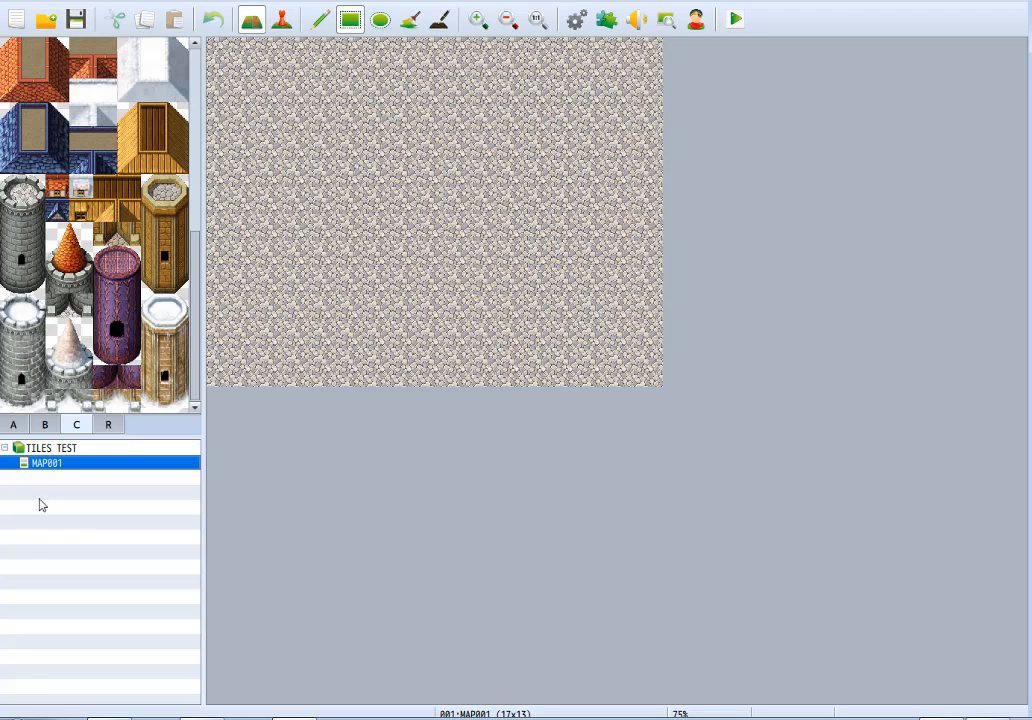
# Flood-fill the entire map with the plain green grass tile and switch to freehand drawing.
pyautogui.click(13, 424)
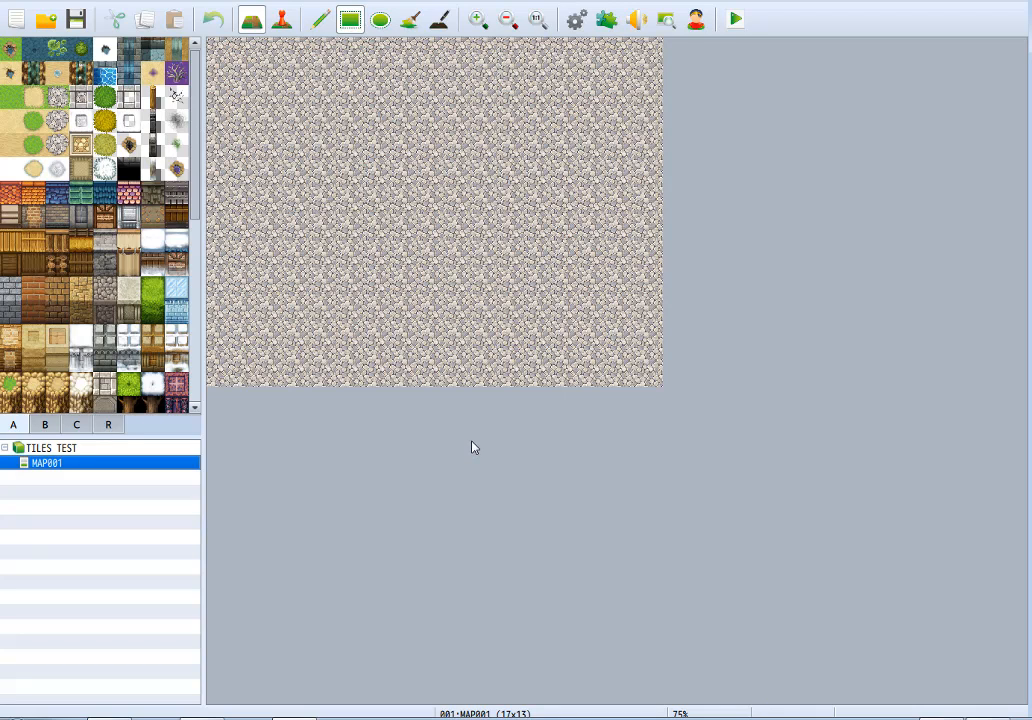
pyautogui.click(409, 20)
pyautogui.click(10, 98)
pyautogui.click(354, 77)
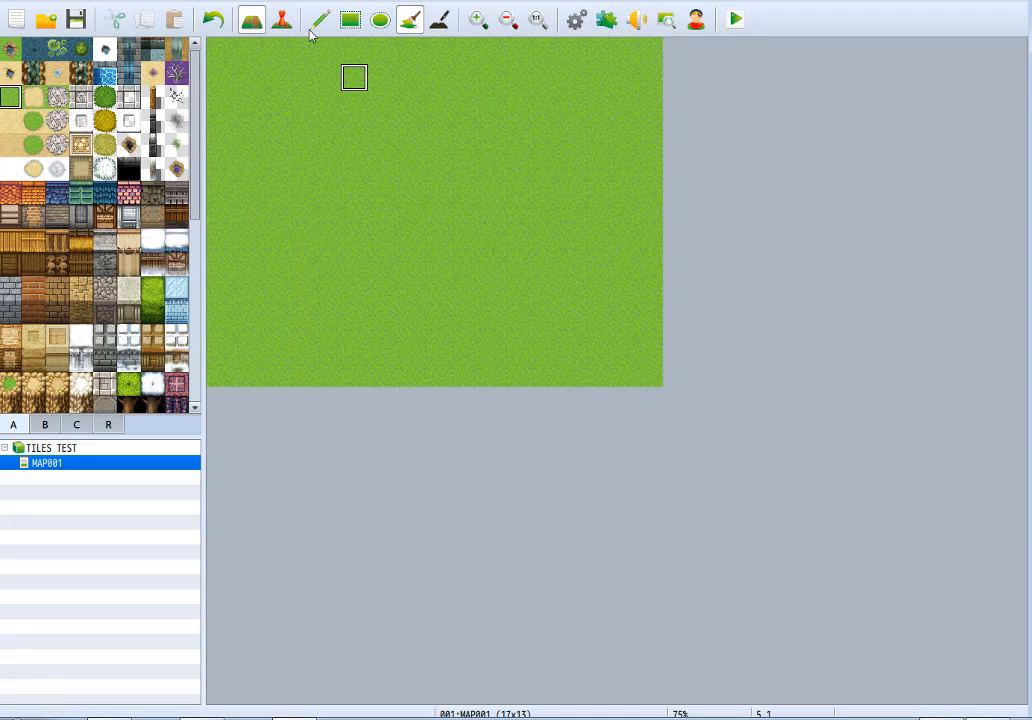
pyautogui.click(319, 20)
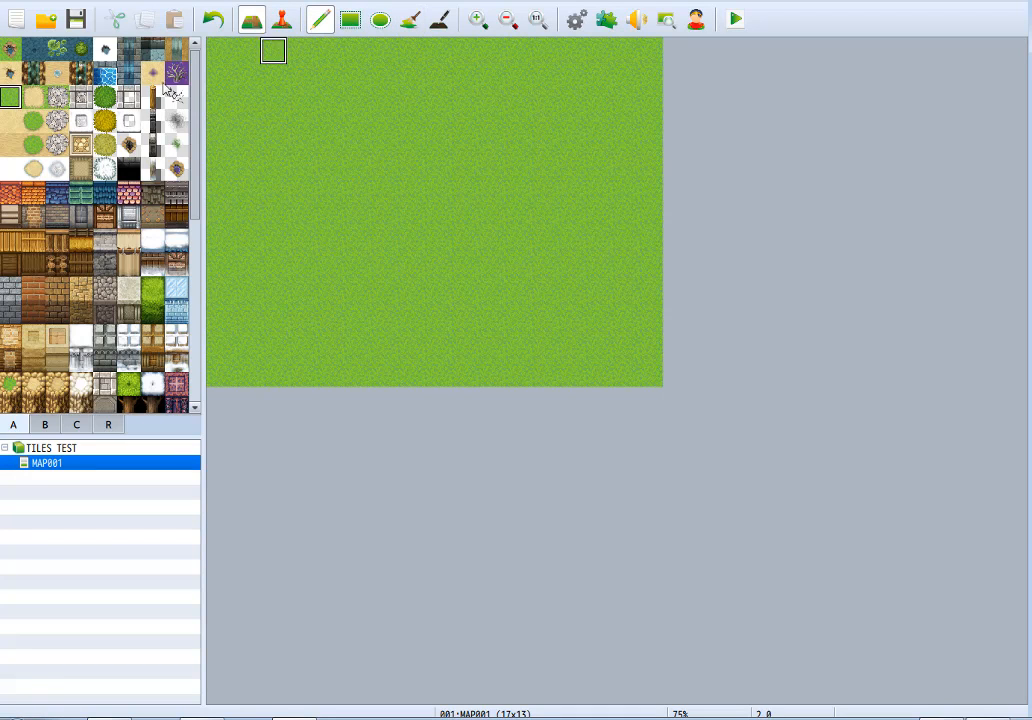
# Try painting large connected water areas across the grass map, and undo them.
pyautogui.moveTo(328, 72)
pyautogui.mouseDown()
pyautogui.moveTo(258, 51)
pyautogui.moveTo(293, 194)
pyautogui.moveTo(339, 85)
pyautogui.moveTo(278, 114)
pyautogui.moveTo(297, 96)
pyautogui.moveTo(279, 134)
pyautogui.moveTo(401, 228)
pyautogui.moveTo(340, 100)
pyautogui.moveTo(419, 240)
pyautogui.moveTo(311, 184)
pyautogui.moveTo(408, 189)
pyautogui.moveTo(434, 57)
pyautogui.moveTo(414, 143)
pyautogui.moveTo(372, 44)
pyautogui.mouseUp()
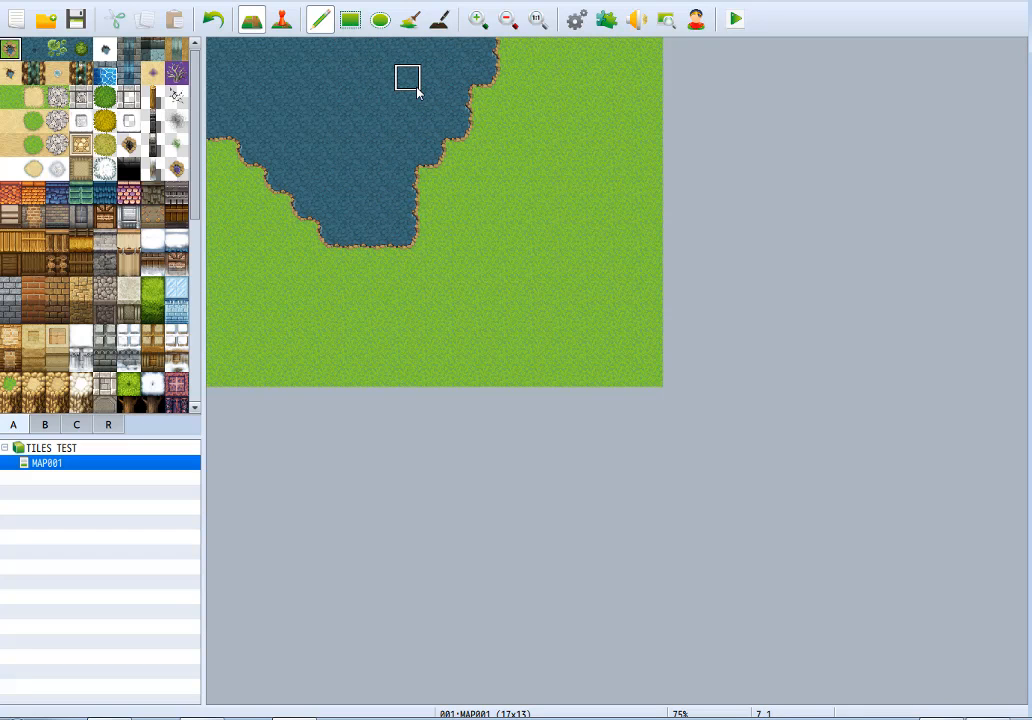
pyautogui.moveTo(483, 117)
pyautogui.mouseDown()
pyautogui.moveTo(458, 272)
pyautogui.moveTo(604, 244)
pyautogui.moveTo(507, 281)
pyautogui.moveTo(534, 259)
pyautogui.moveTo(516, 248)
pyautogui.moveTo(557, 333)
pyautogui.moveTo(562, 189)
pyautogui.moveTo(539, 84)
pyautogui.moveTo(550, 182)
pyautogui.moveTo(522, 96)
pyautogui.mouseUp()
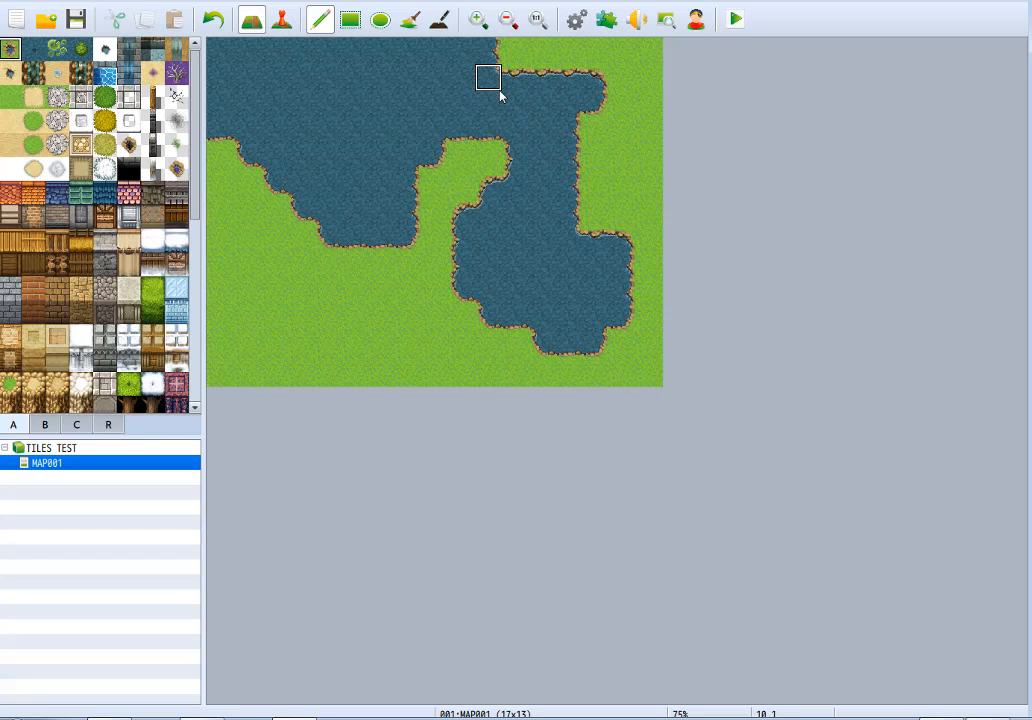
pyautogui.moveTo(275, 290)
pyautogui.mouseDown()
pyautogui.moveTo(334, 291)
pyautogui.moveTo(352, 237)
pyautogui.moveTo(290, 288)
pyautogui.moveTo(334, 329)
pyautogui.moveTo(346, 255)
pyautogui.moveTo(256, 258)
pyautogui.moveTo(228, 225)
pyautogui.moveTo(244, 228)
pyautogui.moveTo(246, 267)
pyautogui.moveTo(287, 322)
pyautogui.moveTo(339, 348)
pyautogui.moveTo(357, 300)
pyautogui.moveTo(375, 295)
pyautogui.moveTo(380, 262)
pyautogui.mouseUp()
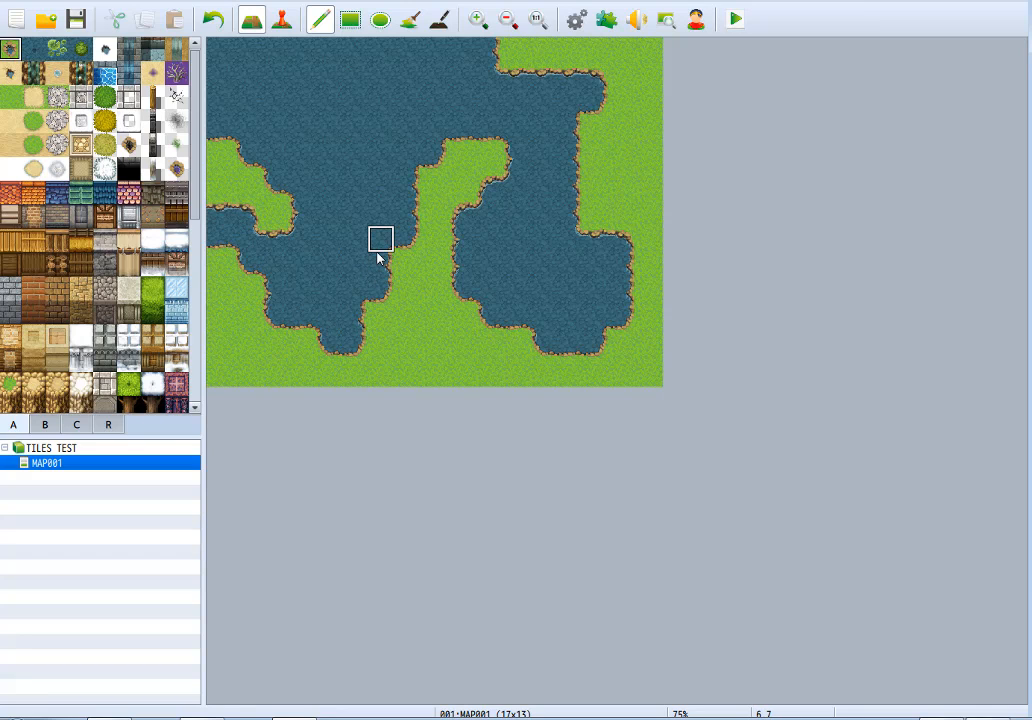
pyautogui.hotkey('ctrl', 'z')
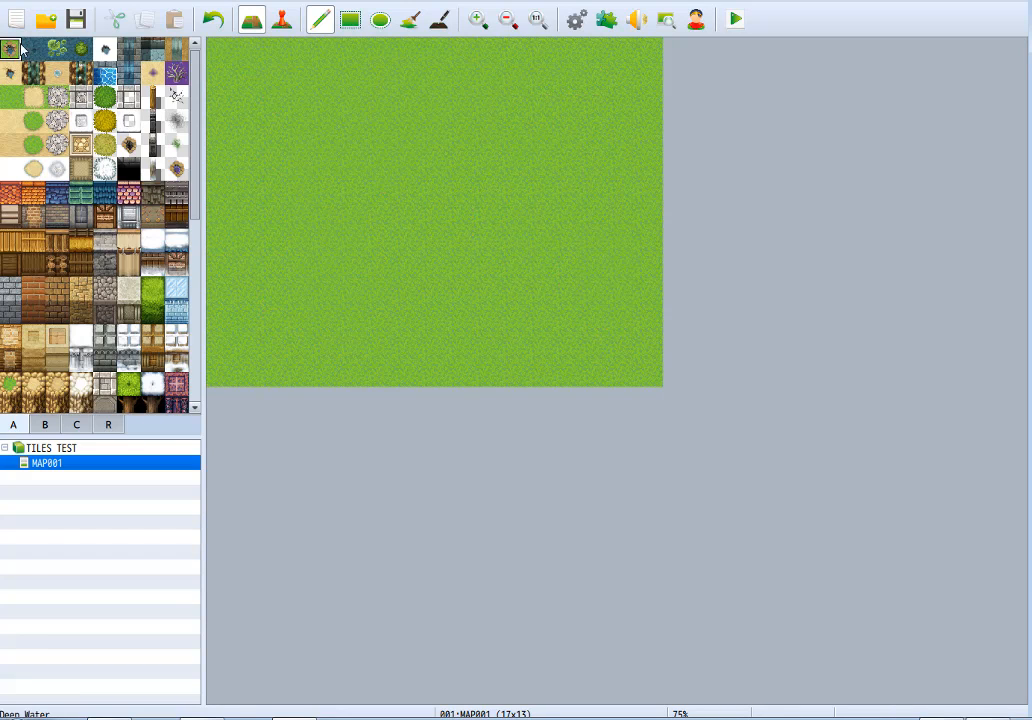
# Paint a small irregular pond in the map's upper-left area and shade its left part with Deep Water.
pyautogui.moveTo(326, 88)
pyautogui.mouseDown()
pyautogui.moveTo(330, 189)
pyautogui.moveTo(327, 152)
pyautogui.moveTo(346, 101)
pyautogui.mouseUp()
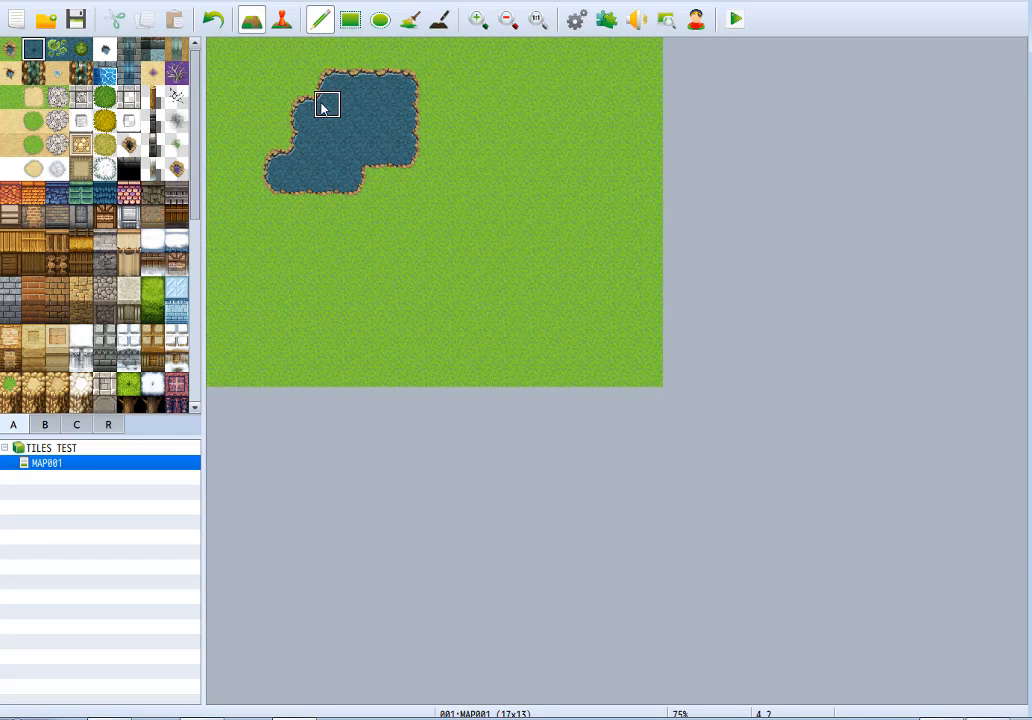
pyautogui.moveTo(361, 88)
pyautogui.mouseDown()
pyautogui.moveTo(300, 131)
pyautogui.moveTo(278, 182)
pyautogui.mouseUp()
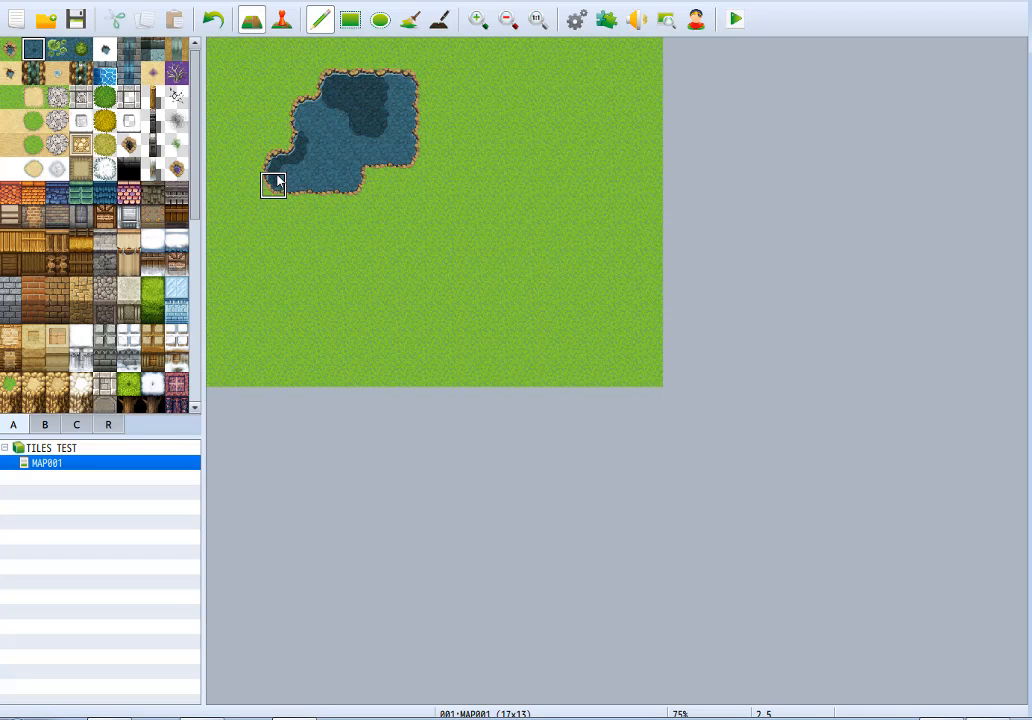
pyautogui.moveTo(322, 102); pyautogui.dragTo(330, 197)
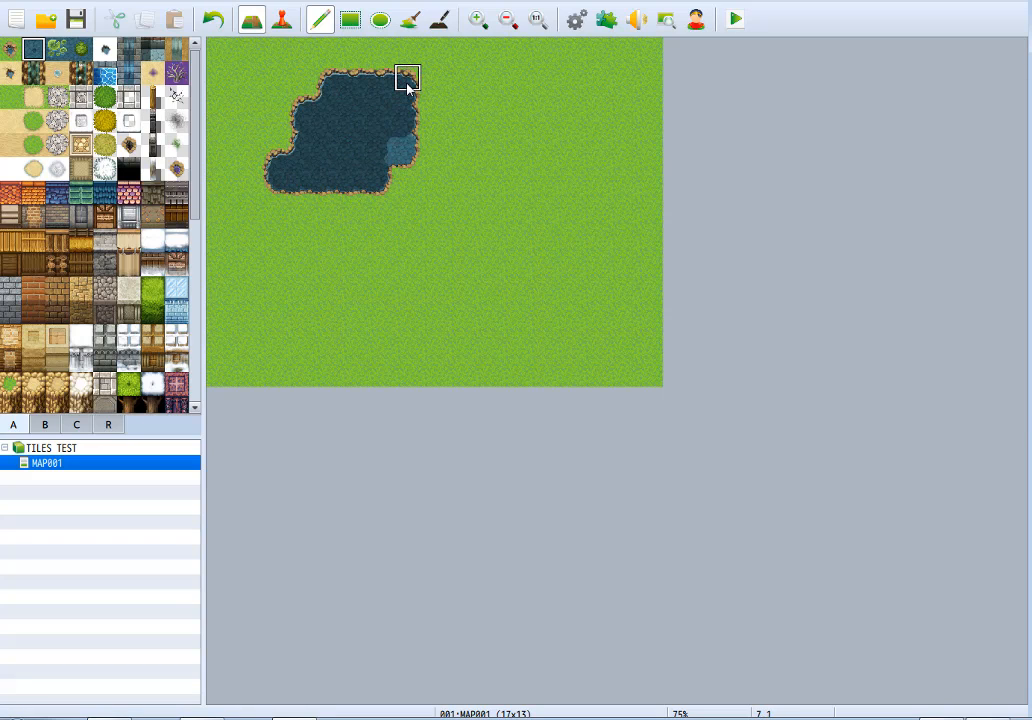
pyautogui.hotkey('ctrl', 'z')
pyautogui.moveTo(327, 105)
pyautogui.mouseDown()
pyautogui.moveTo(278, 175)
pyautogui.moveTo(318, 175)
pyautogui.moveTo(341, 106)
pyautogui.moveTo(357, 129)
pyautogui.mouseUp()
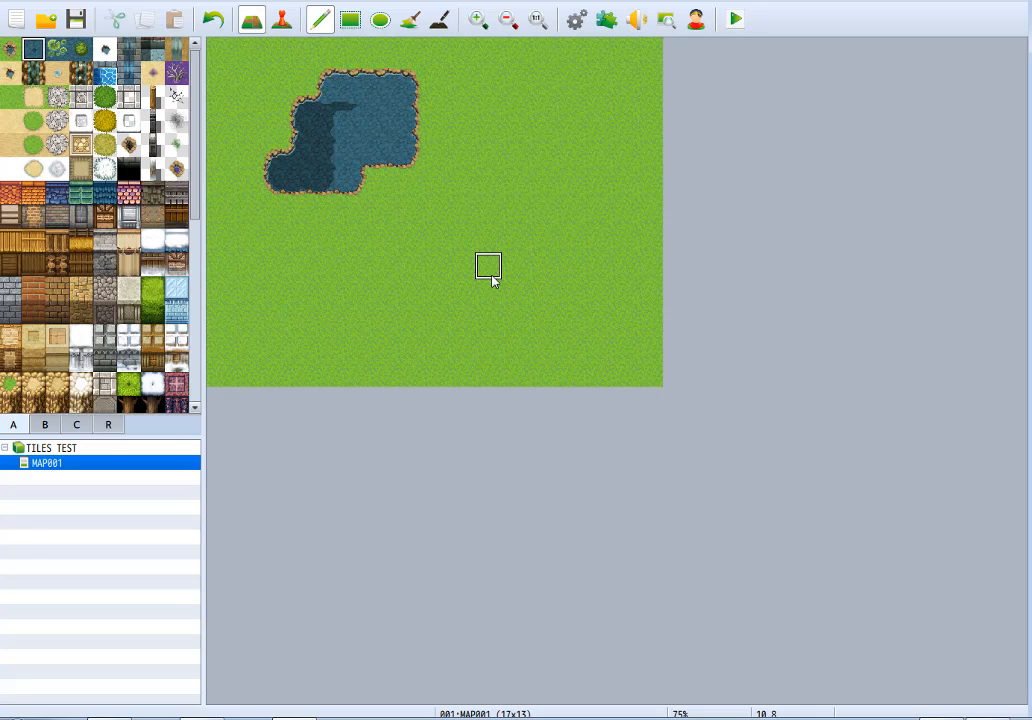
# Paint lily pads over the upper-right part of the pond.
pyautogui.click(57, 49)
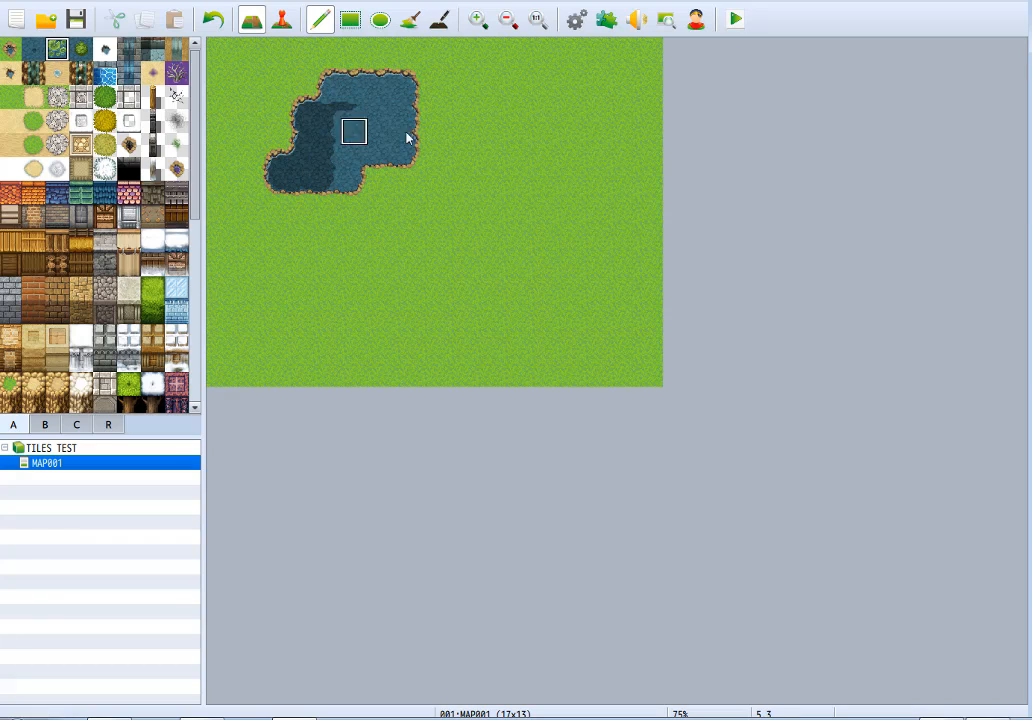
pyautogui.moveTo(400, 100)
pyautogui.mouseDown()
pyautogui.moveTo(352, 104)
pyautogui.moveTo(306, 131)
pyautogui.moveTo(351, 88)
pyautogui.mouseUp()
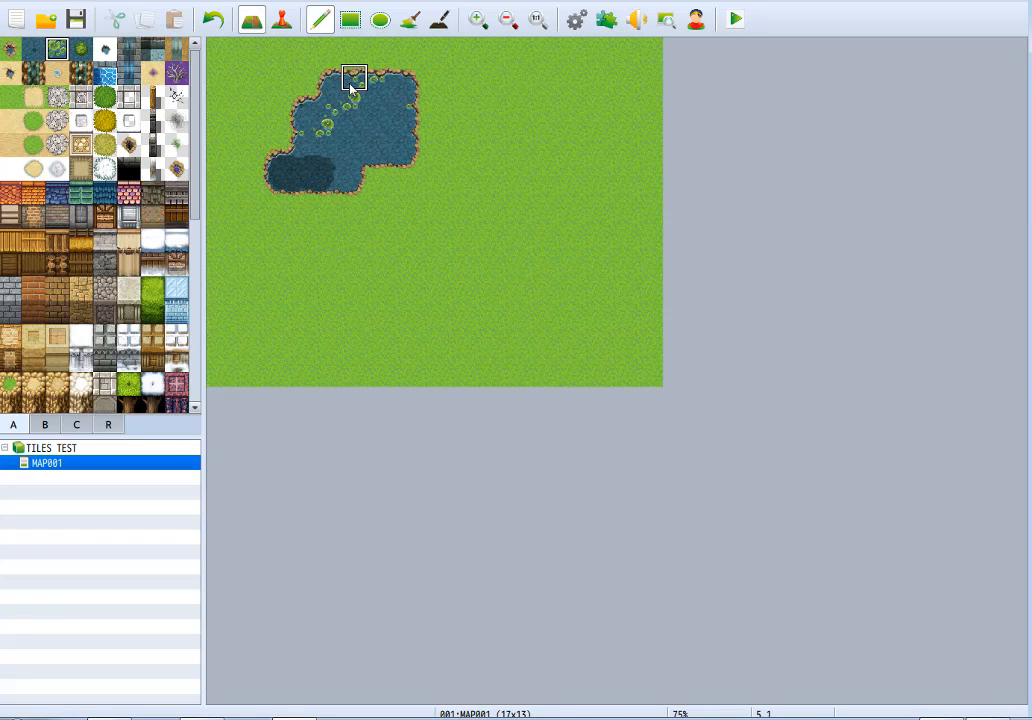
pyautogui.hotkey('ctrl', 'z')
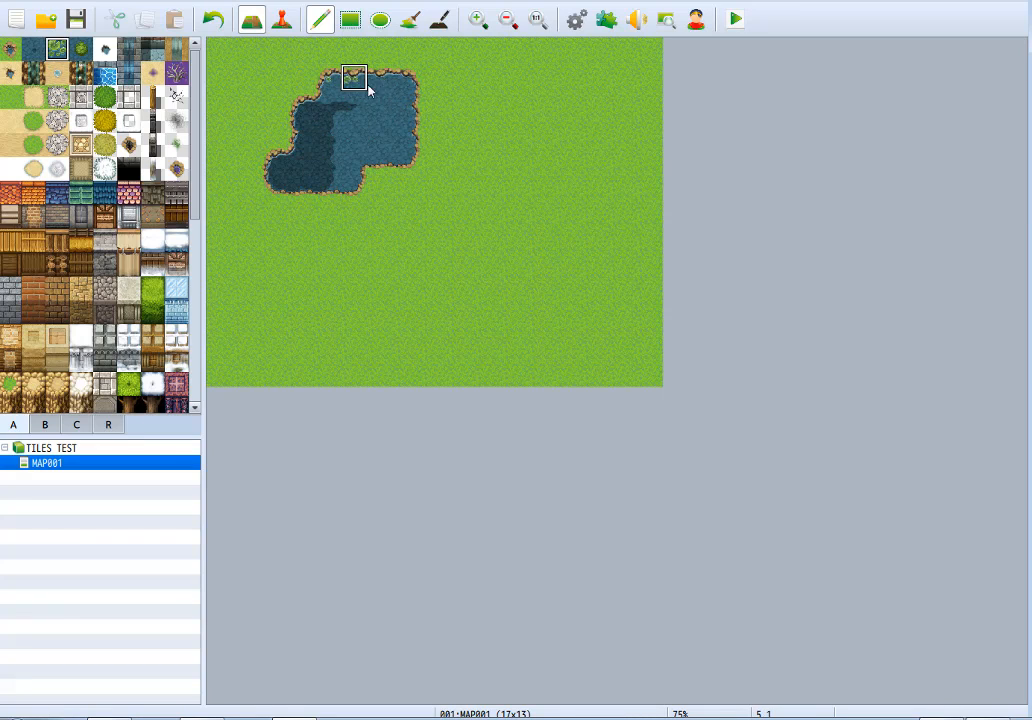
pyautogui.moveTo(396, 117); pyautogui.dragTo(350, 90)
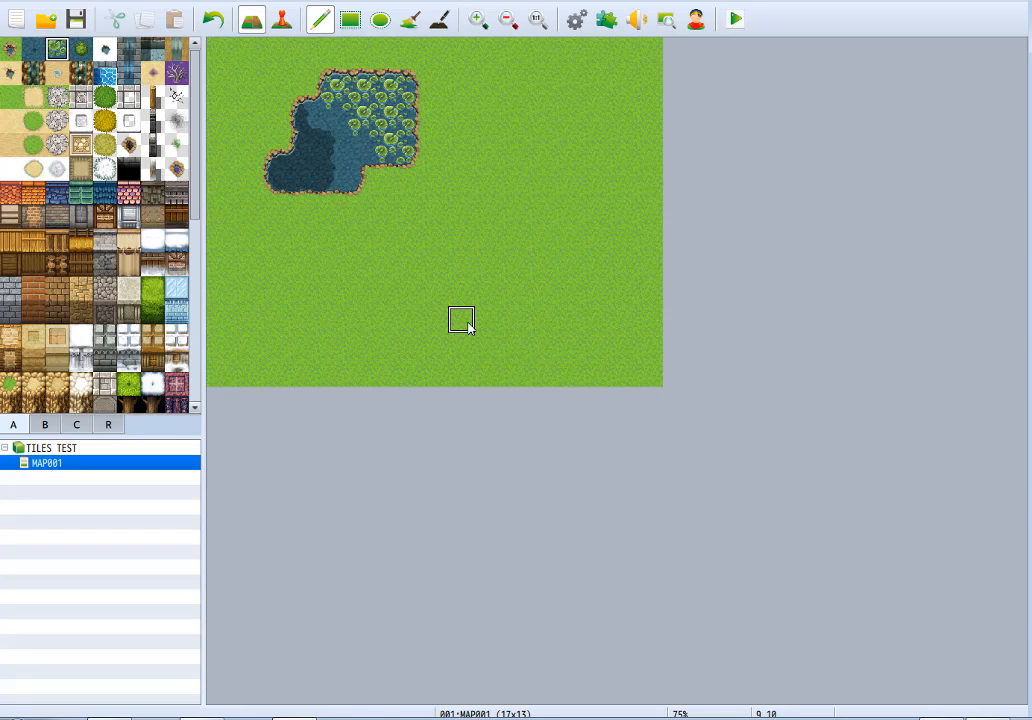
# Try covering the pond with the dense green growth tile, and undo it back to open water.
pyautogui.click(83, 53)
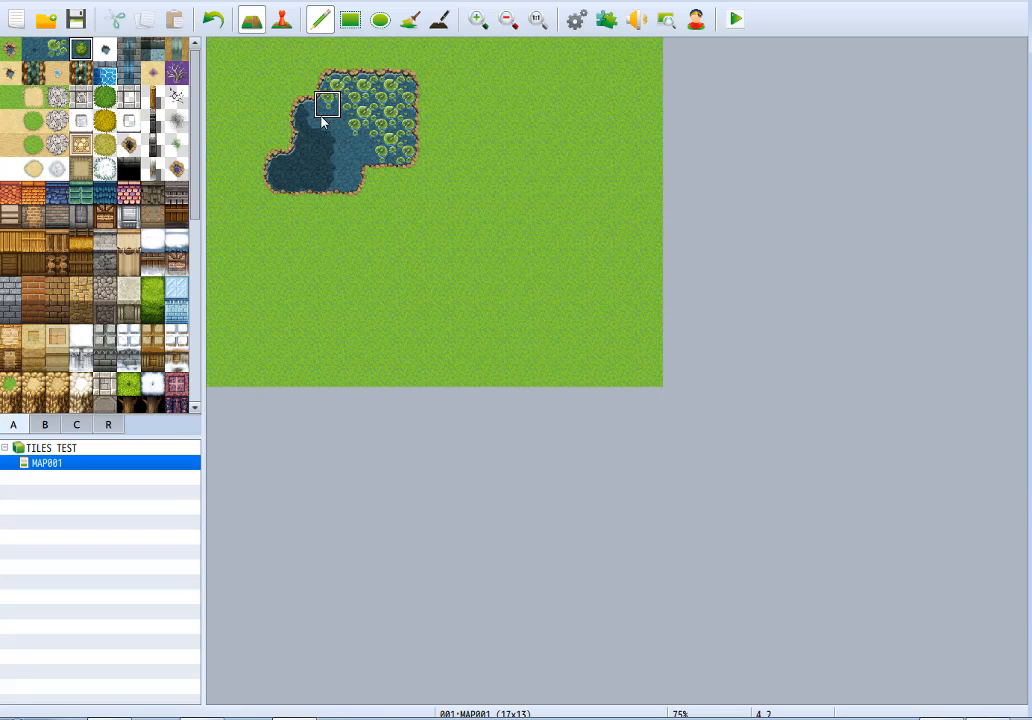
pyautogui.moveTo(337, 124)
pyautogui.mouseDown()
pyautogui.moveTo(350, 128)
pyautogui.moveTo(352, 80)
pyautogui.moveTo(403, 97)
pyautogui.moveTo(376, 90)
pyautogui.moveTo(405, 101)
pyautogui.moveTo(382, 130)
pyautogui.moveTo(406, 160)
pyautogui.mouseUp()
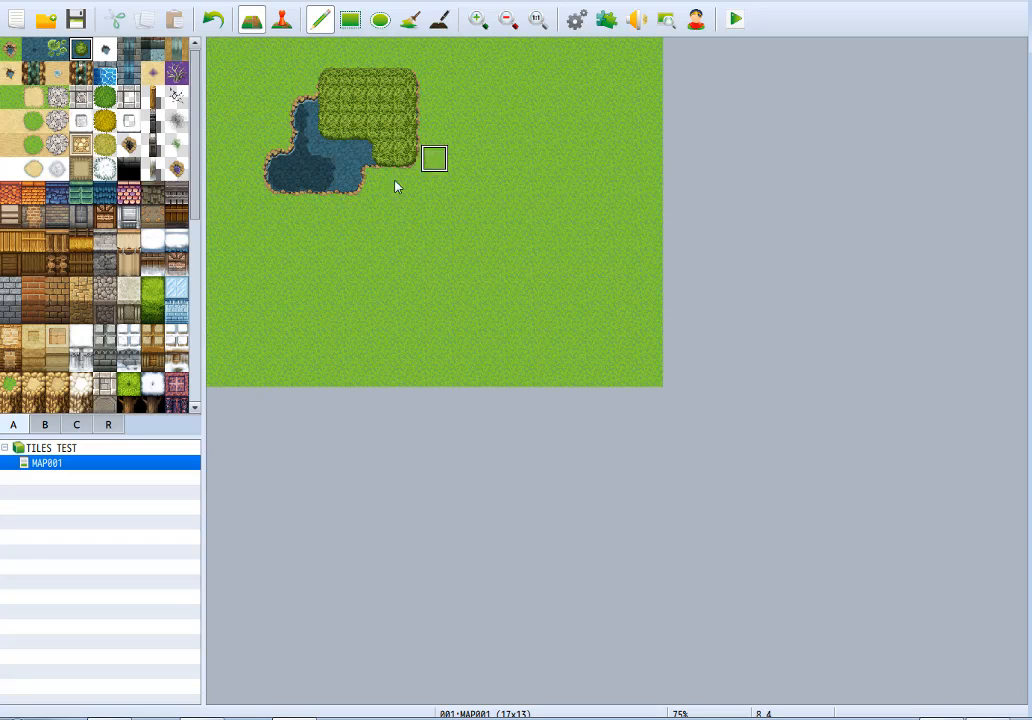
pyautogui.moveTo(339, 125)
pyautogui.mouseDown()
pyautogui.moveTo(336, 108)
pyautogui.moveTo(366, 92)
pyautogui.moveTo(389, 104)
pyautogui.moveTo(380, 131)
pyautogui.moveTo(405, 157)
pyautogui.moveTo(405, 131)
pyautogui.moveTo(363, 136)
pyautogui.moveTo(357, 106)
pyautogui.moveTo(329, 92)
pyautogui.mouseUp()
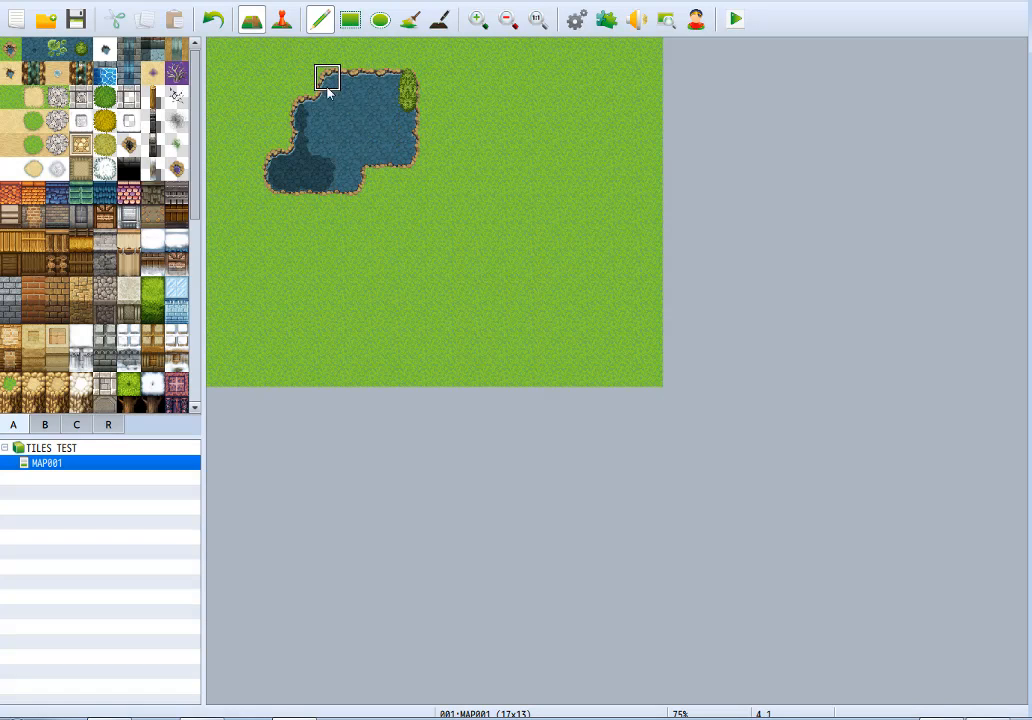
pyautogui.moveTo(392, 93)
pyautogui.mouseDown()
pyautogui.moveTo(357, 101)
pyautogui.moveTo(405, 152)
pyautogui.moveTo(394, 161)
pyautogui.moveTo(349, 102)
pyautogui.moveTo(279, 170)
pyautogui.moveTo(352, 157)
pyautogui.moveTo(331, 181)
pyautogui.mouseUp()
pyautogui.click(334, 81)
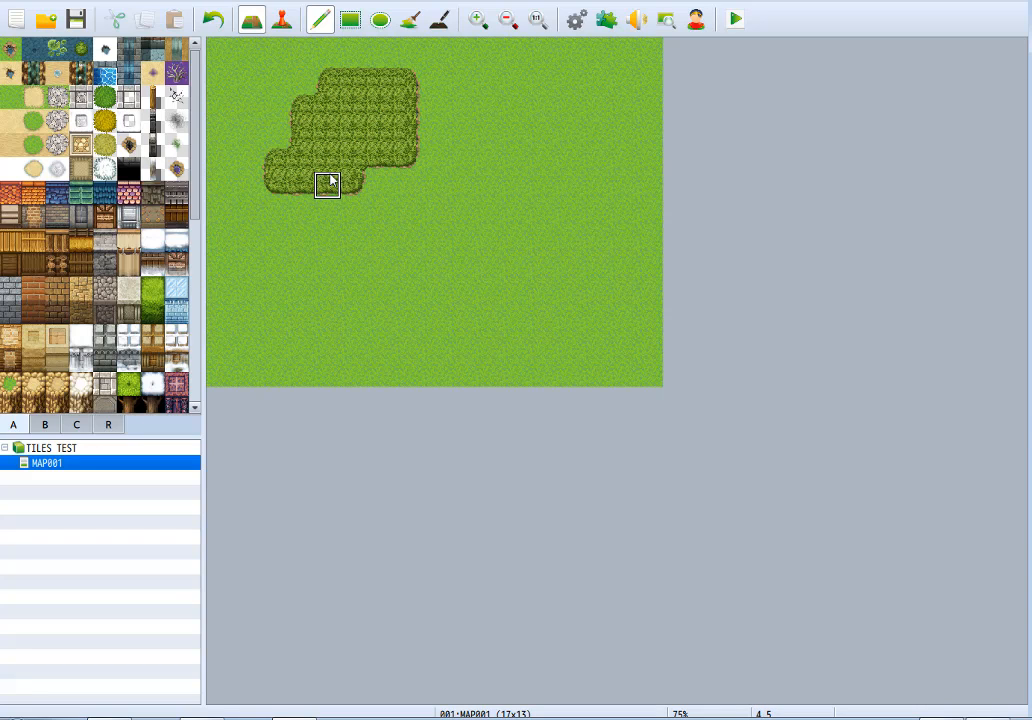
pyautogui.hotkey('ctrl', 'z')
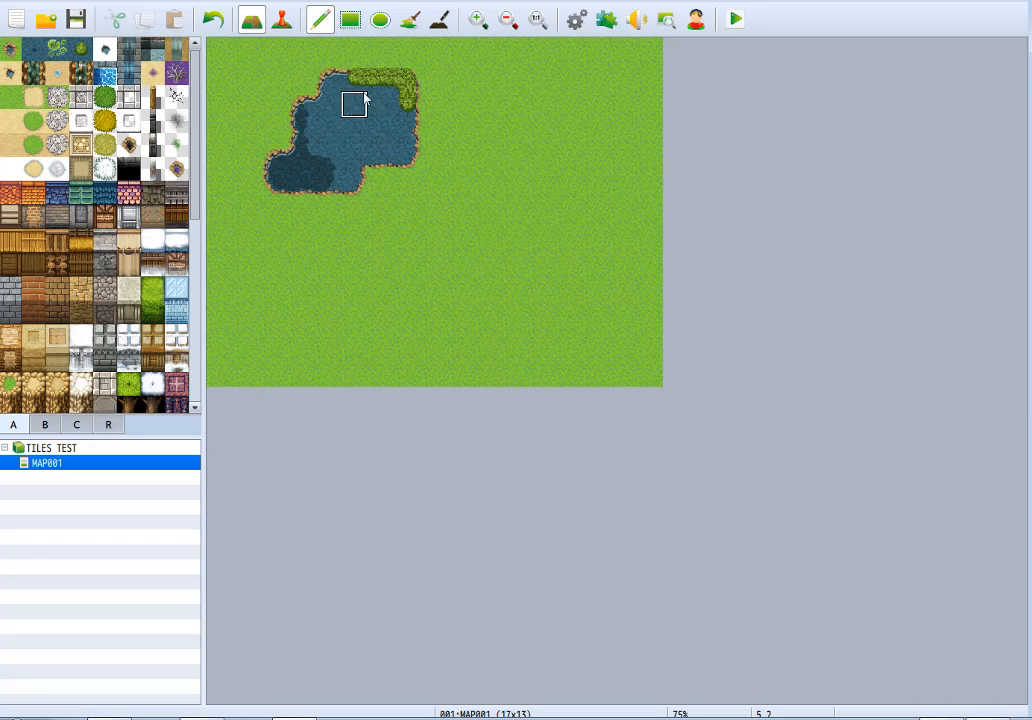
pyautogui.hotkey('ctrl', 'z')
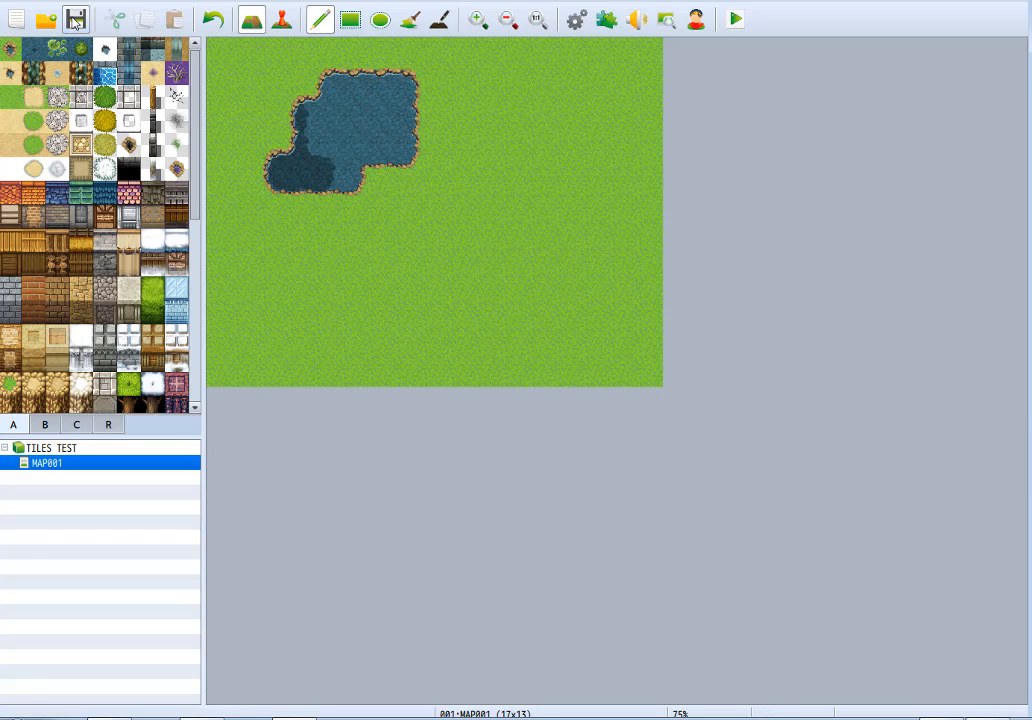
# Paint a snow-edged pale water pond on the grass to the right of the first pond.
pyautogui.click(106, 50)
pyautogui.moveTo(488, 106)
pyautogui.mouseDown()
pyautogui.moveTo(452, 244)
pyautogui.moveTo(450, 170)
pyautogui.moveTo(519, 127)
pyautogui.moveTo(461, 212)
pyautogui.moveTo(537, 157)
pyautogui.moveTo(519, 118)
pyautogui.moveTo(422, 205)
pyautogui.moveTo(463, 108)
pyautogui.mouseUp()
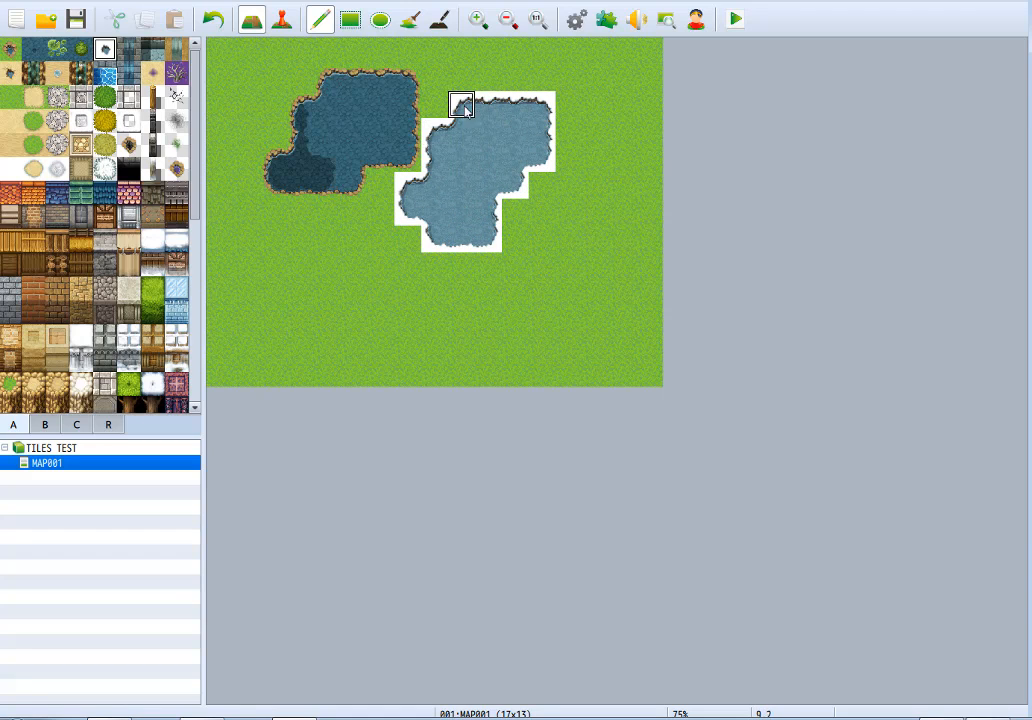
pyautogui.moveTo(502, 190)
pyautogui.mouseDown()
pyautogui.moveTo(544, 219)
pyautogui.moveTo(488, 219)
pyautogui.mouseUp()
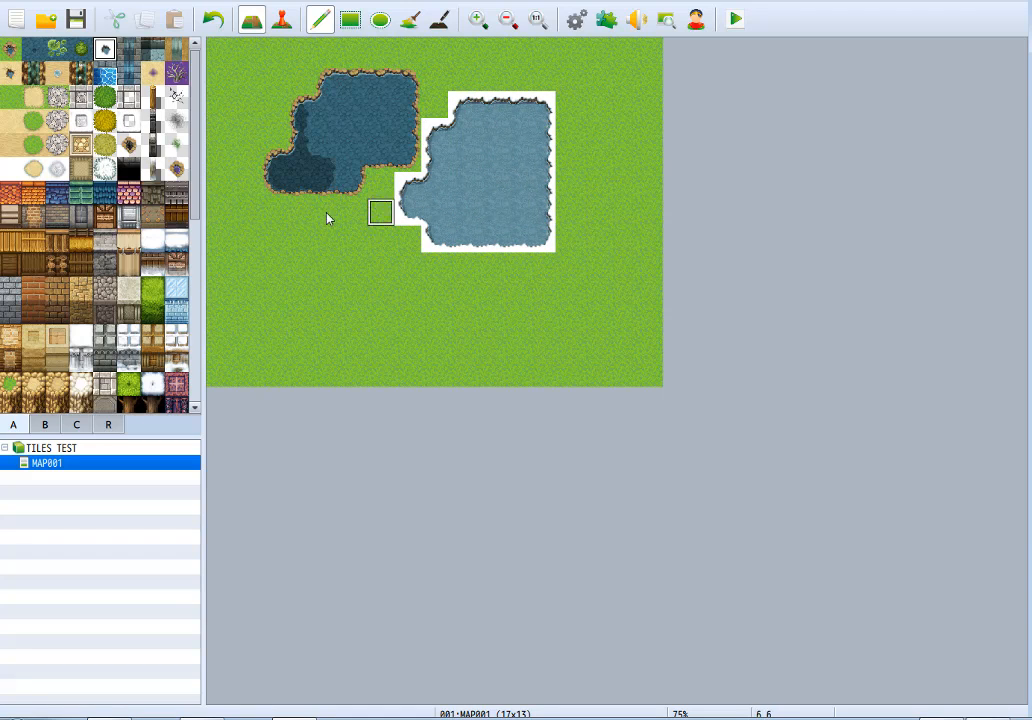
pyautogui.moveTo(384, 131)
pyautogui.mouseDown()
pyautogui.moveTo(395, 128)
pyautogui.moveTo(436, 184)
pyautogui.mouseUp()
pyautogui.hotkey('ctrl', 'z')
# Try Snow tile strokes around the snow-edged pond, and restore that area to plain grass.
pyautogui.click(10, 168)
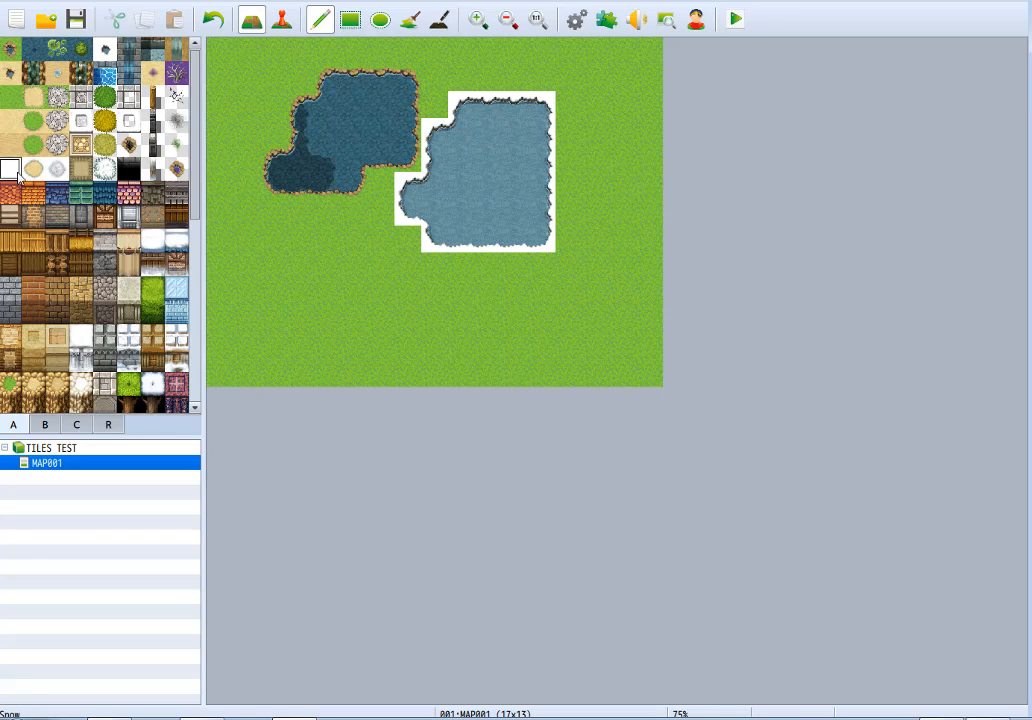
pyautogui.moveTo(381, 260)
pyautogui.mouseDown()
pyautogui.moveTo(583, 267)
pyautogui.moveTo(548, 62)
pyautogui.moveTo(450, 87)
pyautogui.moveTo(470, 82)
pyautogui.moveTo(405, 120)
pyautogui.moveTo(438, 98)
pyautogui.moveTo(523, 78)
pyautogui.mouseUp()
pyautogui.hotkey('ctrl', 'z')
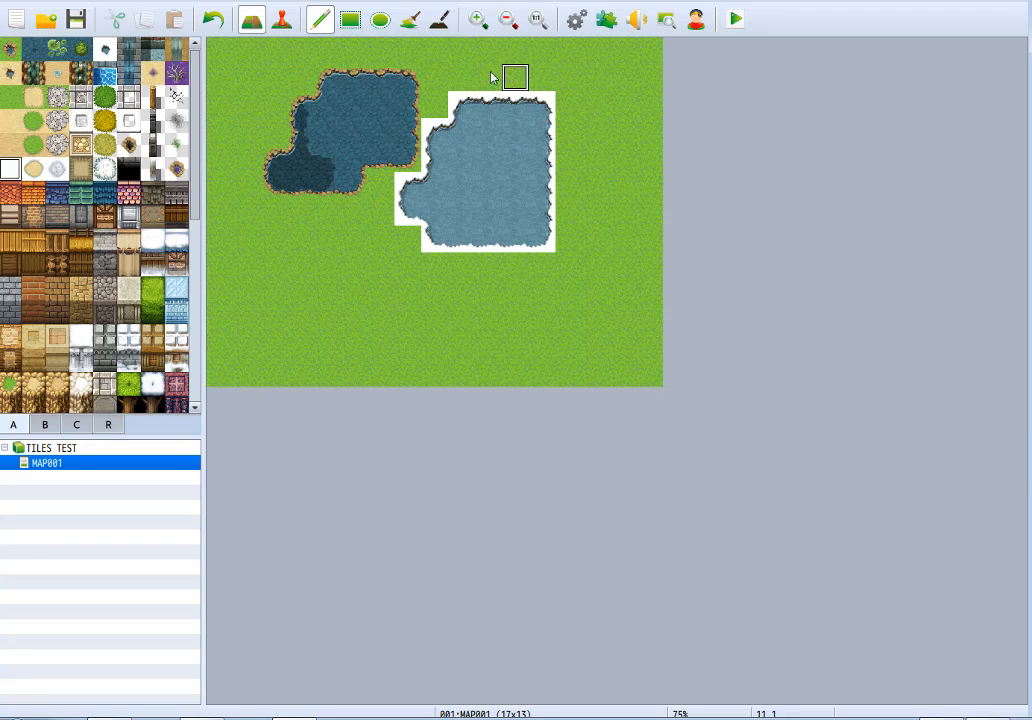
pyautogui.moveTo(327, 200)
pyautogui.mouseDown()
pyautogui.moveTo(318, 270)
pyautogui.moveTo(329, 375)
pyautogui.mouseUp()
pyautogui.hotkey('ctrl', 'z')
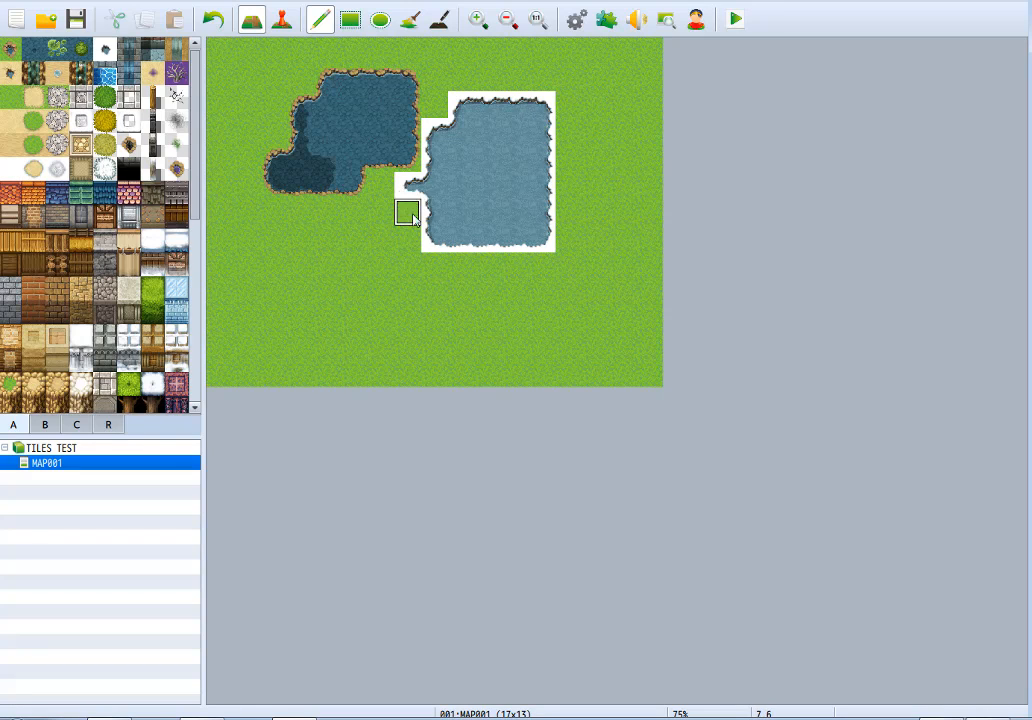
pyautogui.moveTo(567, 131)
pyautogui.mouseDown()
pyautogui.moveTo(405, 184)
pyautogui.moveTo(548, 171)
pyautogui.moveTo(576, 249)
pyautogui.moveTo(438, 196)
pyautogui.moveTo(567, 258)
pyautogui.moveTo(462, 203)
pyautogui.moveTo(286, 152)
pyautogui.mouseUp()
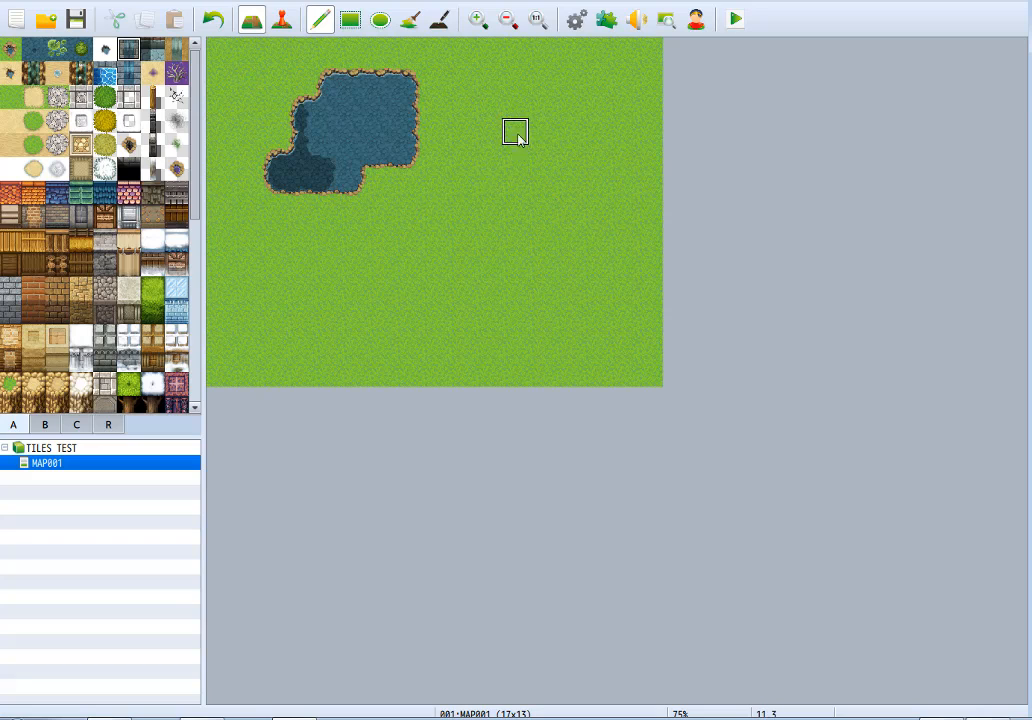
# Paint a stone-edged waterfall 4 tiles wide and 5 high right of the pond, with a 9-by-3-tile Canal area below it.
pyautogui.click(516, 104)
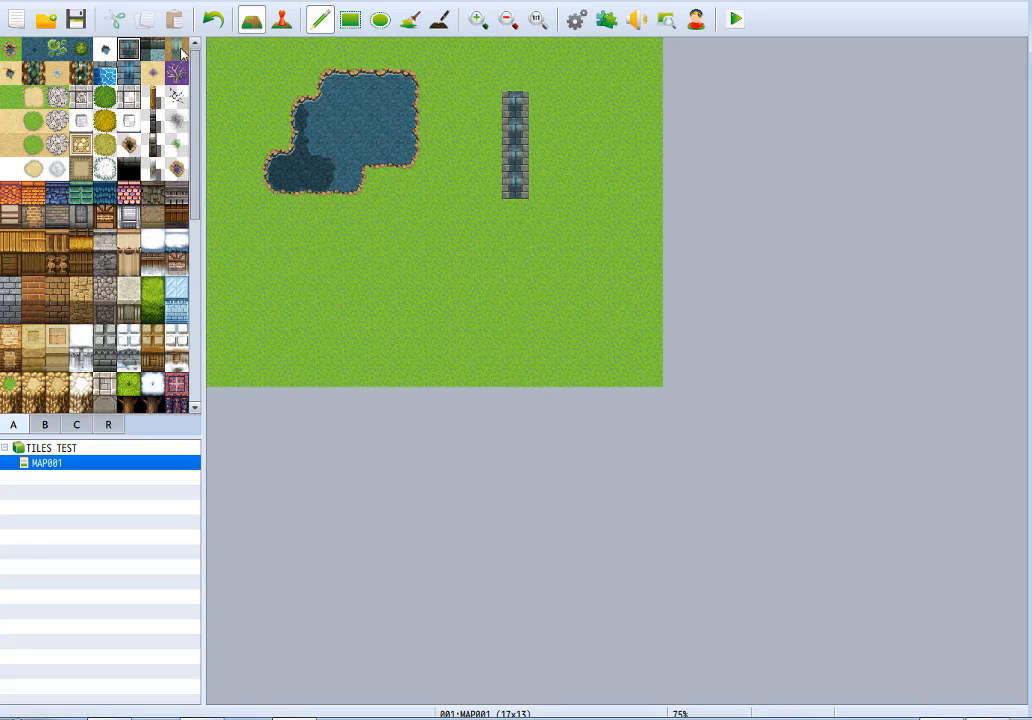
pyautogui.moveTo(488, 130)
pyautogui.mouseDown()
pyautogui.moveTo(488, 104)
pyautogui.moveTo(528, 203)
pyautogui.moveTo(548, 138)
pyautogui.moveTo(567, 182)
pyautogui.moveTo(567, 101)
pyautogui.mouseUp()
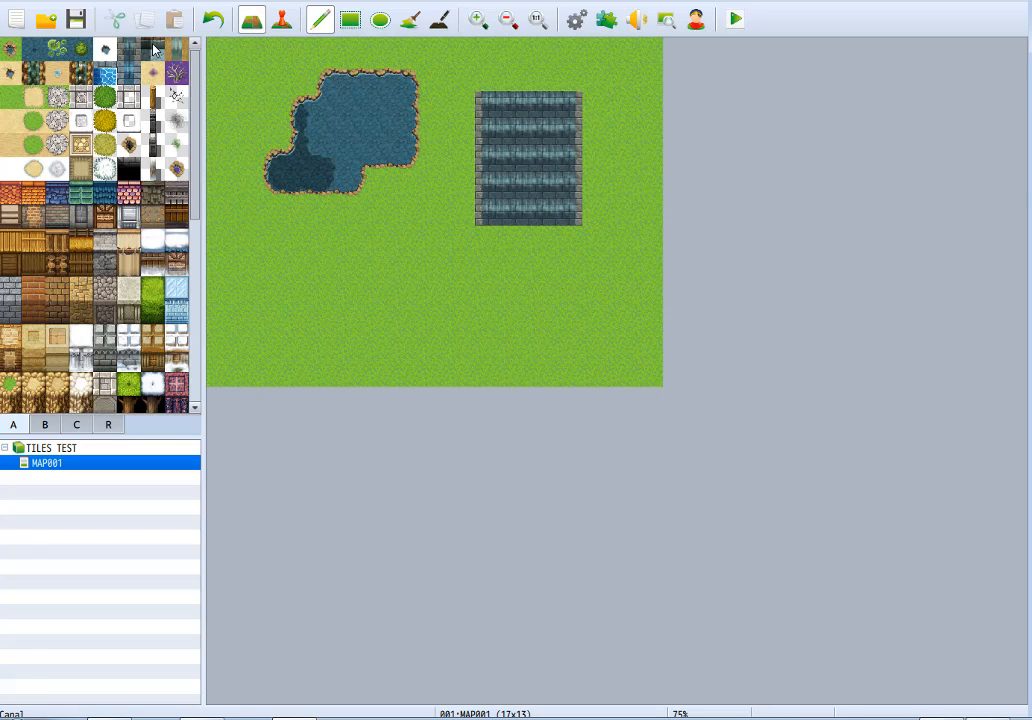
pyautogui.moveTo(486, 240)
pyautogui.mouseDown()
pyautogui.moveTo(576, 240)
pyautogui.moveTo(463, 270)
pyautogui.moveTo(461, 233)
pyautogui.moveTo(433, 293)
pyautogui.moveTo(606, 292)
pyautogui.moveTo(601, 246)
pyautogui.moveTo(617, 265)
pyautogui.moveTo(417, 294)
pyautogui.mouseUp()
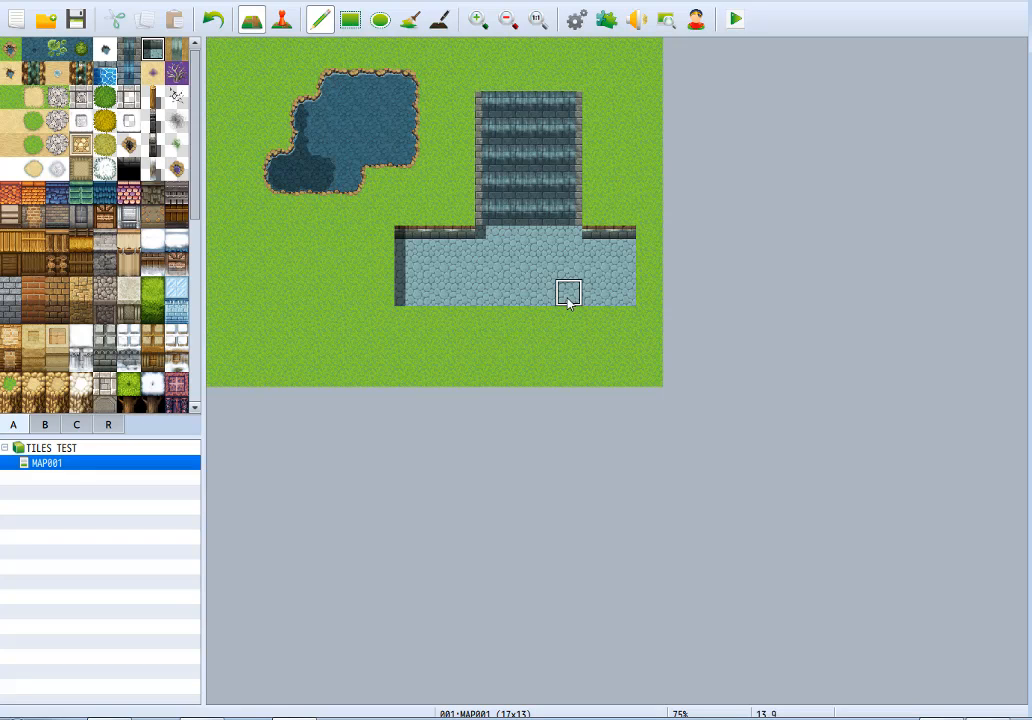
# Try replacing the Canal area below the waterfall with natural water that extends to the map's right edge, and undo it.
pyautogui.click(9, 48)
pyautogui.click(487, 241)
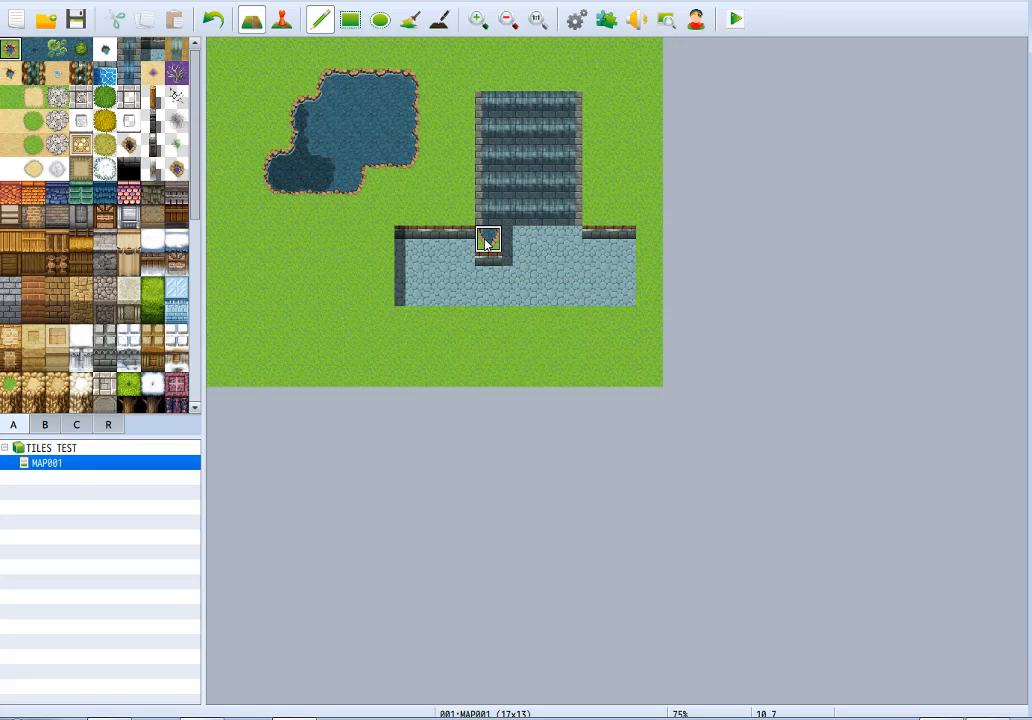
pyautogui.moveTo(487, 241)
pyautogui.mouseDown()
pyautogui.moveTo(415, 256)
pyautogui.moveTo(470, 316)
pyautogui.moveTo(604, 288)
pyautogui.moveTo(493, 262)
pyautogui.moveTo(555, 240)
pyautogui.moveTo(601, 240)
pyautogui.moveTo(617, 283)
pyautogui.moveTo(437, 272)
pyautogui.moveTo(585, 295)
pyautogui.moveTo(648, 319)
pyautogui.moveTo(515, 319)
pyautogui.mouseUp()
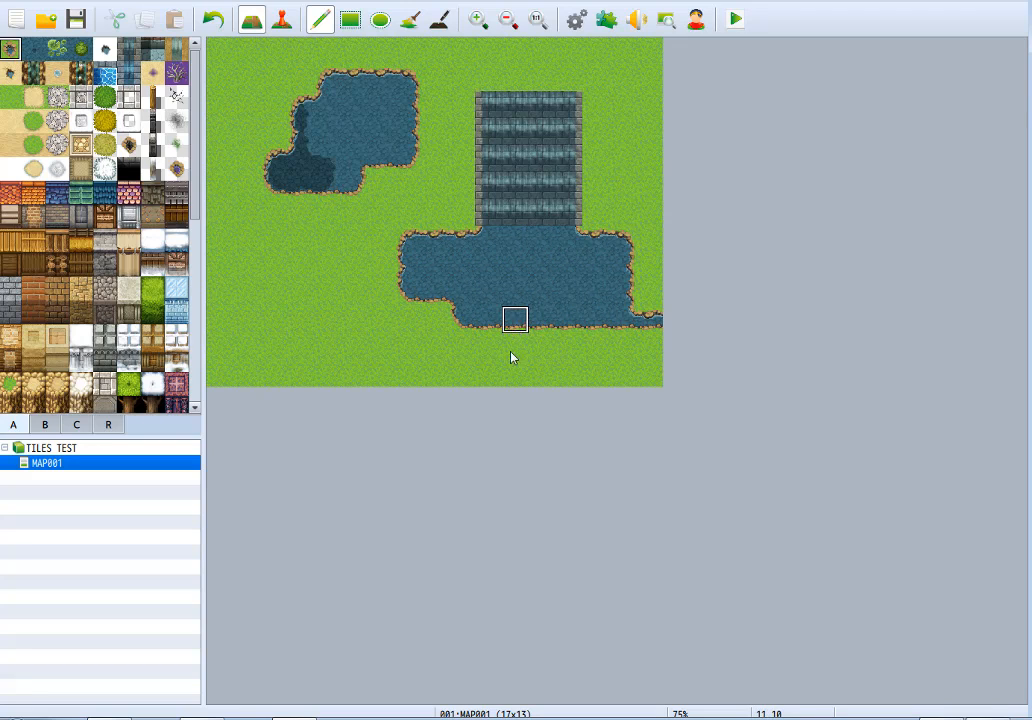
pyautogui.hotkey('ctrl', 'z')
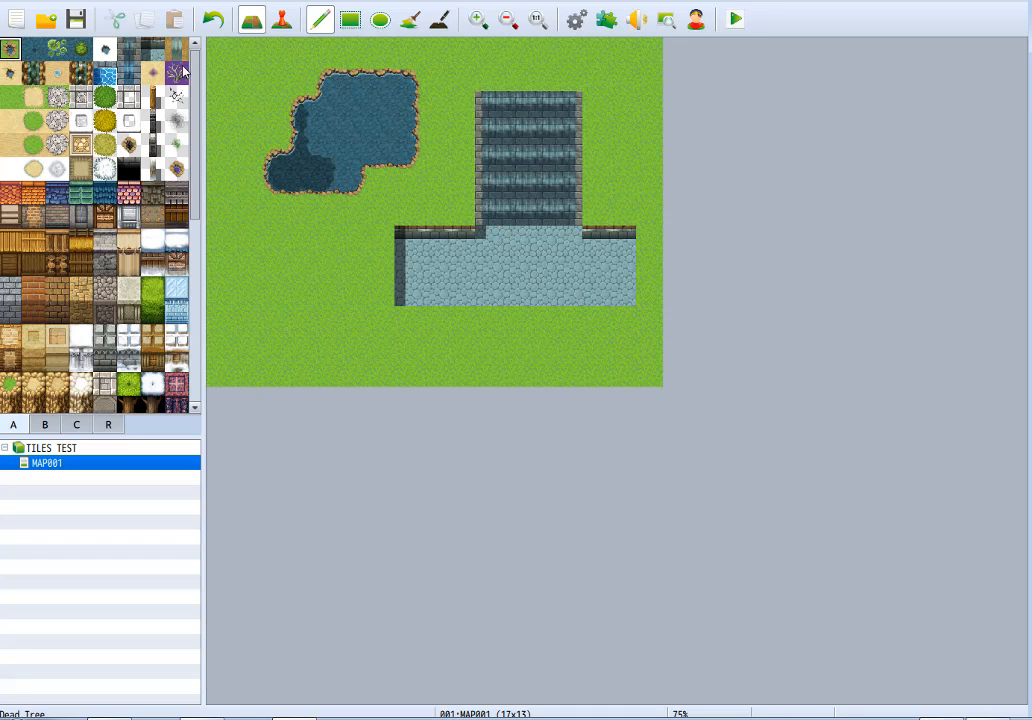
# Repaint the stone-edged waterfall with the brown-edged waterfall tile and restore grass over the surplus tiles on its right side.
pyautogui.moveTo(486, 104)
pyautogui.mouseDown()
pyautogui.moveTo(486, 212)
pyautogui.moveTo(592, 180)
pyautogui.moveTo(567, 101)
pyautogui.moveTo(544, 180)
pyautogui.moveTo(572, 176)
pyautogui.moveTo(543, 114)
pyautogui.mouseUp()
pyautogui.moveTo(515, 185); pyautogui.dragTo(521, 104)
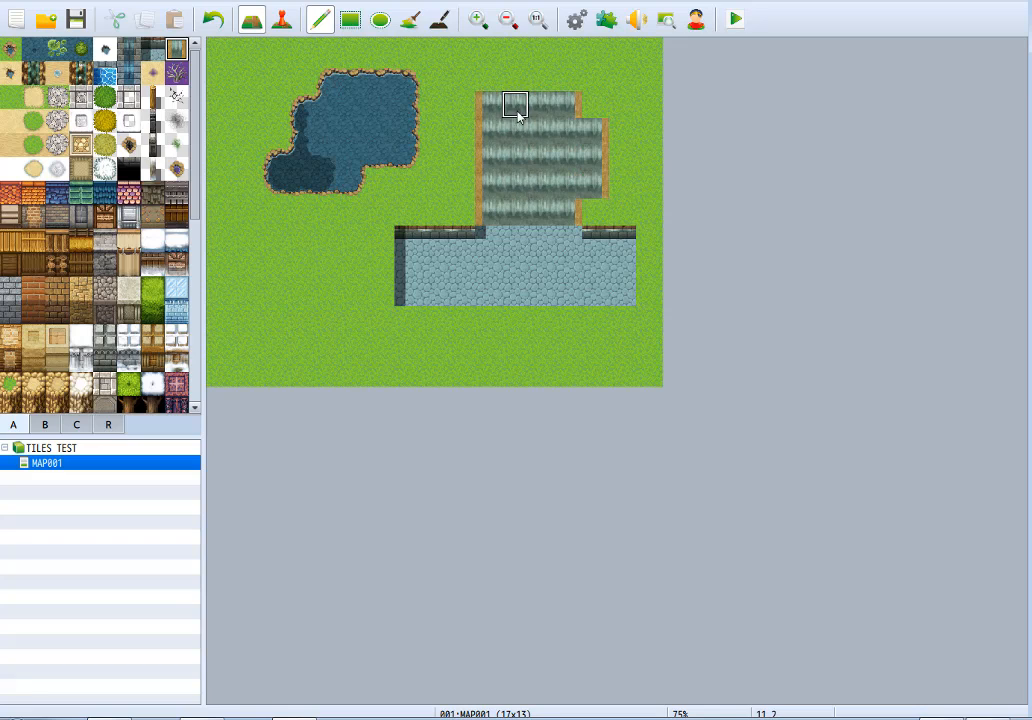
pyautogui.rightClick(622, 104)
pyautogui.moveTo(594, 118); pyautogui.dragTo(594, 189)
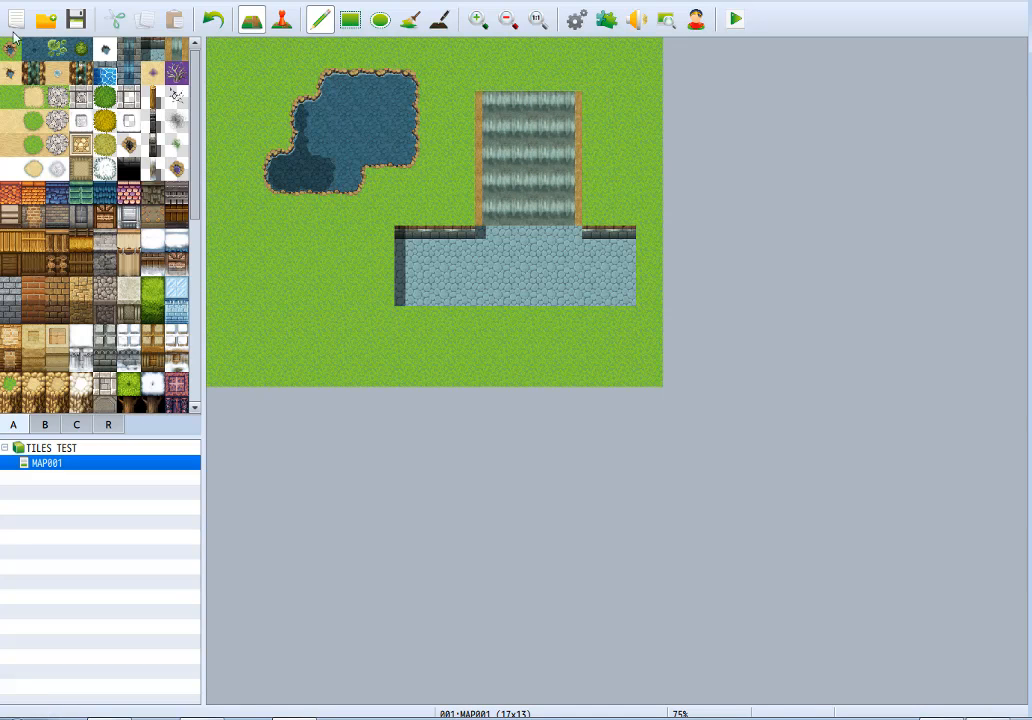
# Repaint the Canal area below the waterfall with grass-edged water, then with rocky, sand-edged water that reaches the map's right edge.
pyautogui.moveTo(486, 242)
pyautogui.mouseDown()
pyautogui.moveTo(405, 232)
pyautogui.moveTo(405, 266)
pyautogui.moveTo(582, 250)
pyautogui.moveTo(488, 257)
pyautogui.moveTo(617, 263)
pyautogui.moveTo(620, 287)
pyautogui.moveTo(478, 281)
pyautogui.moveTo(414, 298)
pyautogui.mouseUp()
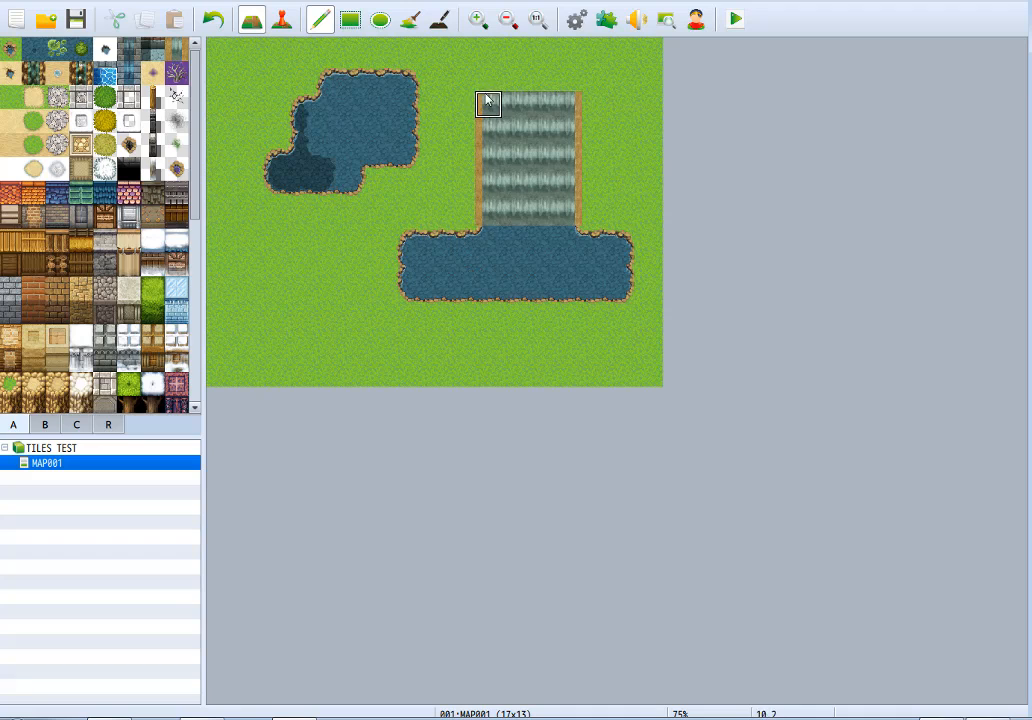
pyautogui.click(14, 78)
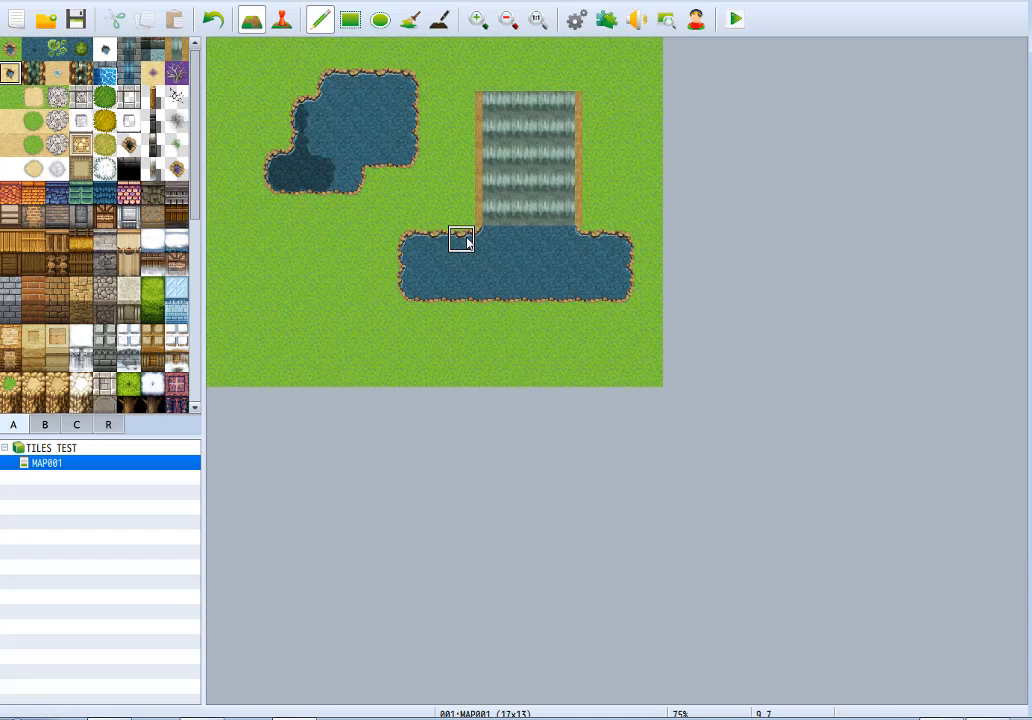
pyautogui.moveTo(490, 238)
pyautogui.mouseDown()
pyautogui.moveTo(463, 238)
pyautogui.moveTo(410, 280)
pyautogui.moveTo(617, 292)
pyautogui.moveTo(433, 265)
pyautogui.moveTo(553, 230)
pyautogui.moveTo(622, 268)
pyautogui.moveTo(617, 237)
pyautogui.moveTo(645, 184)
pyautogui.moveTo(645, 290)
pyautogui.mouseUp()
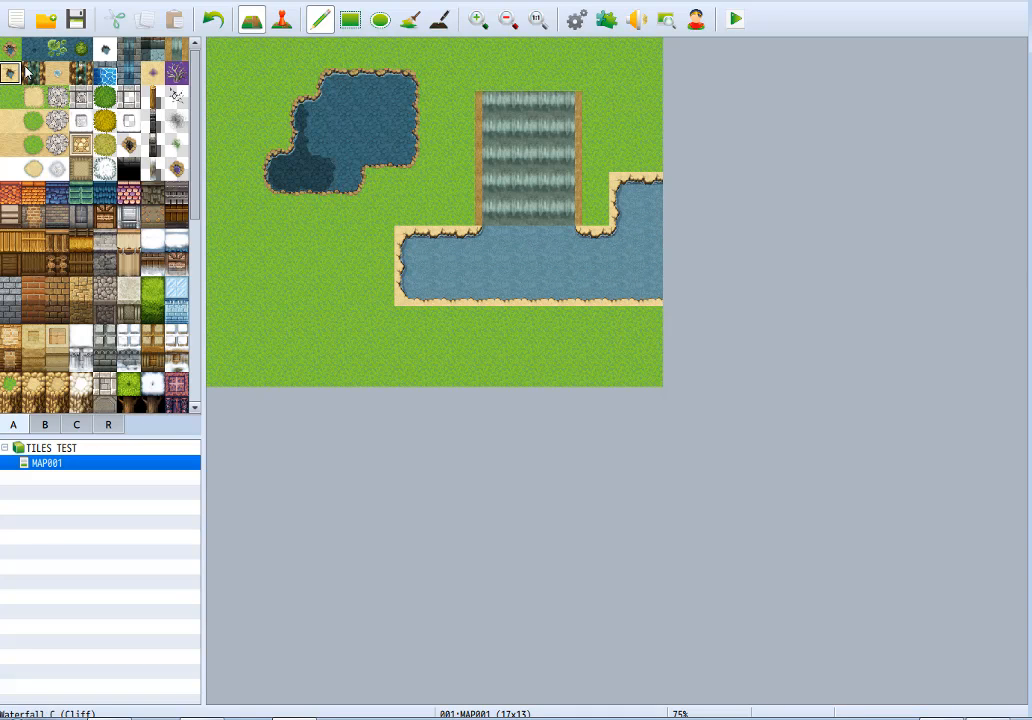
# Repaint the waterfall with Waterfall C (Cliff), and replace the sand-edged pool below it with grass-edged natural water.
pyautogui.click(27, 70)
pyautogui.moveTo(487, 101)
pyautogui.mouseDown()
pyautogui.moveTo(486, 203)
pyautogui.moveTo(516, 215)
pyautogui.moveTo(565, 189)
pyautogui.moveTo(551, 104)
pyautogui.moveTo(541, 184)
pyautogui.moveTo(543, 133)
pyautogui.mouseUp()
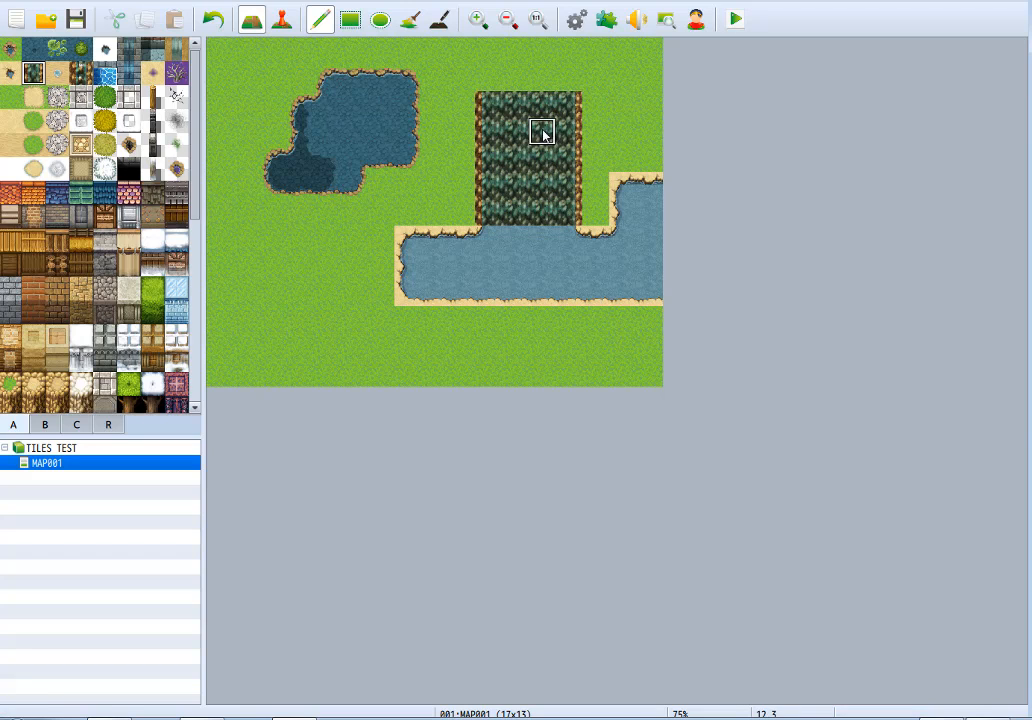
pyautogui.click(9, 49)
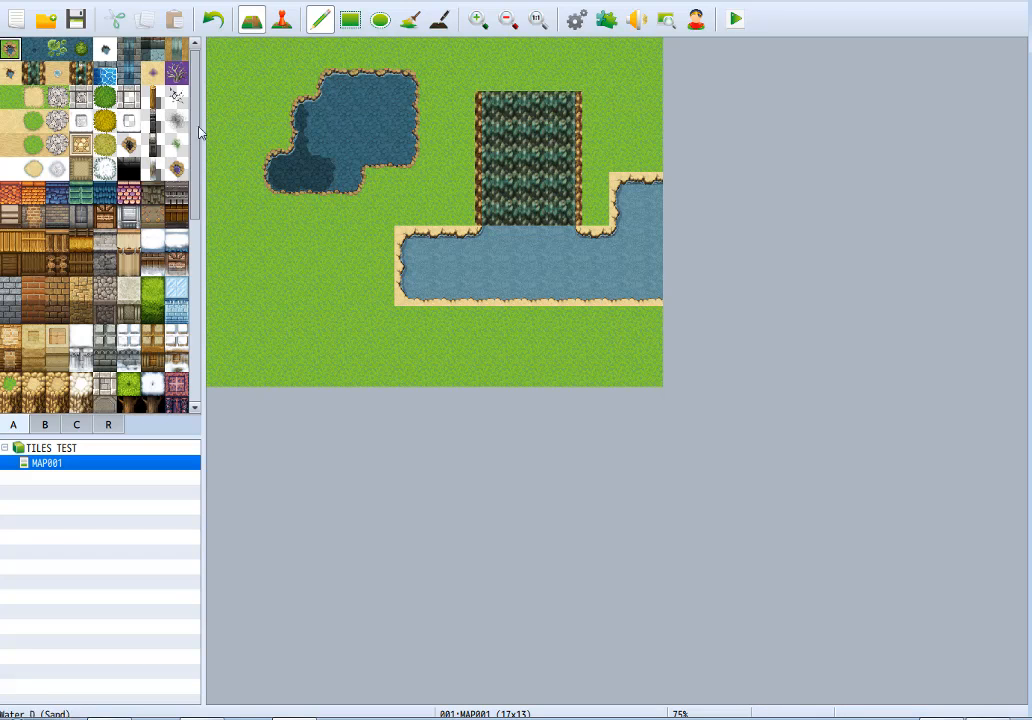
pyautogui.moveTo(470, 240)
pyautogui.mouseDown()
pyautogui.moveTo(454, 233)
pyautogui.moveTo(461, 213)
pyautogui.moveTo(400, 258)
pyautogui.moveTo(452, 253)
pyautogui.moveTo(427, 205)
pyautogui.moveTo(455, 235)
pyautogui.moveTo(433, 214)
pyautogui.moveTo(488, 237)
pyautogui.moveTo(594, 237)
pyautogui.moveTo(621, 235)
pyautogui.moveTo(638, 203)
pyautogui.moveTo(652, 258)
pyautogui.moveTo(422, 287)
pyautogui.moveTo(691, 285)
pyautogui.mouseUp()
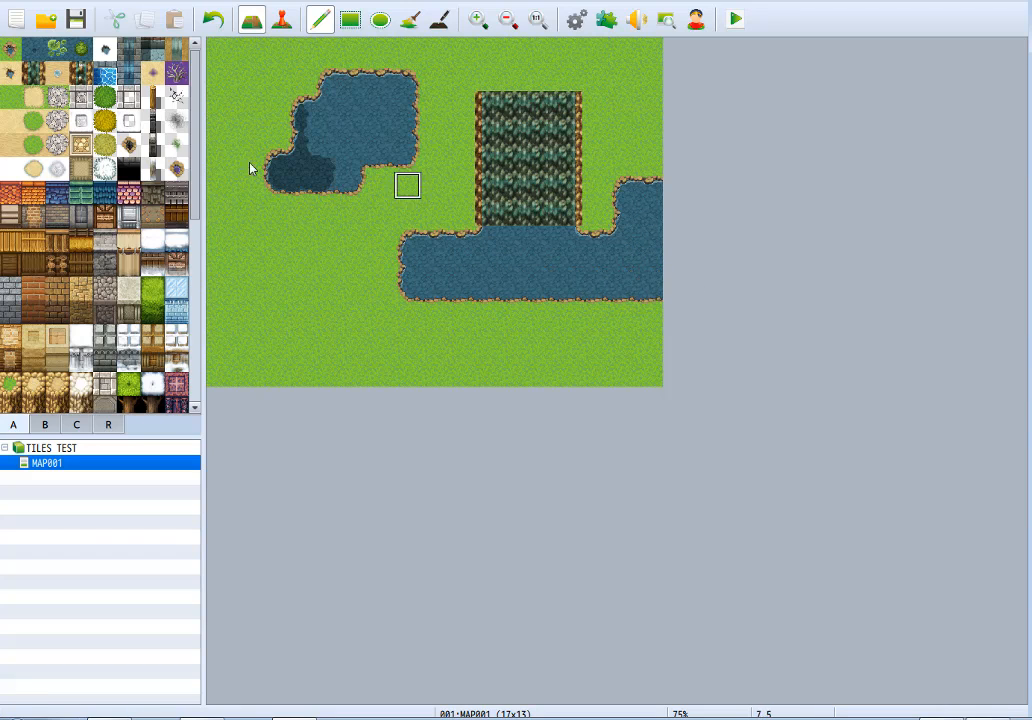
# Repaint the pool below the waterfall with Water D (Sand), extending its lower edge by one tile row under the waterfall.
pyautogui.click(57, 73)
pyautogui.moveTo(540, 240)
pyautogui.mouseDown()
pyautogui.moveTo(405, 260)
pyautogui.moveTo(585, 288)
pyautogui.moveTo(433, 305)
pyautogui.moveTo(565, 270)
pyautogui.moveTo(652, 286)
pyautogui.moveTo(650, 193)
pyautogui.moveTo(626, 292)
pyautogui.moveTo(630, 181)
pyautogui.mouseUp()
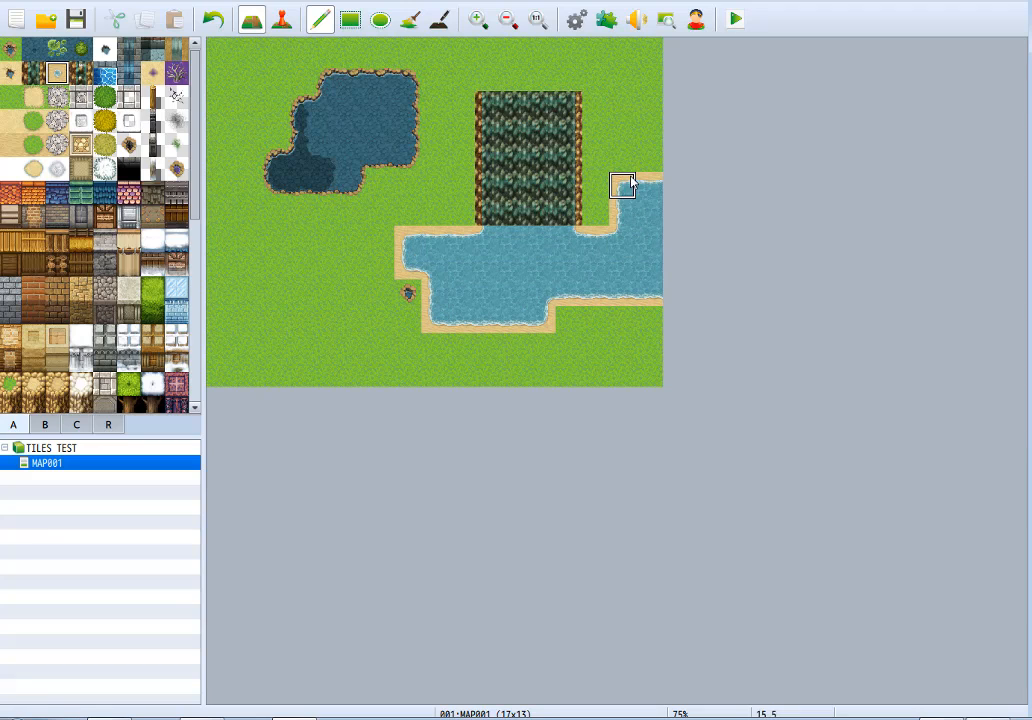
# Try rocky, sand-edged water in the map's lower-right corner below the pool, and restore that area to grass.
pyautogui.click(10, 73)
pyautogui.moveTo(580, 348)
pyautogui.mouseDown()
pyautogui.moveTo(537, 375)
pyautogui.moveTo(500, 375)
pyautogui.moveTo(648, 333)
pyautogui.moveTo(566, 322)
pyautogui.moveTo(613, 378)
pyautogui.moveTo(652, 376)
pyautogui.mouseUp()
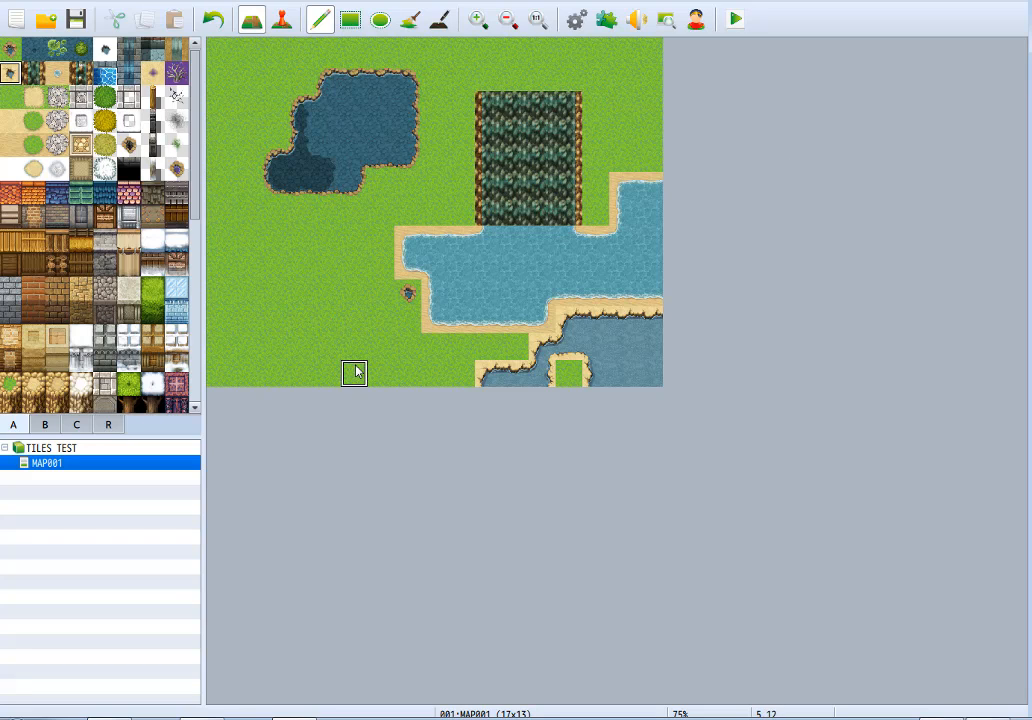
pyautogui.moveTo(446, 374)
pyautogui.mouseDown()
pyautogui.moveTo(560, 369)
pyautogui.moveTo(562, 350)
pyautogui.moveTo(682, 339)
pyautogui.moveTo(592, 370)
pyautogui.mouseUp()
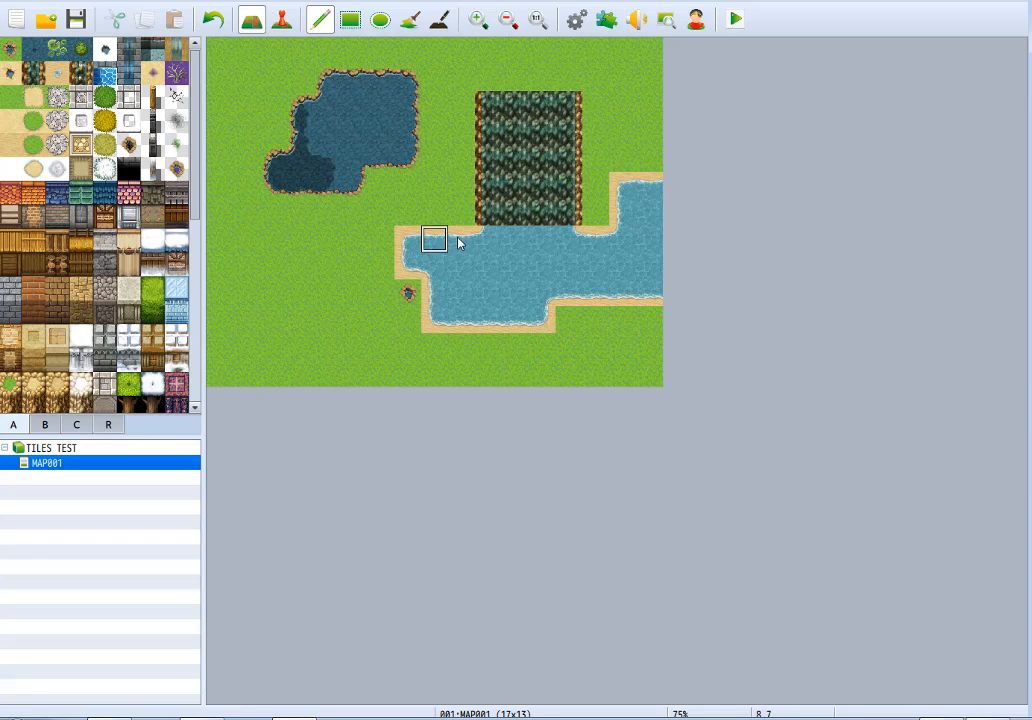
# Try single rocky waterfall tiles on the cliff waterfall, undo them, and repaint the entire waterfall with the rocky tile.
pyautogui.click(88, 73)
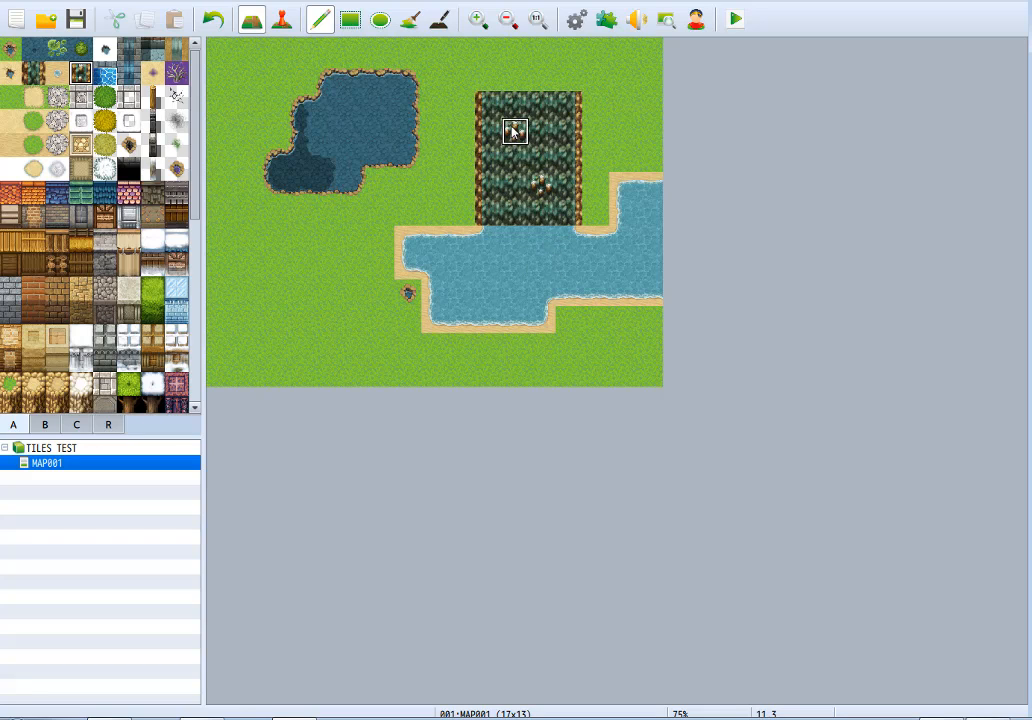
pyautogui.moveTo(513, 131); pyautogui.dragTo(531, 193)
pyautogui.hotkey('ctrl', 'z')
pyautogui.moveTo(484, 104)
pyautogui.mouseDown()
pyautogui.moveTo(533, 203)
pyautogui.moveTo(490, 214)
pyautogui.moveTo(520, 96)
pyautogui.moveTo(566, 212)
pyautogui.moveTo(563, 117)
pyautogui.mouseUp()
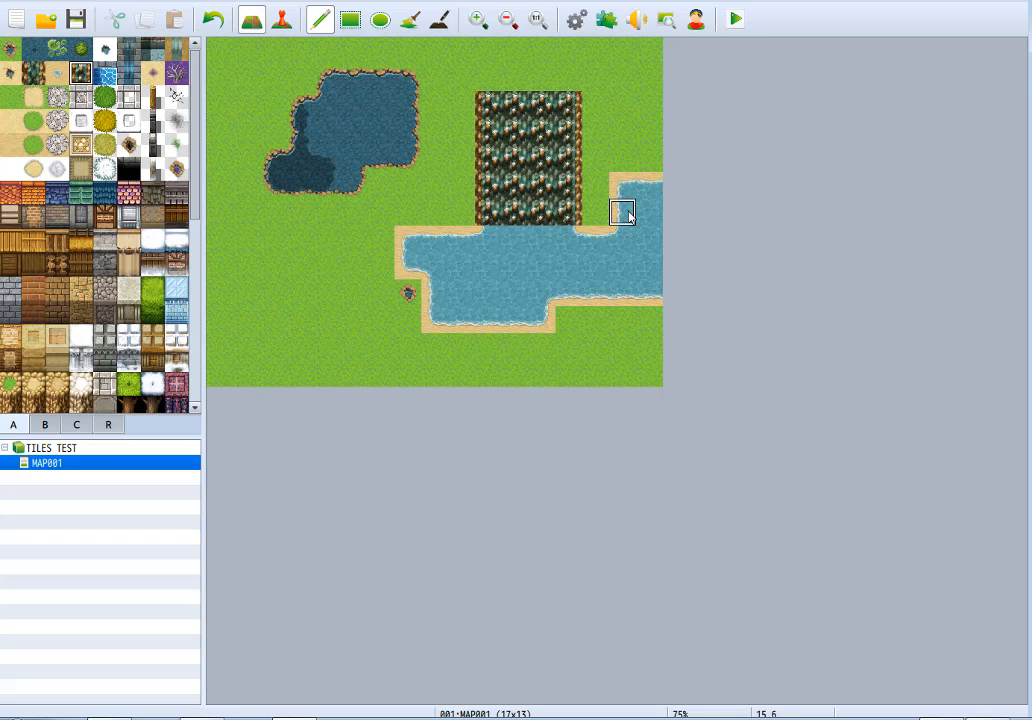
# Repaint the entire rocky waterfall with the plain Waterfall C (Cliff) tile.
pyautogui.click(28, 82)
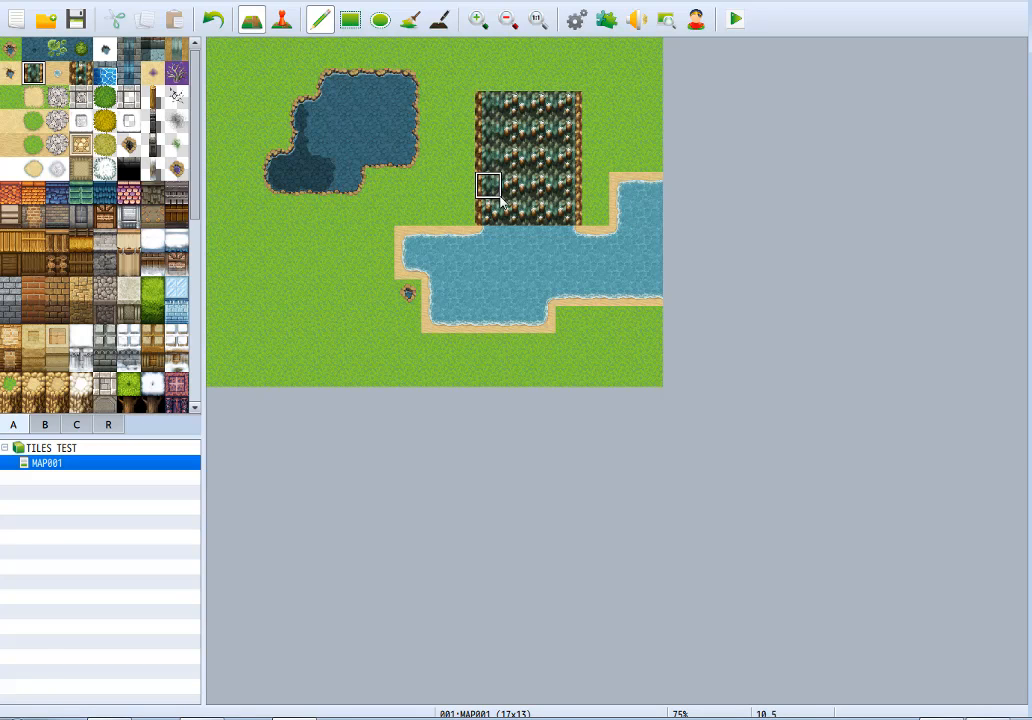
pyautogui.moveTo(501, 200)
pyautogui.mouseDown()
pyautogui.moveTo(546, 192)
pyautogui.moveTo(526, 112)
pyautogui.mouseUp()
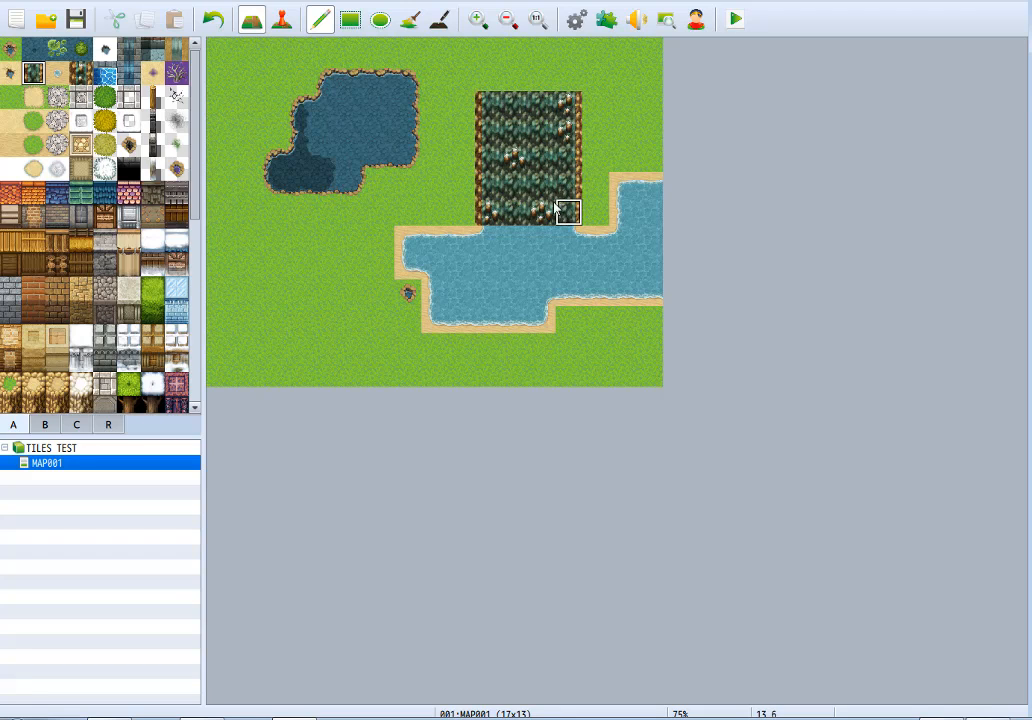
pyautogui.moveTo(557, 207)
pyautogui.mouseDown()
pyautogui.moveTo(516, 161)
pyautogui.moveTo(493, 212)
pyautogui.moveTo(588, 104)
pyautogui.moveTo(572, 143)
pyautogui.mouseUp()
# Try scattering single rocky waterfall tiles at different spots across the cliff waterfall, and clear them again.
pyautogui.click(80, 73)
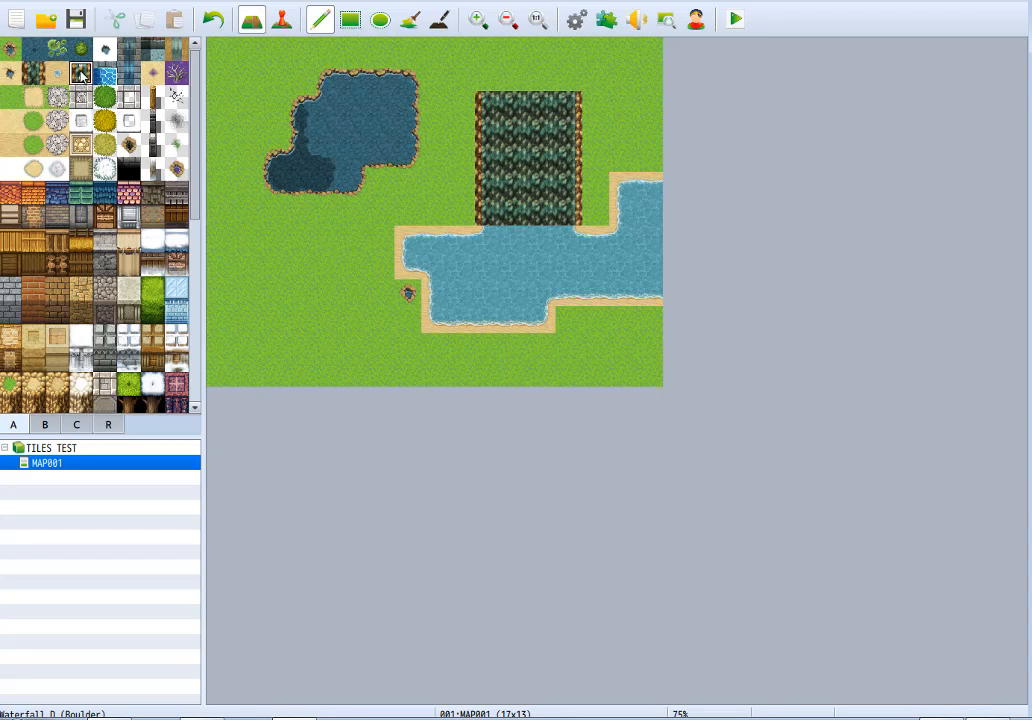
pyautogui.click(566, 127)
pyautogui.click(541, 184)
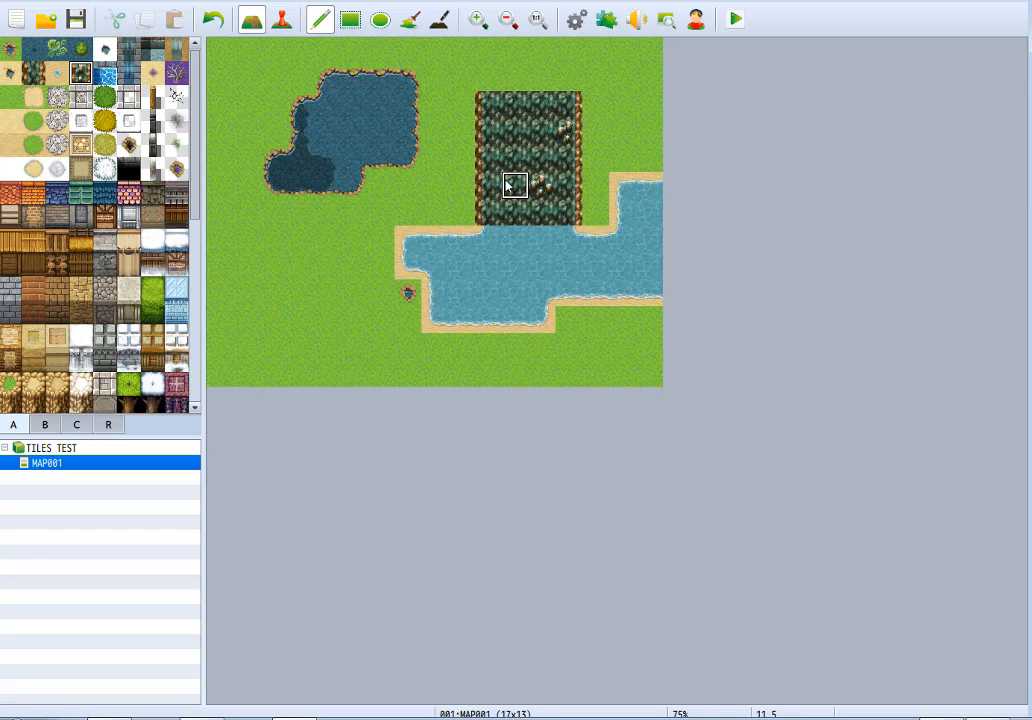
pyautogui.click(511, 184)
pyautogui.click(510, 136)
pyautogui.rightClick(538, 138)
pyautogui.click(539, 182)
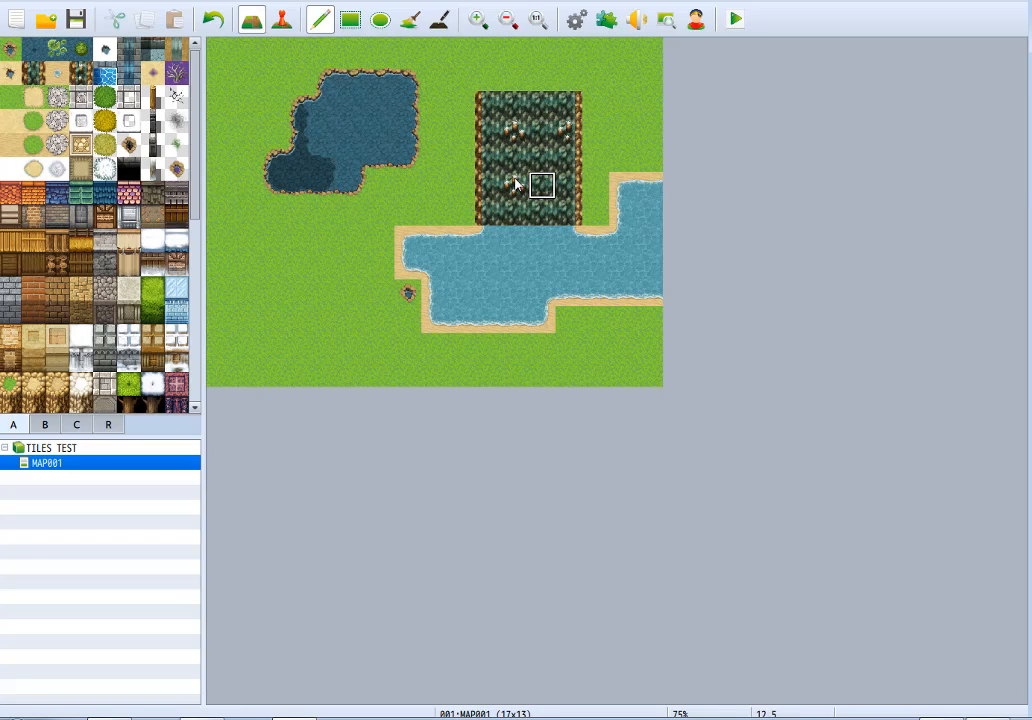
pyautogui.click(515, 185)
pyautogui.click(512, 131)
pyautogui.click(80, 72)
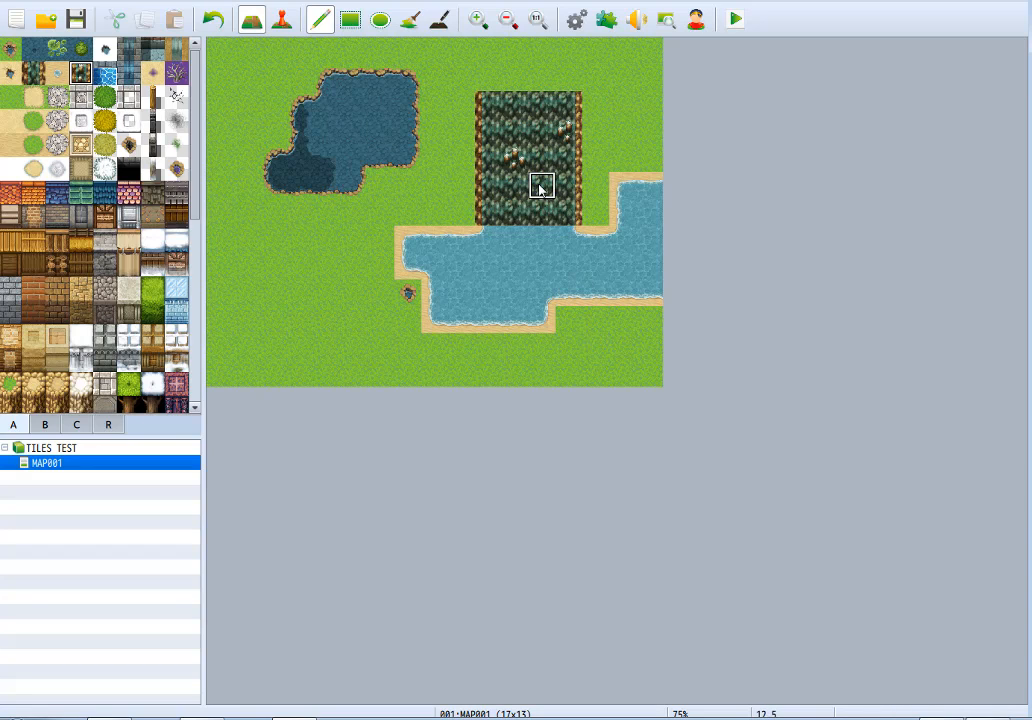
pyautogui.click(513, 160)
pyautogui.moveTo(513, 160); pyautogui.dragTo(568, 131)
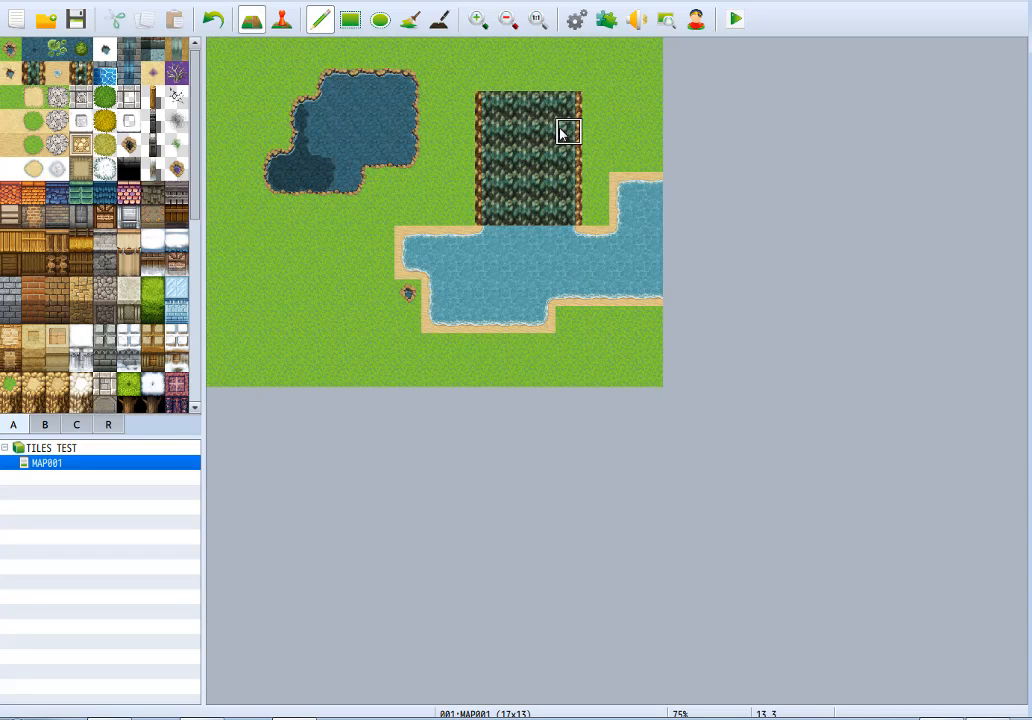
# Replace the pool with a stone-walled bright blue water area 10 by 4 tiles, and restore grass over the leftover sand-edged water.
pyautogui.click(105, 73)
pyautogui.click(488, 239)
pyautogui.moveTo(463, 239)
pyautogui.mouseDown()
pyautogui.moveTo(405, 240)
pyautogui.moveTo(514, 311)
pyautogui.moveTo(567, 276)
pyautogui.moveTo(498, 240)
pyautogui.moveTo(594, 268)
pyautogui.moveTo(466, 311)
pyautogui.moveTo(434, 293)
pyautogui.moveTo(631, 241)
pyautogui.moveTo(594, 267)
pyautogui.moveTo(622, 322)
pyautogui.moveTo(620, 293)
pyautogui.moveTo(649, 304)
pyautogui.moveTo(648, 320)
pyautogui.mouseUp()
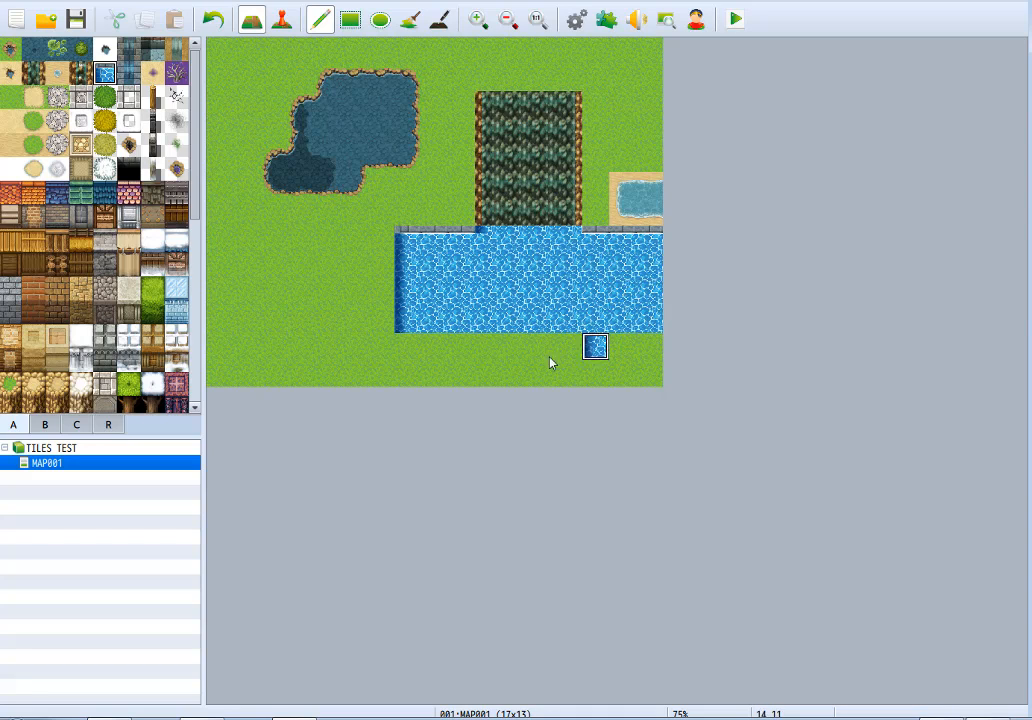
pyautogui.rightClick(522, 369)
pyautogui.click(601, 348)
pyautogui.moveTo(612, 188)
pyautogui.mouseDown()
pyautogui.moveTo(650, 207)
pyautogui.moveTo(645, 185)
pyautogui.mouseUp()
# Try stone-wall waterfall tiles, including Waterfall E (Stone Wall), over the cliff waterfall and below the pool, and restore grass there.
pyautogui.click(128, 48)
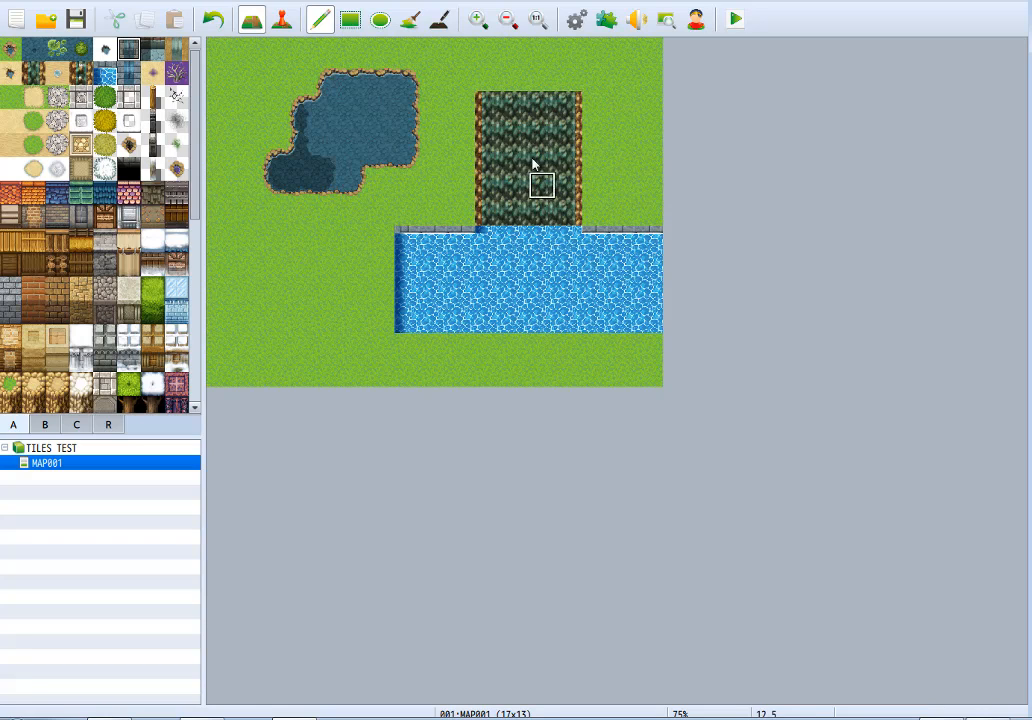
pyautogui.moveTo(488, 108)
pyautogui.mouseDown()
pyautogui.moveTo(493, 200)
pyautogui.moveTo(537, 214)
pyautogui.moveTo(564, 154)
pyautogui.moveTo(543, 112)
pyautogui.moveTo(517, 195)
pyautogui.moveTo(516, 106)
pyautogui.moveTo(486, 143)
pyautogui.moveTo(491, 219)
pyautogui.moveTo(562, 214)
pyautogui.moveTo(558, 126)
pyautogui.moveTo(515, 158)
pyautogui.moveTo(560, 137)
pyautogui.mouseUp()
pyautogui.click(128, 72)
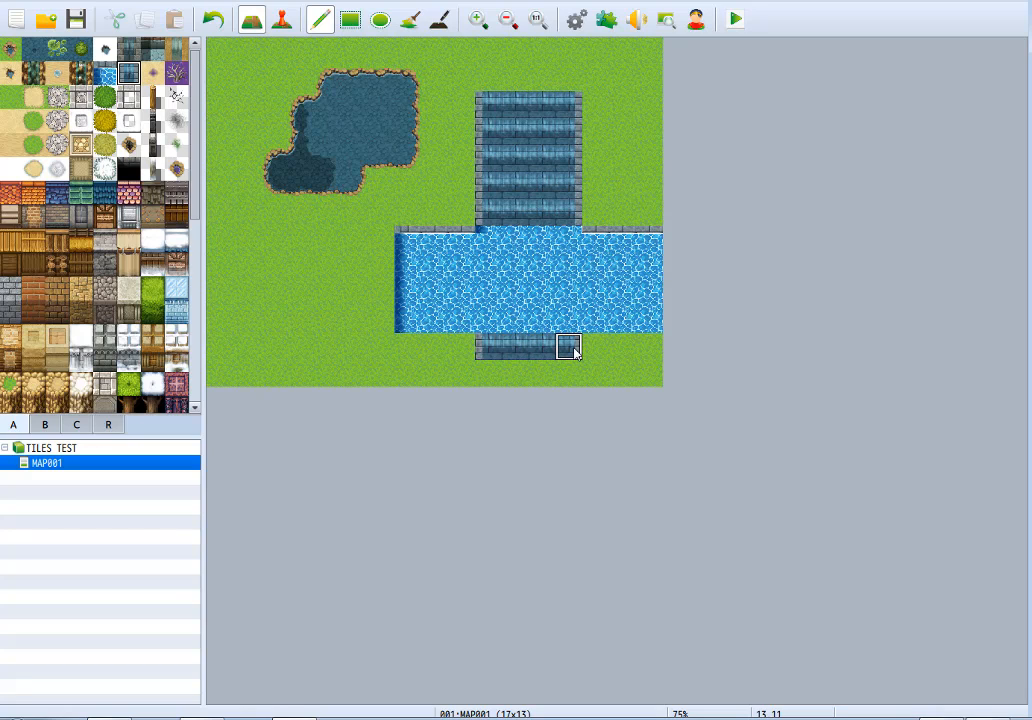
pyautogui.hotkey('ctrl', 'z')
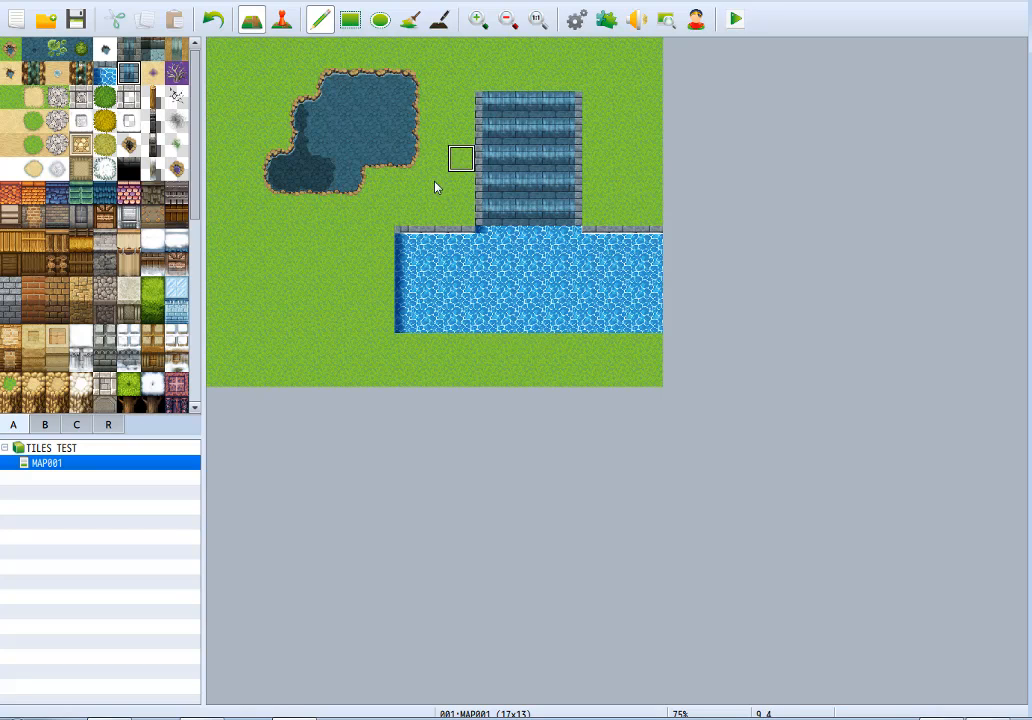
pyautogui.moveTo(488, 104)
pyautogui.mouseDown()
pyautogui.moveTo(594, 104)
pyautogui.moveTo(488, 150)
pyautogui.moveTo(562, 210)
pyautogui.moveTo(479, 211)
pyautogui.moveTo(574, 157)
pyautogui.mouseUp()
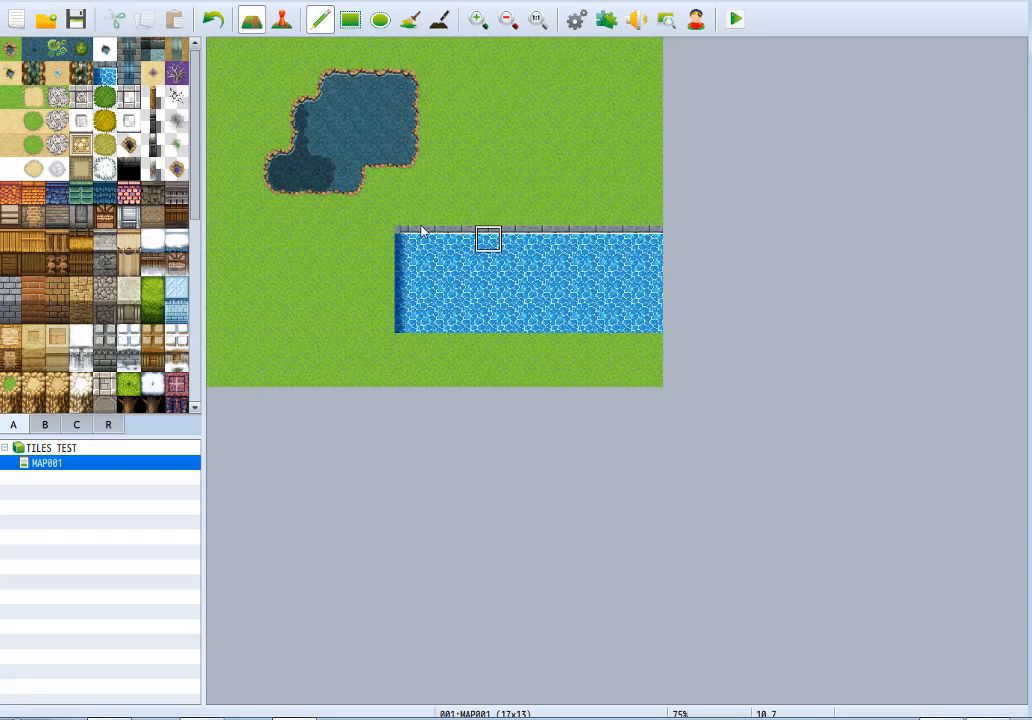
# Paint a sand-edged purple swamp in the map's upper-right corner and place two Dead Tree tiles inside it.
pyautogui.click(155, 75)
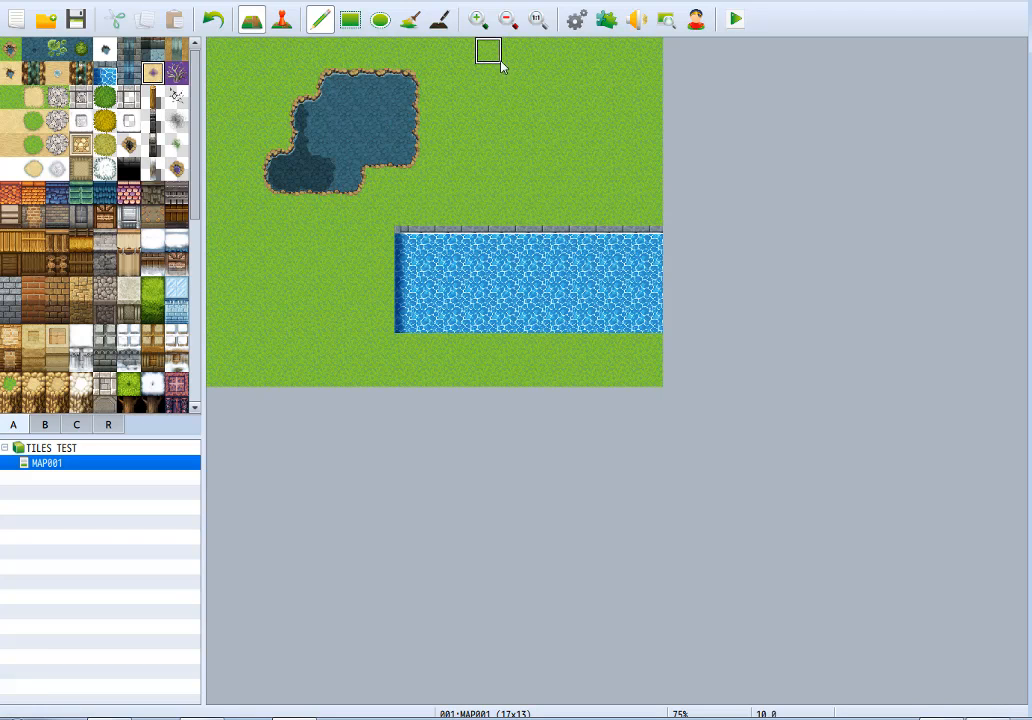
pyautogui.moveTo(500, 62)
pyautogui.mouseDown()
pyautogui.moveTo(560, 161)
pyautogui.moveTo(537, 65)
pyautogui.moveTo(640, 70)
pyautogui.moveTo(580, 82)
pyautogui.moveTo(611, 159)
pyautogui.moveTo(582, 85)
pyautogui.moveTo(617, 78)
pyautogui.moveTo(516, 85)
pyautogui.mouseUp()
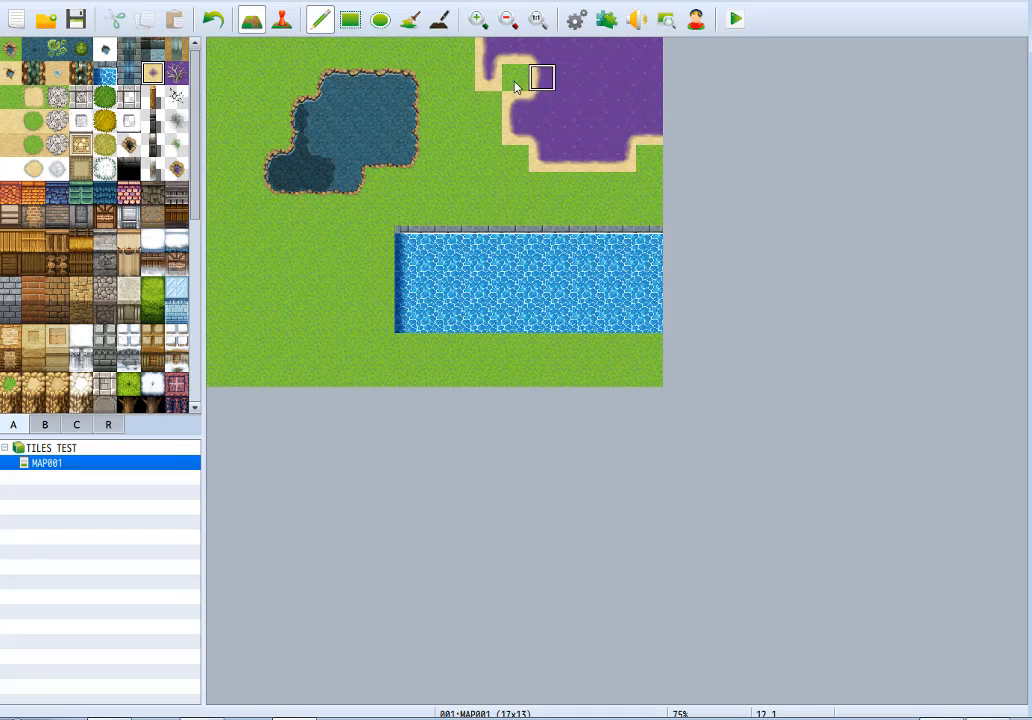
pyautogui.click(176, 75)
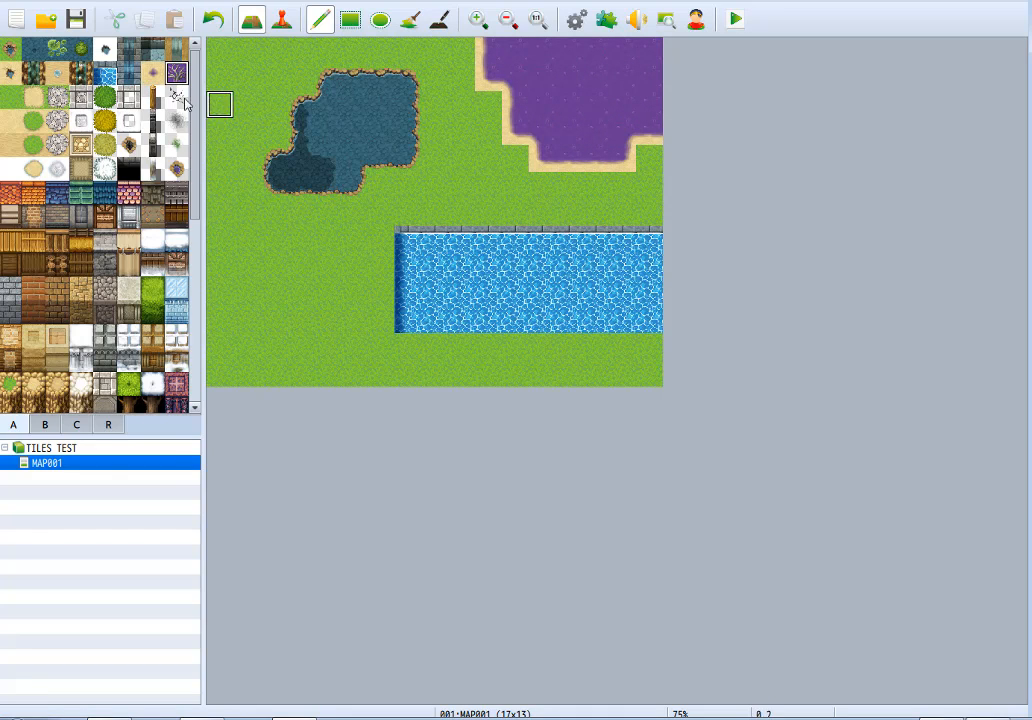
pyautogui.click(520, 140)
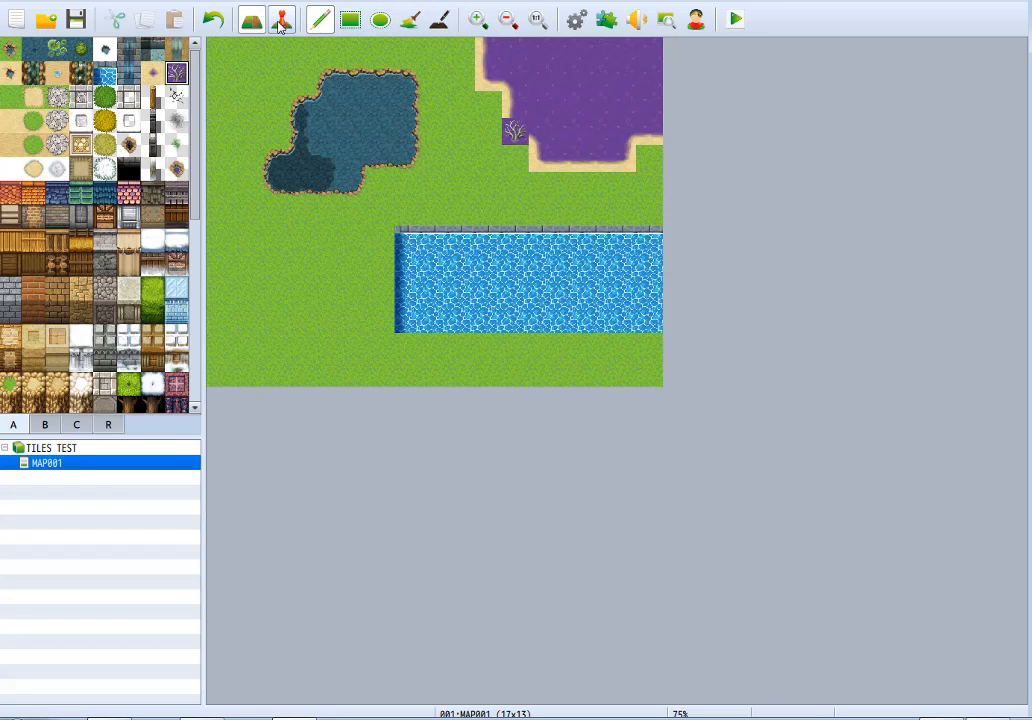
pyautogui.hotkey('ctrl', 'z')
pyautogui.click(567, 79)
pyautogui.click(622, 104)
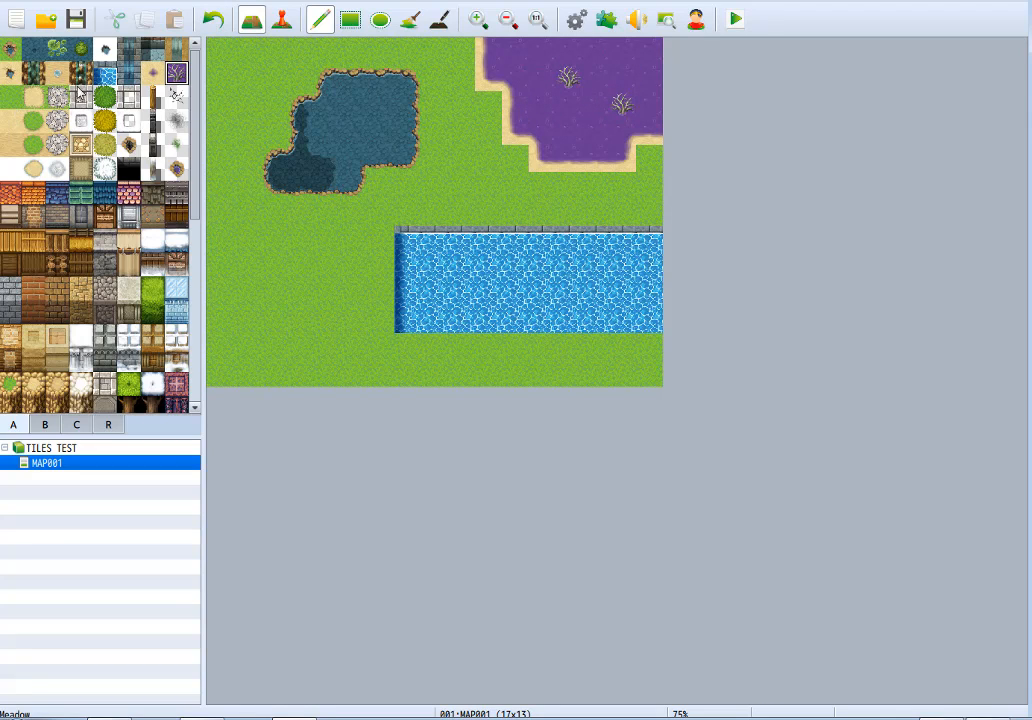
# Fill the entire map with Meadow using the rectangle tool.
pyautogui.click(350, 20)
pyautogui.click(10, 96)
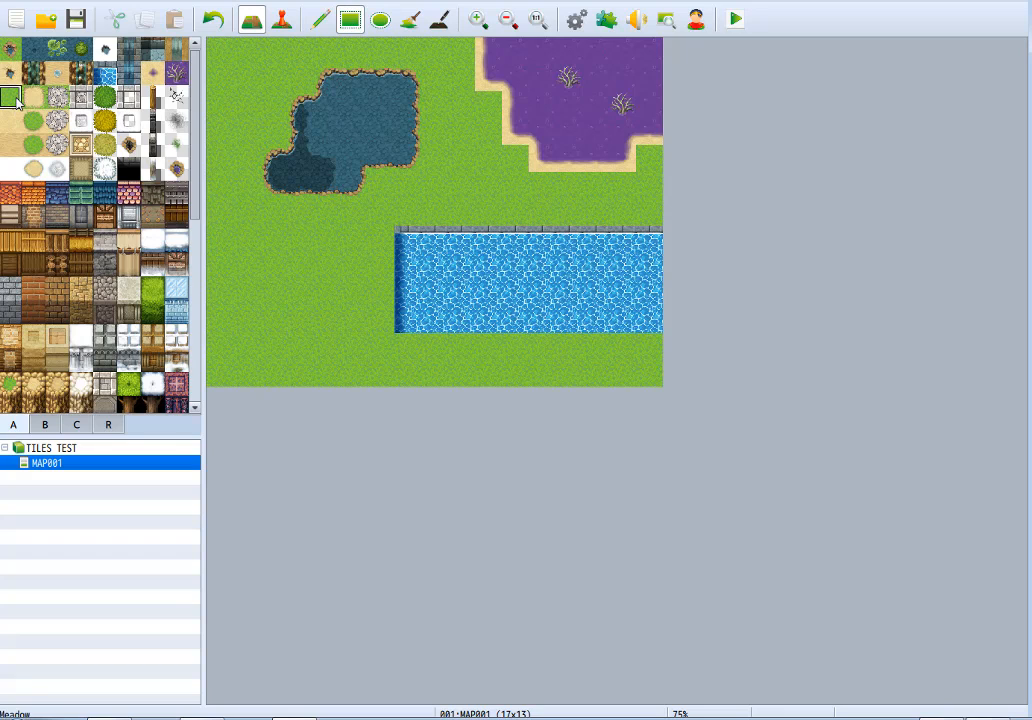
pyautogui.click(213, 20)
pyautogui.moveTo(216, 48); pyautogui.dragTo(818, 548)
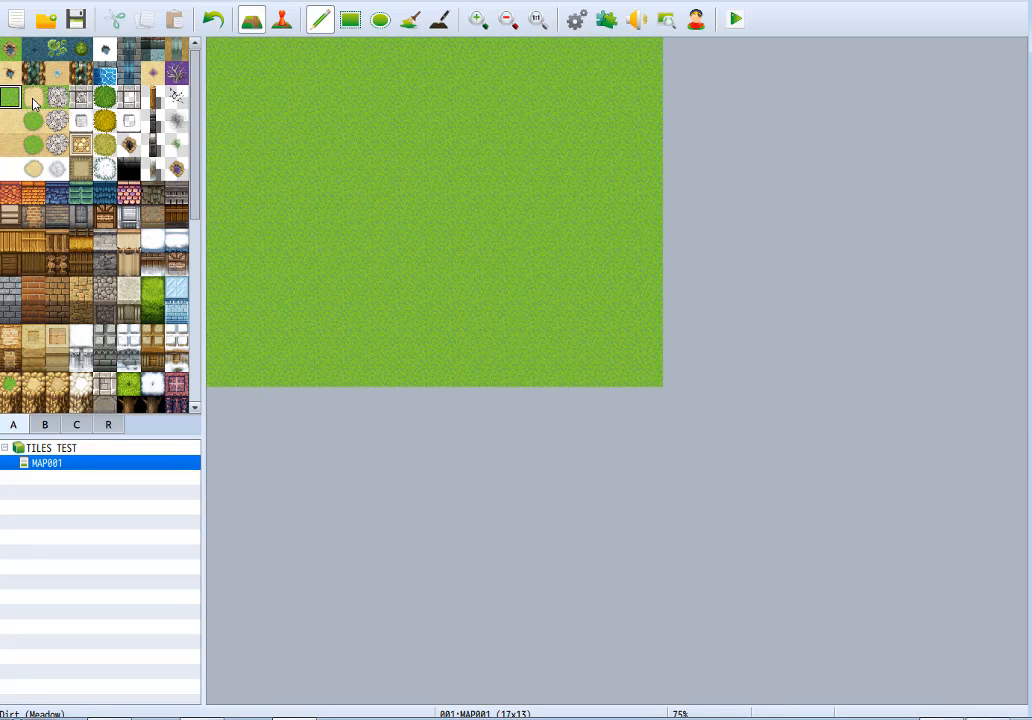
# Paint one-tile-wide Dirt (Meadow) paths reaching the map's top and bottom edges, and a large dirt area along its left side.
pyautogui.click(33, 100)
pyautogui.moveTo(300, 104)
pyautogui.mouseDown()
pyautogui.moveTo(604, 110)
pyautogui.moveTo(604, 66)
pyautogui.mouseUp()
pyautogui.moveTo(451, 136); pyautogui.dragTo(451, 367)
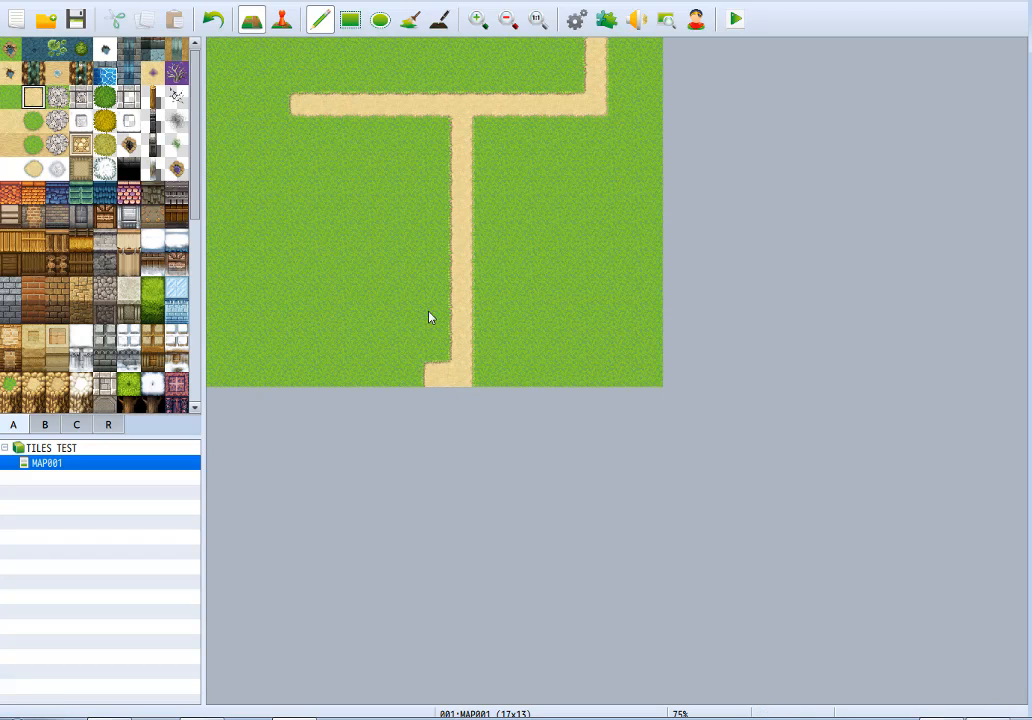
pyautogui.moveTo(273, 219)
pyautogui.mouseDown()
pyautogui.moveTo(286, 297)
pyautogui.moveTo(281, 210)
pyautogui.moveTo(330, 283)
pyautogui.moveTo(265, 177)
pyautogui.moveTo(245, 160)
pyautogui.moveTo(220, 180)
pyautogui.moveTo(275, 183)
pyautogui.moveTo(310, 133)
pyautogui.moveTo(272, 130)
pyautogui.moveTo(302, 78)
pyautogui.moveTo(288, 46)
pyautogui.moveTo(241, 116)
pyautogui.moveTo(230, 92)
pyautogui.mouseUp()
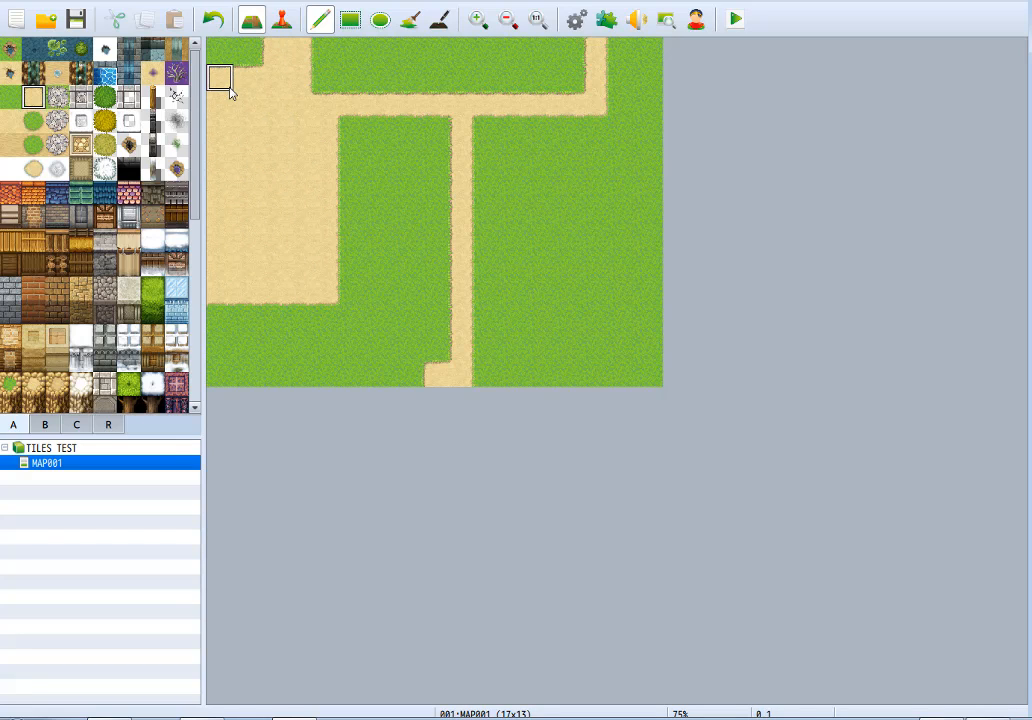
# Paint a narrow winding pond of rocky, sand-edged water in the dirt area, and repaint the surrounding ground with the matching sandy tile.
pyautogui.click(9, 72)
pyautogui.moveTo(352, 188)
pyautogui.mouseDown()
pyautogui.moveTo(350, 284)
pyautogui.moveTo(295, 147)
pyautogui.moveTo(328, 265)
pyautogui.moveTo(246, 131)
pyautogui.moveTo(300, 215)
pyautogui.moveTo(330, 177)
pyautogui.mouseUp()
pyautogui.hotkey('ctrl', 'z')
pyautogui.click(328, 115)
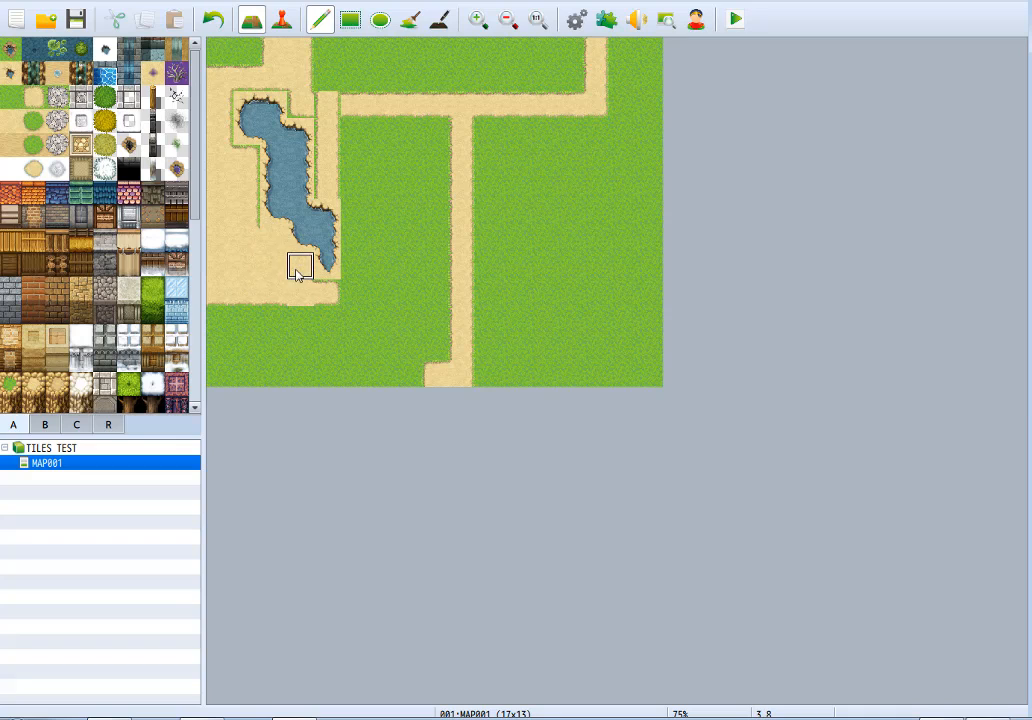
pyautogui.moveTo(302, 296)
pyautogui.mouseDown()
pyautogui.moveTo(353, 296)
pyautogui.moveTo(350, 188)
pyautogui.moveTo(302, 88)
pyautogui.moveTo(226, 85)
pyautogui.moveTo(255, 250)
pyautogui.mouseUp()
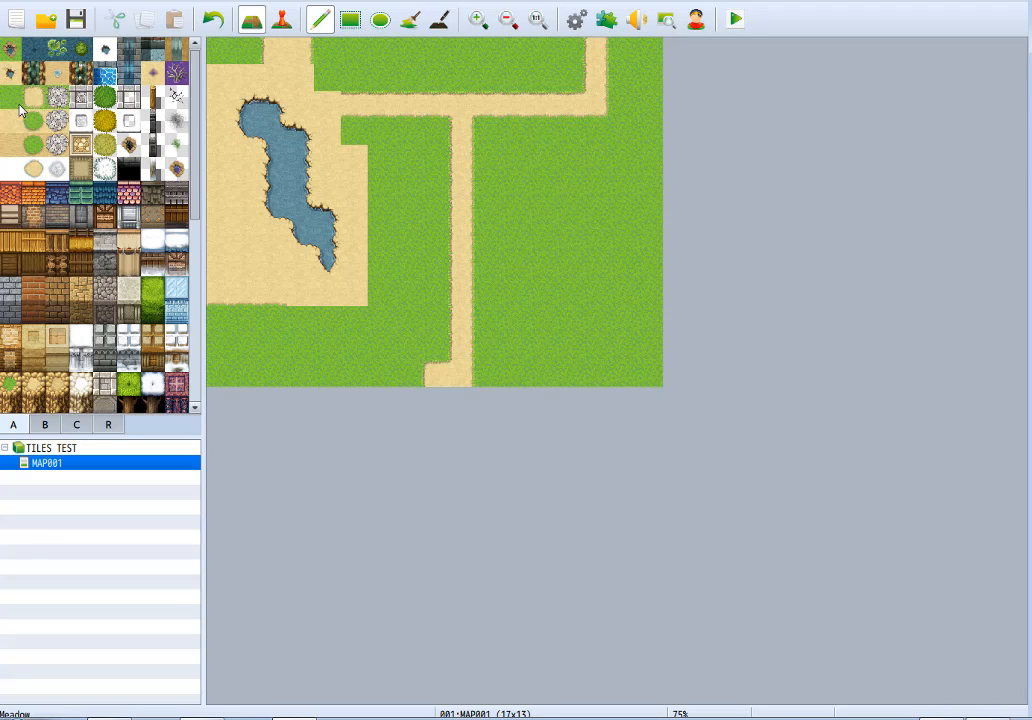
# Replace the rocky pond with a larger sandy-shored pond of clear water, and try the darker sand tile on the ground around it.
pyautogui.moveTo(272, 265)
pyautogui.mouseDown()
pyautogui.moveTo(248, 249)
pyautogui.moveTo(275, 259)
pyautogui.moveTo(298, 210)
pyautogui.moveTo(295, 157)
pyautogui.moveTo(341, 235)
pyautogui.moveTo(272, 115)
pyautogui.moveTo(335, 285)
pyautogui.mouseUp()
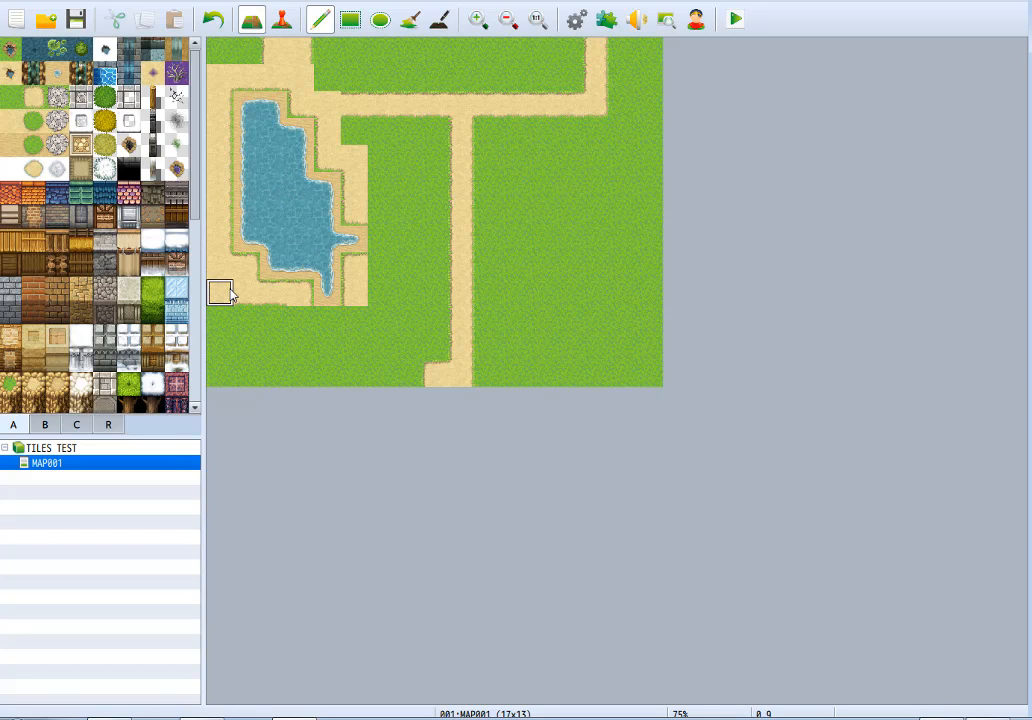
pyautogui.moveTo(218, 253)
pyautogui.mouseDown()
pyautogui.moveTo(249, 276)
pyautogui.moveTo(252, 295)
pyautogui.moveTo(232, 287)
pyautogui.moveTo(216, 104)
pyautogui.mouseUp()
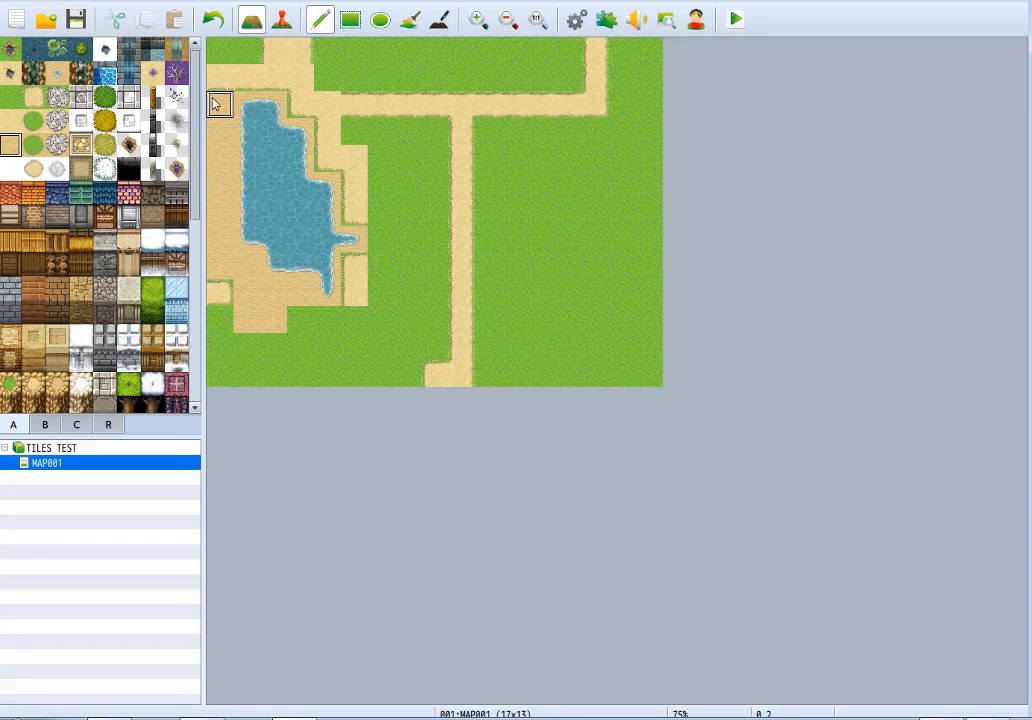
pyautogui.hotkey('ctrl', 'z')
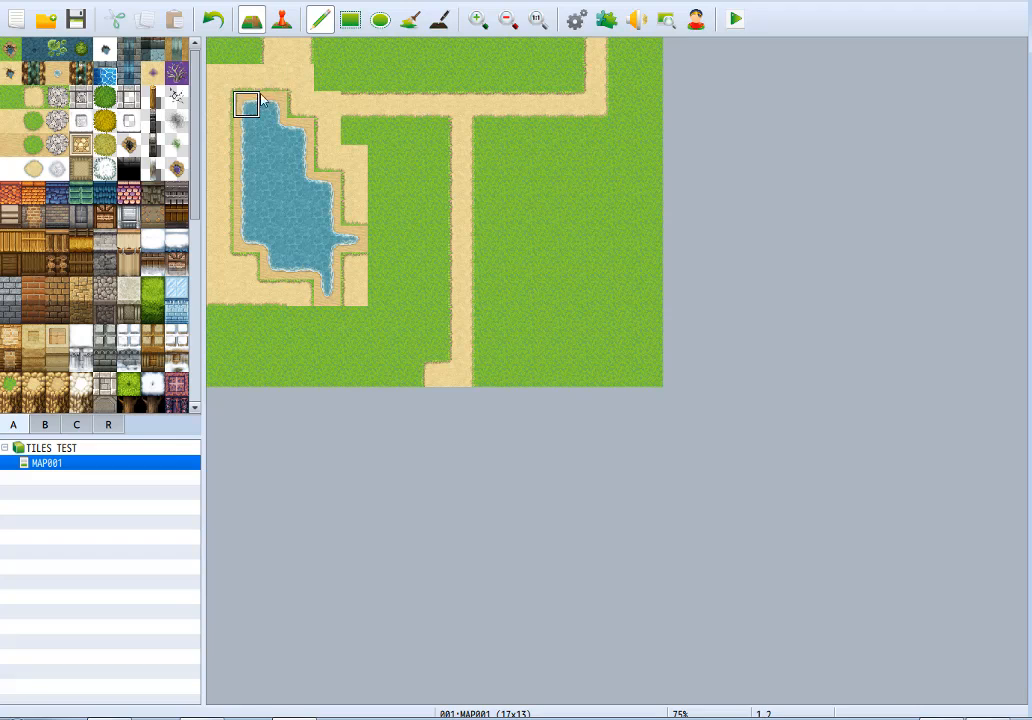
# Erase the pond and turn the large dirt area back into Meadow, keeping only the one-tile-wide horizontal path across it.
pyautogui.moveTo(263, 129)
pyautogui.mouseDown()
pyautogui.moveTo(316, 226)
pyautogui.moveTo(307, 205)
pyautogui.moveTo(354, 242)
pyautogui.moveTo(327, 292)
pyautogui.moveTo(247, 188)
pyautogui.mouseUp()
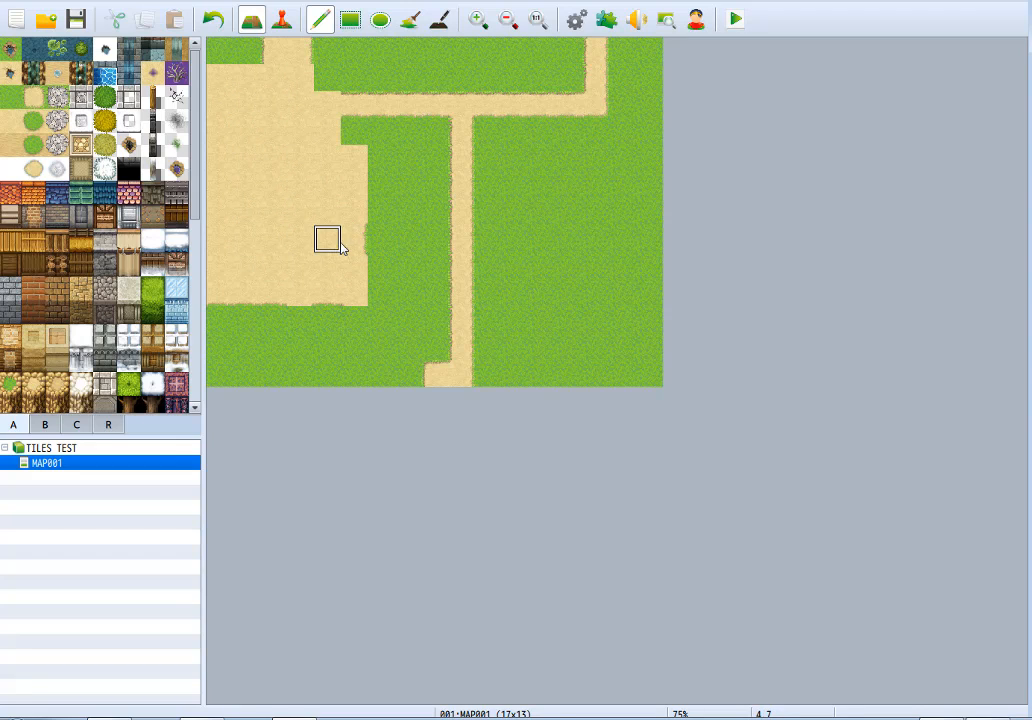
pyautogui.moveTo(353, 129)
pyautogui.mouseDown()
pyautogui.moveTo(194, 76)
pyautogui.moveTo(289, 70)
pyautogui.moveTo(217, 46)
pyautogui.moveTo(217, 134)
pyautogui.moveTo(248, 300)
pyautogui.moveTo(285, 168)
pyautogui.moveTo(357, 159)
pyautogui.moveTo(339, 235)
pyautogui.moveTo(339, 205)
pyautogui.moveTo(230, 160)
pyautogui.moveTo(272, 293)
pyautogui.moveTo(212, 253)
pyautogui.mouseUp()
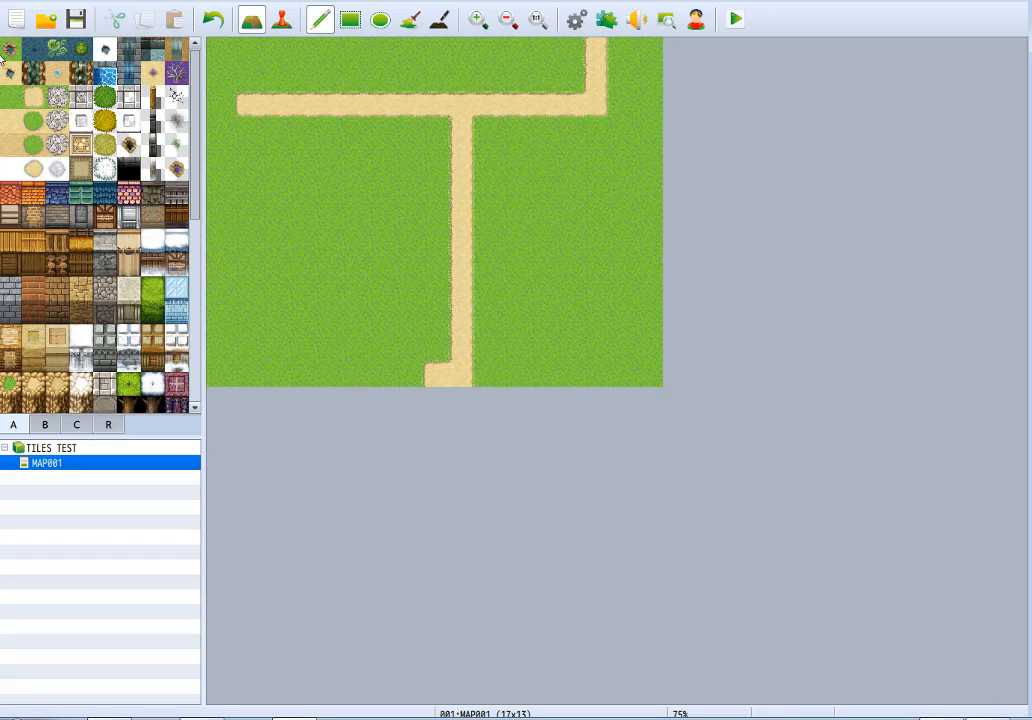
# Try a rocky, sand-edged pond directly on the meadow below the horizontal path, and undo it.
pyautogui.moveTo(408, 213)
pyautogui.mouseDown()
pyautogui.moveTo(378, 229)
pyautogui.moveTo(374, 269)
pyautogui.moveTo(294, 319)
pyautogui.moveTo(366, 271)
pyautogui.moveTo(336, 229)
pyautogui.mouseUp()
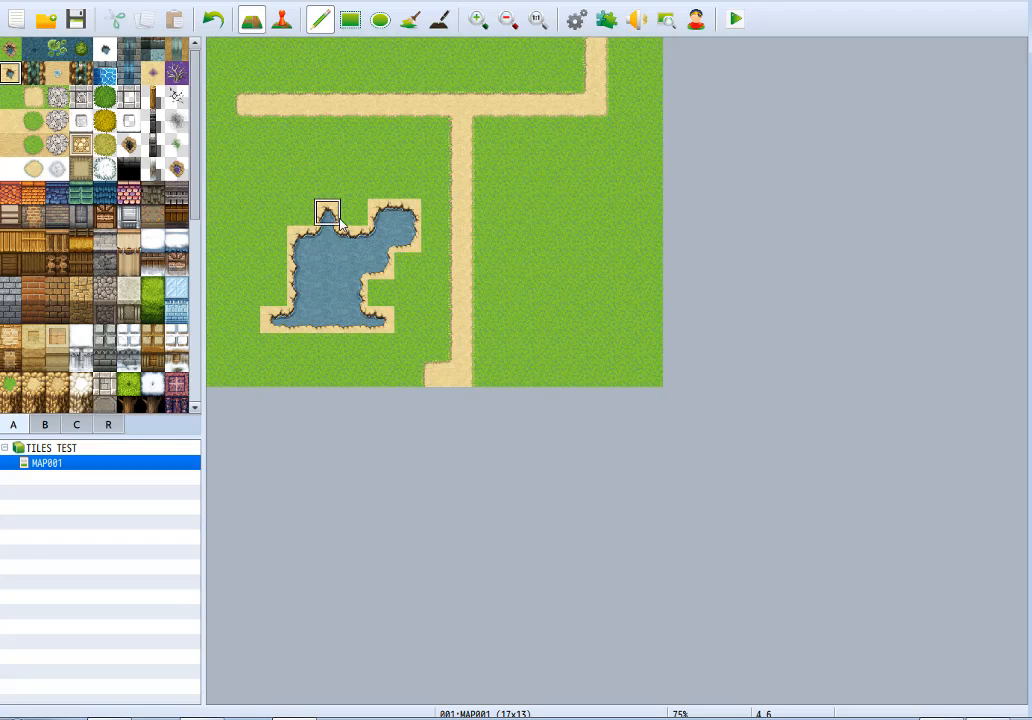
pyautogui.hotkey('ctrl', 'z')
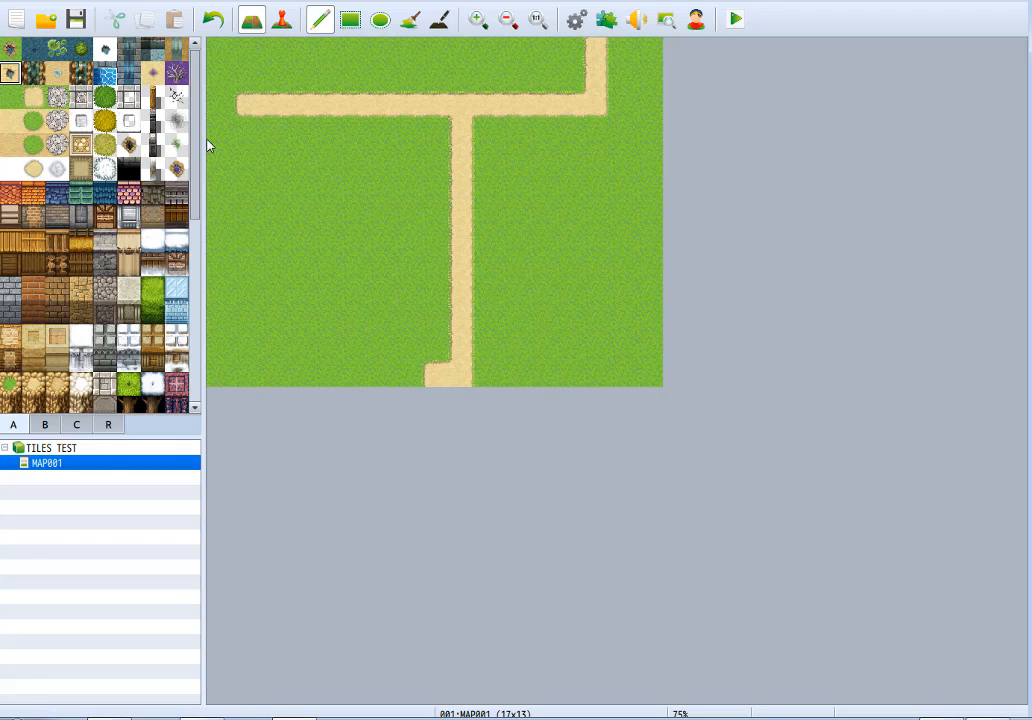
# Paint an L-shaped purple swamp beside the path junction, surrounded by Dirt (Meadow), and restore the area to plain Meadow and paths.
pyautogui.click(153, 74)
pyautogui.moveTo(378, 158)
pyautogui.mouseDown()
pyautogui.moveTo(423, 131)
pyautogui.moveTo(439, 163)
pyautogui.moveTo(354, 148)
pyautogui.moveTo(452, 244)
pyautogui.mouseUp()
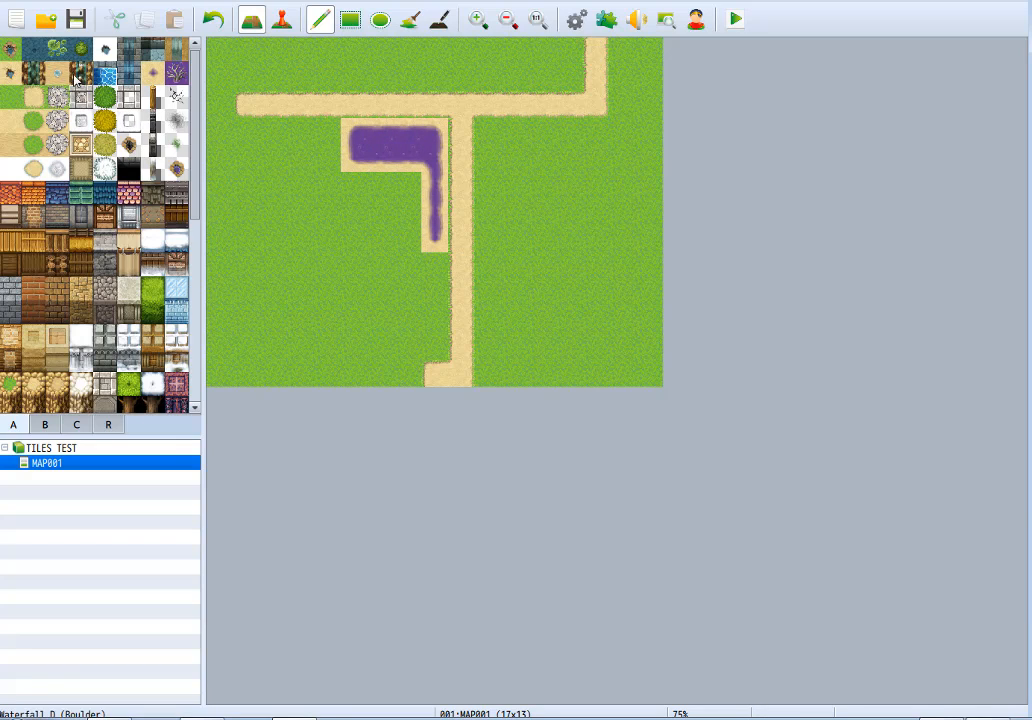
pyautogui.click(33, 98)
pyautogui.moveTo(458, 159)
pyautogui.mouseDown()
pyautogui.moveTo(458, 131)
pyautogui.moveTo(458, 237)
pyautogui.moveTo(461, 104)
pyautogui.moveTo(290, 104)
pyautogui.mouseUp()
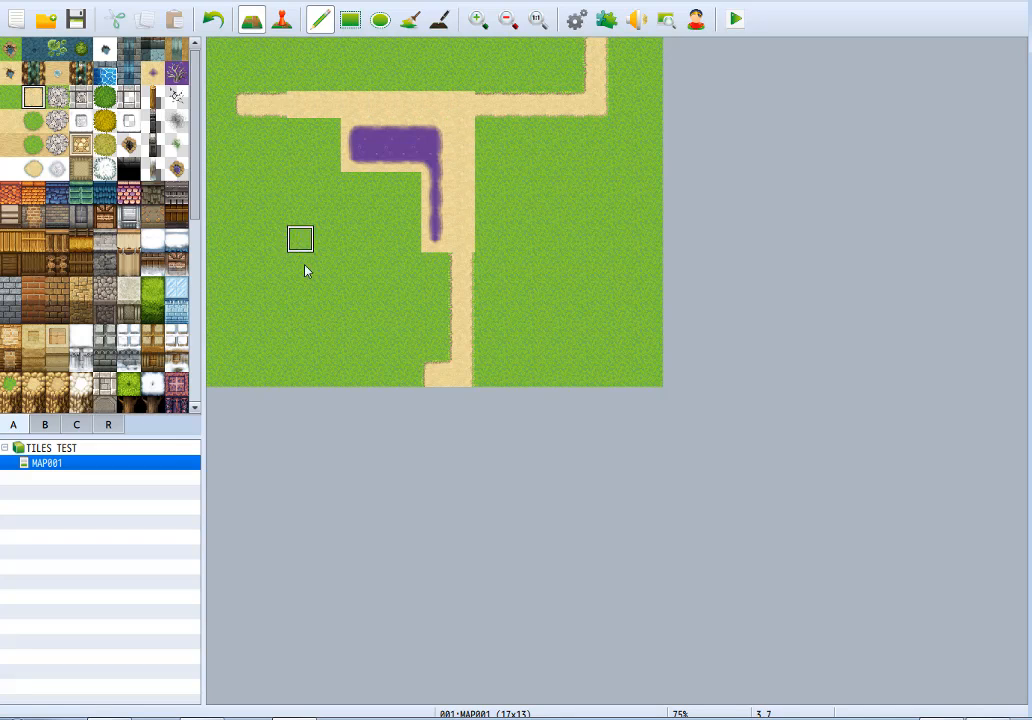
pyautogui.moveTo(357, 187)
pyautogui.mouseDown()
pyautogui.moveTo(410, 214)
pyautogui.moveTo(410, 268)
pyautogui.moveTo(438, 292)
pyautogui.moveTo(487, 127)
pyautogui.mouseUp()
pyautogui.rightClick(505, 273)
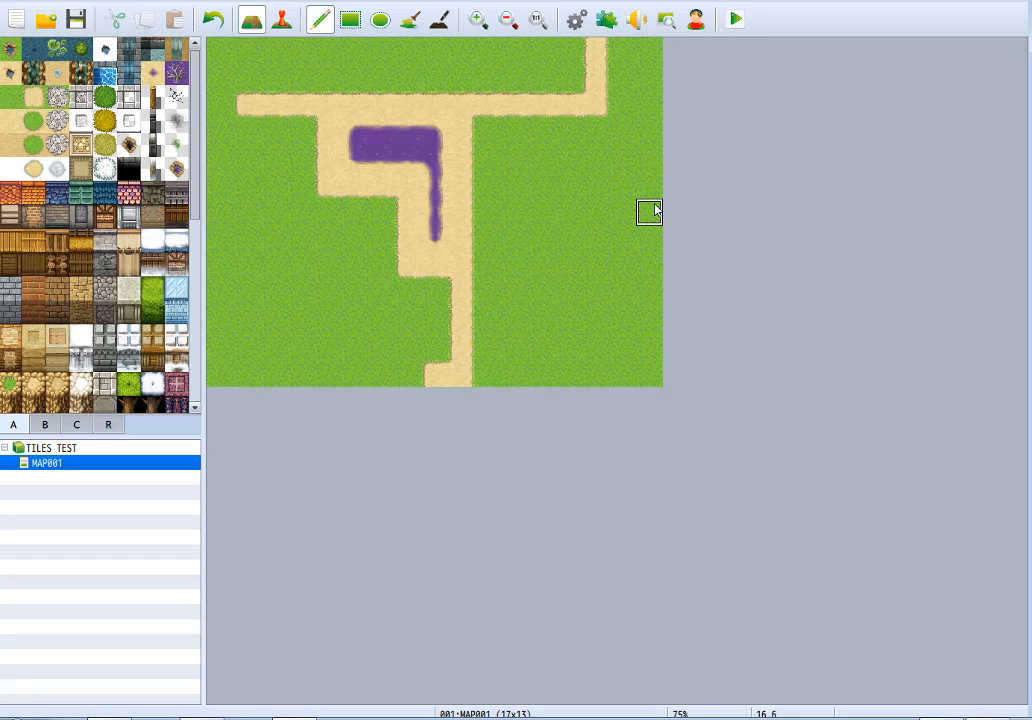
pyautogui.moveTo(327, 137)
pyautogui.mouseDown()
pyautogui.moveTo(405, 161)
pyautogui.moveTo(433, 157)
pyautogui.moveTo(327, 161)
pyautogui.moveTo(433, 172)
pyautogui.moveTo(426, 295)
pyautogui.moveTo(362, 157)
pyautogui.moveTo(405, 240)
pyautogui.mouseUp()
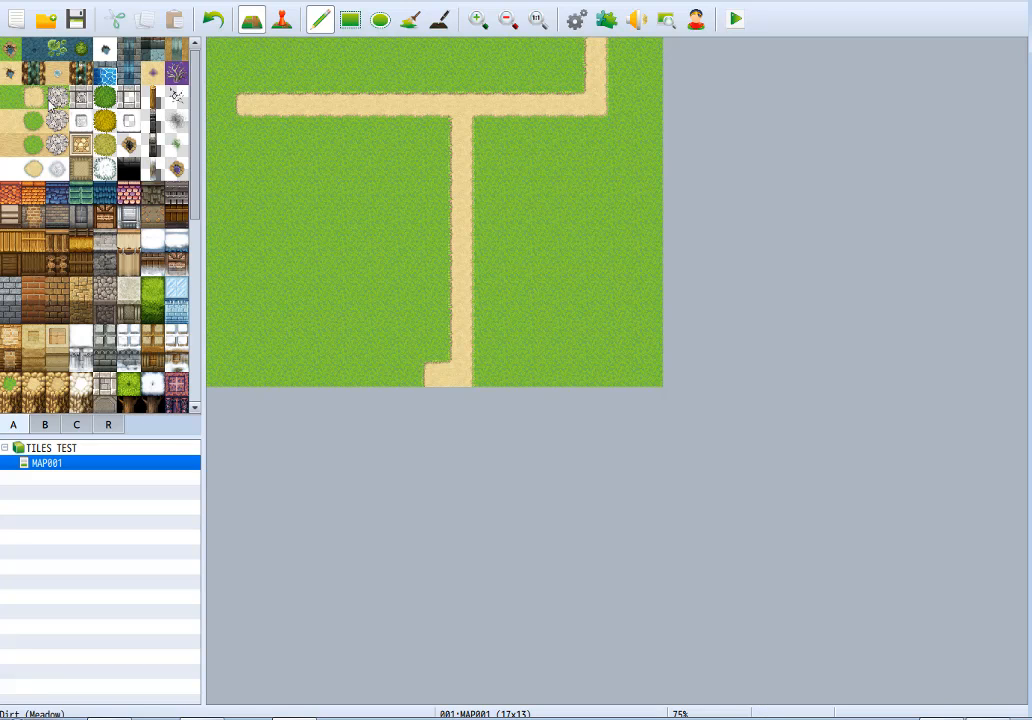
# Repaint the dirt paths as Road (Meadow), making the vertical road four tiles wide from the map's top edge to its bottom edge.
pyautogui.moveTo(253, 108)
pyautogui.mouseDown()
pyautogui.moveTo(574, 114)
pyautogui.moveTo(597, 78)
pyautogui.moveTo(597, 48)
pyautogui.mouseUp()
pyautogui.moveTo(461, 134); pyautogui.dragTo(465, 405)
pyautogui.rightClick(426, 354)
pyautogui.click(438, 375)
pyautogui.rightClick(461, 327)
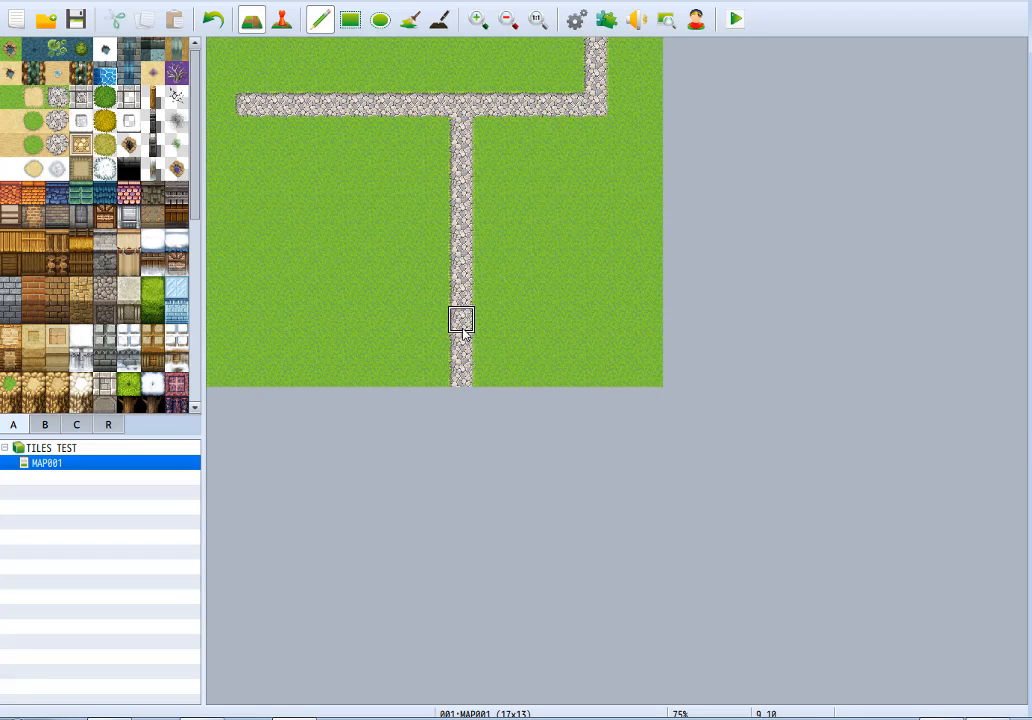
pyautogui.moveTo(434, 130)
pyautogui.mouseDown()
pyautogui.moveTo(406, 126)
pyautogui.moveTo(398, 269)
pyautogui.moveTo(415, 398)
pyautogui.moveTo(408, 157)
pyautogui.moveTo(436, 223)
pyautogui.moveTo(408, 369)
pyautogui.moveTo(378, 150)
pyautogui.moveTo(435, 160)
pyautogui.mouseUp()
pyautogui.moveTo(406, 104)
pyautogui.mouseDown()
pyautogui.moveTo(380, 51)
pyautogui.moveTo(461, 74)
pyautogui.moveTo(408, 76)
pyautogui.moveTo(461, 240)
pyautogui.mouseUp()
# Paint test patches of Road (Meadow) with and without automatic borders on both sides of the wide road, and cover them with Meadow.
pyautogui.moveTo(541, 183); pyautogui.dragTo(537, 270)
pyautogui.hotkey('ctrl', 'z')
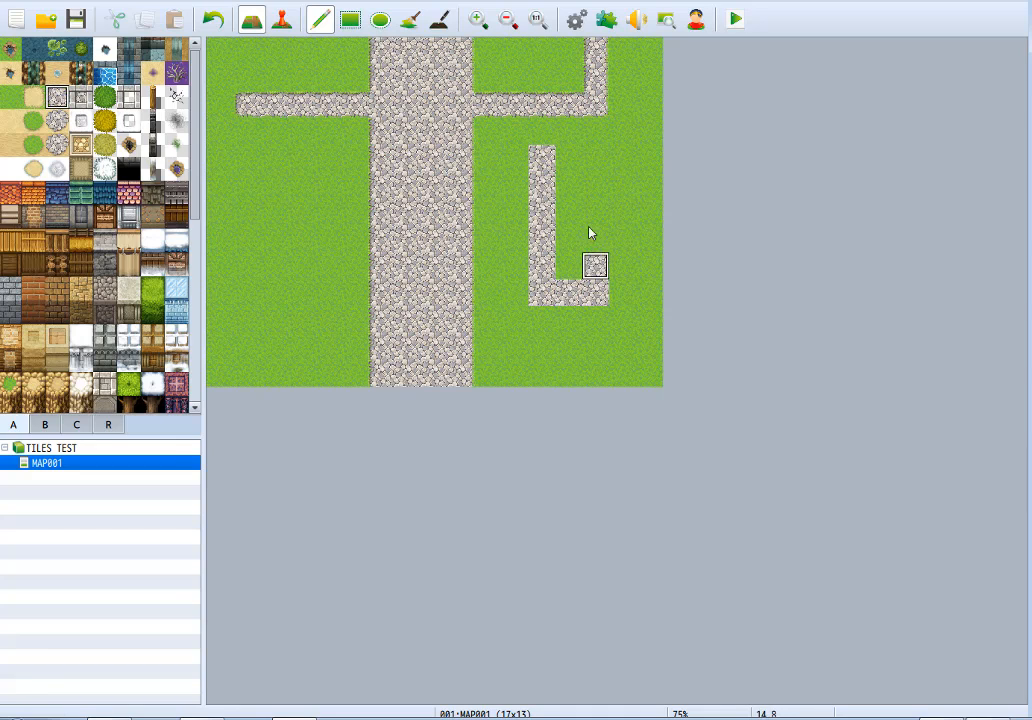
pyautogui.moveTo(590, 233)
pyautogui.mouseDown()
pyautogui.moveTo(559, 254)
pyautogui.moveTo(595, 176)
pyautogui.moveTo(594, 125)
pyautogui.mouseUp()
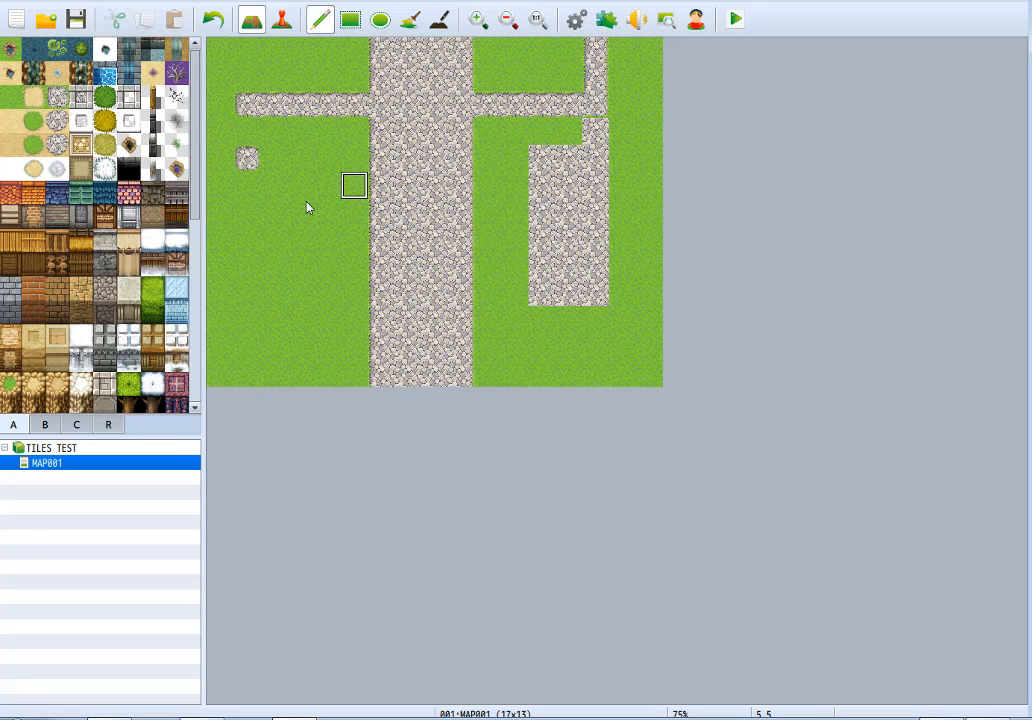
pyautogui.moveTo(268, 213); pyautogui.dragTo(278, 326)
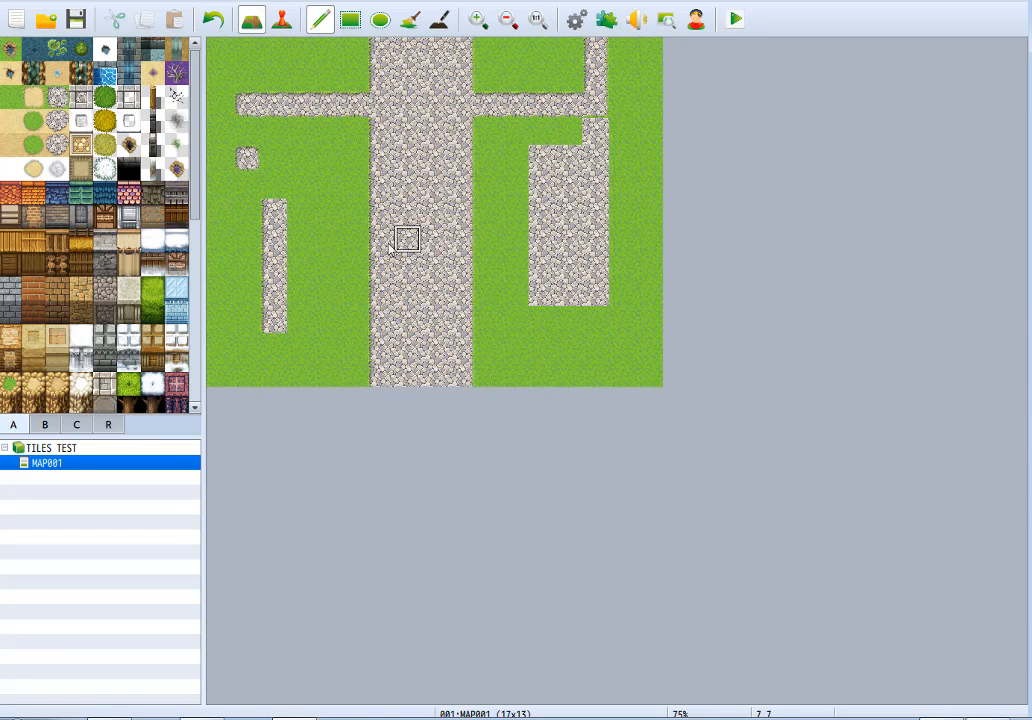
pyautogui.click(247, 159)
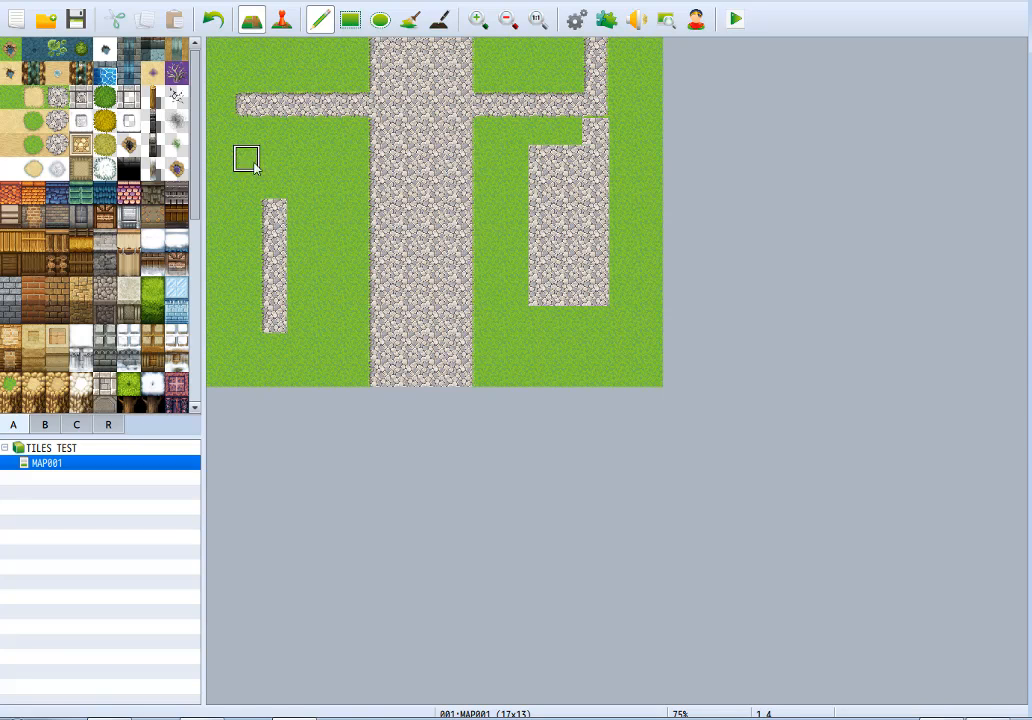
pyautogui.moveTo(274, 210); pyautogui.dragTo(270, 330)
pyautogui.click(596, 131)
pyautogui.moveTo(632, 143)
pyautogui.mouseDown()
pyautogui.moveTo(548, 168)
pyautogui.moveTo(600, 192)
pyautogui.moveTo(583, 170)
pyautogui.moveTo(545, 286)
pyautogui.moveTo(585, 267)
pyautogui.moveTo(583, 295)
pyautogui.moveTo(576, 260)
pyautogui.mouseUp()
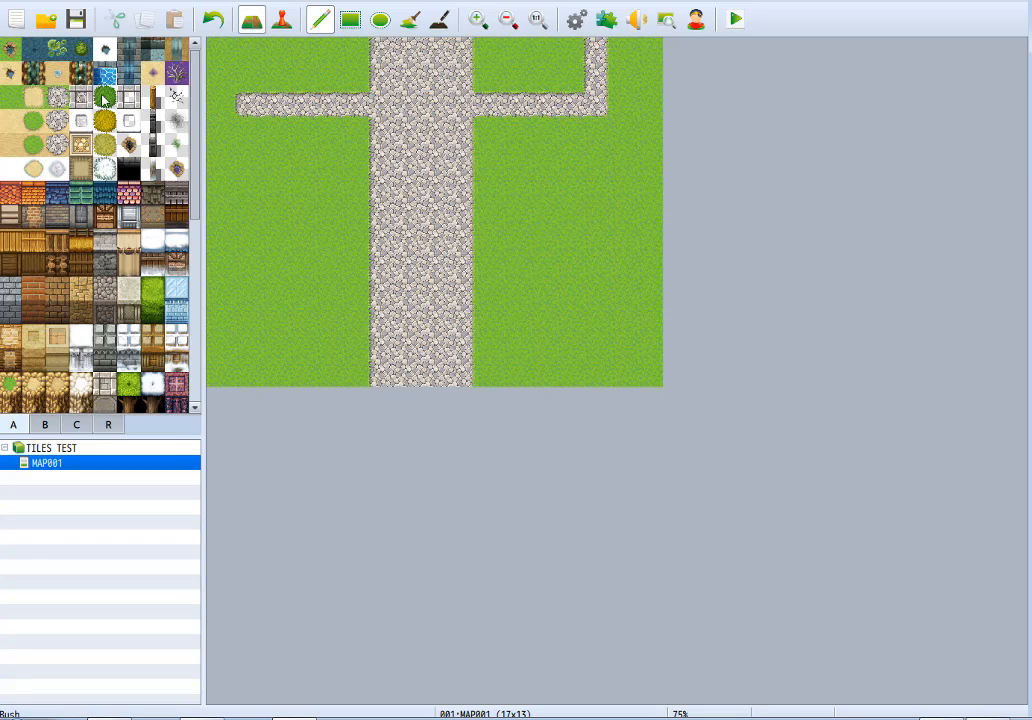
# Rebuild the roads in Cobblestones A, with two-tile-wide branches on both sides turning up to the map's top edge.
pyautogui.moveTo(380, 124)
pyautogui.mouseDown()
pyautogui.moveTo(381, 374)
pyautogui.moveTo(438, 373)
pyautogui.moveTo(461, 260)
pyautogui.moveTo(461, 131)
pyautogui.moveTo(408, 108)
pyautogui.mouseUp()
pyautogui.moveTo(415, 190)
pyautogui.mouseDown()
pyautogui.moveTo(433, 375)
pyautogui.moveTo(431, 48)
pyautogui.moveTo(393, 104)
pyautogui.moveTo(382, 44)
pyautogui.moveTo(445, 67)
pyautogui.moveTo(461, 104)
pyautogui.moveTo(481, 82)
pyautogui.moveTo(487, 103)
pyautogui.moveTo(596, 102)
pyautogui.moveTo(594, 51)
pyautogui.mouseUp()
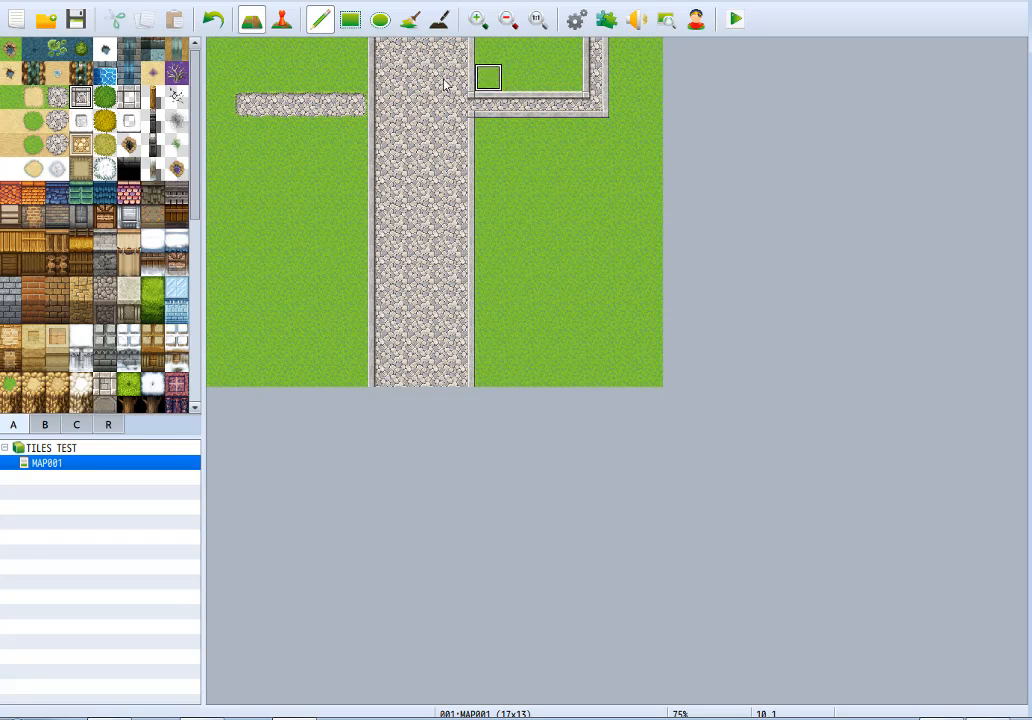
pyautogui.moveTo(360, 102)
pyautogui.mouseDown()
pyautogui.moveTo(258, 107)
pyautogui.moveTo(267, 46)
pyautogui.mouseUp()
pyautogui.rightClick(256, 138)
pyautogui.click(248, 109)
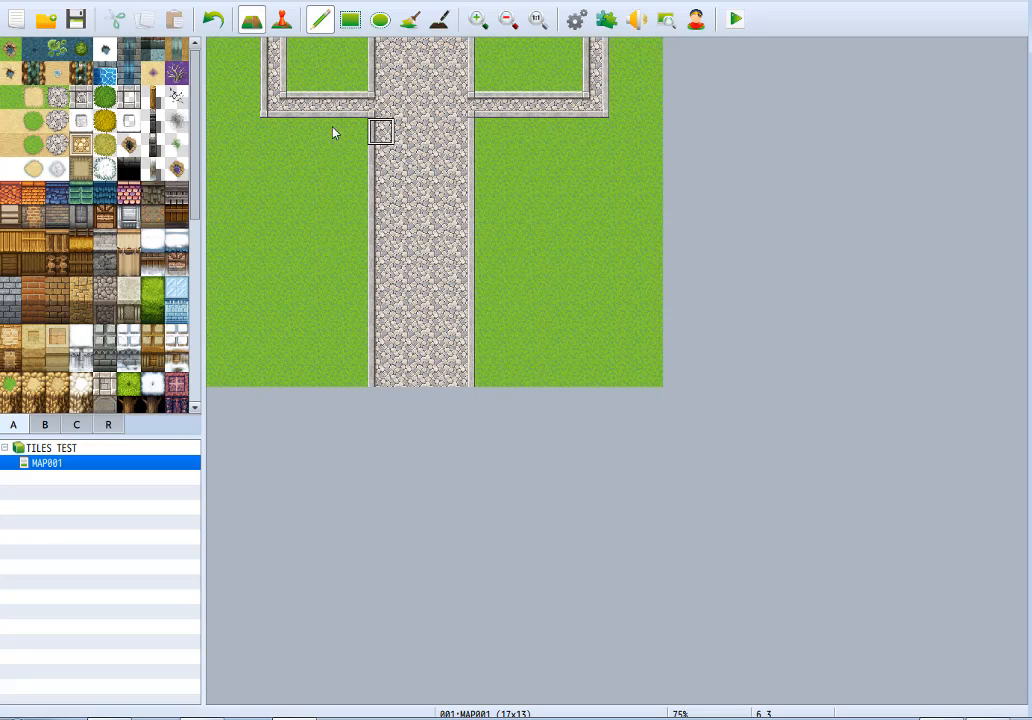
pyautogui.moveTo(335, 133)
pyautogui.mouseDown()
pyautogui.moveTo(257, 126)
pyautogui.moveTo(260, 46)
pyautogui.mouseUp()
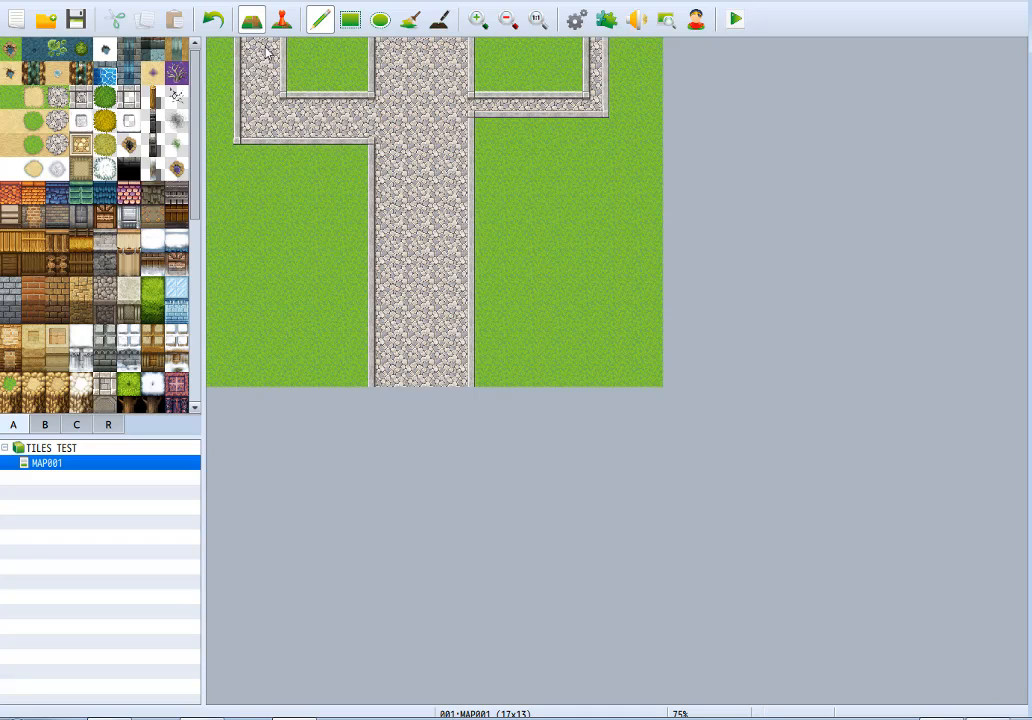
pyautogui.moveTo(480, 135)
pyautogui.mouseDown()
pyautogui.moveTo(638, 133)
pyautogui.moveTo(617, 46)
pyautogui.mouseUp()
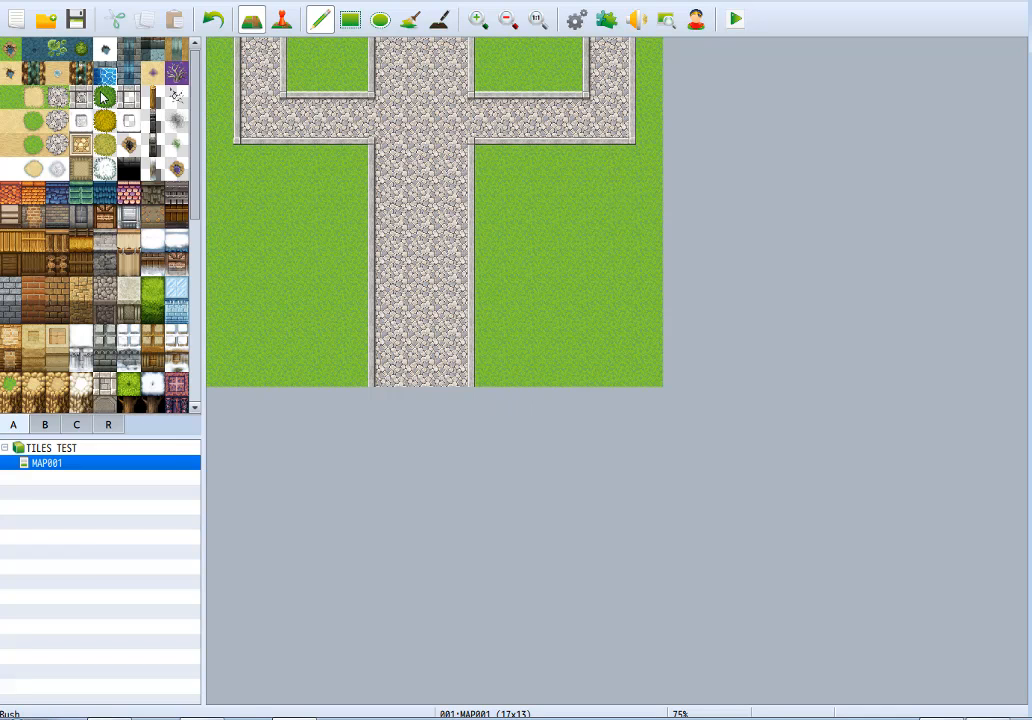
pyautogui.moveTo(569, 131)
pyautogui.mouseDown()
pyautogui.moveTo(491, 157)
pyautogui.moveTo(569, 214)
pyautogui.moveTo(595, 160)
pyautogui.mouseUp()
pyautogui.hotkey('ctrl', 'z')
pyautogui.moveTo(105, 105); pyautogui.dragTo(178, 180)
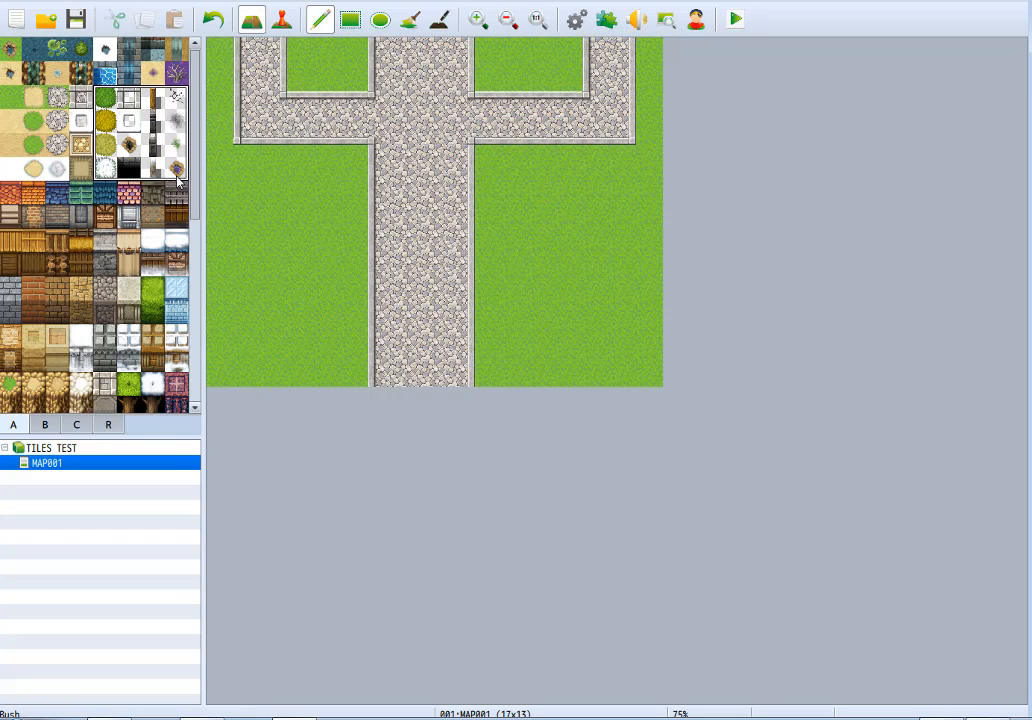
pyautogui.click(81, 96)
# Paint an irregular Dirt (Meadow) patch in the meadow left of the wide road, and a Road (Meadow) patch adjoining its lower side.
pyautogui.click(33, 96)
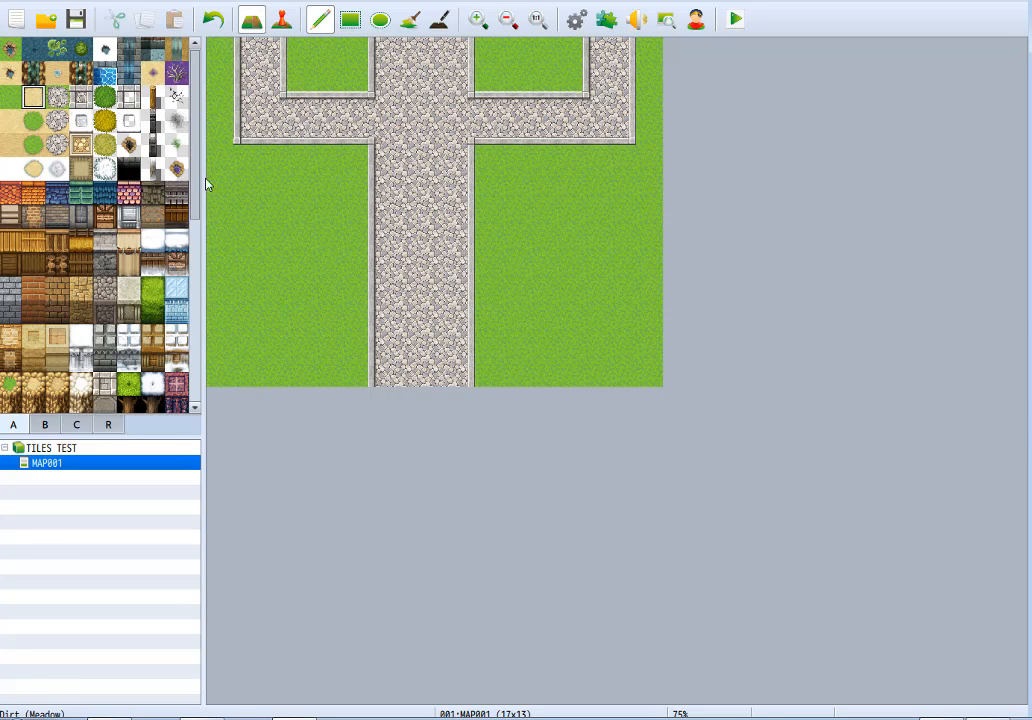
pyautogui.moveTo(272, 193)
pyautogui.mouseDown()
pyautogui.moveTo(286, 231)
pyautogui.moveTo(318, 228)
pyautogui.moveTo(293, 286)
pyautogui.mouseUp()
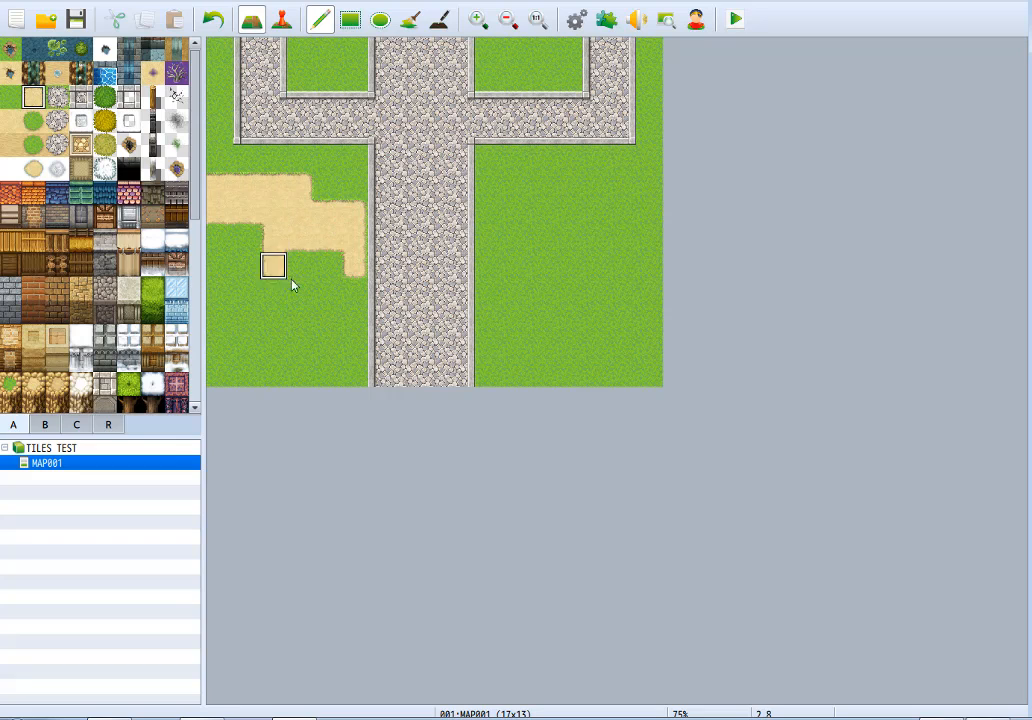
pyautogui.click(58, 98)
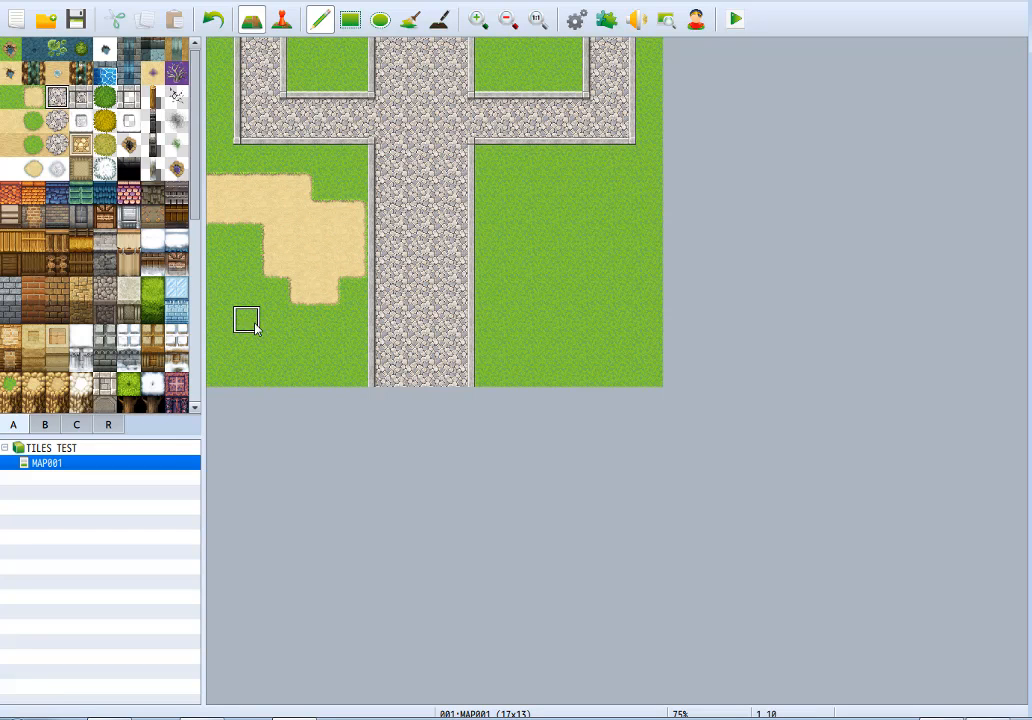
pyautogui.moveTo(255, 325)
pyautogui.mouseDown()
pyautogui.moveTo(219, 237)
pyautogui.moveTo(249, 281)
pyautogui.moveTo(293, 322)
pyautogui.moveTo(273, 273)
pyautogui.moveTo(325, 336)
pyautogui.moveTo(352, 293)
pyautogui.moveTo(286, 350)
pyautogui.moveTo(270, 345)
pyautogui.mouseUp()
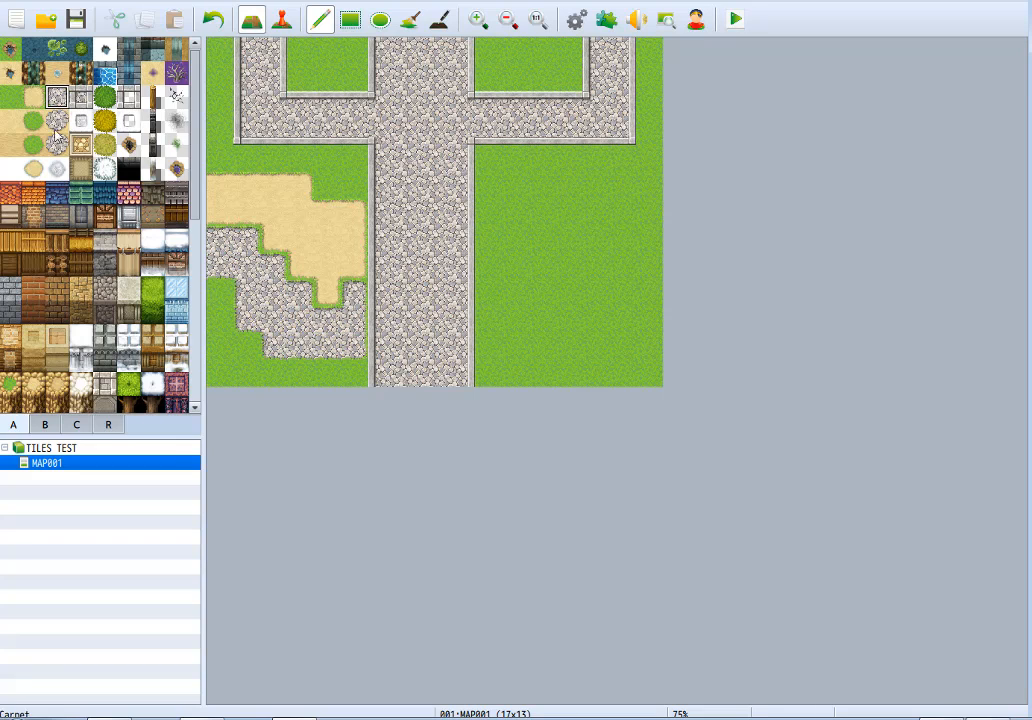
pyautogui.moveTo(28, 97); pyautogui.dragTo(80, 118)
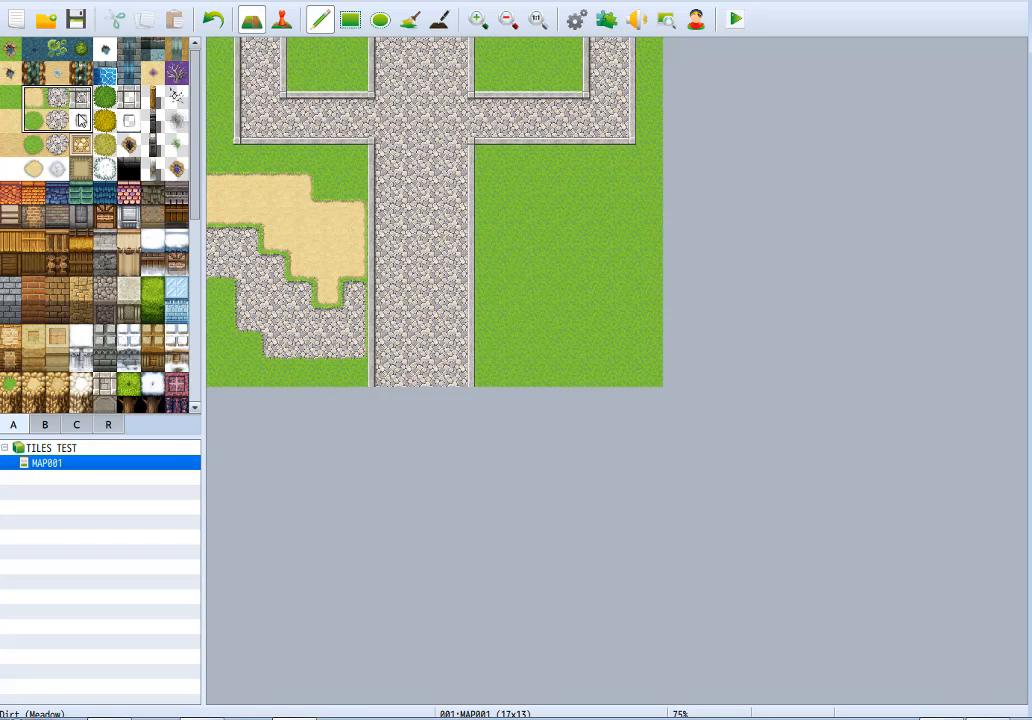
pyautogui.moveTo(4, 92); pyautogui.dragTo(53, 101)
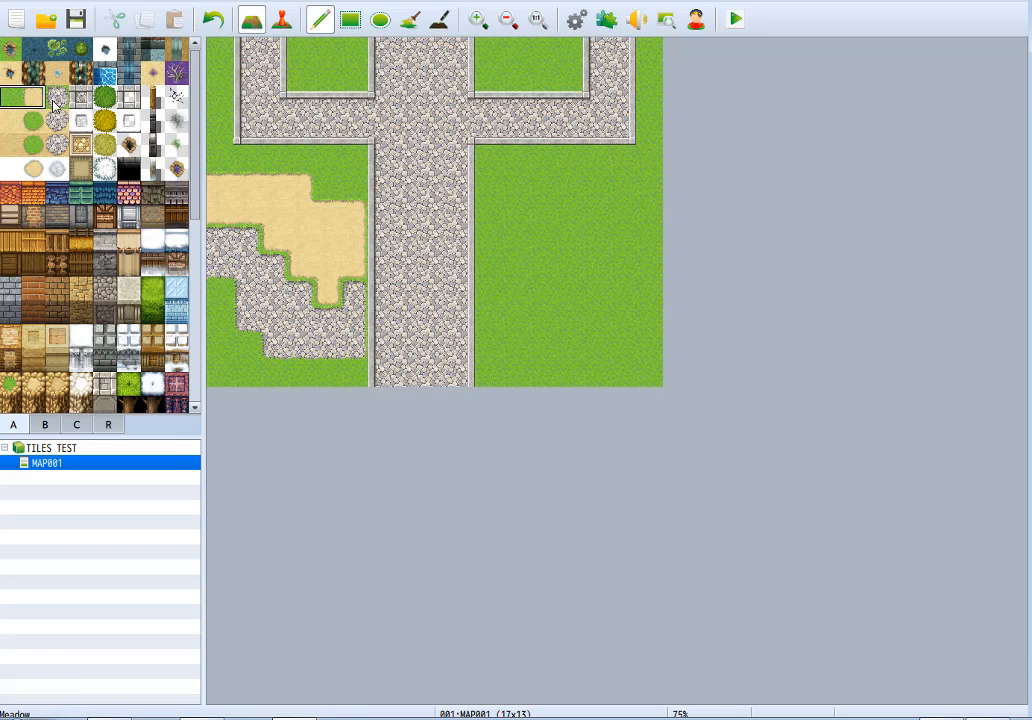
# Try Bush tiles over the dirt and road patches, and undo them.
pyautogui.click(106, 100)
pyautogui.moveTo(278, 263)
pyautogui.mouseDown()
pyautogui.moveTo(268, 295)
pyautogui.moveTo(275, 203)
pyautogui.mouseUp()
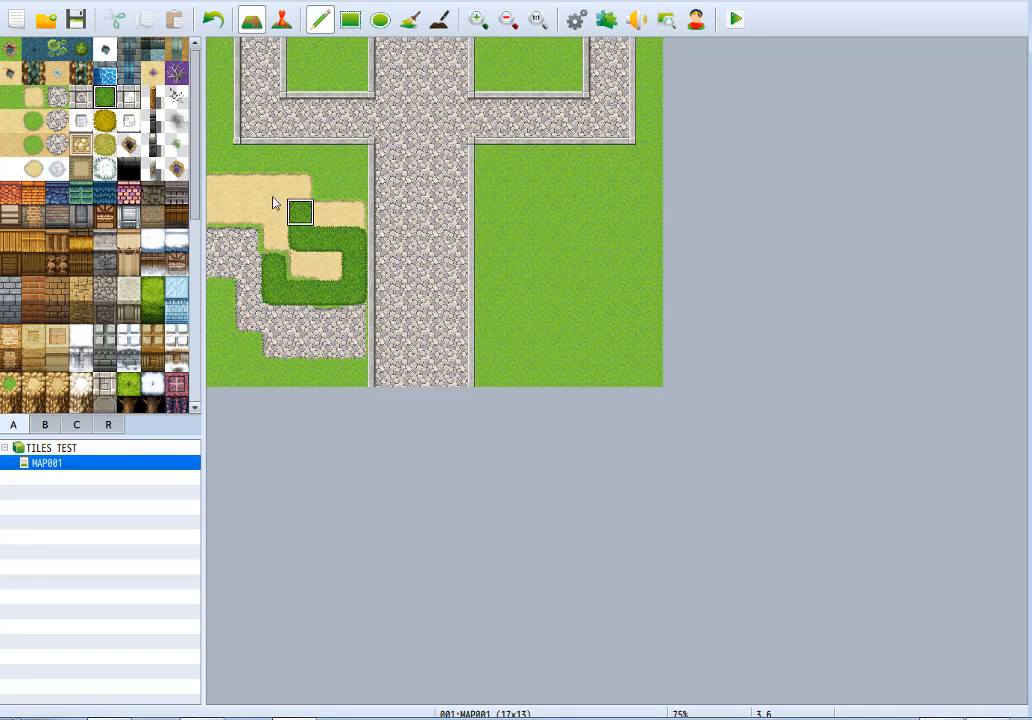
pyautogui.moveTo(349, 190)
pyautogui.mouseDown()
pyautogui.moveTo(396, 288)
pyautogui.moveTo(258, 362)
pyautogui.moveTo(405, 290)
pyautogui.moveTo(422, 315)
pyautogui.mouseUp()
pyautogui.hotkey('ctrl', 'z')
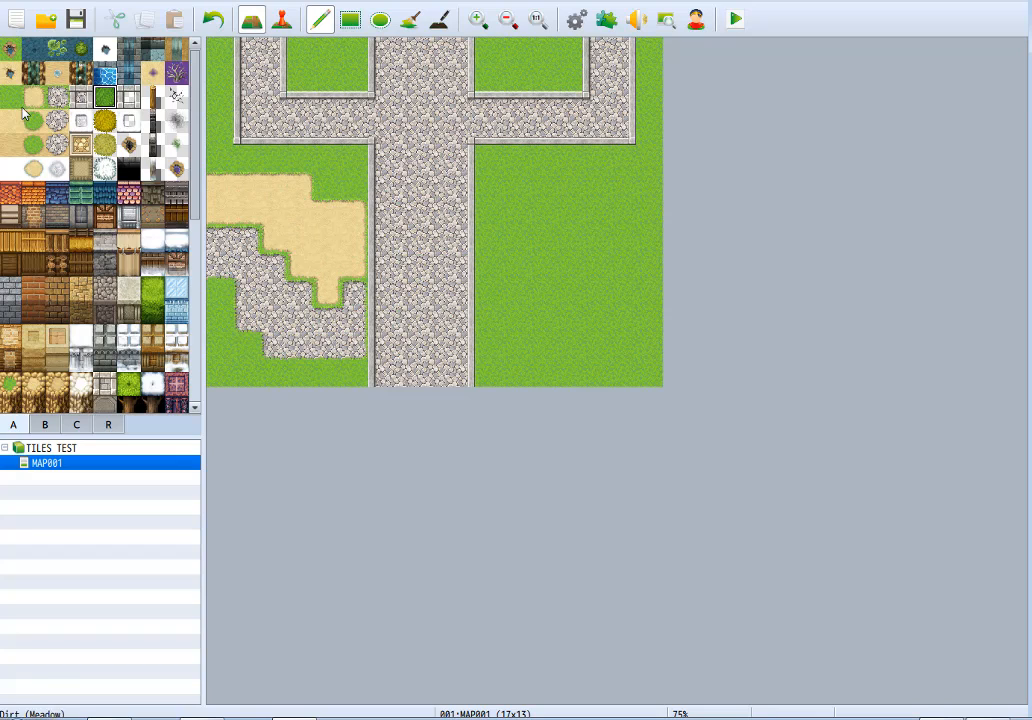
# Examine the four columns of ground autotiles in tileset A, from Meadow to Cobblestones A.
pyautogui.moveTo(9, 95); pyautogui.dragTo(12, 172)
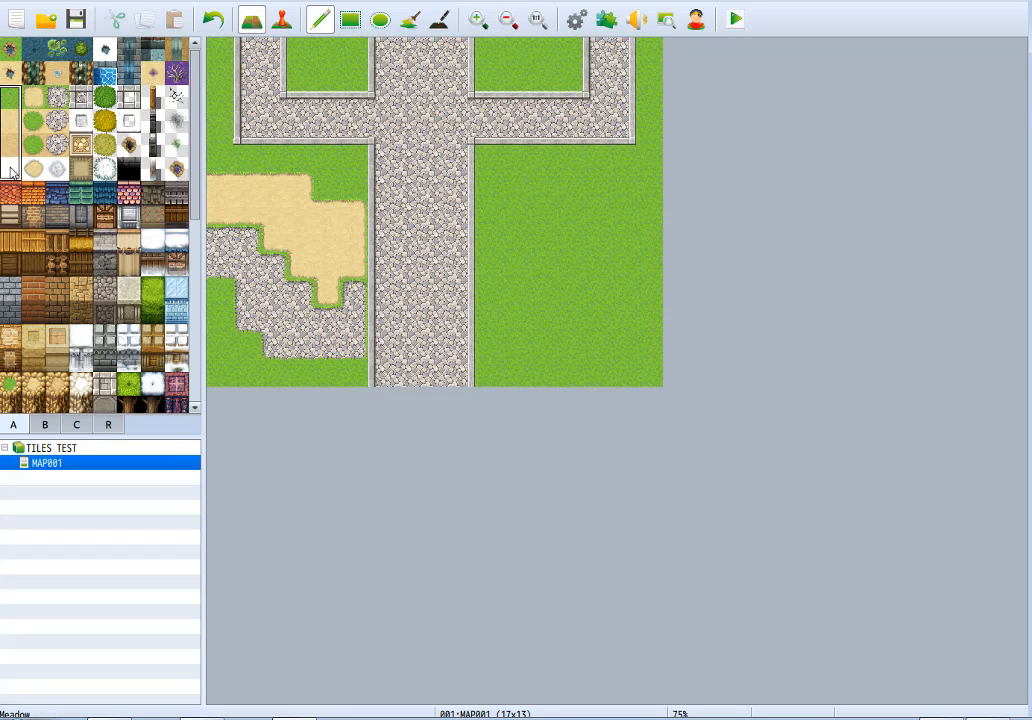
pyautogui.moveTo(31, 95); pyautogui.dragTo(37, 176)
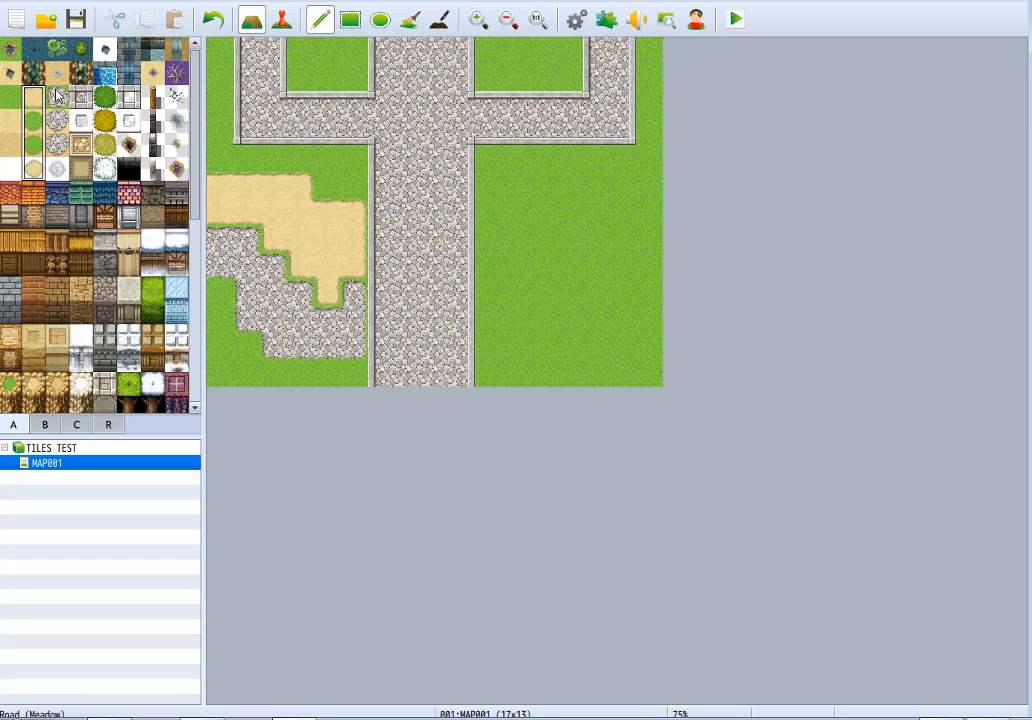
pyautogui.moveTo(57, 95); pyautogui.dragTo(57, 178)
pyautogui.moveTo(84, 97); pyautogui.dragTo(85, 160)
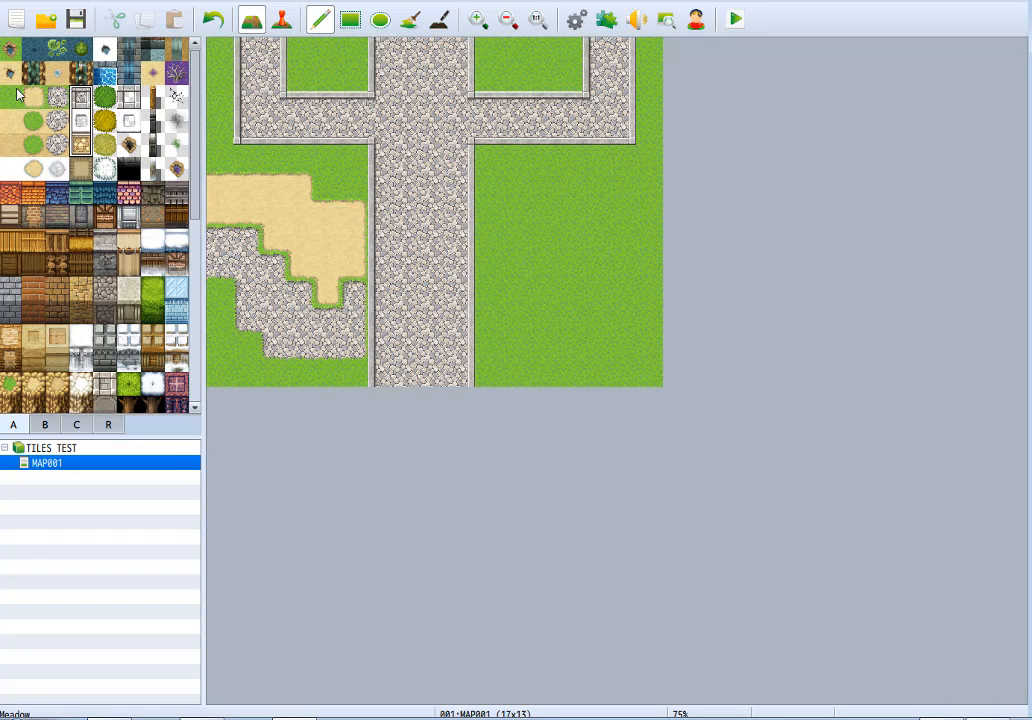
pyautogui.click(33, 120)
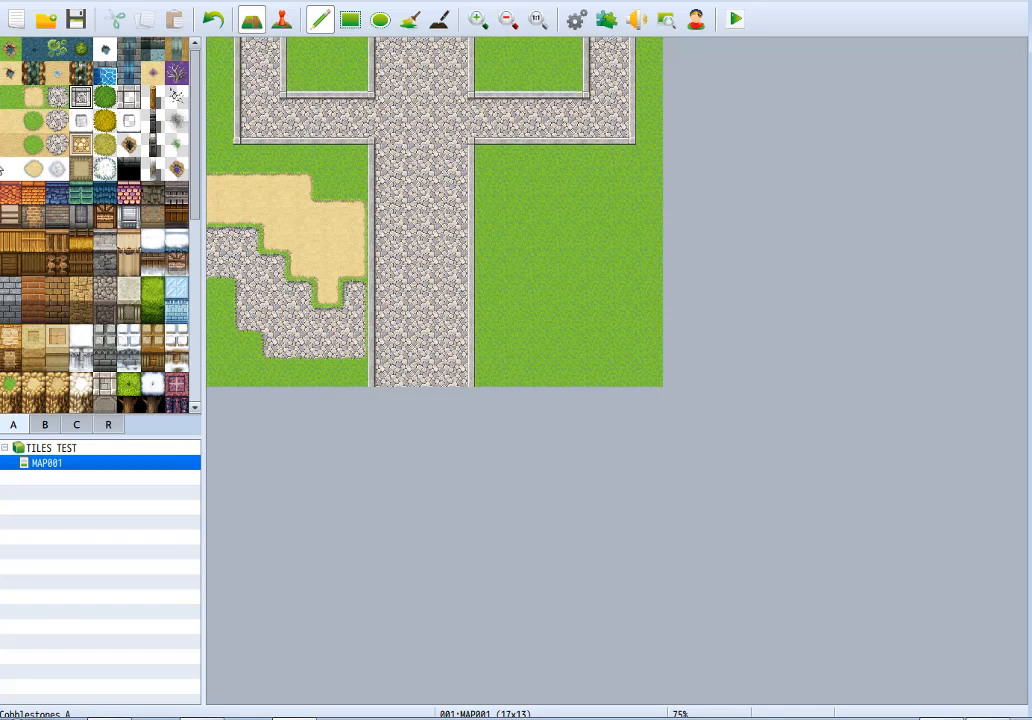
pyautogui.moveTo(81, 97); pyautogui.dragTo(3, 172)
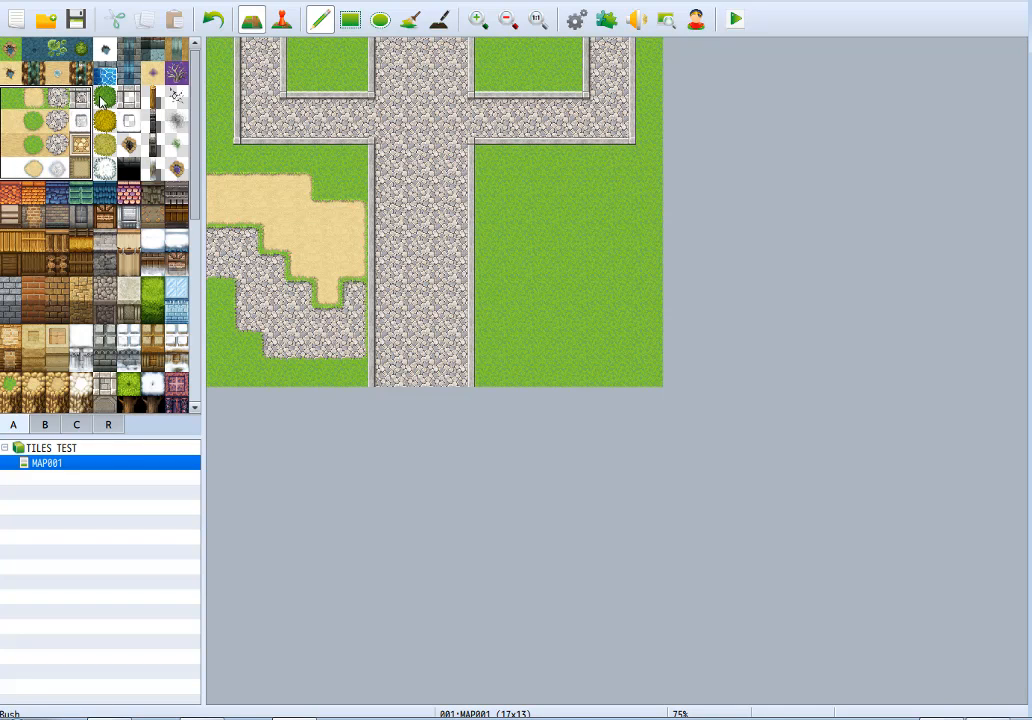
# Try Bush and the neighbouring overlay tiles across the road and the dirt area, and undo the painting.
pyautogui.moveTo(101, 100); pyautogui.dragTo(176, 170)
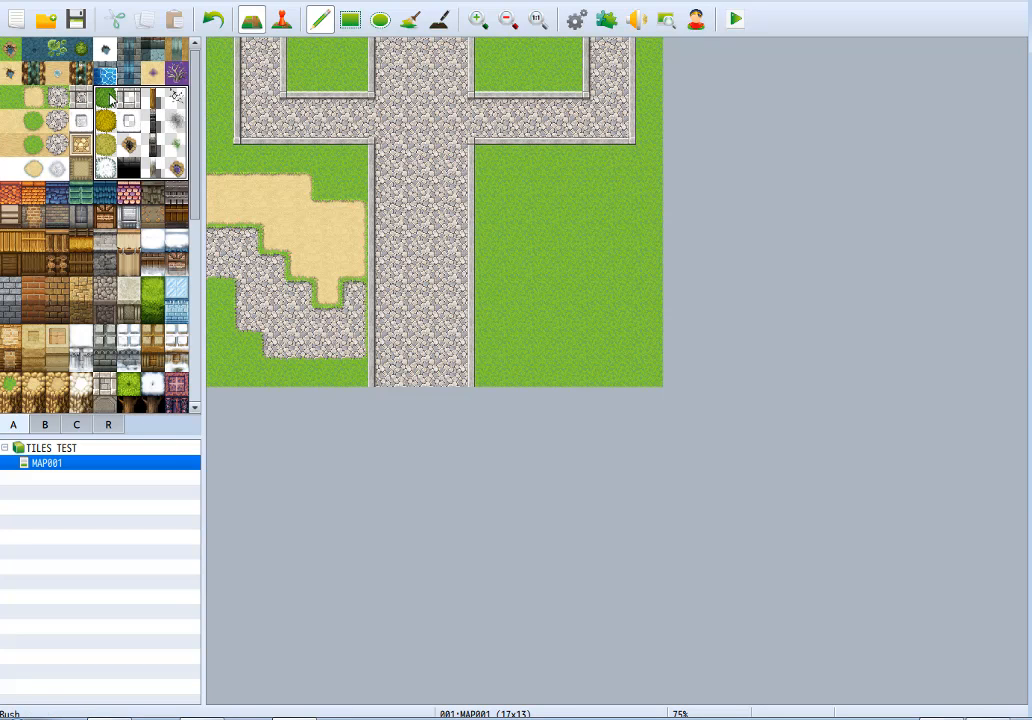
pyautogui.click(109, 95)
pyautogui.moveTo(354, 132)
pyautogui.mouseDown()
pyautogui.moveTo(325, 160)
pyautogui.moveTo(394, 311)
pyautogui.moveTo(285, 175)
pyautogui.moveTo(341, 357)
pyautogui.moveTo(267, 341)
pyautogui.moveTo(225, 245)
pyautogui.mouseUp()
pyautogui.hotkey('ctrl', 'z')
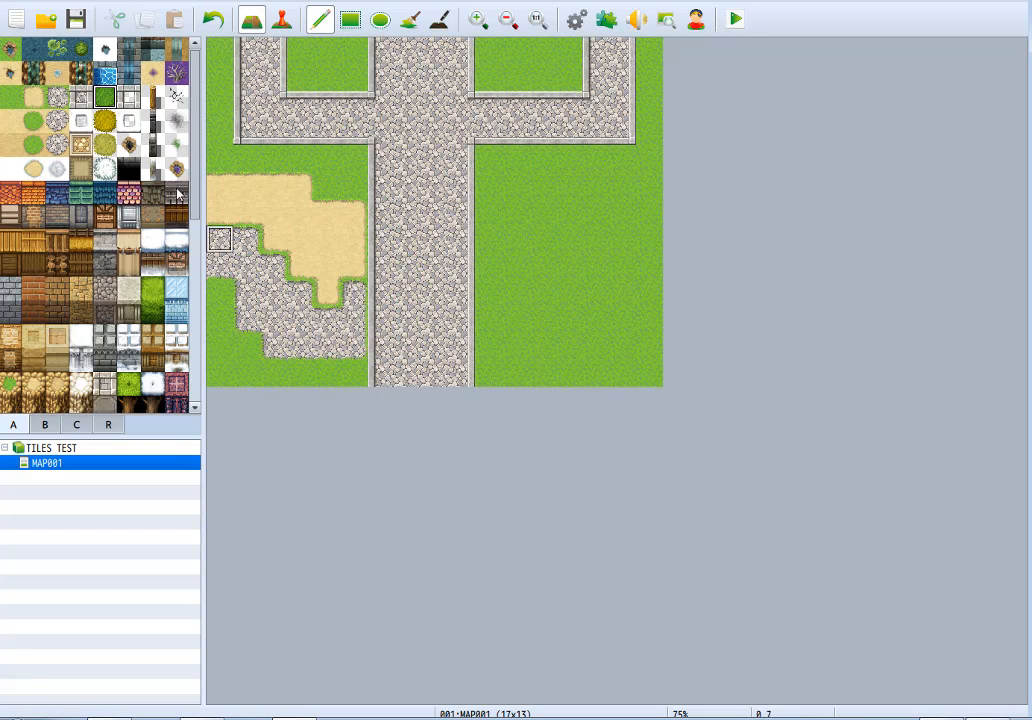
pyautogui.moveTo(110, 98); pyautogui.dragTo(178, 168)
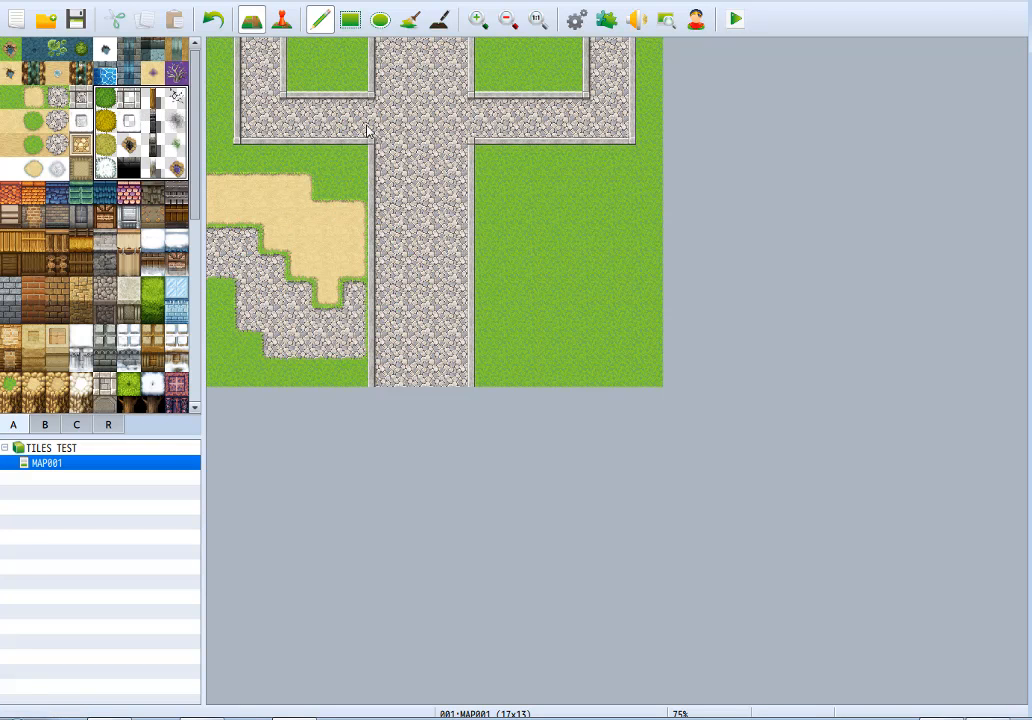
pyautogui.moveTo(407, 107)
pyautogui.mouseDown()
pyautogui.moveTo(301, 161)
pyautogui.moveTo(387, 278)
pyautogui.moveTo(330, 100)
pyautogui.moveTo(260, 210)
pyautogui.moveTo(480, 255)
pyautogui.moveTo(384, 110)
pyautogui.moveTo(250, 150)
pyautogui.mouseUp()
pyautogui.hotkey('ctrl', 'z')
# Paint an irregular Bush patch in the meadow right of the wide road and another in the map's lower-right corner.
pyautogui.click(106, 97)
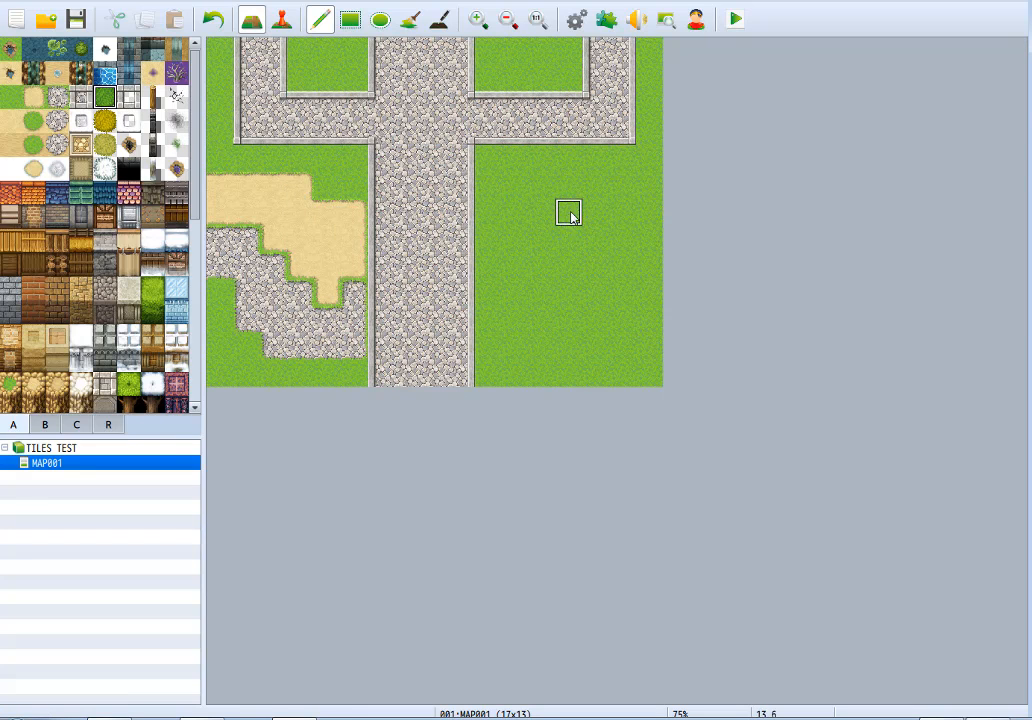
pyautogui.moveTo(535, 160)
pyautogui.mouseDown()
pyautogui.moveTo(627, 189)
pyautogui.moveTo(528, 184)
pyautogui.moveTo(535, 290)
pyautogui.moveTo(600, 187)
pyautogui.moveTo(528, 273)
pyautogui.mouseUp()
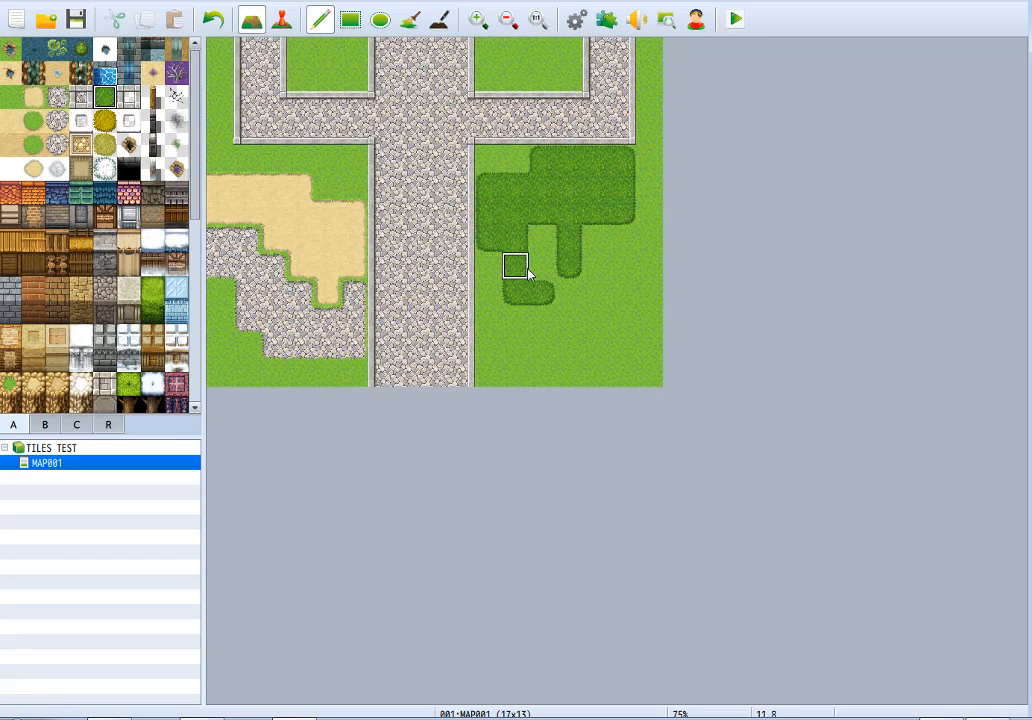
pyautogui.moveTo(542, 218); pyautogui.dragTo(541, 268)
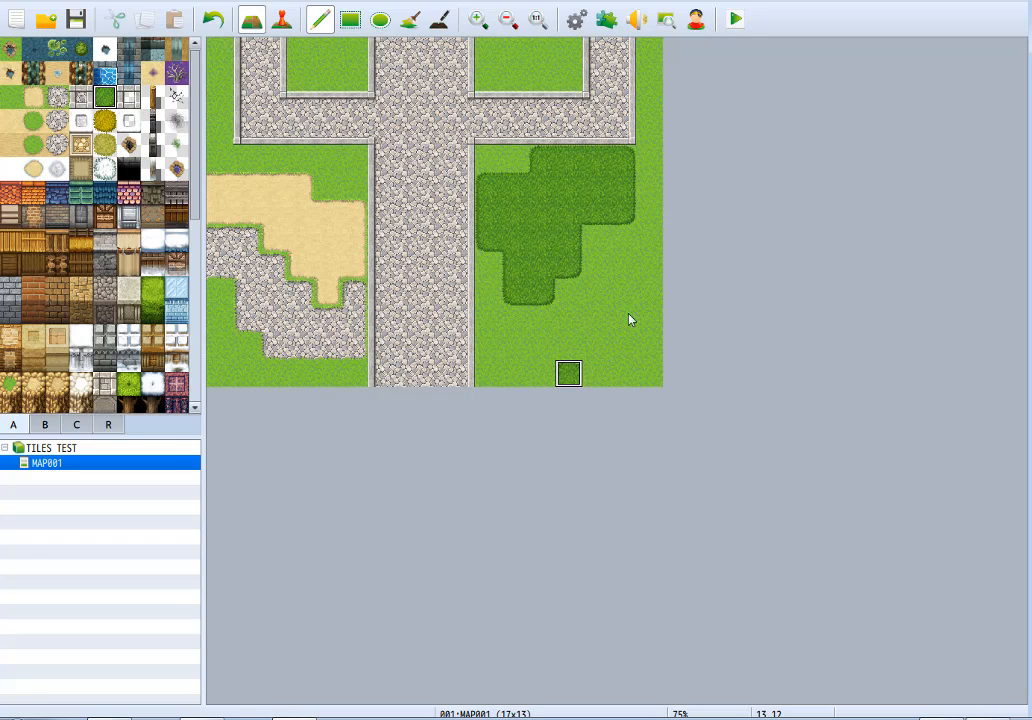
pyautogui.moveTo(630, 320); pyautogui.dragTo(648, 360)
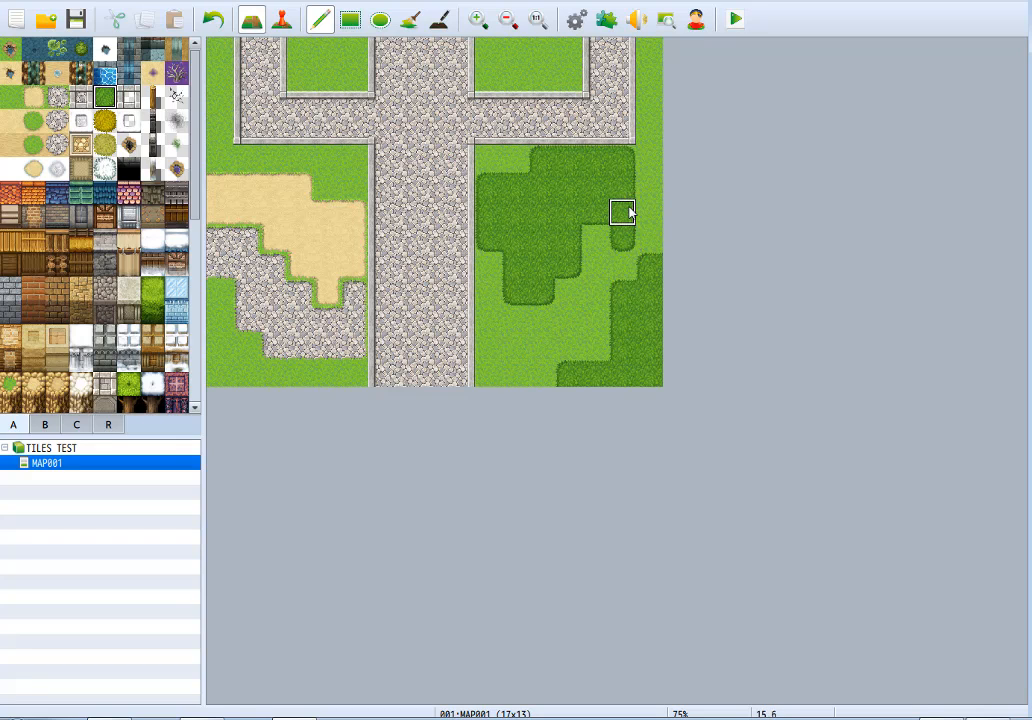
# Reshape both bush patches right of the wide road, trimming their facing edges into diagonal steps with Meadow.
pyautogui.rightClick(300, 214)
pyautogui.moveTo(488, 346)
pyautogui.mouseDown()
pyautogui.moveTo(592, 281)
pyautogui.moveTo(657, 197)
pyautogui.mouseUp()
pyautogui.hotkey('ctrl', 'z')
pyautogui.rightClick(543, 267)
pyautogui.moveTo(543, 267)
pyautogui.mouseDown()
pyautogui.moveTo(492, 344)
pyautogui.moveTo(493, 243)
pyautogui.mouseUp()
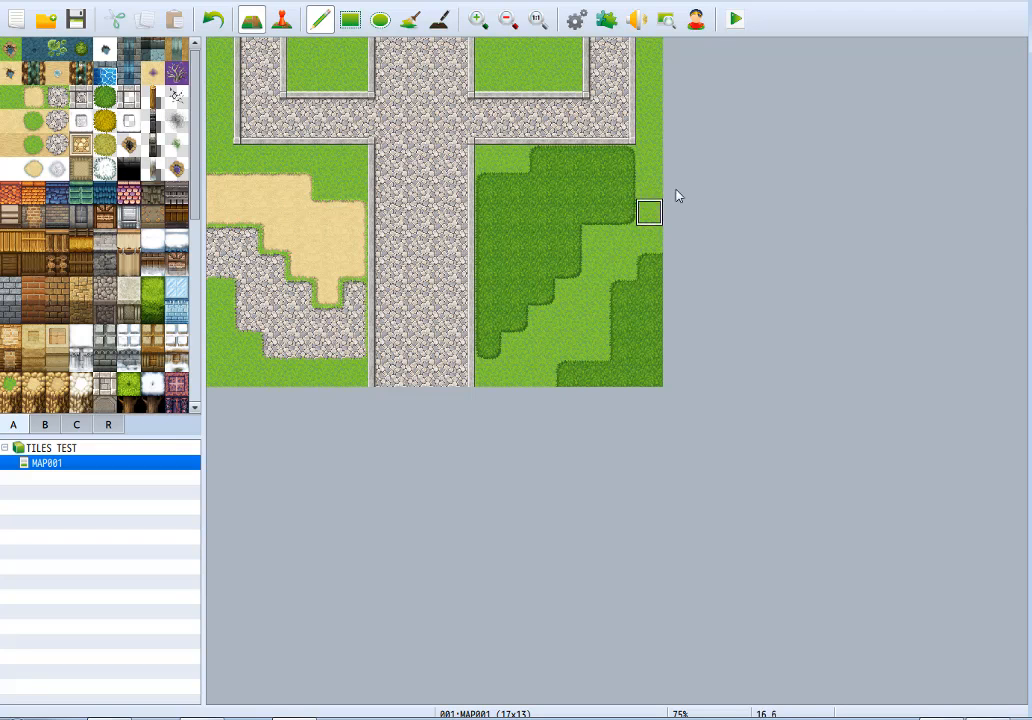
pyautogui.click(499, 324)
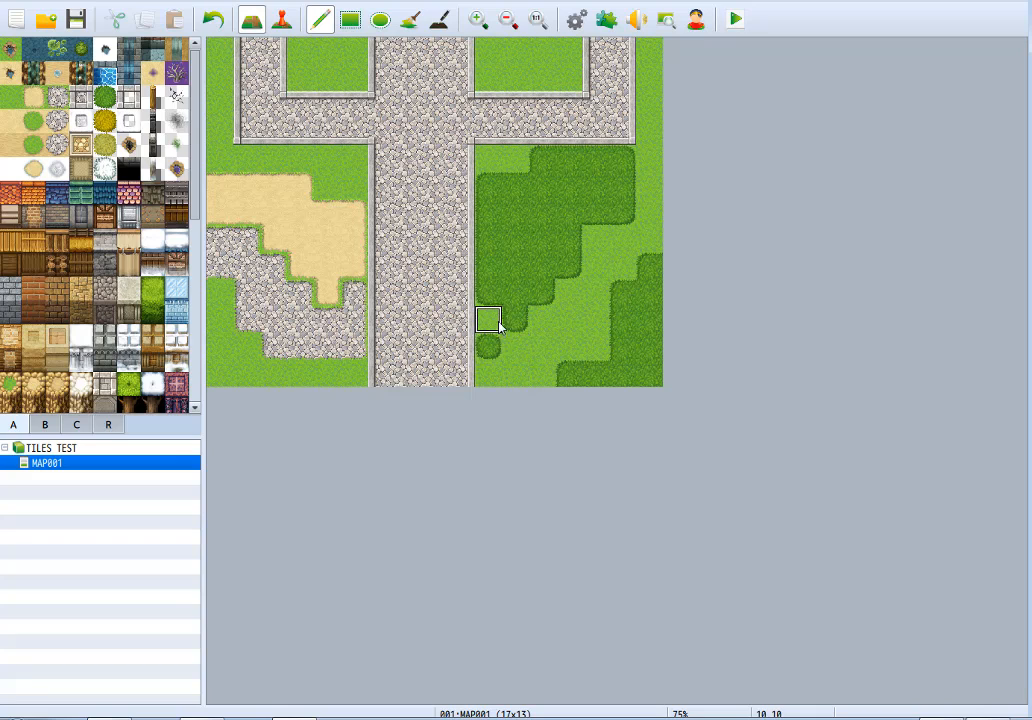
pyautogui.moveTo(512, 324); pyautogui.dragTo(571, 262)
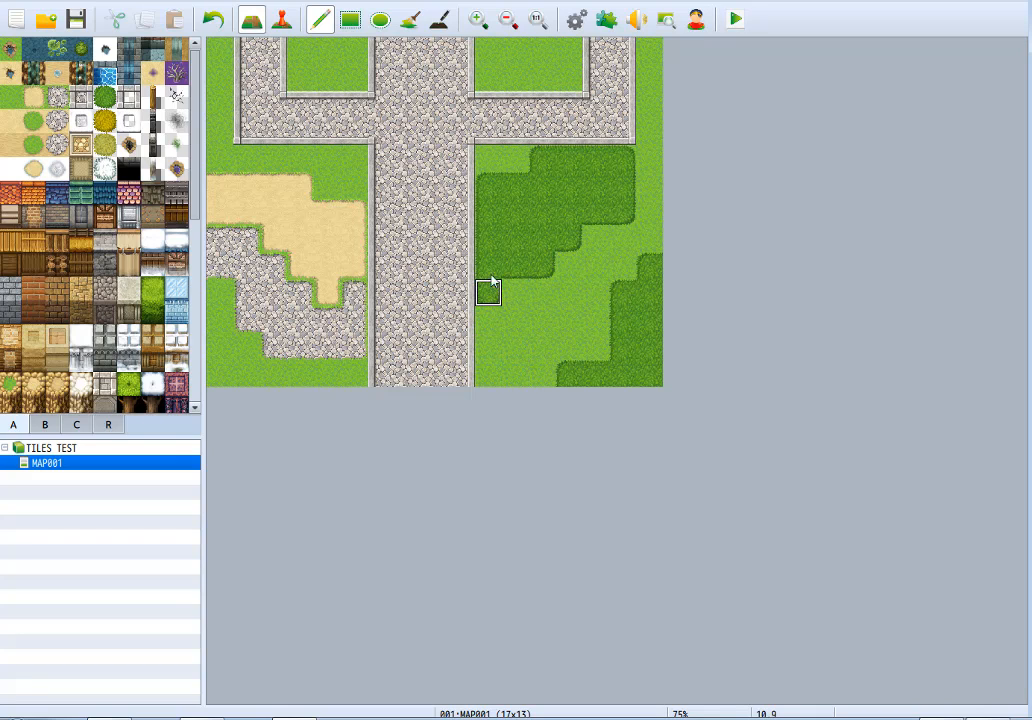
pyautogui.click(647, 263)
pyautogui.click(622, 292)
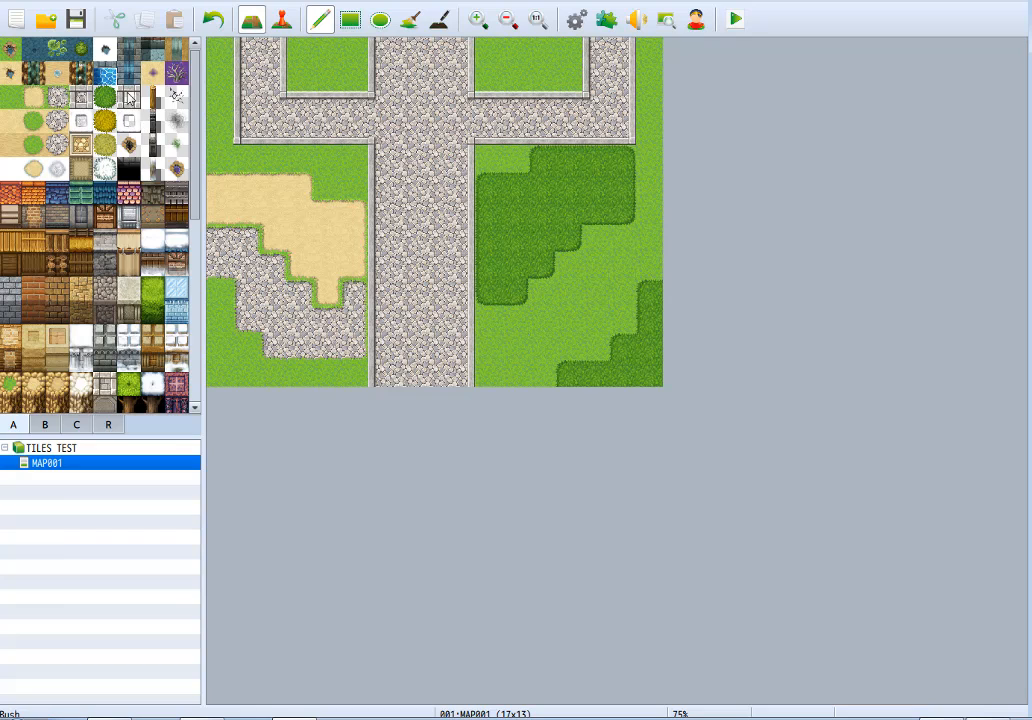
# Cover the whole dirt patch with Road Edging, and try the same edging on the large bush patch before undoing it.
pyautogui.click(133, 99)
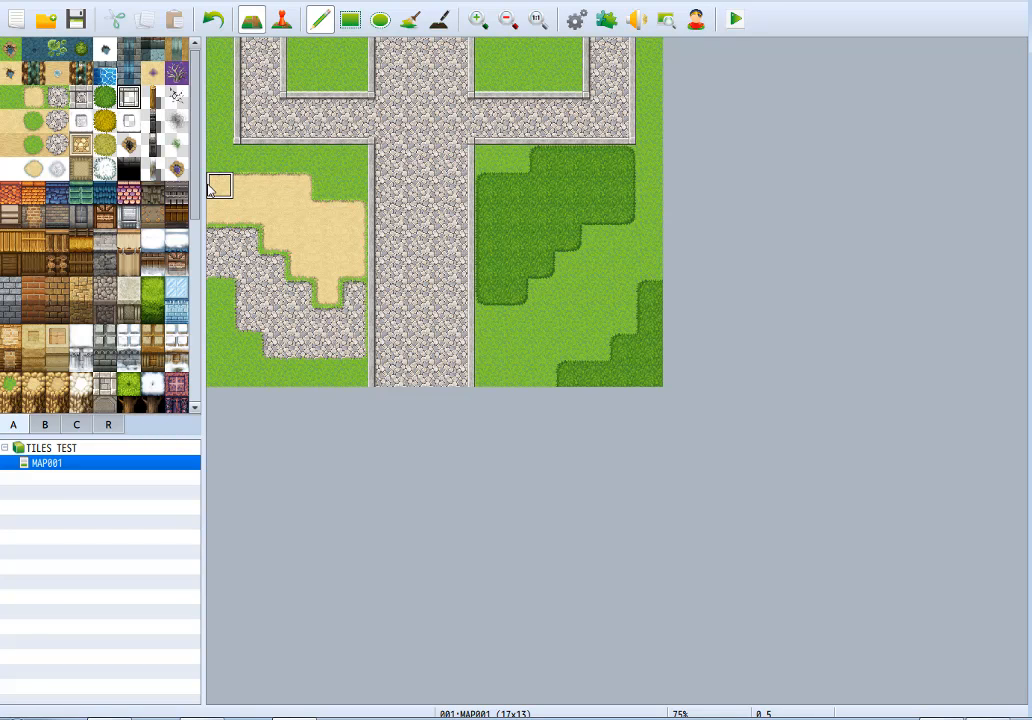
pyautogui.moveTo(210, 190)
pyautogui.mouseDown()
pyautogui.moveTo(290, 186)
pyautogui.moveTo(295, 207)
pyautogui.moveTo(220, 208)
pyautogui.moveTo(358, 218)
pyautogui.moveTo(352, 268)
pyautogui.mouseUp()
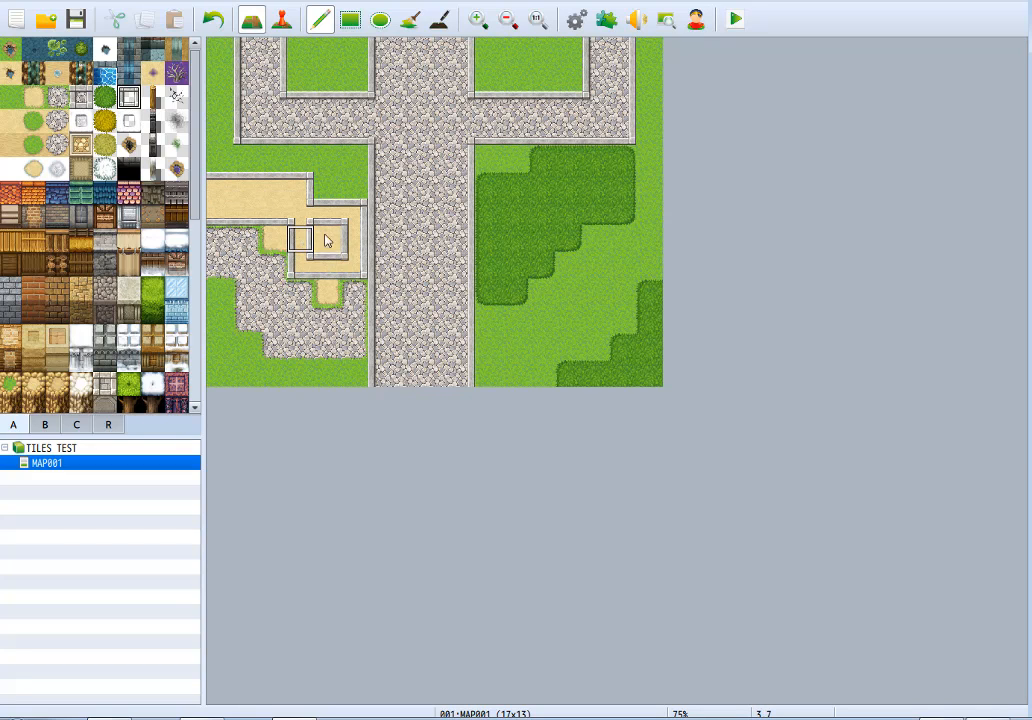
pyautogui.moveTo(326, 240)
pyautogui.mouseDown()
pyautogui.moveTo(275, 228)
pyautogui.moveTo(325, 267)
pyautogui.moveTo(326, 290)
pyautogui.mouseUp()
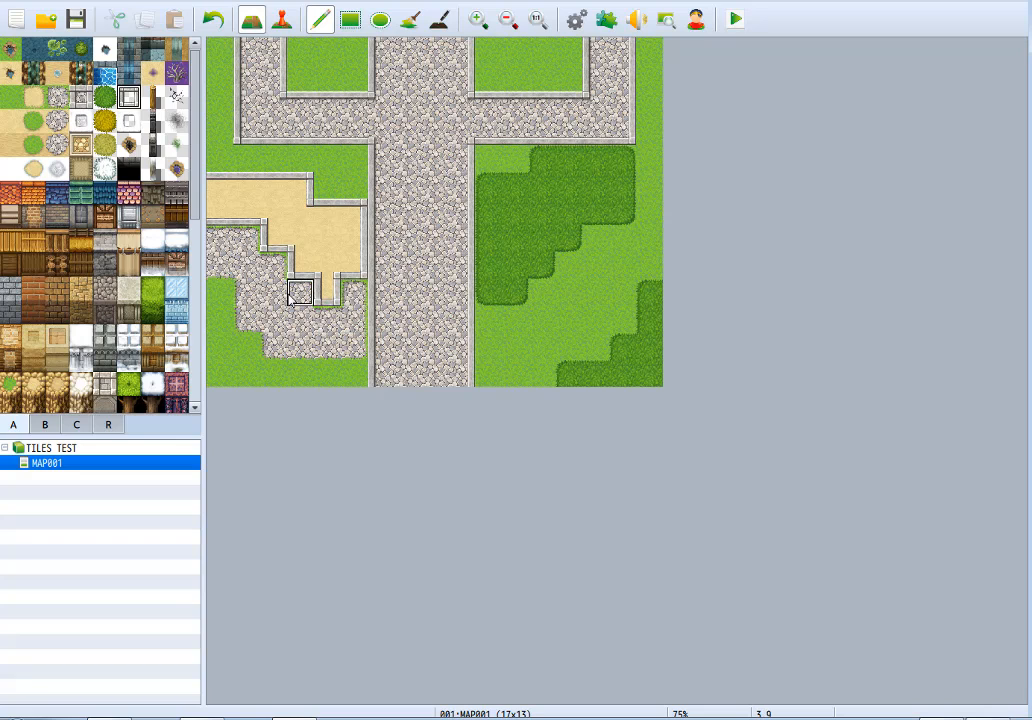
pyautogui.moveTo(482, 178)
pyautogui.mouseDown()
pyautogui.moveTo(491, 304)
pyautogui.moveTo(551, 182)
pyautogui.moveTo(600, 266)
pyautogui.moveTo(539, 237)
pyautogui.moveTo(608, 224)
pyautogui.mouseUp()
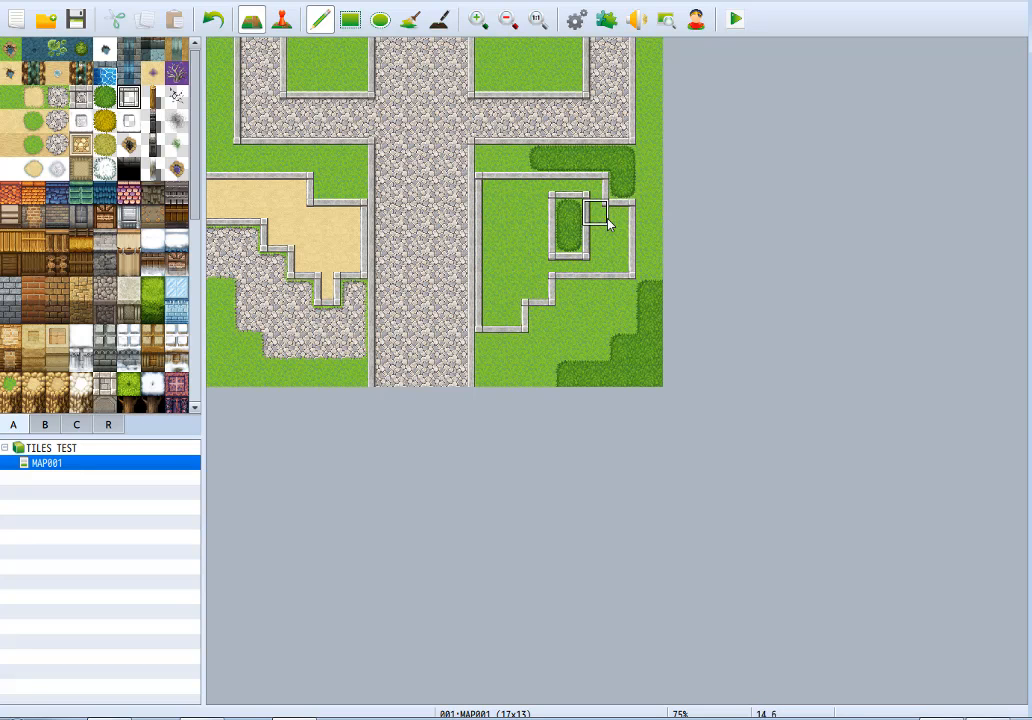
pyautogui.hotkey('ctrl', 'z')
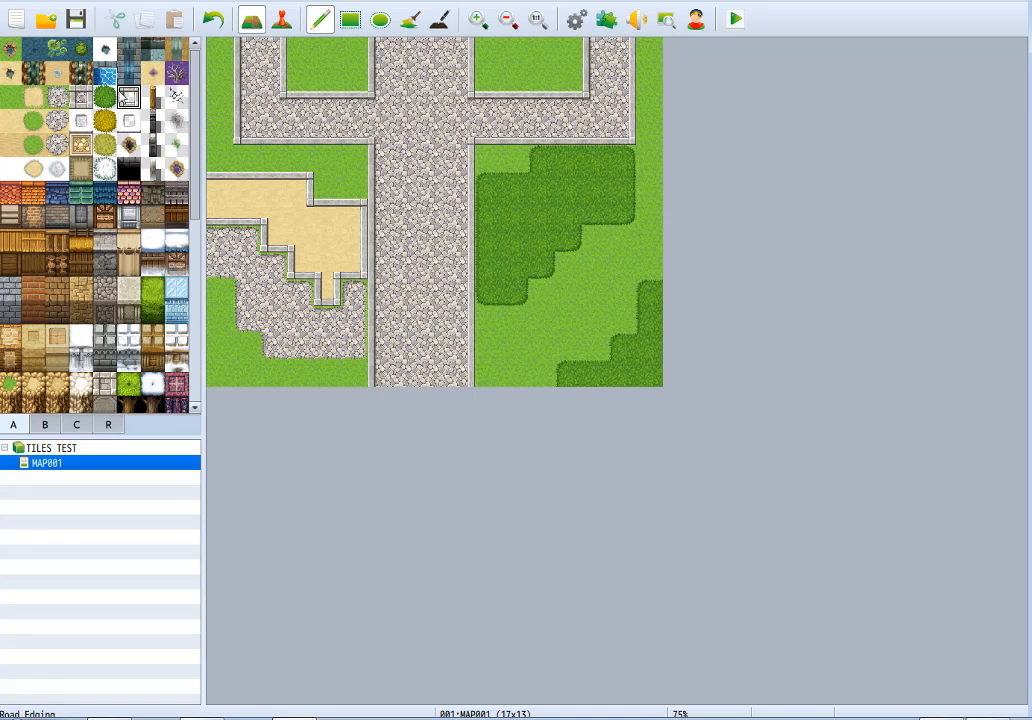
# Build vertical Fencepost A (Wood) fences along both sides of the wide road, from the junction to the map's lower edge.
pyautogui.moveTo(106, 97); pyautogui.dragTo(172, 167)
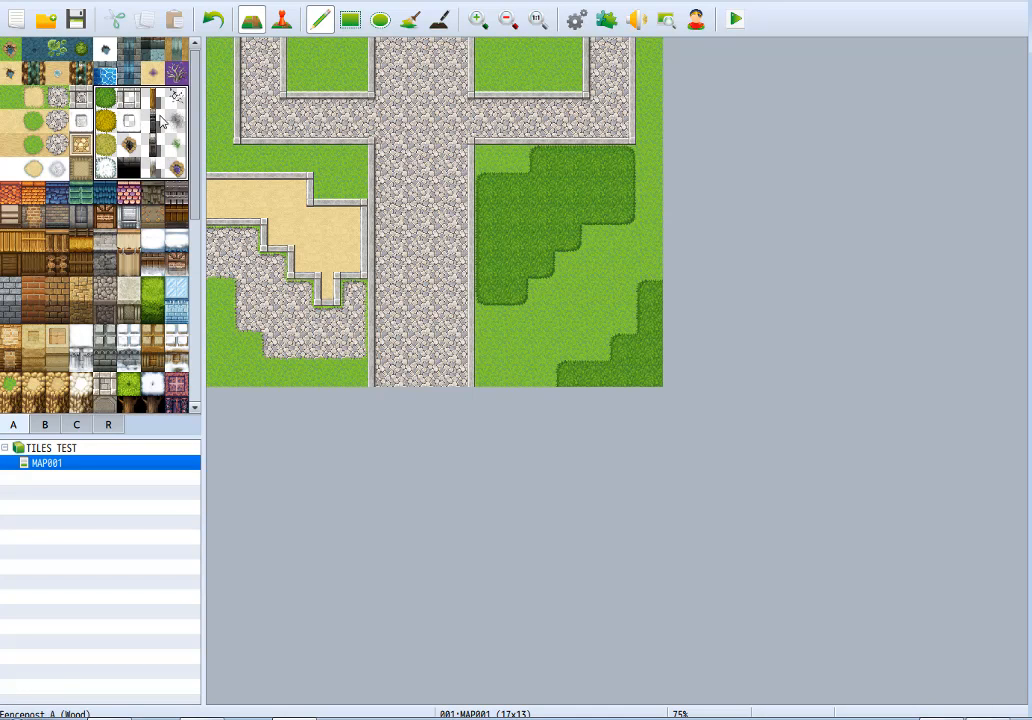
pyautogui.click(151, 100)
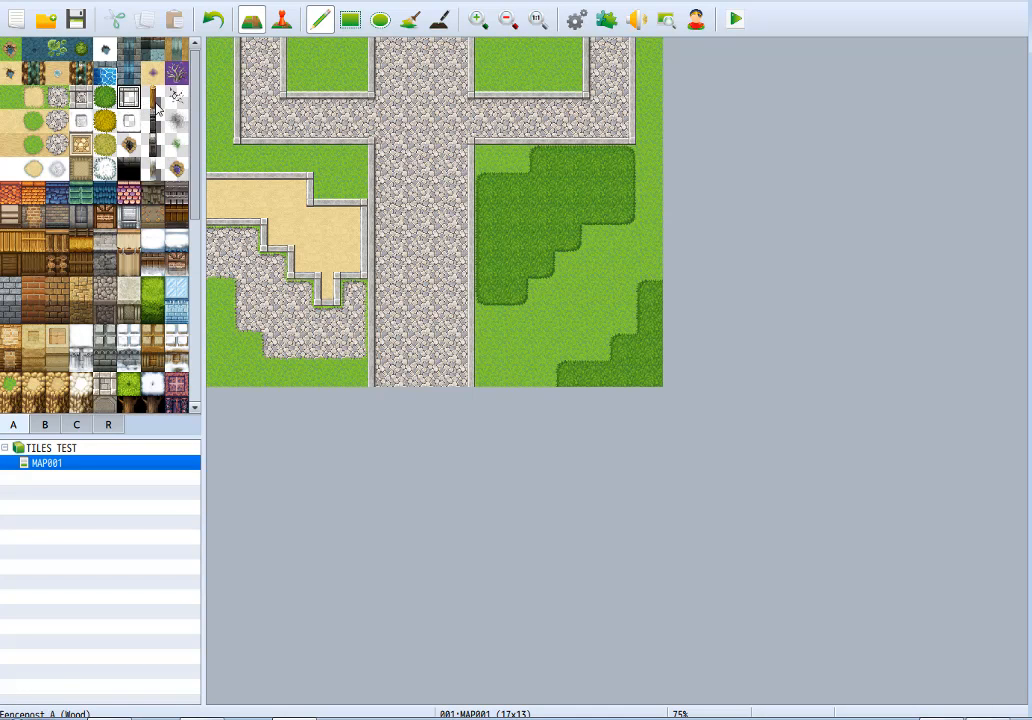
pyautogui.click(152, 97)
pyautogui.moveTo(381, 159); pyautogui.dragTo(377, 373)
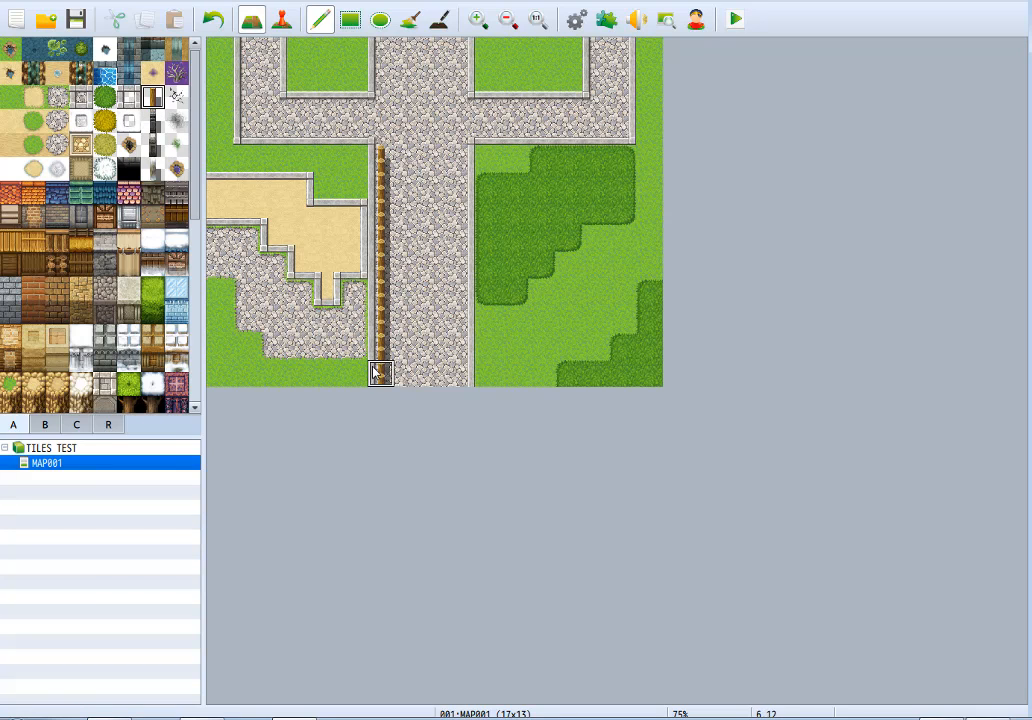
pyautogui.moveTo(458, 157)
pyautogui.mouseDown()
pyautogui.moveTo(463, 320)
pyautogui.moveTo(446, 385)
pyautogui.mouseUp()
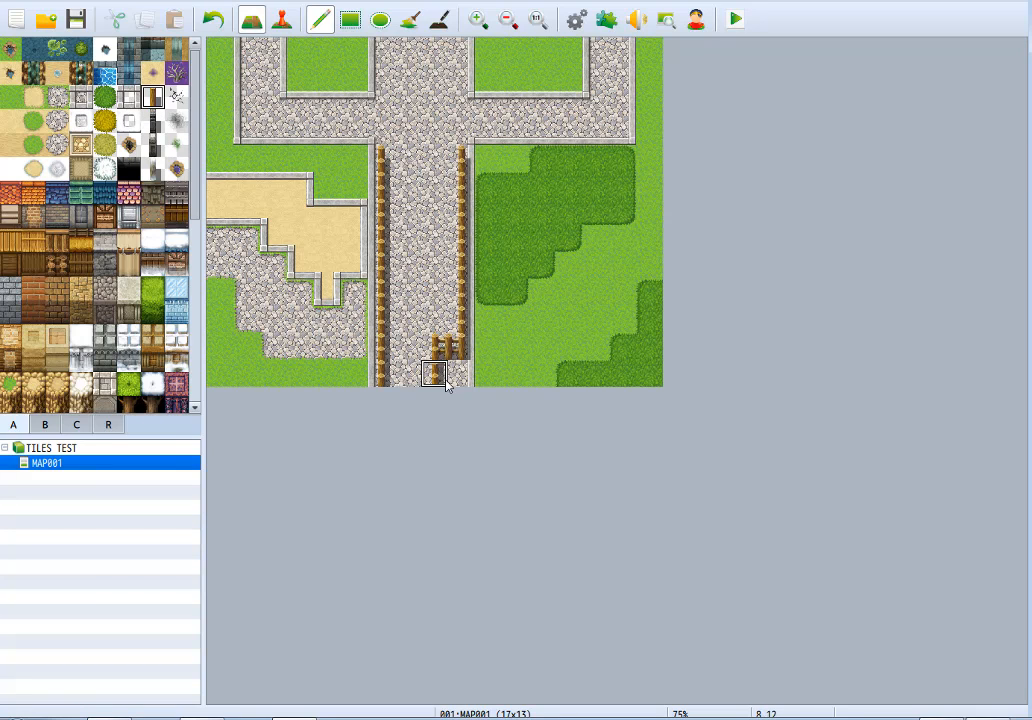
pyautogui.hotkey('ctrl', 'z')
pyautogui.moveTo(460, 161); pyautogui.dragTo(458, 360)
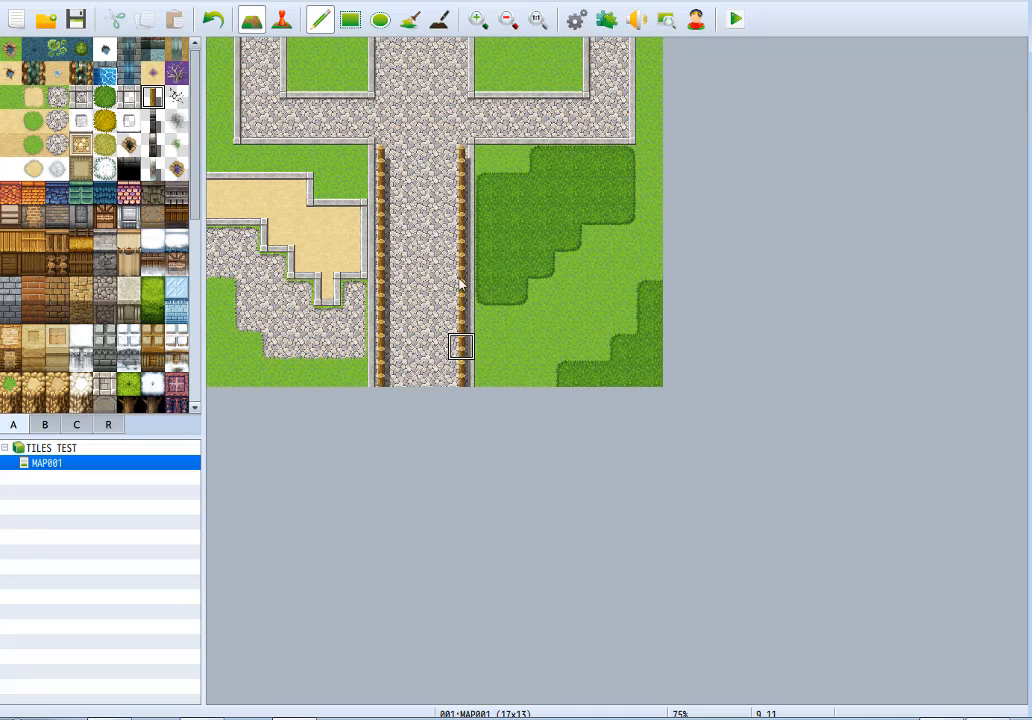
# Extend the wooden fence from the road to the map's right edge, with further fence branches above and below it.
pyautogui.moveTo(462, 158); pyautogui.dragTo(634, 160)
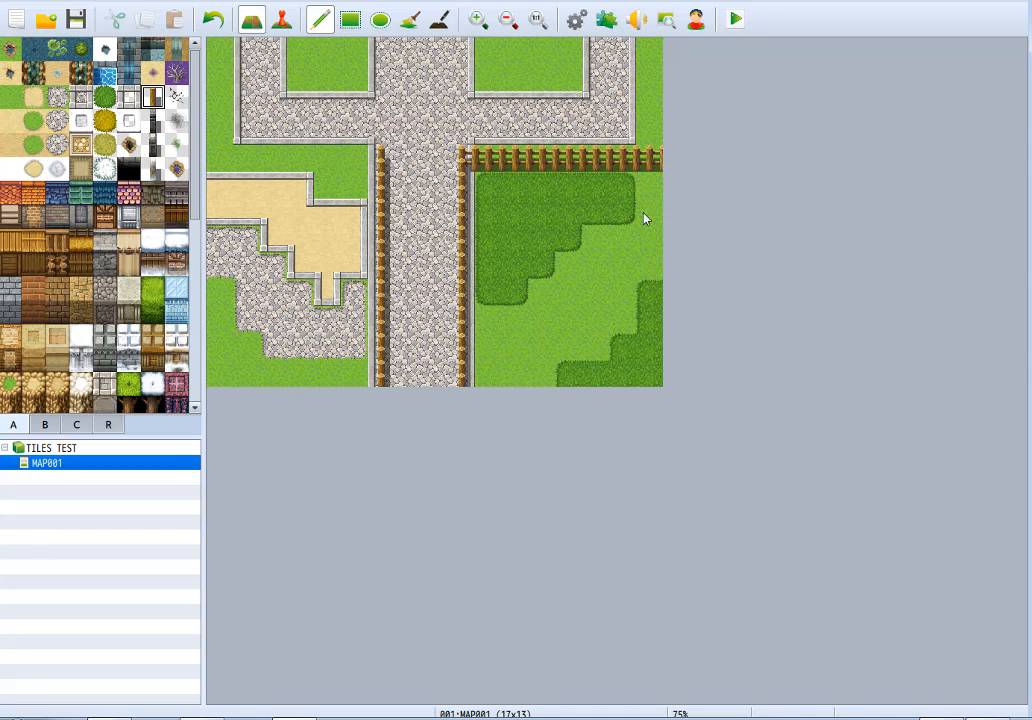
pyautogui.moveTo(566, 150); pyautogui.dragTo(563, 32)
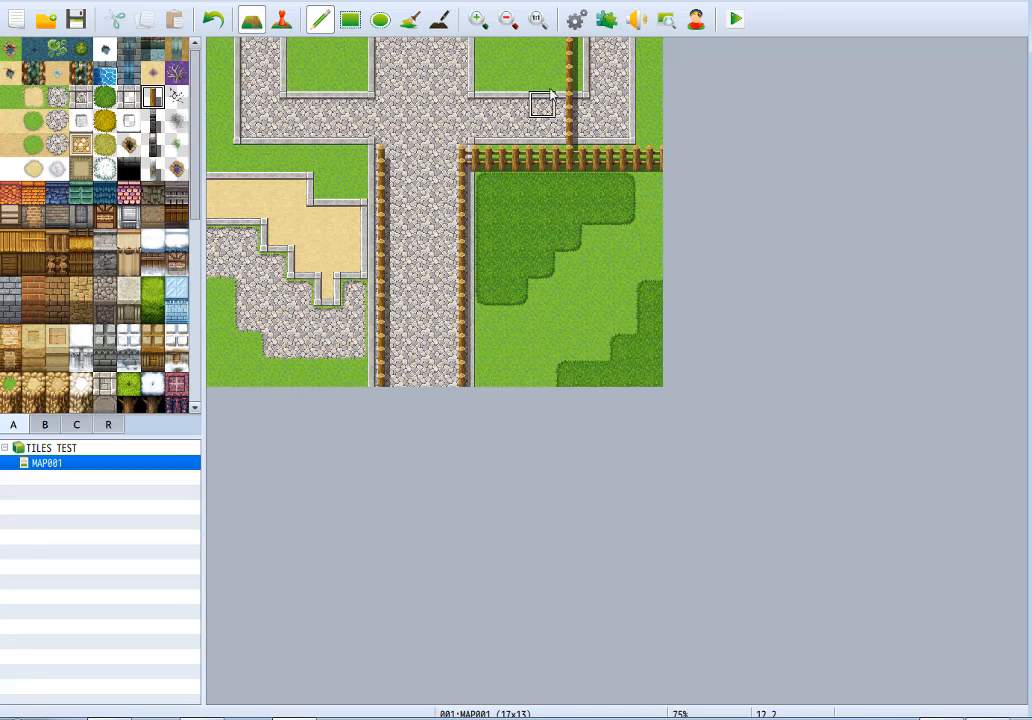
pyautogui.moveTo(568, 76)
pyautogui.mouseDown()
pyautogui.moveTo(208, 76)
pyautogui.moveTo(515, 80)
pyautogui.moveTo(430, 120)
pyautogui.moveTo(495, 85)
pyautogui.moveTo(440, 100)
pyautogui.moveTo(295, 108)
pyautogui.mouseUp()
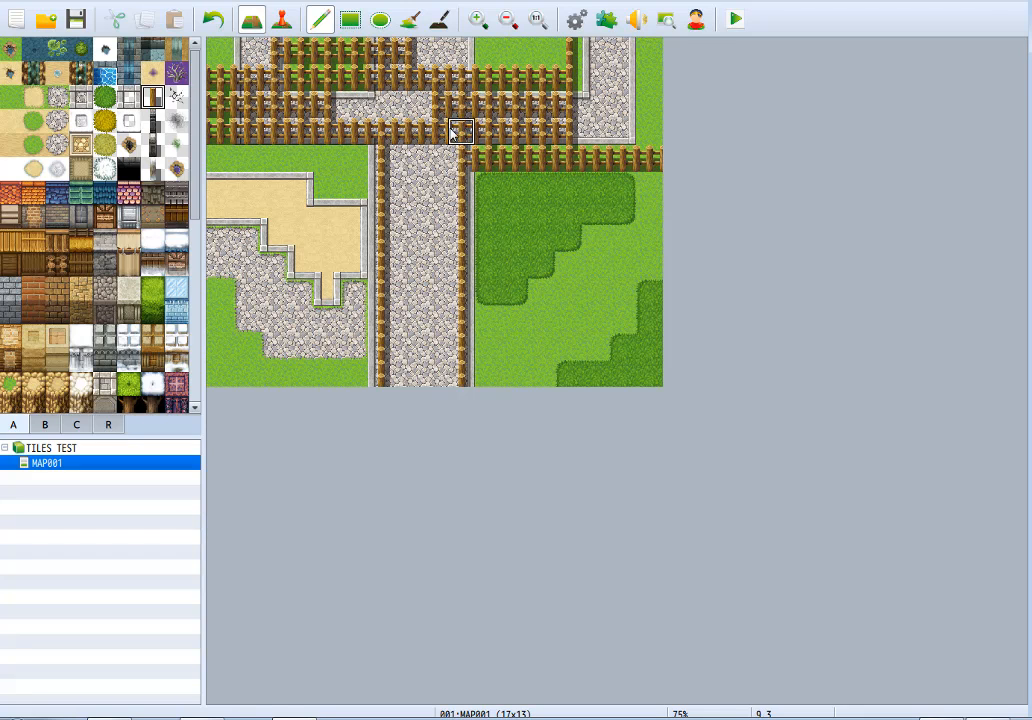
pyautogui.hotkey('ctrl', 'z')
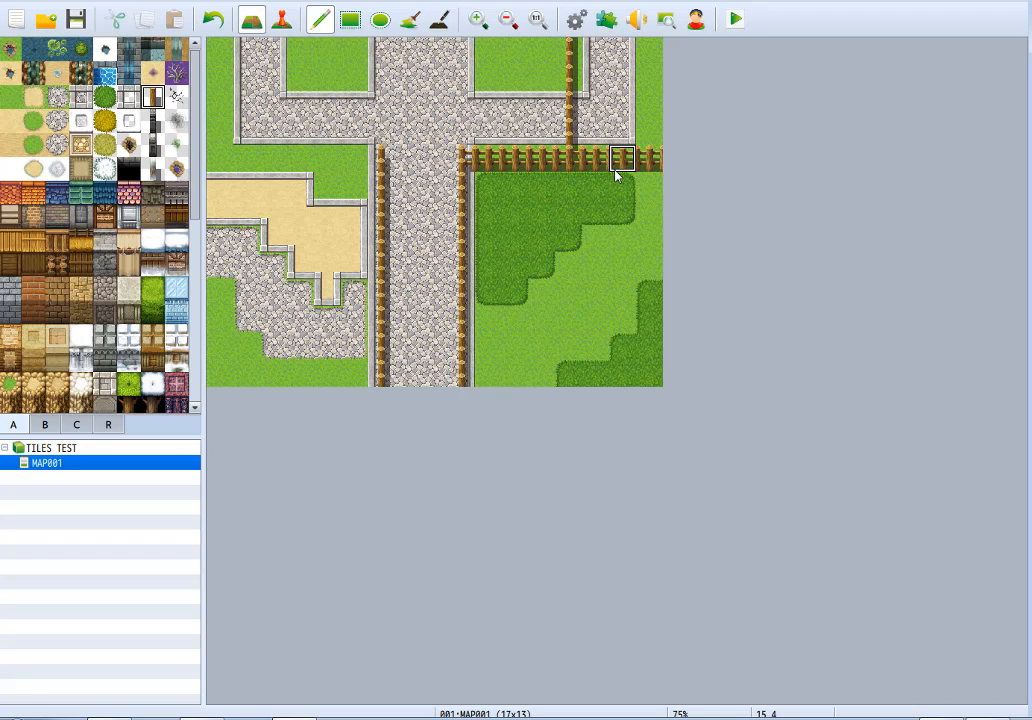
pyautogui.moveTo(617, 175); pyautogui.dragTo(617, 385)
pyautogui.moveTo(624, 240); pyautogui.dragTo(720, 255)
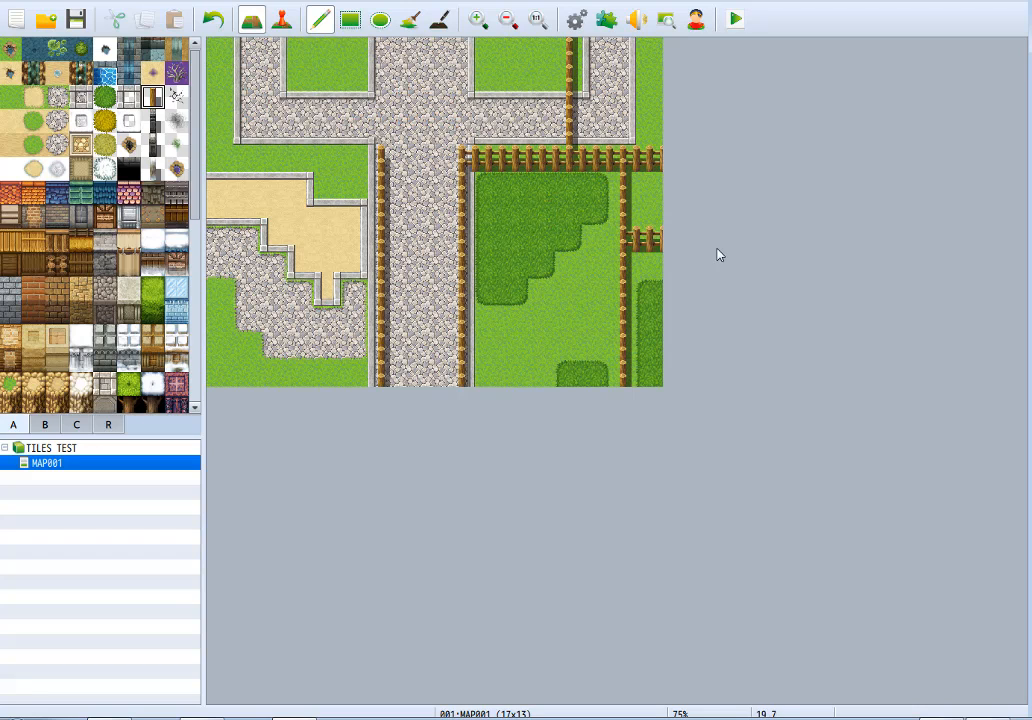
pyautogui.moveTo(628, 163)
pyautogui.mouseDown()
pyautogui.moveTo(612, 118)
pyautogui.moveTo(594, 104)
pyautogui.moveTo(590, 51)
pyautogui.moveTo(626, 133)
pyautogui.moveTo(632, 48)
pyautogui.mouseUp()
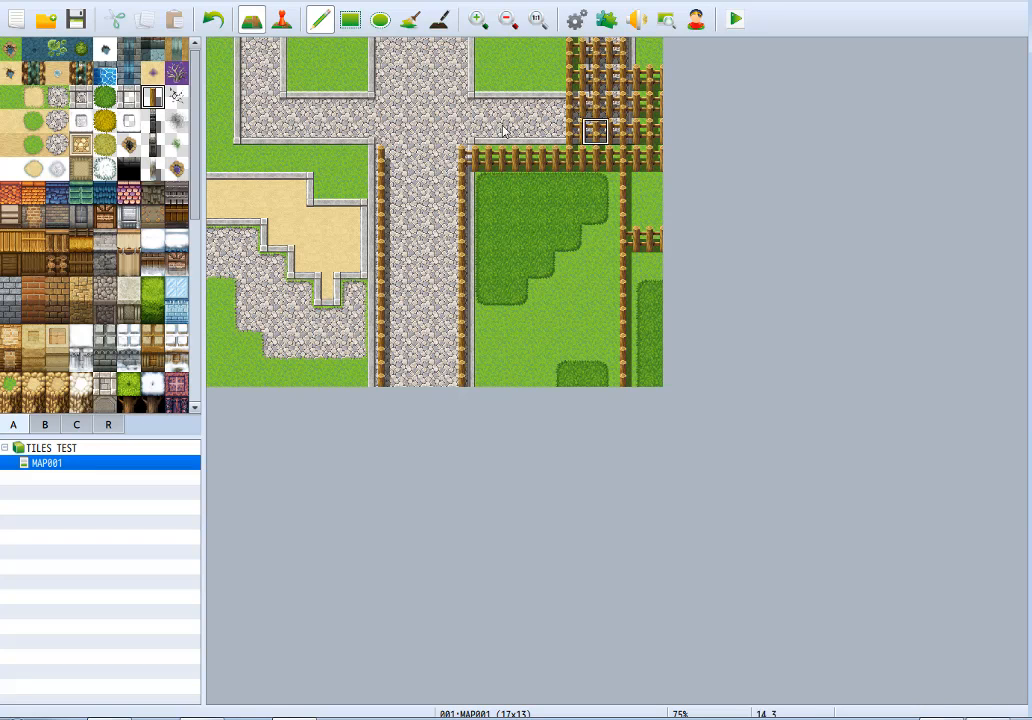
# Fill the entire map with Meadow using the Rectangle tool, and return to the Pencil tool.
pyautogui.click(350, 30)
pyautogui.moveTo(222, 50); pyautogui.dragTo(758, 479)
pyautogui.click(319, 22)
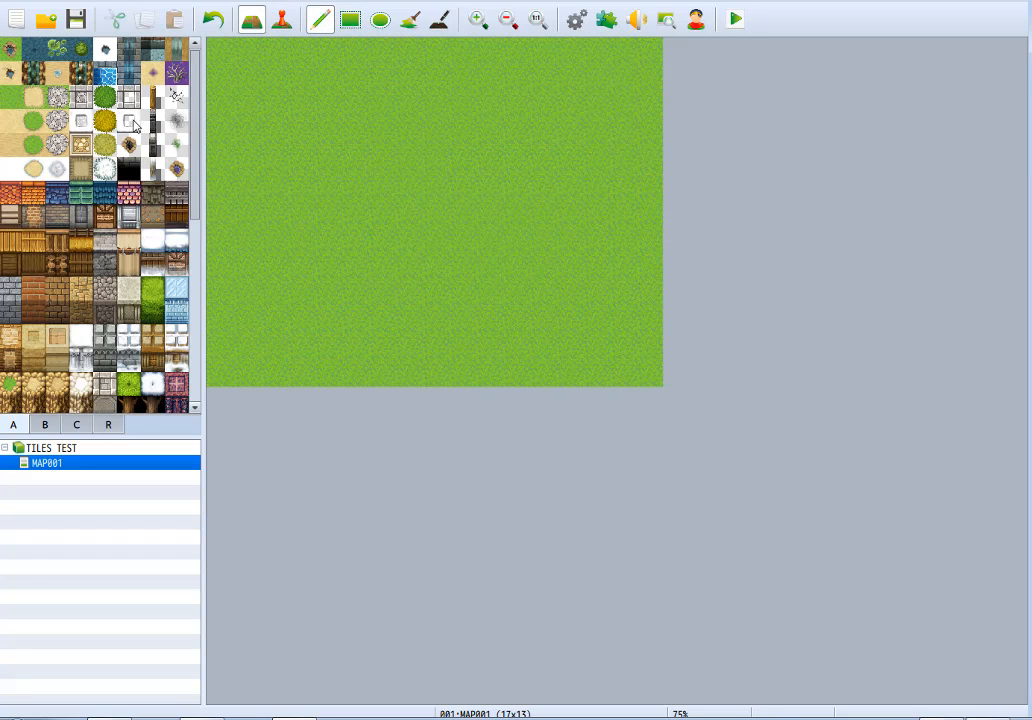
# Try the ground crack autotile on the empty meadow, and undo it.
pyautogui.click(176, 96)
pyautogui.moveTo(246, 78)
pyautogui.mouseDown()
pyautogui.moveTo(352, 157)
pyautogui.moveTo(280, 133)
pyautogui.mouseUp()
pyautogui.hotkey('ctrl', 'z')
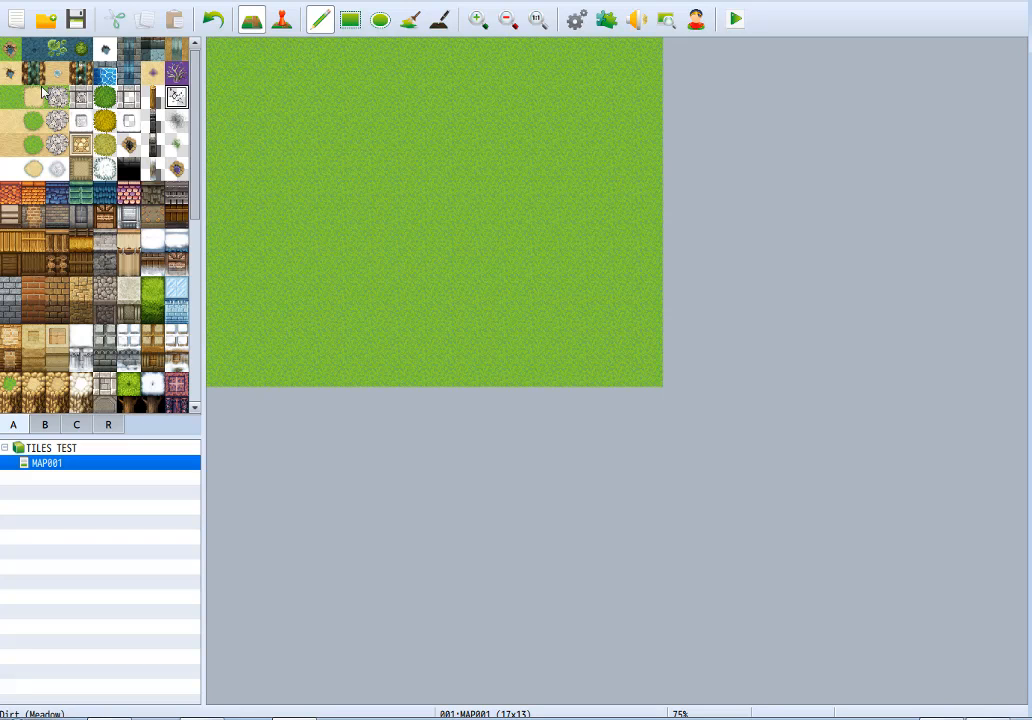
# Paint an irregular Dirt (Meadow) patch, about eight tiles wide and five high, in the upper-left half of the map.
pyautogui.click(40, 93)
pyautogui.moveTo(369, 105)
pyautogui.mouseDown()
pyautogui.moveTo(283, 200)
pyautogui.moveTo(327, 106)
pyautogui.moveTo(427, 193)
pyautogui.moveTo(346, 177)
pyautogui.moveTo(408, 138)
pyautogui.mouseUp()
# Place three single crack tiles on the dirt patch, and paint more cracks around them to form a connected network.
pyautogui.click(176, 96)
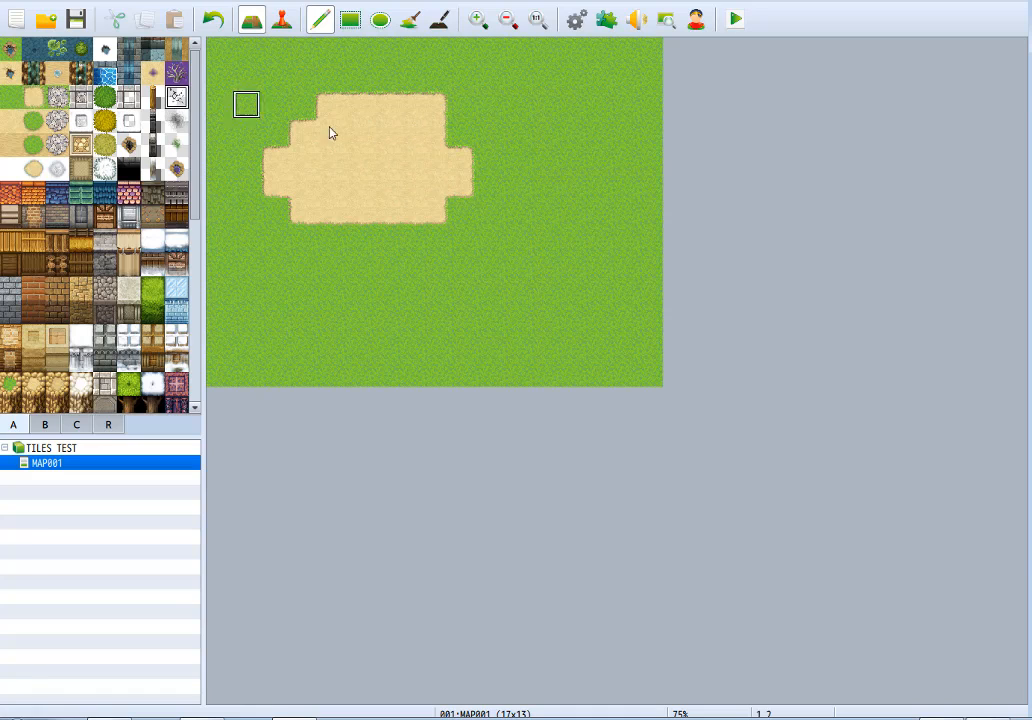
pyautogui.click(381, 130)
pyautogui.click(327, 211)
pyautogui.click(381, 184)
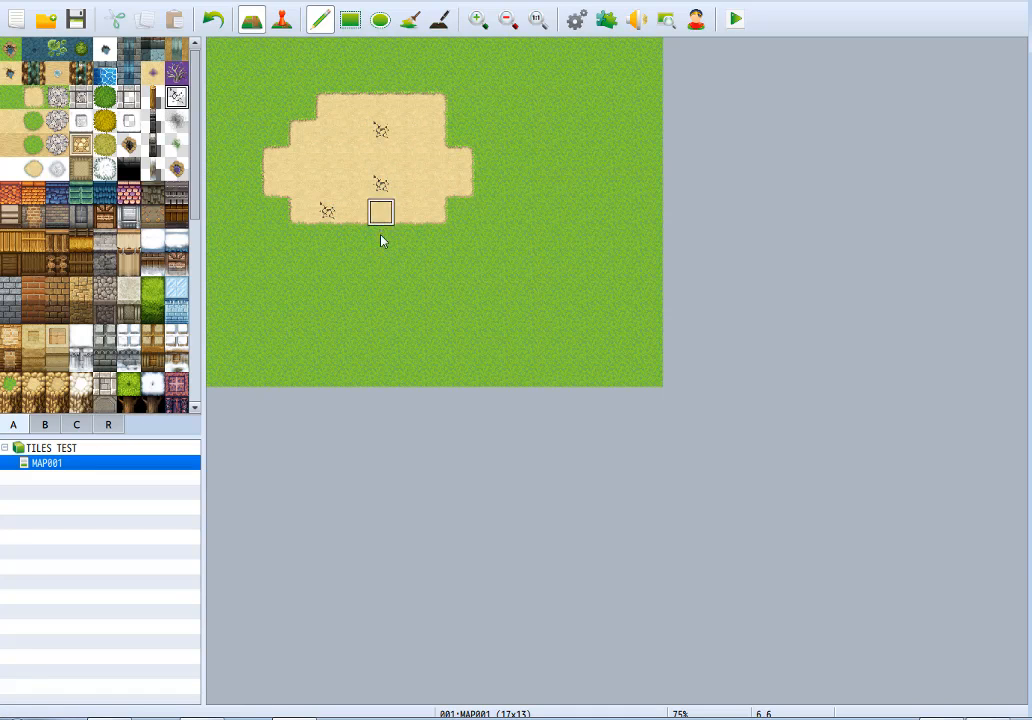
pyautogui.moveTo(357, 184)
pyautogui.mouseDown()
pyautogui.moveTo(357, 131)
pyautogui.moveTo(380, 157)
pyautogui.moveTo(406, 131)
pyautogui.moveTo(420, 188)
pyautogui.mouseUp()
pyautogui.moveTo(342, 206); pyautogui.dragTo(340, 164)
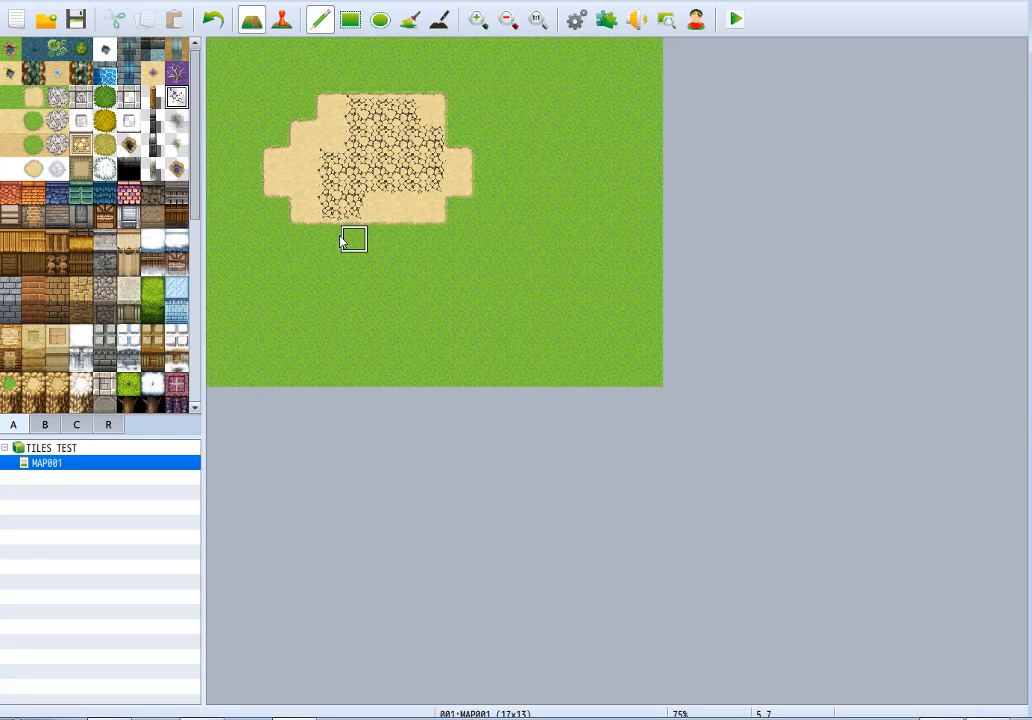
# Clear the cracks from the dirt patch and repaint the whole patch, edges included, with the plain dirt ground tile.
pyautogui.rightClick(378, 209)
pyautogui.moveTo(378, 209)
pyautogui.mouseDown()
pyautogui.moveTo(329, 182)
pyautogui.moveTo(406, 184)
pyautogui.moveTo(369, 198)
pyautogui.moveTo(405, 131)
pyautogui.moveTo(350, 135)
pyautogui.moveTo(375, 216)
pyautogui.moveTo(320, 160)
pyautogui.moveTo(374, 108)
pyautogui.moveTo(428, 184)
pyautogui.moveTo(406, 131)
pyautogui.moveTo(445, 173)
pyautogui.moveTo(407, 105)
pyautogui.mouseUp()
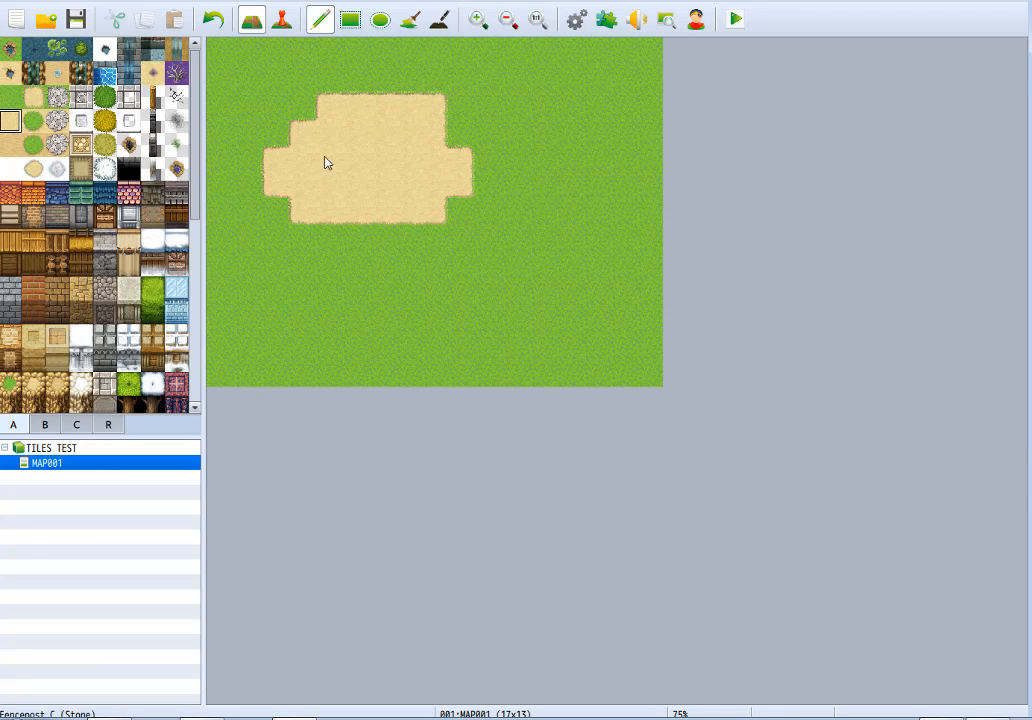
pyautogui.moveTo(405, 127)
pyautogui.mouseDown()
pyautogui.moveTo(283, 180)
pyautogui.moveTo(461, 157)
pyautogui.moveTo(387, 193)
pyautogui.moveTo(333, 185)
pyautogui.moveTo(452, 196)
pyautogui.moveTo(300, 212)
pyautogui.moveTo(436, 103)
pyautogui.moveTo(392, 110)
pyautogui.mouseUp()
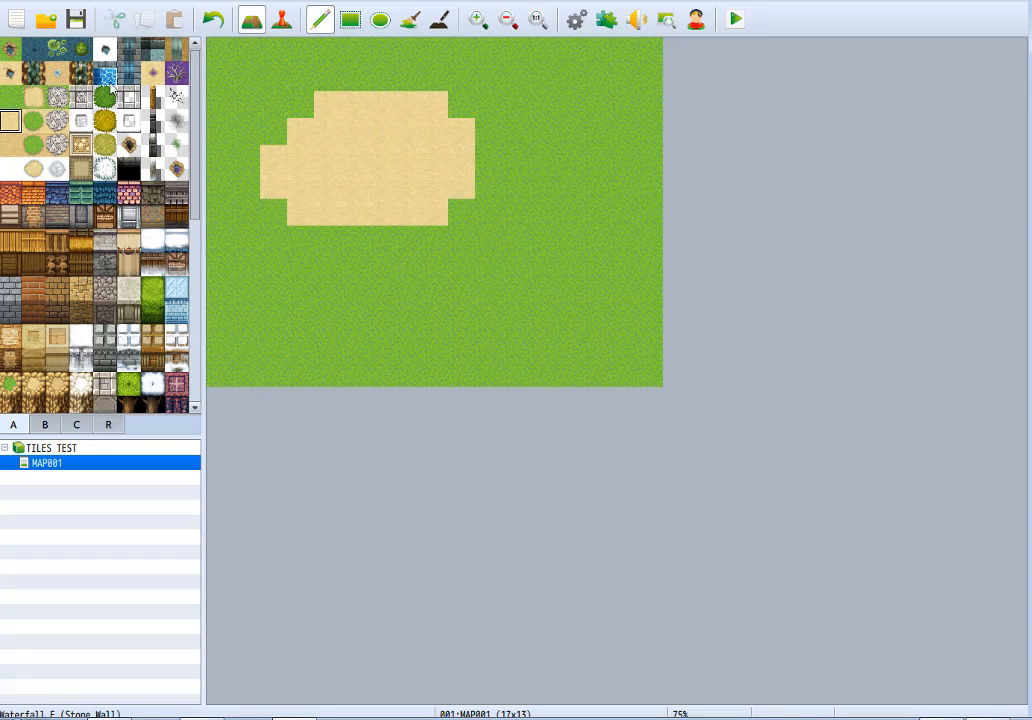
# Try outlining the upper and eastern edges of the dirt patch with the grass autotile for dirt ground, and undo it.
pyautogui.click(33, 121)
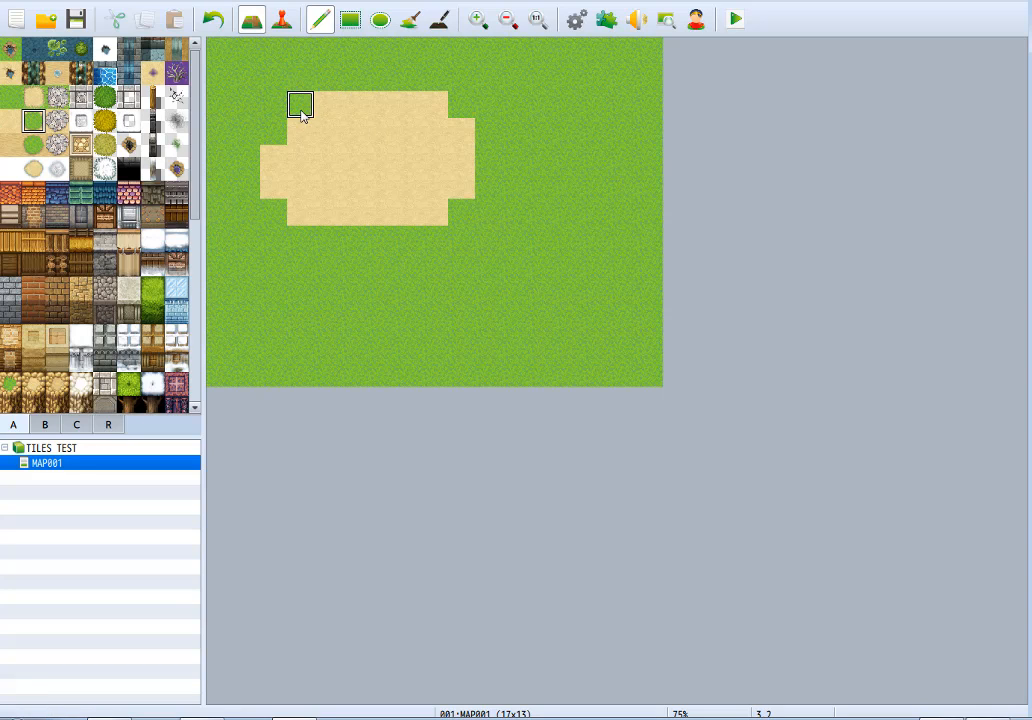
pyautogui.moveTo(306, 108)
pyautogui.mouseDown()
pyautogui.moveTo(339, 85)
pyautogui.moveTo(461, 80)
pyautogui.mouseUp()
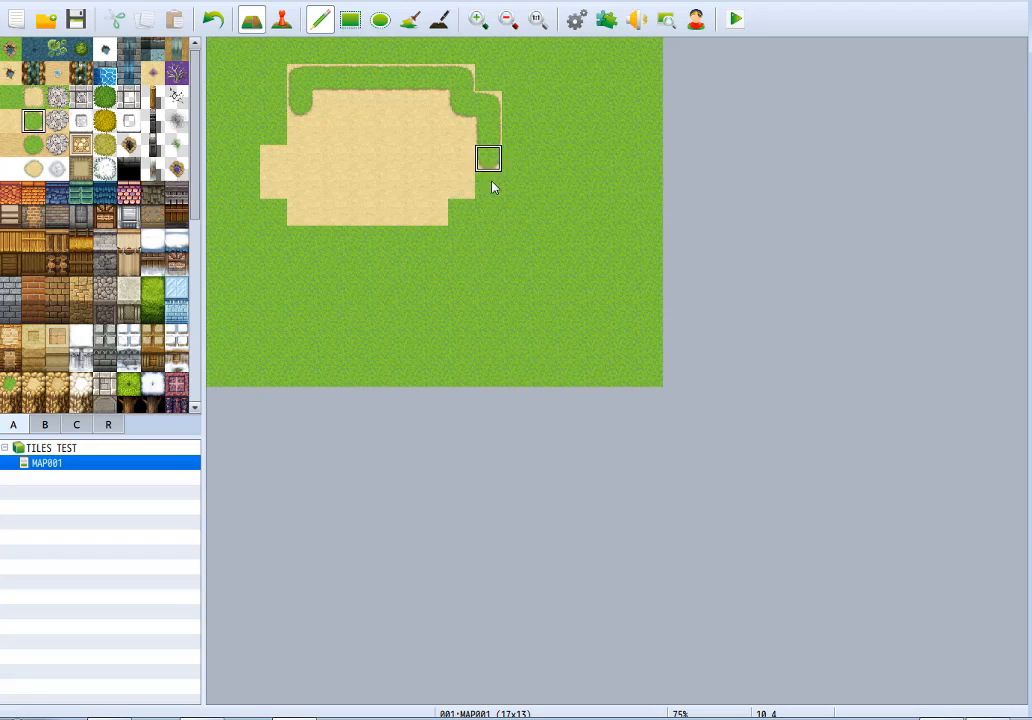
pyautogui.hotkey('ctrl', 'z')
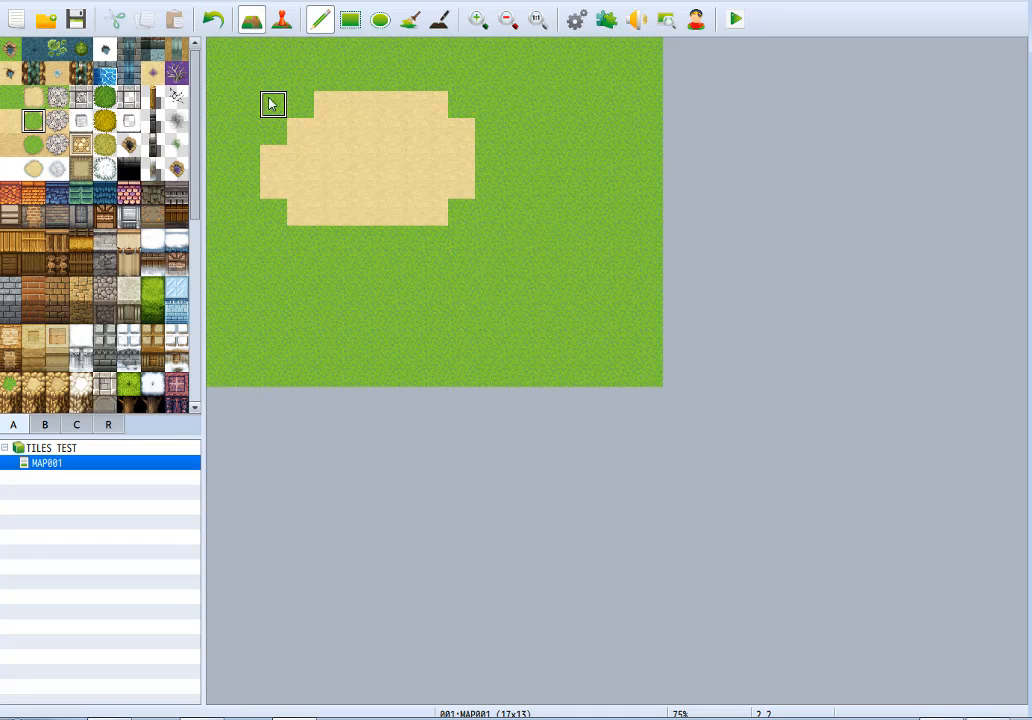
# Flood-fill the plain dirt patch with the dirt autotile that blends into the meadow, and extend it up to the map's northern edge.
pyautogui.click(408, 24)
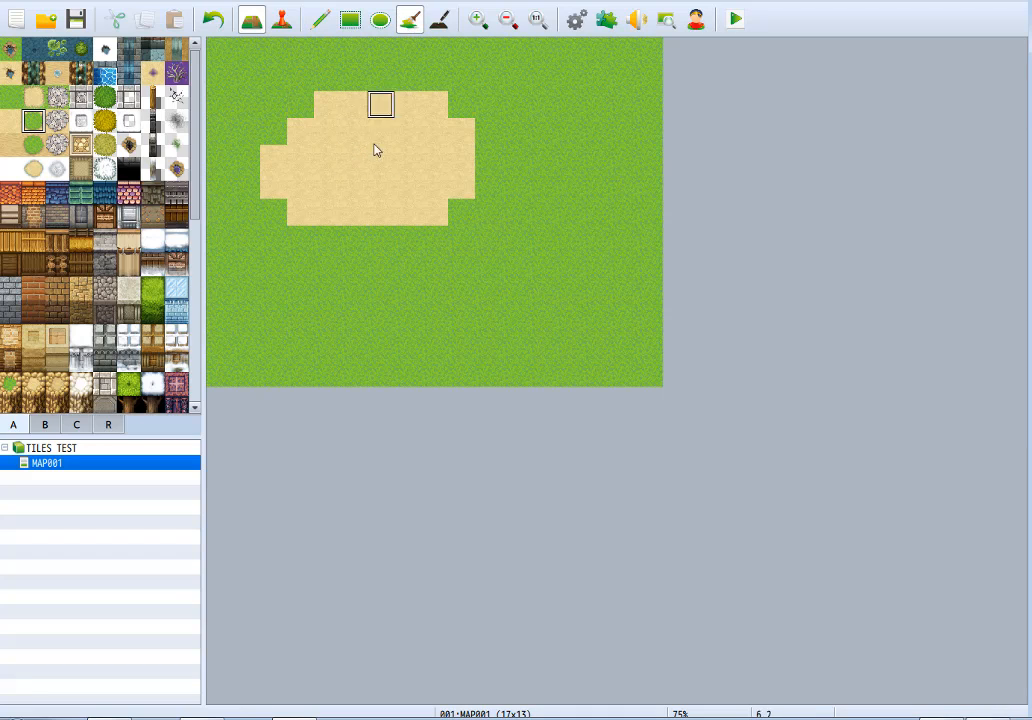
pyautogui.click(362, 166)
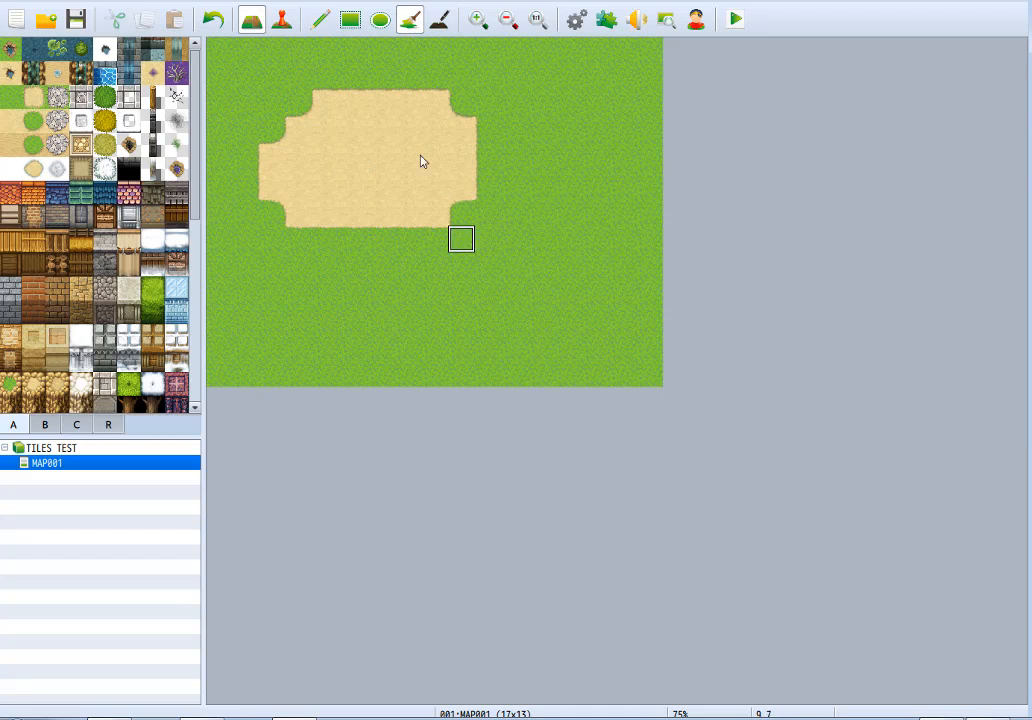
pyautogui.click(319, 19)
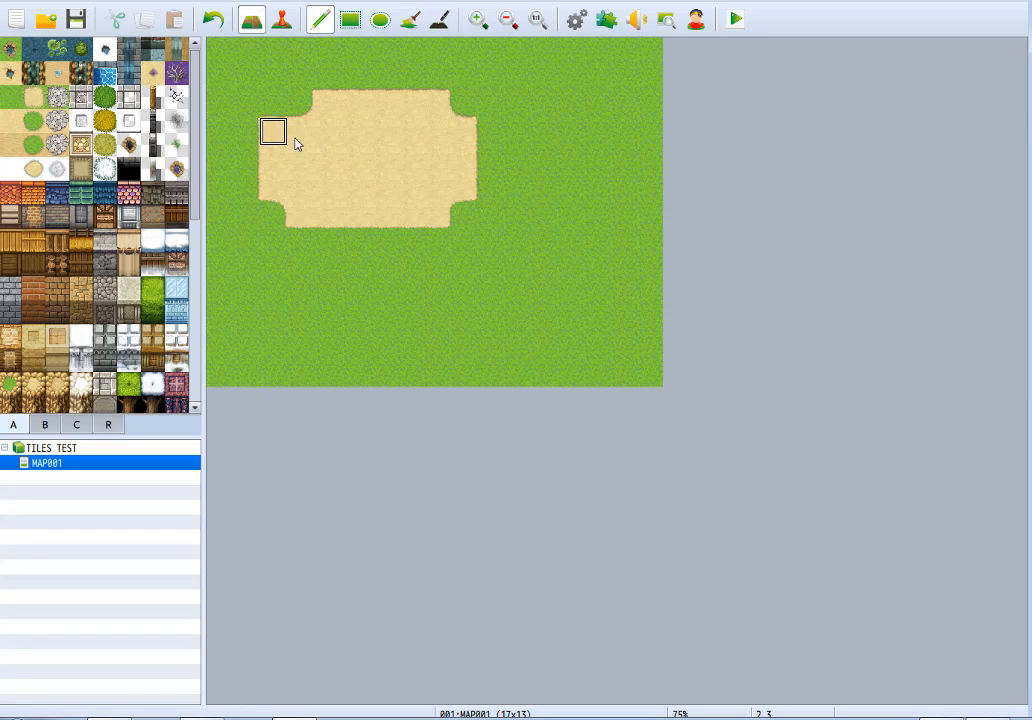
pyautogui.moveTo(295, 143); pyautogui.dragTo(285, 62)
pyautogui.moveTo(380, 141); pyautogui.dragTo(326, 51)
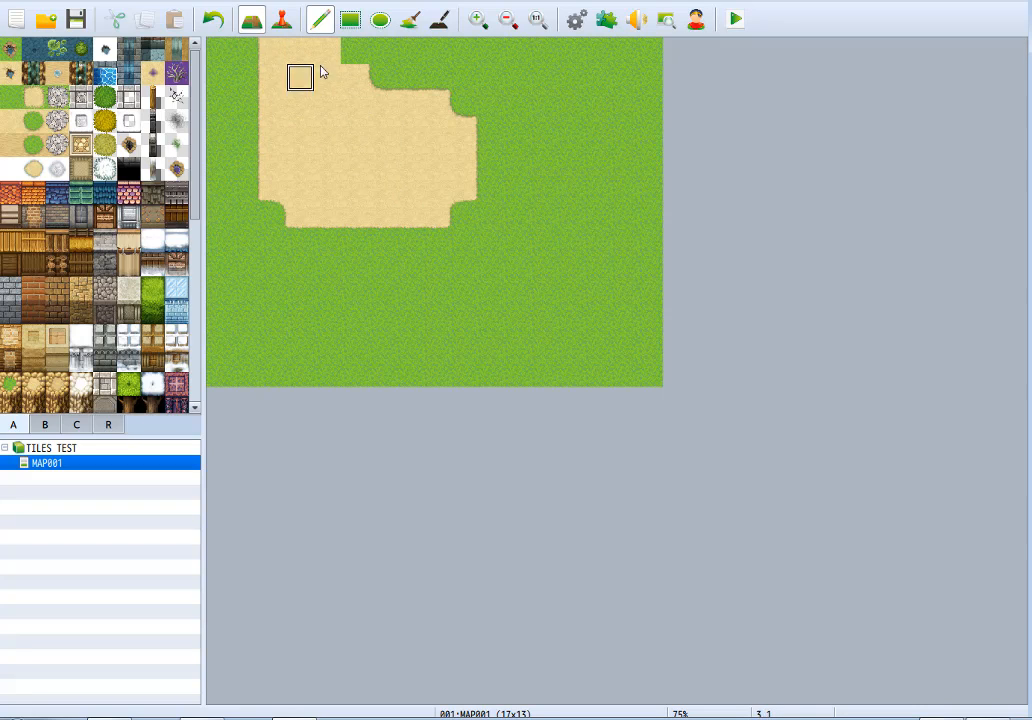
pyautogui.click(382, 88)
pyautogui.click(346, 62)
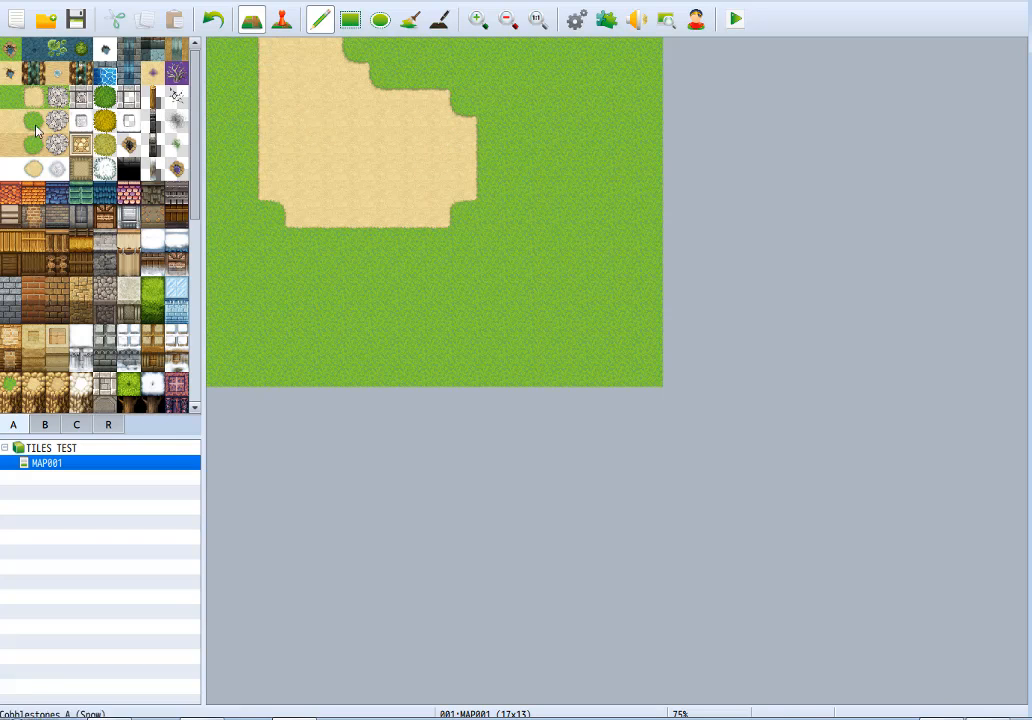
# Paint a water pond inside the dirt patch, and replace it with a purple poison swamp.
pyautogui.moveTo(304, 112)
pyautogui.mouseDown()
pyautogui.moveTo(318, 162)
pyautogui.moveTo(344, 135)
pyautogui.mouseUp()
pyautogui.hotkey('ctrl', 'z')
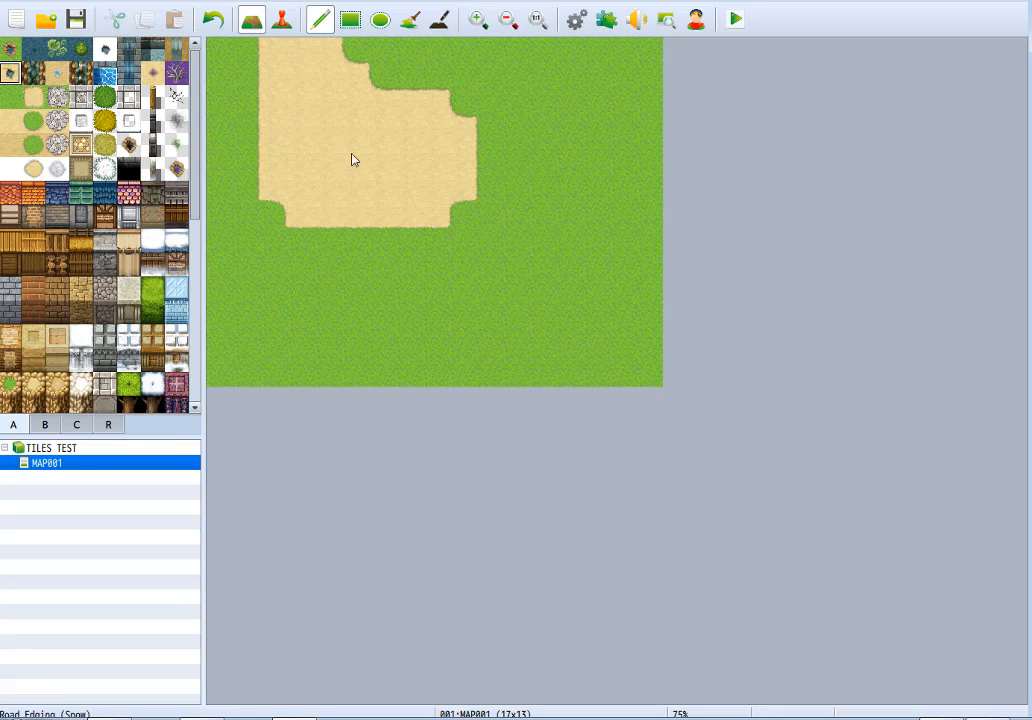
pyautogui.moveTo(355, 104)
pyautogui.mouseDown()
pyautogui.moveTo(300, 157)
pyautogui.moveTo(327, 131)
pyautogui.moveTo(370, 135)
pyautogui.mouseUp()
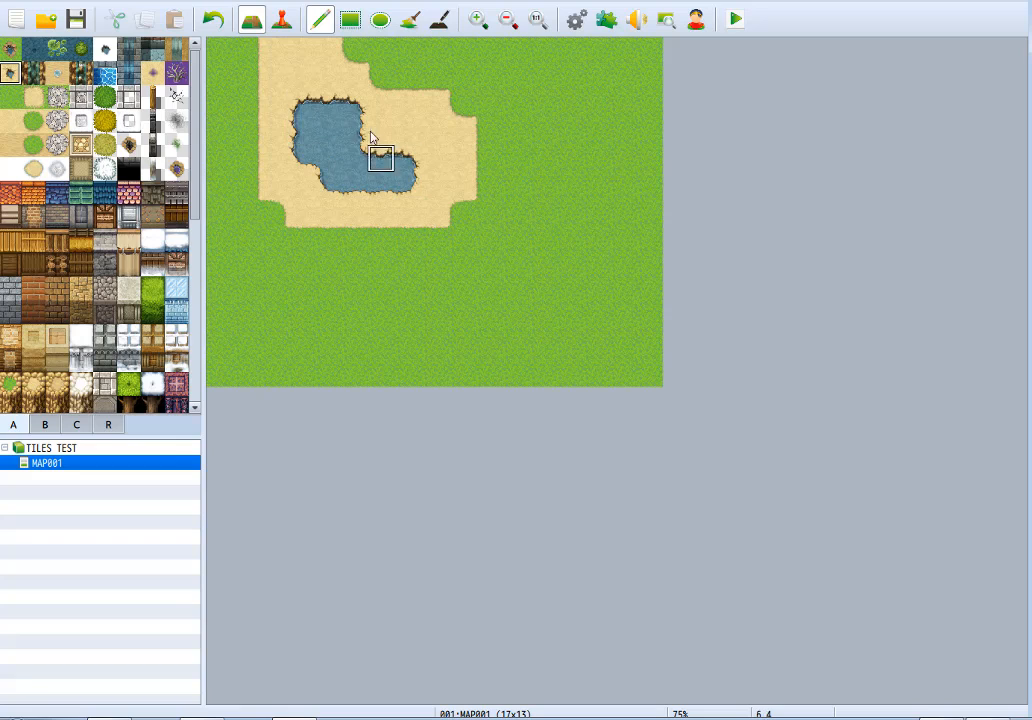
pyautogui.click(152, 72)
pyautogui.moveTo(330, 107)
pyautogui.mouseDown()
pyautogui.moveTo(300, 157)
pyautogui.moveTo(300, 104)
pyautogui.moveTo(352, 172)
pyautogui.moveTo(380, 157)
pyautogui.moveTo(431, 181)
pyautogui.moveTo(331, 168)
pyautogui.mouseUp()
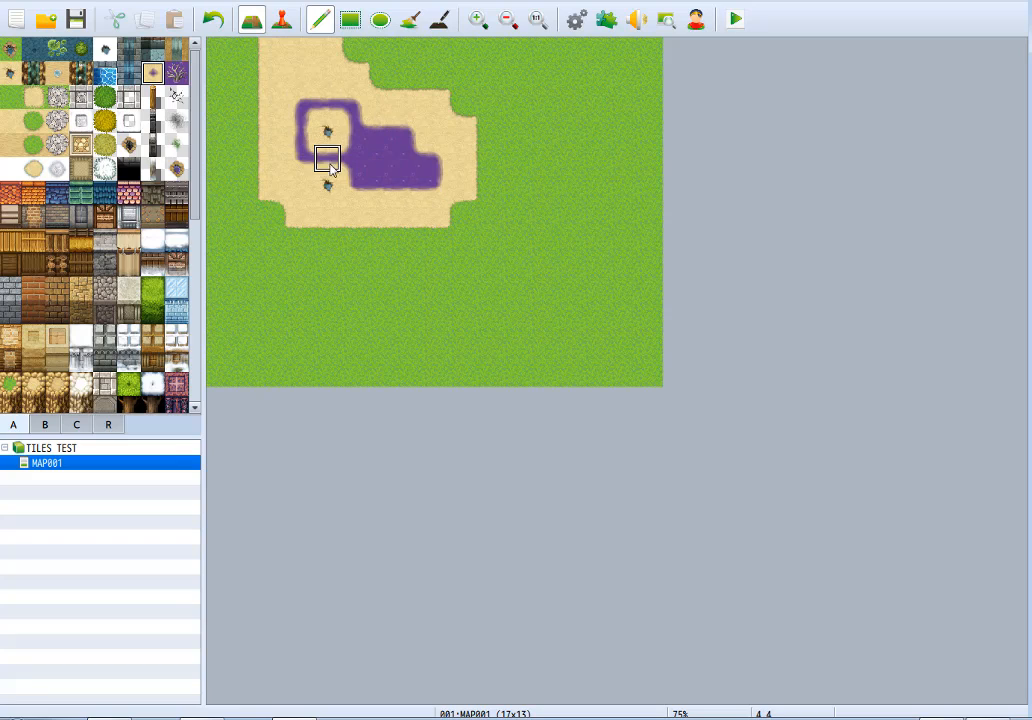
# Flood-fill the meadow with plain Dirt, including the remaining grass border, and paint over the purple swamp so dirt covers the whole map.
pyautogui.click(14, 100)
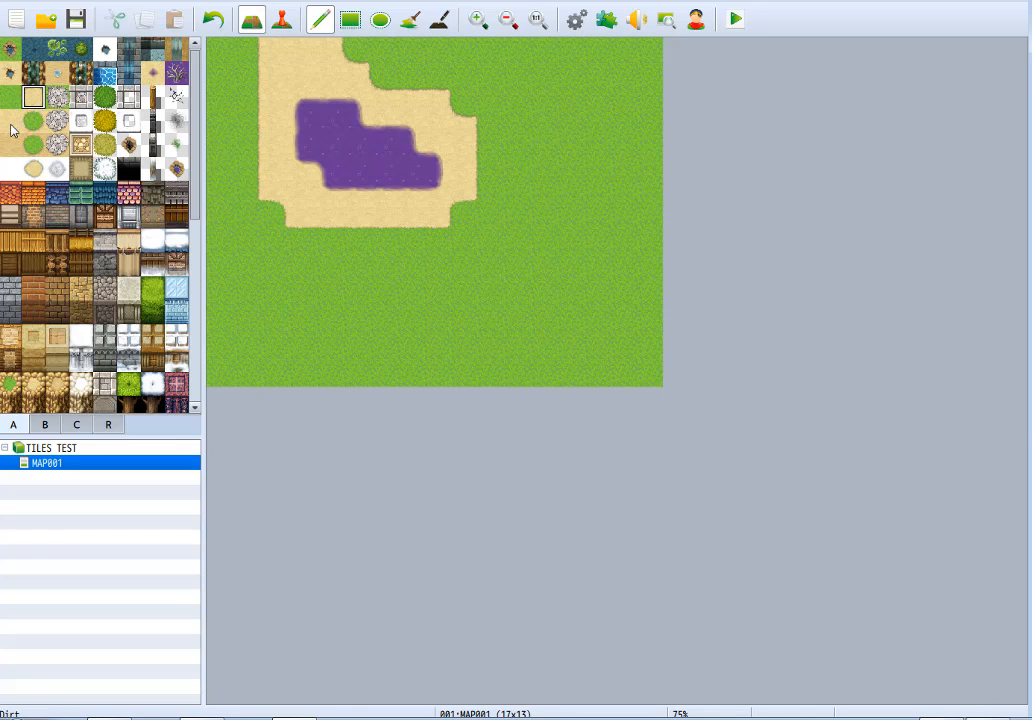
pyautogui.click(11, 125)
pyautogui.click(409, 20)
pyautogui.click(567, 80)
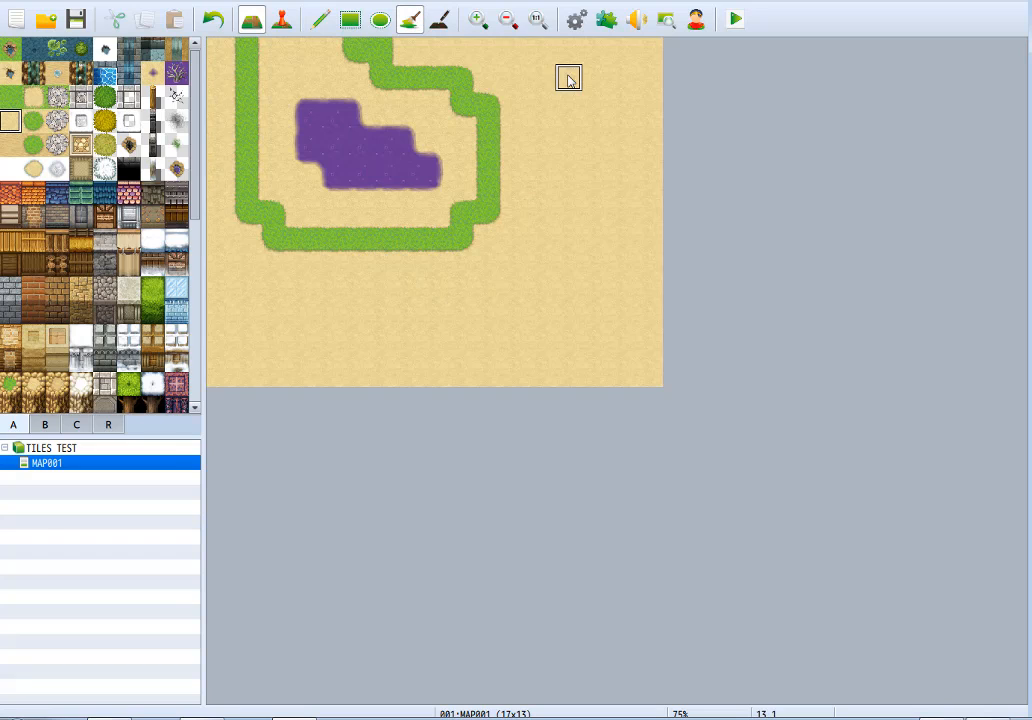
pyautogui.click(405, 83)
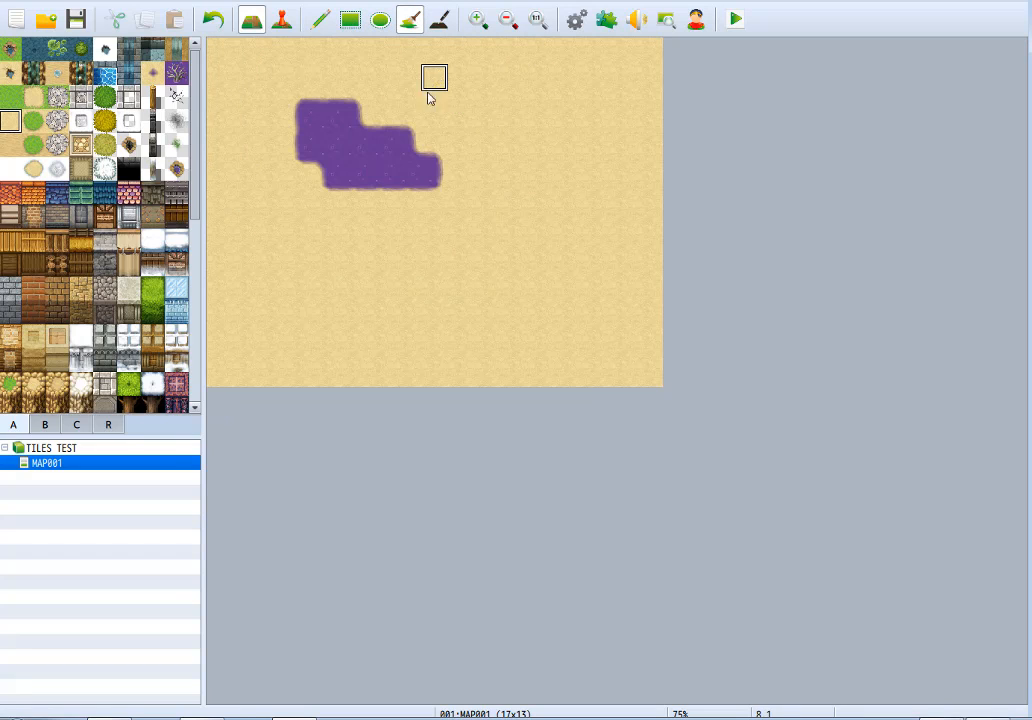
pyautogui.click(320, 20)
pyautogui.moveTo(348, 104)
pyautogui.mouseDown()
pyautogui.moveTo(380, 104)
pyautogui.moveTo(341, 166)
pyautogui.moveTo(305, 164)
pyautogui.moveTo(410, 198)
pyautogui.moveTo(240, 172)
pyautogui.mouseUp()
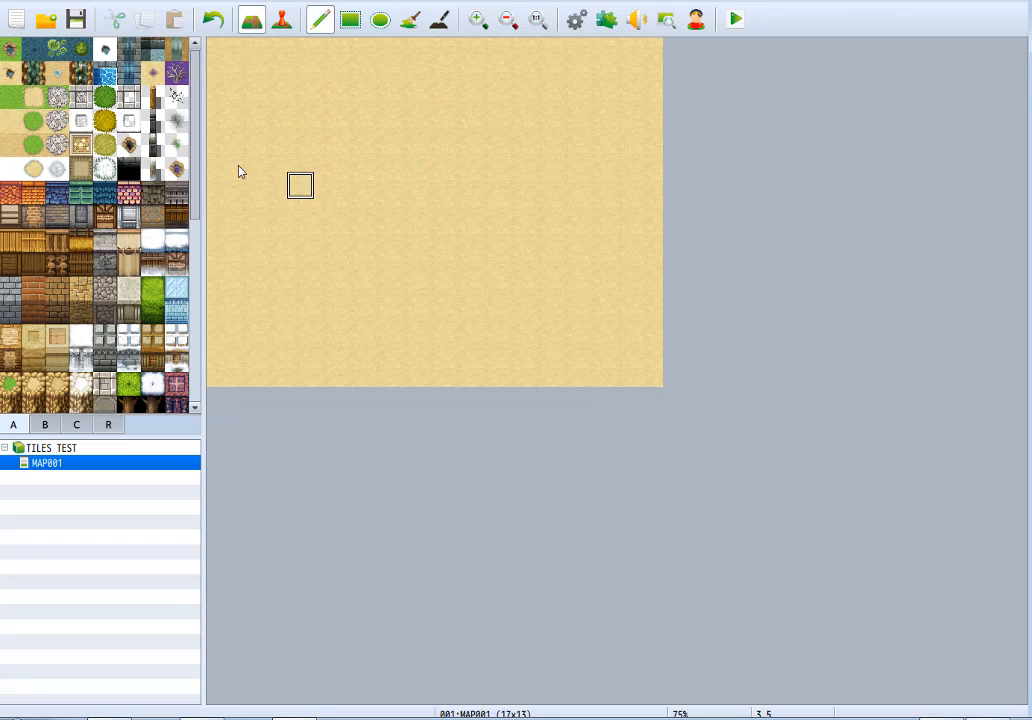
# Paint grass patches with the dirt-ground grass autotile in the map's northwest corner and along its eastern edge.
pyautogui.moveTo(355, 50)
pyautogui.mouseDown()
pyautogui.moveTo(267, 69)
pyautogui.moveTo(235, 60)
pyautogui.mouseUp()
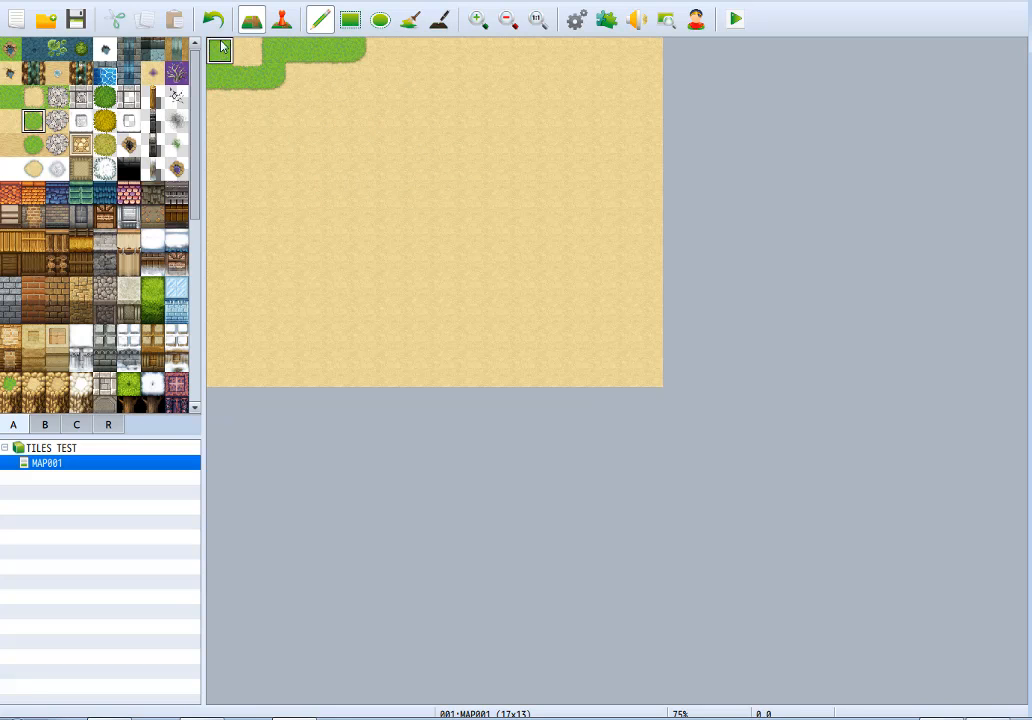
pyautogui.moveTo(650, 130)
pyautogui.mouseDown()
pyautogui.moveTo(636, 286)
pyautogui.moveTo(650, 240)
pyautogui.mouseUp()
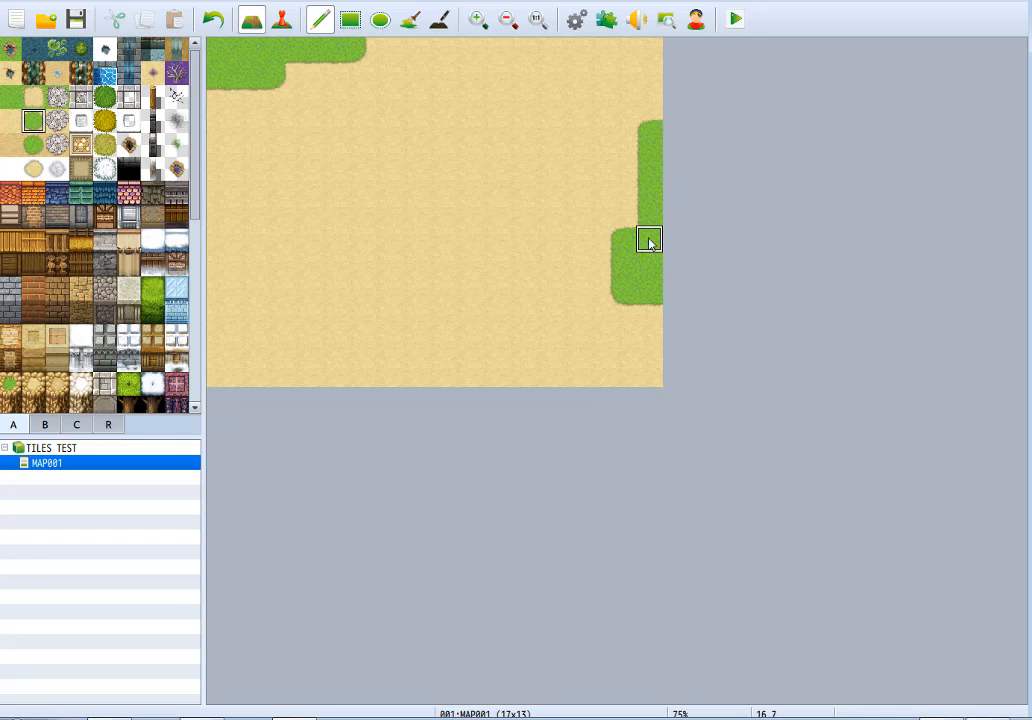
# Paint a sandy-banked river around the northwest grass patch, running from the map's northern edge to its western edge.
pyautogui.click(56, 75)
pyautogui.click(12, 78)
pyautogui.moveTo(272, 160)
pyautogui.mouseDown()
pyautogui.moveTo(272, 104)
pyautogui.moveTo(380, 40)
pyautogui.moveTo(380, 104)
pyautogui.moveTo(246, 186)
pyautogui.moveTo(221, 106)
pyautogui.moveTo(274, 133)
pyautogui.moveTo(384, 96)
pyautogui.moveTo(242, 184)
pyautogui.mouseUp()
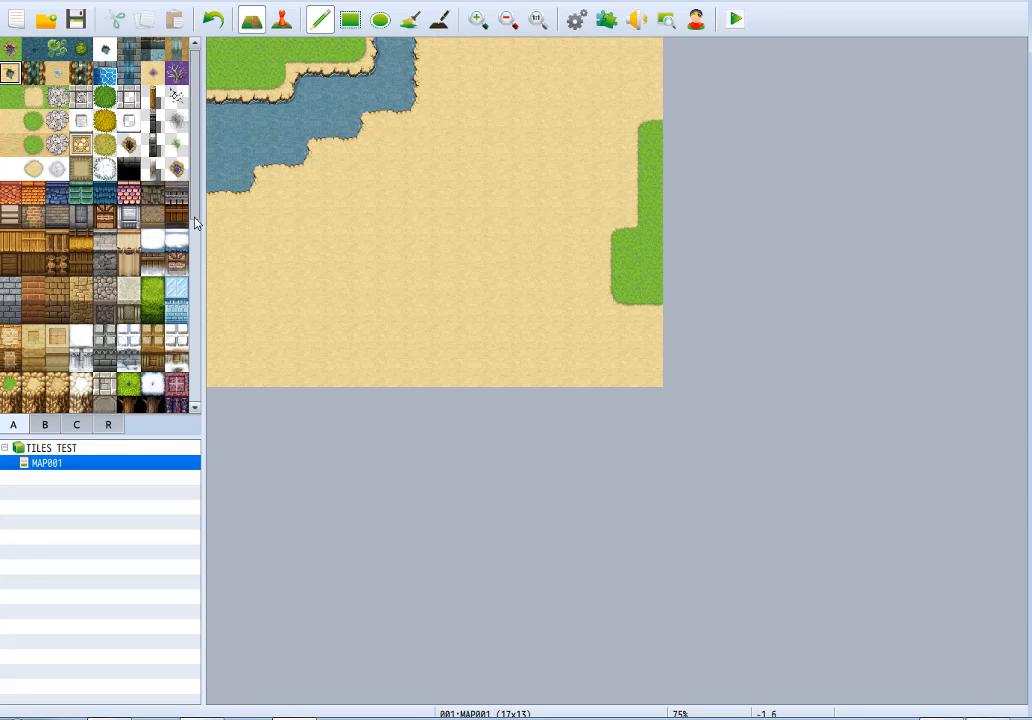
# Paint a second river around the eastern grass patch from the northern to the southern edge, and widen the first river along the northern edge.
pyautogui.moveTo(620, 208); pyautogui.dragTo(645, 50)
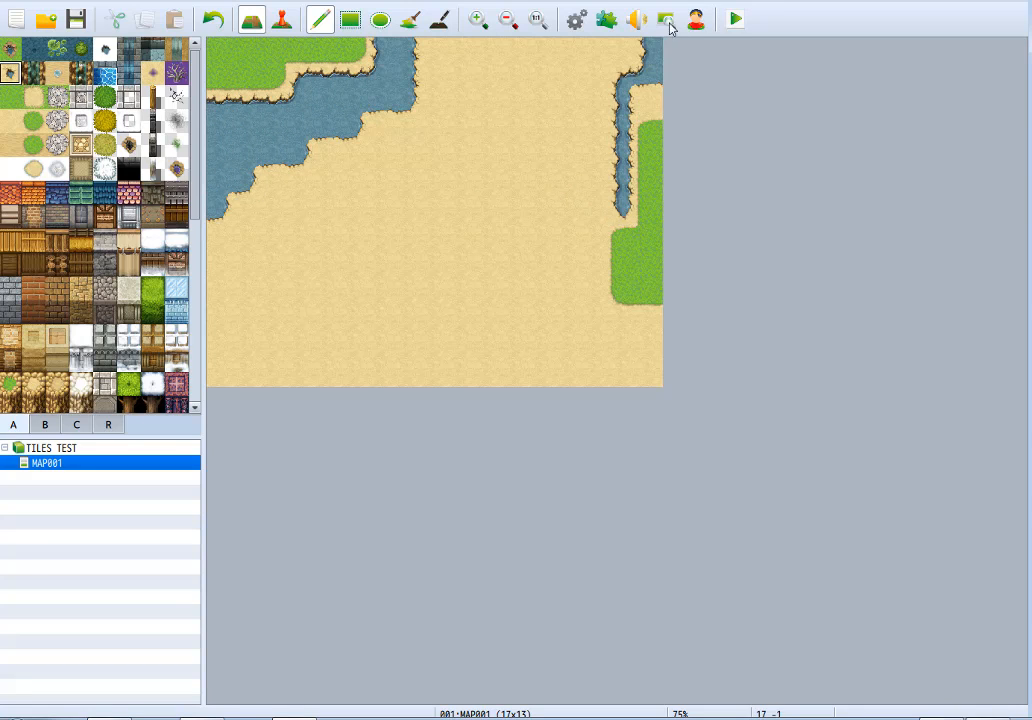
pyautogui.moveTo(612, 113)
pyautogui.mouseDown()
pyautogui.moveTo(592, 318)
pyautogui.moveTo(640, 345)
pyautogui.moveTo(585, 308)
pyautogui.moveTo(569, 131)
pyautogui.mouseUp()
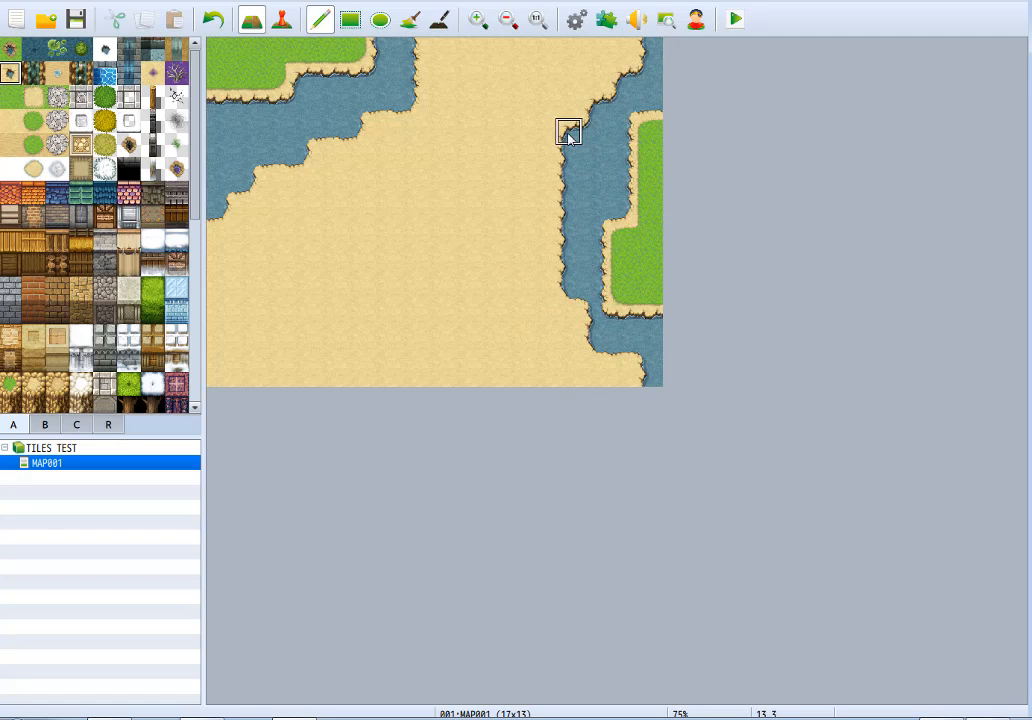
pyautogui.moveTo(580, 340)
pyautogui.mouseDown()
pyautogui.moveTo(622, 369)
pyautogui.moveTo(537, 376)
pyautogui.moveTo(580, 290)
pyautogui.mouseUp()
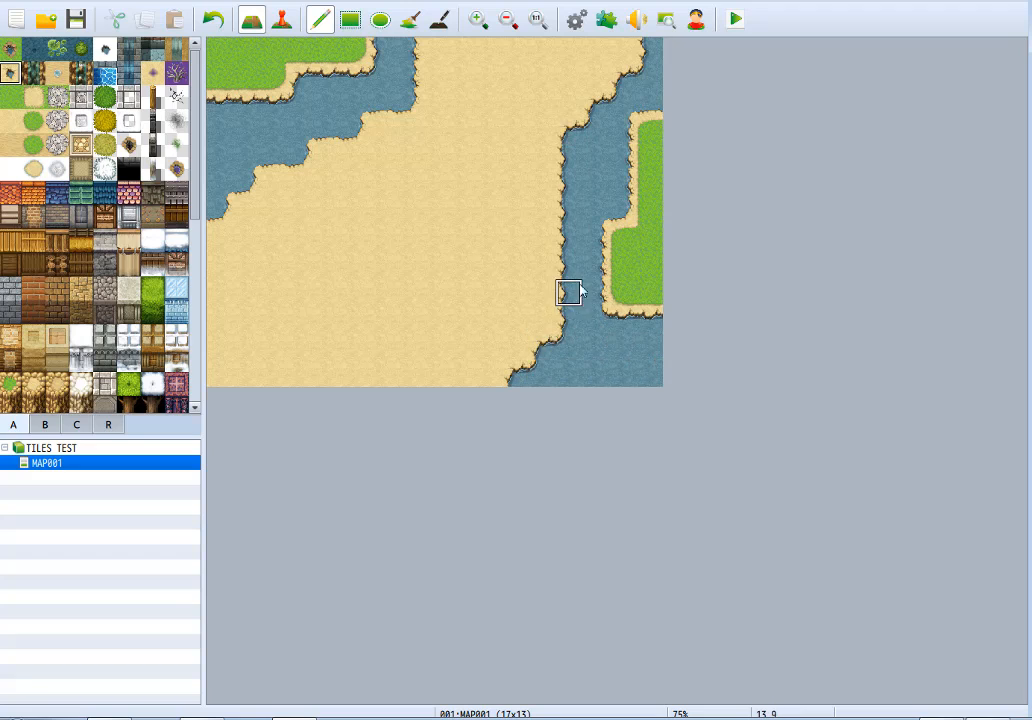
pyautogui.click(435, 55)
pyautogui.click(482, 58)
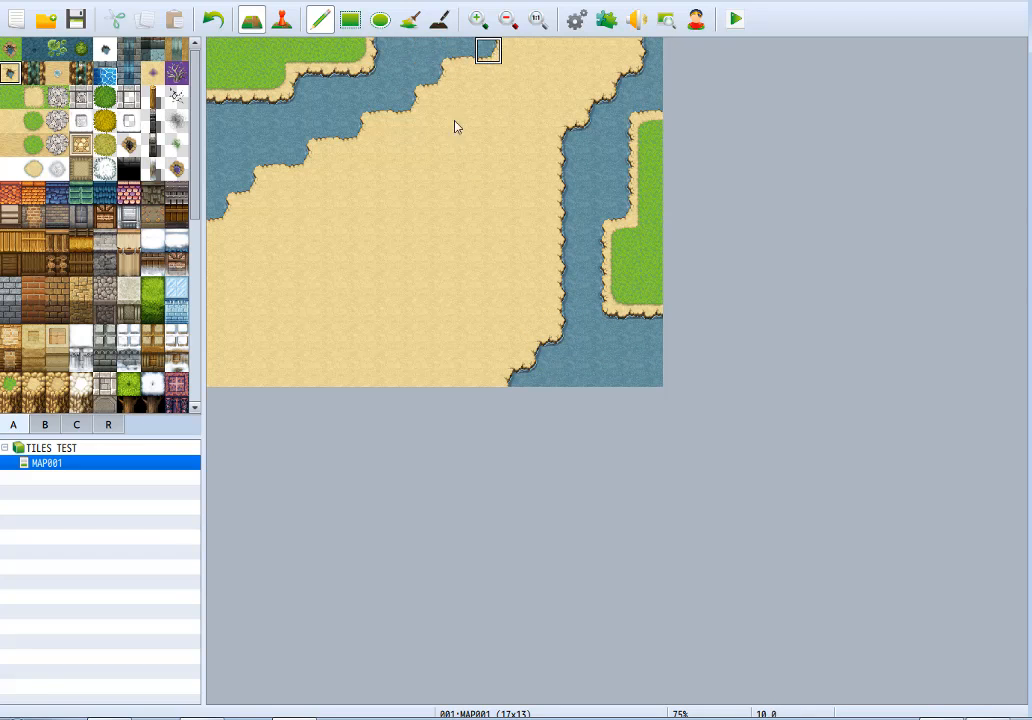
# Paint a wide diagonal stone road from the map's southwest corner across the dirt toward the north, between the two rivers.
pyautogui.click(57, 120)
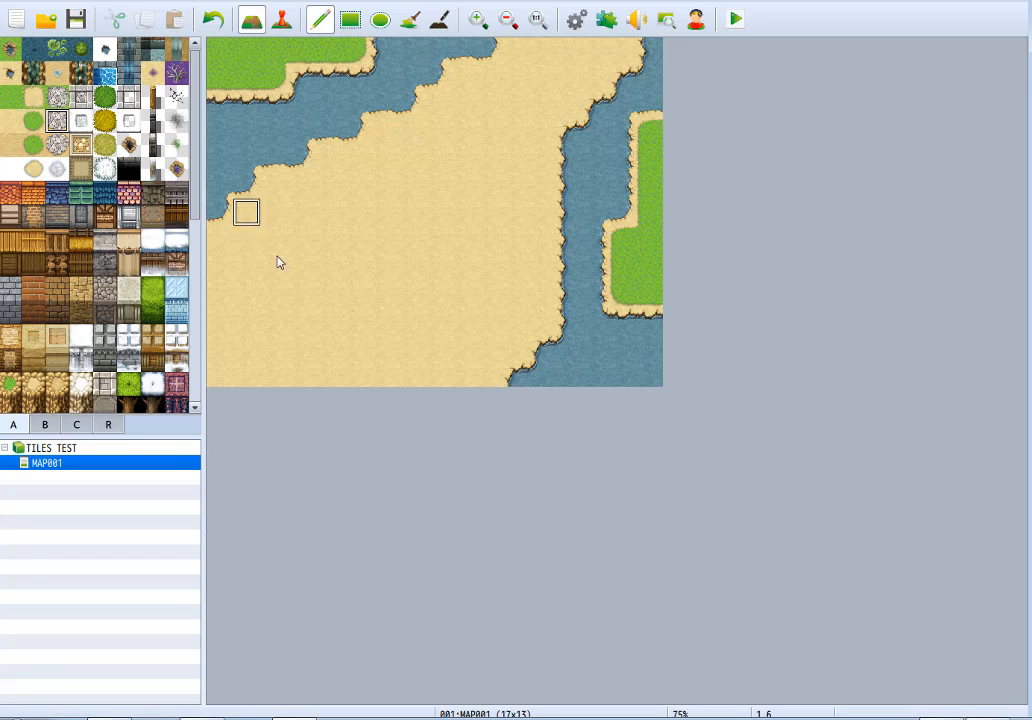
pyautogui.moveTo(272, 365)
pyautogui.mouseDown()
pyautogui.moveTo(415, 191)
pyautogui.moveTo(488, 131)
pyautogui.moveTo(327, 346)
pyautogui.moveTo(253, 350)
pyautogui.moveTo(376, 210)
pyautogui.moveTo(464, 190)
pyautogui.moveTo(448, 173)
pyautogui.moveTo(462, 158)
pyautogui.mouseUp()
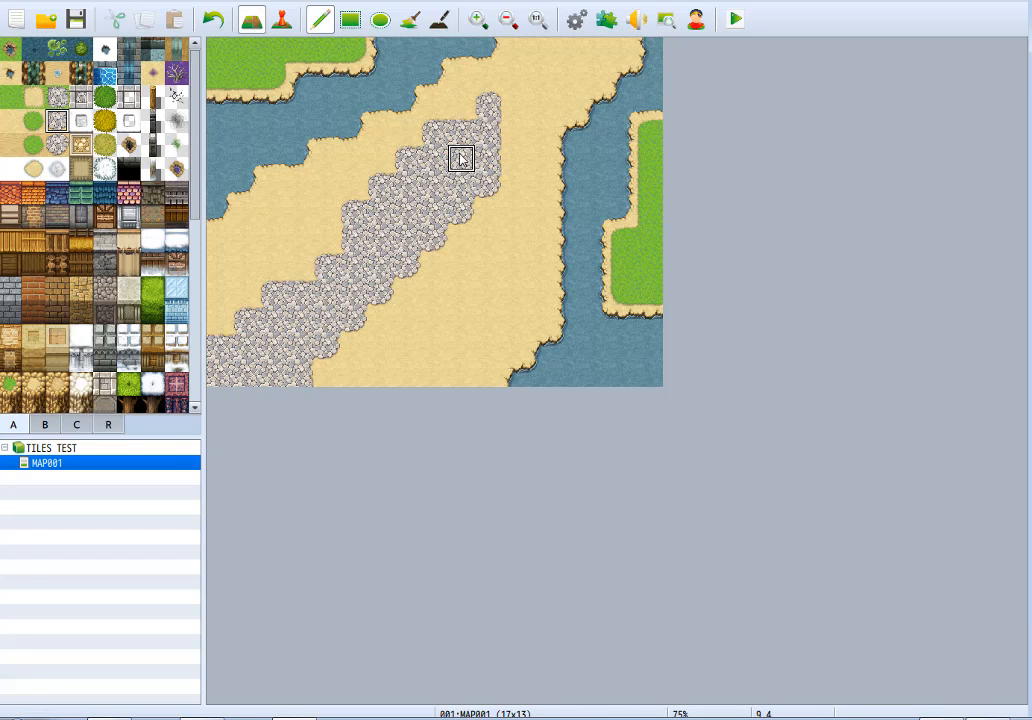
# Try Cobblestones A and the meadow-ground road autotile over the stone road and on the eastern grass patch, and undo them.
pyautogui.click(81, 97)
pyautogui.moveTo(219, 348)
pyautogui.mouseDown()
pyautogui.moveTo(275, 376)
pyautogui.moveTo(229, 345)
pyautogui.moveTo(326, 333)
pyautogui.moveTo(273, 295)
pyautogui.moveTo(356, 322)
pyautogui.moveTo(384, 262)
pyautogui.moveTo(352, 212)
pyautogui.moveTo(385, 208)
pyautogui.moveTo(405, 182)
pyautogui.moveTo(426, 203)
pyautogui.moveTo(410, 235)
pyautogui.moveTo(431, 212)
pyautogui.mouseUp()
pyautogui.click(55, 98)
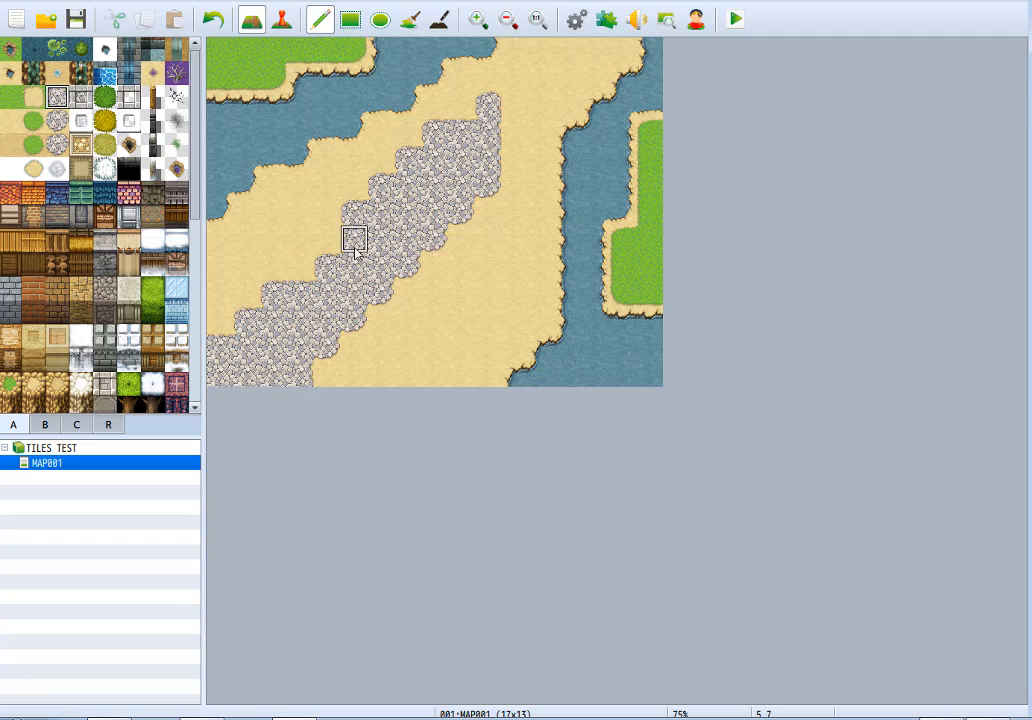
pyautogui.moveTo(352, 237)
pyautogui.mouseDown()
pyautogui.moveTo(297, 318)
pyautogui.moveTo(246, 341)
pyautogui.moveTo(262, 332)
pyautogui.moveTo(304, 360)
pyautogui.mouseUp()
pyautogui.moveTo(651, 270)
pyautogui.mouseDown()
pyautogui.moveTo(651, 295)
pyautogui.moveTo(664, 180)
pyautogui.moveTo(650, 150)
pyautogui.moveTo(651, 298)
pyautogui.mouseUp()
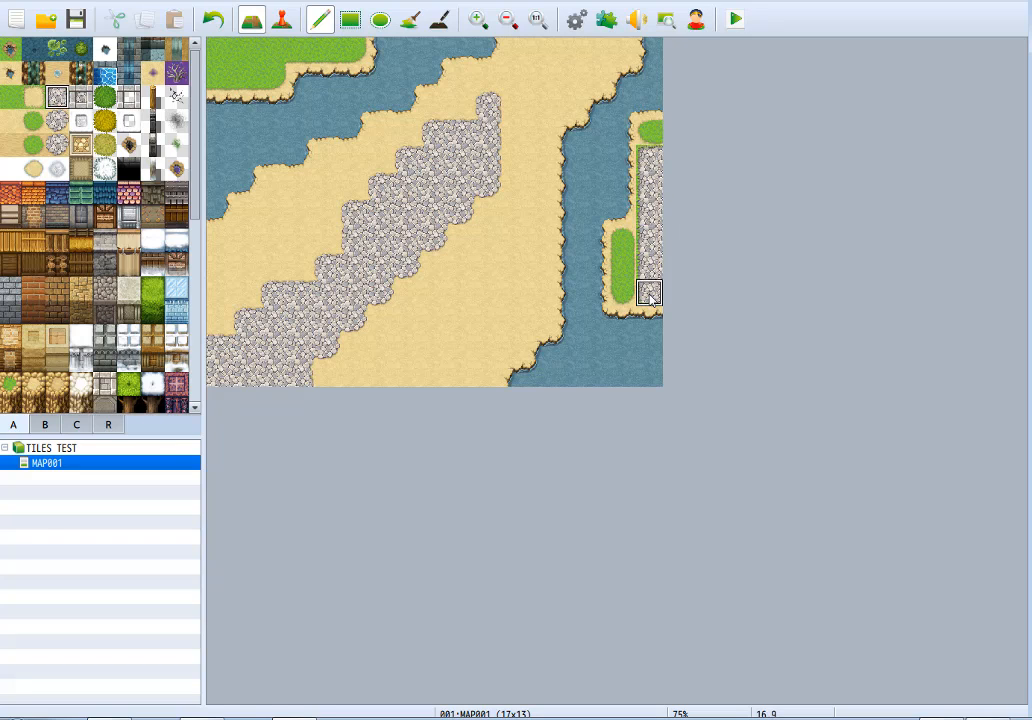
pyautogui.hotkey('ctrl', 'z')
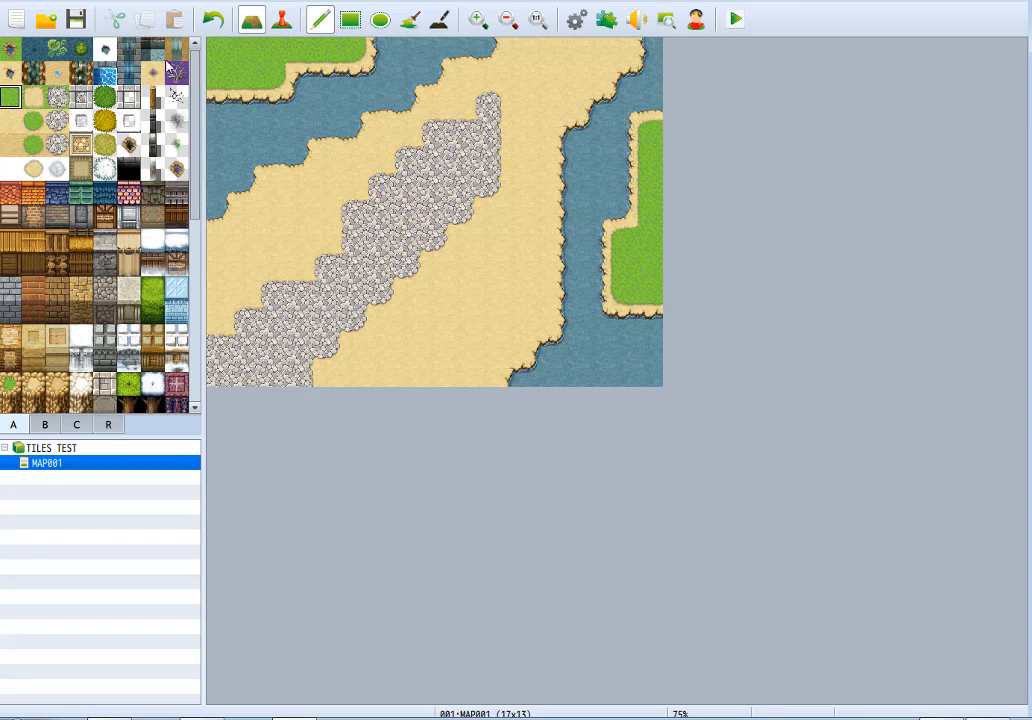
# Paint a three-tile stone road strip on the northwest grass patch, and repaint the adjoining grass to meet the road without a dirt border.
pyautogui.click(58, 97)
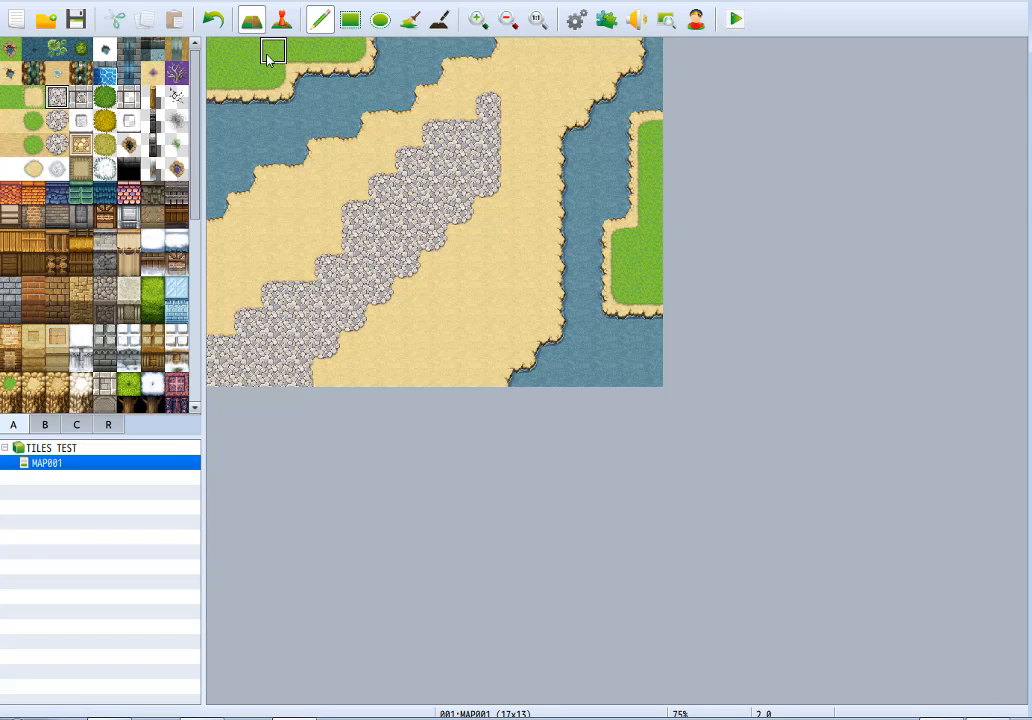
pyautogui.moveTo(231, 58)
pyautogui.mouseDown()
pyautogui.moveTo(270, 58)
pyautogui.moveTo(267, 76)
pyautogui.mouseUp()
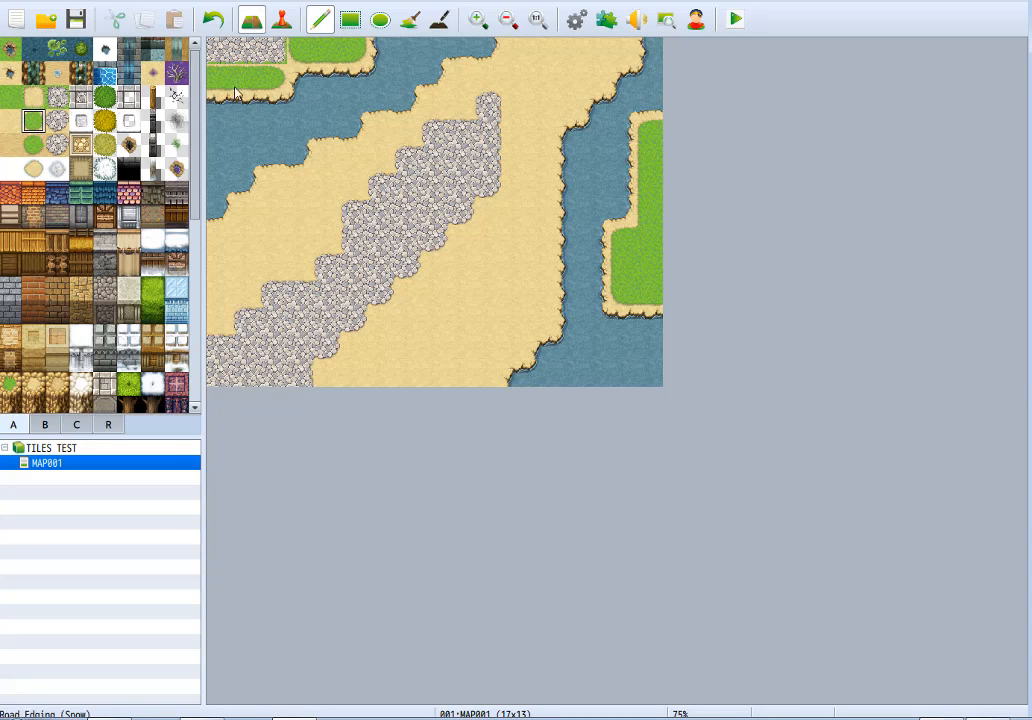
pyautogui.moveTo(316, 50)
pyautogui.mouseDown()
pyautogui.moveTo(339, 46)
pyautogui.moveTo(350, 76)
pyautogui.moveTo(307, 77)
pyautogui.mouseUp()
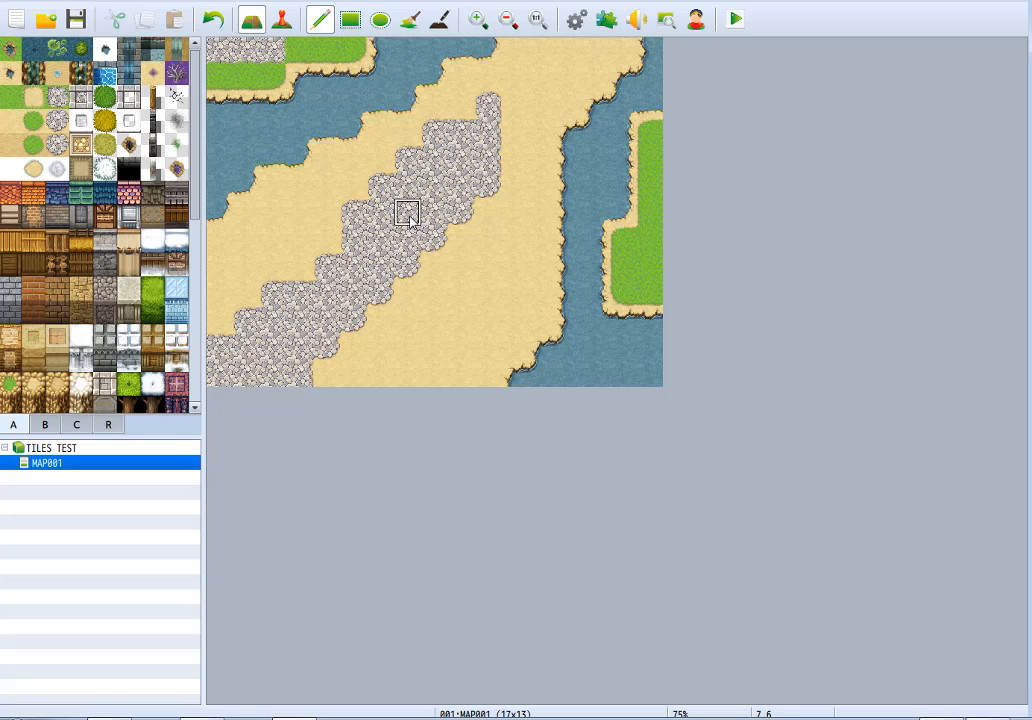
# Try Cobblestones A (Snow) over the northern end of the diagonal stone road, and undo it.
pyautogui.click(81, 121)
pyautogui.moveTo(488, 105)
pyautogui.mouseDown()
pyautogui.moveTo(465, 185)
pyautogui.moveTo(432, 133)
pyautogui.moveTo(462, 182)
pyautogui.mouseUp()
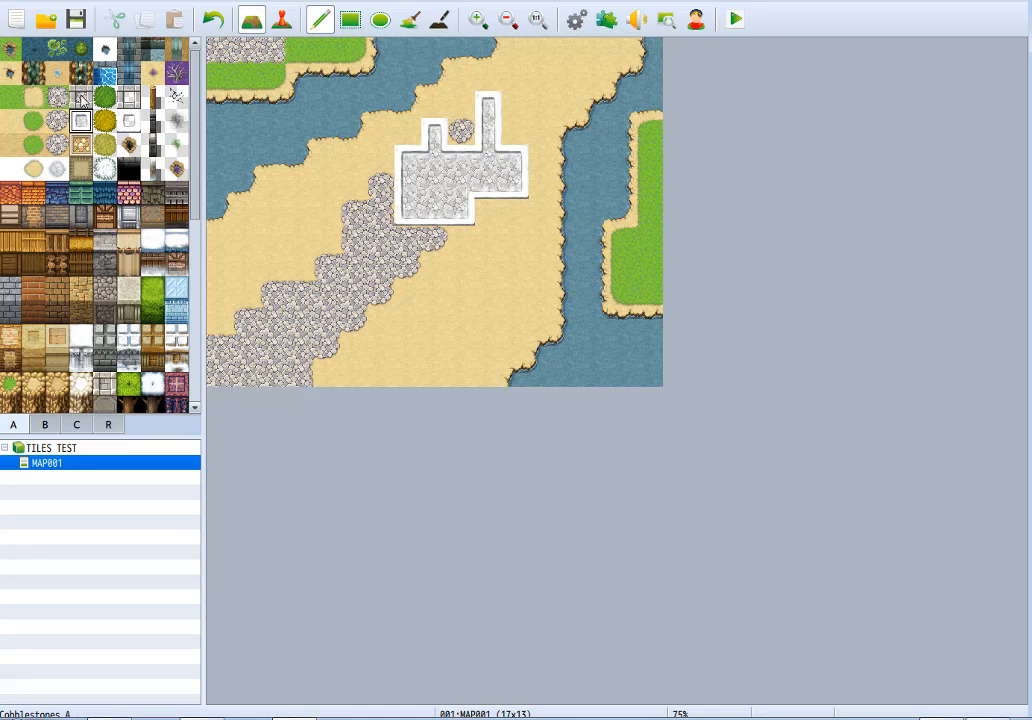
pyautogui.click(82, 121)
pyautogui.moveTo(428, 161)
pyautogui.mouseDown()
pyautogui.moveTo(327, 212)
pyautogui.moveTo(240, 352)
pyautogui.moveTo(325, 368)
pyautogui.moveTo(431, 212)
pyautogui.moveTo(350, 320)
pyautogui.moveTo(390, 214)
pyautogui.moveTo(299, 350)
pyautogui.moveTo(247, 318)
pyautogui.moveTo(435, 186)
pyautogui.moveTo(478, 133)
pyautogui.mouseUp()
pyautogui.hotkey('ctrl', 'z')
# Widen the diagonal stone road along its southeast side, and paint a Bush (Dead) band between the road and the eastern river.
pyautogui.moveTo(382, 237)
pyautogui.mouseDown()
pyautogui.moveTo(430, 175)
pyautogui.moveTo(513, 170)
pyautogui.moveTo(438, 157)
pyautogui.moveTo(458, 182)
pyautogui.moveTo(373, 328)
pyautogui.mouseUp()
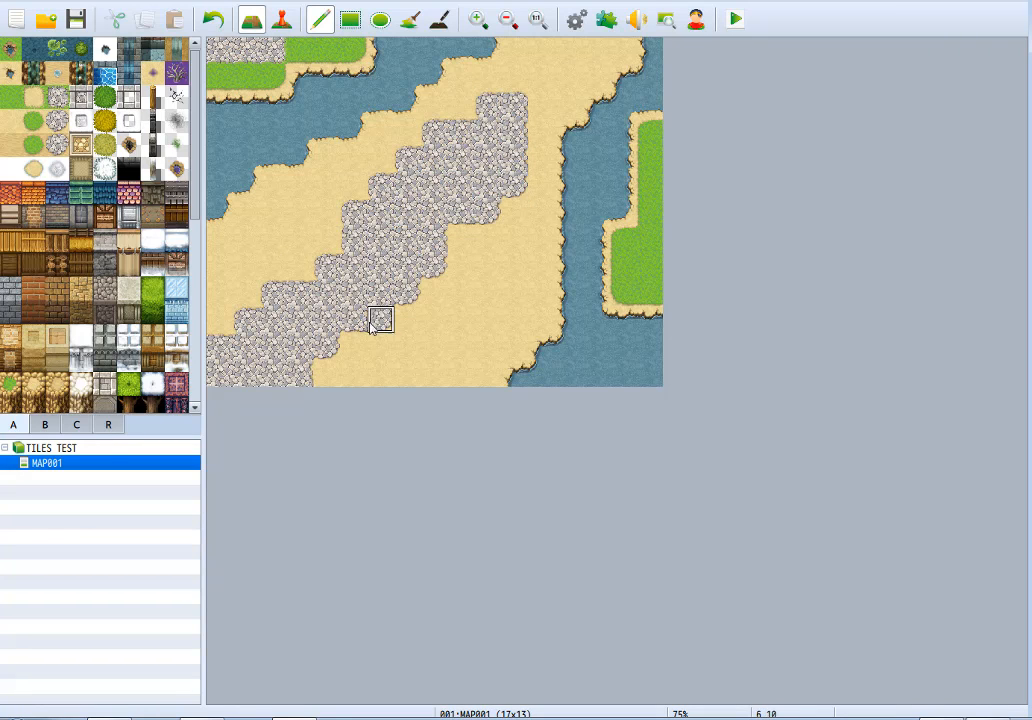
pyautogui.click(105, 124)
pyautogui.moveTo(461, 303)
pyautogui.mouseDown()
pyautogui.moveTo(514, 240)
pyautogui.moveTo(369, 385)
pyautogui.moveTo(442, 346)
pyautogui.mouseUp()
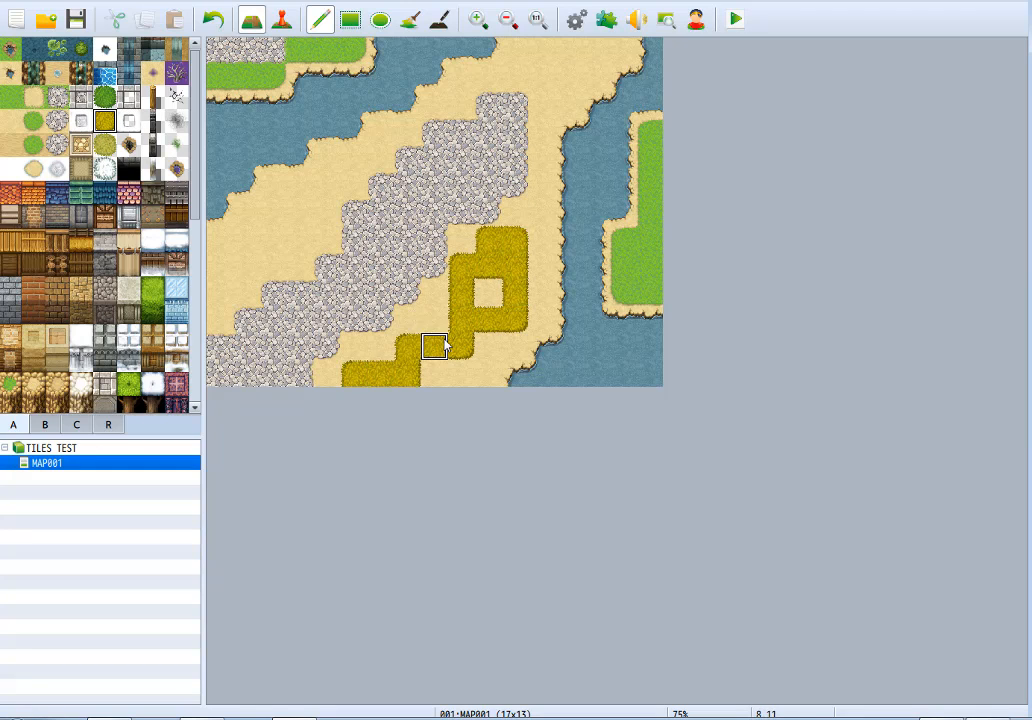
# Try scattering Bush (Dead) across the grass, rivers and stone road, and undo it.
pyautogui.click(97, 120)
pyautogui.moveTo(288, 138)
pyautogui.mouseDown()
pyautogui.moveTo(244, 76)
pyautogui.moveTo(329, 115)
pyautogui.moveTo(340, 183)
pyautogui.moveTo(249, 46)
pyautogui.moveTo(357, 104)
pyautogui.moveTo(396, 279)
pyautogui.moveTo(347, 370)
pyautogui.moveTo(295, 316)
pyautogui.moveTo(709, 237)
pyautogui.moveTo(403, 346)
pyautogui.moveTo(630, 272)
pyautogui.mouseUp()
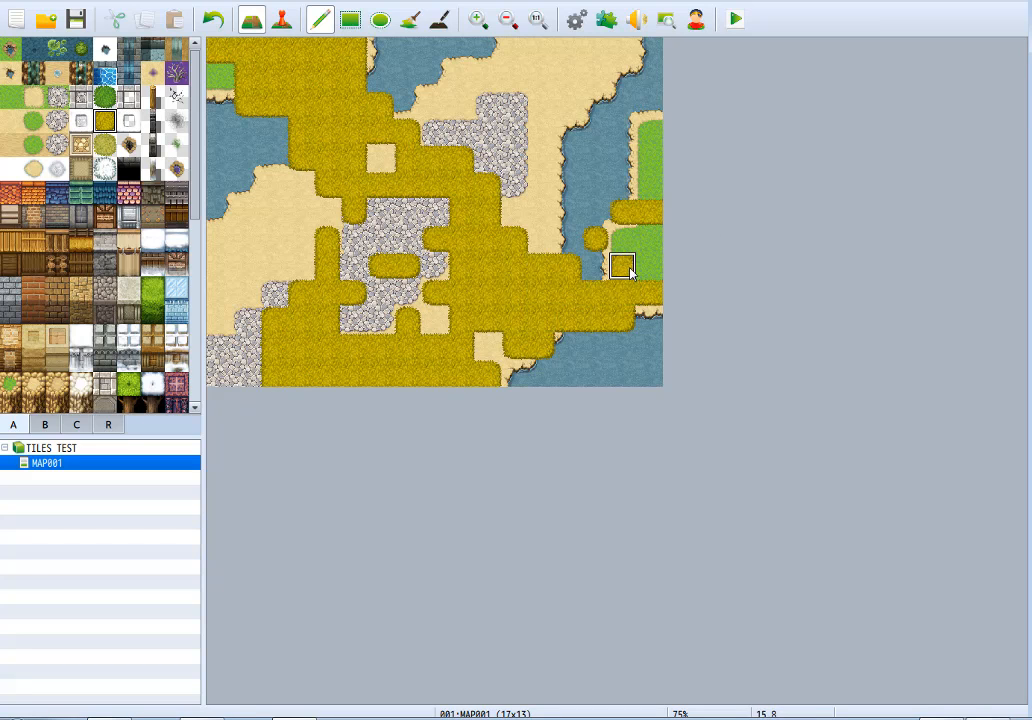
pyautogui.hotkey('ctrl', 'z')
# Fill the hole in the Bush (Dead) patch and extend its lower end along the map's southern edge.
pyautogui.moveTo(512, 288); pyautogui.dragTo(417, 379)
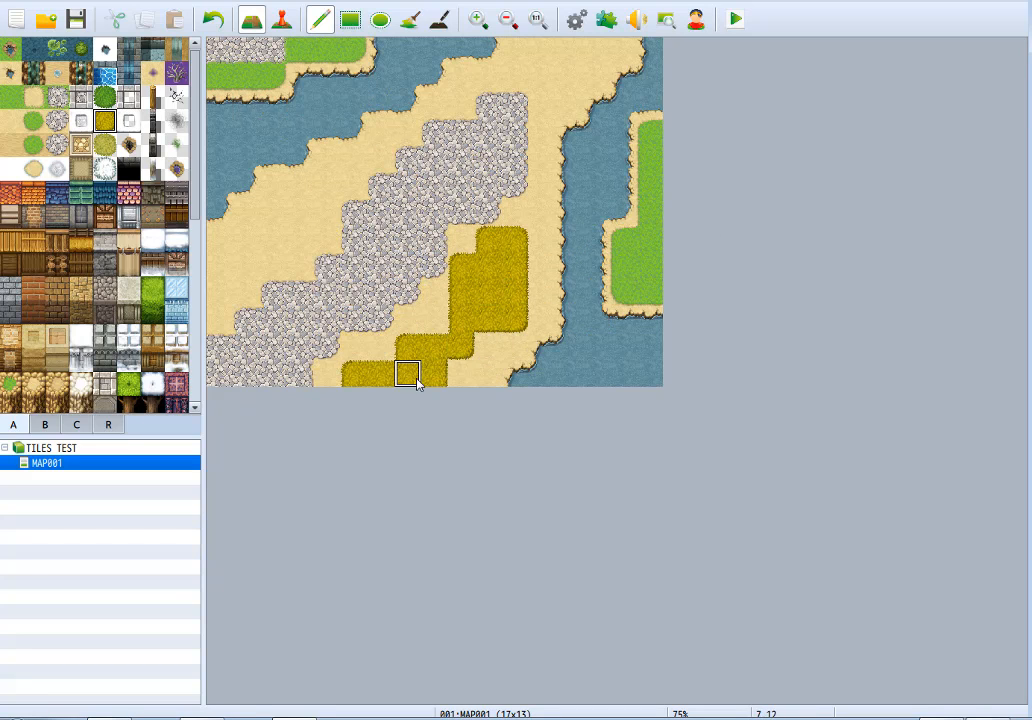
# Undo the last Bush (Dead) additions, and try road edging tiles down the diagonal stone road before undoing them.
pyautogui.hotkey('ctrl', 'z')
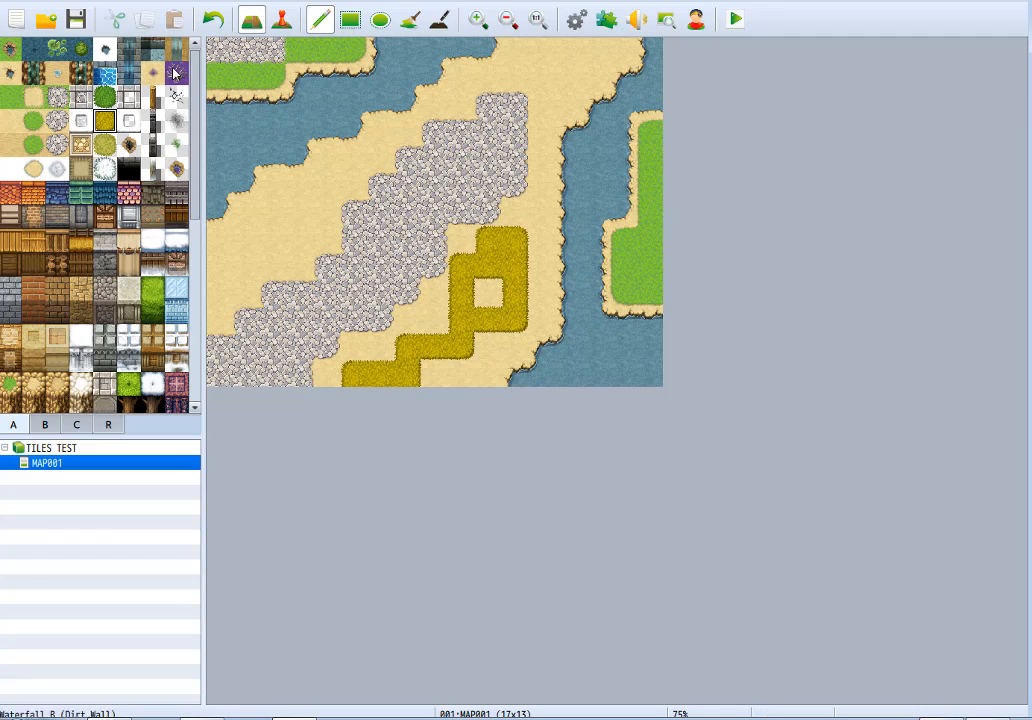
pyautogui.moveTo(489, 104)
pyautogui.mouseDown()
pyautogui.moveTo(509, 180)
pyautogui.moveTo(508, 115)
pyautogui.mouseUp()
pyautogui.hotkey('ctrl', 'z')
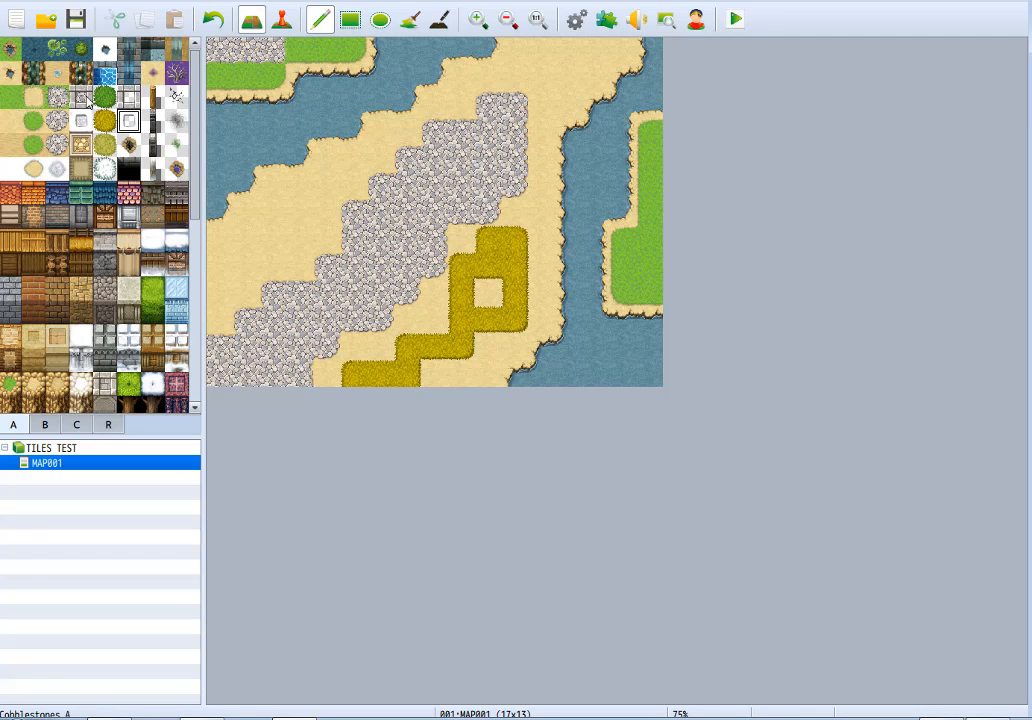
pyautogui.click(134, 118)
pyautogui.moveTo(507, 103)
pyautogui.mouseDown()
pyautogui.moveTo(295, 262)
pyautogui.moveTo(191, 381)
pyautogui.moveTo(431, 203)
pyautogui.moveTo(511, 101)
pyautogui.moveTo(250, 375)
pyautogui.moveTo(369, 336)
pyautogui.moveTo(485, 220)
pyautogui.moveTo(502, 152)
pyautogui.moveTo(500, 265)
pyautogui.moveTo(516, 235)
pyautogui.moveTo(465, 290)
pyautogui.moveTo(490, 292)
pyautogui.moveTo(383, 377)
pyautogui.mouseUp()
pyautogui.hotkey('ctrl', 'z')
# Paint a Fencepost B (Metal) enclosure around the stone road's northern end, with a straight run crossing the road toward the west.
pyautogui.moveTo(334, 185); pyautogui.dragTo(488, 182)
pyautogui.moveTo(425, 178)
pyautogui.mouseDown()
pyautogui.moveTo(434, 80)
pyautogui.moveTo(544, 104)
pyautogui.moveTo(545, 175)
pyautogui.moveTo(518, 212)
pyautogui.moveTo(440, 212)
pyautogui.mouseUp()
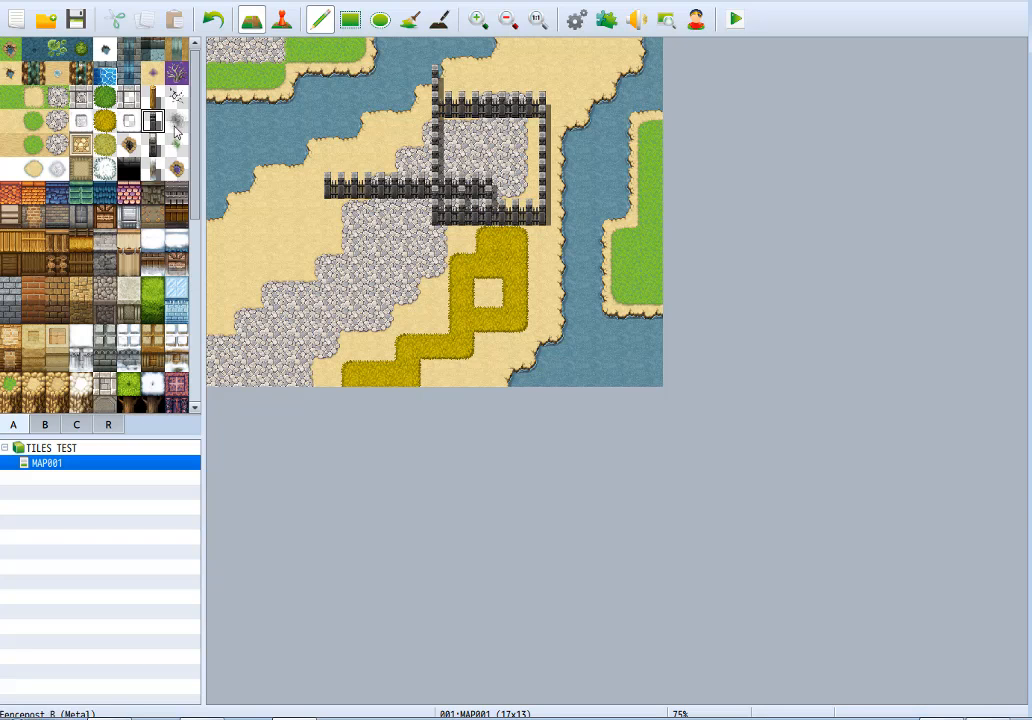
# Try the dark shadow tile on the dirt northwest of the diagonal stone road, and undo it.
pyautogui.click(176, 120)
pyautogui.moveTo(241, 361)
pyautogui.mouseDown()
pyautogui.moveTo(255, 362)
pyautogui.moveTo(322, 295)
pyautogui.moveTo(274, 393)
pyautogui.moveTo(333, 325)
pyautogui.mouseUp()
pyautogui.hotkey('ctrl', 'z')
pyautogui.moveTo(244, 241)
pyautogui.mouseDown()
pyautogui.moveTo(194, 288)
pyautogui.moveTo(246, 267)
pyautogui.moveTo(250, 223)
pyautogui.moveTo(219, 290)
pyautogui.moveTo(274, 182)
pyautogui.moveTo(219, 320)
pyautogui.moveTo(297, 231)
pyautogui.mouseUp()
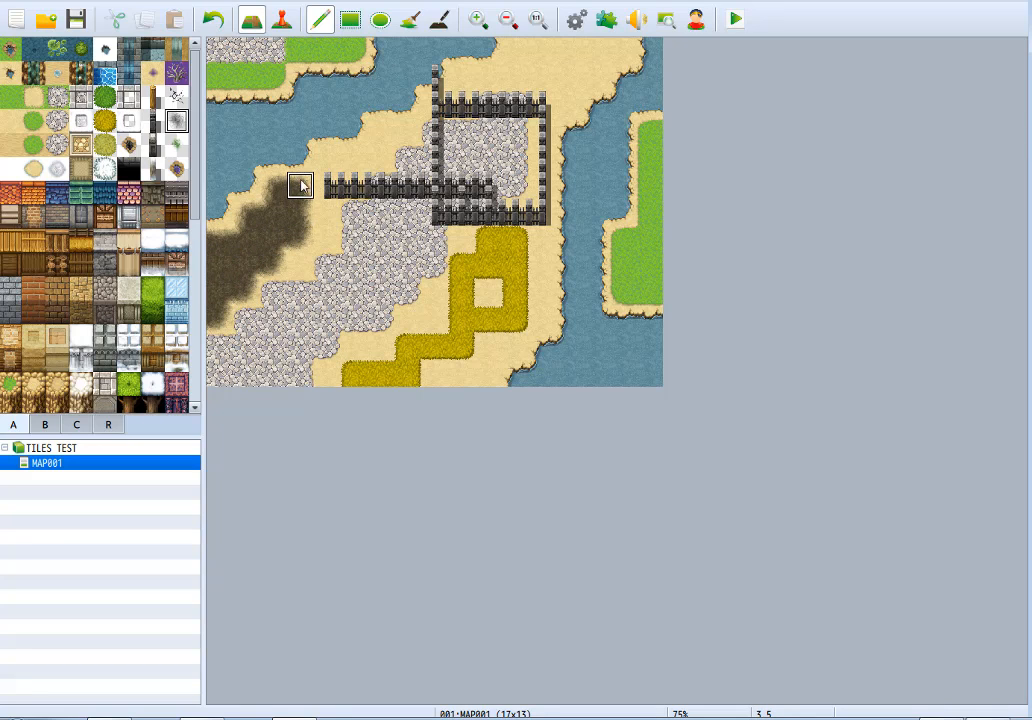
pyautogui.hotkey('ctrl', 'z')
# Paint dark shadow tiles over the southern road and dead bushes up to the fence, undoing the spread across the western dirt.
pyautogui.moveTo(284, 363)
pyautogui.mouseDown()
pyautogui.moveTo(352, 318)
pyautogui.moveTo(405, 346)
pyautogui.moveTo(329, 369)
pyautogui.moveTo(385, 318)
pyautogui.moveTo(405, 320)
pyautogui.moveTo(435, 373)
pyautogui.moveTo(278, 390)
pyautogui.moveTo(309, 373)
pyautogui.moveTo(249, 346)
pyautogui.moveTo(249, 323)
pyautogui.mouseUp()
pyautogui.moveTo(251, 212)
pyautogui.mouseDown()
pyautogui.moveTo(295, 222)
pyautogui.moveTo(288, 154)
pyautogui.moveTo(380, 233)
pyautogui.moveTo(361, 128)
pyautogui.moveTo(258, 142)
pyautogui.moveTo(347, 145)
pyautogui.moveTo(245, 207)
pyautogui.moveTo(272, 212)
pyautogui.mouseUp()
pyautogui.moveTo(272, 332)
pyautogui.mouseDown()
pyautogui.moveTo(235, 340)
pyautogui.moveTo(300, 300)
pyautogui.moveTo(248, 262)
pyautogui.moveTo(203, 248)
pyautogui.mouseUp()
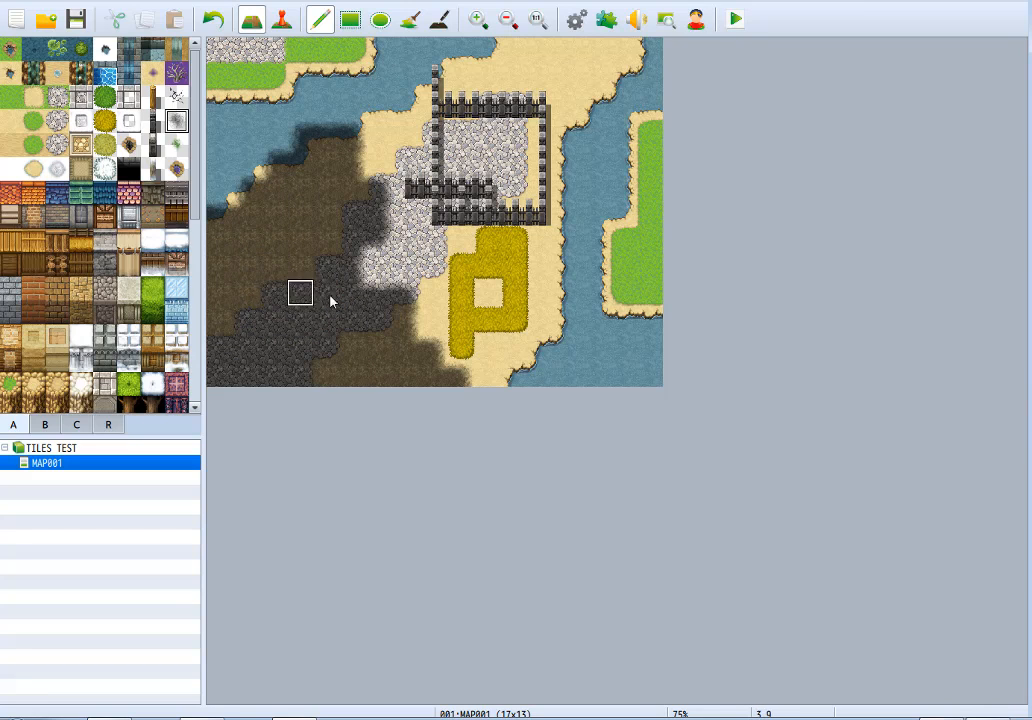
pyautogui.hotkey('ctrl', 'z')
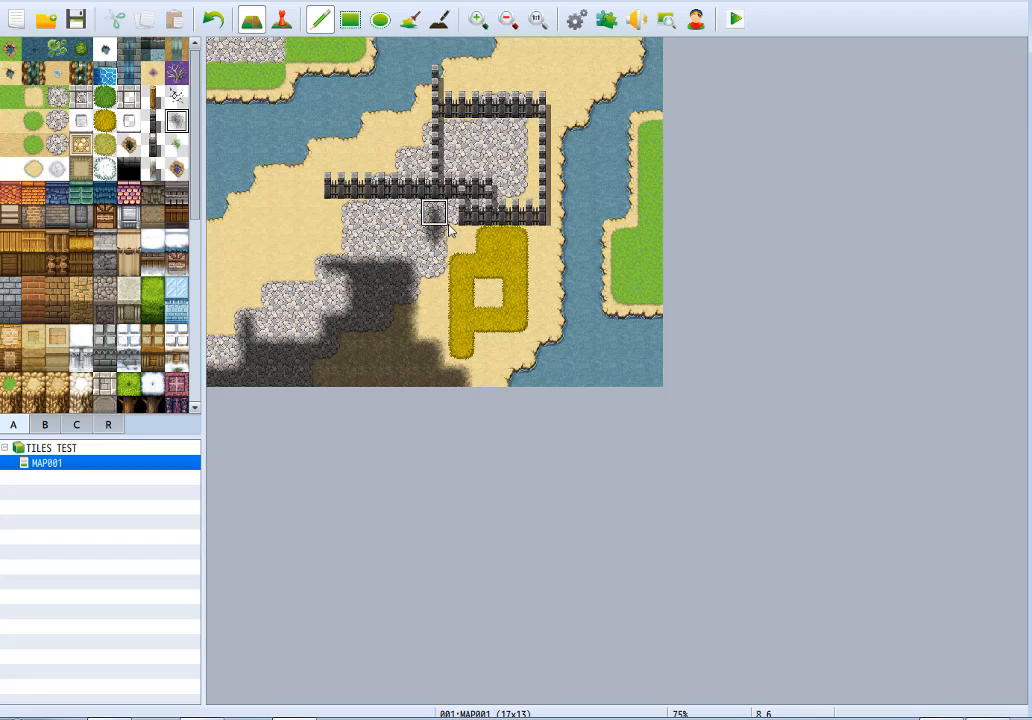
pyautogui.moveTo(415, 318)
pyautogui.mouseDown()
pyautogui.moveTo(458, 265)
pyautogui.moveTo(484, 293)
pyautogui.moveTo(433, 320)
pyautogui.mouseUp()
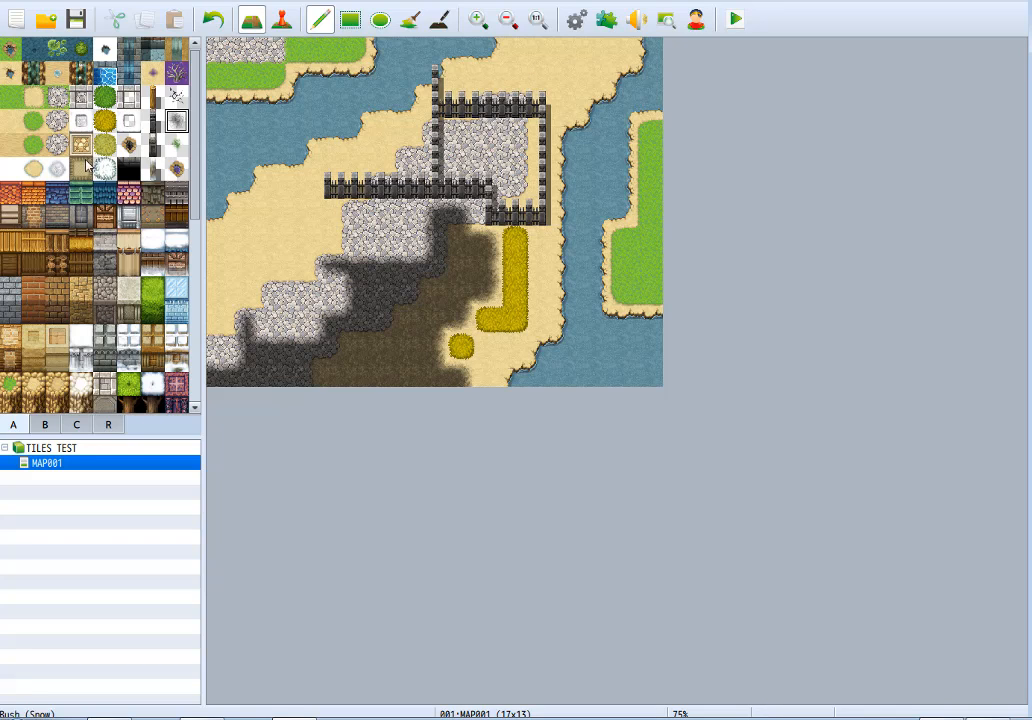
# Cover the entire map with the plain sand ground tile.
pyautogui.click(10, 147)
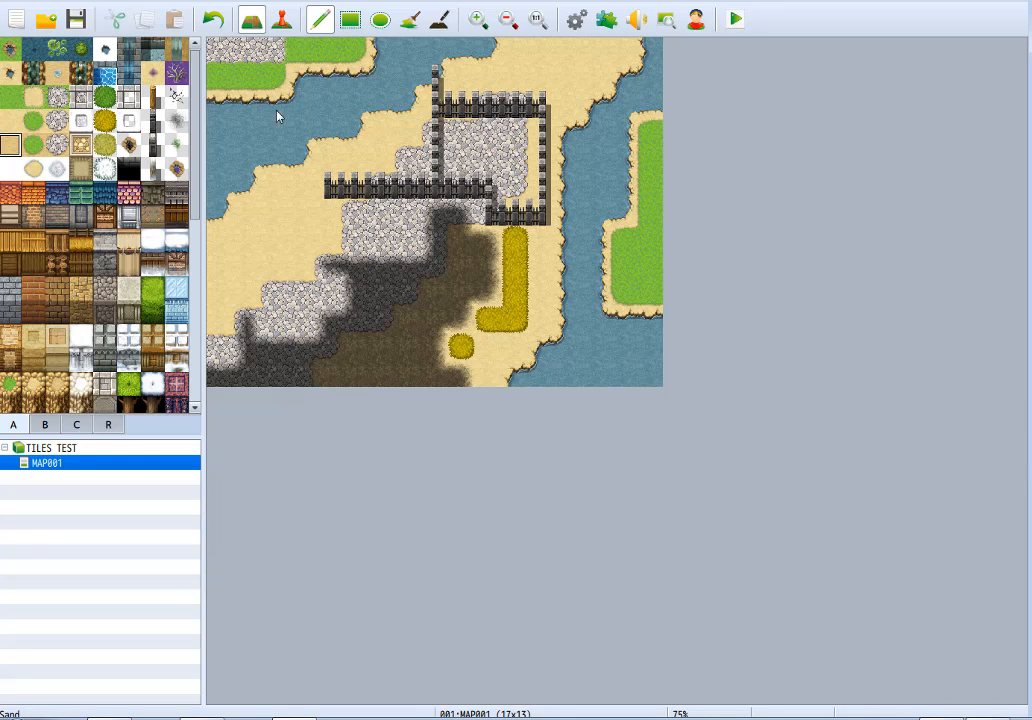
pyautogui.click(418, 21)
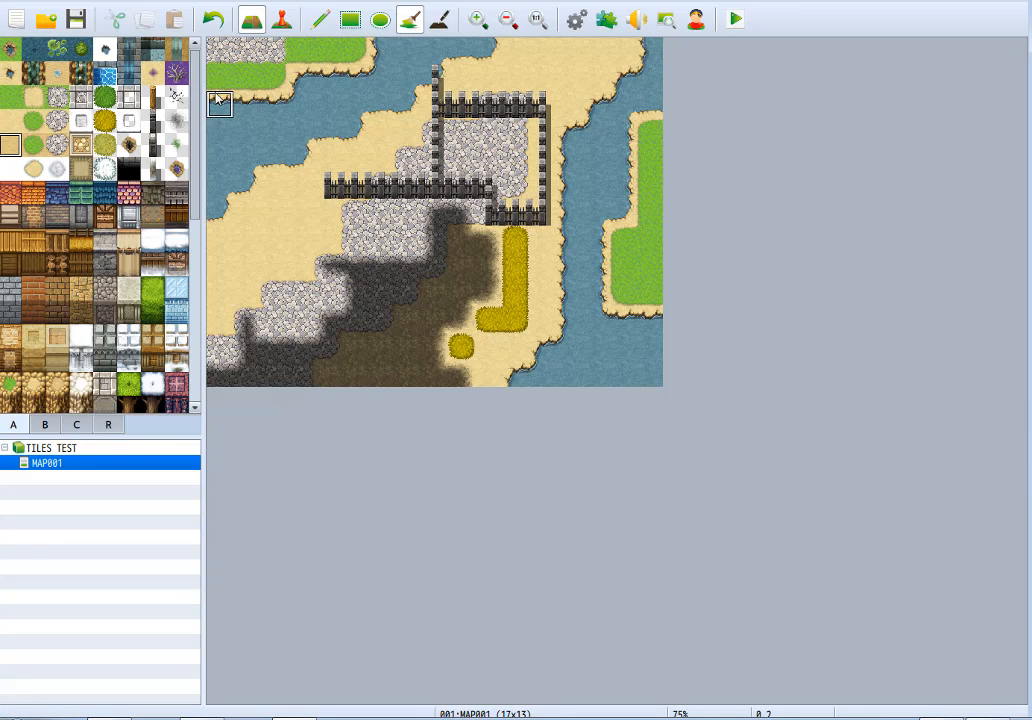
pyautogui.click(350, 20)
pyautogui.moveTo(220, 51); pyautogui.dragTo(686, 460)
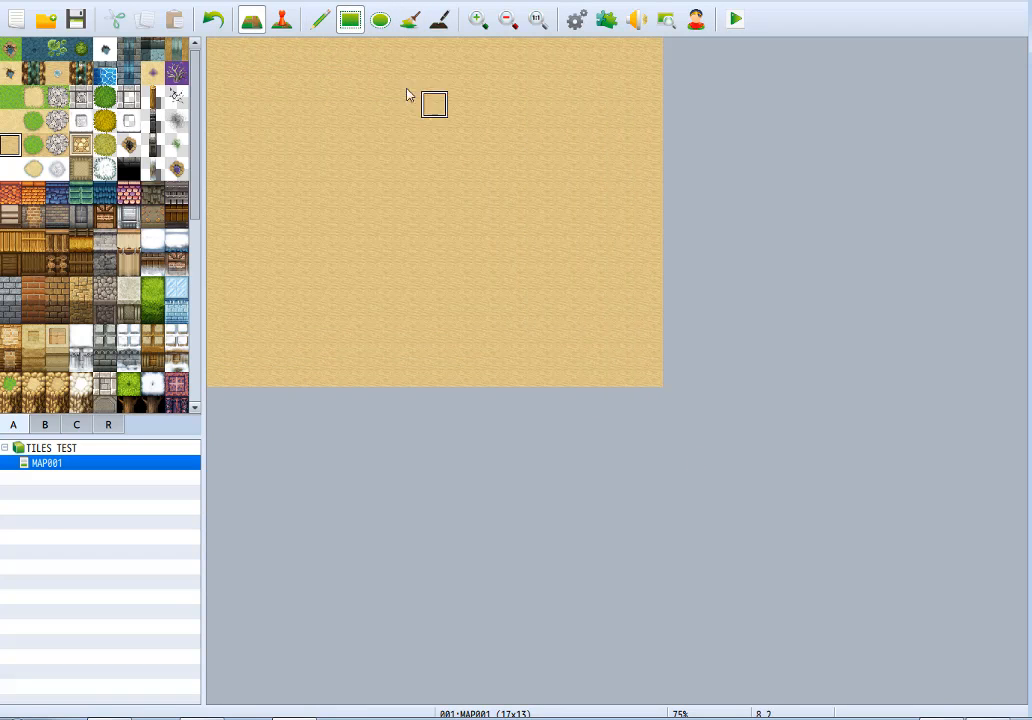
# Draw a stepped Water D (Sand) shoreline across the full width of the map, with one water tile at the southern edge.
pyautogui.click(320, 20)
pyautogui.click(57, 73)
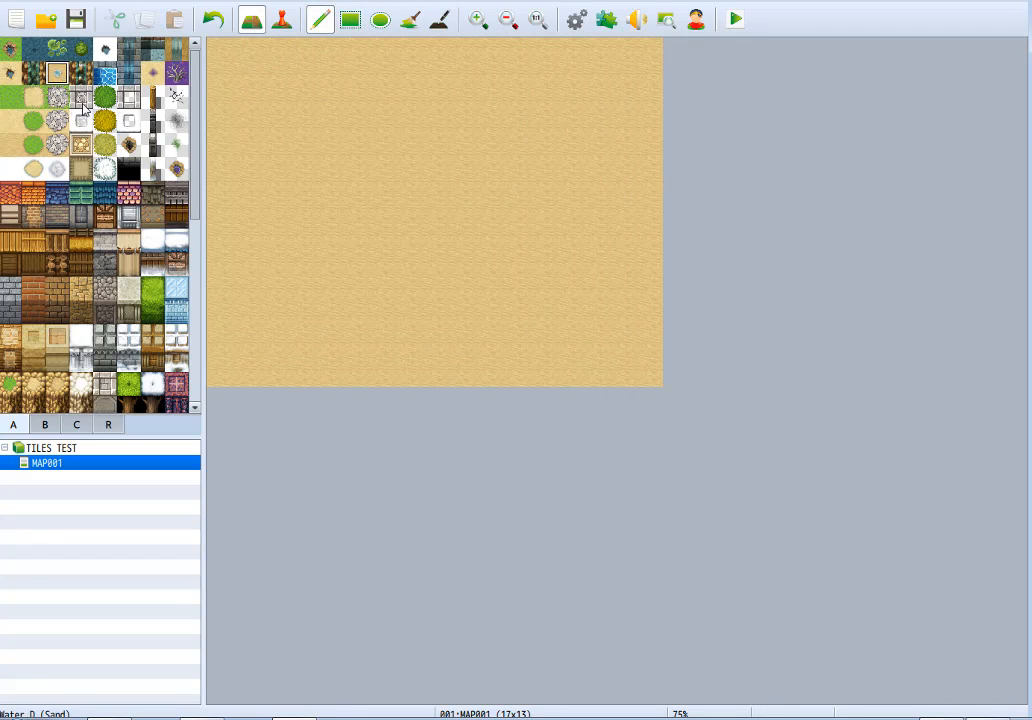
pyautogui.moveTo(219, 291)
pyautogui.mouseDown()
pyautogui.moveTo(350, 244)
pyautogui.moveTo(652, 276)
pyautogui.mouseUp()
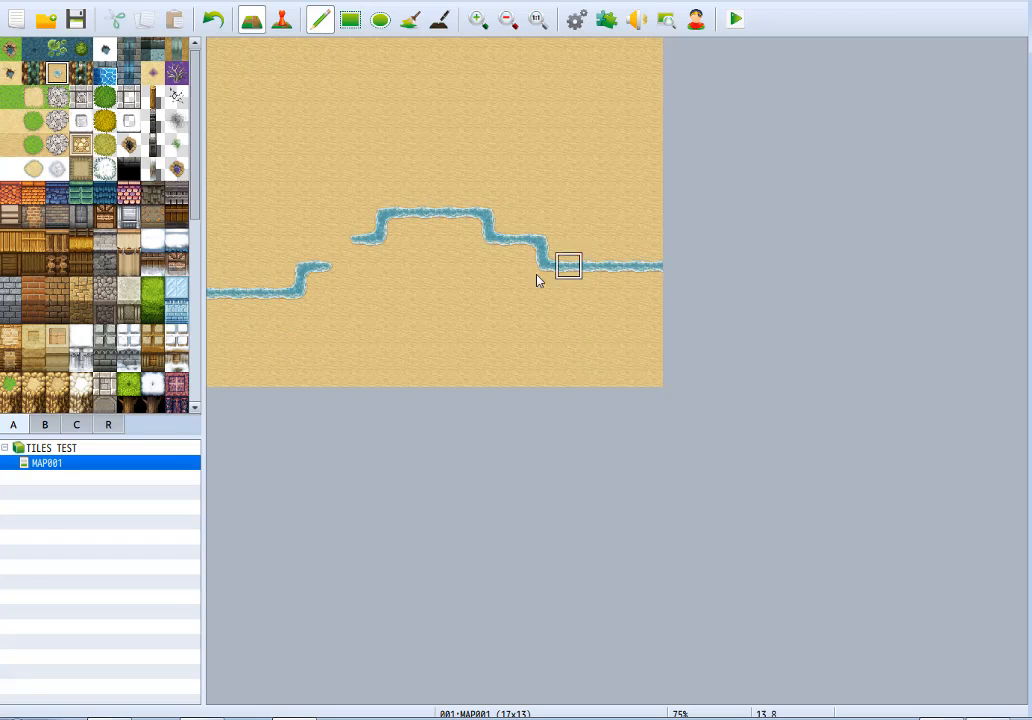
pyautogui.moveTo(537, 280); pyautogui.dragTo(301, 291)
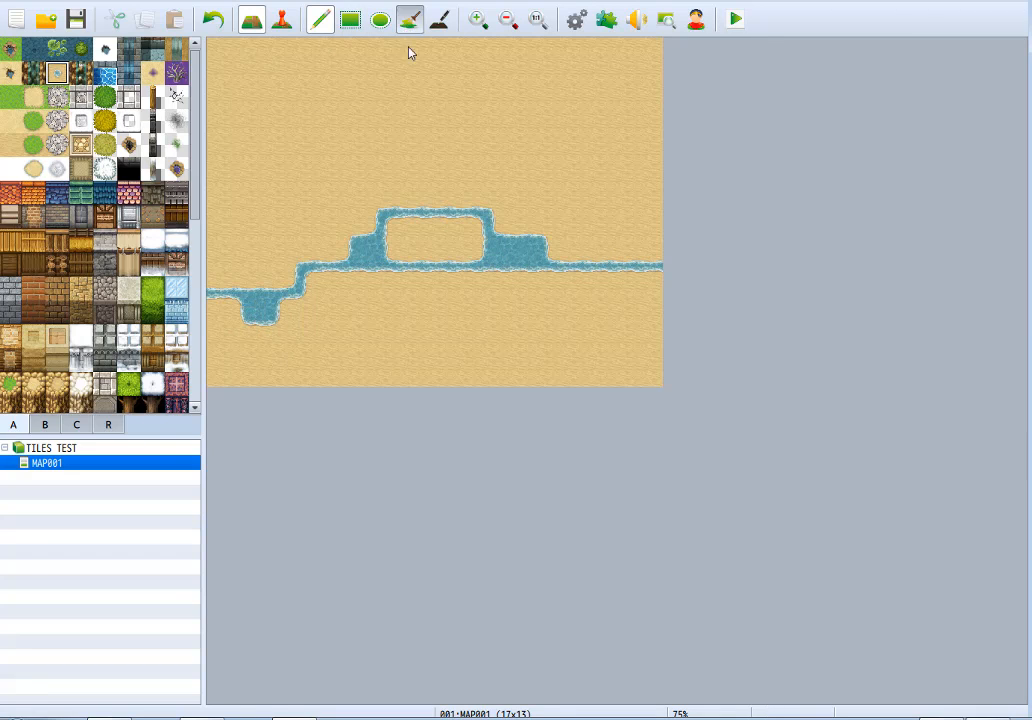
pyautogui.click(461, 378)
# Flood-fill the enclosed sand pocket and all the sand south of the shoreline with Water D (Sand).
pyautogui.click(409, 19)
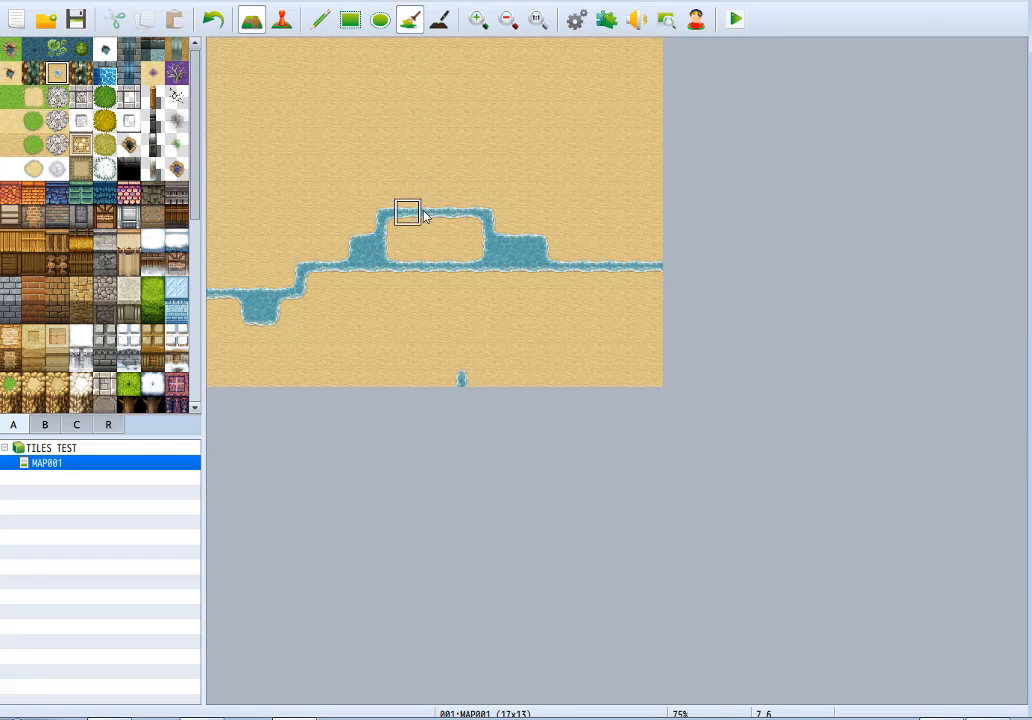
pyautogui.click(433, 237)
pyautogui.click(421, 334)
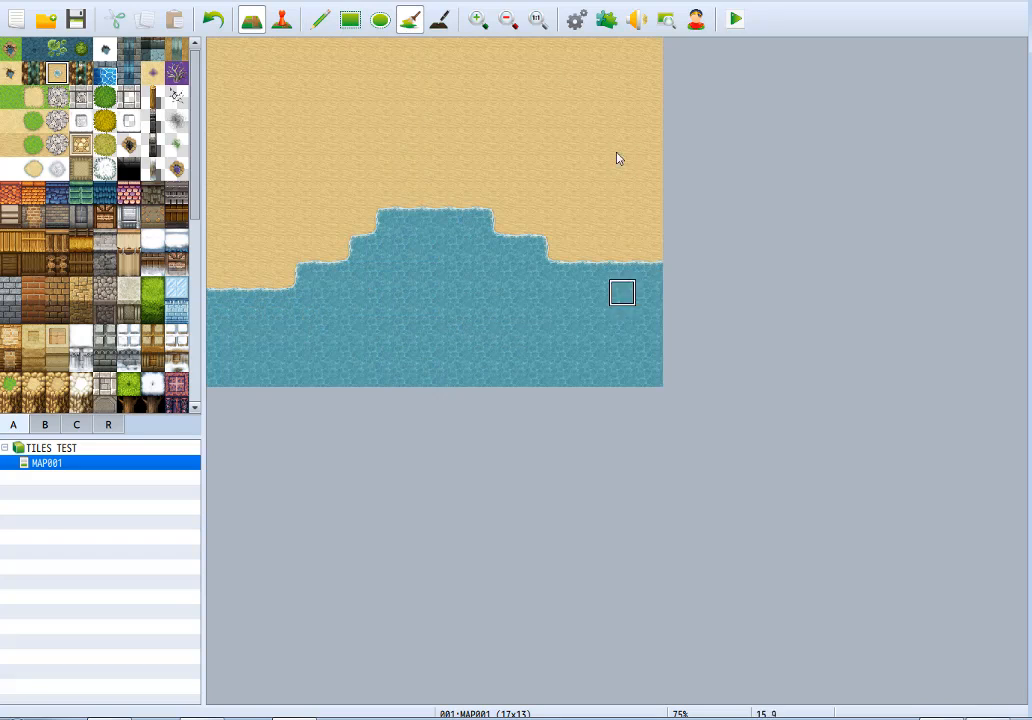
# Paint a band of grass with an irregular lower edge along the map's northern edge, above the beach.
pyautogui.click(319, 20)
pyautogui.click(38, 142)
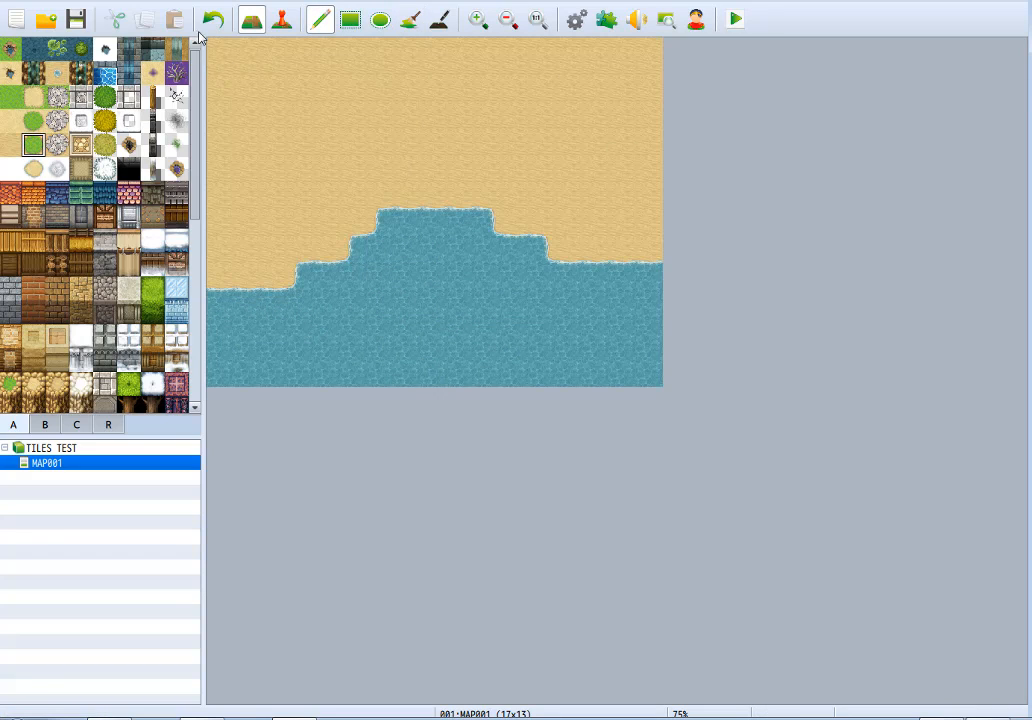
pyautogui.moveTo(220, 50); pyautogui.dragTo(246, 51)
pyautogui.moveTo(307, 74)
pyautogui.mouseDown()
pyautogui.moveTo(625, 48)
pyautogui.moveTo(293, 50)
pyautogui.moveTo(495, 108)
pyautogui.moveTo(617, 127)
pyautogui.moveTo(481, 73)
pyautogui.mouseUp()
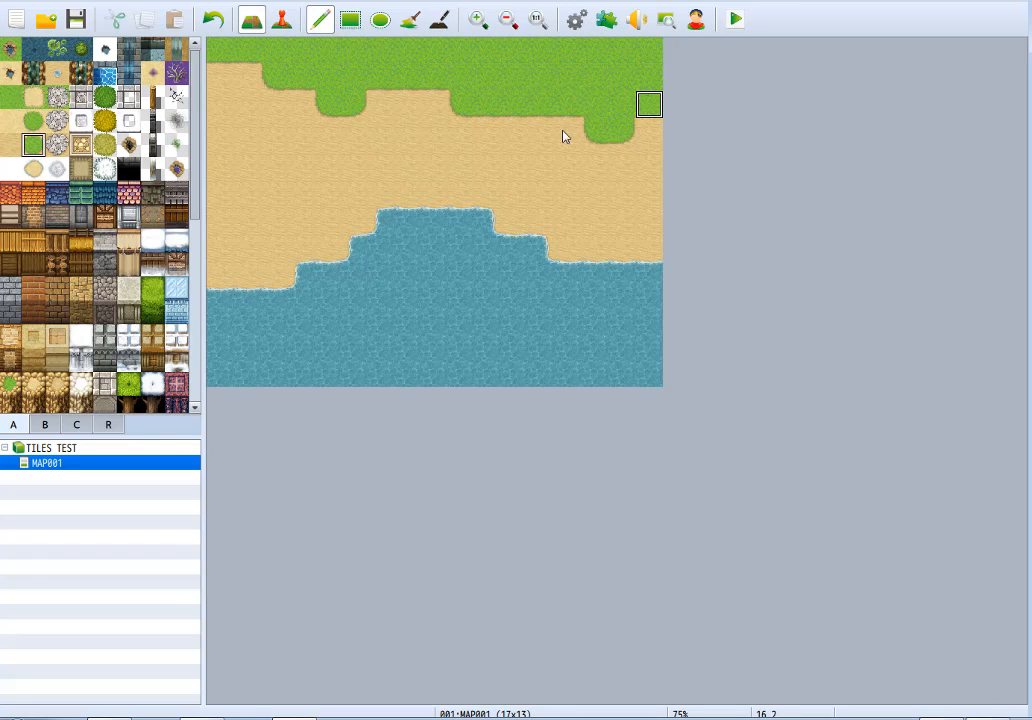
pyautogui.click(218, 73)
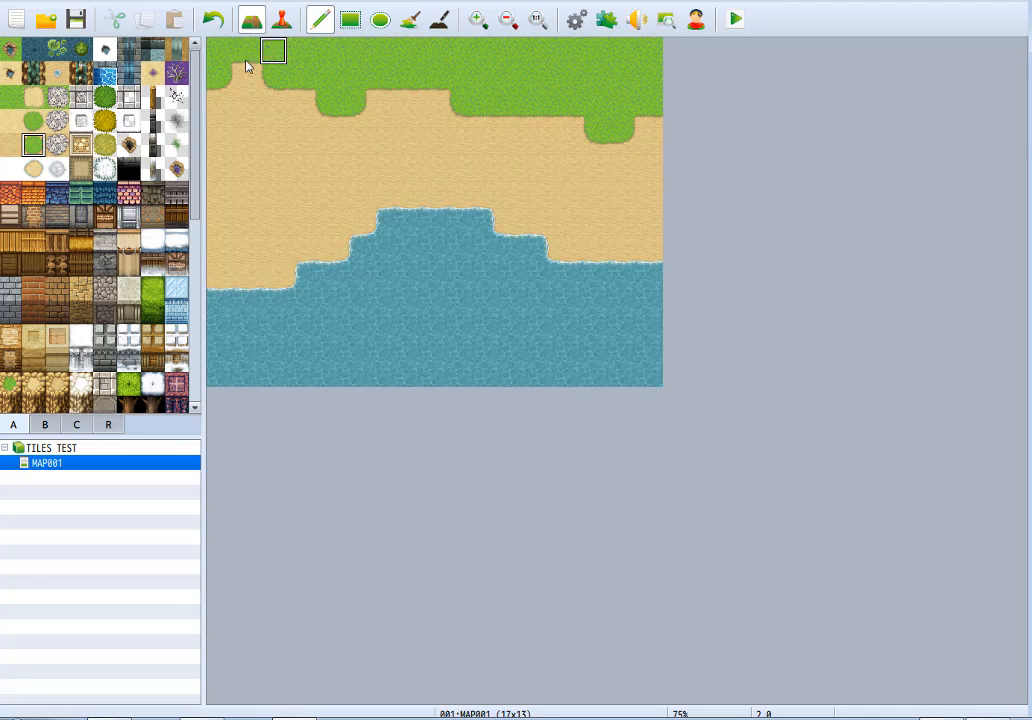
pyautogui.hotkey('ctrl', 'z')
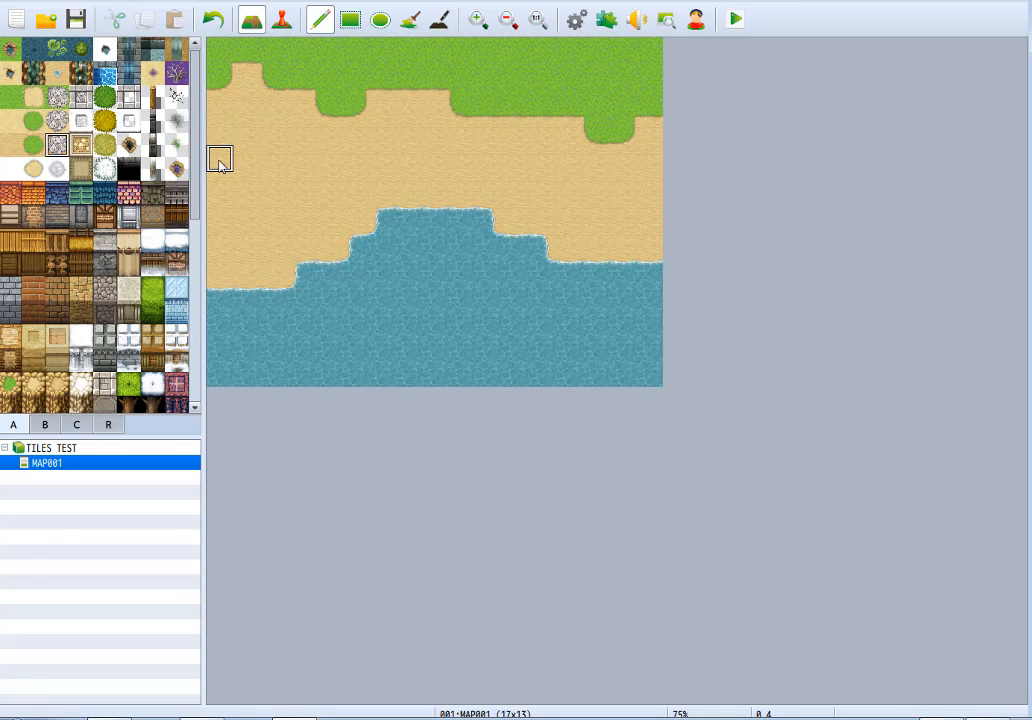
# Try a grey cobblestone road across the beach between the grass and the water, and undo it.
pyautogui.moveTo(221, 158); pyautogui.dragTo(675, 161)
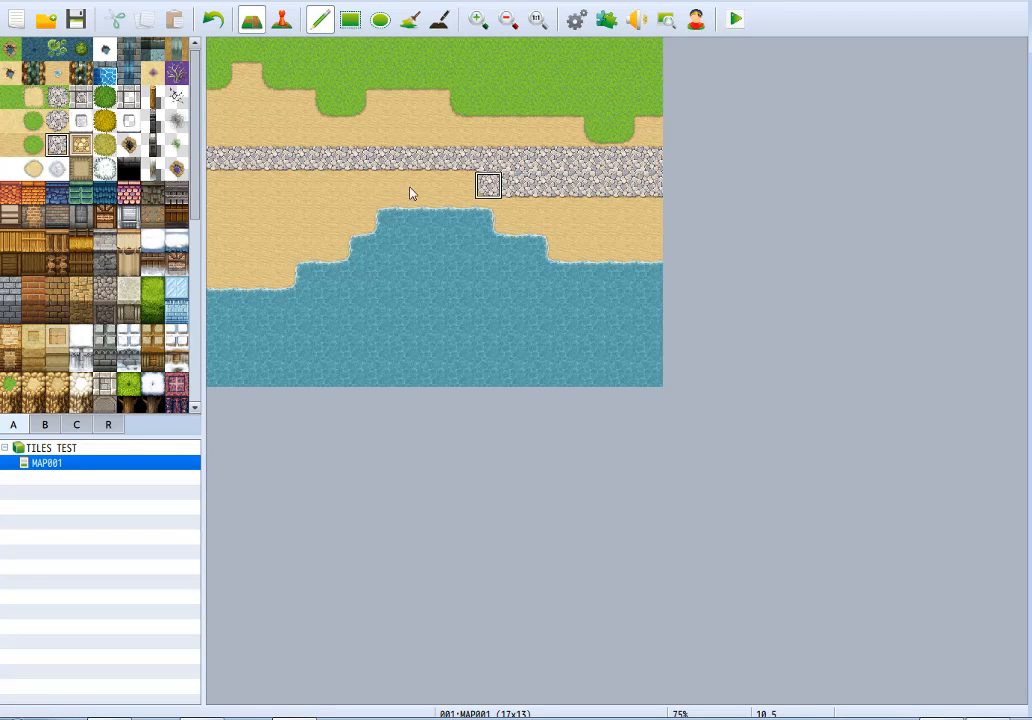
pyautogui.hotkey('ctrl', 'z')
pyautogui.moveTo(229, 163); pyautogui.dragTo(461, 157)
pyautogui.hotkey('ctrl', 'z')
# Try Cobblestones B as a path from the grass to the beach and as a road along the sand, undoing each.
pyautogui.click(81, 145)
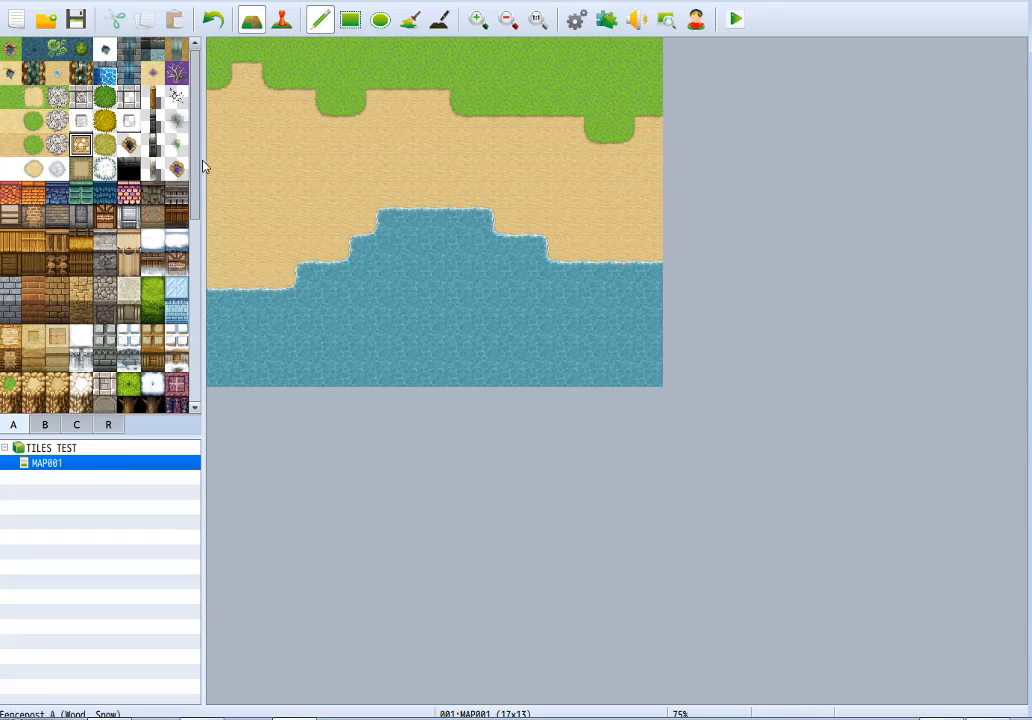
pyautogui.moveTo(272, 132); pyautogui.dragTo(380, 165)
pyautogui.moveTo(461, 150)
pyautogui.mouseDown()
pyautogui.moveTo(327, 132)
pyautogui.moveTo(297, 144)
pyautogui.moveTo(330, 50)
pyautogui.moveTo(350, 82)
pyautogui.moveTo(353, 157)
pyautogui.moveTo(380, 50)
pyautogui.moveTo(408, 78)
pyautogui.mouseUp()
pyautogui.hotkey('ctrl', 'z')
pyautogui.moveTo(390, 158); pyautogui.dragTo(405, 118)
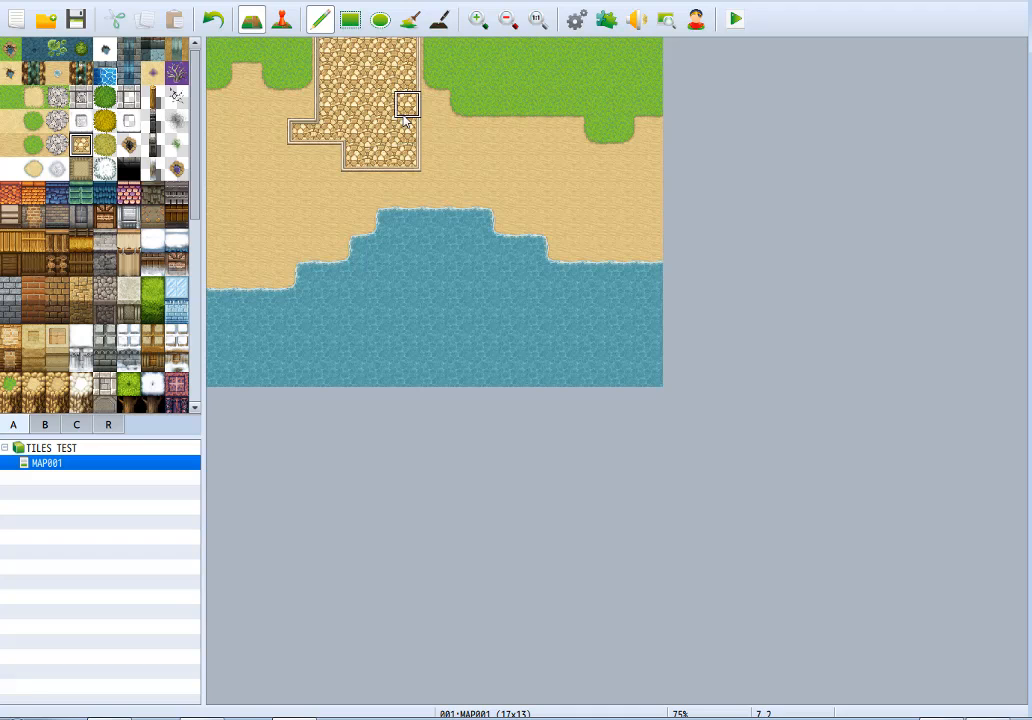
pyautogui.hotkey('ctrl', 'z')
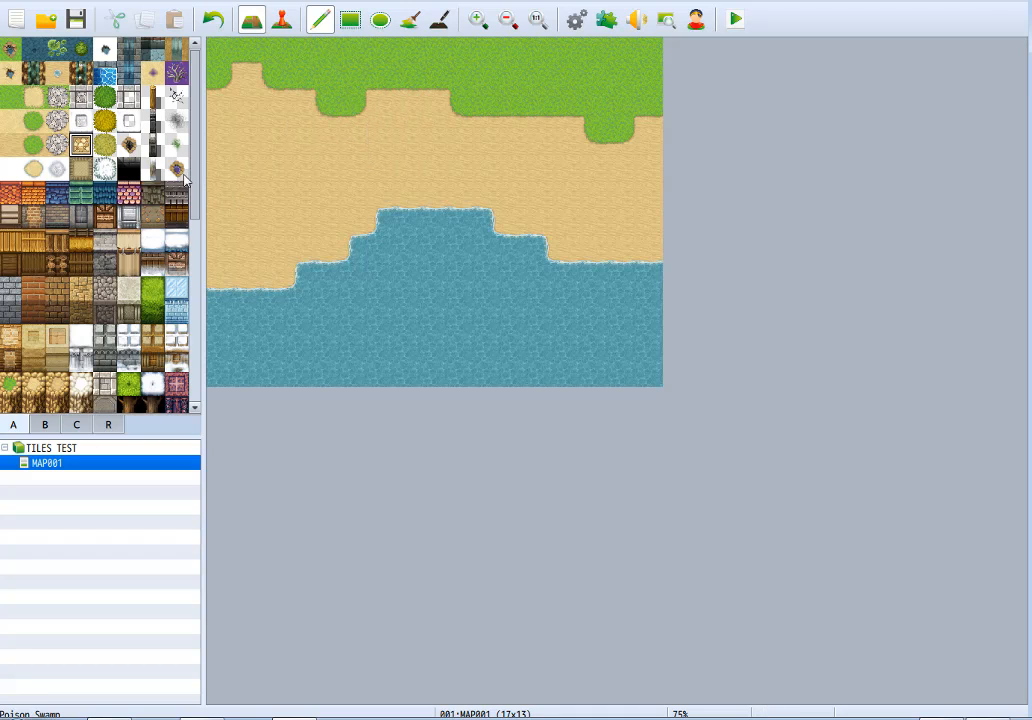
pyautogui.moveTo(219, 143)
pyautogui.mouseDown()
pyautogui.moveTo(329, 161)
pyautogui.moveTo(401, 157)
pyautogui.moveTo(268, 141)
pyautogui.moveTo(436, 132)
pyautogui.moveTo(462, 157)
pyautogui.moveTo(459, 140)
pyautogui.mouseUp()
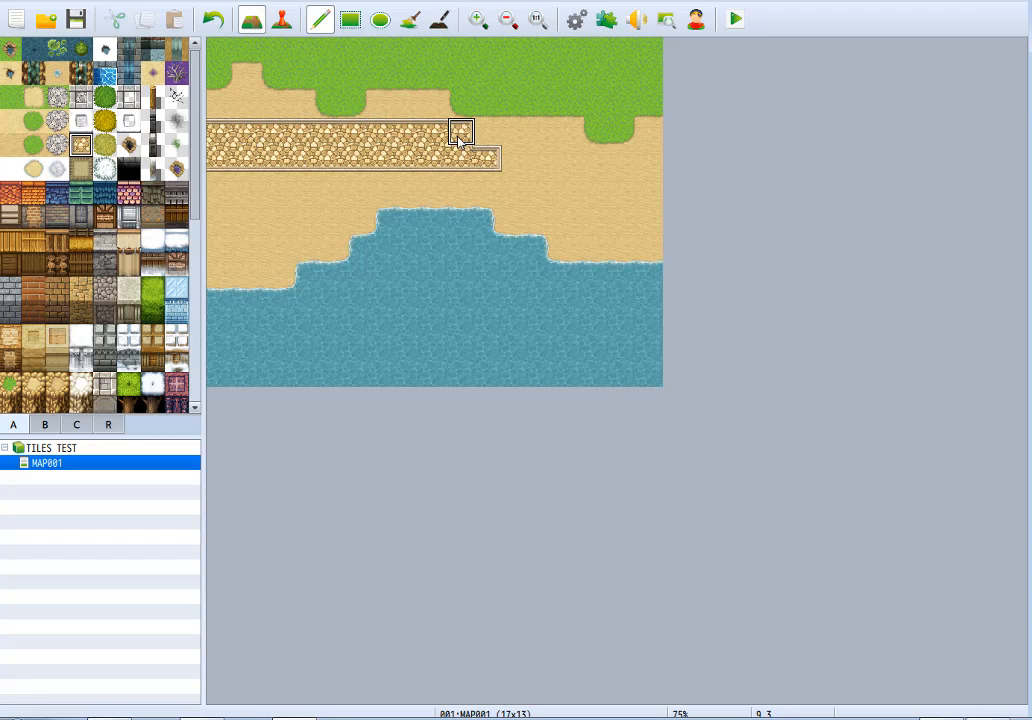
pyautogui.hotkey('ctrl', 'z')
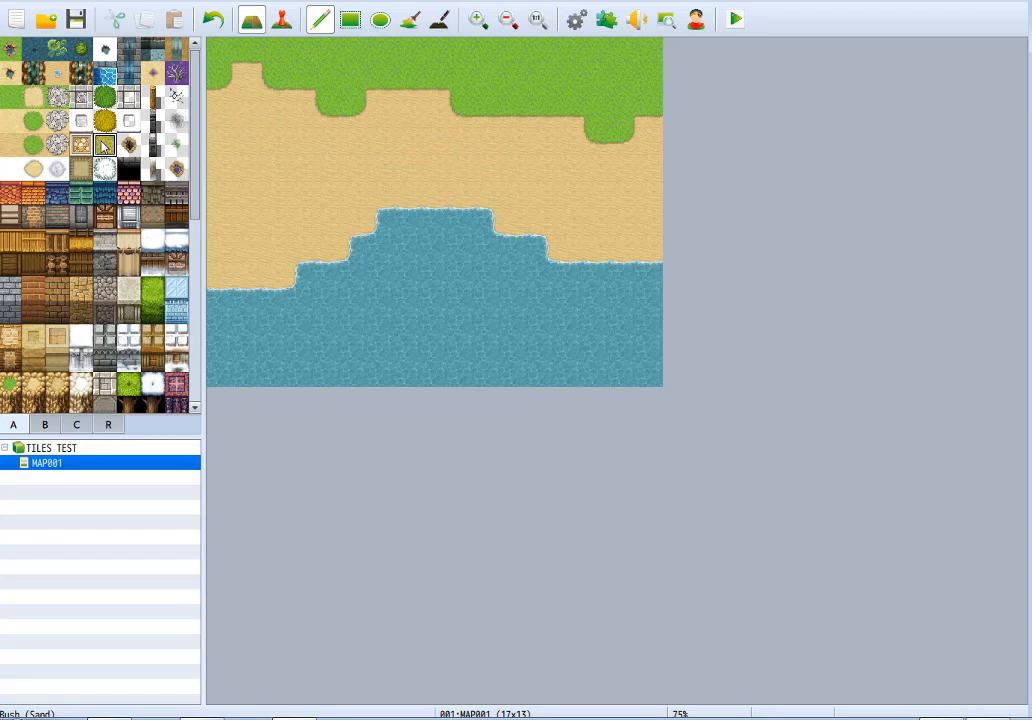
# Try Bush (Sand) patches on the western beach, the northern grass and the eastern sand, undoing each.
pyautogui.moveTo(272, 131)
pyautogui.mouseDown()
pyautogui.moveTo(235, 144)
pyautogui.moveTo(311, 145)
pyautogui.moveTo(219, 214)
pyautogui.moveTo(228, 237)
pyautogui.moveTo(326, 165)
pyautogui.mouseUp()
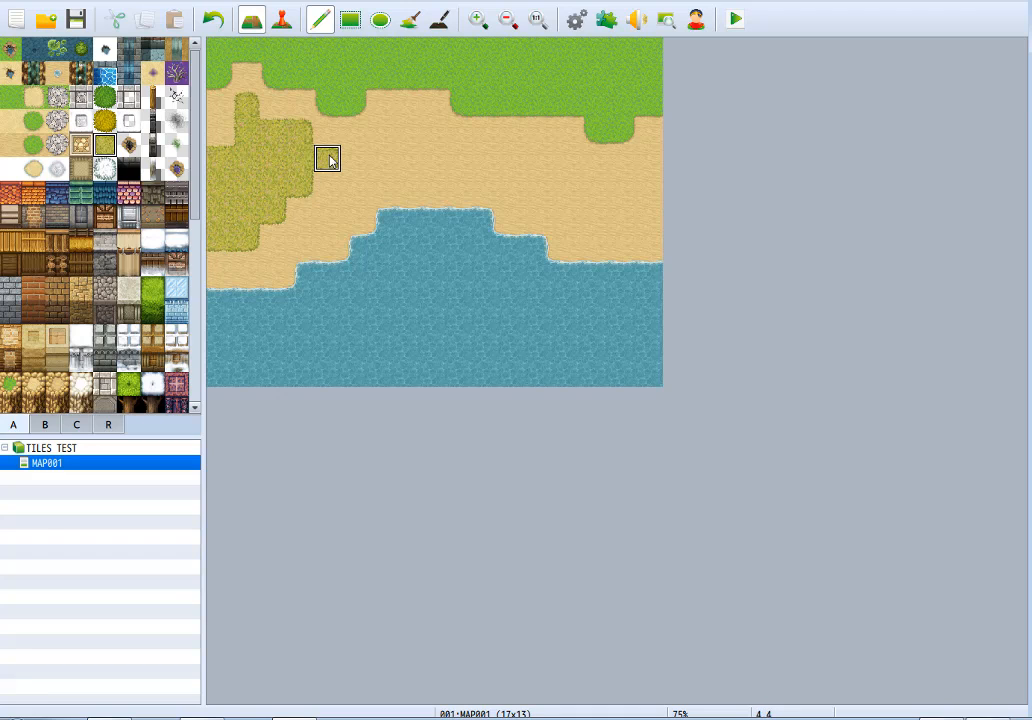
pyautogui.hotkey('ctrl', 'z')
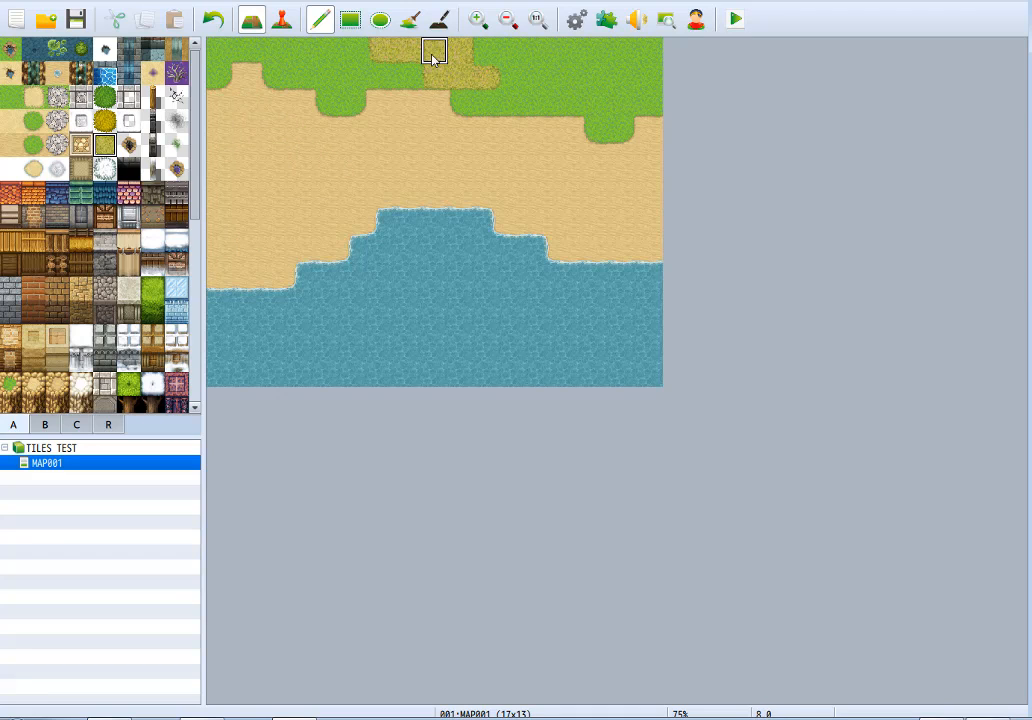
pyautogui.hotkey('ctrl', 'z')
pyautogui.moveTo(544, 157)
pyautogui.mouseDown()
pyautogui.moveTo(650, 210)
pyautogui.moveTo(622, 159)
pyautogui.moveTo(556, 148)
pyautogui.moveTo(659, 157)
pyautogui.moveTo(652, 184)
pyautogui.mouseUp()
pyautogui.hotkey('ctrl', 'z')
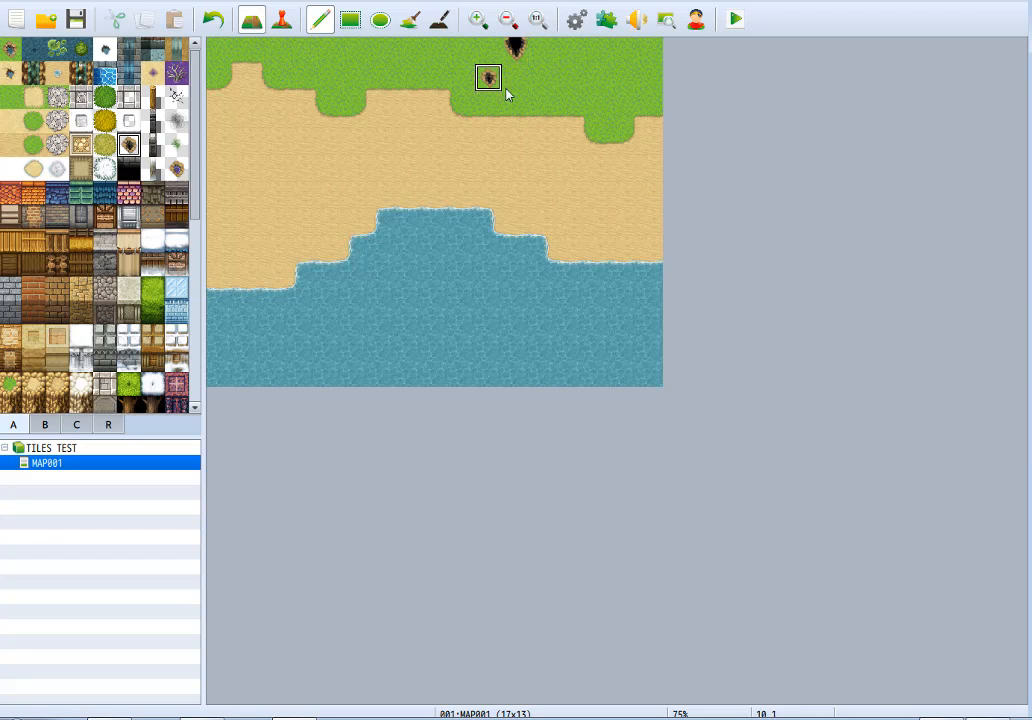
# Try the hole autotile on the northern grass and on the sand above the water, and undo it.
pyautogui.moveTo(507, 94)
pyautogui.mouseDown()
pyautogui.moveTo(563, 62)
pyautogui.moveTo(481, 64)
pyautogui.moveTo(428, 44)
pyautogui.moveTo(352, 44)
pyautogui.moveTo(458, 55)
pyautogui.moveTo(594, 46)
pyautogui.moveTo(620, 90)
pyautogui.moveTo(650, 98)
pyautogui.moveTo(677, 66)
pyautogui.mouseUp()
pyautogui.hotkey('ctrl', 'z')
pyautogui.moveTo(461, 135)
pyautogui.mouseDown()
pyautogui.moveTo(417, 138)
pyautogui.moveTo(512, 178)
pyautogui.mouseUp()
pyautogui.moveTo(507, 110); pyautogui.dragTo(492, 144)
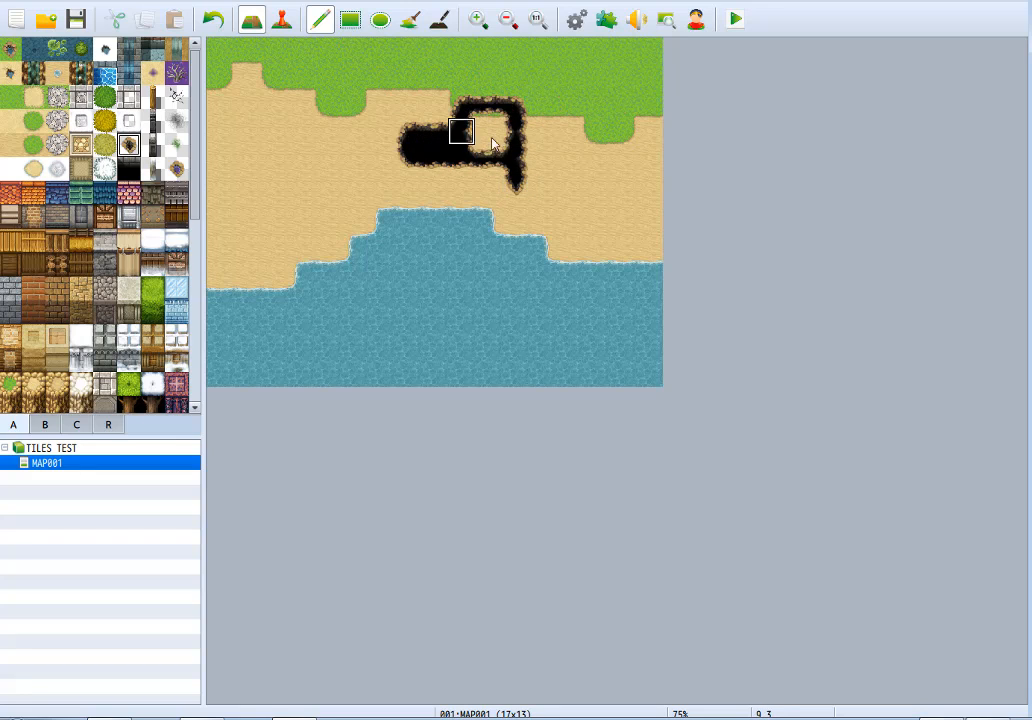
pyautogui.hotkey('ctrl', 'z')
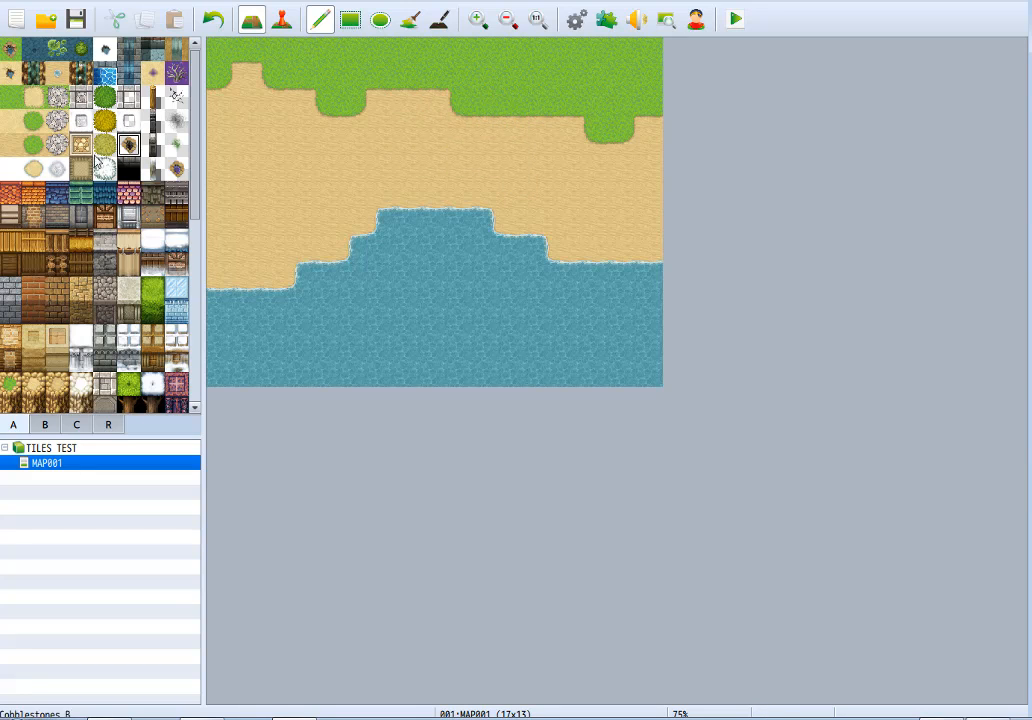
# Paint a 6 by 3 tile Cobblestones B rectangle on the sand below the grass, with a 3 by 2 tile hole inside it.
pyautogui.click(82, 150)
pyautogui.moveTo(268, 108)
pyautogui.mouseDown()
pyautogui.moveTo(419, 159)
pyautogui.moveTo(306, 120)
pyautogui.moveTo(403, 127)
pyautogui.moveTo(398, 117)
pyautogui.mouseUp()
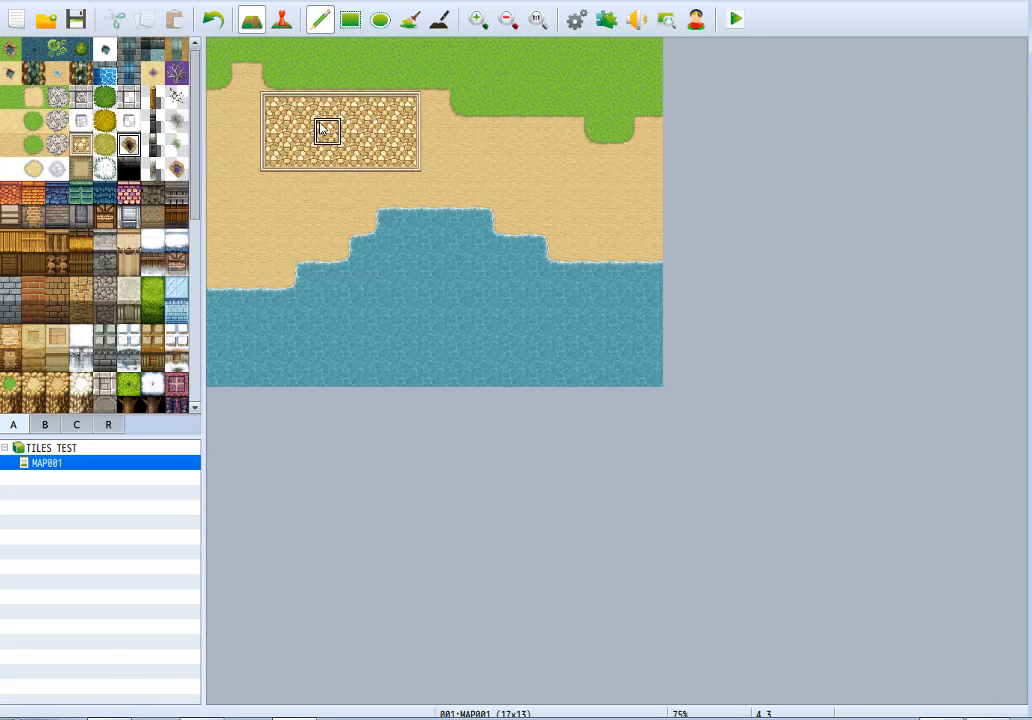
pyautogui.moveTo(321, 127)
pyautogui.mouseDown()
pyautogui.moveTo(392, 128)
pyautogui.moveTo(375, 105)
pyautogui.moveTo(324, 129)
pyautogui.mouseUp()
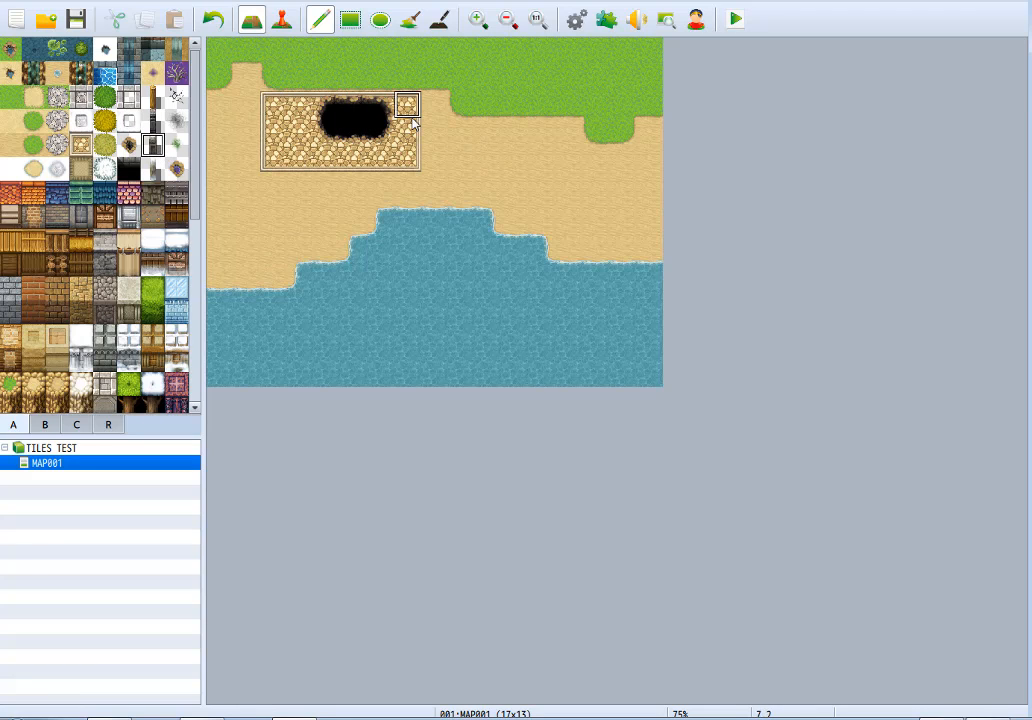
# Paint a stone fence from the cobblestones to the eastern edge, with a branch to the northern edge and another down along the shore.
pyautogui.moveTo(410, 106); pyautogui.dragTo(671, 114)
pyautogui.moveTo(566, 101); pyautogui.dragTo(572, 18)
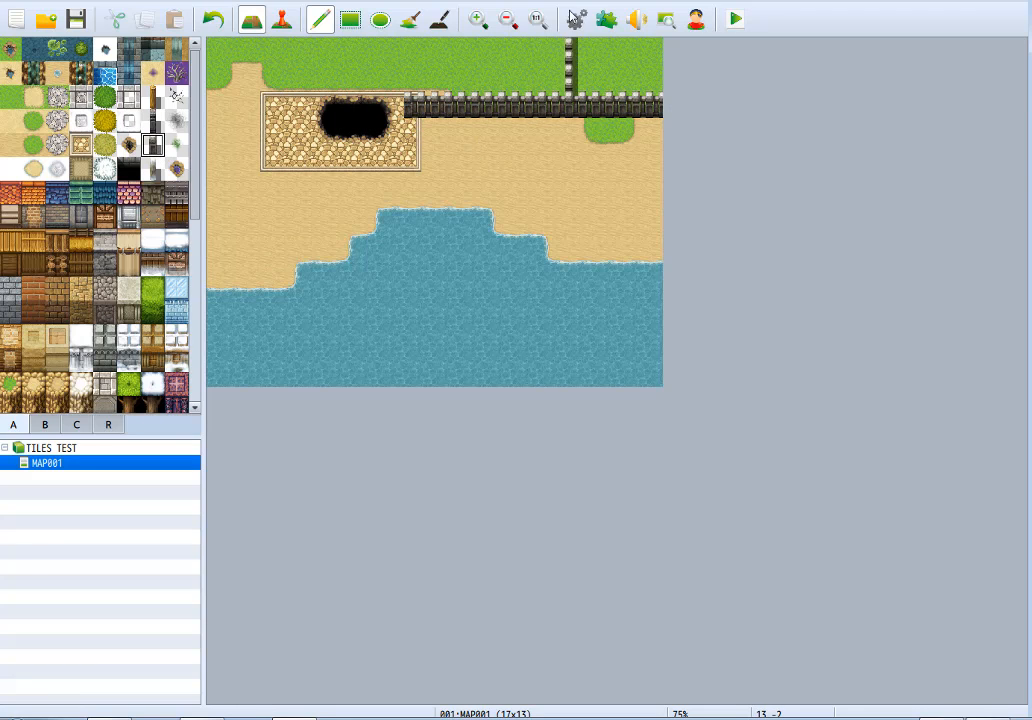
pyautogui.moveTo(575, 118)
pyautogui.mouseDown()
pyautogui.moveTo(574, 228)
pyautogui.moveTo(730, 240)
pyautogui.mouseUp()
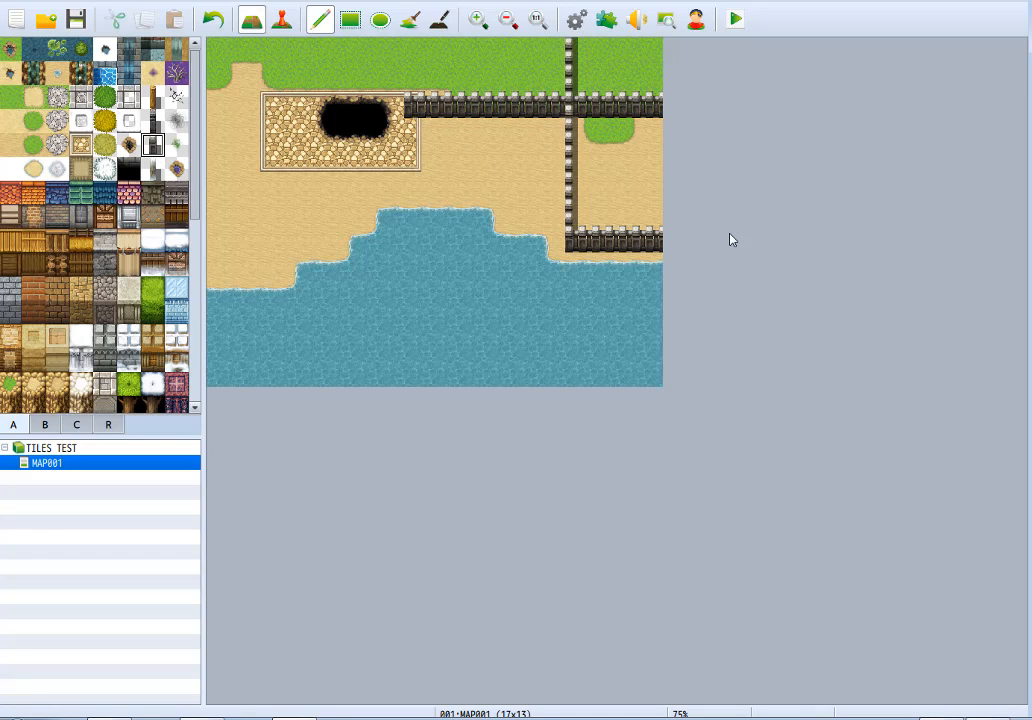
# Try the Moss autotile across the western half of the beach map, and cover the whole map with plain grass.
pyautogui.click(178, 147)
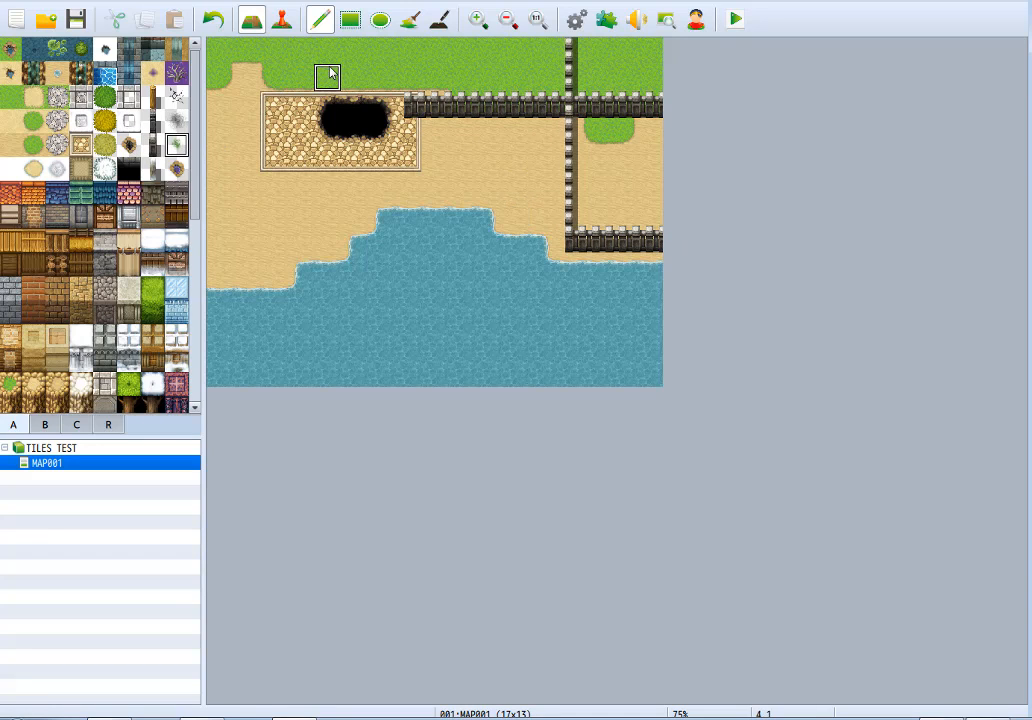
pyautogui.moveTo(327, 76)
pyautogui.mouseDown()
pyautogui.moveTo(272, 101)
pyautogui.moveTo(270, 191)
pyautogui.moveTo(240, 145)
pyautogui.moveTo(244, 212)
pyautogui.moveTo(220, 213)
pyautogui.moveTo(272, 233)
pyautogui.moveTo(229, 240)
pyautogui.moveTo(336, 193)
pyautogui.moveTo(304, 238)
pyautogui.moveTo(355, 212)
pyautogui.moveTo(214, 175)
pyautogui.moveTo(255, 135)
pyautogui.moveTo(362, 223)
pyautogui.moveTo(279, 253)
pyautogui.moveTo(341, 249)
pyautogui.moveTo(333, 203)
pyautogui.moveTo(243, 128)
pyautogui.moveTo(300, 102)
pyautogui.moveTo(300, 77)
pyautogui.moveTo(325, 131)
pyautogui.moveTo(327, 186)
pyautogui.mouseUp()
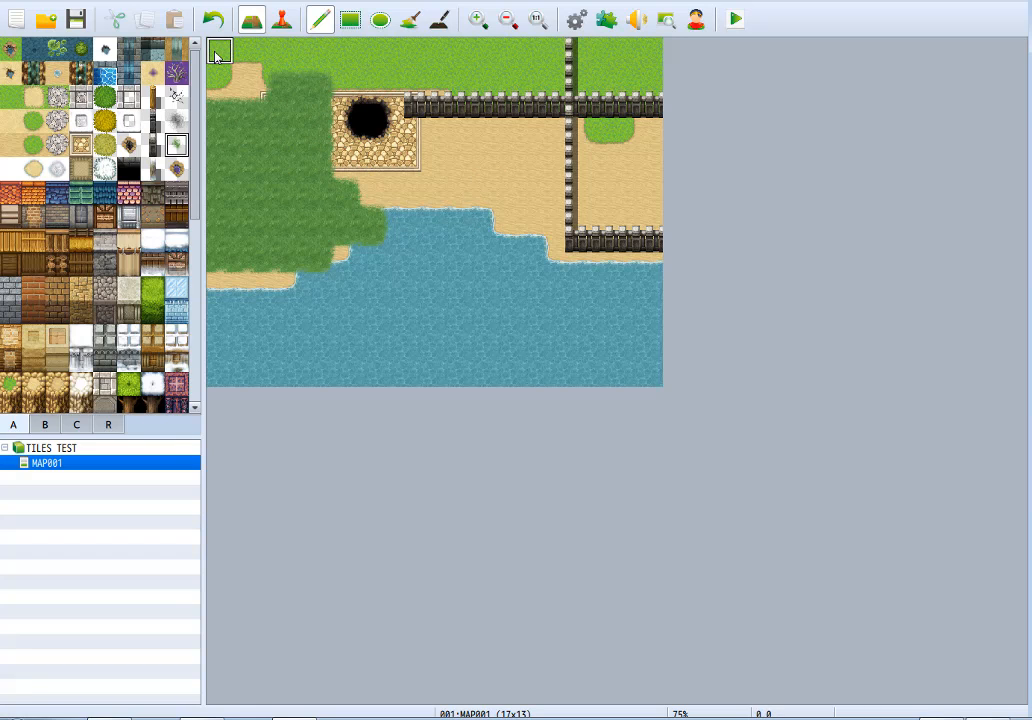
pyautogui.click(349, 20)
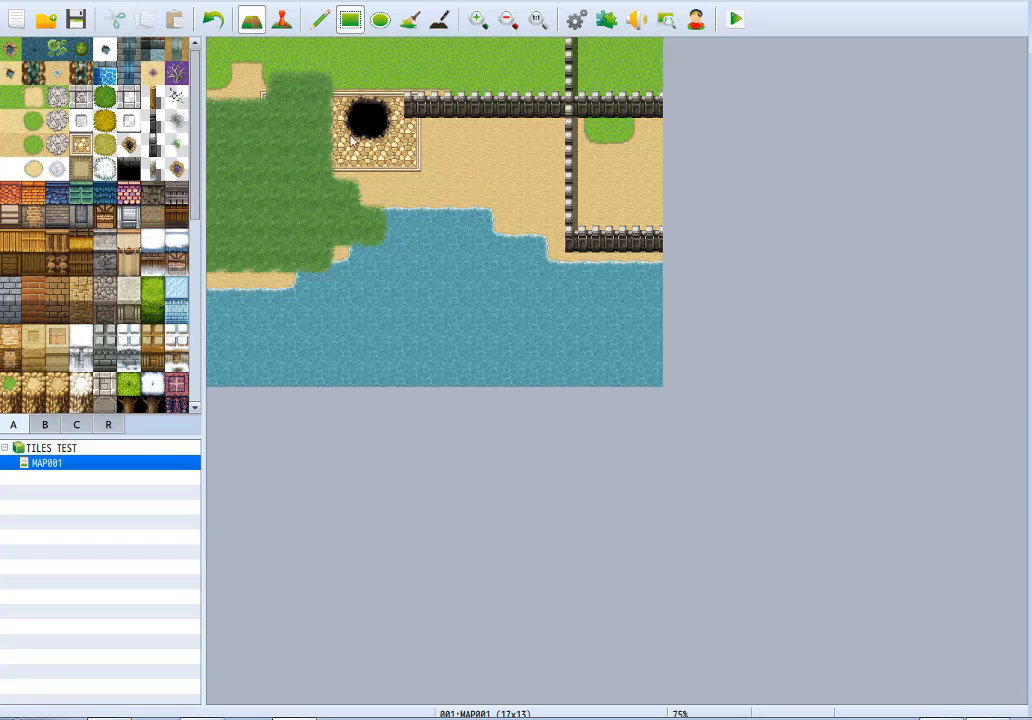
pyautogui.moveTo(220, 52); pyautogui.dragTo(745, 416)
pyautogui.click(320, 20)
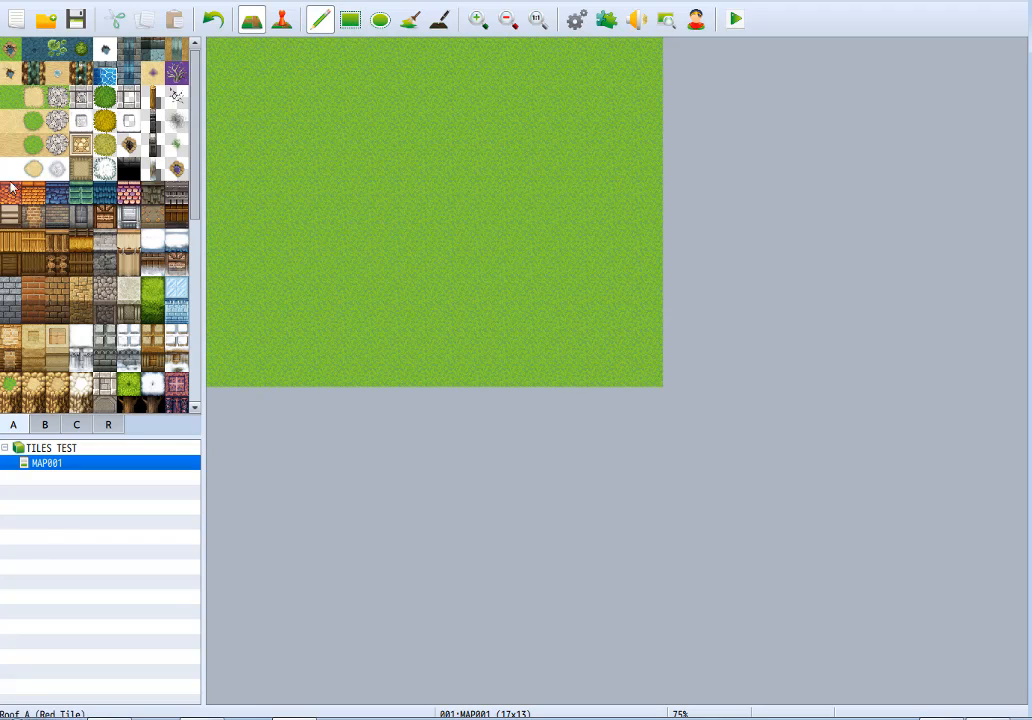
# Fill the whole map with snow and paint an irregular, stepped patch of the snow dirt autotile near the centre.
pyautogui.click(409, 20)
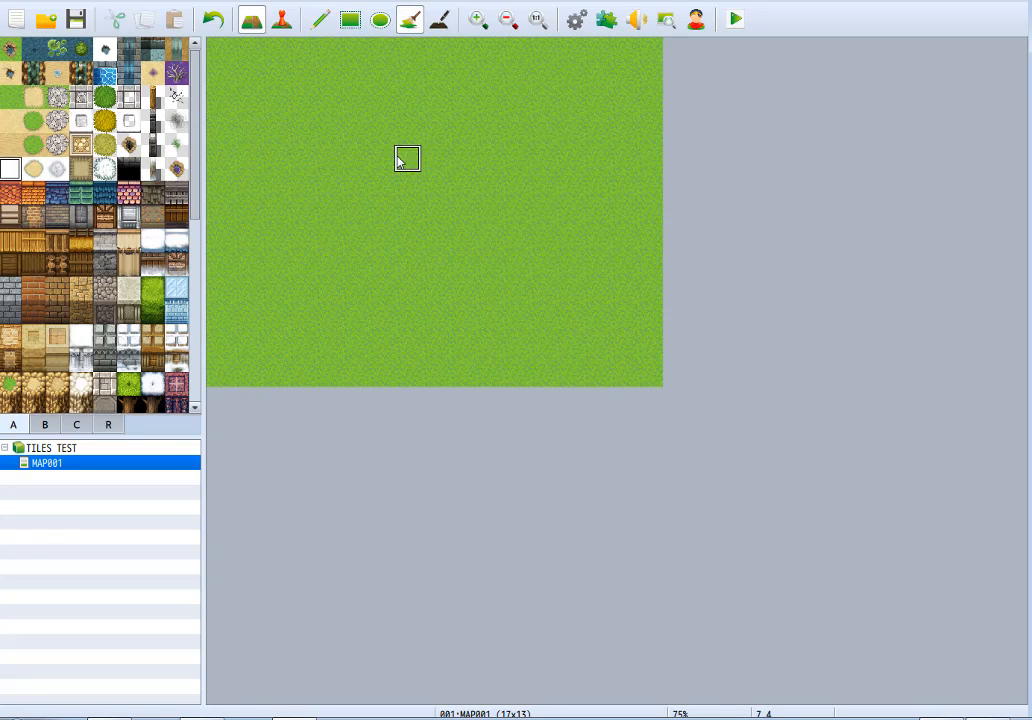
pyautogui.click(401, 161)
pyautogui.click(324, 20)
pyautogui.click(33, 170)
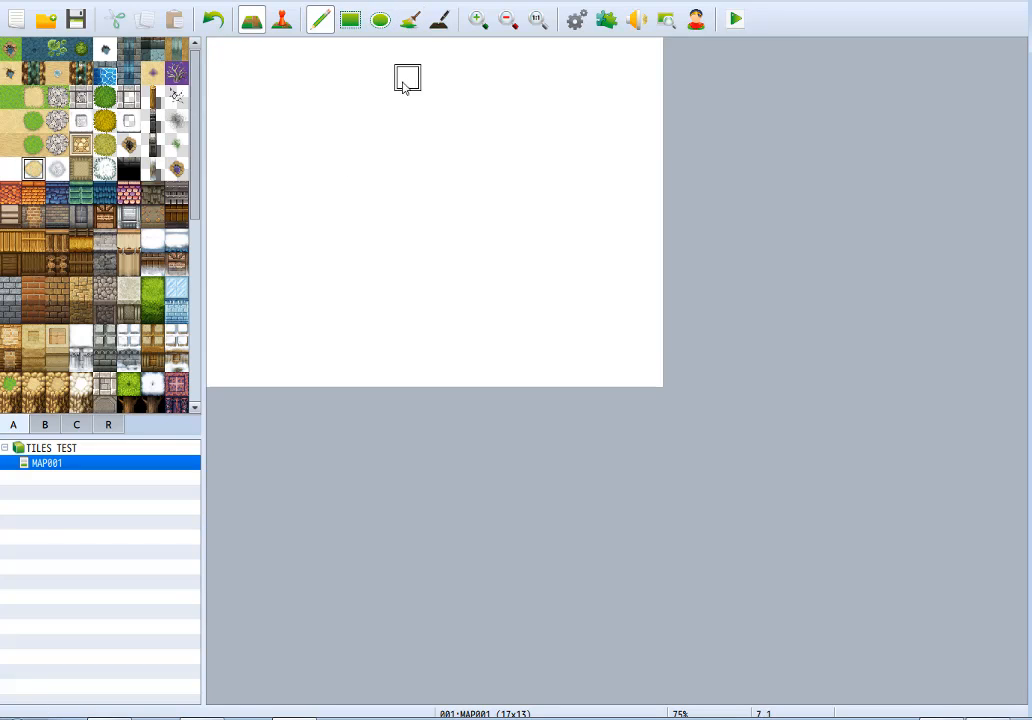
pyautogui.moveTo(408, 78)
pyautogui.mouseDown()
pyautogui.moveTo(302, 189)
pyautogui.moveTo(405, 272)
pyautogui.moveTo(388, 151)
pyautogui.moveTo(426, 214)
pyautogui.moveTo(405, 157)
pyautogui.moveTo(357, 240)
pyautogui.mouseUp()
# Paint a full-width snow gravel path through the dirt, crossed by a vertical path east of it, plus a two-tile northern branch.
pyautogui.click(57, 170)
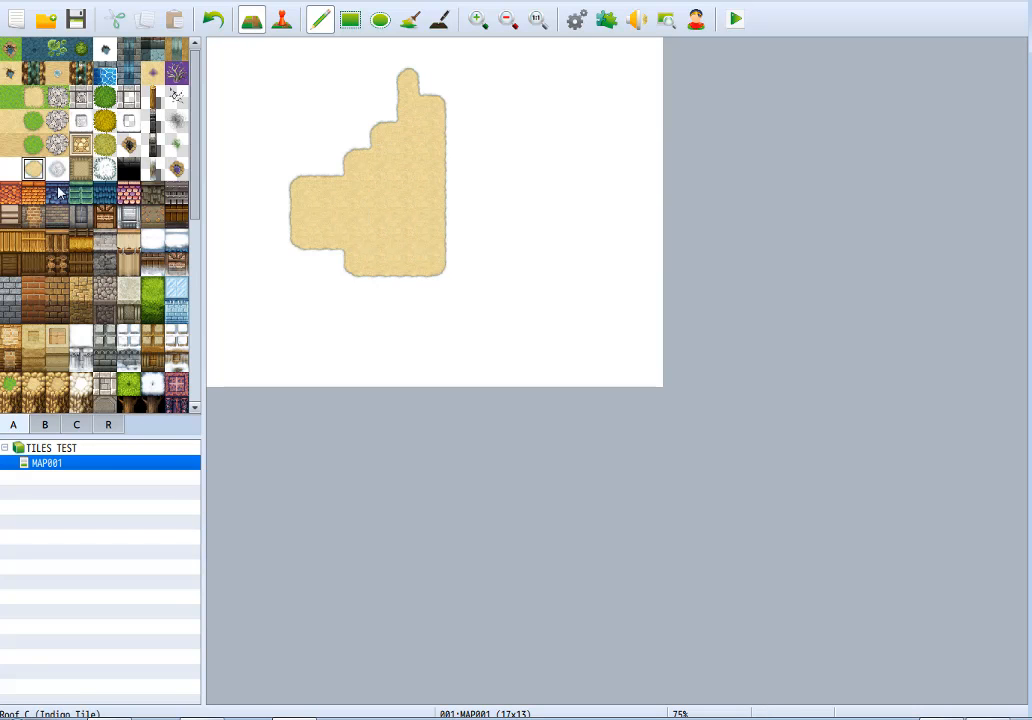
pyautogui.moveTo(487, 104)
pyautogui.mouseDown()
pyautogui.moveTo(493, 270)
pyautogui.moveTo(494, 235)
pyautogui.moveTo(654, 210)
pyautogui.moveTo(212, 215)
pyautogui.mouseUp()
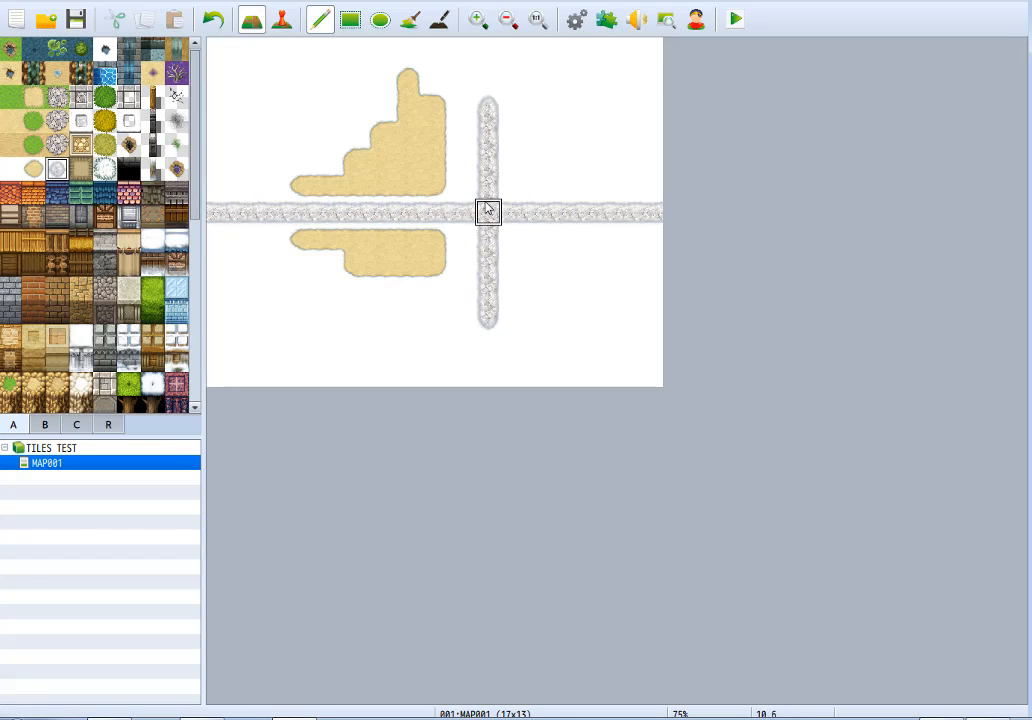
pyautogui.moveTo(542, 185); pyautogui.dragTo(542, 158)
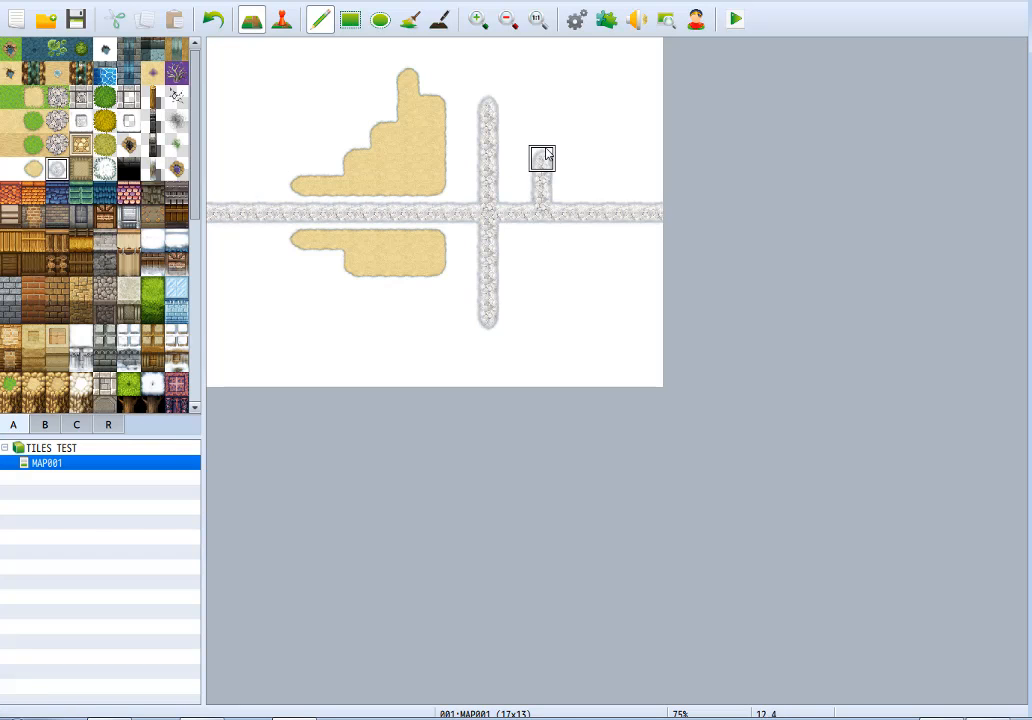
# Overlay Cobblestones A (Snow) on the vertical path and its eastern arm, and Road Edging (Snow) on part of the upper dirt patch.
pyautogui.click(81, 120)
pyautogui.moveTo(488, 132)
pyautogui.mouseDown()
pyautogui.moveTo(488, 104)
pyautogui.moveTo(490, 330)
pyautogui.mouseUp()
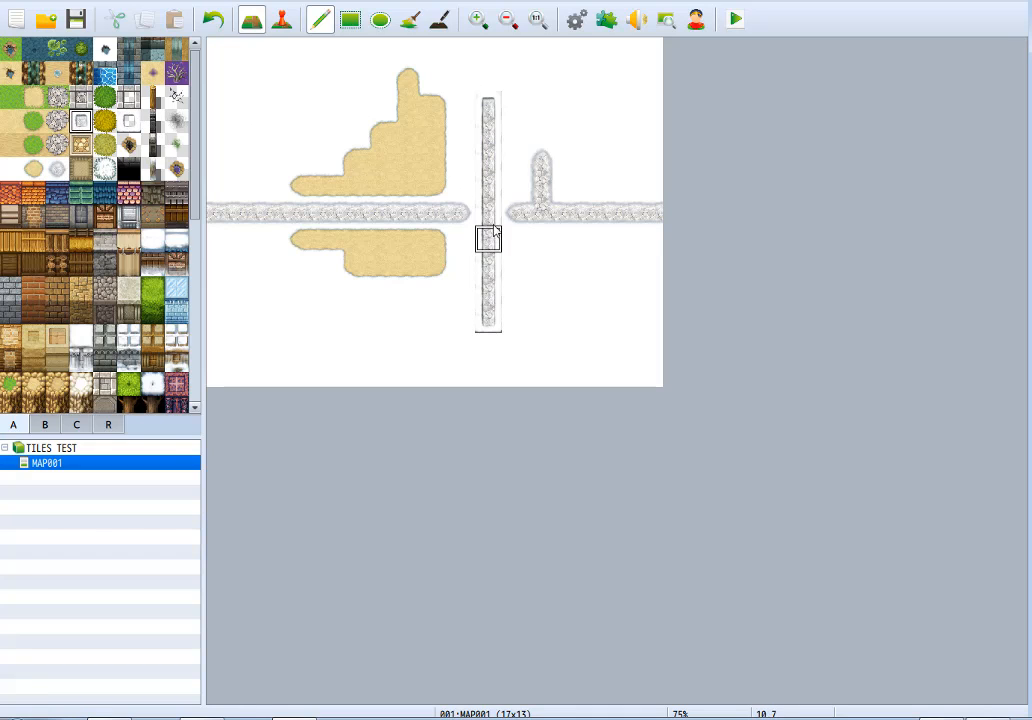
pyautogui.moveTo(495, 216); pyautogui.dragTo(707, 212)
pyautogui.moveTo(457, 216); pyautogui.dragTo(212, 200)
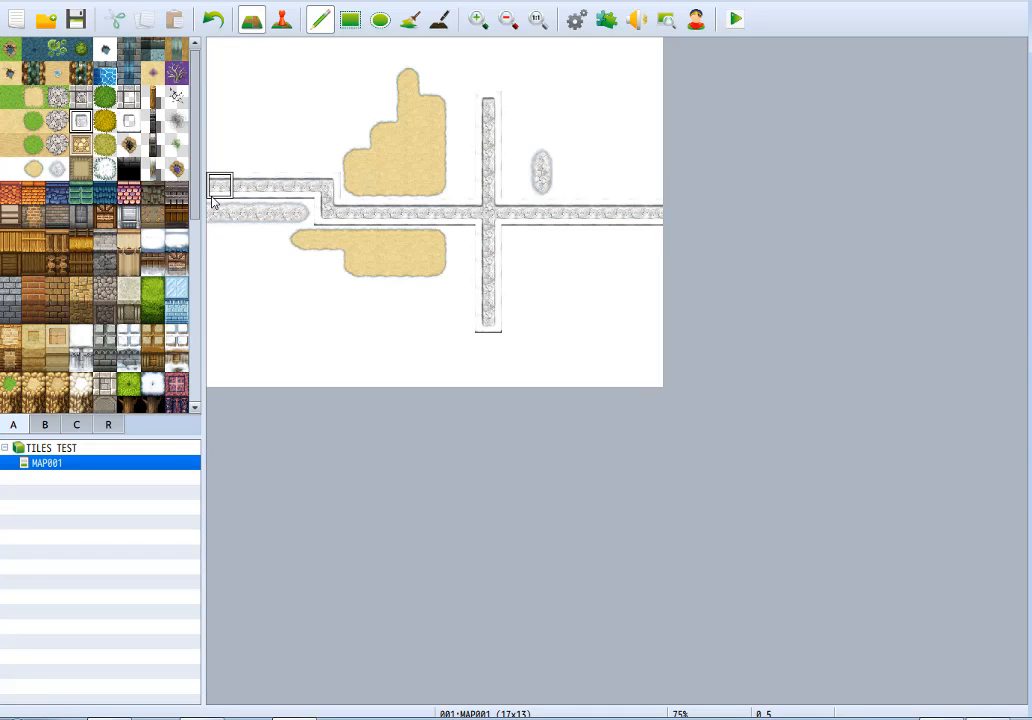
pyautogui.click(129, 121)
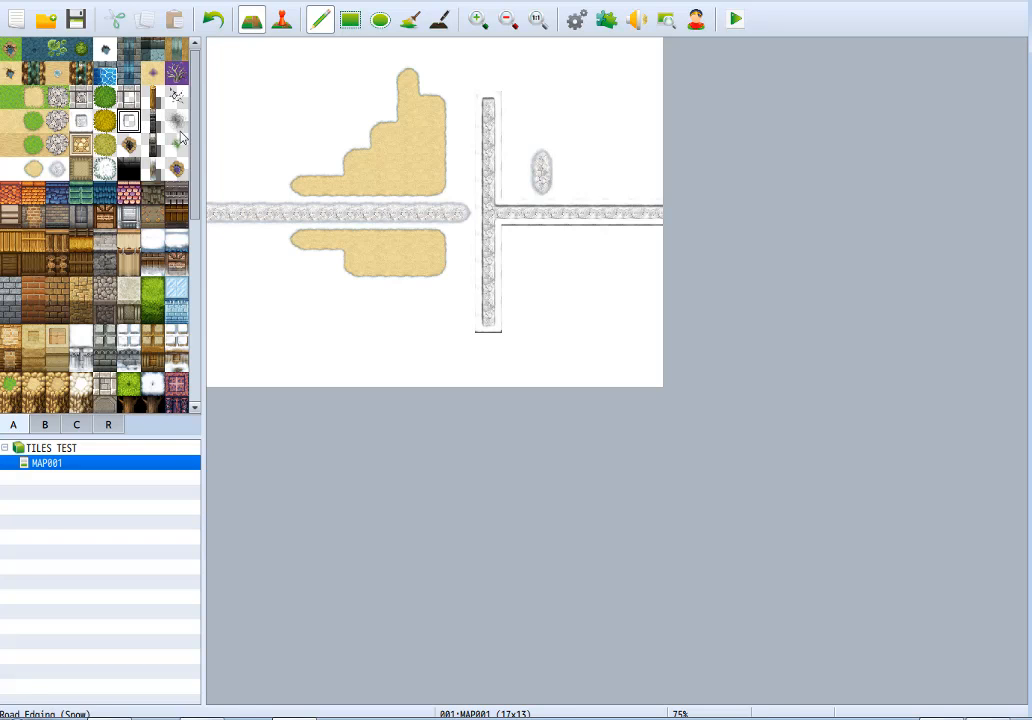
pyautogui.moveTo(433, 104)
pyautogui.mouseDown()
pyautogui.moveTo(434, 185)
pyautogui.moveTo(408, 104)
pyautogui.moveTo(408, 160)
pyautogui.moveTo(384, 134)
pyautogui.moveTo(387, 150)
pyautogui.mouseUp()
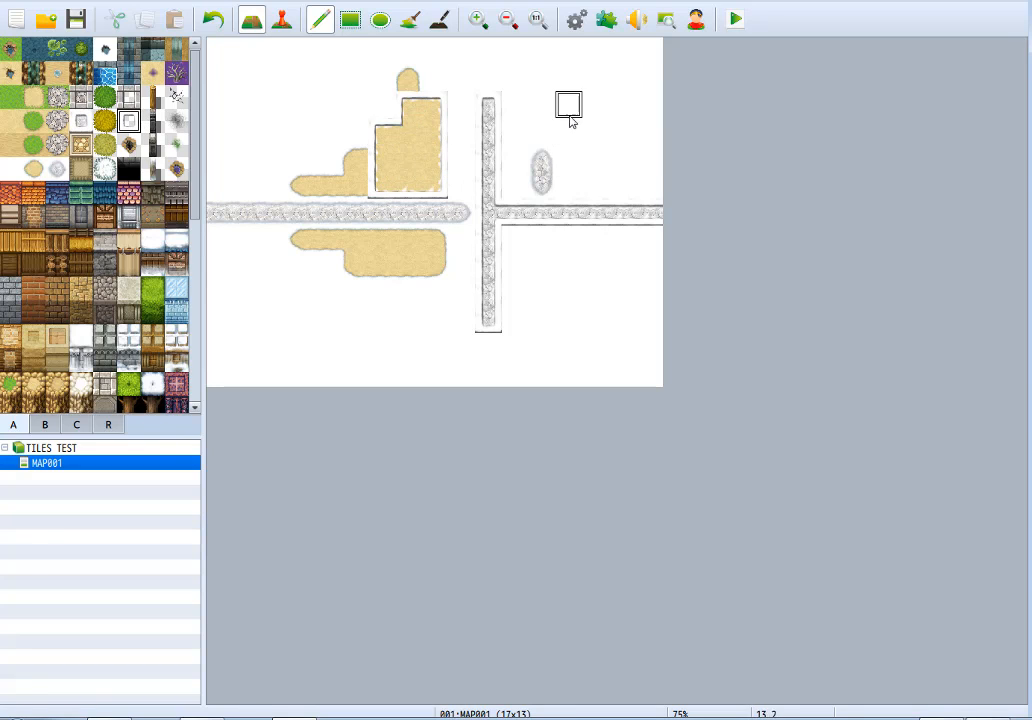
# Paint a brown-bordered tan ground rectangle below the dirt, and turn its top row back to snow, leaving 6 by 3 tiles.
pyautogui.click(81, 168)
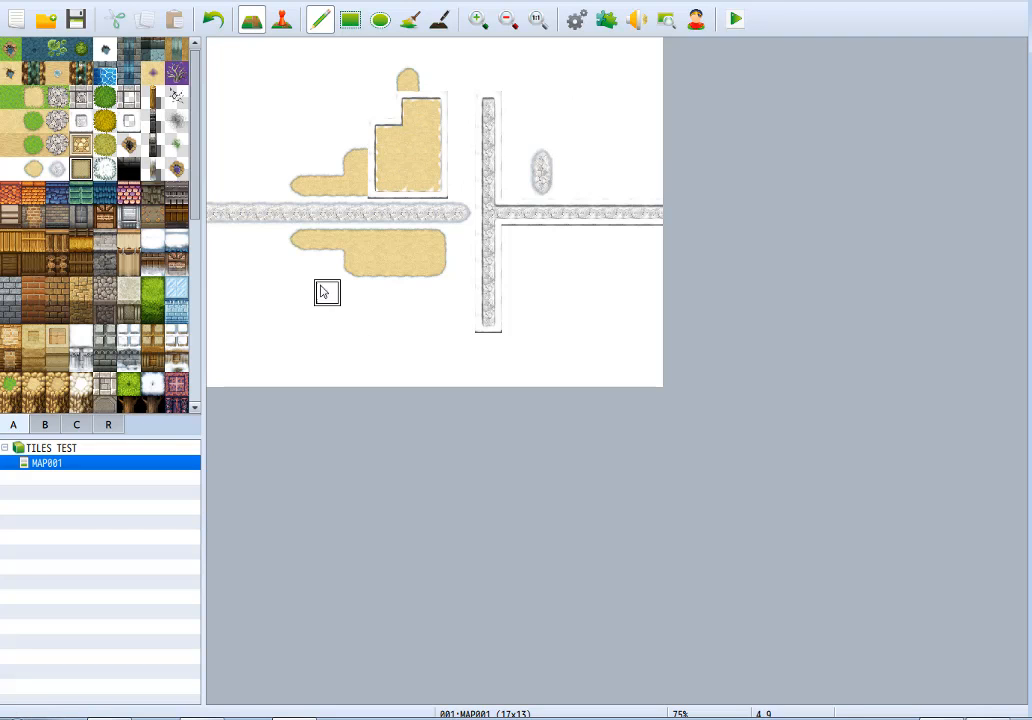
pyautogui.click(327, 265)
pyautogui.moveTo(327, 265)
pyautogui.mouseDown()
pyautogui.moveTo(327, 346)
pyautogui.moveTo(357, 284)
pyautogui.moveTo(325, 267)
pyautogui.moveTo(316, 304)
pyautogui.mouseUp()
pyautogui.moveTo(376, 352)
pyautogui.mouseDown()
pyautogui.moveTo(382, 281)
pyautogui.moveTo(405, 293)
pyautogui.moveTo(406, 355)
pyautogui.moveTo(433, 320)
pyautogui.moveTo(430, 285)
pyautogui.mouseUp()
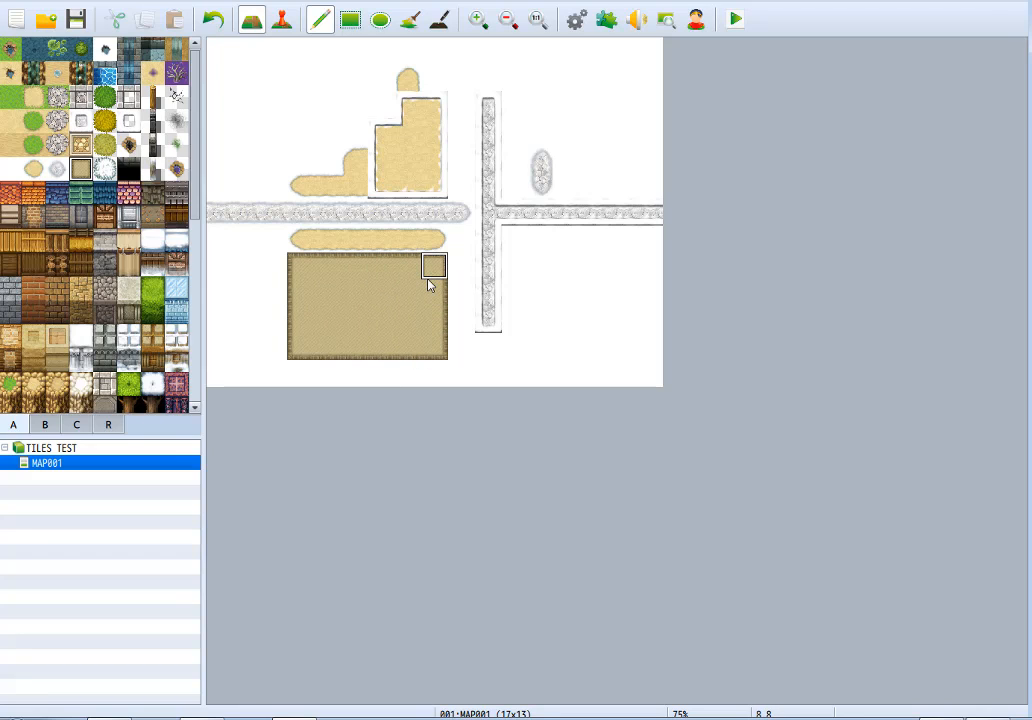
pyautogui.rightClick(258, 269)
pyautogui.moveTo(286, 270); pyautogui.dragTo(472, 270)
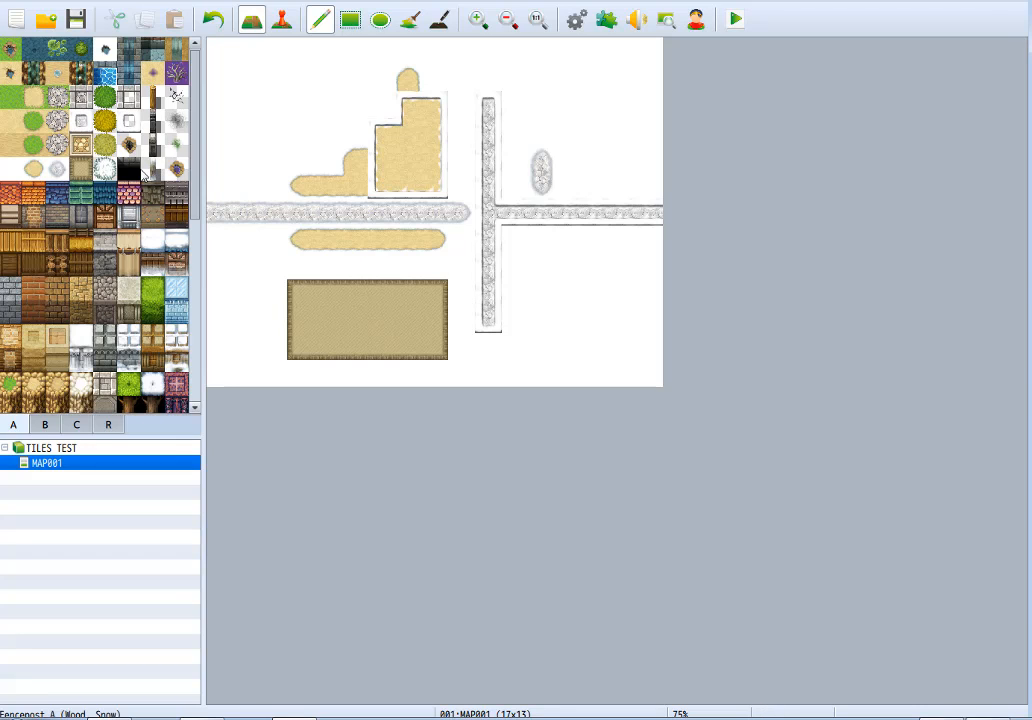
# Paint snow bush patches with stepped edges in the map's northwest and northeast corners.
pyautogui.click(106, 168)
pyautogui.moveTo(300, 80)
pyautogui.mouseDown()
pyautogui.moveTo(253, 67)
pyautogui.moveTo(260, 115)
pyautogui.moveTo(283, 66)
pyautogui.moveTo(276, 78)
pyautogui.moveTo(380, 48)
pyautogui.moveTo(527, 64)
pyautogui.moveTo(595, 108)
pyautogui.moveTo(612, 80)
pyautogui.moveTo(684, 78)
pyautogui.moveTo(622, 157)
pyautogui.moveTo(652, 78)
pyautogui.mouseUp()
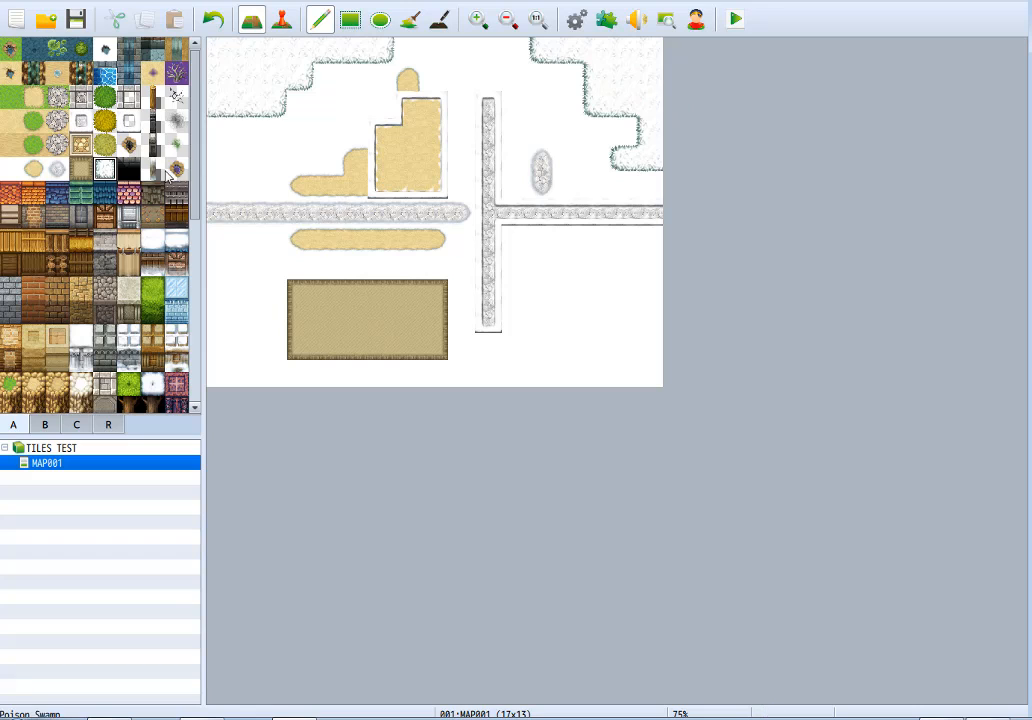
# Paint a 6 by 4 tile black hole with a stone upper edge below the eastern cobblestone path, reaching the eastern map edge.
pyautogui.click(128, 168)
pyautogui.moveTo(541, 265)
pyautogui.mouseDown()
pyautogui.moveTo(532, 295)
pyautogui.moveTo(615, 320)
pyautogui.moveTo(622, 267)
pyautogui.moveTo(560, 305)
pyautogui.moveTo(596, 300)
pyautogui.mouseUp()
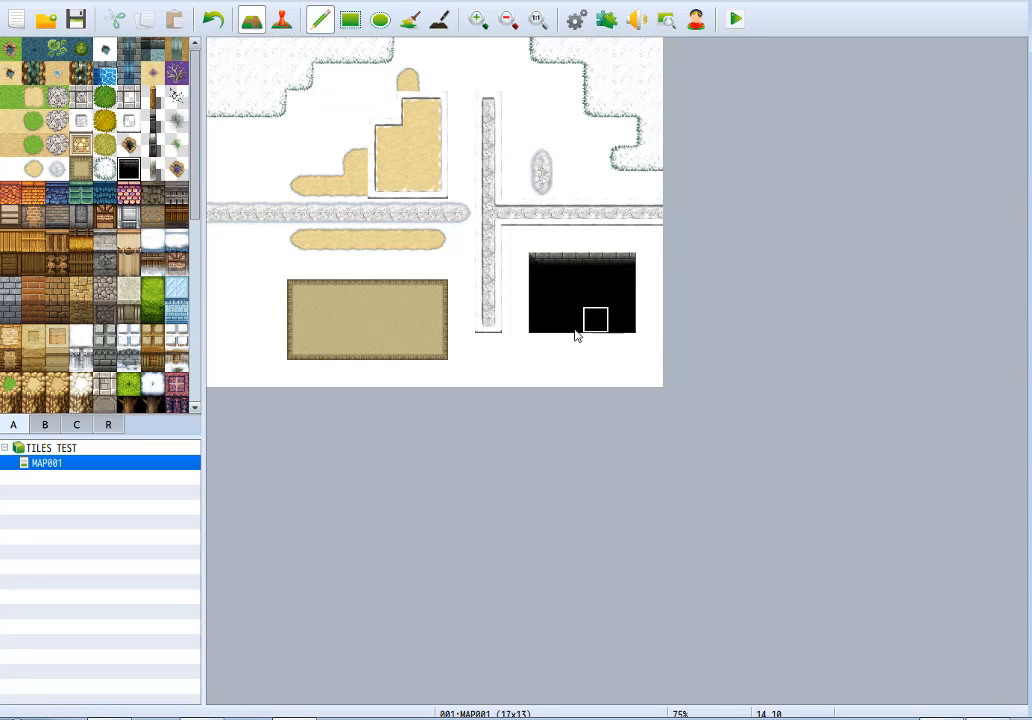
pyautogui.moveTo(527, 305); pyautogui.dragTo(515, 325)
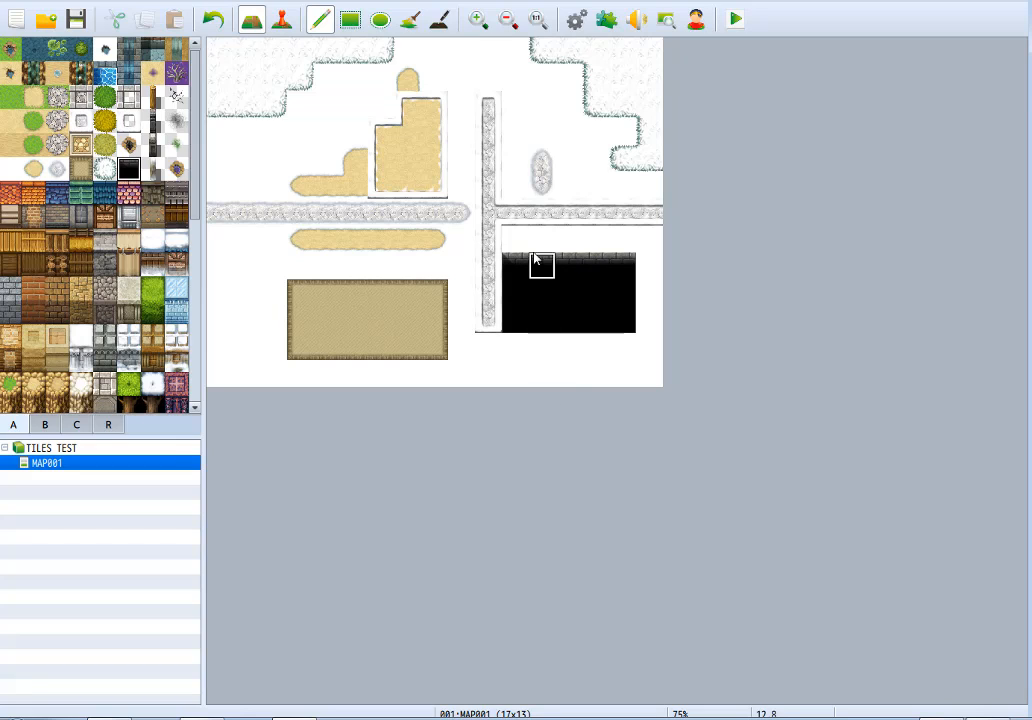
pyautogui.moveTo(515, 240); pyautogui.dragTo(637, 254)
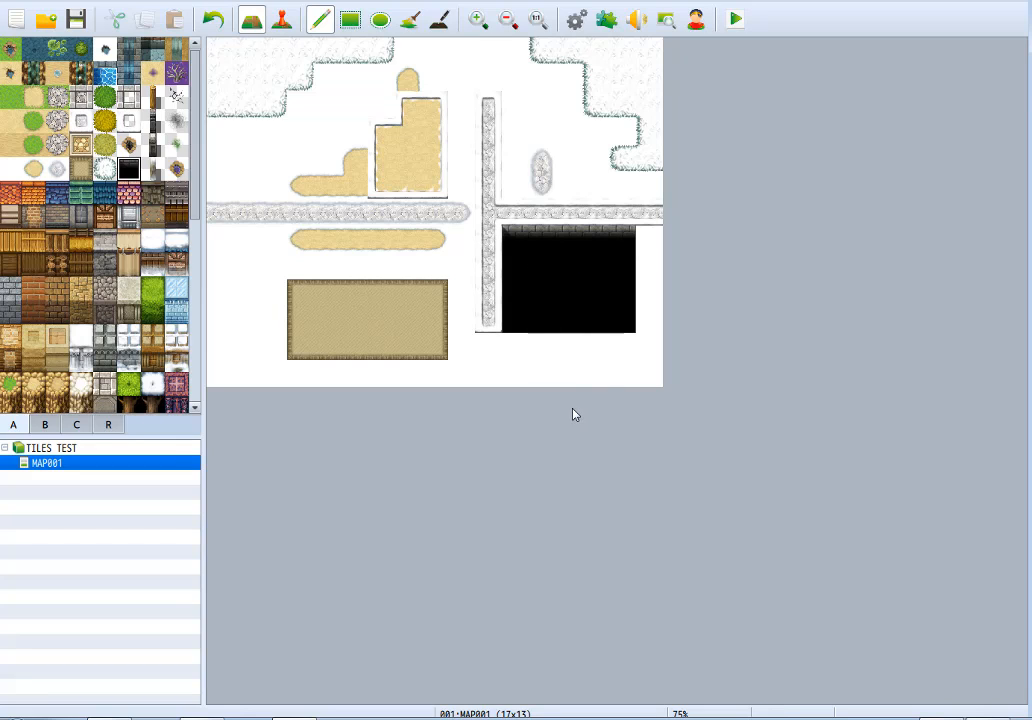
pyautogui.moveTo(650, 262); pyautogui.dragTo(629, 362)
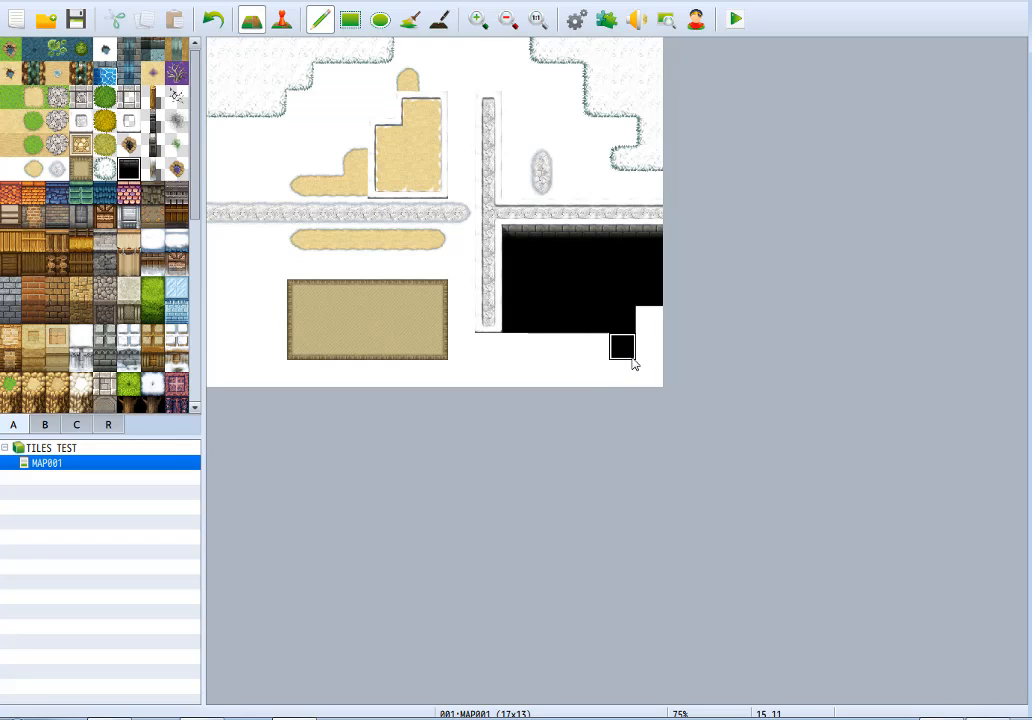
pyautogui.click(643, 325)
pyautogui.rightClick(566, 372)
pyautogui.click(619, 347)
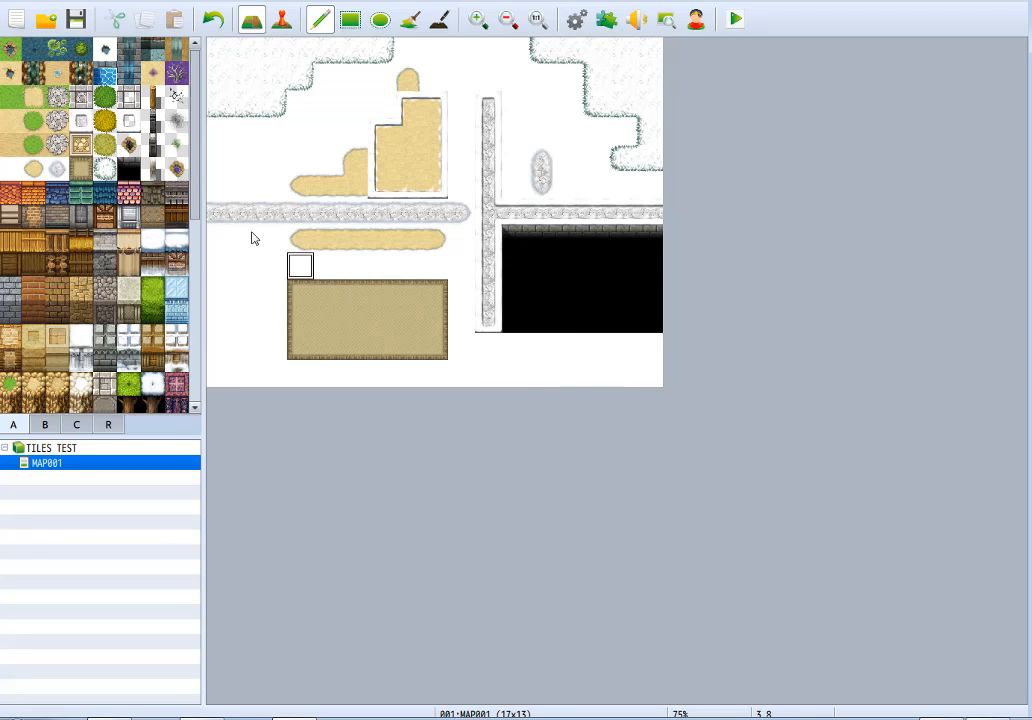
# Paint a 6-tile snowy stone fence above the vertical cobblestone path, with a branch to the northern map edge.
pyautogui.click(153, 169)
pyautogui.moveTo(440, 78); pyautogui.dragTo(565, 80)
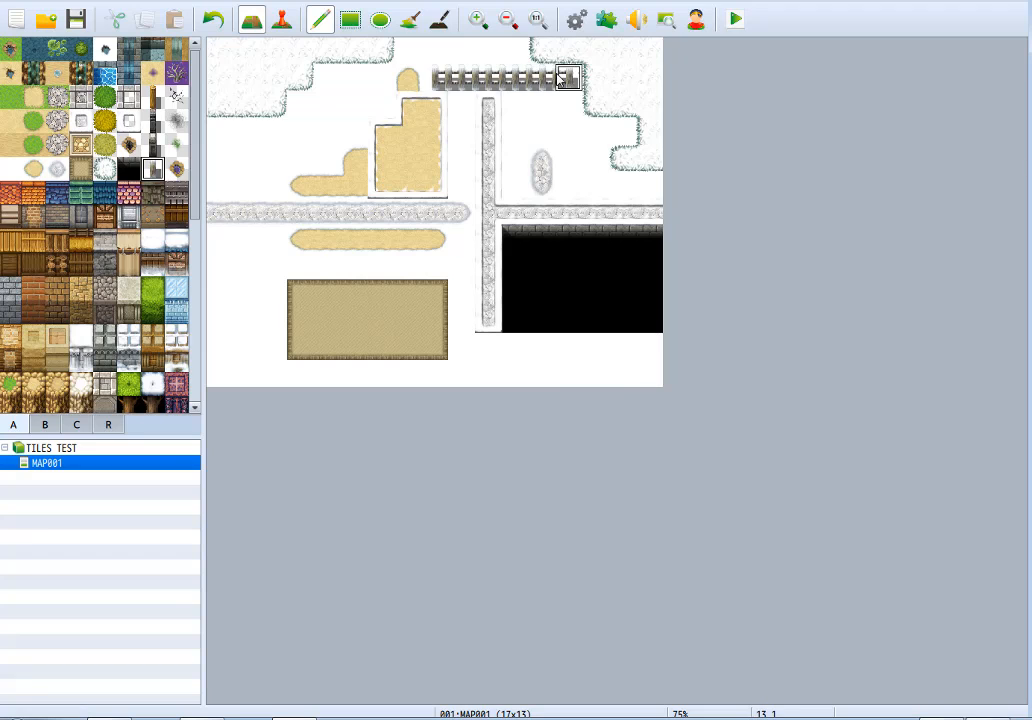
pyautogui.click(490, 50)
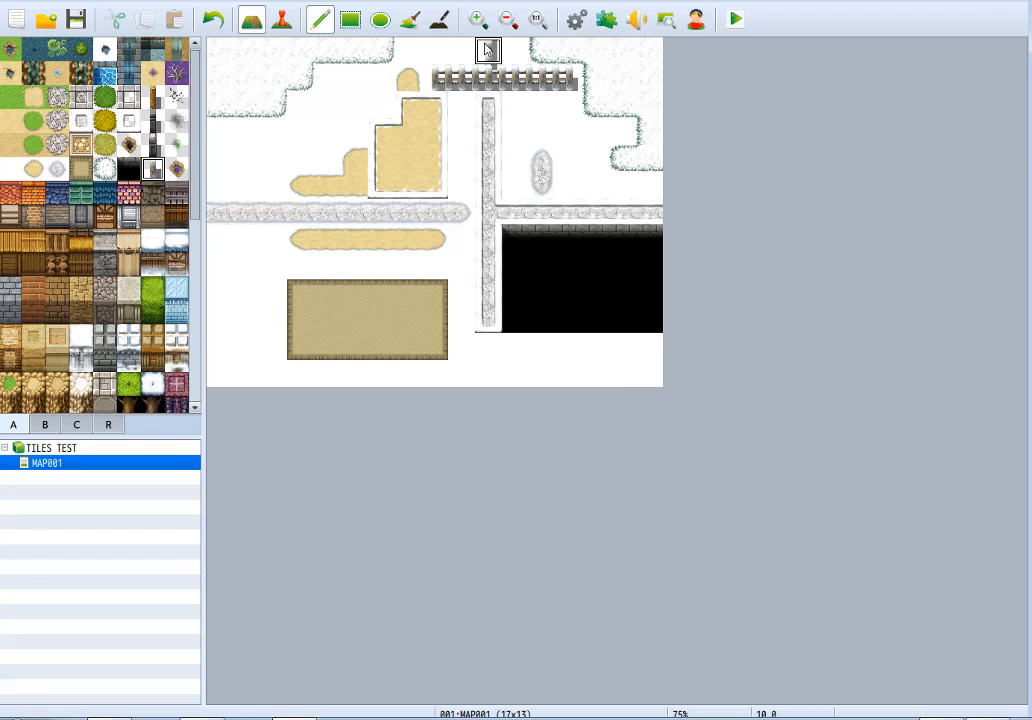
# Paint a large Poison Swamp over the northwest of the map, extended to the western and northern edges and down through the gravel path.
pyautogui.click(177, 169)
pyautogui.click(273, 159)
pyautogui.moveTo(279, 150)
pyautogui.mouseDown()
pyautogui.moveTo(327, 87)
pyautogui.moveTo(325, 161)
pyautogui.moveTo(345, 140)
pyautogui.moveTo(259, 180)
pyautogui.moveTo(330, 155)
pyautogui.moveTo(340, 219)
pyautogui.moveTo(297, 161)
pyautogui.moveTo(395, 117)
pyautogui.moveTo(339, 219)
pyautogui.moveTo(286, 191)
pyautogui.moveTo(276, 127)
pyautogui.moveTo(398, 140)
pyautogui.moveTo(365, 128)
pyautogui.moveTo(415, 90)
pyautogui.moveTo(330, 50)
pyautogui.moveTo(328, 90)
pyautogui.mouseUp()
pyautogui.click(155, 75)
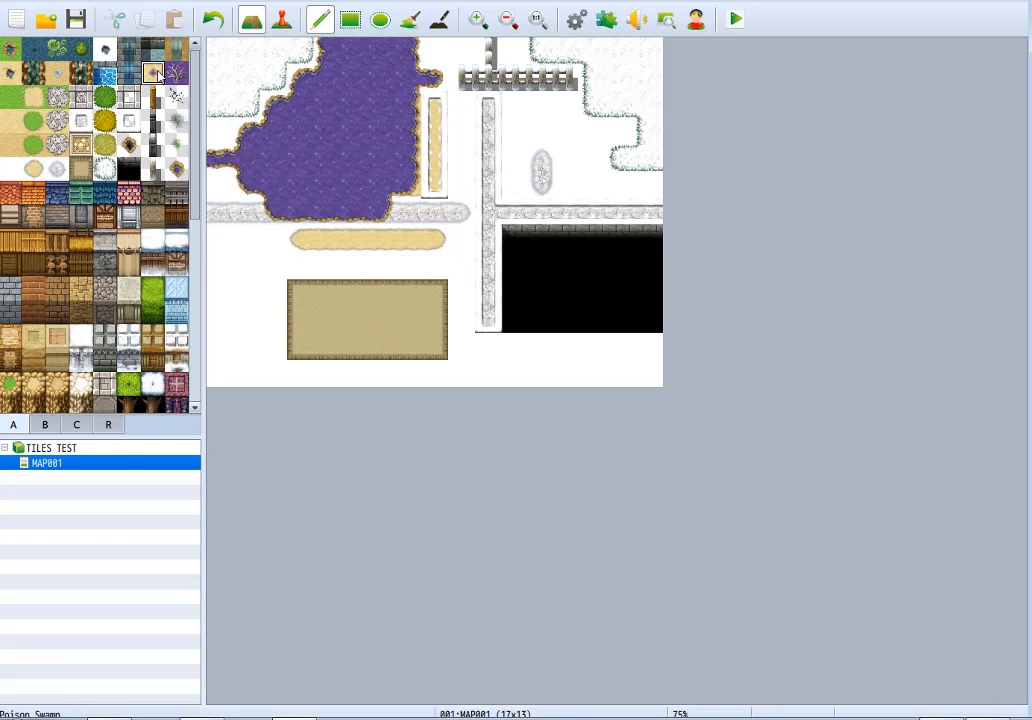
pyautogui.click(181, 177)
pyautogui.moveTo(329, 212)
pyautogui.mouseDown()
pyautogui.moveTo(352, 233)
pyautogui.moveTo(380, 180)
pyautogui.moveTo(428, 158)
pyautogui.moveTo(426, 90)
pyautogui.moveTo(300, 104)
pyautogui.moveTo(258, 131)
pyautogui.moveTo(228, 112)
pyautogui.moveTo(282, 84)
pyautogui.mouseUp()
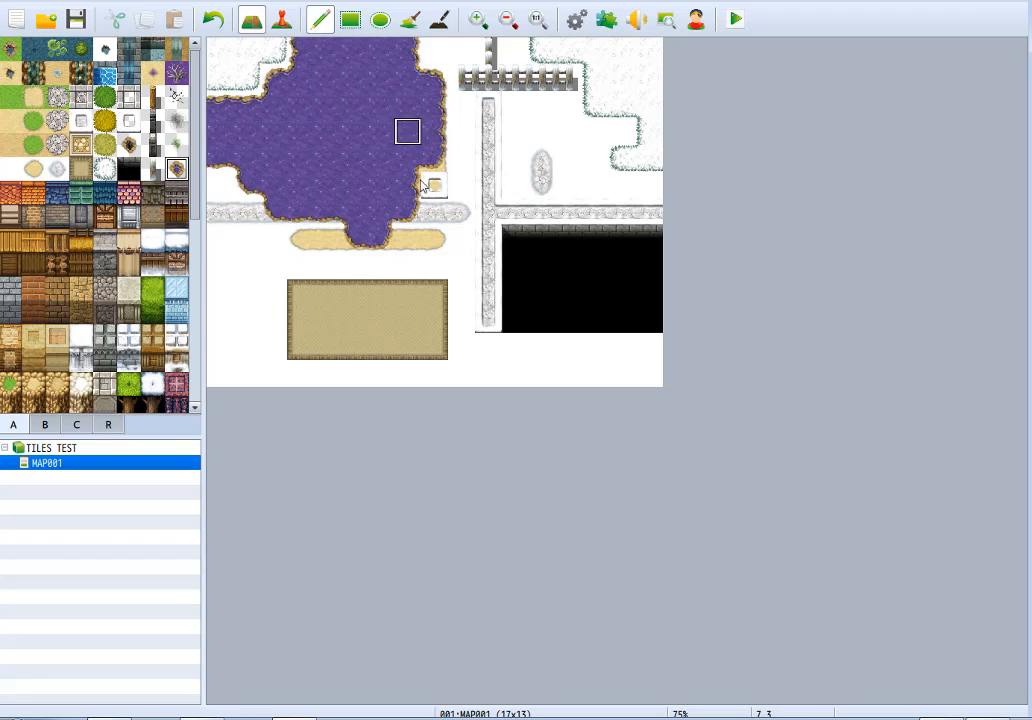
# Try placing a dead tree on the poison swamp, and undo it.
pyautogui.click(175, 76)
pyautogui.click(405, 136)
pyautogui.hotkey('ctrl', 'z')
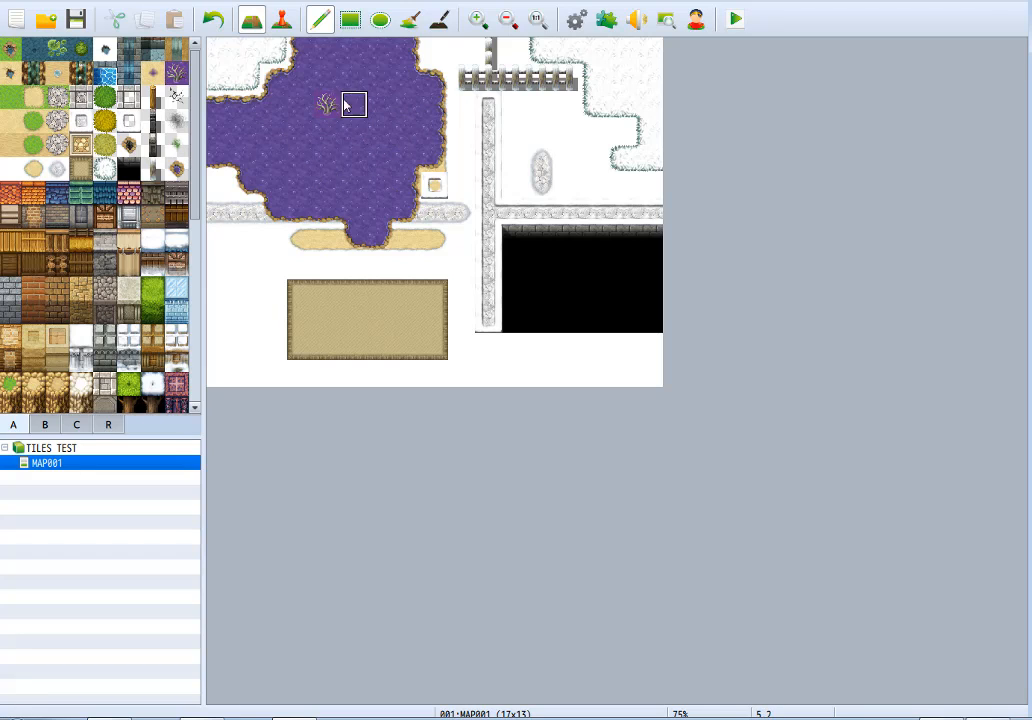
pyautogui.click(153, 71)
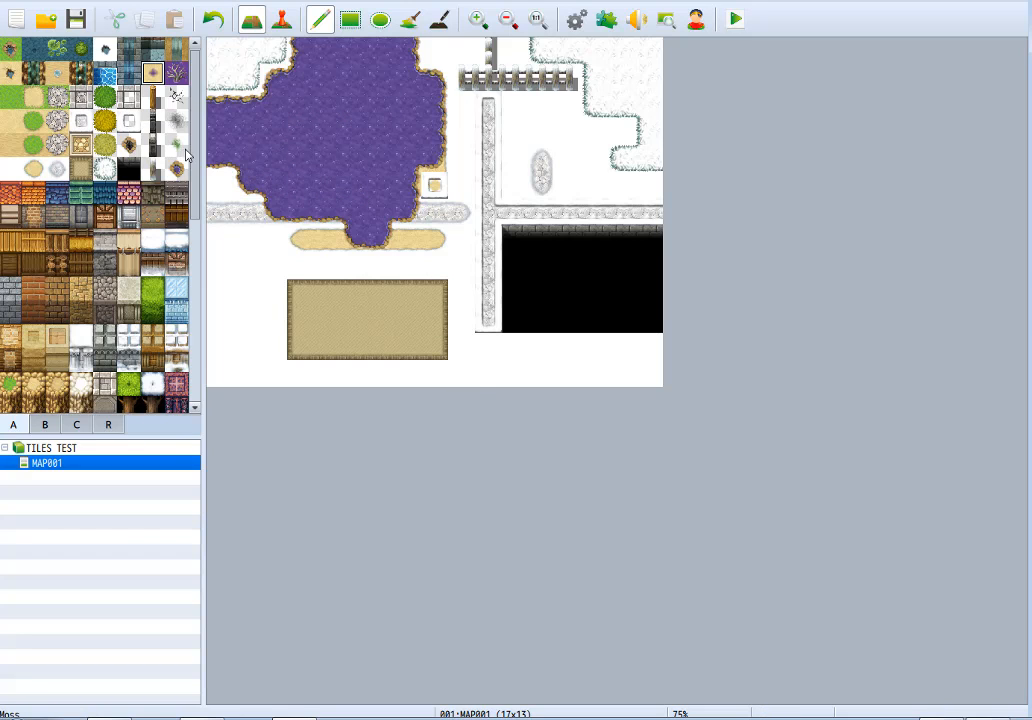
pyautogui.scroll(-5, 156, 180)
pyautogui.scroll(5, 60, 130)
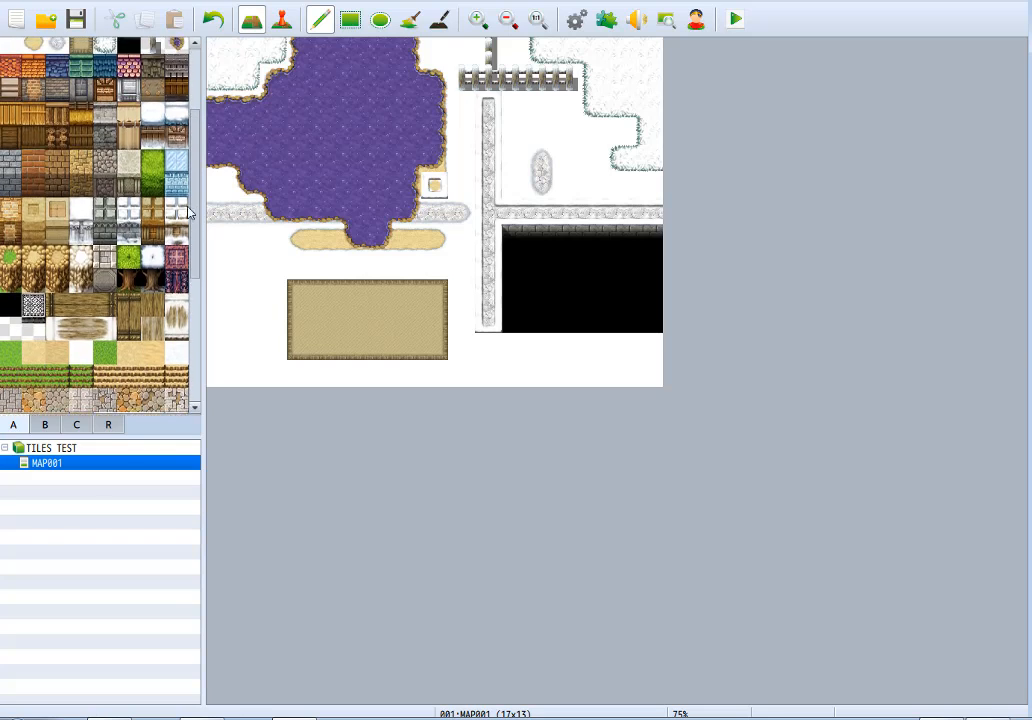
# Cover the entire snow map with plain grass using the rectangle tool.
pyautogui.click(10, 95)
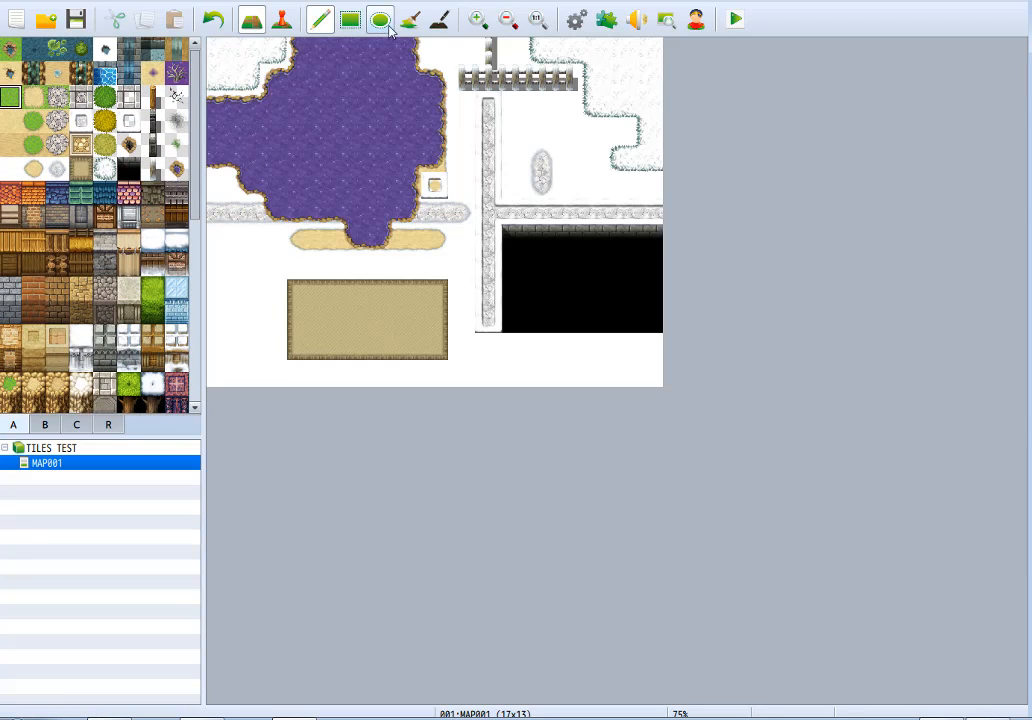
pyautogui.click(359, 20)
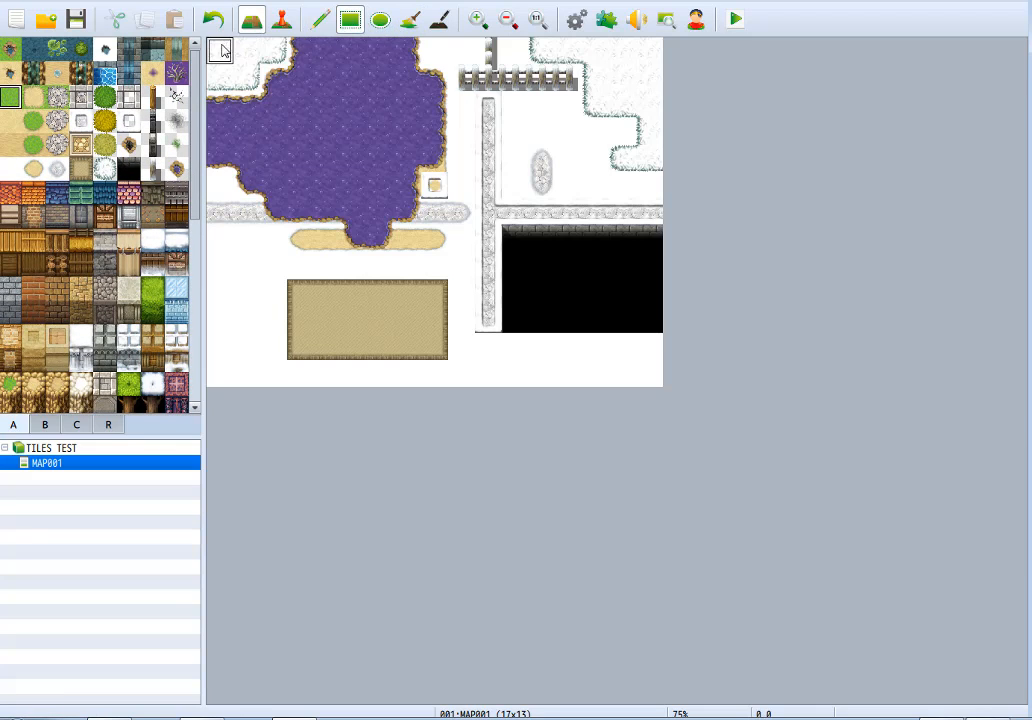
pyautogui.moveTo(221, 45); pyautogui.dragTo(866, 507)
# Paint a two-tile-wide bordered cobblestone road across the southern grass, with a two-tile-wide branch running to the northern map edge.
pyautogui.click(320, 19)
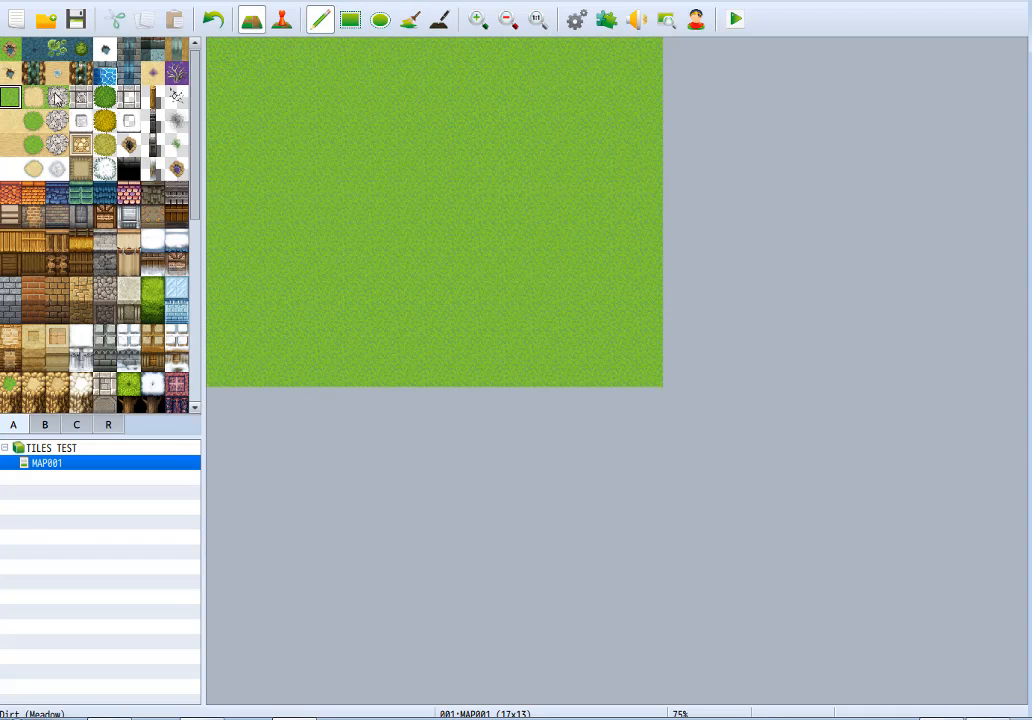
pyautogui.click(86, 97)
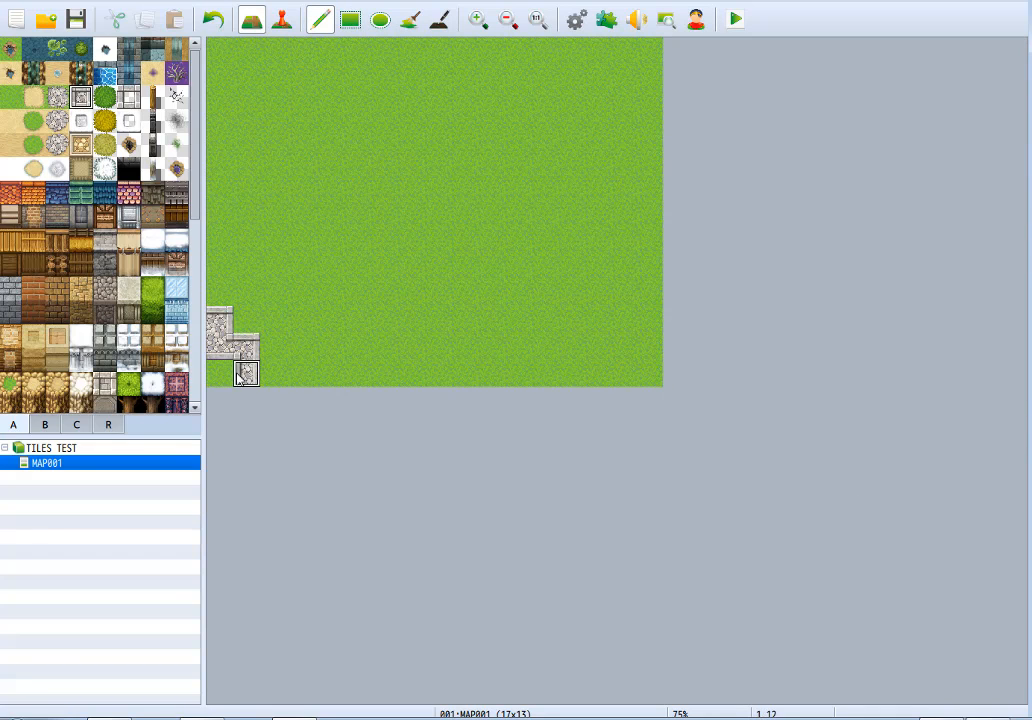
pyautogui.hotkey('ctrl', 'z')
pyautogui.click(350, 20)
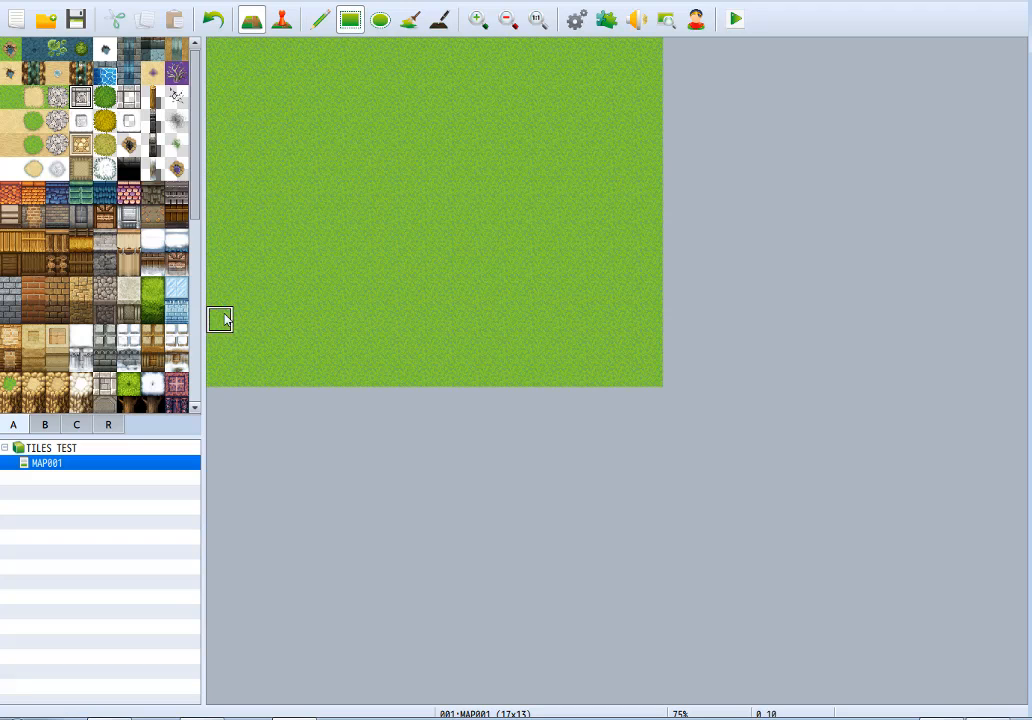
pyautogui.moveTo(230, 343); pyautogui.dragTo(650, 343)
pyautogui.moveTo(575, 318); pyautogui.dragTo(580, 262)
pyautogui.moveTo(577, 211)
pyautogui.mouseDown()
pyautogui.moveTo(572, 42)
pyautogui.moveTo(548, 25)
pyautogui.mouseUp()
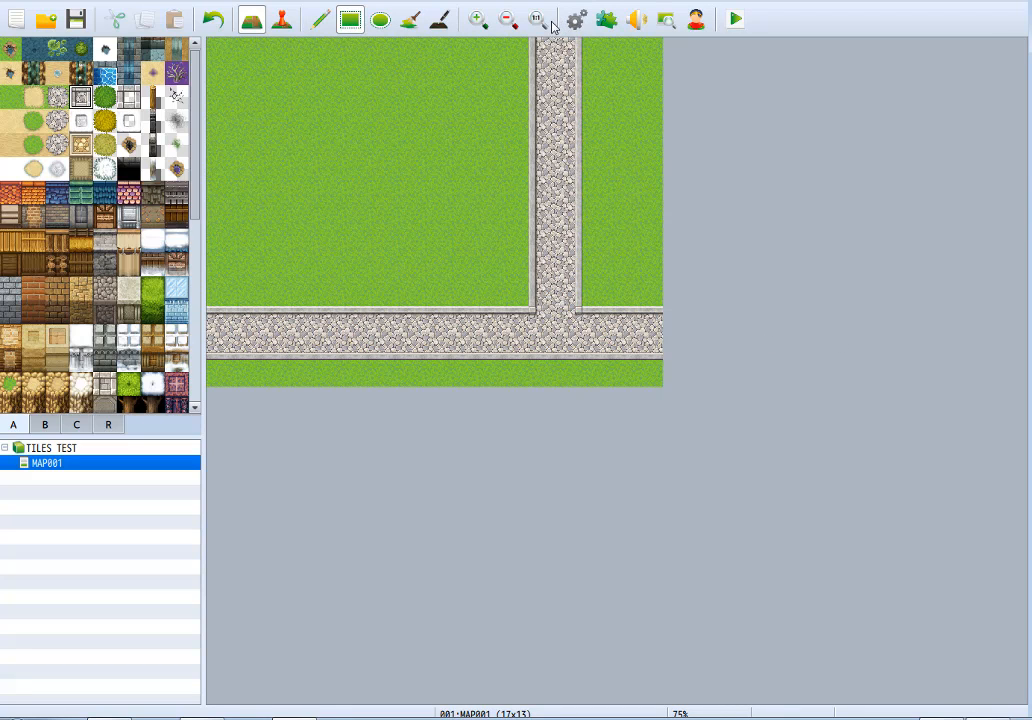
# Try roof-and-wall strips on the grass with the pencil, five tiles red, five orange and seven indigo, and clear them.
pyautogui.click(318, 20)
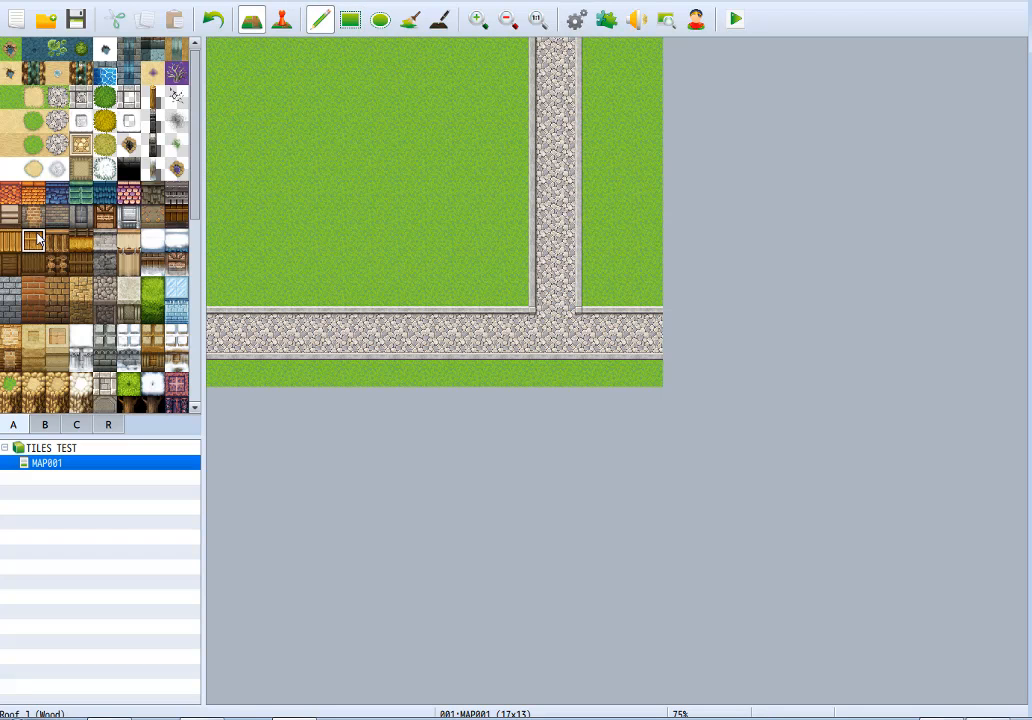
pyautogui.scroll(-5, 37, 238)
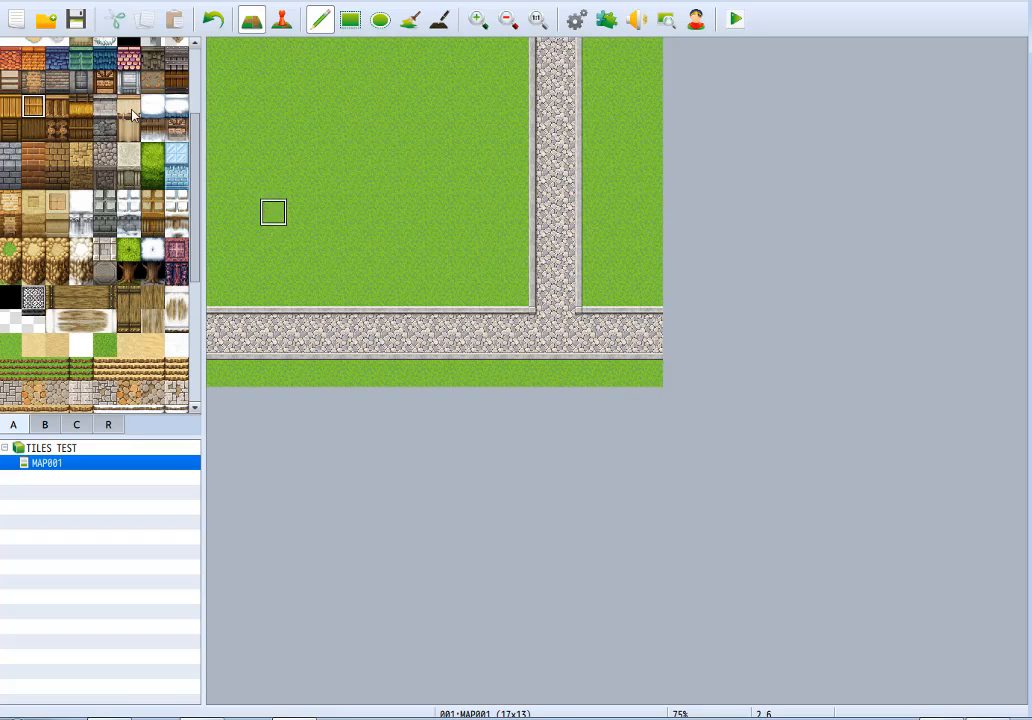
pyautogui.click(10, 68)
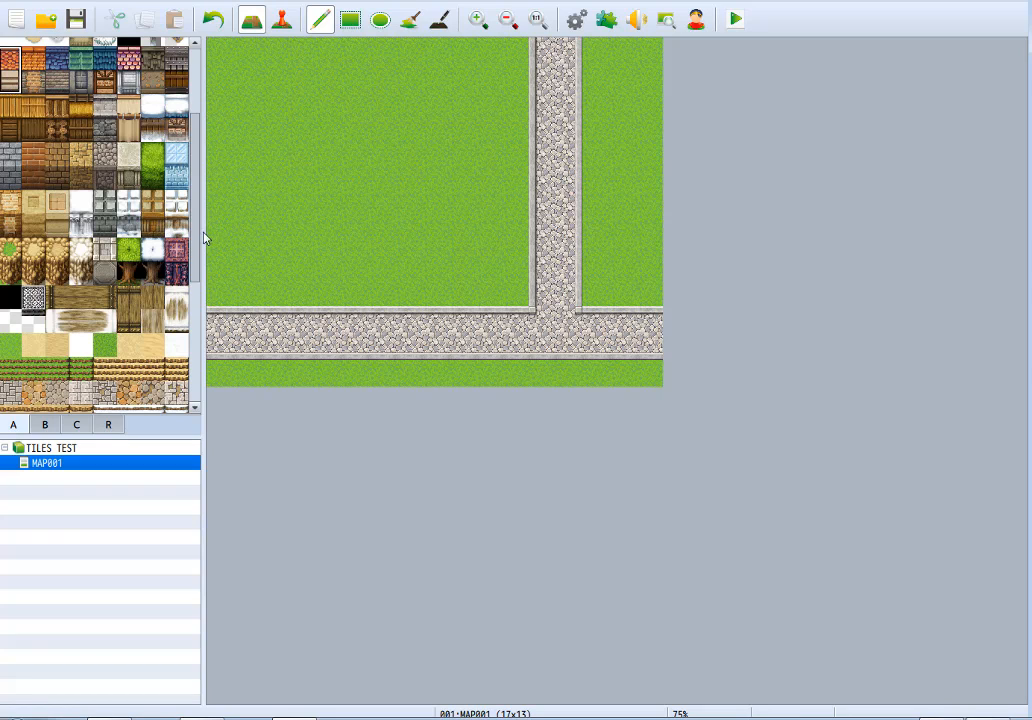
pyautogui.moveTo(250, 272); pyautogui.dragTo(354, 271)
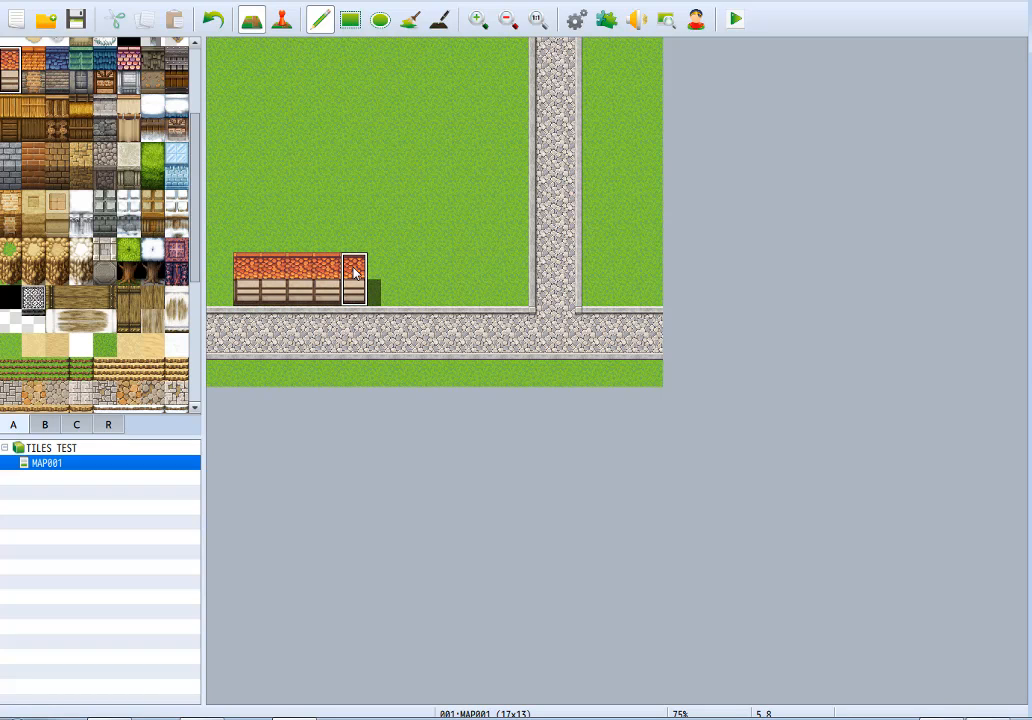
pyautogui.click(33, 68)
pyautogui.click(273, 160)
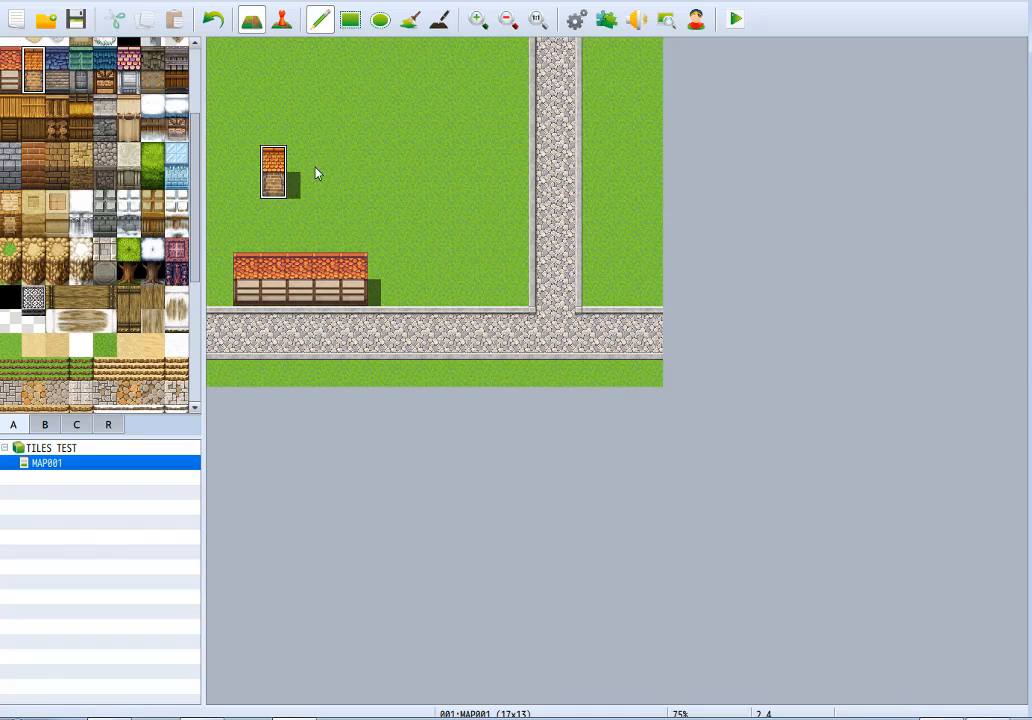
pyautogui.moveTo(296, 172); pyautogui.dragTo(383, 172)
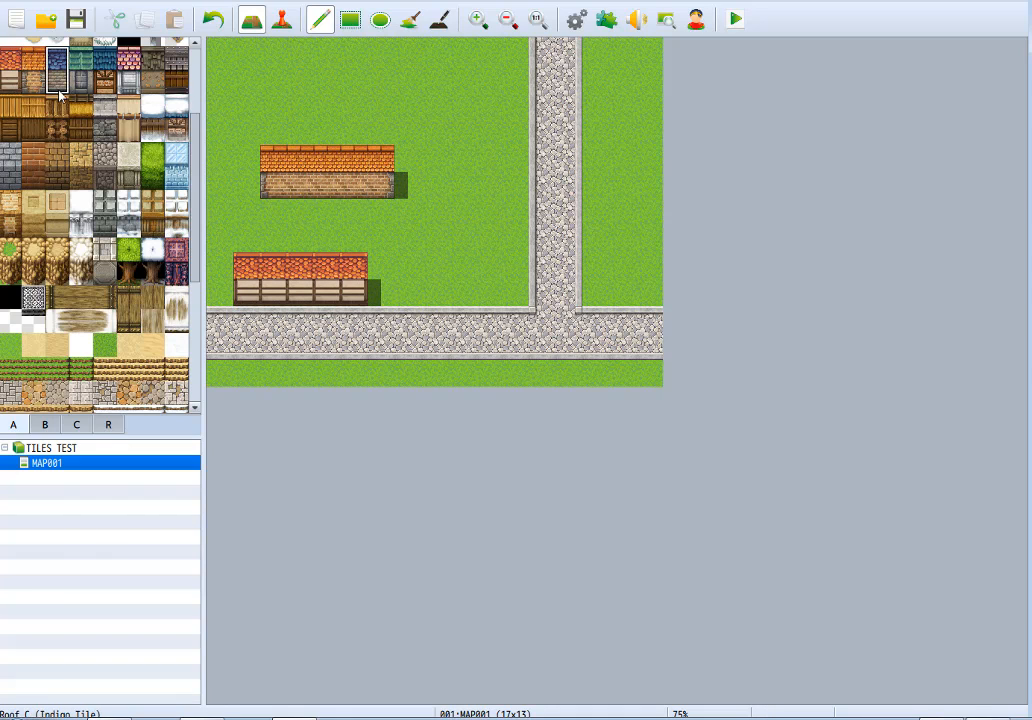
pyautogui.moveTo(272, 88); pyautogui.dragTo(438, 88)
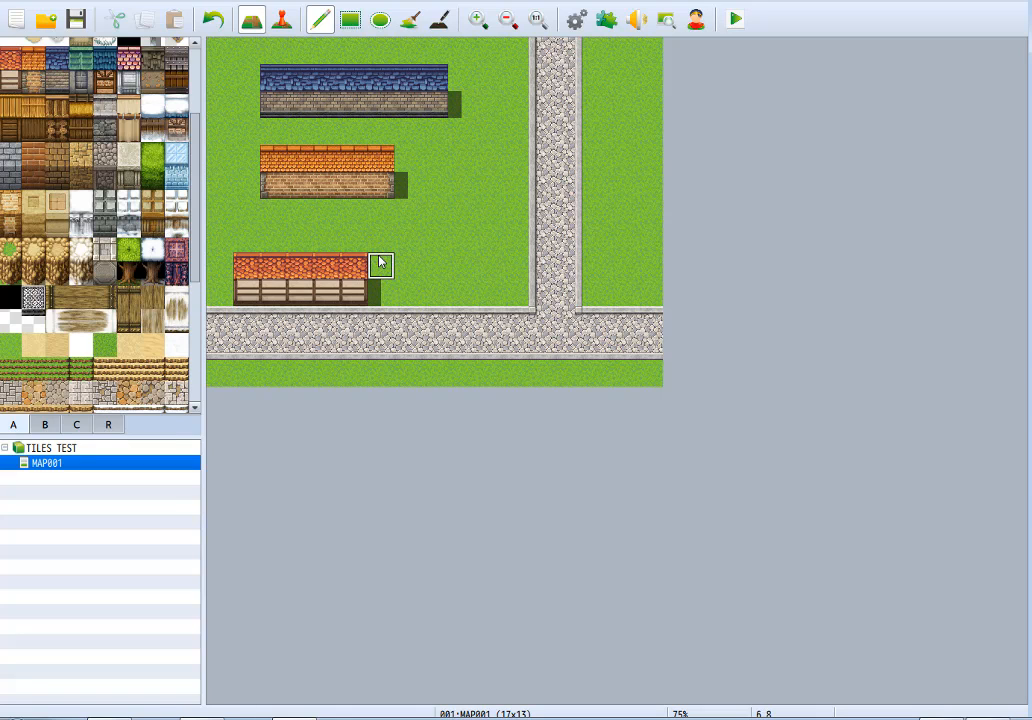
pyautogui.moveTo(380, 262)
pyautogui.mouseDown()
pyautogui.moveTo(240, 265)
pyautogui.moveTo(380, 276)
pyautogui.moveTo(316, 157)
pyautogui.moveTo(300, 184)
pyautogui.moveTo(447, 138)
pyautogui.moveTo(300, 76)
pyautogui.moveTo(274, 97)
pyautogui.moveTo(433, 104)
pyautogui.mouseUp()
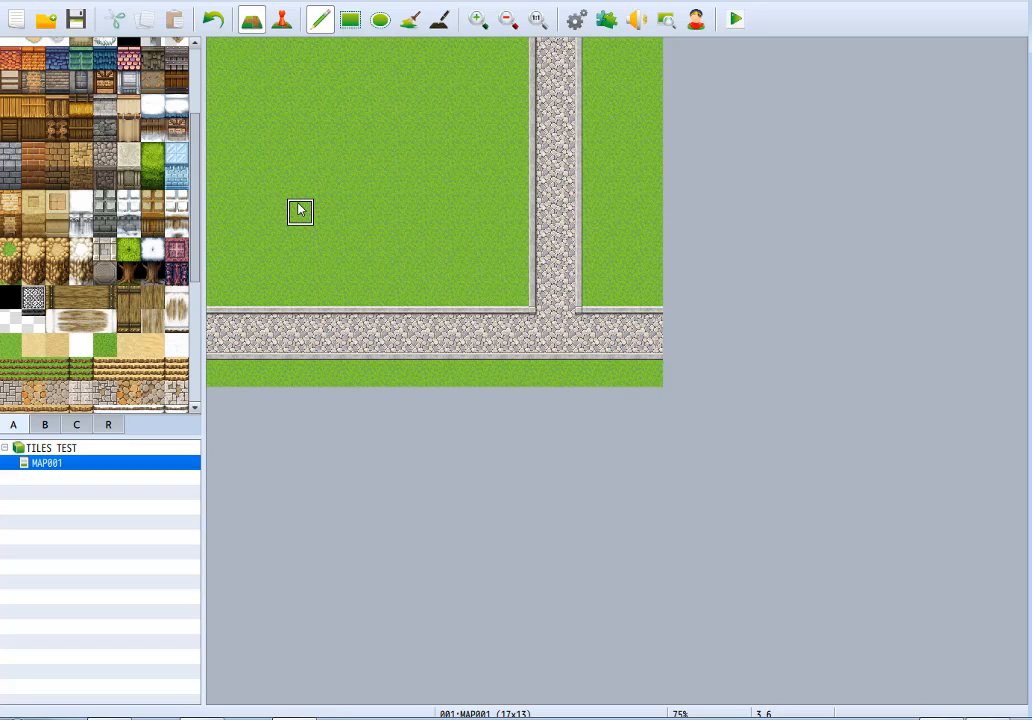
# Examine the roof rows of tileset A and the full block of building and cliff tiles they belong to.
pyautogui.click(11, 61)
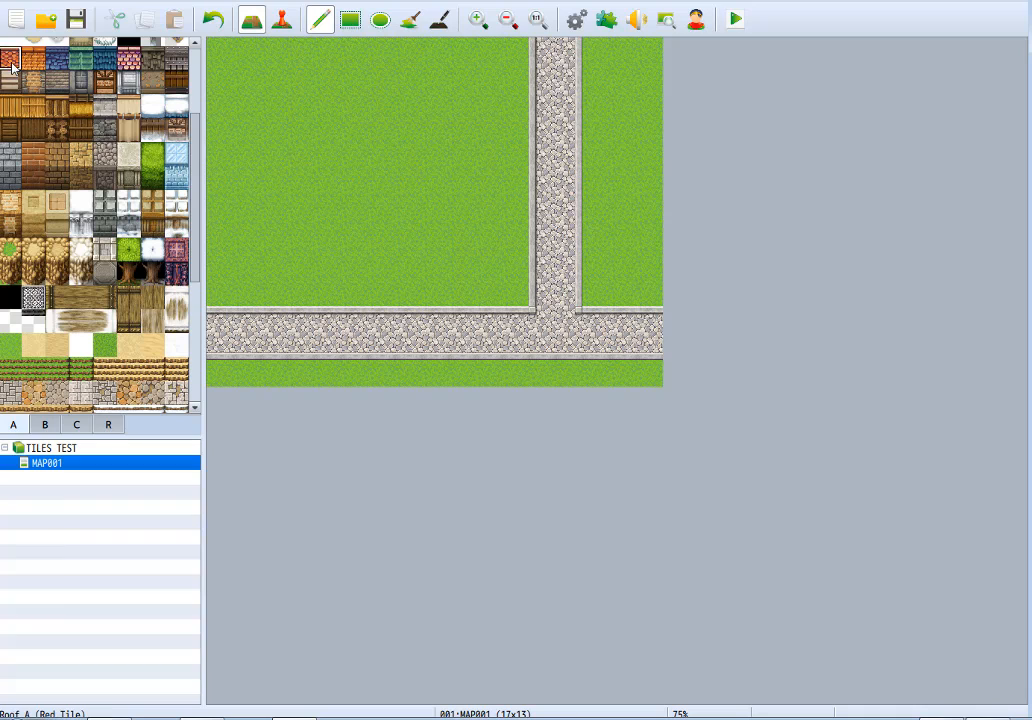
pyautogui.moveTo(18, 66); pyautogui.dragTo(178, 62)
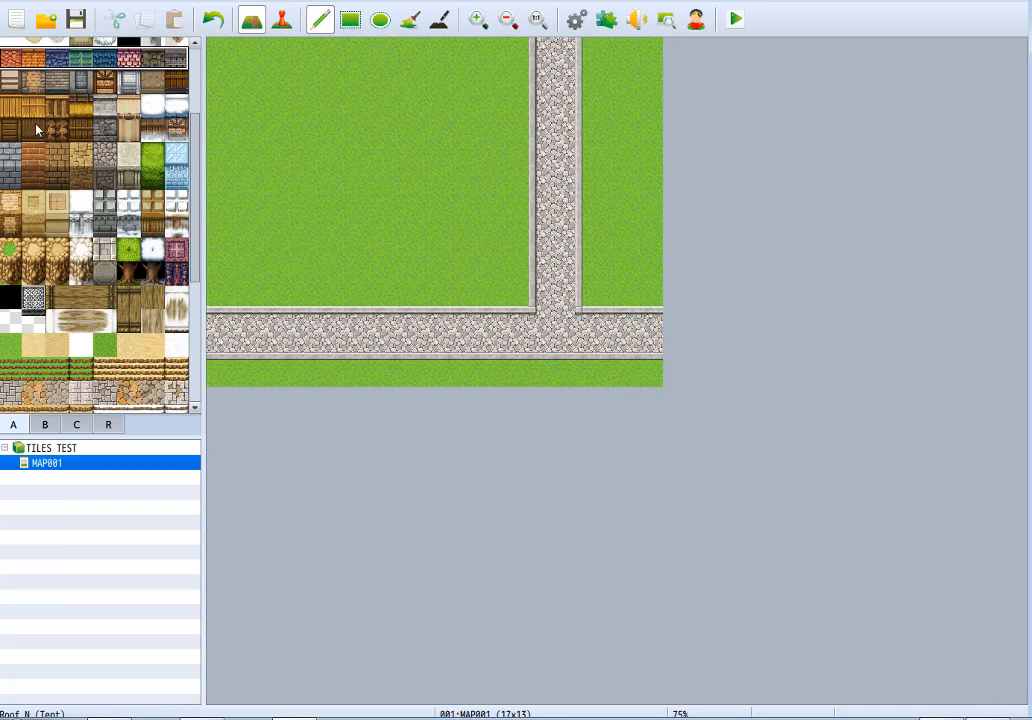
pyautogui.moveTo(8, 115); pyautogui.dragTo(198, 114)
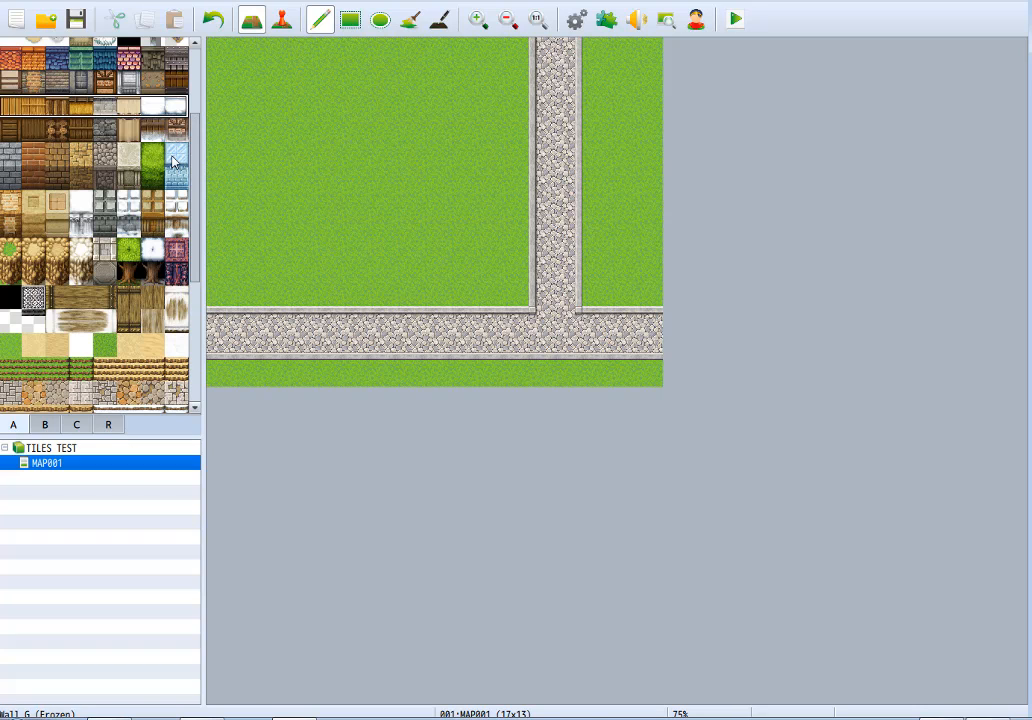
pyautogui.moveTo(9, 60); pyautogui.dragTo(197, 278)
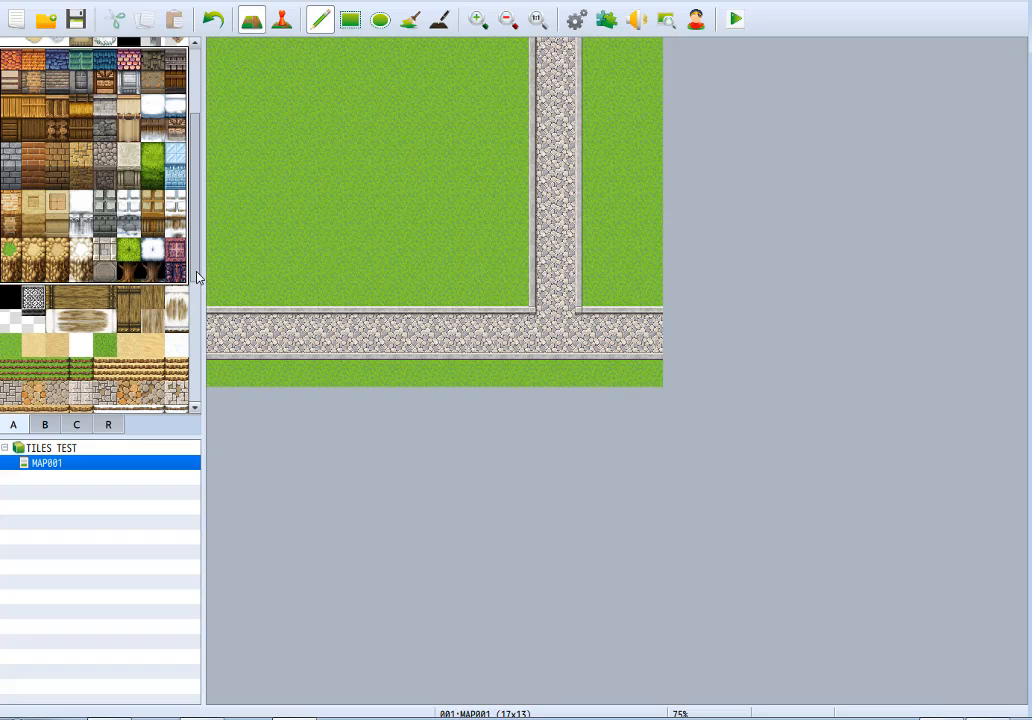
# Examine the top-surface rows of the building tiles one by one, from the tile and wood roofs to the cliff tops.
pyautogui.click(9, 58)
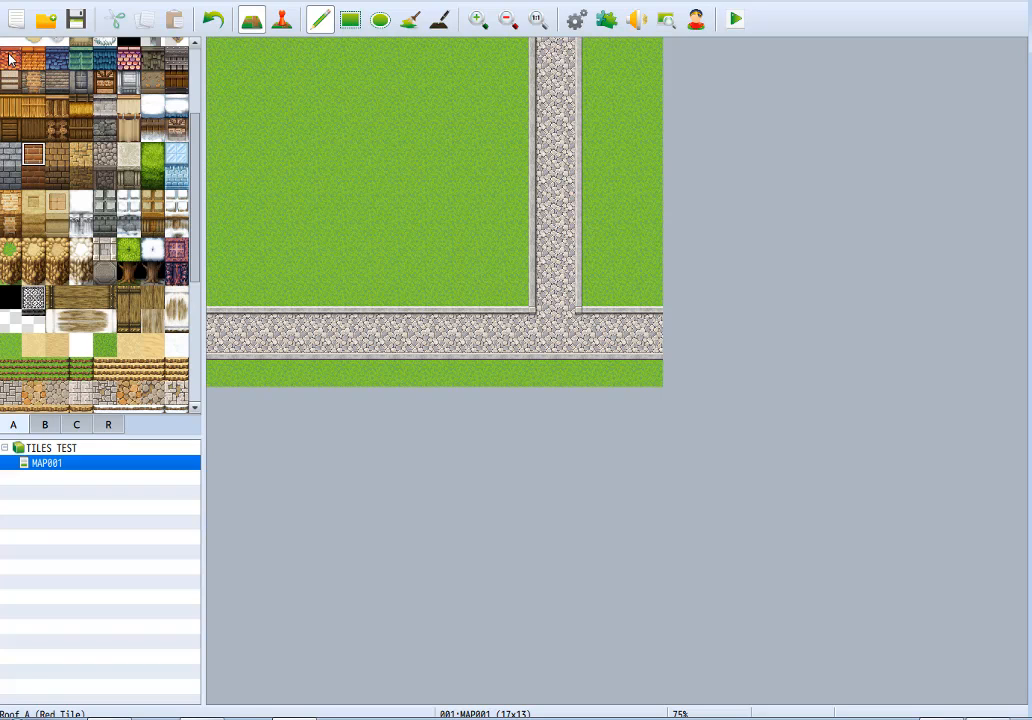
pyautogui.moveTo(9, 58); pyautogui.dragTo(181, 61)
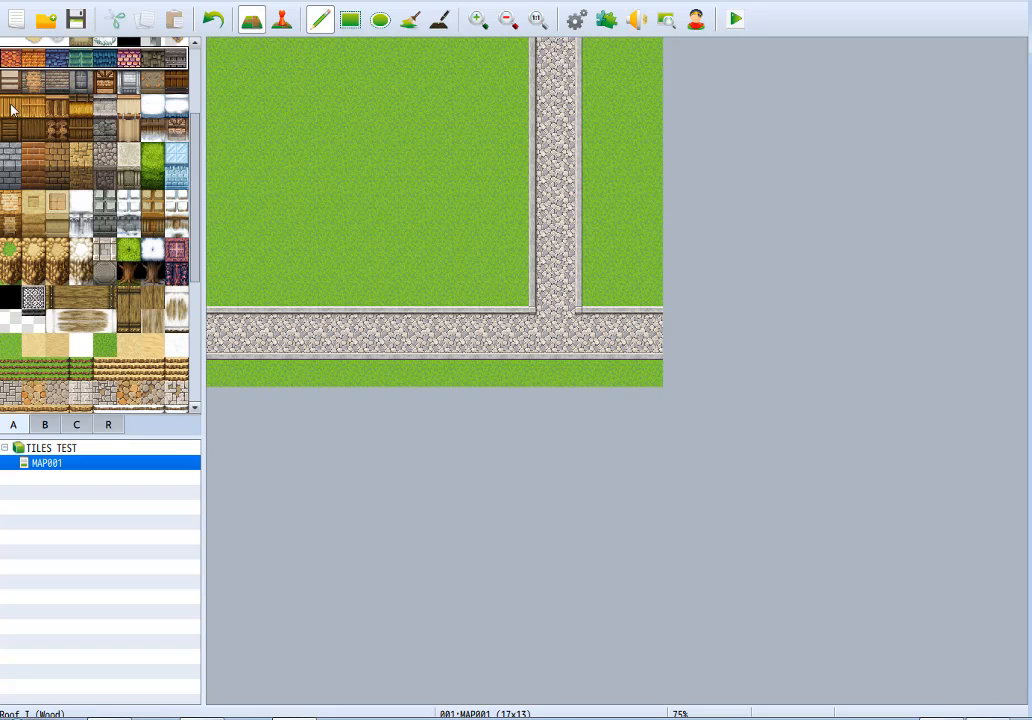
pyautogui.moveTo(10, 106); pyautogui.dragTo(168, 106)
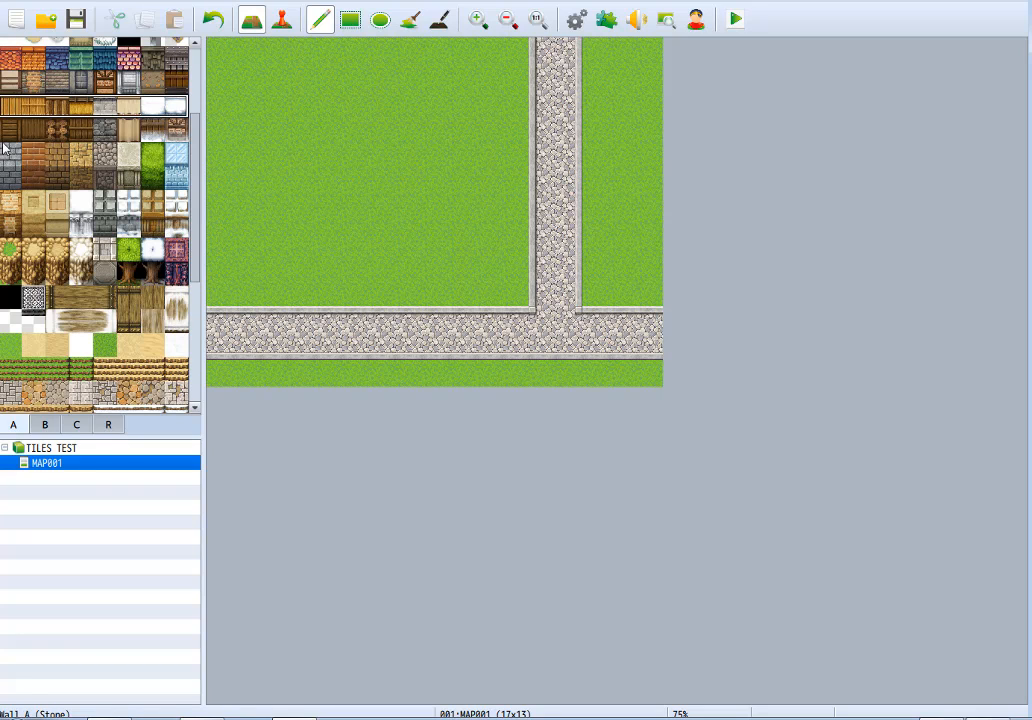
pyautogui.moveTo(5, 152); pyautogui.dragTo(180, 152)
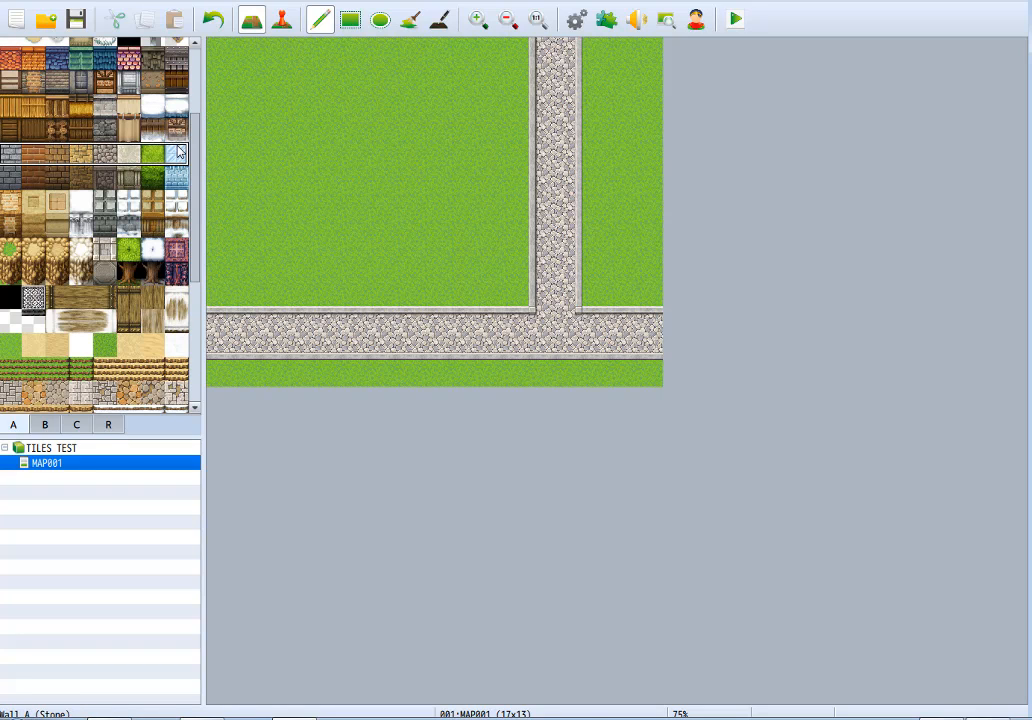
pyautogui.moveTo(6, 204); pyautogui.dragTo(199, 206)
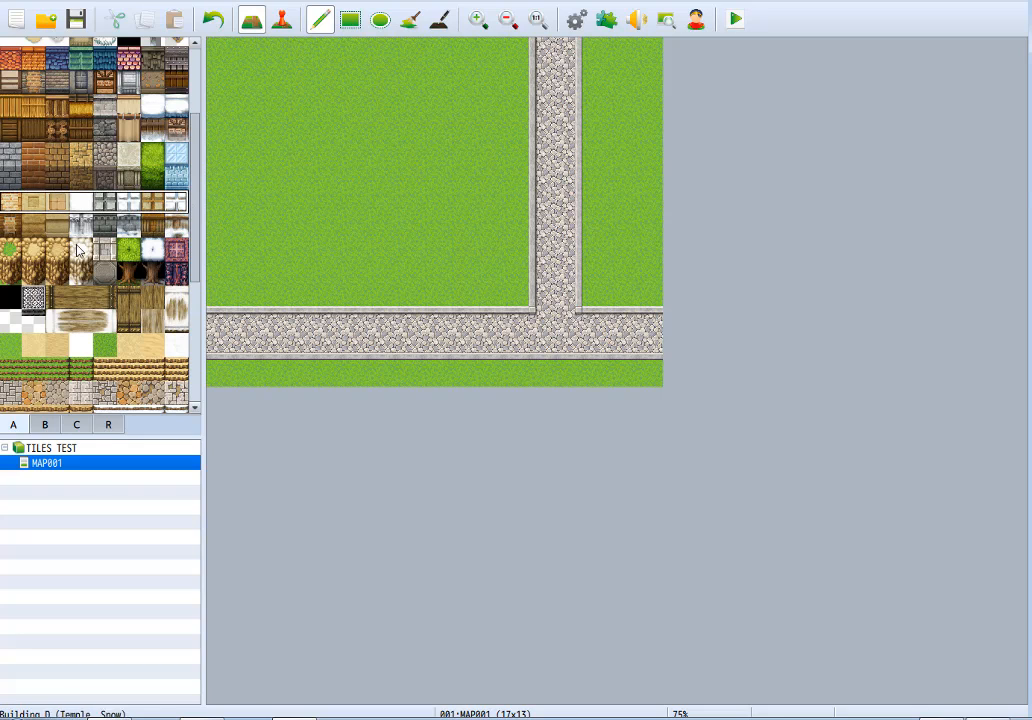
pyautogui.moveTo(8, 250); pyautogui.dragTo(185, 248)
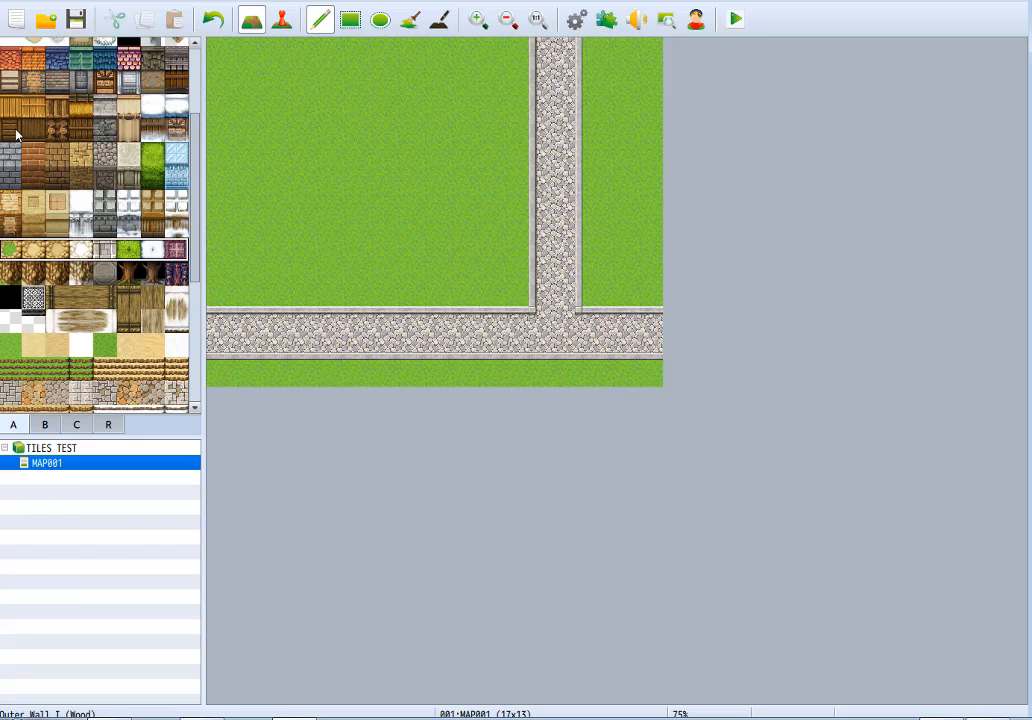
# Examine the matching wall-side rows, from the plaster and wood outer walls down to the cliff faces.
pyautogui.moveTo(8, 81); pyautogui.dragTo(176, 86)
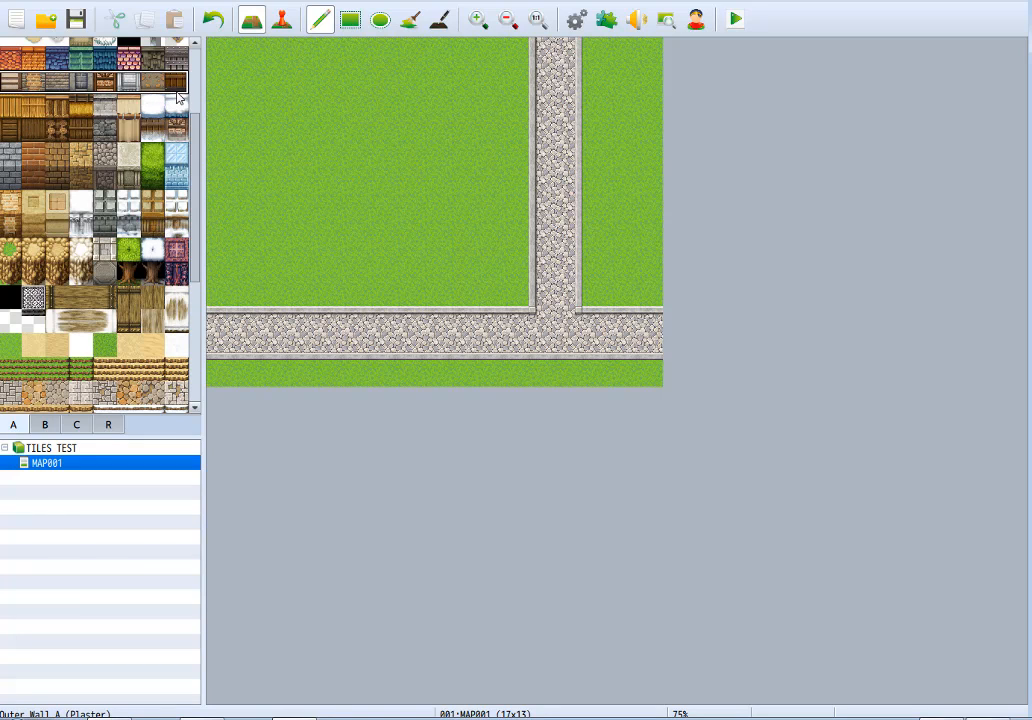
pyautogui.moveTo(8, 129); pyautogui.dragTo(184, 133)
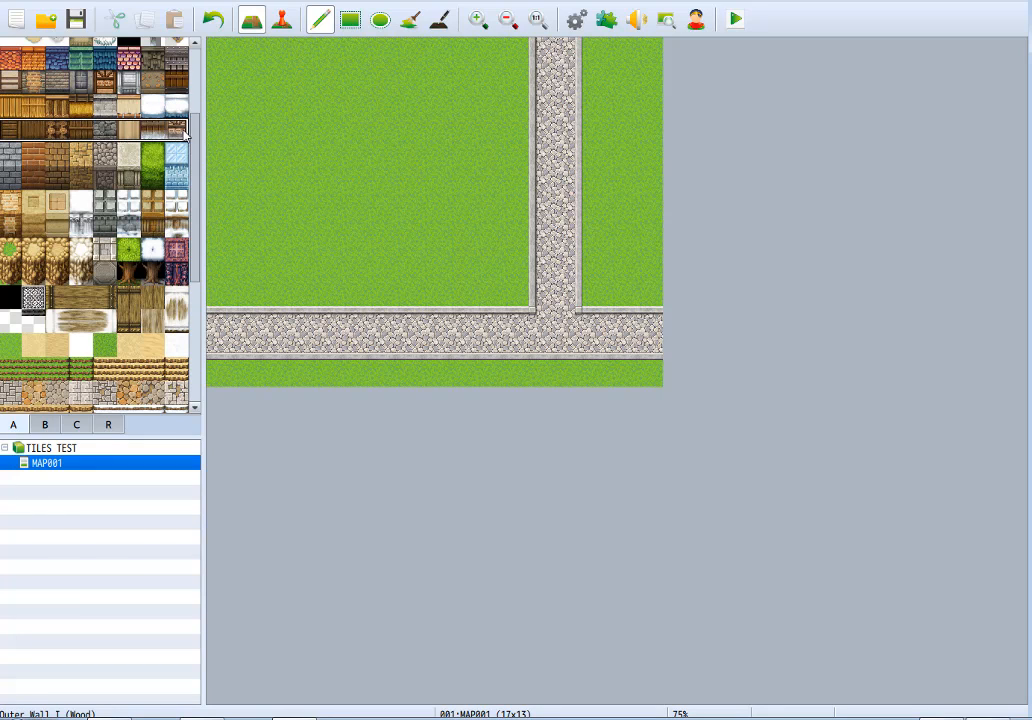
pyautogui.moveTo(12, 177); pyautogui.dragTo(181, 180)
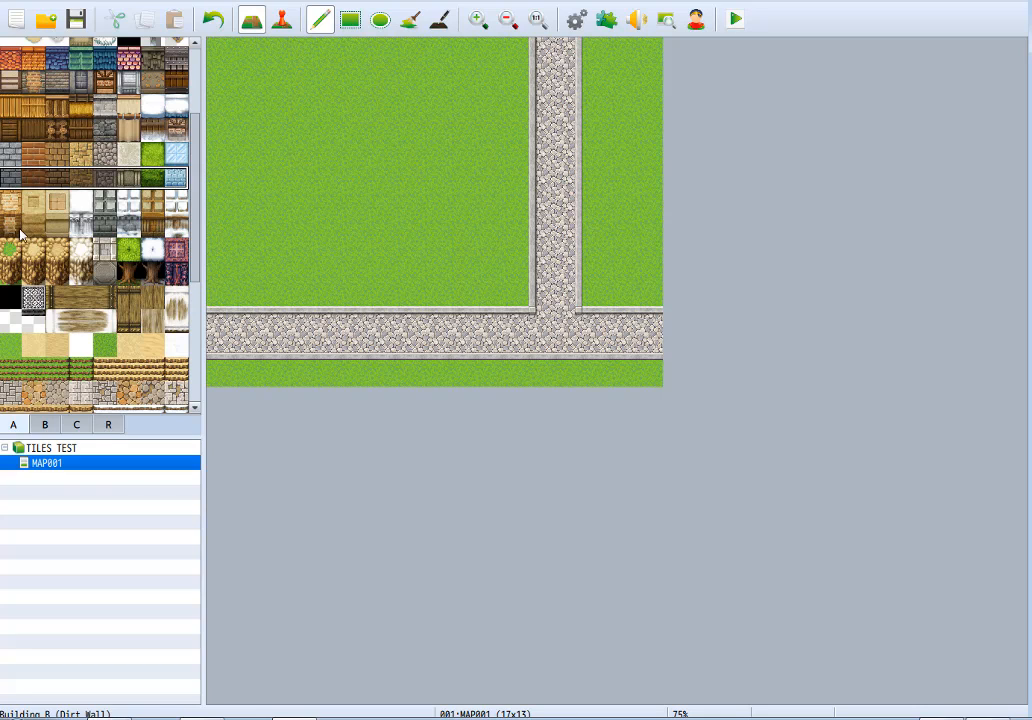
pyautogui.moveTo(10, 272); pyautogui.dragTo(180, 272)
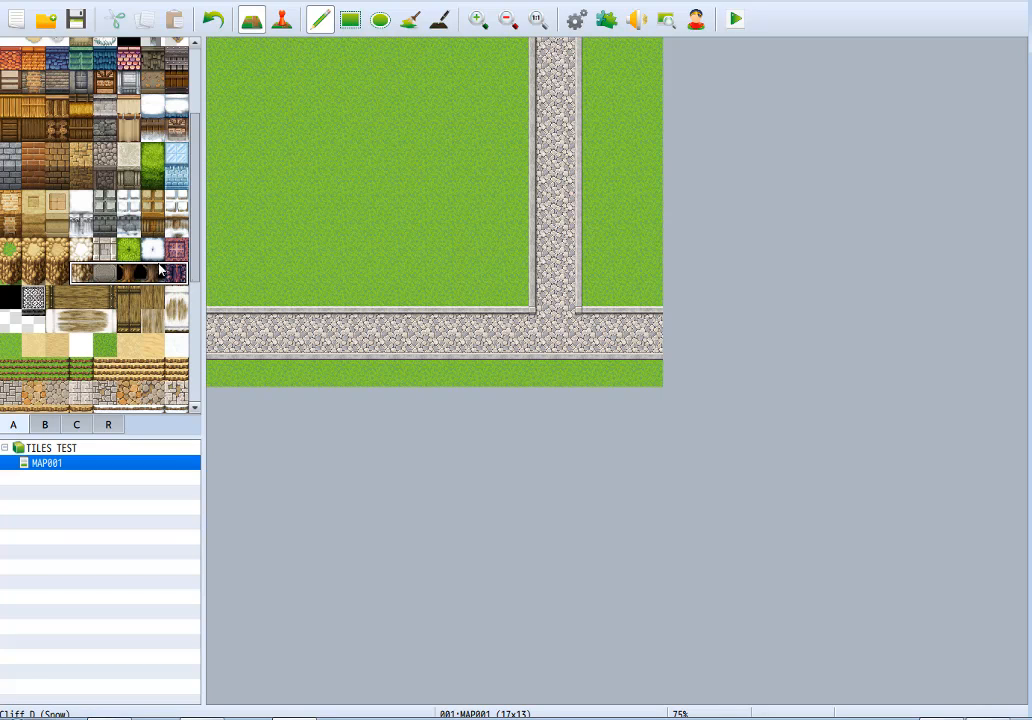
pyautogui.click(80, 225)
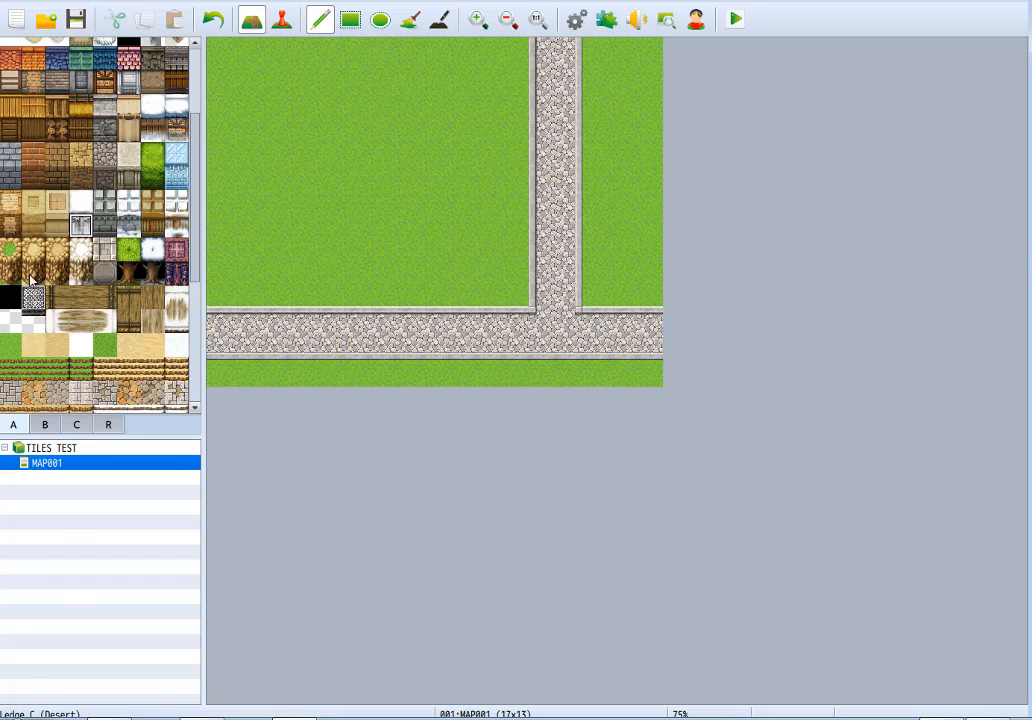
# Try a four-by-four-tile Outer Wall A (Plaster) block above the road with the pencil, testing and undoing extra wall pieces.
pyautogui.click(12, 86)
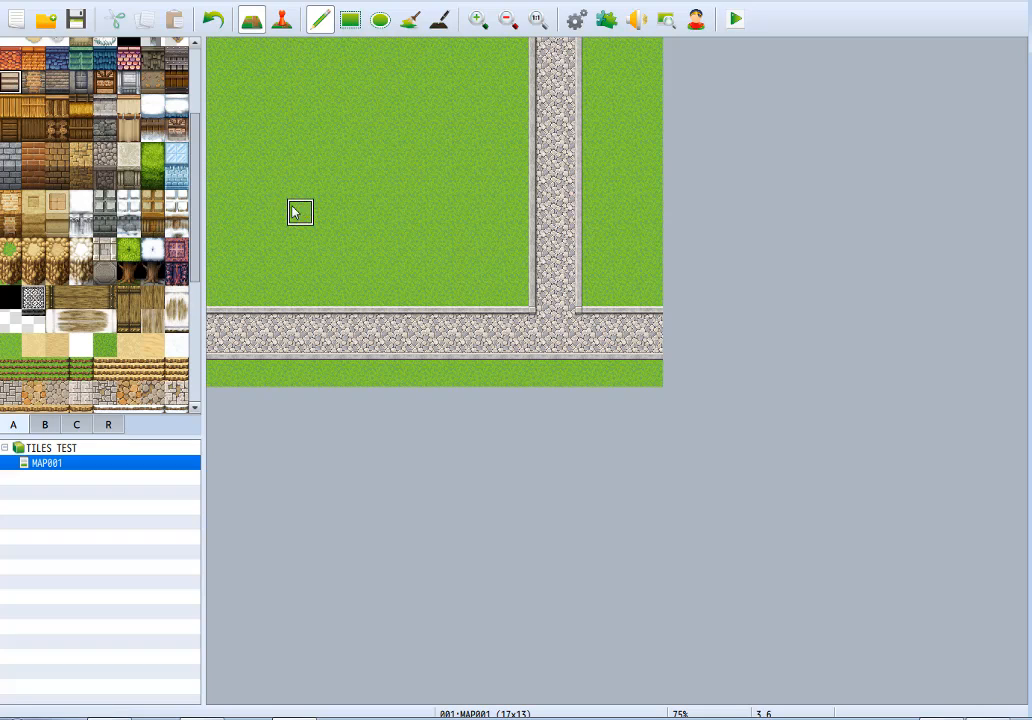
pyautogui.moveTo(298, 212)
pyautogui.mouseDown()
pyautogui.moveTo(308, 296)
pyautogui.moveTo(364, 288)
pyautogui.moveTo(385, 261)
pyautogui.moveTo(352, 210)
pyautogui.moveTo(327, 267)
pyautogui.moveTo(350, 233)
pyautogui.mouseUp()
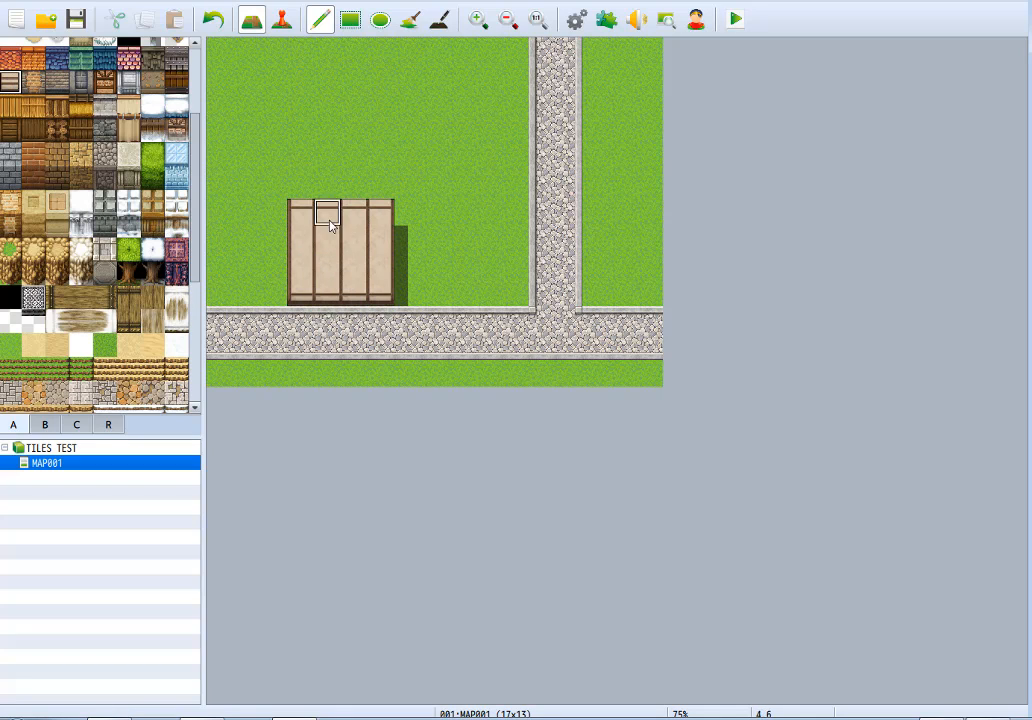
pyautogui.moveTo(300, 104); pyautogui.dragTo(414, 130)
pyautogui.hotkey('ctrl', 'z')
pyautogui.moveTo(352, 104); pyautogui.dragTo(444, 108)
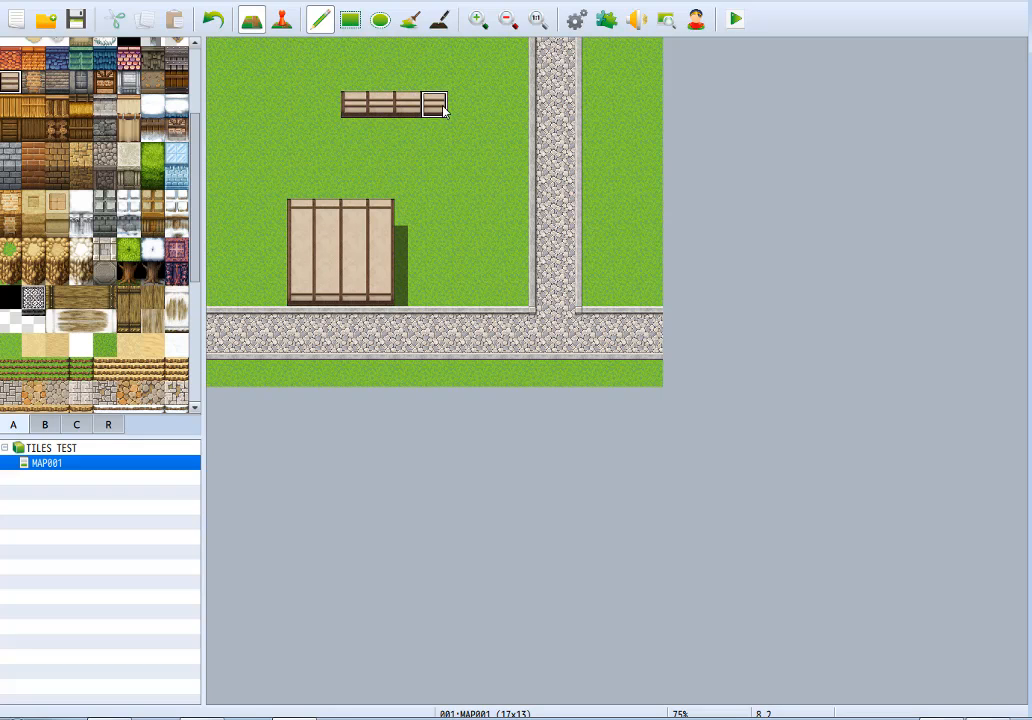
pyautogui.hotkey('ctrl', 'z')
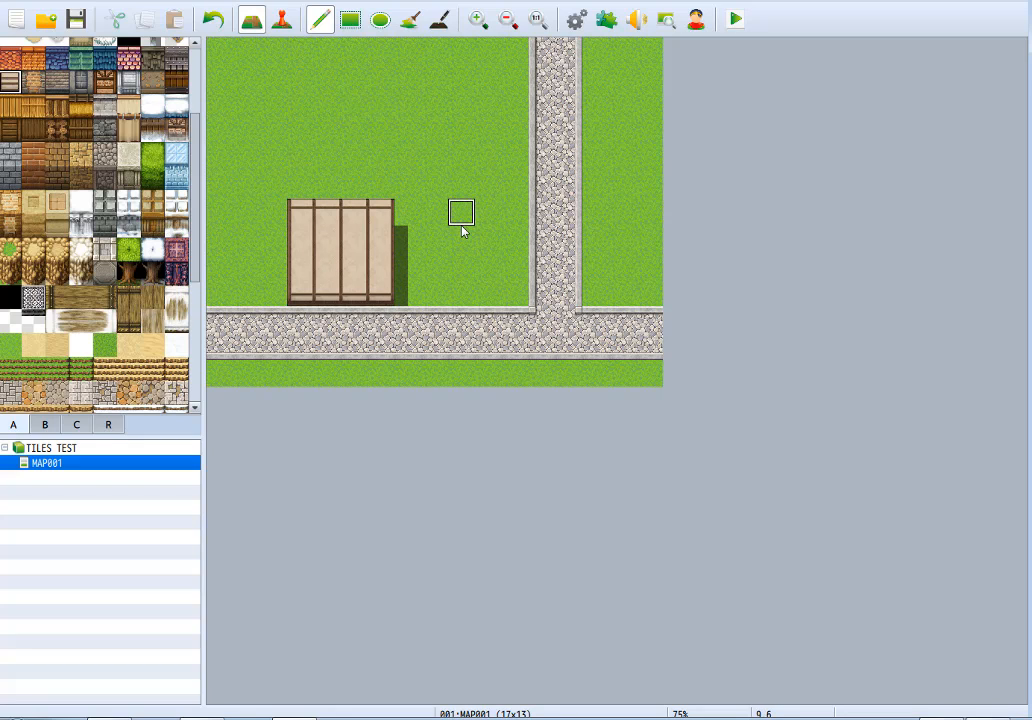
pyautogui.click(407, 212)
pyautogui.moveTo(399, 276)
pyautogui.mouseDown()
pyautogui.moveTo(427, 302)
pyautogui.moveTo(443, 136)
pyautogui.moveTo(293, 205)
pyautogui.moveTo(433, 143)
pyautogui.moveTo(426, 138)
pyautogui.mouseUp()
pyautogui.hotkey('ctrl', 'z')
pyautogui.hotkey('ctrl', 'z')
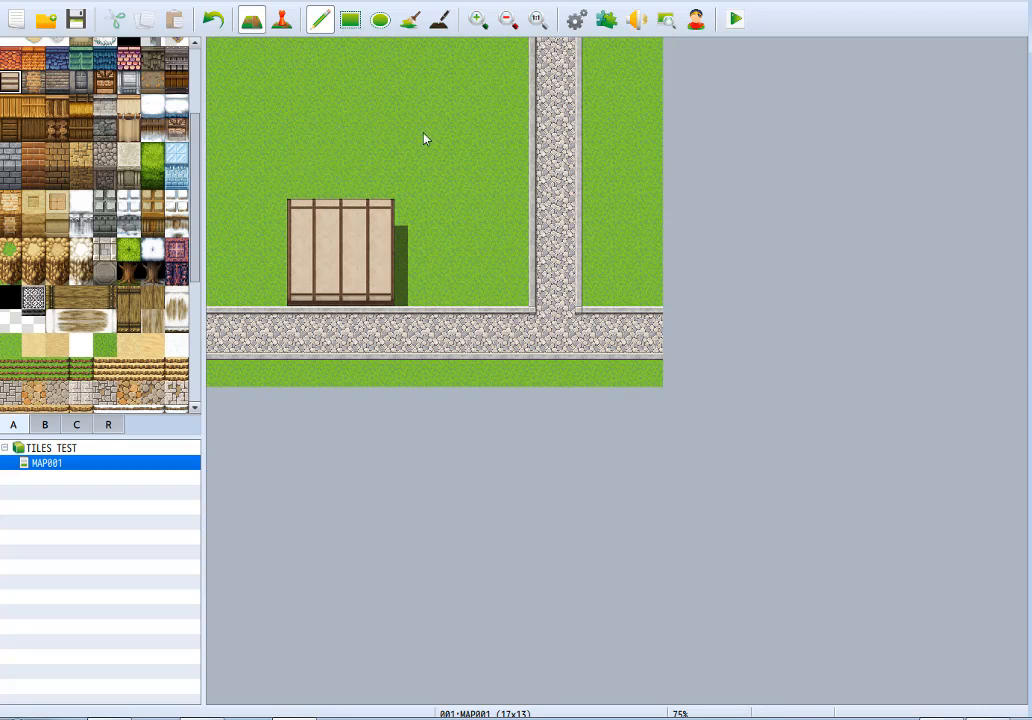
# Fill a 10 by 7 tile plaster outer wall rectangle above the road and a 10 by 3 tile Roof A (Red Tile) over it.
pyautogui.click(350, 19)
pyautogui.moveTo(247, 133); pyautogui.dragTo(484, 296)
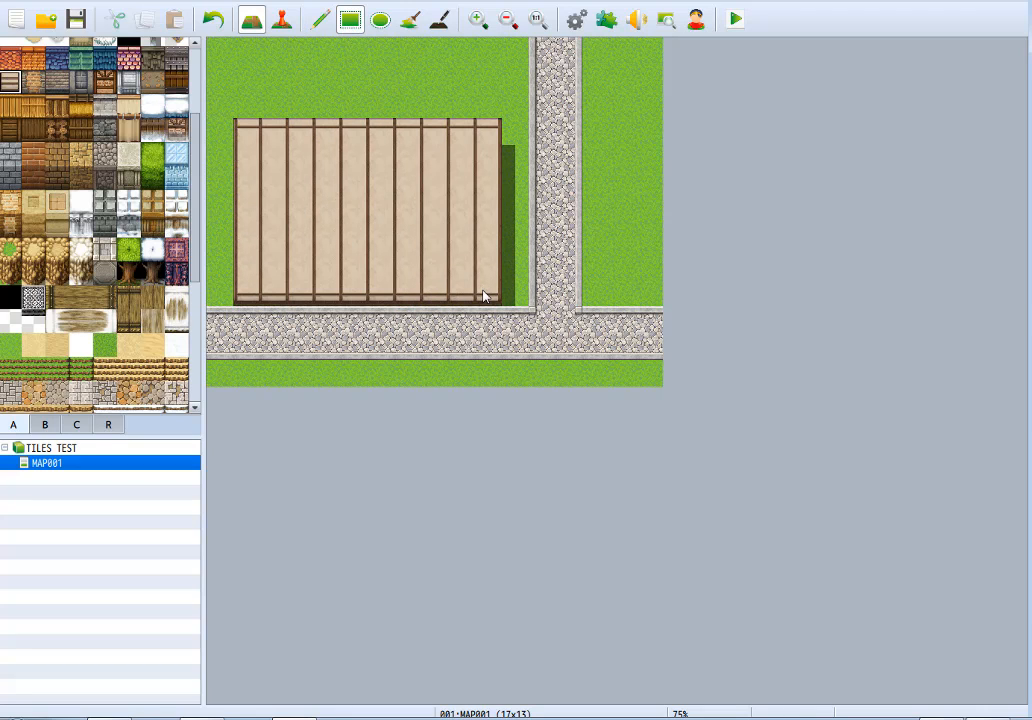
pyautogui.click(10, 58)
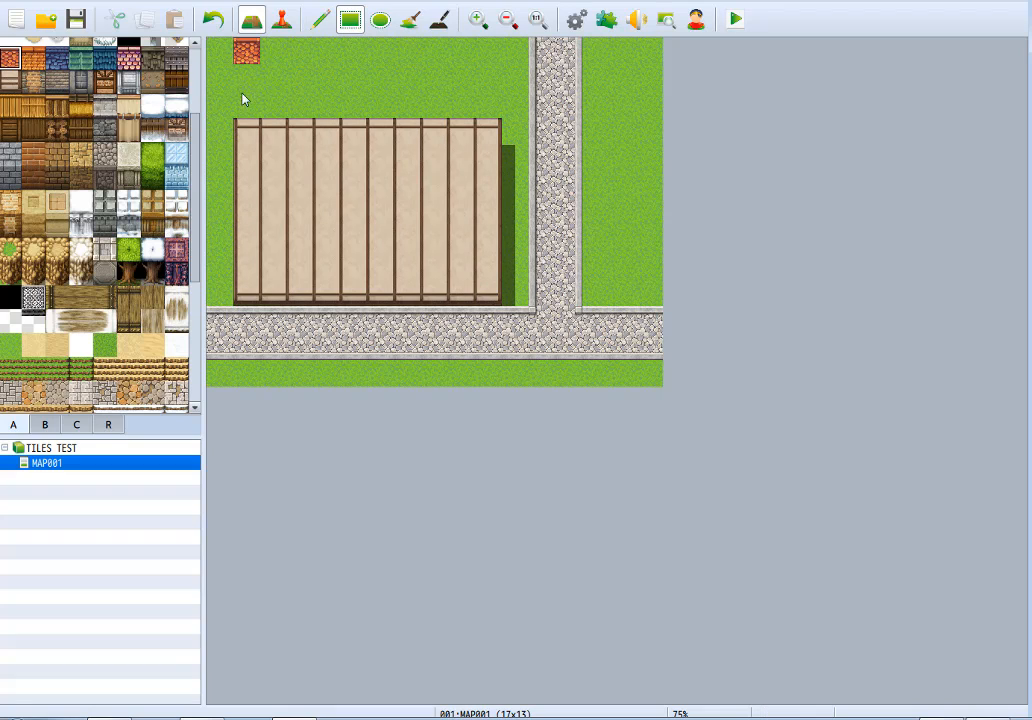
pyautogui.moveTo(246, 52); pyautogui.dragTo(490, 106)
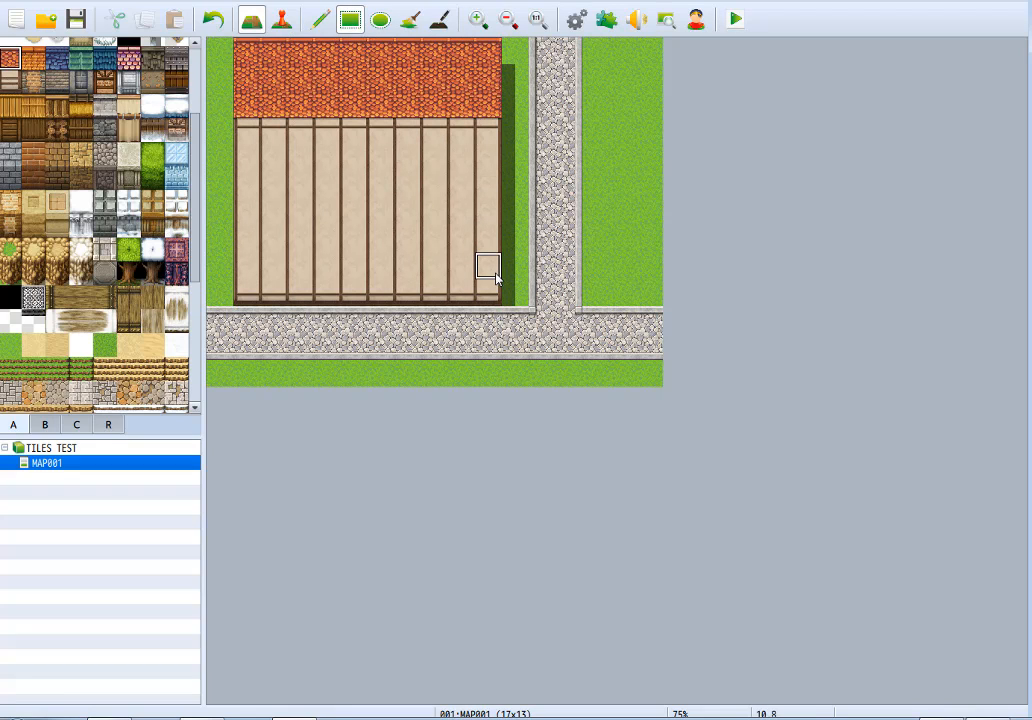
# Trim the building with grass to a plaster wall six tiles wide and two high, and add a four-tile-high red roof above it.
pyautogui.rightClick(514, 212)
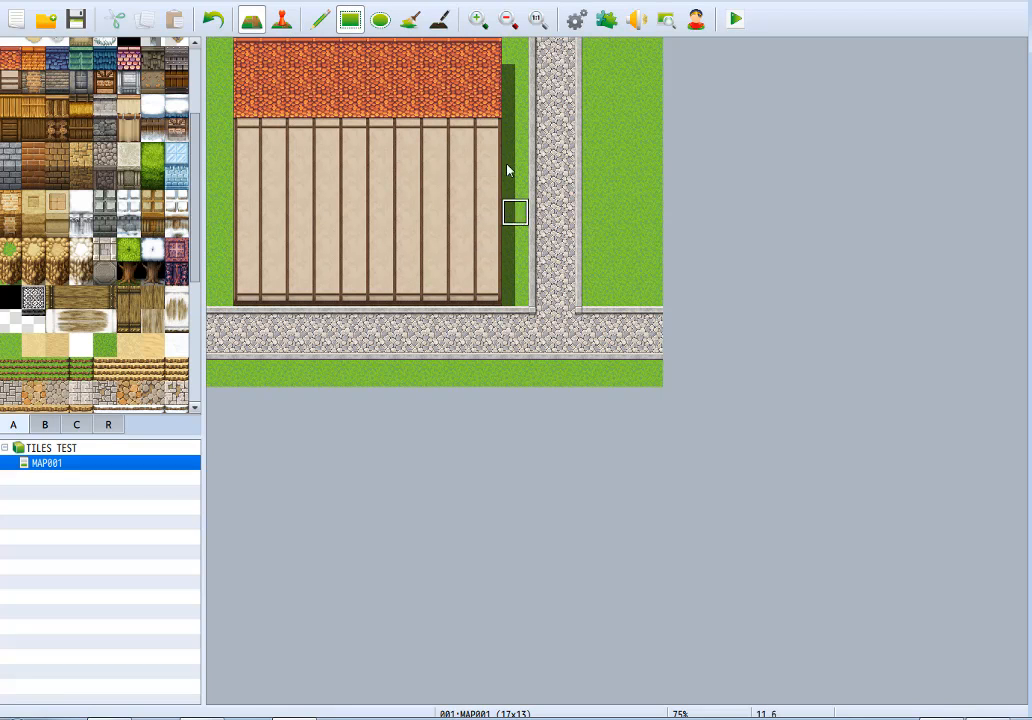
pyautogui.click(490, 50)
pyautogui.moveTo(488, 51); pyautogui.dragTo(257, 245)
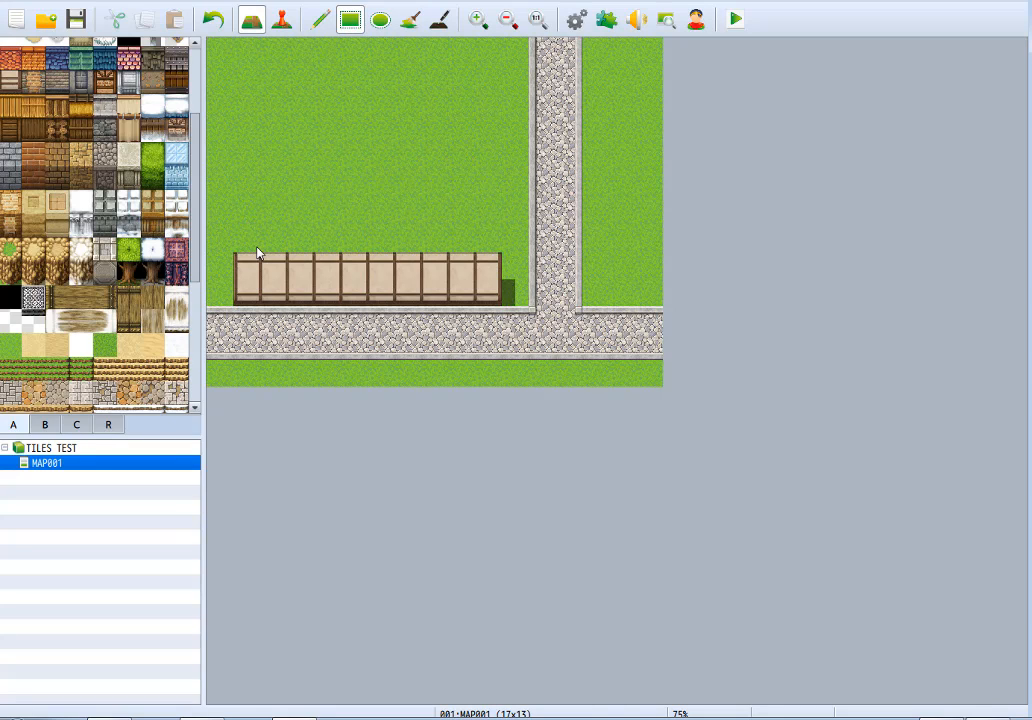
pyautogui.moveTo(405, 258); pyautogui.dragTo(497, 295)
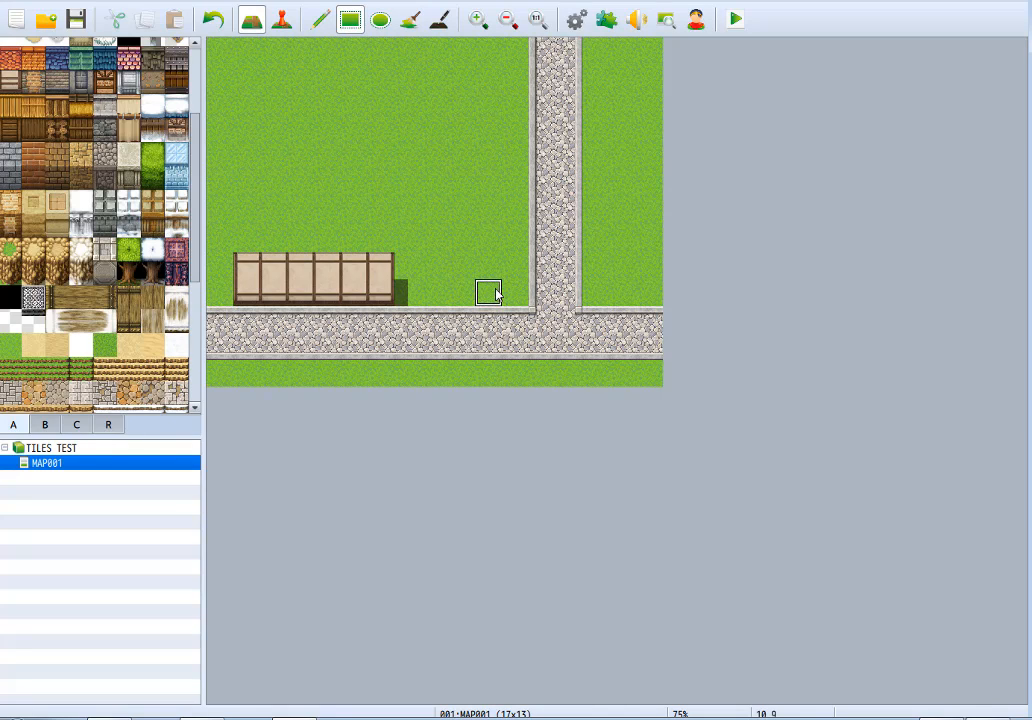
pyautogui.click(12, 62)
pyautogui.moveTo(245, 238)
pyautogui.mouseDown()
pyautogui.moveTo(246, 166)
pyautogui.moveTo(382, 175)
pyautogui.mouseUp()
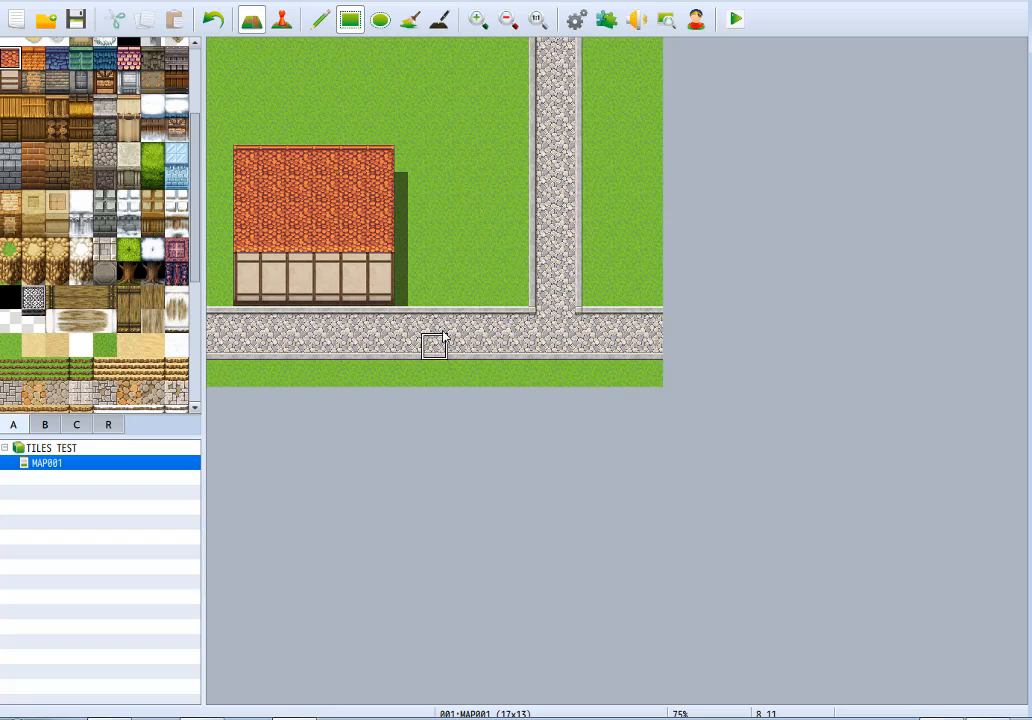
# Try a stepped peak of five single red roof tiles on the grass northeast of the house.
pyautogui.click(488, 78)
pyautogui.click(461, 105)
pyautogui.click(434, 132)
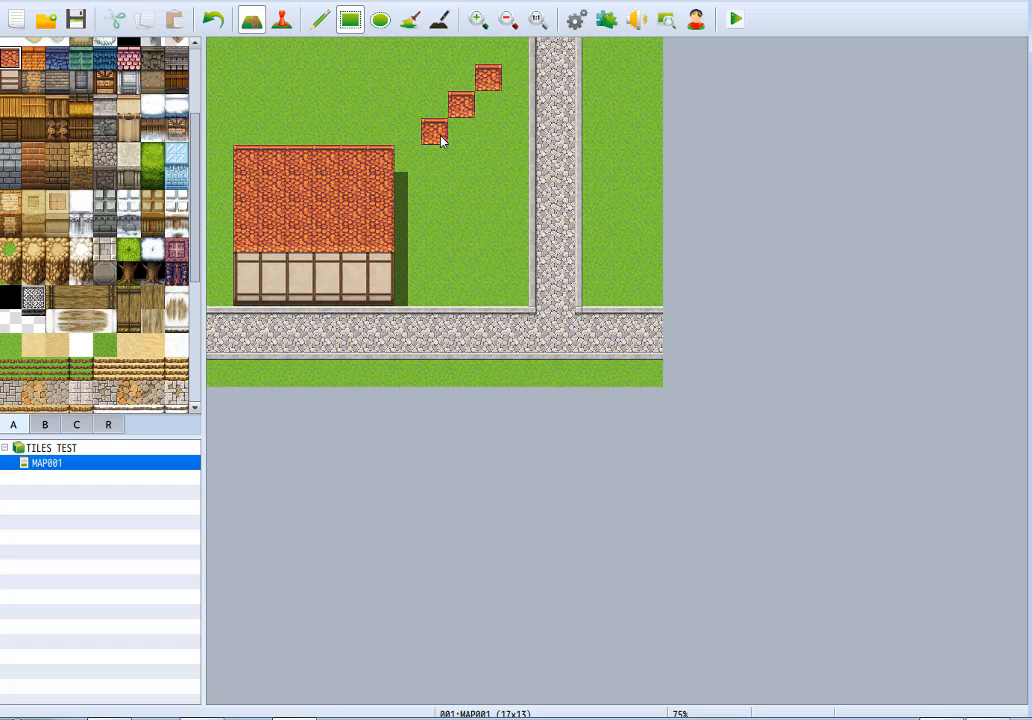
pyautogui.click(515, 105)
pyautogui.click(542, 132)
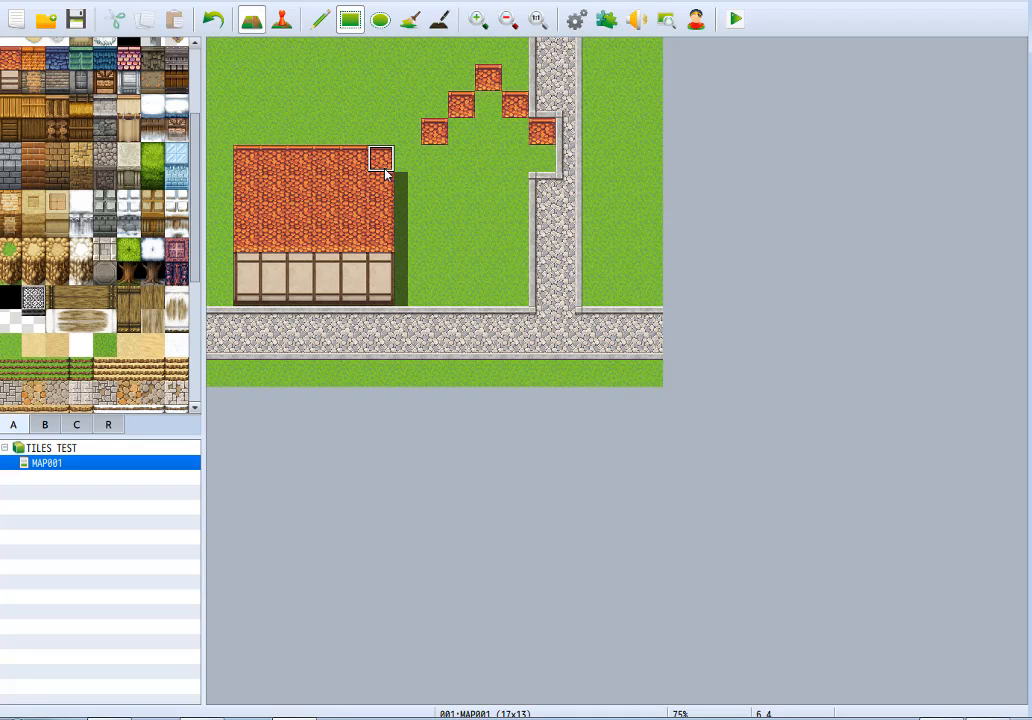
# Replace the top row of the house's red roof with grass and remove the stepped test roof tiles.
pyautogui.moveTo(390, 165); pyautogui.dragTo(242, 168)
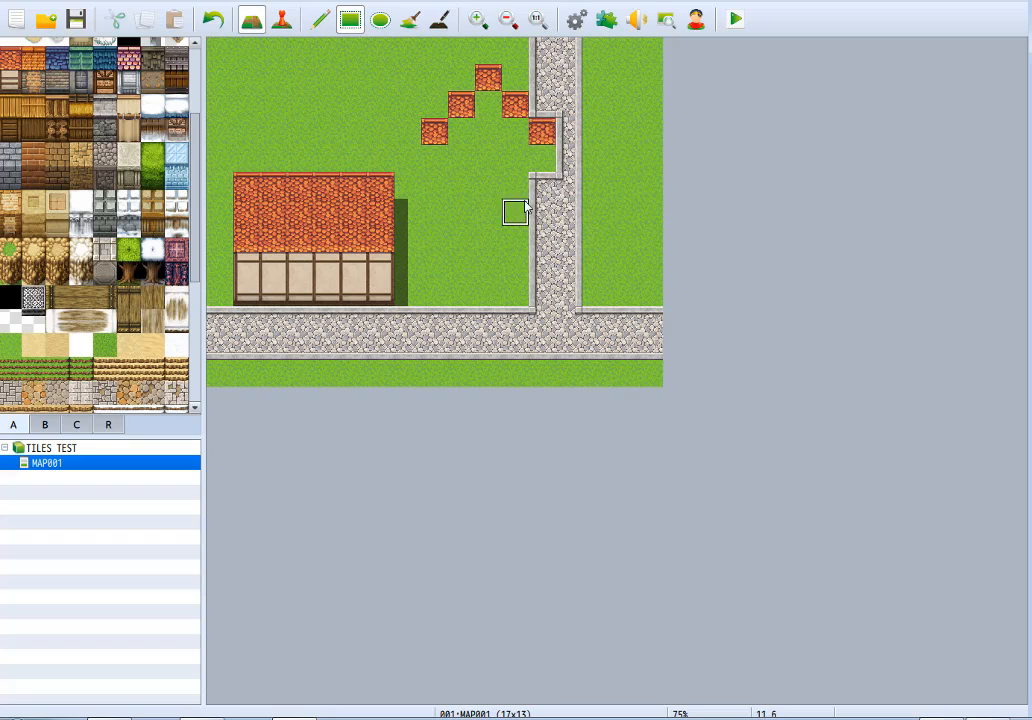
pyautogui.hotkey('ctrl', 'z')
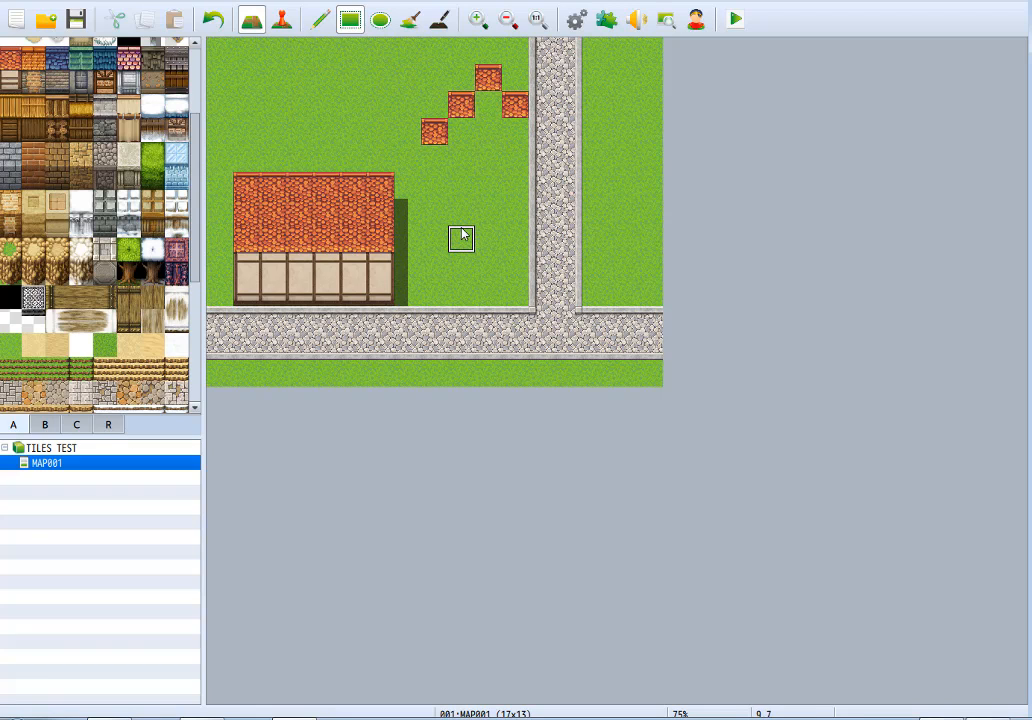
pyautogui.moveTo(487, 77); pyautogui.dragTo(507, 115)
pyautogui.hotkey('ctrl', 'z')
pyautogui.hotkey('ctrl', 'z')
pyautogui.hotkey('ctrl', 'z')
pyautogui.hotkey('ctrl', 'z')
pyautogui.hotkey('ctrl', 'z')
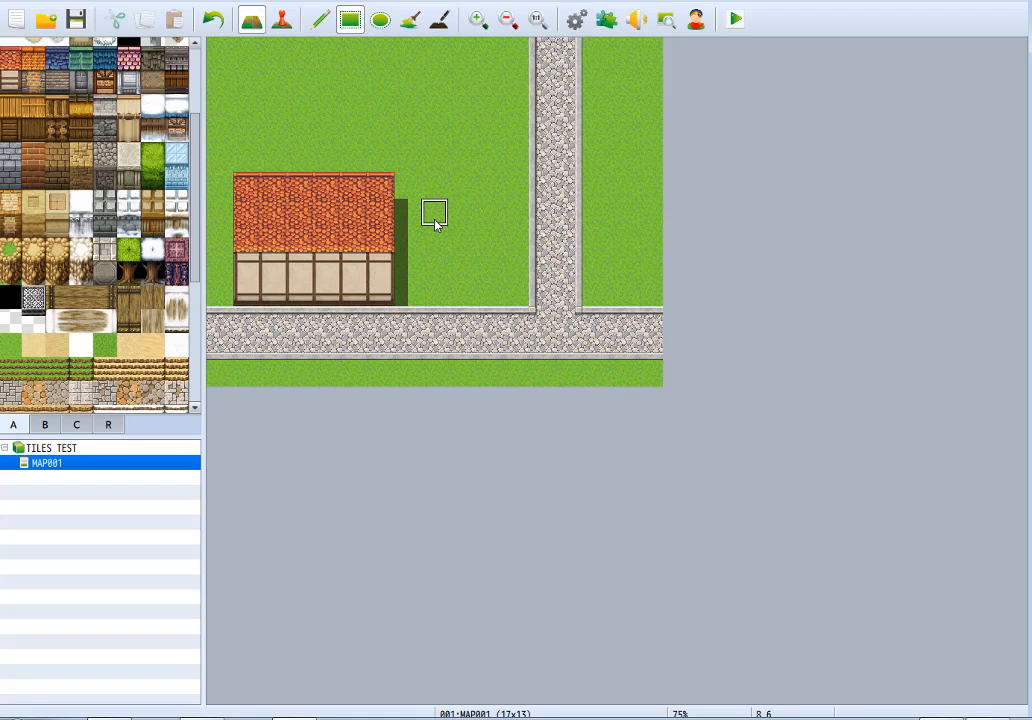
# Draw a 3 by 4 tile block of the leafy treetop ledge northeast of the house and replace its top two rows with grass.
pyautogui.click(124, 249)
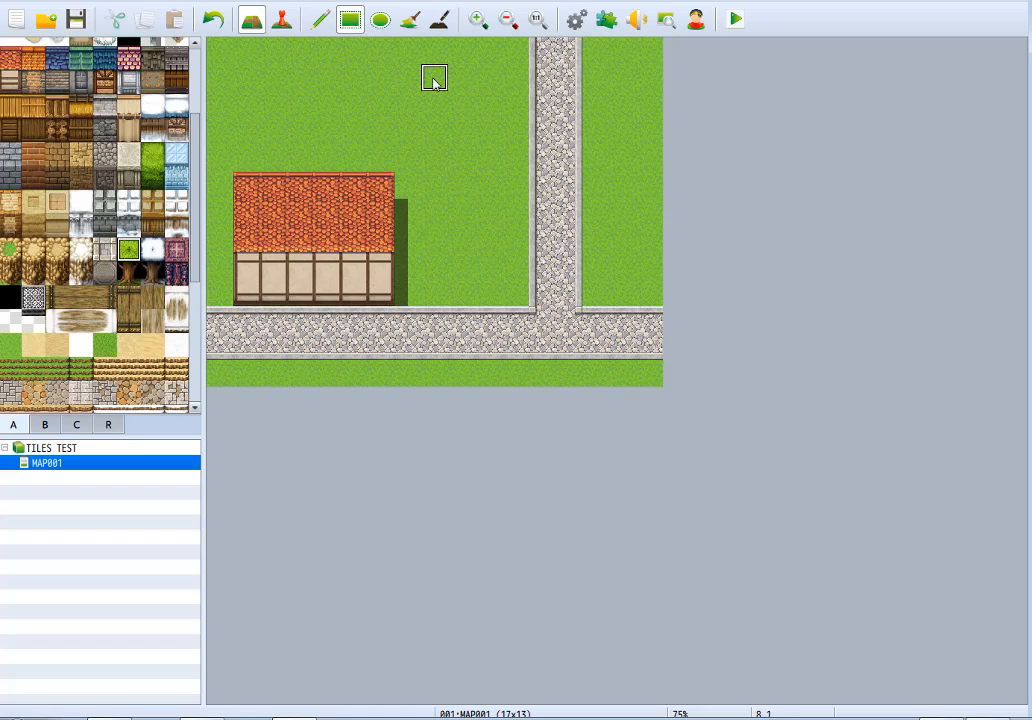
pyautogui.moveTo(434, 76)
pyautogui.mouseDown()
pyautogui.moveTo(375, 100)
pyautogui.moveTo(450, 155)
pyautogui.moveTo(487, 156)
pyautogui.mouseUp()
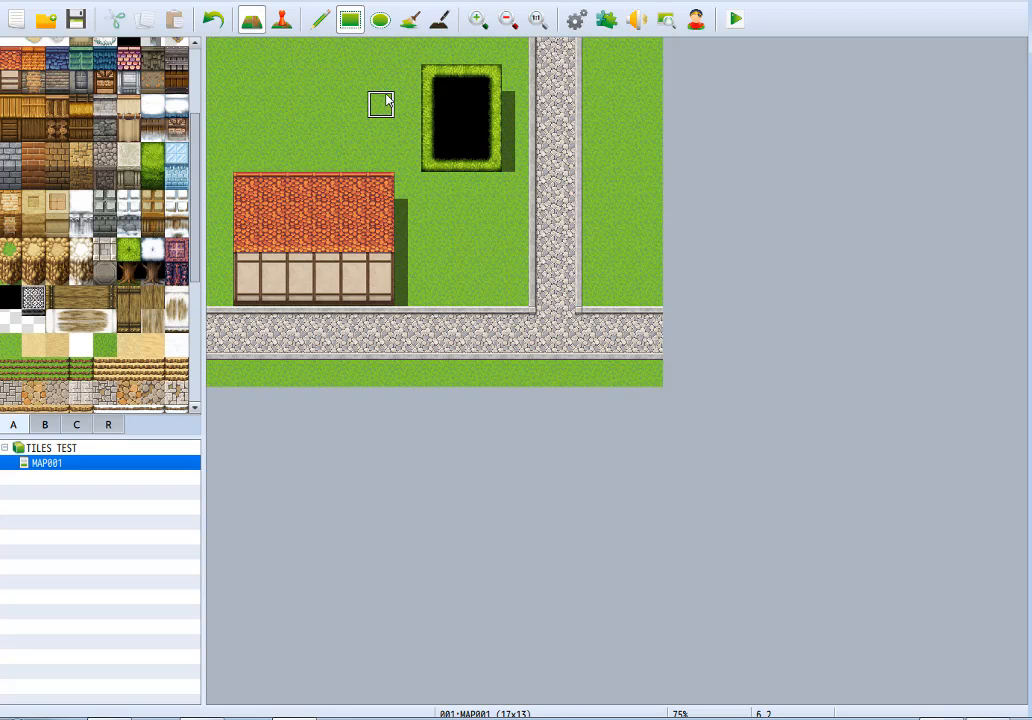
pyautogui.moveTo(477, 102)
pyautogui.mouseDown()
pyautogui.moveTo(484, 69)
pyautogui.moveTo(482, 80)
pyautogui.mouseUp()
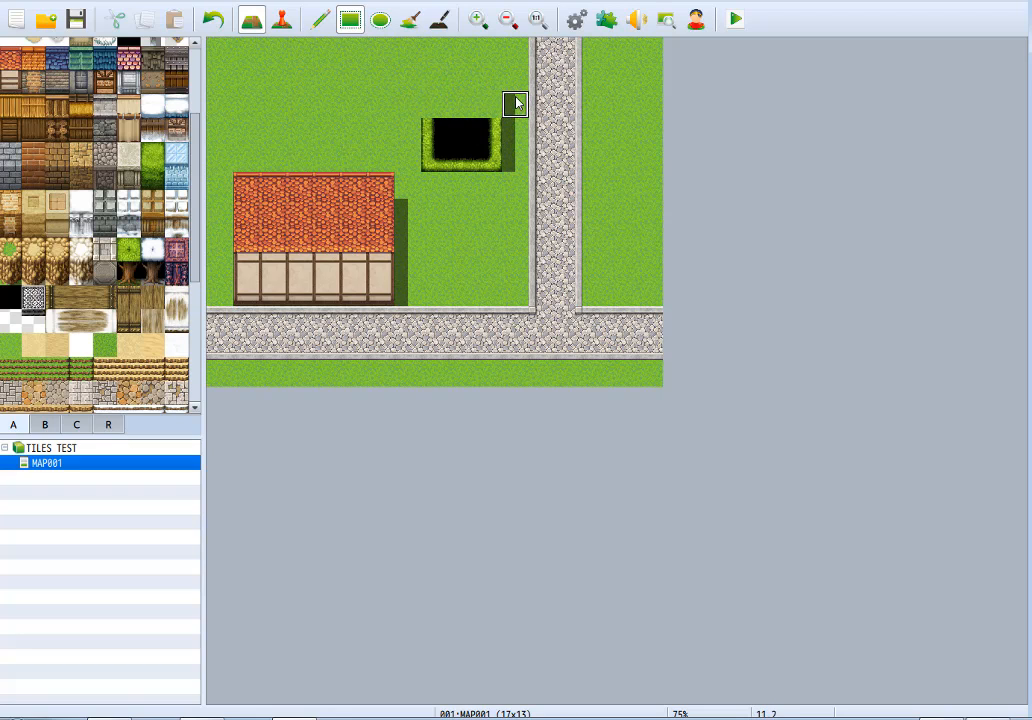
# Erase the upper part of the shadow beside the leafy test block and flood-fill the block with grass.
pyautogui.click(439, 19)
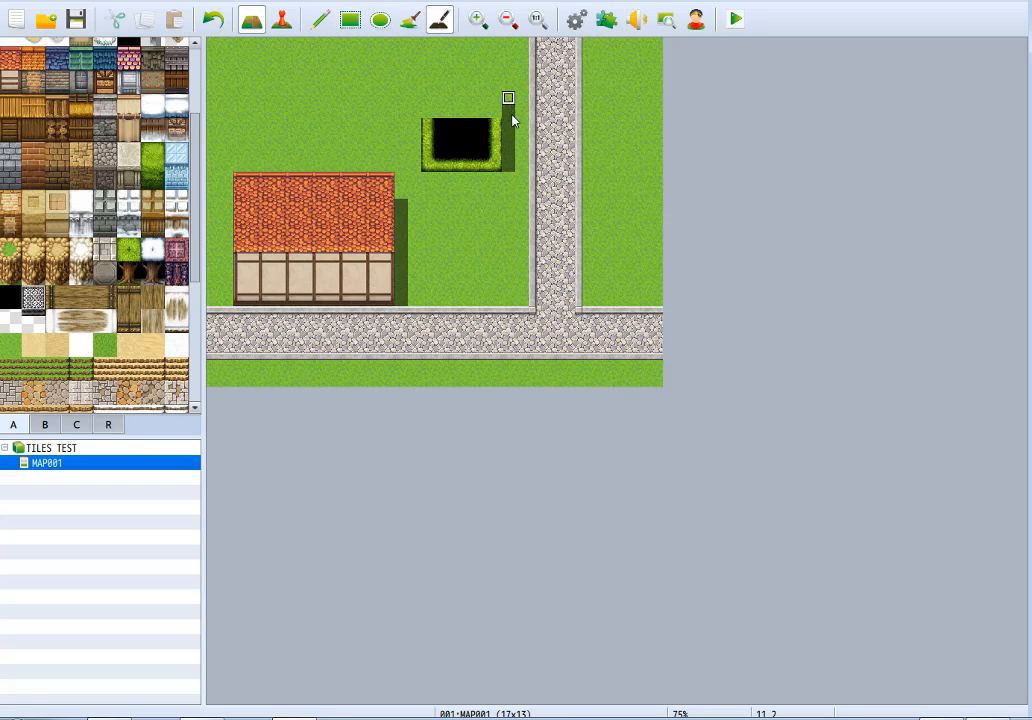
pyautogui.click(409, 19)
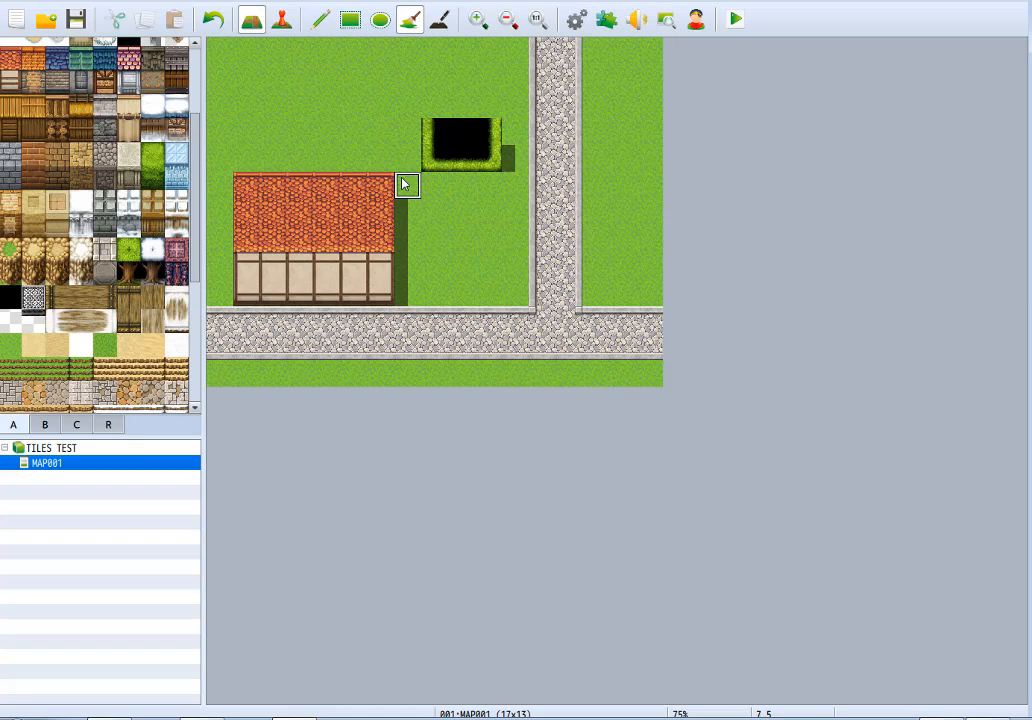
pyautogui.click(442, 138)
pyautogui.hotkey('ctrl', 'z')
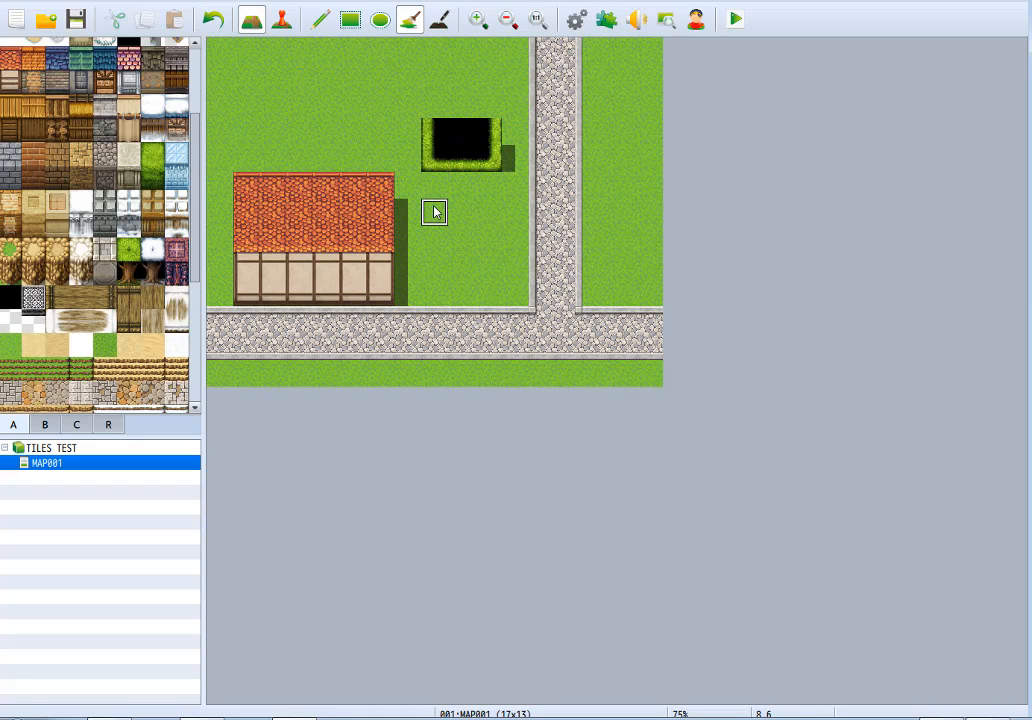
pyautogui.click(431, 130)
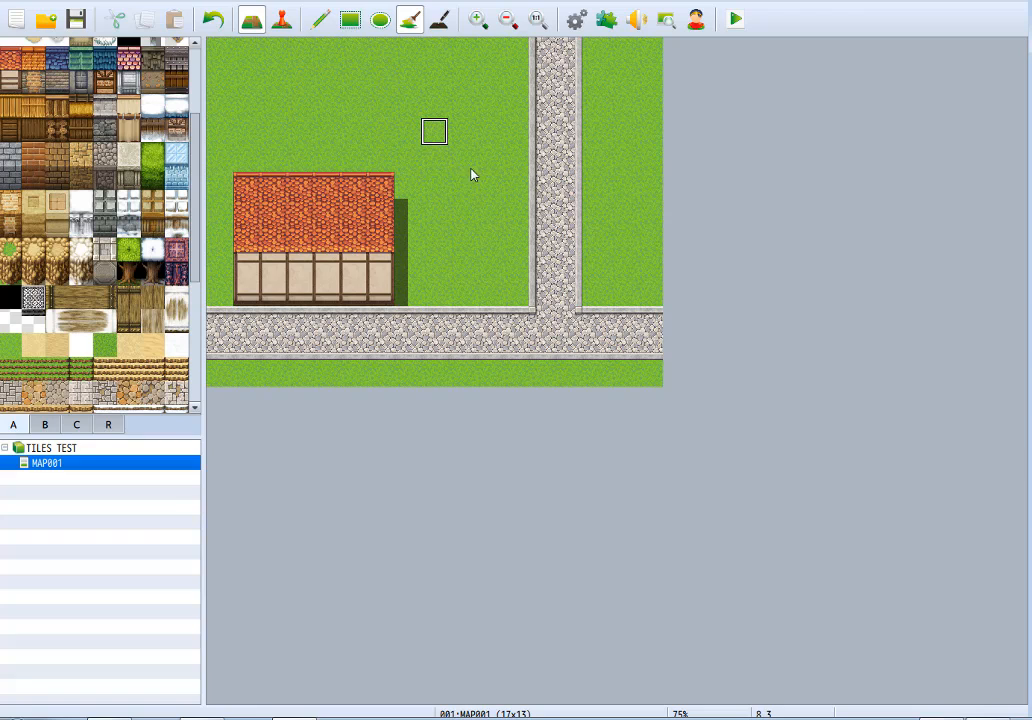
# Draw a grassy rock ledge five tiles wide and three high on the grass northeast of the house.
pyautogui.click(324, 21)
pyautogui.click(10, 248)
pyautogui.click(382, 106)
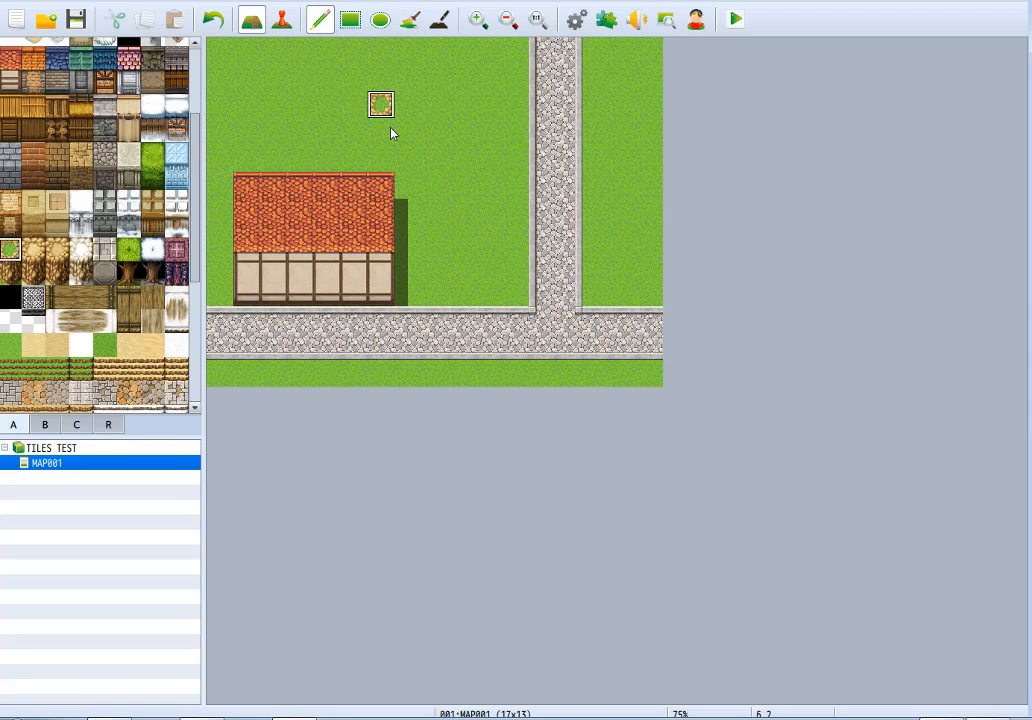
pyautogui.moveTo(391, 131)
pyautogui.mouseDown()
pyautogui.moveTo(461, 101)
pyautogui.moveTo(382, 97)
pyautogui.moveTo(470, 88)
pyautogui.moveTo(442, 110)
pyautogui.mouseUp()
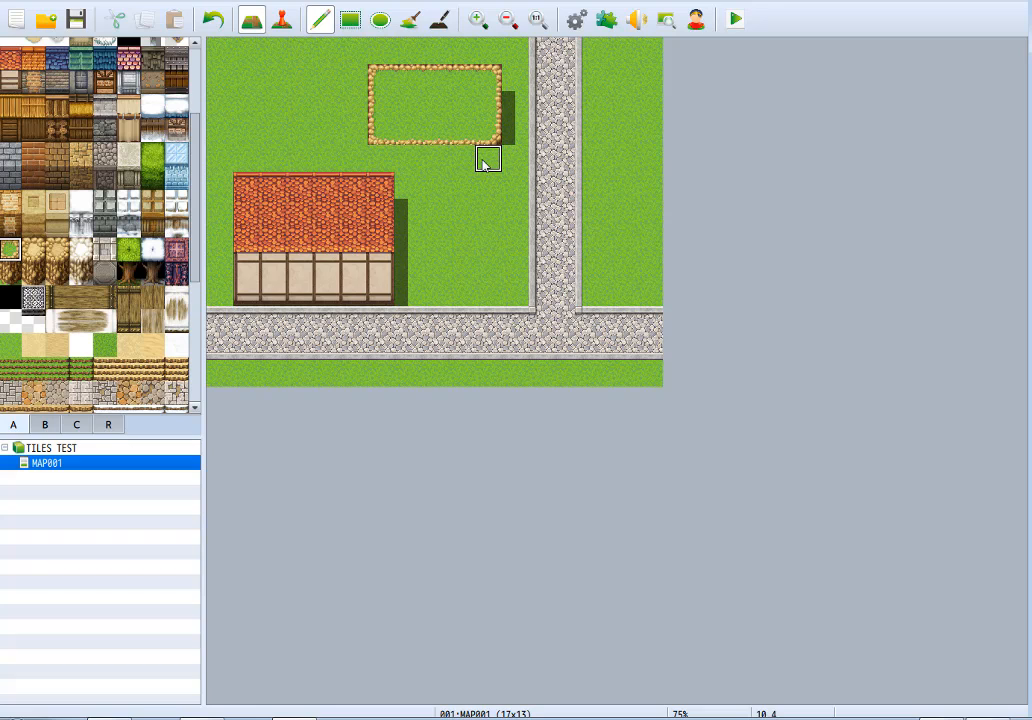
# Remove the rock ledge by painting grass over its top row and the remaining tiles.
pyautogui.rightClick(341, 90)
pyautogui.moveTo(341, 90); pyautogui.dragTo(516, 79)
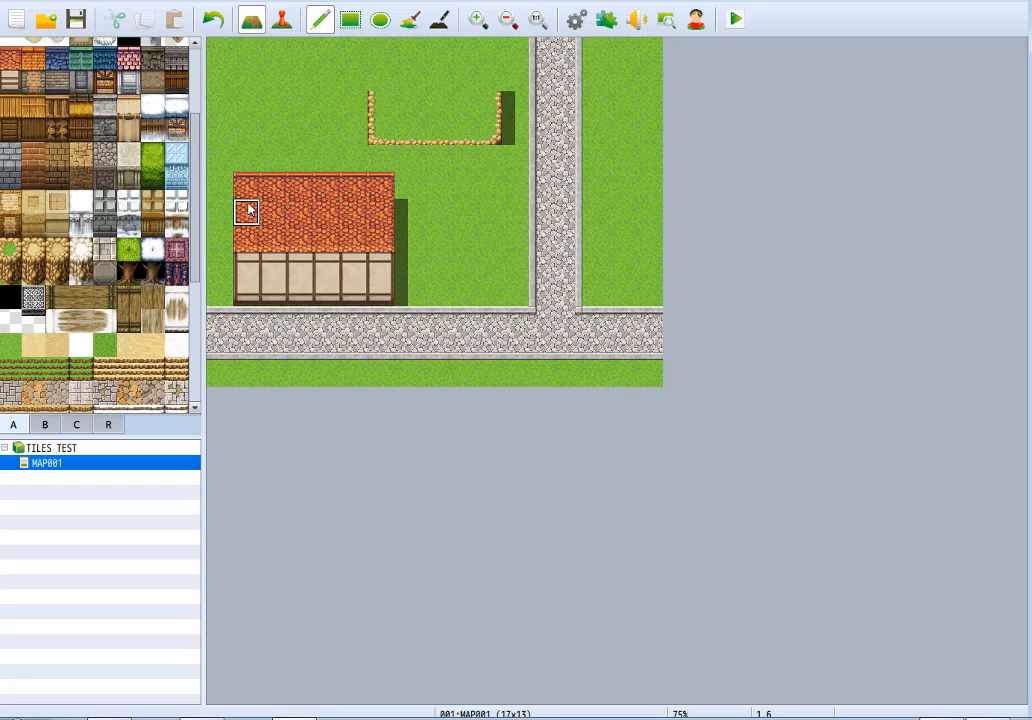
pyautogui.moveTo(248, 210); pyautogui.dragTo(378, 219)
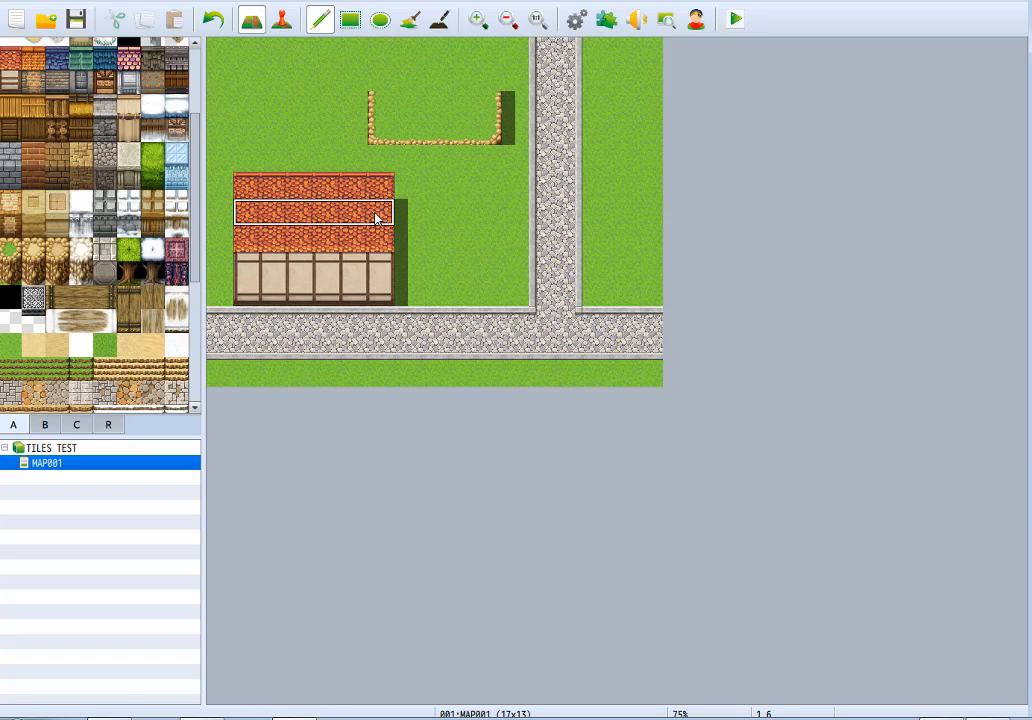
pyautogui.rightClick(487, 184)
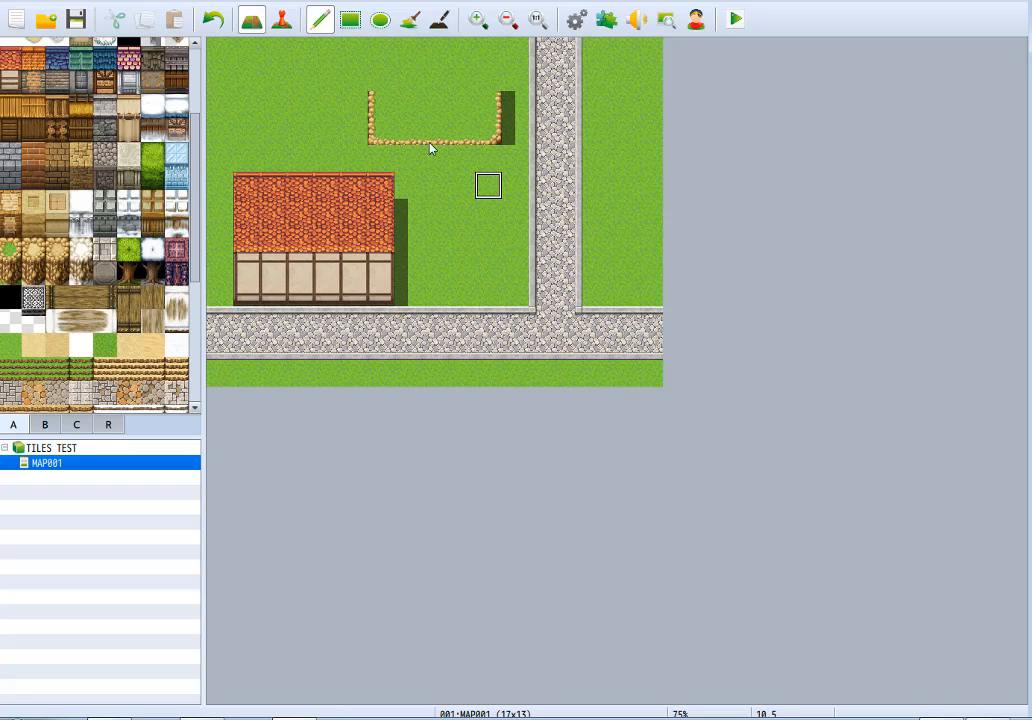
pyautogui.moveTo(378, 107)
pyautogui.mouseDown()
pyautogui.moveTo(473, 97)
pyautogui.moveTo(492, 128)
pyautogui.moveTo(365, 134)
pyautogui.mouseUp()
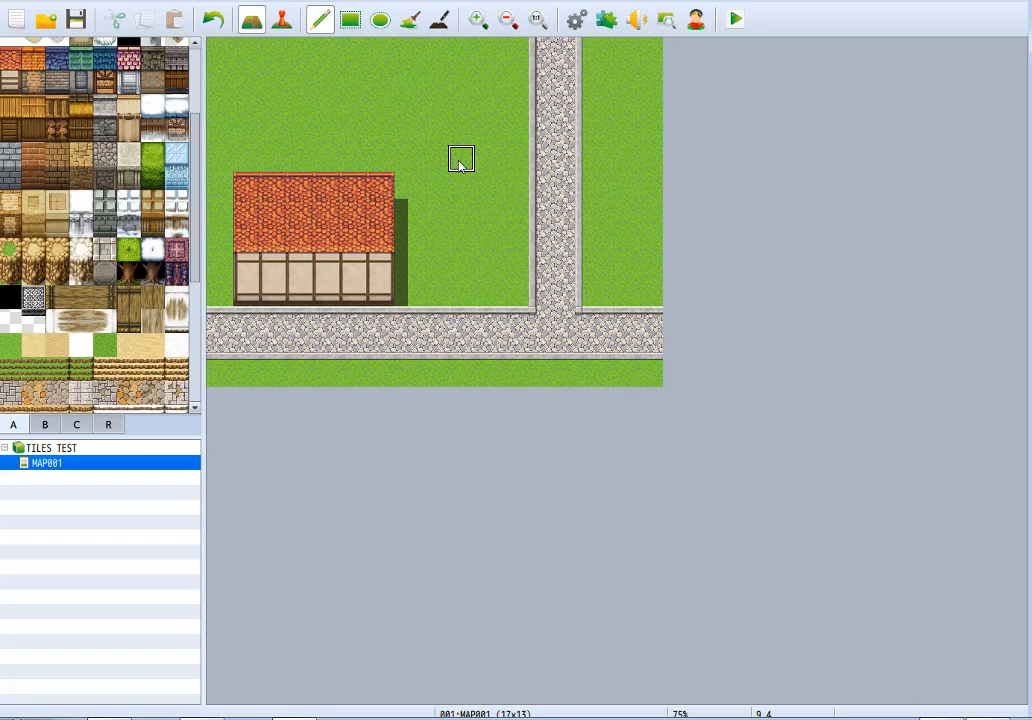
# Add a fourth row to the top of the house's red roof and repaint the whole roof with the orange roof tile.
pyautogui.rightClick(369, 193)
pyautogui.moveTo(375, 162); pyautogui.dragTo(248, 164)
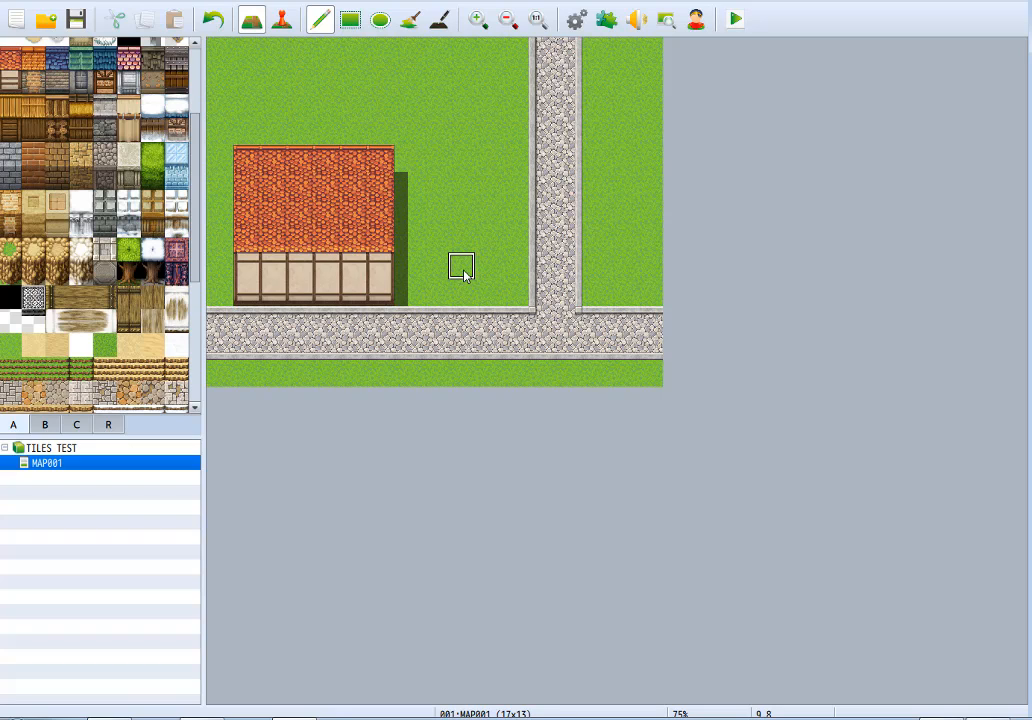
pyautogui.click(33, 57)
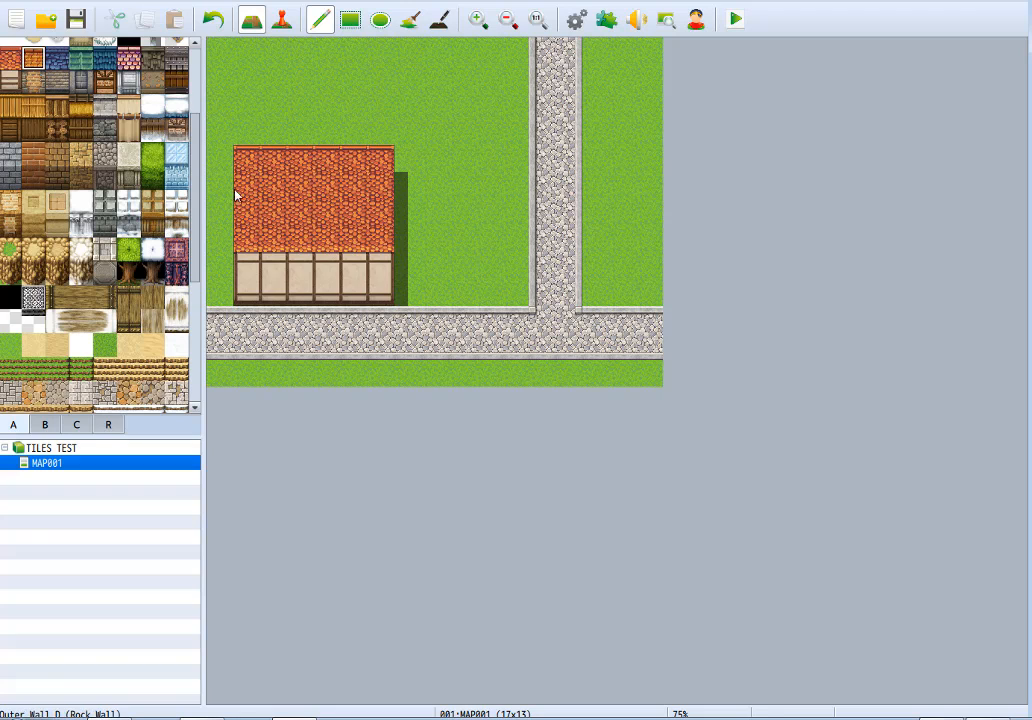
pyautogui.moveTo(240, 158); pyautogui.dragTo(246, 228)
pyautogui.moveTo(398, 240)
pyautogui.mouseDown()
pyautogui.moveTo(371, 180)
pyautogui.moveTo(249, 219)
pyautogui.moveTo(362, 175)
pyautogui.moveTo(283, 160)
pyautogui.moveTo(382, 152)
pyautogui.mouseUp()
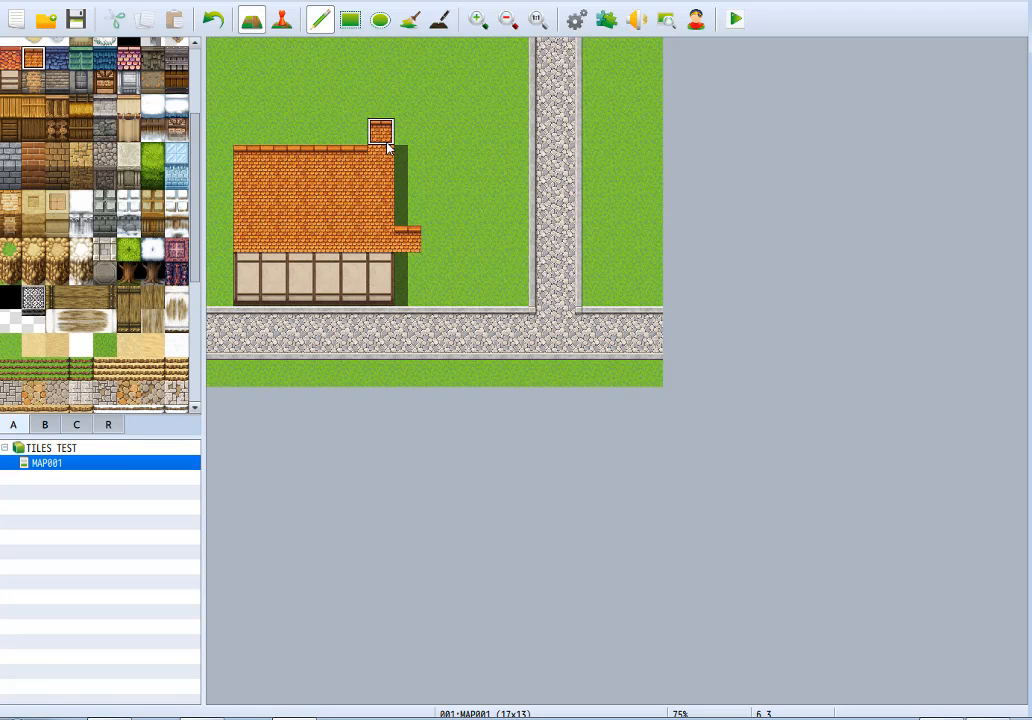
pyautogui.hotkey('ctrl', 'z')
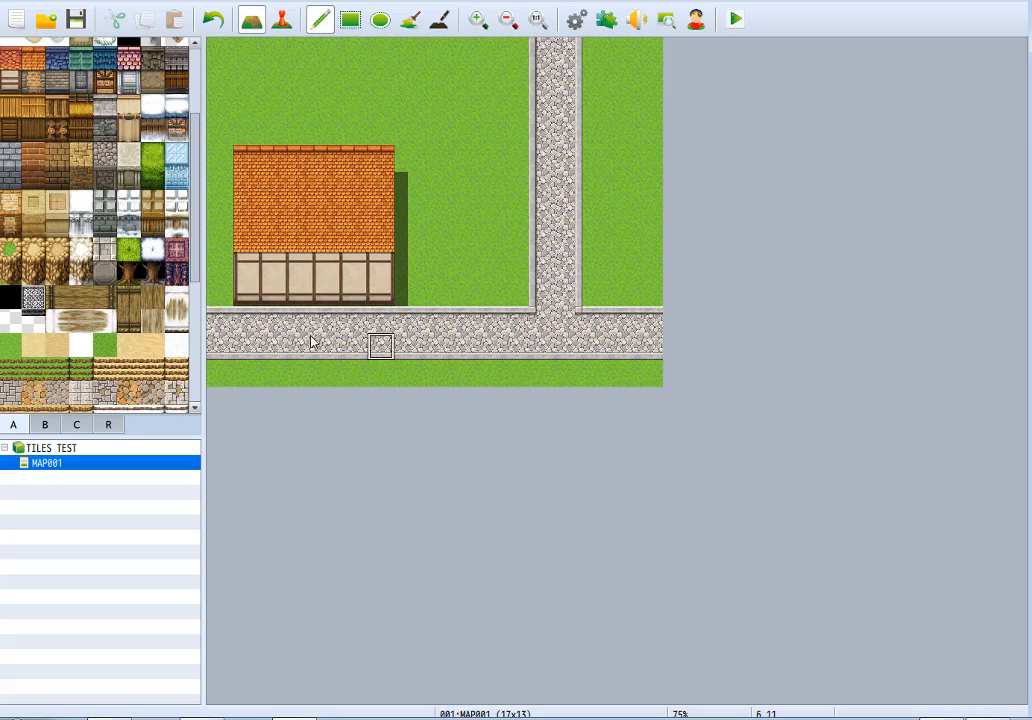
# Extend the orange roof north to the map's edge as a three-tile-wide wing above its eastern half, with grass around it.
pyautogui.moveTo(306, 161); pyautogui.dragTo(378, 206, button='right')
pyautogui.click(406, 122)
pyautogui.hotkey('ctrl', 'z')
pyautogui.moveTo(382, 121); pyautogui.dragTo(387, 143)
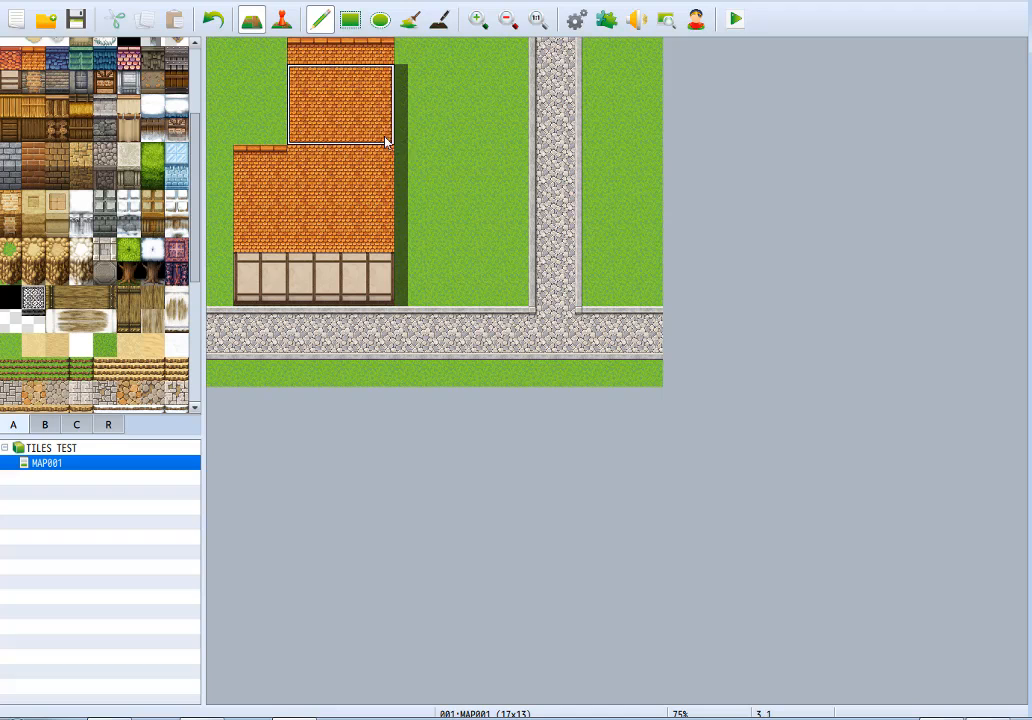
pyautogui.rightClick(484, 246)
pyautogui.moveTo(303, 58); pyautogui.dragTo(303, 137)
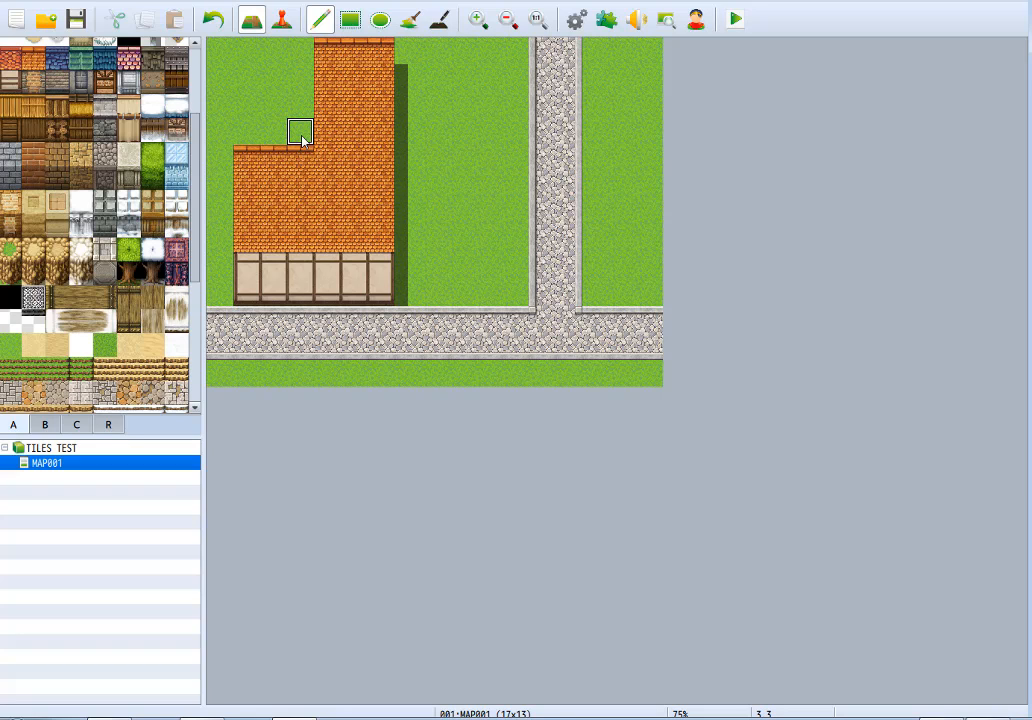
pyautogui.moveTo(302, 137)
pyautogui.mouseDown()
pyautogui.moveTo(352, 157)
pyautogui.moveTo(385, 120)
pyautogui.moveTo(346, 50)
pyautogui.mouseUp()
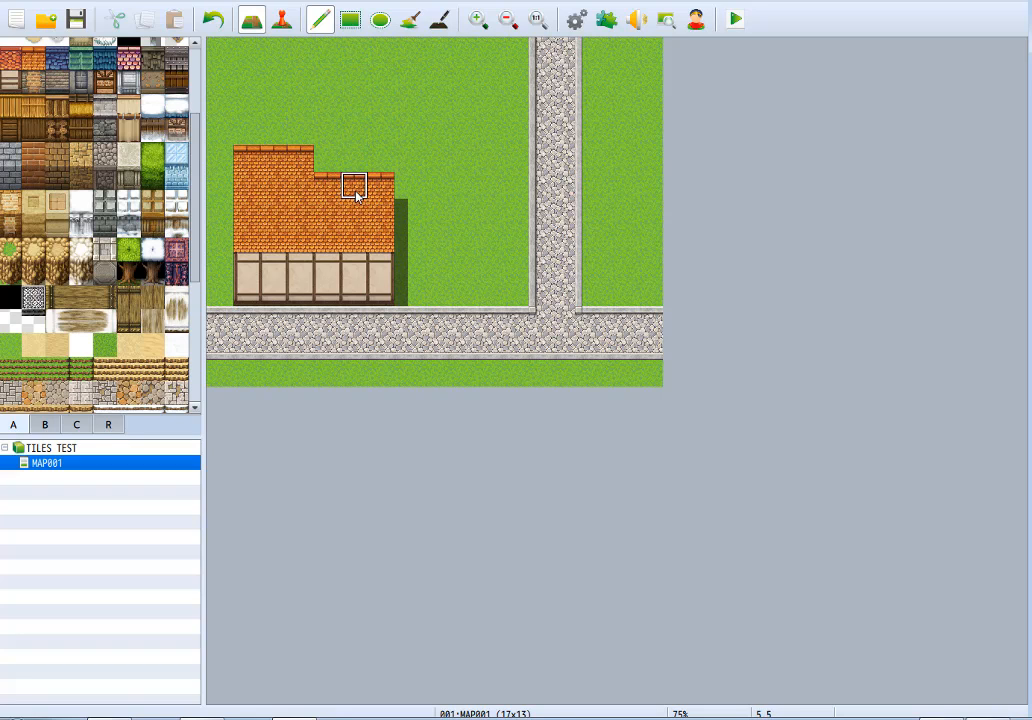
pyautogui.moveTo(352, 184)
pyautogui.mouseDown()
pyautogui.moveTo(322, 154)
pyautogui.moveTo(380, 159)
pyautogui.moveTo(372, 75)
pyautogui.moveTo(350, 83)
pyautogui.moveTo(329, 143)
pyautogui.moveTo(325, 55)
pyautogui.moveTo(362, 54)
pyautogui.mouseUp()
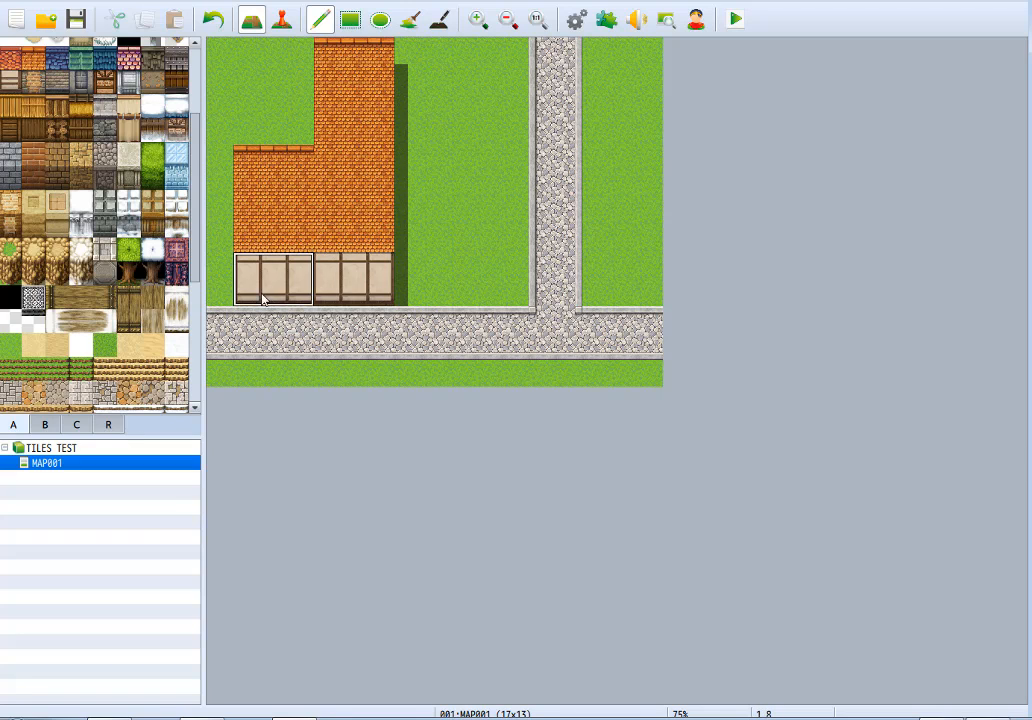
# Remove the northern roof wing with grass, leaving an orange roof six tiles wide and four high.
pyautogui.rightClick(328, 116)
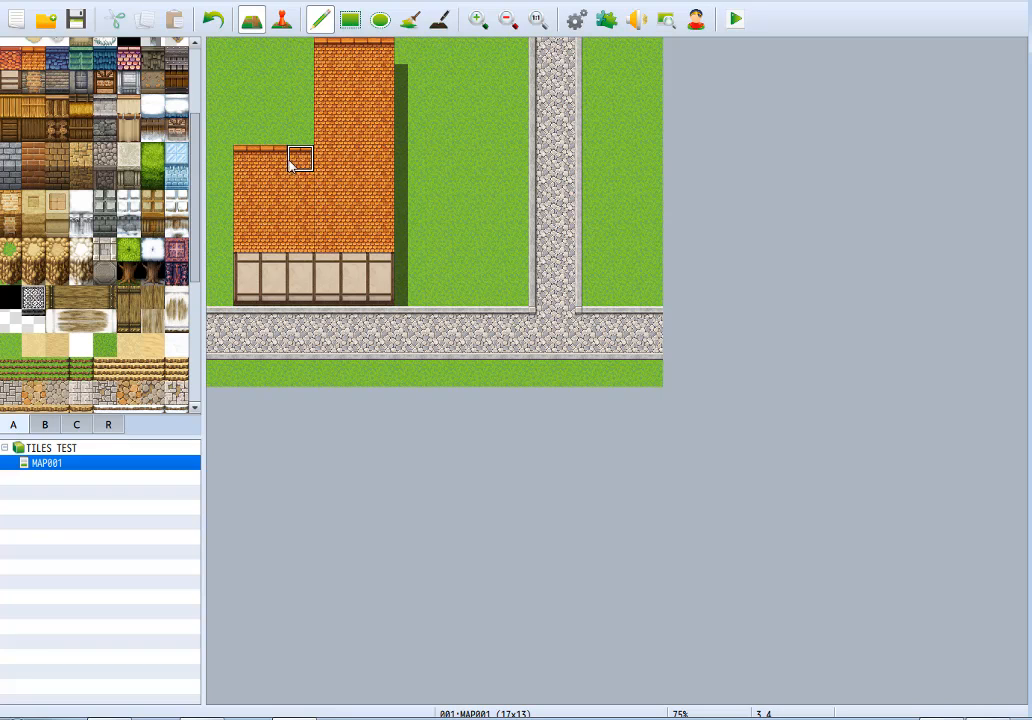
pyautogui.moveTo(374, 51); pyautogui.dragTo(388, 88, button='right')
pyautogui.keyDown('shift'); pyautogui.click(310, 194); pyautogui.keyUp('shift')
pyautogui.rightClick(385, 186)
pyautogui.moveTo(341, 147)
pyautogui.mouseDown()
pyautogui.moveTo(376, 83)
pyautogui.moveTo(369, 113)
pyautogui.moveTo(385, 51)
pyautogui.mouseUp()
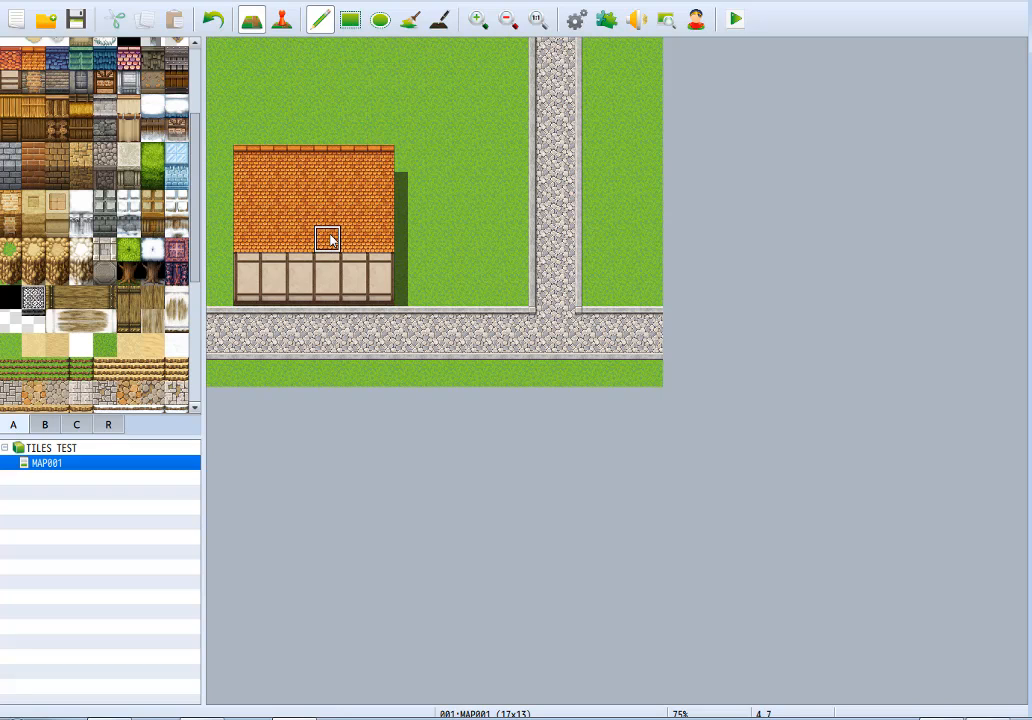
# Extend the house east with a 3 by 3 tile orange roof and a copied plaster wall three tiles wide and two high below.
pyautogui.click(412, 166)
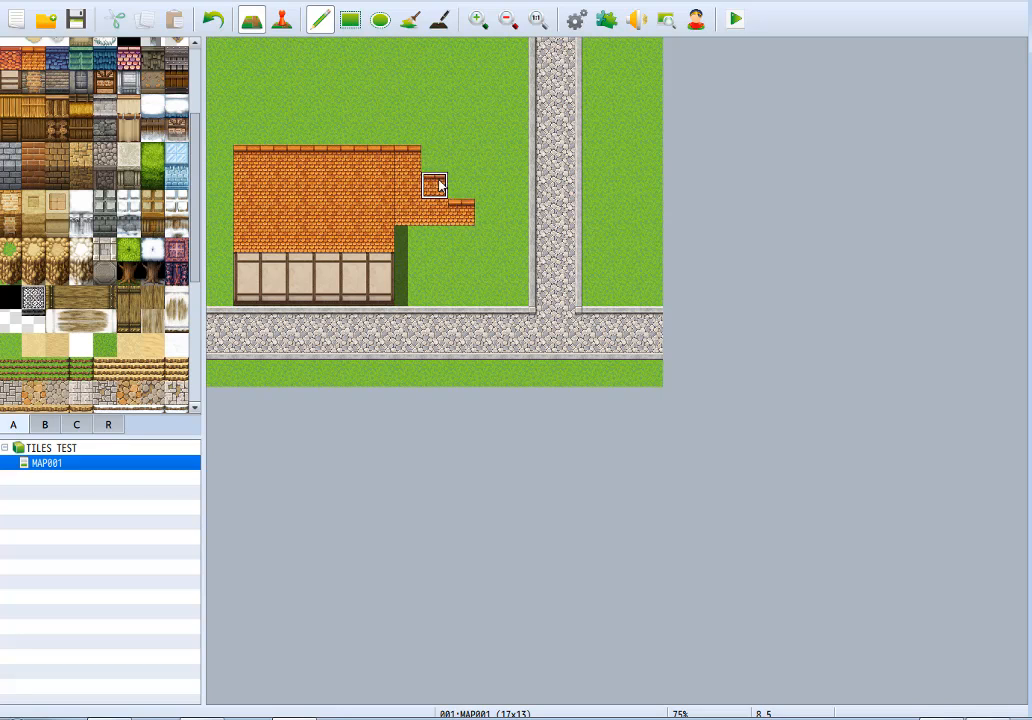
pyautogui.moveTo(438, 180)
pyautogui.mouseDown()
pyautogui.moveTo(452, 171)
pyautogui.moveTo(461, 190)
pyautogui.mouseUp()
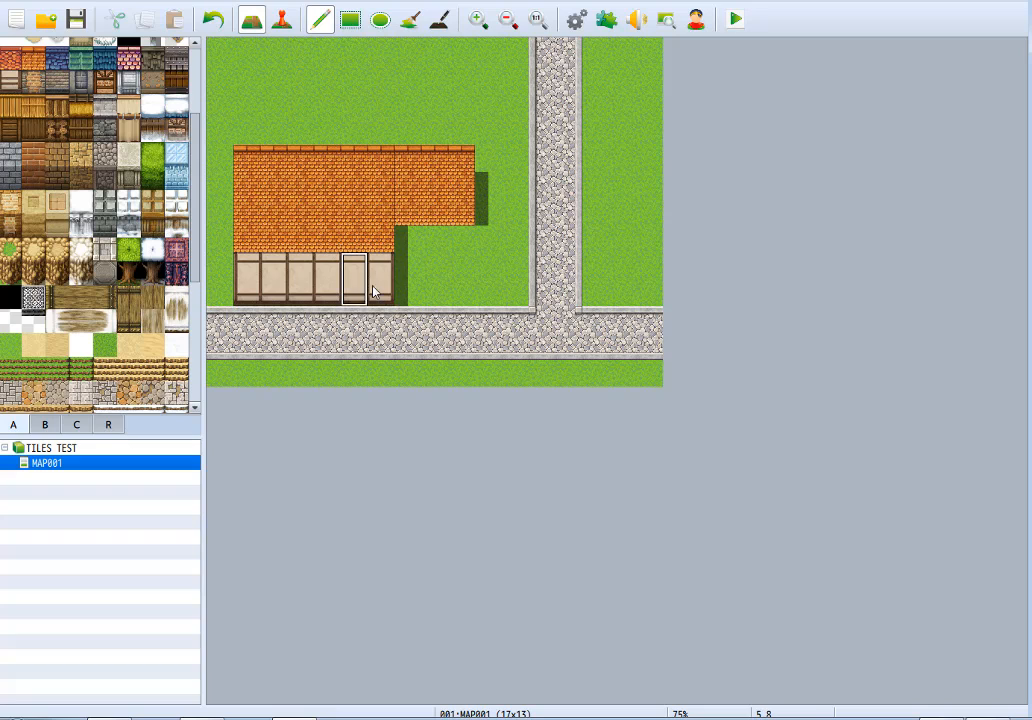
pyautogui.moveTo(409, 242)
pyautogui.mouseDown()
pyautogui.moveTo(490, 268)
pyautogui.moveTo(488, 305)
pyautogui.mouseUp()
# Clear the entire house by painting grass over its roof and walls.
pyautogui.rightClick(508, 191)
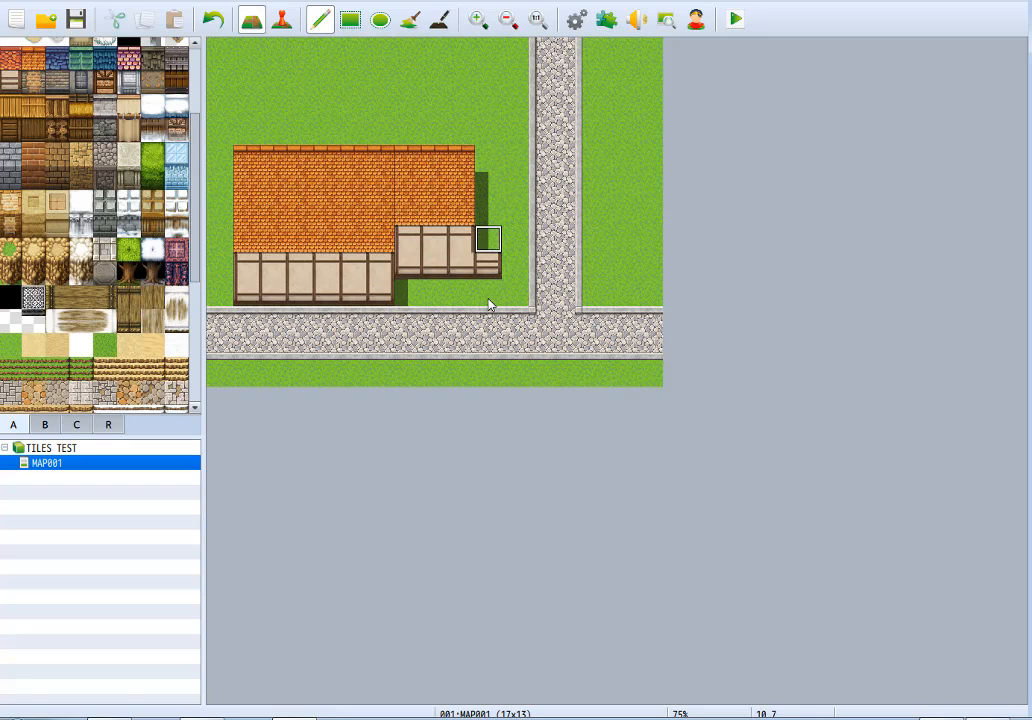
pyautogui.moveTo(405, 132)
pyautogui.mouseDown()
pyautogui.moveTo(468, 140)
pyautogui.moveTo(461, 131)
pyautogui.moveTo(244, 157)
pyautogui.moveTo(253, 233)
pyautogui.moveTo(411, 236)
pyautogui.moveTo(318, 189)
pyautogui.moveTo(405, 238)
pyautogui.moveTo(285, 280)
pyautogui.moveTo(335, 290)
pyautogui.moveTo(408, 214)
pyautogui.moveTo(283, 265)
pyautogui.moveTo(258, 290)
pyautogui.mouseUp()
pyautogui.click(405, 131)
# Fill a red tile roof nine tiles wide and four high on the grass west of the vertical road.
pyautogui.click(10, 58)
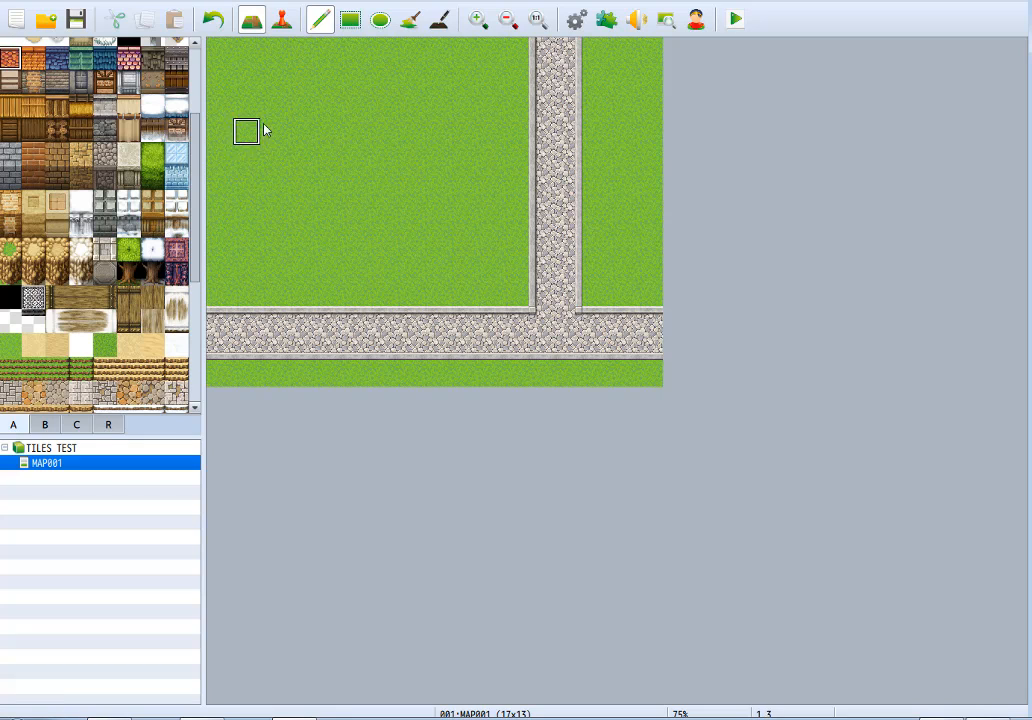
pyautogui.moveTo(264, 157)
pyautogui.mouseDown()
pyautogui.moveTo(454, 154)
pyautogui.moveTo(458, 97)
pyautogui.moveTo(272, 82)
pyautogui.moveTo(303, 145)
pyautogui.moveTo(422, 115)
pyautogui.moveTo(288, 111)
pyautogui.moveTo(415, 111)
pyautogui.moveTo(443, 158)
pyautogui.mouseUp()
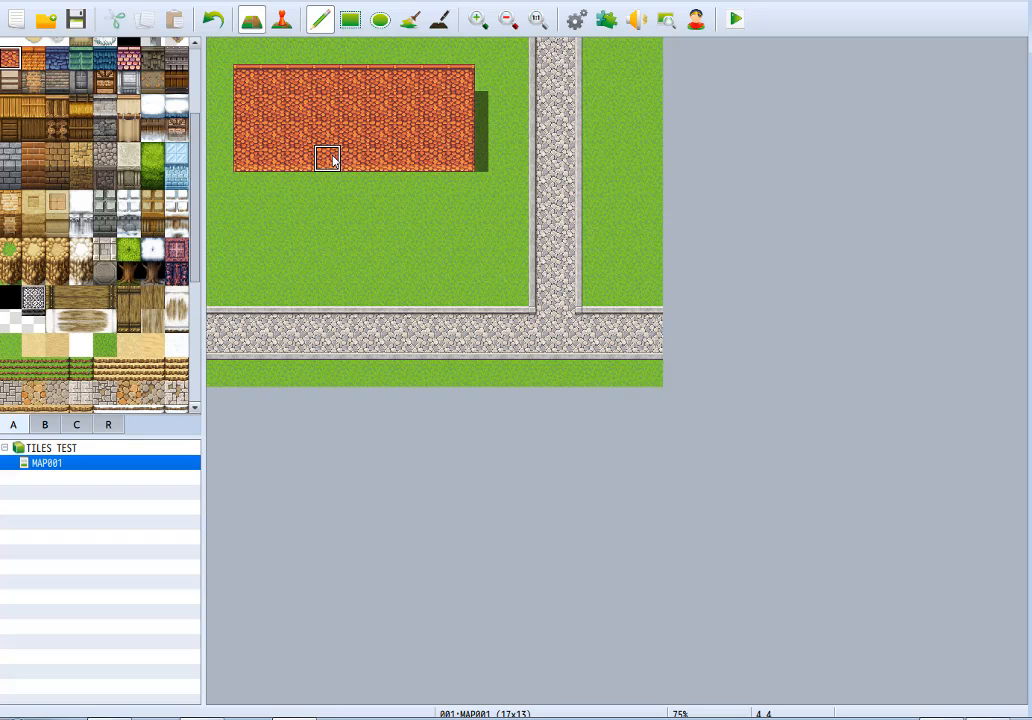
pyautogui.moveTo(263, 81); pyautogui.dragTo(463, 167, button='right')
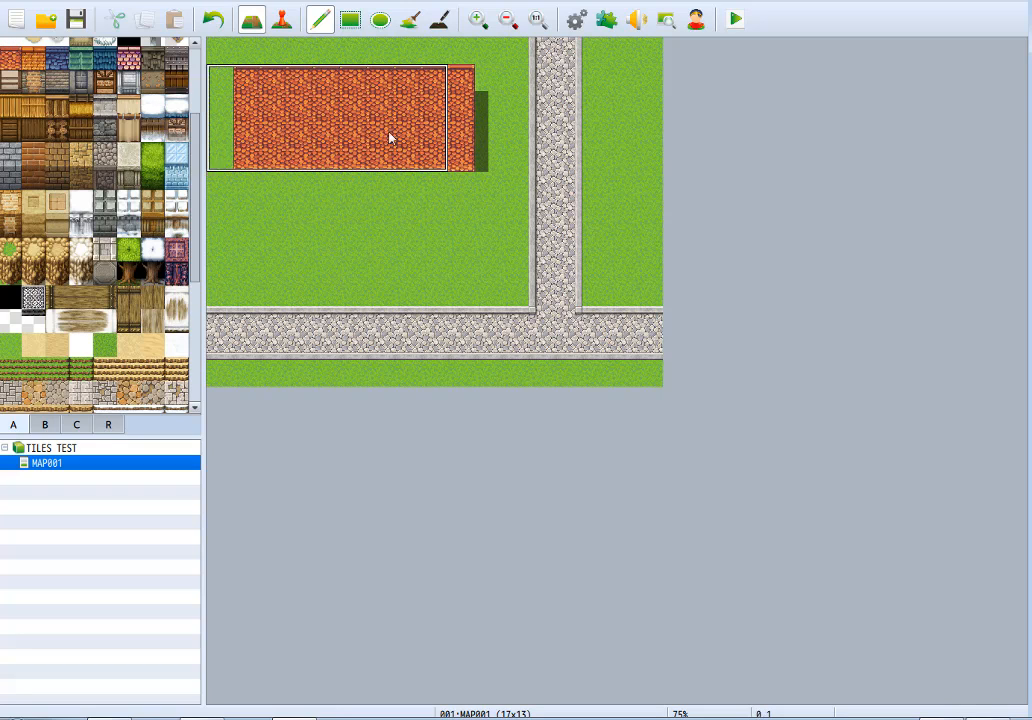
pyautogui.rightClick(310, 110)
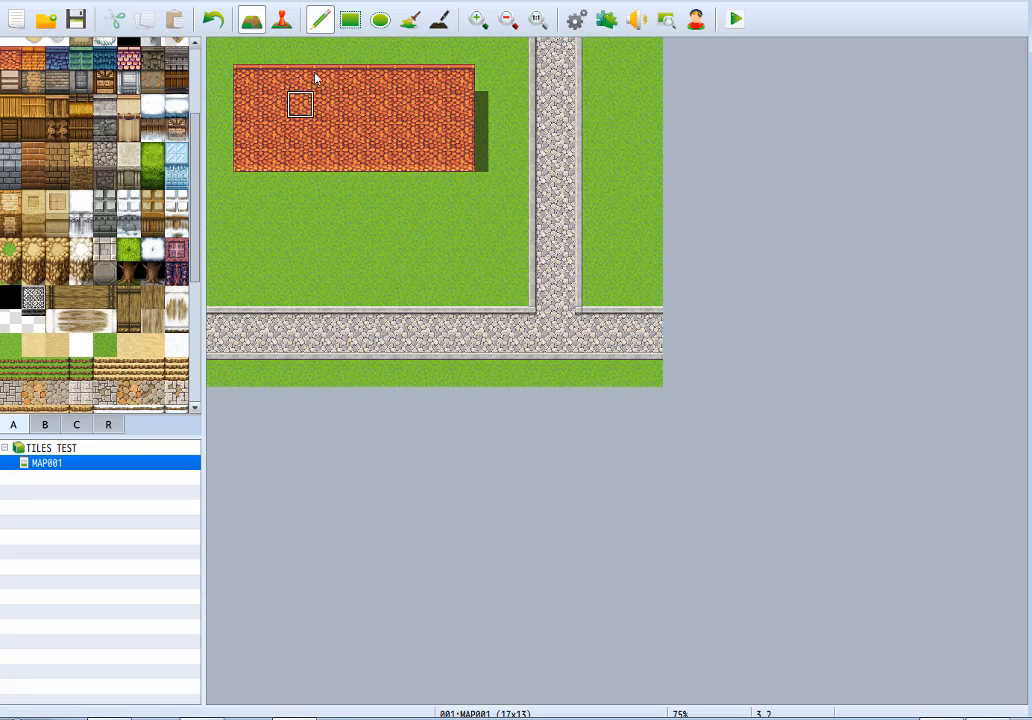
# Copy the red roof's two westernmost columns and place them against its east edge, reaching the vertical road.
pyautogui.moveTo(247, 82); pyautogui.dragTo(463, 168, button='right')
pyautogui.rightClick(465, 161)
pyautogui.moveTo(255, 83); pyautogui.dragTo(281, 150, button='right')
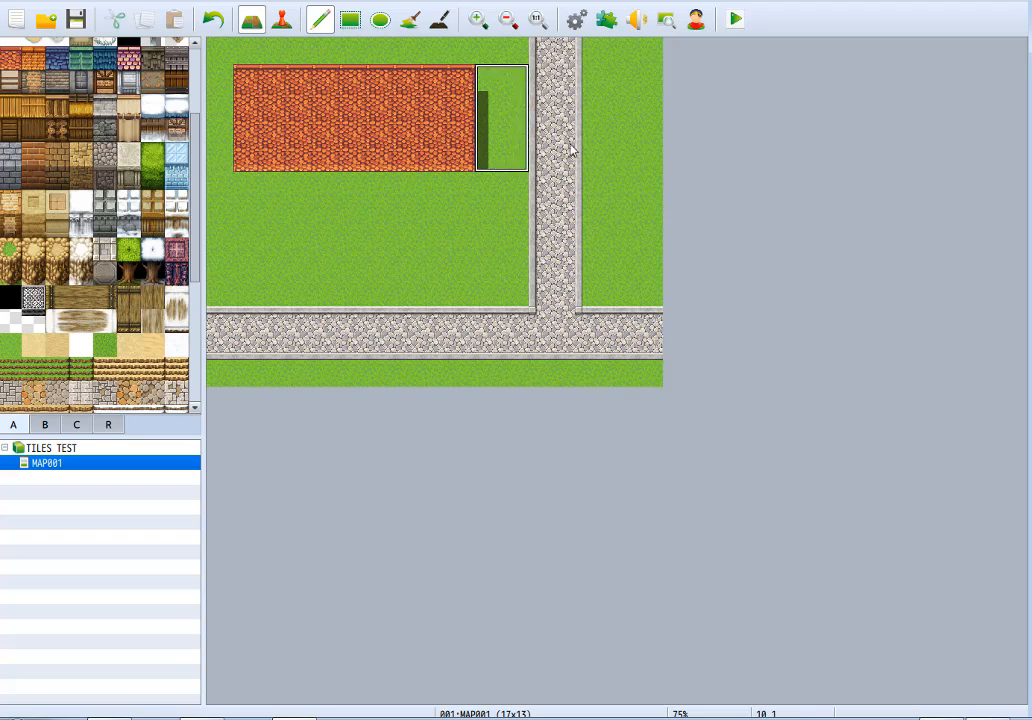
pyautogui.click(518, 166)
pyautogui.moveTo(460, 50); pyautogui.dragTo(475, 157, button='right')
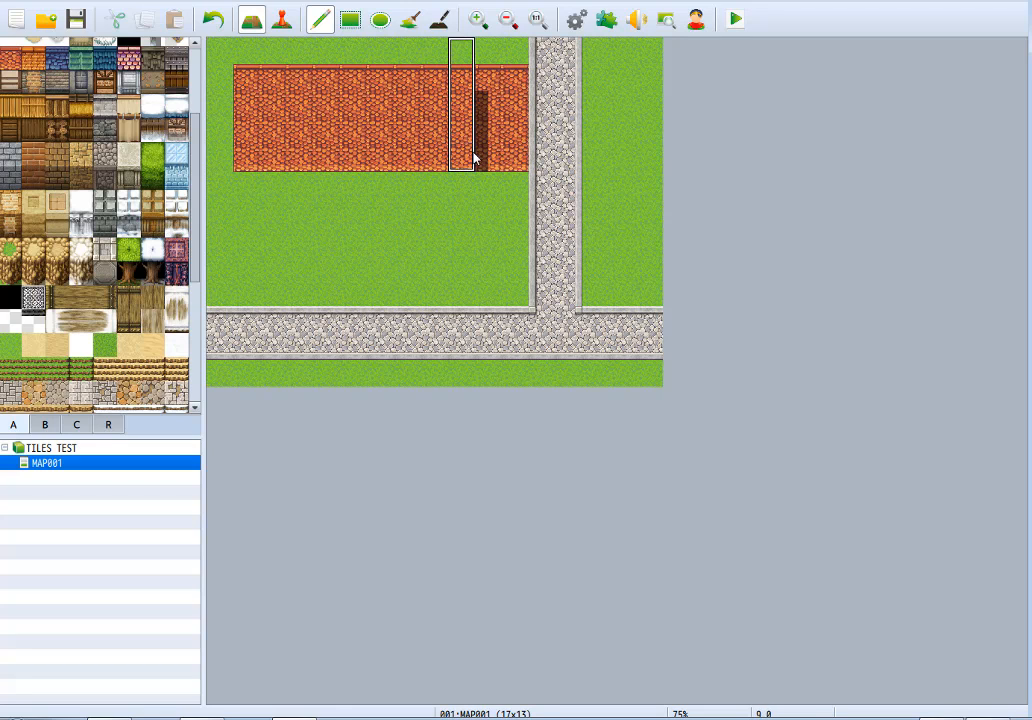
pyautogui.rightClick(438, 222)
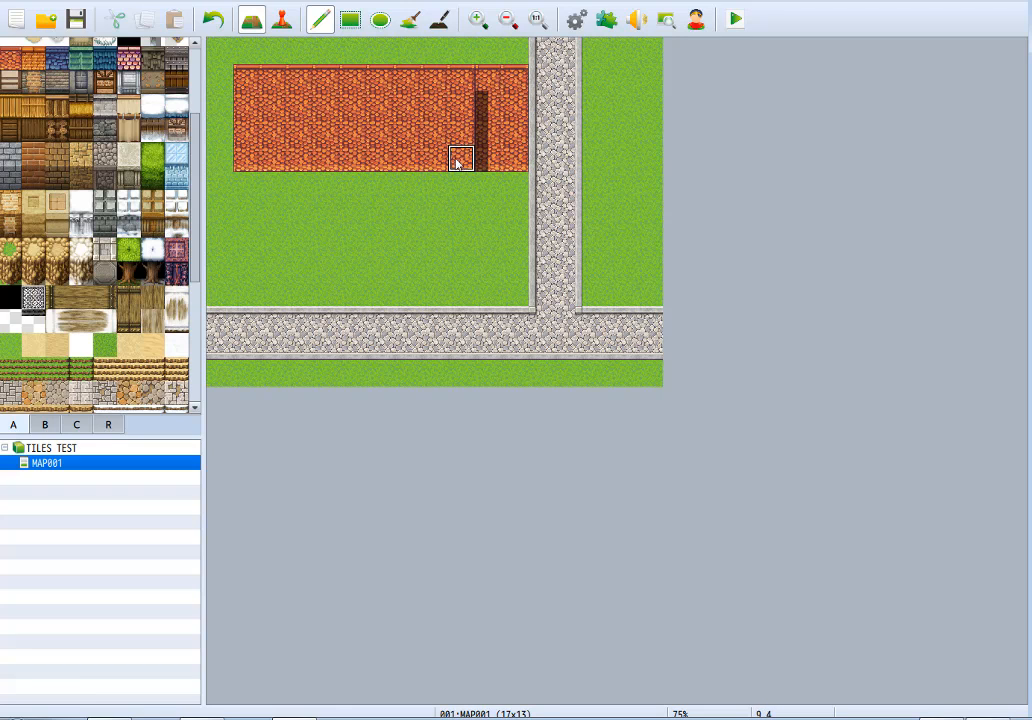
# Erase the leftover shadow strip on the red roof with the Shadow Pen and return to the Pencil tool.
pyautogui.click(440, 20)
pyautogui.moveTo(479, 90); pyautogui.dragTo(482, 172)
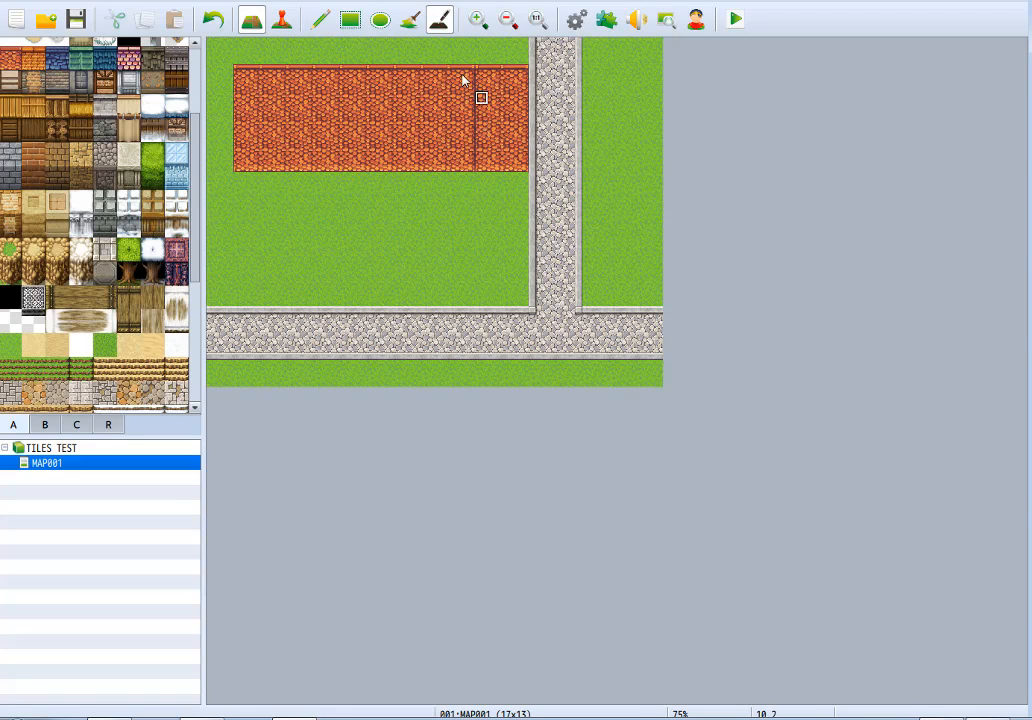
pyautogui.click(320, 19)
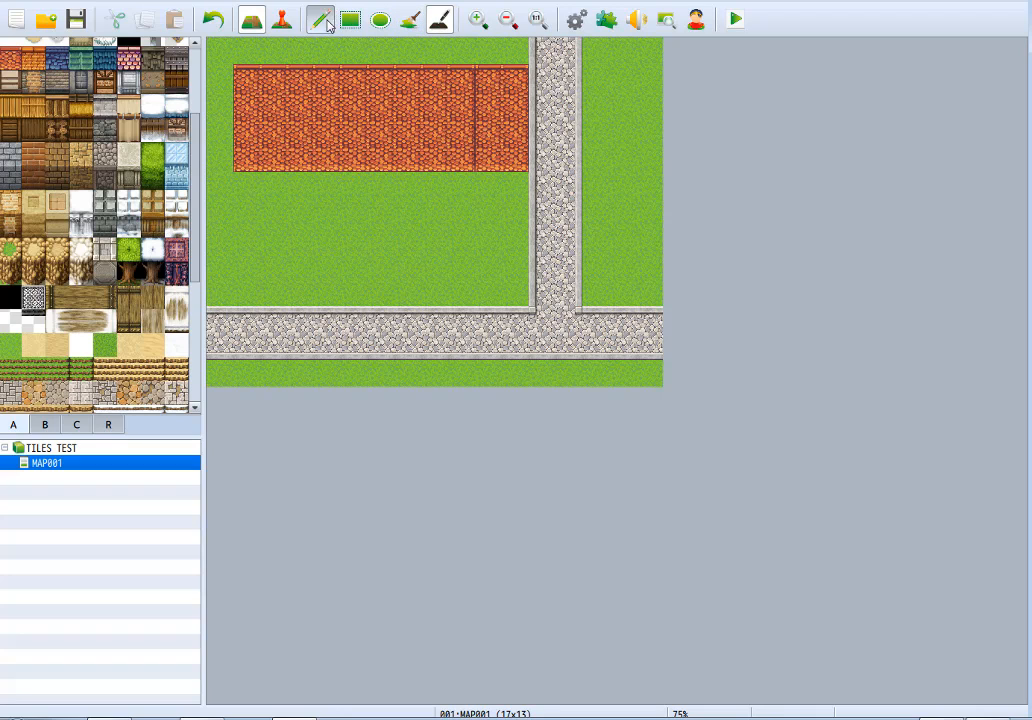
# Place a brick wall two tiles wide and two high beneath the red roof's narrow east section.
pyautogui.click(54, 86)
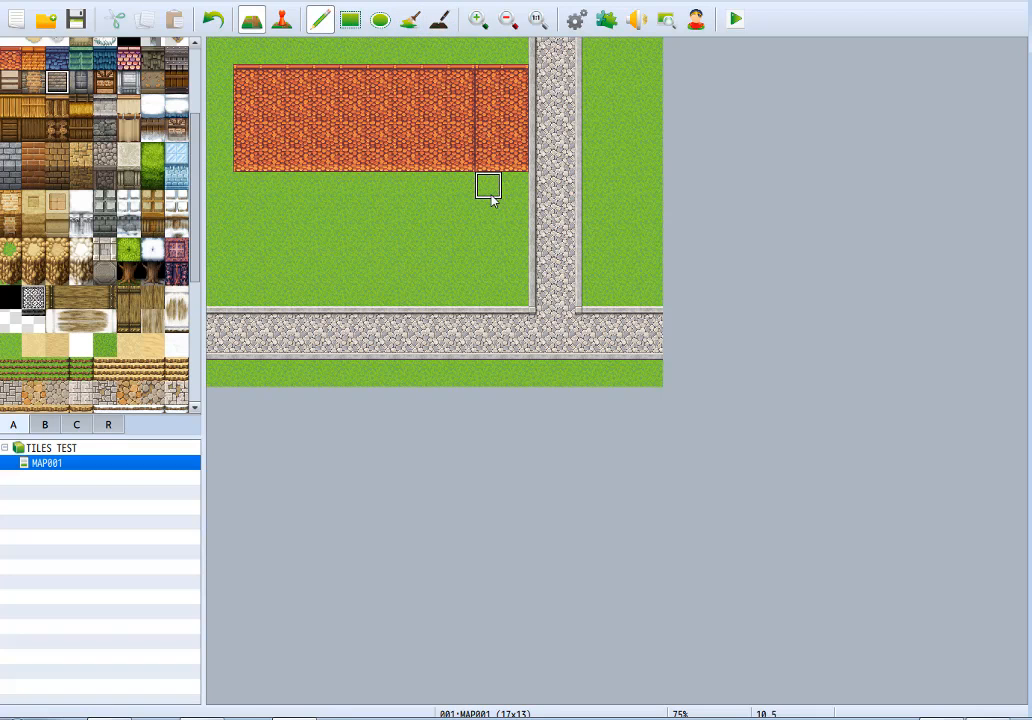
pyautogui.click(487, 198)
pyautogui.click(510, 207)
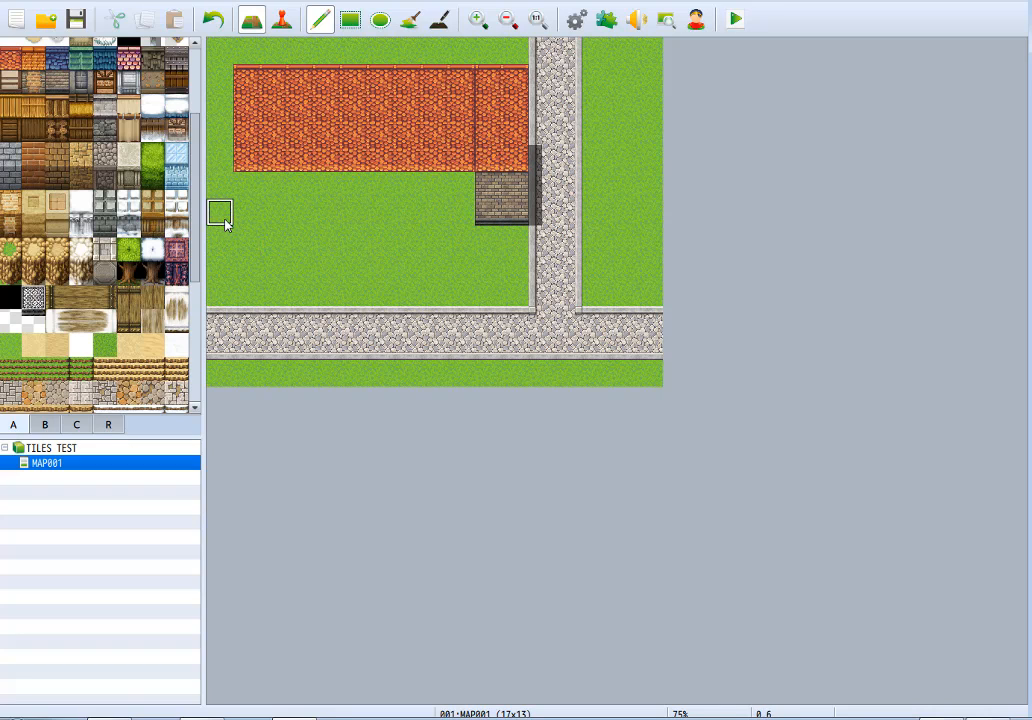
# Build a timber-framed plaster wall under the nine-tile roof, three tiles high below the western five columns and two below the eastern four.
pyautogui.click(3, 86)
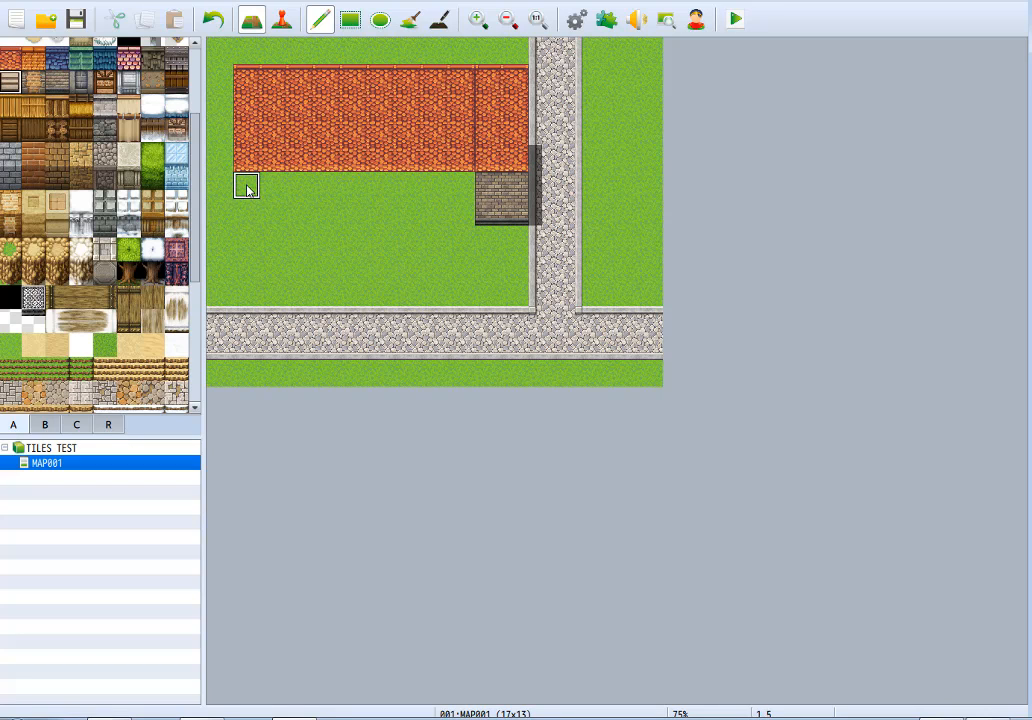
pyautogui.moveTo(254, 226)
pyautogui.mouseDown()
pyautogui.moveTo(408, 217)
pyautogui.moveTo(438, 190)
pyautogui.moveTo(385, 240)
pyautogui.mouseUp()
pyautogui.moveTo(270, 234)
pyautogui.mouseDown()
pyautogui.moveTo(405, 210)
pyautogui.moveTo(267, 184)
pyautogui.moveTo(467, 167)
pyautogui.moveTo(488, 76)
pyautogui.moveTo(520, 189)
pyautogui.moveTo(486, 212)
pyautogui.moveTo(505, 190)
pyautogui.mouseUp()
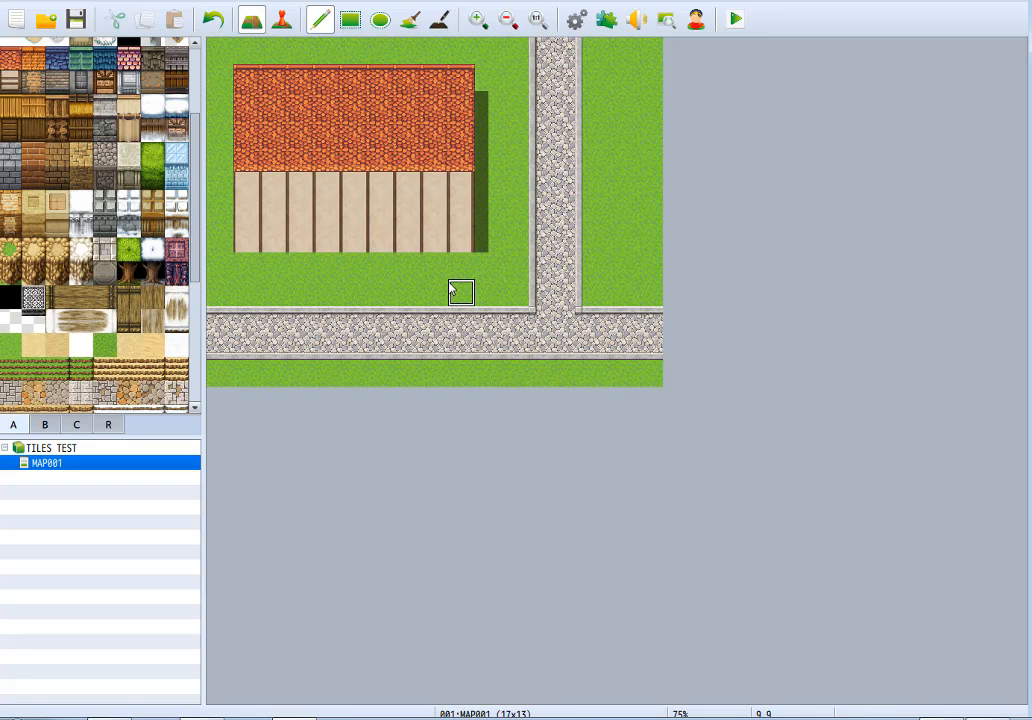
pyautogui.moveTo(460, 267)
pyautogui.mouseDown()
pyautogui.moveTo(249, 271)
pyautogui.moveTo(230, 246)
pyautogui.moveTo(223, 186)
pyautogui.mouseUp()
pyautogui.moveTo(400, 247)
pyautogui.mouseDown()
pyautogui.moveTo(490, 242)
pyautogui.moveTo(433, 235)
pyautogui.moveTo(385, 211)
pyautogui.mouseUp()
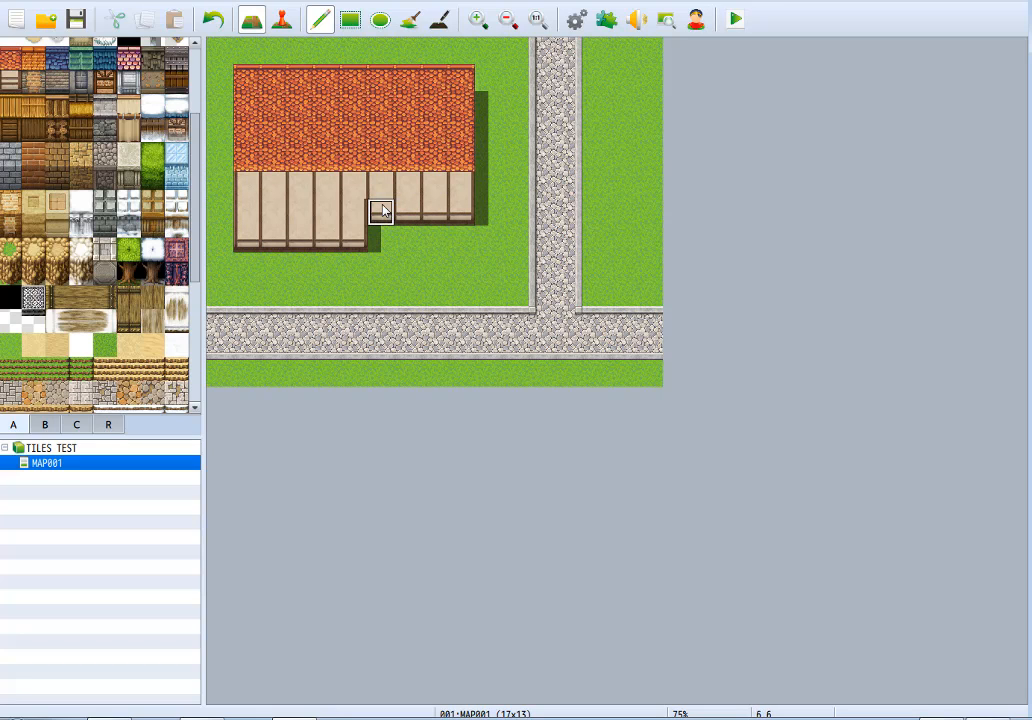
# Add horizontal timber beams along the plaster wall's top row beneath the roof, undoing the stray wall tiles painted into the roof.
pyautogui.click(379, 194)
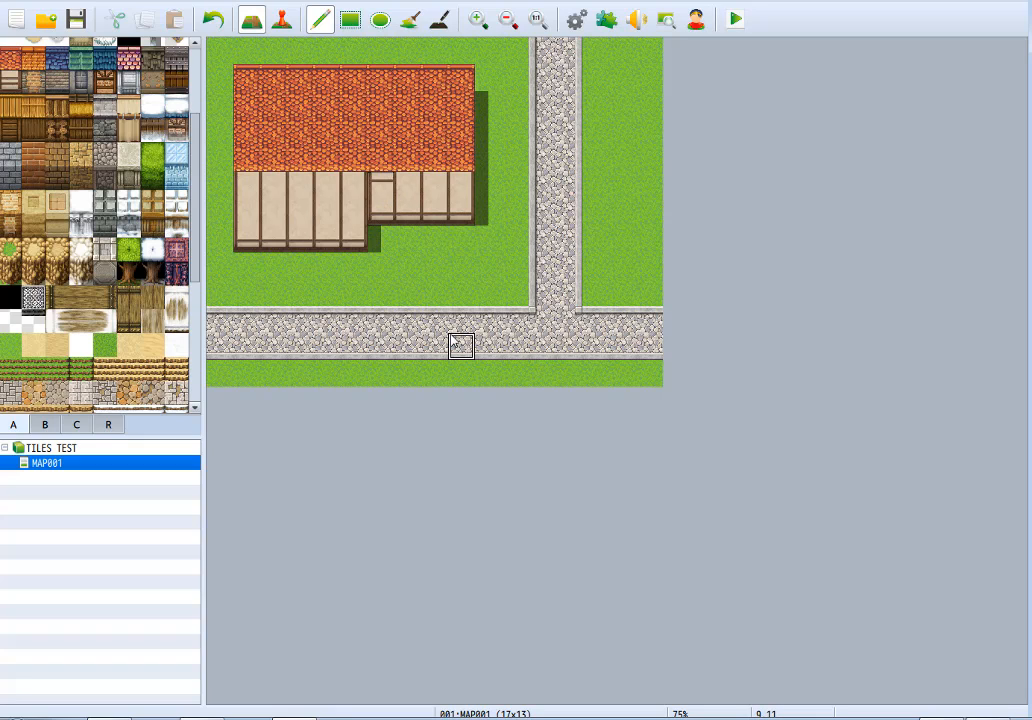
pyautogui.moveTo(406, 193); pyautogui.dragTo(459, 194)
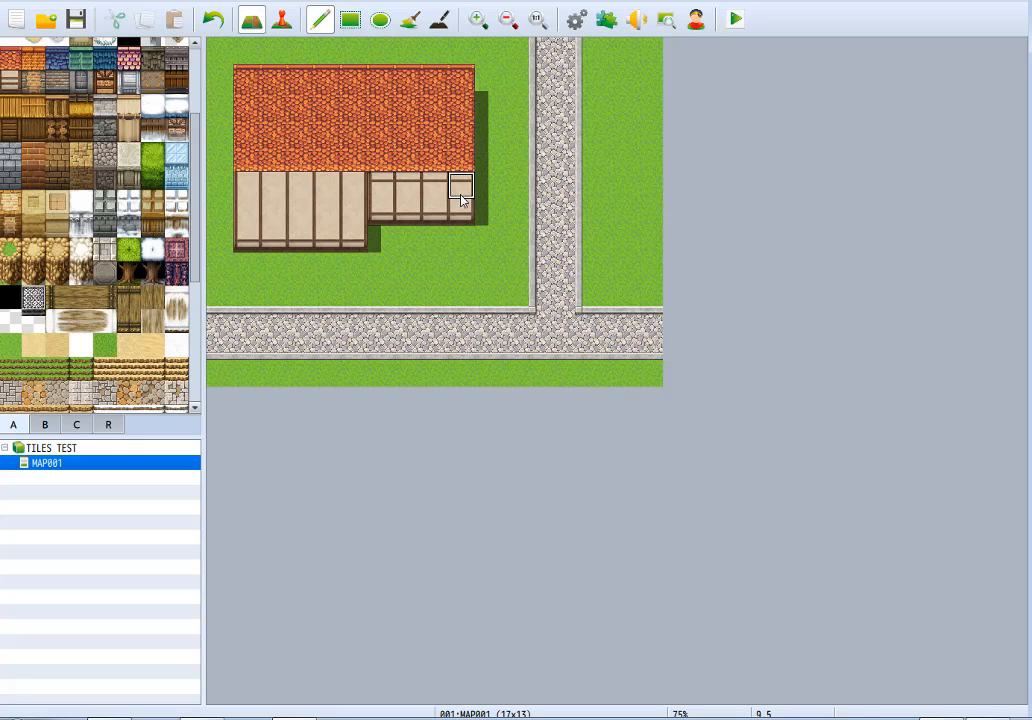
pyautogui.moveTo(322, 190)
pyautogui.mouseDown()
pyautogui.moveTo(300, 165)
pyautogui.moveTo(268, 178)
pyautogui.mouseUp()
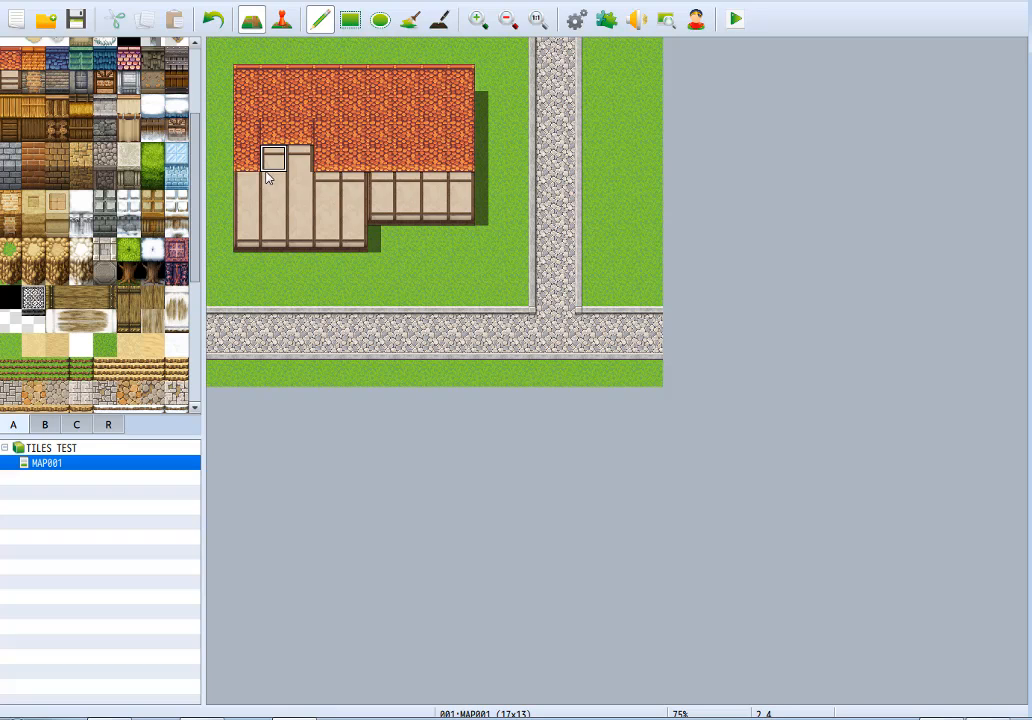
pyautogui.hotkey('ctrl', 'z')
pyautogui.moveTo(350, 195); pyautogui.dragTo(255, 190)
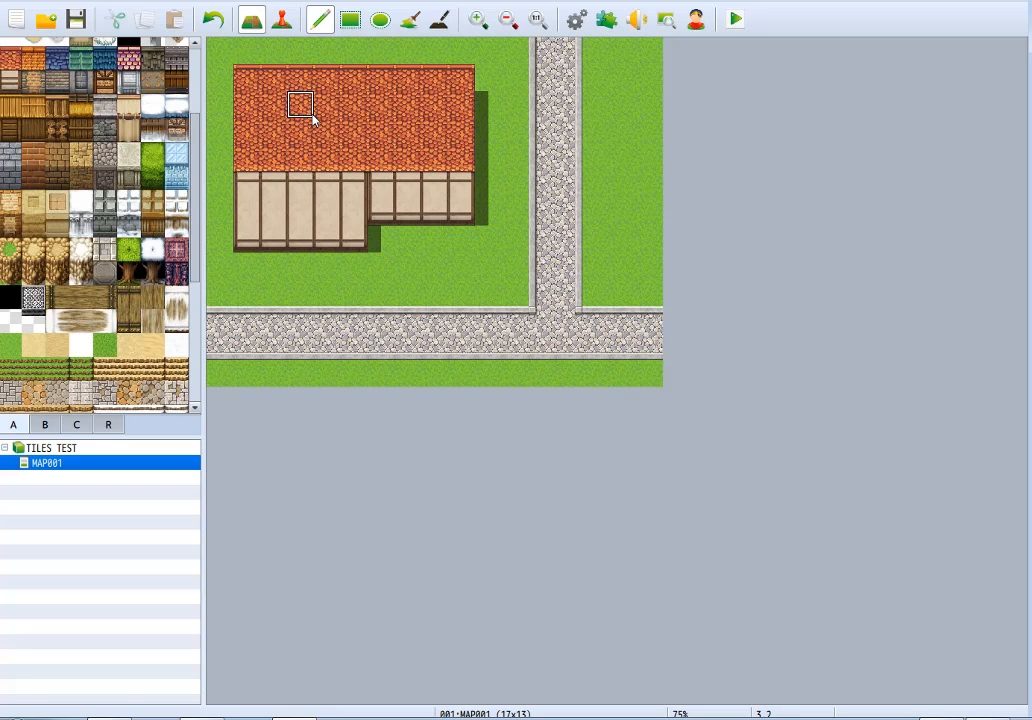
pyautogui.moveTo(328, 101); pyautogui.dragTo(329, 141, button='right')
pyautogui.moveTo(310, 98); pyautogui.dragTo(317, 149, button='right')
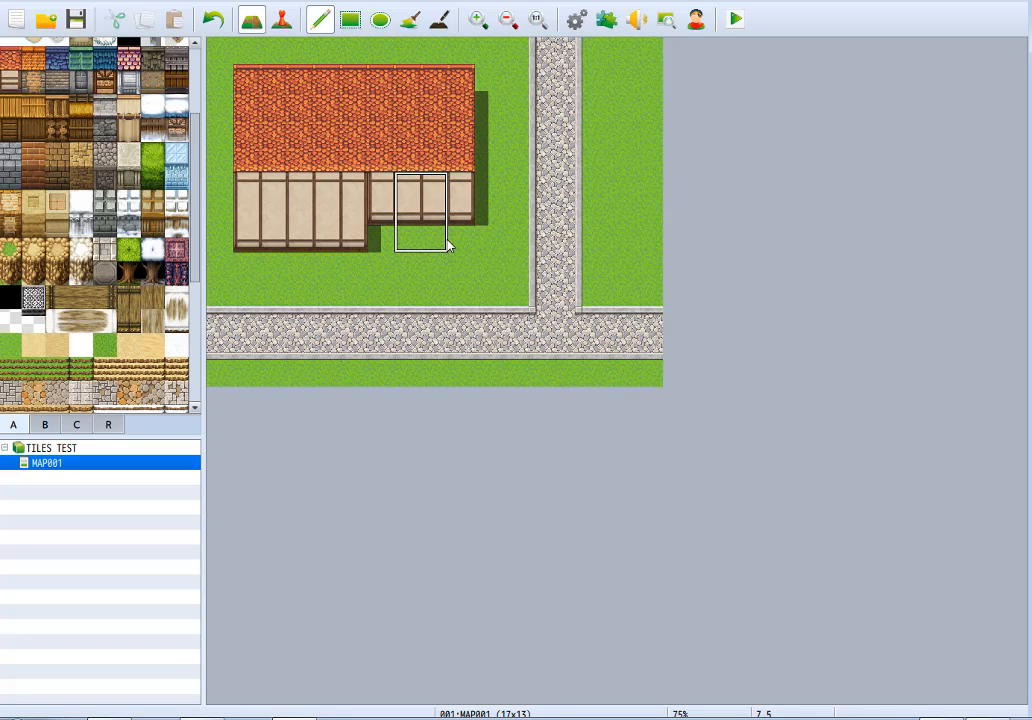
pyautogui.moveTo(456, 187); pyautogui.dragTo(461, 206, button='right')
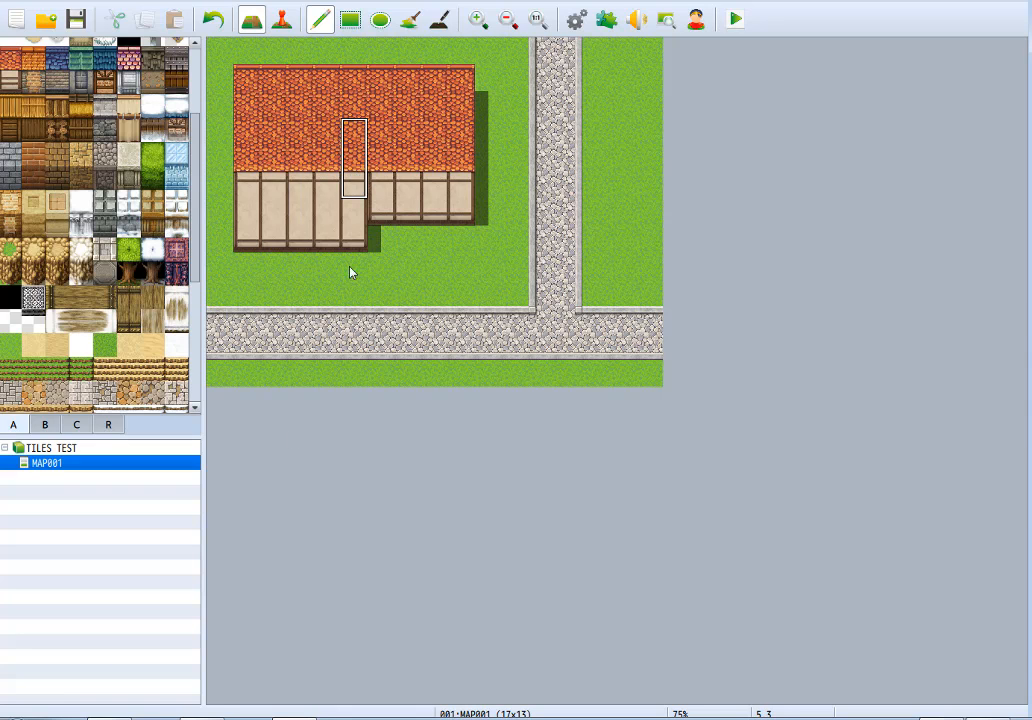
# Switch to Paint Shop Pro, discard the open screenshot image, and create a new 640 x 320 transparent image.
pyautogui.click(205, 717)
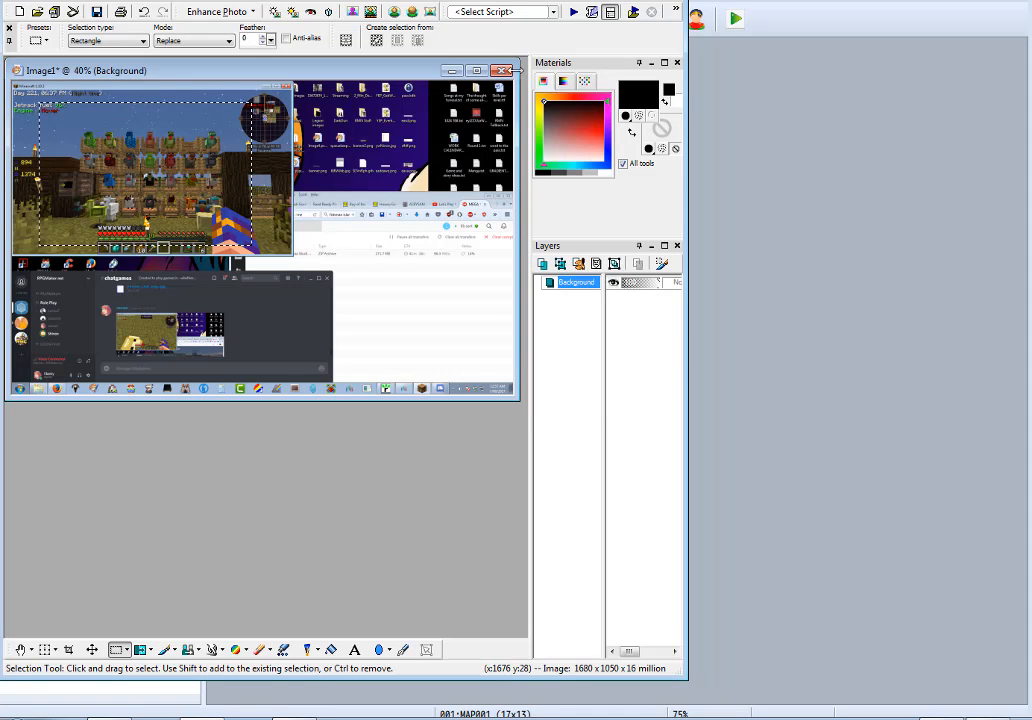
pyautogui.click(503, 70)
pyautogui.click(360, 366)
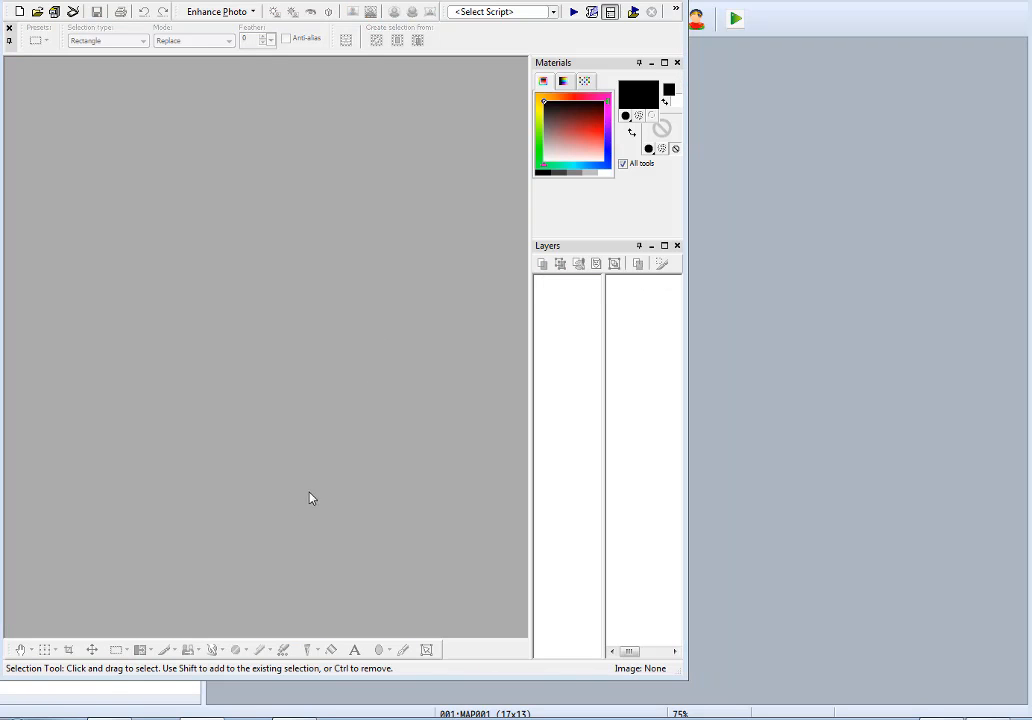
pyautogui.hotkey('ctrl', 'n')
pyautogui.click(322, 514)
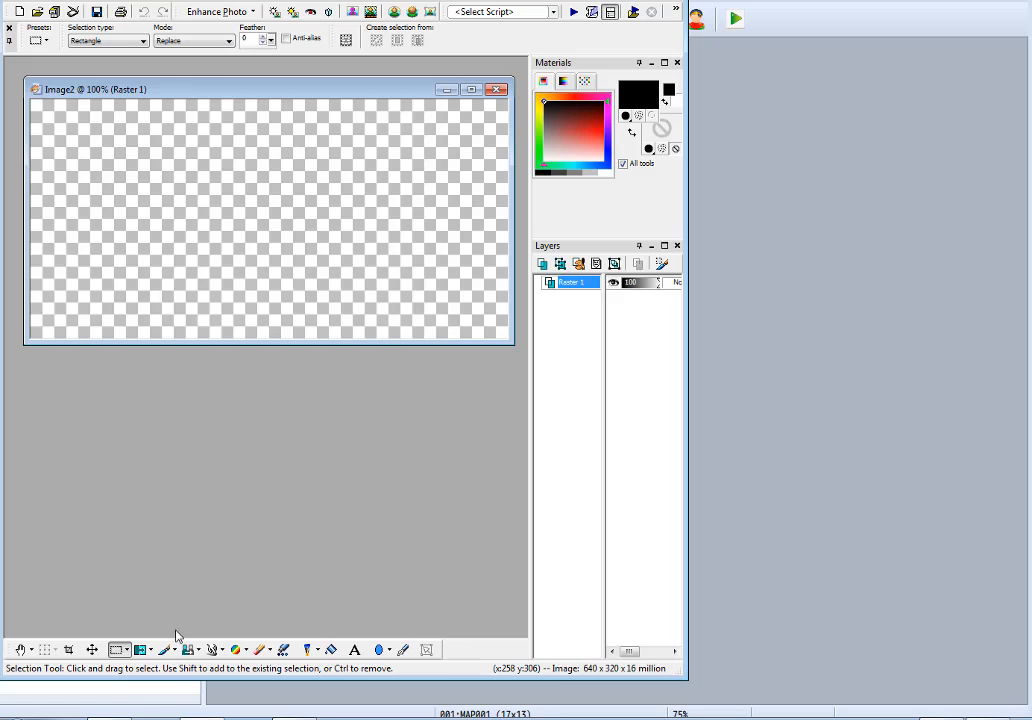
# Set up the Paint Brush with size 13 and a light red foreground colour.
pyautogui.click(164, 650)
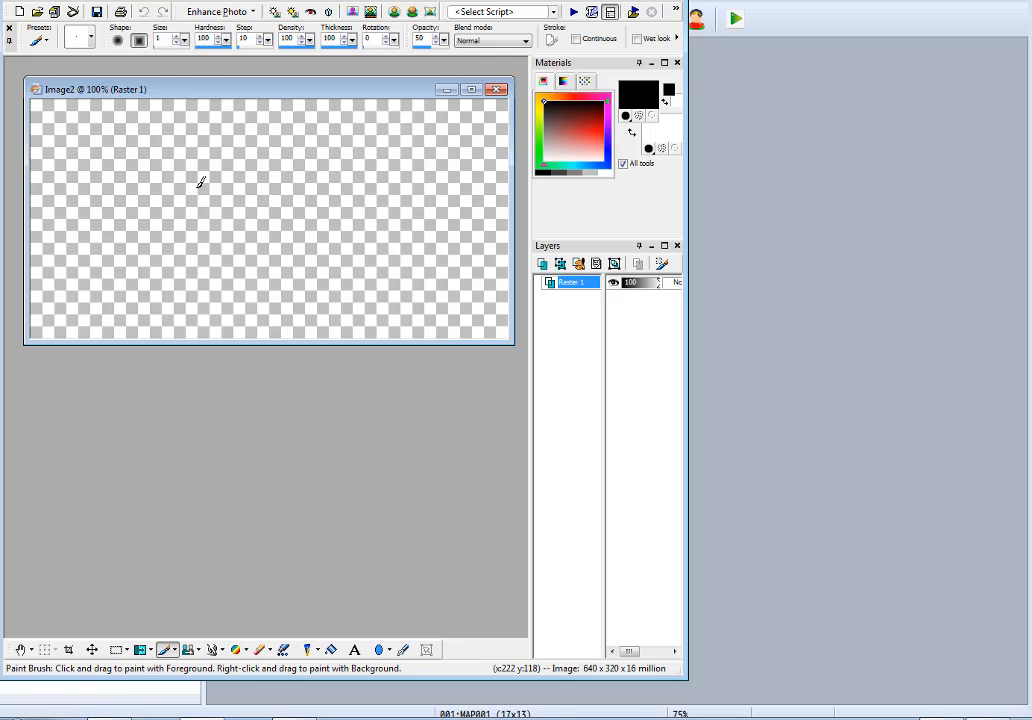
pyautogui.doubleClick(168, 44)
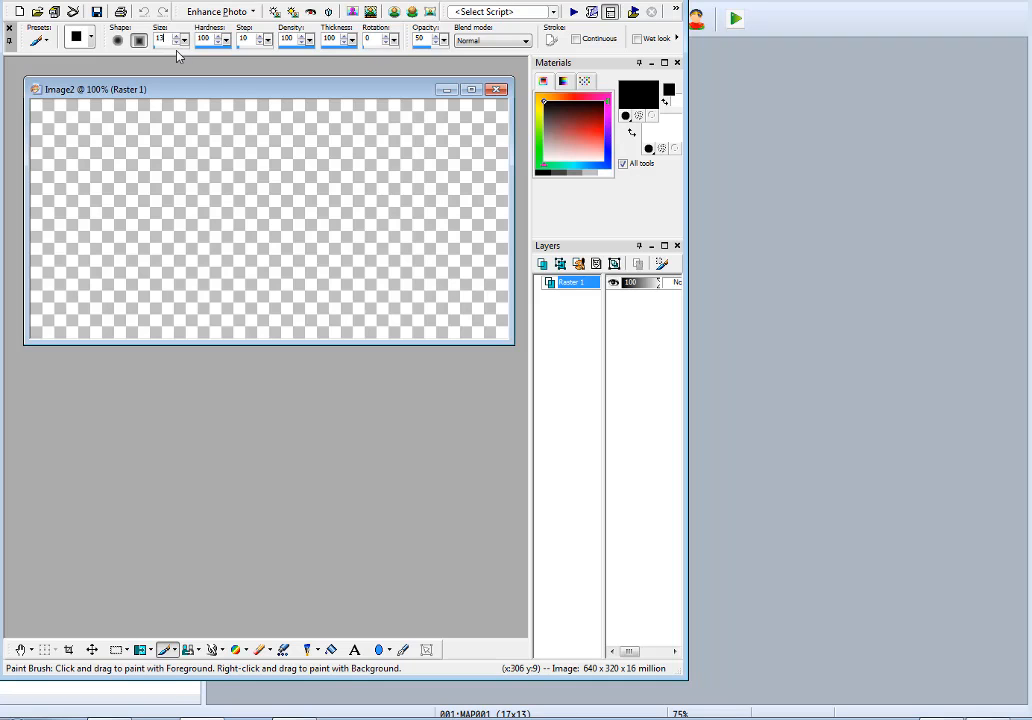
pyautogui.click(574, 132)
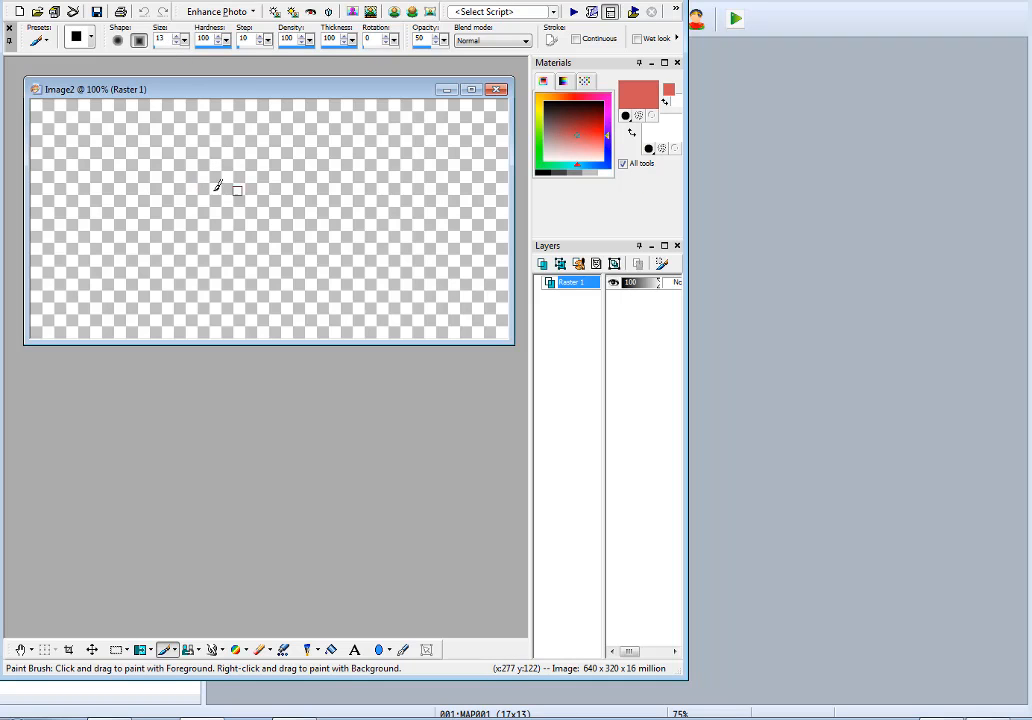
# Try a straight diagonal light red stroke in the canvas's upper half and undo the line.
pyautogui.click(201, 178)
pyautogui.keyDown('shift'); pyautogui.click(268, 110); pyautogui.keyUp('shift')
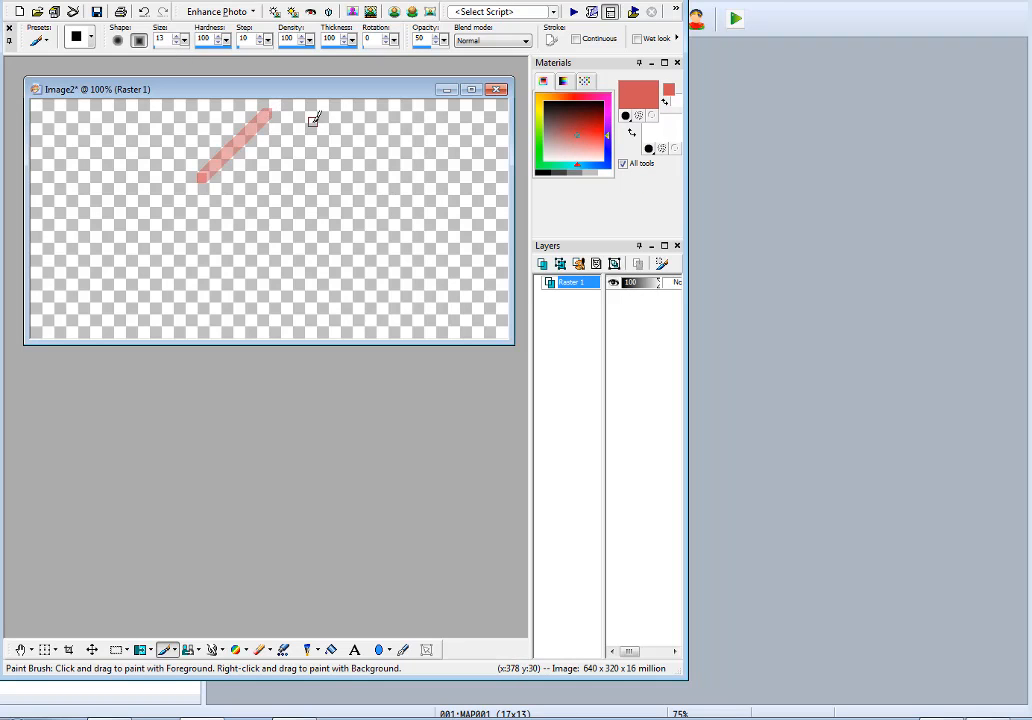
pyautogui.hotkey('ctrl', 'z')
# Flood-fill the canvas background with solid white.
pyautogui.click(331, 650)
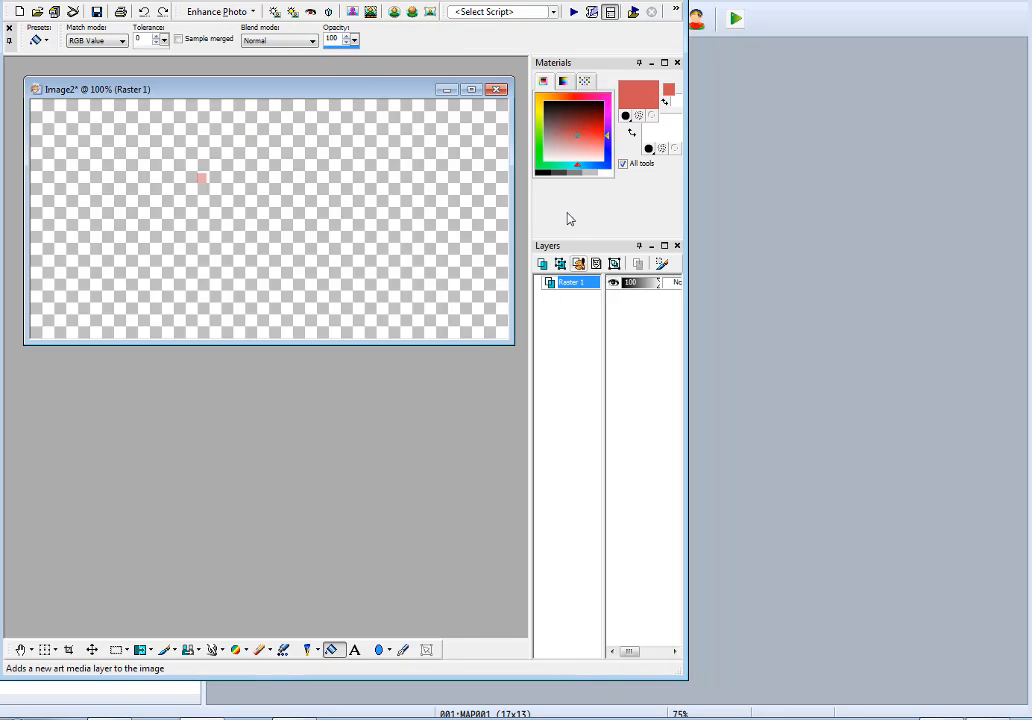
pyautogui.click(548, 172)
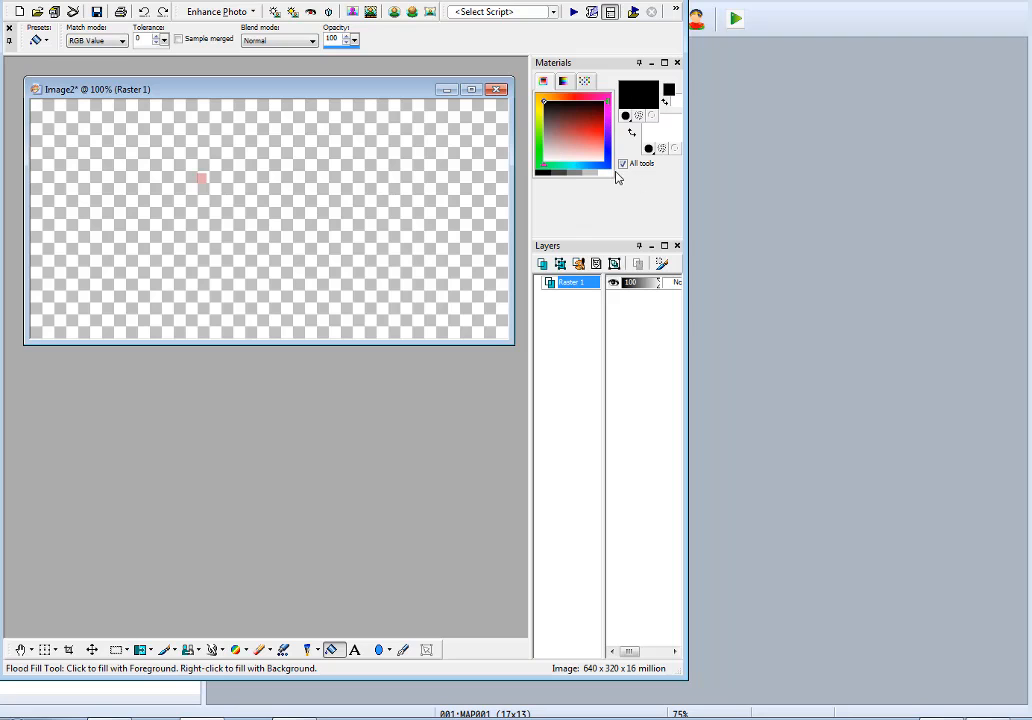
pyautogui.click(594, 171)
pyautogui.click(368, 230)
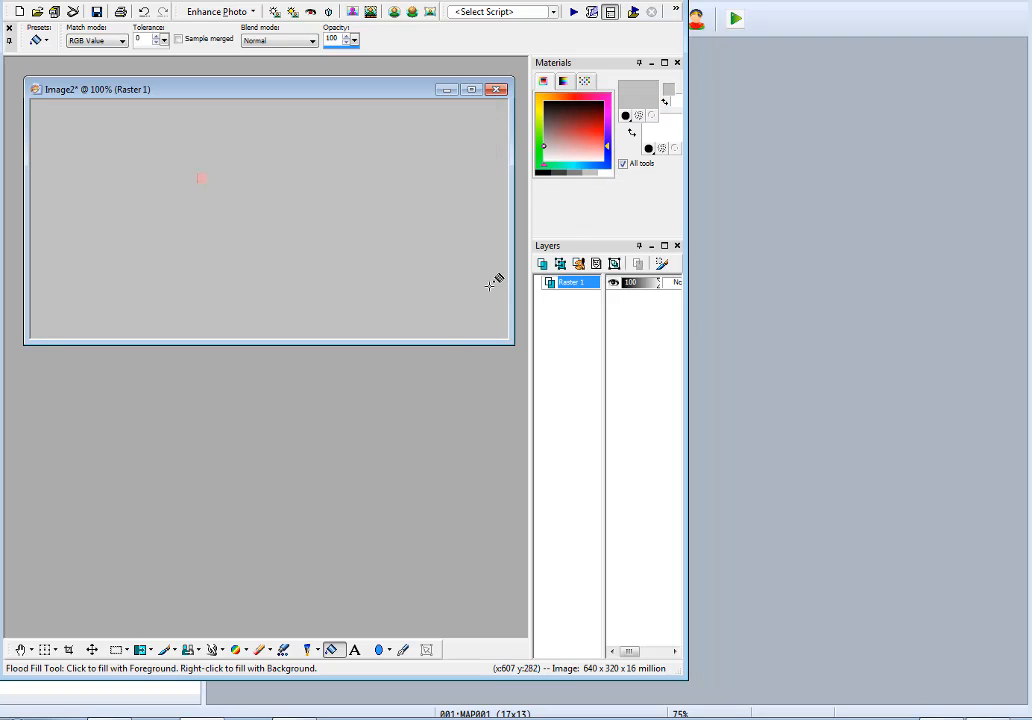
pyautogui.click(601, 172)
pyautogui.click(465, 230)
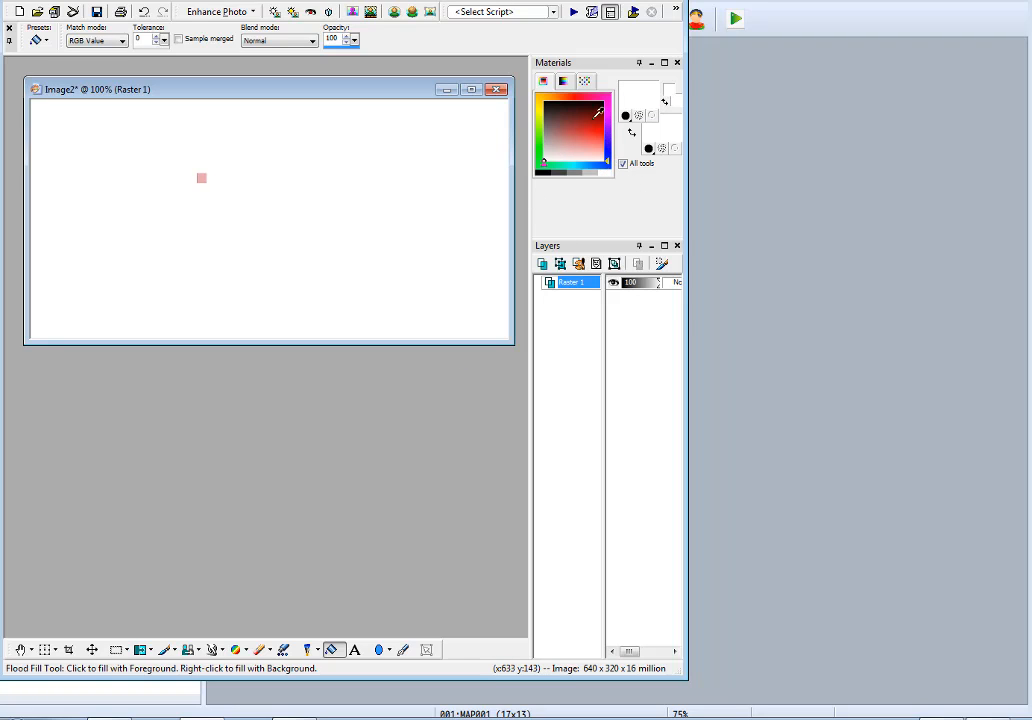
# Paint a dark red triangular gable outline above the canvas centre with the Paint Brush at 100 opacity.
pyautogui.click(576, 120)
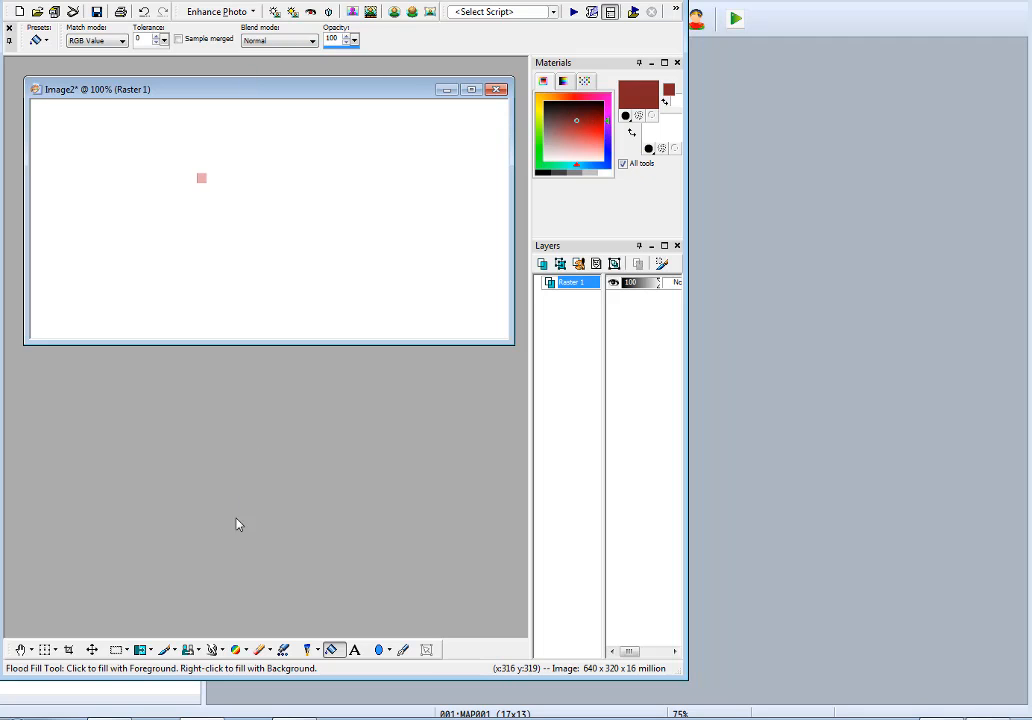
pyautogui.click(167, 649)
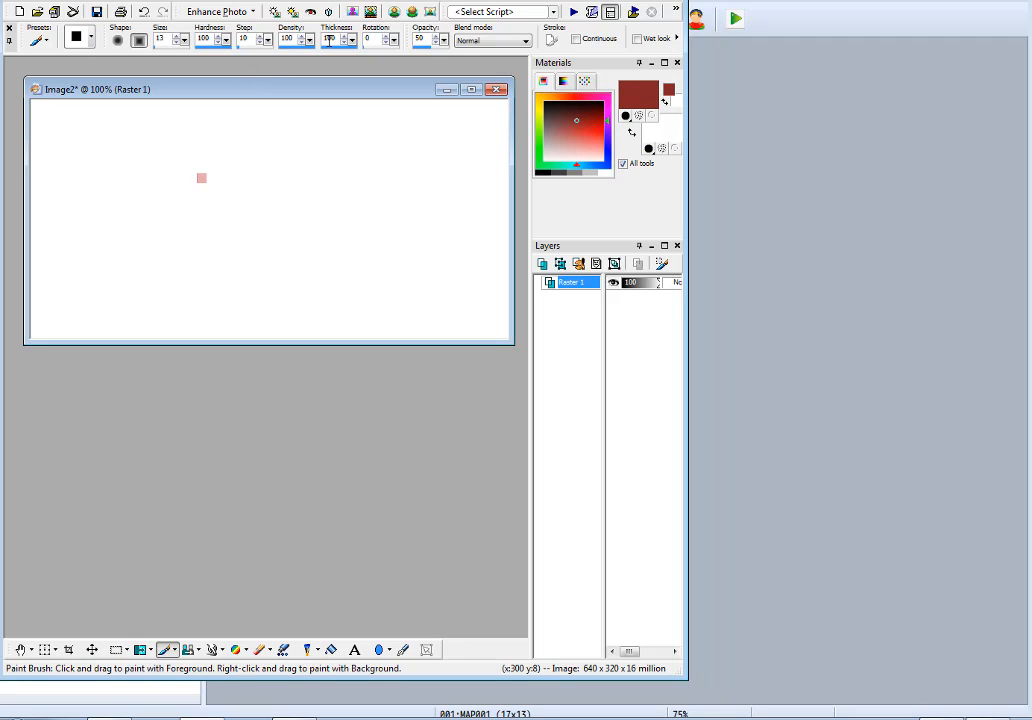
pyautogui.moveTo(447, 52); pyautogui.dragTo(487, 52)
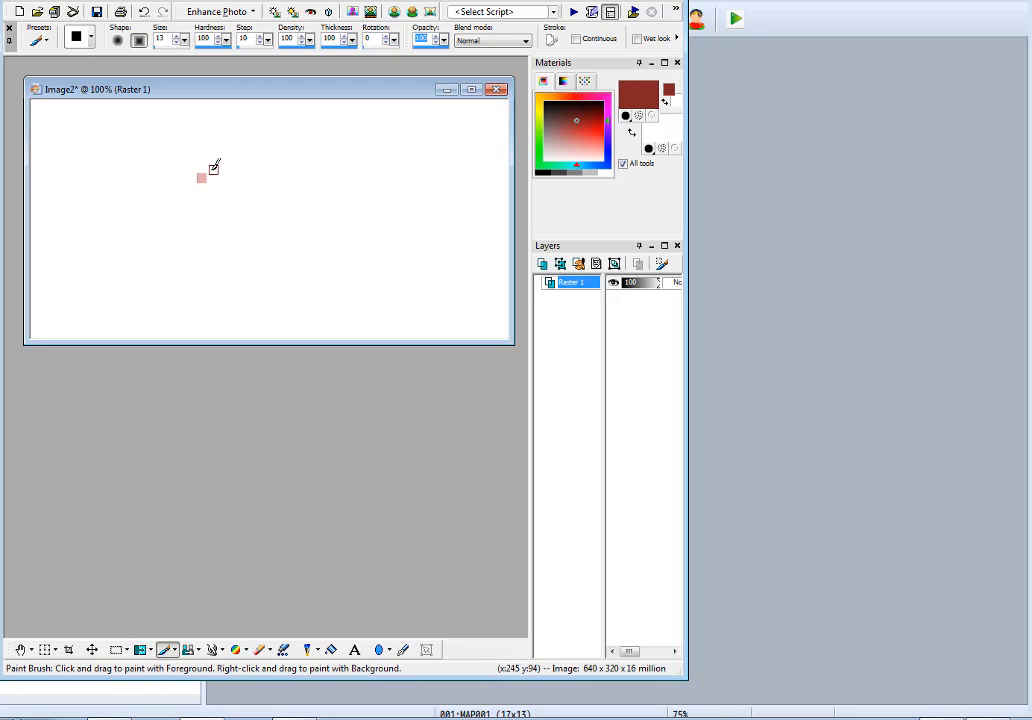
pyautogui.click(196, 197)
pyautogui.keyDown('shift'); pyautogui.click(245, 149); pyautogui.keyUp('shift')
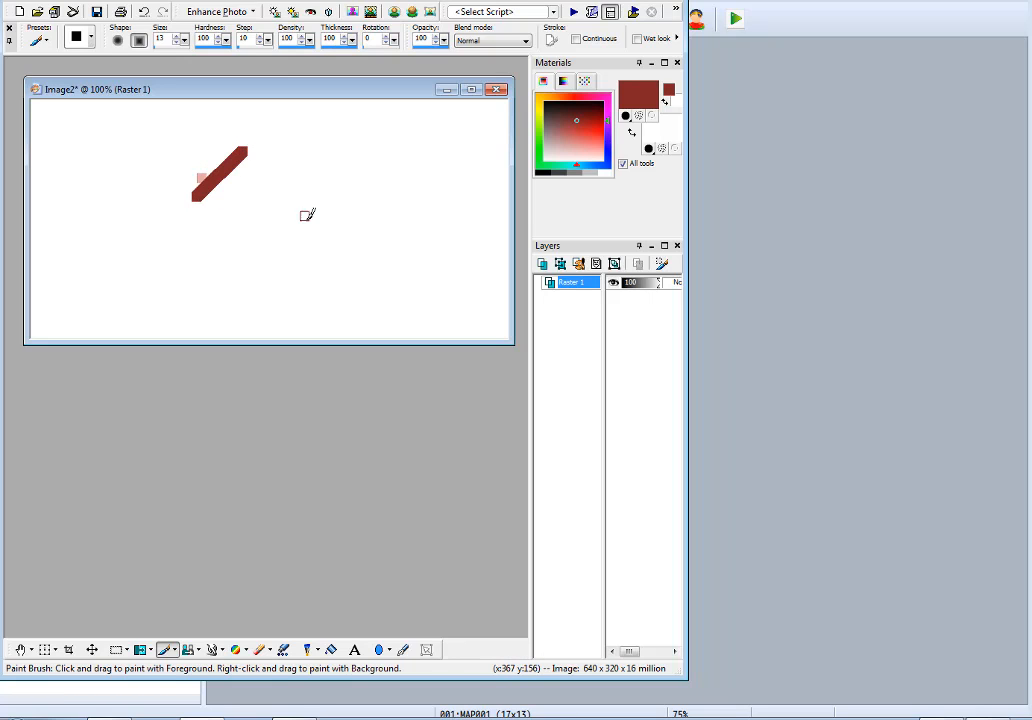
pyautogui.keyDown('shift'); pyautogui.click(289, 185); pyautogui.keyUp('shift')
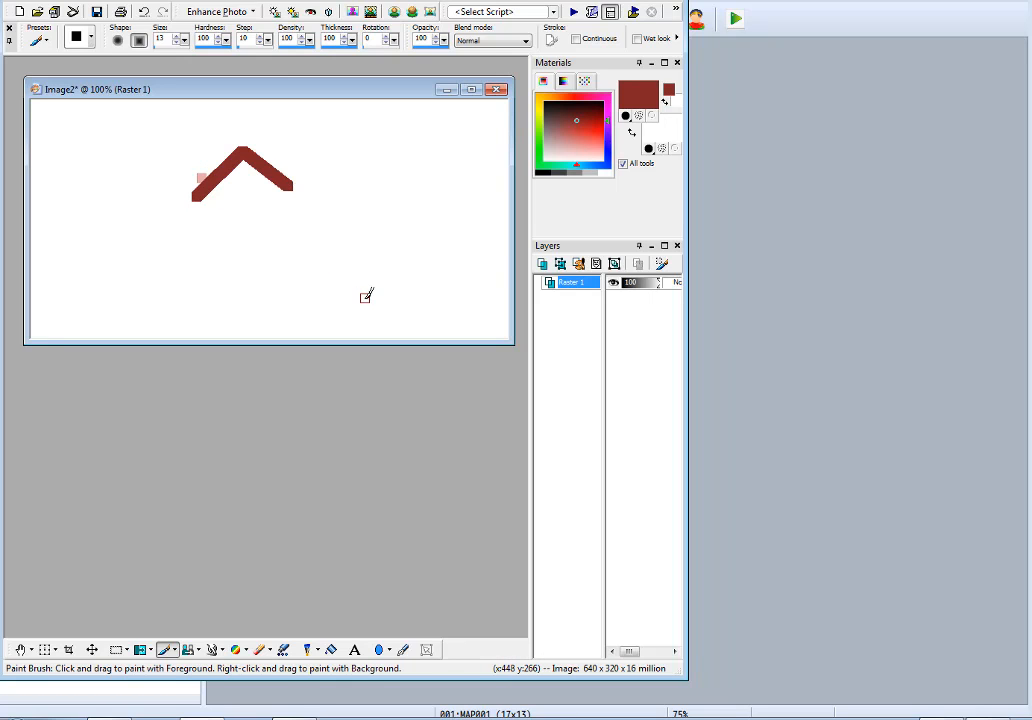
pyautogui.click(298, 194)
pyautogui.moveTo(199, 194); pyautogui.dragTo(300, 196)
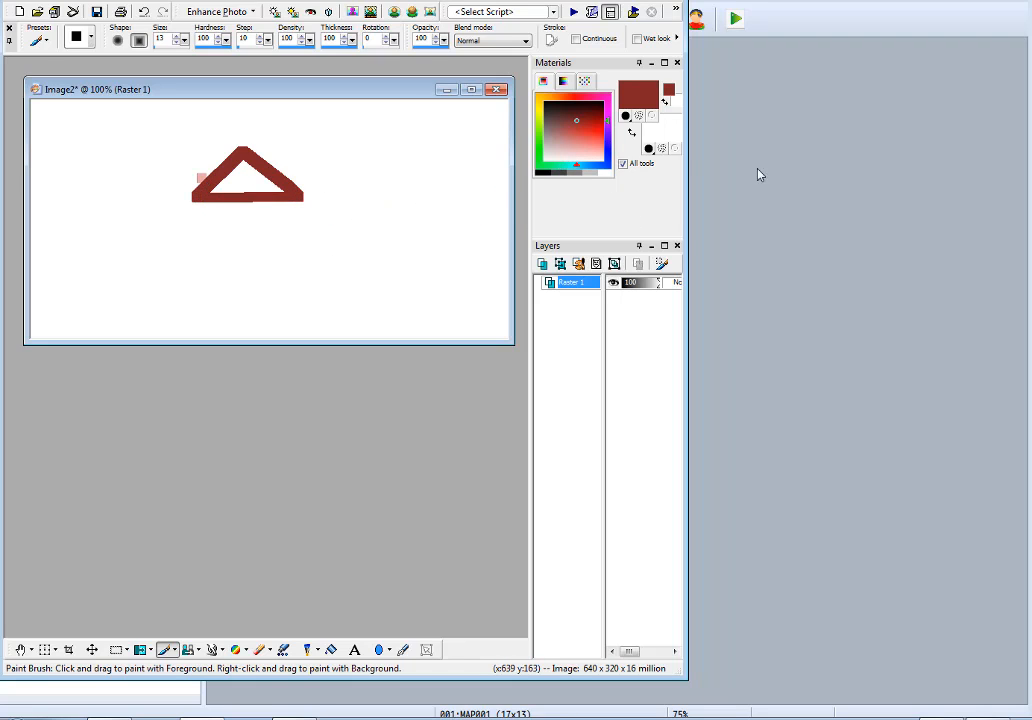
# Paint light grey stepped wall outlines below the dark red gable, with a deeper west section and a shorter east section.
pyautogui.click(593, 171)
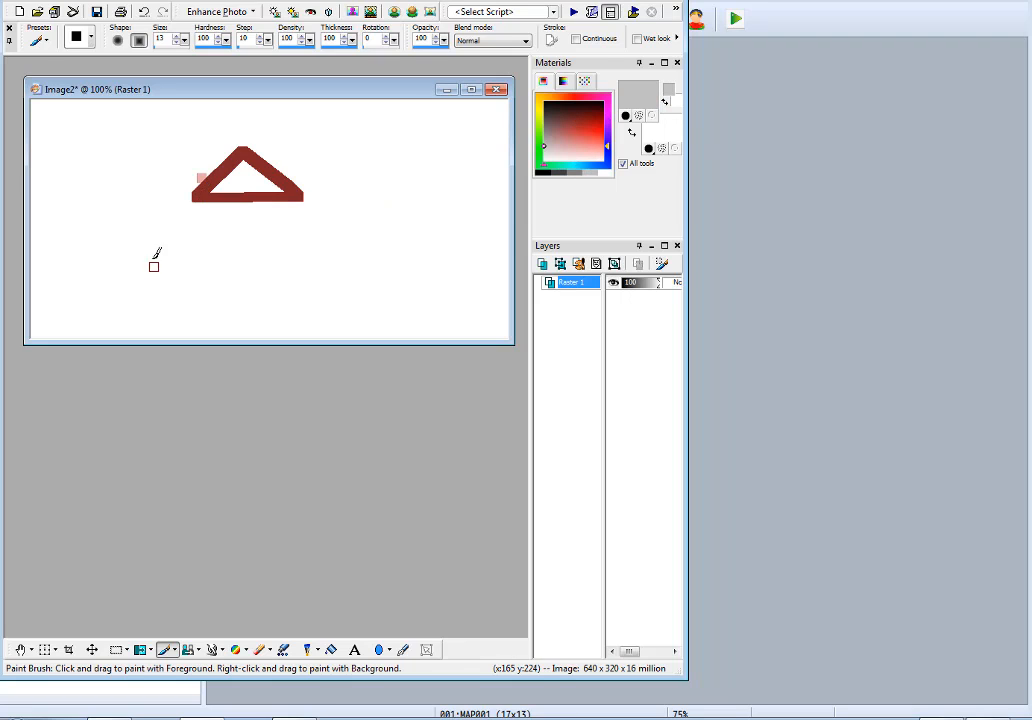
pyautogui.moveTo(198, 210)
pyautogui.mouseDown()
pyautogui.moveTo(198, 272)
pyautogui.moveTo(221, 273)
pyautogui.moveTo(275, 265)
pyautogui.moveTo(267, 201)
pyautogui.moveTo(305, 199)
pyautogui.mouseUp()
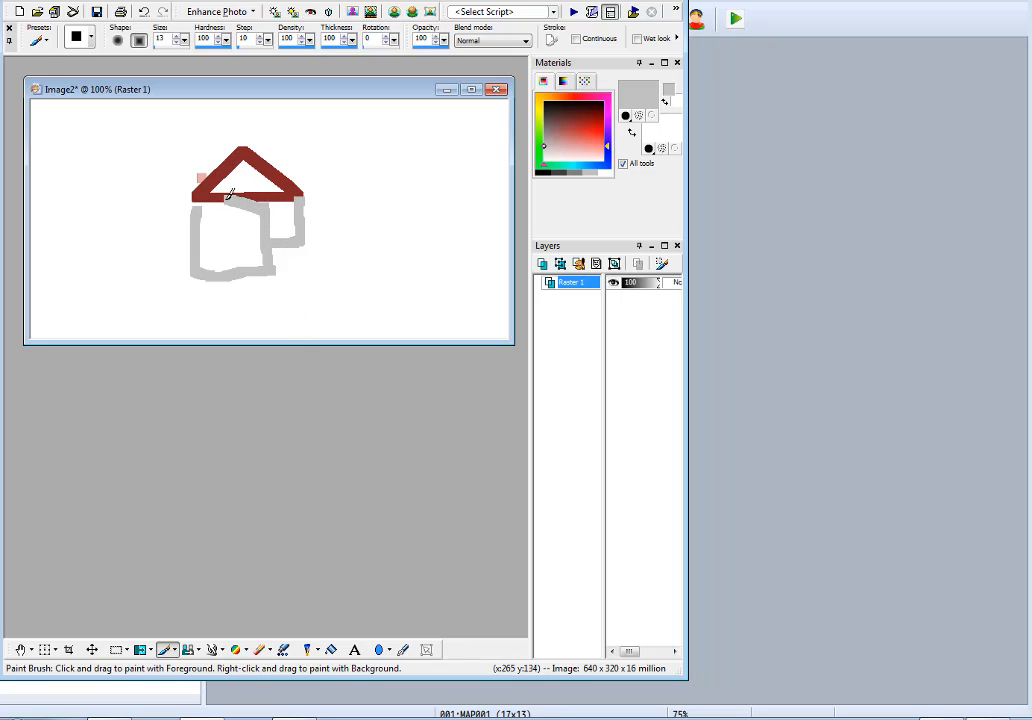
pyautogui.moveTo(230, 194)
pyautogui.mouseDown()
pyautogui.moveTo(202, 195)
pyautogui.moveTo(299, 193)
pyautogui.mouseUp()
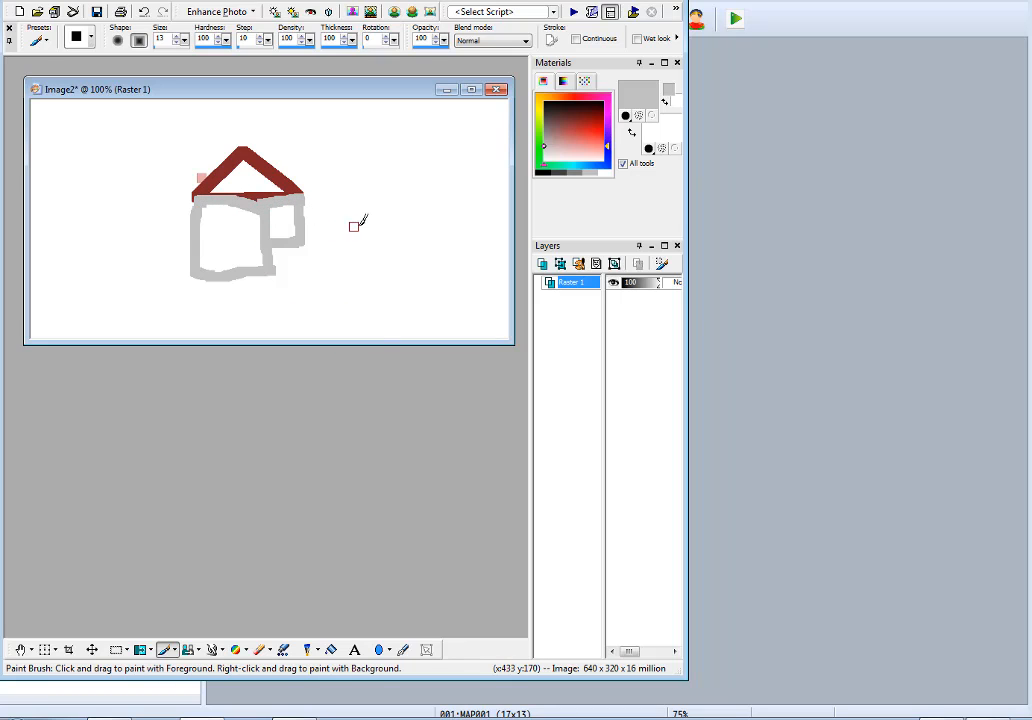
# Sketch a medium red angled house roof in the canvas's upper right, with a gable end and a receding side slope.
pyautogui.click(566, 143)
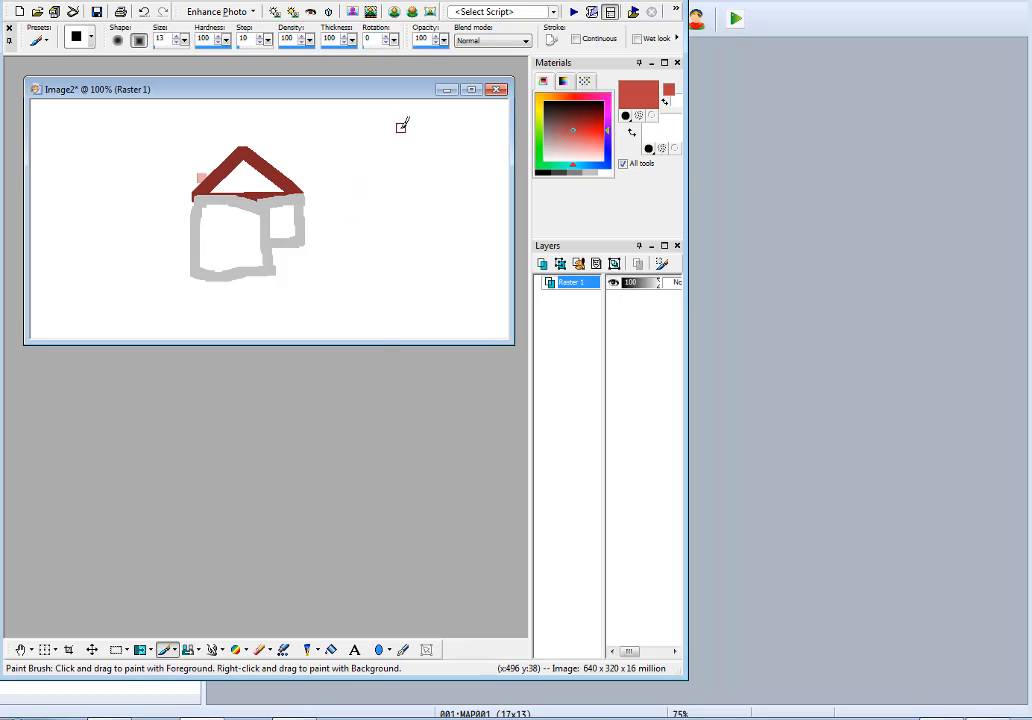
pyautogui.moveTo(403, 125); pyautogui.dragTo(372, 161)
pyautogui.moveTo(402, 123)
pyautogui.mouseDown()
pyautogui.moveTo(426, 155)
pyautogui.moveTo(405, 117)
pyautogui.moveTo(461, 101)
pyautogui.moveTo(472, 125)
pyautogui.moveTo(449, 164)
pyautogui.moveTo(502, 108)
pyautogui.moveTo(499, 133)
pyautogui.mouseUp()
pyautogui.moveTo(378, 161); pyautogui.dragTo(479, 156)
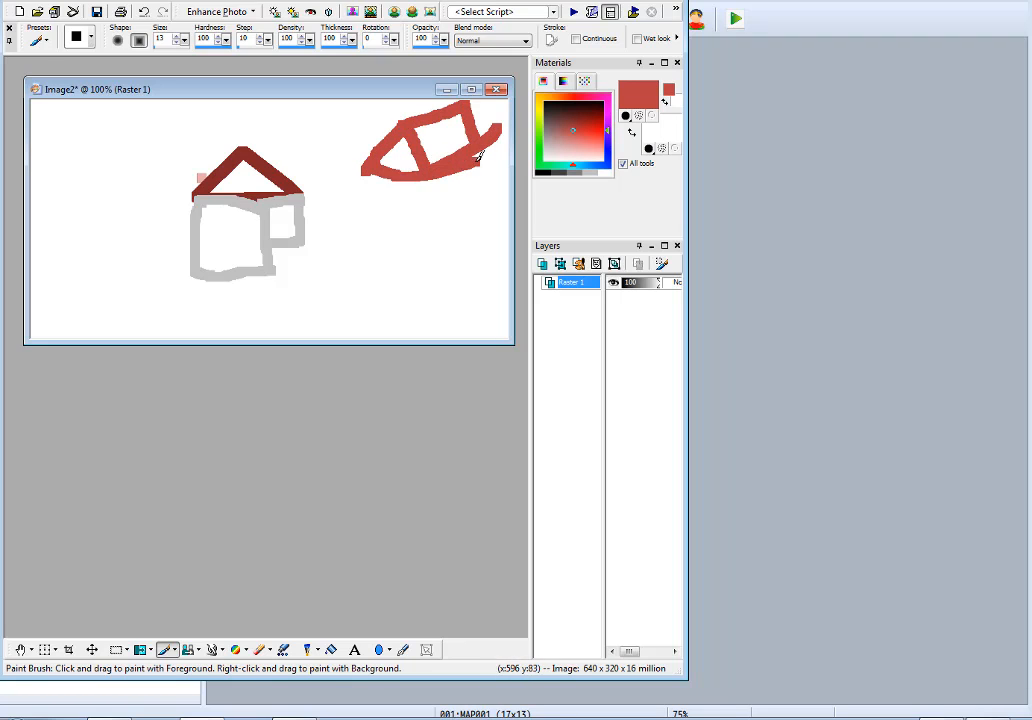
# Paint light grey stepped wall outlines beneath the gable end of the angled red roof.
pyautogui.keyDown('shift'); pyautogui.click(275, 206); pyautogui.keyUp('shift')
pyautogui.hotkey('ctrl', 'z')
pyautogui.keyDown('ctrl'); pyautogui.click(266, 209); pyautogui.keyUp('ctrl')
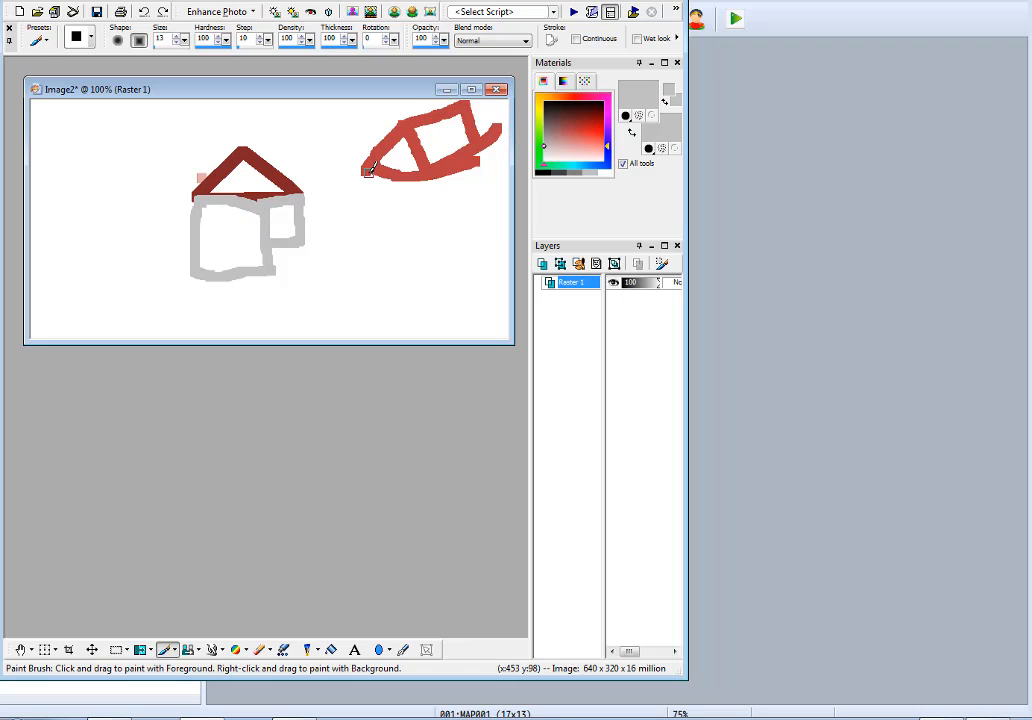
pyautogui.moveTo(368, 173)
pyautogui.mouseDown()
pyautogui.moveTo(368, 213)
pyautogui.moveTo(389, 178)
pyautogui.moveTo(417, 231)
pyautogui.moveTo(430, 181)
pyautogui.mouseUp()
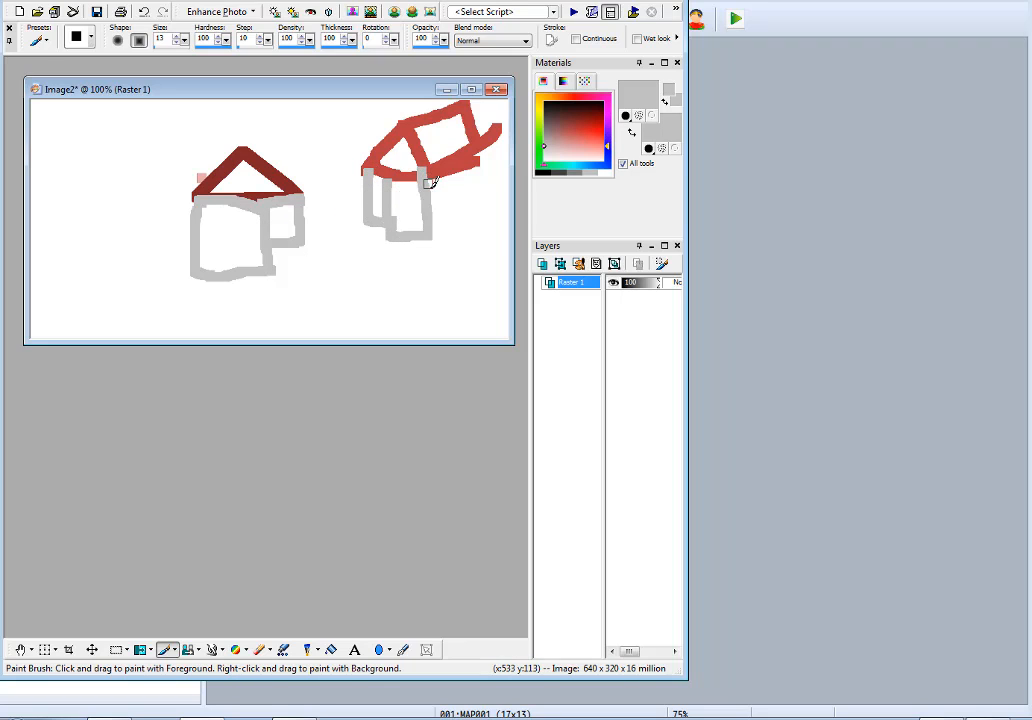
# Paint light grey stepped walls beneath the angled roof's receding side slope, and paint over the inner vertical lines in white.
pyautogui.moveTo(491, 142)
pyautogui.mouseDown()
pyautogui.moveTo(496, 188)
pyautogui.moveTo(435, 226)
pyautogui.mouseUp()
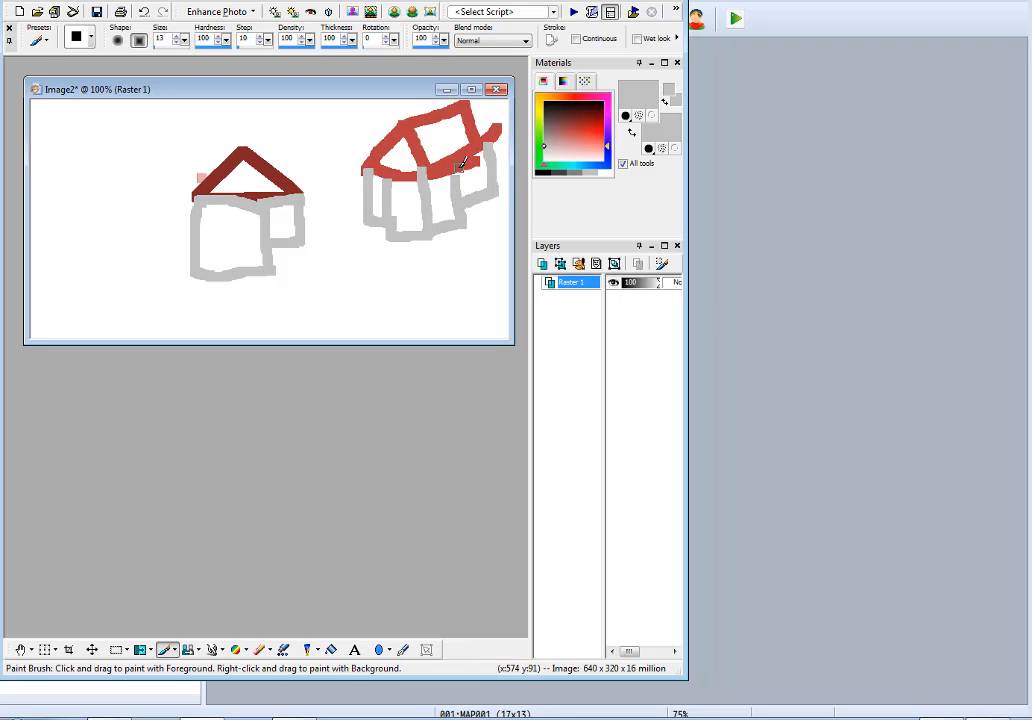
pyautogui.keyDown('ctrl'); pyautogui.click(388, 292); pyautogui.keyUp('ctrl')
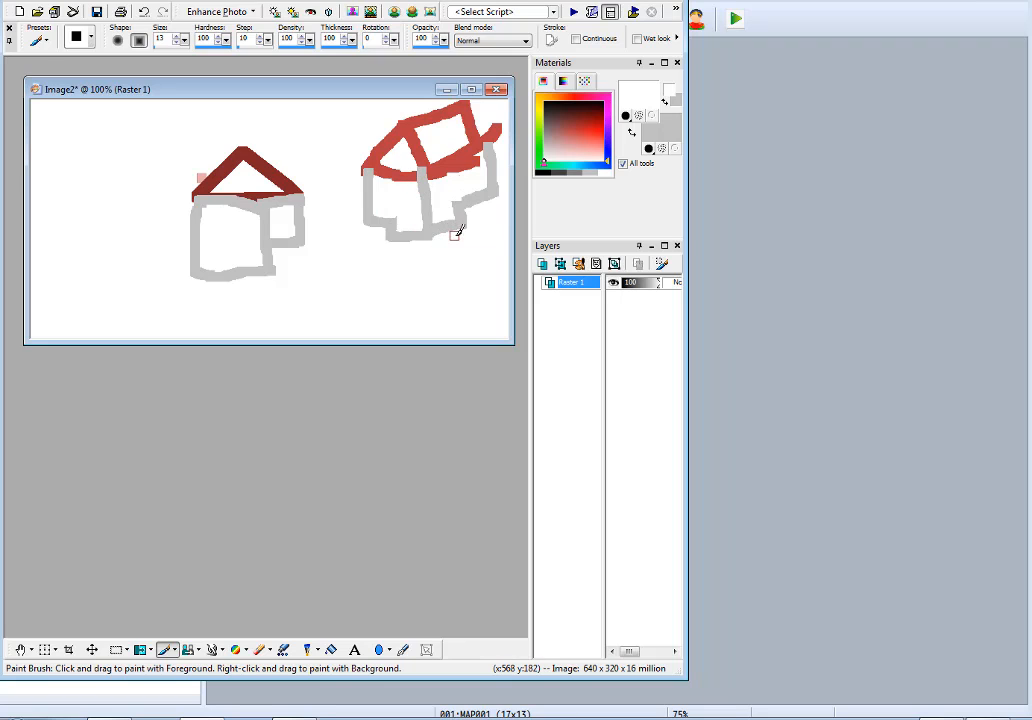
# Paint a green ground line along the angled house's base, rising toward the east, with a short vertical line descending from the front corner.
pyautogui.click(544, 166)
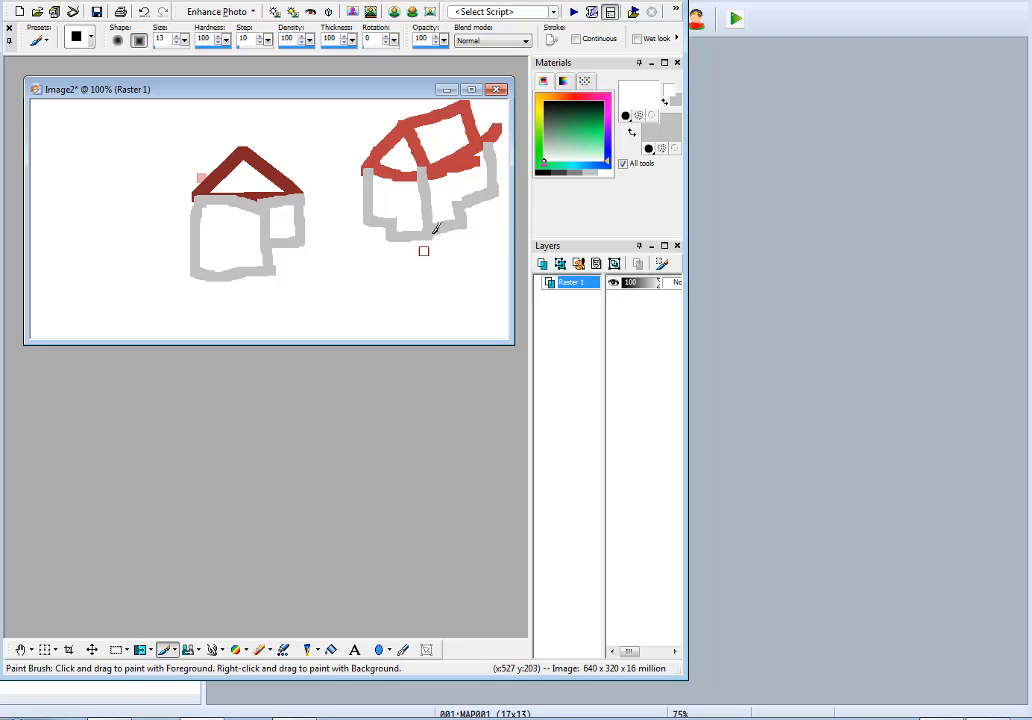
pyautogui.hotkey('ctrl', 'z')
pyautogui.click(596, 136)
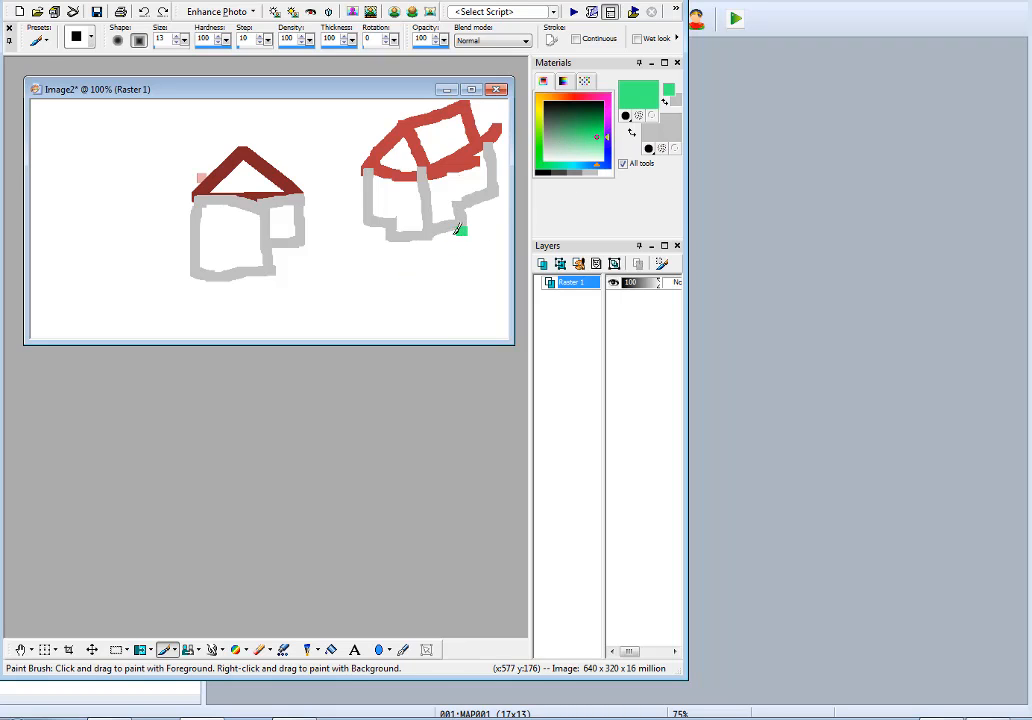
pyautogui.moveTo(458, 228); pyautogui.dragTo(355, 242)
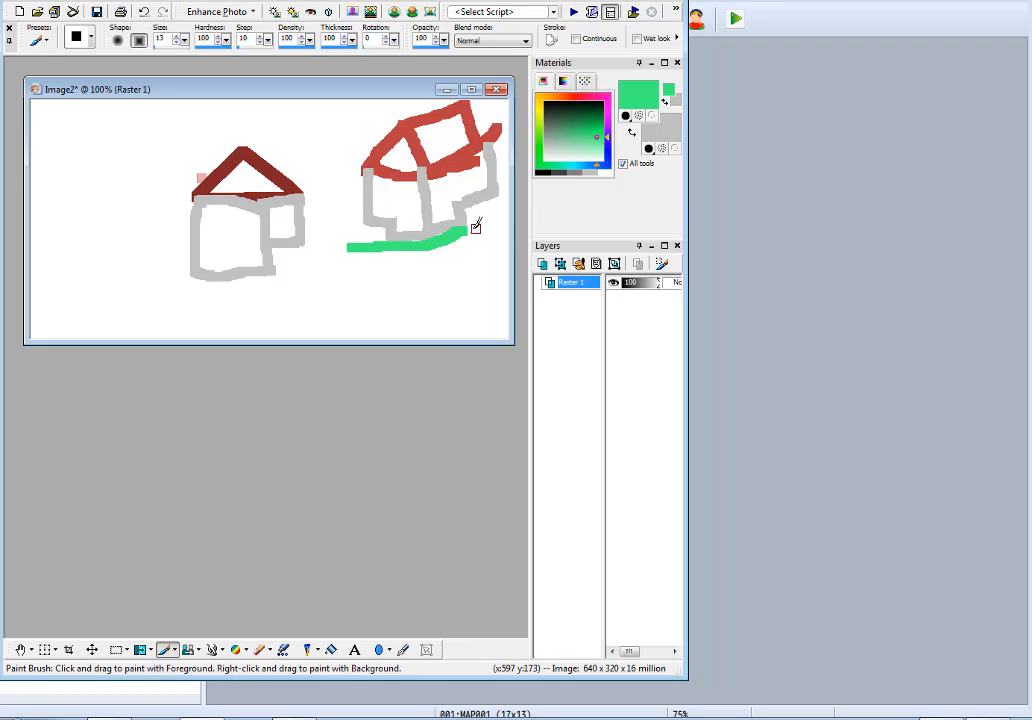
pyautogui.moveTo(466, 232); pyautogui.dragTo(500, 214)
pyautogui.moveTo(428, 249); pyautogui.dragTo(428, 290)
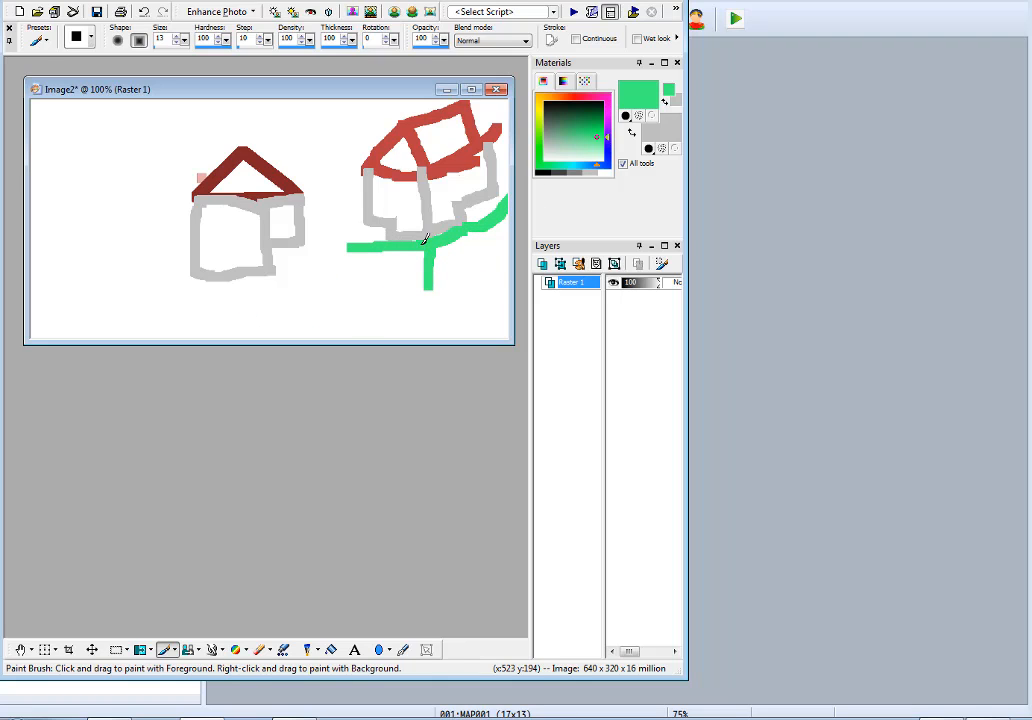
pyautogui.moveTo(352, 244); pyautogui.dragTo(341, 246)
pyautogui.moveTo(509, 198); pyautogui.dragTo(508, 205)
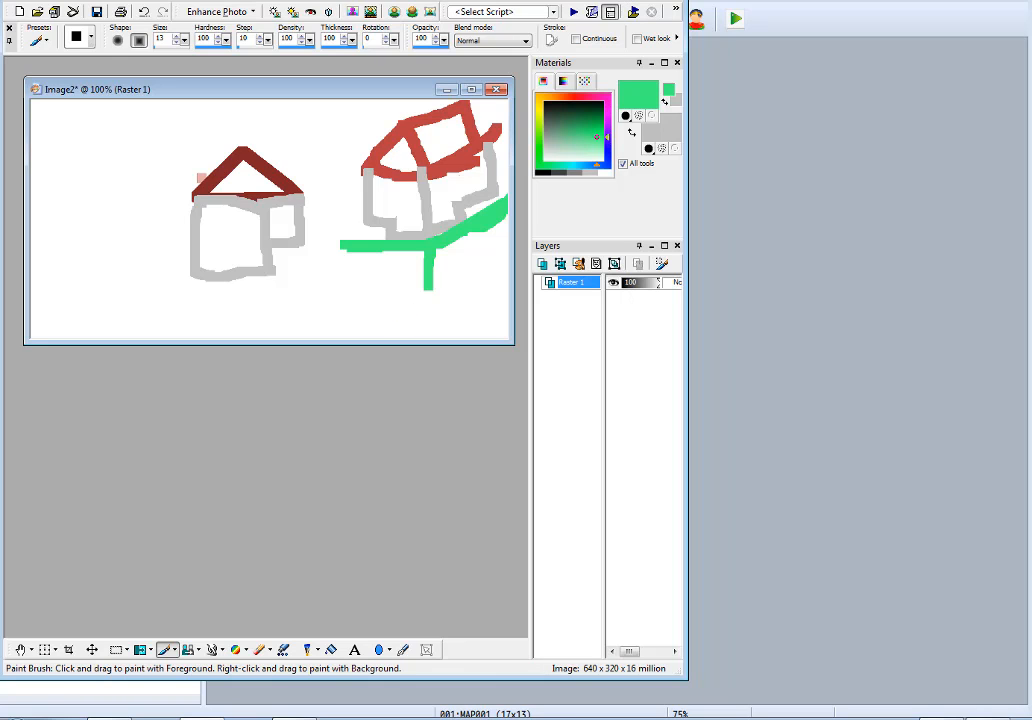
# Switch back to the map editor and extend the house's shorter east wall down level with the west wall.
pyautogui.click(627, 0)
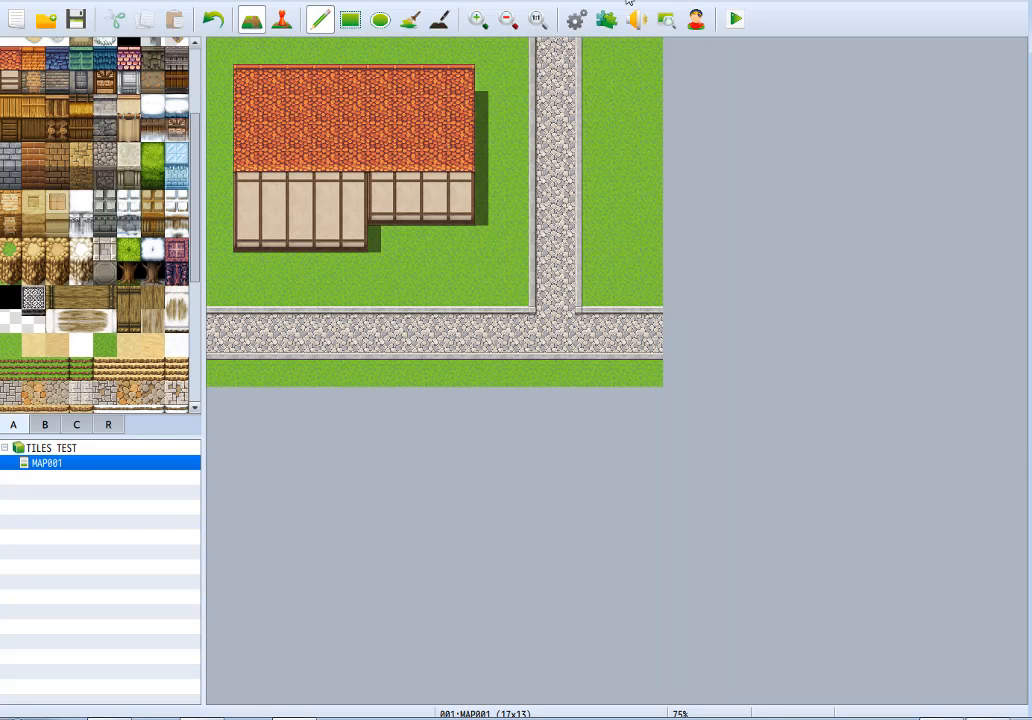
pyautogui.click(380, 240)
pyautogui.moveTo(425, 244); pyautogui.dragTo(461, 236)
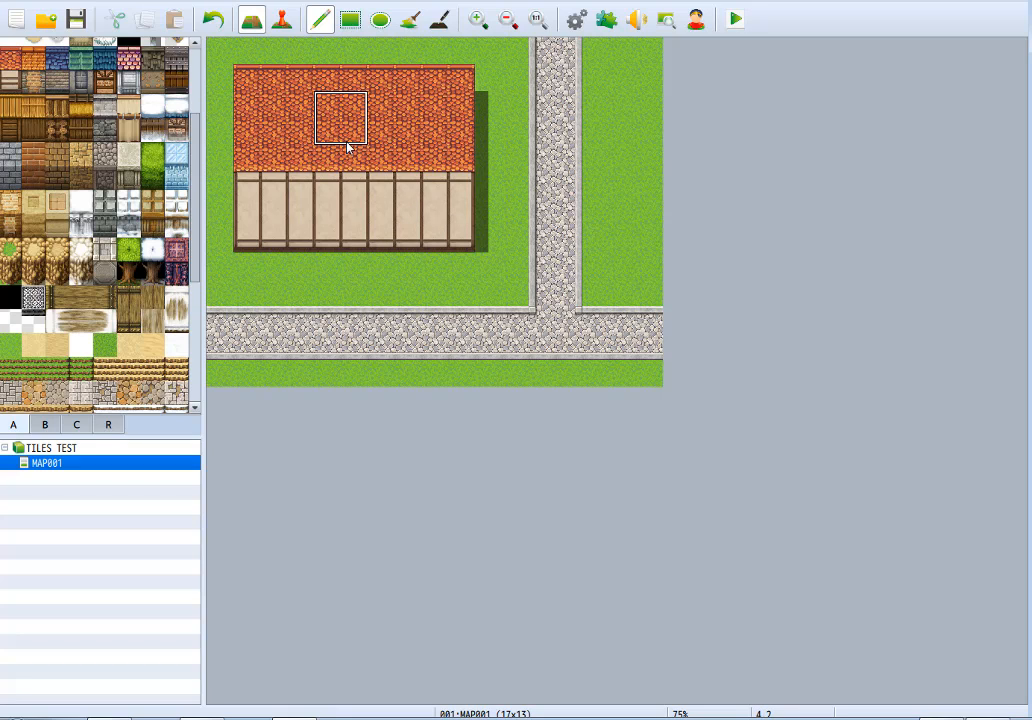
pyautogui.moveTo(447, 235); pyautogui.dragTo(445, 184, button='right')
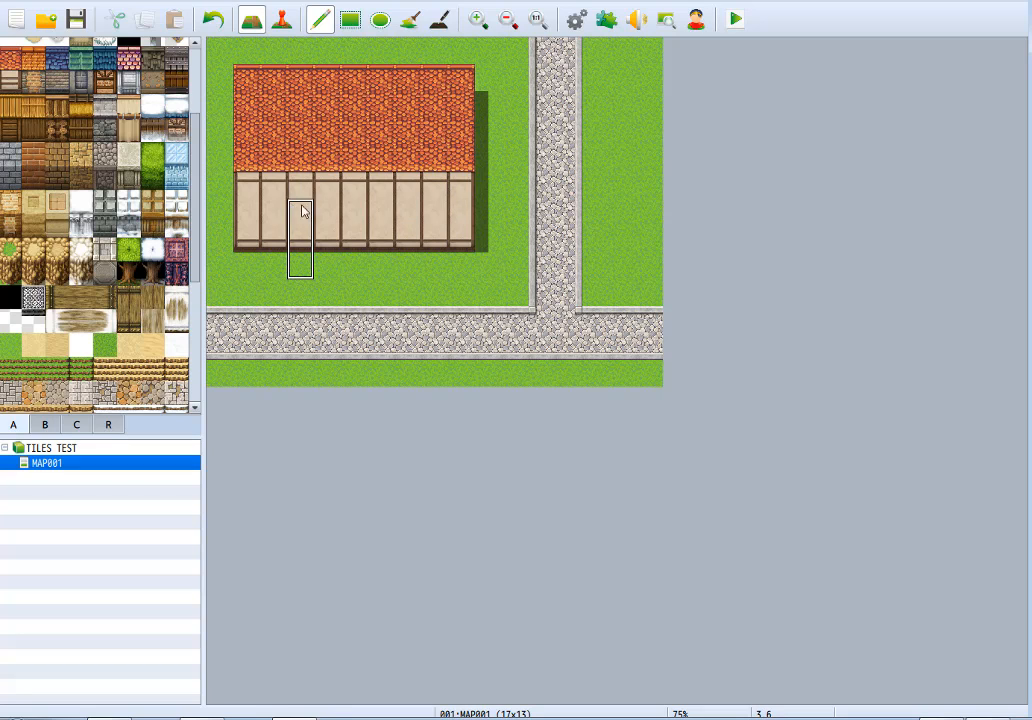
# Paint a raised red-roofed section at the house's northeast corner and fill a tall wall beneath it down to the house's base.
pyautogui.moveTo(458, 81)
pyautogui.mouseDown(button='right')
pyautogui.moveTo(435, 138)
pyautogui.moveTo(358, 173)
pyautogui.moveTo(360, 184)
pyautogui.mouseUp(button='right')
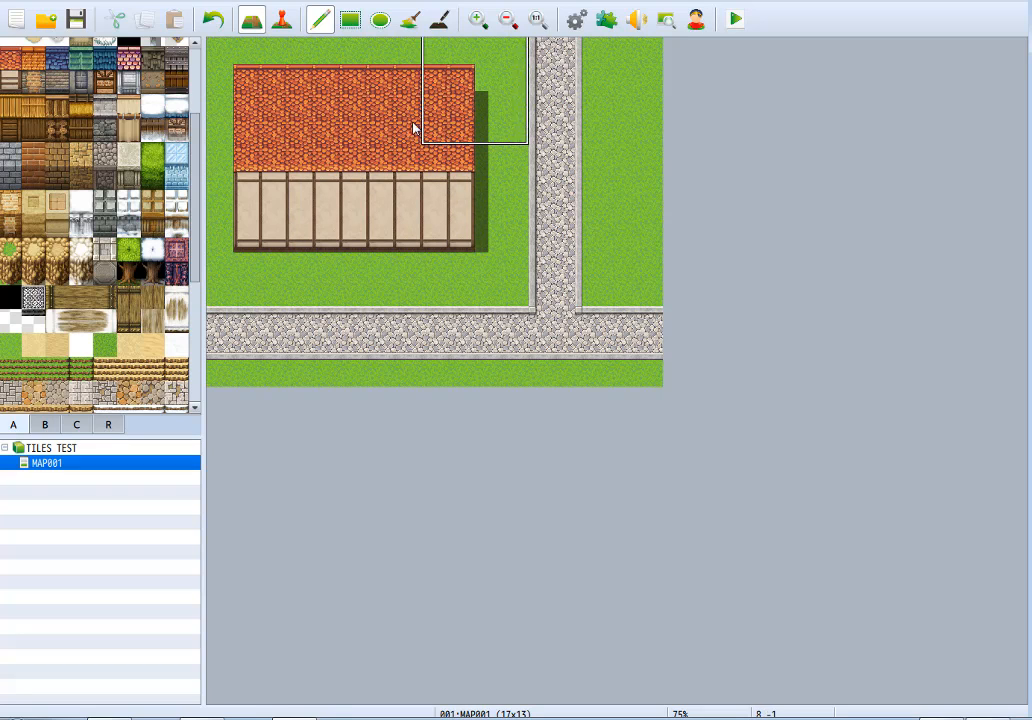
pyautogui.rightClick(478, 170)
pyautogui.moveTo(455, 166)
pyautogui.mouseDown()
pyautogui.moveTo(400, 160)
pyautogui.moveTo(472, 157)
pyautogui.moveTo(473, 229)
pyautogui.moveTo(486, 203)
pyautogui.mouseUp()
pyautogui.rightClick(407, 207)
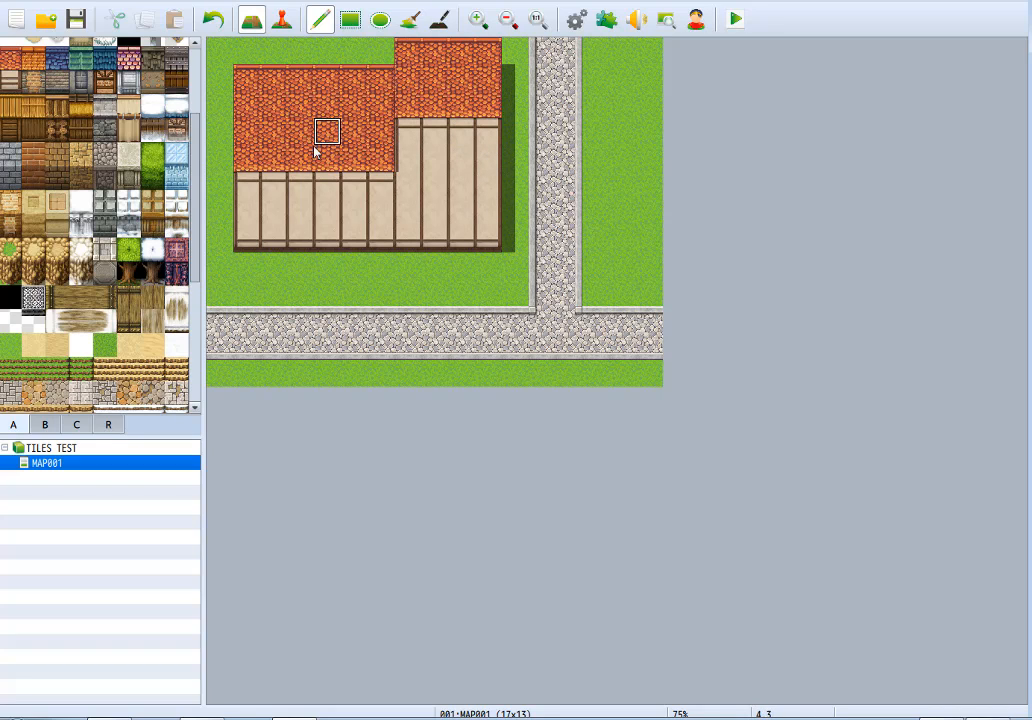
# Extend the west roof downward by one tile row and the raised east roof by two rows.
pyautogui.moveTo(249, 200)
pyautogui.mouseDown()
pyautogui.moveTo(380, 180)
pyautogui.moveTo(410, 129)
pyautogui.moveTo(484, 131)
pyautogui.mouseUp()
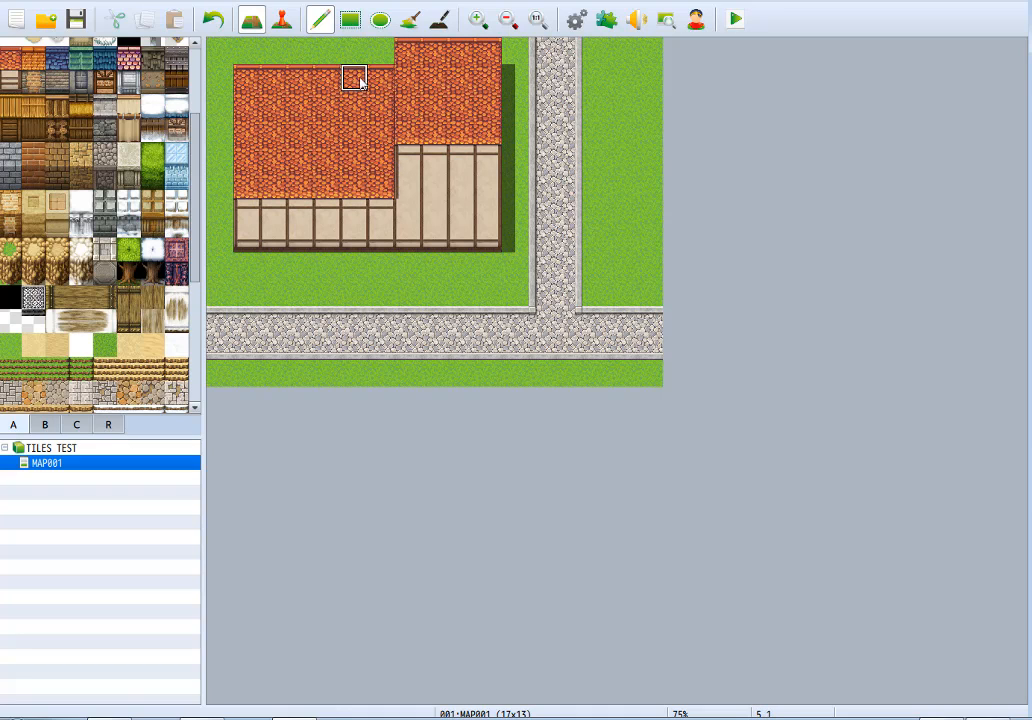
pyautogui.moveTo(380, 80); pyautogui.dragTo(385, 175, button='right')
pyautogui.moveTo(408, 160); pyautogui.dragTo(487, 157)
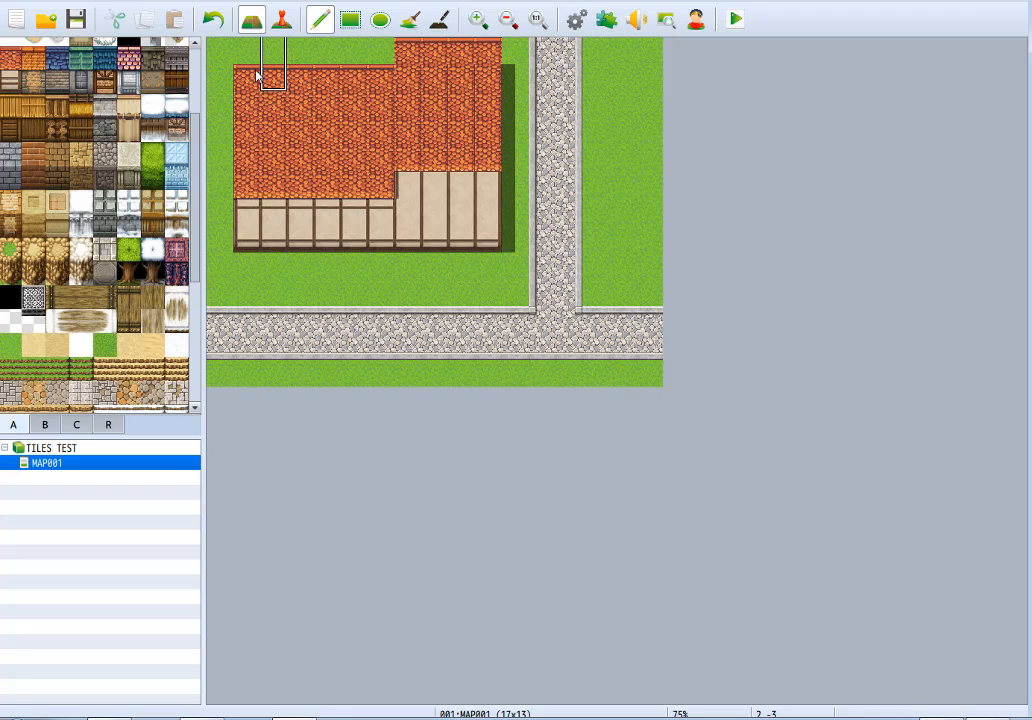
# Stamp copied west roof tiles over the east roof to remove its vertical seams.
pyautogui.moveTo(258, 76); pyautogui.dragTo(285, 178, button='right')
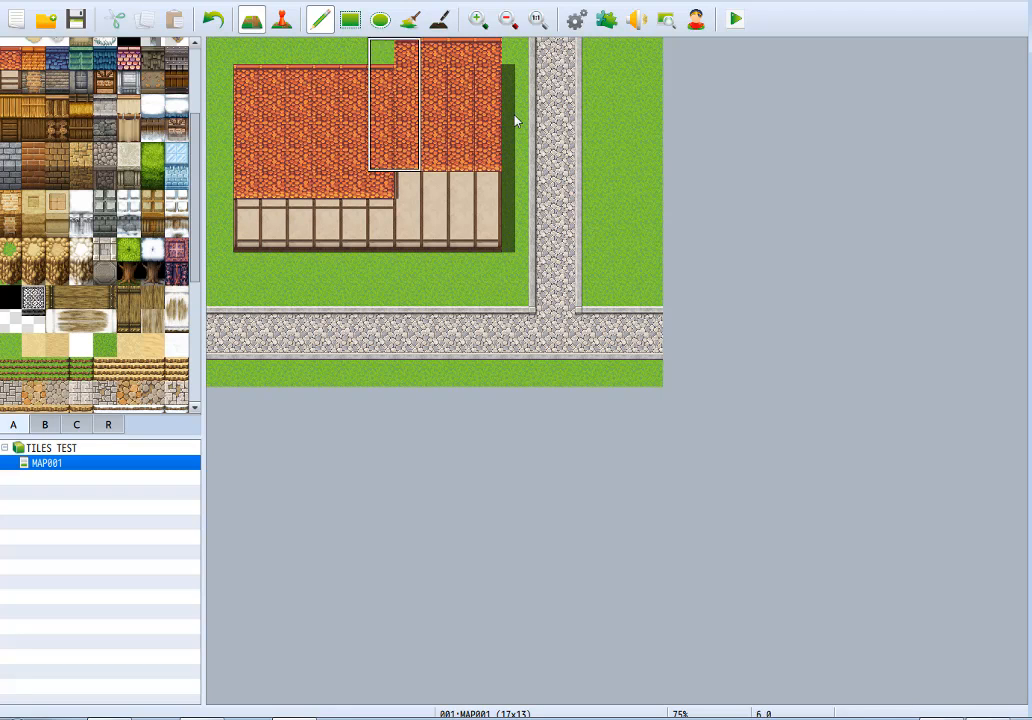
pyautogui.click(431, 153)
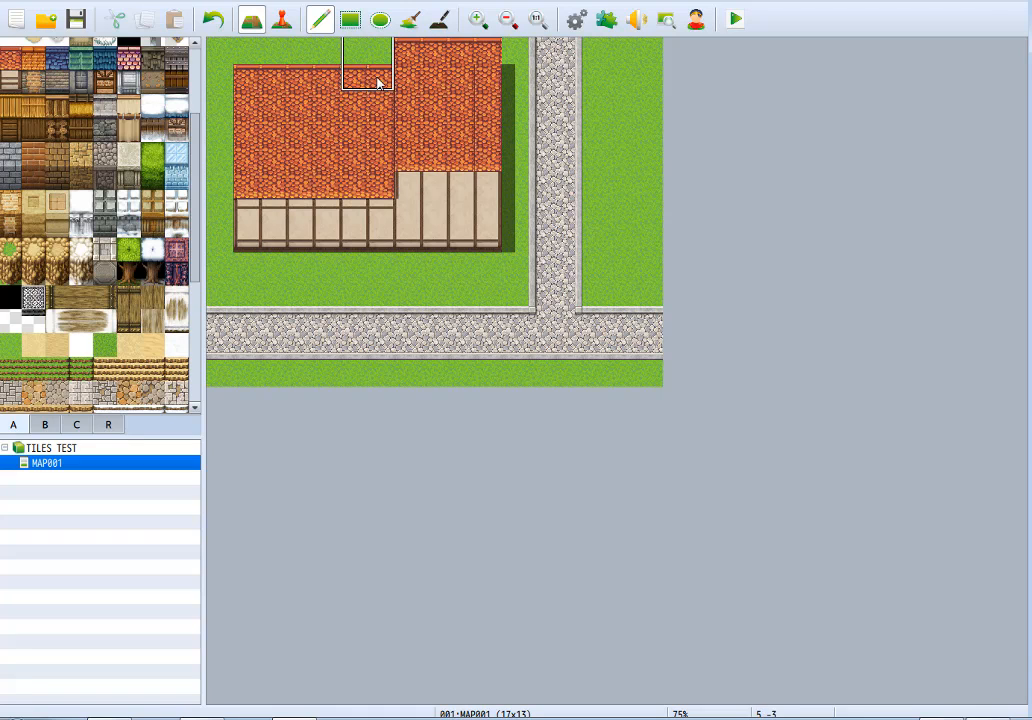
pyautogui.click(358, 178)
pyautogui.click(452, 152)
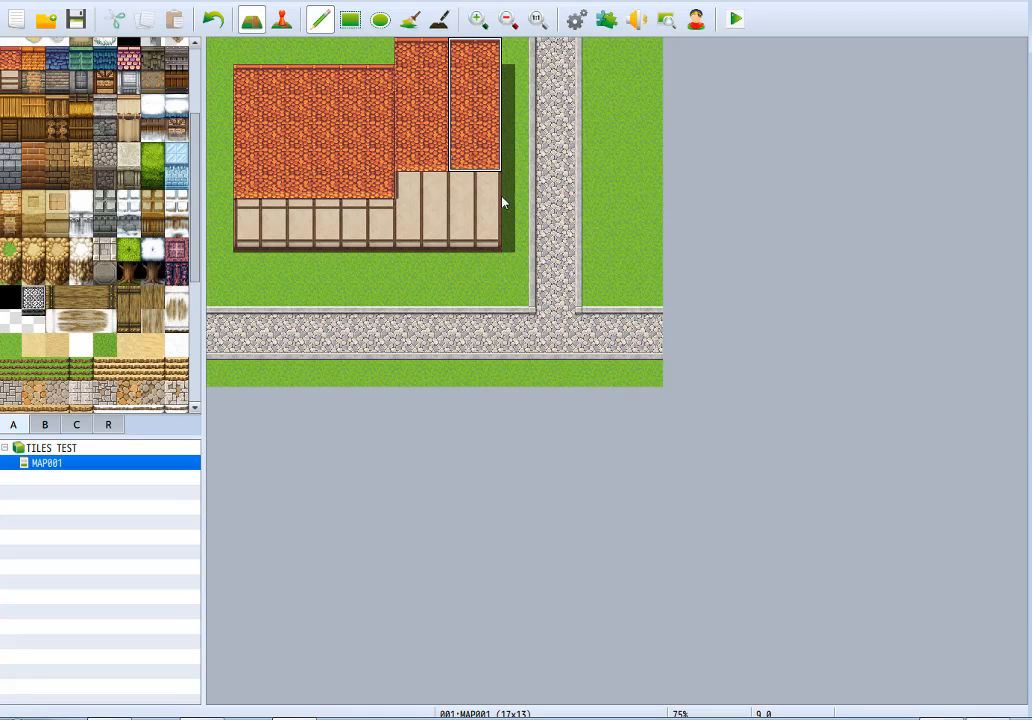
# Raise the top of the east wall by one tile row and continue its roof past the map's north edge without a ridge.
pyautogui.rightClick(410, 213)
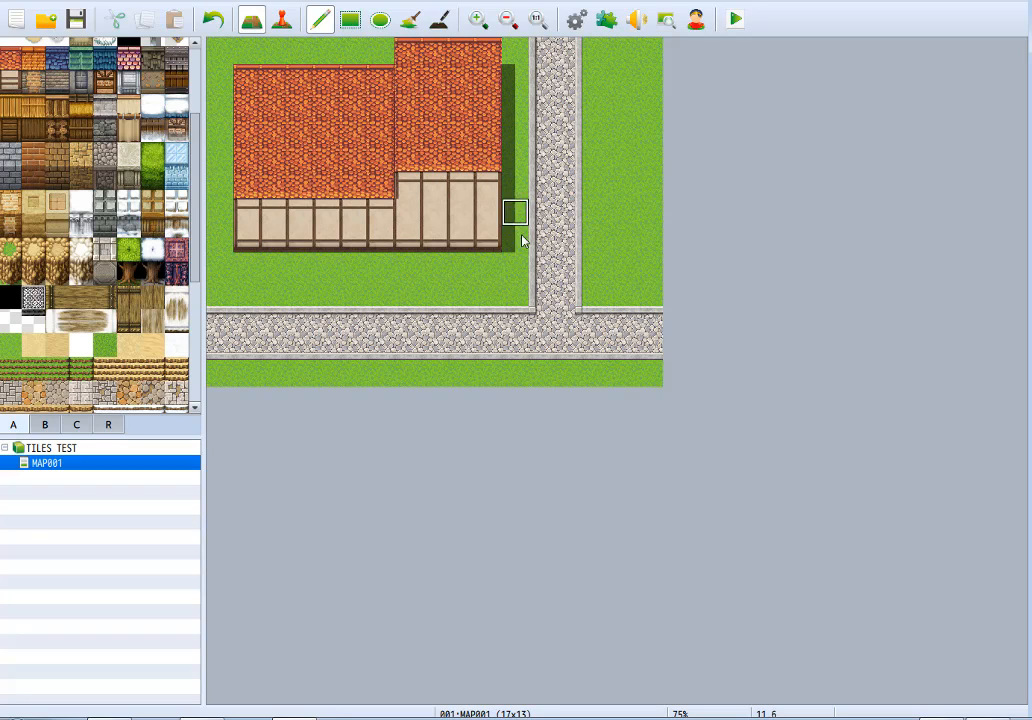
pyautogui.moveTo(481, 252)
pyautogui.mouseDown(button='right')
pyautogui.moveTo(403, 244)
pyautogui.moveTo(307, 257)
pyautogui.moveTo(257, 243)
pyautogui.moveTo(251, 279)
pyautogui.moveTo(333, 303)
pyautogui.moveTo(449, 288)
pyautogui.moveTo(488, 295)
pyautogui.moveTo(486, 275)
pyautogui.mouseUp(button='right')
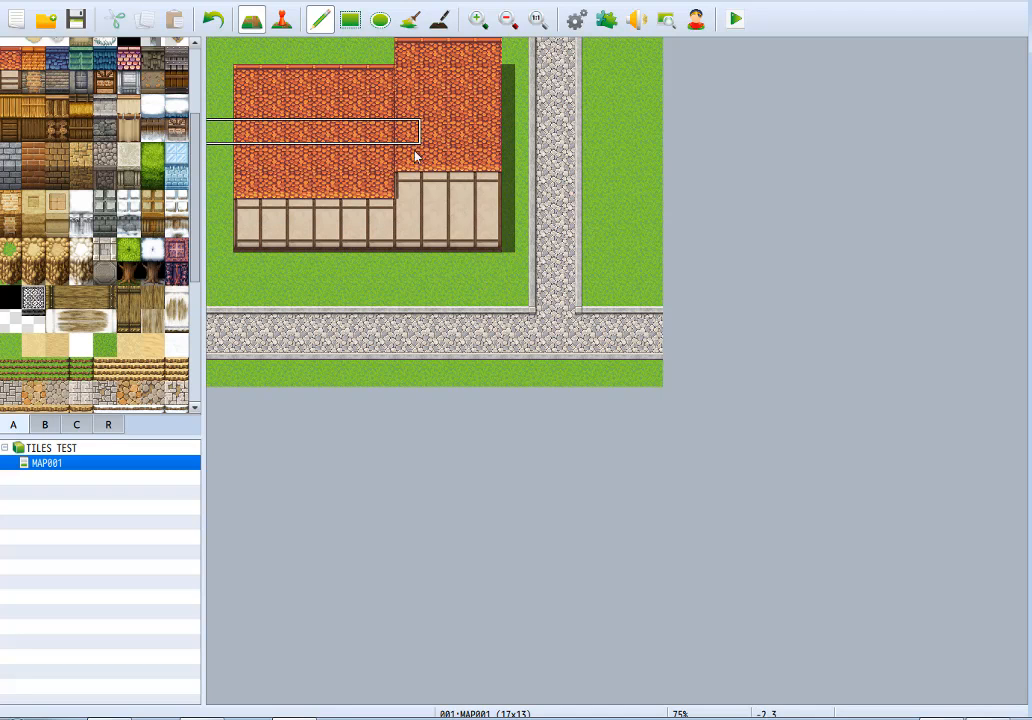
pyautogui.rightClick(425, 188)
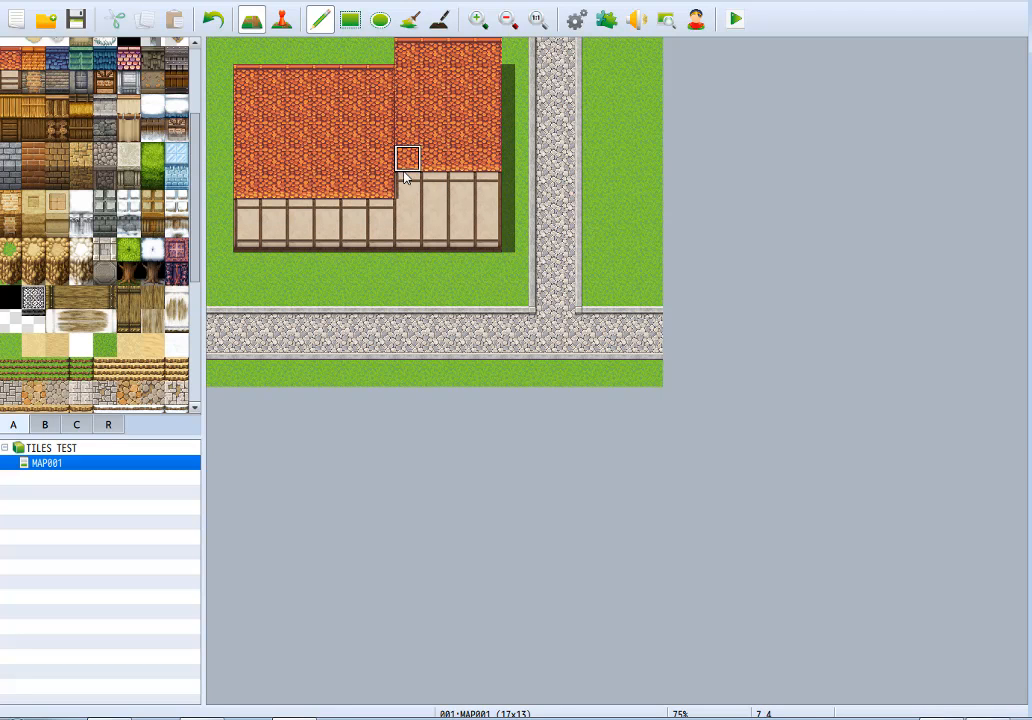
pyautogui.moveTo(401, 167)
pyautogui.mouseDown()
pyautogui.moveTo(446, 175)
pyautogui.moveTo(430, 158)
pyautogui.moveTo(478, 158)
pyautogui.mouseUp()
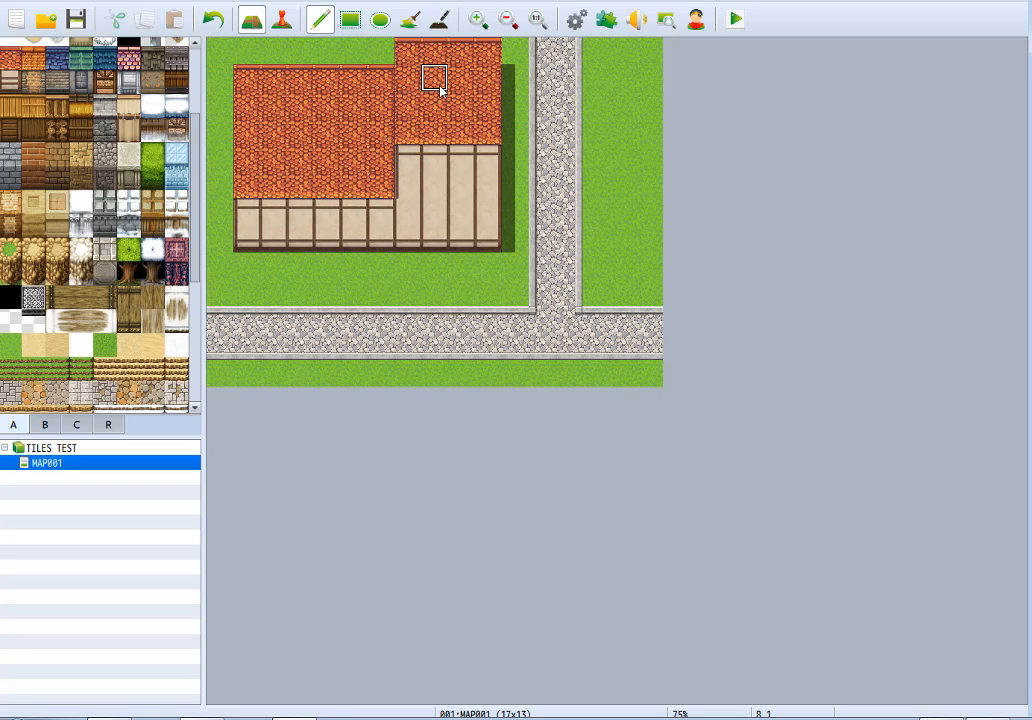
pyautogui.moveTo(434, 107)
pyautogui.mouseDown(button='right')
pyautogui.moveTo(488, 127)
pyautogui.moveTo(502, 69)
pyautogui.moveTo(452, 138)
pyautogui.mouseUp(button='right')
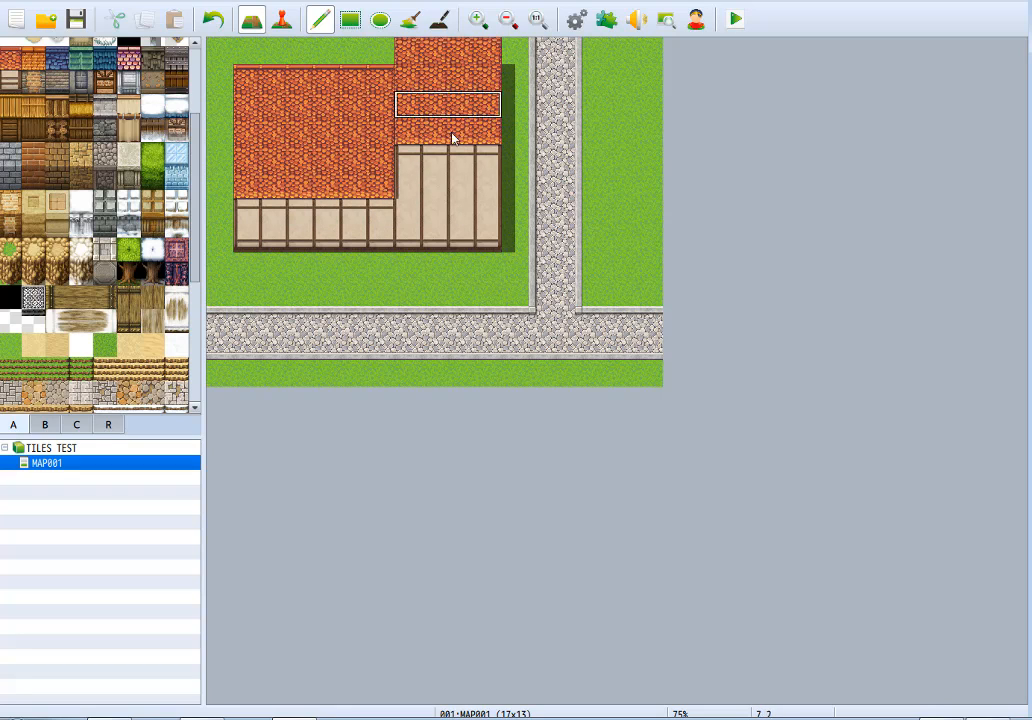
# Shorten the east wall to three tile rows using grass, and extend the west roof up to the map's north edge.
pyautogui.rightClick(371, 63)
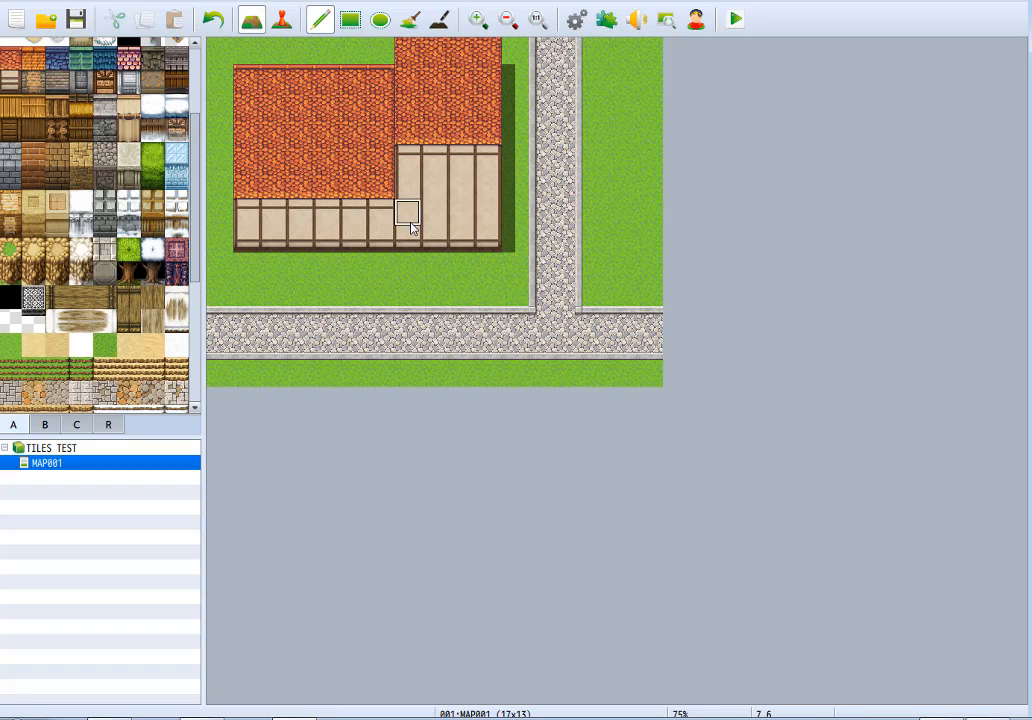
pyautogui.moveTo(411, 246)
pyautogui.mouseDown()
pyautogui.moveTo(463, 219)
pyautogui.moveTo(412, 228)
pyautogui.mouseUp()
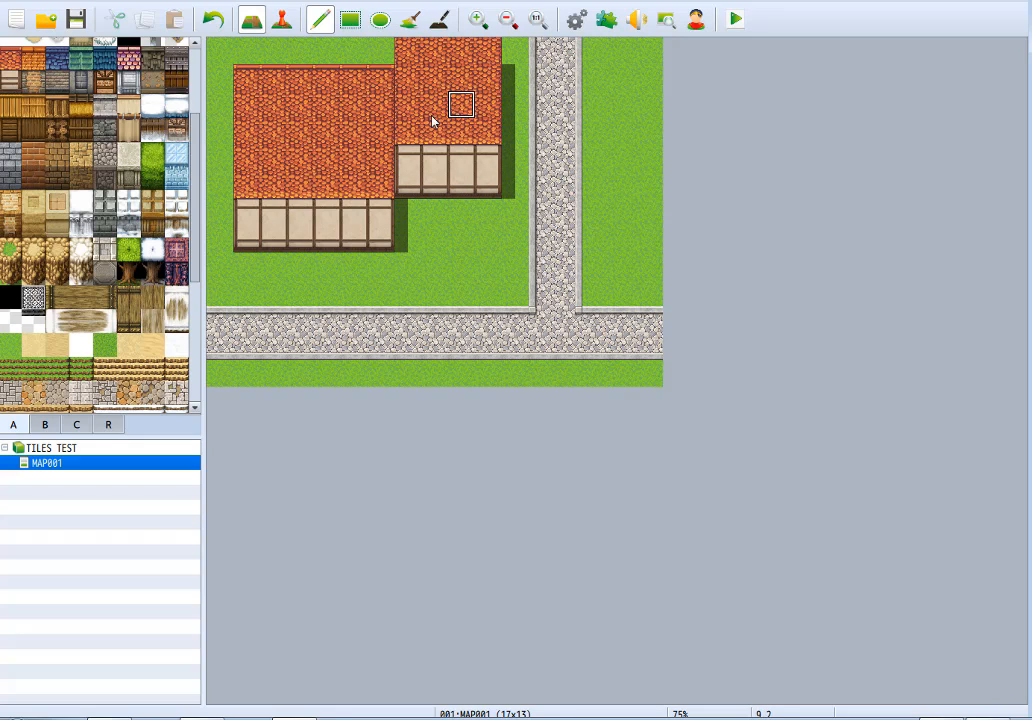
pyautogui.moveTo(396, 60)
pyautogui.mouseDown()
pyautogui.moveTo(260, 60)
pyautogui.moveTo(349, 65)
pyautogui.moveTo(509, 24)
pyautogui.mouseUp()
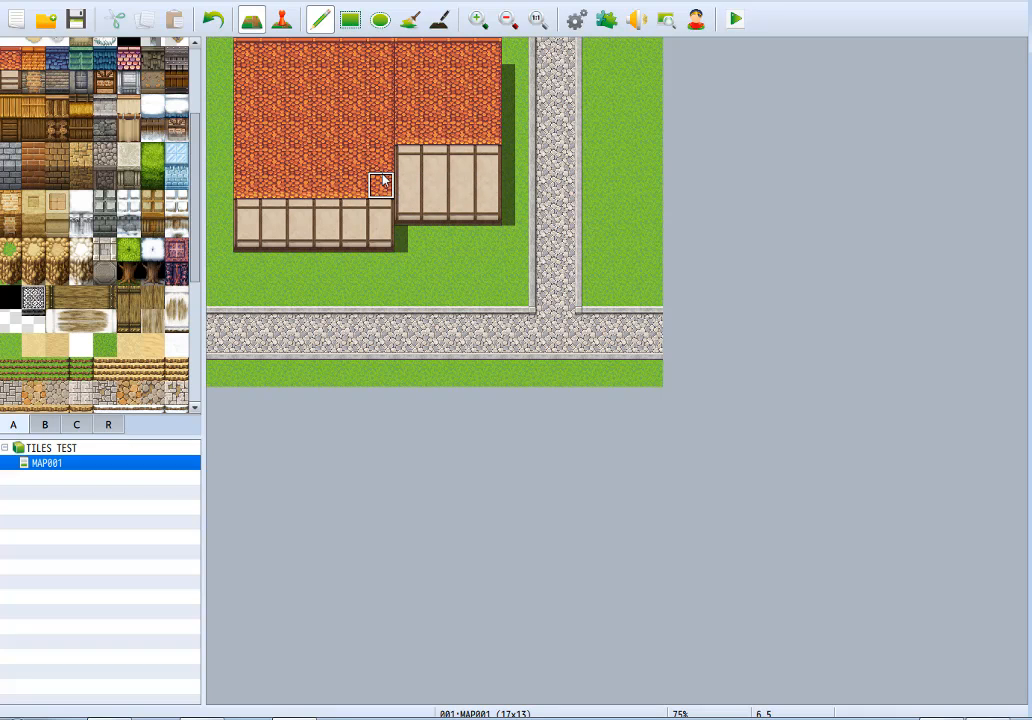
# Merge the west and east roofs into one continuous red roof by replacing the tiles along their shared seam.
pyautogui.moveTo(246, 46); pyautogui.dragTo(490, 147, button='right')
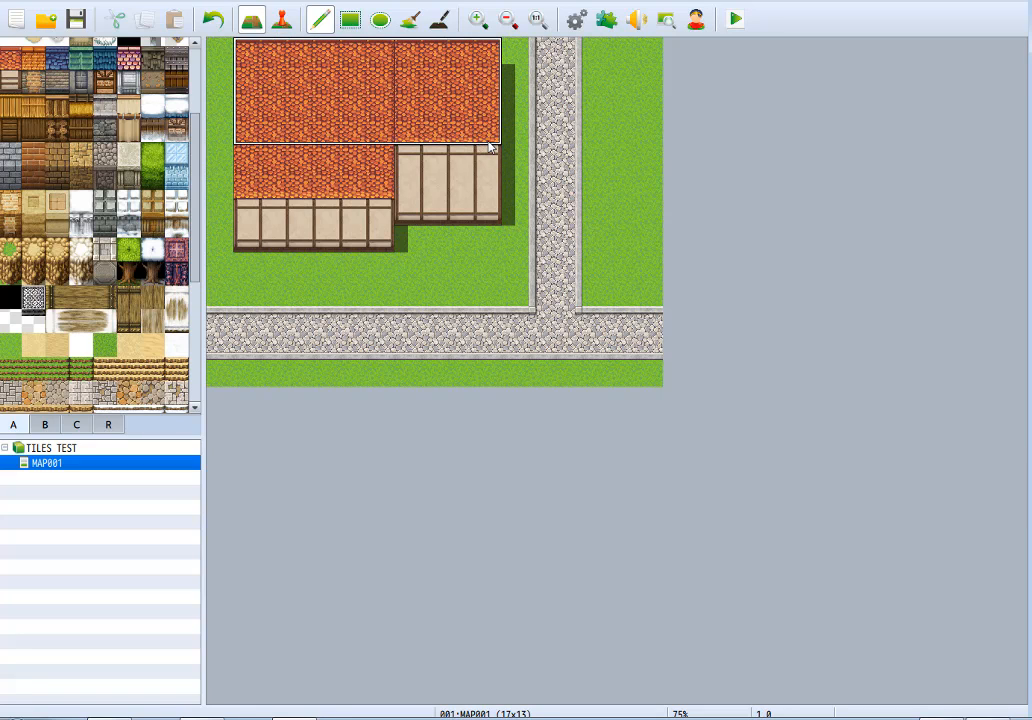
pyautogui.moveTo(264, 44); pyautogui.dragTo(467, 88, button='right')
pyautogui.rightClick(381, 98)
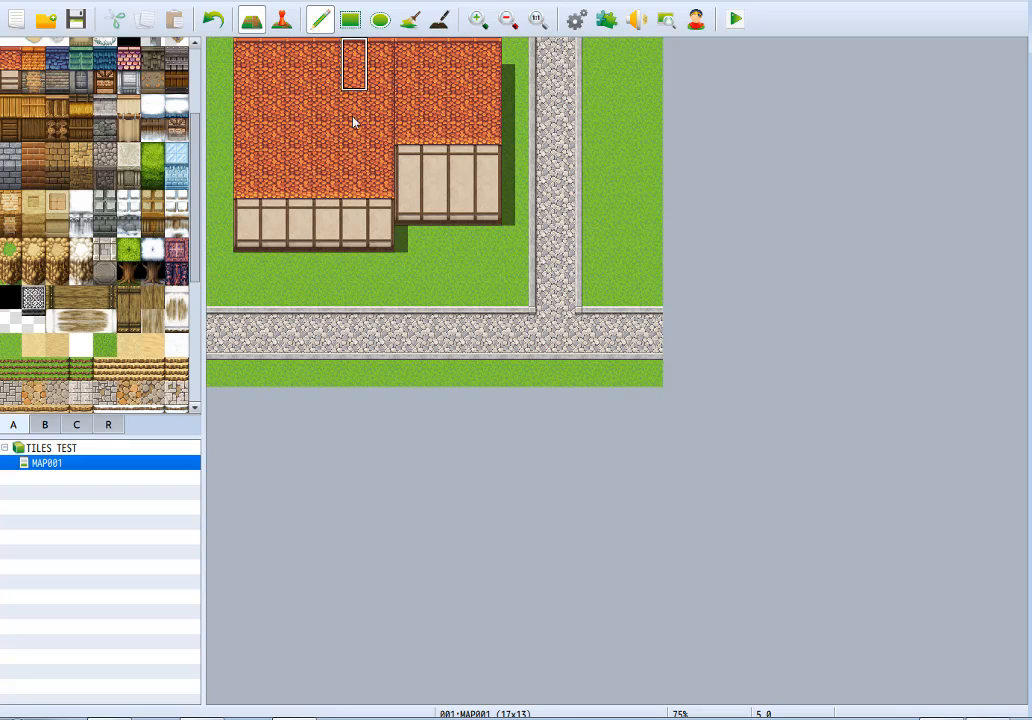
pyautogui.moveTo(352, 121)
pyautogui.mouseDown(button='right')
pyautogui.moveTo(369, 138)
pyautogui.moveTo(360, 117)
pyautogui.mouseUp(button='right')
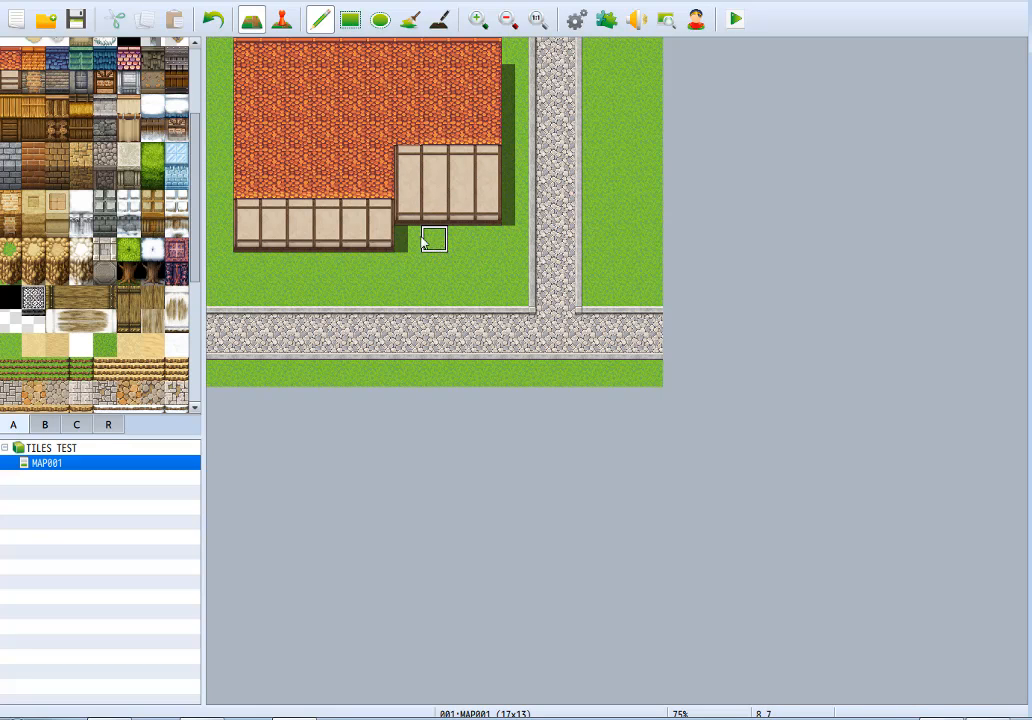
# Shorten the east wall to two tile rows and the west wall to one row by painting grass over their lower tiles.
pyautogui.moveTo(414, 217); pyautogui.dragTo(511, 214)
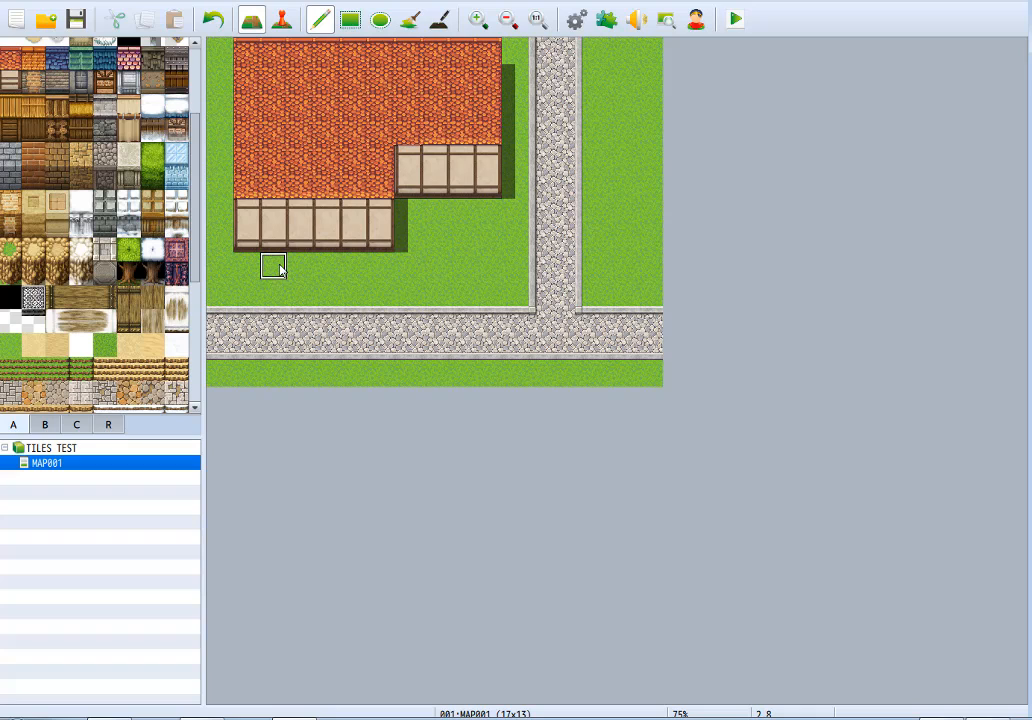
pyautogui.moveTo(352, 240); pyautogui.dragTo(391, 253)
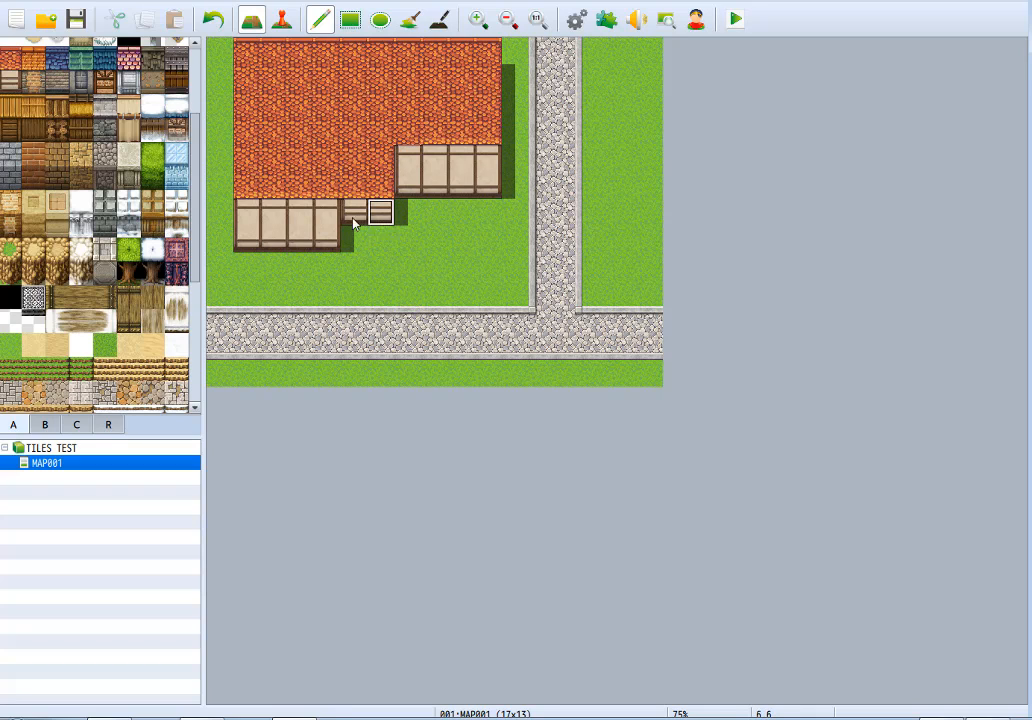
pyautogui.moveTo(325, 246); pyautogui.dragTo(258, 246)
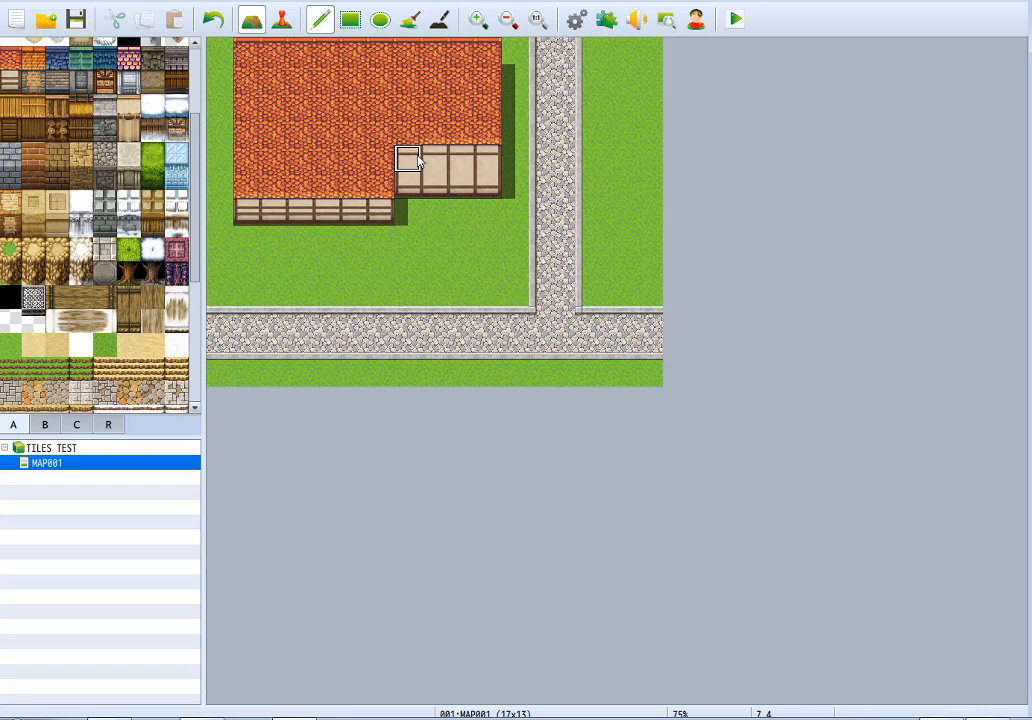
pyautogui.moveTo(384, 245); pyautogui.dragTo(212, 262)
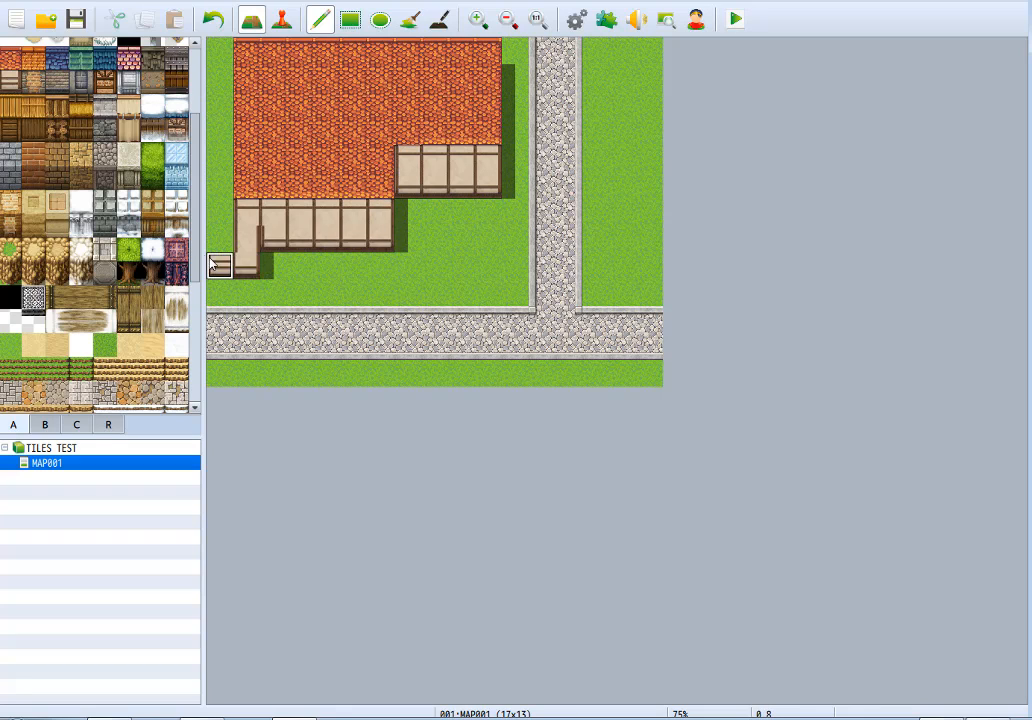
pyautogui.hotkey('ctrl', 'z')
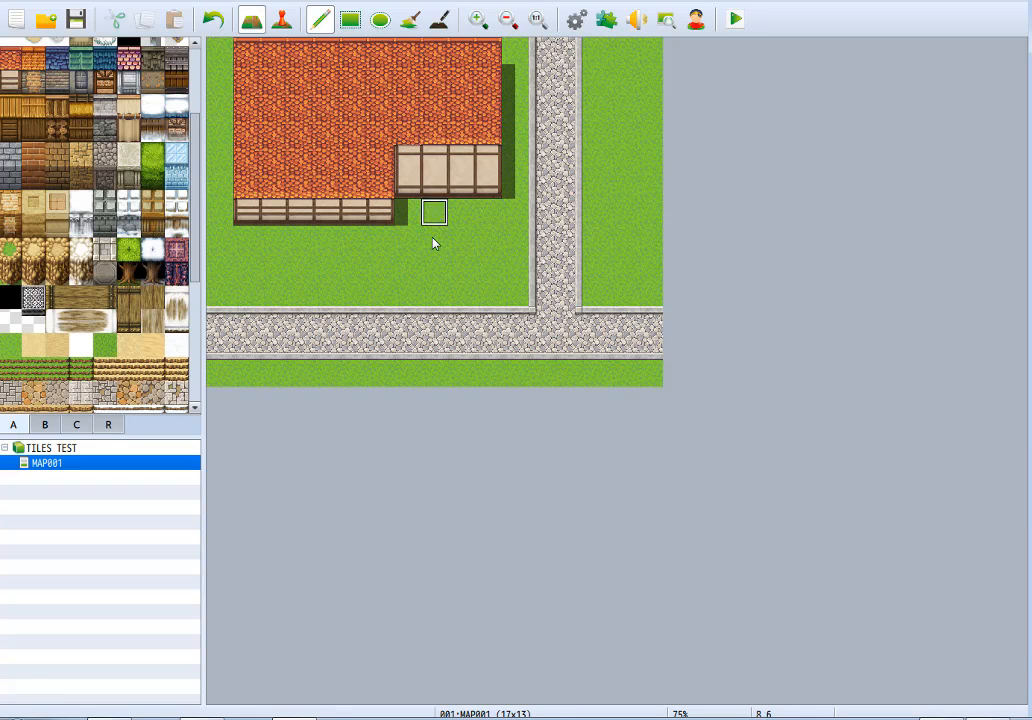
# Clear the whole house off the map by painting grass over its roof and walls.
pyautogui.moveTo(490, 54)
pyautogui.mouseDown()
pyautogui.moveTo(330, 81)
pyautogui.moveTo(231, 82)
pyautogui.moveTo(549, 71)
pyautogui.moveTo(279, 64)
pyautogui.moveTo(408, 46)
pyautogui.moveTo(221, 147)
pyautogui.moveTo(362, 152)
pyautogui.moveTo(318, 241)
pyautogui.moveTo(315, 140)
pyautogui.moveTo(346, 175)
pyautogui.moveTo(262, 192)
pyautogui.mouseUp()
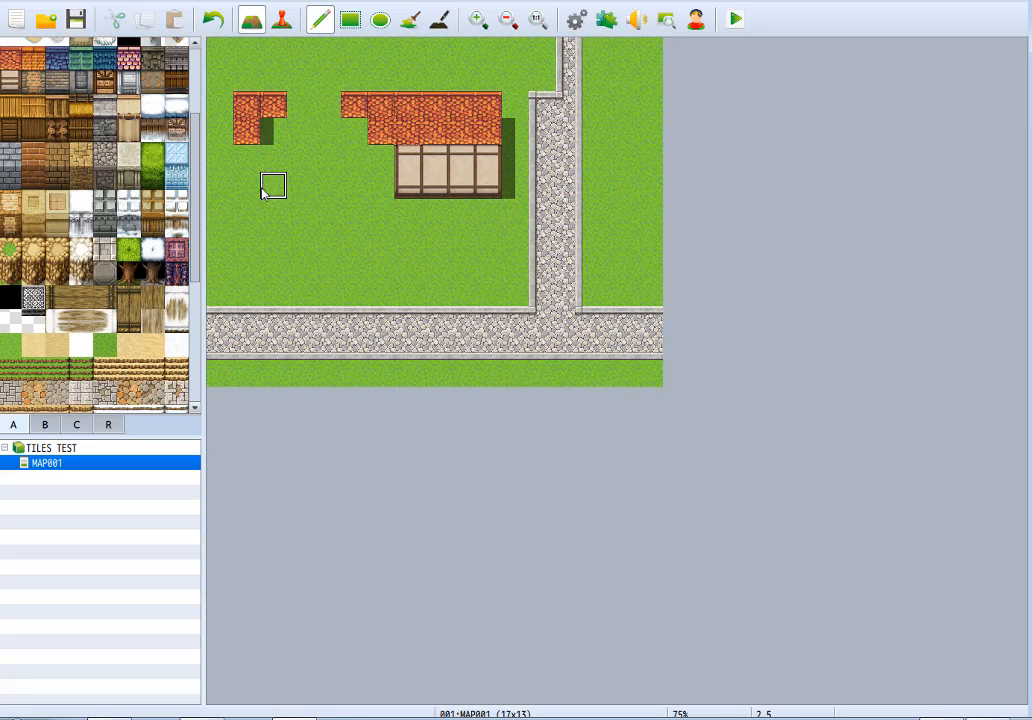
pyautogui.moveTo(259, 122)
pyautogui.mouseDown()
pyautogui.moveTo(592, 99)
pyautogui.moveTo(392, 166)
pyautogui.moveTo(449, 193)
pyautogui.moveTo(463, 188)
pyautogui.mouseUp()
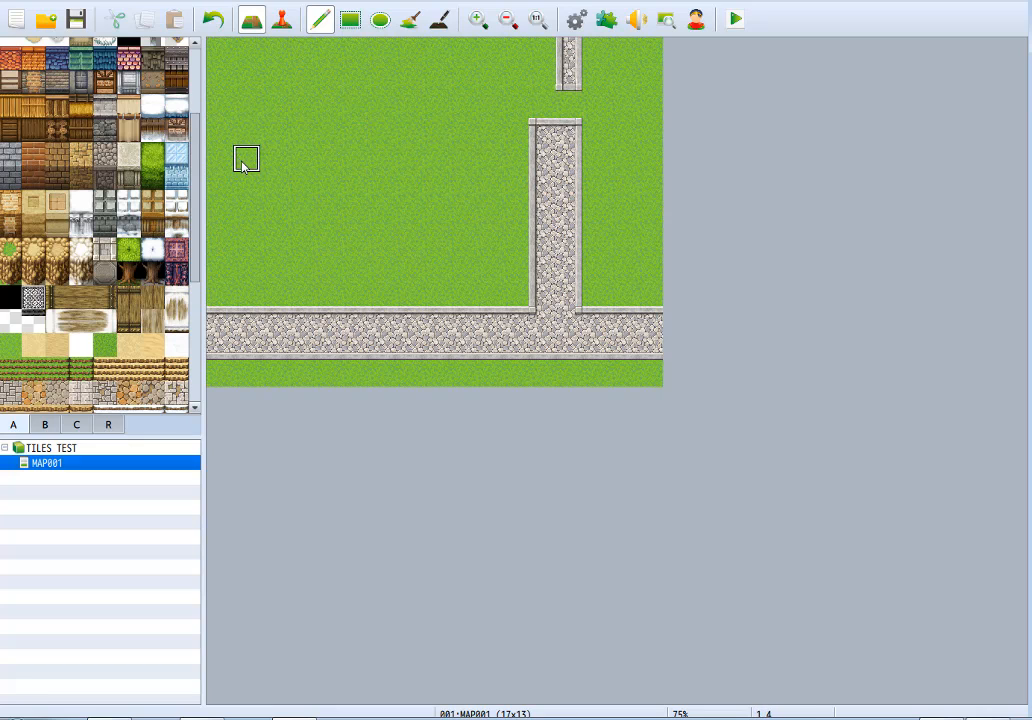
# Paint adjoining orange, blue, green and teal roof sections along the map's north edge, each four tile rows deep.
pyautogui.click(33, 57)
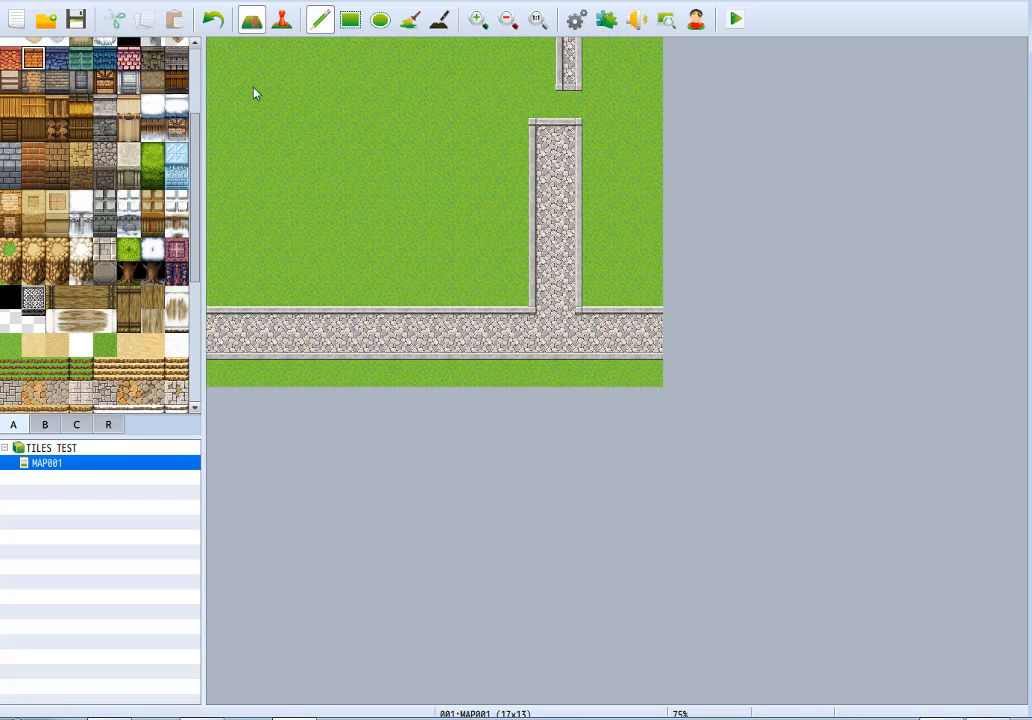
pyautogui.moveTo(273, 50)
pyautogui.mouseDown()
pyautogui.moveTo(247, 133)
pyautogui.moveTo(299, 62)
pyautogui.moveTo(299, 80)
pyautogui.mouseUp()
pyautogui.click(57, 57)
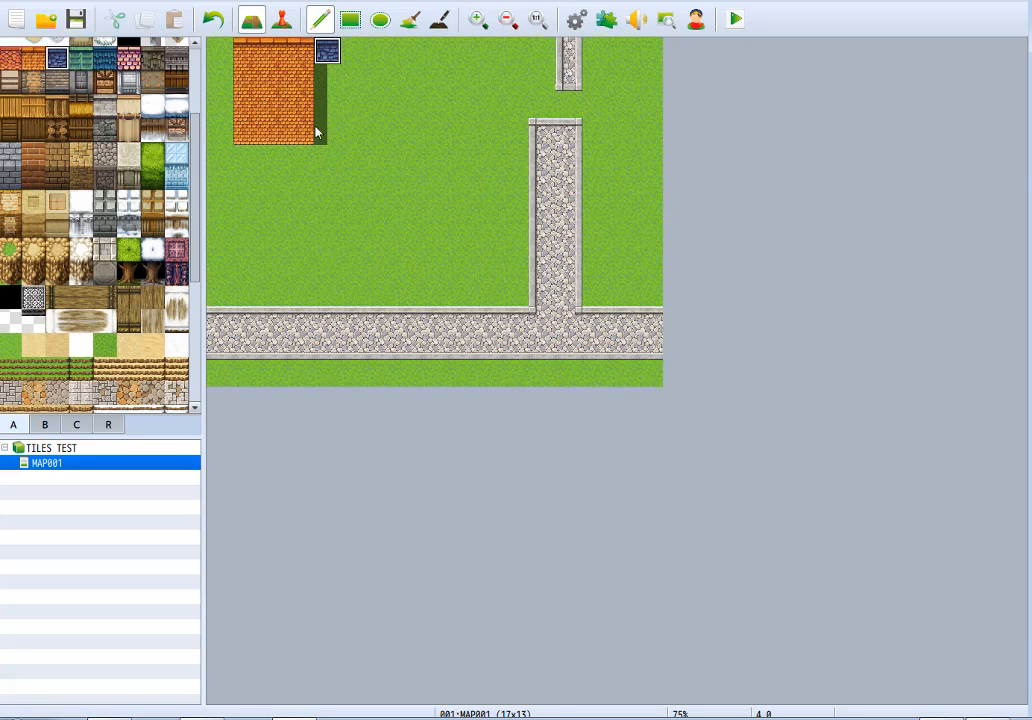
pyautogui.moveTo(316, 132)
pyautogui.mouseDown()
pyautogui.moveTo(378, 116)
pyautogui.moveTo(362, 51)
pyautogui.moveTo(376, 129)
pyautogui.mouseUp()
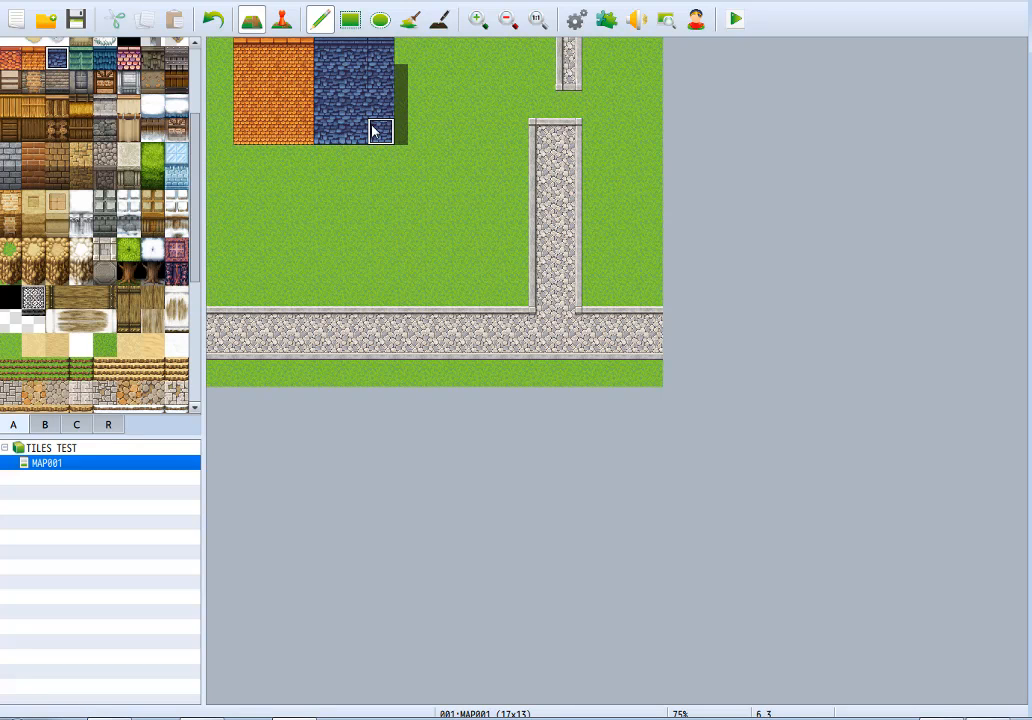
pyautogui.click(81, 57)
pyautogui.click(380, 52)
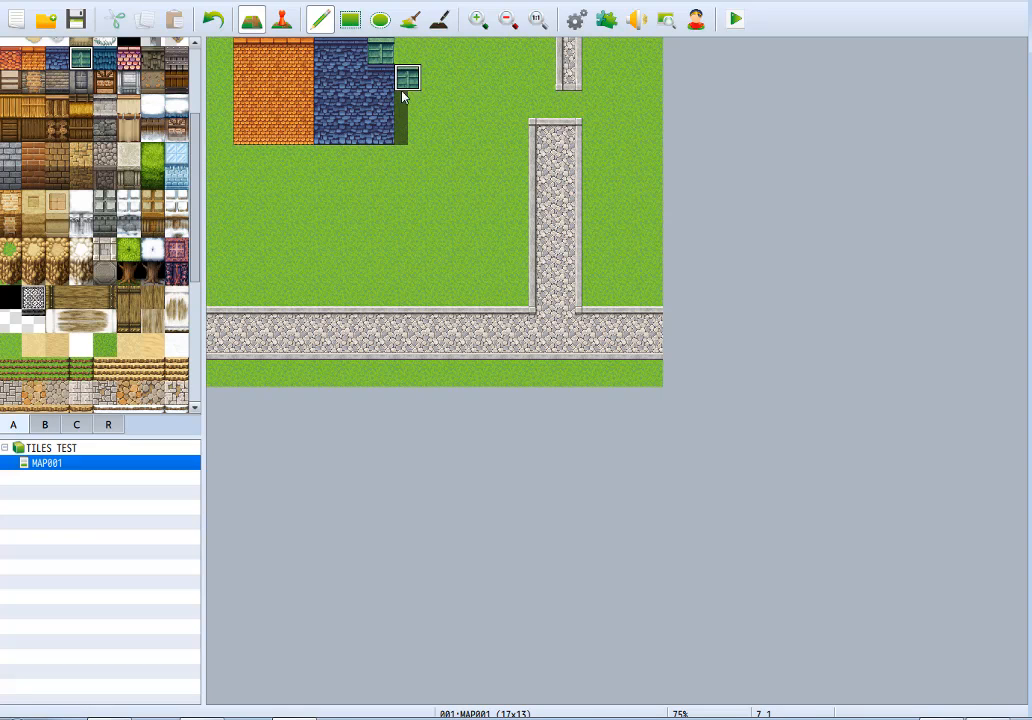
pyautogui.moveTo(403, 96)
pyautogui.mouseDown()
pyautogui.moveTo(382, 106)
pyautogui.moveTo(415, 64)
pyautogui.moveTo(461, 131)
pyautogui.moveTo(455, 52)
pyautogui.mouseUp()
pyautogui.click(105, 58)
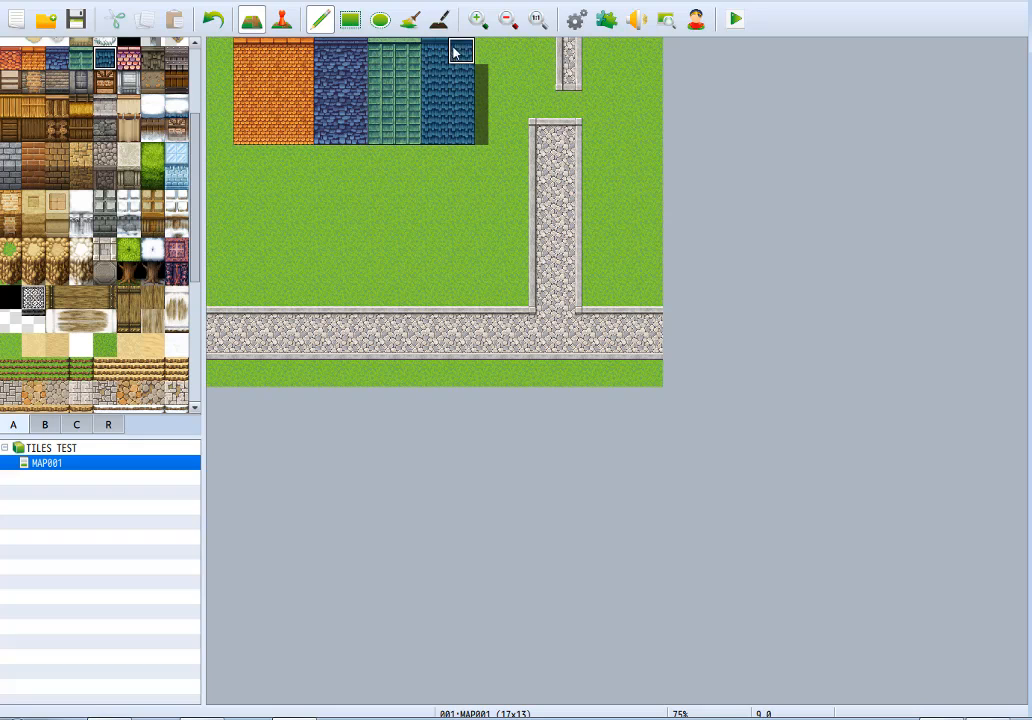
# Paint a second row of dark shingle, pink, dark shingle and Sheet Metal roofs, and trim the upper roofs to three tile rows with grass.
pyautogui.click(143, 60)
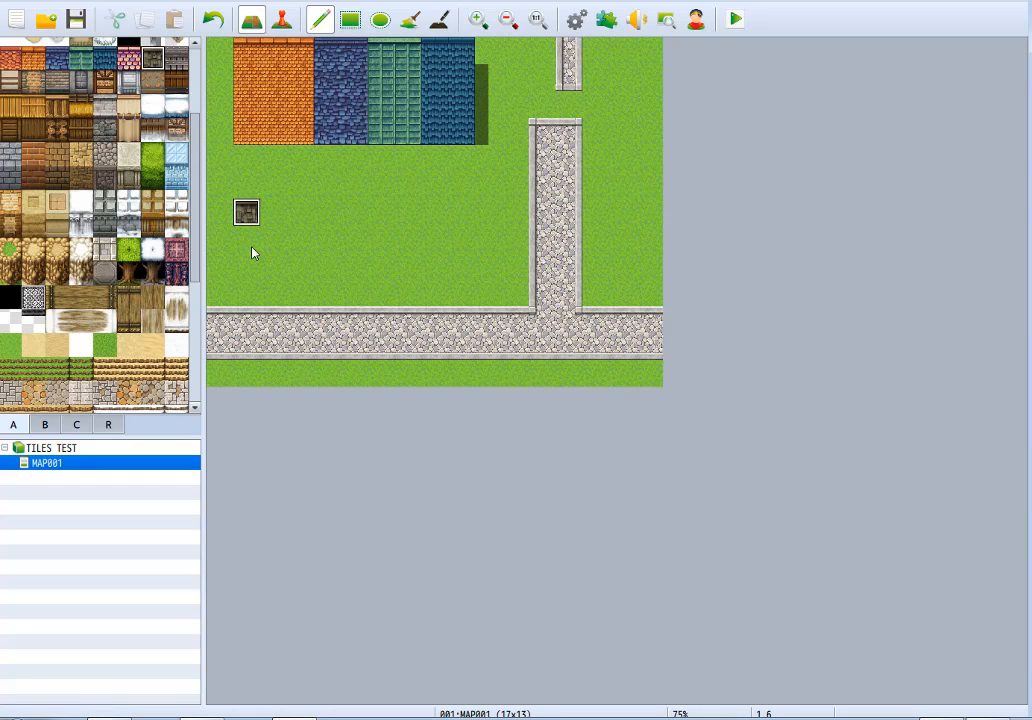
pyautogui.moveTo(259, 199)
pyautogui.mouseDown()
pyautogui.moveTo(246, 185)
pyautogui.moveTo(306, 191)
pyautogui.moveTo(316, 230)
pyautogui.moveTo(325, 200)
pyautogui.moveTo(375, 237)
pyautogui.moveTo(375, 180)
pyautogui.mouseUp()
pyautogui.click(130, 60)
pyautogui.click(154, 60)
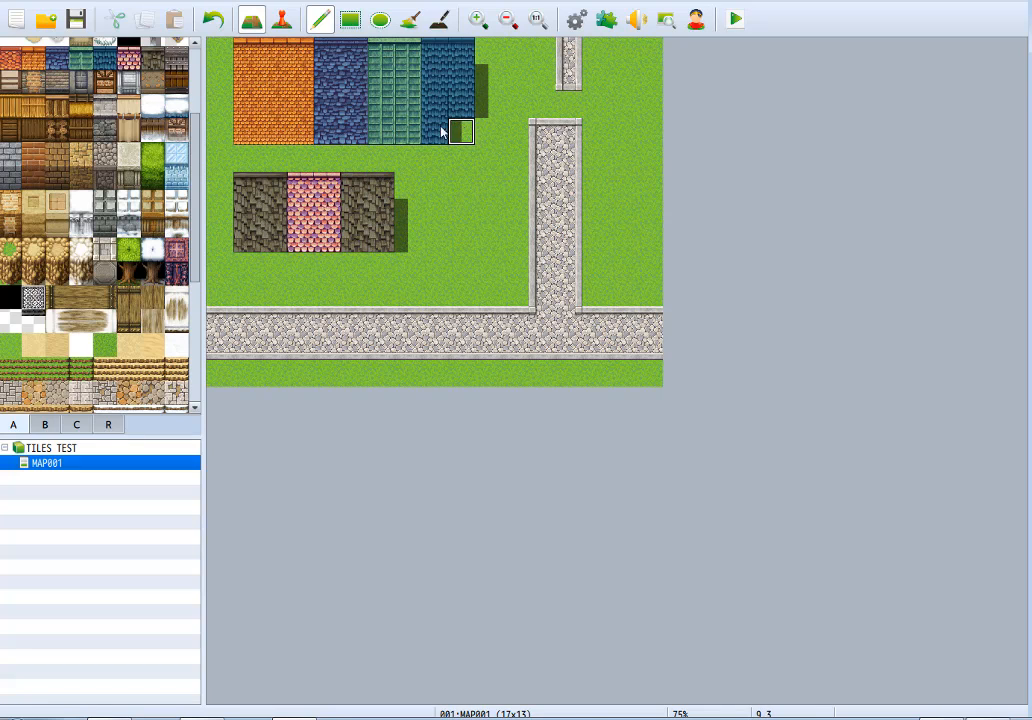
pyautogui.moveTo(441, 131); pyautogui.dragTo(233, 143)
pyautogui.click(176, 58)
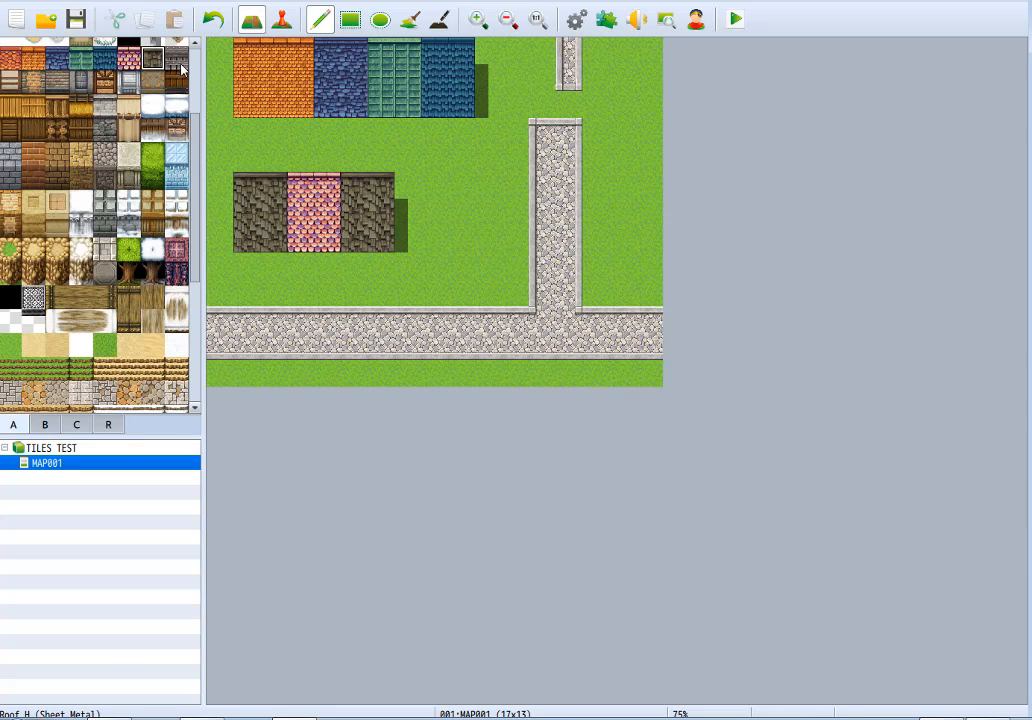
pyautogui.moveTo(407, 185)
pyautogui.mouseDown()
pyautogui.moveTo(415, 240)
pyautogui.moveTo(431, 180)
pyautogui.mouseUp()
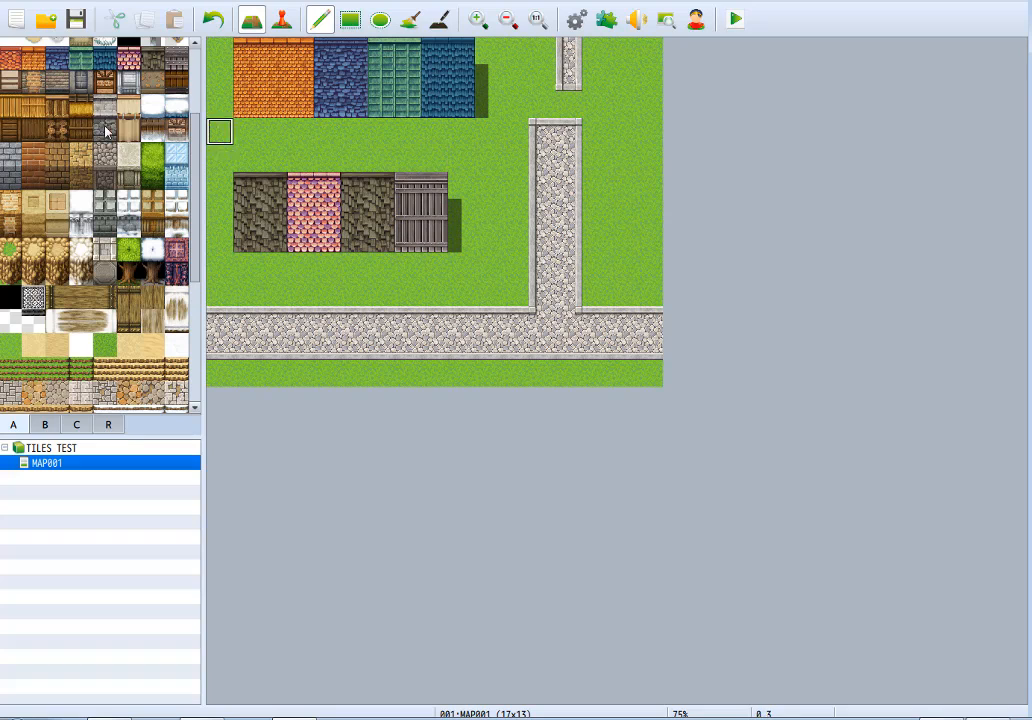
# Paint a one-row beige plank wall under the blue roof and a one-row brick wall under the orange roof.
pyautogui.click(12, 82)
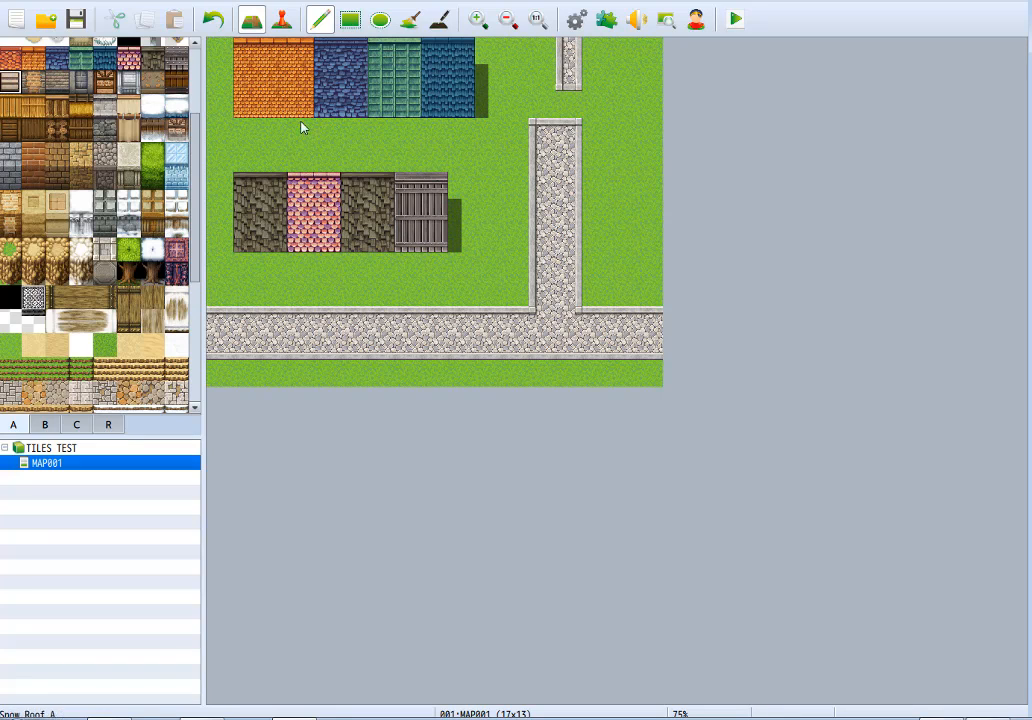
pyautogui.moveTo(265, 127); pyautogui.dragTo(246, 126)
pyautogui.hotkey('ctrl', 'z')
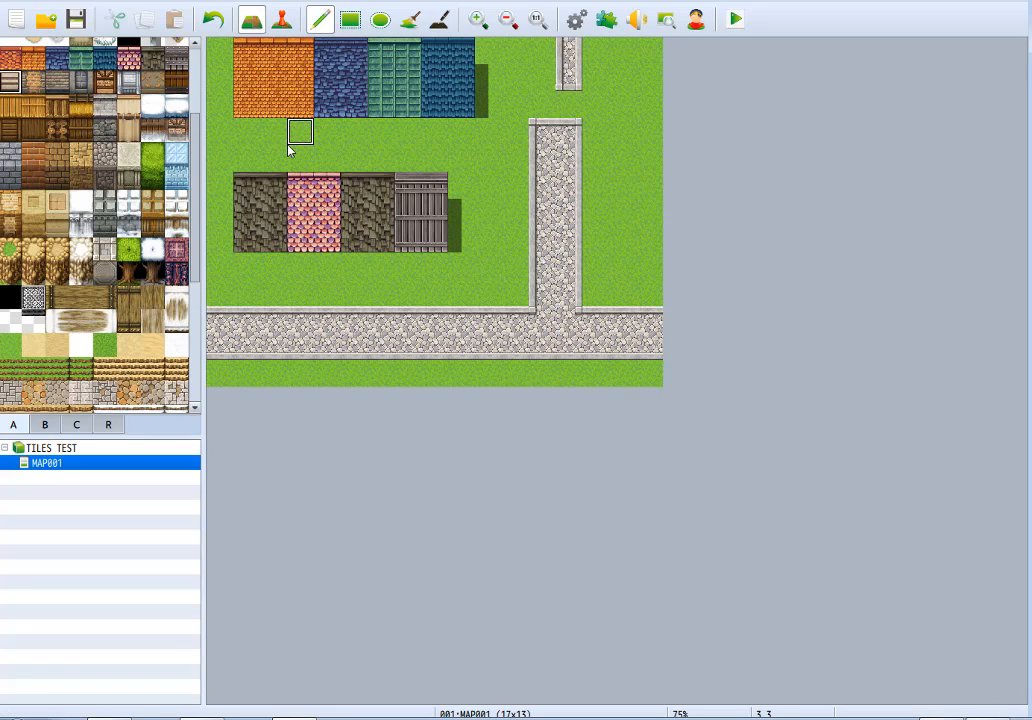
pyautogui.moveTo(330, 137); pyautogui.dragTo(352, 148)
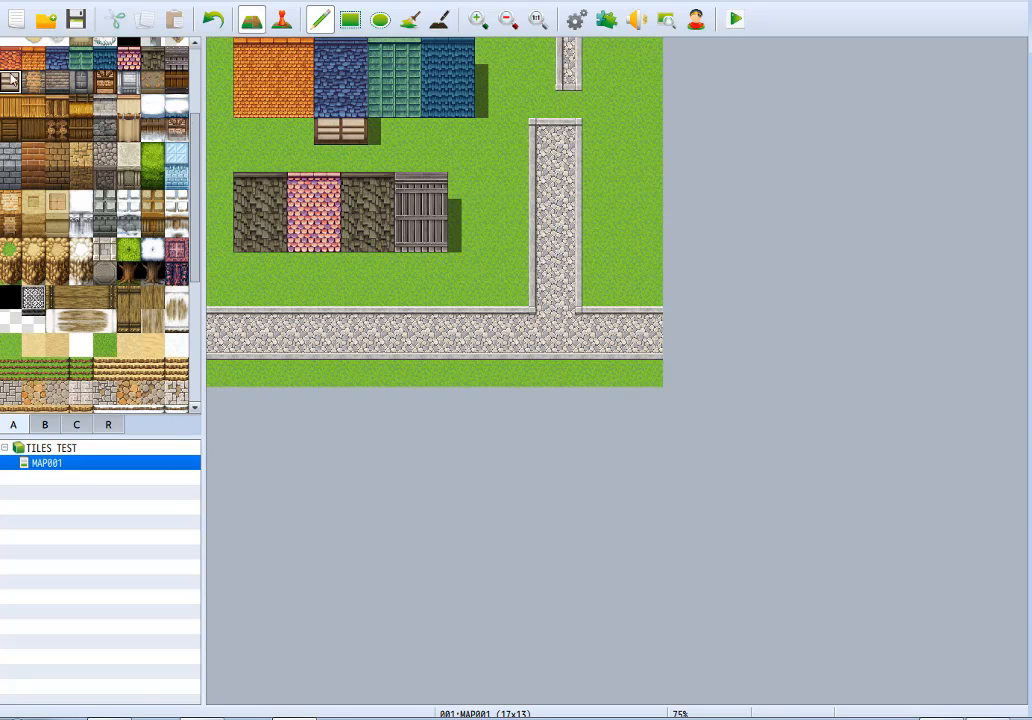
pyautogui.click(57, 81)
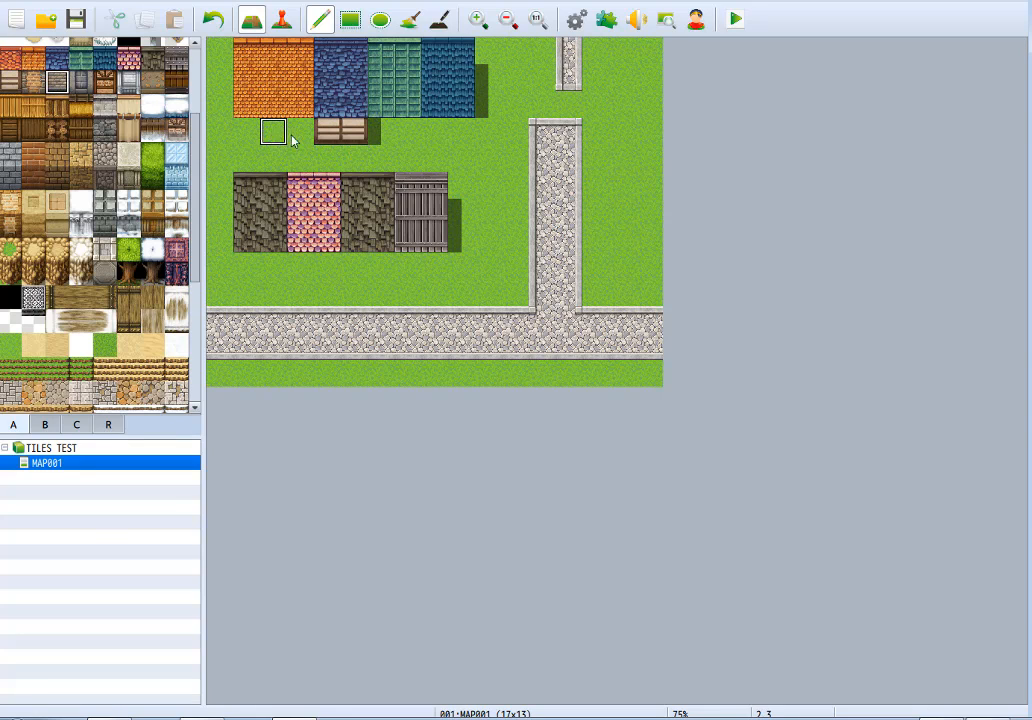
pyautogui.moveTo(293, 140); pyautogui.dragTo(245, 131)
# Paint a Decorative Tile wall under the western dark shingle roof and a white brick wall under the eastern one.
pyautogui.click(105, 81)
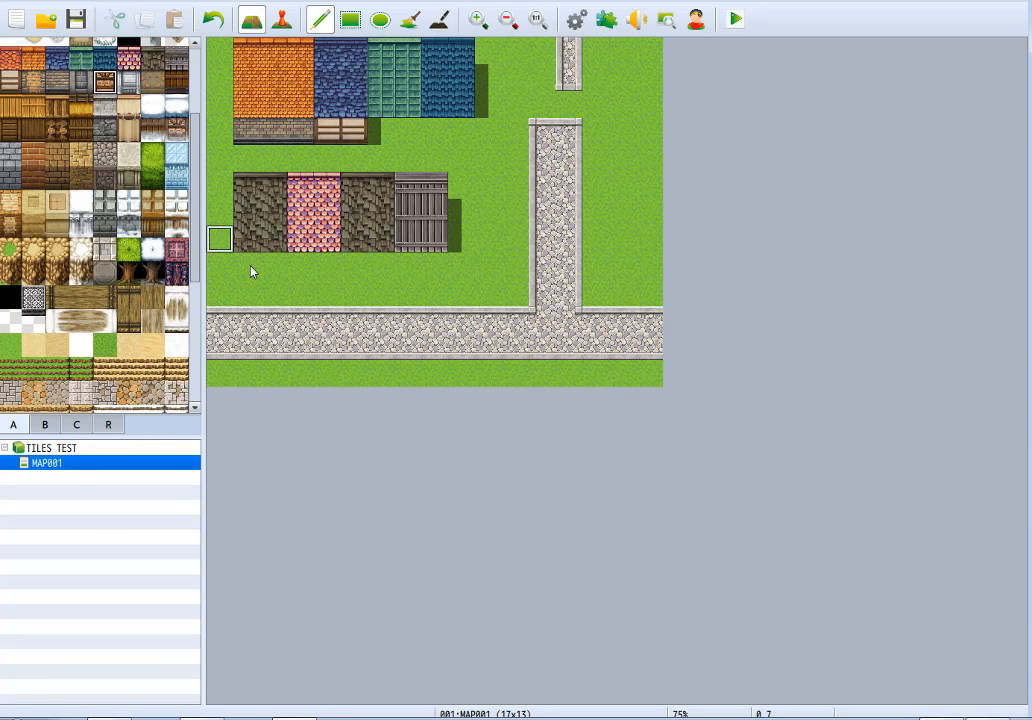
pyautogui.click(123, 86)
pyautogui.moveTo(360, 269); pyautogui.dragTo(382, 269)
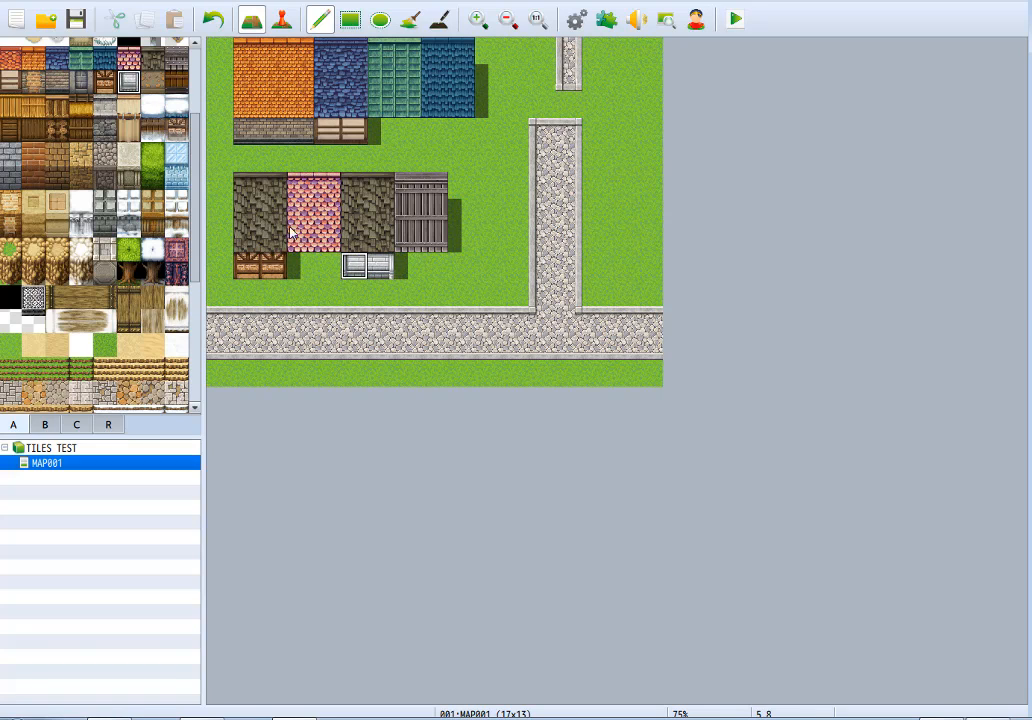
# Paint a dark wooden wall under the teal roof and a plain tan wall under the pink roof.
pyautogui.click(178, 83)
pyautogui.hotkey('ctrl', 'z')
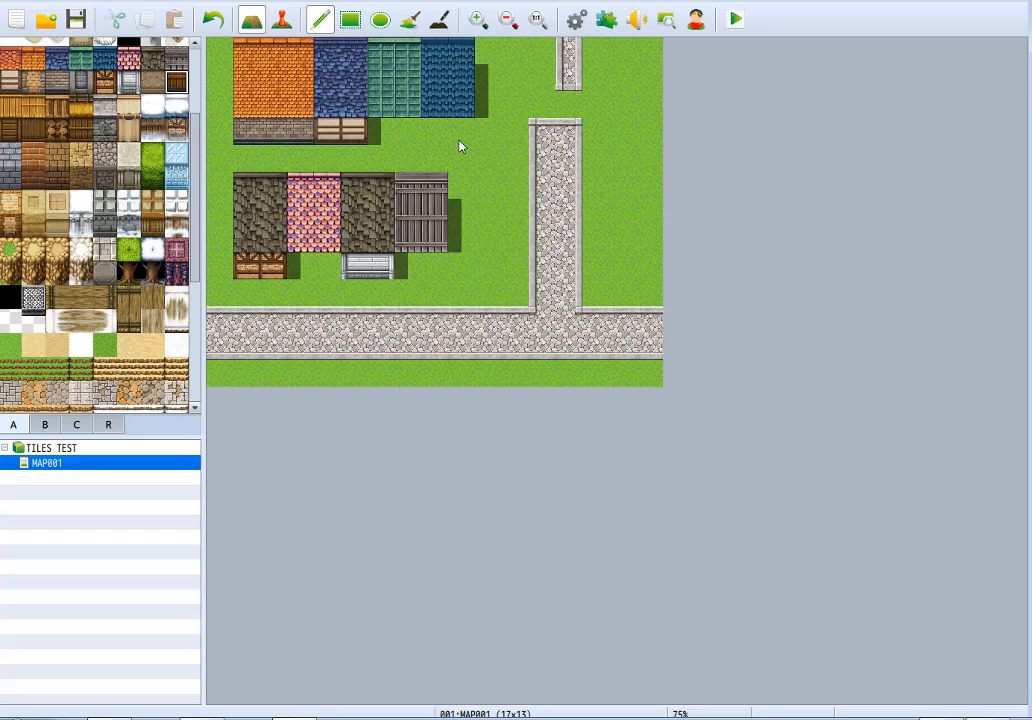
pyautogui.moveTo(460, 143); pyautogui.dragTo(433, 141)
pyautogui.click(152, 81)
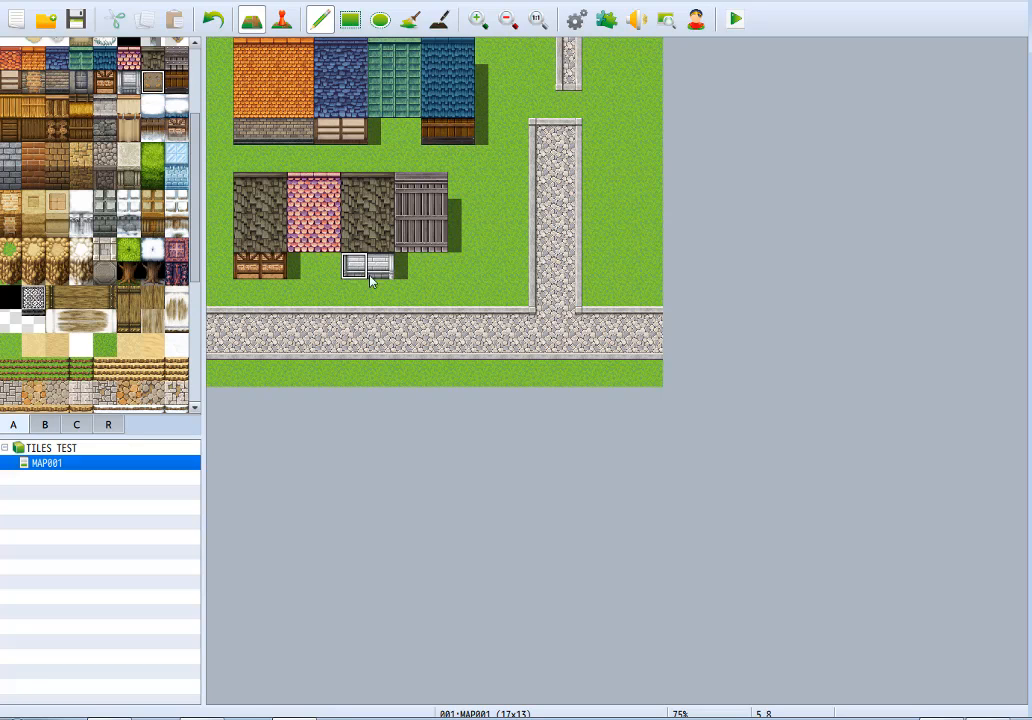
pyautogui.click(318, 270)
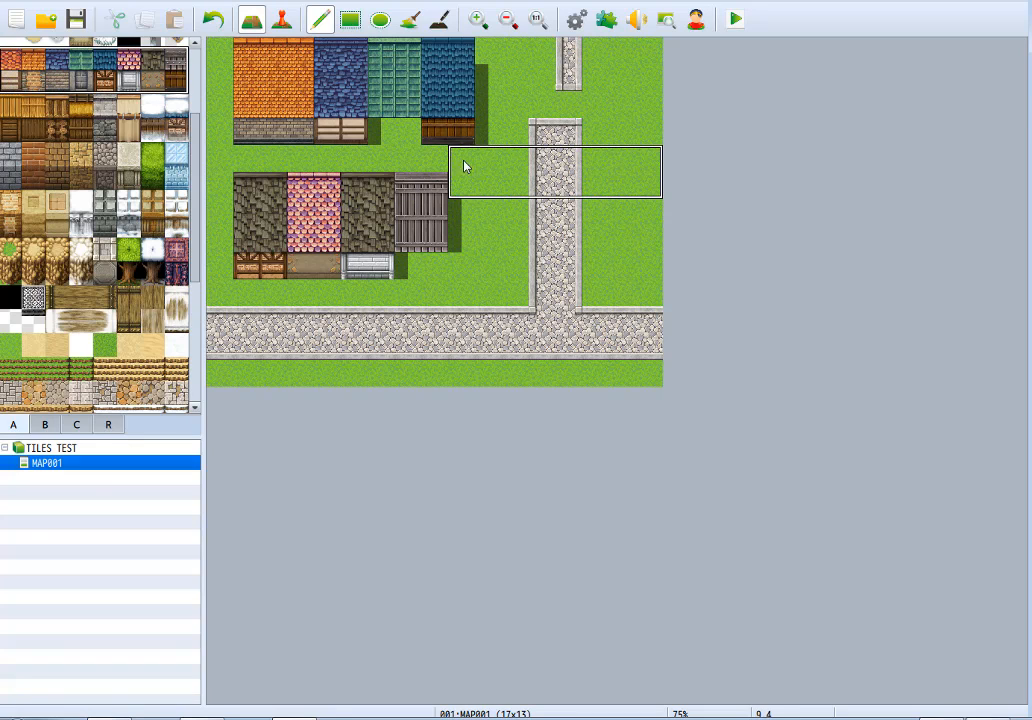
# Clear all roof and wall samples with a grass rectangle, and build a two-tile-wide house with a dark wooden wall and orange roof.
pyautogui.click(353, 19)
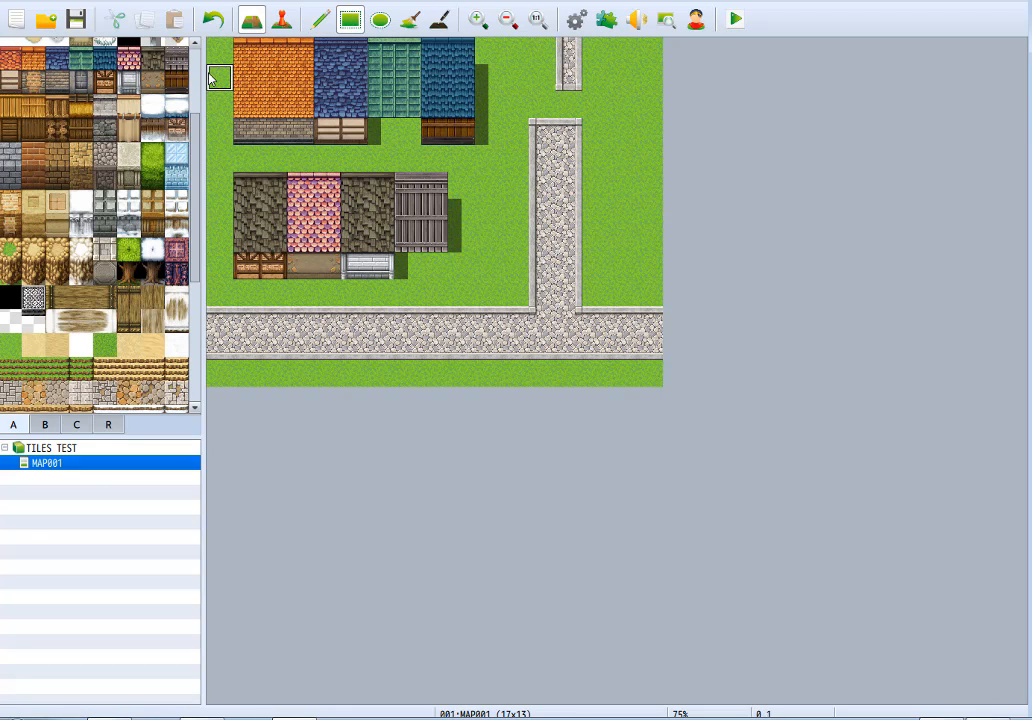
pyautogui.moveTo(212, 42)
pyautogui.mouseDown()
pyautogui.moveTo(470, 251)
pyautogui.moveTo(483, 281)
pyautogui.mouseUp()
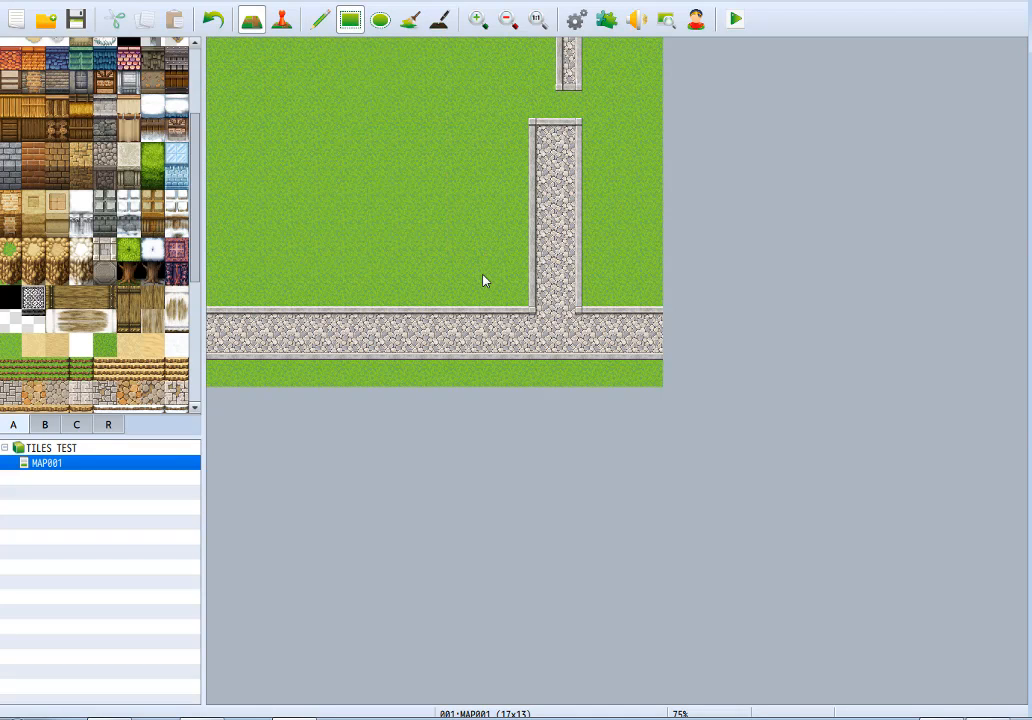
pyautogui.click(321, 21)
pyautogui.moveTo(292, 160)
pyautogui.mouseDown()
pyautogui.moveTo(322, 196)
pyautogui.moveTo(326, 177)
pyautogui.mouseUp()
pyautogui.click(33, 58)
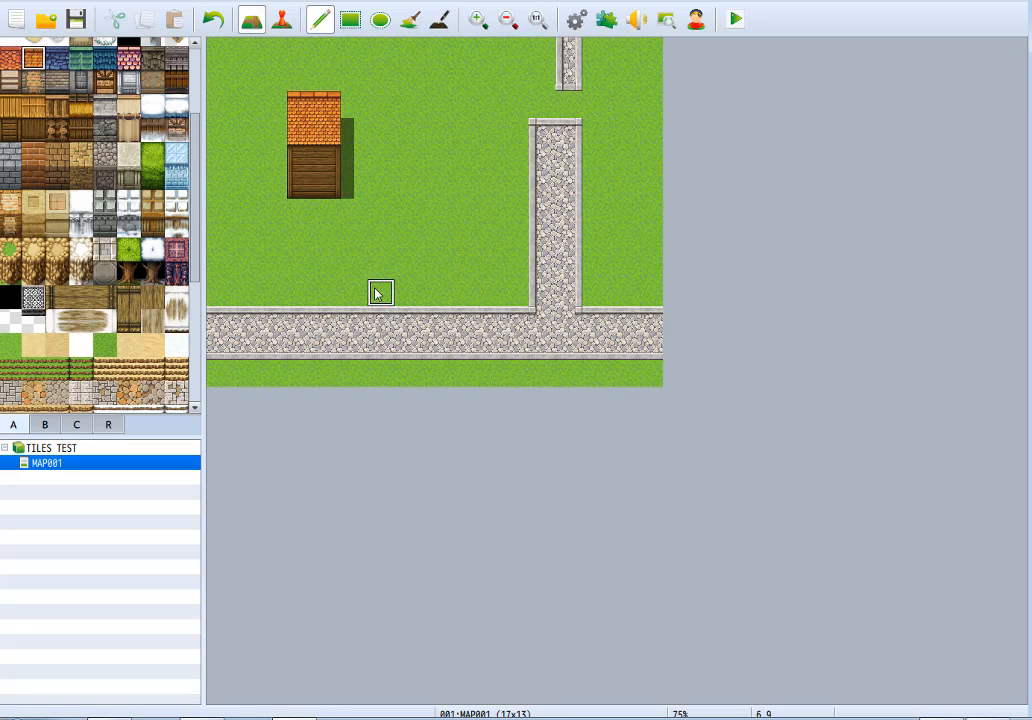
# Place a block of the four wooden roof and wall styles beside the house, and repaint the house with a thatched roof and log wall.
pyautogui.click(10, 114)
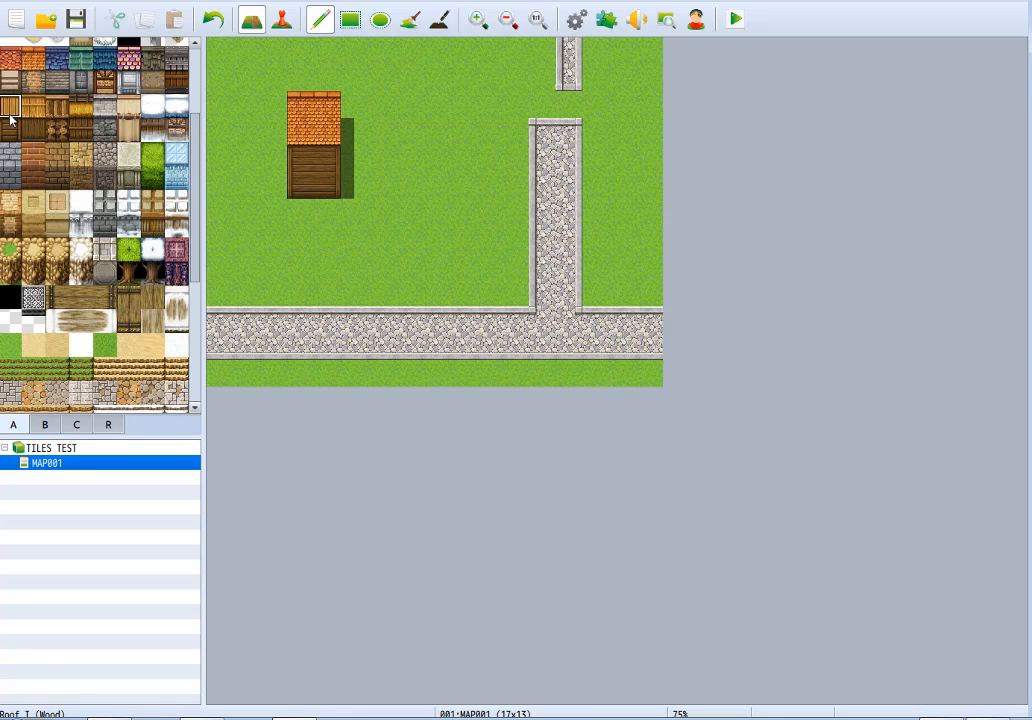
pyautogui.click(378, 168)
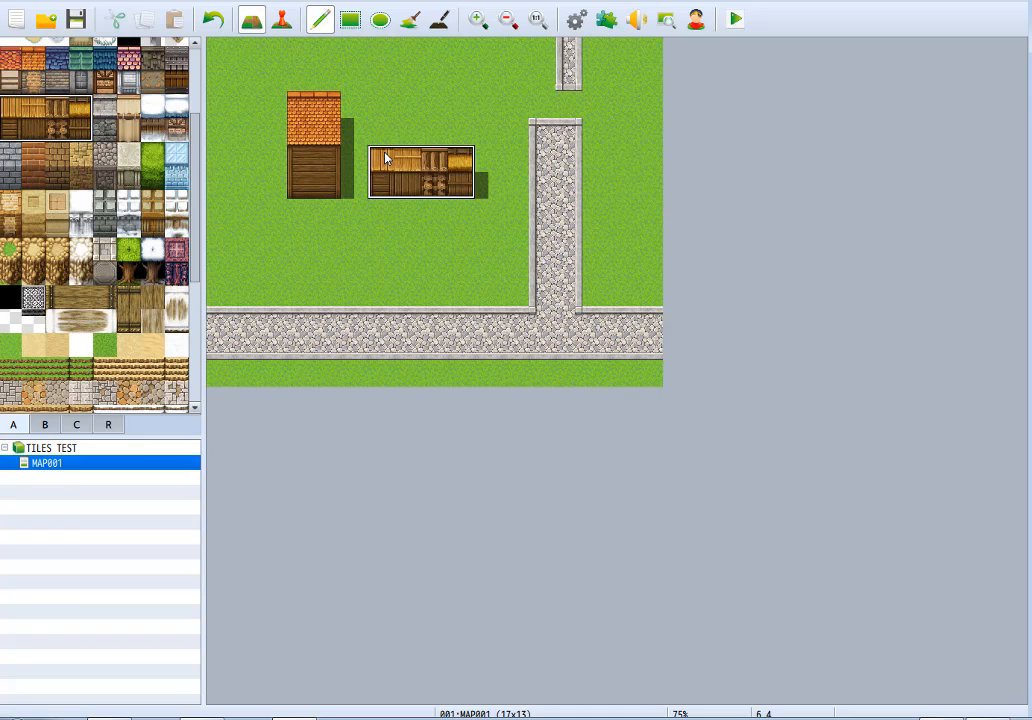
pyautogui.moveTo(386, 189); pyautogui.dragTo(452, 193, button='right')
pyautogui.rightClick(383, 182)
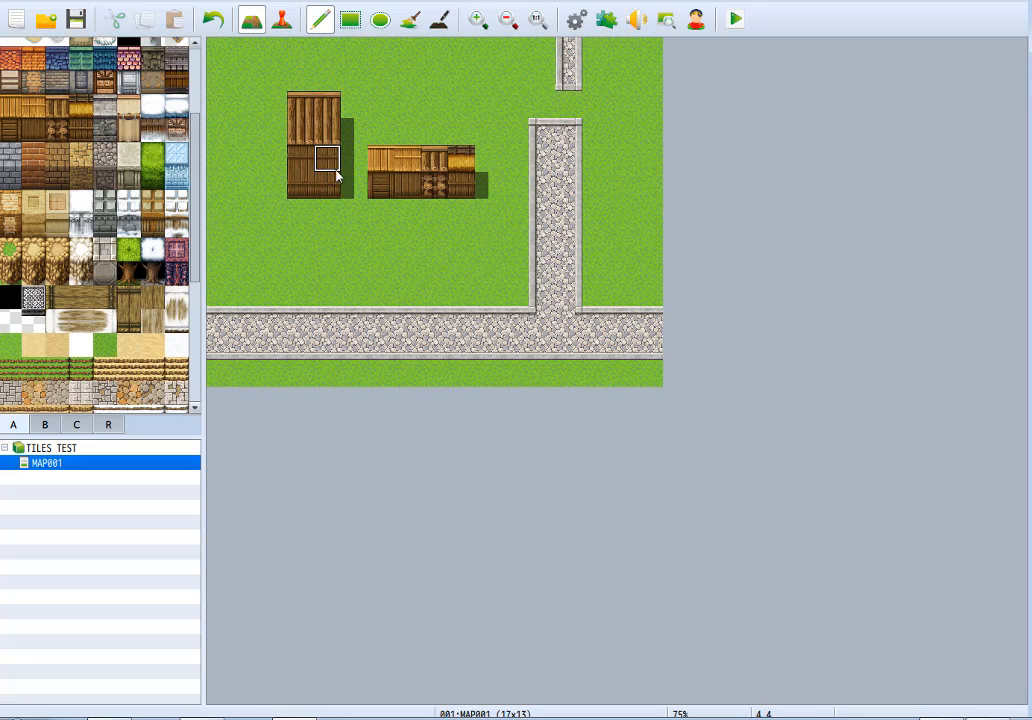
pyautogui.moveTo(320, 132)
pyautogui.mouseDown()
pyautogui.moveTo(336, 76)
pyautogui.moveTo(324, 107)
pyautogui.mouseUp()
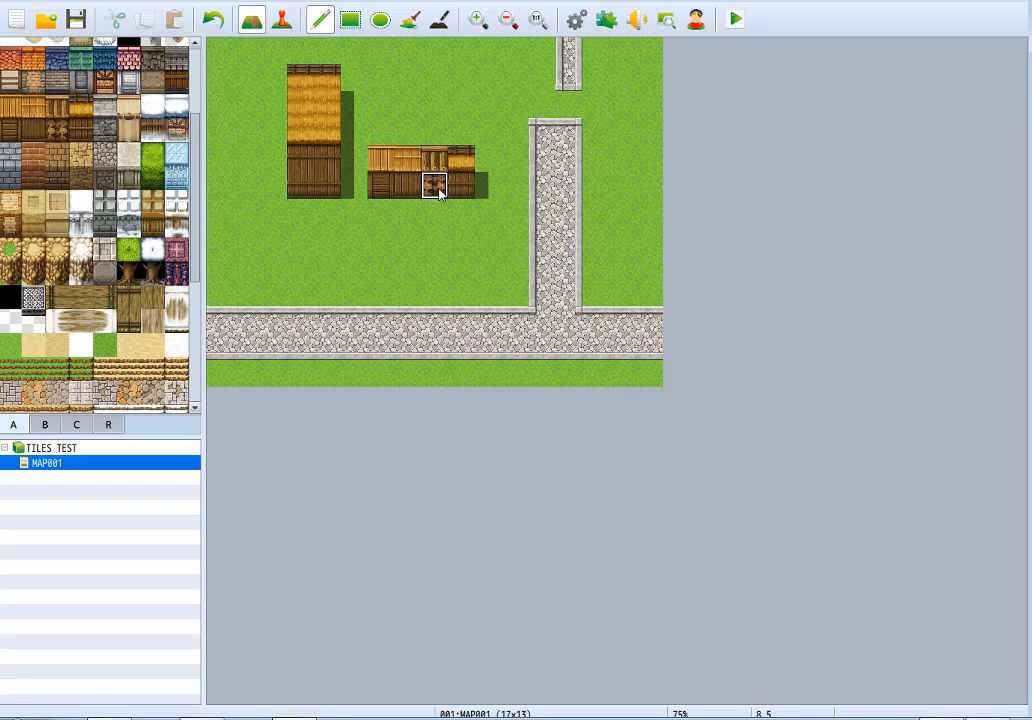
pyautogui.moveTo(299, 161)
pyautogui.mouseDown()
pyautogui.moveTo(313, 196)
pyautogui.moveTo(329, 162)
pyautogui.mouseUp()
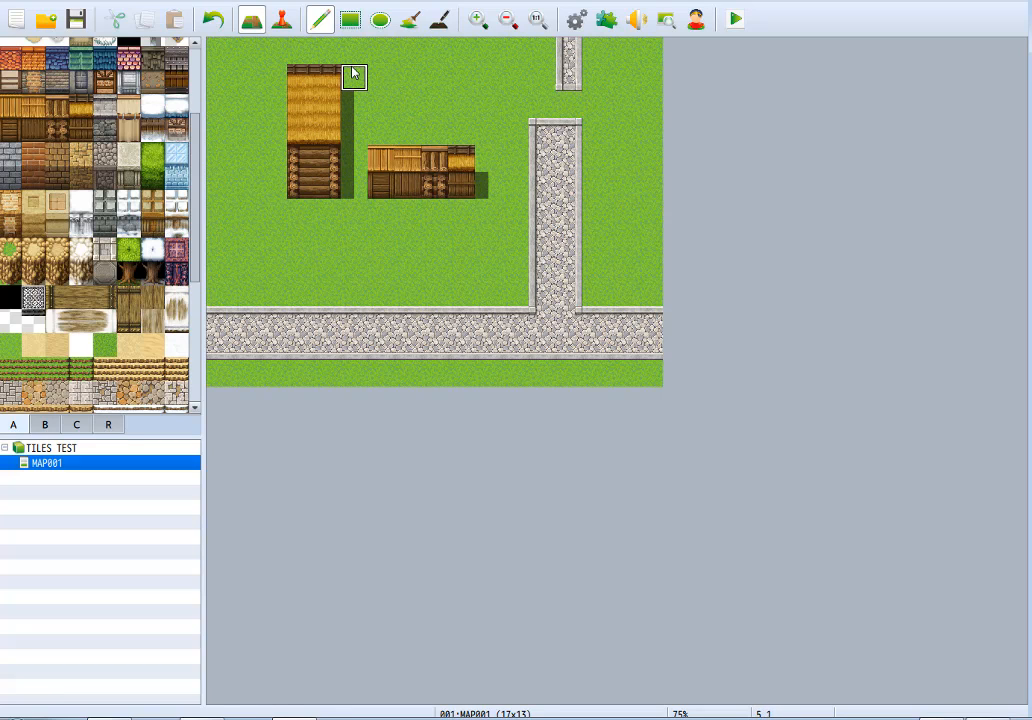
# Clear the wooden house and samples with grass, and paint a stone roof six tiles wide and three tiles deep.
pyautogui.moveTo(298, 75)
pyautogui.mouseDown()
pyautogui.moveTo(341, 127)
pyautogui.moveTo(340, 85)
pyautogui.moveTo(479, 164)
pyautogui.moveTo(379, 186)
pyautogui.moveTo(433, 184)
pyautogui.mouseUp()
pyautogui.click(104, 107)
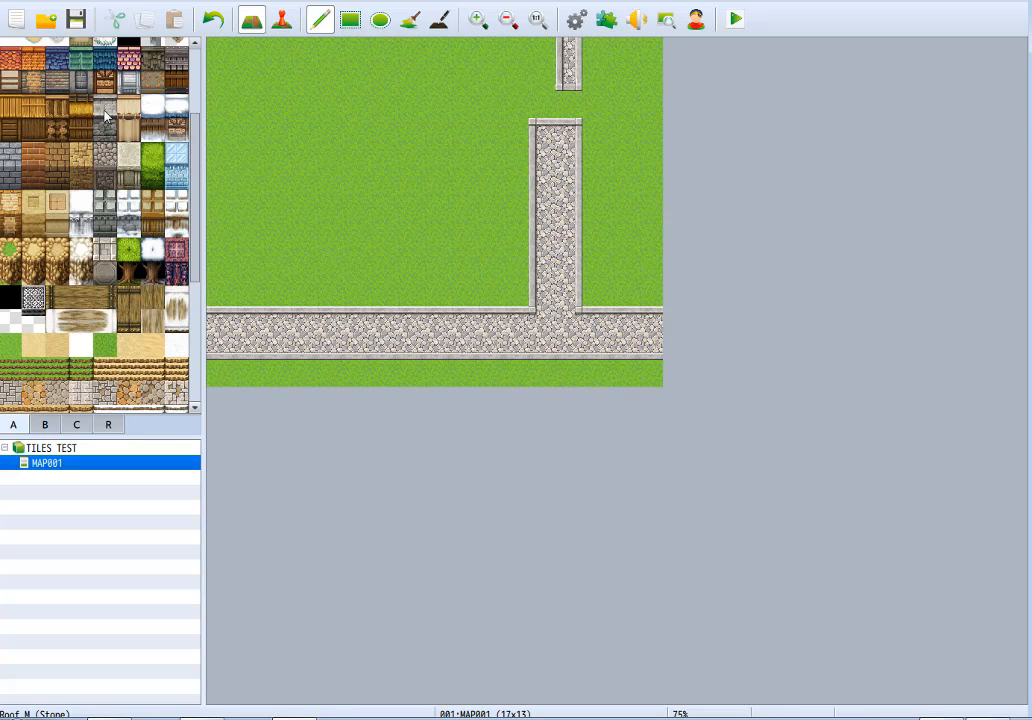
pyautogui.moveTo(272, 104)
pyautogui.mouseDown()
pyautogui.moveTo(405, 104)
pyautogui.moveTo(286, 131)
pyautogui.moveTo(272, 154)
pyautogui.moveTo(401, 154)
pyautogui.mouseUp()
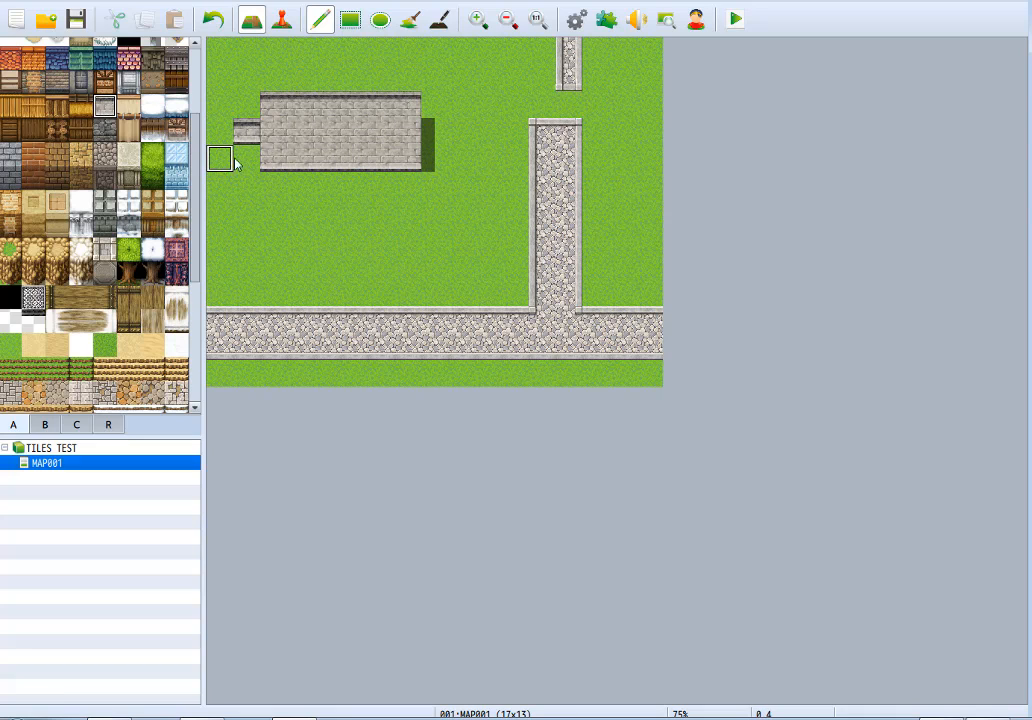
pyautogui.rightClick(235, 163)
pyautogui.click(245, 134)
# Try different two-row walls under the stone roof, including white brick and dark gray brick.
pyautogui.click(108, 129)
pyautogui.moveTo(264, 187)
pyautogui.mouseDown()
pyautogui.moveTo(272, 212)
pyautogui.moveTo(396, 205)
pyautogui.moveTo(362, 187)
pyautogui.moveTo(298, 190)
pyautogui.moveTo(270, 212)
pyautogui.moveTo(386, 214)
pyautogui.moveTo(272, 180)
pyautogui.mouseUp()
pyautogui.click(128, 81)
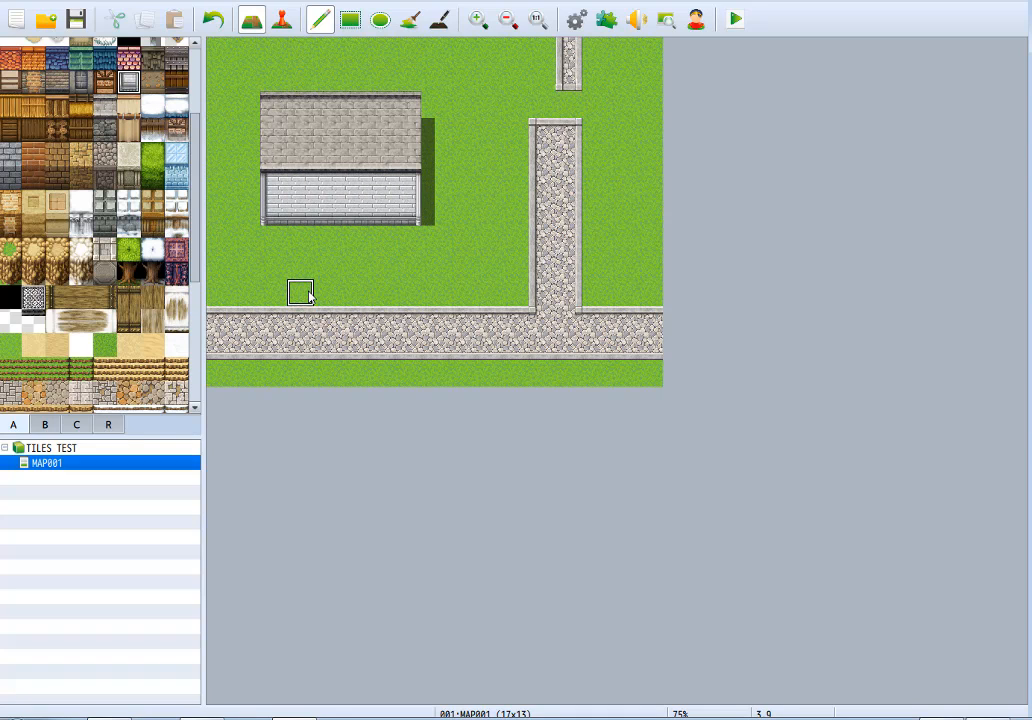
pyautogui.click(80, 86)
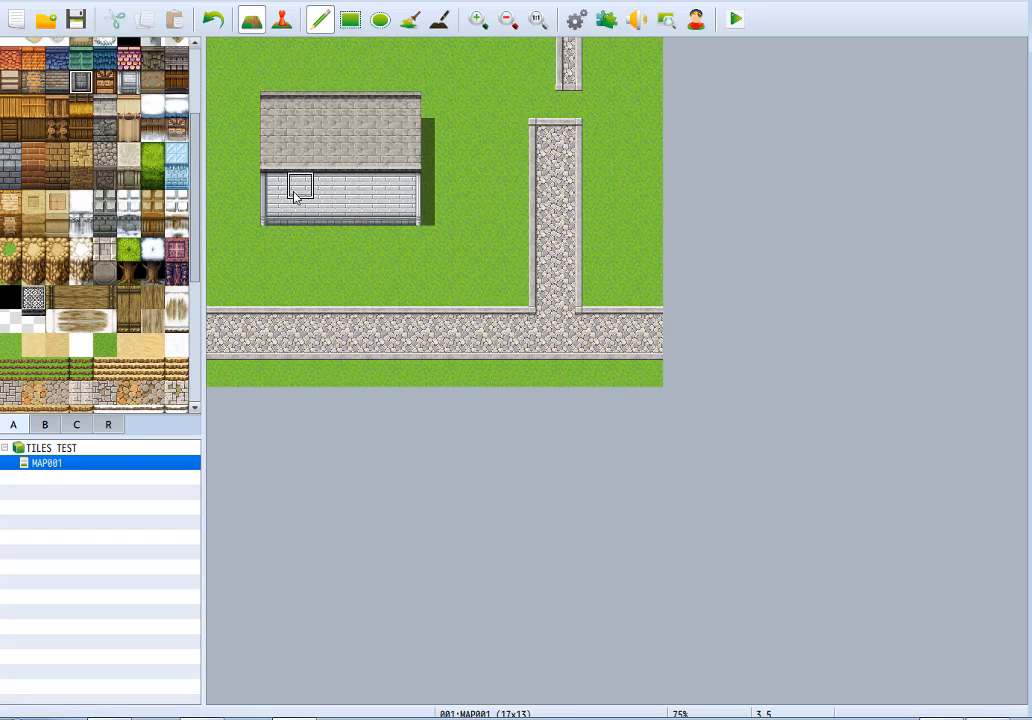
pyautogui.moveTo(270, 212)
pyautogui.mouseDown()
pyautogui.moveTo(392, 223)
pyautogui.moveTo(408, 210)
pyautogui.moveTo(360, 186)
pyautogui.moveTo(300, 184)
pyautogui.moveTo(412, 186)
pyautogui.mouseUp()
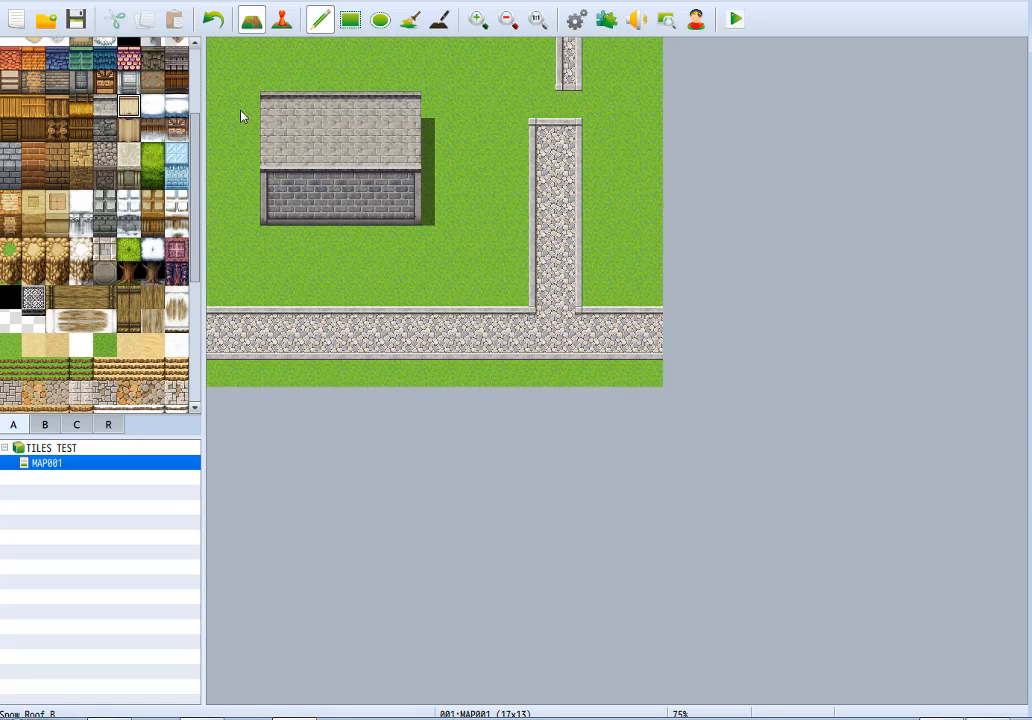
# Repaint the building as a tent with a beige cloth roof and matching cloth walls.
pyautogui.moveTo(280, 160)
pyautogui.mouseDown()
pyautogui.moveTo(322, 132)
pyautogui.moveTo(380, 124)
pyautogui.moveTo(296, 130)
pyautogui.moveTo(378, 114)
pyautogui.moveTo(380, 124)
pyautogui.mouseUp()
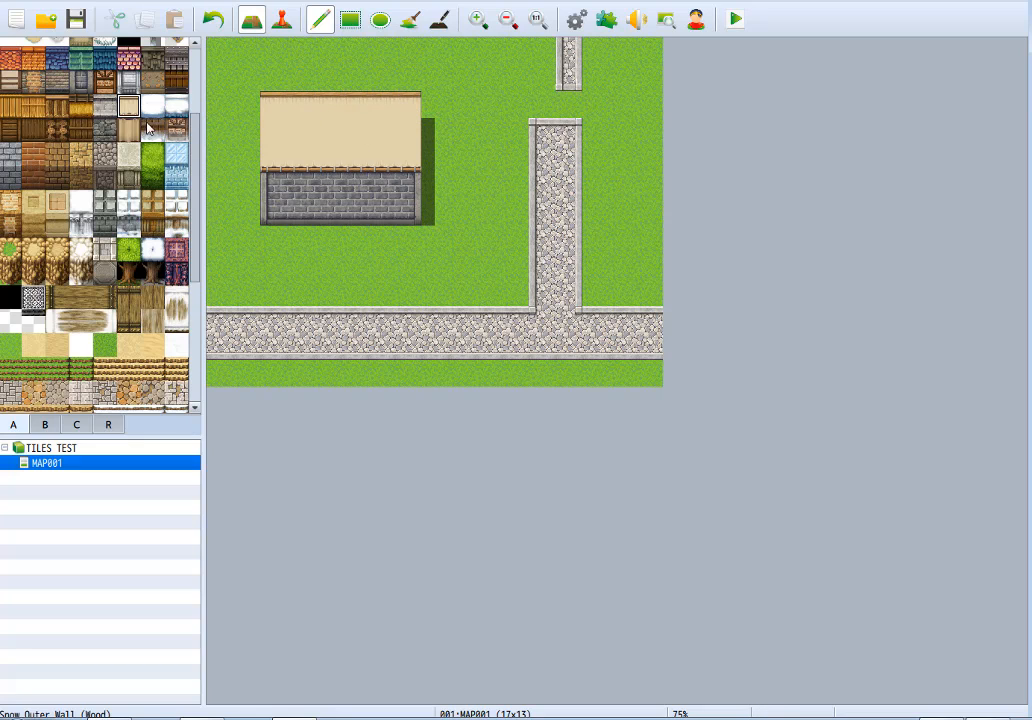
pyautogui.click(126, 133)
pyautogui.moveTo(288, 191)
pyautogui.mouseDown()
pyautogui.moveTo(290, 212)
pyautogui.moveTo(405, 207)
pyautogui.moveTo(304, 194)
pyautogui.mouseUp()
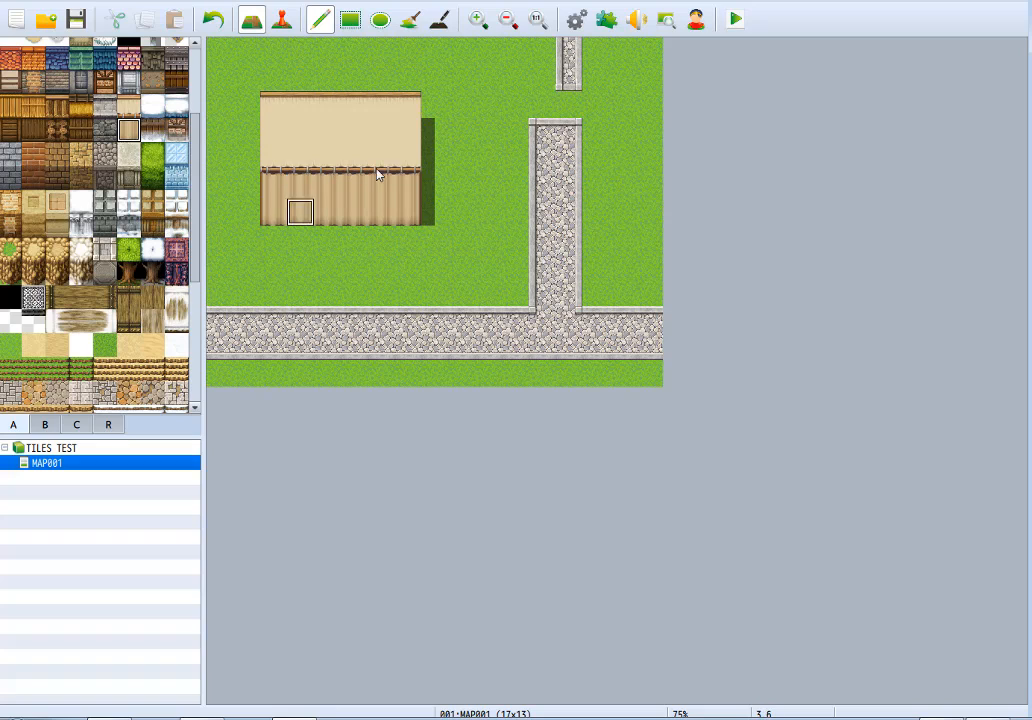
# Open the tent's front by painting grass over the middle four wall columns, leaving one wall column at each end.
pyautogui.rightClick(393, 252)
pyautogui.click(294, 184)
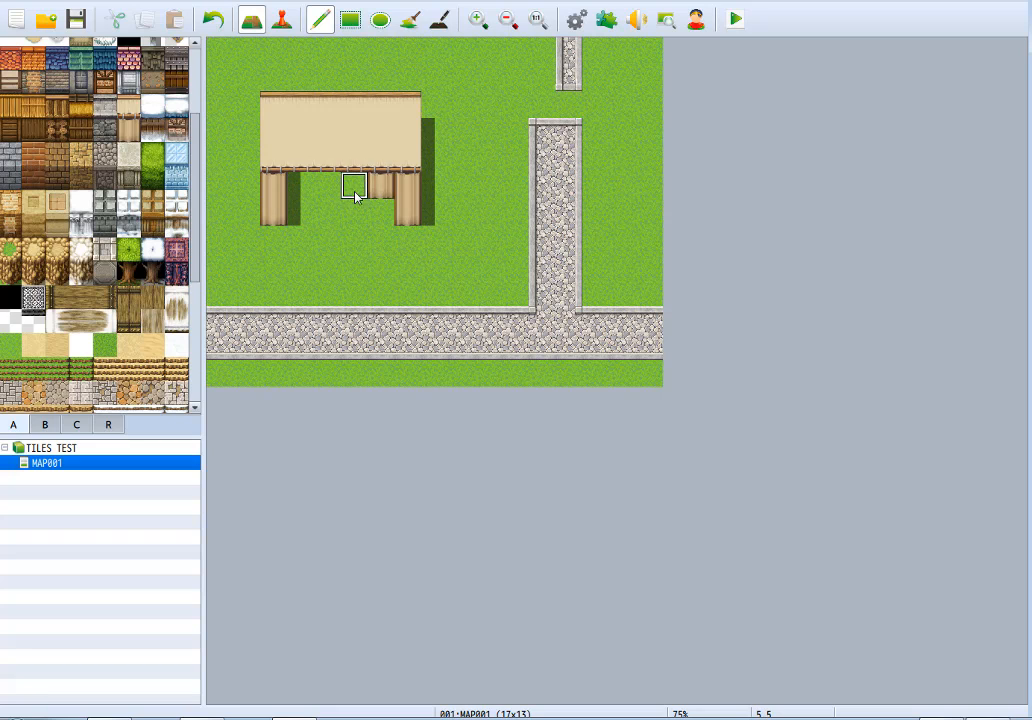
pyautogui.scroll(2, 72, 185)
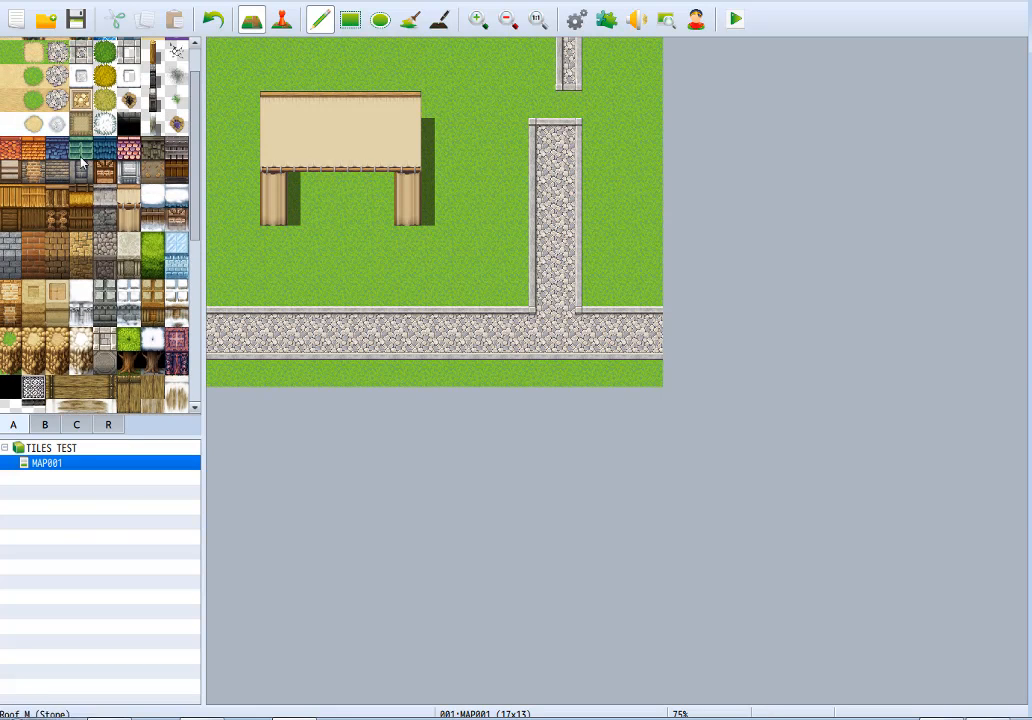
# Fill the tent's four-by-two-tile opening with tan mat flooring and shade the upper part of the floor with the shadow pen.
pyautogui.click(82, 128)
pyautogui.click(303, 195)
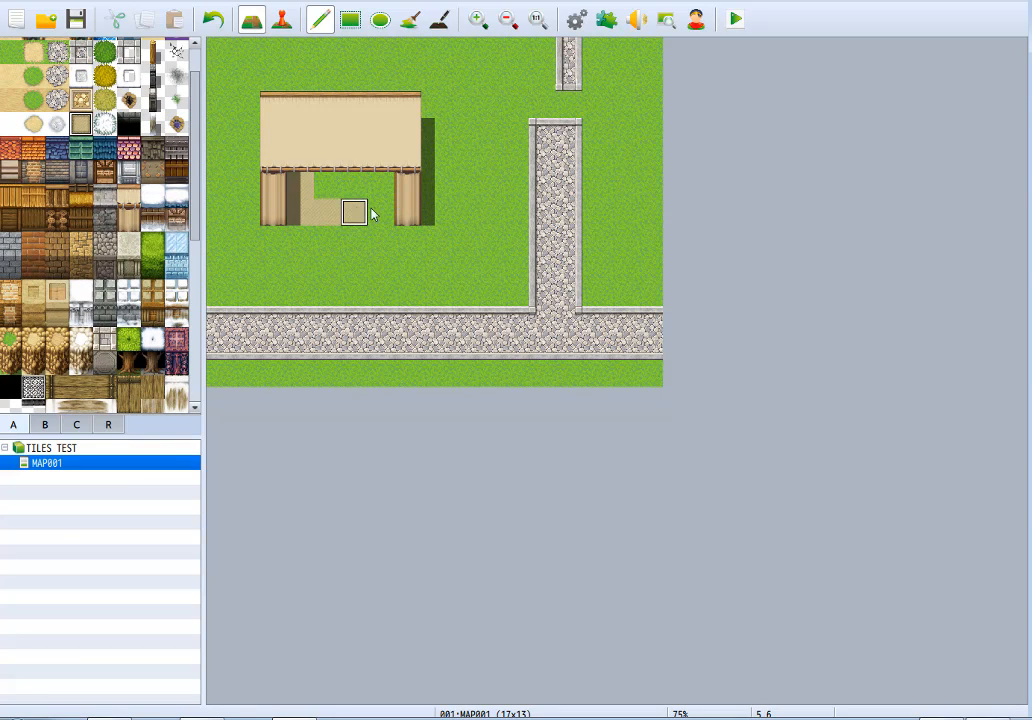
pyautogui.click(328, 185)
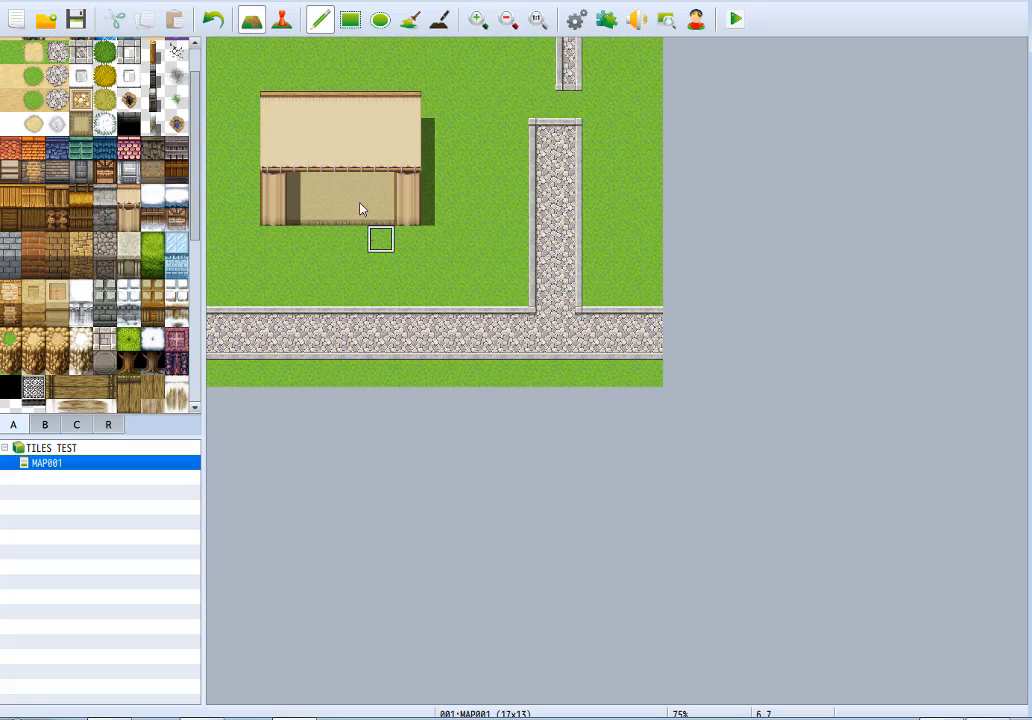
pyautogui.click(441, 16)
pyautogui.moveTo(307, 180); pyautogui.dragTo(376, 180)
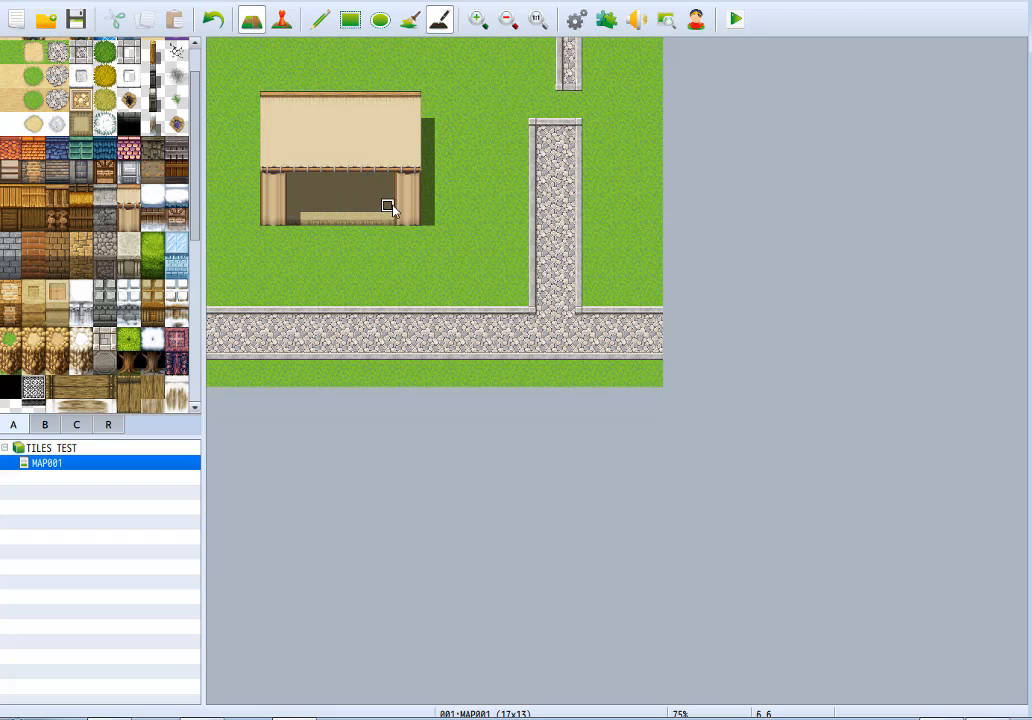
pyautogui.click(320, 19)
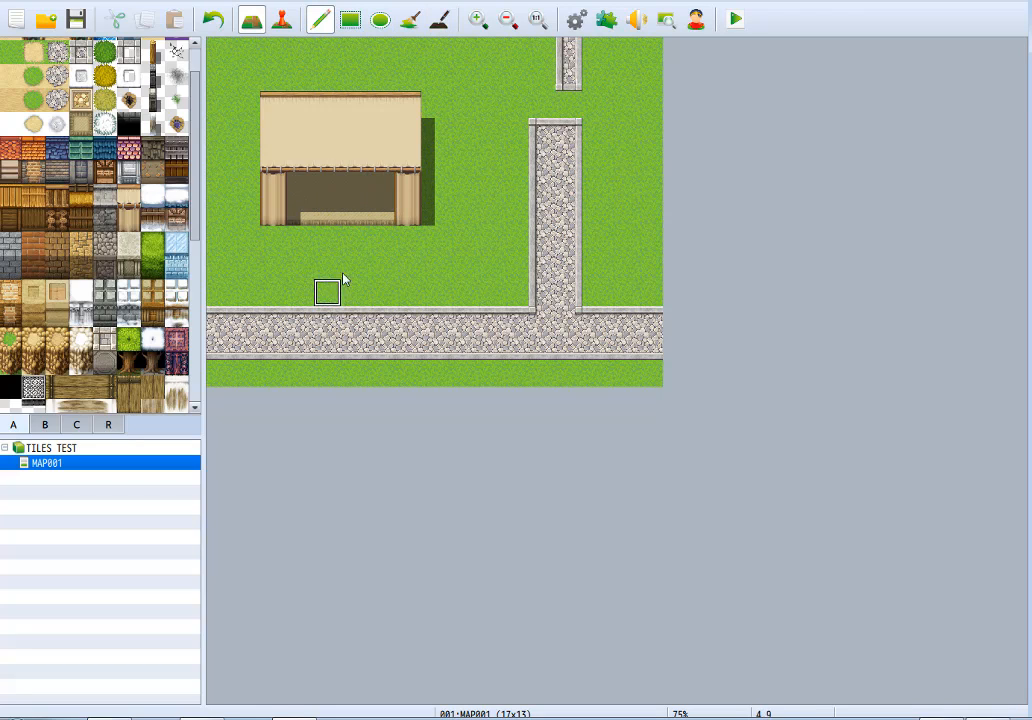
# Clear the tent with grass and paint a smooth snow roof five tiles wide and three tiles deep.
pyautogui.click(129, 243)
pyautogui.moveTo(400, 208)
pyautogui.mouseDown()
pyautogui.moveTo(272, 128)
pyautogui.moveTo(350, 205)
pyautogui.moveTo(275, 190)
pyautogui.moveTo(373, 136)
pyautogui.moveTo(215, 207)
pyautogui.mouseUp()
pyautogui.click(152, 195)
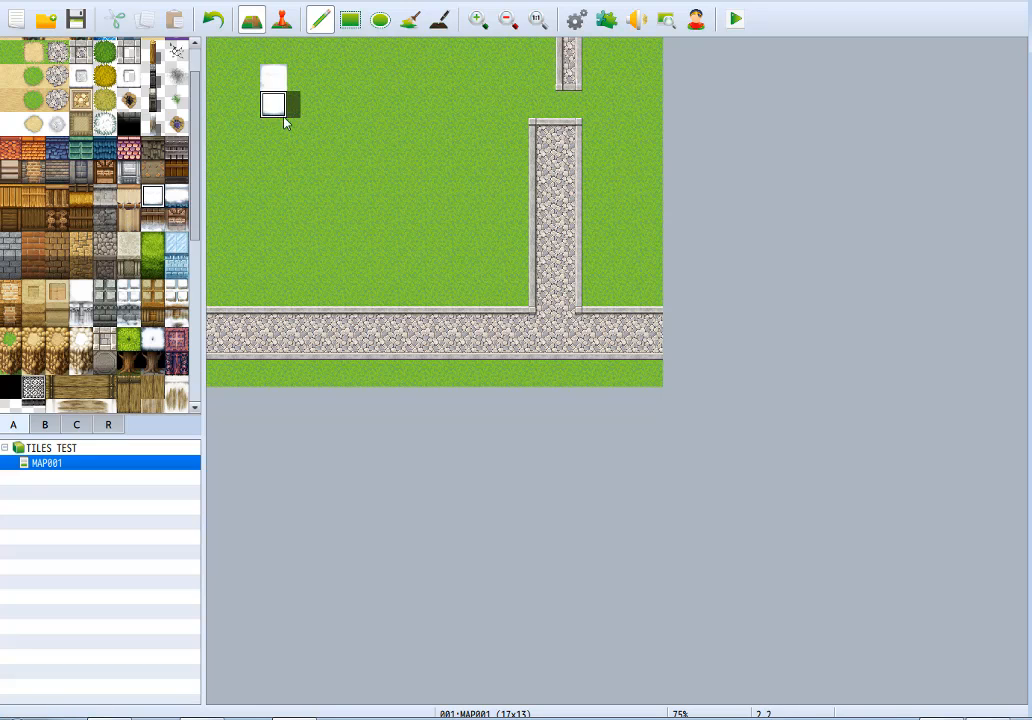
pyautogui.moveTo(285, 120)
pyautogui.mouseDown()
pyautogui.moveTo(380, 104)
pyautogui.moveTo(295, 129)
pyautogui.moveTo(330, 98)
pyautogui.moveTo(354, 112)
pyautogui.mouseUp()
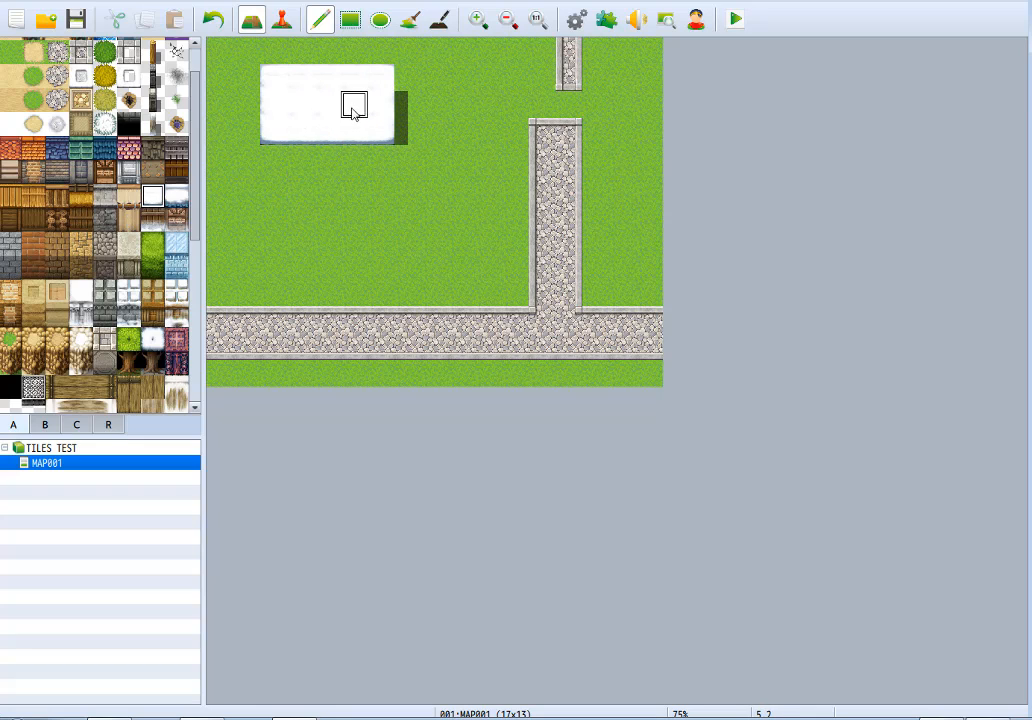
# Paint a two-row Snow Outer Wall (Wood) across the full width under the snow roof.
pyautogui.click(152, 219)
pyautogui.click(265, 167)
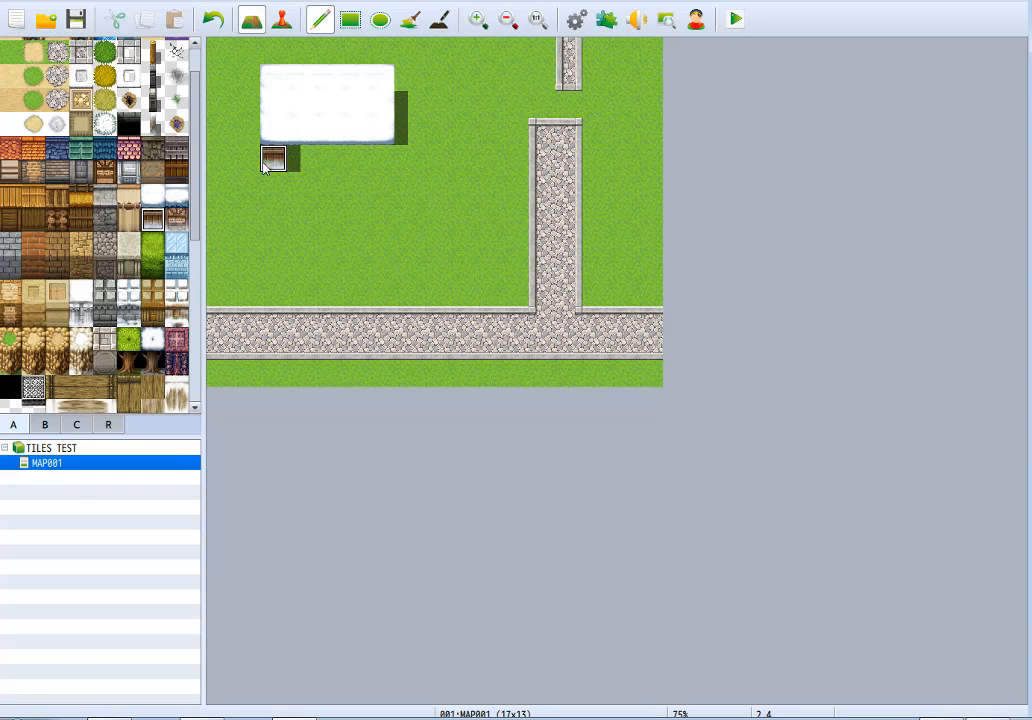
pyautogui.moveTo(265, 167)
pyautogui.mouseDown()
pyautogui.moveTo(392, 178)
pyautogui.moveTo(270, 180)
pyautogui.mouseUp()
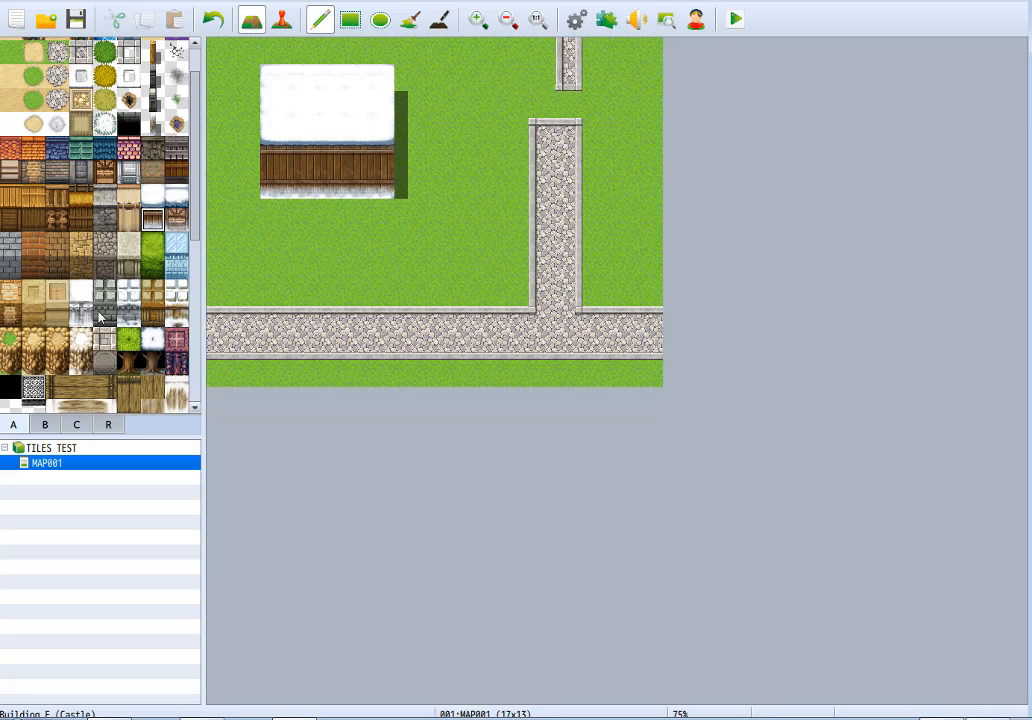
# Try the snowy brick wall, then the timber-framed brick wall without snow, in the two rows under the snow roof.
pyautogui.click(176, 219)
pyautogui.click(296, 160)
pyautogui.moveTo(296, 196)
pyautogui.mouseDown()
pyautogui.moveTo(388, 166)
pyautogui.moveTo(275, 160)
pyautogui.mouseUp()
pyautogui.rightClick(412, 163)
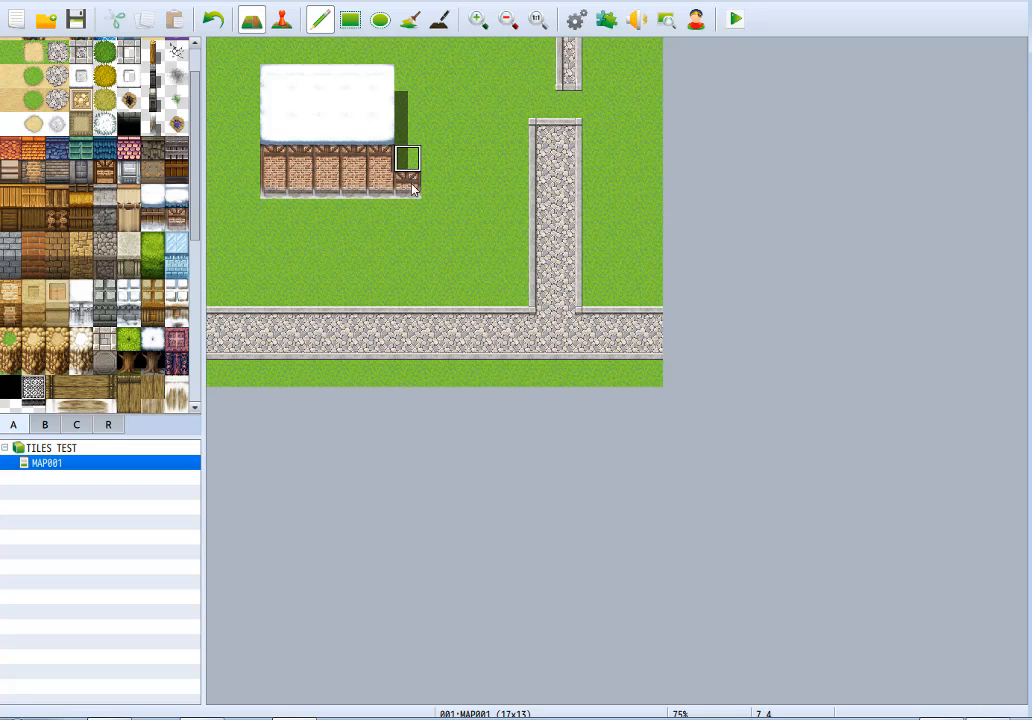
pyautogui.click(410, 184)
pyautogui.click(115, 173)
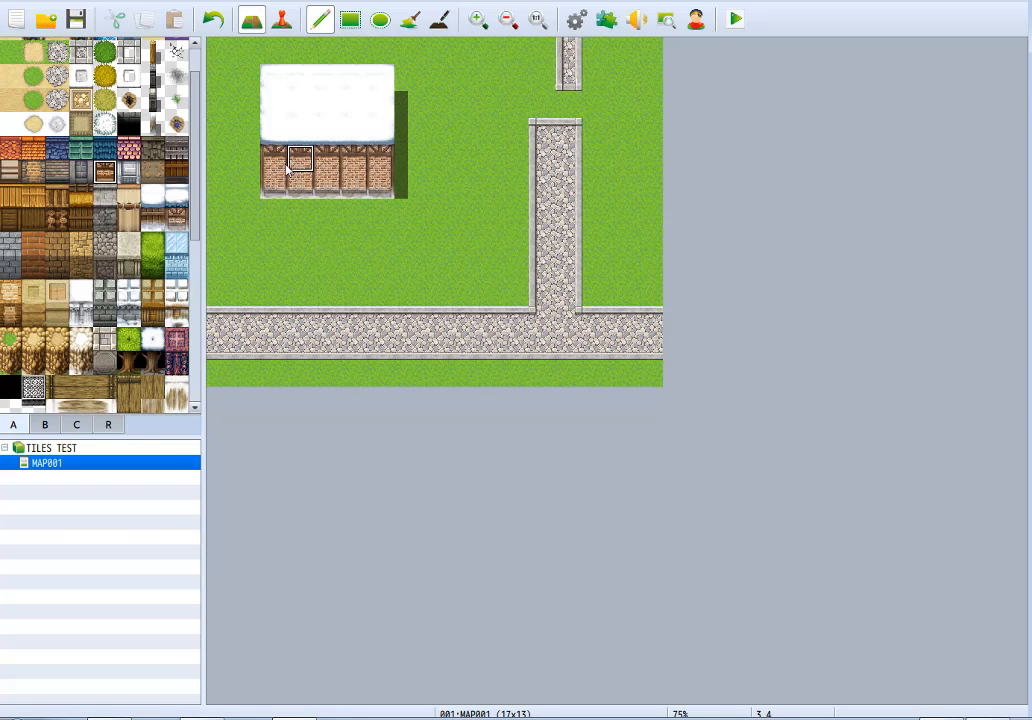
pyautogui.moveTo(280, 163)
pyautogui.mouseDown()
pyautogui.moveTo(287, 189)
pyautogui.moveTo(379, 185)
pyautogui.moveTo(310, 161)
pyautogui.mouseUp()
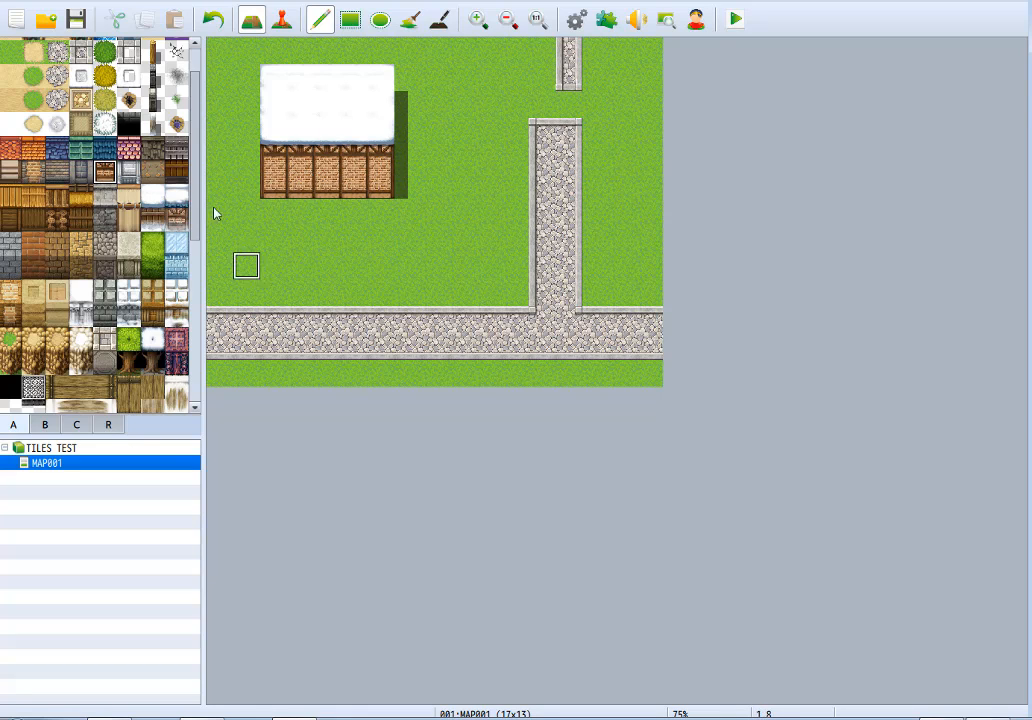
# Repaint the building with the second snow roof style and restore the two-row Snow Outer Wall (Wood) beneath it.
pyautogui.click(176, 195)
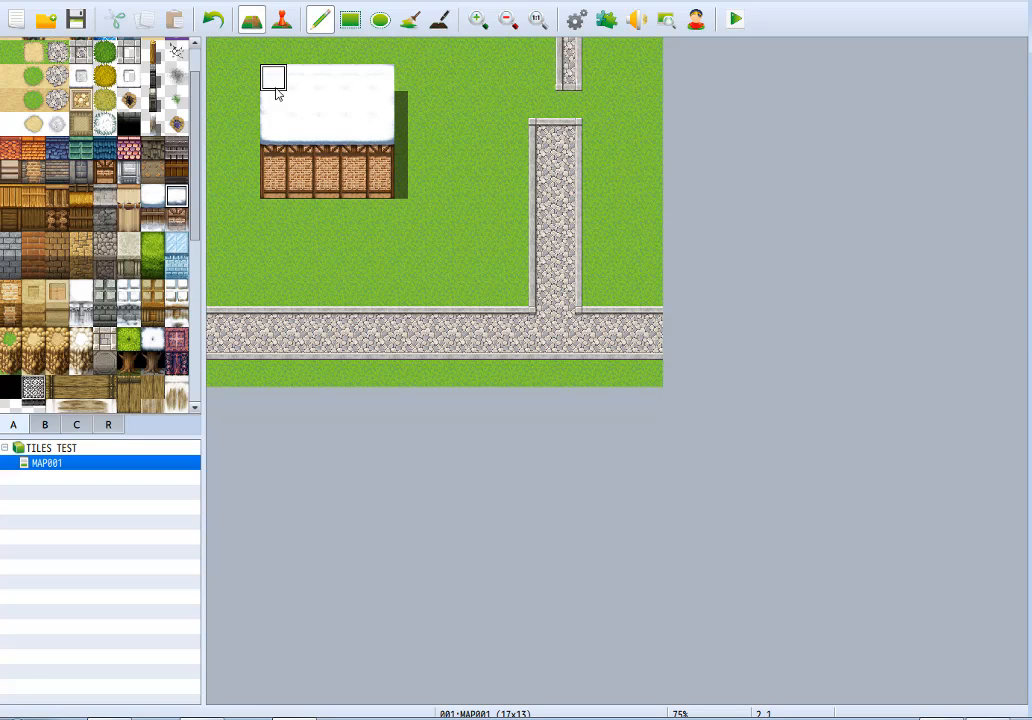
pyautogui.moveTo(272, 83)
pyautogui.mouseDown()
pyautogui.moveTo(272, 112)
pyautogui.moveTo(360, 105)
pyautogui.moveTo(378, 90)
pyautogui.moveTo(304, 105)
pyautogui.moveTo(350, 106)
pyautogui.mouseUp()
pyautogui.click(150, 223)
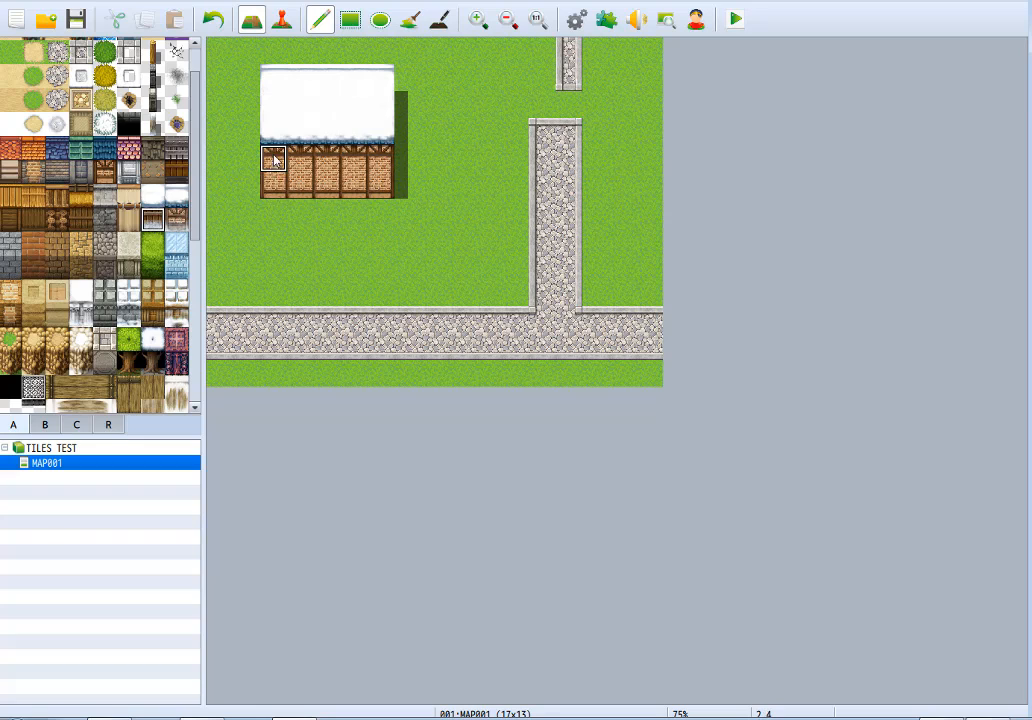
pyautogui.moveTo(268, 165)
pyautogui.mouseDown()
pyautogui.moveTo(300, 175)
pyautogui.moveTo(341, 161)
pyautogui.moveTo(382, 180)
pyautogui.mouseUp()
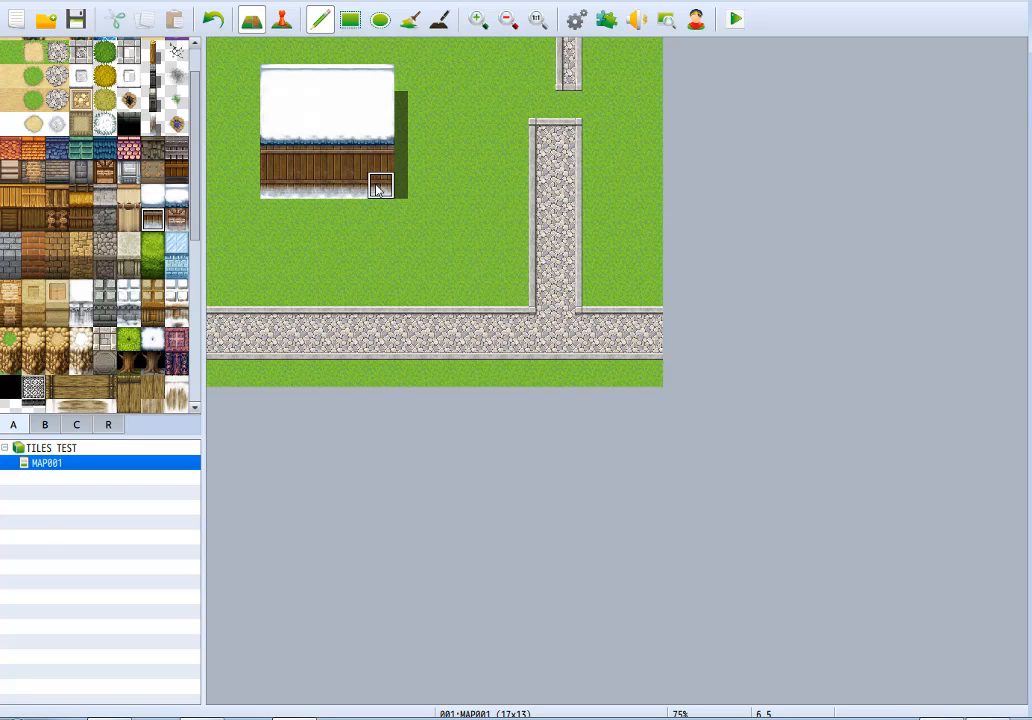
# Clear the whole snowy house by painting grass over it.
pyautogui.click(8, 248)
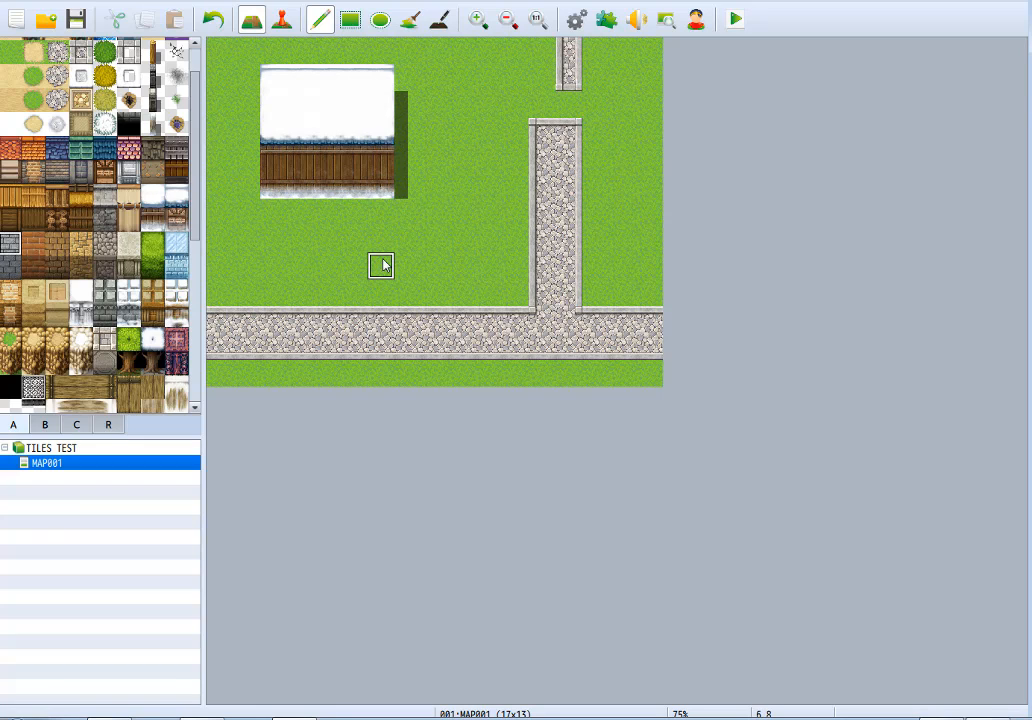
pyautogui.rightClick(383, 262)
pyautogui.moveTo(281, 170)
pyautogui.mouseDown()
pyautogui.moveTo(302, 101)
pyautogui.moveTo(388, 163)
pyautogui.moveTo(295, 184)
pyautogui.moveTo(335, 136)
pyautogui.moveTo(276, 80)
pyautogui.moveTo(412, 62)
pyautogui.mouseUp()
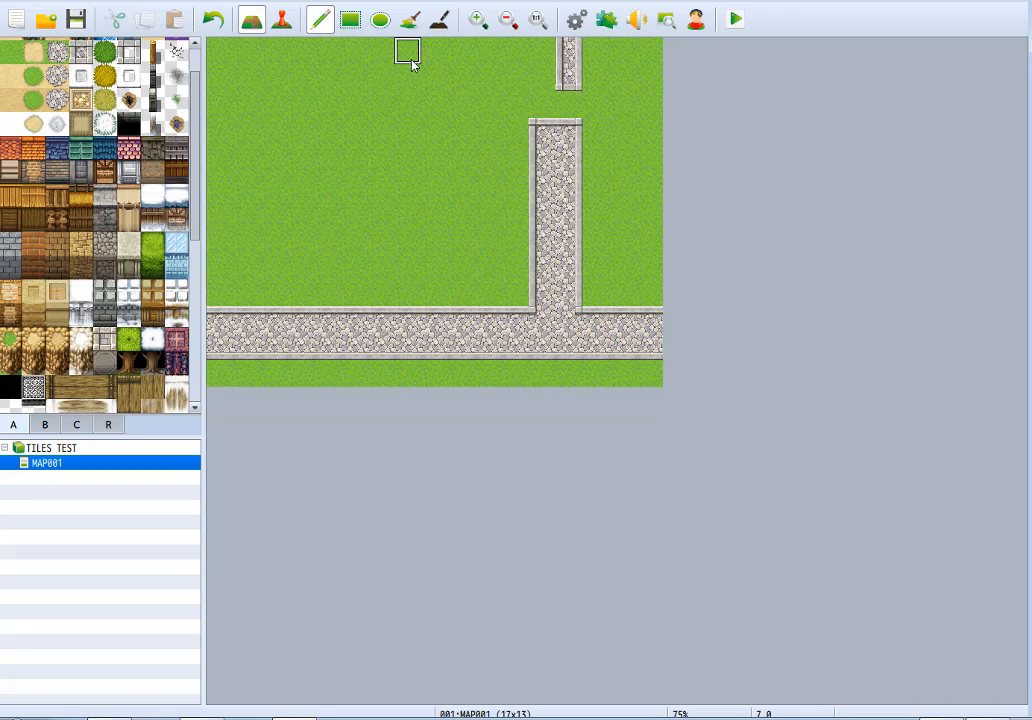
# Paint an eleven-tile-long row of light gray brick wall top with two rows of dark gray brick face beneath it.
pyautogui.moveTo(225, 161); pyautogui.dragTo(477, 165)
pyautogui.click(10, 267)
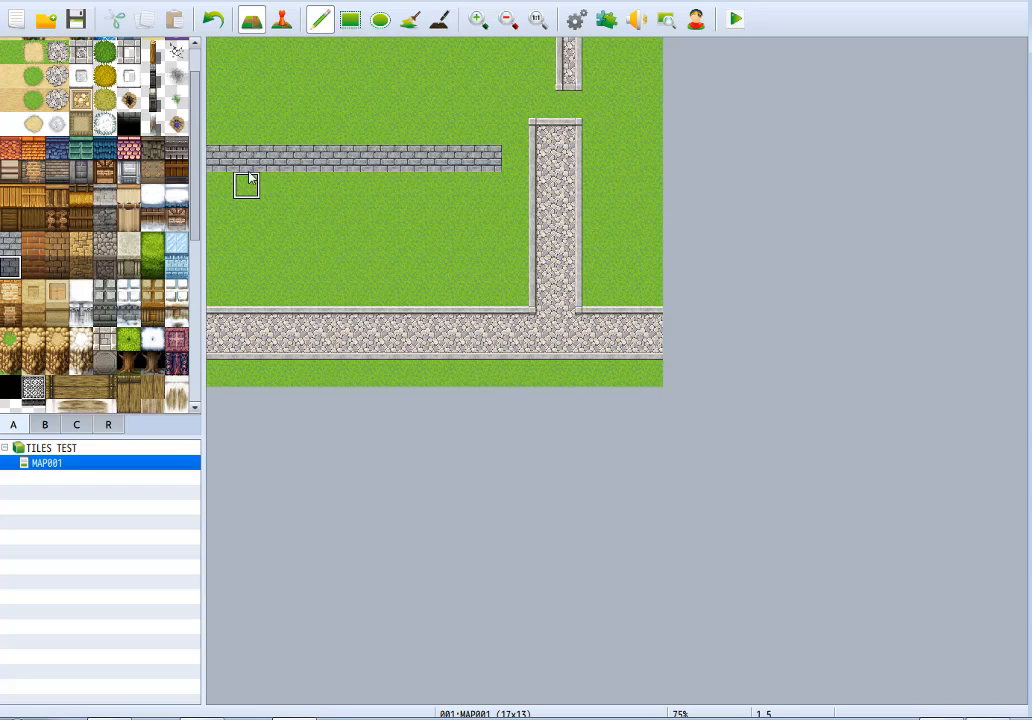
pyautogui.moveTo(223, 190); pyautogui.dragTo(490, 186)
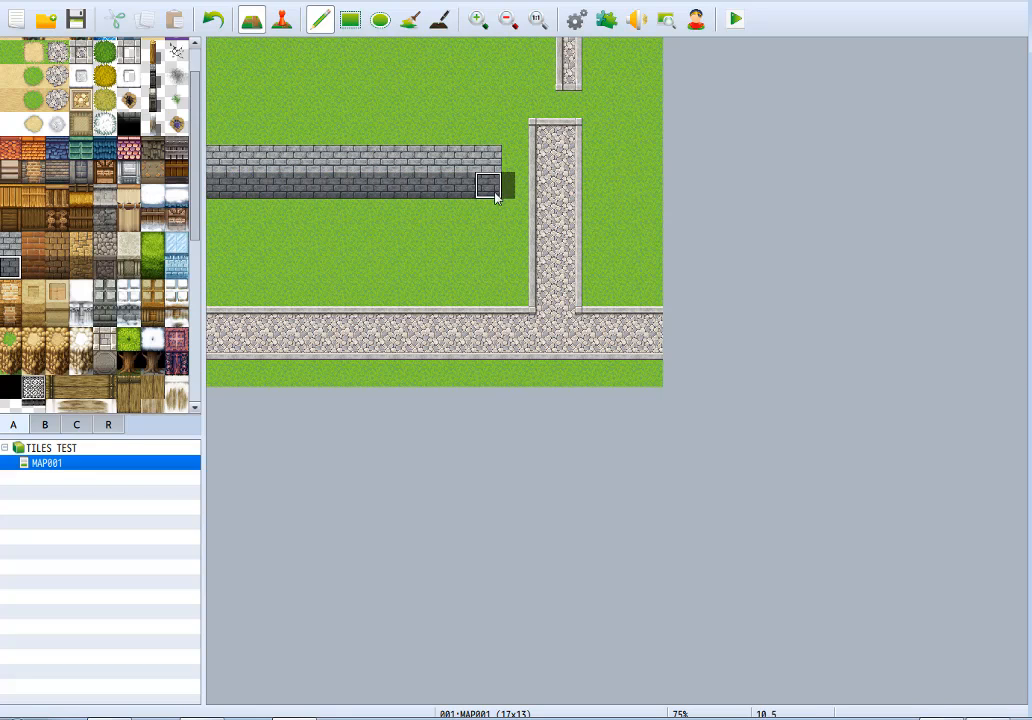
pyautogui.moveTo(430, 225)
pyautogui.mouseDown()
pyautogui.moveTo(249, 235)
pyautogui.moveTo(219, 212)
pyautogui.moveTo(300, 223)
pyautogui.moveTo(310, 238)
pyautogui.mouseUp()
pyautogui.hotkey('ctrl', 'z')
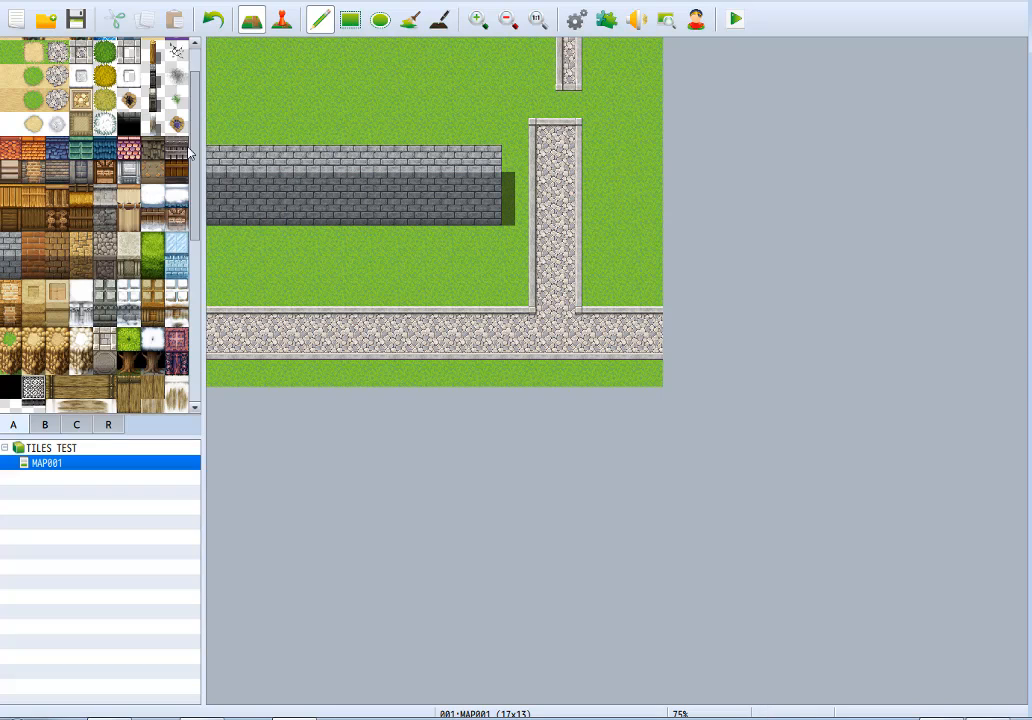
# Reshape the castle to ten tiles wide with a three-row light brick top, and paint a six-by-two dark brick upper wall on it.
pyautogui.moveTo(242, 119)
pyautogui.mouseDown()
pyautogui.moveTo(454, 108)
pyautogui.moveTo(486, 131)
pyautogui.moveTo(244, 140)
pyautogui.moveTo(226, 210)
pyautogui.mouseUp()
pyautogui.rightClick(243, 87)
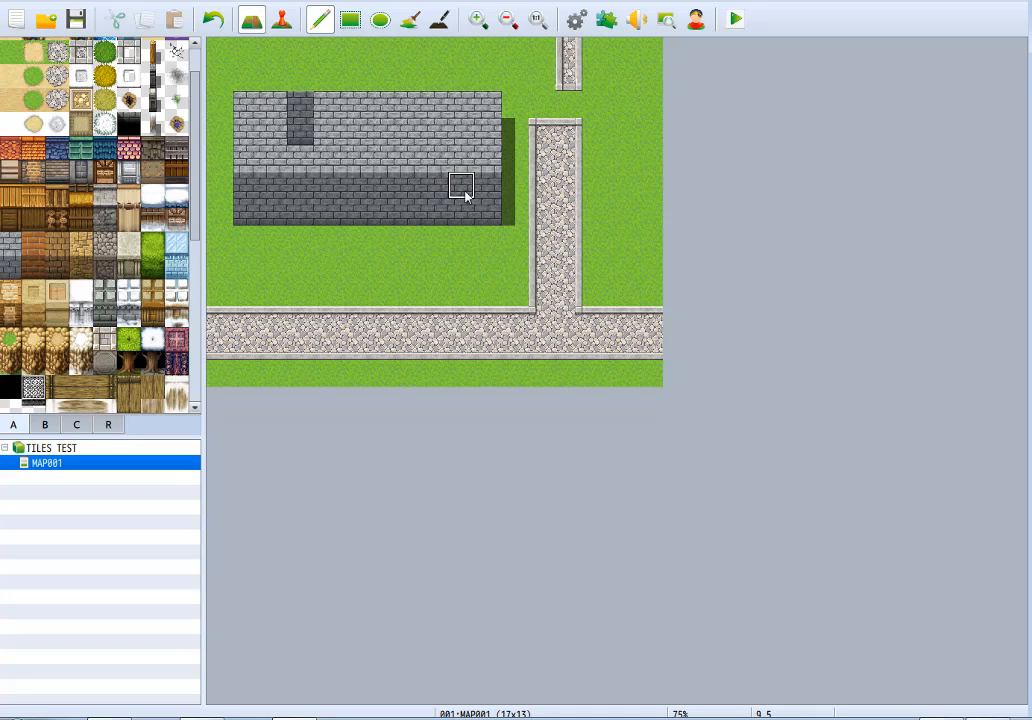
pyautogui.moveTo(490, 198)
pyautogui.mouseDown(button='right')
pyautogui.moveTo(489, 212)
pyautogui.moveTo(438, 189)
pyautogui.mouseUp(button='right')
pyautogui.click(431, 125)
pyautogui.moveTo(402, 101); pyautogui.dragTo(306, 103)
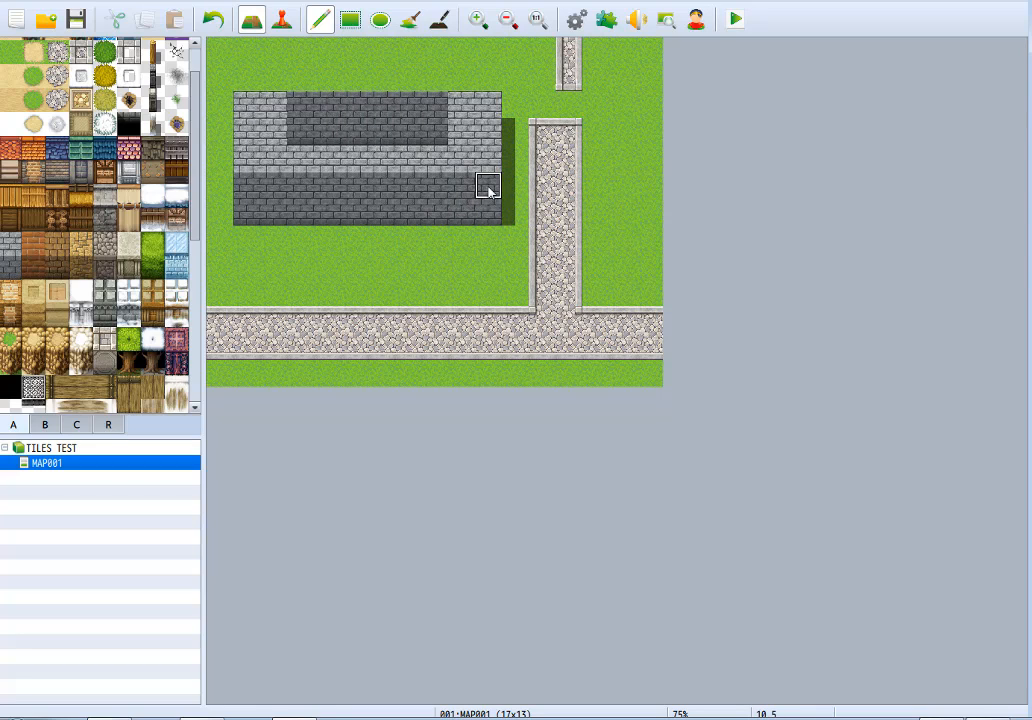
pyautogui.moveTo(484, 191); pyautogui.dragTo(482, 219, button='right')
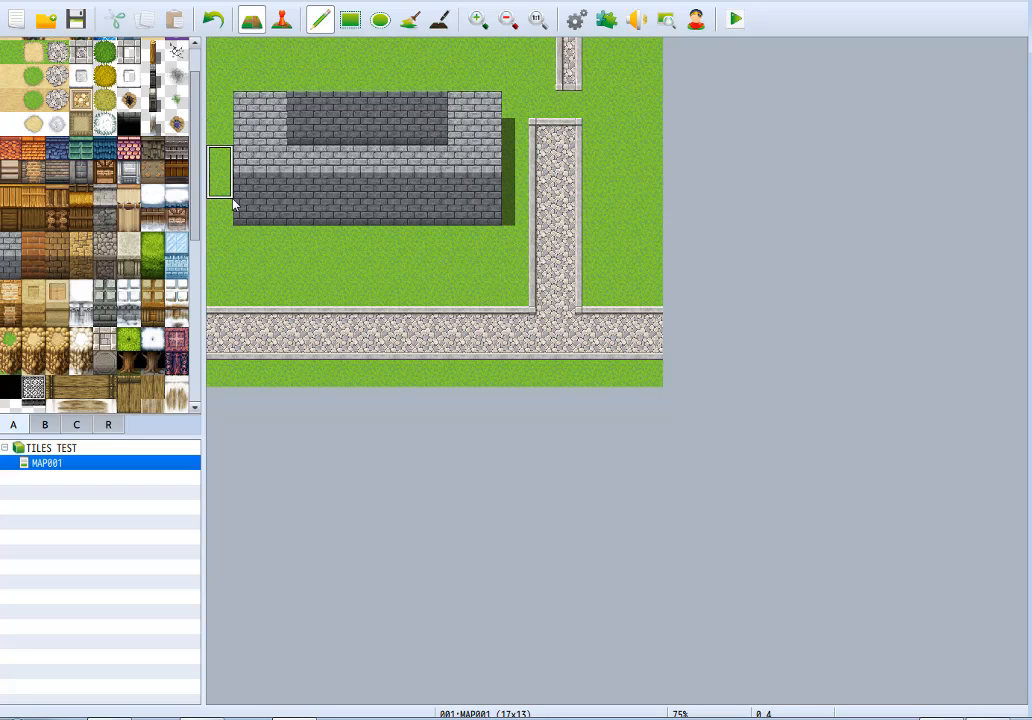
# Paint a six-tile-wide light gray brick top directly above the upper dark wall face.
pyautogui.rightClick(267, 104)
pyautogui.moveTo(293, 79)
pyautogui.mouseDown()
pyautogui.moveTo(303, 56)
pyautogui.moveTo(445, 60)
pyautogui.moveTo(320, 80)
pyautogui.mouseUp()
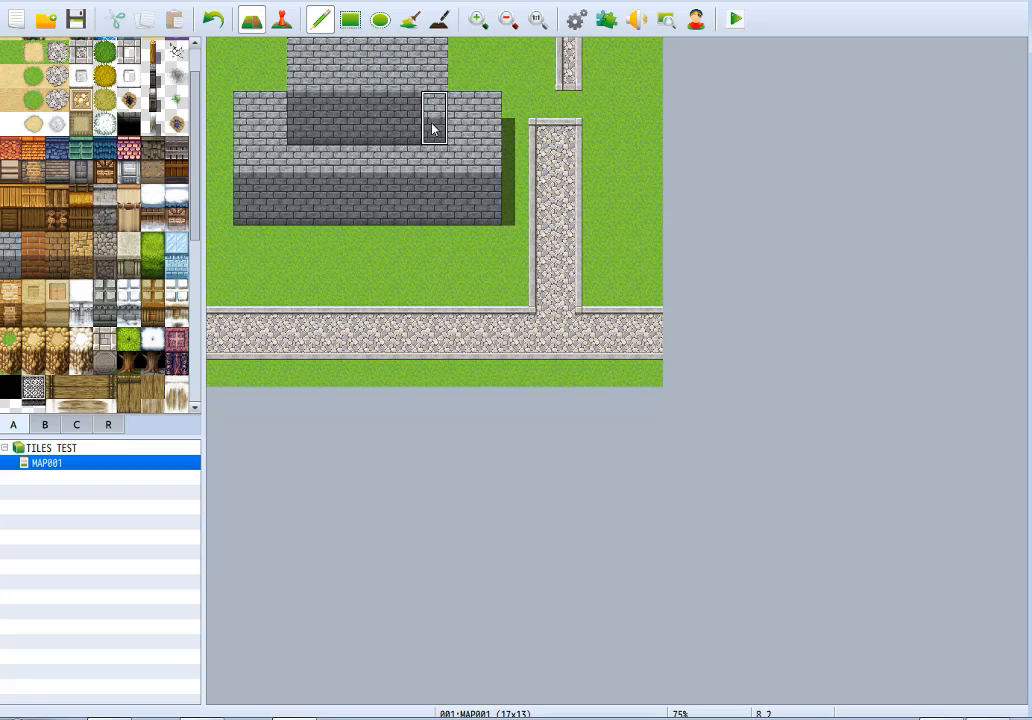
pyautogui.moveTo(434, 130); pyautogui.dragTo(436, 132)
pyautogui.rightClick(489, 160)
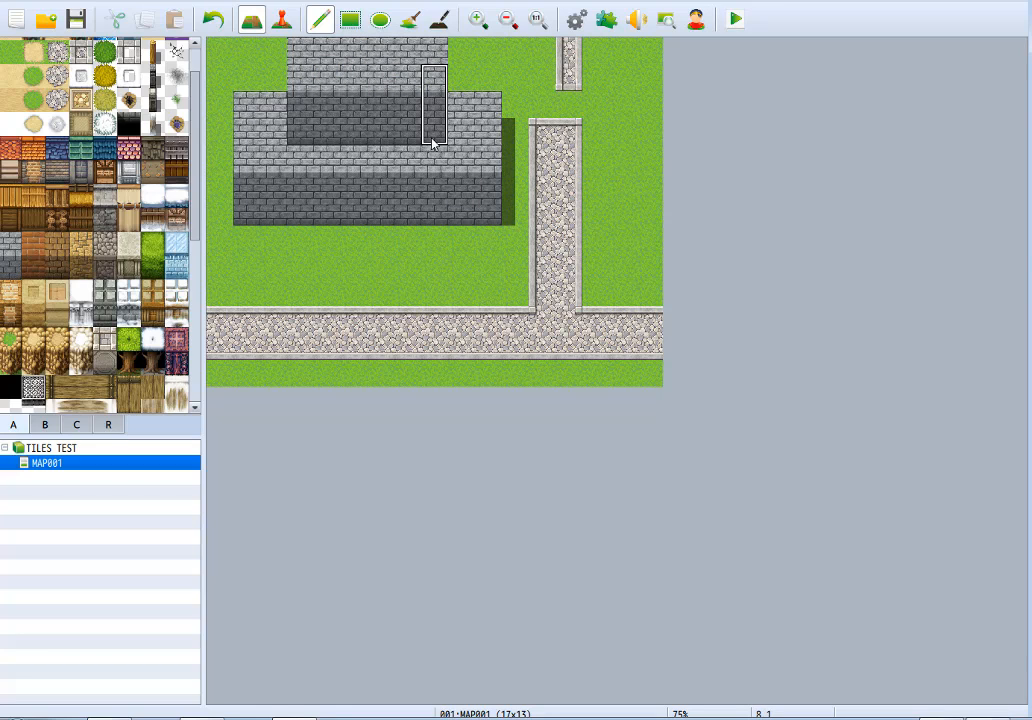
# Extend the lower light brick top upward by one row on both sides of the upper section.
pyautogui.rightClick(431, 60)
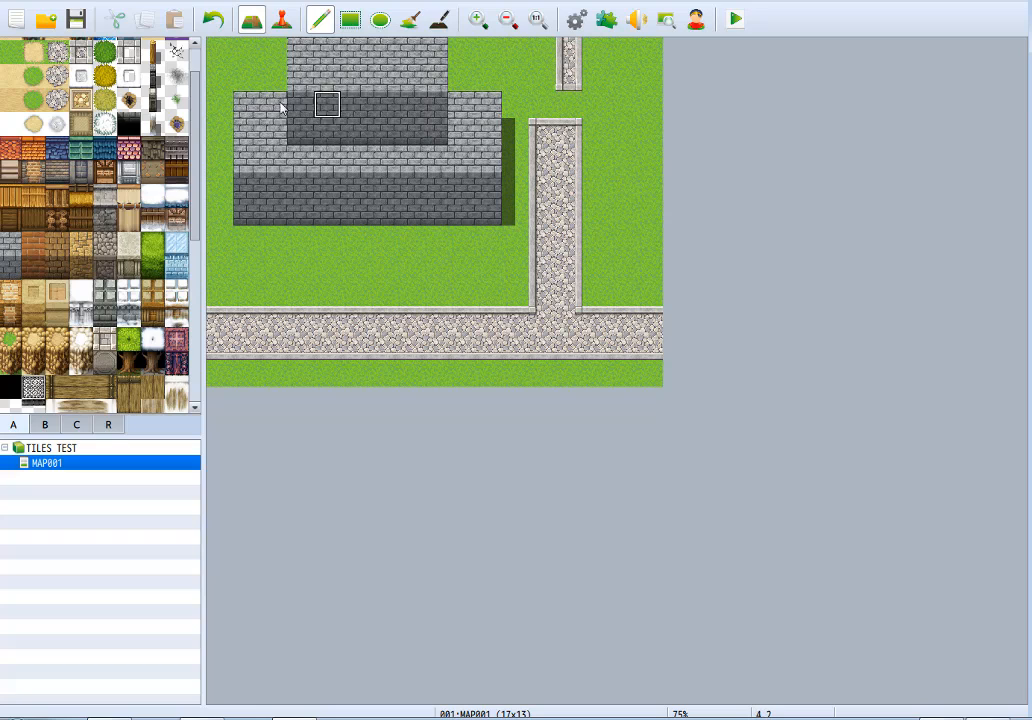
pyautogui.moveTo(247, 78); pyautogui.dragTo(272, 84)
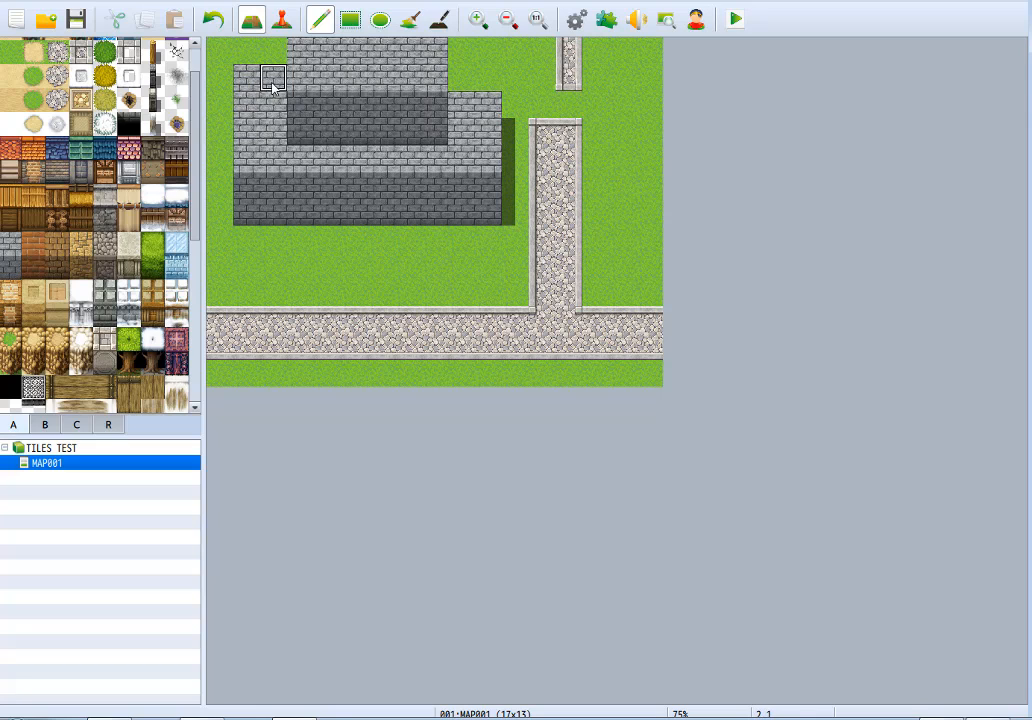
pyautogui.moveTo(433, 86); pyautogui.dragTo(490, 80)
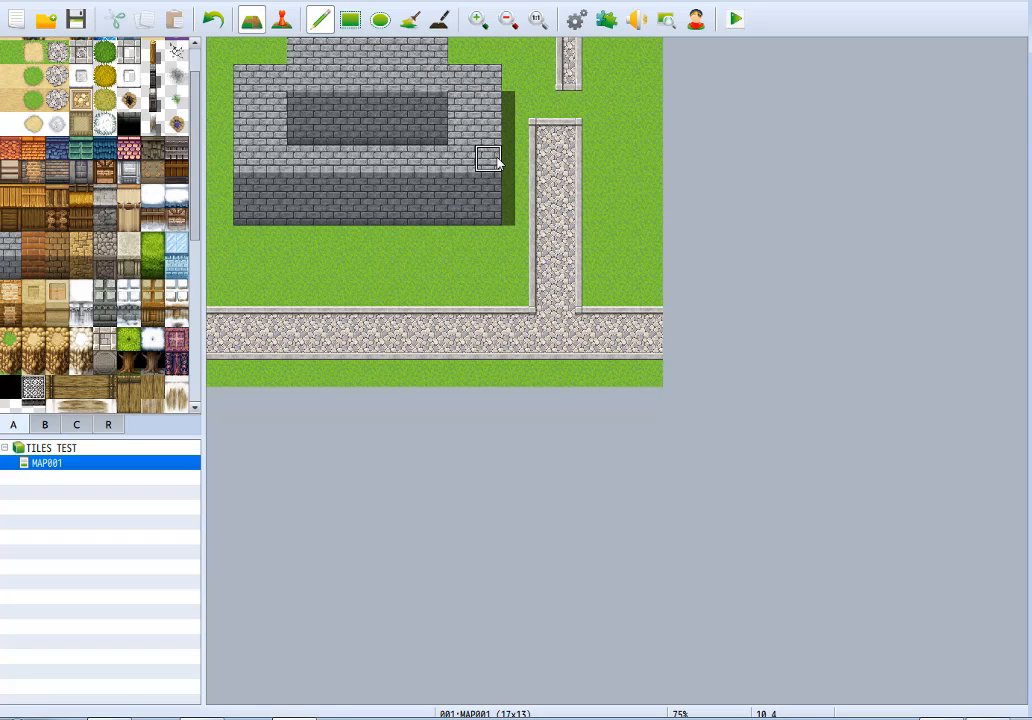
# Replace the two-level castle with a flat light gray brick area nine tiles wide and three deep, surrounded by grass.
pyautogui.moveTo(508, 137)
pyautogui.mouseDown(button='right')
pyautogui.moveTo(503, 153)
pyautogui.moveTo(490, 142)
pyautogui.mouseUp(button='right')
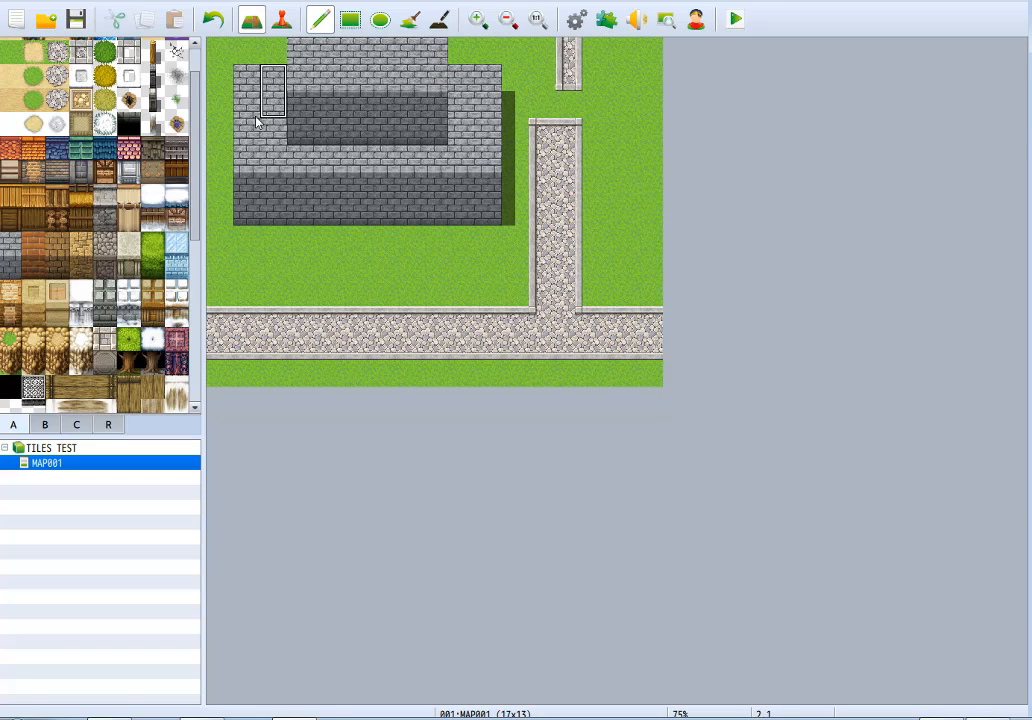
pyautogui.rightClick(279, 94)
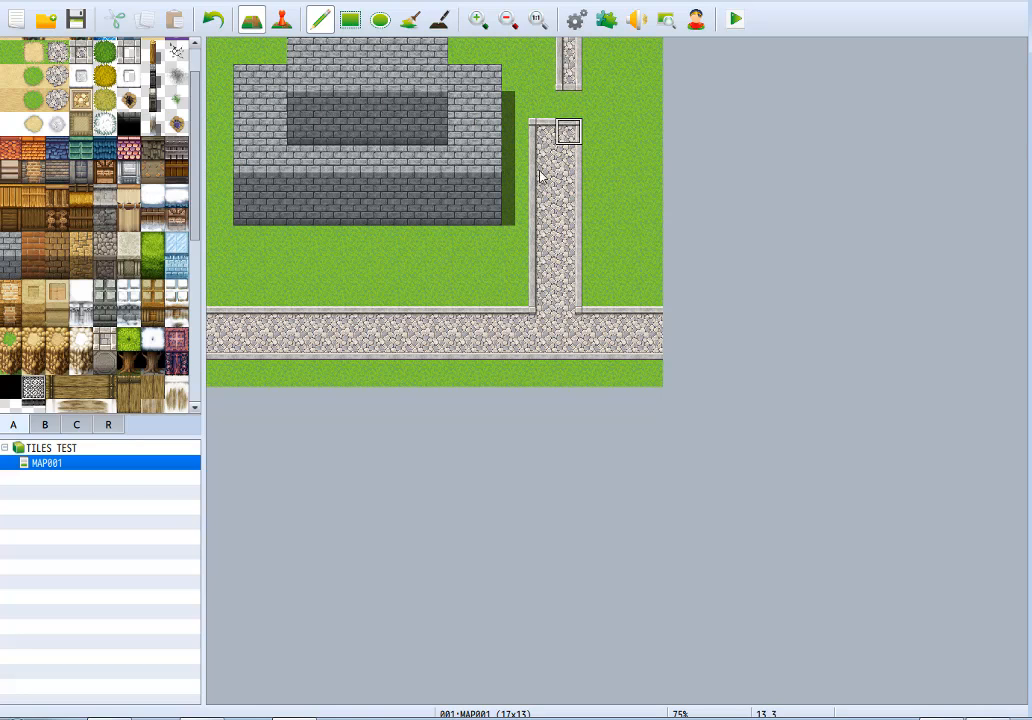
pyautogui.moveTo(247, 212)
pyautogui.mouseDown()
pyautogui.moveTo(247, 60)
pyautogui.moveTo(420, 80)
pyautogui.moveTo(300, 100)
pyautogui.moveTo(495, 140)
pyautogui.moveTo(220, 158)
pyautogui.moveTo(346, 205)
pyautogui.moveTo(511, 198)
pyautogui.moveTo(488, 238)
pyautogui.moveTo(426, 184)
pyautogui.moveTo(244, 184)
pyautogui.moveTo(279, 189)
pyautogui.moveTo(290, 226)
pyautogui.moveTo(484, 212)
pyautogui.moveTo(302, 200)
pyautogui.mouseUp()
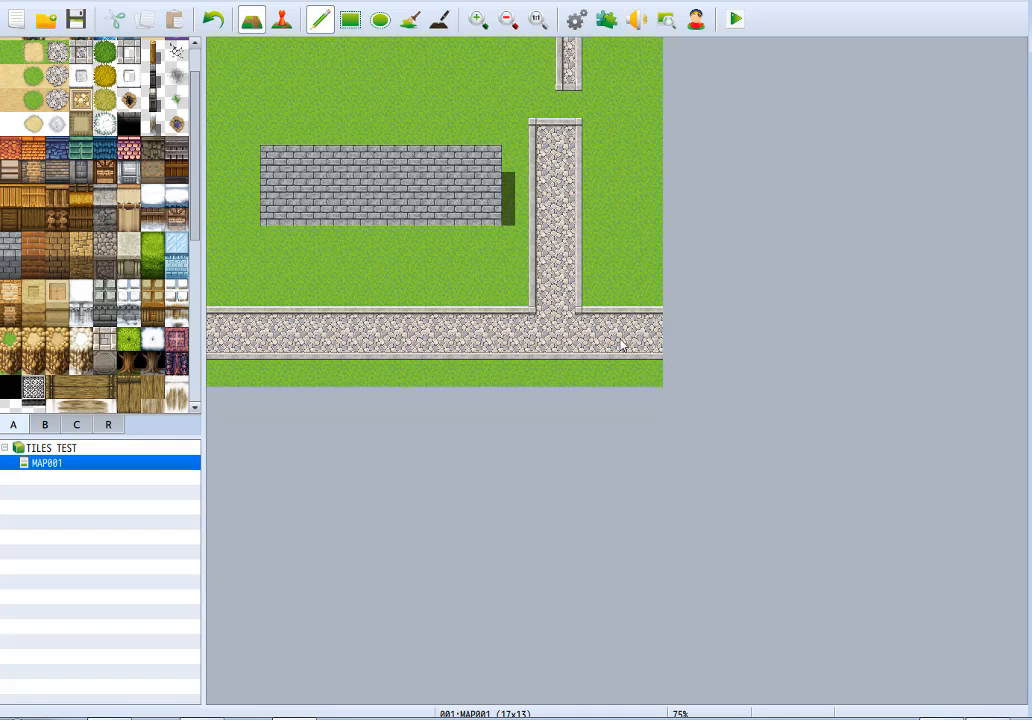
# Highlight the roof, outer wall, castle wall, building and cliff tile rows of tileset A one after another.
pyautogui.moveTo(8, 147); pyautogui.dragTo(178, 149)
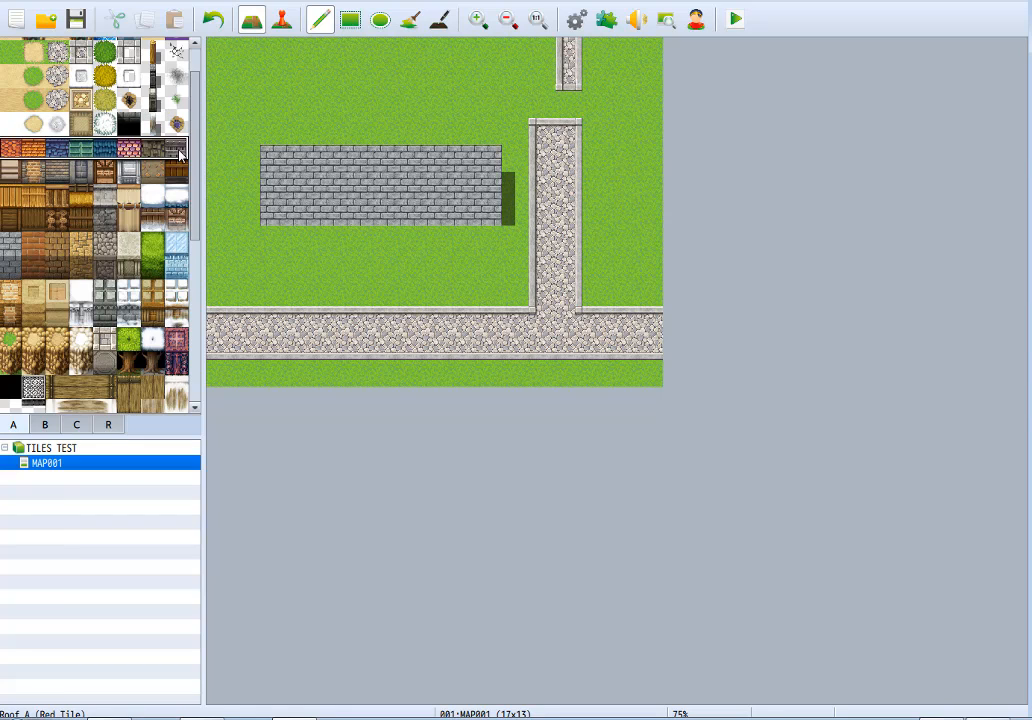
pyautogui.moveTo(11, 197); pyautogui.dragTo(155, 178)
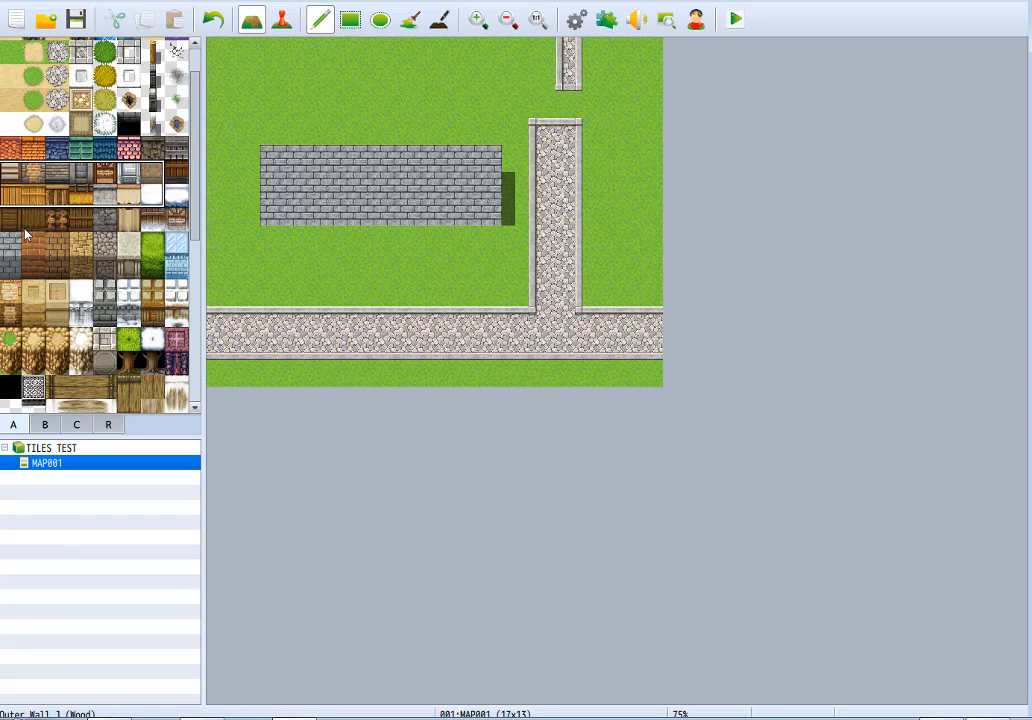
pyautogui.moveTo(12, 245); pyautogui.dragTo(155, 245)
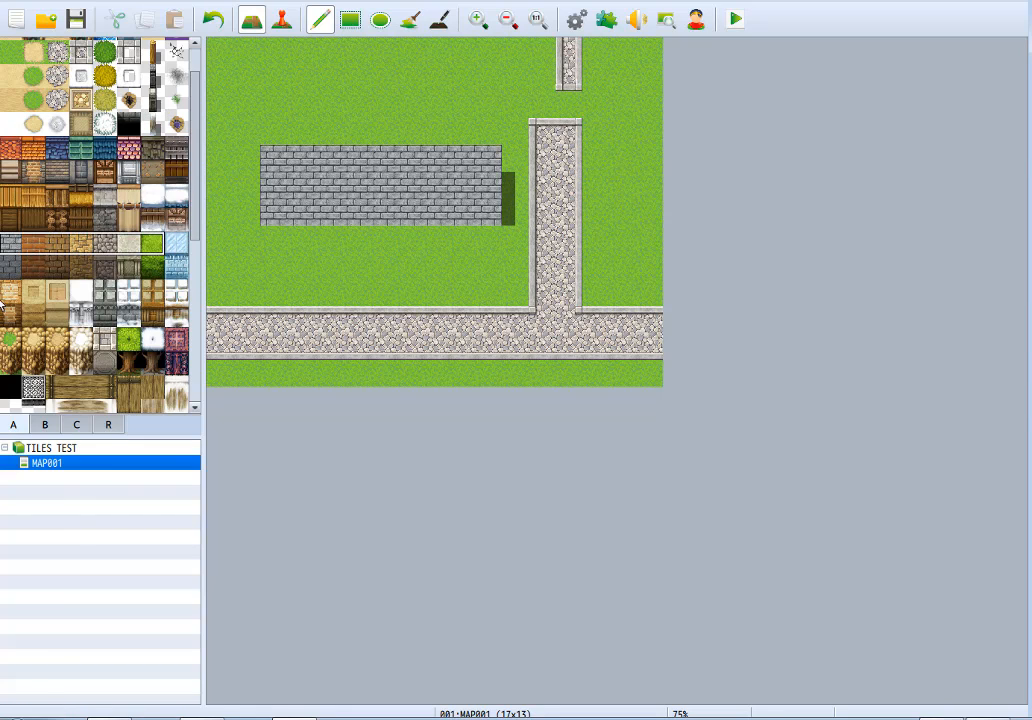
pyautogui.click(8, 316)
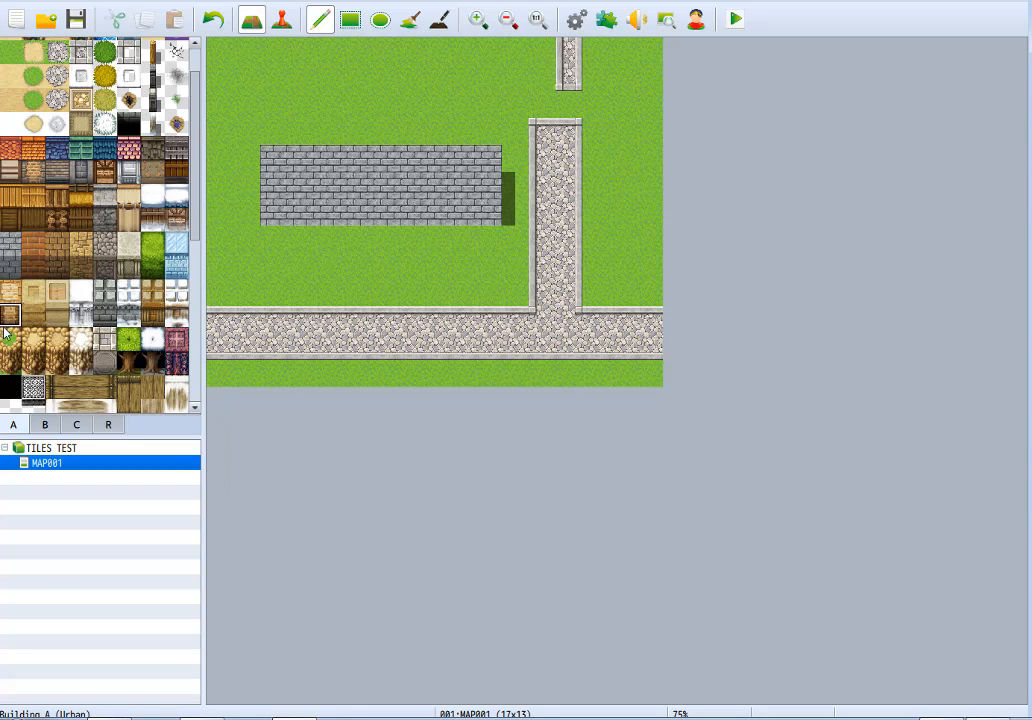
pyautogui.moveTo(5, 334); pyautogui.dragTo(166, 341)
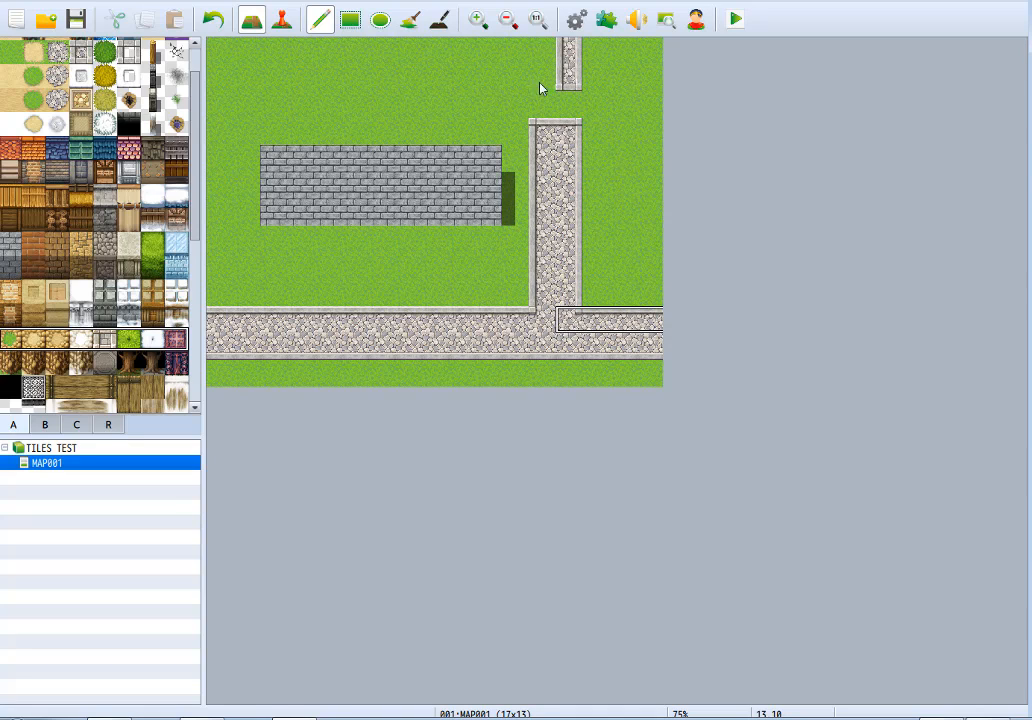
# Paint a dark gray stone wall face nine tiles wide along the lower edge of the light gray brick area.
pyautogui.rightClick(406, 239)
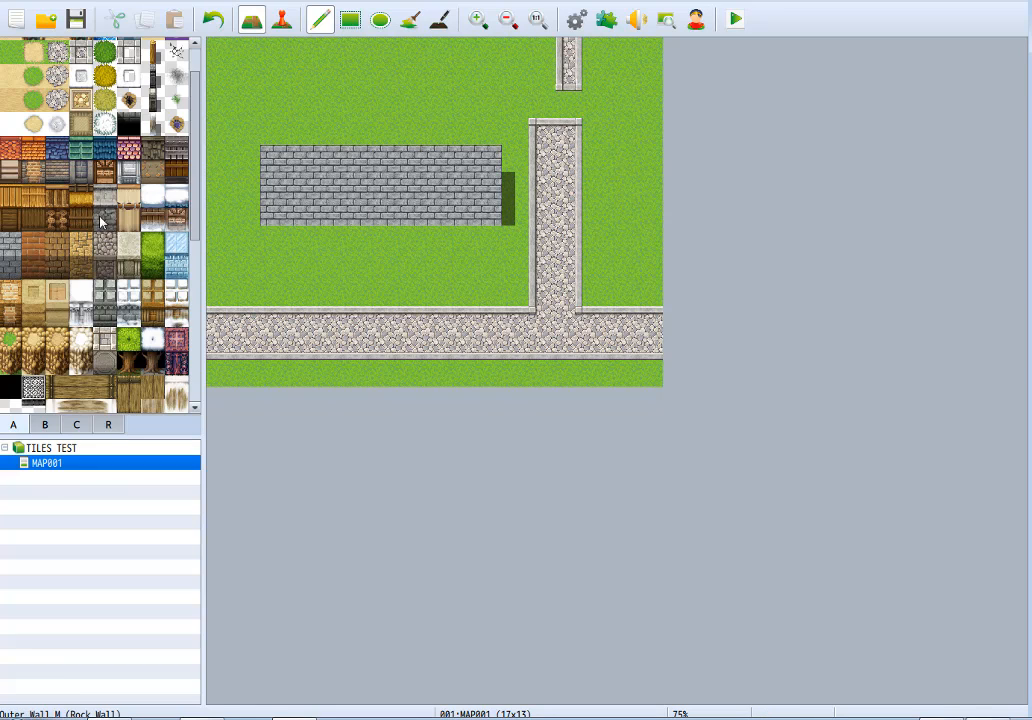
pyautogui.click(10, 265)
pyautogui.moveTo(318, 245); pyautogui.dragTo(486, 240)
# Place a gray stone stair tile on the dark wall face and clear the whole castle back to grass.
pyautogui.click(81, 313)
pyautogui.scroll(-4, 81, 313)
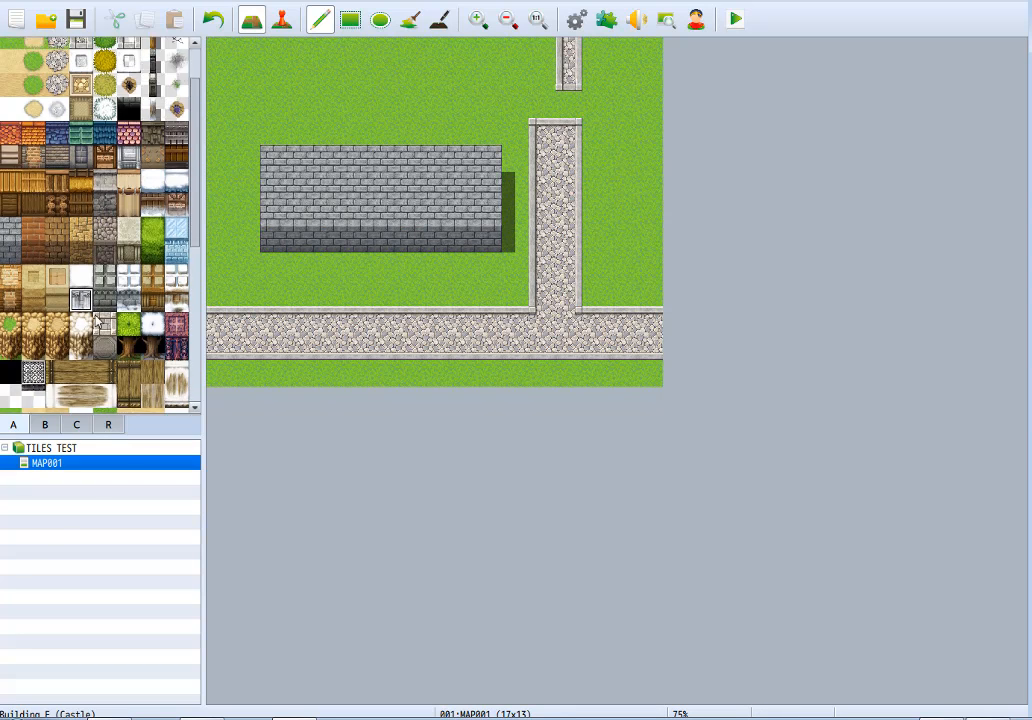
pyautogui.scroll(-1, 100, 312)
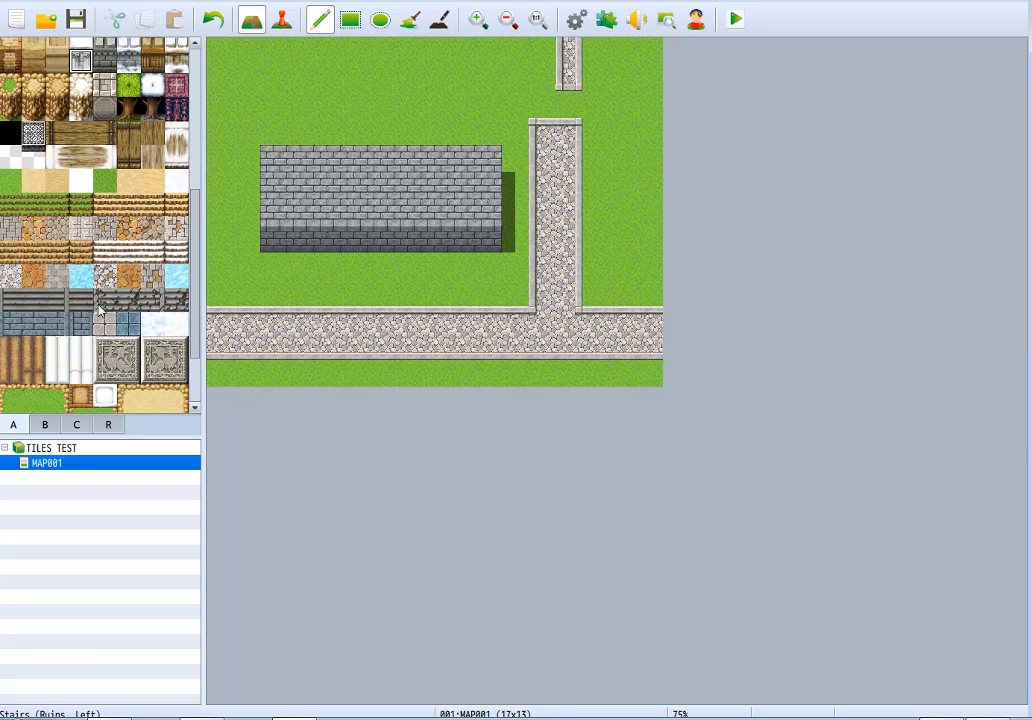
pyautogui.click(358, 240)
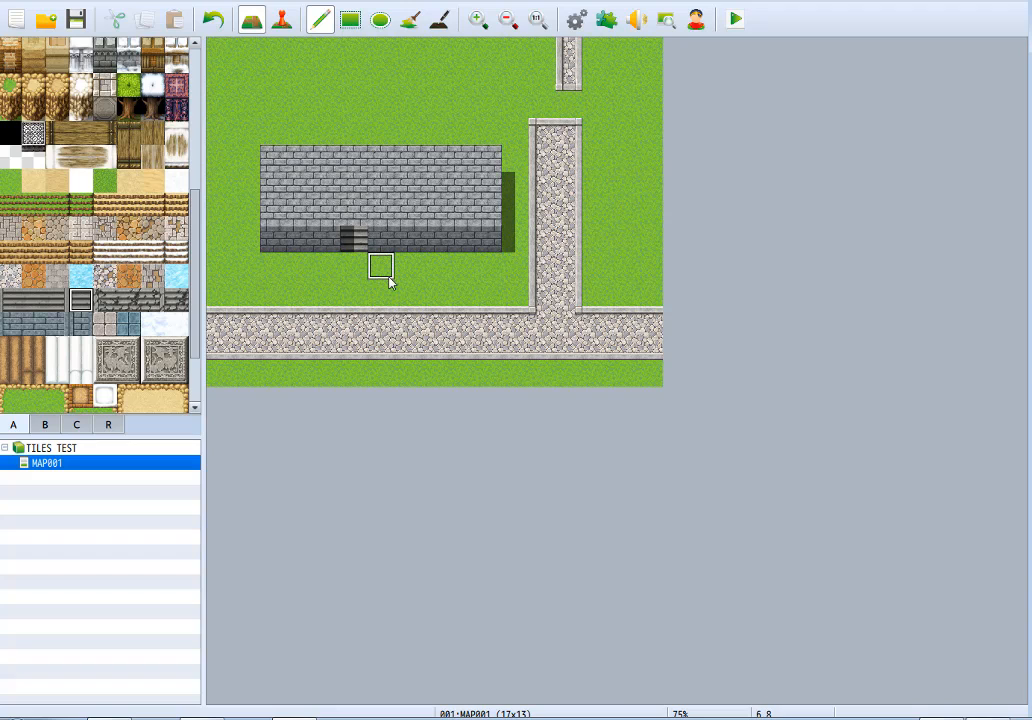
pyautogui.moveTo(500, 240)
pyautogui.mouseDown()
pyautogui.moveTo(276, 268)
pyautogui.moveTo(272, 212)
pyautogui.moveTo(511, 190)
pyautogui.moveTo(275, 170)
pyautogui.moveTo(380, 214)
pyautogui.moveTo(318, 186)
pyautogui.moveTo(318, 246)
pyautogui.mouseUp()
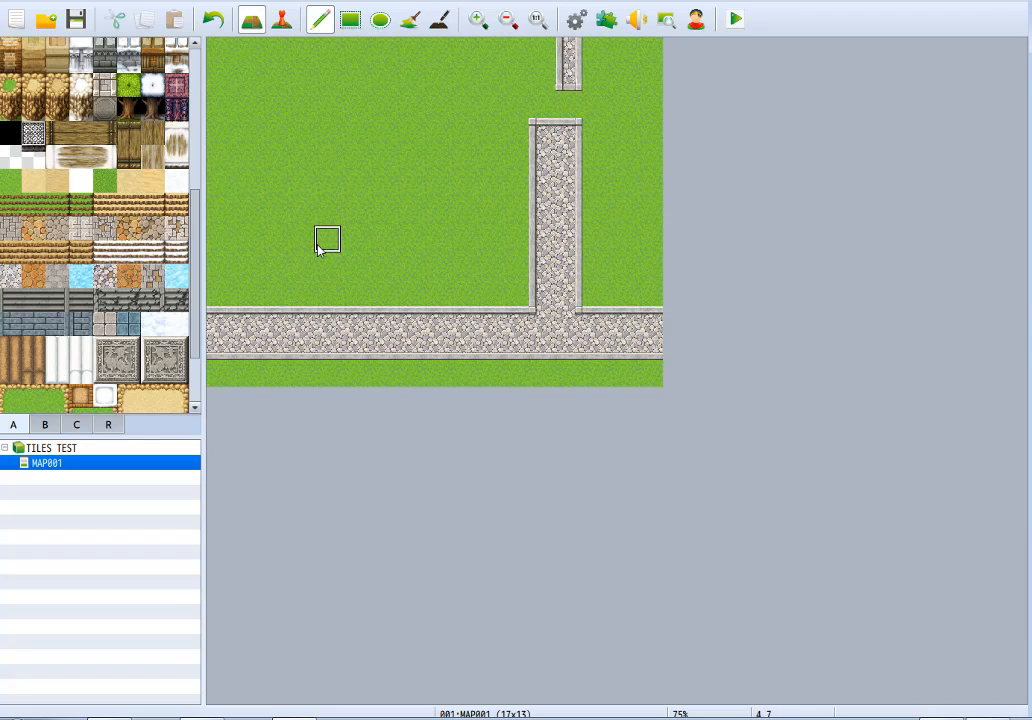
# Look through tileset A's wall, building, floor, stair, column and garden tiles down to the end of the palette.
pyautogui.scroll(8, 122, 268)
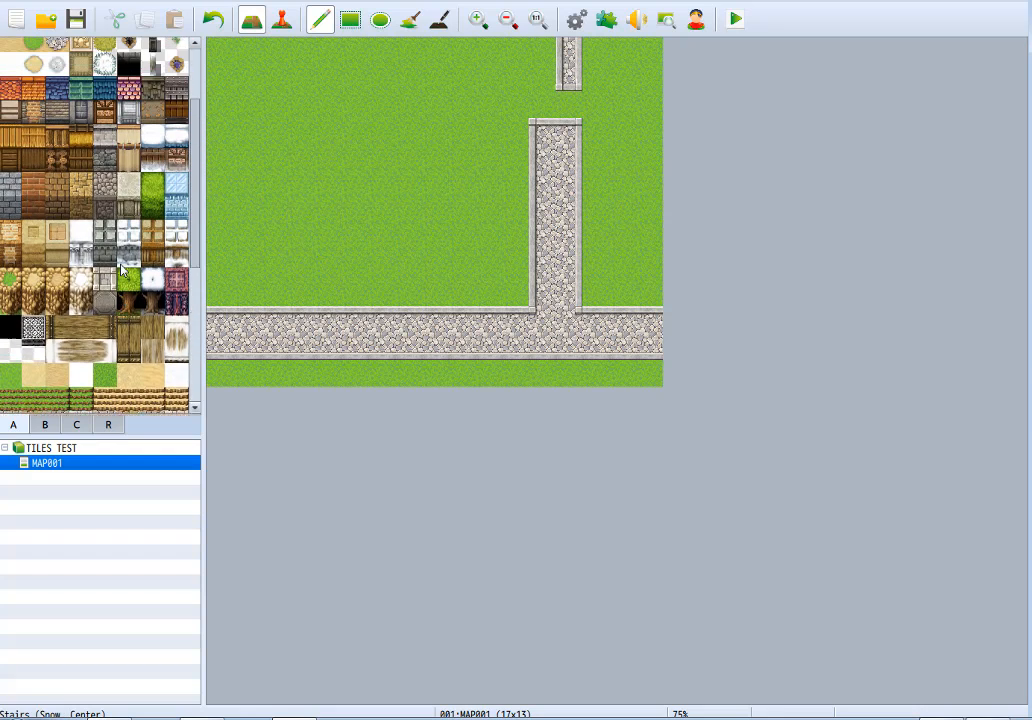
pyautogui.scroll(-2, 122, 268)
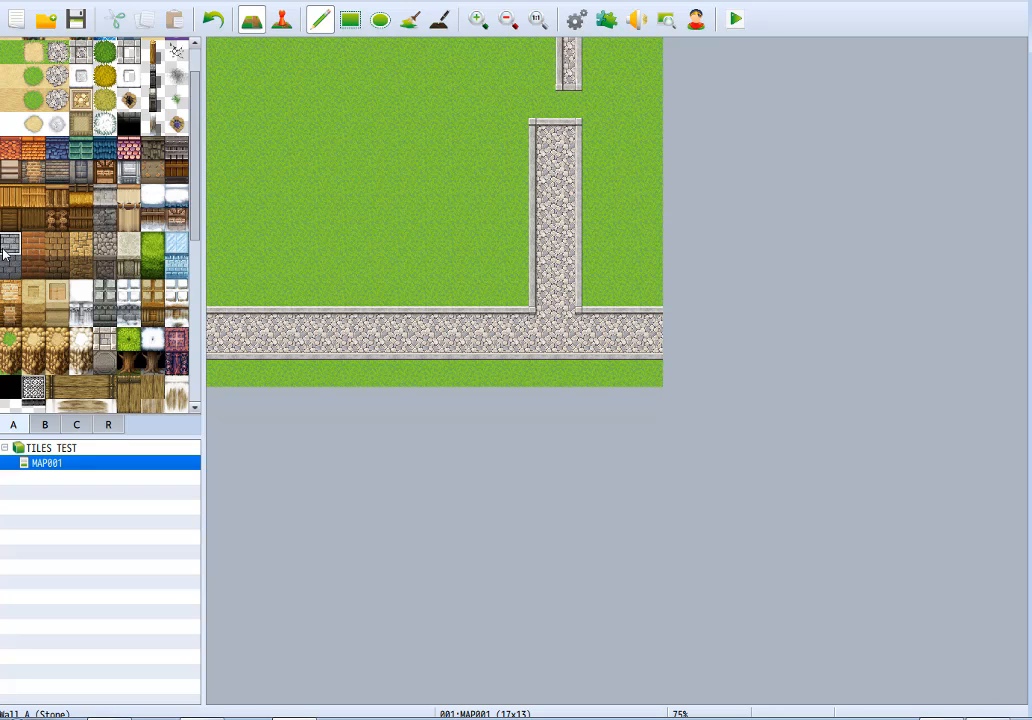
pyautogui.scroll(-6, 4, 254)
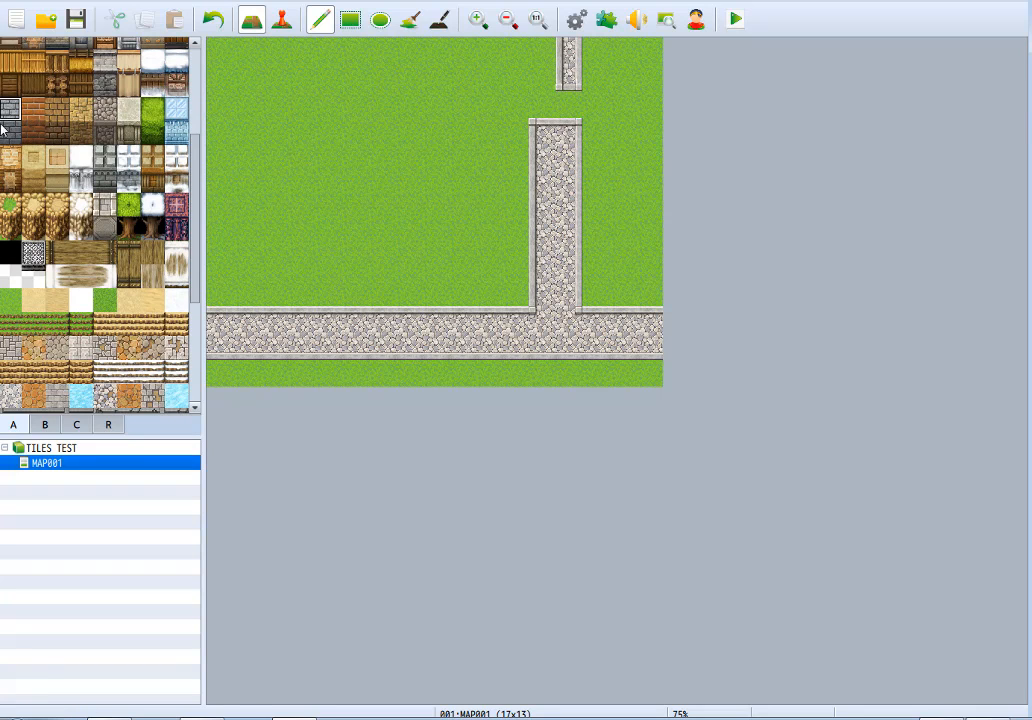
pyautogui.scroll(-9, 96, 250)
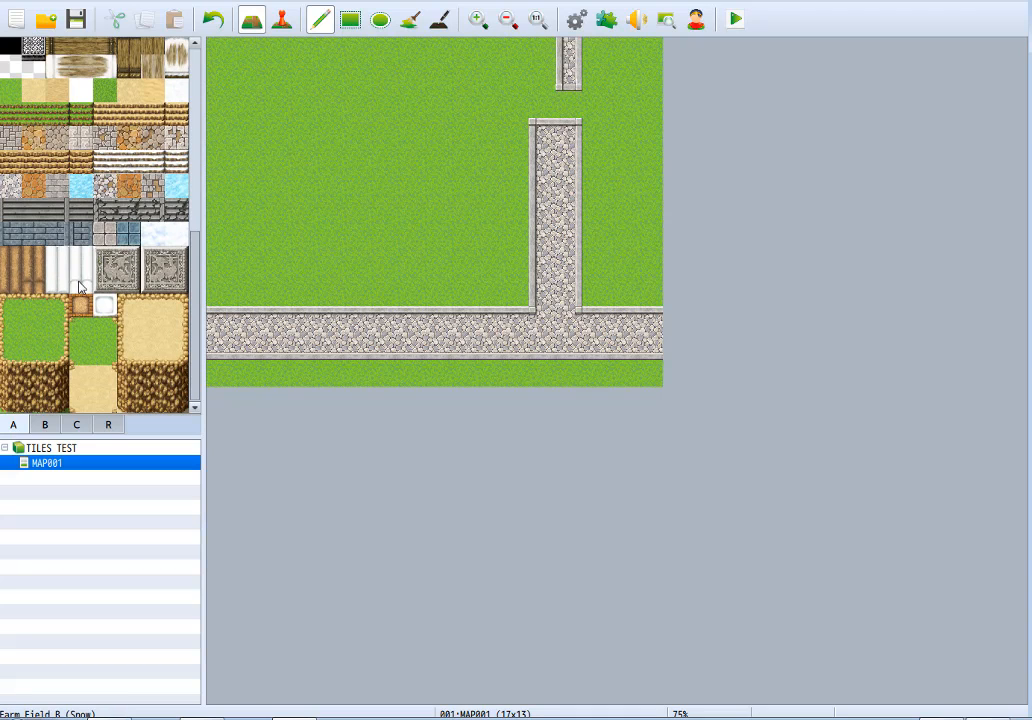
pyautogui.scroll(3, 75, 260)
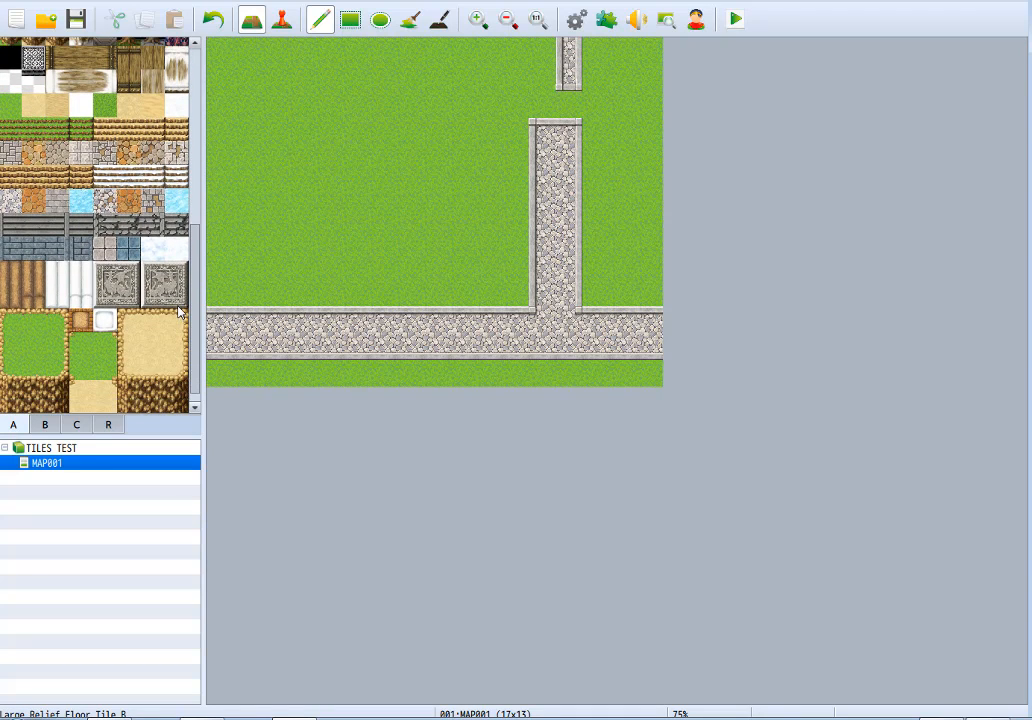
pyautogui.scroll(2, 180, 313)
pyautogui.scroll(-3, 180, 313)
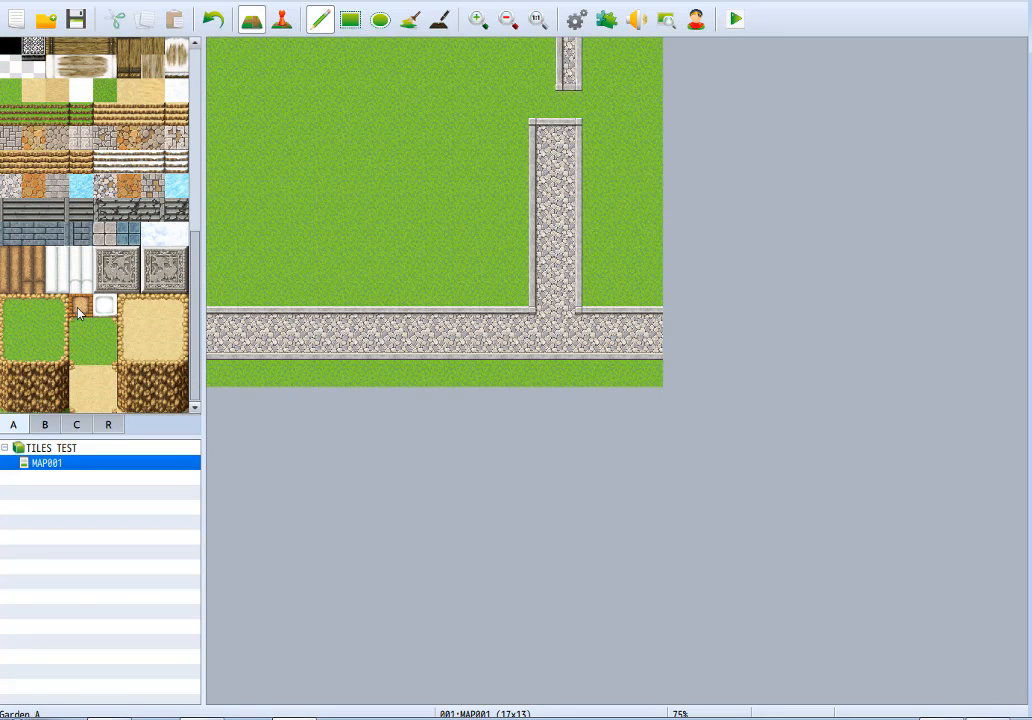
pyautogui.scroll(9, 90, 296)
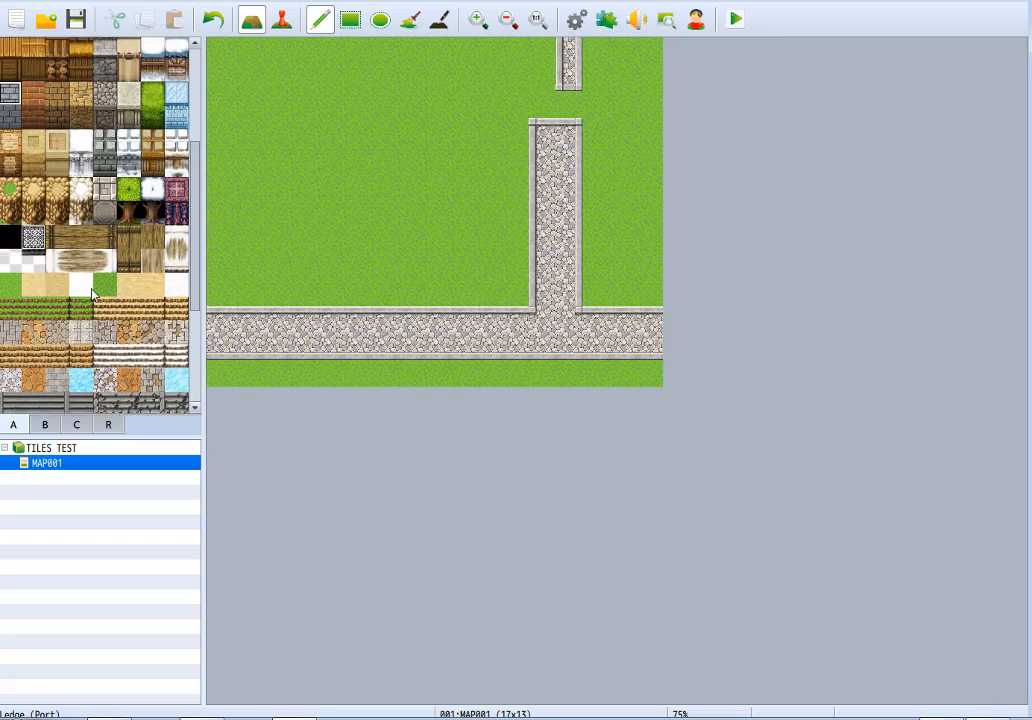
pyautogui.scroll(3, 80, 292)
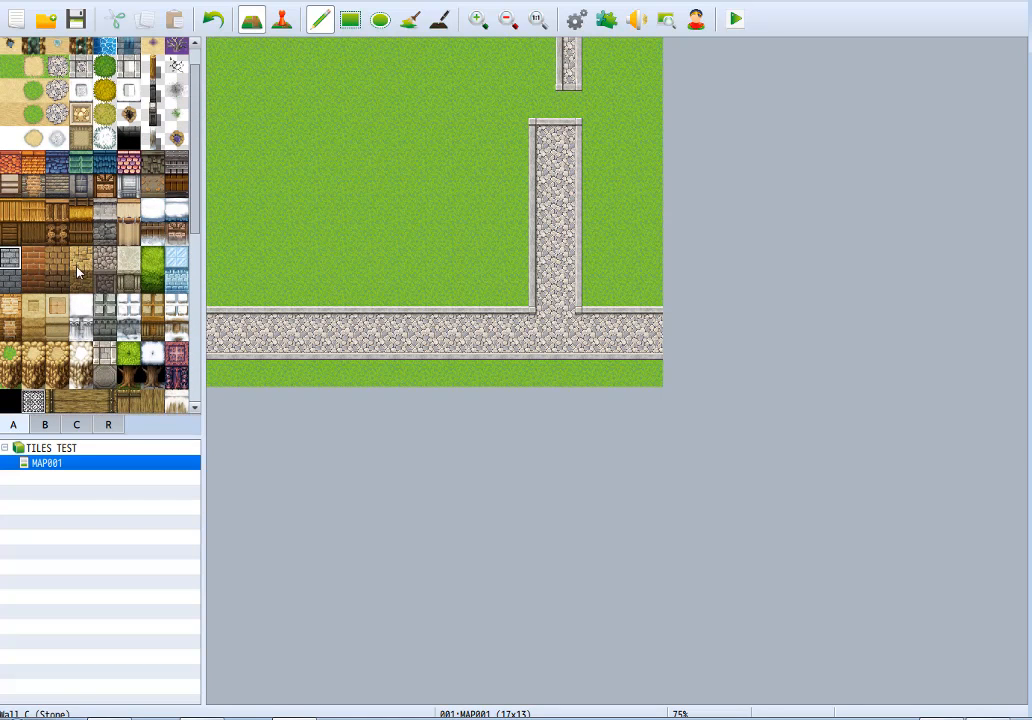
# Paint a light gray brick block four tiles wide and three deep on the grass, and clear it again.
pyautogui.moveTo(403, 193)
pyautogui.mouseDown()
pyautogui.moveTo(346, 160)
pyautogui.moveTo(350, 134)
pyautogui.moveTo(405, 138)
pyautogui.mouseUp()
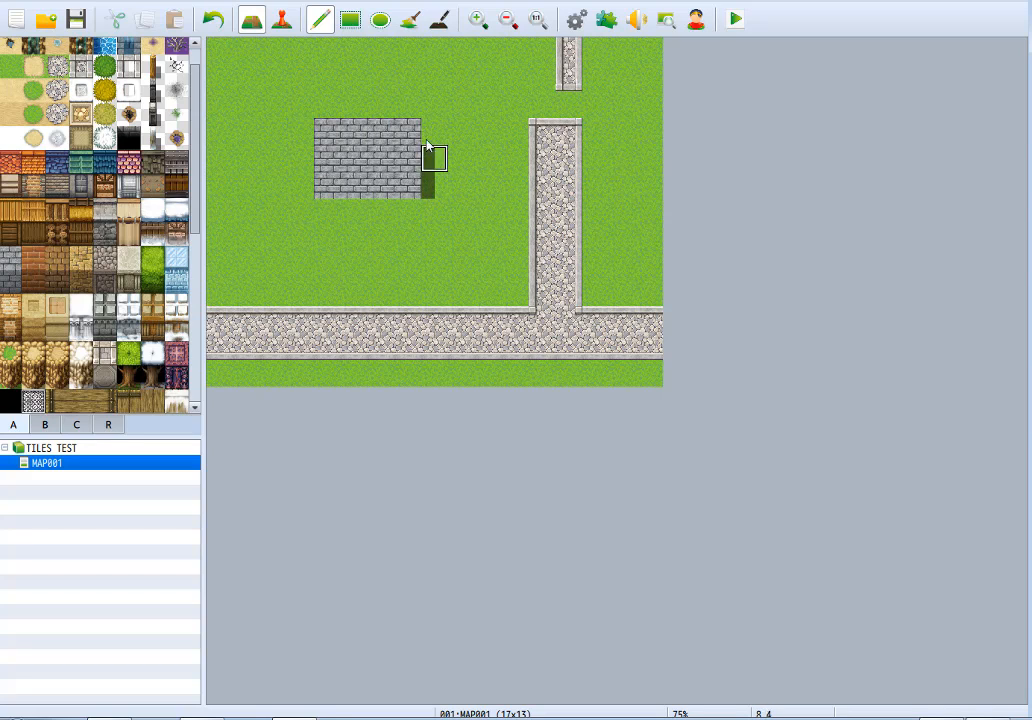
pyautogui.moveTo(432, 160)
pyautogui.mouseDown()
pyautogui.moveTo(355, 135)
pyautogui.moveTo(375, 180)
pyautogui.moveTo(330, 167)
pyautogui.mouseUp()
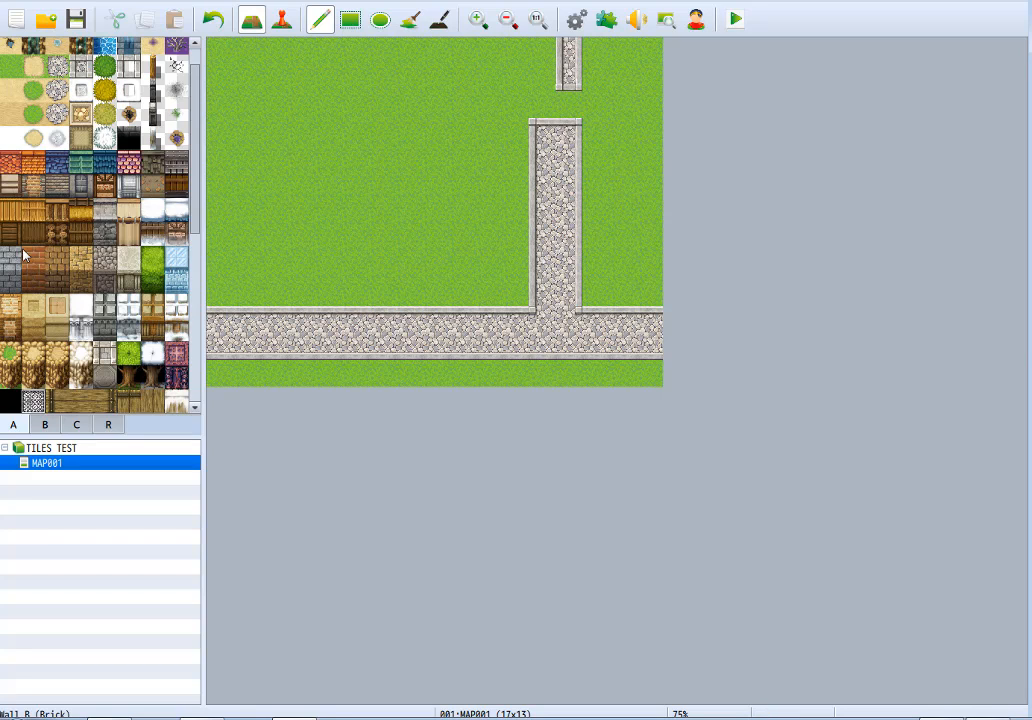
# Paint a red brick wall eight tiles wide with a light top row above a dark wall face.
pyautogui.moveTo(266, 236); pyautogui.dragTo(378, 230)
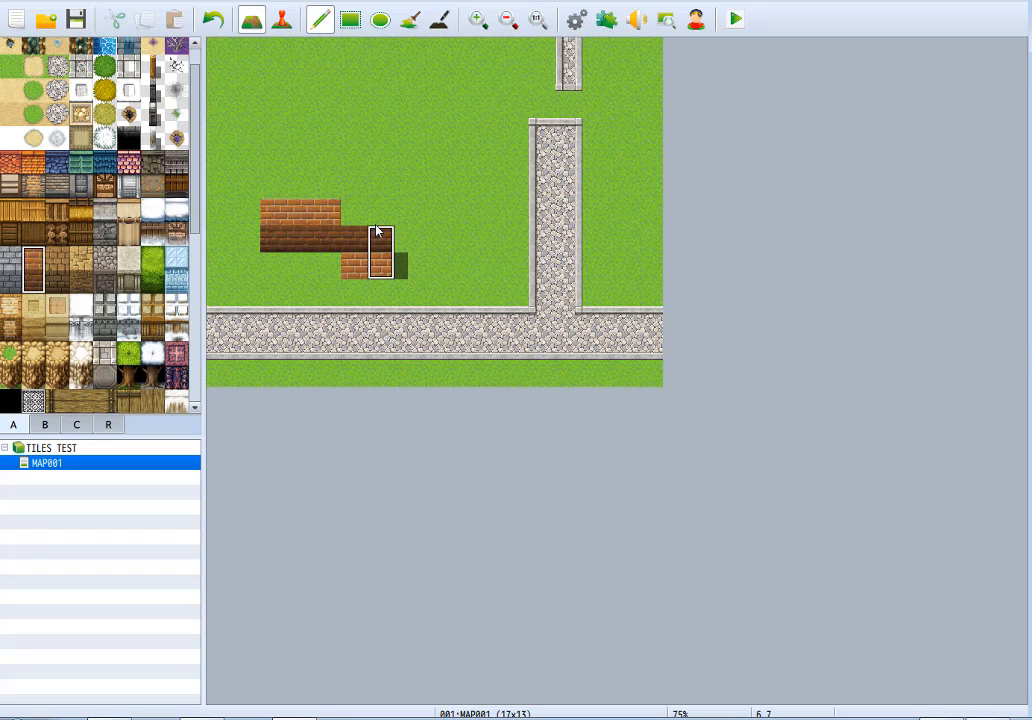
pyautogui.hotkey('ctrl', 'z')
pyautogui.moveTo(252, 210); pyautogui.dragTo(430, 207)
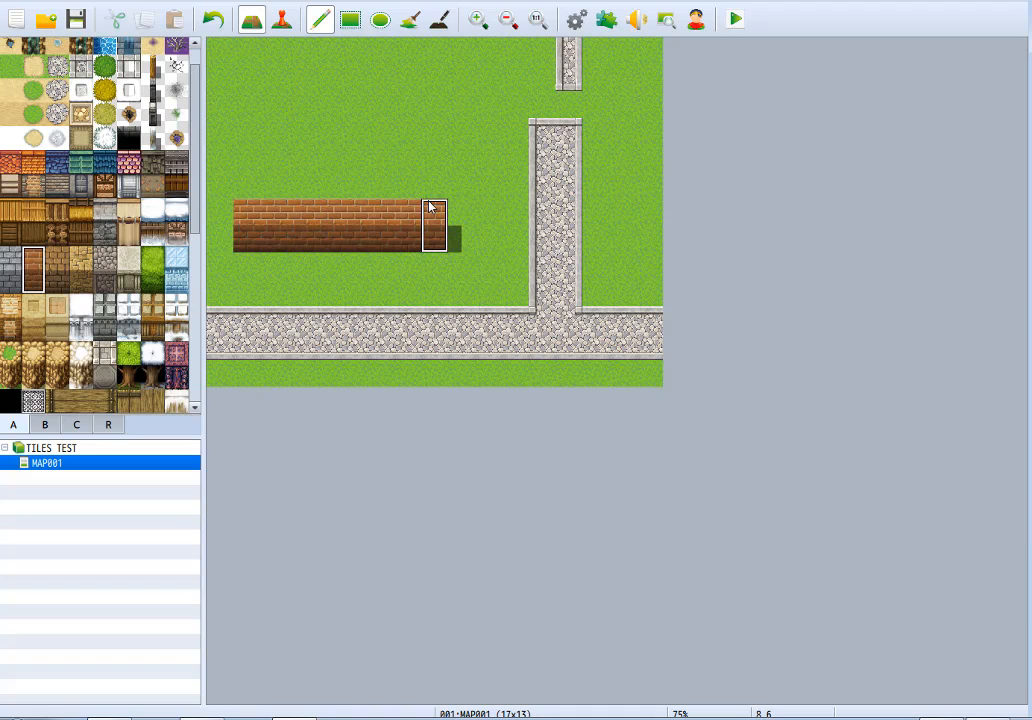
# Try brown stone wall tiles above and over the red brick wall's top row, and clear the area back to grass.
pyautogui.click(69, 270)
pyautogui.moveTo(249, 167); pyautogui.dragTo(419, 154)
pyautogui.hotkey('ctrl', 'z')
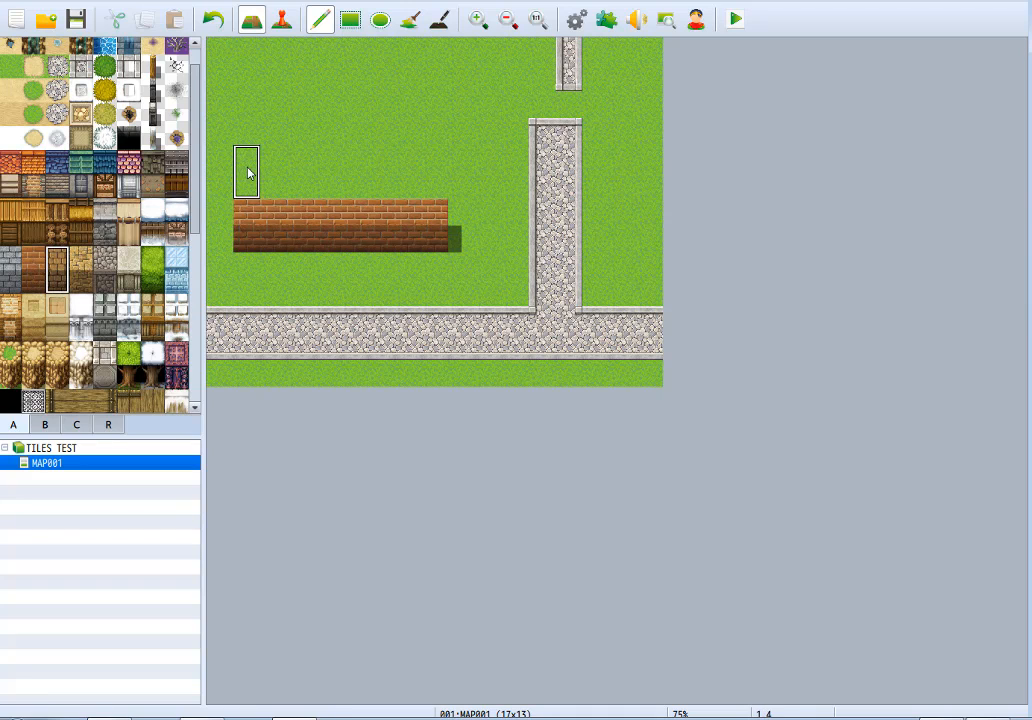
pyautogui.moveTo(246, 166); pyautogui.dragTo(329, 177)
pyautogui.hotkey('ctrl', 'z')
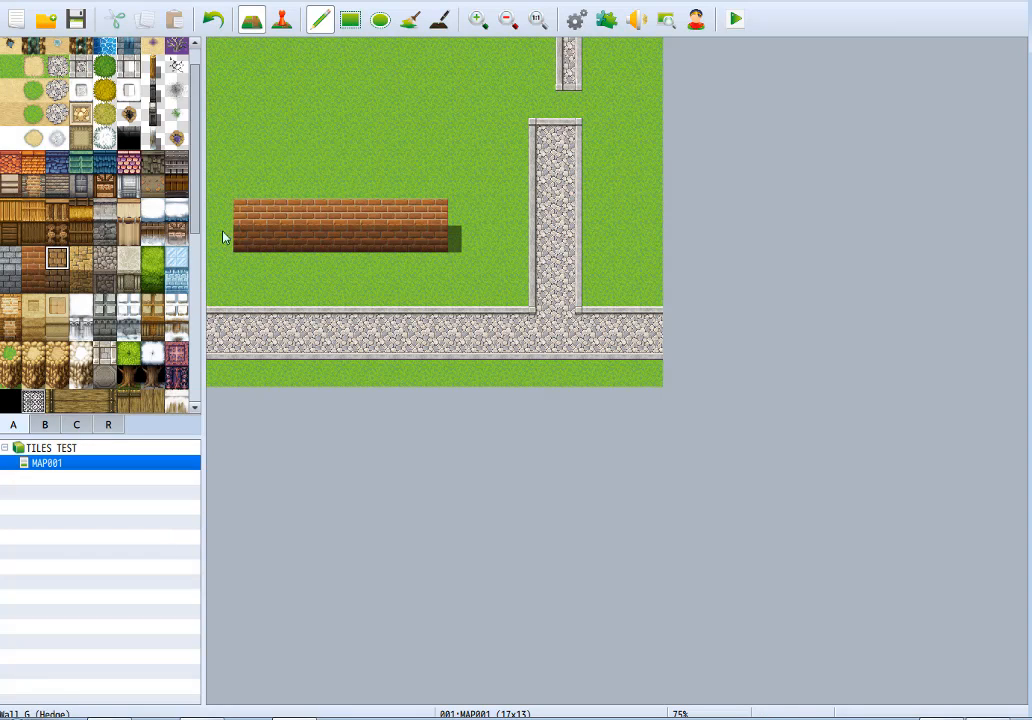
pyautogui.moveTo(245, 208); pyautogui.dragTo(428, 198)
pyautogui.hotkey('ctrl', 'z')
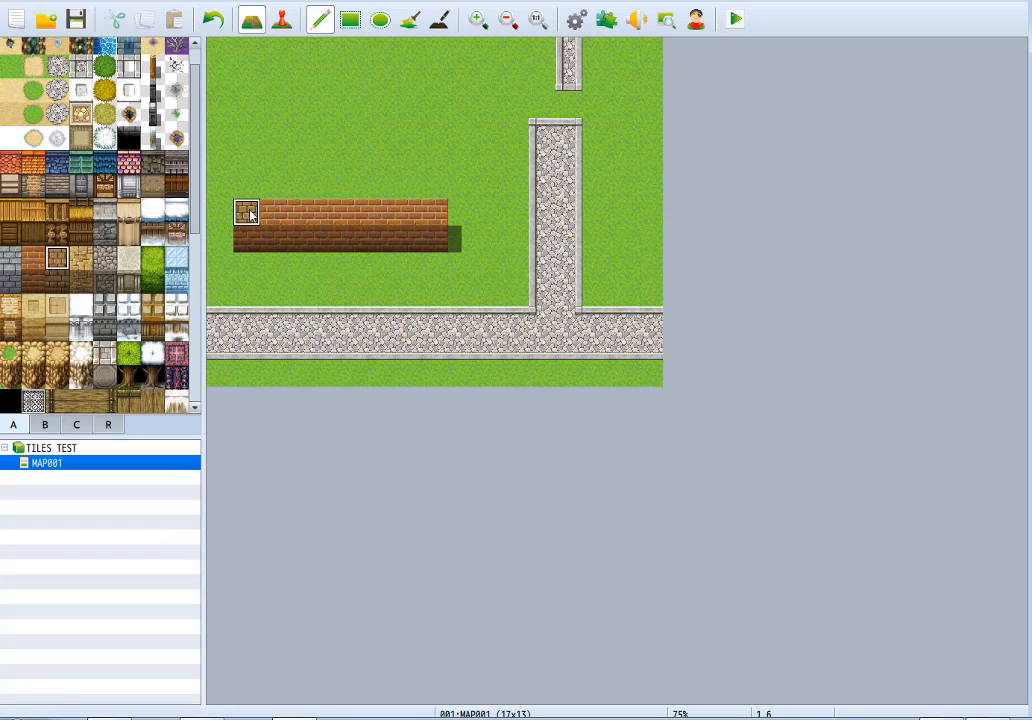
pyautogui.moveTo(250, 214)
pyautogui.mouseDown()
pyautogui.moveTo(421, 212)
pyautogui.moveTo(267, 219)
pyautogui.moveTo(242, 238)
pyautogui.moveTo(365, 240)
pyautogui.mouseUp()
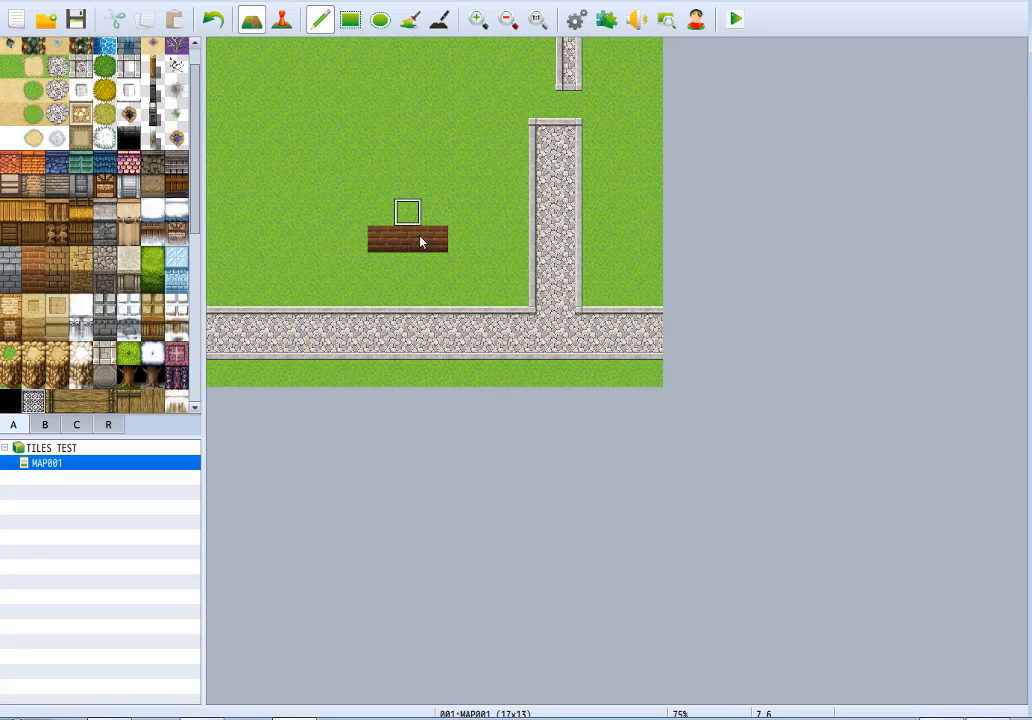
pyautogui.click(436, 240)
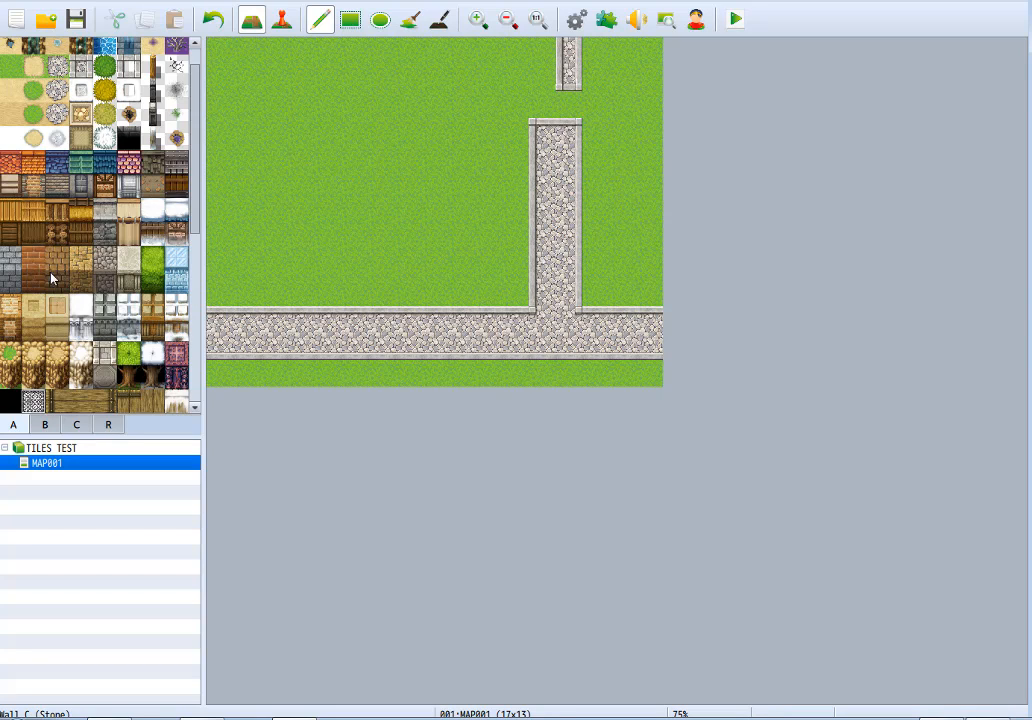
# Paint a dark red brick wall face three tiles wide and three tiles tall on the grass.
pyautogui.moveTo(376, 158); pyautogui.dragTo(370, 210)
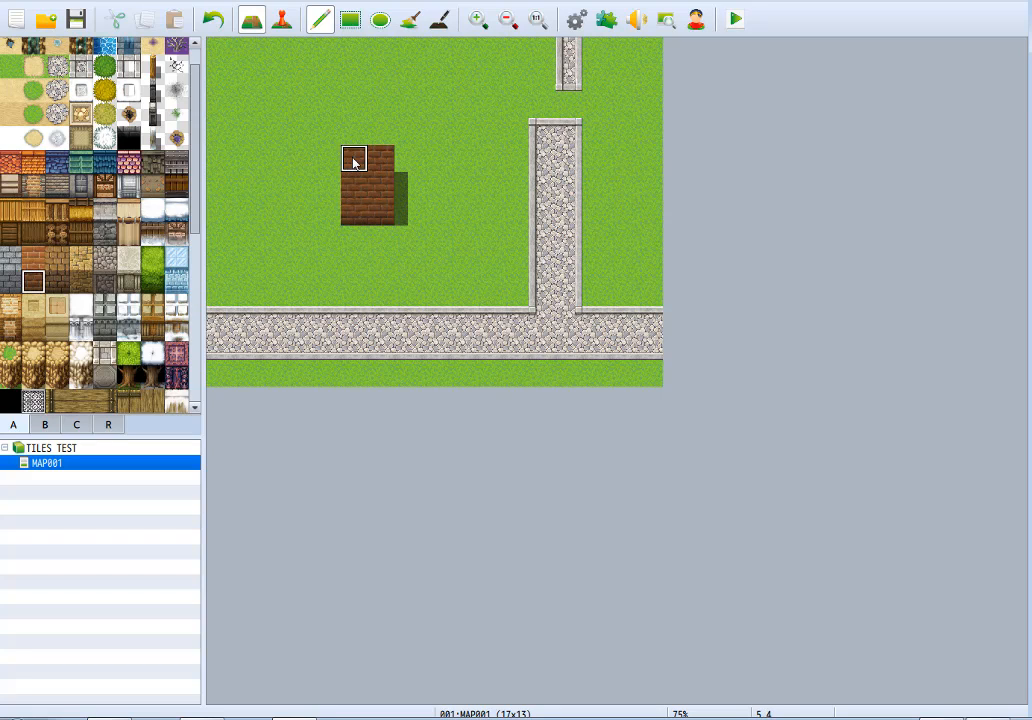
pyautogui.moveTo(354, 163); pyautogui.dragTo(320, 216)
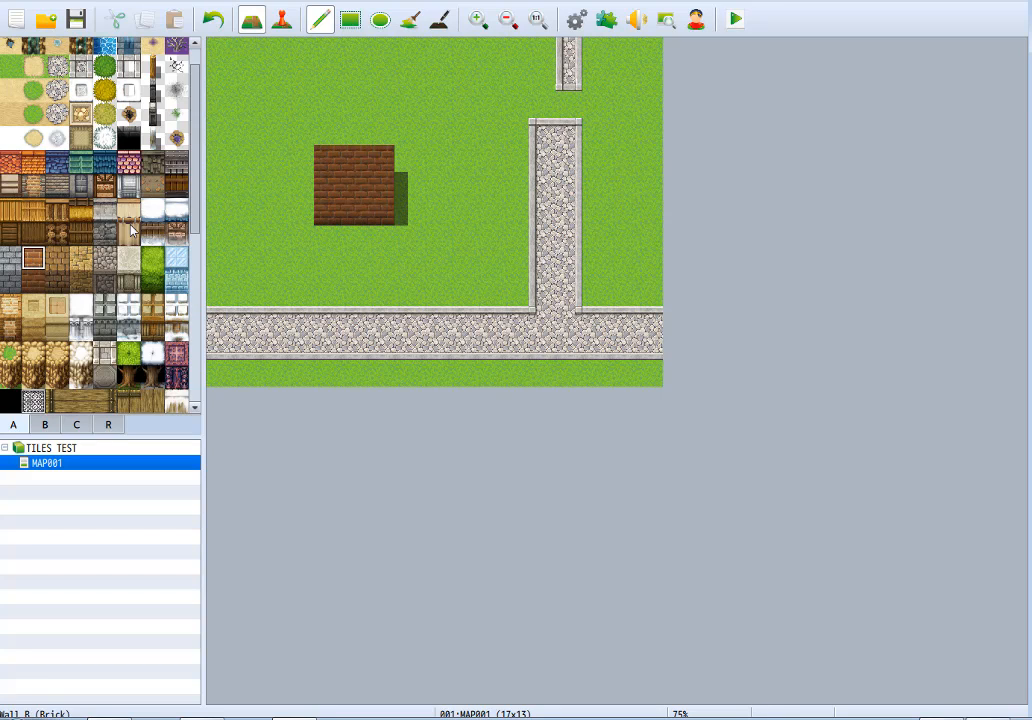
# Try a row of light red brick top tiles above the dark brick face, and clear the area back to grass.
pyautogui.moveTo(322, 129); pyautogui.dragTo(397, 126)
pyautogui.hotkey('ctrl', 'z')
pyautogui.rightClick(296, 238)
pyautogui.moveTo(347, 190)
pyautogui.mouseDown()
pyautogui.moveTo(384, 152)
pyautogui.moveTo(332, 204)
pyautogui.moveTo(327, 158)
pyautogui.mouseUp()
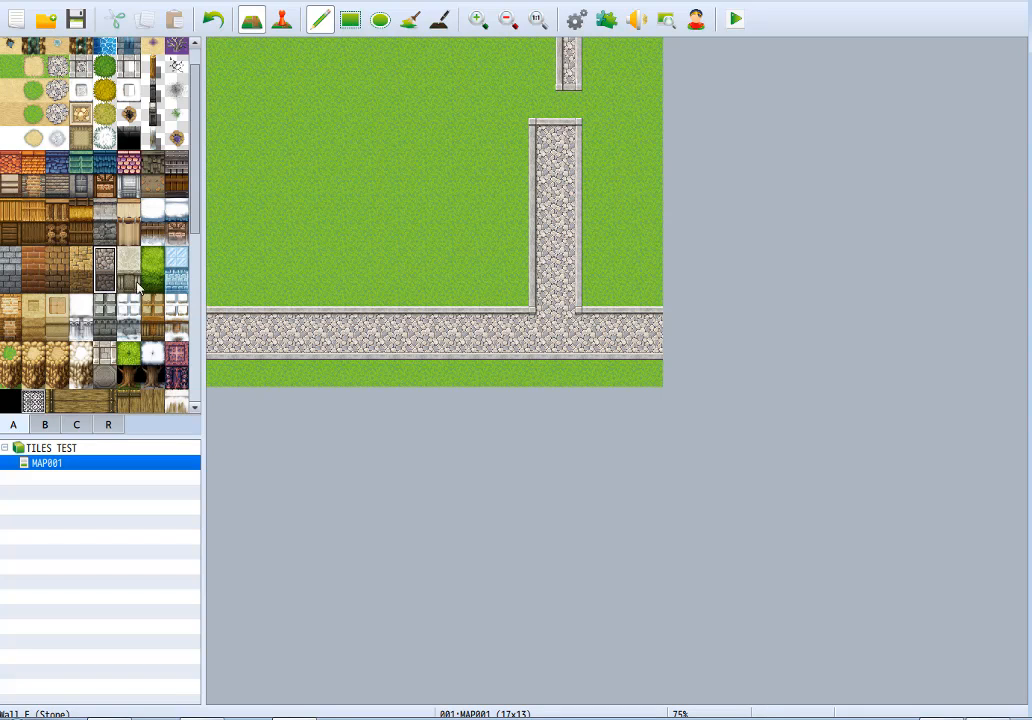
# Paint a dark cobblestone wall face five tiles wide and two tiles tall on the grass.
pyautogui.moveTo(300, 212)
pyautogui.mouseDown()
pyautogui.moveTo(290, 231)
pyautogui.moveTo(393, 233)
pyautogui.moveTo(318, 212)
pyautogui.moveTo(449, 180)
pyautogui.mouseUp()
pyautogui.hotkey('ctrl', 'z')
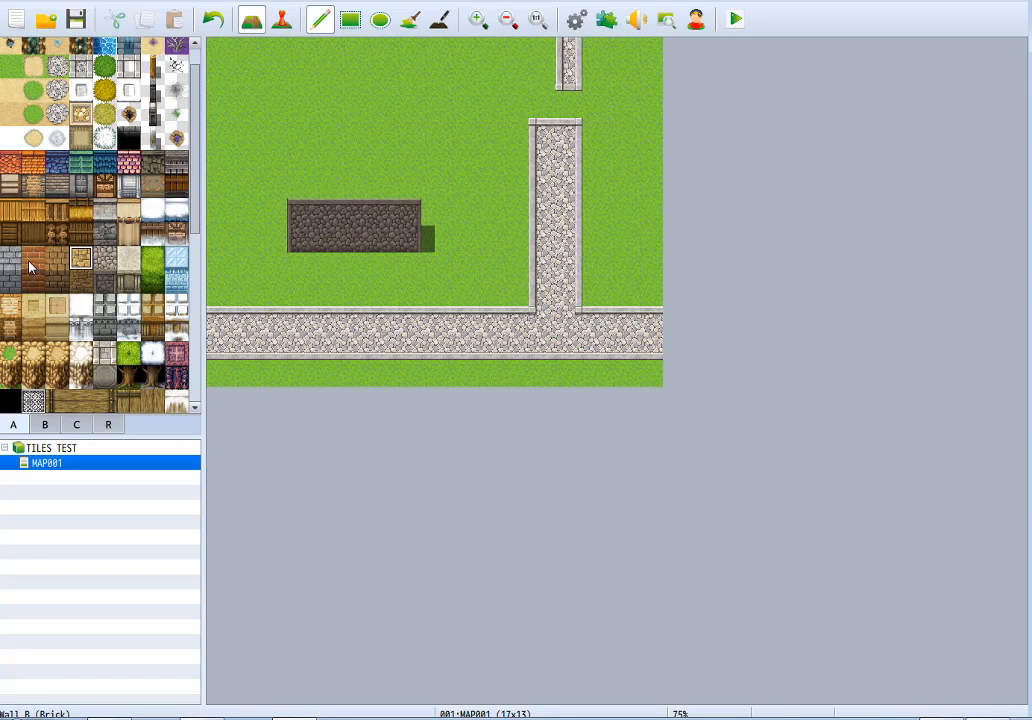
# Try a yellow stone top row and a light gray brick top row directly above the cobblestone wall face.
pyautogui.moveTo(297, 187); pyautogui.dragTo(401, 188)
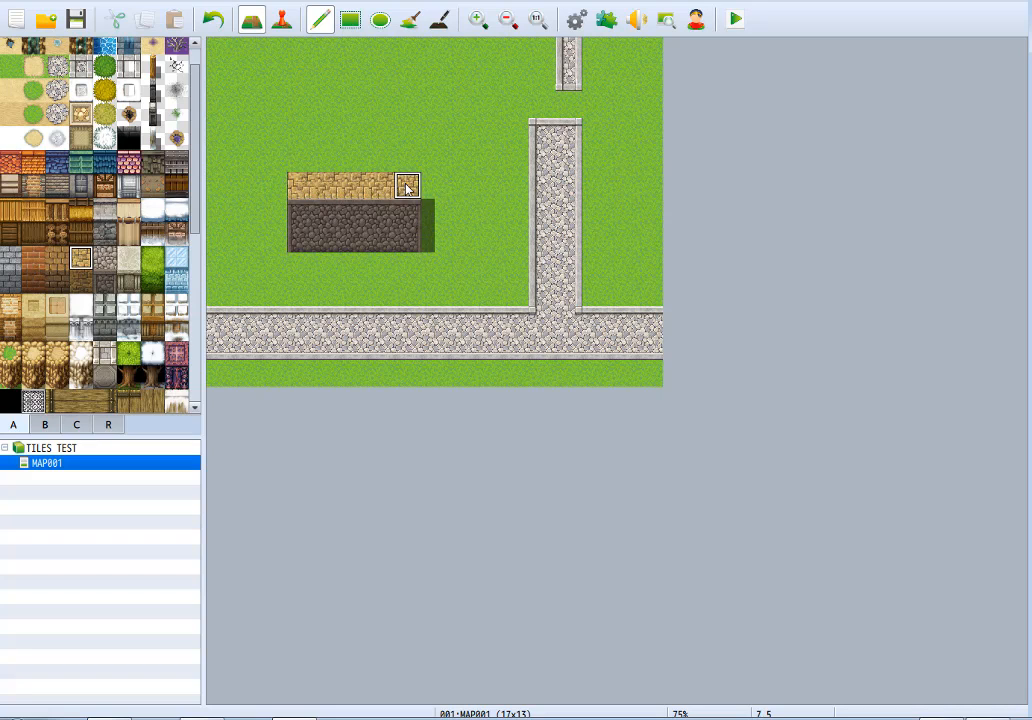
pyautogui.hotkey('ctrl', 'z')
pyautogui.click(10, 258)
pyautogui.moveTo(327, 183); pyautogui.dragTo(402, 183)
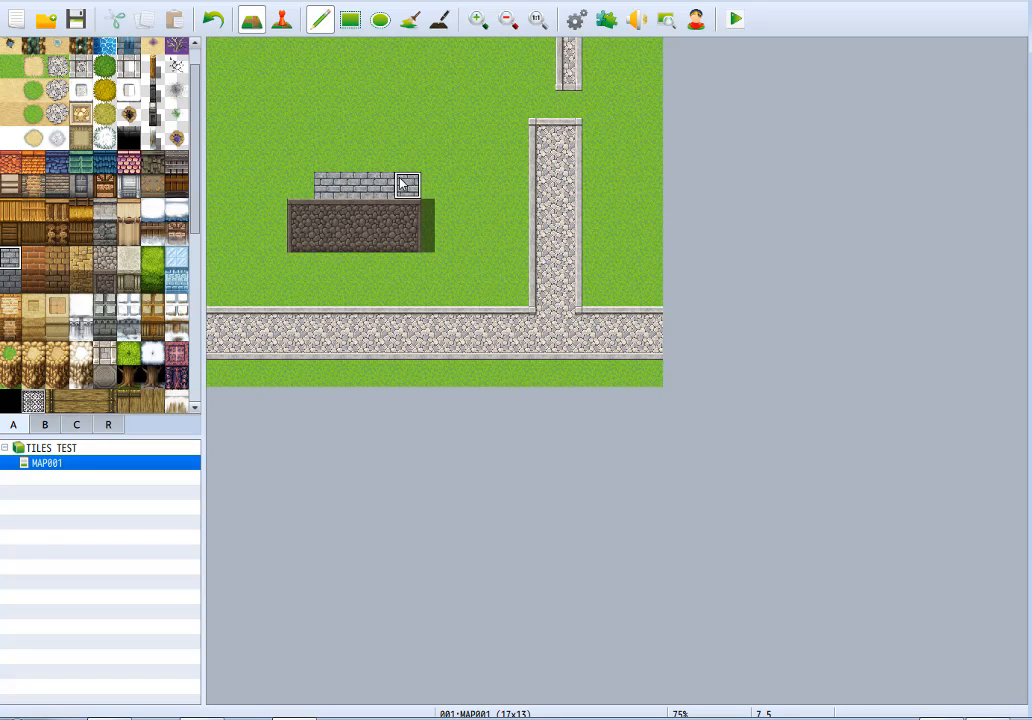
pyautogui.hotkey('ctrl', 'z')
# Try the light cobblestone top tile directly above the dark cobblestone wall face.
pyautogui.click(105, 260)
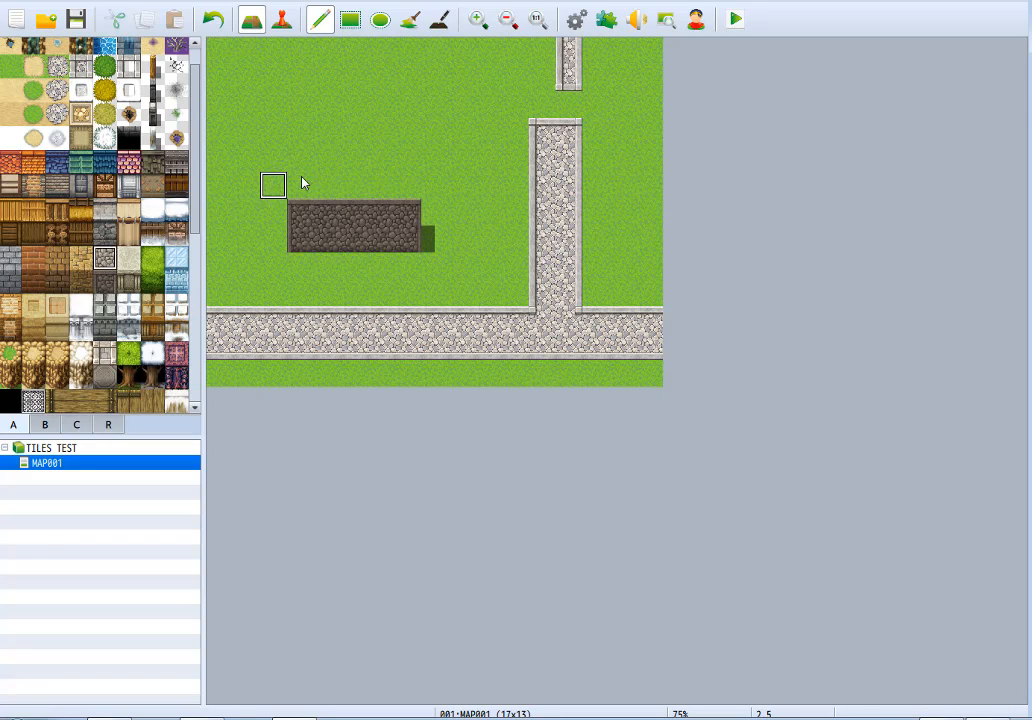
pyautogui.hotkey('ctrl', 'z')
pyautogui.moveTo(297, 182)
pyautogui.mouseDown()
pyautogui.moveTo(346, 163)
pyautogui.moveTo(414, 188)
pyautogui.moveTo(303, 188)
pyautogui.mouseUp()
pyautogui.hotkey('ctrl', 'z')
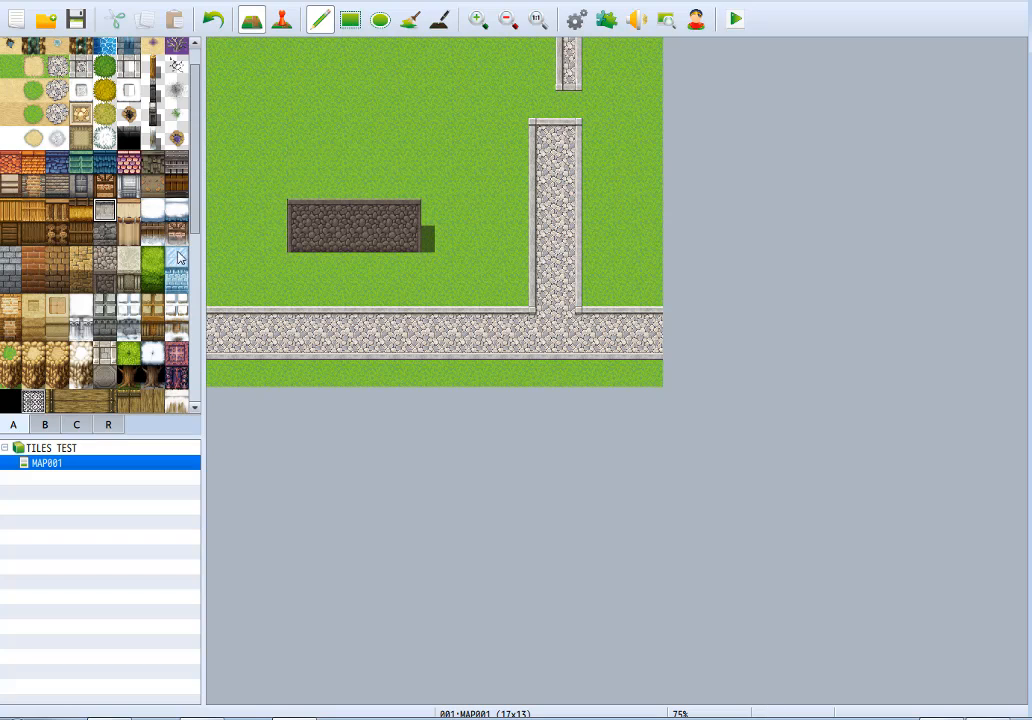
# Try a Roof H (Sheet Metal) roof five tiles wide and three deep above the cobblestone wall face.
pyautogui.click(176, 162)
pyautogui.moveTo(306, 143)
pyautogui.mouseDown()
pyautogui.moveTo(392, 150)
pyautogui.moveTo(408, 184)
pyautogui.moveTo(405, 165)
pyautogui.moveTo(321, 186)
pyautogui.moveTo(350, 152)
pyautogui.moveTo(412, 133)
pyautogui.mouseUp()
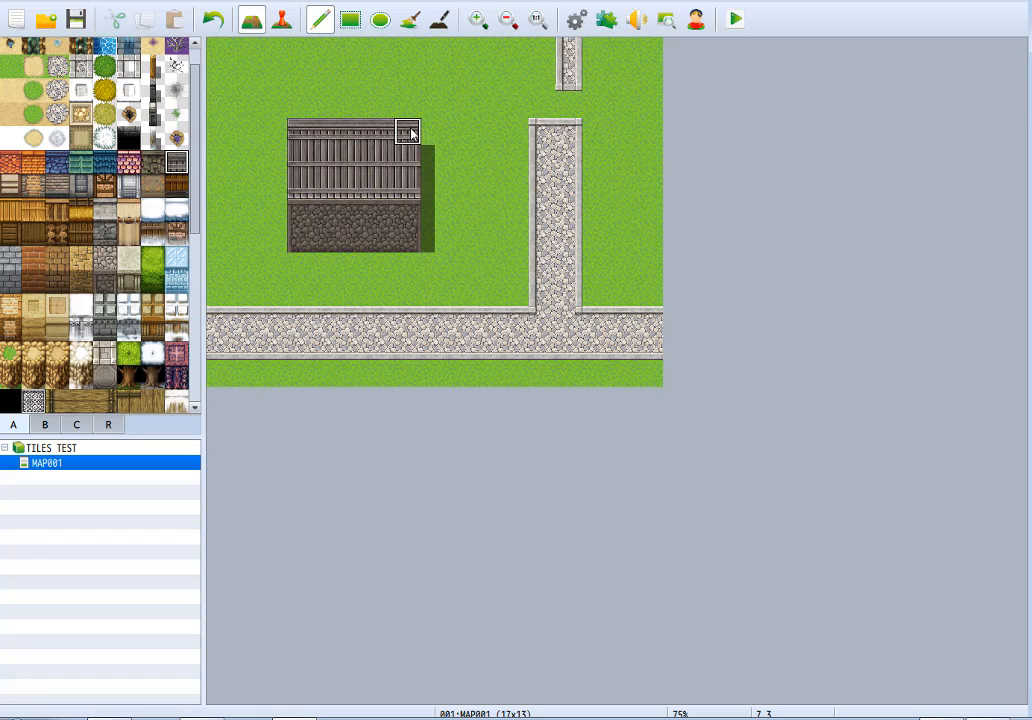
pyautogui.hotkey('ctrl', 'z')
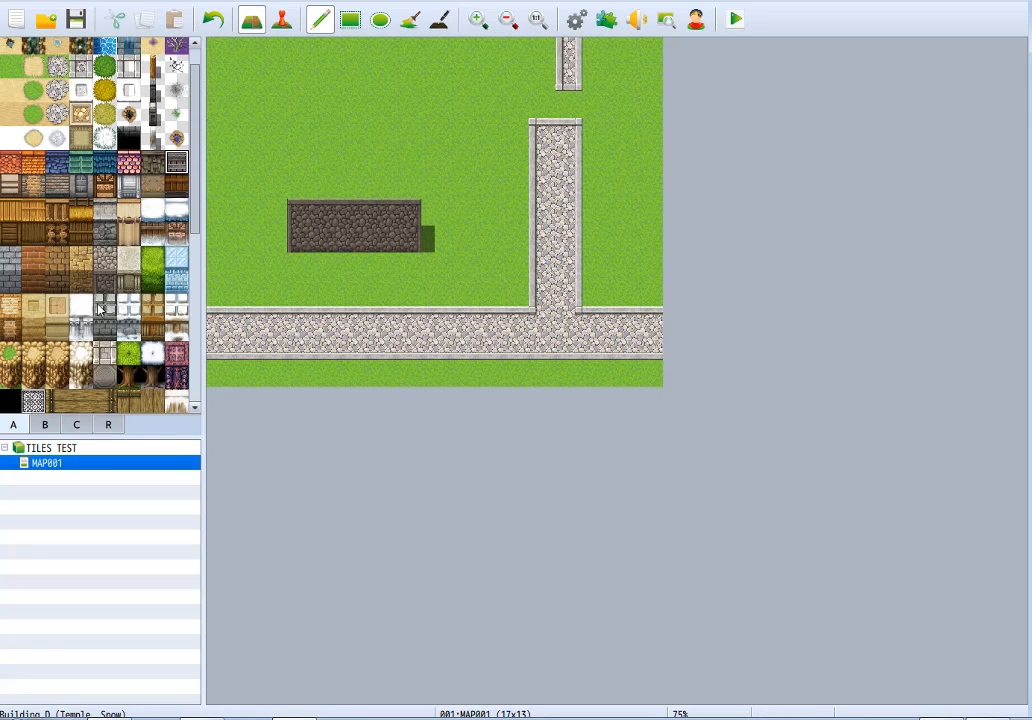
# Paint a pale stone top five tiles wide and two deep above the cobblestone face, and repaint the face with the matching wall tile.
pyautogui.click(128, 258)
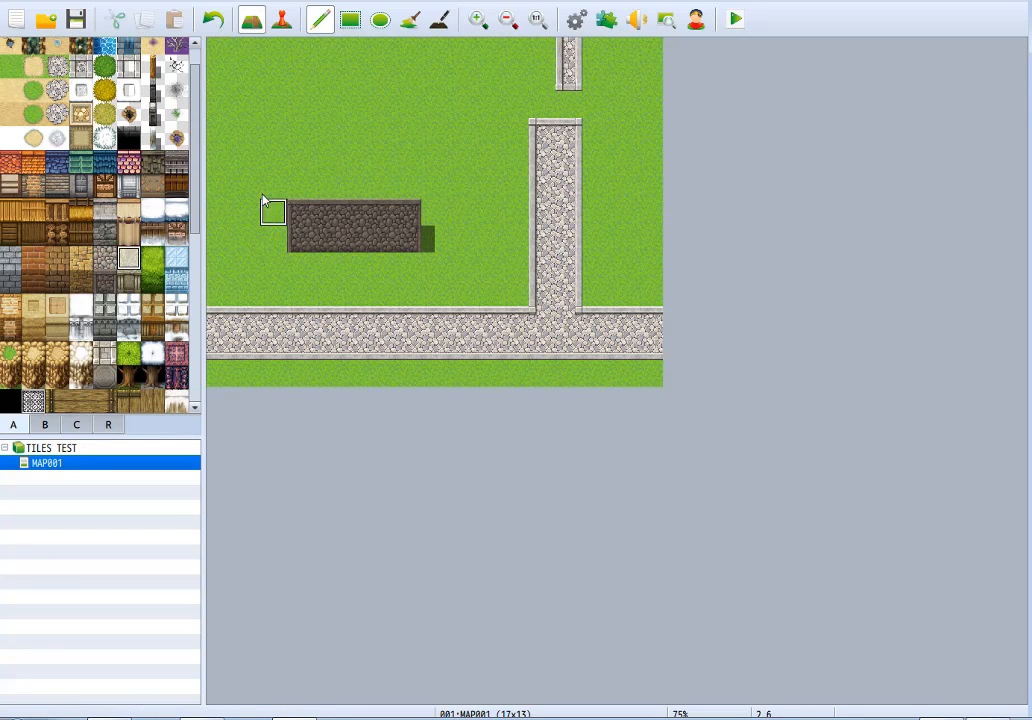
pyautogui.moveTo(296, 192)
pyautogui.mouseDown()
pyautogui.moveTo(405, 182)
pyautogui.moveTo(300, 158)
pyautogui.mouseUp()
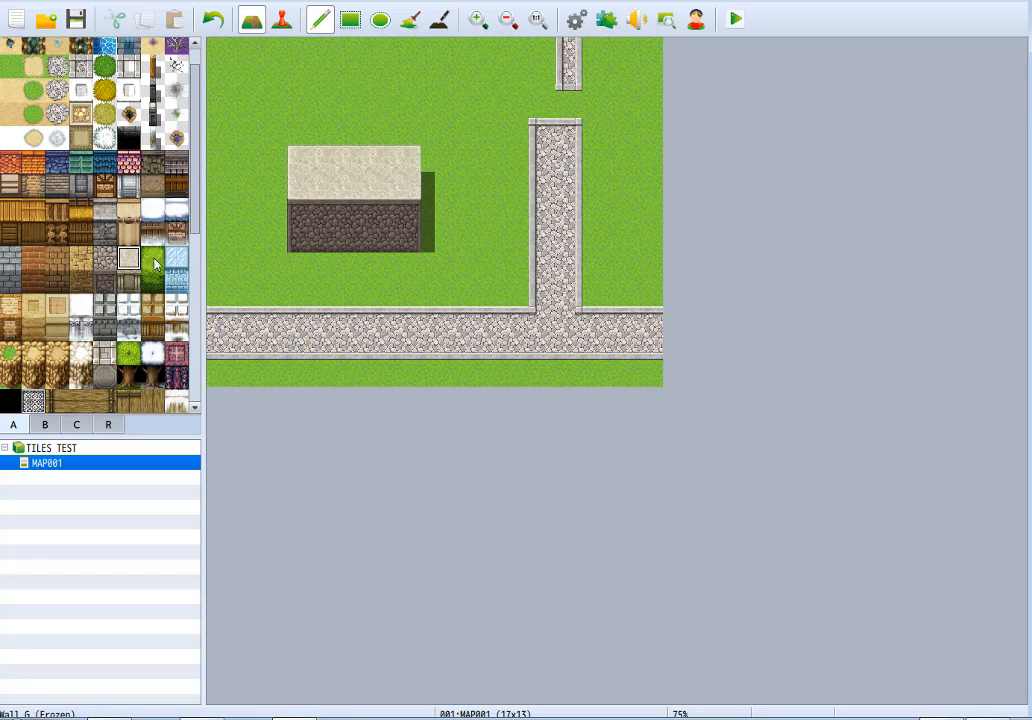
pyautogui.click(128, 284)
pyautogui.moveTo(302, 210)
pyautogui.mouseDown()
pyautogui.moveTo(408, 233)
pyautogui.moveTo(320, 222)
pyautogui.mouseUp()
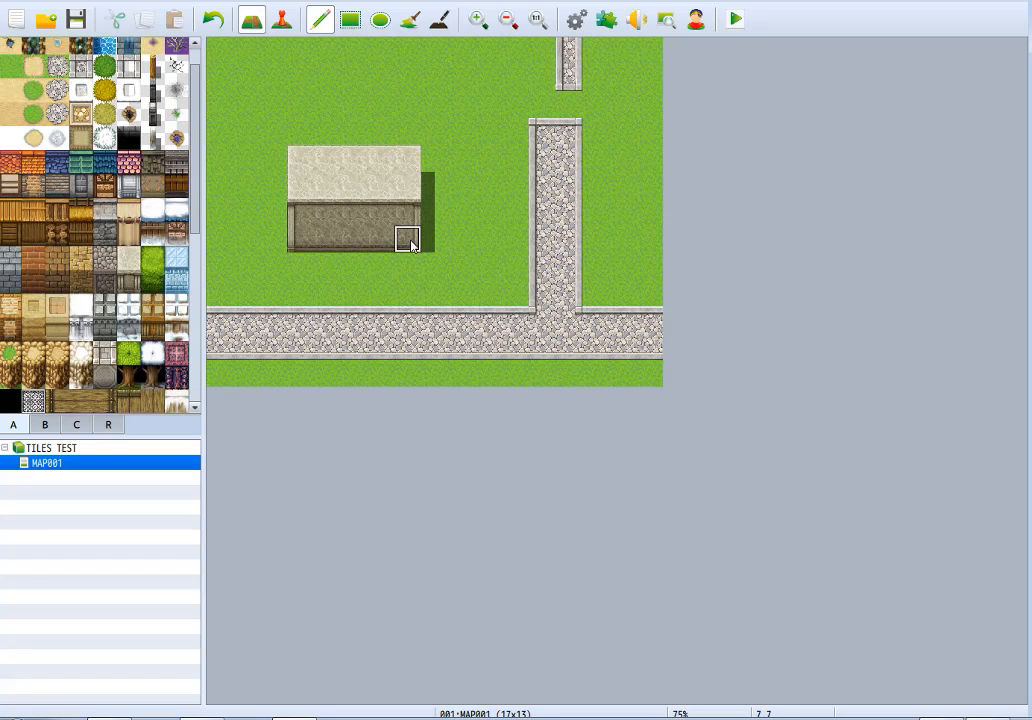
# Reduce the pale stone wall face to one tile high and paint gray stone stairs three tiles wide in its middle.
pyautogui.moveTo(410, 240); pyautogui.dragTo(285, 242)
pyautogui.scroll(-10, 55, 307)
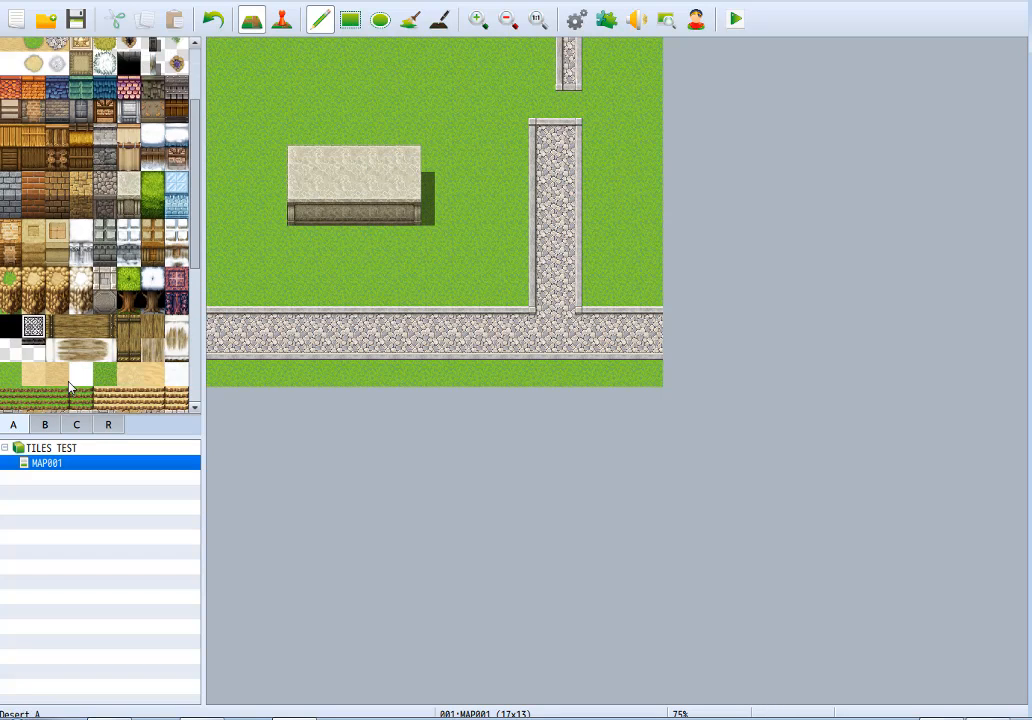
pyautogui.scroll(1, 78, 390)
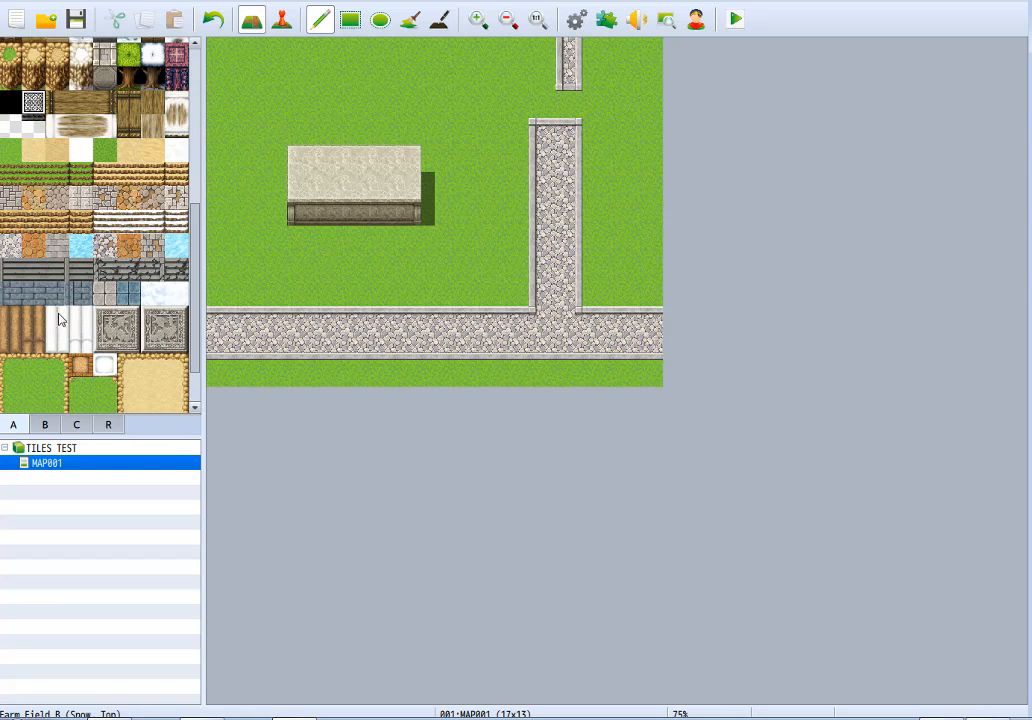
pyautogui.click(33, 270)
pyautogui.moveTo(403, 222); pyautogui.dragTo(335, 220)
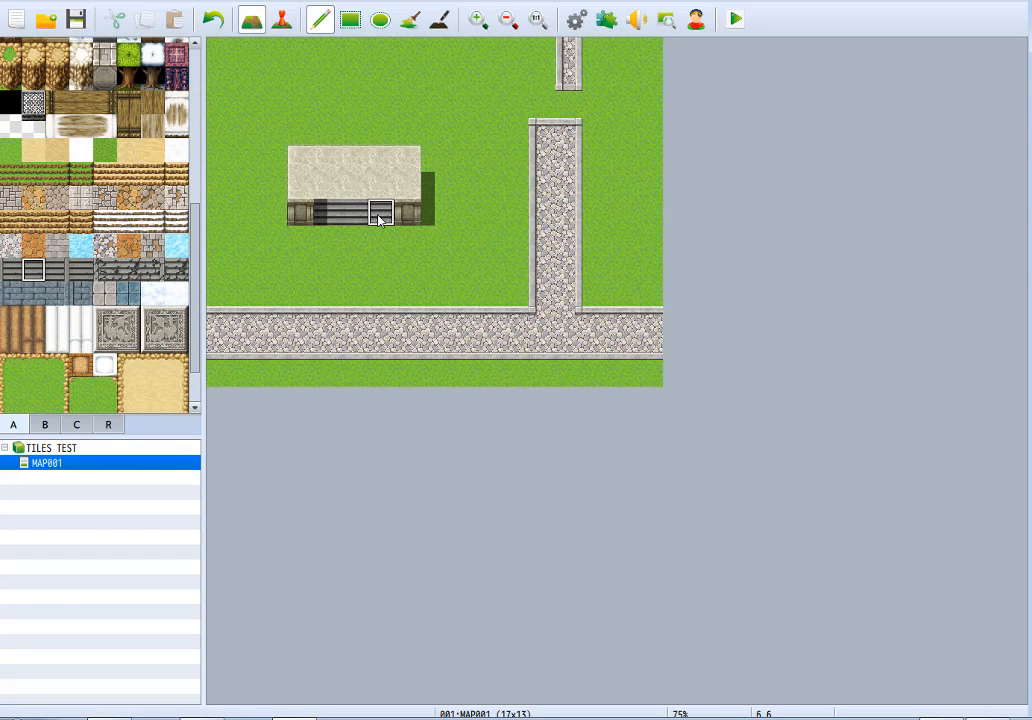
# Clear the pale stone structure back to grass and paint a hedge-top row ten tiles wide with a branch five tiles up.
pyautogui.rightClick(266, 131)
pyautogui.moveTo(292, 146)
pyautogui.mouseDown()
pyautogui.moveTo(297, 186)
pyautogui.moveTo(416, 174)
pyautogui.moveTo(411, 209)
pyautogui.moveTo(306, 188)
pyautogui.mouseUp()
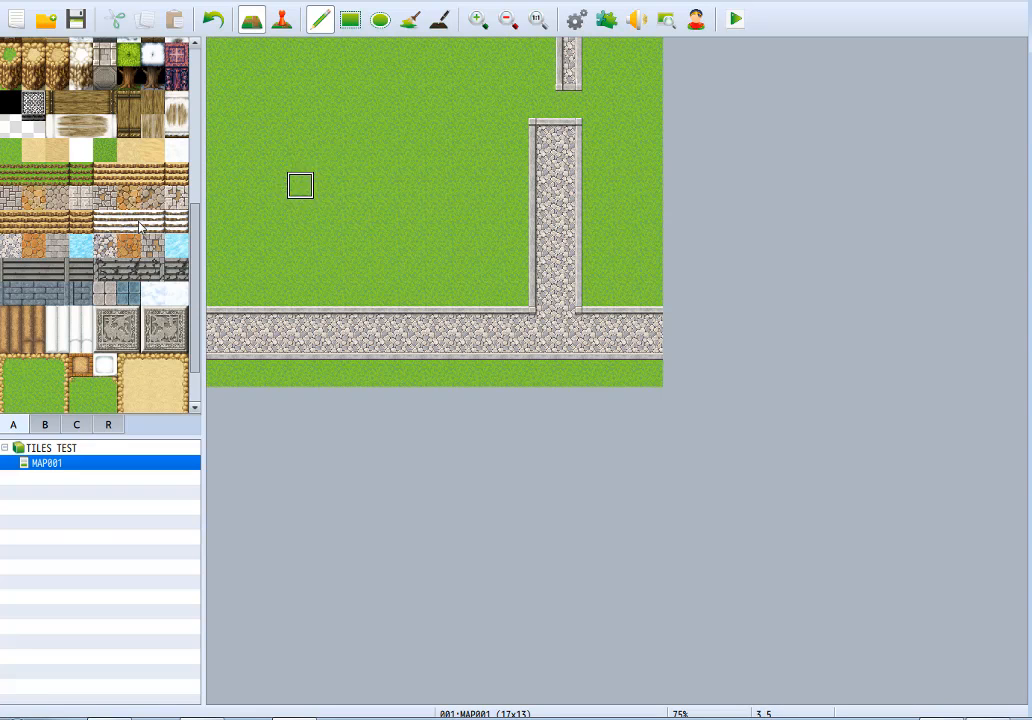
pyautogui.scroll(5, 112, 255)
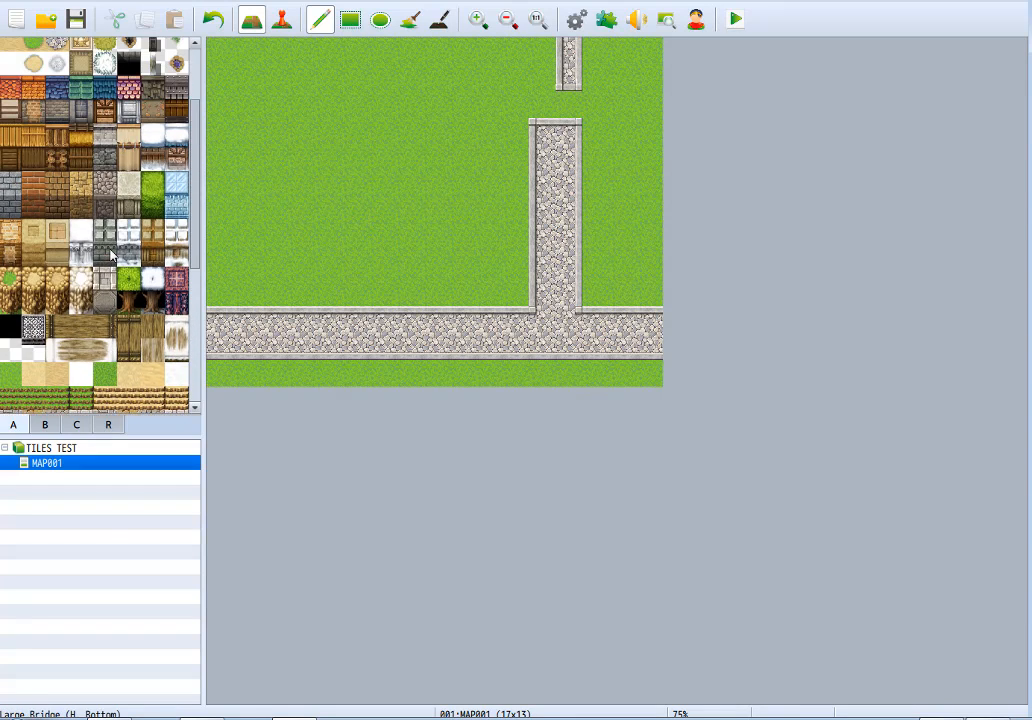
pyautogui.scroll(3, 112, 255)
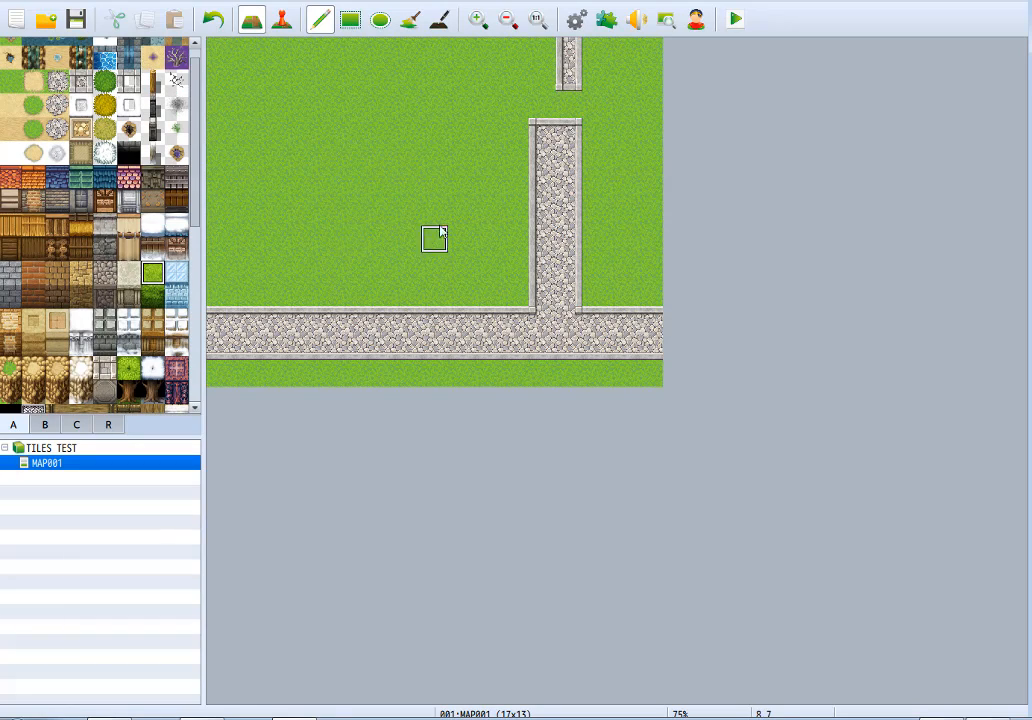
pyautogui.moveTo(460, 238)
pyautogui.mouseDown()
pyautogui.moveTo(243, 248)
pyautogui.moveTo(242, 106)
pyautogui.mouseUp()
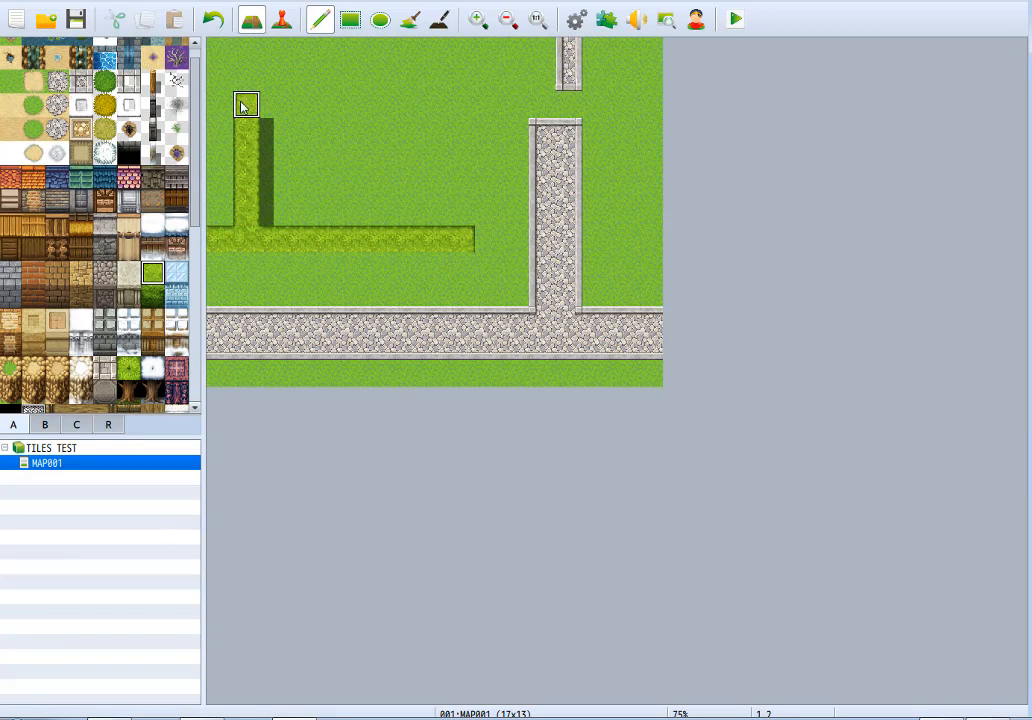
# Paint the matching dark hedge wall face directly below the hedge-top row and clear its lower excess back to grass.
pyautogui.click(152, 296)
pyautogui.click(220, 265)
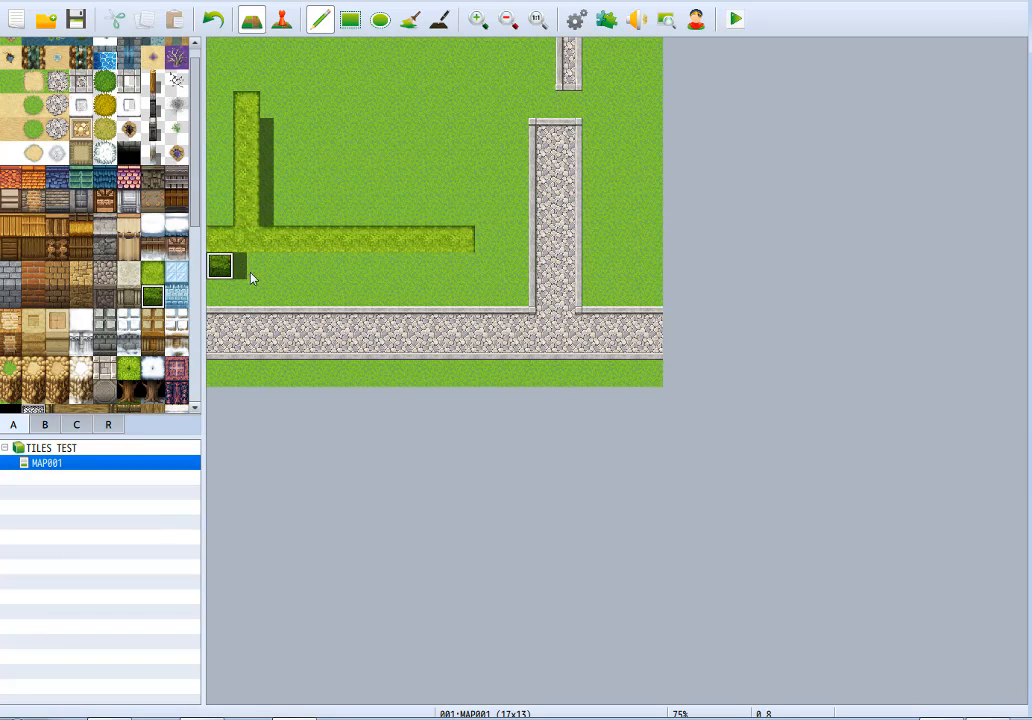
pyautogui.moveTo(252, 278)
pyautogui.mouseDown()
pyautogui.moveTo(454, 267)
pyautogui.moveTo(417, 293)
pyautogui.moveTo(434, 291)
pyautogui.moveTo(388, 287)
pyautogui.mouseUp()
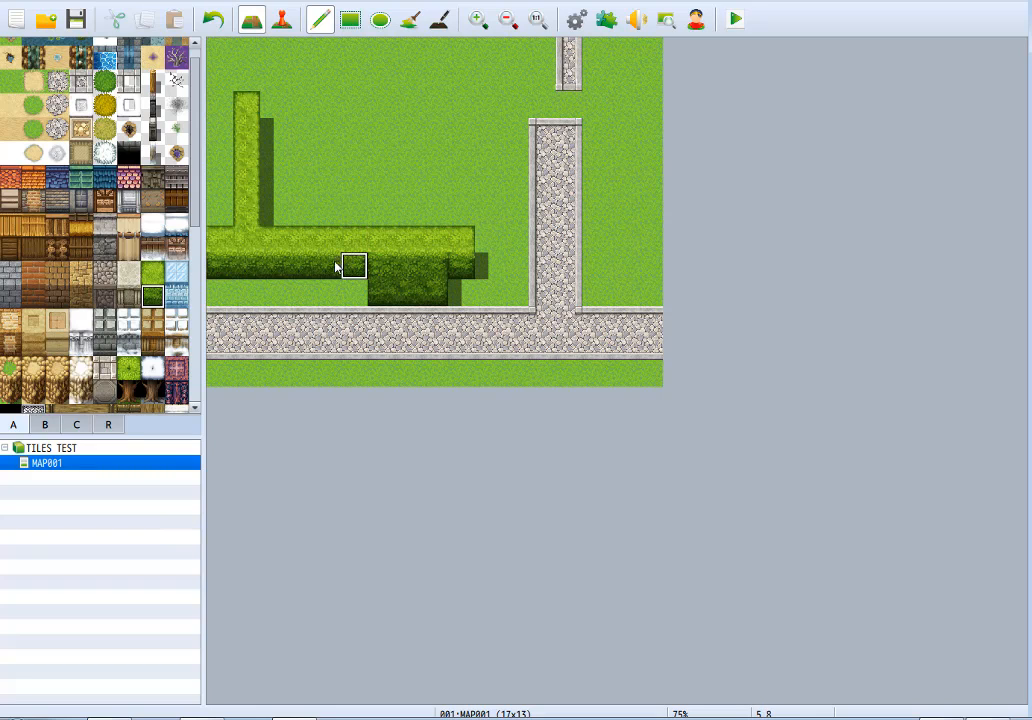
pyautogui.rightClick(338, 296)
pyautogui.moveTo(371, 288)
pyautogui.mouseDown()
pyautogui.moveTo(458, 278)
pyautogui.moveTo(401, 297)
pyautogui.moveTo(458, 293)
pyautogui.moveTo(456, 270)
pyautogui.moveTo(370, 276)
pyautogui.mouseUp()
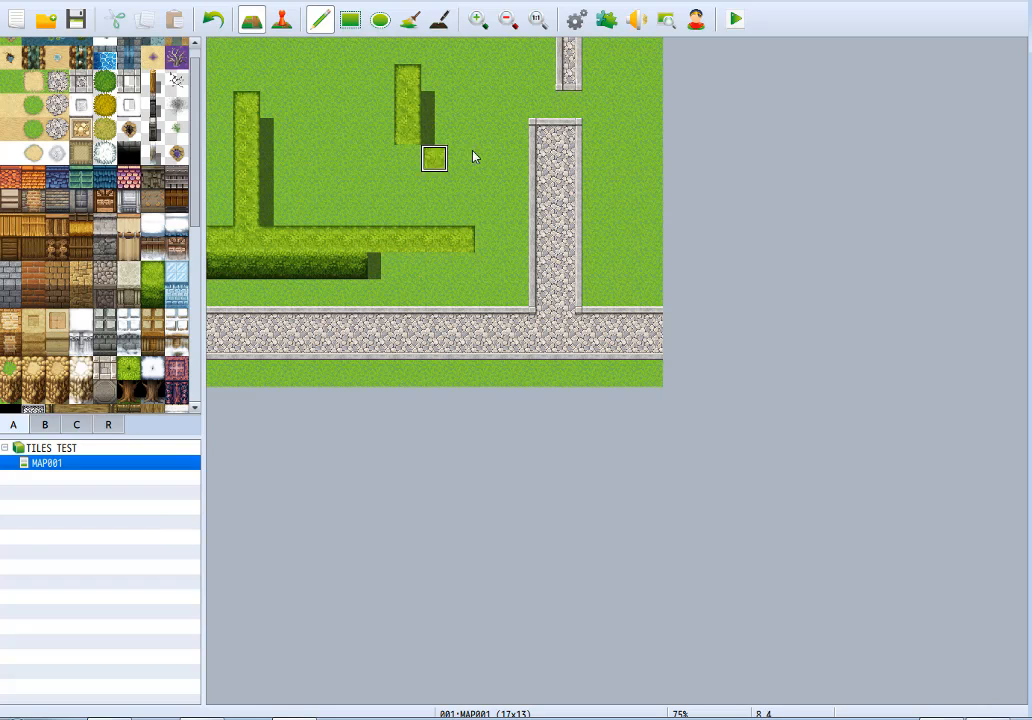
# Try a hedge-top block on the open grass, undo it, and extend the dark hedge face to ten tiles wide.
pyautogui.moveTo(474, 157)
pyautogui.mouseDown()
pyautogui.moveTo(405, 111)
pyautogui.moveTo(463, 104)
pyautogui.moveTo(410, 161)
pyautogui.moveTo(370, 108)
pyautogui.moveTo(387, 76)
pyautogui.moveTo(486, 97)
pyautogui.moveTo(488, 138)
pyautogui.mouseUp()
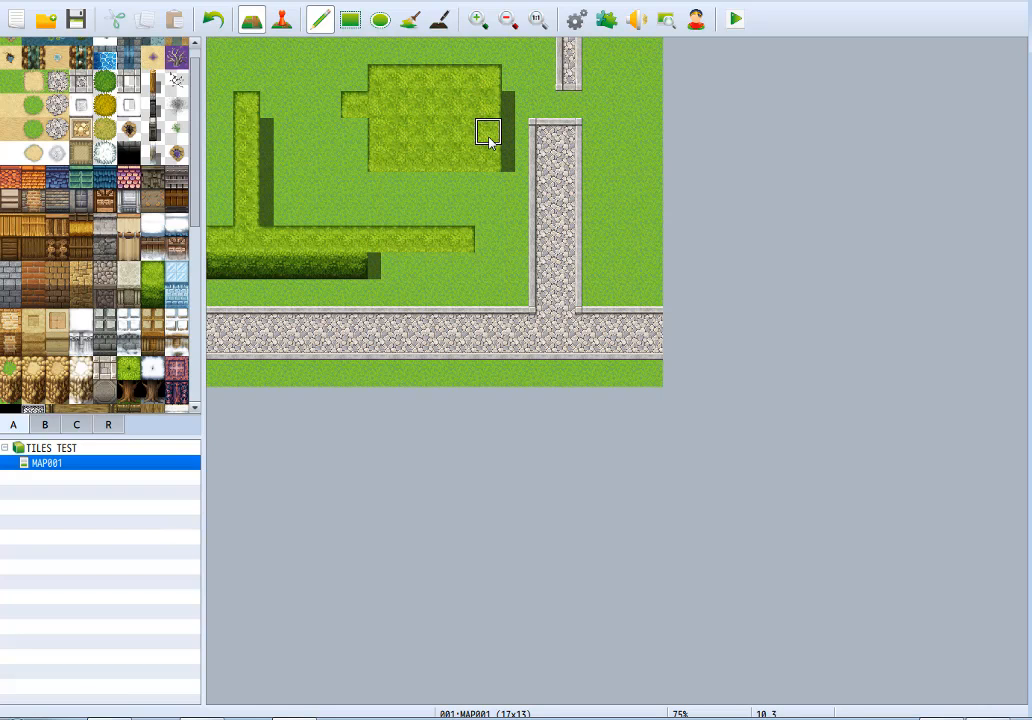
pyautogui.hotkey('ctrl', 'z')
pyautogui.moveTo(340, 272); pyautogui.dragTo(433, 265)
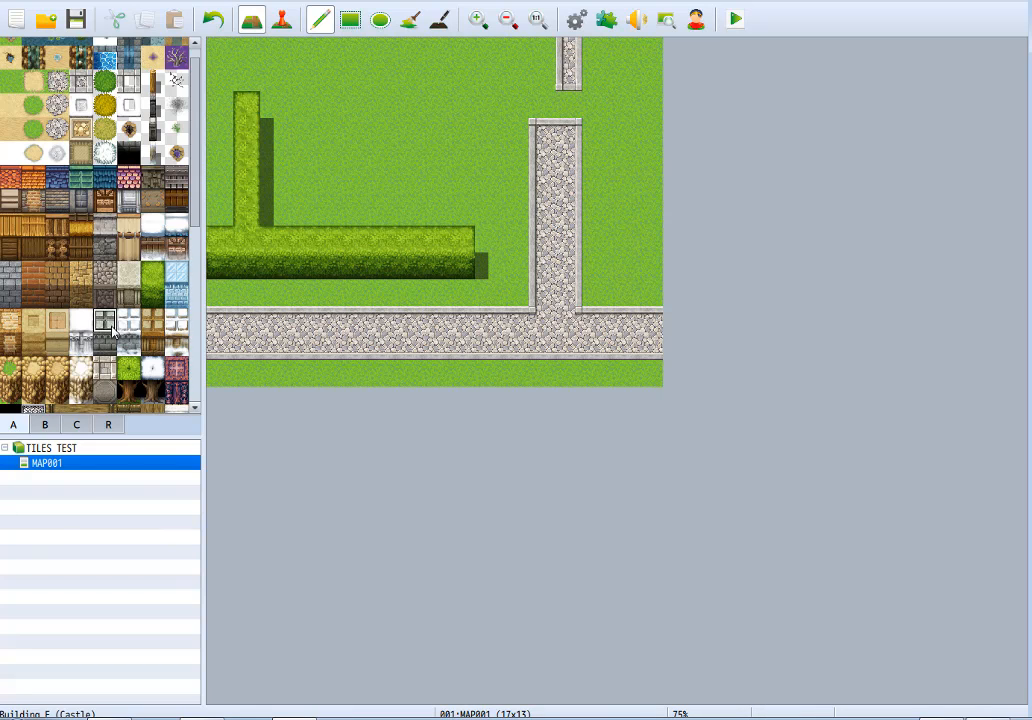
# Place one Stairs (Meadow) tile in the dark hedge wall face, five tiles in from the map's left edge.
pyautogui.scroll(-7, 108, 333)
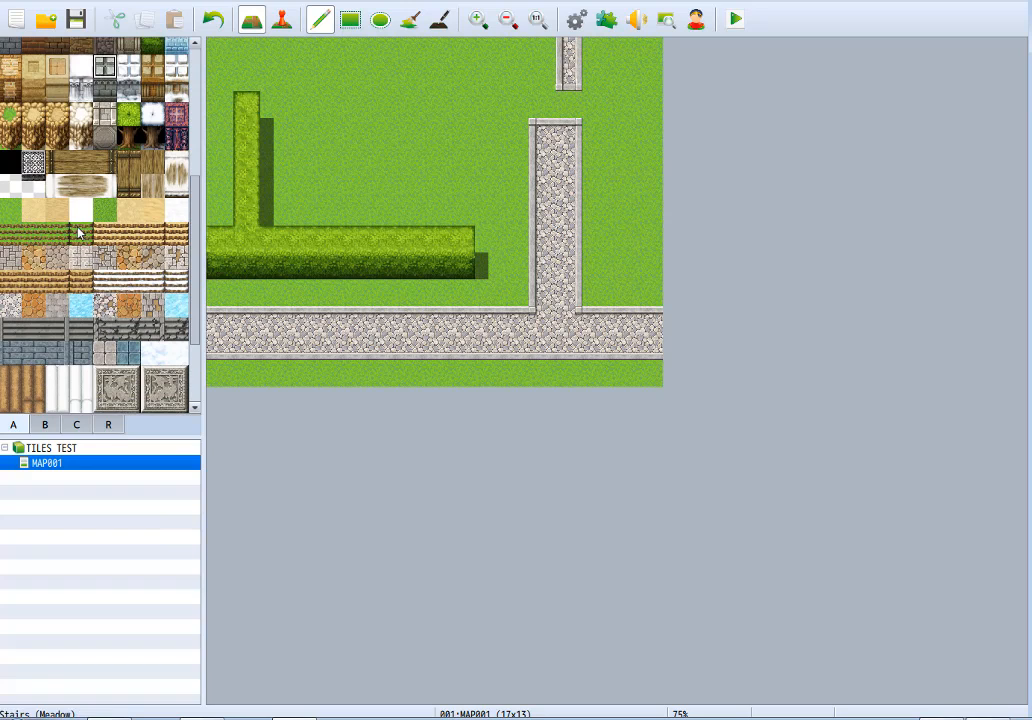
pyautogui.click(79, 233)
pyautogui.click(328, 266)
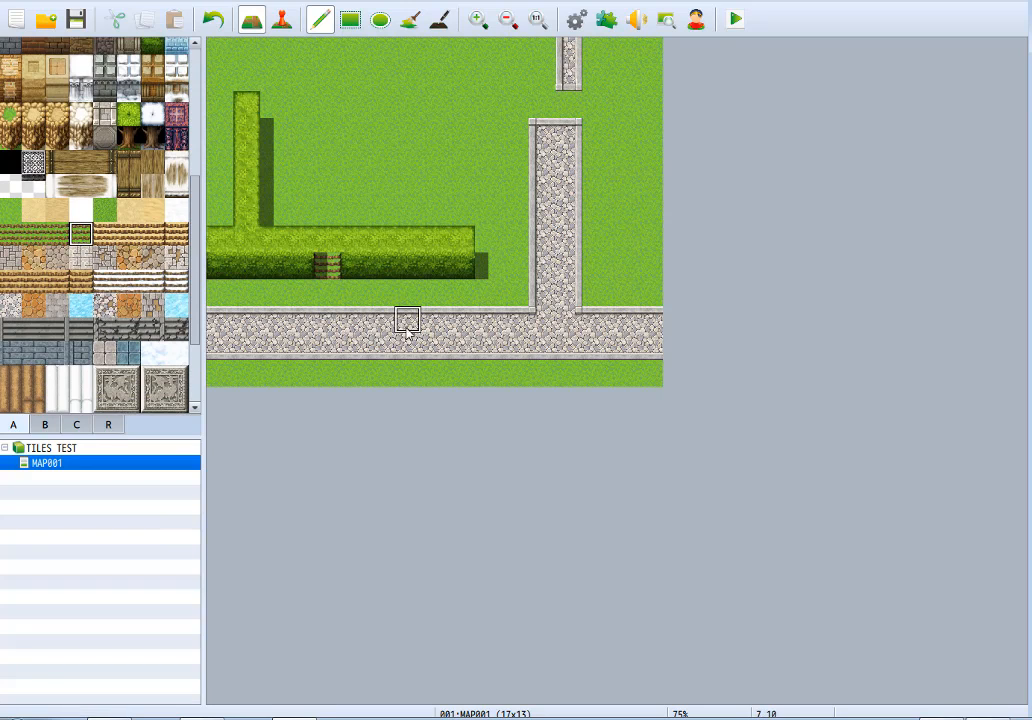
pyautogui.hotkey('ctrl', 'z')
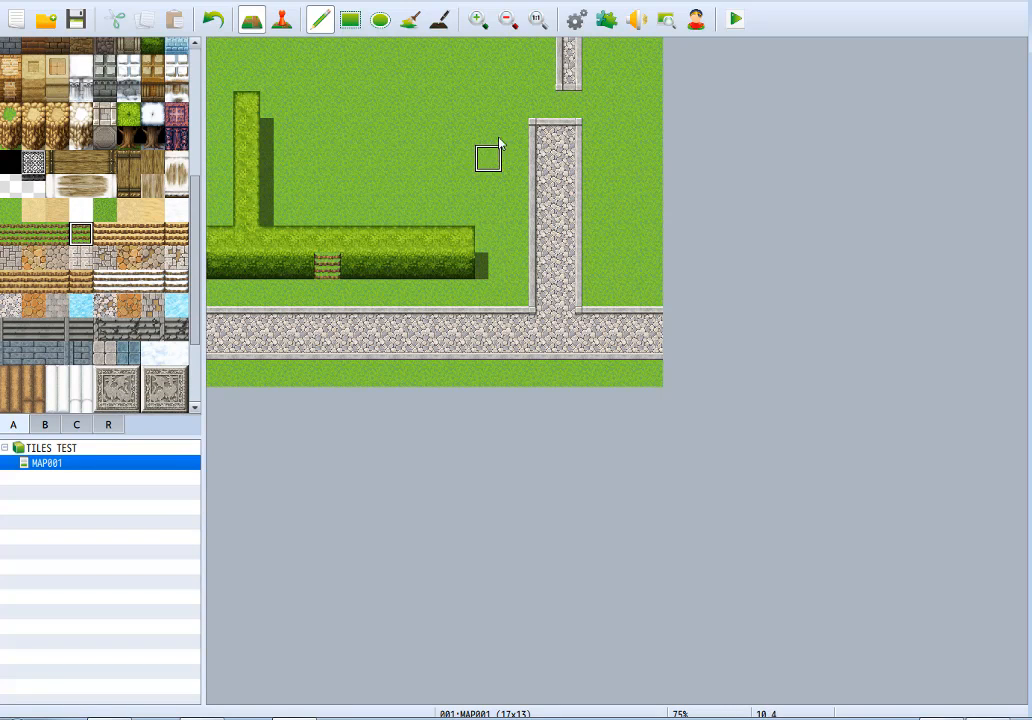
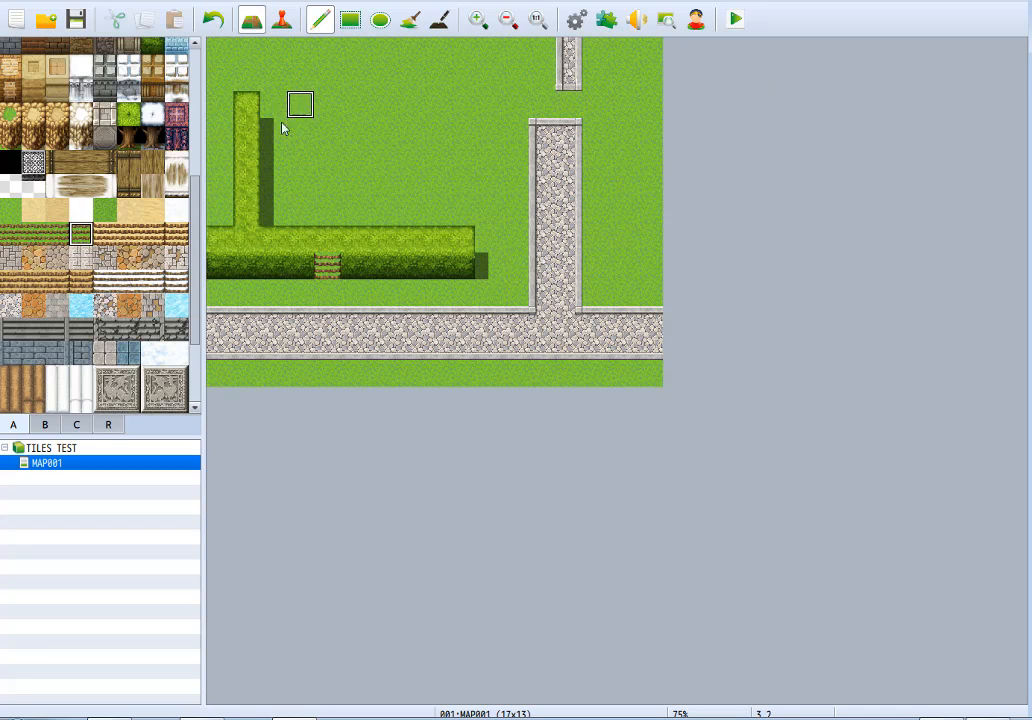
# Replace the stairs tile with dark hedge face, and extend the branch's hedge top five tiles right with a matching face below.
pyautogui.click(327, 266)
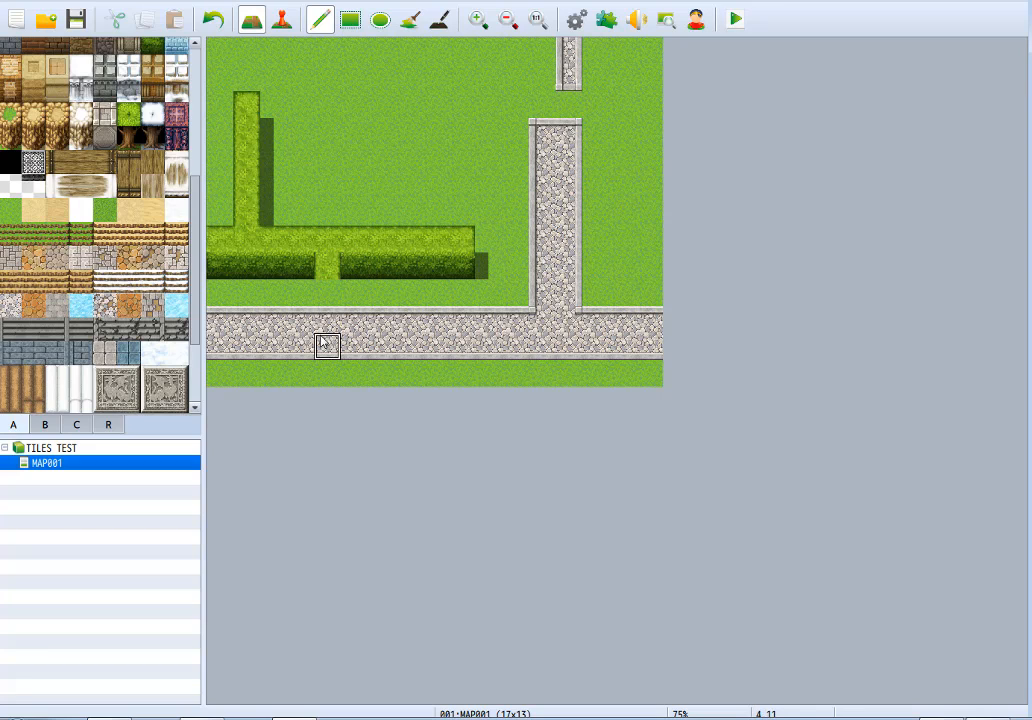
pyautogui.click(327, 266)
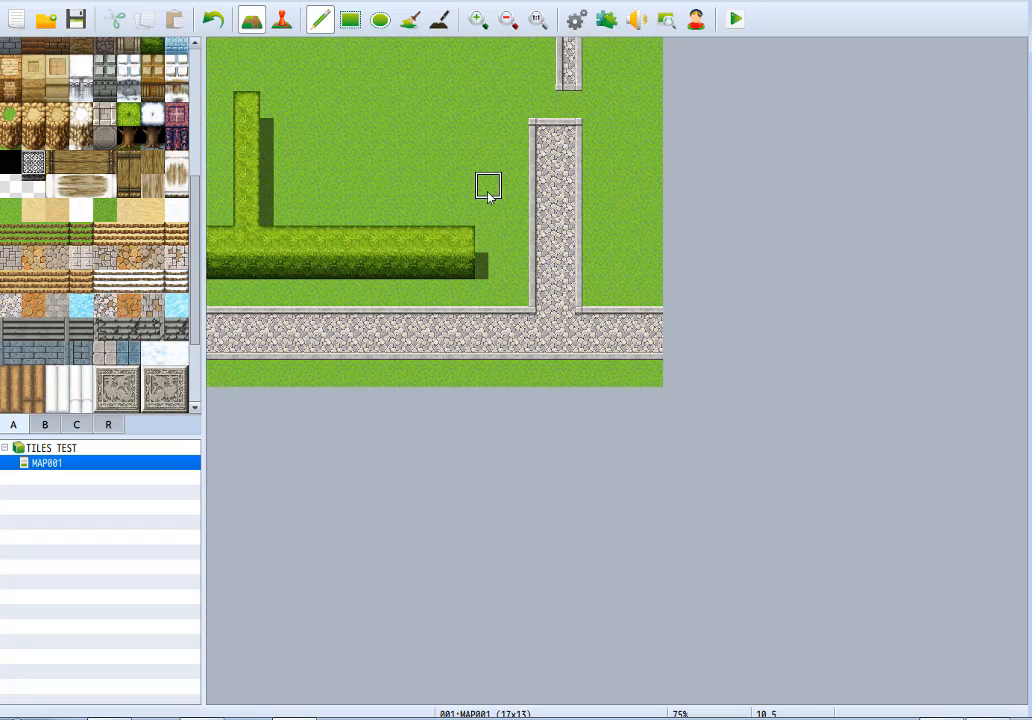
pyautogui.moveTo(249, 116); pyautogui.dragTo(384, 108)
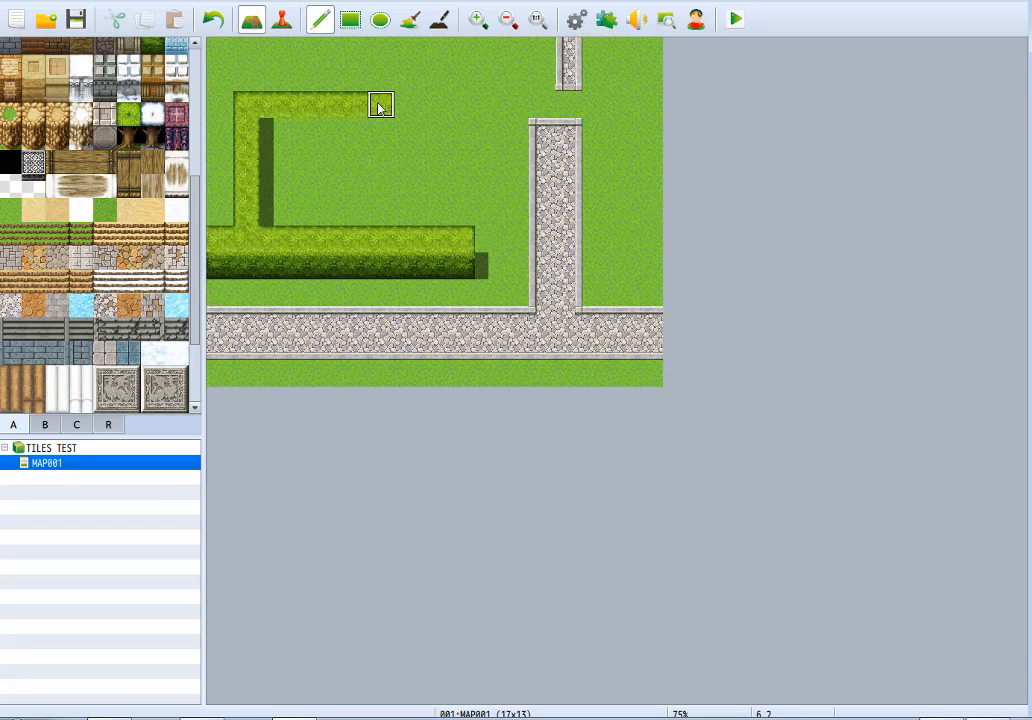
pyautogui.moveTo(265, 131); pyautogui.dragTo(387, 131)
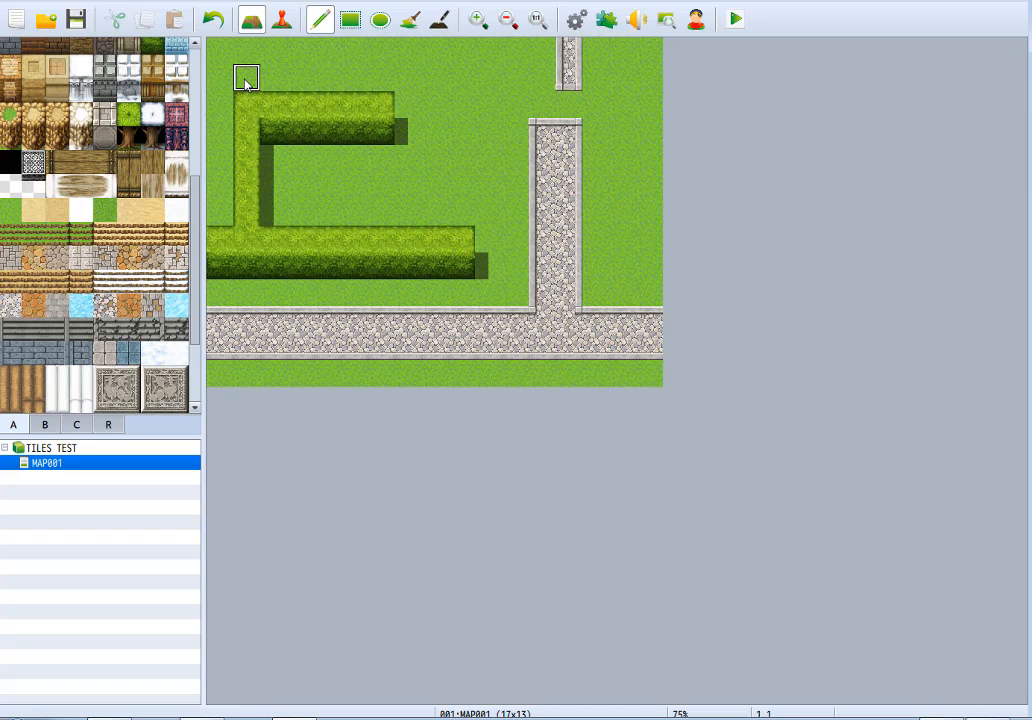
# Deepen the dark hedge faces under both the upper arm and the lower row to two tiles high.
pyautogui.moveTo(272, 158); pyautogui.dragTo(380, 158)
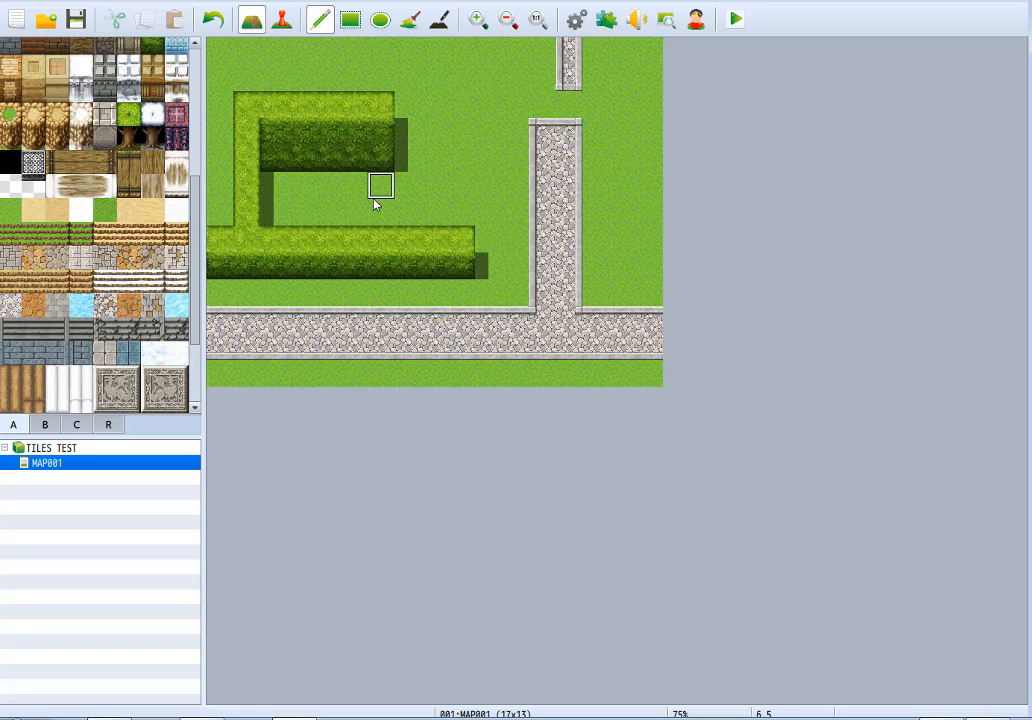
pyautogui.click(381, 160)
pyautogui.moveTo(298, 171); pyautogui.dragTo(273, 164)
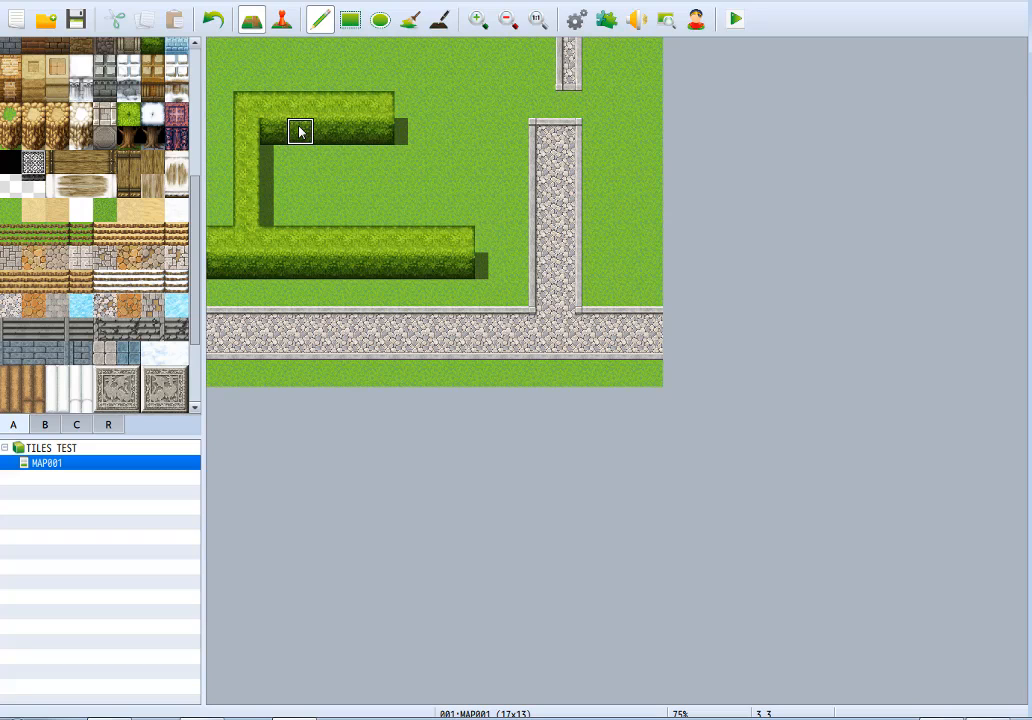
pyautogui.moveTo(272, 157); pyautogui.dragTo(394, 161)
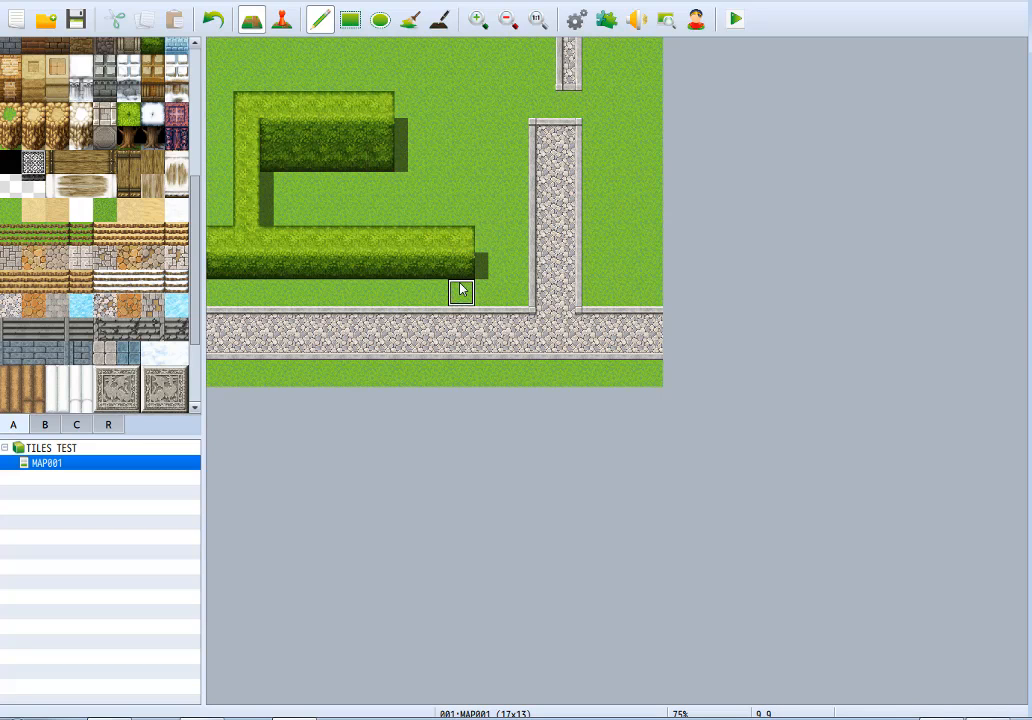
pyautogui.moveTo(461, 291); pyautogui.dragTo(214, 290)
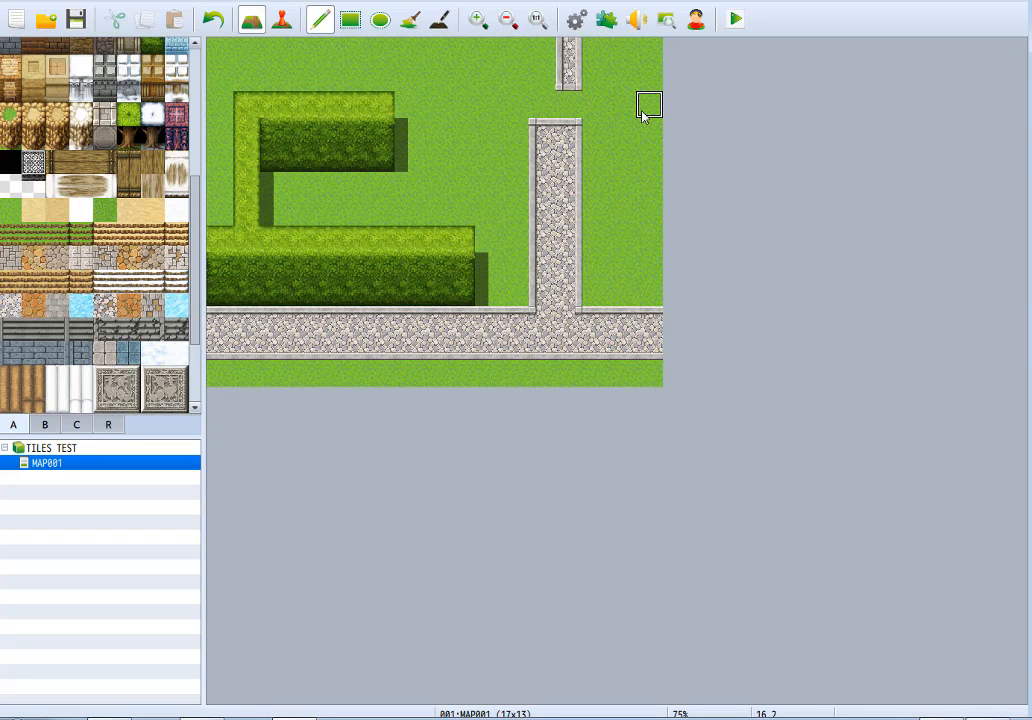
# Repaint all the hedge tops with the pale blue ice wall top, widening the vertical branch to the map's left edge.
pyautogui.click(468, 140)
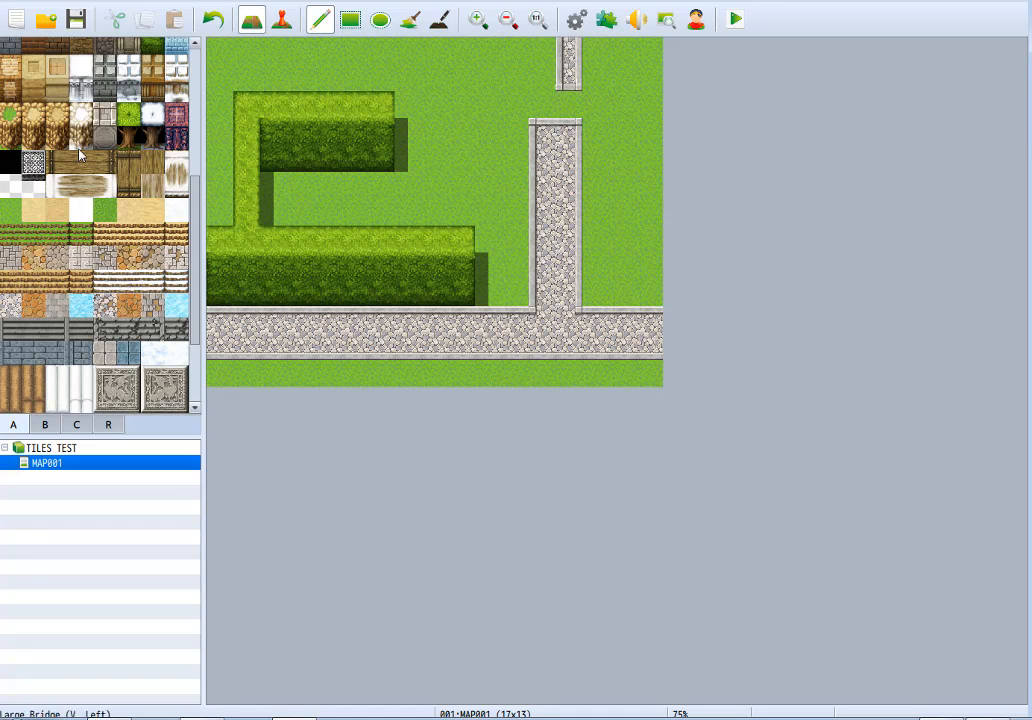
pyautogui.scroll(3, 90, 152)
pyautogui.click(170, 90)
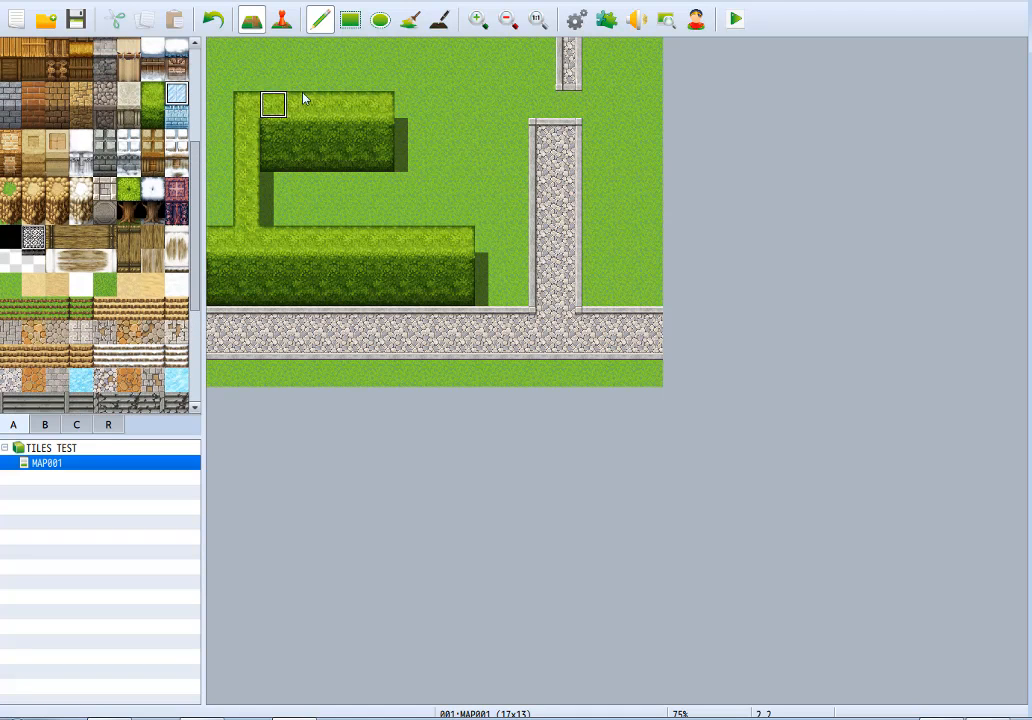
pyautogui.click(354, 105)
pyautogui.click(381, 105)
pyautogui.moveTo(228, 112)
pyautogui.mouseDown()
pyautogui.moveTo(244, 223)
pyautogui.moveTo(224, 161)
pyautogui.moveTo(232, 253)
pyautogui.moveTo(472, 246)
pyautogui.mouseUp()
# Replace both hedge faces with Wall G (Frozen), trimmed to one tile high, and shorten the lower ice row to nine tiles wide.
pyautogui.click(176, 116)
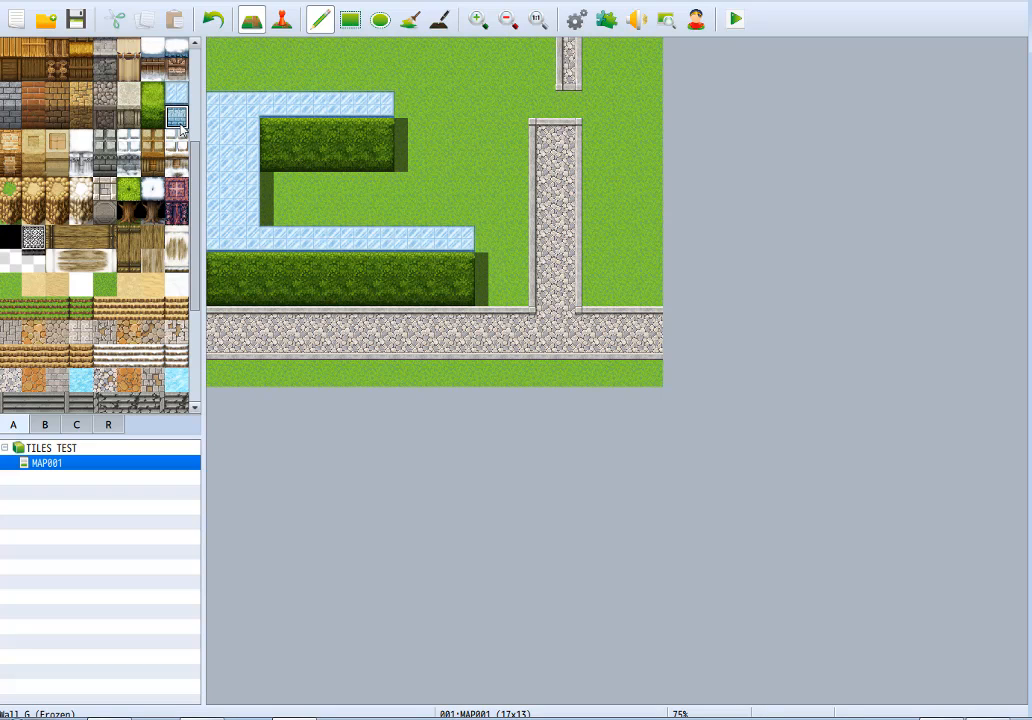
pyautogui.moveTo(268, 131)
pyautogui.mouseDown()
pyautogui.moveTo(280, 140)
pyautogui.moveTo(387, 134)
pyautogui.mouseUp()
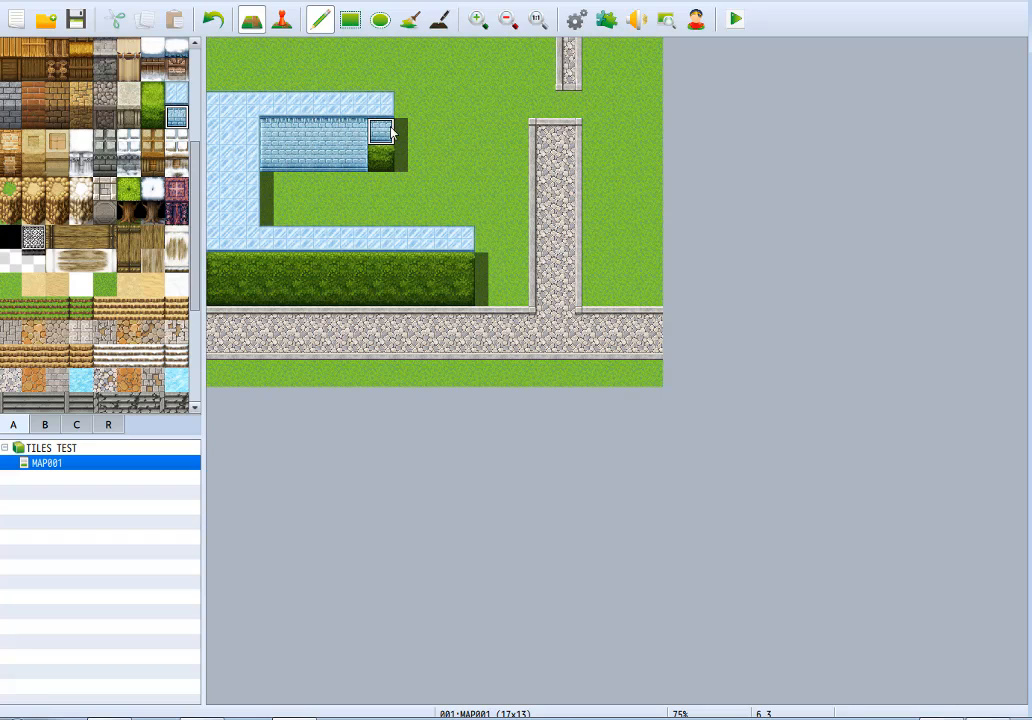
pyautogui.click(436, 268)
pyautogui.moveTo(446, 278)
pyautogui.mouseDown()
pyautogui.moveTo(460, 292)
pyautogui.moveTo(212, 292)
pyautogui.moveTo(300, 266)
pyautogui.mouseUp()
pyautogui.moveTo(368, 265)
pyautogui.mouseDown()
pyautogui.moveTo(405, 267)
pyautogui.moveTo(351, 299)
pyautogui.moveTo(189, 314)
pyautogui.moveTo(477, 295)
pyautogui.moveTo(460, 273)
pyautogui.mouseUp()
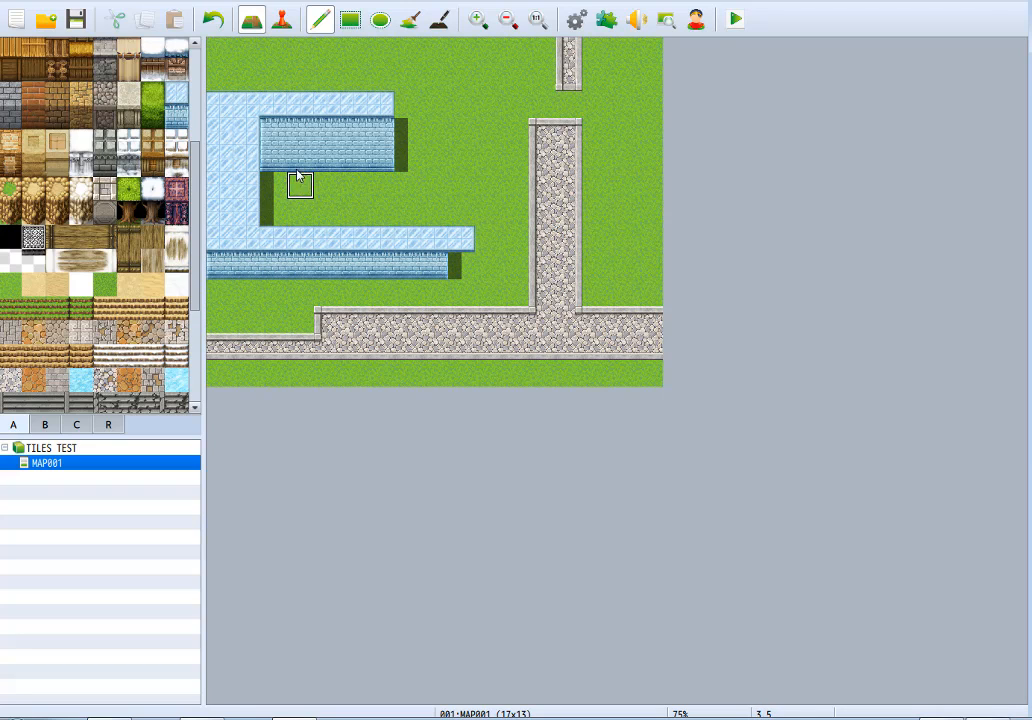
pyautogui.moveTo(277, 162); pyautogui.dragTo(403, 157)
pyautogui.click(459, 240)
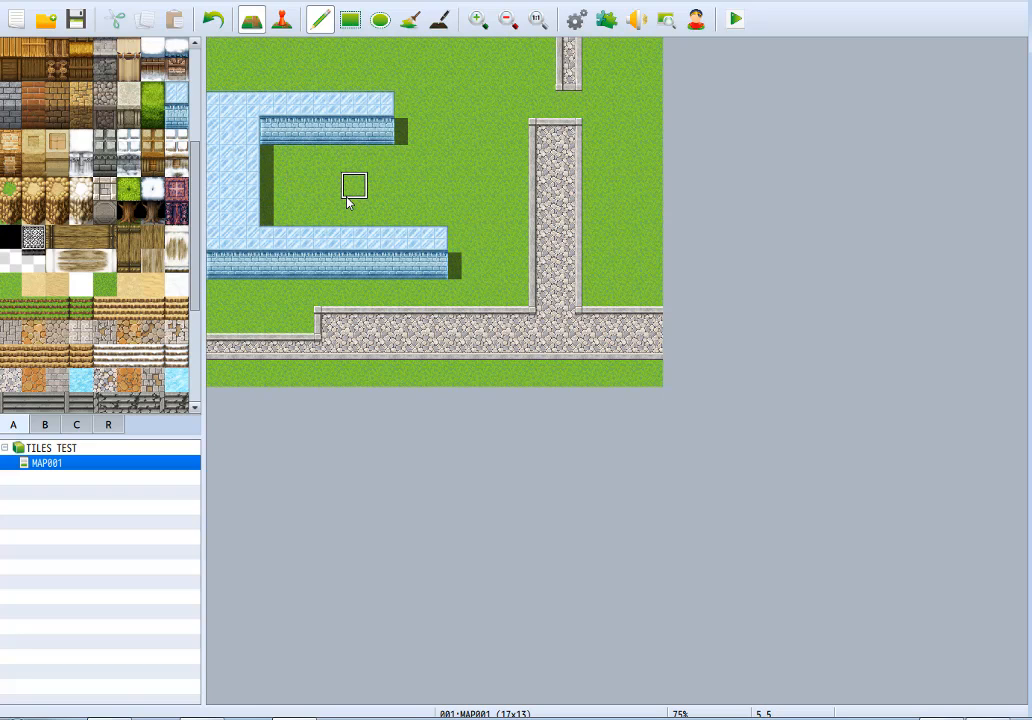
# Repaint the ice tops with the orange brick roof and both frozen faces with the matching brown-trimmed brick wall.
pyautogui.click(8, 142)
pyautogui.moveTo(380, 107)
pyautogui.mouseDown()
pyautogui.moveTo(203, 127)
pyautogui.moveTo(264, 228)
pyautogui.moveTo(240, 182)
pyautogui.moveTo(218, 240)
pyautogui.moveTo(442, 240)
pyautogui.mouseUp()
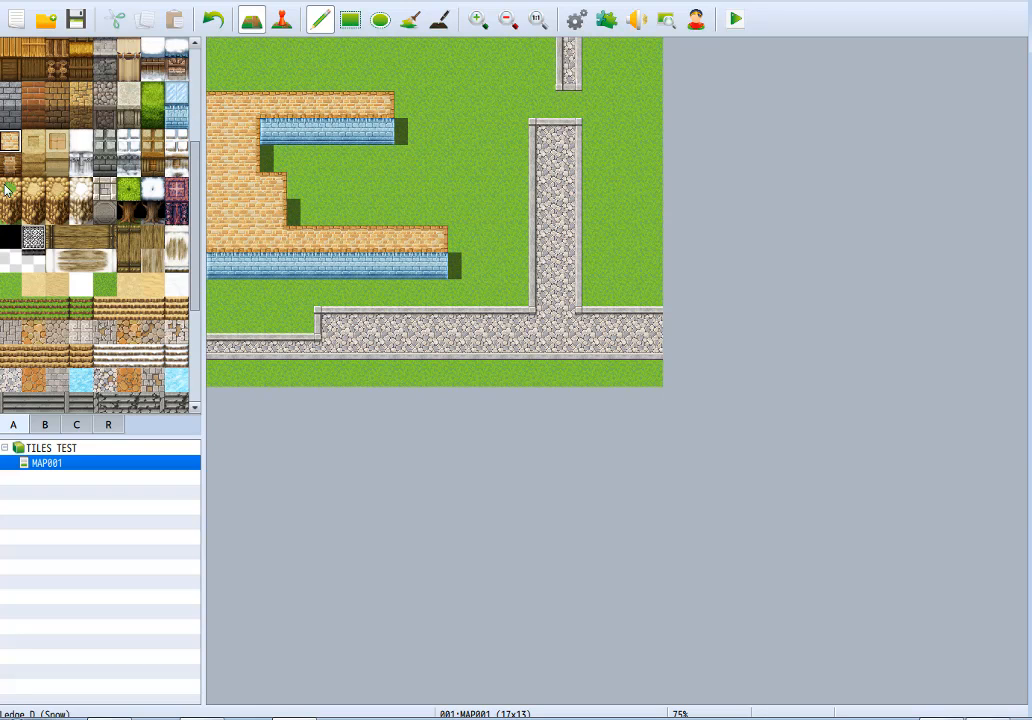
pyautogui.click(10, 165)
pyautogui.moveTo(266, 131)
pyautogui.mouseDown()
pyautogui.moveTo(334, 140)
pyautogui.moveTo(392, 131)
pyautogui.mouseUp()
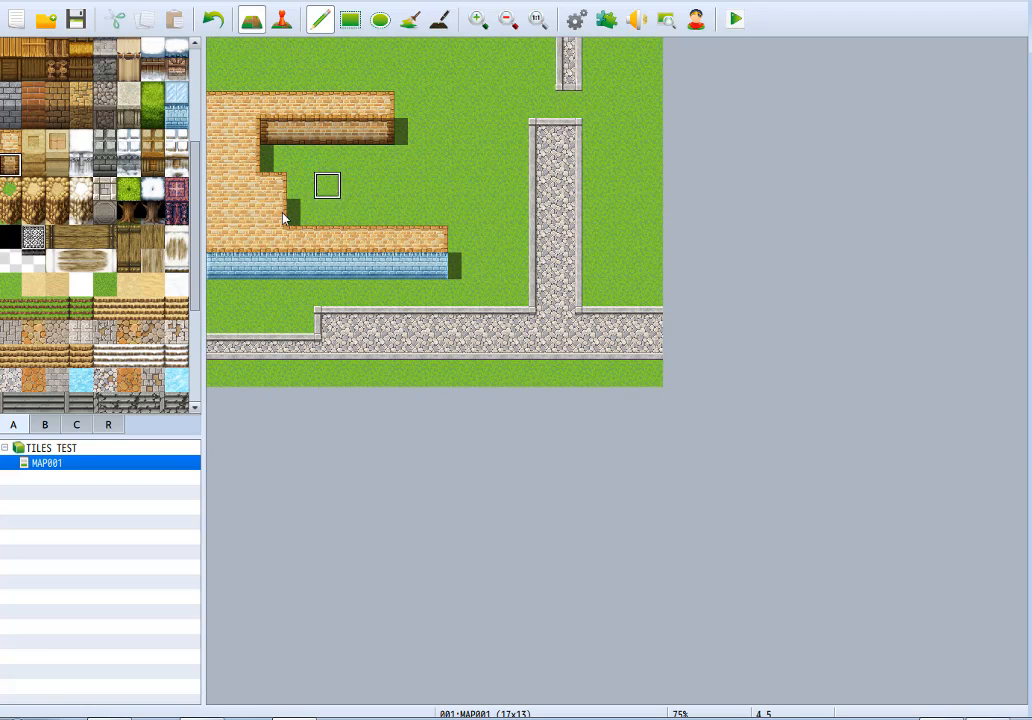
pyautogui.moveTo(220, 264); pyautogui.dragTo(428, 265)
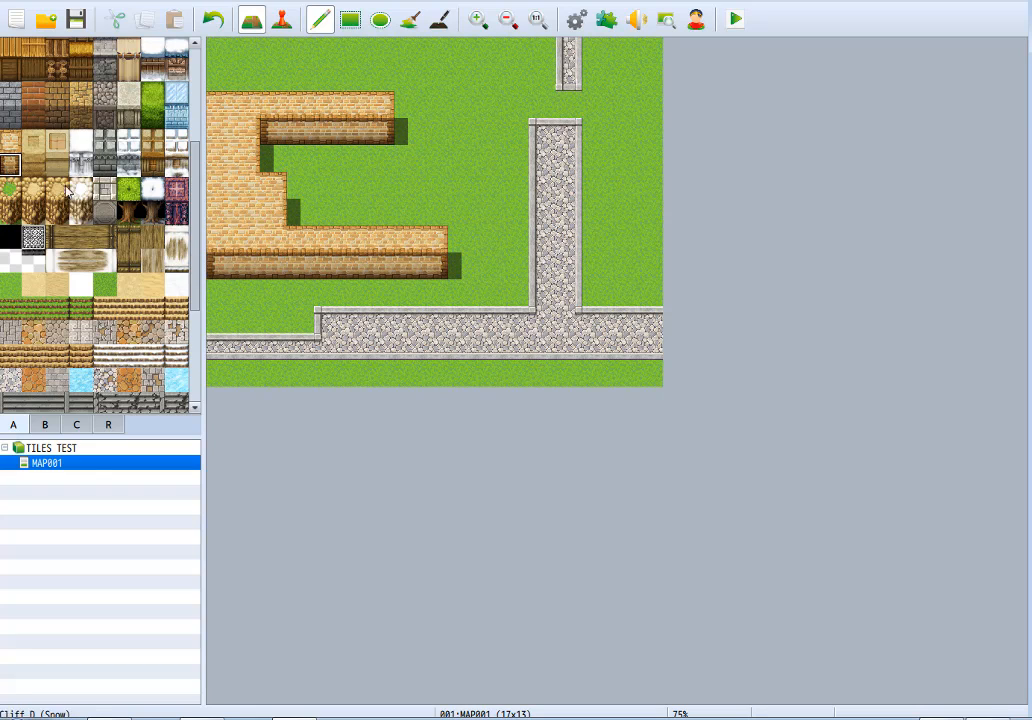
# Repaint the brick roof with the plain tan desert roof, and flood-fill it with the tiled orange desert roof.
pyautogui.click(33, 141)
pyautogui.moveTo(382, 102)
pyautogui.mouseDown()
pyautogui.moveTo(214, 103)
pyautogui.moveTo(281, 180)
pyautogui.moveTo(300, 235)
pyautogui.moveTo(417, 244)
pyautogui.moveTo(290, 236)
pyautogui.moveTo(214, 180)
pyautogui.moveTo(244, 212)
pyautogui.moveTo(226, 175)
pyautogui.mouseUp()
pyautogui.click(57, 141)
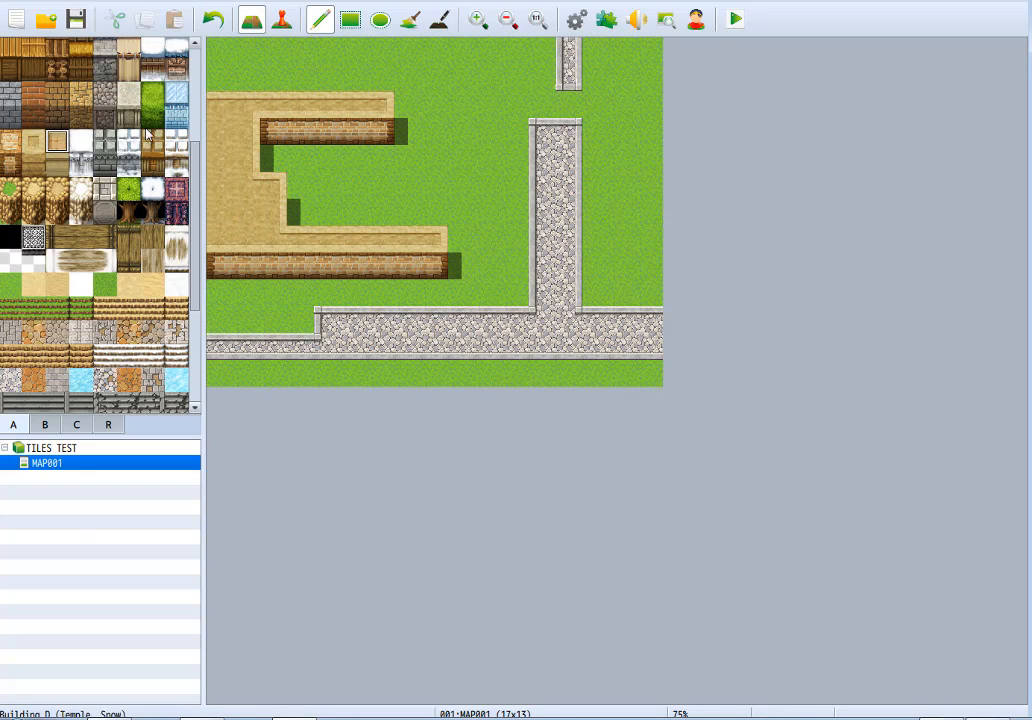
pyautogui.click(350, 20)
pyautogui.click(410, 20)
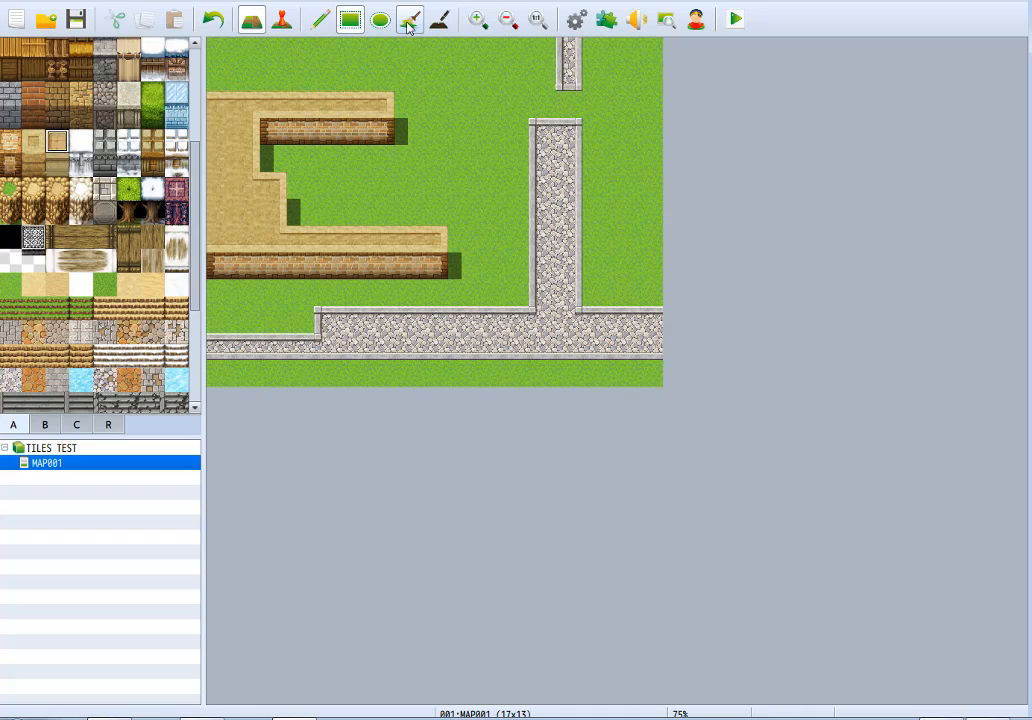
pyautogui.click(339, 109)
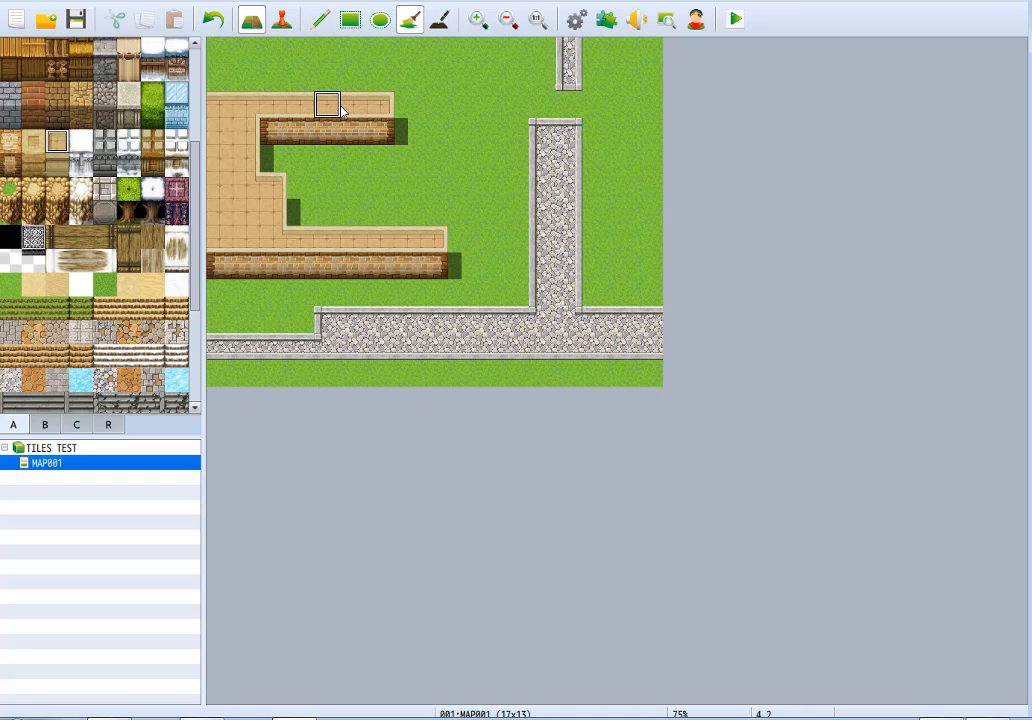
# Flood-fill the upper and lower brick wall faces with Building C (Desert).
pyautogui.click(57, 164)
pyautogui.click(276, 136)
pyautogui.click(282, 268)
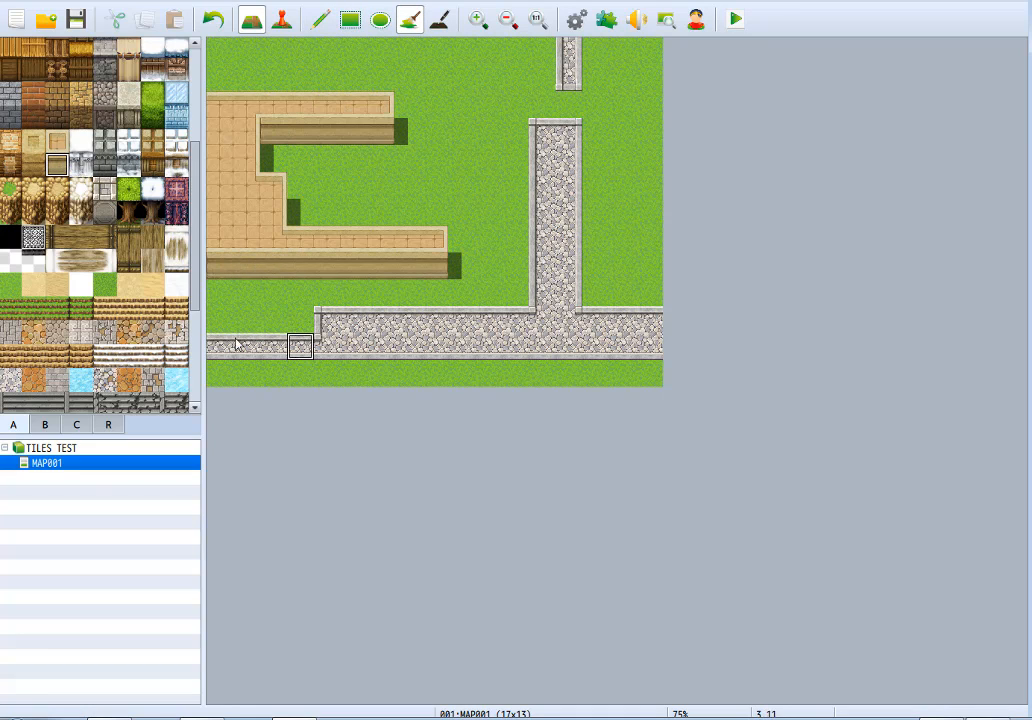
# Flood-fill both wall faces with the brown desert wall and the roof with its matching plain tan roof.
pyautogui.click(33, 164)
pyautogui.click(282, 136)
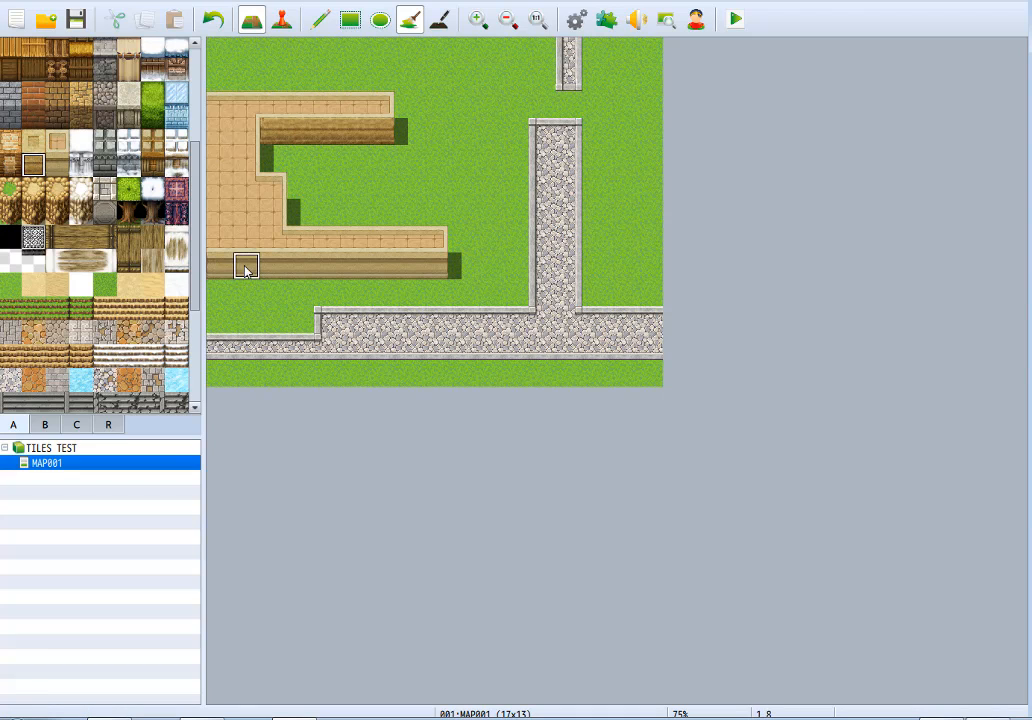
pyautogui.click(244, 268)
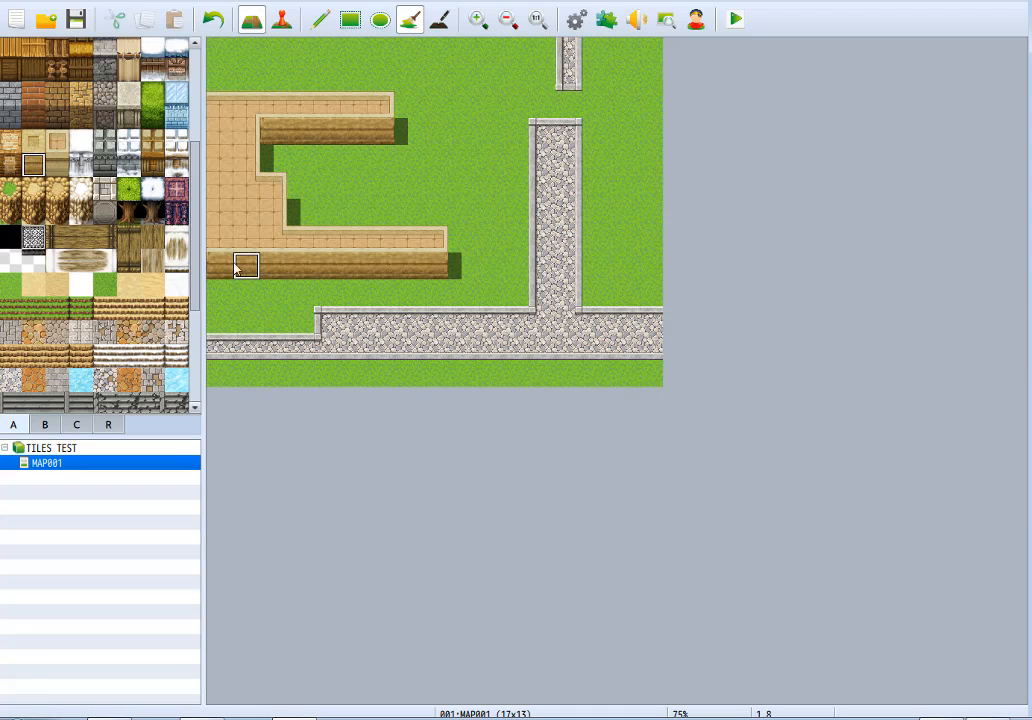
pyautogui.click(242, 207)
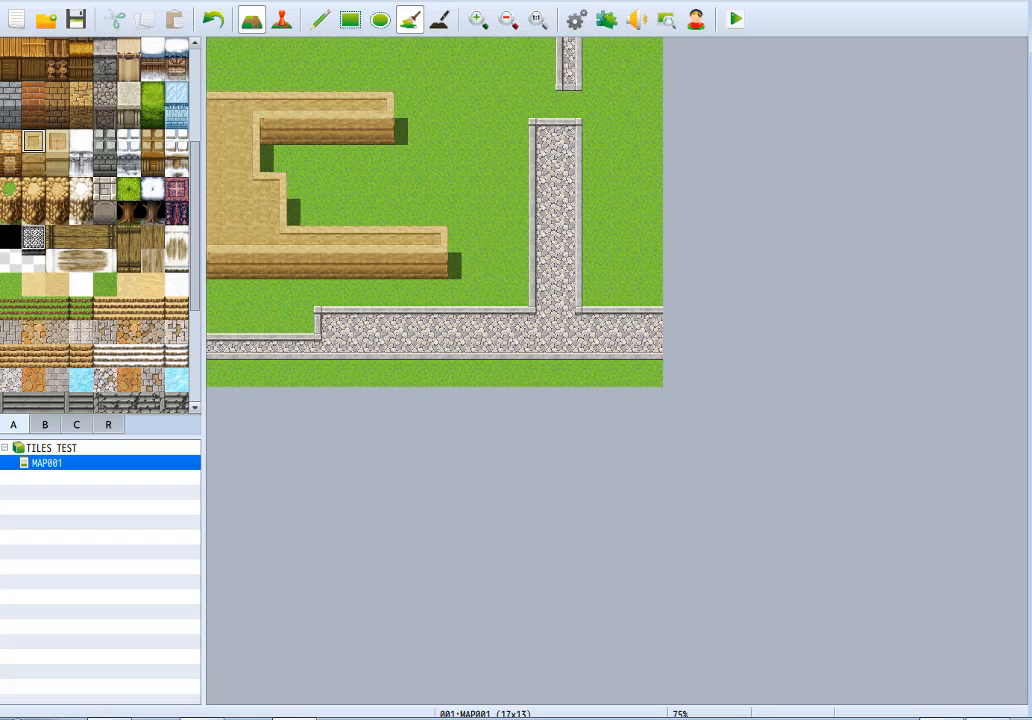
# Clear the desert building's lower part back to grass and extend the remaining brown wall face to two tiles high.
pyautogui.click(325, 22)
pyautogui.rightClick(489, 238)
pyautogui.moveTo(444, 236)
pyautogui.mouseDown()
pyautogui.moveTo(311, 278)
pyautogui.moveTo(237, 214)
pyautogui.moveTo(396, 246)
pyautogui.moveTo(228, 230)
pyautogui.moveTo(215, 178)
pyautogui.moveTo(246, 148)
pyautogui.moveTo(197, 141)
pyautogui.moveTo(209, 141)
pyautogui.mouseUp()
pyautogui.rightClick(292, 137)
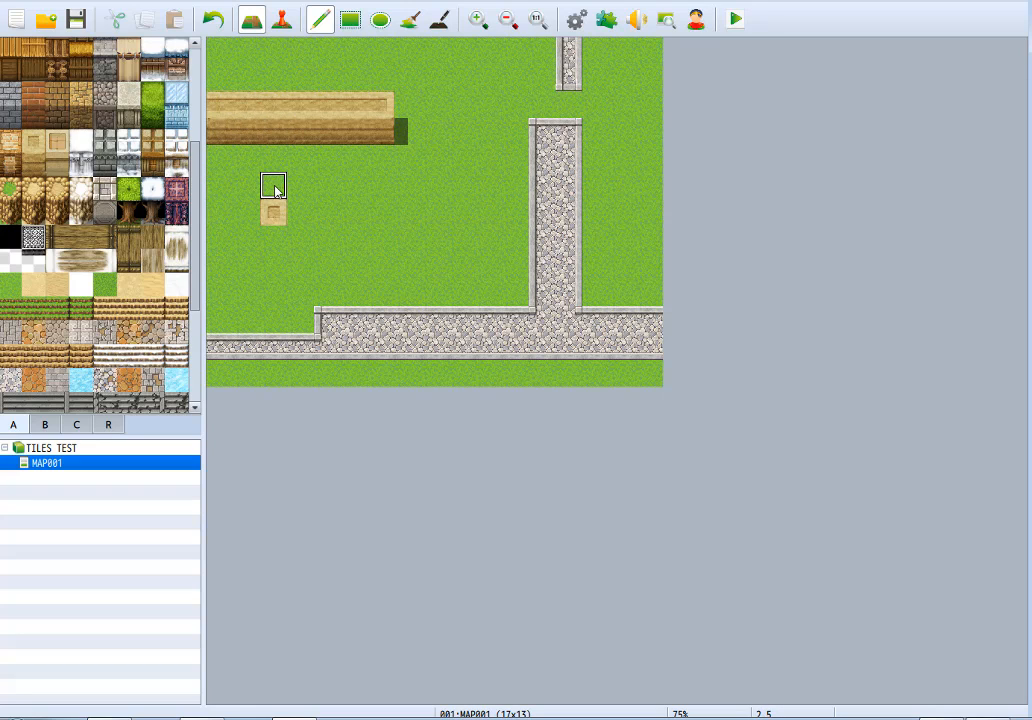
pyautogui.rightClick(276, 190)
pyautogui.click(276, 211)
pyautogui.moveTo(378, 155); pyautogui.dragTo(225, 166)
# Place a two-tile-high waterfall in the brown wall face, three tiles in from the map's left edge, and remove its shadow.
pyautogui.scroll(5, 167, 150)
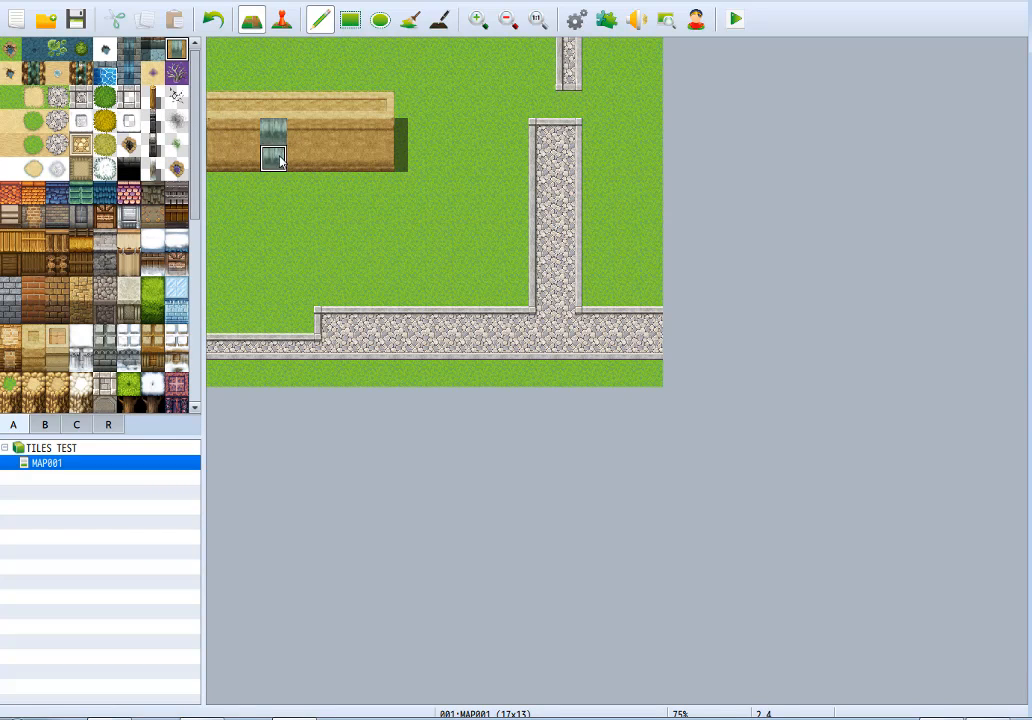
pyautogui.hotkey('ctrl', 'z')
pyautogui.moveTo(267, 131); pyautogui.dragTo(272, 157)
pyautogui.click(439, 21)
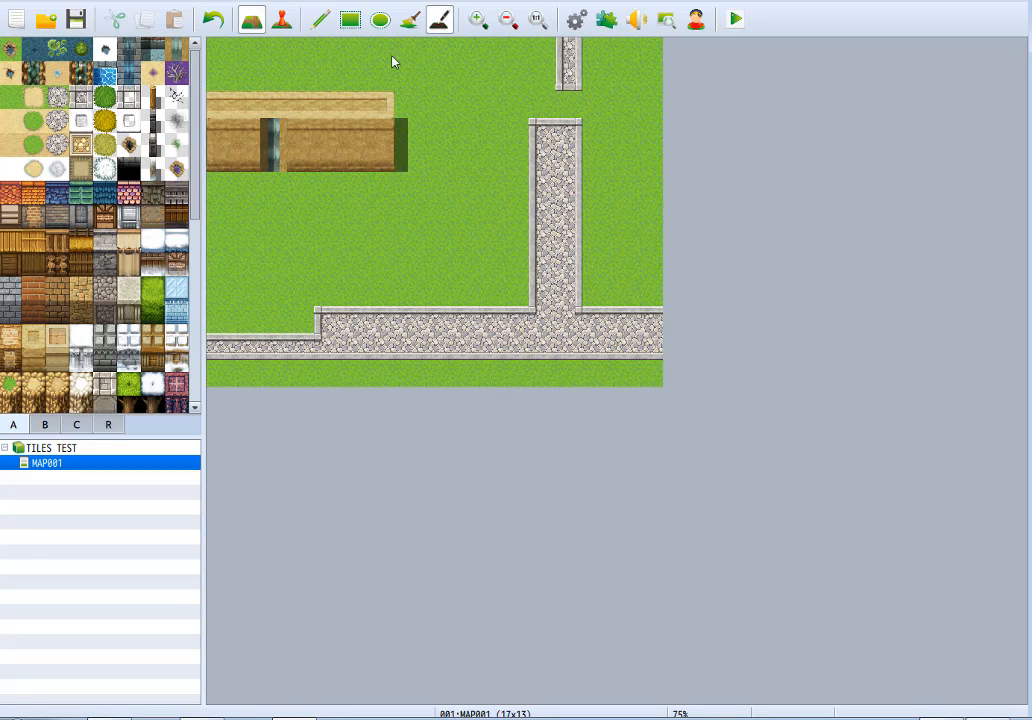
pyautogui.click(266, 128)
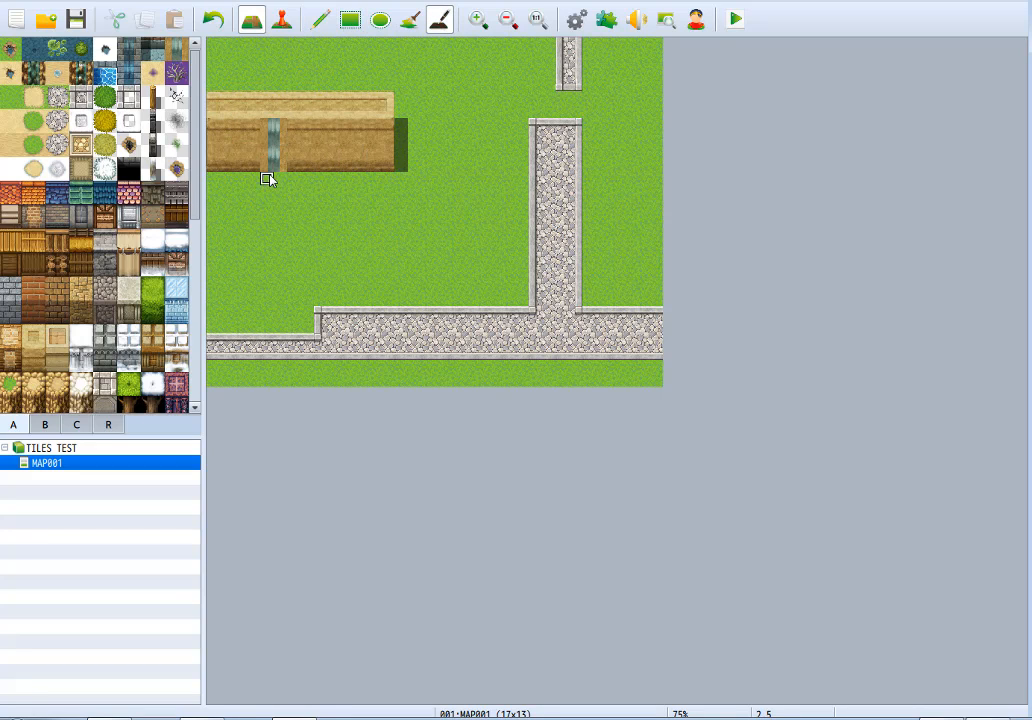
pyautogui.click(410, 19)
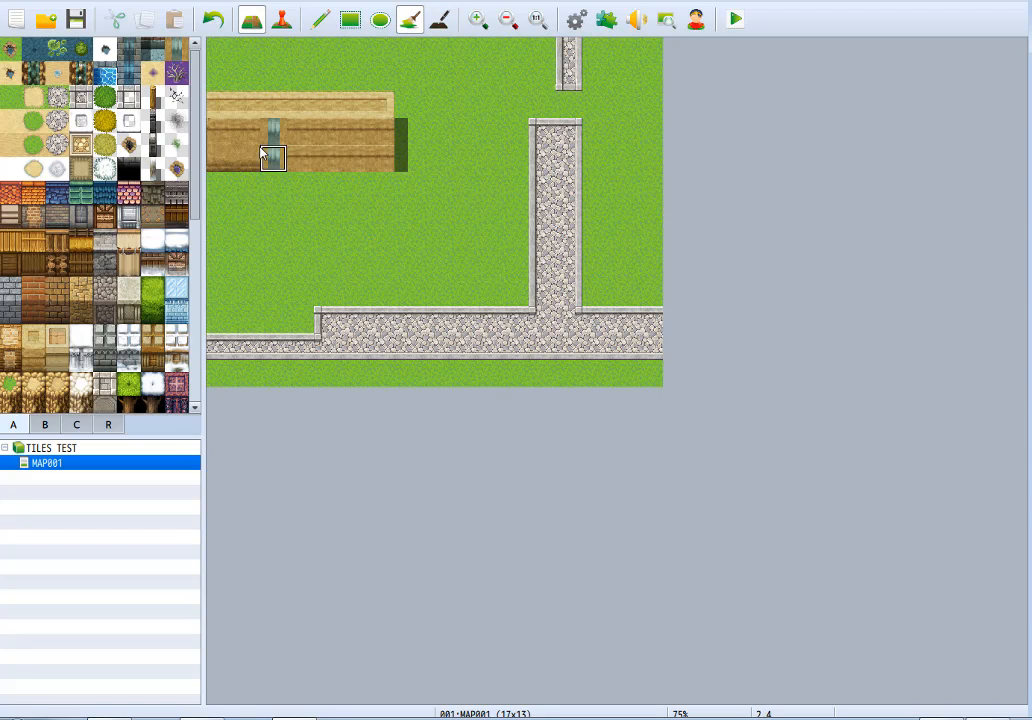
pyautogui.click(320, 19)
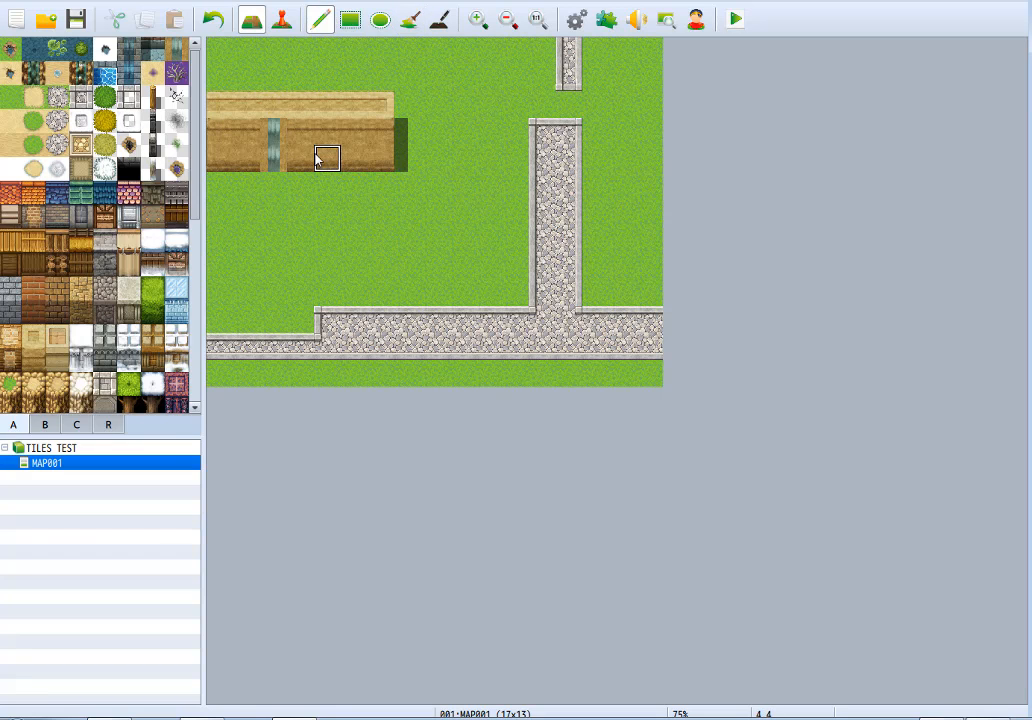
# Repaint the wall tiles beside the waterfall without edge trim, and replace the roof tile above it with brown wall face.
pyautogui.scroll(-4, 113, 165)
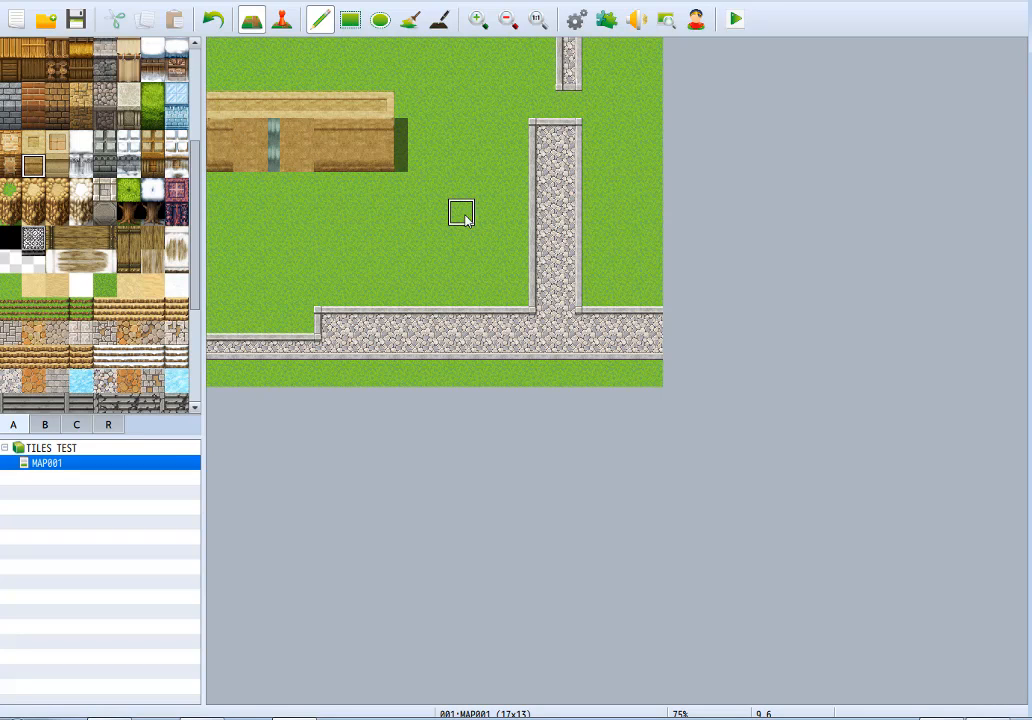
pyautogui.click(273, 106)
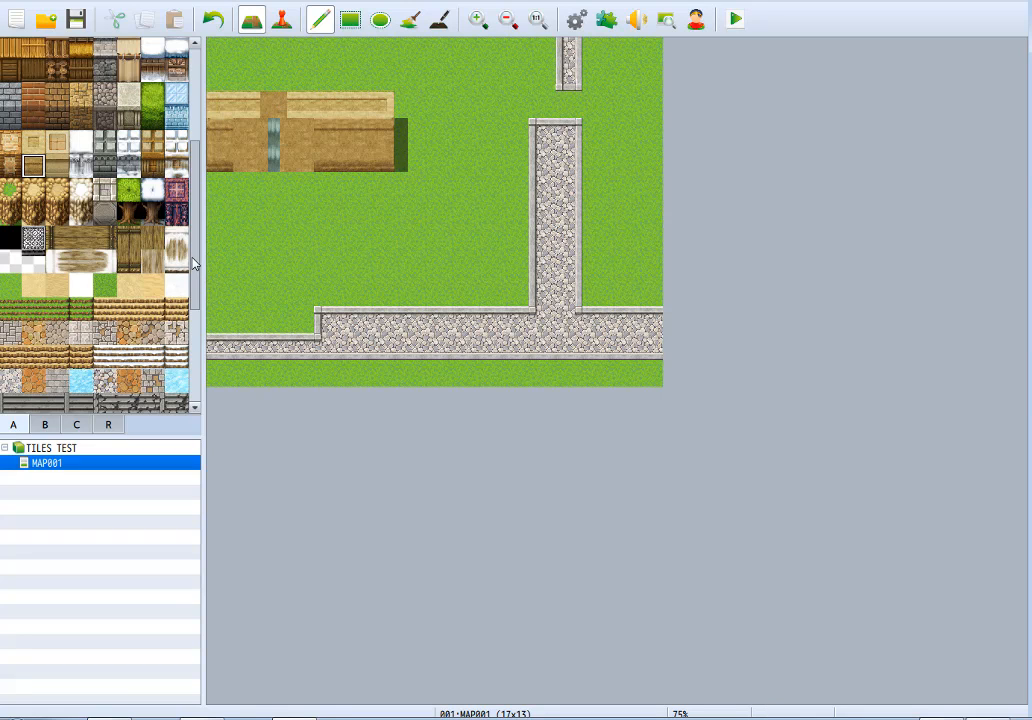
# Try painting a blue water channel above the roof leading down into the waterfall, and undo it.
pyautogui.scroll(3, 193, 263)
pyautogui.click(154, 50)
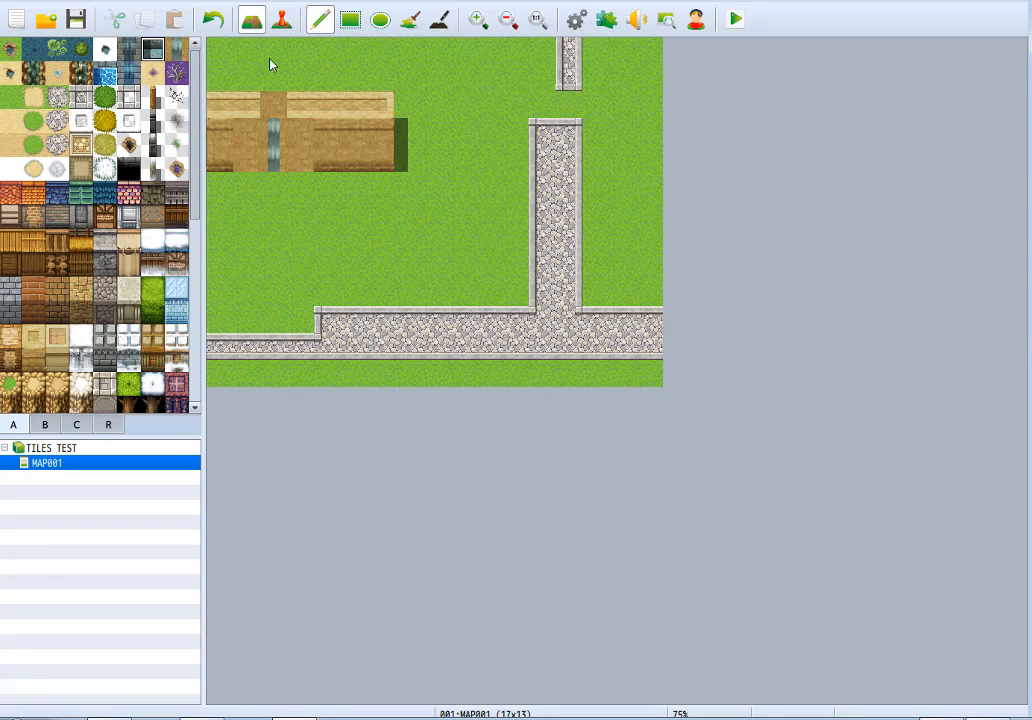
pyautogui.moveTo(268, 106); pyautogui.dragTo(268, 83)
pyautogui.click(272, 84)
pyautogui.moveTo(272, 76); pyautogui.dragTo(300, 71)
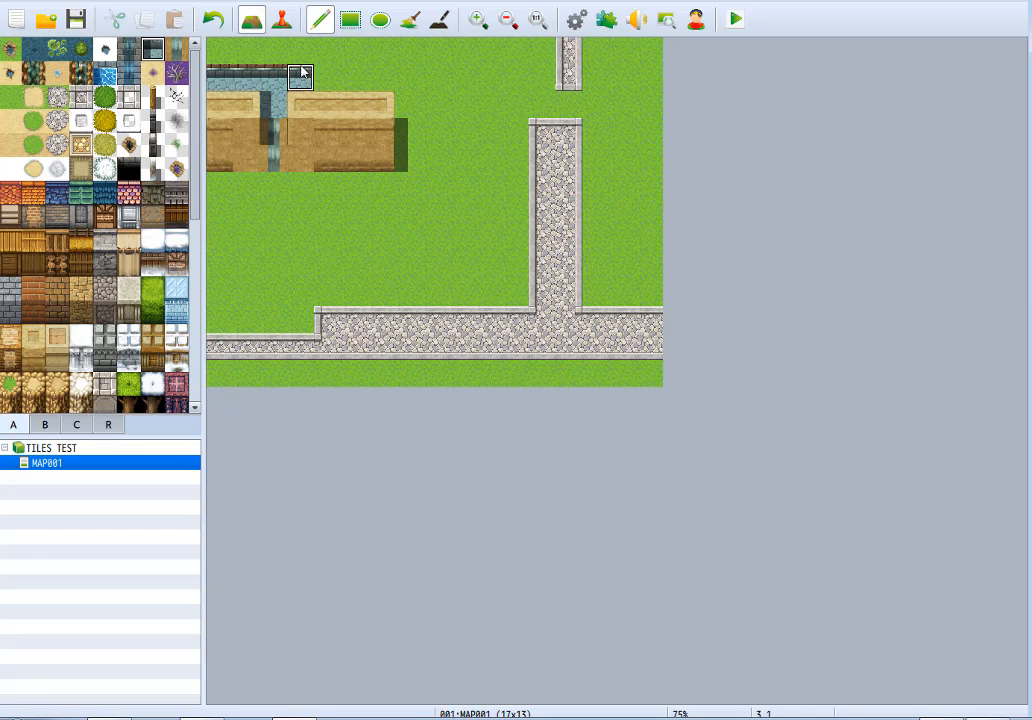
pyautogui.hotkey('ctrl', 'z')
pyautogui.hotkey('ctrl', 'z')
pyautogui.hotkey('ctrl', 'z')
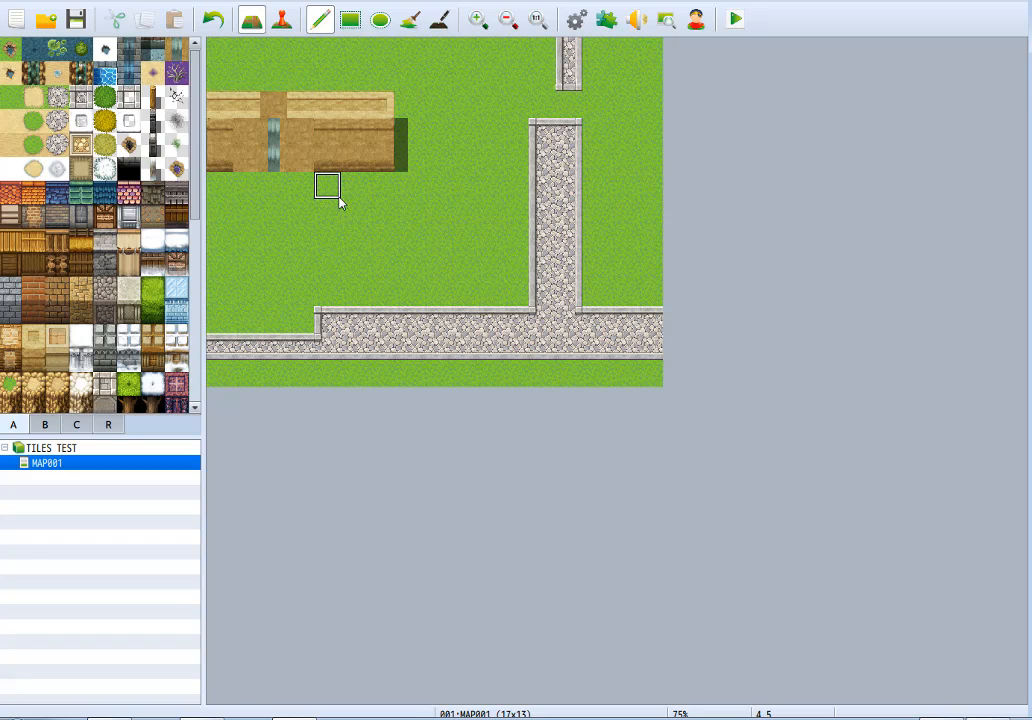
# Clear the desert building and its waterfall back to grass.
pyautogui.moveTo(294, 140)
pyautogui.mouseDown()
pyautogui.moveTo(272, 163)
pyautogui.moveTo(362, 113)
pyautogui.moveTo(222, 105)
pyautogui.mouseUp()
pyautogui.hotkey('ctrl', 'z')
pyautogui.hotkey('ctrl', 'z')
pyautogui.hotkey('ctrl', 'z')
pyautogui.hotkey('ctrl', 'z')
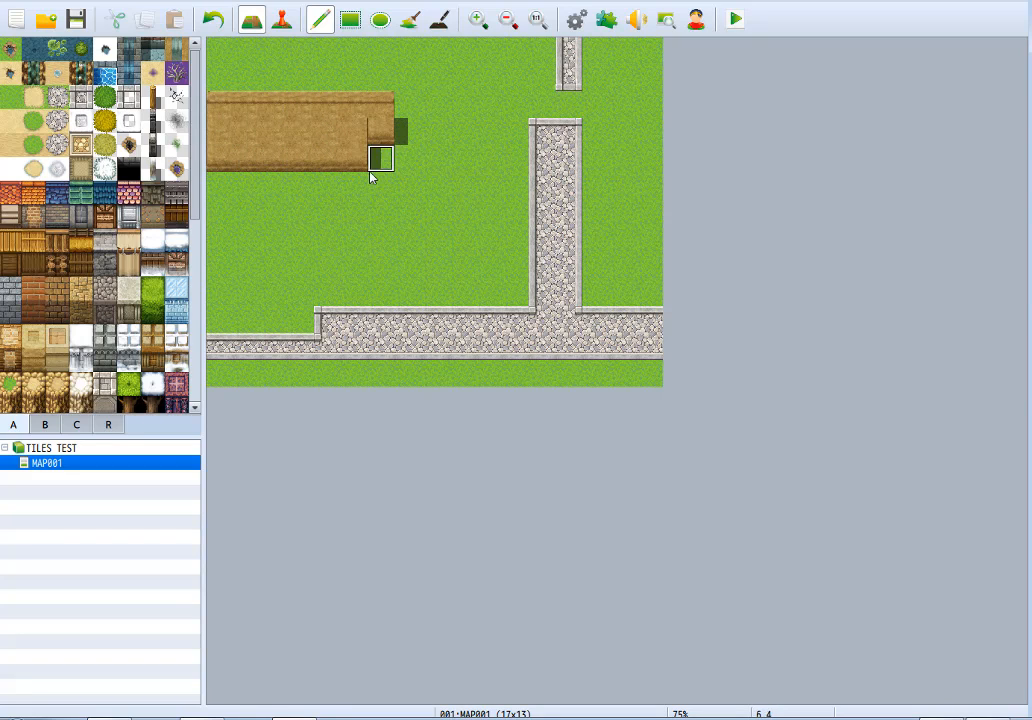
# Paint a three-tile-high stone-edged waterfall on the grass with a five-tile-wide strip of blue water at its foot.
pyautogui.click(136, 80)
pyautogui.moveTo(310, 176)
pyautogui.mouseDown()
pyautogui.moveTo(334, 212)
pyautogui.moveTo(357, 212)
pyautogui.mouseUp()
pyautogui.click(106, 78)
# Try stone wall and castle wall faces as the backing east of the waterfall, undoing each one.
pyautogui.moveTo(196, 197); pyautogui.dragTo(198, 275)
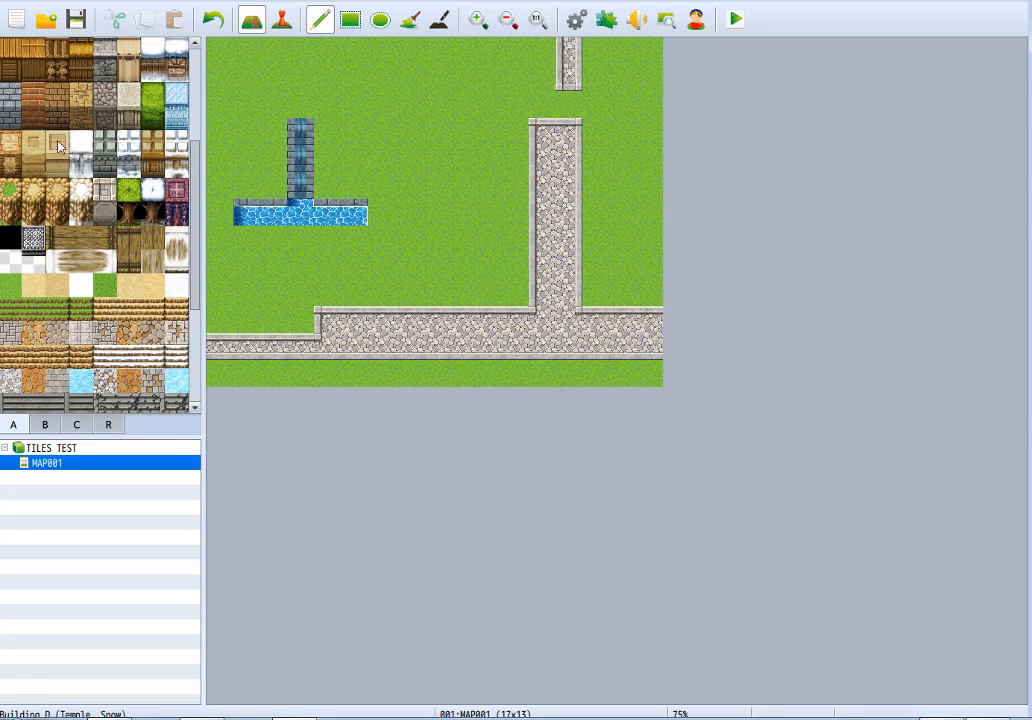
pyautogui.moveTo(322, 135); pyautogui.dragTo(334, 179)
pyautogui.hotkey('ctrl', 'z')
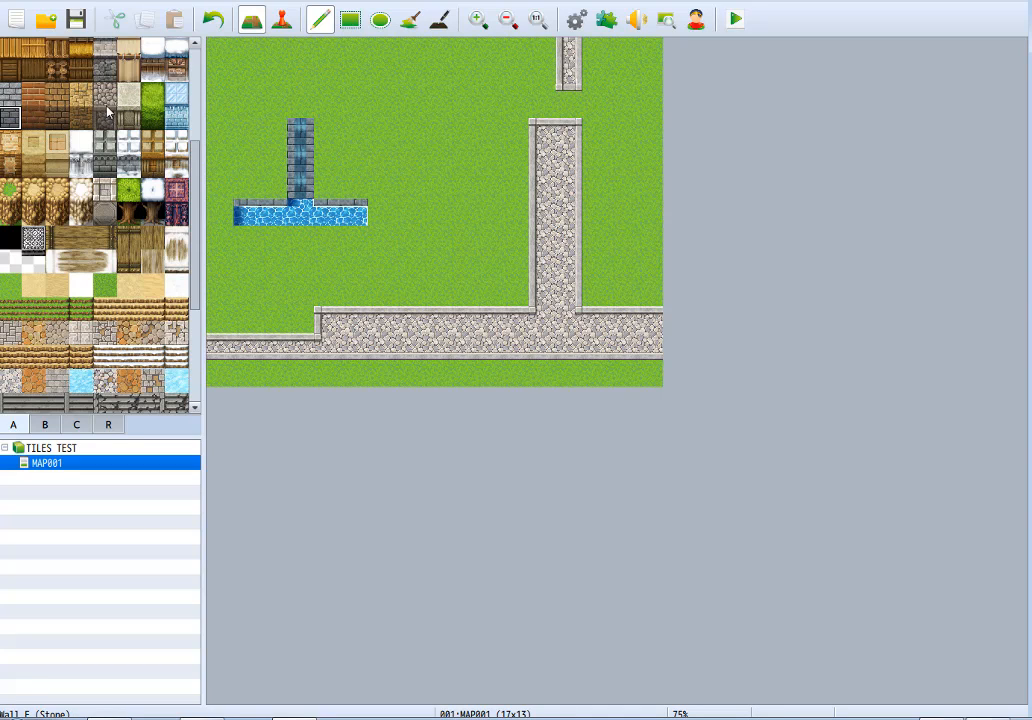
pyautogui.click(104, 165)
pyautogui.moveTo(327, 130); pyautogui.dragTo(335, 185)
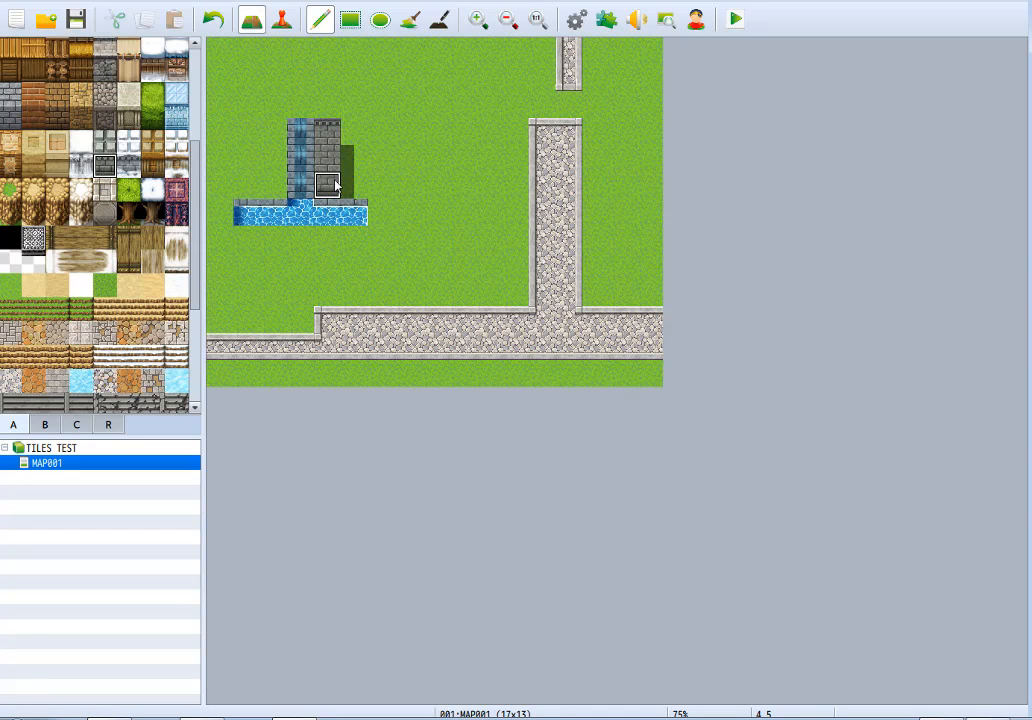
pyautogui.hotkey('ctrl', 'z')
# Fill two columns on each side of the waterfall with untrimmed grey brick wall tiles, three tiles high.
pyautogui.moveTo(196, 197); pyautogui.dragTo(196, 272)
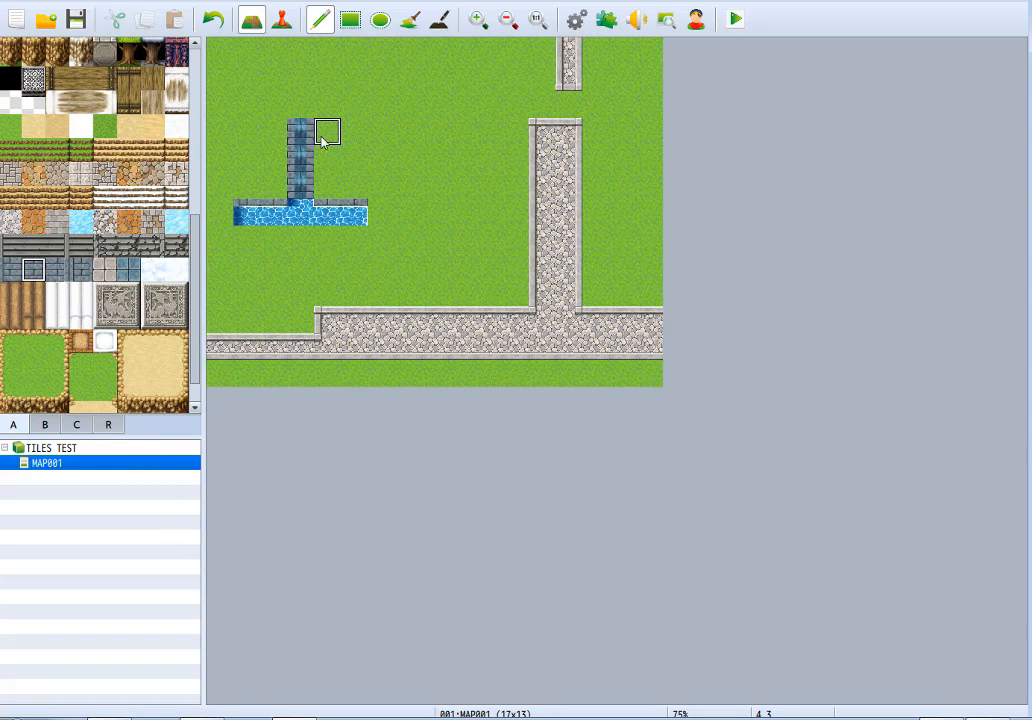
pyautogui.moveTo(322, 138)
pyautogui.mouseDown()
pyautogui.moveTo(329, 184)
pyautogui.moveTo(352, 183)
pyautogui.moveTo(356, 128)
pyautogui.mouseUp()
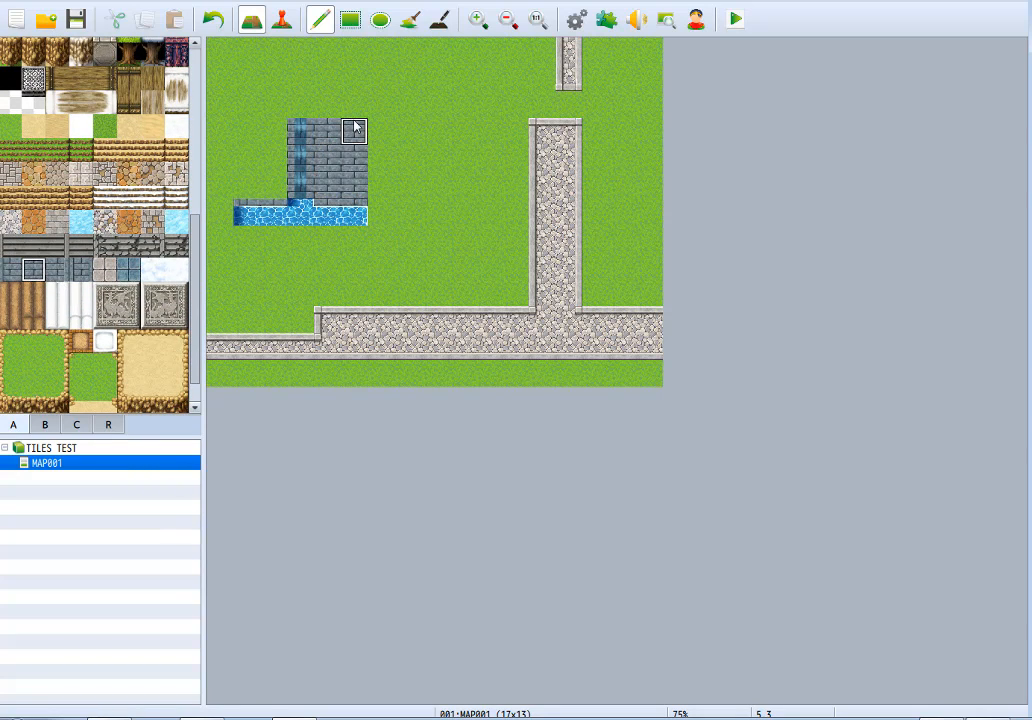
pyautogui.hotkey('ctrl', 'z')
pyautogui.hotkey('ctrl', 'z')
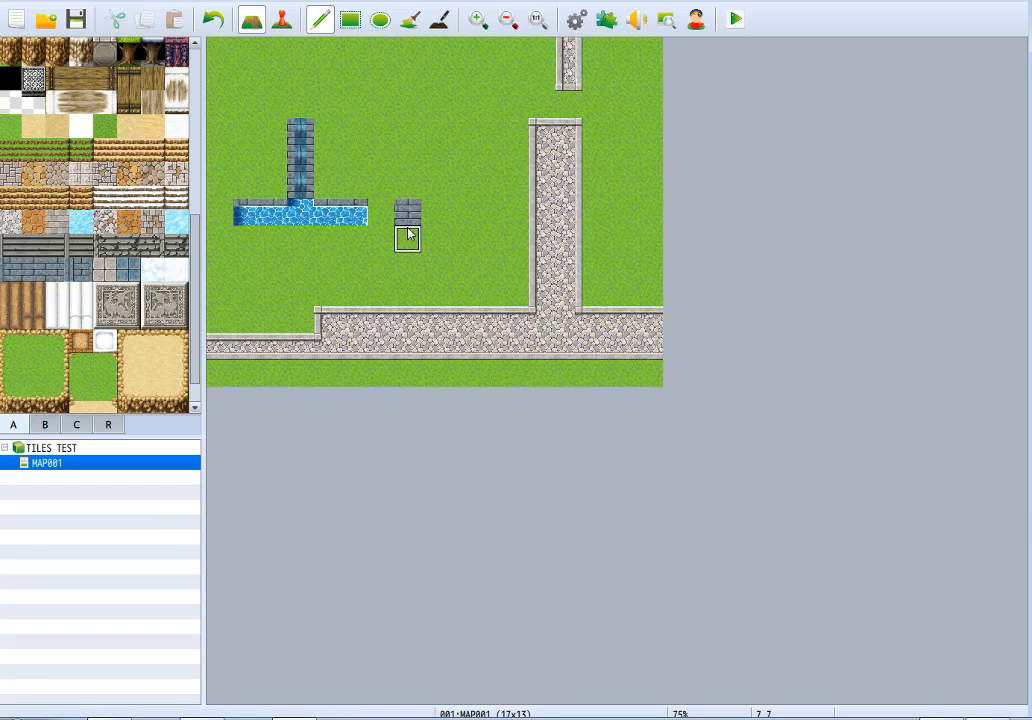
pyautogui.click(35, 276)
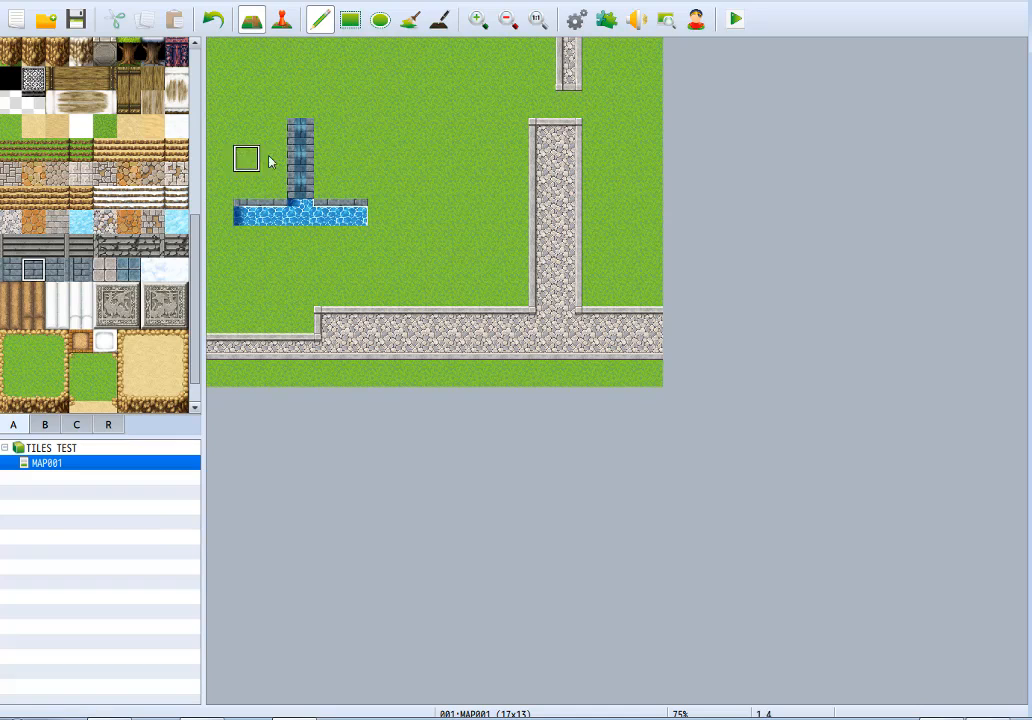
pyautogui.moveTo(327, 190)
pyautogui.mouseDown()
pyautogui.moveTo(334, 131)
pyautogui.moveTo(353, 184)
pyautogui.mouseUp()
pyautogui.moveTo(268, 136)
pyautogui.mouseDown()
pyautogui.moveTo(260, 194)
pyautogui.moveTo(249, 131)
pyautogui.mouseUp()
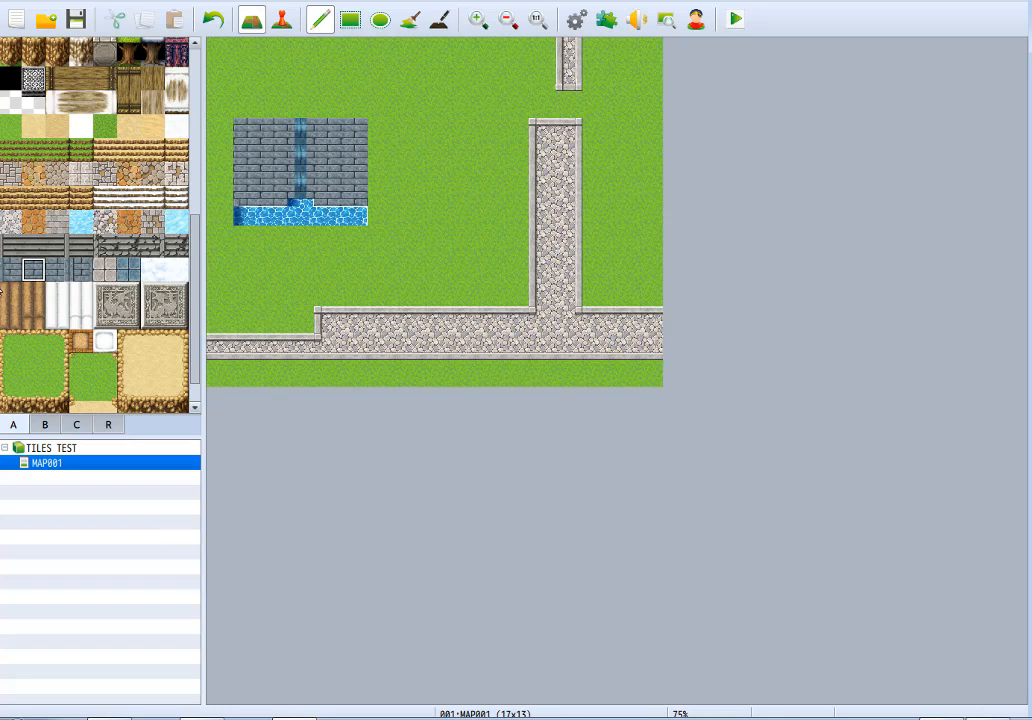
# Replace the brick wall's outer columns with the matching left-edge and right-edge brick tiles.
pyautogui.click(9, 272)
pyautogui.moveTo(246, 139); pyautogui.dragTo(242, 196)
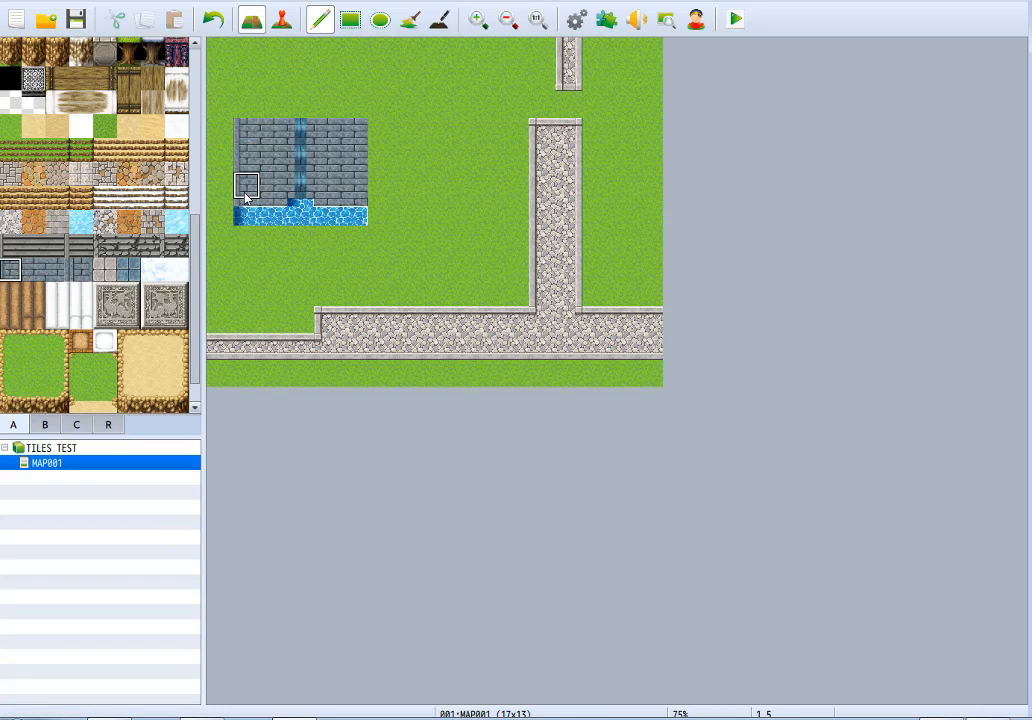
pyautogui.click(57, 268)
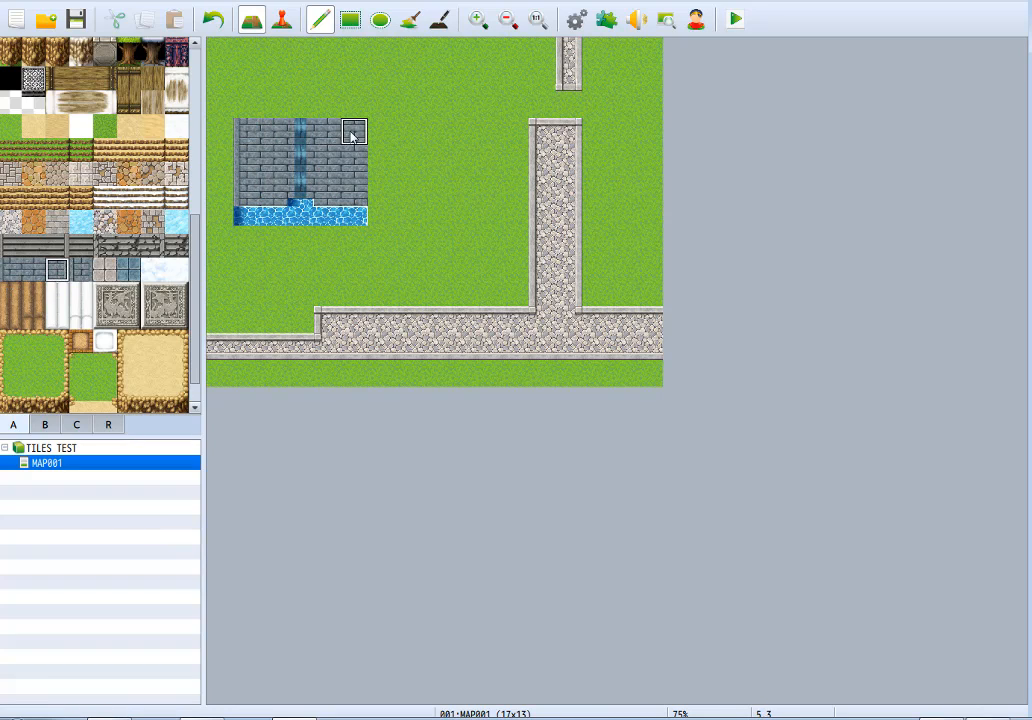
pyautogui.moveTo(350, 133); pyautogui.dragTo(346, 192)
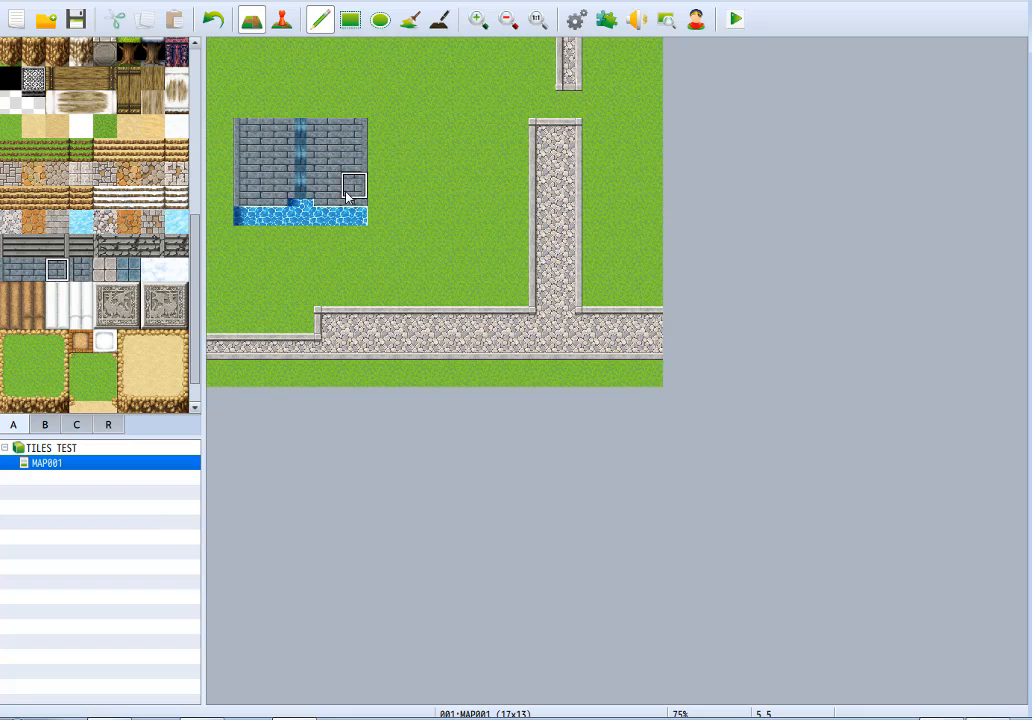
pyautogui.rightClick(431, 216)
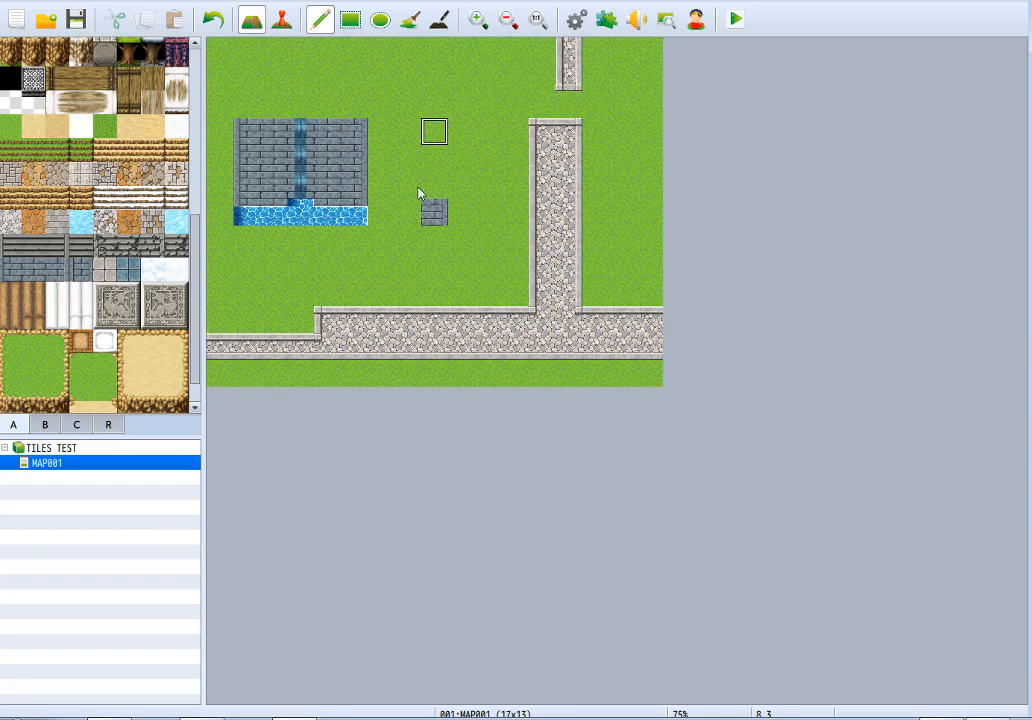
# Deepen the pool below the wall to three tiles and paint a channel above the waterfall joined to a four-tile-wide water strip.
pyautogui.moveTo(350, 230)
pyautogui.mouseDown()
pyautogui.moveTo(336, 244)
pyautogui.moveTo(235, 250)
pyautogui.moveTo(353, 265)
pyautogui.mouseUp()
pyautogui.rightClick(221, 211)
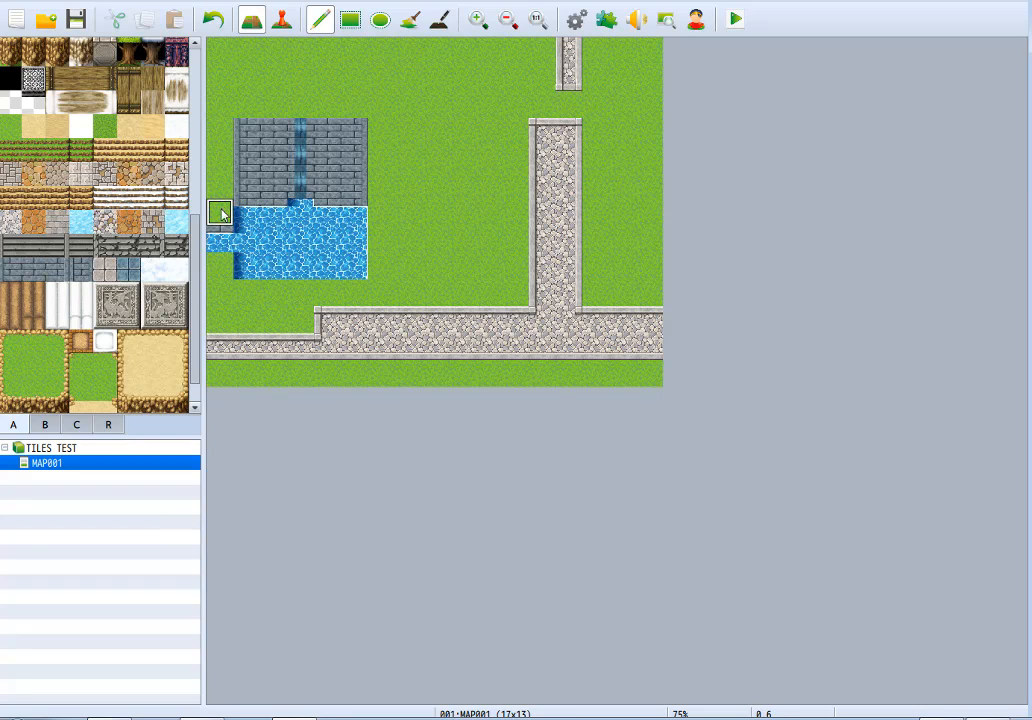
pyautogui.click(222, 241)
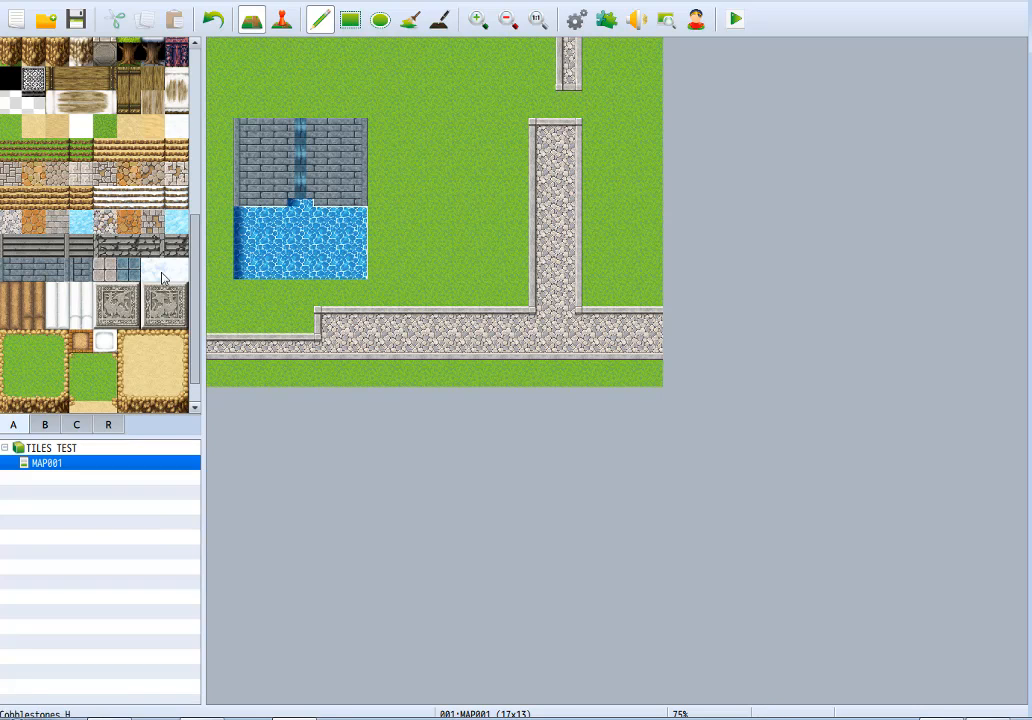
pyautogui.moveTo(301, 105)
pyautogui.mouseDown()
pyautogui.moveTo(308, 76)
pyautogui.moveTo(263, 77)
pyautogui.mouseUp()
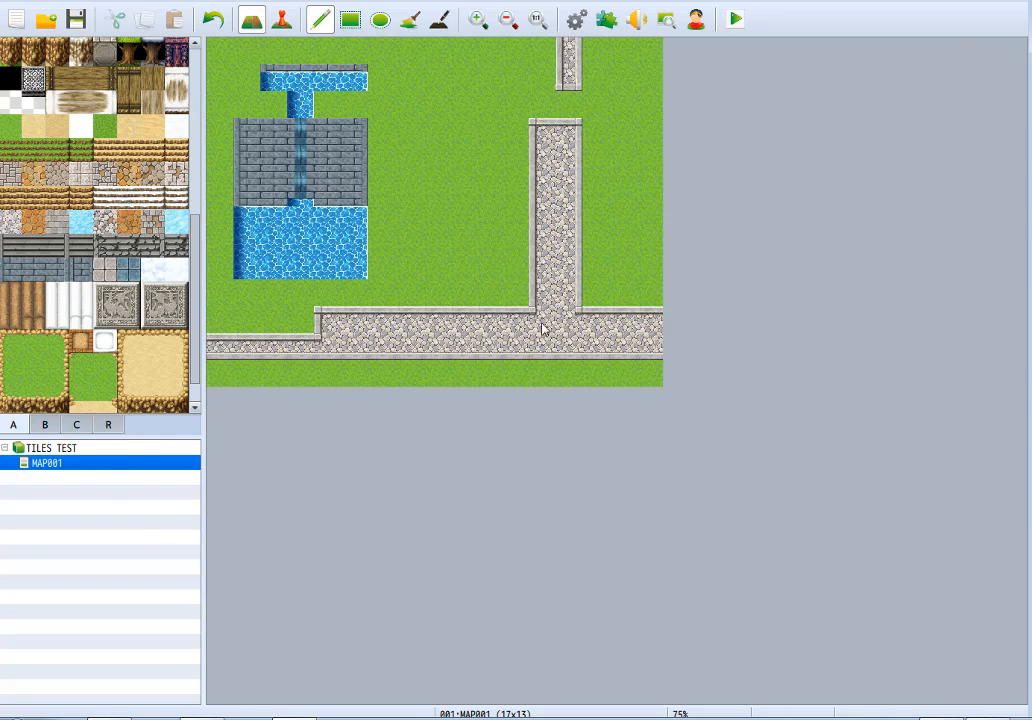
# Paint castle roof tiles around the upper water channel and clear the column at the map's left edge back to grass.
pyautogui.scroll(4, 97, 291)
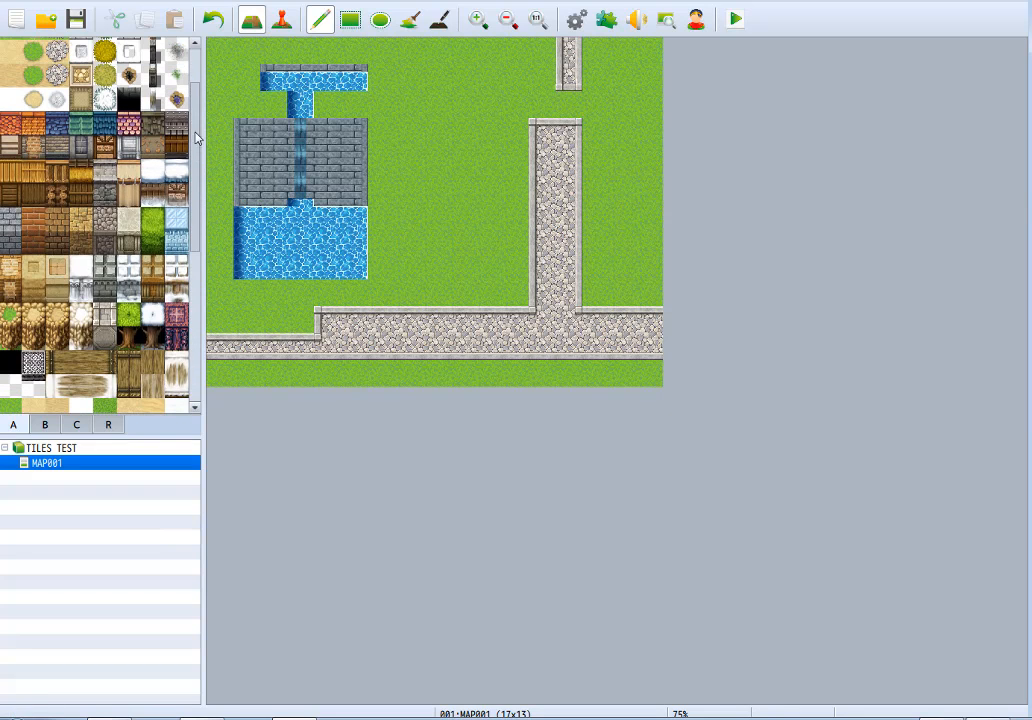
pyautogui.click(101, 274)
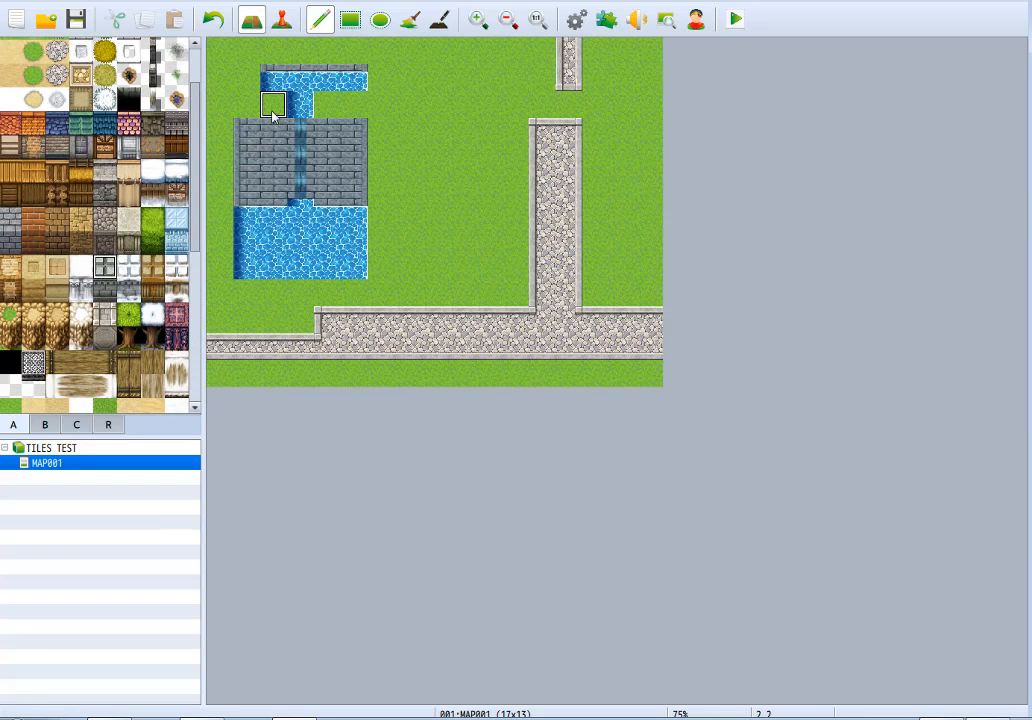
pyautogui.moveTo(270, 115)
pyautogui.mouseDown()
pyautogui.moveTo(235, 85)
pyautogui.moveTo(328, 54)
pyautogui.moveTo(385, 78)
pyautogui.moveTo(330, 104)
pyautogui.moveTo(377, 54)
pyautogui.mouseUp()
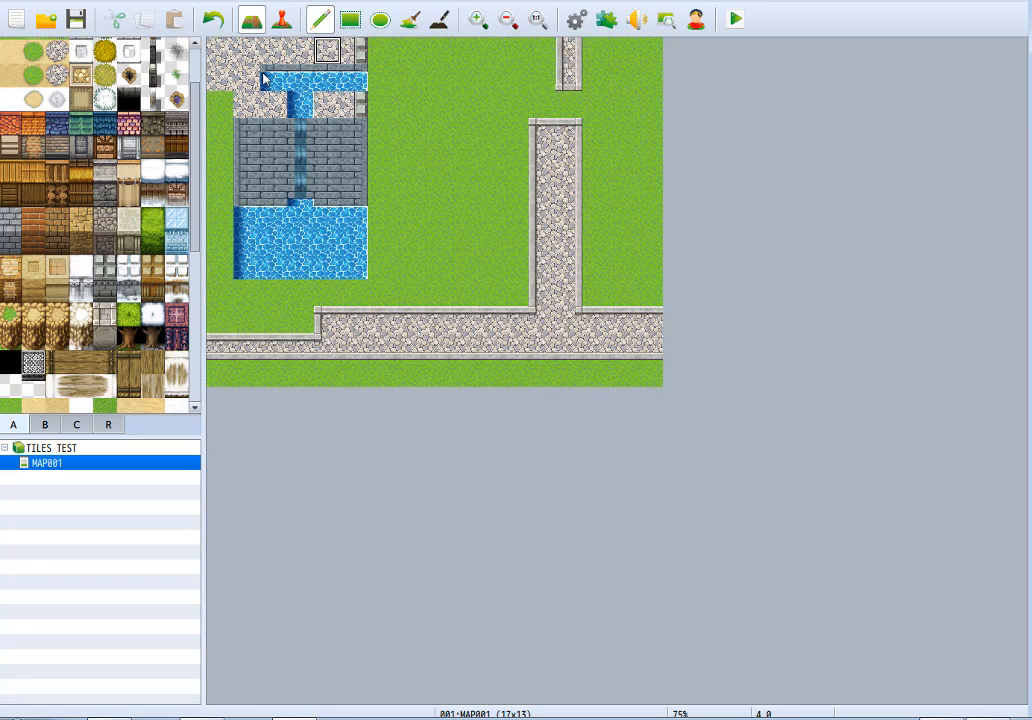
pyautogui.moveTo(219, 52); pyautogui.dragTo(215, 119)
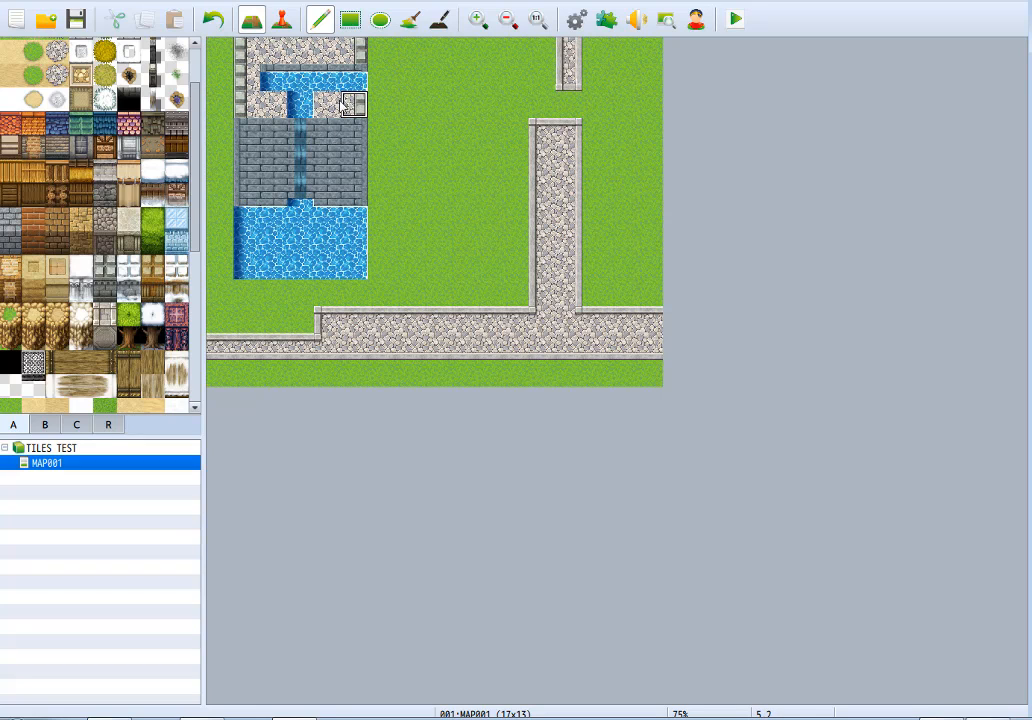
# Close the east end of the upper water strip with castle roof tiles and draw a shadow down the structure's east side.
pyautogui.moveTo(354, 105); pyautogui.dragTo(354, 78)
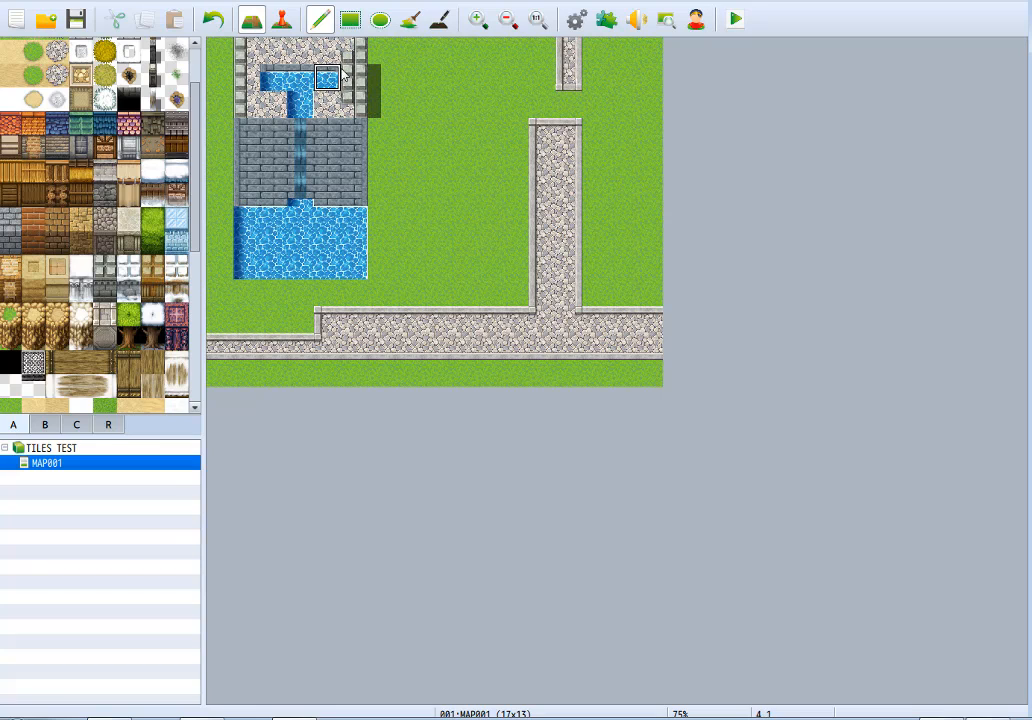
pyautogui.moveTo(347, 58); pyautogui.dragTo(351, 103)
pyautogui.hotkey('ctrl', 'z')
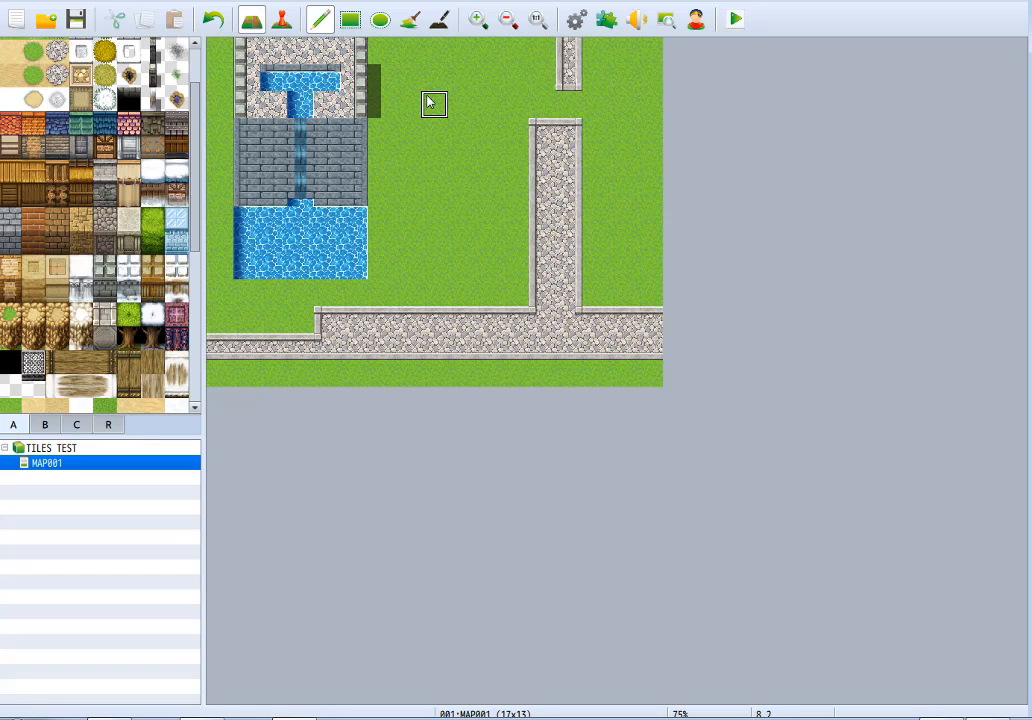
pyautogui.click(439, 19)
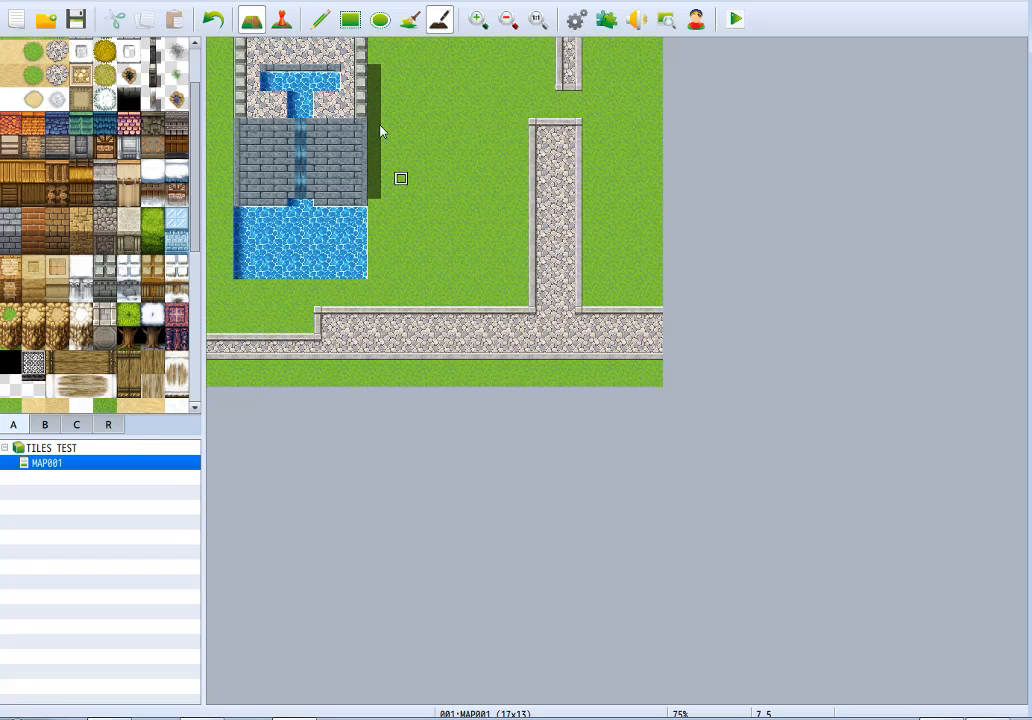
# Clear the whole waterfall structure, its pool and its shadow back to grass with rectangular fills.
pyautogui.click(409, 19)
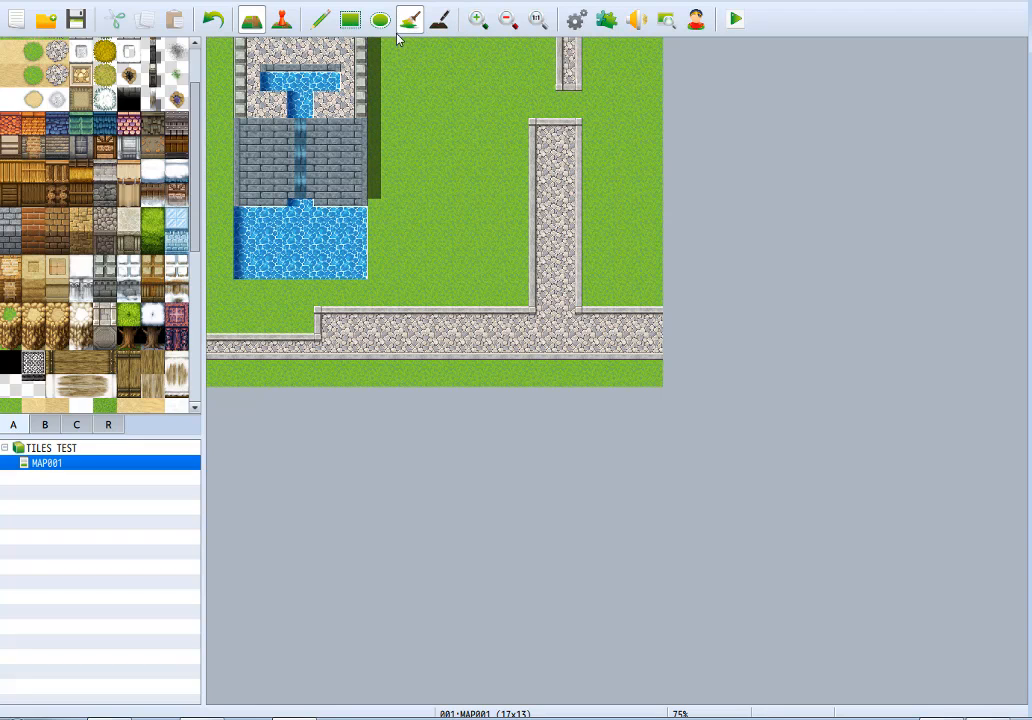
pyautogui.click(350, 20)
pyautogui.moveTo(240, 42); pyautogui.dragTo(392, 272)
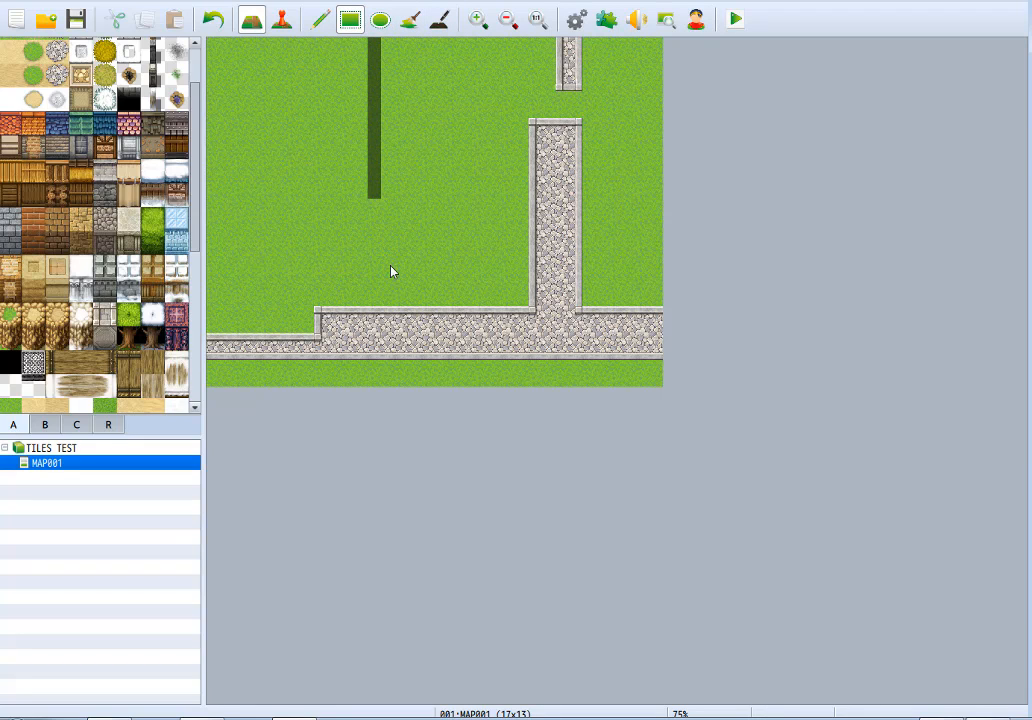
pyautogui.moveTo(375, 192); pyautogui.dragTo(357, 51)
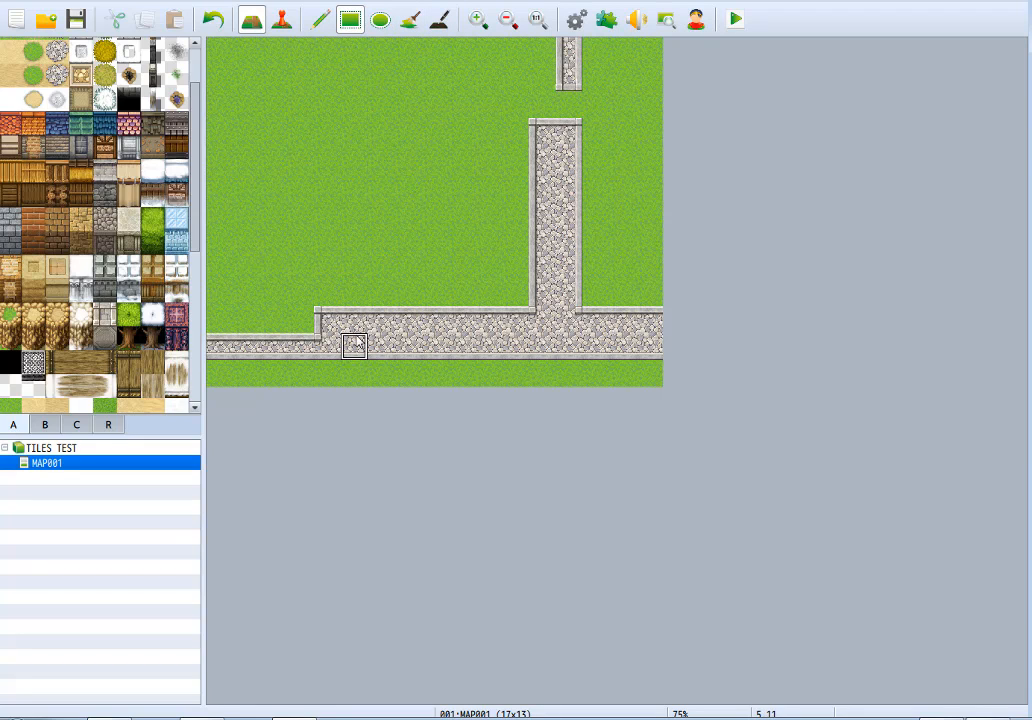
# Widen the horizontal cobblestone path's western section to two tiles and close the gap in the vertical path.
pyautogui.moveTo(210, 338); pyautogui.dragTo(316, 318)
pyautogui.moveTo(567, 104); pyautogui.dragTo(551, 66)
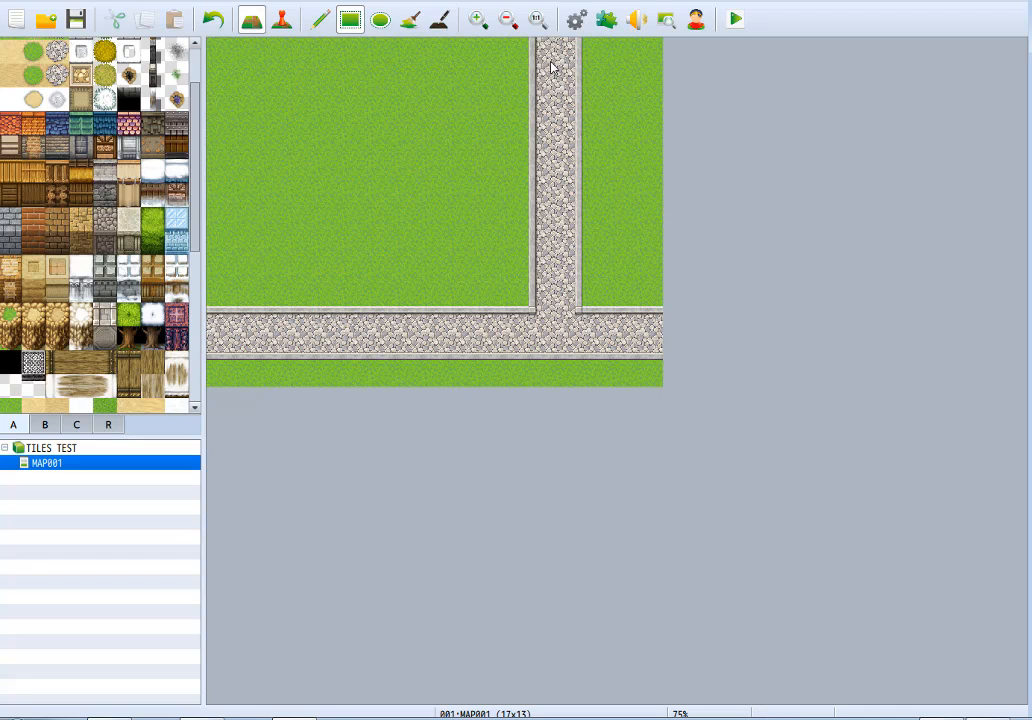
# Paint a white snow temple roof on the grass, six tiles wide and two tiles high.
pyautogui.click(320, 22)
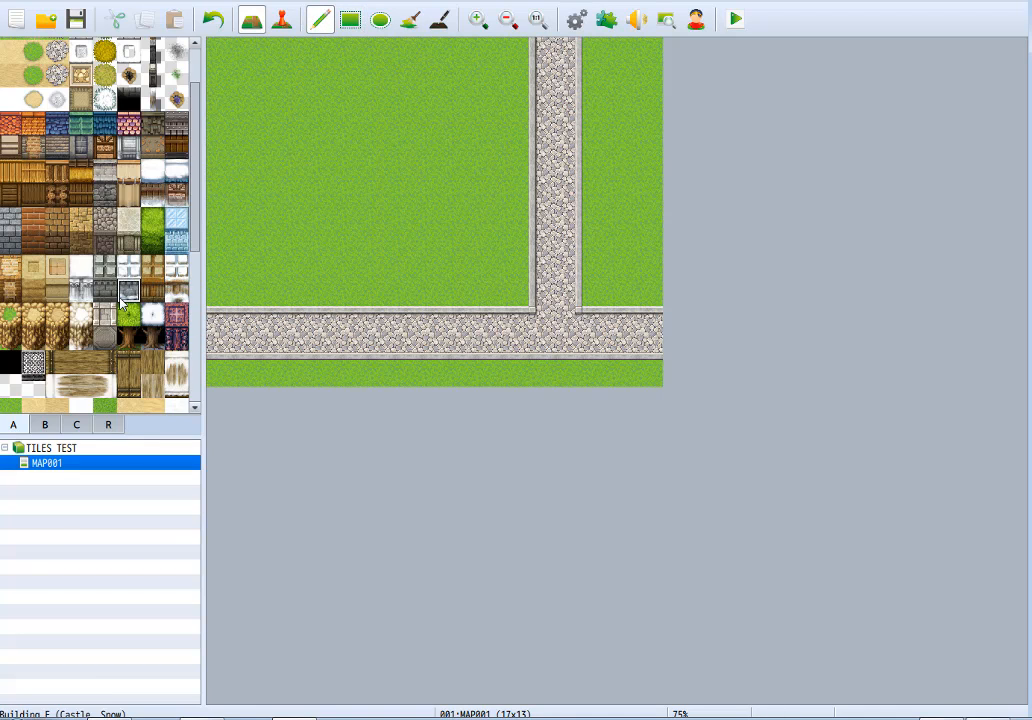
pyautogui.scroll(-2, 121, 304)
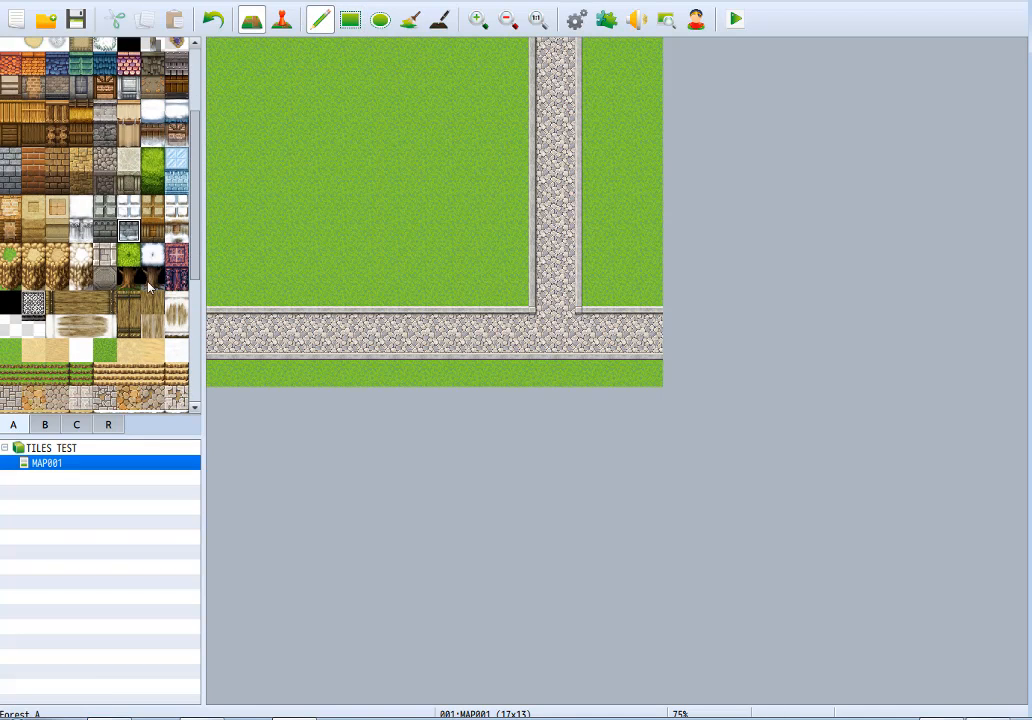
pyautogui.click(82, 216)
pyautogui.moveTo(272, 159)
pyautogui.mouseDown()
pyautogui.moveTo(327, 159)
pyautogui.moveTo(357, 184)
pyautogui.moveTo(274, 182)
pyautogui.moveTo(375, 228)
pyautogui.moveTo(403, 228)
pyautogui.mouseUp()
pyautogui.click(84, 232)
pyautogui.hotkey('ctrl', 'z')
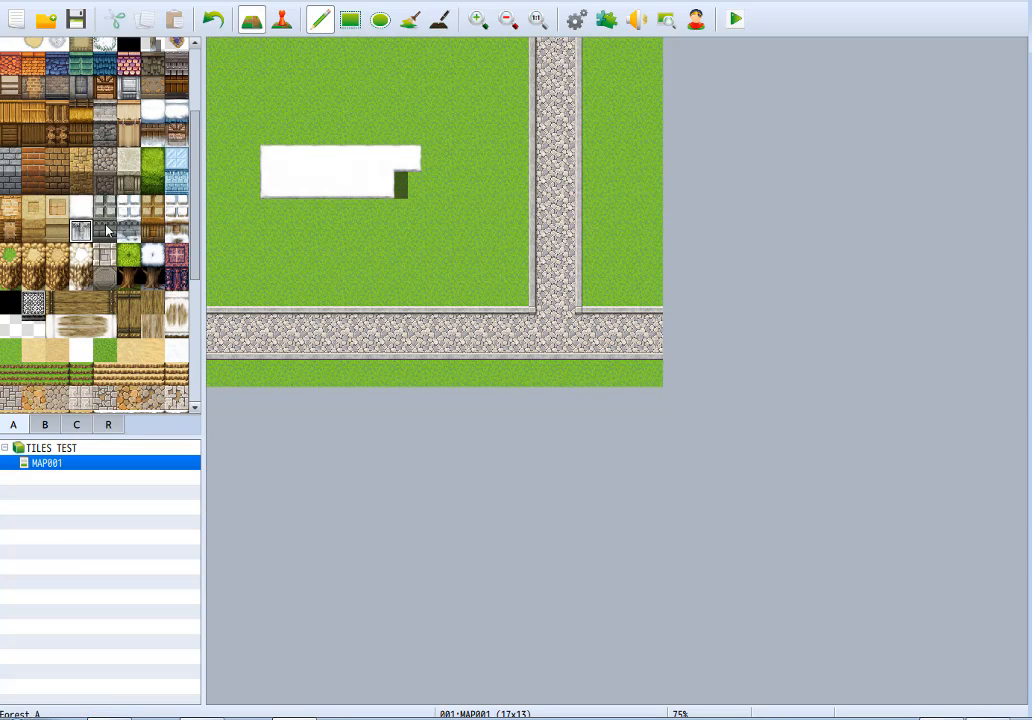
# Paint a seven-tile-wide castle building north of the snow roof, with two rows of battlement roof above one row of wall face.
pyautogui.moveTo(104, 209); pyautogui.dragTo(152, 232)
pyautogui.moveTo(262, 212)
pyautogui.mouseDown()
pyautogui.moveTo(375, 228)
pyautogui.moveTo(265, 208)
pyautogui.moveTo(331, 125)
pyautogui.mouseUp()
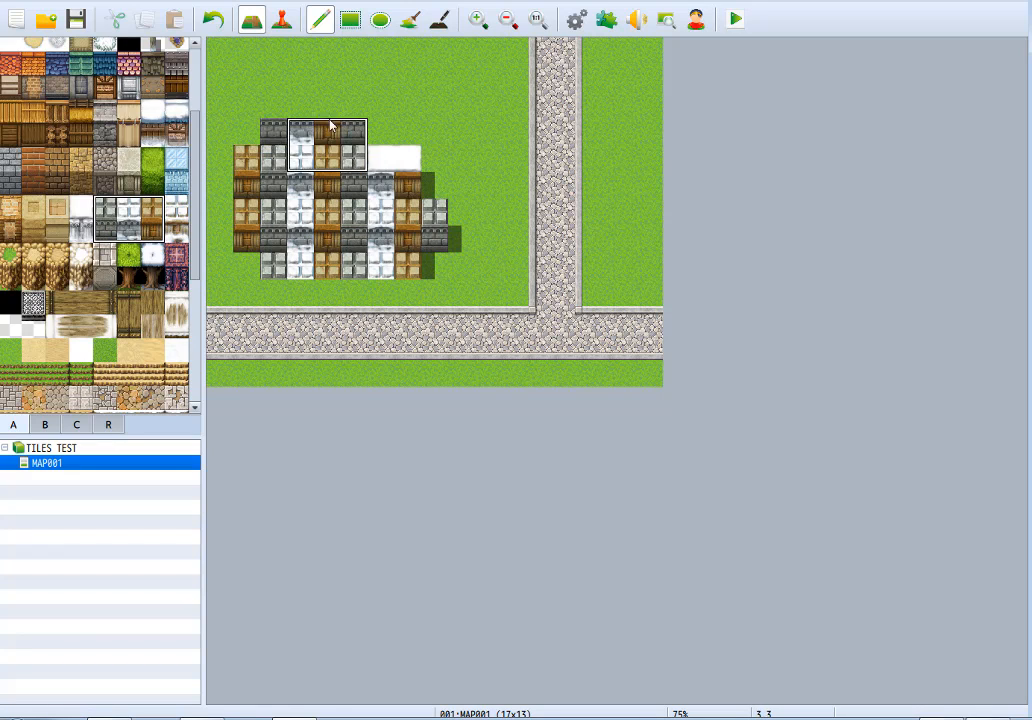
pyautogui.click(108, 212)
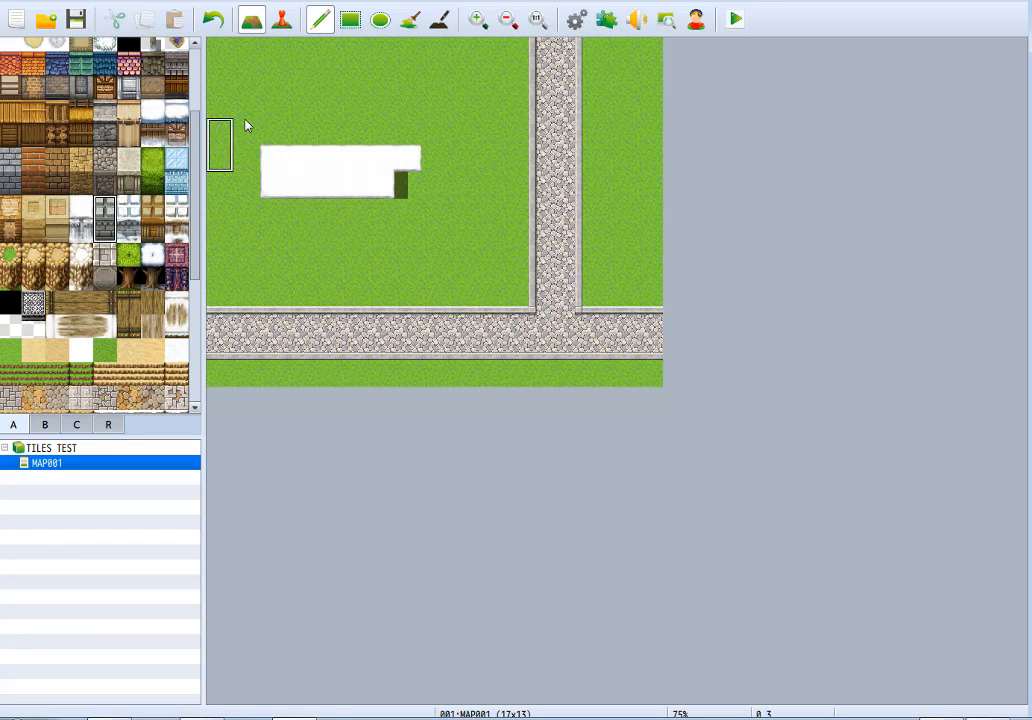
pyautogui.moveTo(240, 112); pyautogui.dragTo(405, 112)
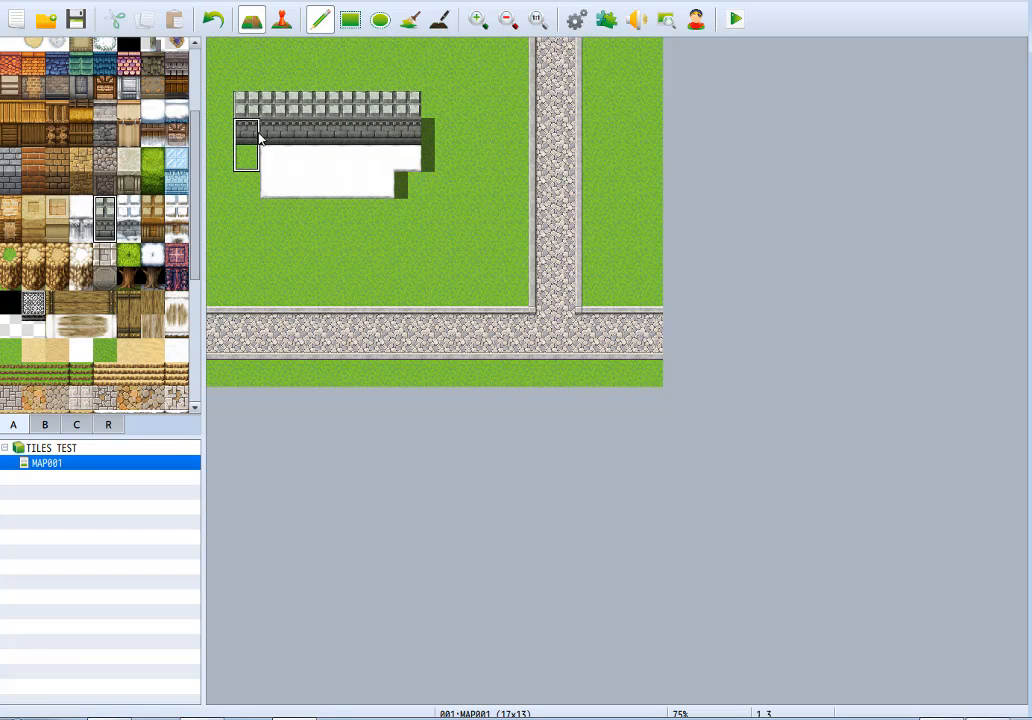
pyautogui.moveTo(257, 76); pyautogui.dragTo(410, 75)
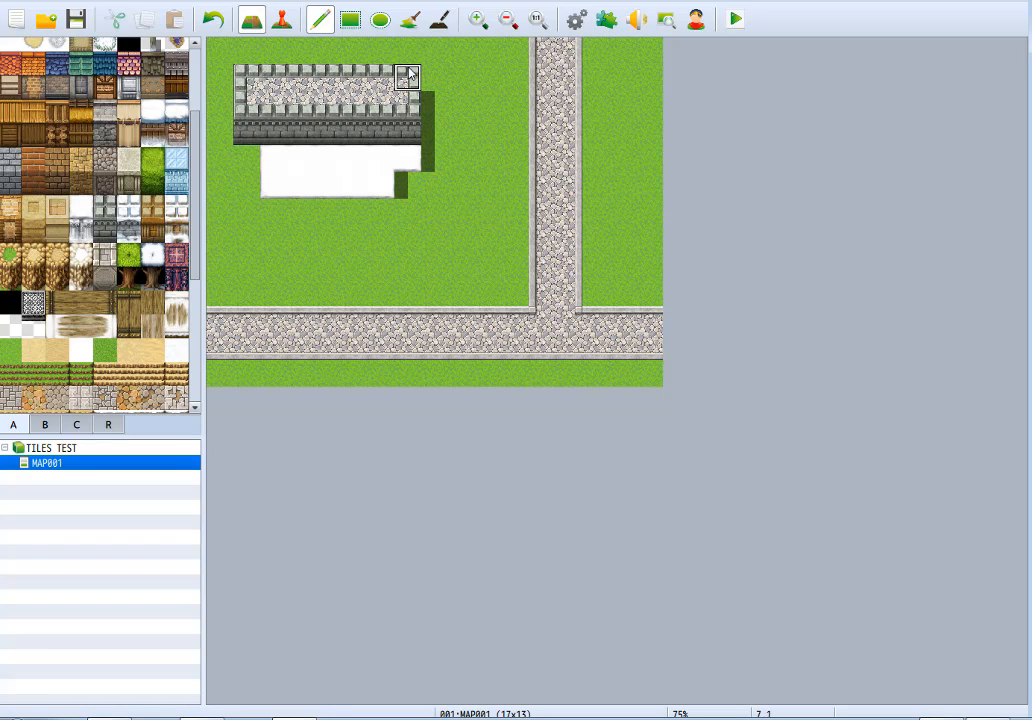
pyautogui.hotkey('ctrl', 'z')
pyautogui.moveTo(256, 77)
pyautogui.mouseDown()
pyautogui.moveTo(414, 75)
pyautogui.moveTo(248, 53)
pyautogui.moveTo(408, 81)
pyautogui.mouseUp()
pyautogui.hotkey('ctrl', 'z')
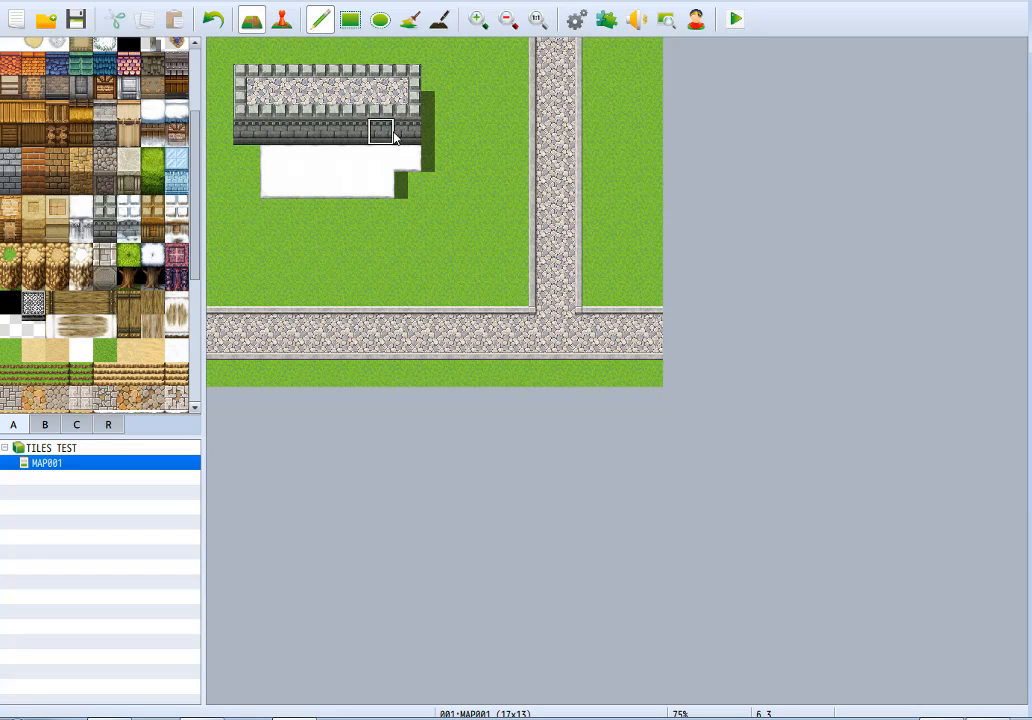
# Extend the castle's wall face to a second row, and clear the whole building and the snow roof back to grass.
pyautogui.moveTo(248, 157)
pyautogui.mouseDown()
pyautogui.moveTo(364, 145)
pyautogui.moveTo(459, 162)
pyautogui.mouseUp()
pyautogui.hotkey('ctrl', 'z')
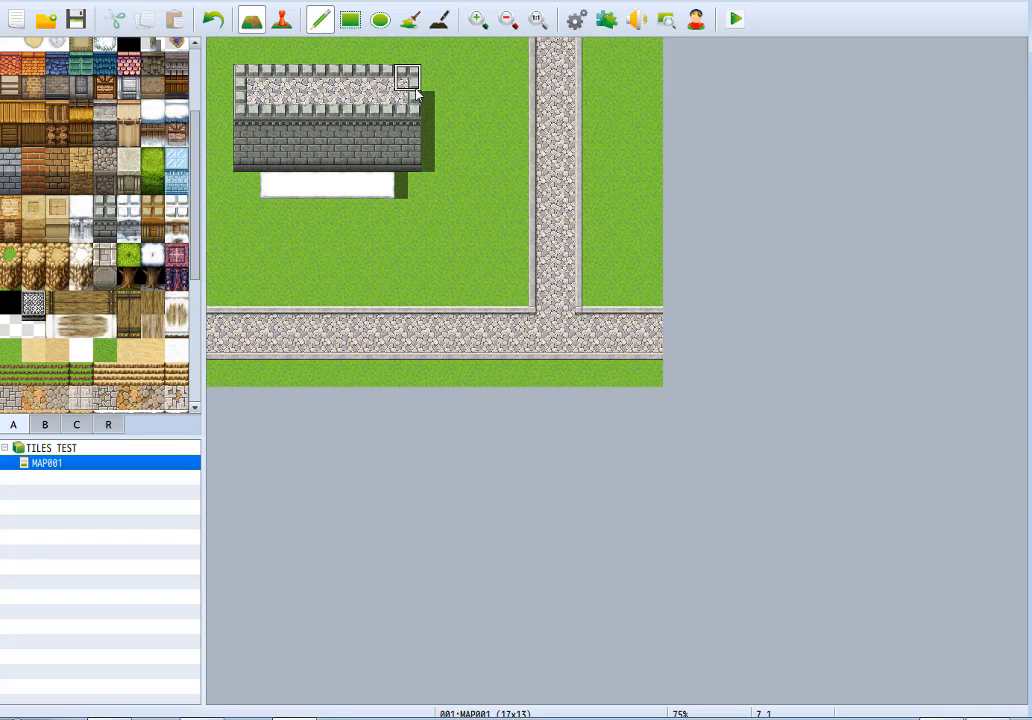
pyautogui.rightClick(452, 99)
pyautogui.moveTo(413, 102)
pyautogui.mouseDown()
pyautogui.moveTo(310, 129)
pyautogui.moveTo(262, 62)
pyautogui.moveTo(316, 134)
pyautogui.moveTo(343, 145)
pyautogui.moveTo(313, 108)
pyautogui.moveTo(380, 186)
pyautogui.moveTo(237, 157)
pyautogui.moveTo(382, 157)
pyautogui.mouseUp()
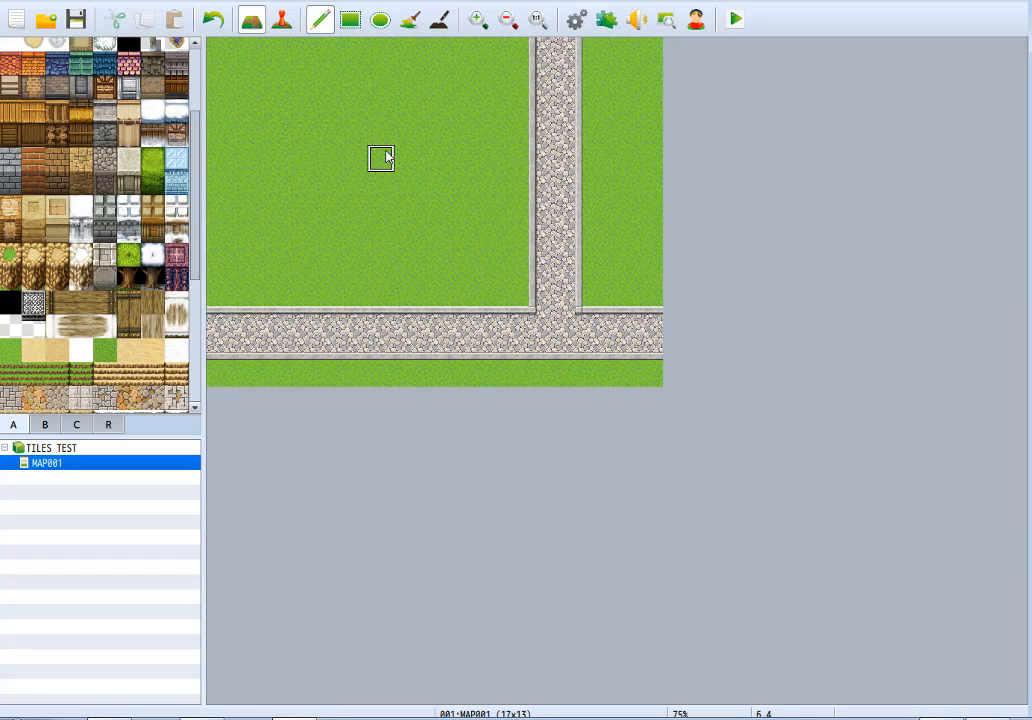
# Try the snow castle roof tile and its snowy stone wall tile on the grass, undoing each sample.
pyautogui.click(128, 210)
pyautogui.moveTo(320, 125)
pyautogui.mouseDown()
pyautogui.moveTo(330, 180)
pyautogui.moveTo(405, 157)
pyautogui.moveTo(372, 102)
pyautogui.moveTo(350, 104)
pyautogui.moveTo(405, 168)
pyautogui.mouseUp()
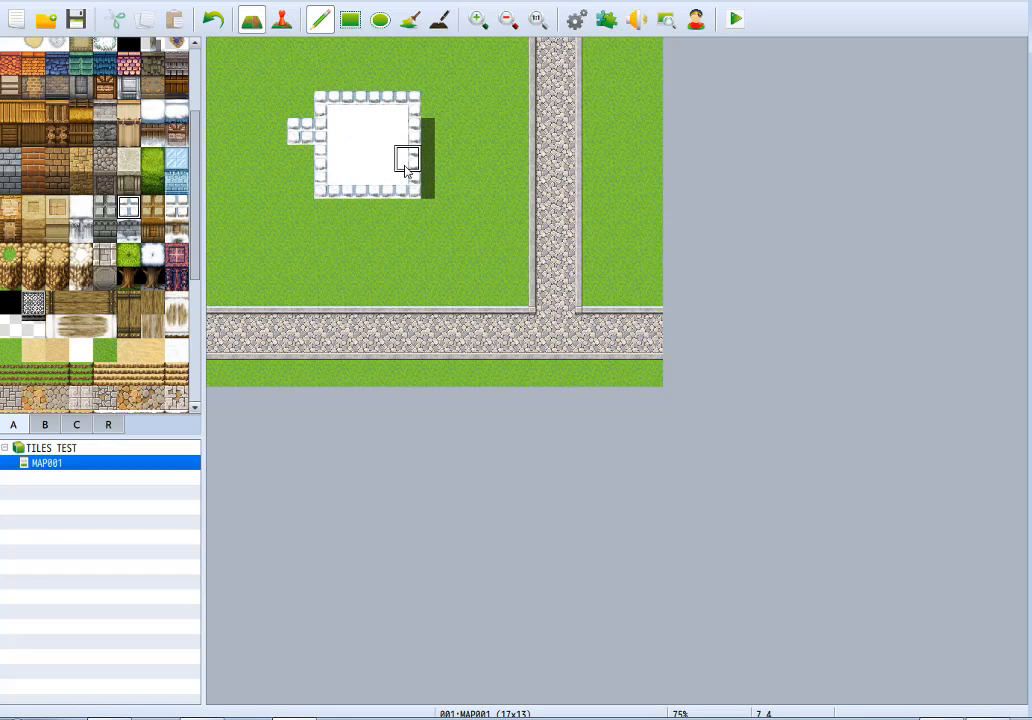
pyautogui.hotkey('ctrl', 'z')
pyautogui.click(128, 230)
pyautogui.moveTo(246, 240)
pyautogui.mouseDown()
pyautogui.moveTo(269, 258)
pyautogui.moveTo(263, 237)
pyautogui.mouseUp()
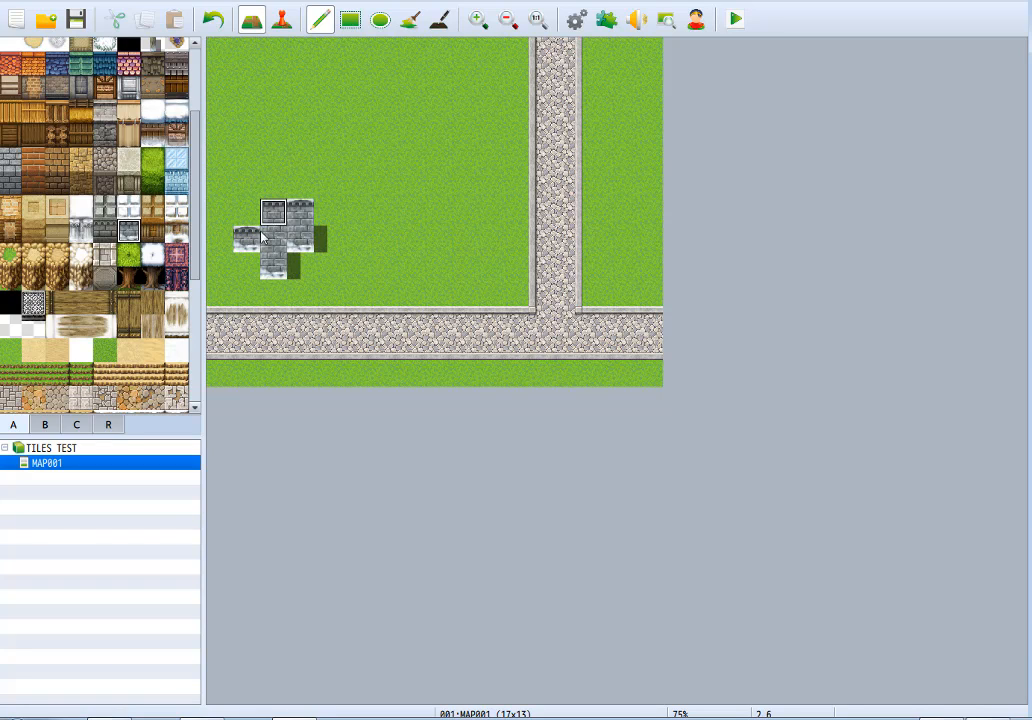
pyautogui.hotkey('ctrl', 'z')
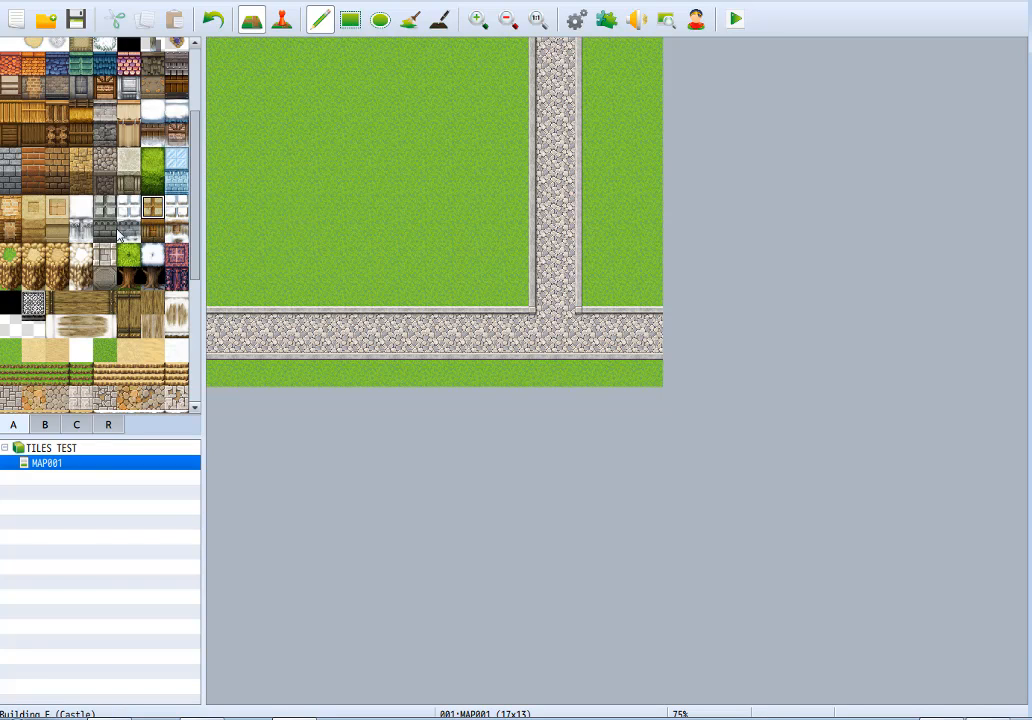
# Try a four-tile-wide brown castle roof with its matching wall face below, and clear it back to grass.
pyautogui.moveTo(327, 130)
pyautogui.mouseDown()
pyautogui.moveTo(320, 159)
pyautogui.moveTo(415, 166)
pyautogui.moveTo(330, 143)
pyautogui.mouseUp()
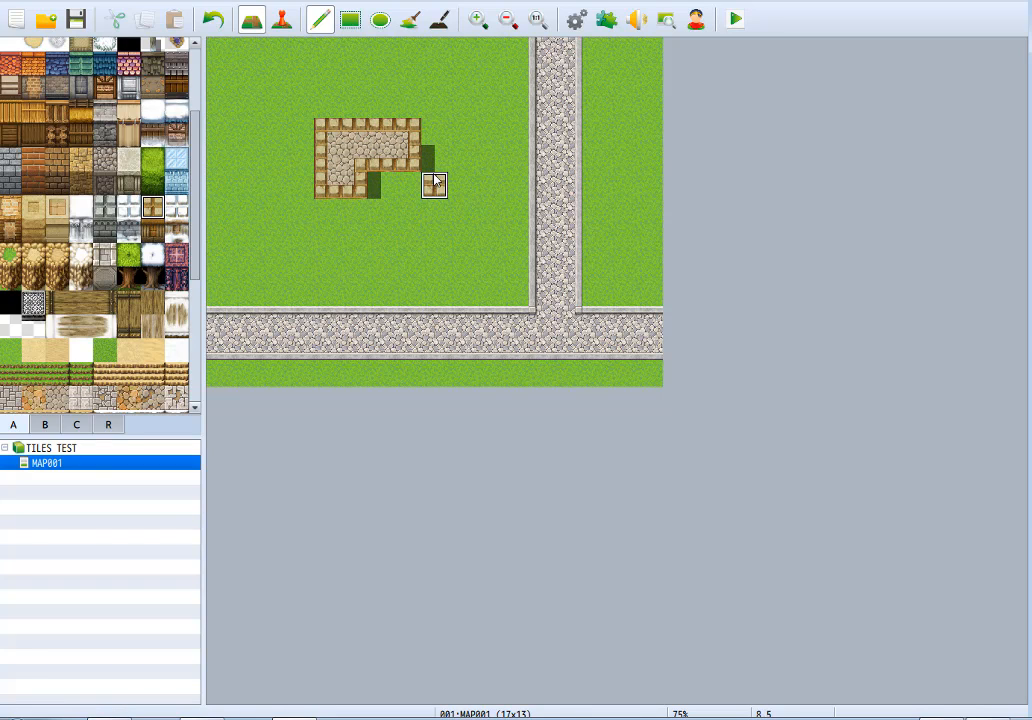
pyautogui.moveTo(434, 182)
pyautogui.mouseDown()
pyautogui.moveTo(369, 166)
pyautogui.moveTo(400, 176)
pyautogui.moveTo(355, 185)
pyautogui.moveTo(322, 226)
pyautogui.moveTo(424, 237)
pyautogui.moveTo(347, 220)
pyautogui.mouseUp()
pyautogui.click(157, 238)
pyautogui.moveTo(449, 180)
pyautogui.mouseDown()
pyautogui.moveTo(378, 188)
pyautogui.moveTo(432, 140)
pyautogui.moveTo(302, 200)
pyautogui.moveTo(449, 236)
pyautogui.moveTo(285, 245)
pyautogui.mouseUp()
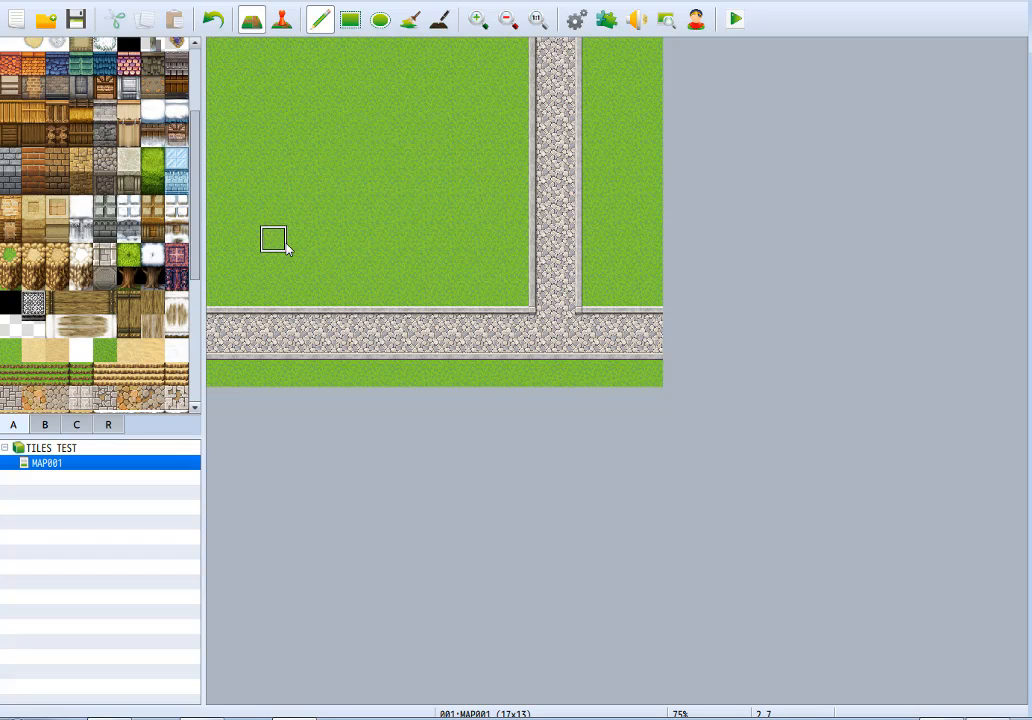
# Try a four-tile-wide snow-topped brick building with three roof rows above two wall rows, and clear it back to grass.
pyautogui.click(176, 207)
pyautogui.moveTo(270, 130)
pyautogui.mouseDown()
pyautogui.moveTo(357, 184)
pyautogui.moveTo(355, 140)
pyautogui.mouseUp()
pyautogui.click(176, 230)
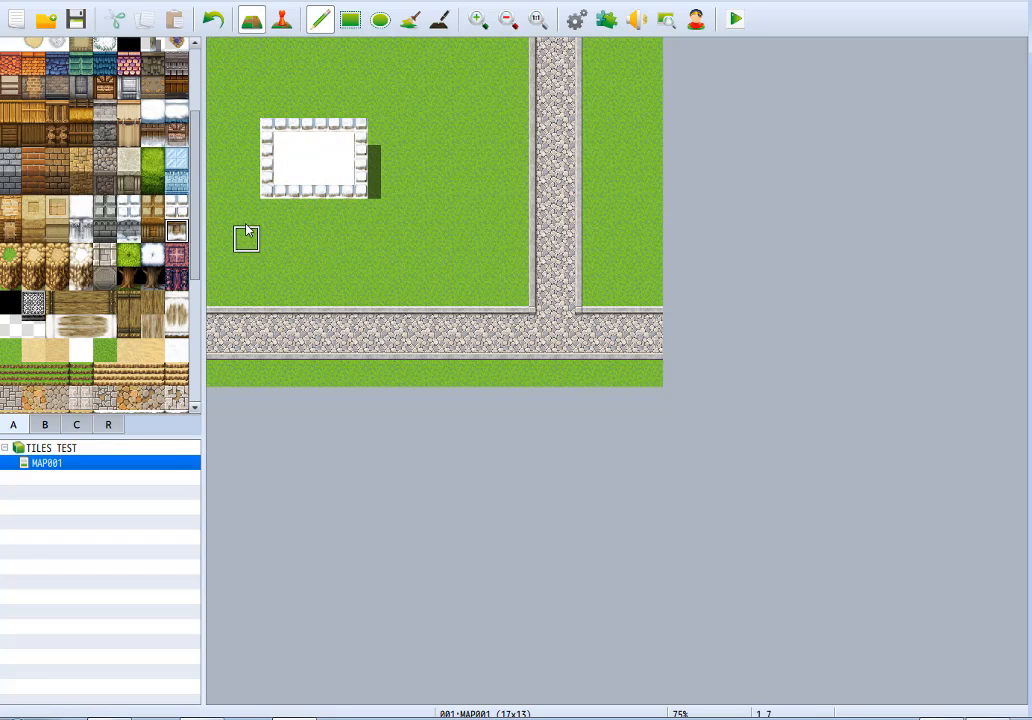
pyautogui.click(273, 212)
pyautogui.moveTo(338, 240); pyautogui.dragTo(305, 226)
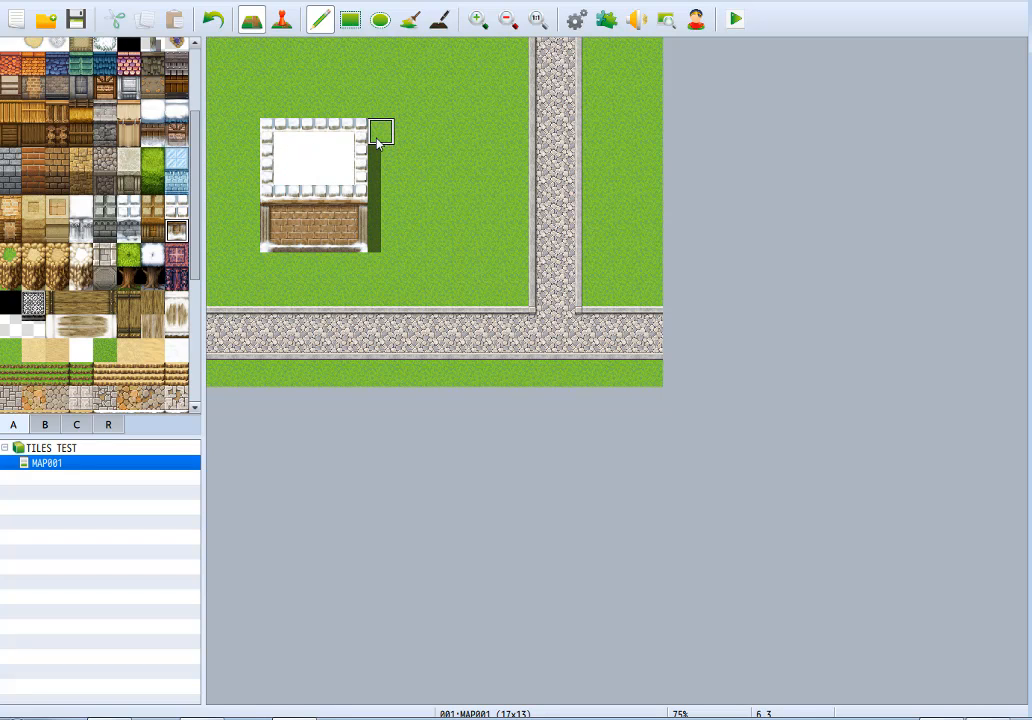
pyautogui.moveTo(378, 140)
pyautogui.mouseDown()
pyautogui.moveTo(272, 131)
pyautogui.moveTo(378, 244)
pyautogui.moveTo(350, 224)
pyautogui.mouseUp()
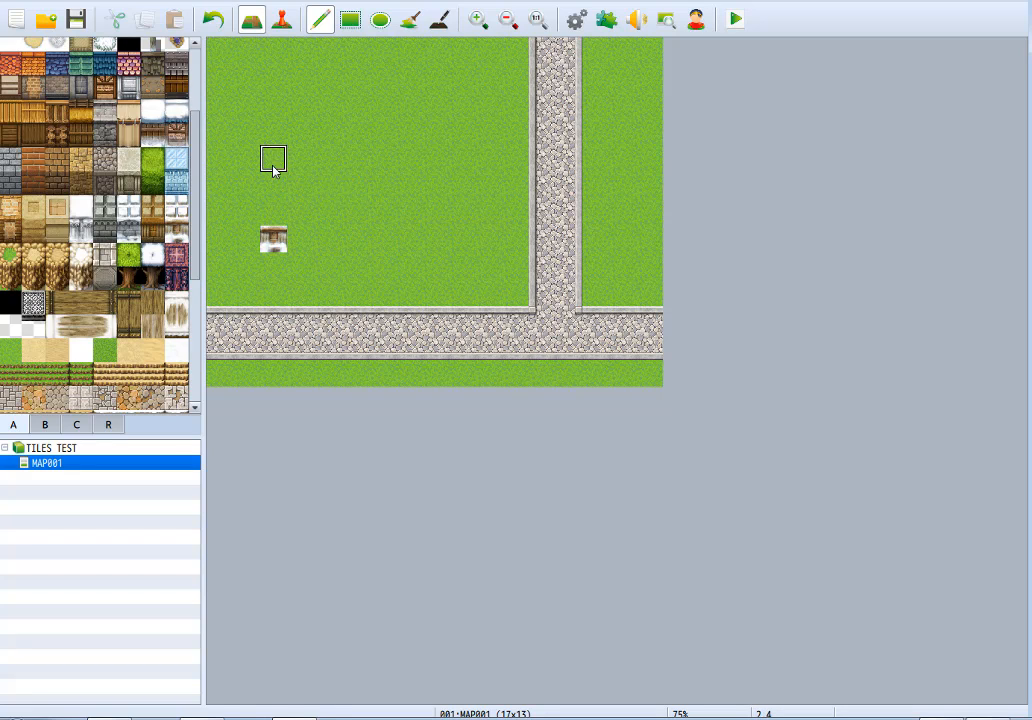
pyautogui.moveTo(274, 169); pyautogui.dragTo(279, 244)
# Paint a meadow ledge plateau with a stepped southern edge and two-tile-high brown cliff faces beneath it.
pyautogui.click(10, 257)
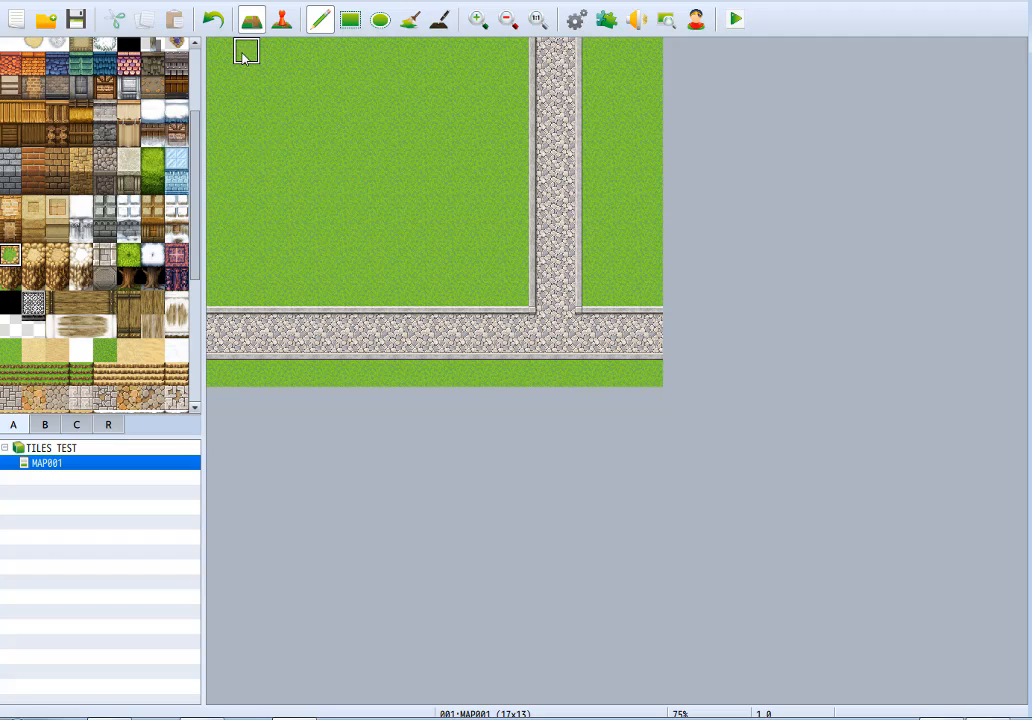
pyautogui.moveTo(303, 153)
pyautogui.mouseDown()
pyautogui.moveTo(415, 135)
pyautogui.moveTo(330, 50)
pyautogui.moveTo(327, 105)
pyautogui.moveTo(297, 113)
pyautogui.moveTo(268, 61)
pyautogui.mouseUp()
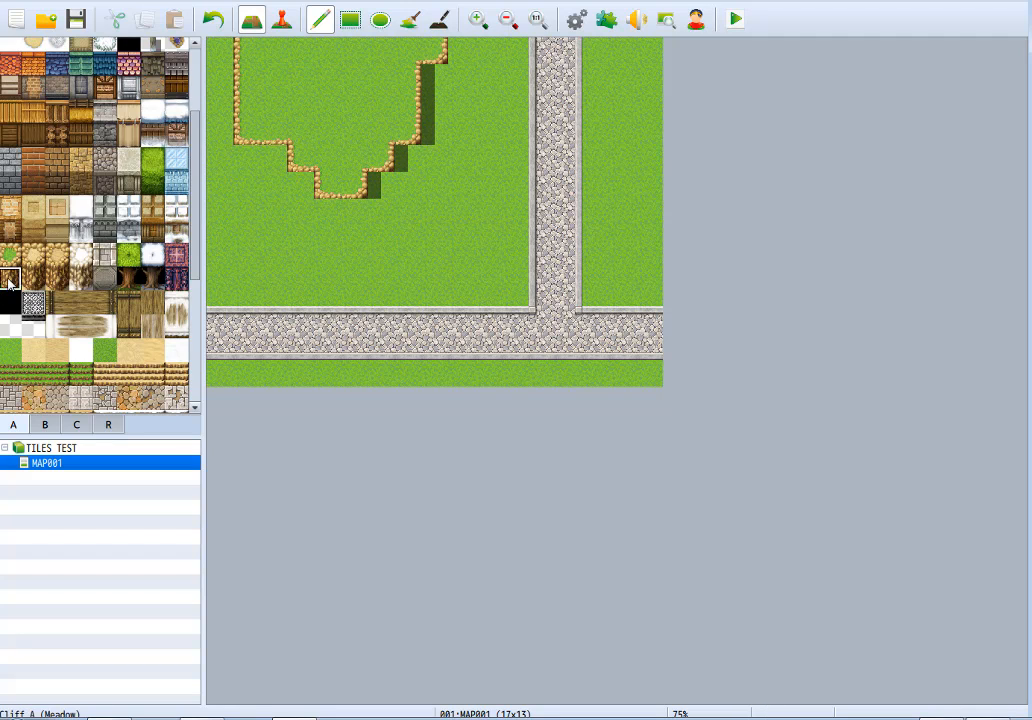
pyautogui.moveTo(241, 200)
pyautogui.mouseDown()
pyautogui.moveTo(272, 184)
pyautogui.moveTo(300, 226)
pyautogui.moveTo(326, 216)
pyautogui.moveTo(338, 235)
pyautogui.moveTo(355, 216)
pyautogui.moveTo(403, 207)
pyautogui.moveTo(440, 75)
pyautogui.moveTo(436, 108)
pyautogui.mouseUp()
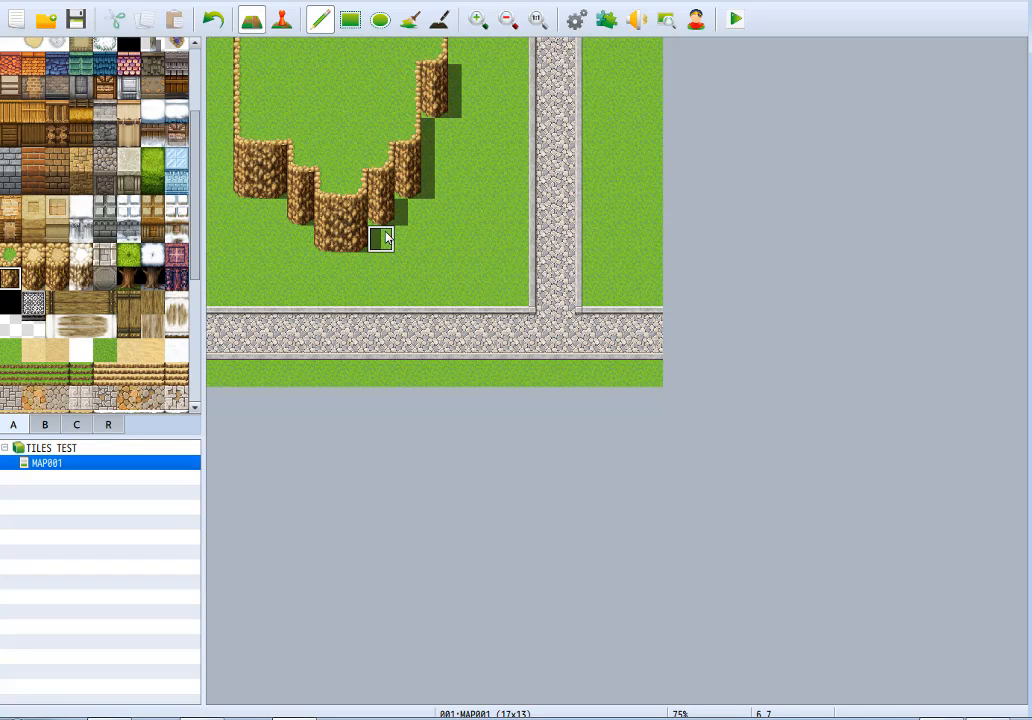
# Extend the stepped cliff's faces downward along the eastern and western sides to even out their base.
pyautogui.moveTo(382, 235)
pyautogui.mouseDown()
pyautogui.moveTo(401, 212)
pyautogui.moveTo(406, 241)
pyautogui.mouseUp()
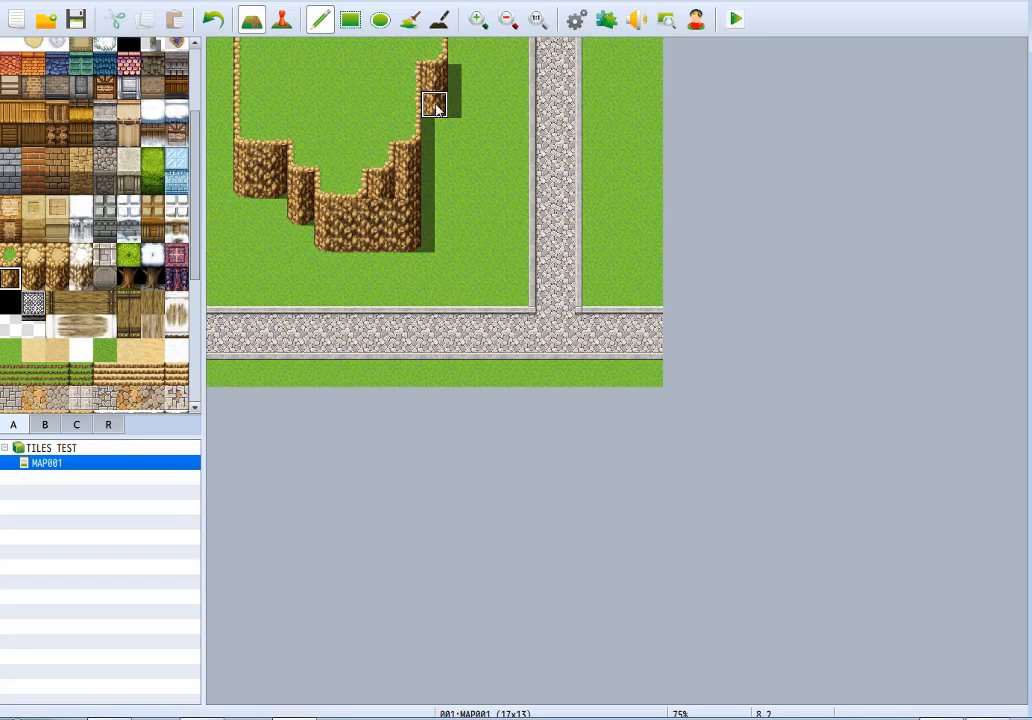
pyautogui.moveTo(431, 83); pyautogui.dragTo(431, 235)
pyautogui.click(299, 214)
pyautogui.moveTo(299, 214)
pyautogui.mouseDown()
pyautogui.moveTo(297, 228)
pyautogui.moveTo(270, 184)
pyautogui.moveTo(274, 207)
pyautogui.moveTo(263, 215)
pyautogui.mouseUp()
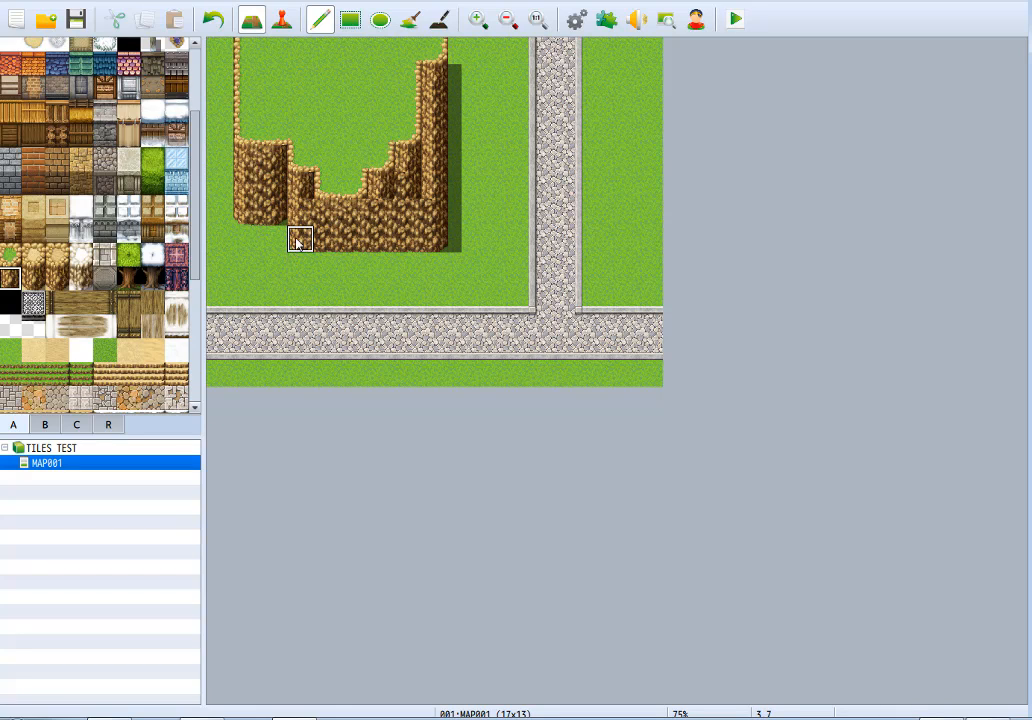
# Clear the extra cliff faces back to grass, leaving each stepped section two tiles high.
pyautogui.rightClick(272, 267)
pyautogui.click(300, 242)
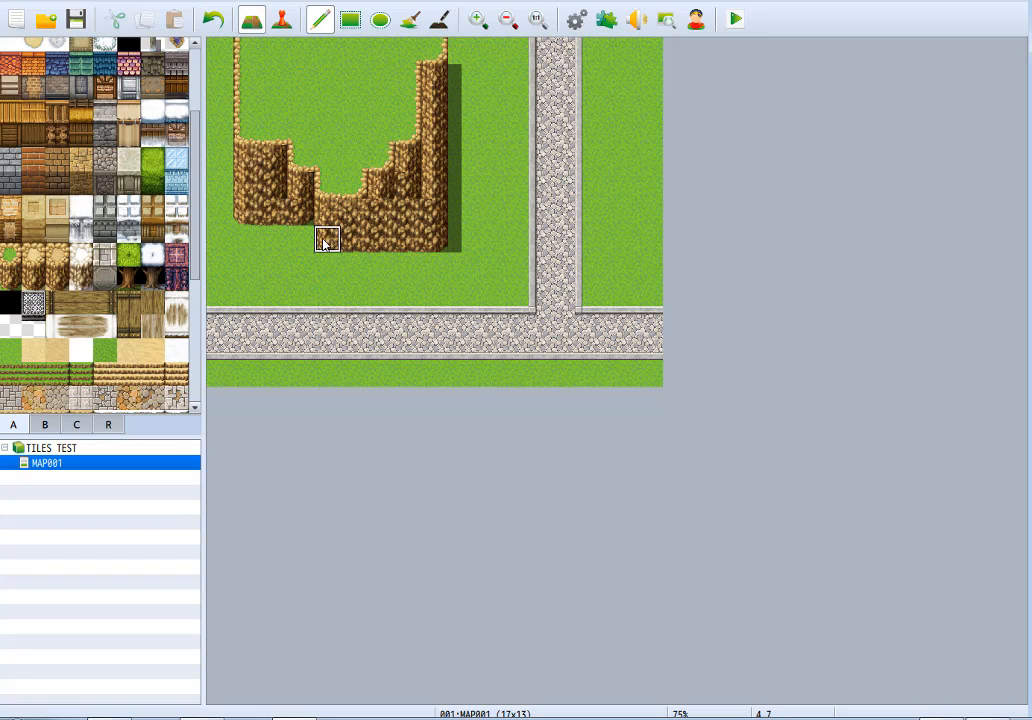
pyautogui.click(375, 239)
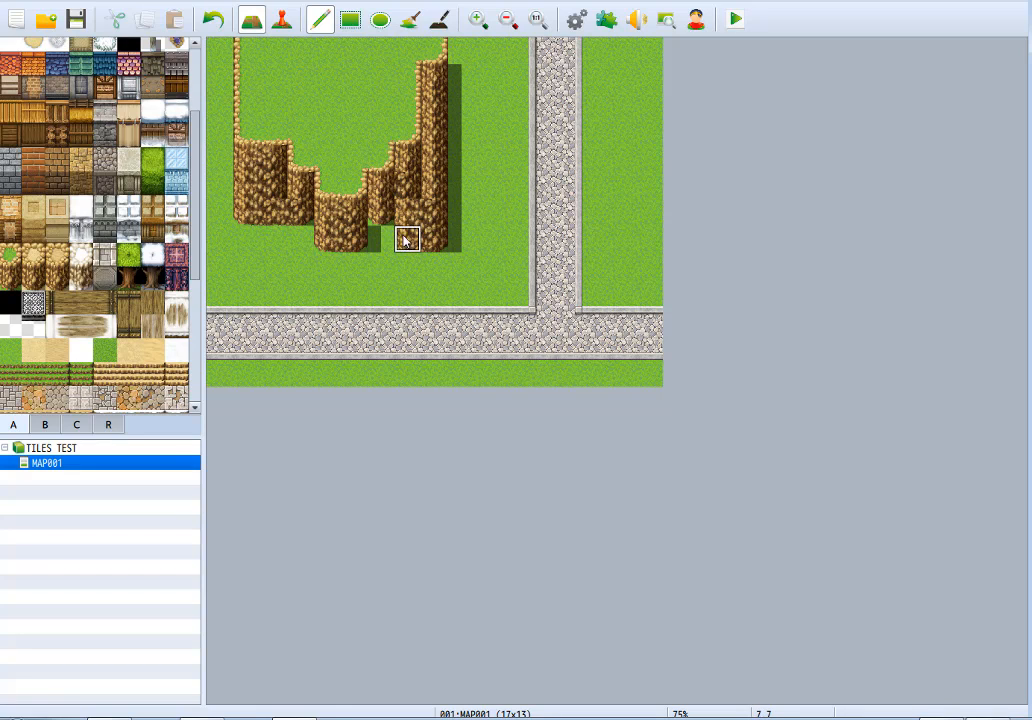
pyautogui.moveTo(405, 240)
pyautogui.mouseDown()
pyautogui.moveTo(433, 236)
pyautogui.moveTo(440, 131)
pyautogui.mouseUp()
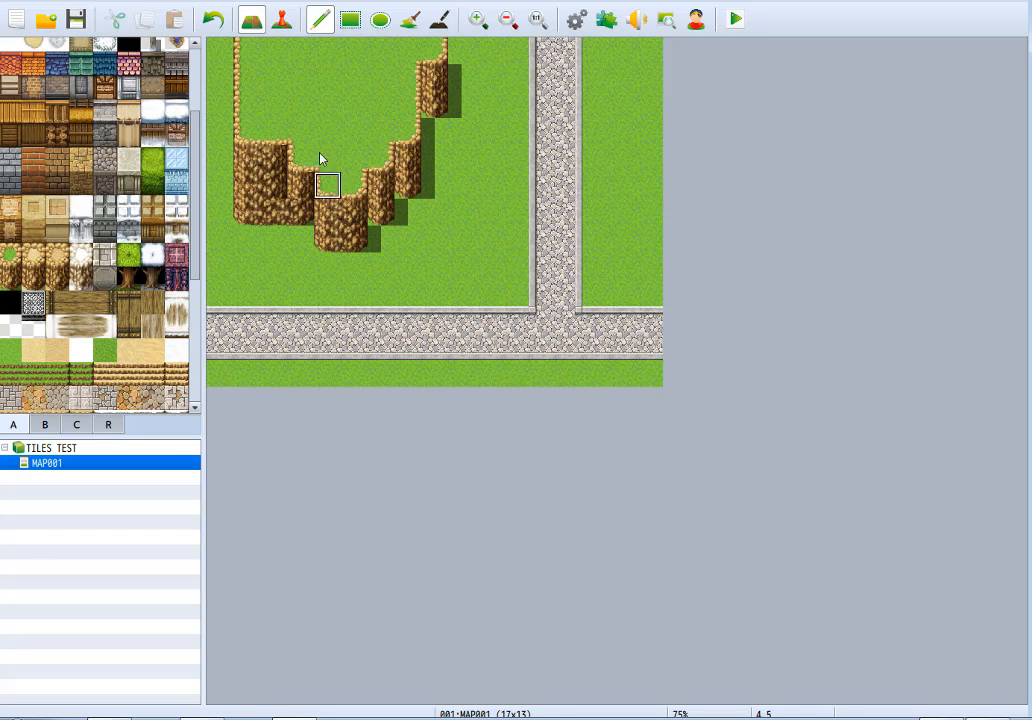
pyautogui.moveTo(266, 230); pyautogui.dragTo(249, 216)
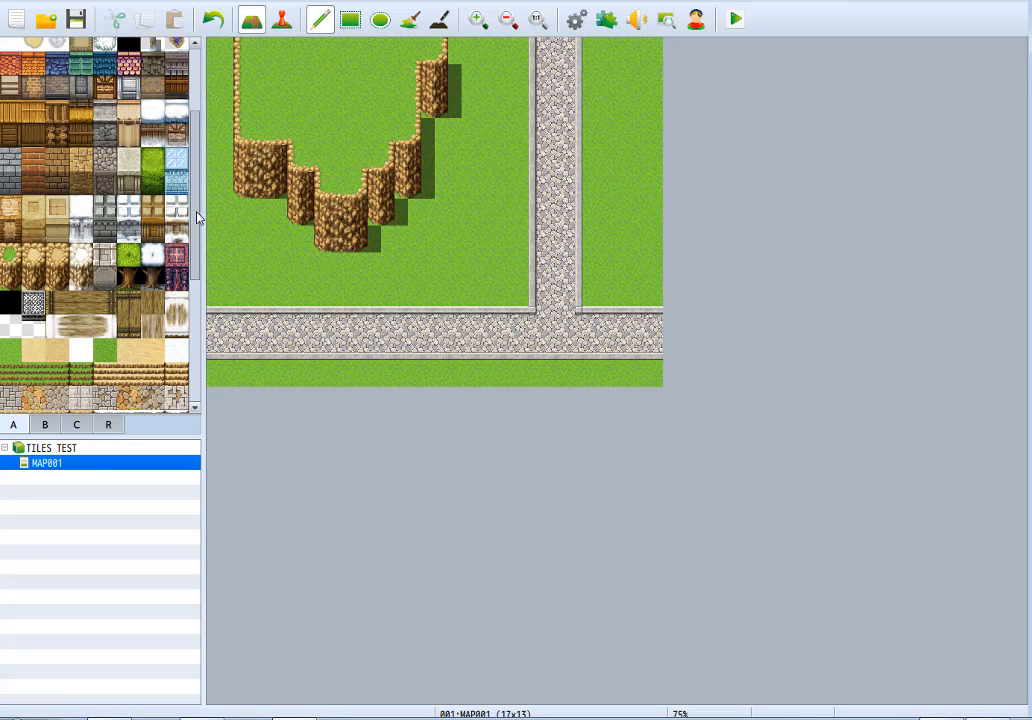
# Place the tall left-edge Cliff tile on the face just west of the cliff's lowest section, and pick the right-edge piece.
pyautogui.moveTo(197, 217); pyautogui.dragTo(199, 346)
pyautogui.moveTo(27, 375); pyautogui.dragTo(43, 394)
pyautogui.click(10, 375)
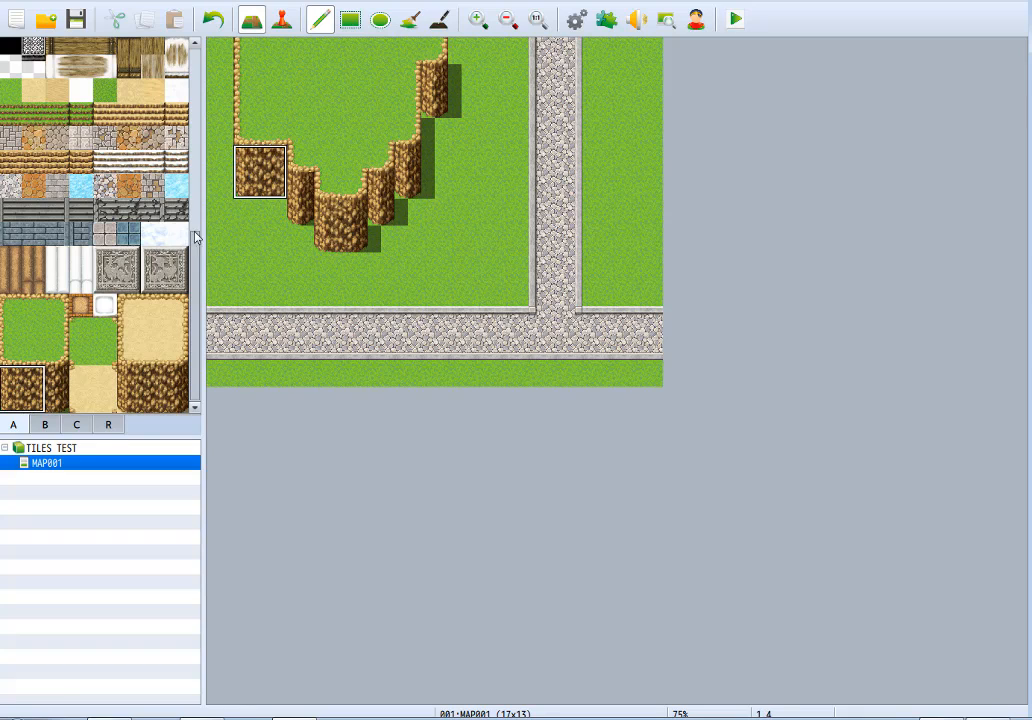
pyautogui.click(9, 384)
pyautogui.click(308, 190)
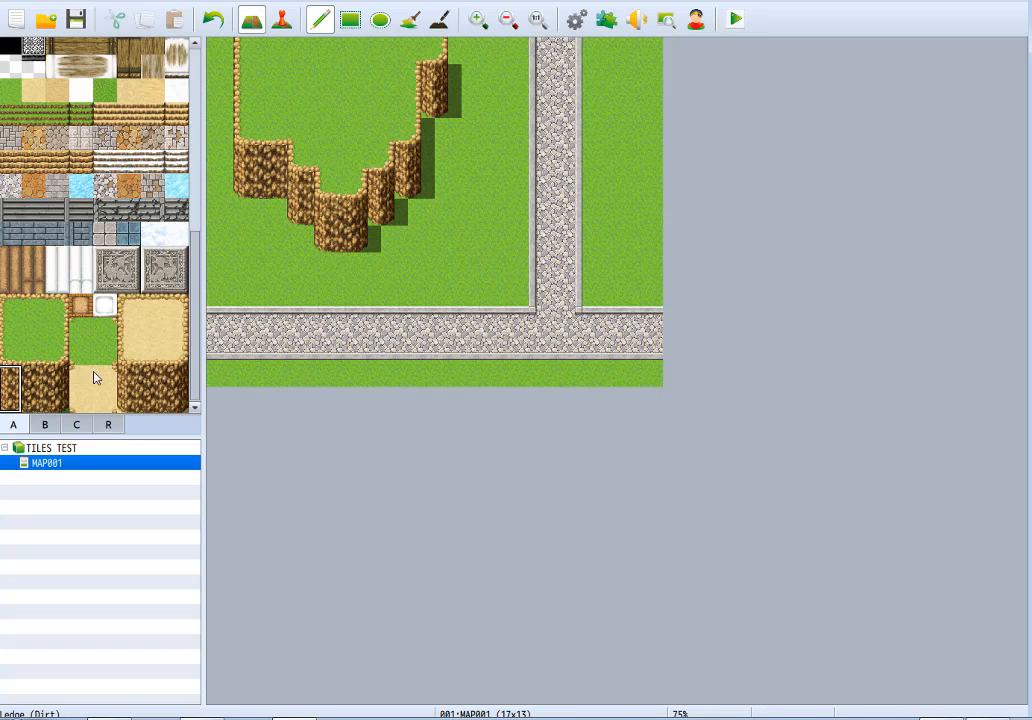
pyautogui.moveTo(64, 408); pyautogui.dragTo(57, 378)
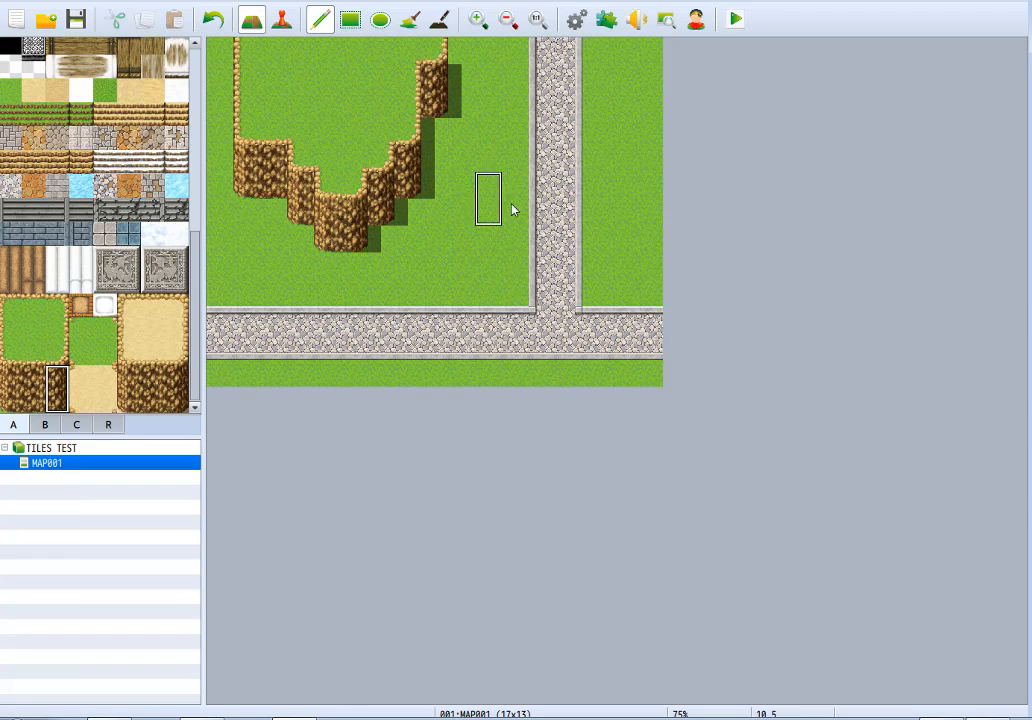
# Cut back the plateau's northwestern edge with grass and repaint the remaining top with the sandy ledge tile.
pyautogui.rightClick(221, 288)
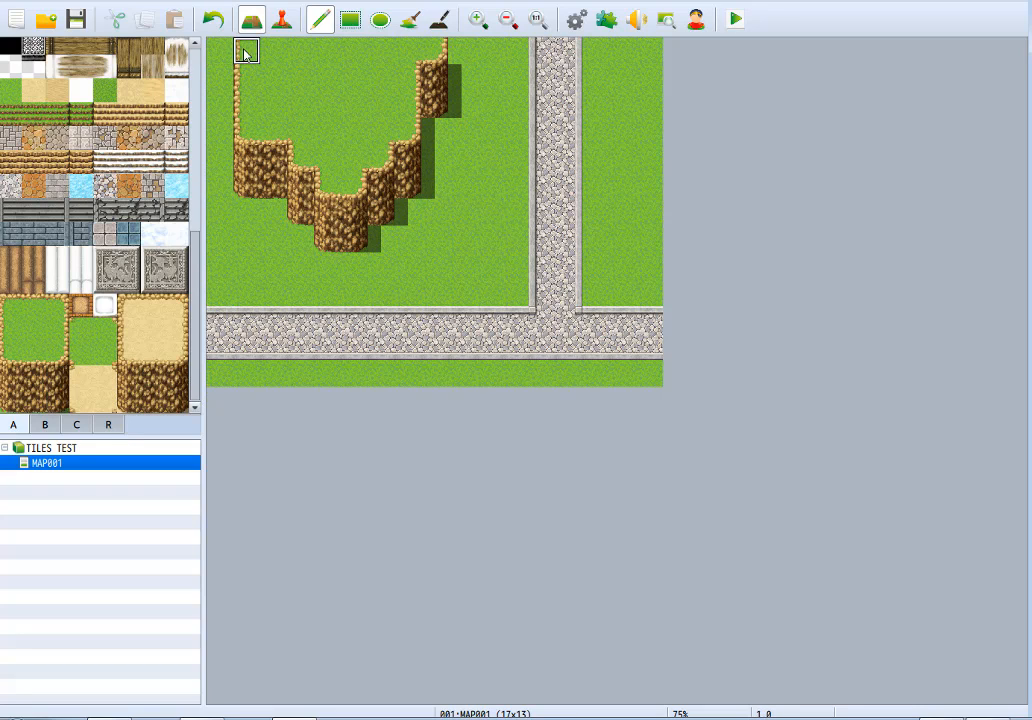
pyautogui.moveTo(246, 53)
pyautogui.mouseDown()
pyautogui.moveTo(357, 46)
pyautogui.moveTo(346, 81)
pyautogui.moveTo(304, 75)
pyautogui.mouseUp()
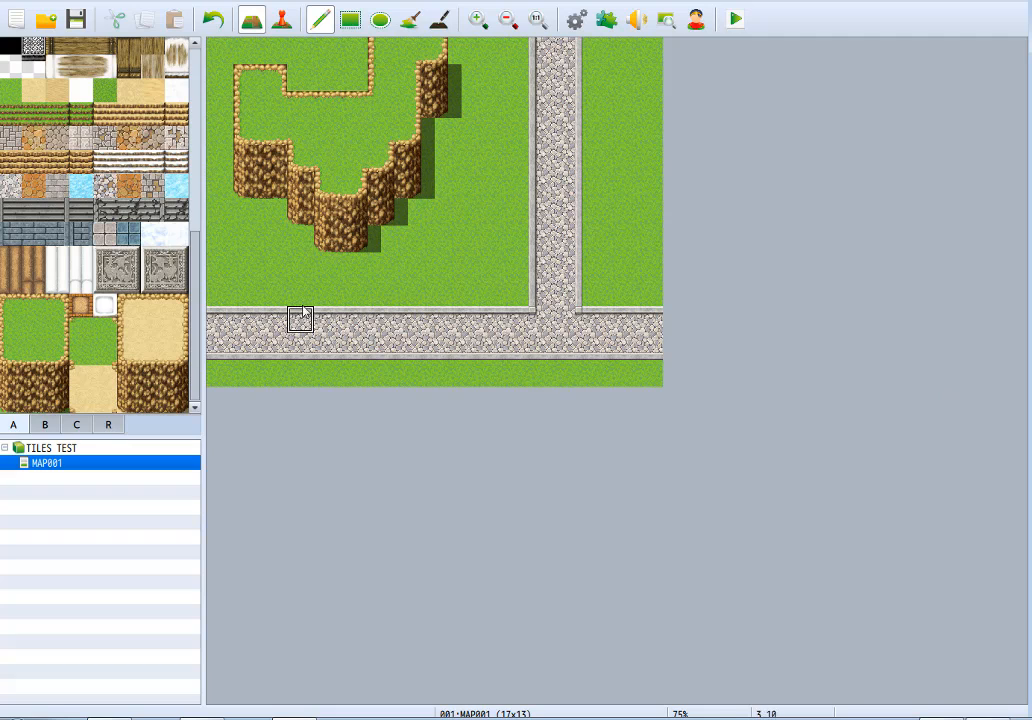
pyautogui.scroll(4, 16, 300)
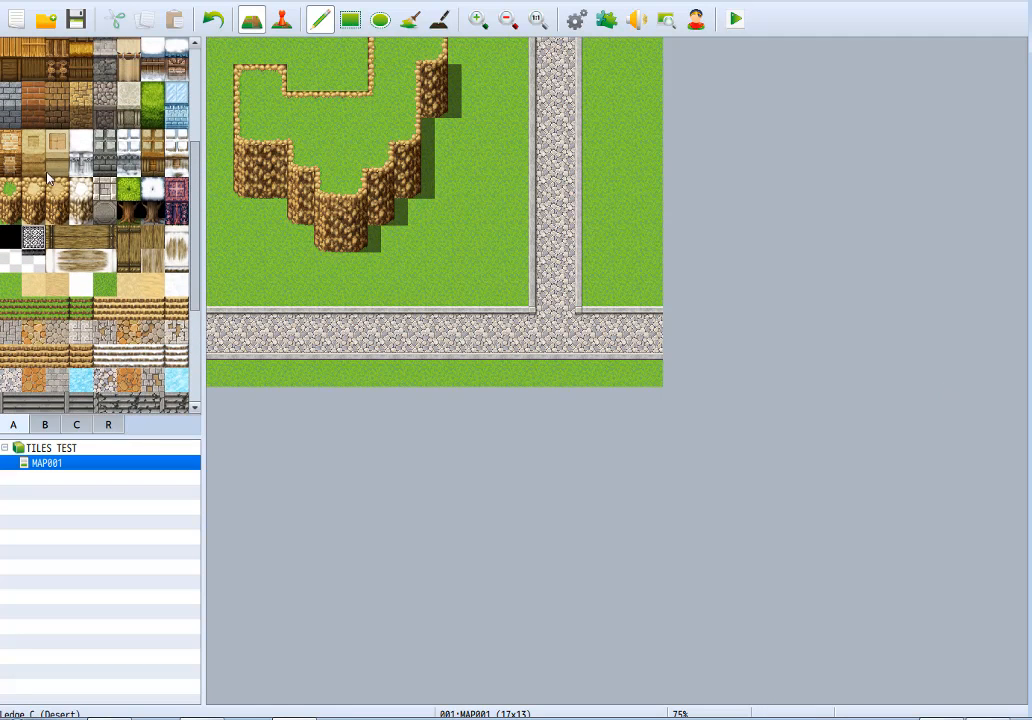
pyautogui.moveTo(242, 100)
pyautogui.mouseDown()
pyautogui.moveTo(250, 135)
pyautogui.moveTo(276, 92)
pyautogui.moveTo(302, 133)
pyautogui.moveTo(262, 140)
pyautogui.moveTo(300, 152)
pyautogui.moveTo(333, 187)
pyautogui.moveTo(368, 165)
pyautogui.moveTo(348, 97)
pyautogui.moveTo(396, 131)
pyautogui.moveTo(407, 54)
pyautogui.moveTo(385, 70)
pyautogui.moveTo(380, 101)
pyautogui.mouseUp()
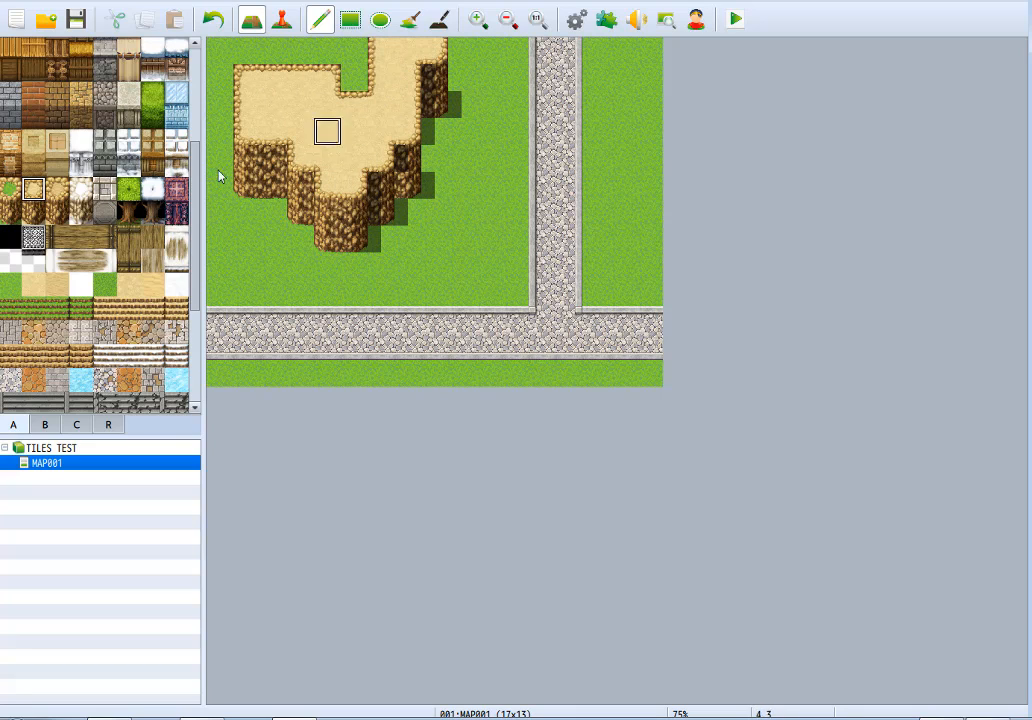
# Try the sand pool, purple water and another water tile on the sandy plateau, undoing each sample.
pyautogui.scroll(4, 196, 259)
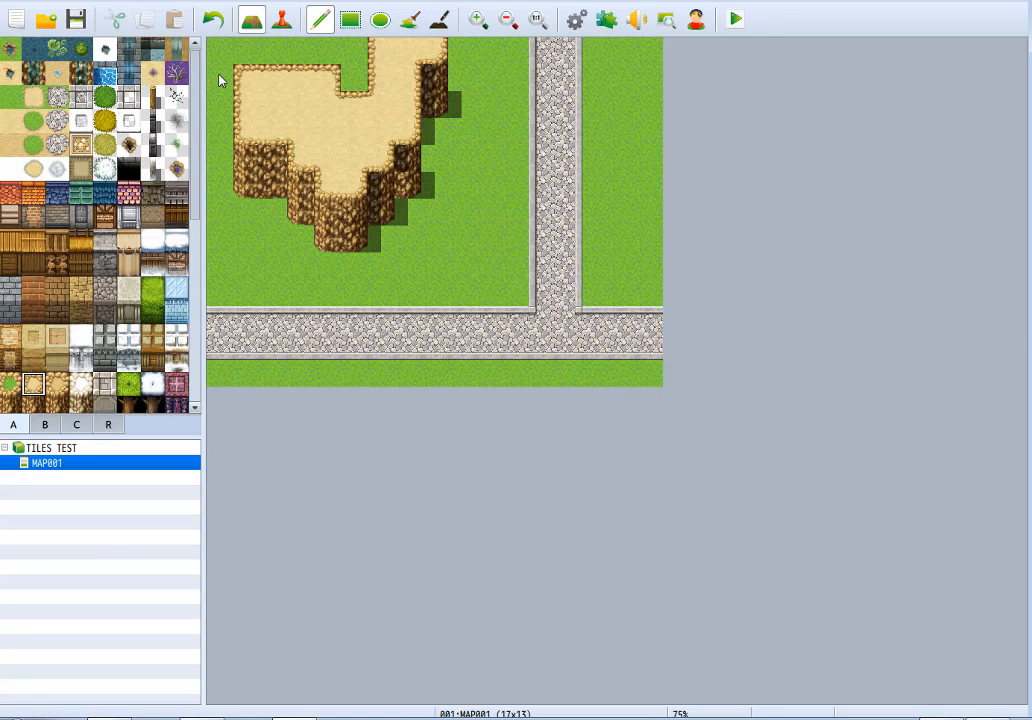
pyautogui.click(65, 75)
pyautogui.click(300, 106)
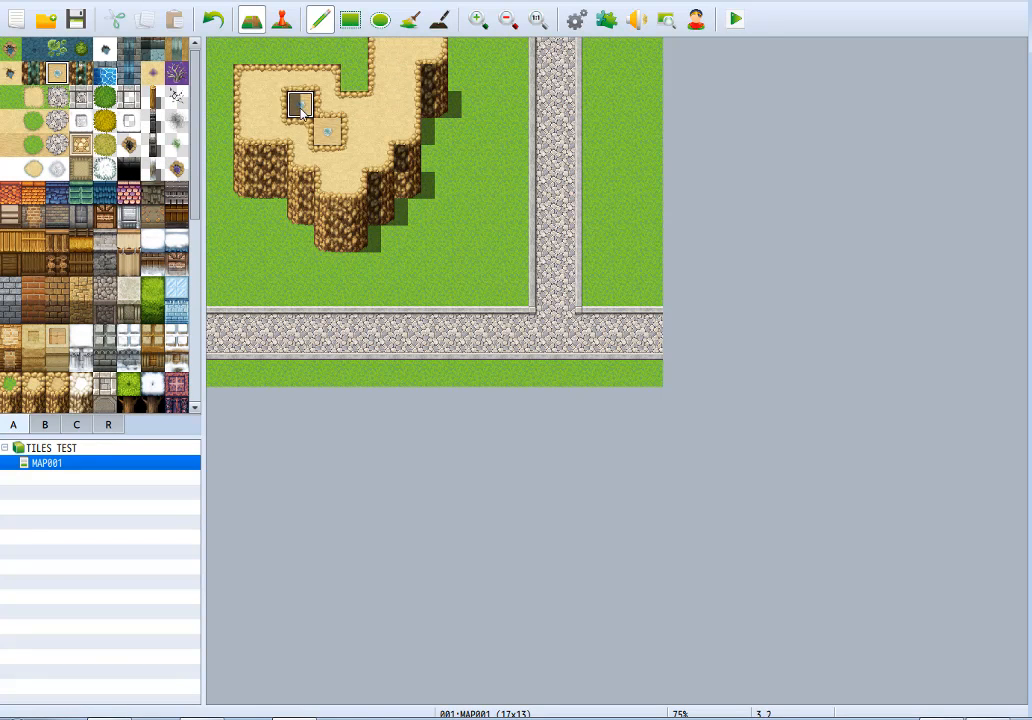
pyautogui.hotkey('ctrl', 'z')
pyautogui.click(158, 78)
pyautogui.click(300, 104)
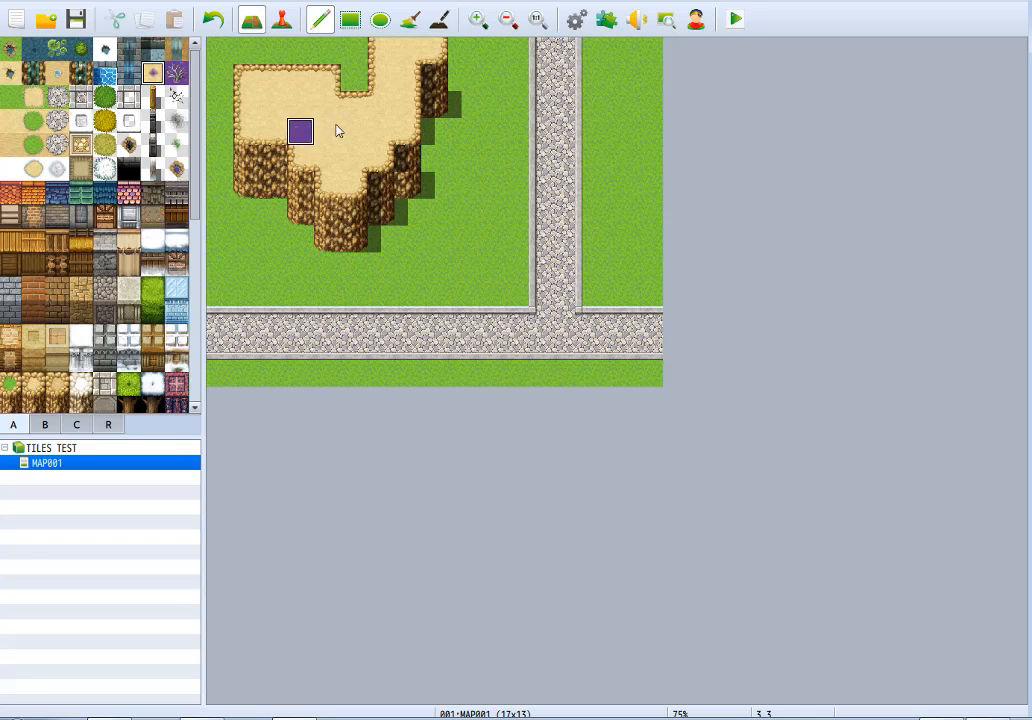
pyautogui.moveTo(331, 104); pyautogui.dragTo(357, 133)
pyautogui.hotkey('ctrl', 'z')
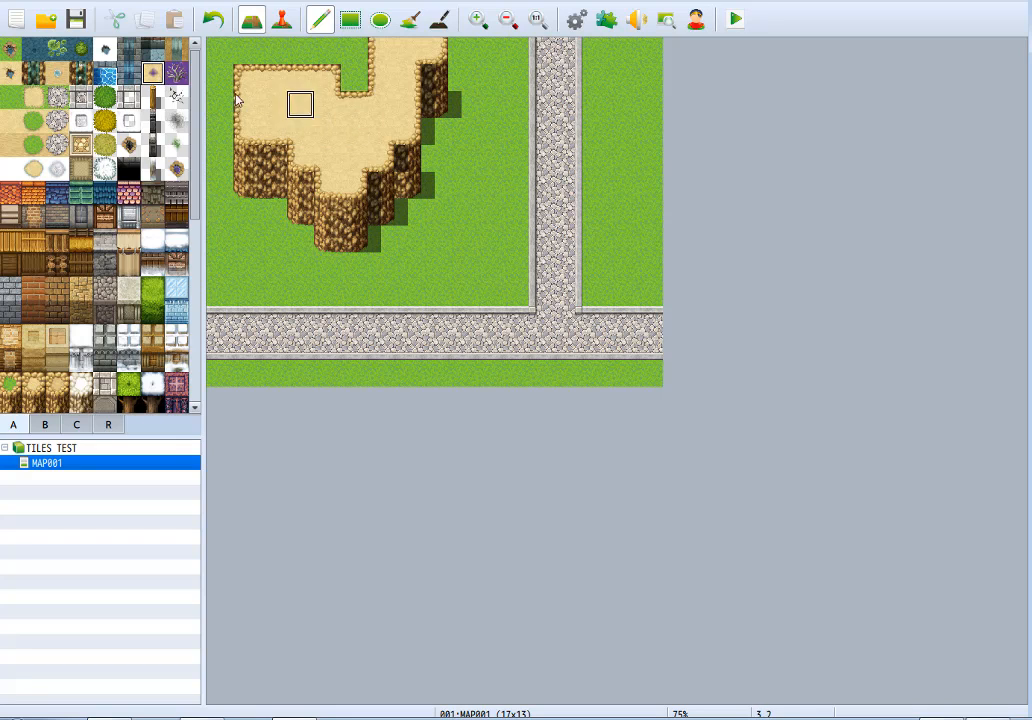
pyautogui.moveTo(240, 116)
pyautogui.mouseDown()
pyautogui.moveTo(336, 106)
pyautogui.moveTo(328, 132)
pyautogui.mouseUp()
pyautogui.hotkey('ctrl', 'z')
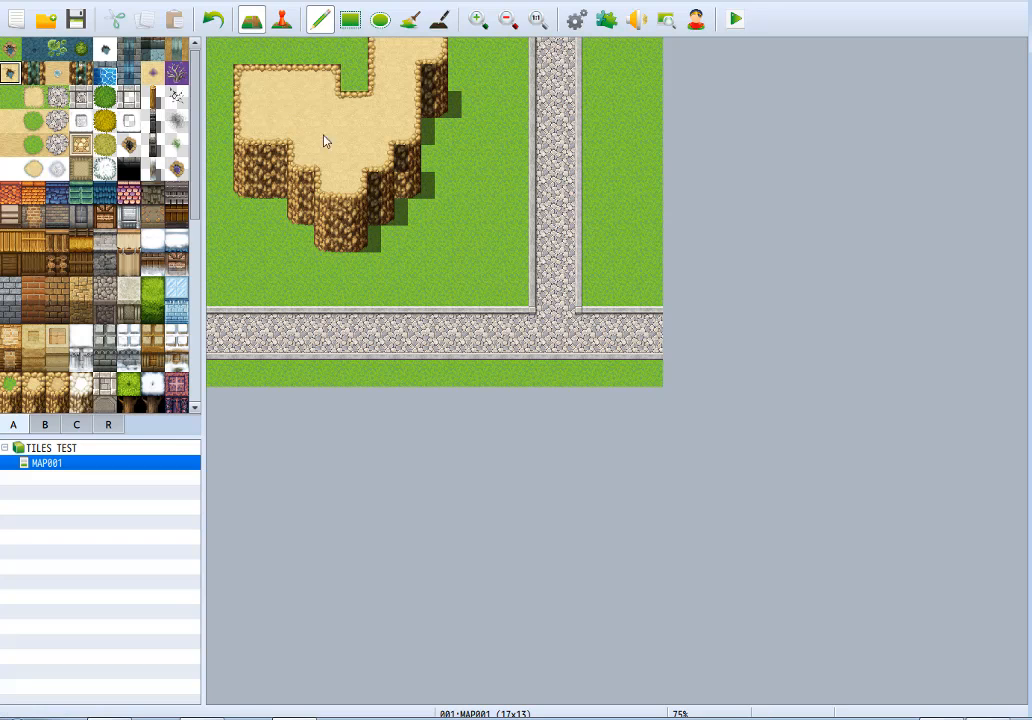
# Try the rocky waterfall tile on the cliff's lowest face and undo it.
pyautogui.click(34, 73)
pyautogui.moveTo(336, 212)
pyautogui.mouseDown()
pyautogui.moveTo(348, 237)
pyautogui.moveTo(349, 209)
pyautogui.moveTo(380, 203)
pyautogui.moveTo(383, 232)
pyautogui.mouseUp()
pyautogui.hotkey('ctrl', 'z')
pyautogui.hotkey('ctrl', 'z')
# Widen the cliff's lowest section to three tiles and extend the sandy plateau above it to match.
pyautogui.moveTo(355, 209); pyautogui.dragTo(354, 237, button='right')
pyautogui.click(377, 240)
pyautogui.rightClick(360, 240)
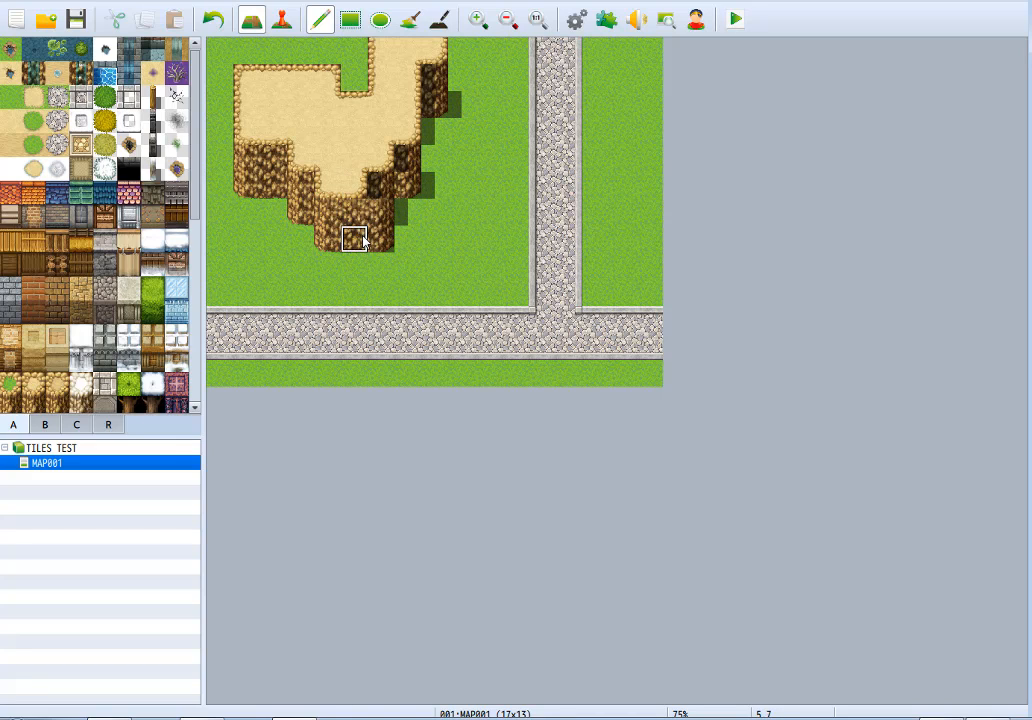
pyautogui.rightClick(381, 166)
pyautogui.click(380, 188)
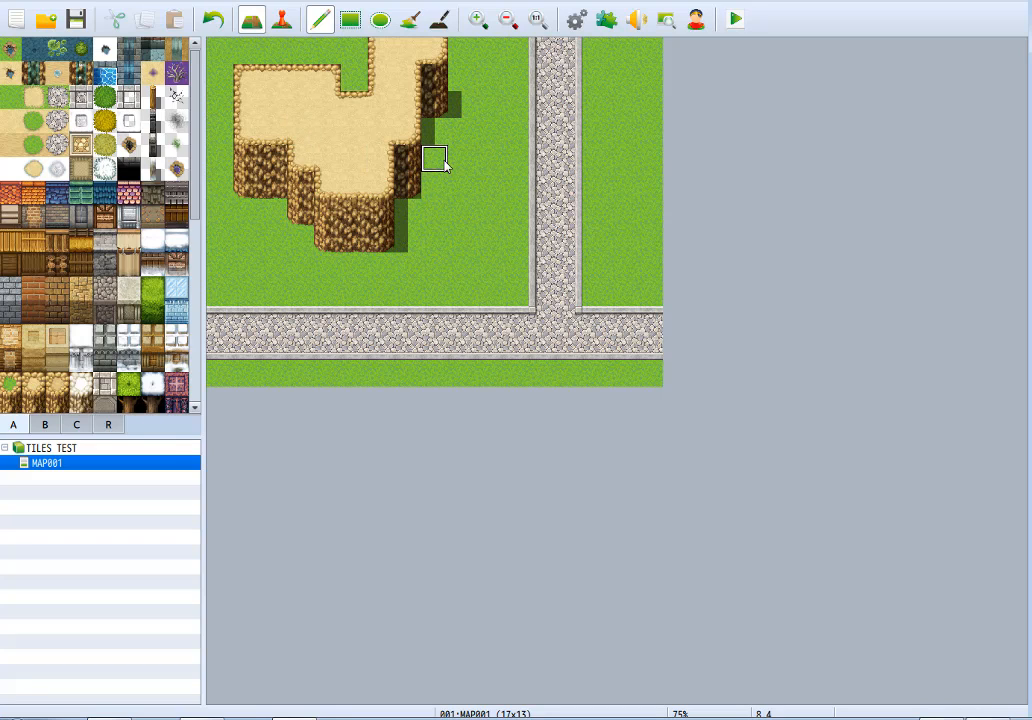
# Paint a two-tile-high waterfall down the middle of the cliff's lowest face and switch to the Shadow Pen.
pyautogui.click(350, 194)
pyautogui.hotkey('ctrl', 'z')
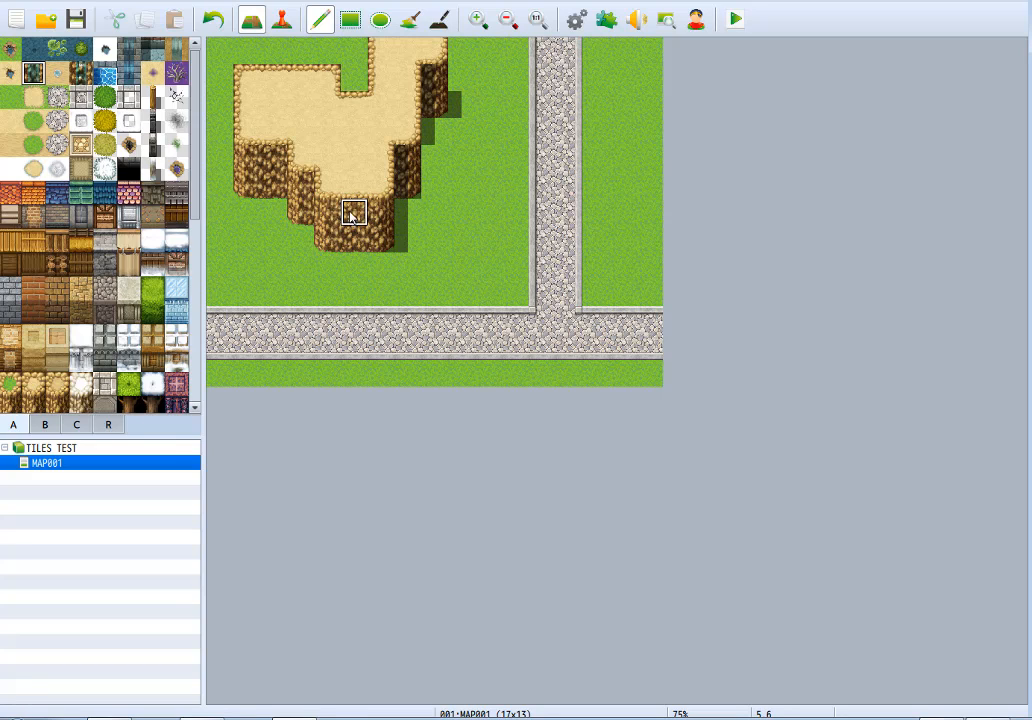
pyautogui.click(352, 243)
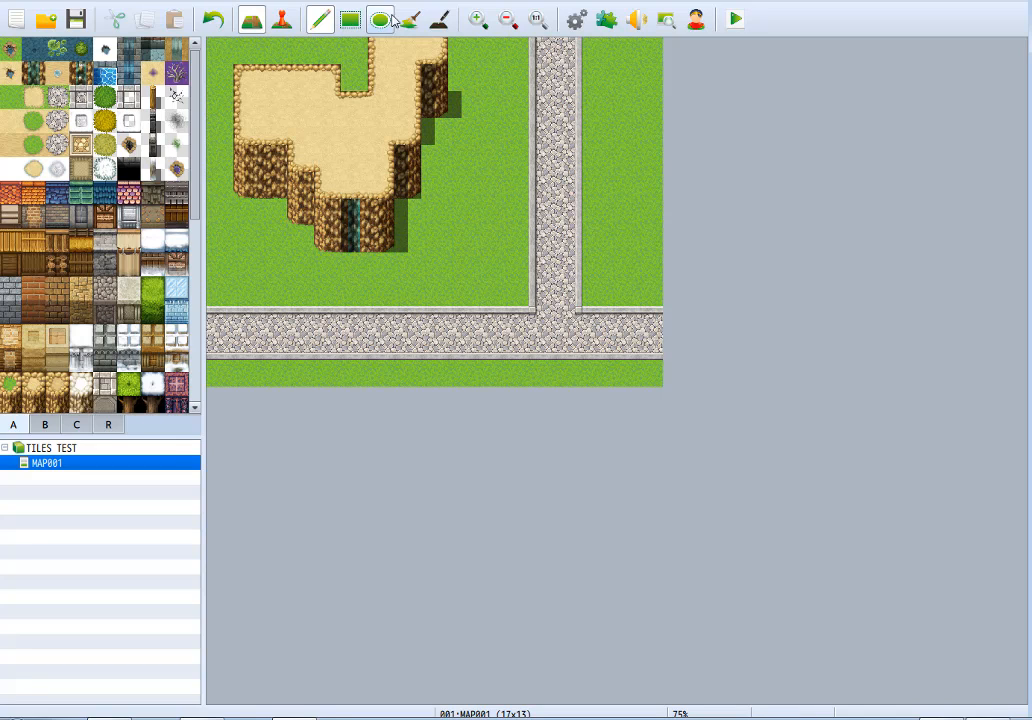
pyautogui.click(440, 19)
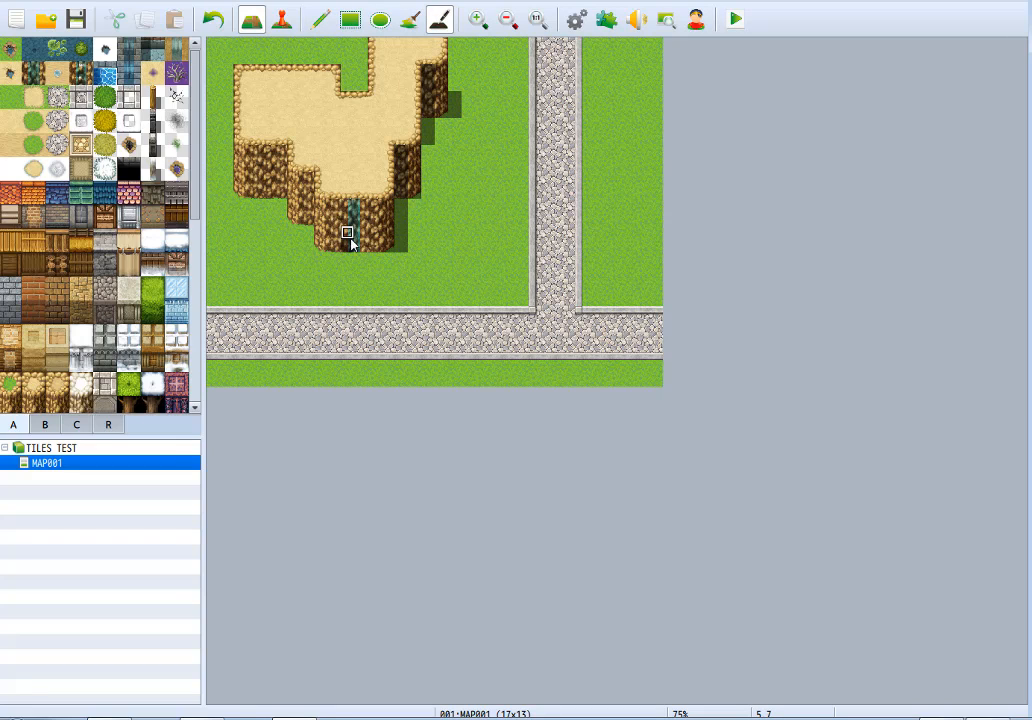
# Paint a one-tile-wide, three-tile-long stream of water up the sandy plateau from the top of the waterfall.
pyautogui.click(315, 20)
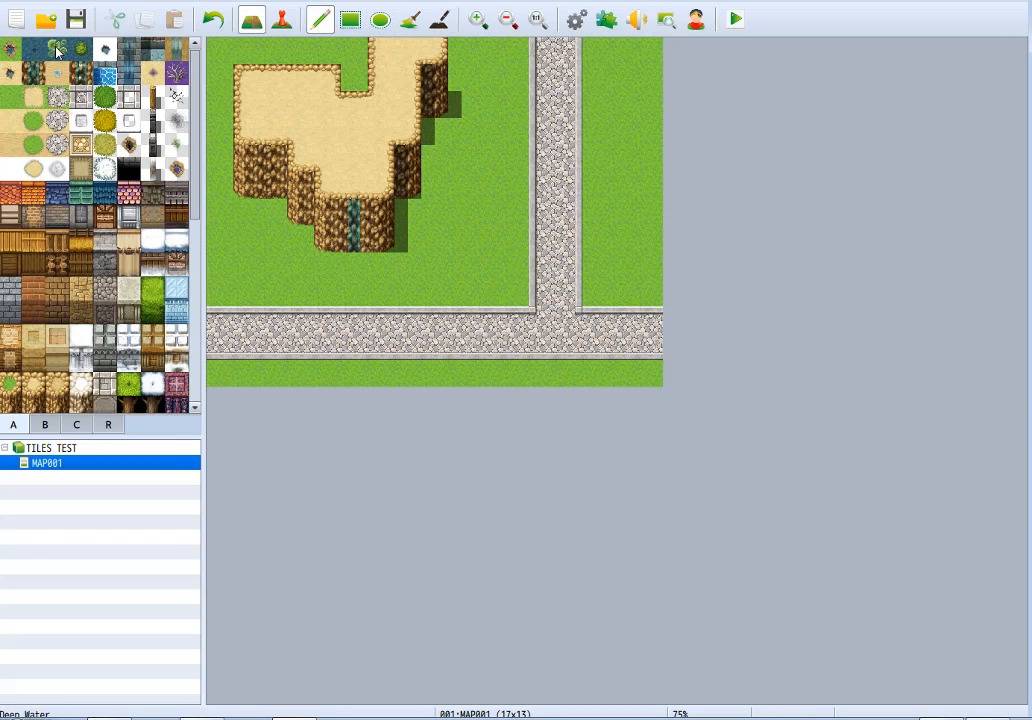
pyautogui.moveTo(352, 180); pyautogui.dragTo(349, 137)
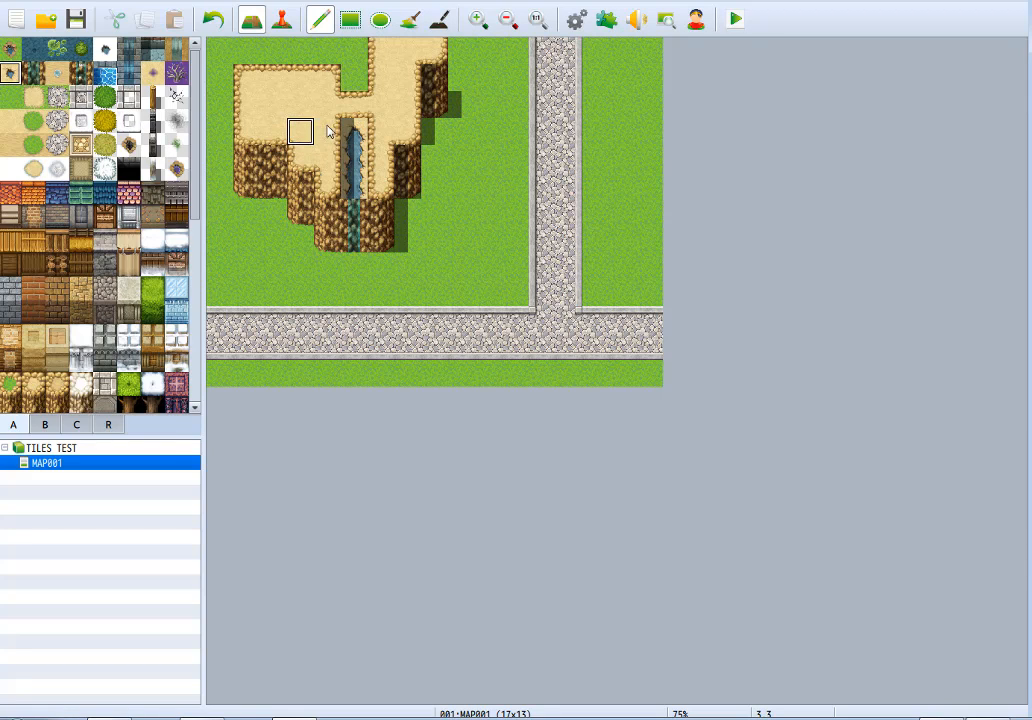
pyautogui.click(331, 133)
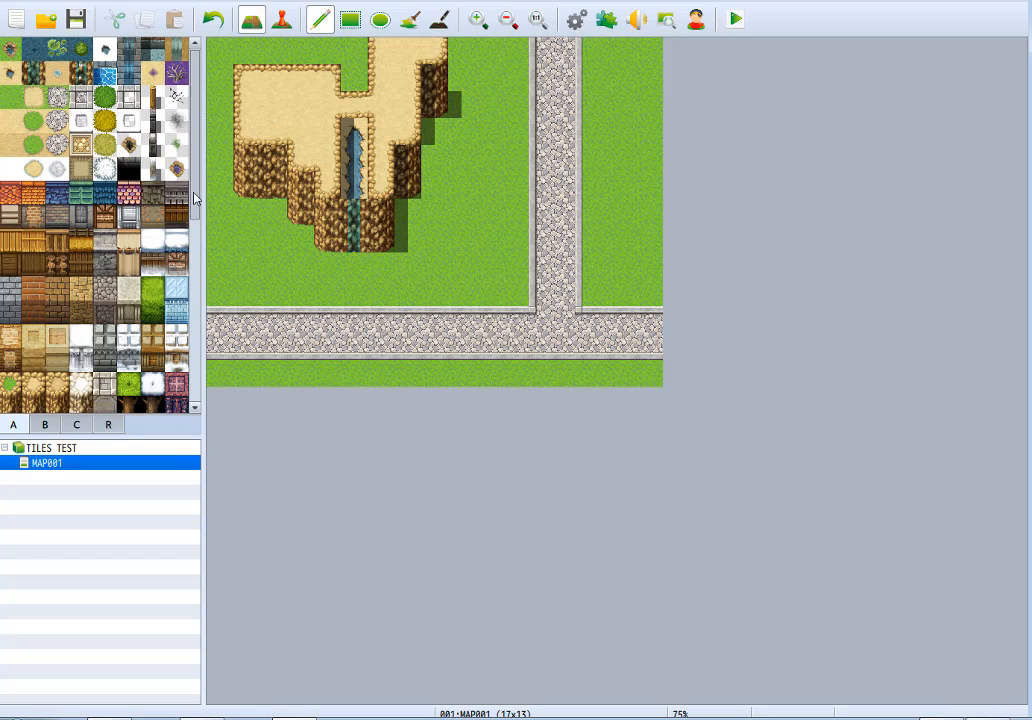
# Restore the sandy ledge tiles around the stream and erase the shadow along it with the Shadow Pen.
pyautogui.moveTo(195, 198); pyautogui.dragTo(190, 390)
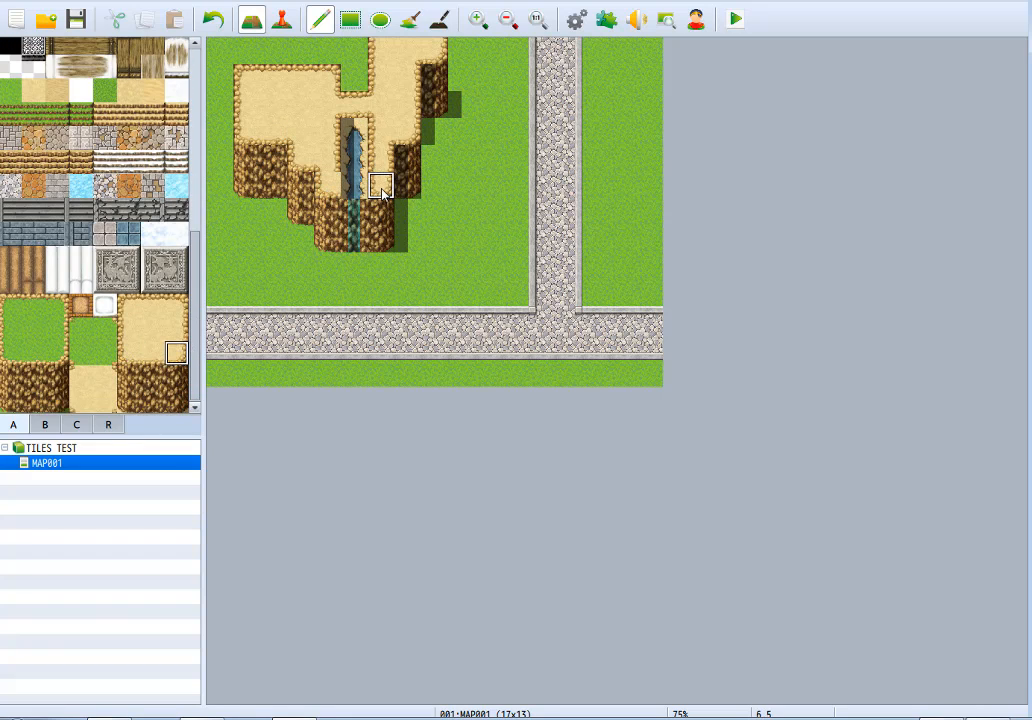
pyautogui.click(175, 329)
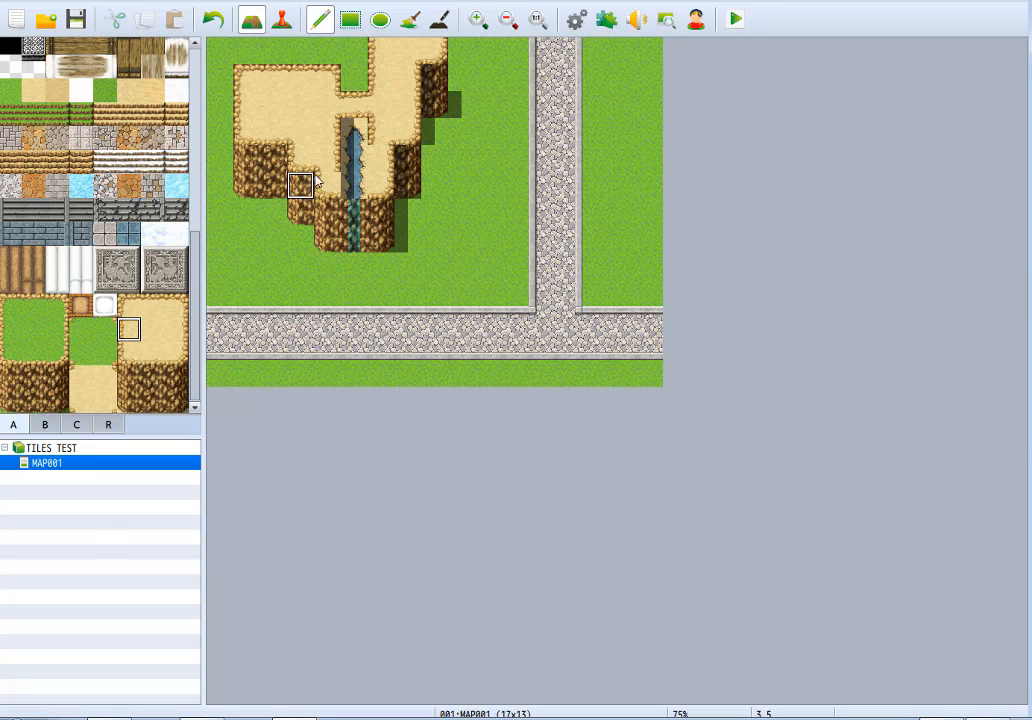
pyautogui.click(81, 400)
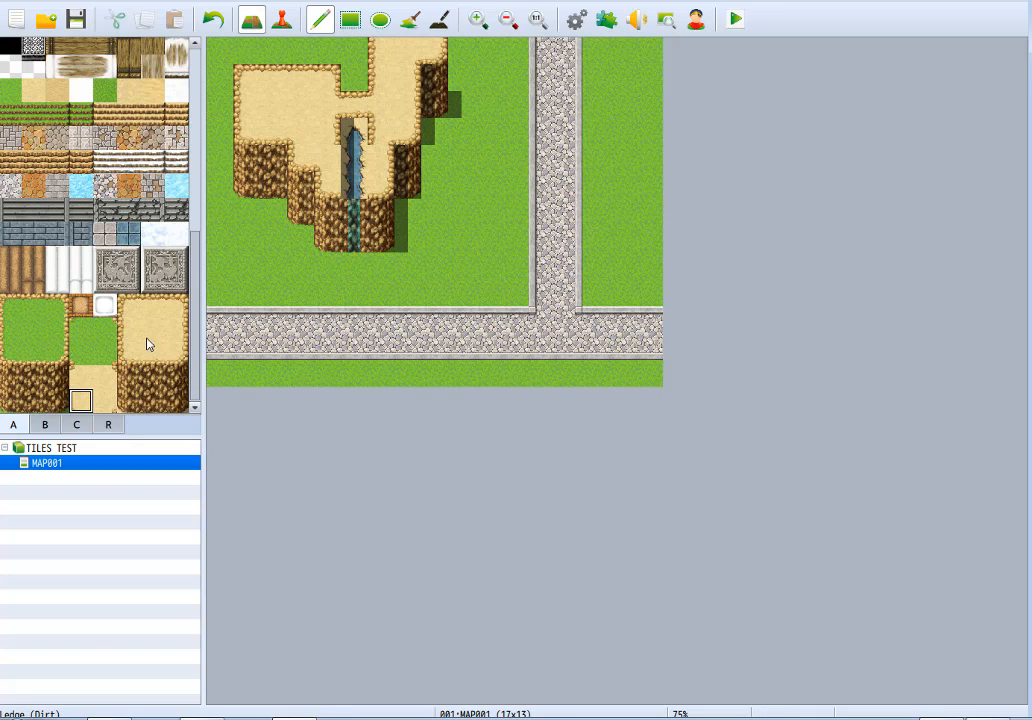
pyautogui.moveTo(322, 130)
pyautogui.mouseDown()
pyautogui.moveTo(327, 99)
pyautogui.moveTo(357, 101)
pyautogui.moveTo(378, 137)
pyautogui.mouseUp()
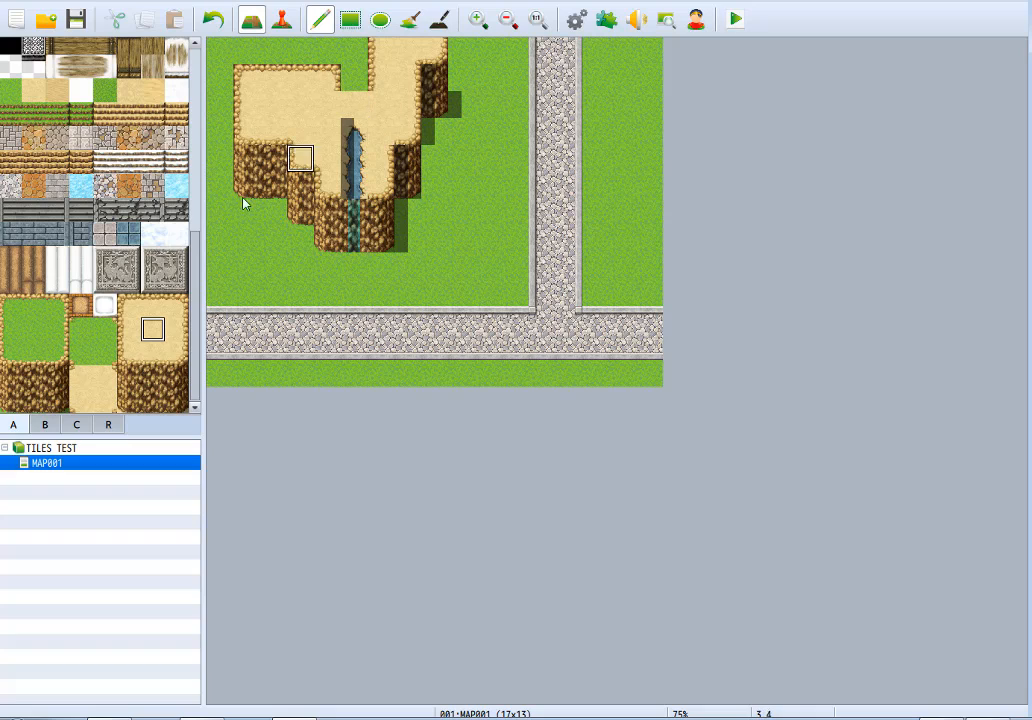
pyautogui.click(104, 400)
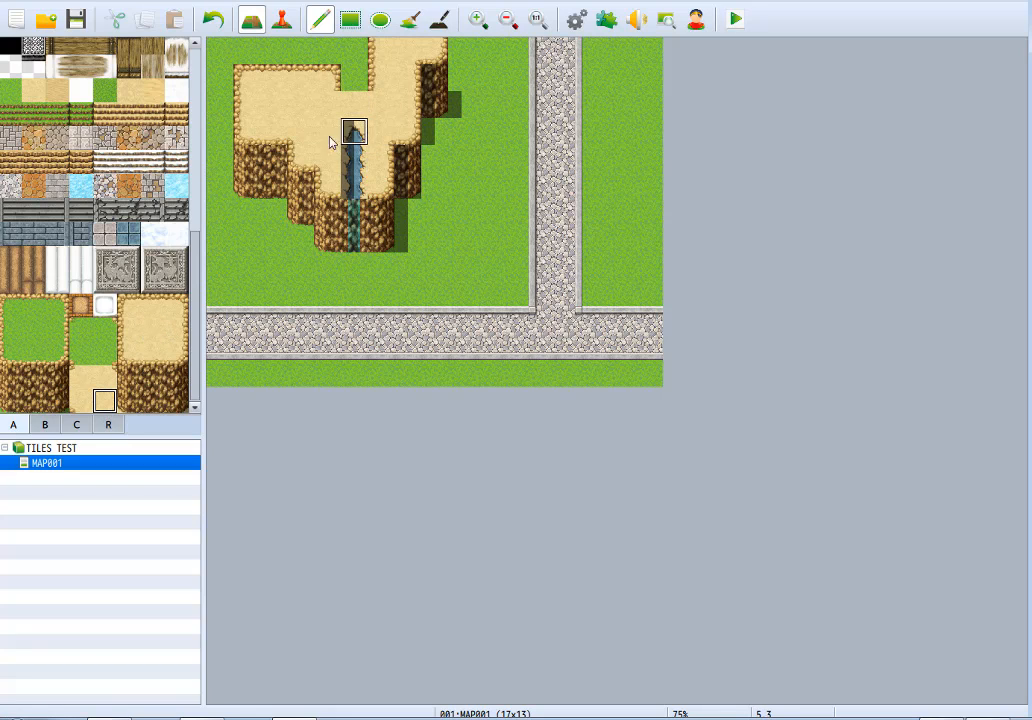
pyautogui.click(153, 306)
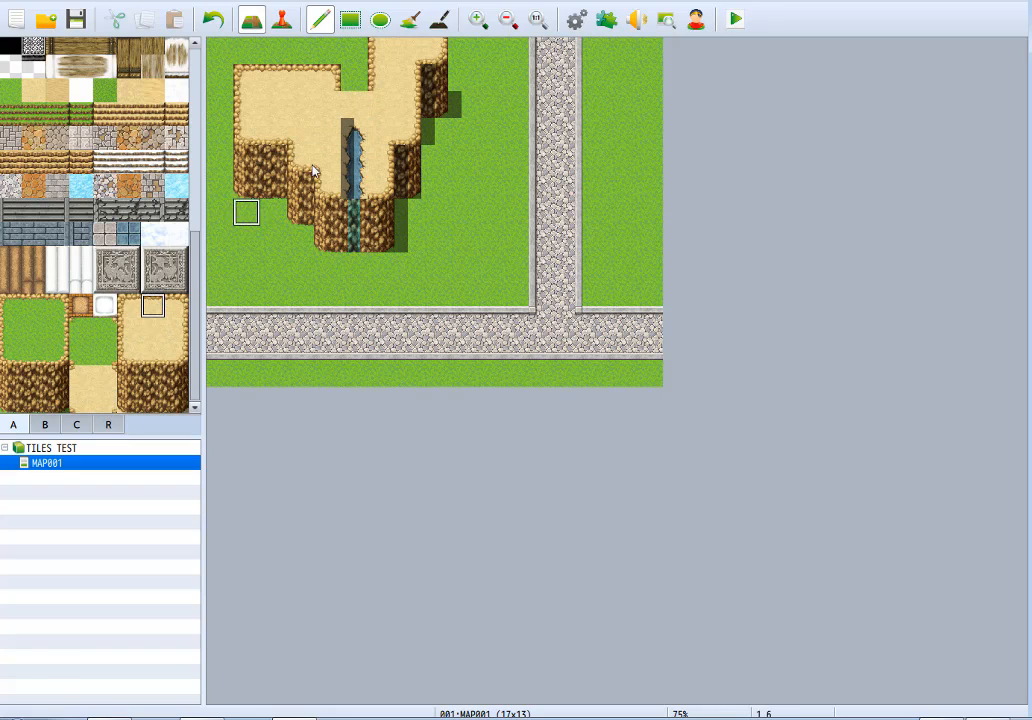
pyautogui.click(346, 108)
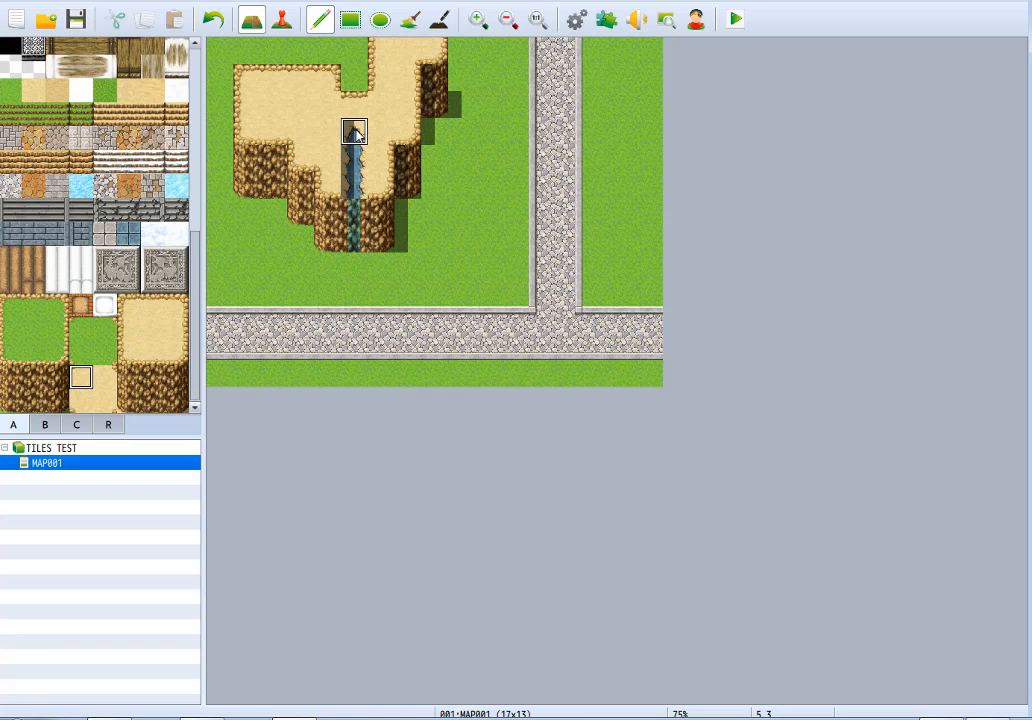
pyautogui.click(111, 371)
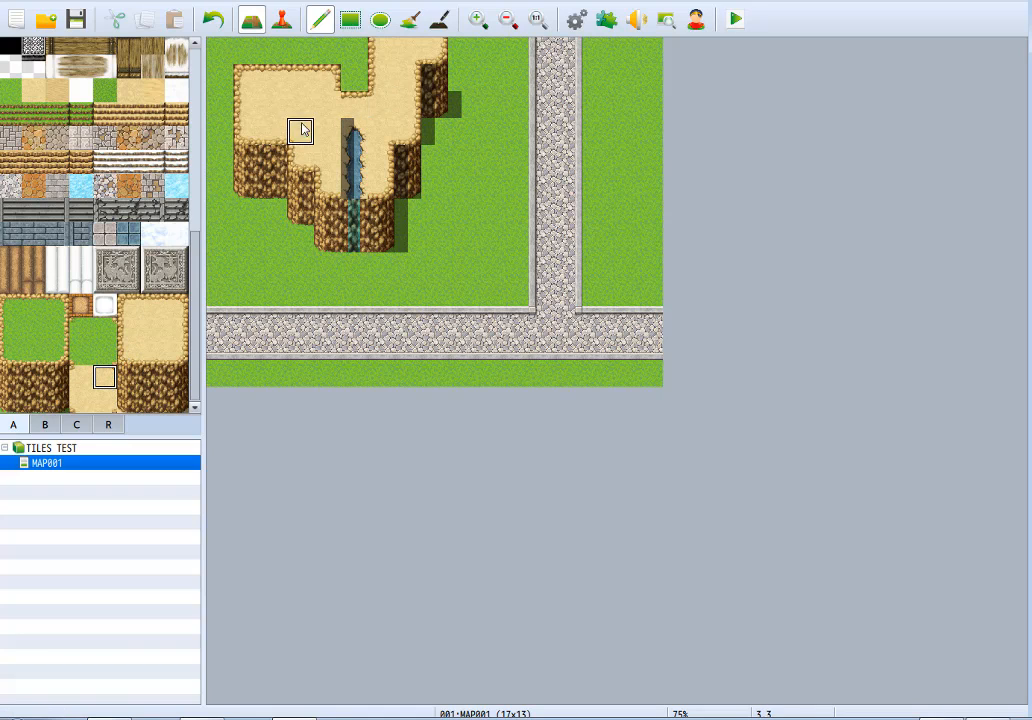
pyautogui.click(441, 22)
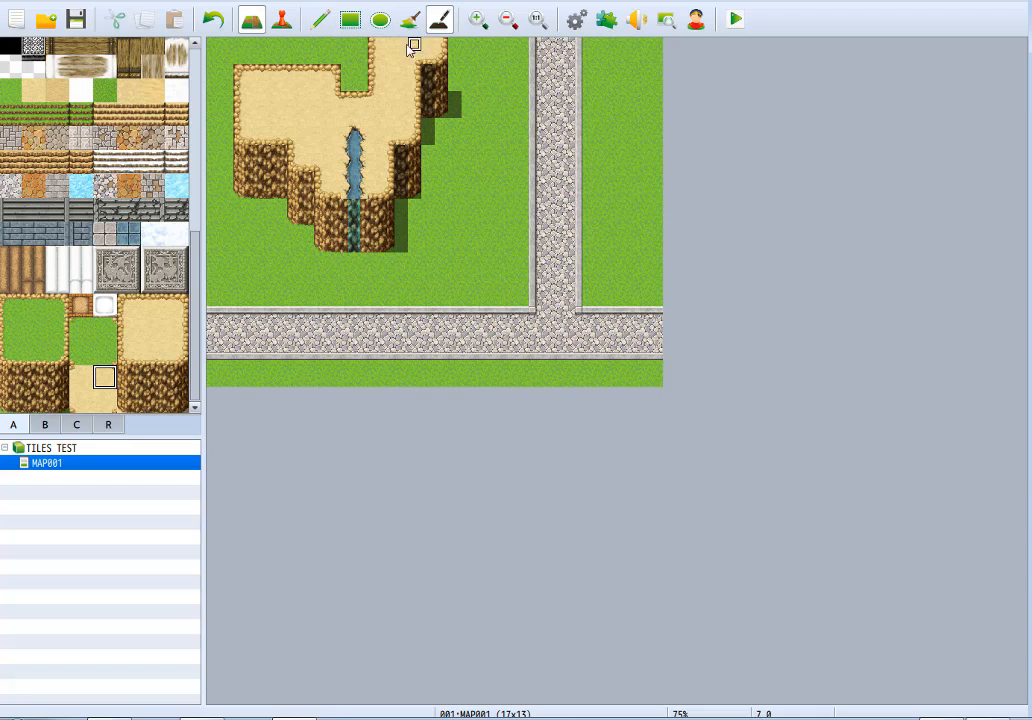
pyautogui.click(320, 20)
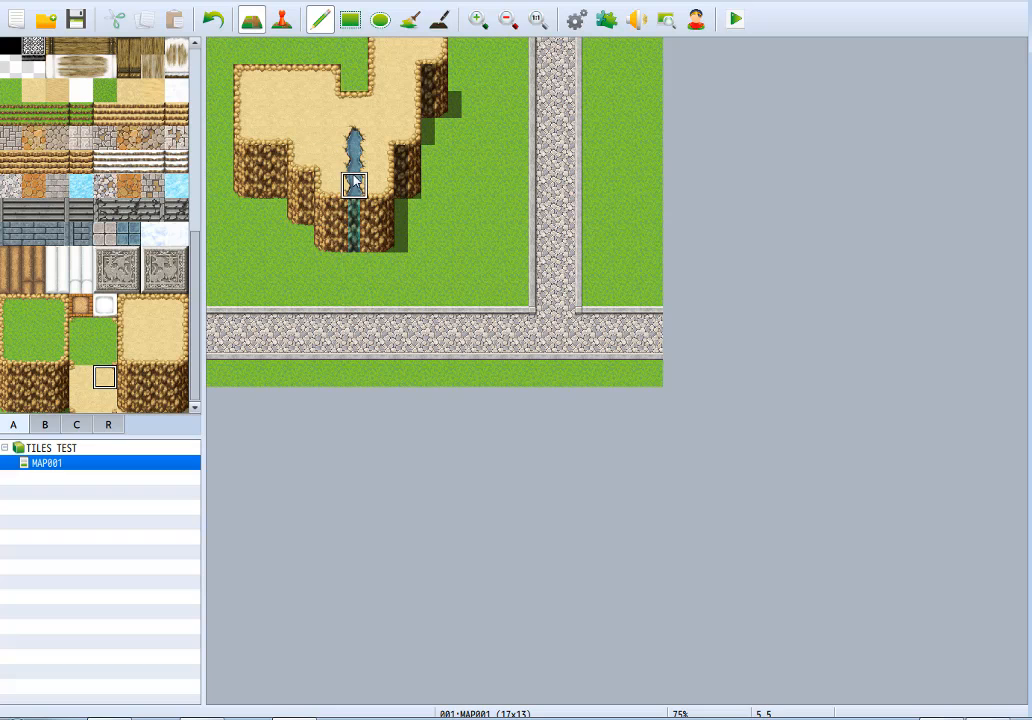
# Paint a grass-edged pond eight tiles wide and two rows high below the cliff and repaint the lower waterfall tile above it.
pyautogui.scroll(5, 65, 93)
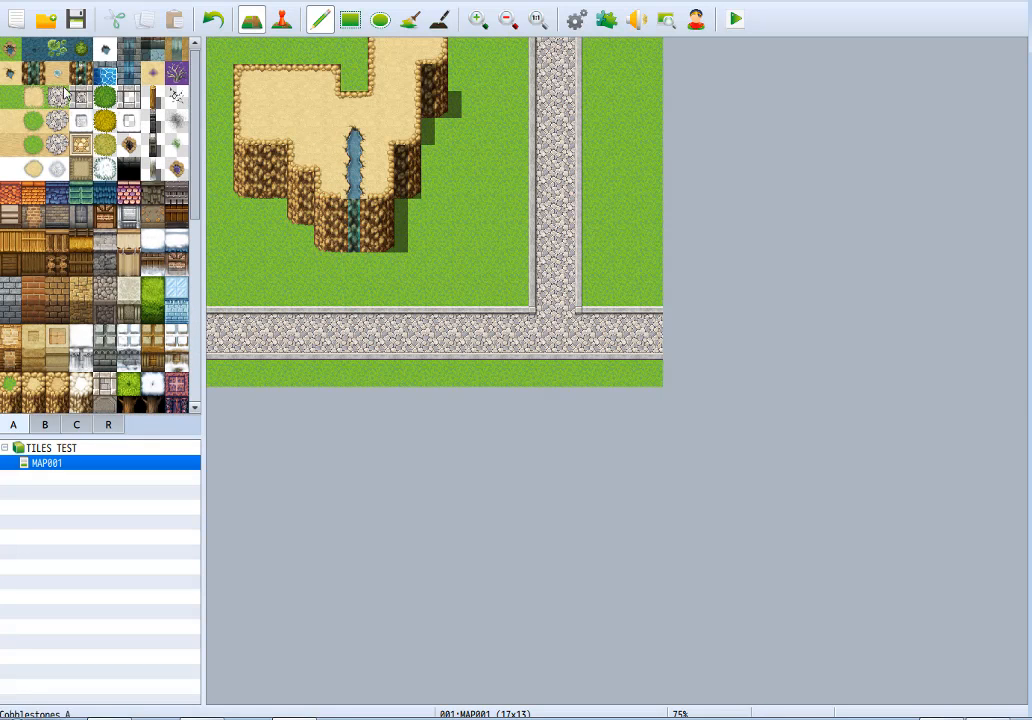
pyautogui.click(8, 50)
pyautogui.moveTo(330, 267)
pyautogui.mouseDown()
pyautogui.moveTo(437, 275)
pyautogui.moveTo(352, 288)
pyautogui.moveTo(279, 283)
pyautogui.moveTo(354, 292)
pyautogui.mouseUp()
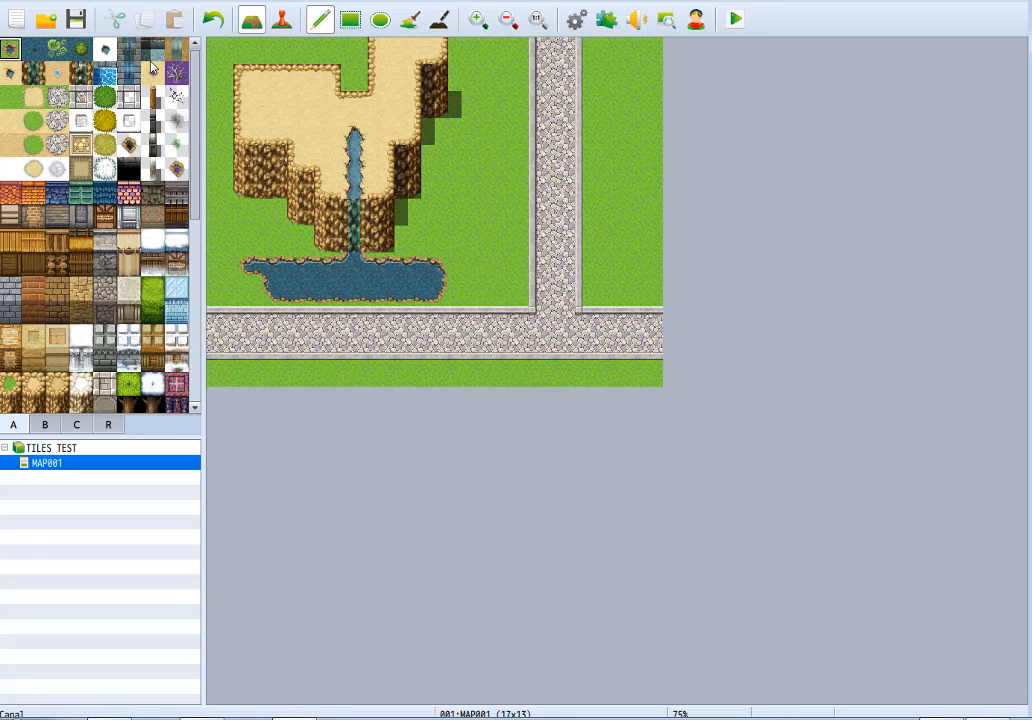
pyautogui.click(87, 76)
pyautogui.click(350, 236)
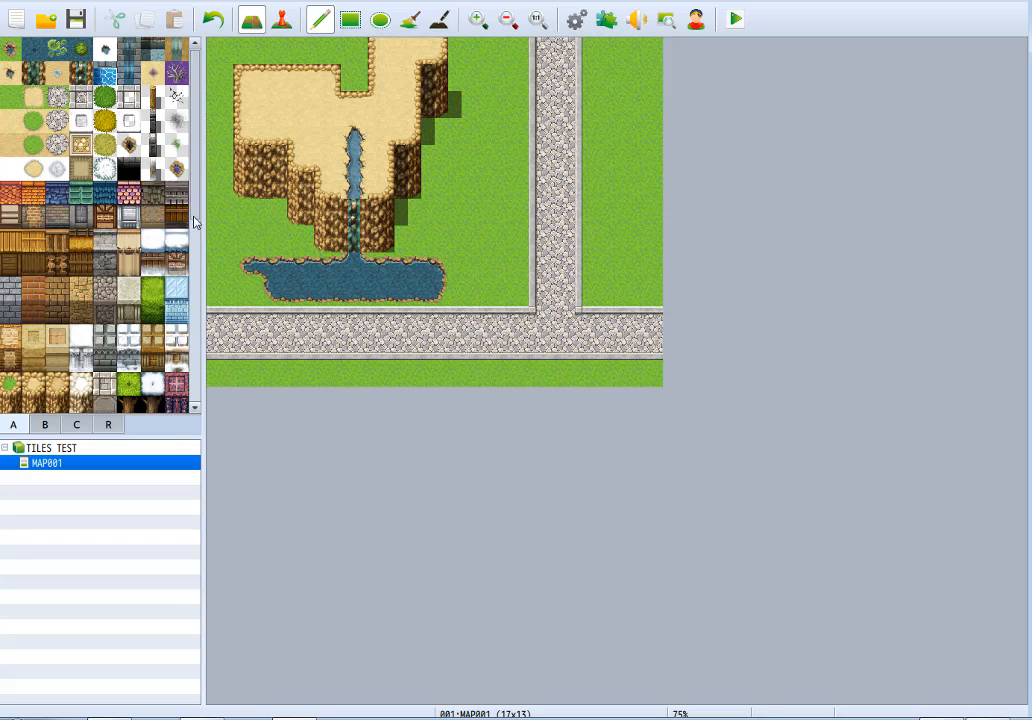
# Repaint the whole plateau with the Ledge C (Desert) tile, covering the stream.
pyautogui.moveTo(194, 210); pyautogui.dragTo(191, 252)
pyautogui.moveTo(304, 81)
pyautogui.mouseDown()
pyautogui.moveTo(249, 93)
pyautogui.moveTo(298, 109)
pyautogui.moveTo(285, 95)
pyautogui.moveTo(258, 128)
pyautogui.moveTo(275, 100)
pyautogui.moveTo(395, 50)
pyautogui.moveTo(405, 101)
pyautogui.moveTo(352, 126)
pyautogui.moveTo(340, 188)
pyautogui.moveTo(382, 184)
pyautogui.moveTo(382, 136)
pyautogui.mouseUp()
pyautogui.scroll(3, 197, 247)
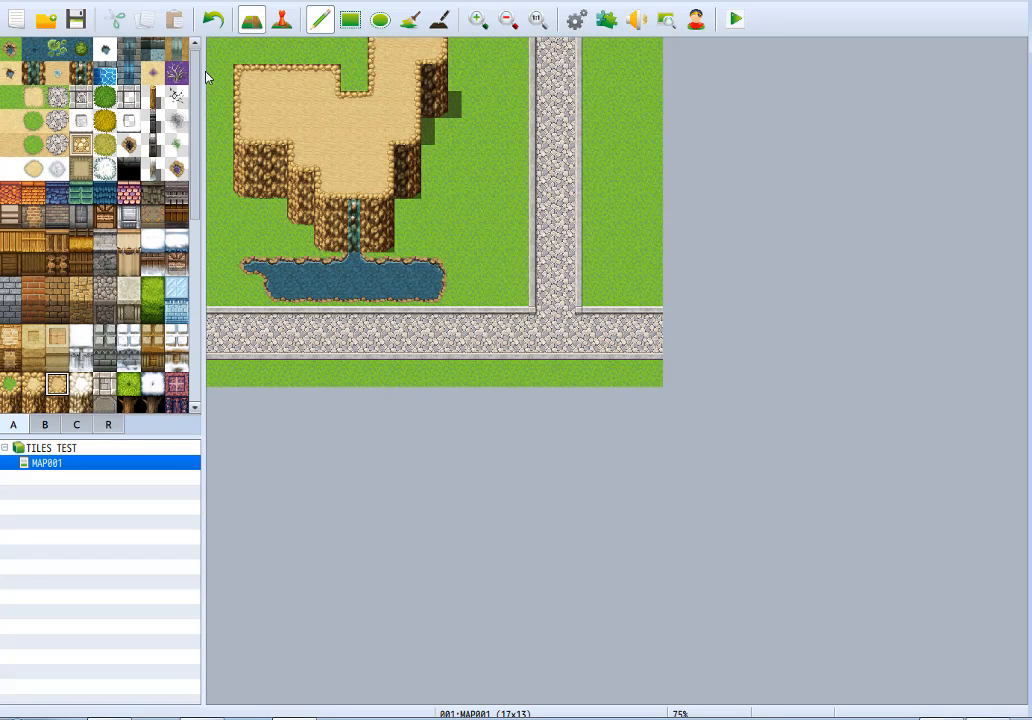
# Paint snow ledge tiles over the western part of the desert plateau.
pyautogui.moveTo(206, 71); pyautogui.dragTo(218, 419)
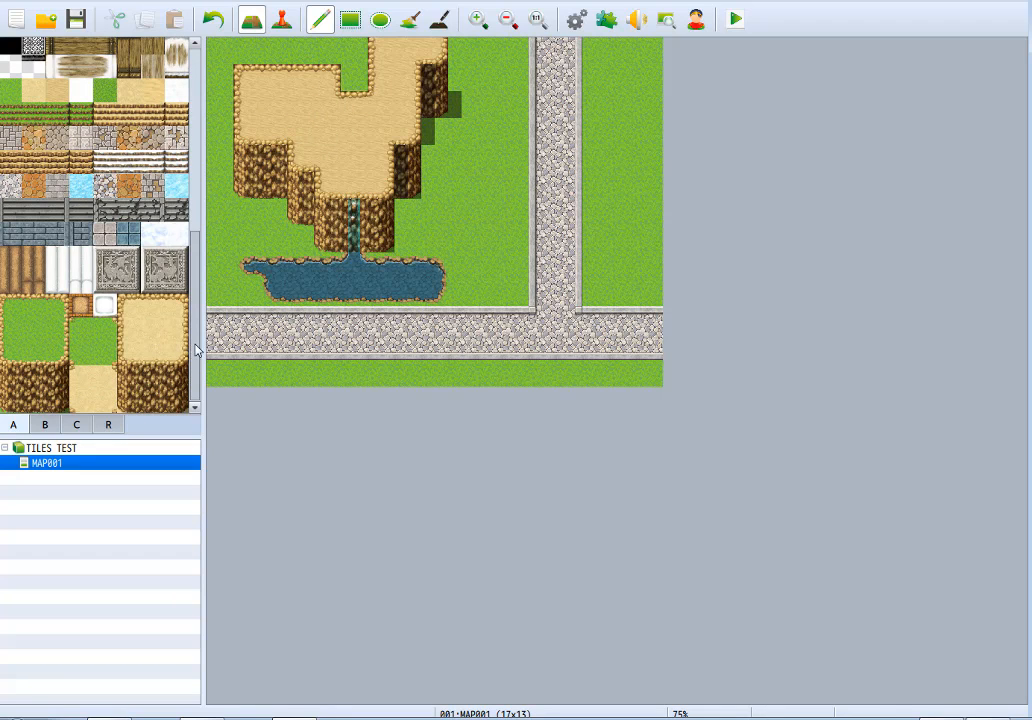
pyautogui.moveTo(196, 346); pyautogui.dragTo(199, 167)
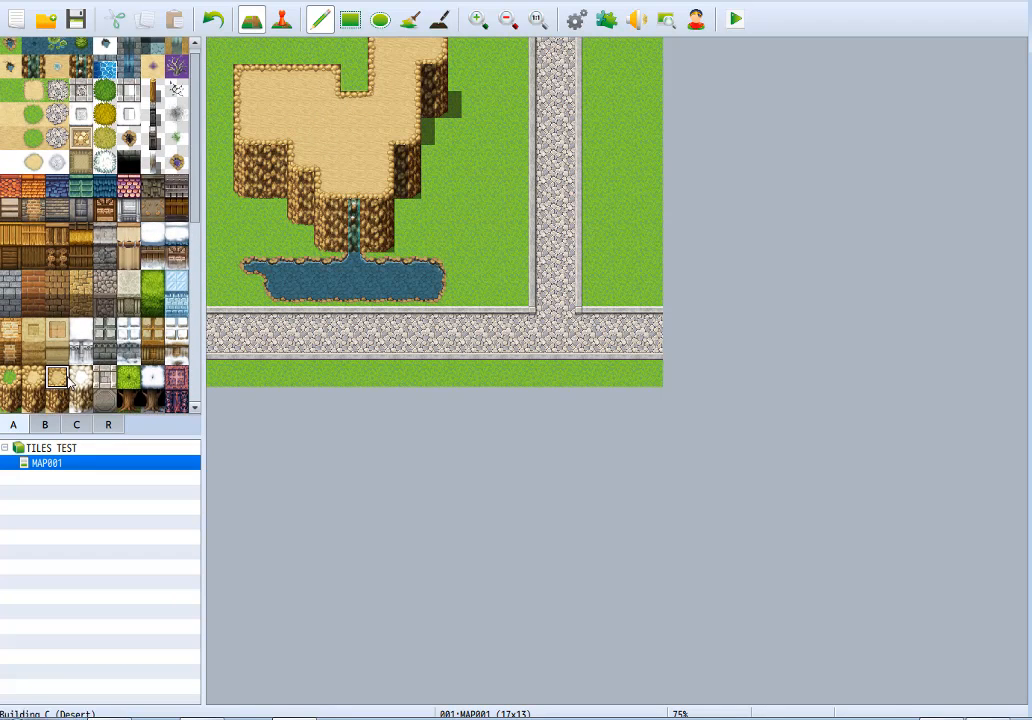
pyautogui.moveTo(270, 110)
pyautogui.mouseDown()
pyautogui.moveTo(255, 100)
pyautogui.moveTo(270, 80)
pyautogui.moveTo(296, 93)
pyautogui.moveTo(264, 122)
pyautogui.moveTo(274, 86)
pyautogui.moveTo(248, 112)
pyautogui.mouseUp()
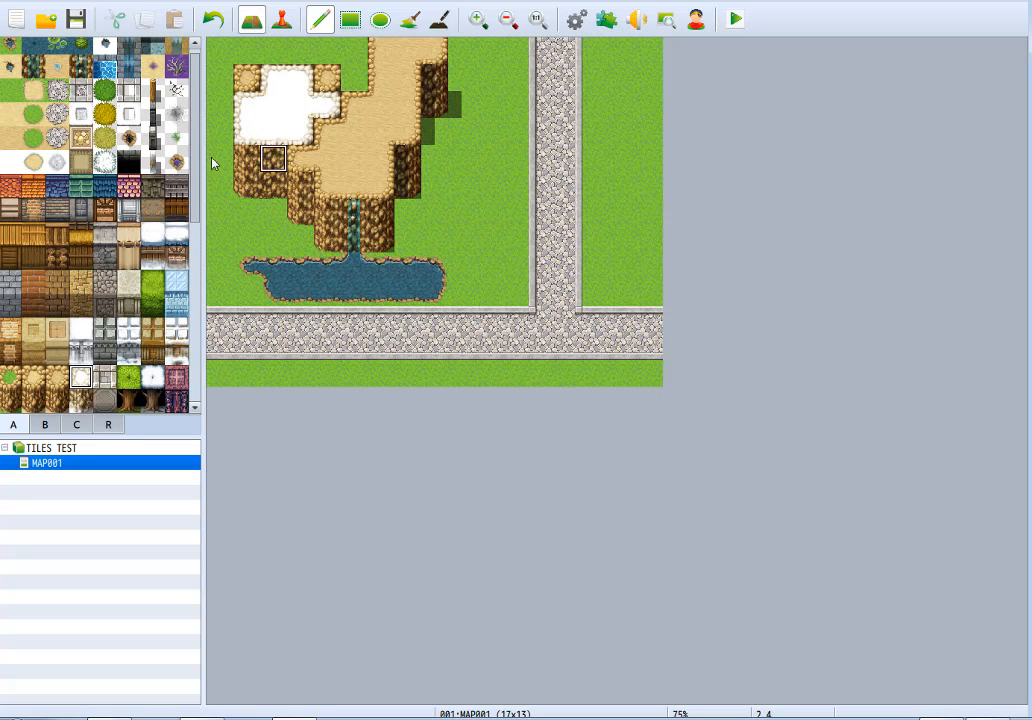
# Clear the plateau, cliff faces and waterfall above the pond by painting them over with grass.
pyautogui.moveTo(194, 163); pyautogui.dragTo(190, 412)
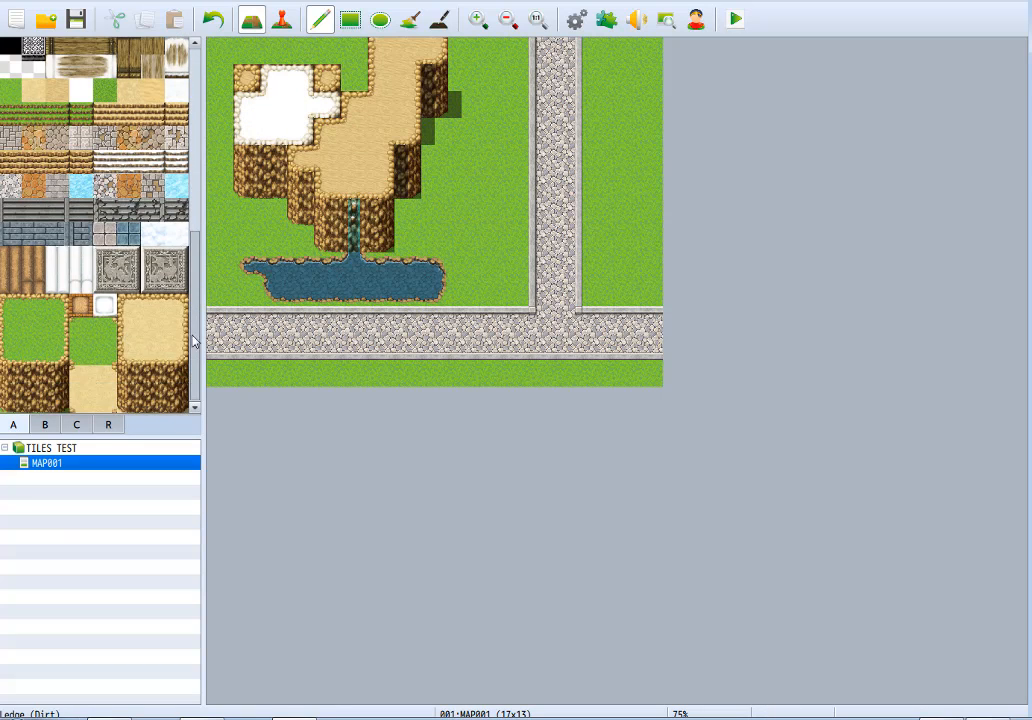
pyautogui.moveTo(194, 342); pyautogui.dragTo(204, 151)
pyautogui.moveTo(261, 70)
pyautogui.mouseDown()
pyautogui.moveTo(246, 54)
pyautogui.moveTo(242, 165)
pyautogui.moveTo(274, 80)
pyautogui.moveTo(345, 229)
pyautogui.moveTo(335, 45)
pyautogui.moveTo(419, 99)
pyautogui.moveTo(334, 180)
pyautogui.moveTo(357, 85)
pyautogui.moveTo(380, 182)
pyautogui.moveTo(301, 142)
pyautogui.moveTo(433, 62)
pyautogui.mouseUp()
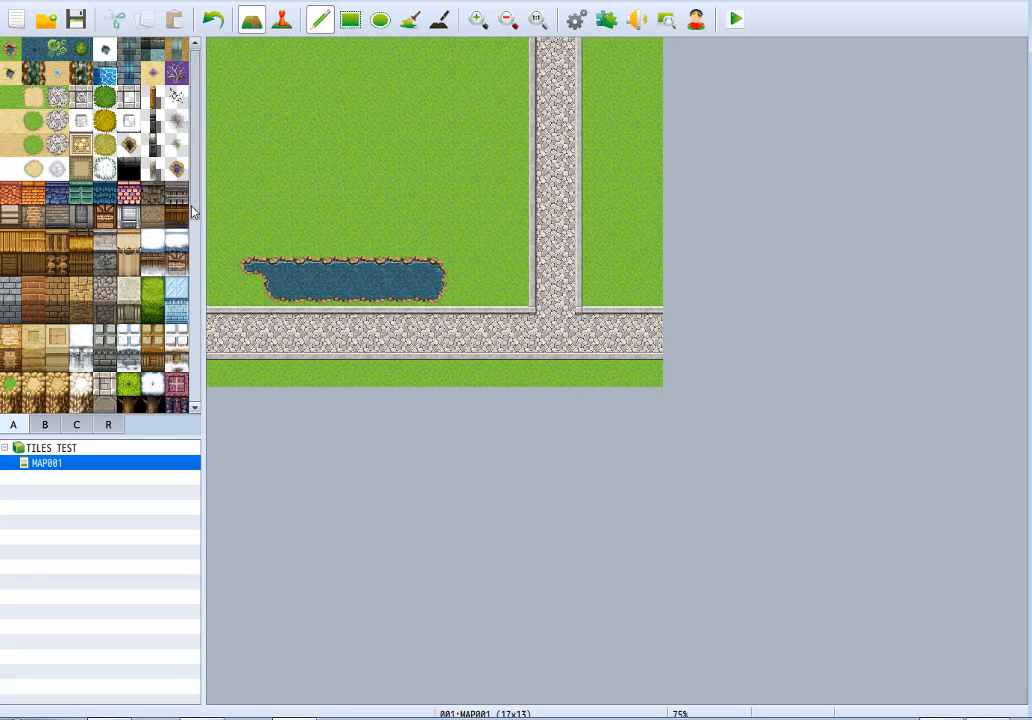
# Paint a 4×3 block of Cliff D (Snow) and, above it, a two-tile-high row of desert, Cliff B (Dirt) and grass cliff tiles.
pyautogui.moveTo(193, 212); pyautogui.dragTo(203, 248)
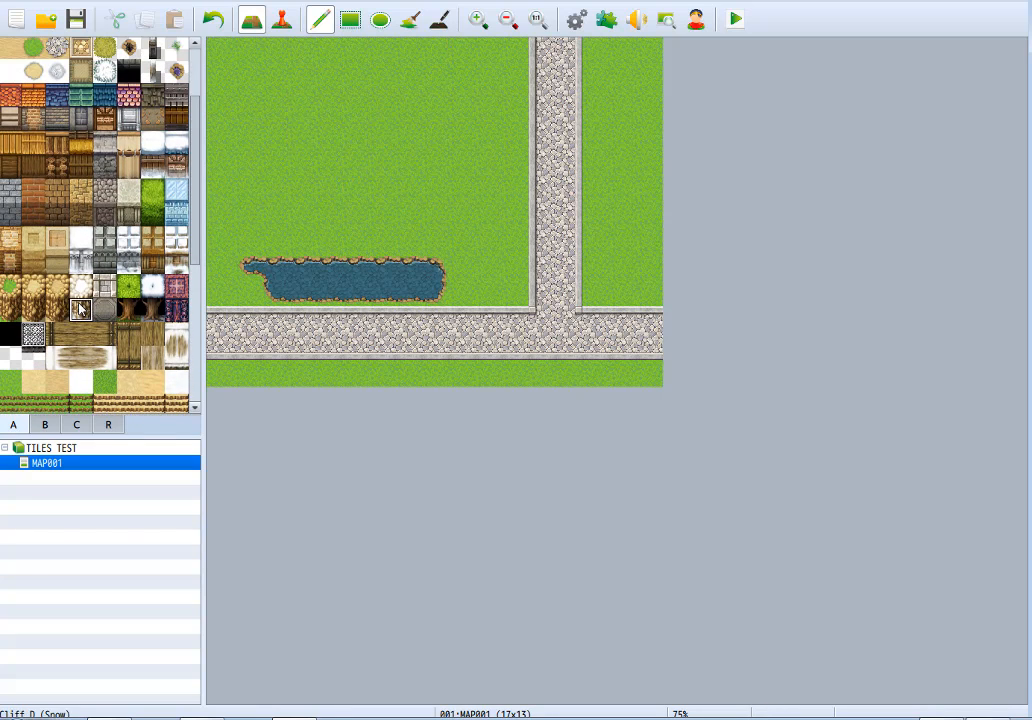
pyautogui.moveTo(375, 158)
pyautogui.mouseDown()
pyautogui.moveTo(364, 221)
pyautogui.moveTo(300, 165)
pyautogui.moveTo(302, 184)
pyautogui.moveTo(333, 160)
pyautogui.mouseUp()
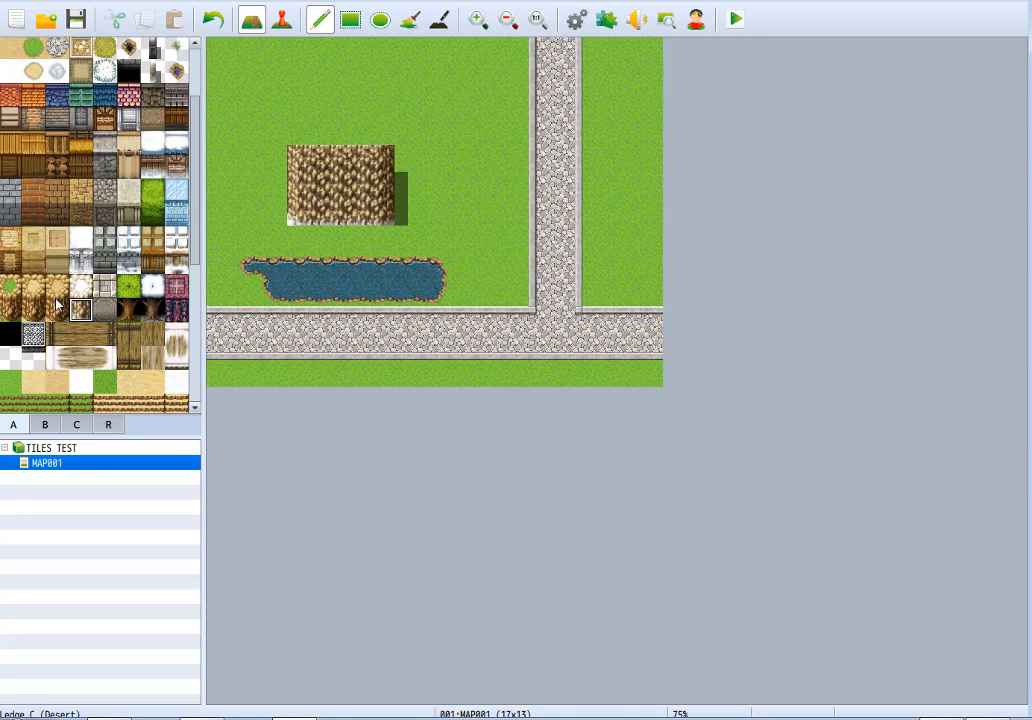
pyautogui.moveTo(280, 120)
pyautogui.mouseDown()
pyautogui.moveTo(355, 88)
pyautogui.moveTo(245, 90)
pyautogui.mouseUp()
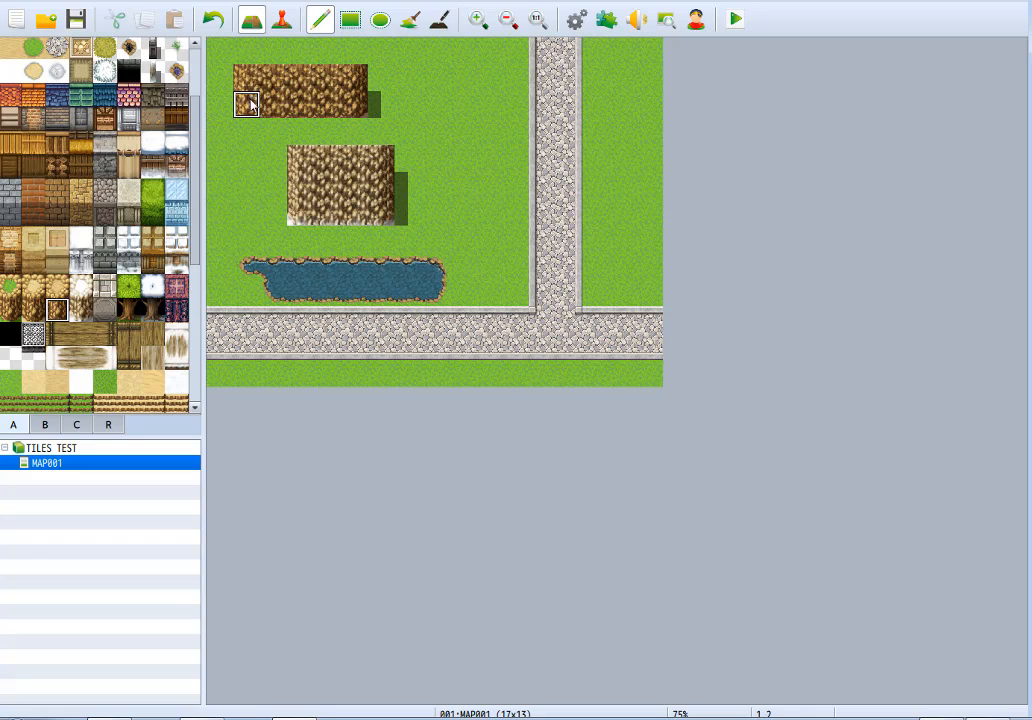
pyautogui.moveTo(368, 94)
pyautogui.mouseDown()
pyautogui.moveTo(390, 98)
pyautogui.moveTo(415, 76)
pyautogui.moveTo(461, 74)
pyautogui.moveTo(474, 102)
pyautogui.moveTo(517, 80)
pyautogui.mouseUp()
pyautogui.click(16, 314)
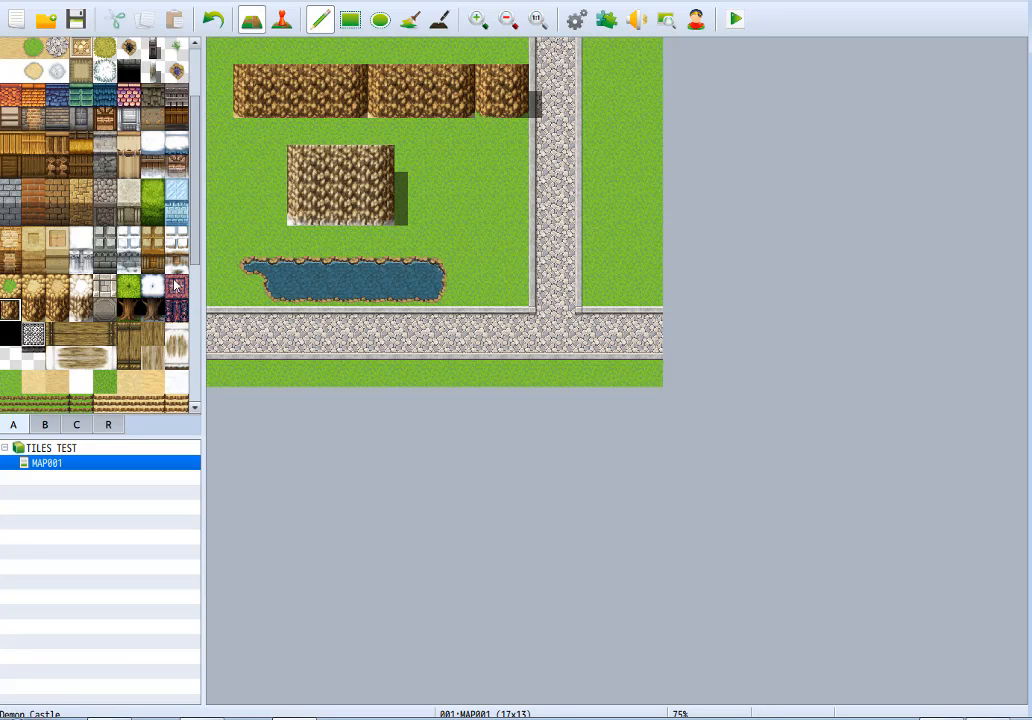
# Lay a strip of ground along the foot of the cliff row, matching desert, dirt and grass to each cliff section.
pyautogui.click(33, 381)
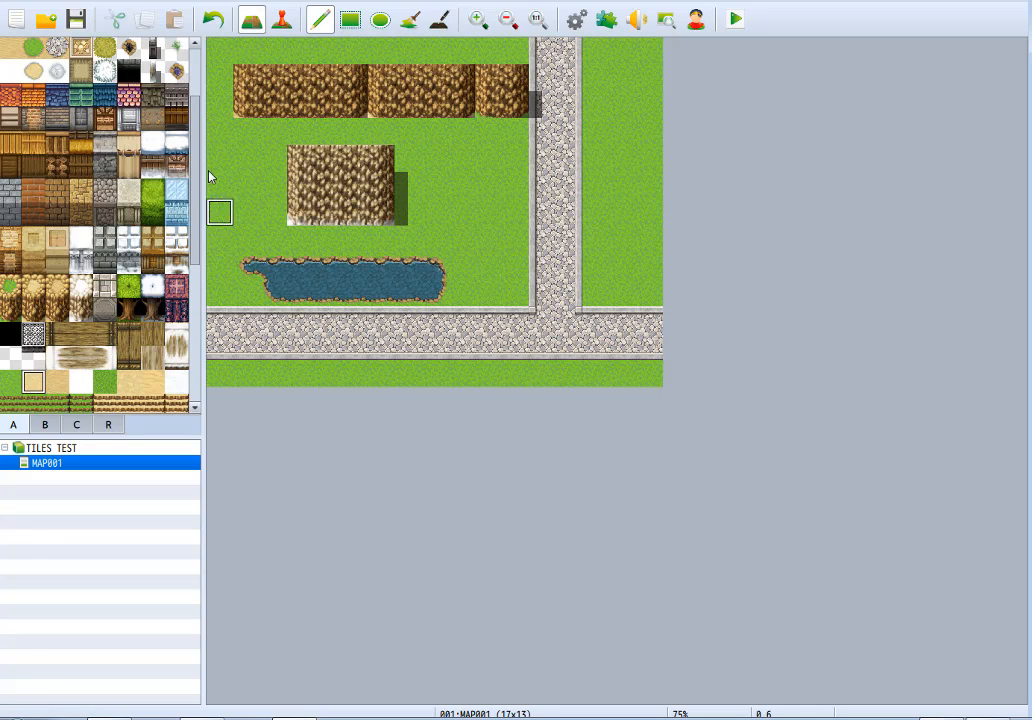
pyautogui.moveTo(219, 131); pyautogui.dragTo(518, 131)
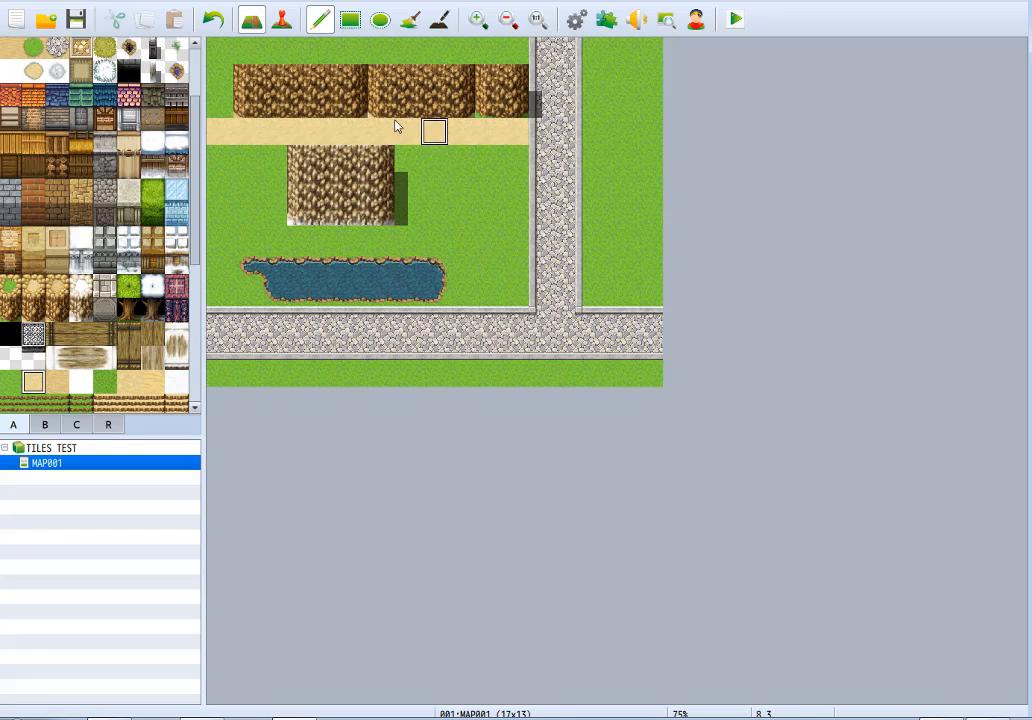
pyautogui.click(57, 387)
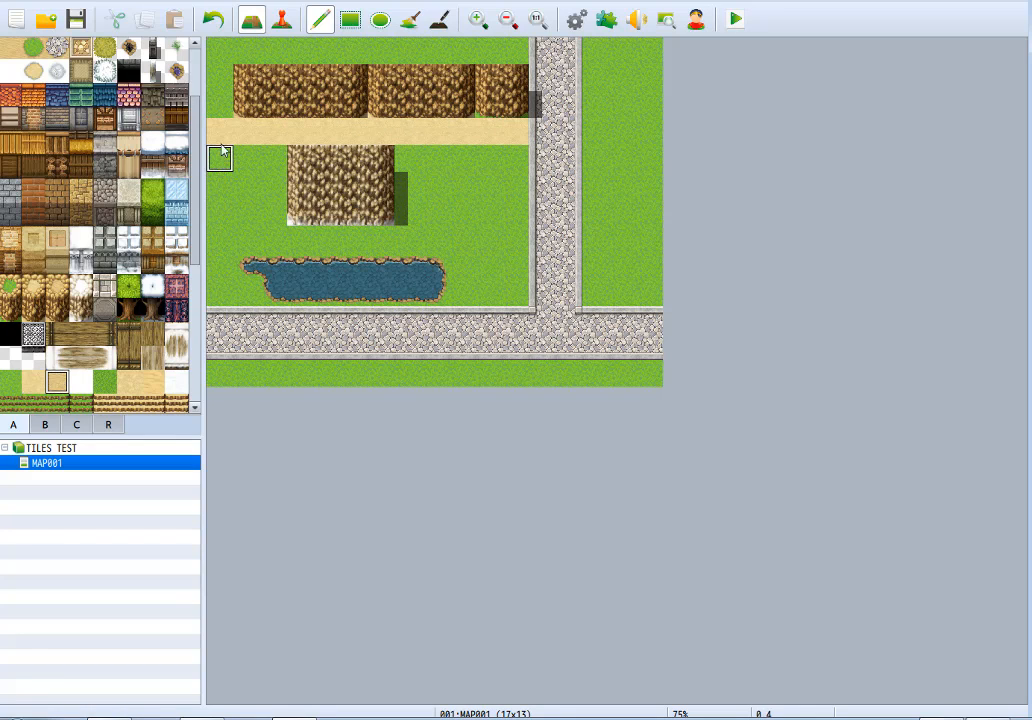
pyautogui.moveTo(220, 134); pyautogui.dragTo(362, 132)
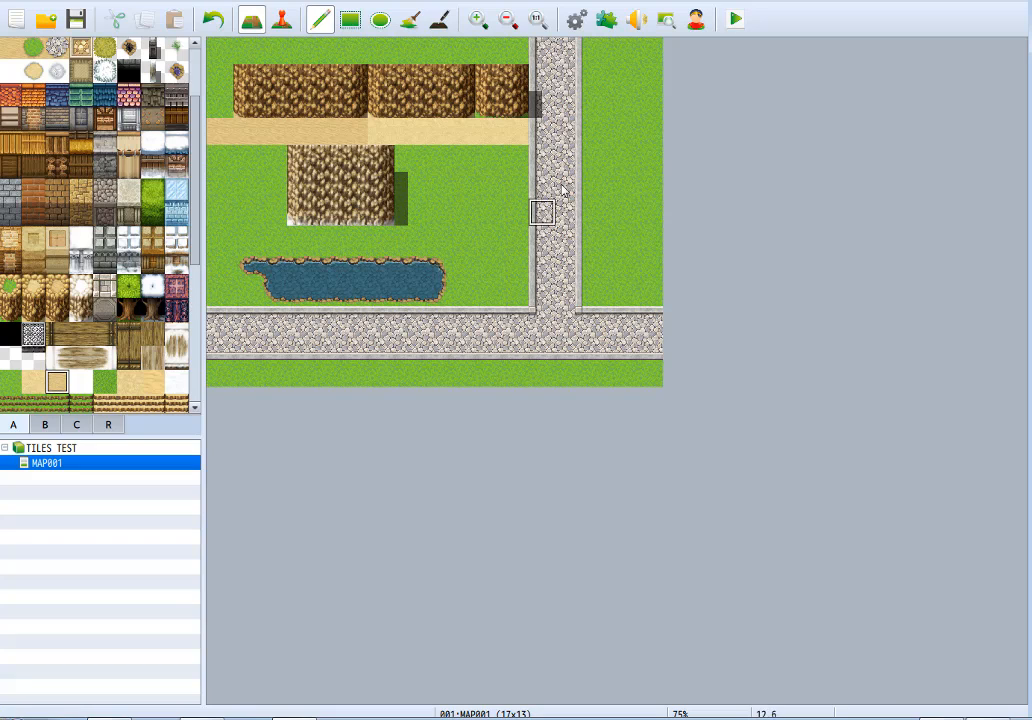
pyautogui.rightClick(497, 188)
pyautogui.moveTo(490, 134); pyautogui.dragTo(512, 135)
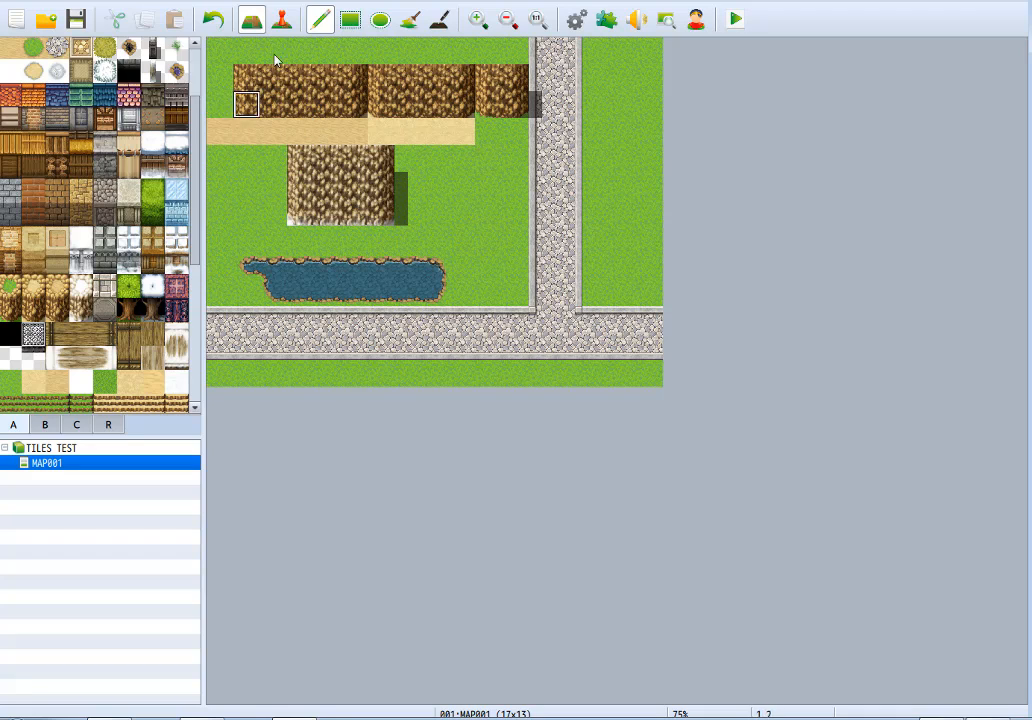
# Clear all the cliff samples and the pond with a grass rectangle and return to the Pencil.
pyautogui.click(350, 20)
pyautogui.moveTo(224, 46)
pyautogui.mouseDown()
pyautogui.moveTo(468, 230)
pyautogui.moveTo(505, 283)
pyautogui.moveTo(500, 296)
pyautogui.mouseUp()
pyautogui.click(320, 28)
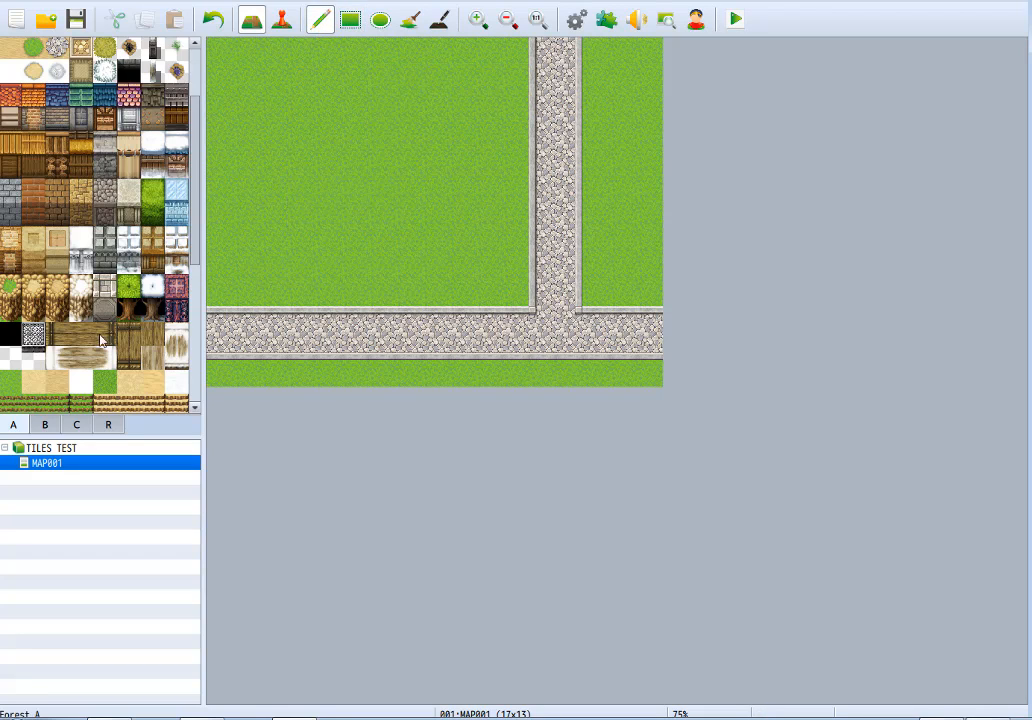
# Try a castle sample with a 5×3 stone roof above a 5×3 stone wall and cover it with a grass rectangle.
pyautogui.moveTo(301, 104)
pyautogui.mouseDown()
pyautogui.moveTo(369, 150)
pyautogui.moveTo(335, 130)
pyautogui.moveTo(338, 115)
pyautogui.moveTo(407, 157)
pyautogui.mouseUp()
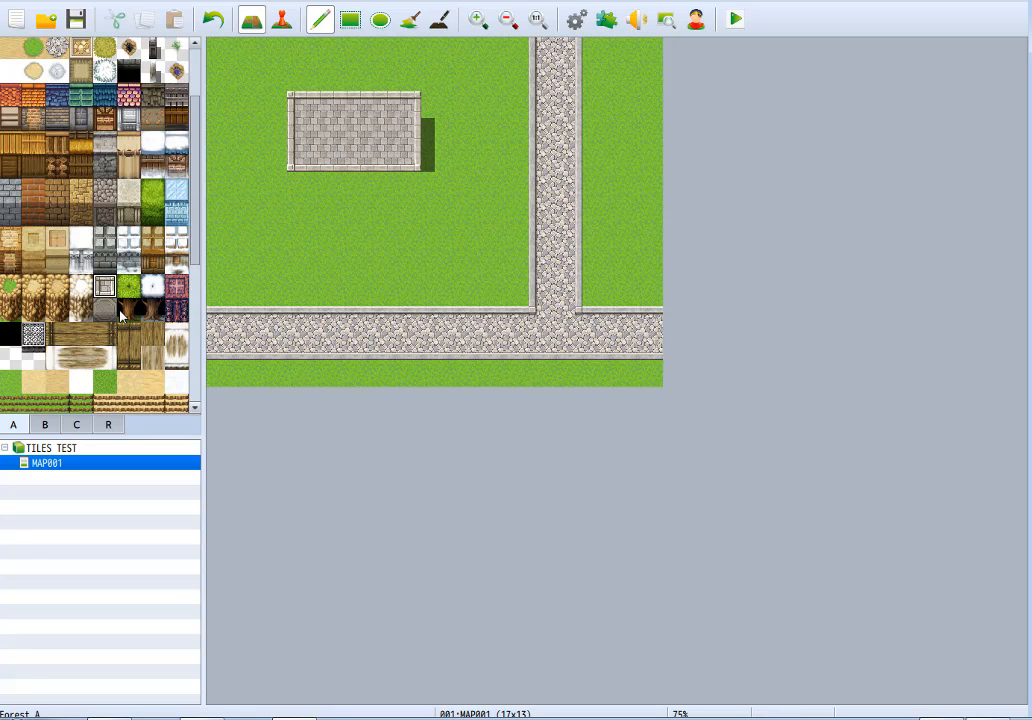
pyautogui.moveTo(300, 185)
pyautogui.mouseDown()
pyautogui.moveTo(302, 228)
pyautogui.moveTo(405, 180)
pyautogui.moveTo(375, 244)
pyautogui.moveTo(421, 259)
pyautogui.mouseUp()
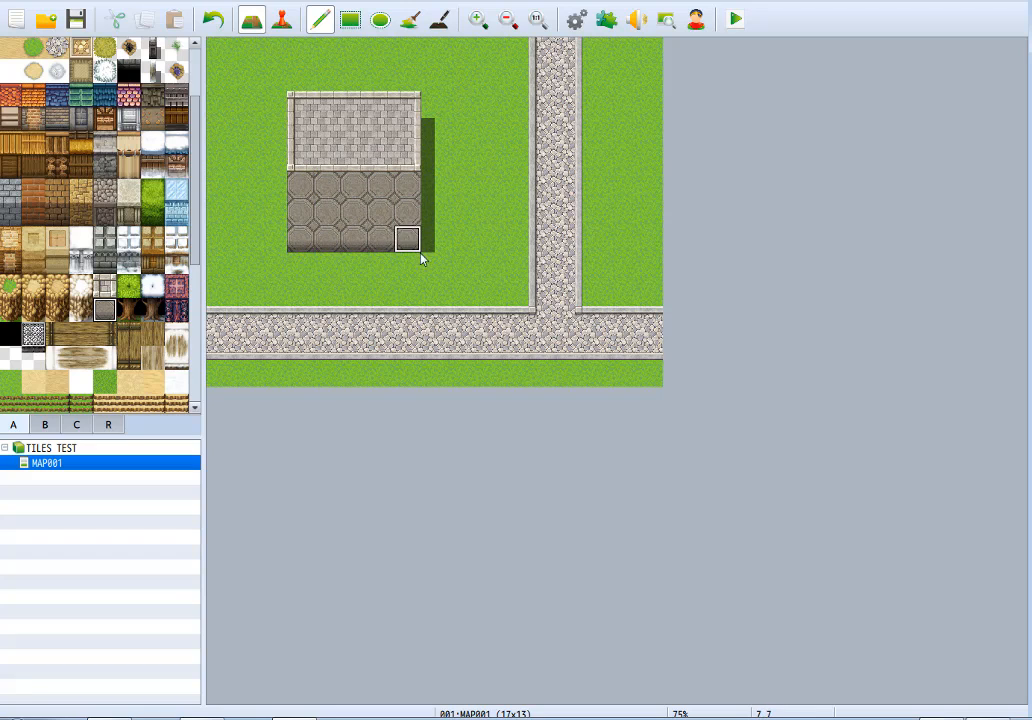
pyautogui.click(350, 19)
pyautogui.moveTo(293, 78); pyautogui.dragTo(418, 254)
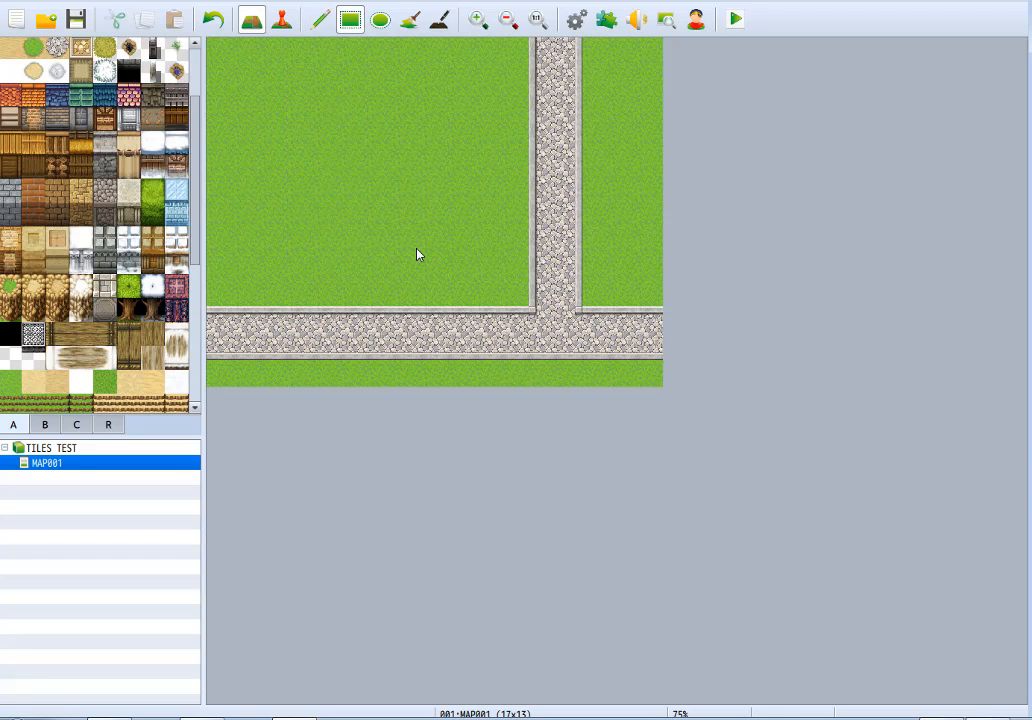
# Draw an irregular Forest A canopy on the grass with the Pencil and line its lower edge with two-tile-high tree trunks.
pyautogui.click(320, 20)
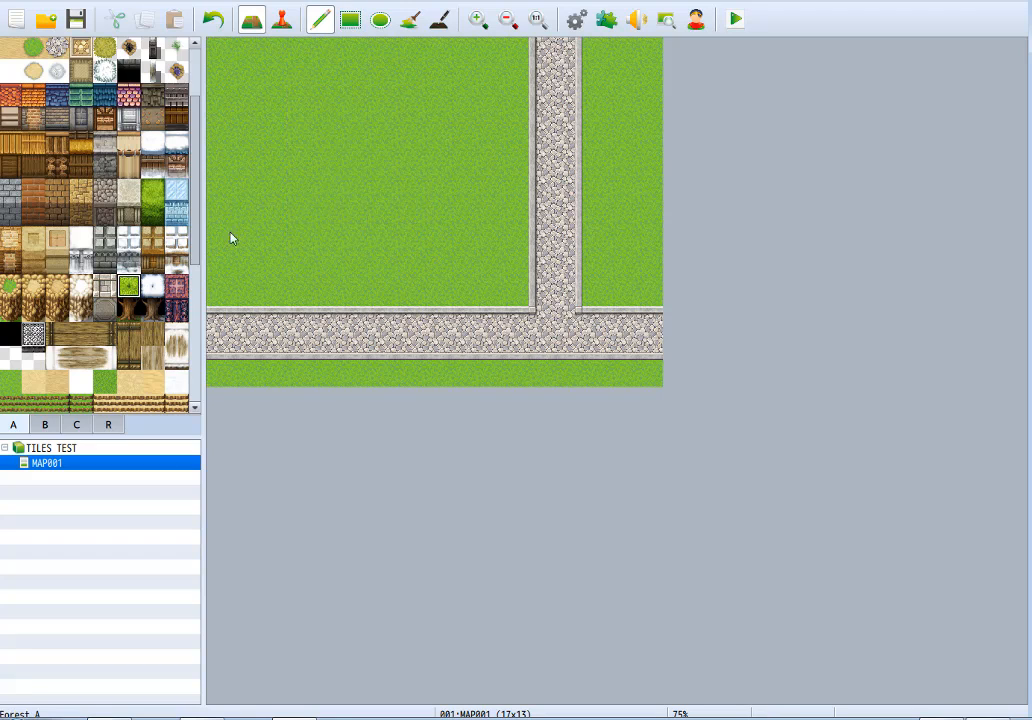
pyautogui.moveTo(328, 87)
pyautogui.mouseDown()
pyautogui.moveTo(332, 177)
pyautogui.moveTo(461, 184)
pyautogui.moveTo(272, 97)
pyautogui.moveTo(447, 190)
pyautogui.moveTo(349, 117)
pyautogui.mouseUp()
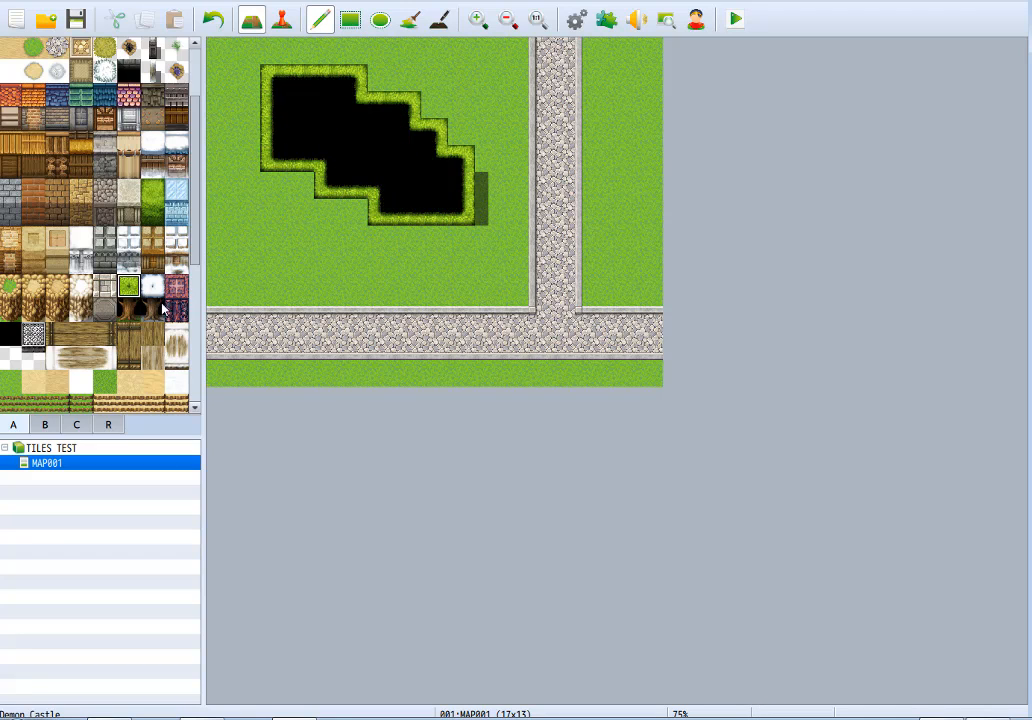
pyautogui.moveTo(283, 196)
pyautogui.mouseDown()
pyautogui.moveTo(276, 207)
pyautogui.moveTo(299, 189)
pyautogui.moveTo(398, 237)
pyautogui.moveTo(452, 240)
pyautogui.moveTo(430, 267)
pyautogui.moveTo(387, 267)
pyautogui.moveTo(341, 240)
pyautogui.moveTo(361, 241)
pyautogui.mouseUp()
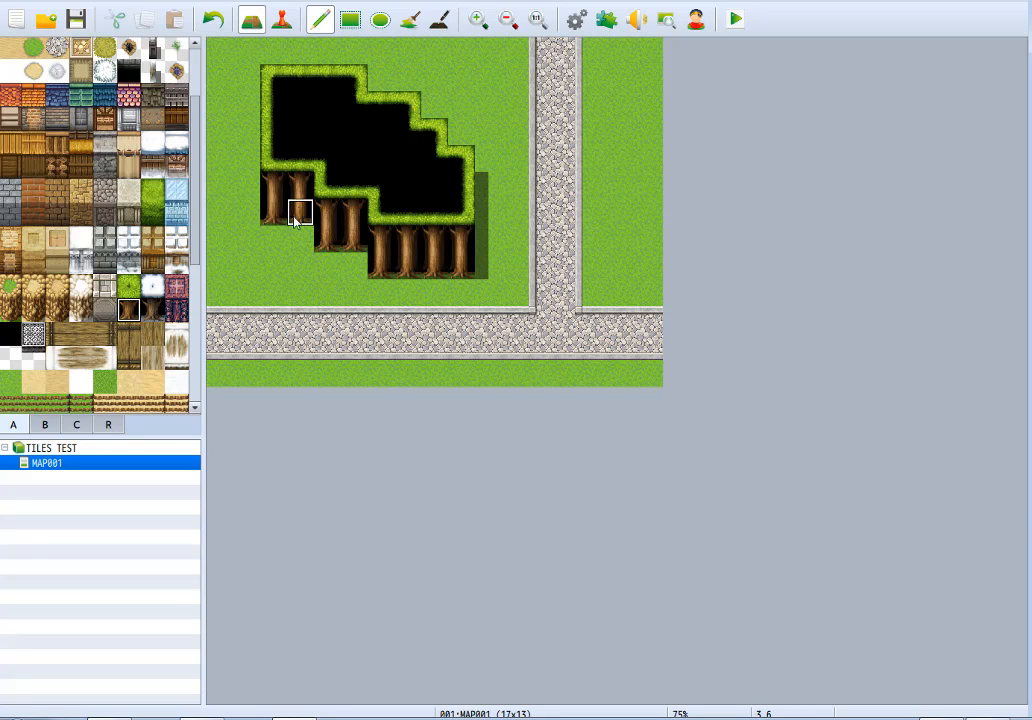
# Try cutting the tree trunks to one tile high with grass, and repaint them two tiles high.
pyautogui.rightClick(308, 272)
pyautogui.moveTo(333, 247); pyautogui.dragTo(356, 249)
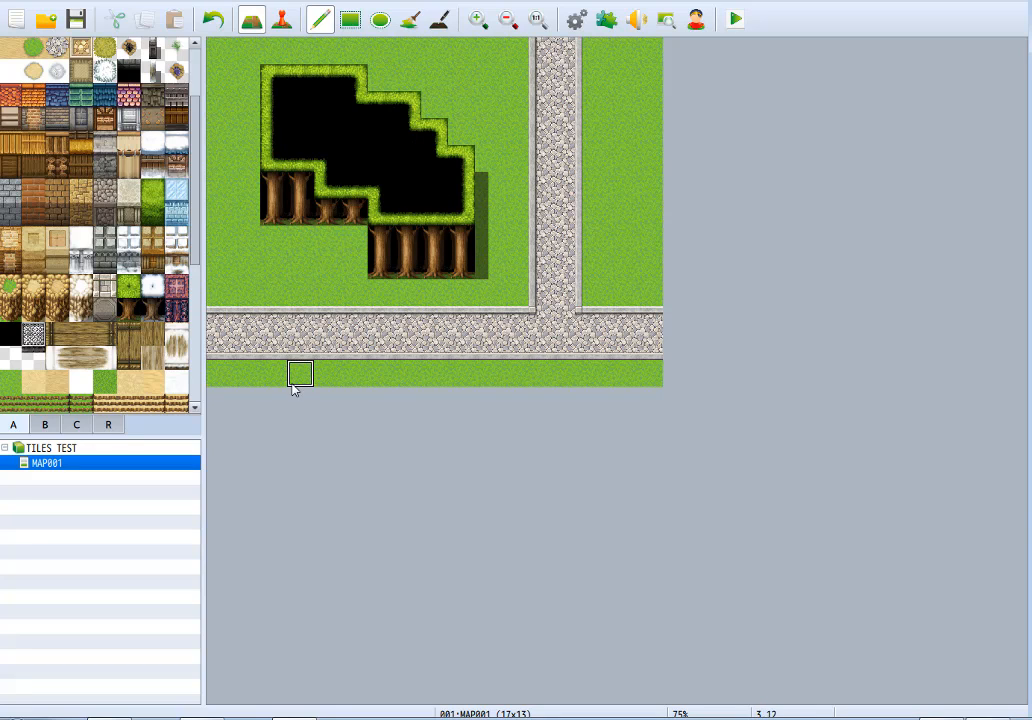
pyautogui.moveTo(300, 213); pyautogui.dragTo(273, 212)
pyautogui.moveTo(384, 268); pyautogui.dragTo(448, 278)
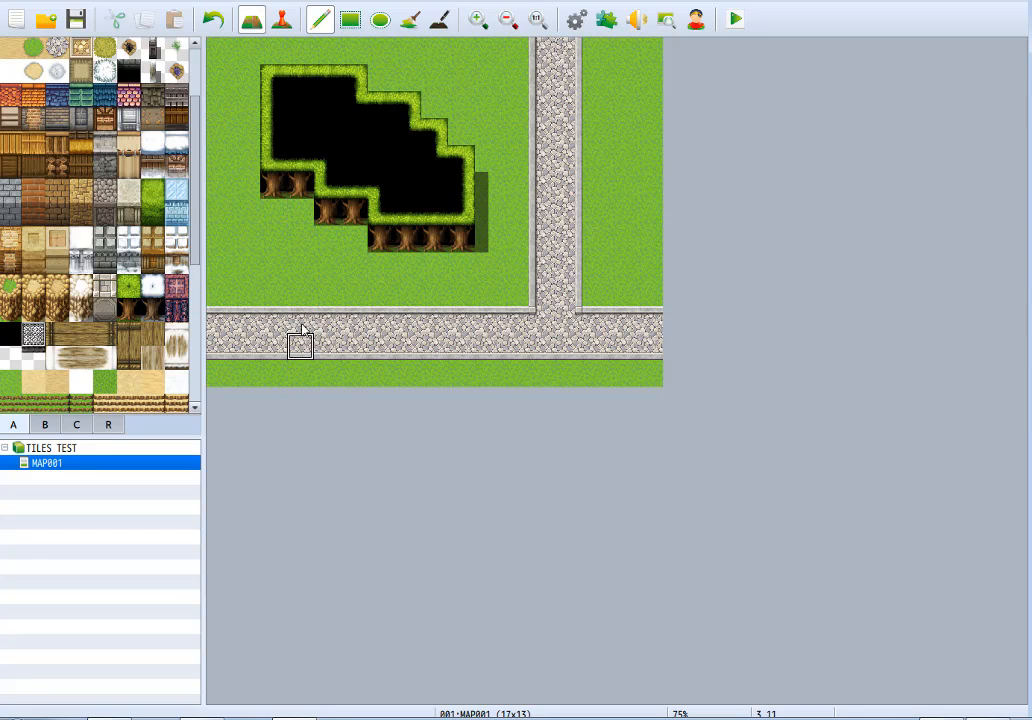
pyautogui.moveTo(295, 210)
pyautogui.mouseDown()
pyautogui.moveTo(397, 280)
pyautogui.moveTo(454, 272)
pyautogui.mouseUp()
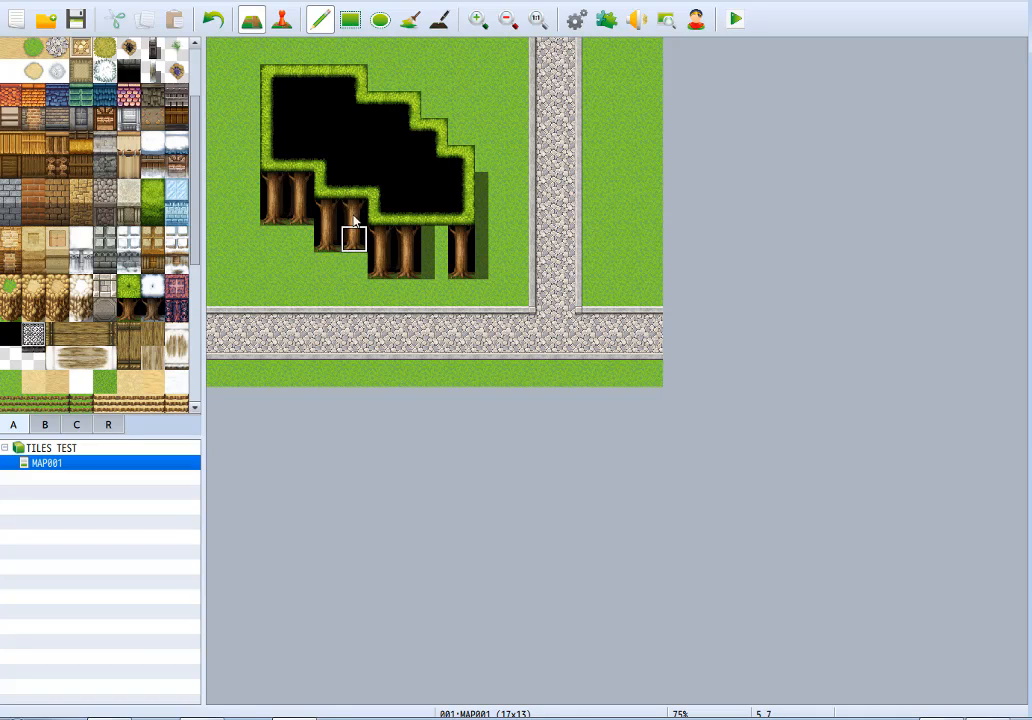
# Stagger the forest's front edge by shifting single trunk columns one tile up or down, and extend the forest one tile to the right.
pyautogui.moveTo(410, 244); pyautogui.dragTo(410, 281, button='right')
pyautogui.click(429, 277)
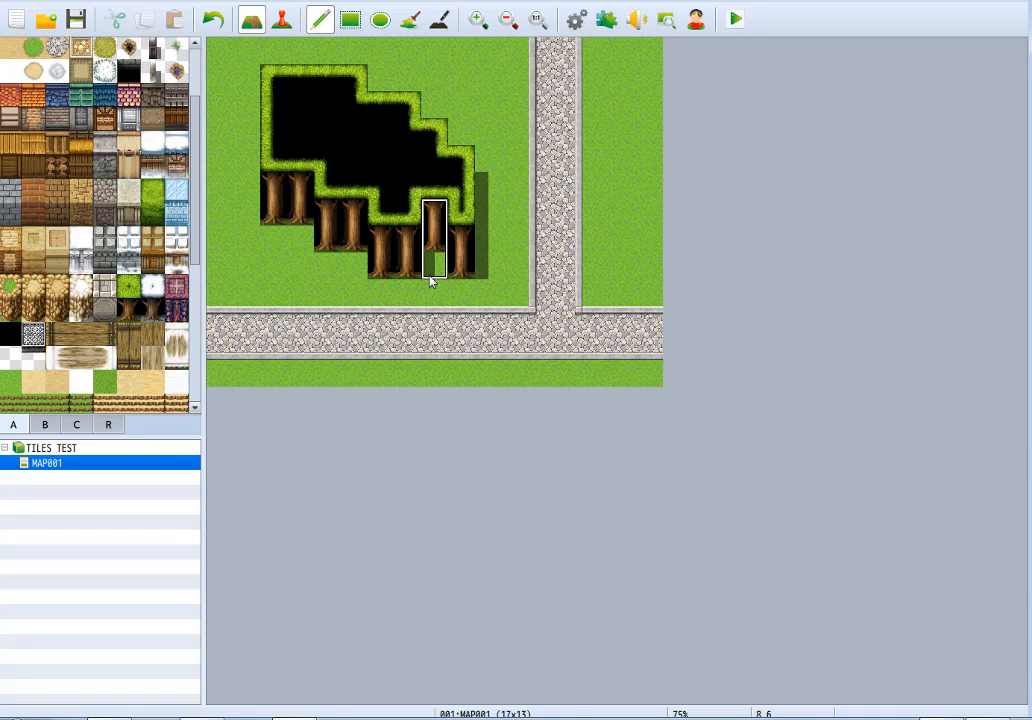
pyautogui.hotkey('ctrl', 'z')
pyautogui.click(431, 276)
pyautogui.click(401, 268)
pyautogui.rightClick(472, 185)
pyautogui.moveTo(482, 187)
pyautogui.mouseDown()
pyautogui.moveTo(481, 207)
pyautogui.moveTo(479, 162)
pyautogui.moveTo(406, 160)
pyautogui.moveTo(405, 210)
pyautogui.moveTo(433, 210)
pyautogui.mouseUp()
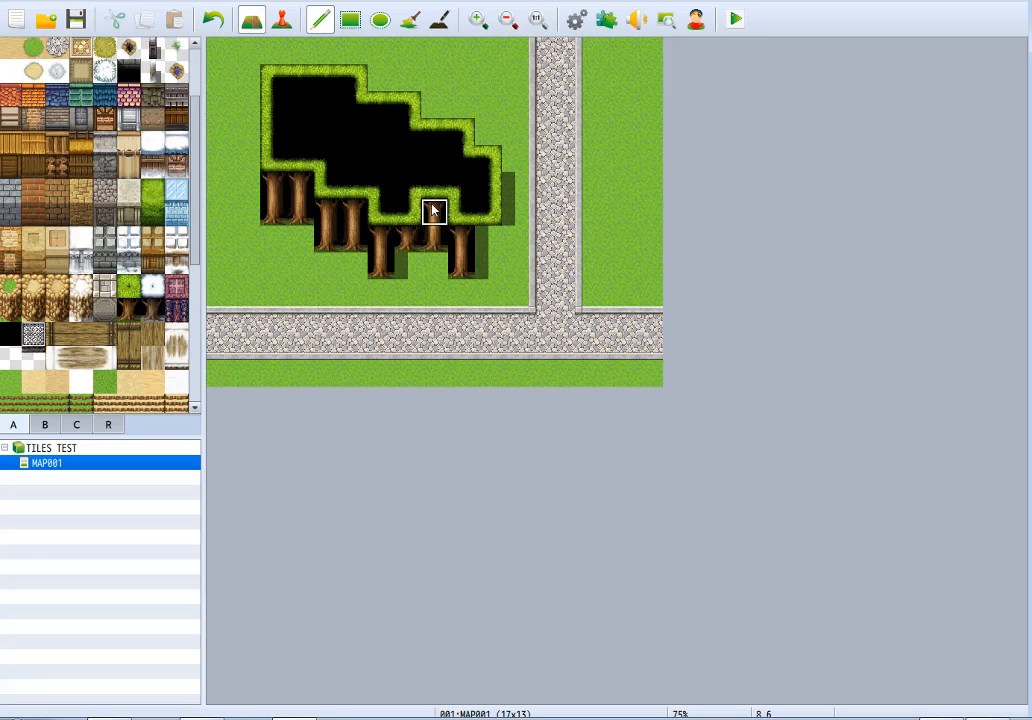
pyautogui.click(411, 261)
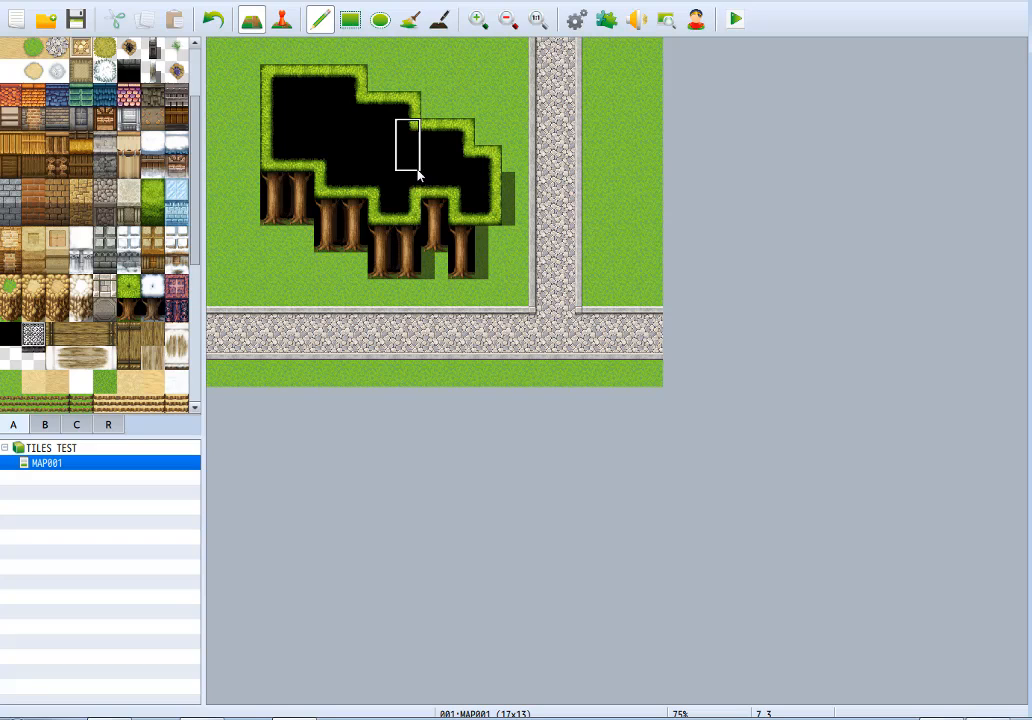
pyautogui.click(484, 262)
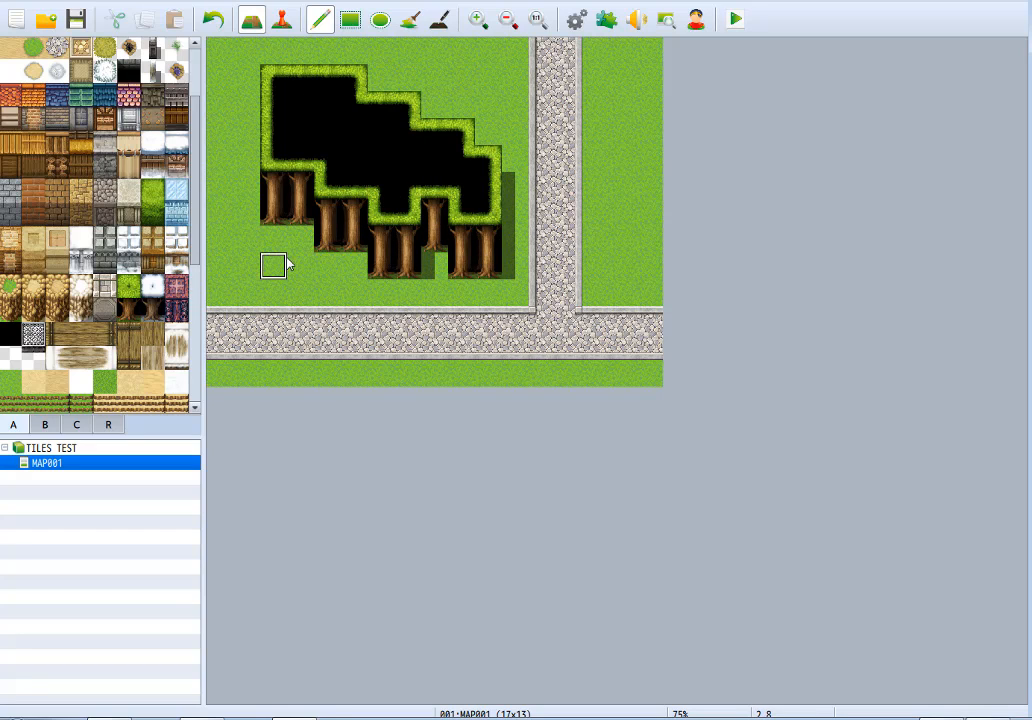
pyautogui.click(355, 242)
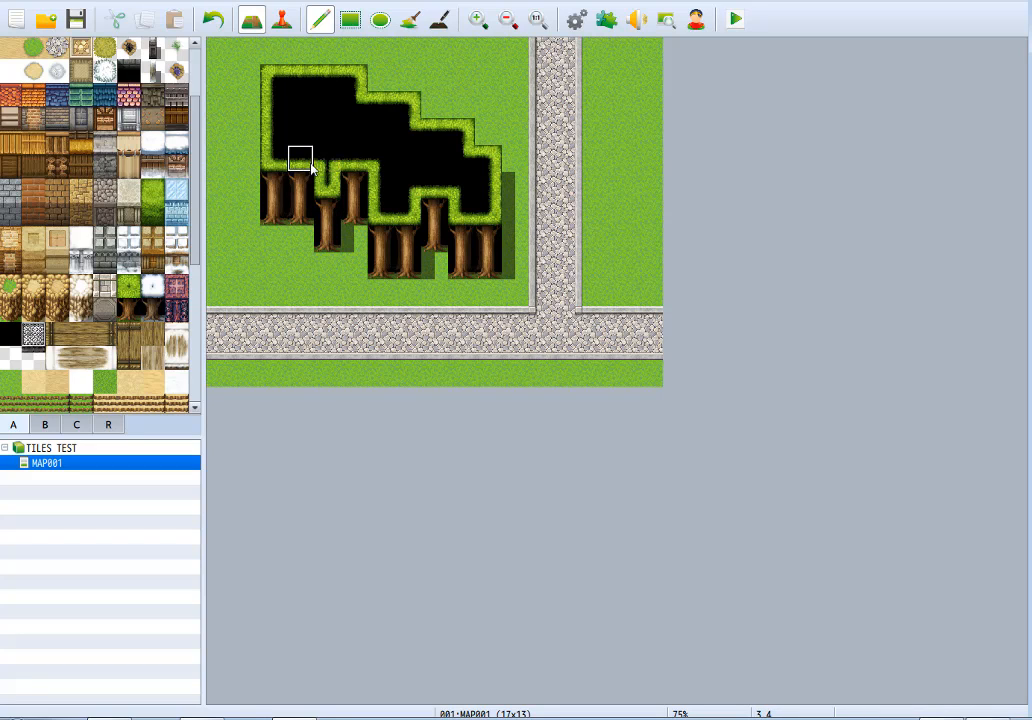
pyautogui.click(300, 240)
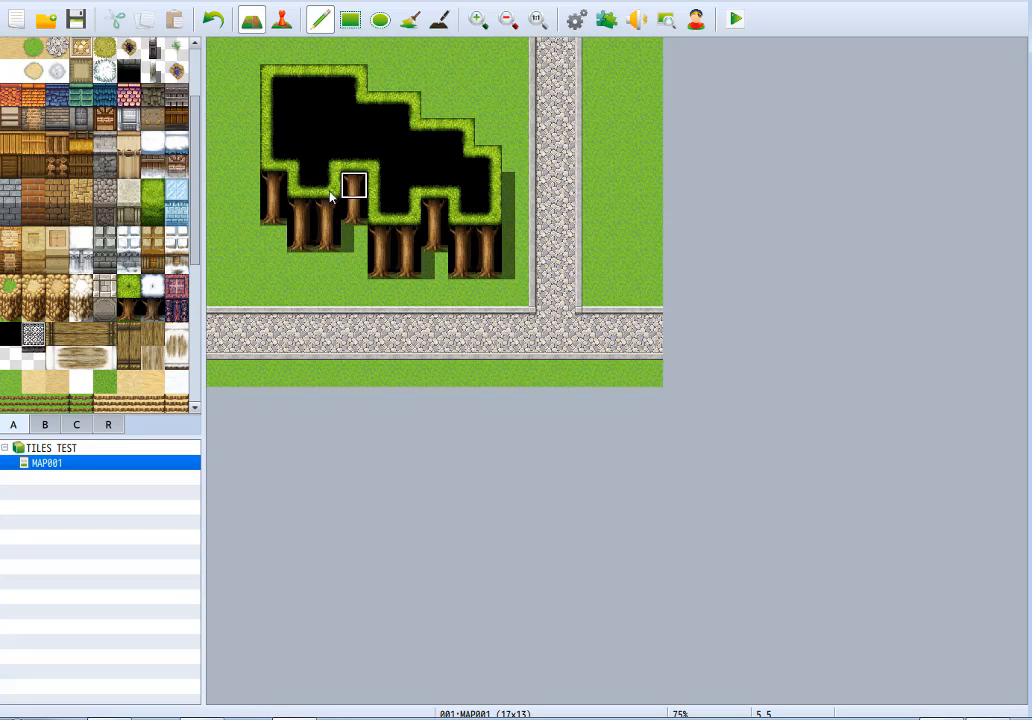
# Trim the canopy's upper-left corner tile to grass, and try clearing two tiles of its right edge before repainting them.
pyautogui.rightClick(250, 60)
pyautogui.moveTo(268, 74)
pyautogui.mouseDown()
pyautogui.moveTo(276, 83)
pyautogui.moveTo(295, 68)
pyautogui.mouseUp()
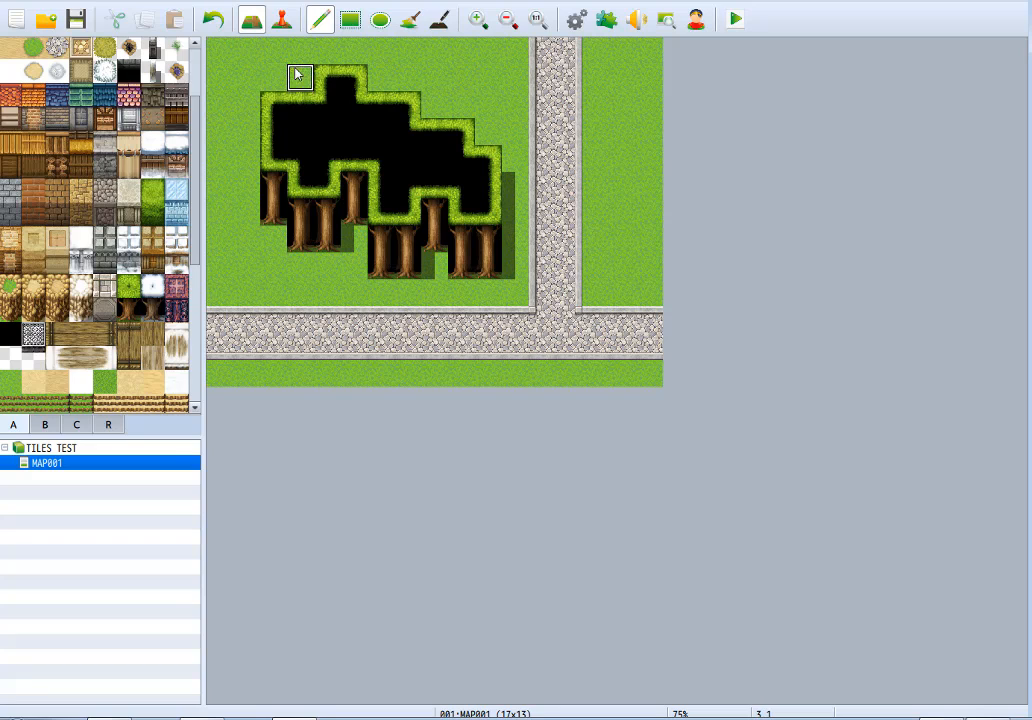
pyautogui.click(270, 101)
pyautogui.click(300, 80)
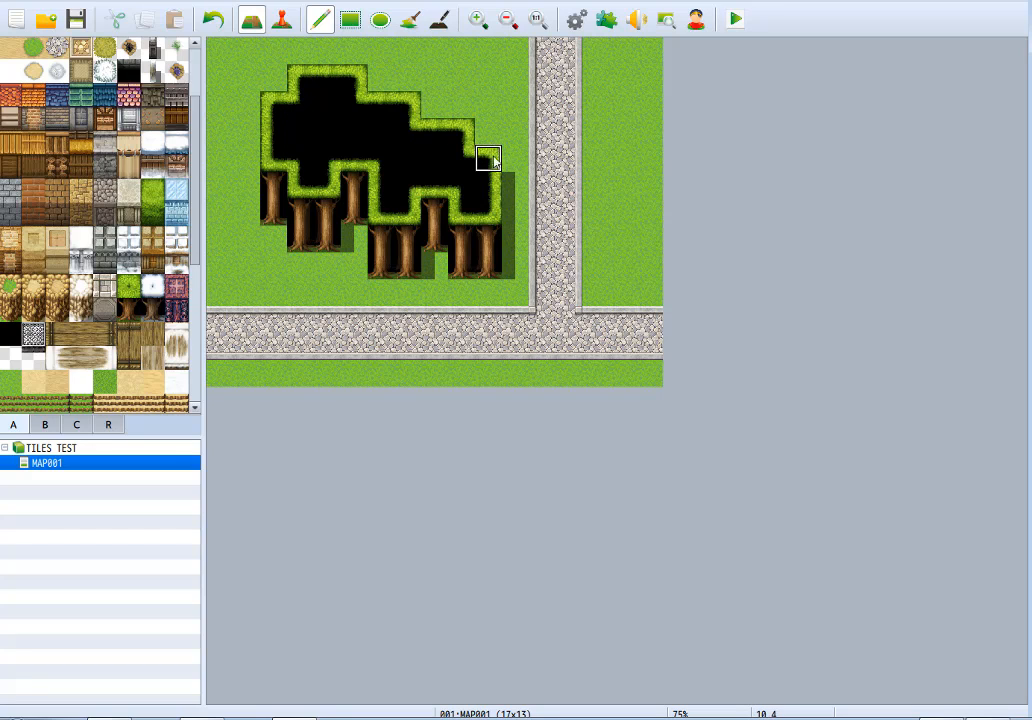
pyautogui.moveTo(492, 150); pyautogui.dragTo(492, 177)
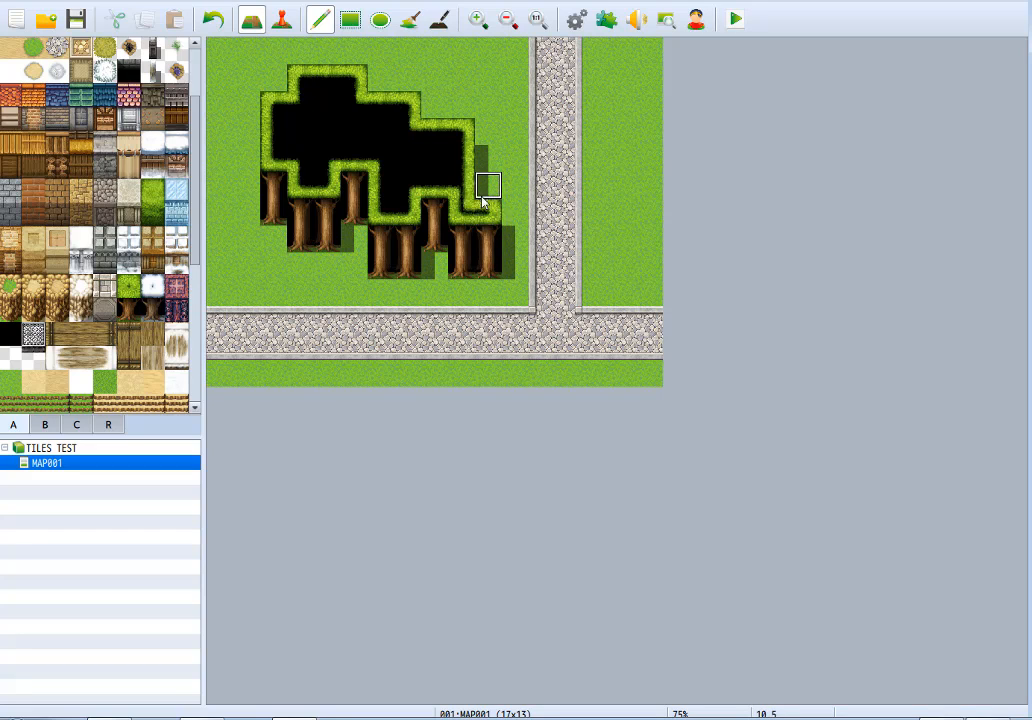
pyautogui.moveTo(484, 194); pyautogui.dragTo(485, 162)
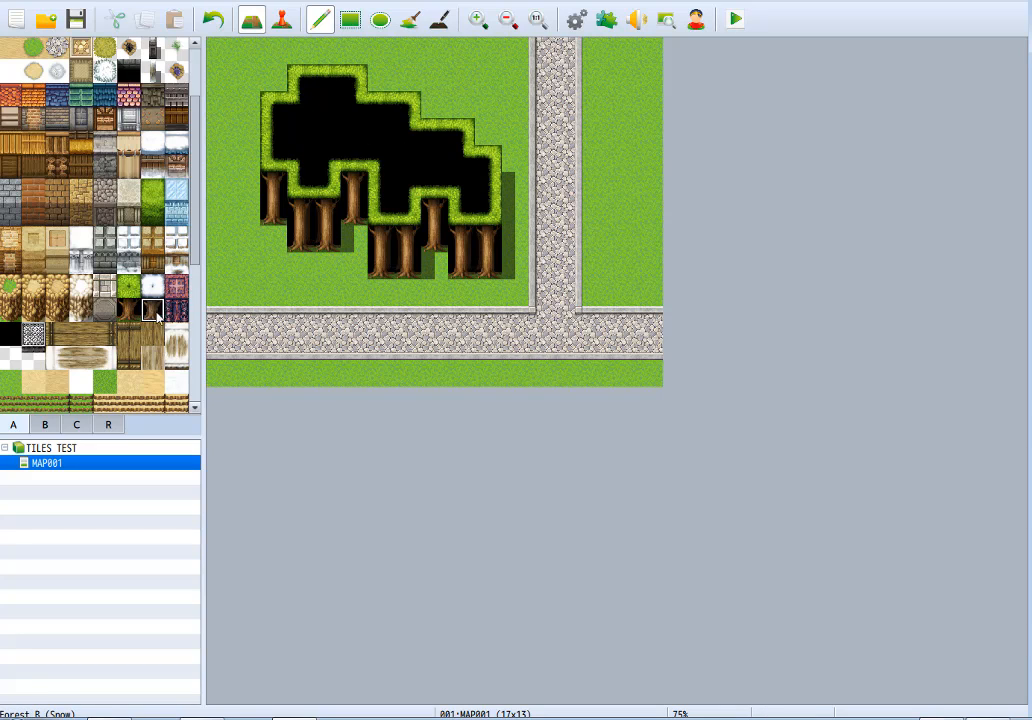
# Repaint the forest's left trunks and its whole canopy with the snow versions, trying Snow A ground below the trunks and undoing it.
pyautogui.click(324, 228)
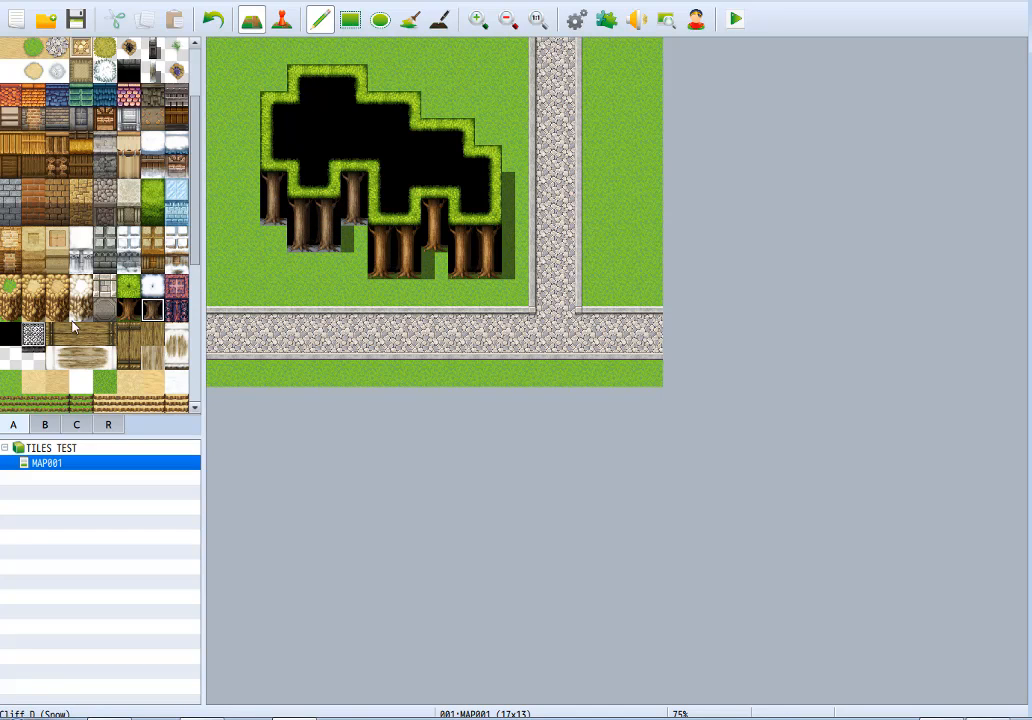
pyautogui.click(85, 383)
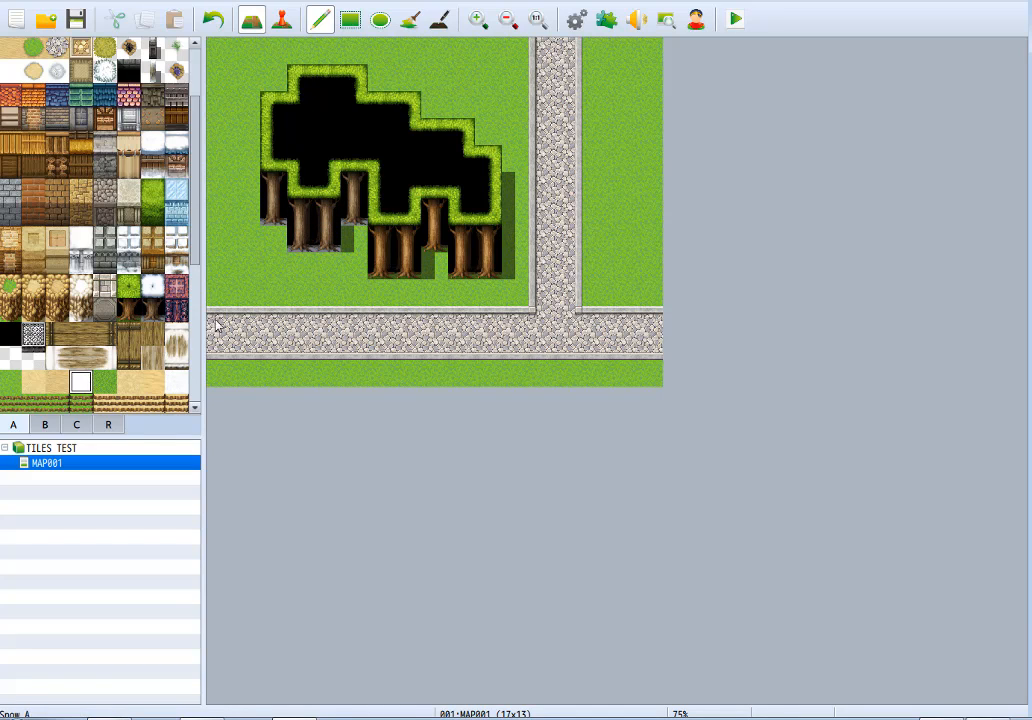
pyautogui.moveTo(343, 264)
pyautogui.mouseDown()
pyautogui.moveTo(268, 258)
pyautogui.moveTo(337, 266)
pyautogui.mouseUp()
pyautogui.hotkey('ctrl', 'z')
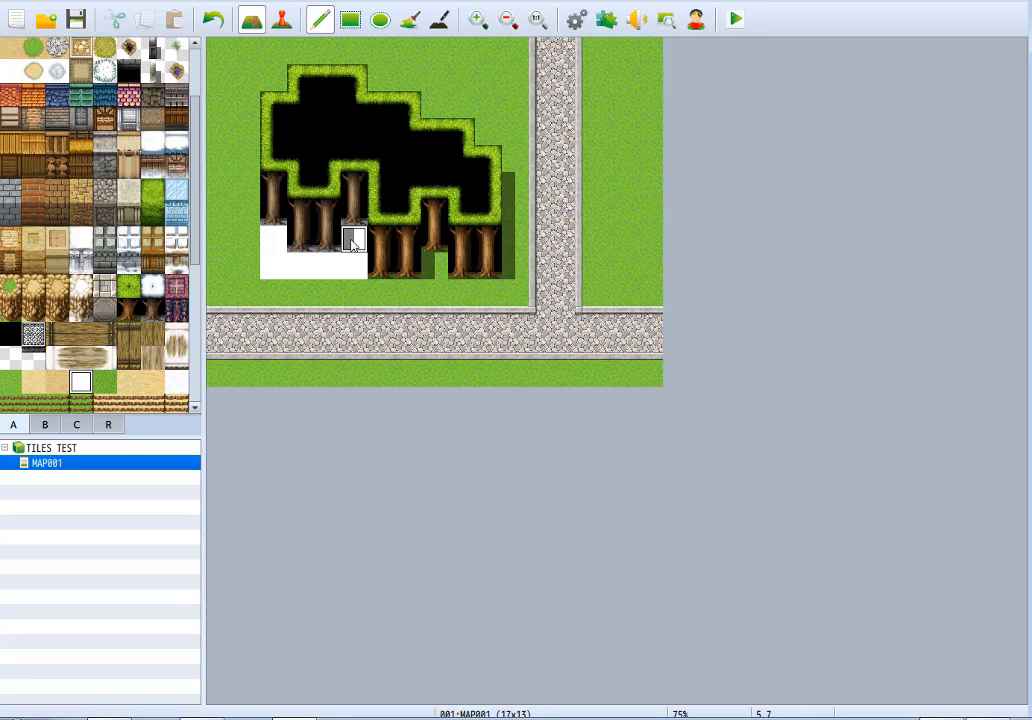
pyautogui.click(272, 242)
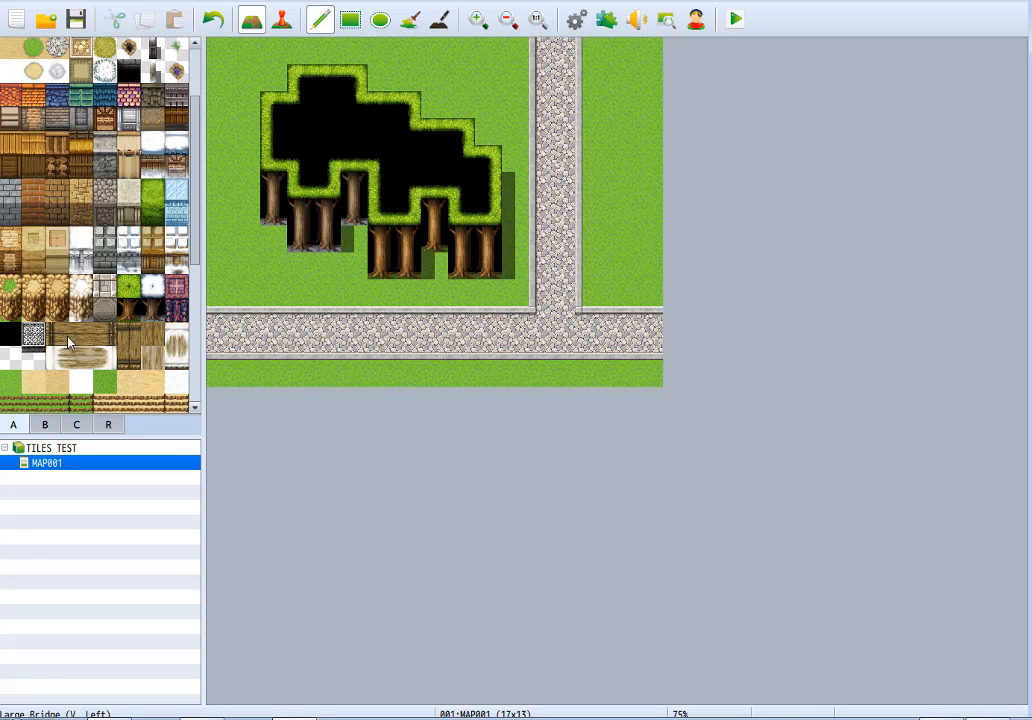
pyautogui.click(152, 286)
pyautogui.moveTo(279, 118)
pyautogui.mouseDown()
pyautogui.moveTo(272, 158)
pyautogui.moveTo(322, 165)
pyautogui.moveTo(325, 125)
pyautogui.moveTo(303, 127)
pyautogui.moveTo(330, 95)
pyautogui.moveTo(320, 75)
pyautogui.moveTo(387, 161)
pyautogui.moveTo(408, 218)
pyautogui.moveTo(461, 166)
pyautogui.moveTo(435, 178)
pyautogui.moveTo(484, 184)
pyautogui.moveTo(468, 184)
pyautogui.moveTo(479, 177)
pyautogui.moveTo(487, 203)
pyautogui.mouseUp()
# Paint a 9×3 Demon Castle roof over the forest and a 9×2 Demon Castle wall directly beneath it.
pyautogui.click(176, 290)
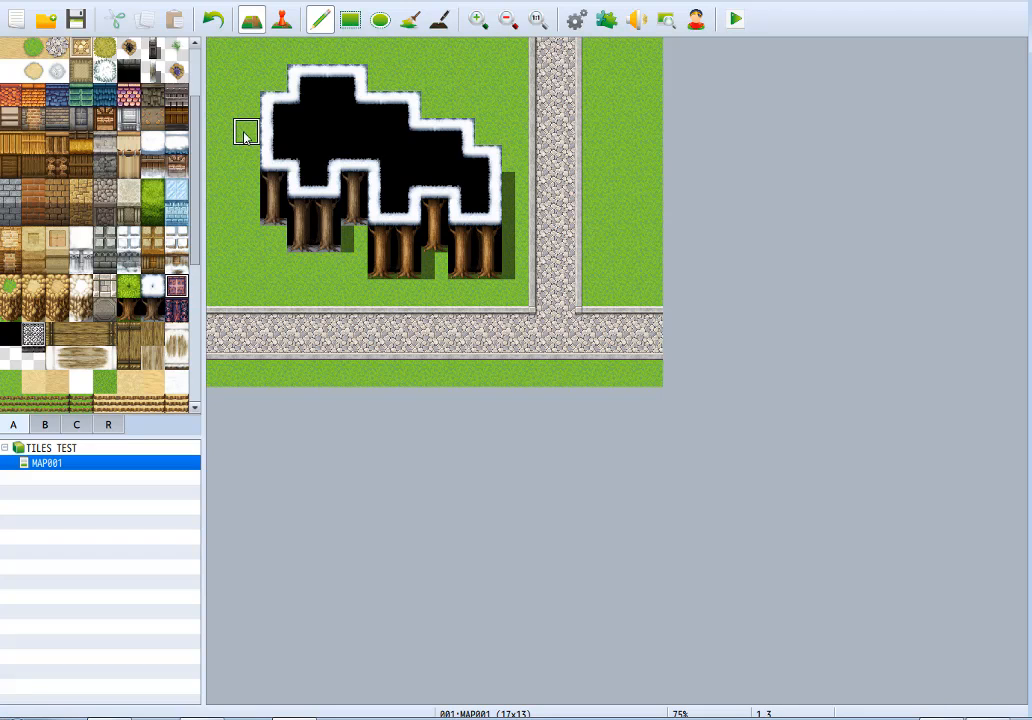
pyautogui.moveTo(244, 131); pyautogui.dragTo(468, 131)
pyautogui.moveTo(416, 157)
pyautogui.mouseDown()
pyautogui.moveTo(250, 160)
pyautogui.moveTo(330, 178)
pyautogui.moveTo(461, 168)
pyautogui.moveTo(418, 182)
pyautogui.mouseUp()
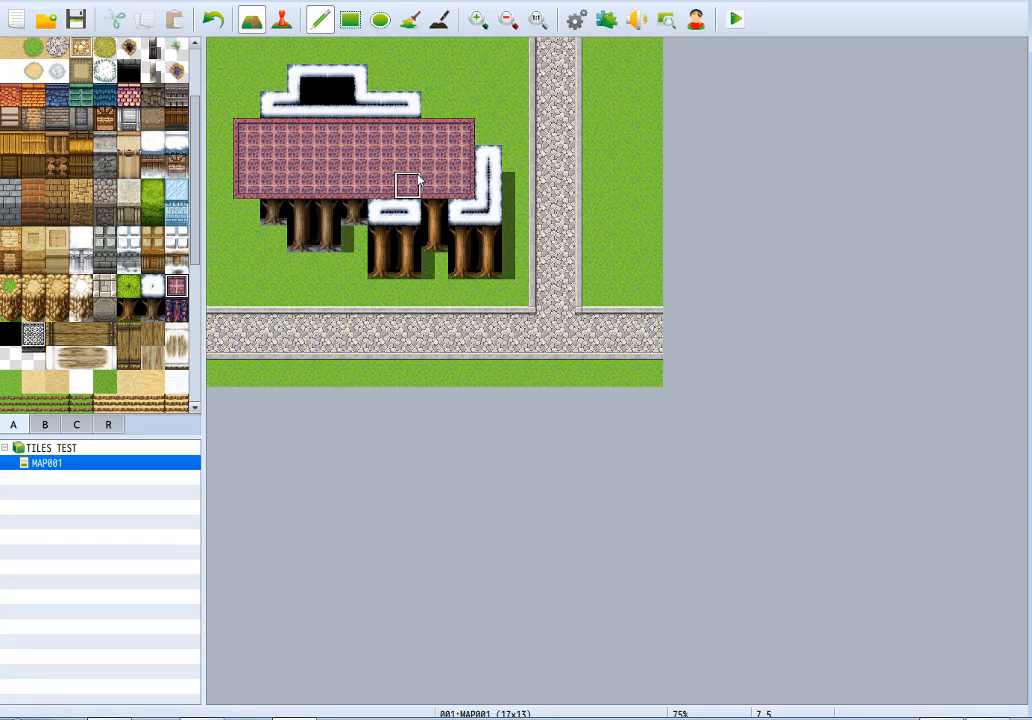
pyautogui.click(182, 309)
pyautogui.moveTo(250, 217)
pyautogui.mouseDown()
pyautogui.moveTo(314, 235)
pyautogui.moveTo(461, 214)
pyautogui.moveTo(408, 235)
pyautogui.moveTo(281, 224)
pyautogui.mouseUp()
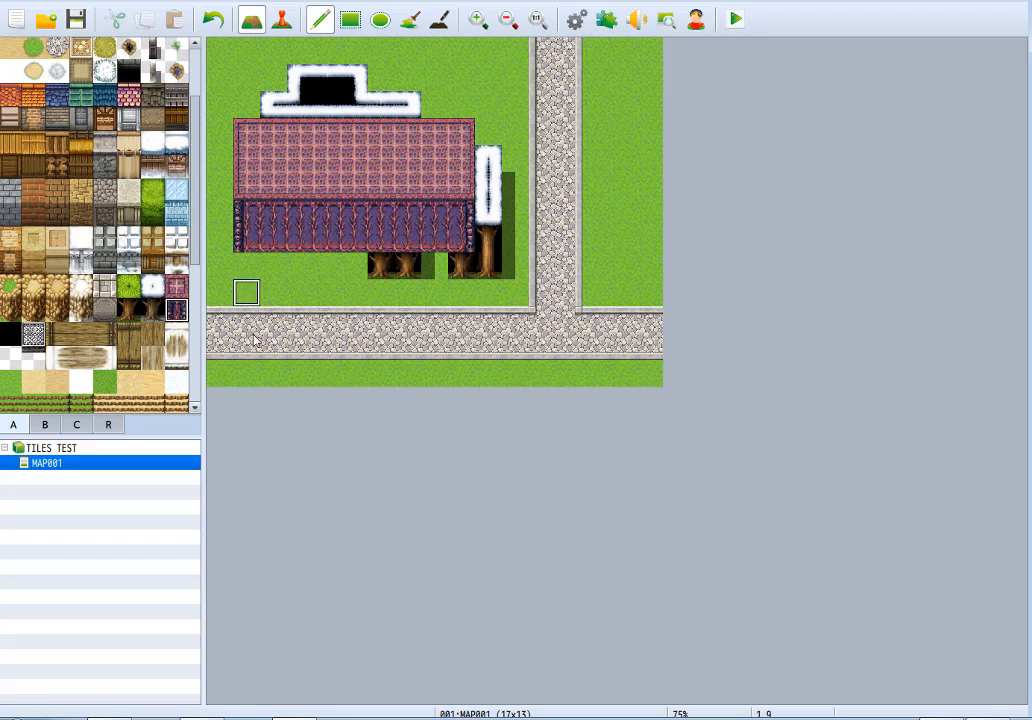
# Bring a two-tile-wide section of the castle front one tile forward, extending its roof and moving its wall down.
pyautogui.rightClick(254, 275)
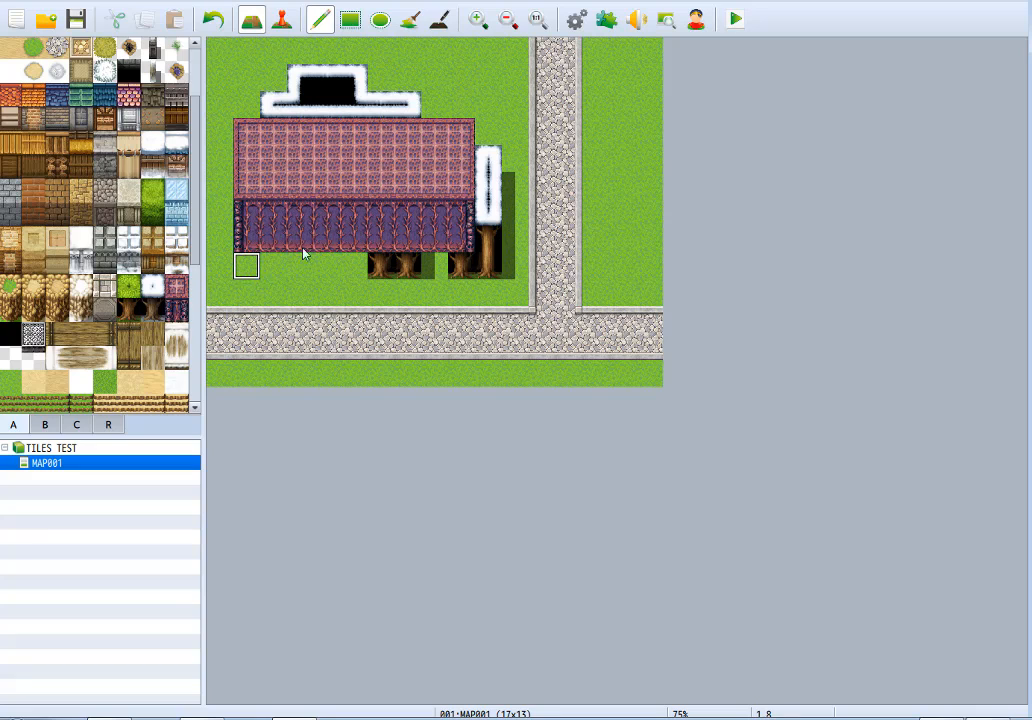
pyautogui.click(303, 242)
pyautogui.rightClick(298, 221)
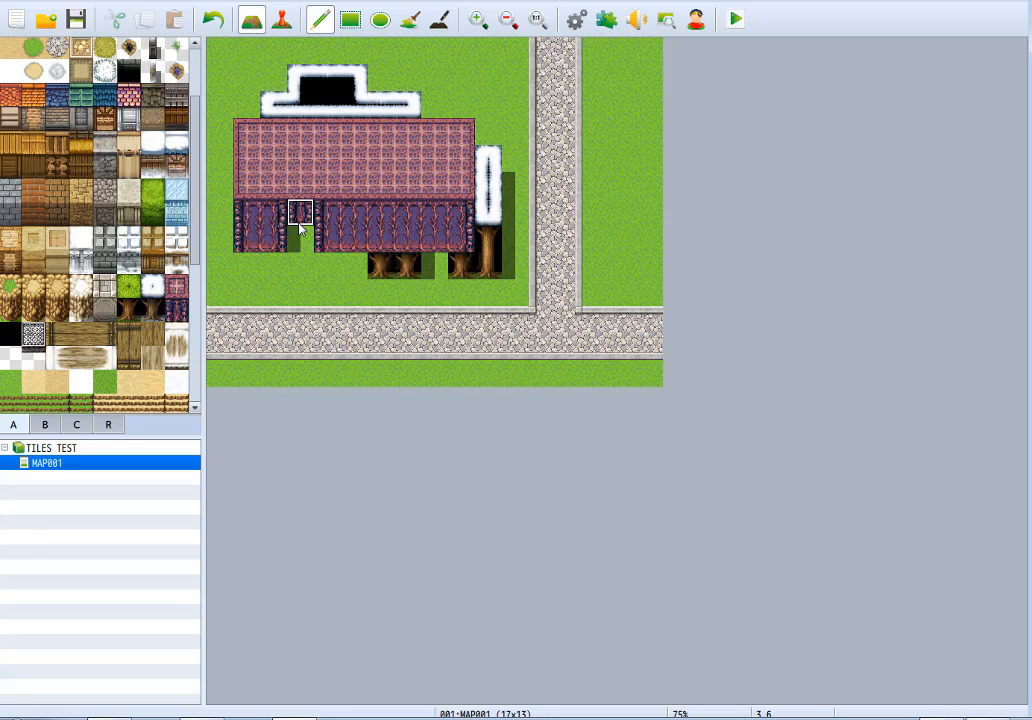
pyautogui.moveTo(299, 226)
pyautogui.mouseDown()
pyautogui.moveTo(300, 277)
pyautogui.moveTo(337, 254)
pyautogui.moveTo(332, 217)
pyautogui.mouseUp()
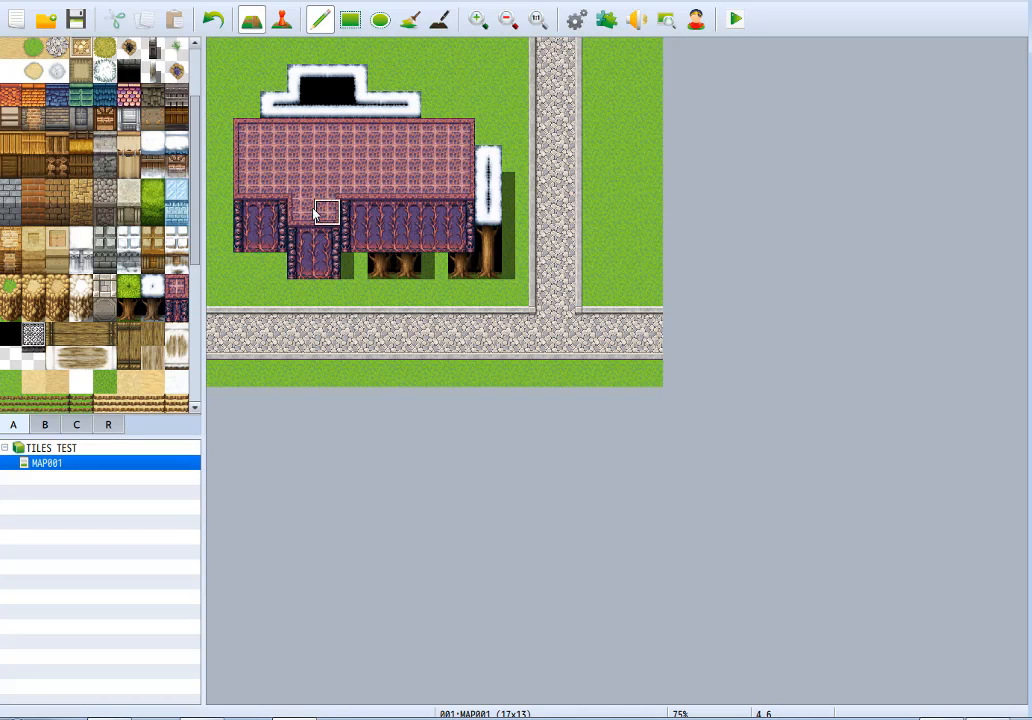
pyautogui.moveTo(311, 213); pyautogui.dragTo(305, 264, button='right')
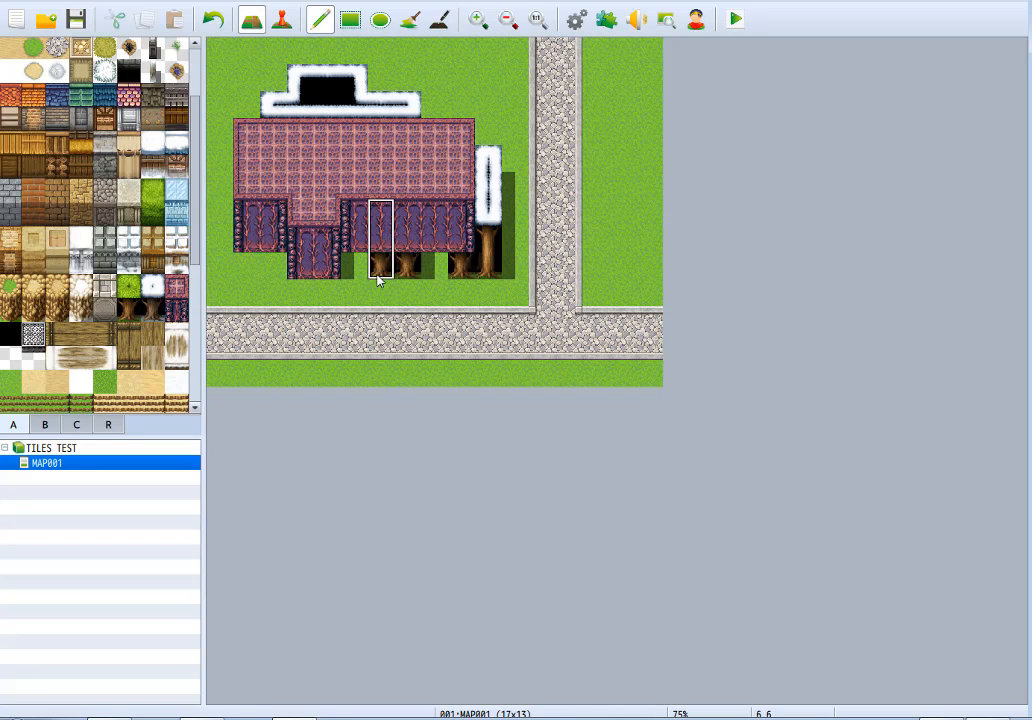
# Recess a one-tile-wide section of the castle front by one tile, clearing the column with grass and repainting its wall.
pyautogui.rightClick(350, 299)
pyautogui.moveTo(386, 272); pyautogui.dragTo(391, 185)
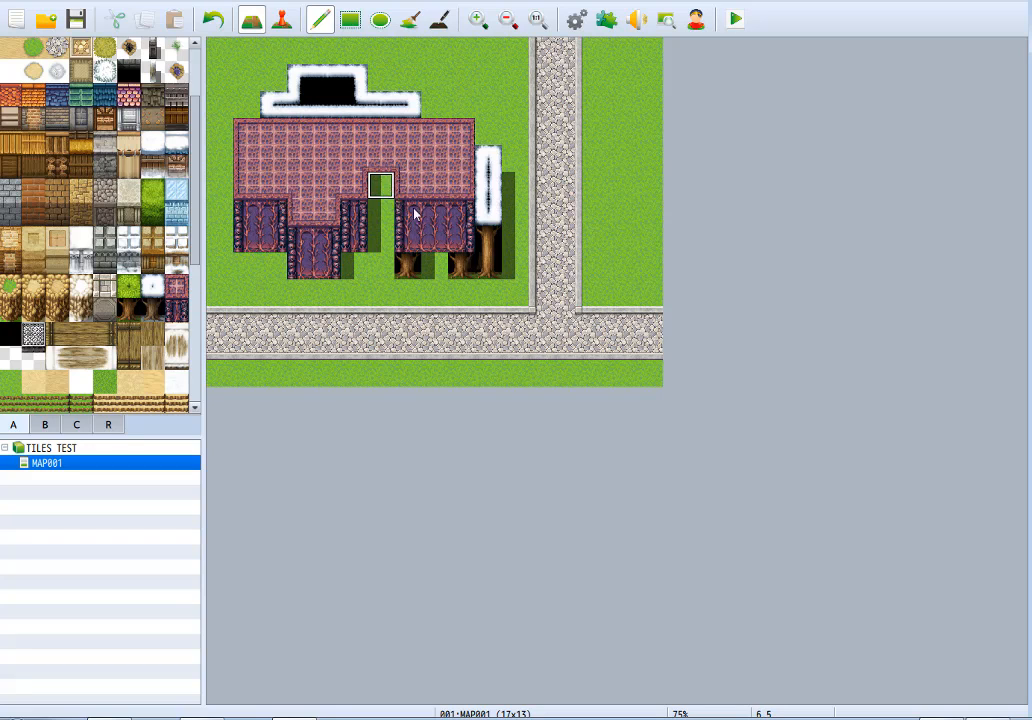
pyautogui.moveTo(414, 210); pyautogui.dragTo(411, 255, button='right')
pyautogui.click(391, 237)
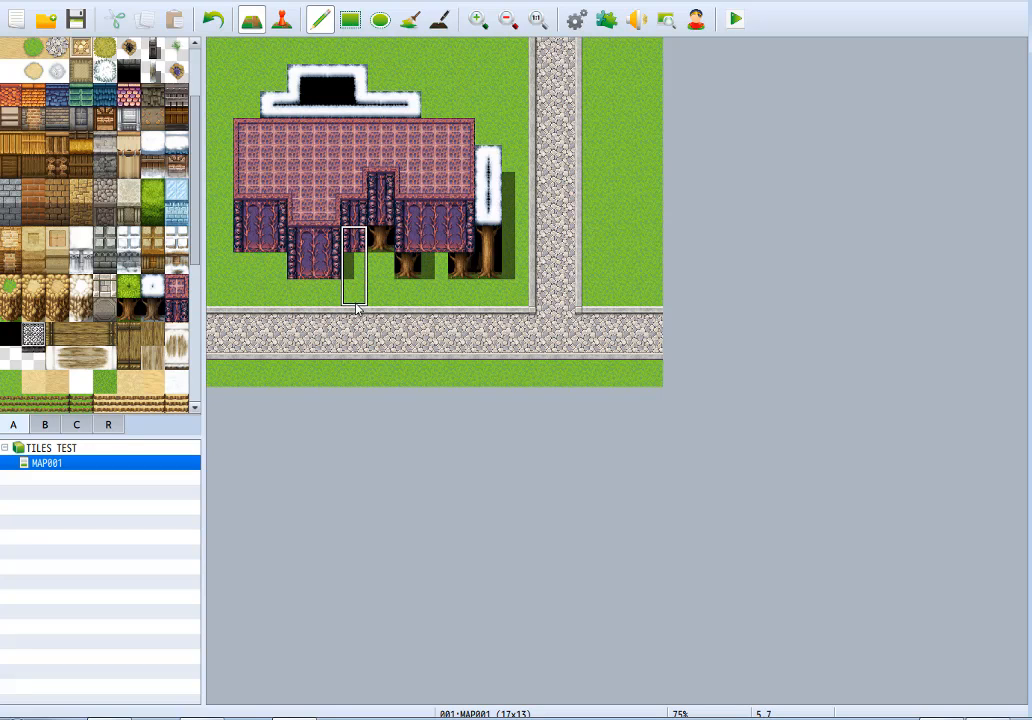
# Replace the leftover trunks and snowy canopy around the castle with grass.
pyautogui.rightClick(383, 256)
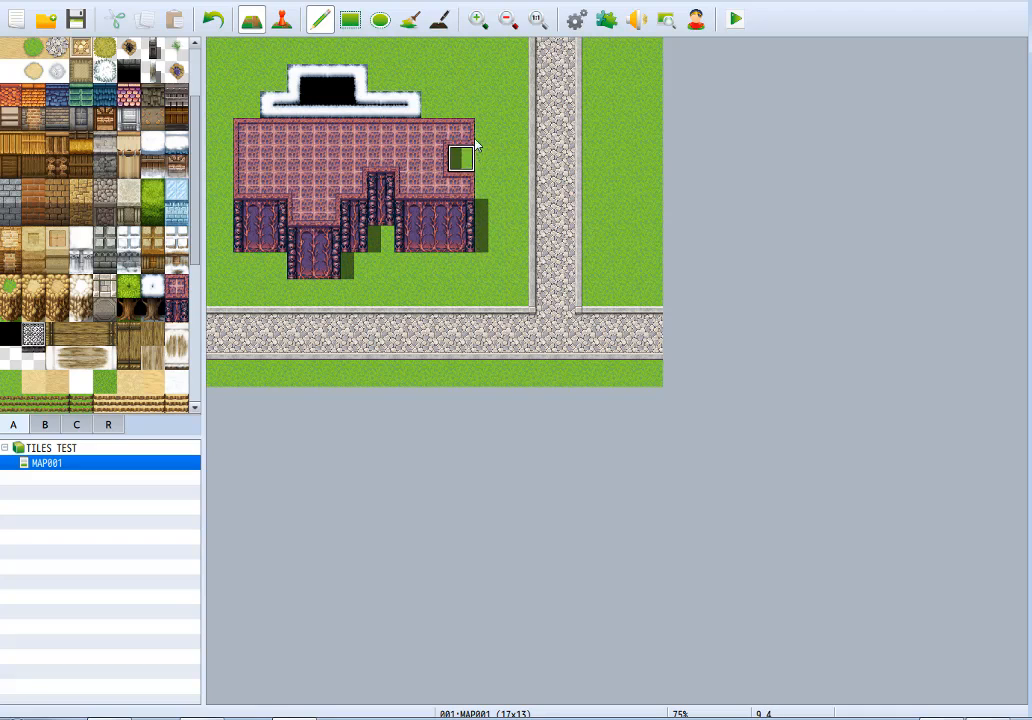
pyautogui.moveTo(480, 158)
pyautogui.mouseDown()
pyautogui.moveTo(485, 252)
pyautogui.moveTo(388, 273)
pyautogui.mouseUp()
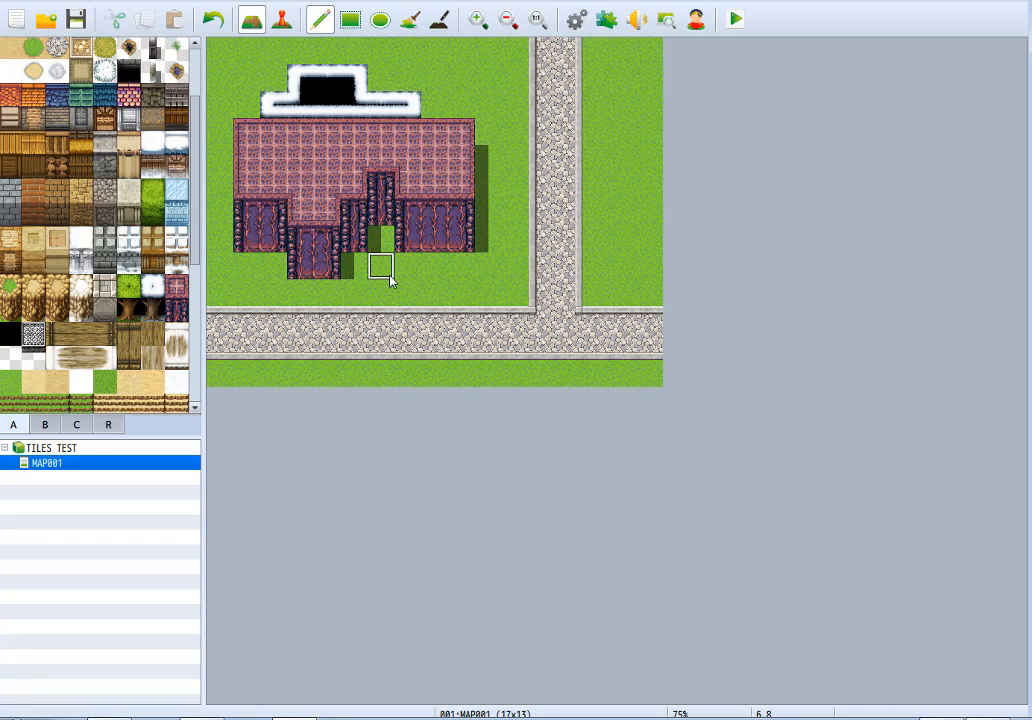
pyautogui.moveTo(413, 105)
pyautogui.mouseDown()
pyautogui.moveTo(263, 91)
pyautogui.moveTo(380, 78)
pyautogui.mouseUp()
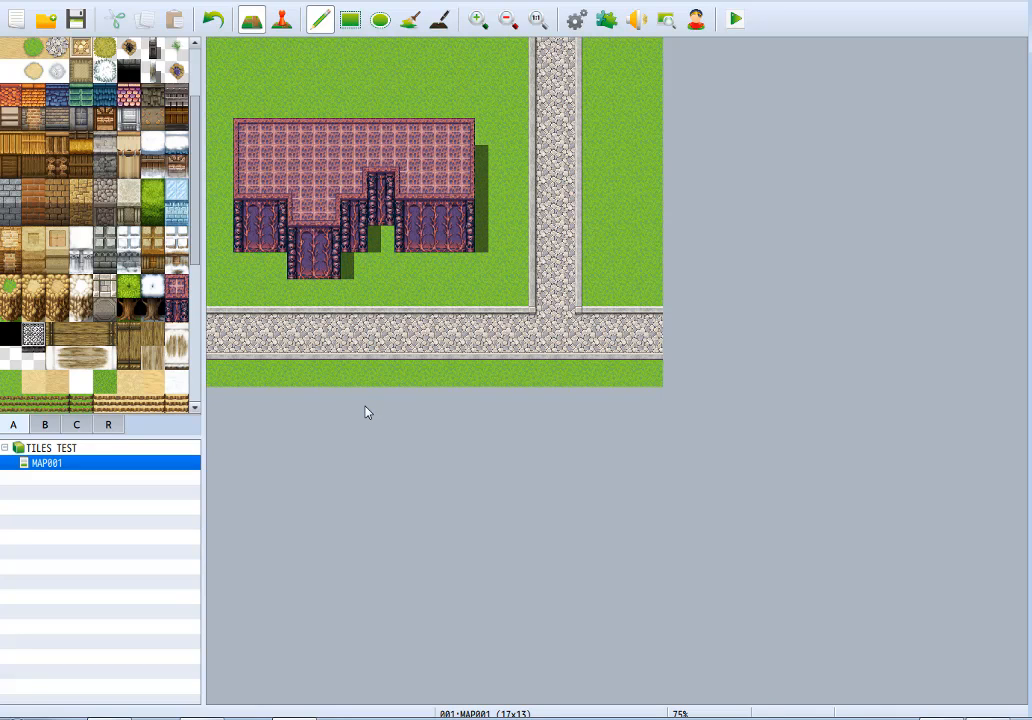
# Paint a 7×2 block of the solid black tile directly above the castle roof with the Pencil.
pyautogui.click(412, 22)
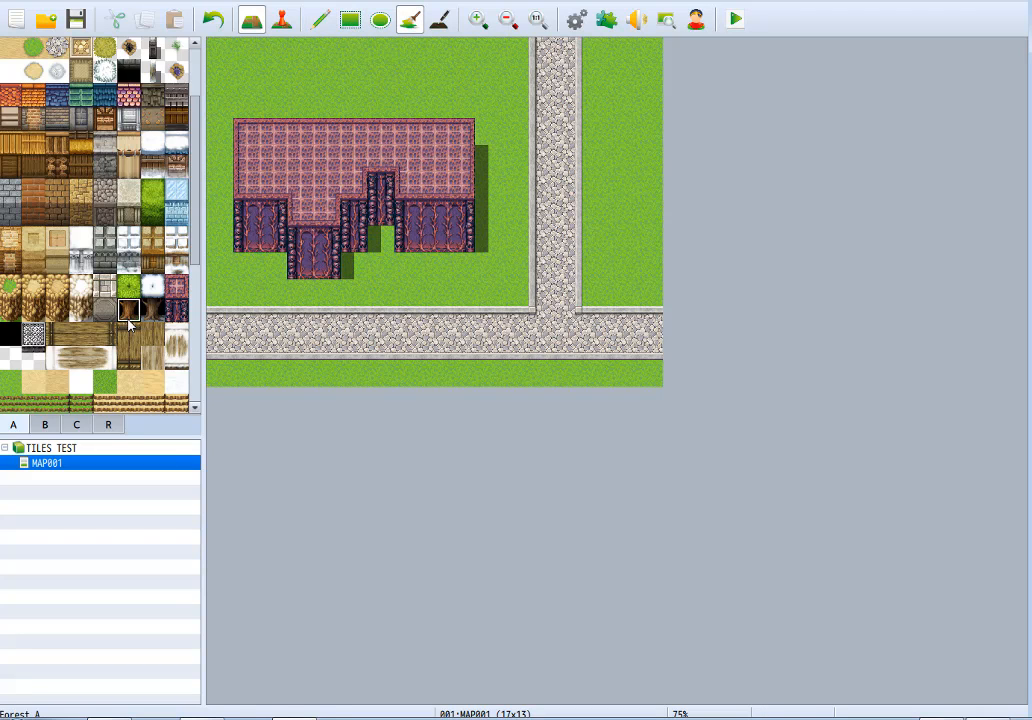
pyautogui.scroll(-2, 60, 280)
pyautogui.click(12, 275)
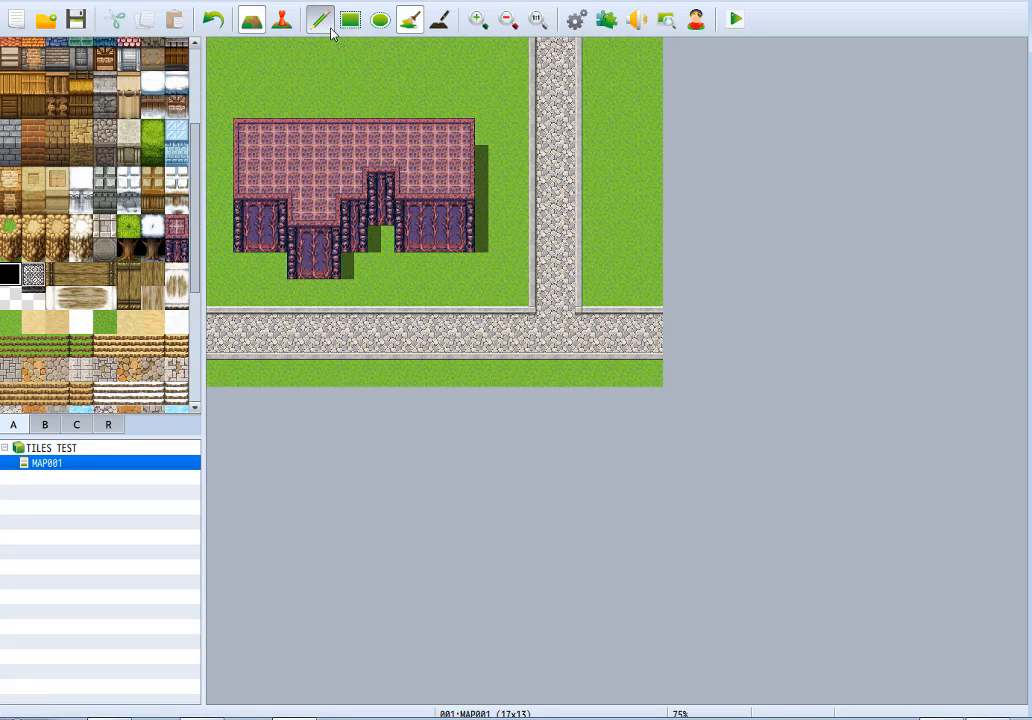
pyautogui.click(320, 19)
pyautogui.moveTo(273, 104)
pyautogui.mouseDown()
pyautogui.moveTo(300, 77)
pyautogui.moveTo(405, 76)
pyautogui.moveTo(272, 101)
pyautogui.moveTo(380, 76)
pyautogui.moveTo(250, 82)
pyautogui.mouseUp()
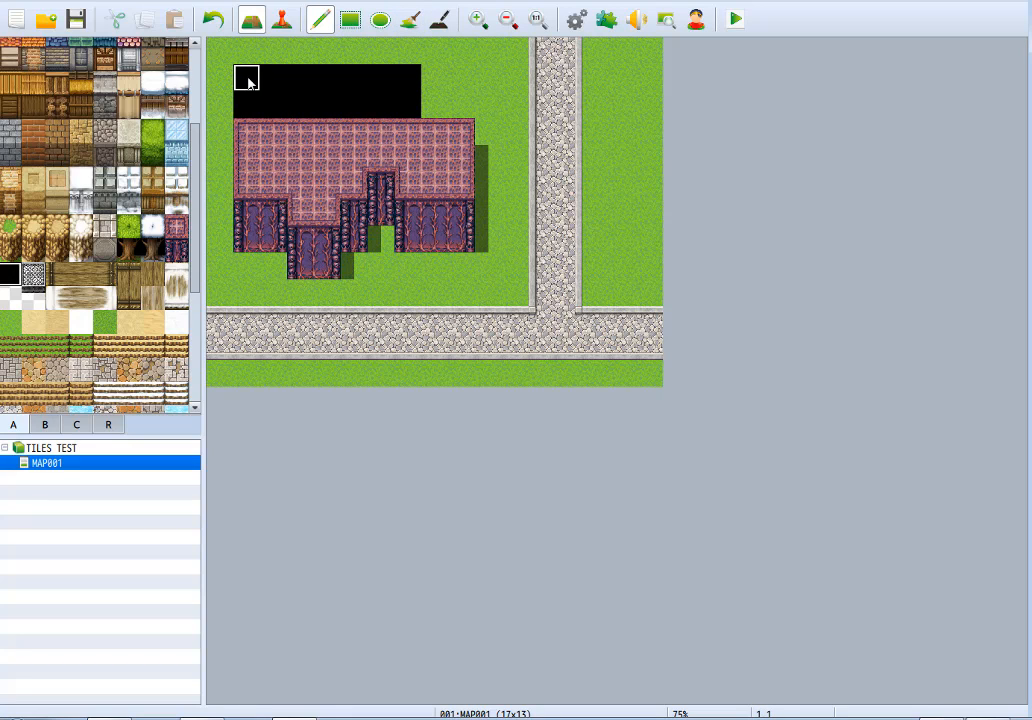
# Undo the black block above the roof and straighten the castle front by evening out its wall, roof and surrounding grass.
pyautogui.hotkey('ctrl', 'z')
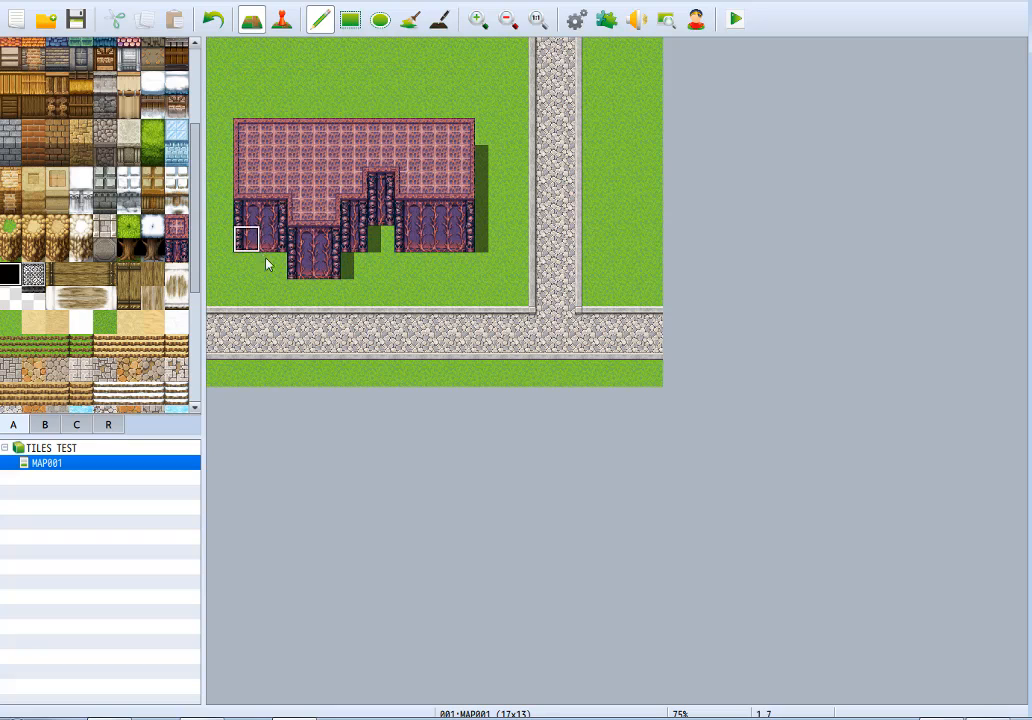
pyautogui.moveTo(413, 219); pyautogui.dragTo(410, 240, button='right')
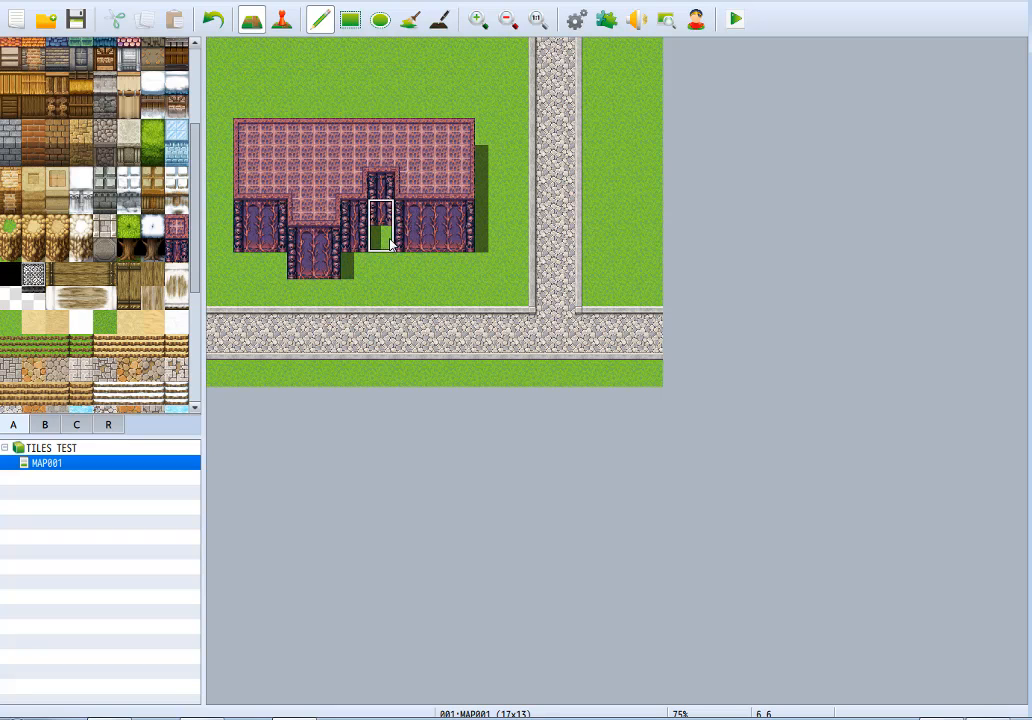
pyautogui.moveTo(391, 238); pyautogui.dragTo(296, 243)
pyautogui.rightClick(390, 262)
pyautogui.moveTo(352, 264); pyautogui.dragTo(295, 264)
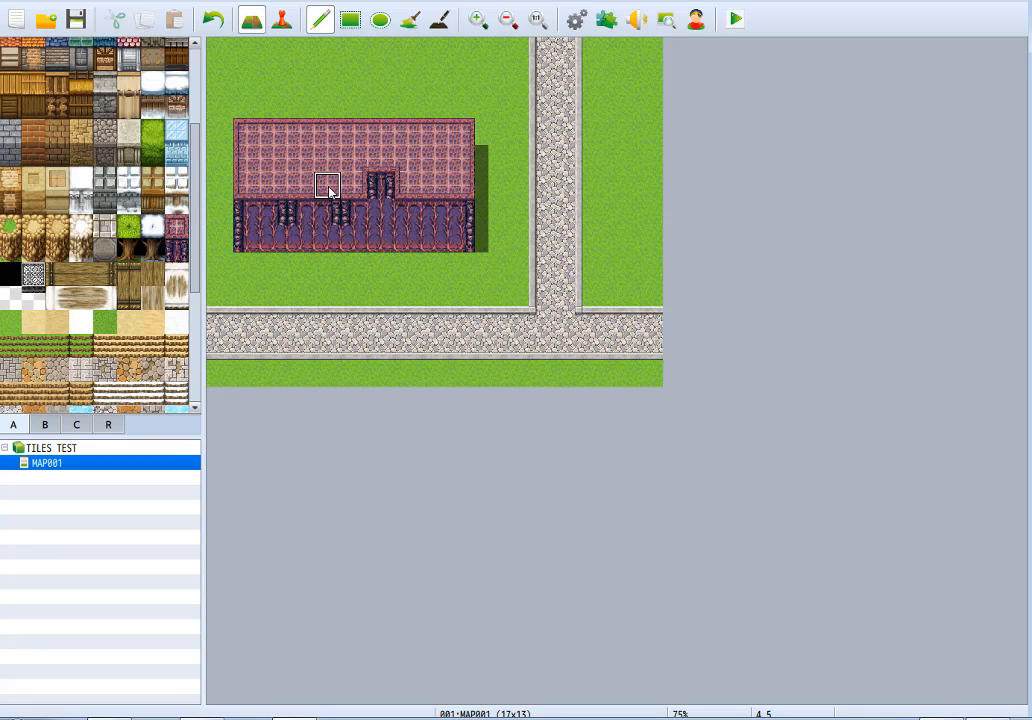
pyautogui.rightClick(328, 168)
pyautogui.moveTo(329, 187); pyautogui.dragTo(424, 189)
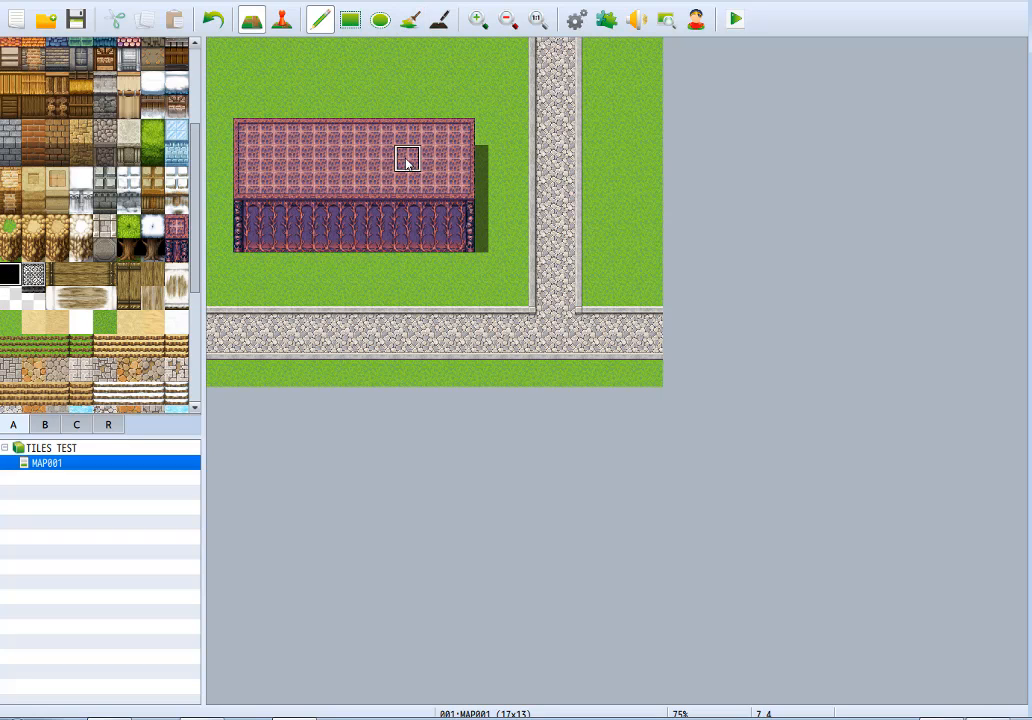
# Try the black tile as a doorway in the bottom row of the Demon Castle wall, undoing each placement.
pyautogui.click(354, 238)
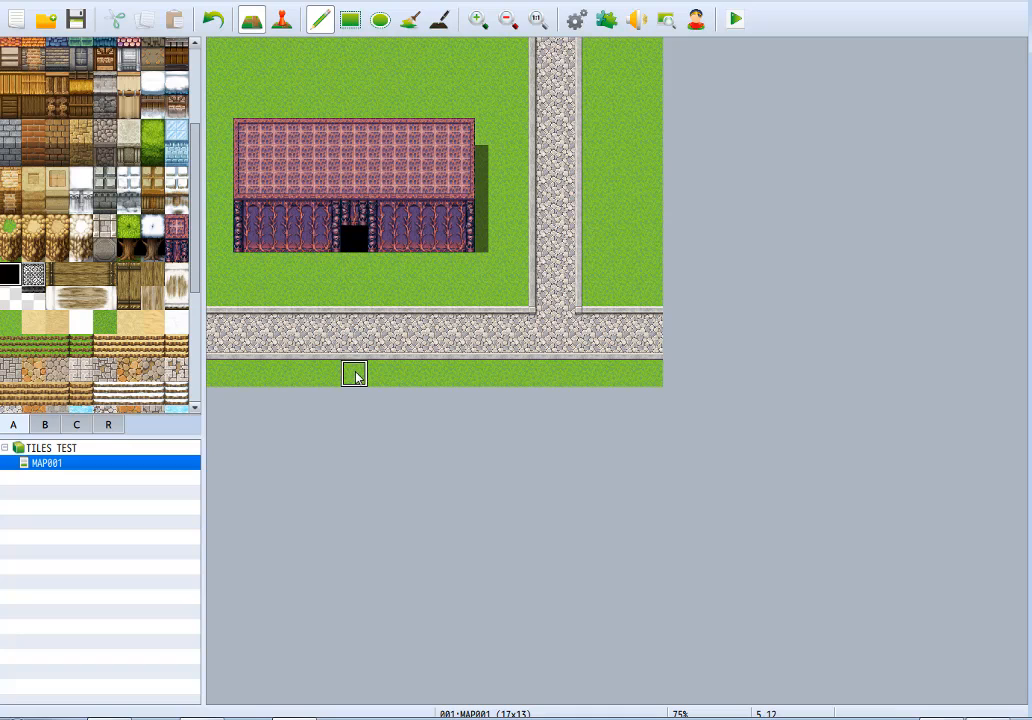
pyautogui.hotkey('ctrl', 'z')
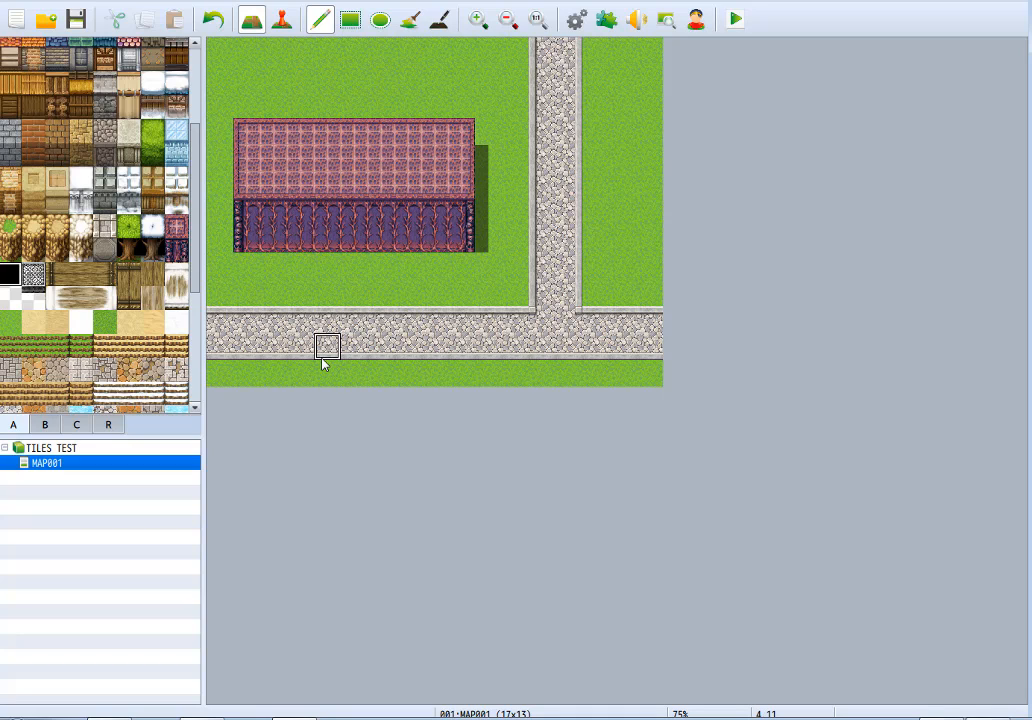
pyautogui.click(300, 238)
pyautogui.hotkey('ctrl', 'z')
pyautogui.click(353, 240)
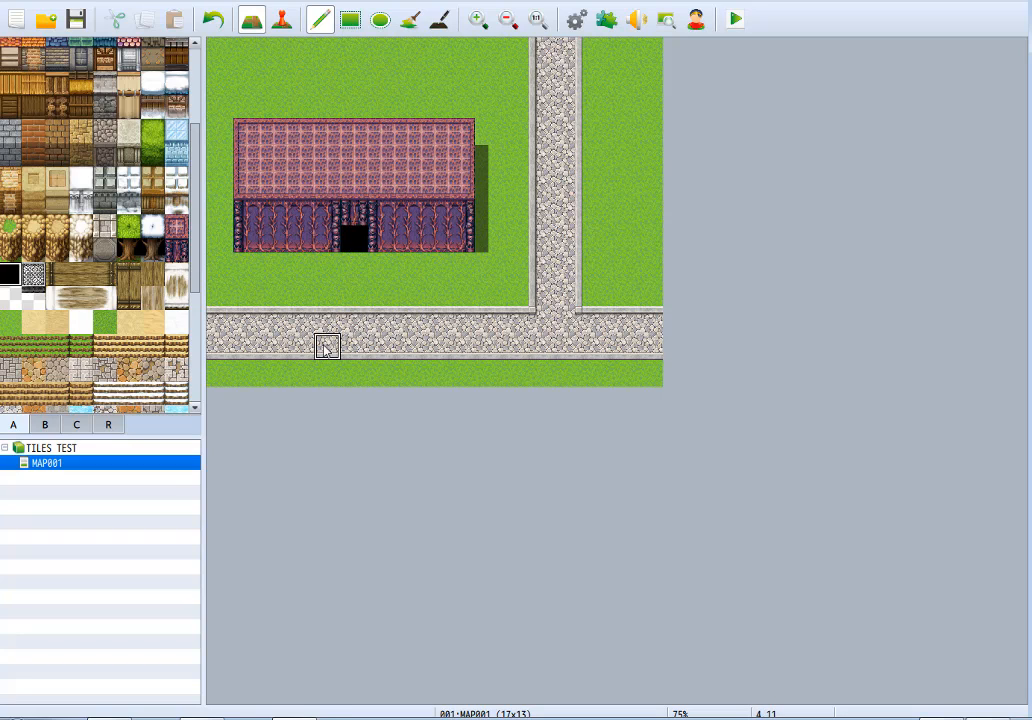
pyautogui.hotkey('ctrl', 'z')
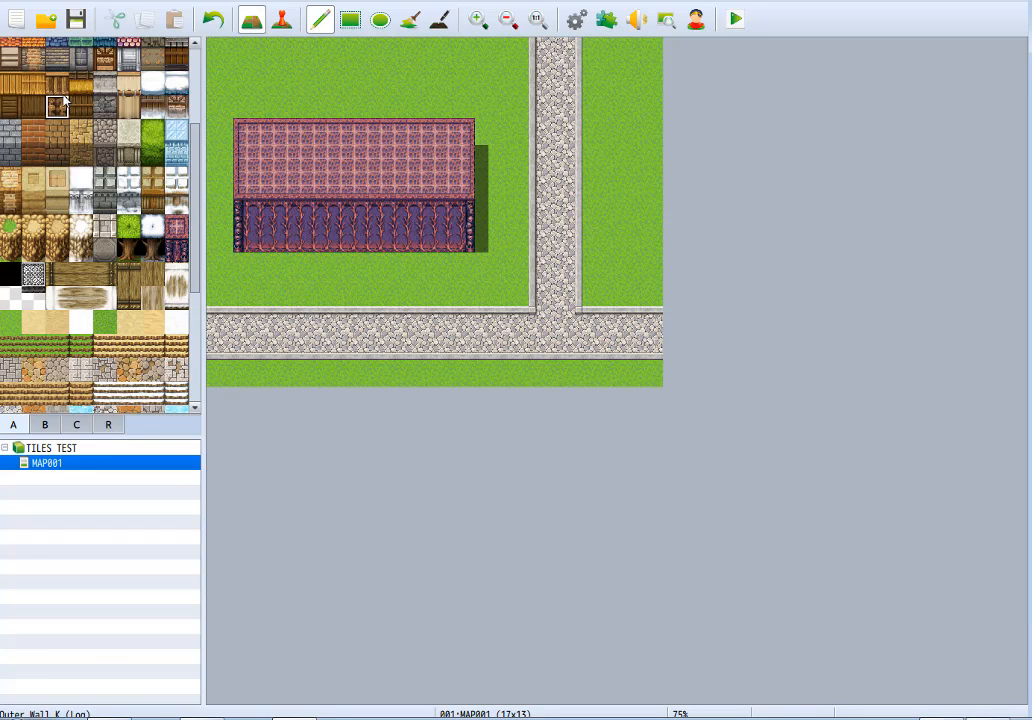
# Replace the castle with a nine-tile-wide house, painting a grey brick wall three tiles high under a green roof four tiles high.
pyautogui.click(81, 58)
pyautogui.moveTo(270, 217)
pyautogui.mouseDown()
pyautogui.moveTo(252, 238)
pyautogui.moveTo(433, 237)
pyautogui.moveTo(375, 210)
pyautogui.moveTo(246, 180)
pyautogui.moveTo(488, 184)
pyautogui.mouseUp()
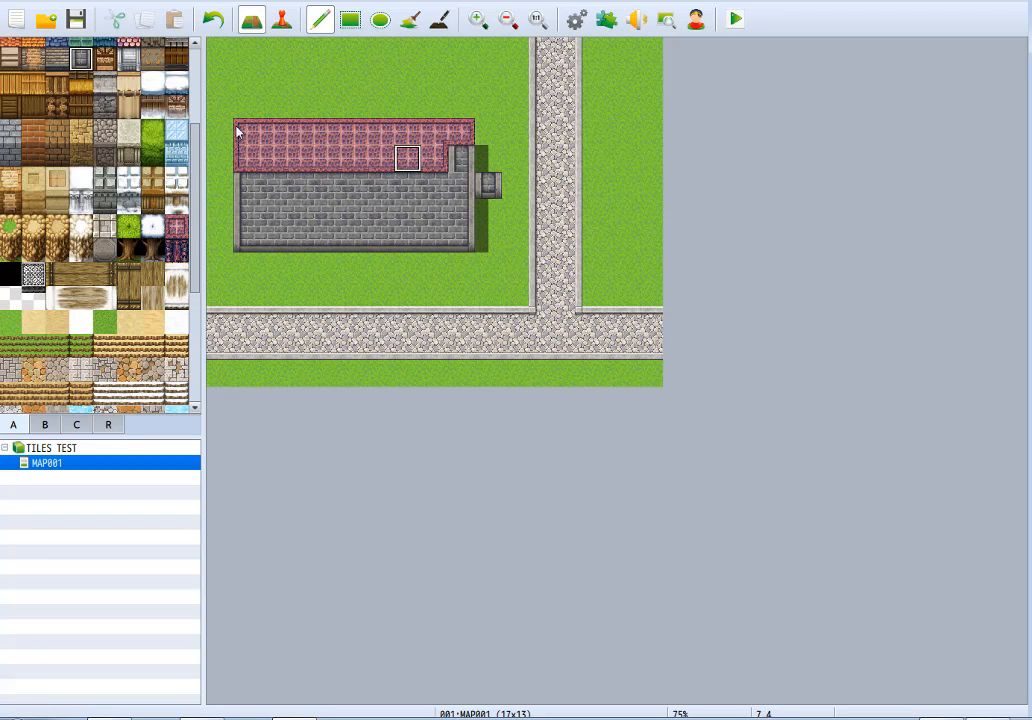
pyautogui.moveTo(249, 166)
pyautogui.mouseDown()
pyautogui.moveTo(357, 81)
pyautogui.moveTo(461, 152)
pyautogui.moveTo(280, 140)
pyautogui.moveTo(363, 115)
pyautogui.moveTo(413, 149)
pyautogui.moveTo(270, 101)
pyautogui.mouseUp()
pyautogui.click(488, 185)
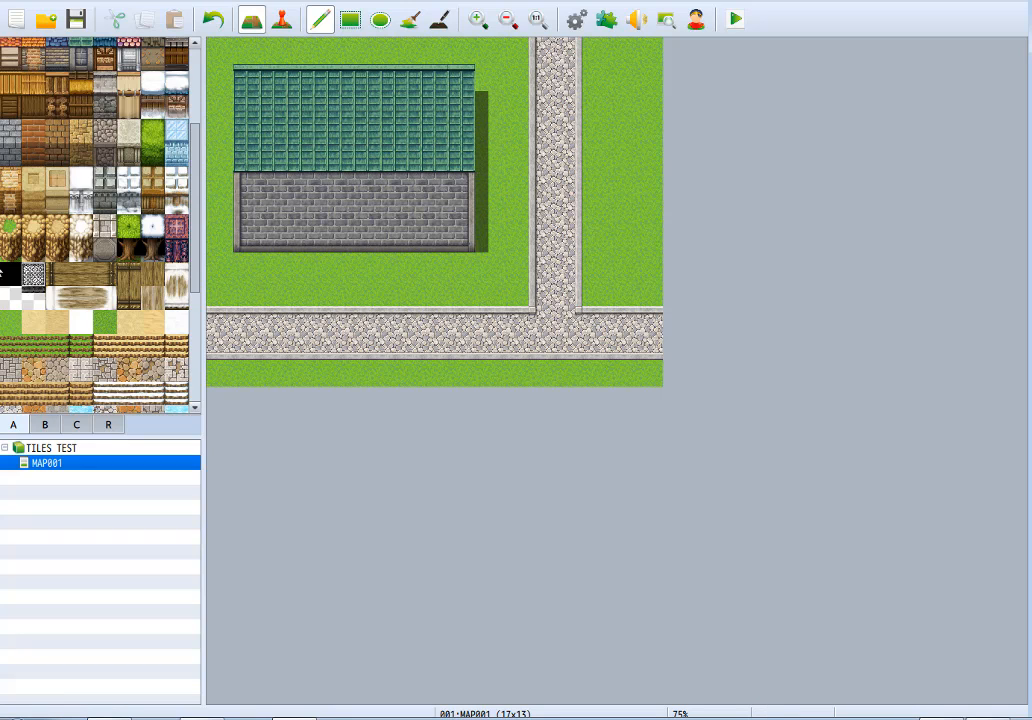
# Paint a black doorway at the centre of the brick wall's bottom row and try separately bordered wall sections above it.
pyautogui.click(350, 242)
pyautogui.click(336, 185)
pyautogui.click(380, 186)
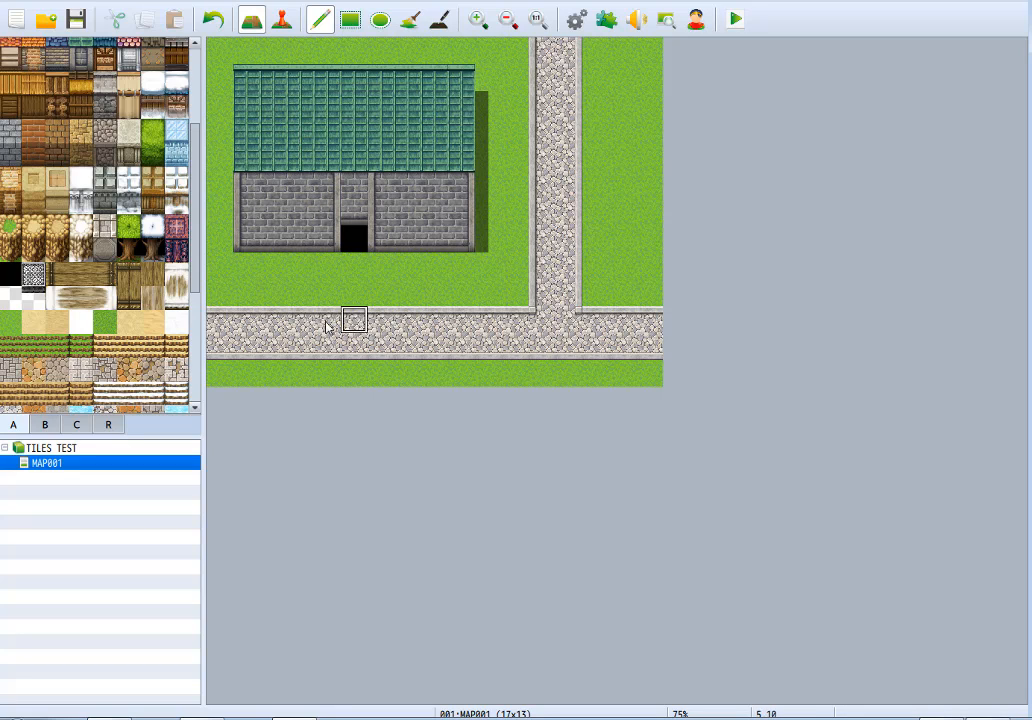
pyautogui.moveTo(345, 194)
pyautogui.keyDown('shift'); pyautogui.mouseDown()
pyautogui.moveTo(334, 200)
pyautogui.moveTo(379, 201)
pyautogui.moveTo(371, 187)
pyautogui.mouseUp(); pyautogui.keyUp('shift')
pyautogui.hotkey('ctrl', 'z')
pyautogui.hotkey('ctrl', 'z')
pyautogui.hotkey('ctrl', 'z')
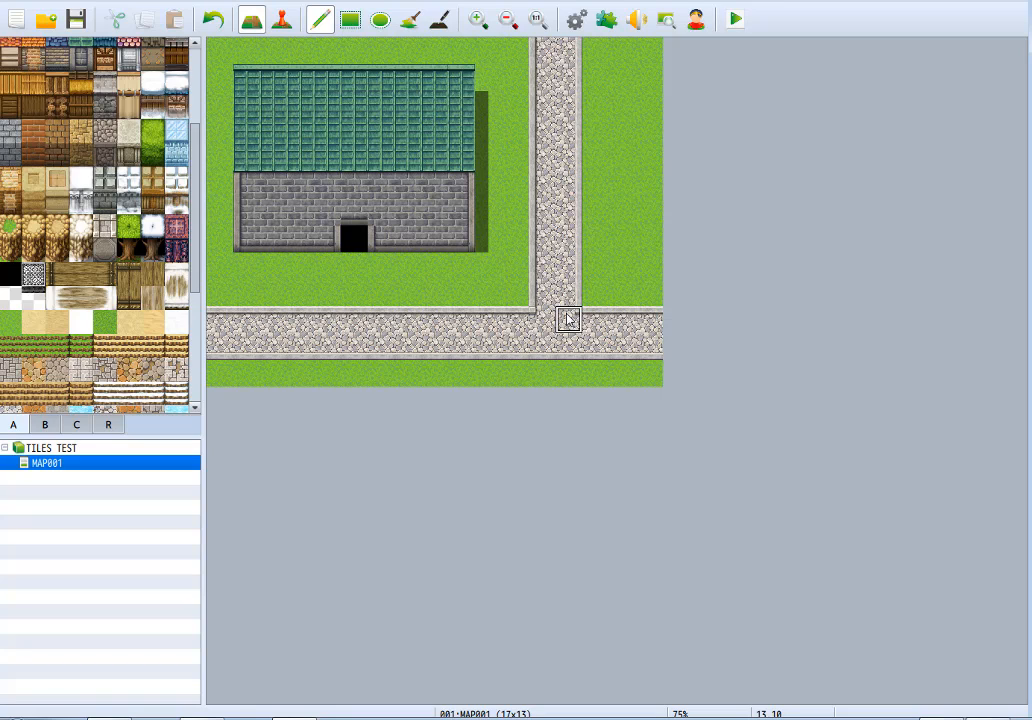
# Try separately bordered brick wall tiles directly above the black doorway and undo them.
pyautogui.click(354, 210)
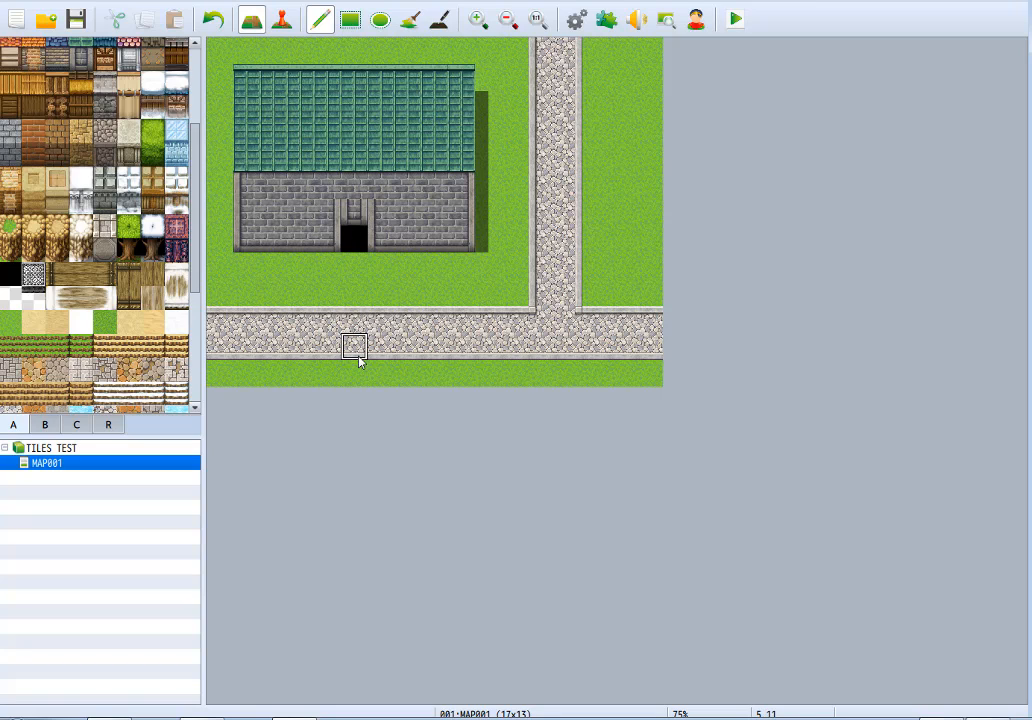
pyautogui.moveTo(399, 221); pyautogui.dragTo(300, 223)
pyautogui.hotkey('ctrl', 'z')
pyautogui.hotkey('ctrl', 'z')
# Cover the doorway with brick wall, test a black tile one column to its right, and replace the whole building with grass.
pyautogui.moveTo(405, 218)
pyautogui.keyDown('shift'); pyautogui.mouseDown()
pyautogui.moveTo(290, 223)
pyautogui.moveTo(380, 240)
pyautogui.mouseUp(); pyautogui.keyUp('shift')
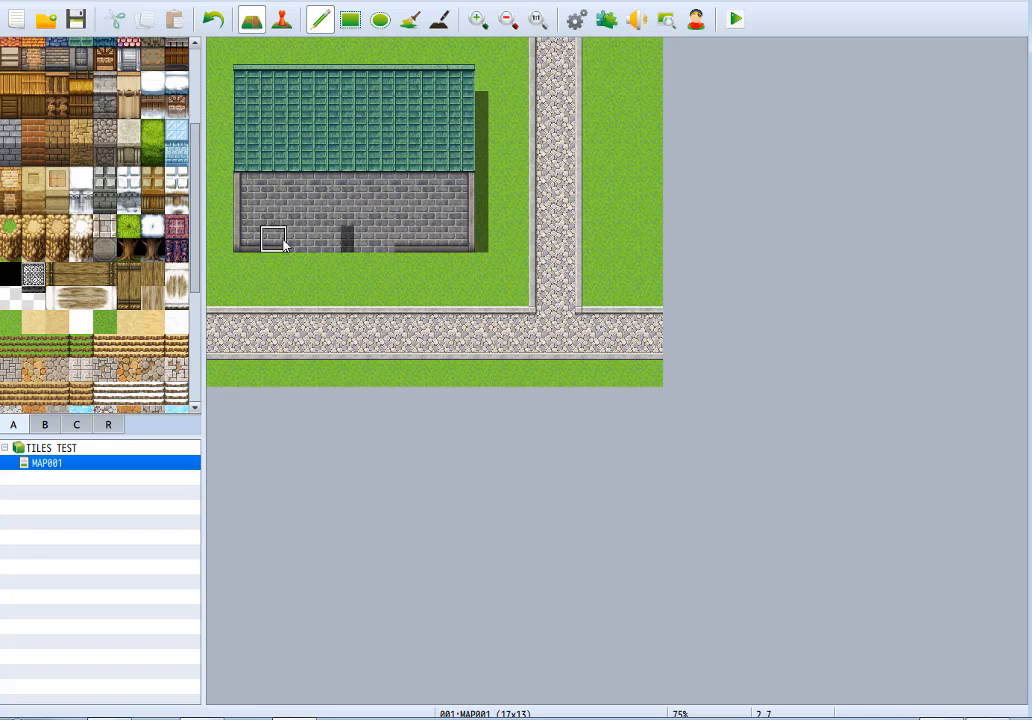
pyautogui.keyDown('shift'); pyautogui.click(345, 239); pyautogui.keyUp('shift')
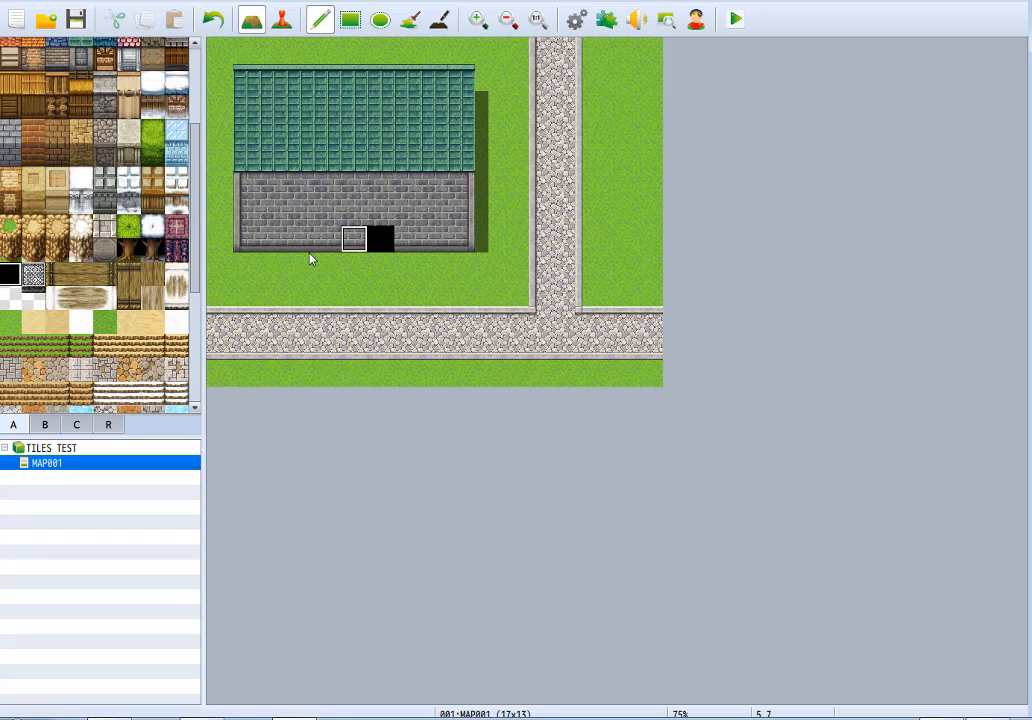
pyautogui.moveTo(257, 236)
pyautogui.mouseDown()
pyautogui.moveTo(401, 189)
pyautogui.moveTo(392, 240)
pyautogui.moveTo(274, 228)
pyautogui.moveTo(428, 216)
pyautogui.moveTo(463, 238)
pyautogui.moveTo(436, 78)
pyautogui.moveTo(464, 180)
pyautogui.moveTo(390, 90)
pyautogui.moveTo(267, 90)
pyautogui.moveTo(454, 131)
pyautogui.moveTo(242, 101)
pyautogui.moveTo(410, 110)
pyautogui.moveTo(258, 152)
pyautogui.moveTo(217, 102)
pyautogui.mouseUp()
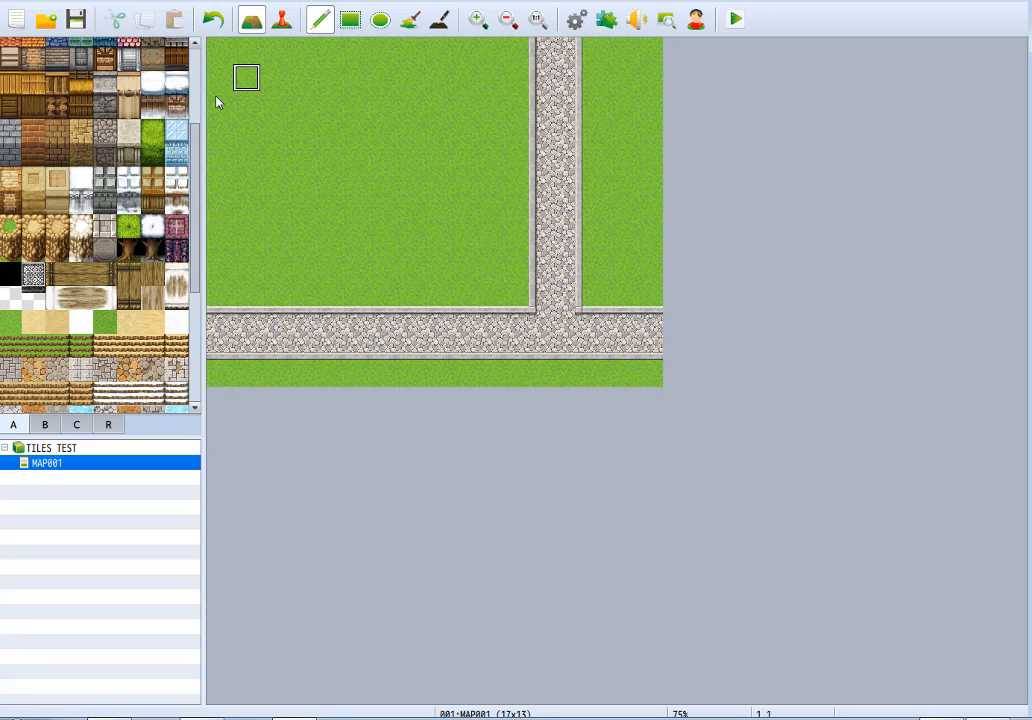
# Paint a 9×4 block of the transparent tile on the grass and lay Wire Mesh along its second row.
pyautogui.click(17, 297)
pyautogui.moveTo(270, 185)
pyautogui.mouseDown()
pyautogui.moveTo(419, 189)
pyautogui.moveTo(466, 216)
pyautogui.moveTo(268, 231)
pyautogui.moveTo(422, 244)
pyautogui.moveTo(481, 184)
pyautogui.moveTo(293, 186)
pyautogui.moveTo(410, 164)
pyautogui.moveTo(490, 164)
pyautogui.mouseUp()
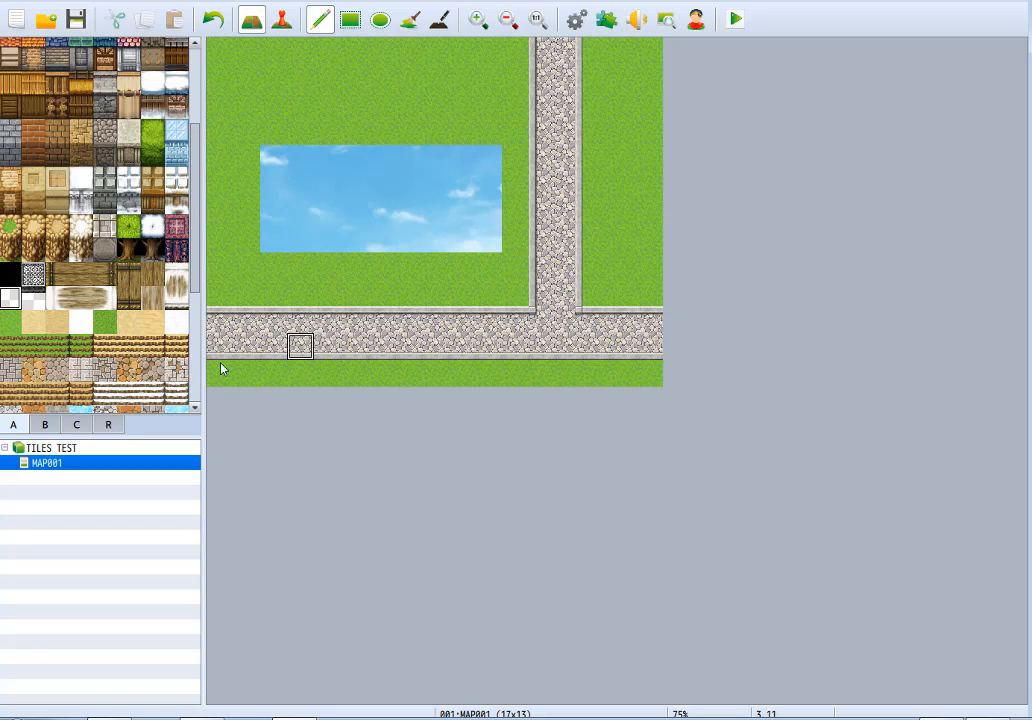
pyautogui.click(33, 275)
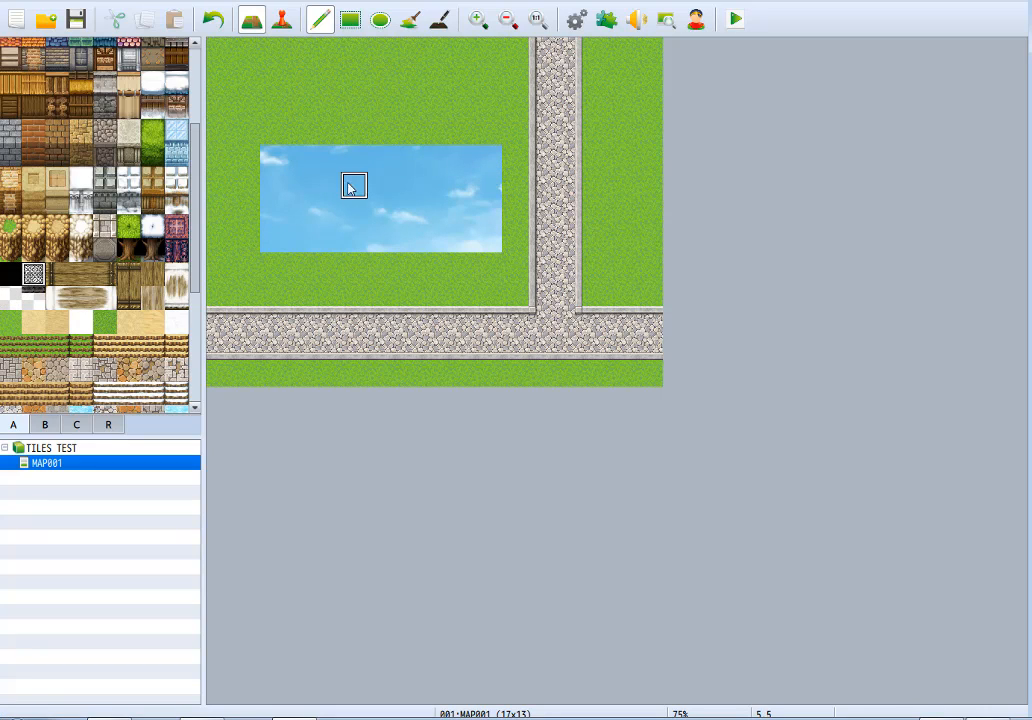
pyautogui.moveTo(272, 185); pyautogui.dragTo(488, 182)
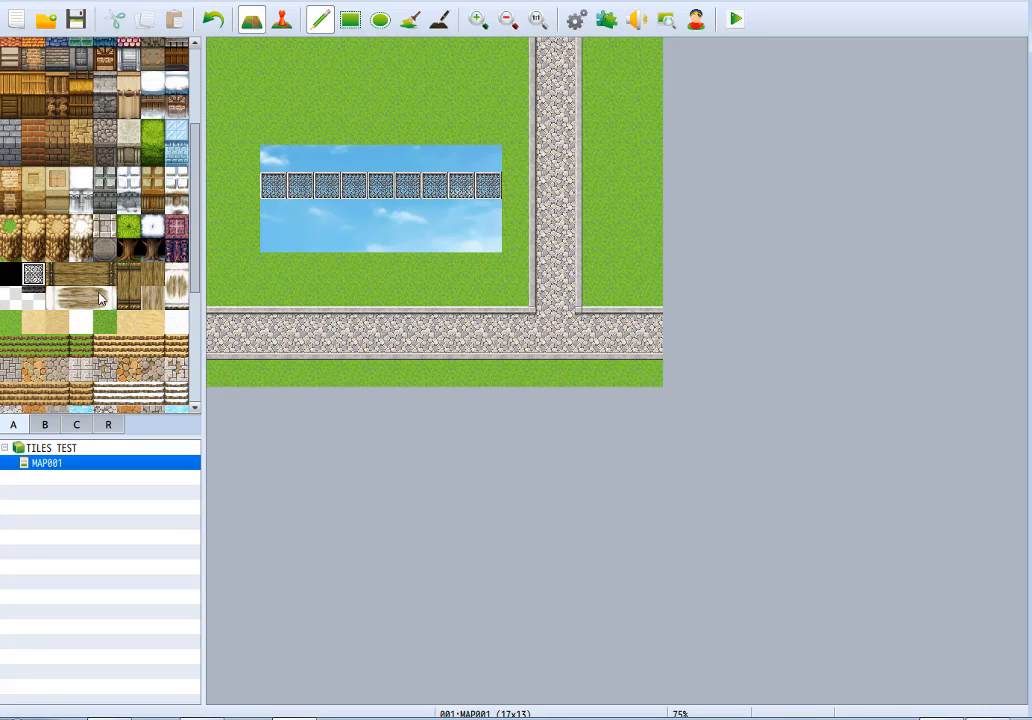
# Add the mesh's dark lower edge beneath the Wire Mesh row and paint a second mesh row above it.
pyautogui.click(33, 298)
pyautogui.moveTo(272, 210); pyautogui.dragTo(482, 210)
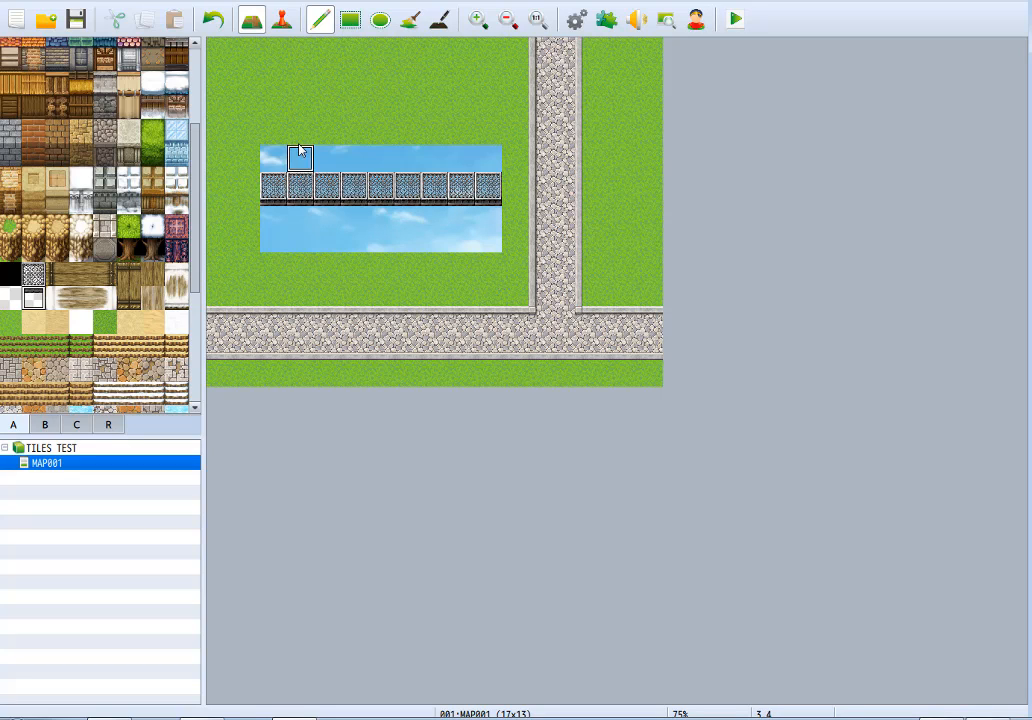
pyautogui.rightClick(317, 194)
pyautogui.click(273, 158)
pyautogui.moveTo(300, 168); pyautogui.dragTo(488, 160)
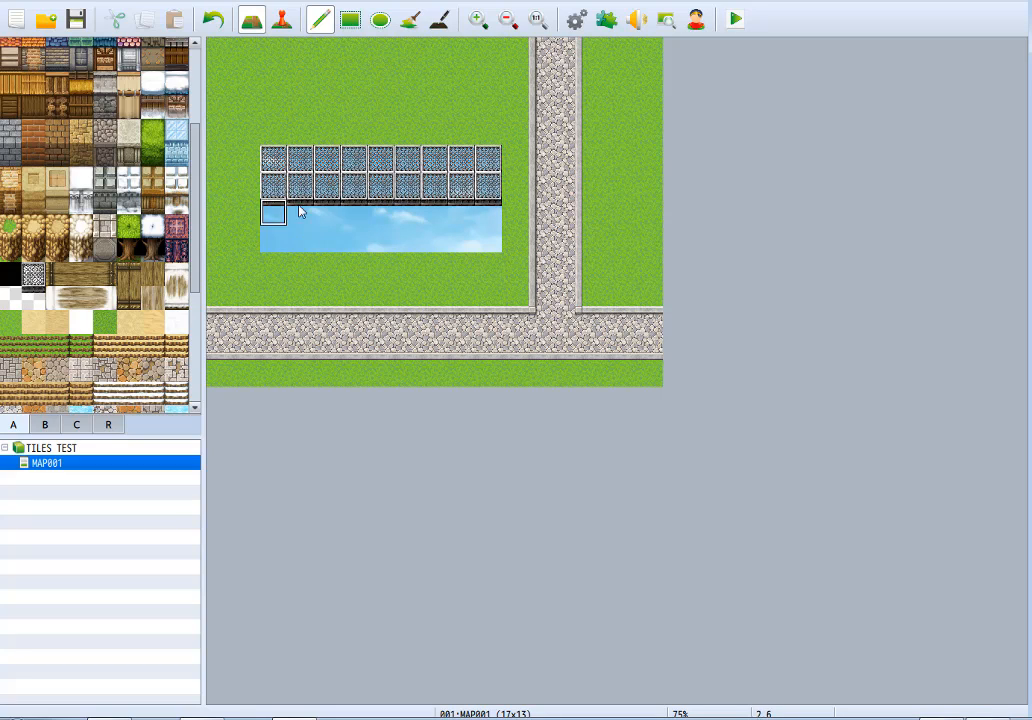
# Try the mesh's lower-edge tile along the bottom row of the transparent block and undo it.
pyautogui.moveTo(279, 227); pyautogui.dragTo(474, 229)
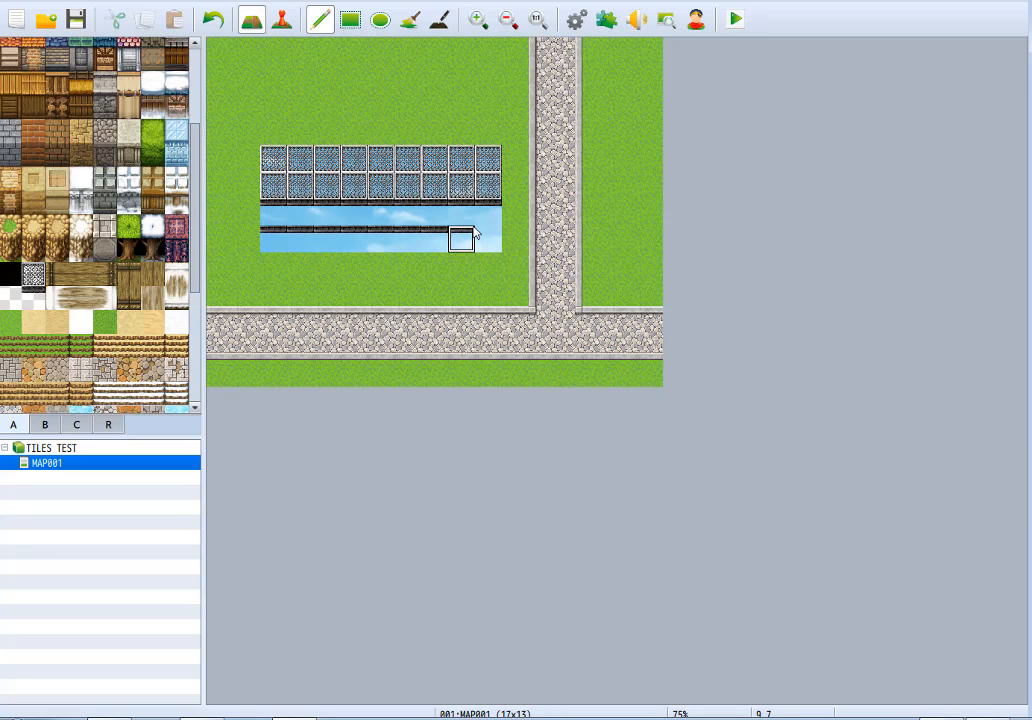
pyautogui.hotkey('ctrl', 'z')
pyautogui.moveTo(318, 238); pyautogui.dragTo(465, 244)
pyautogui.hotkey('ctrl', 'z')
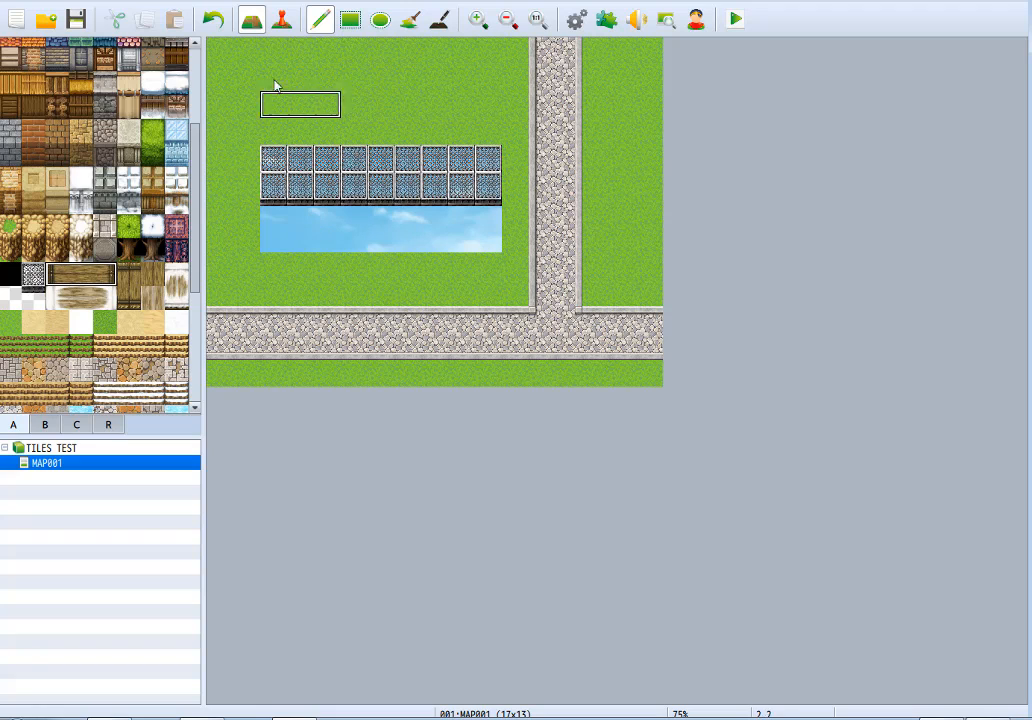
# Try a three-tile-wide vertical wooden bridge across the mesh and transparent area, undoing both placements.
pyautogui.moveTo(330, 76); pyautogui.dragTo(340, 253)
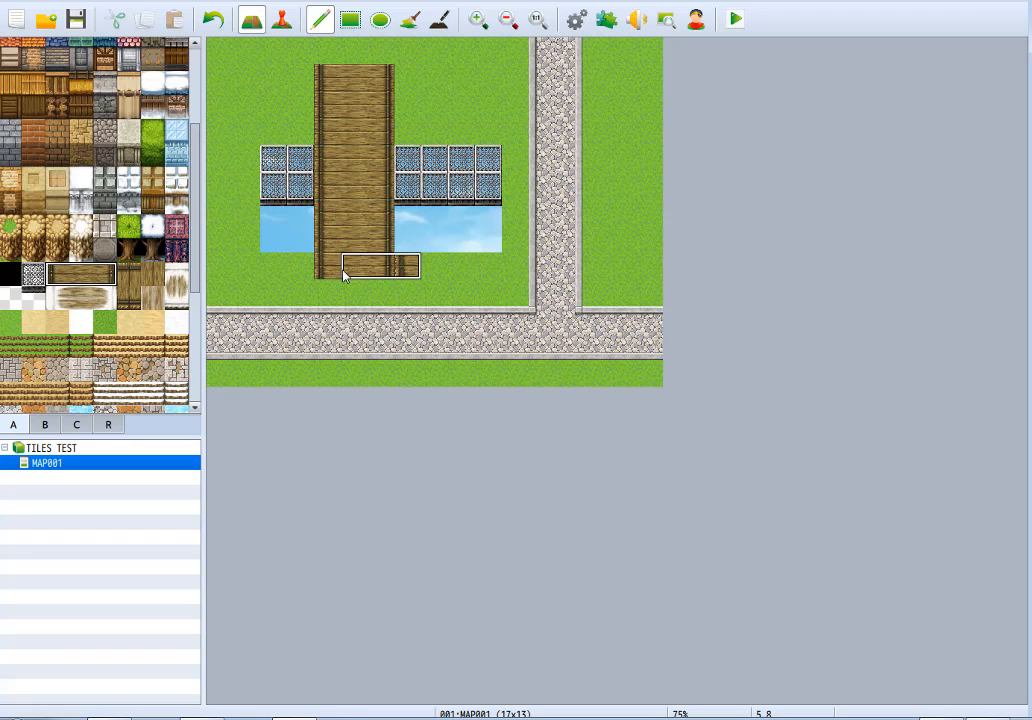
pyautogui.hotkey('ctrl', 'z')
pyautogui.moveTo(333, 129); pyautogui.dragTo(313, 255)
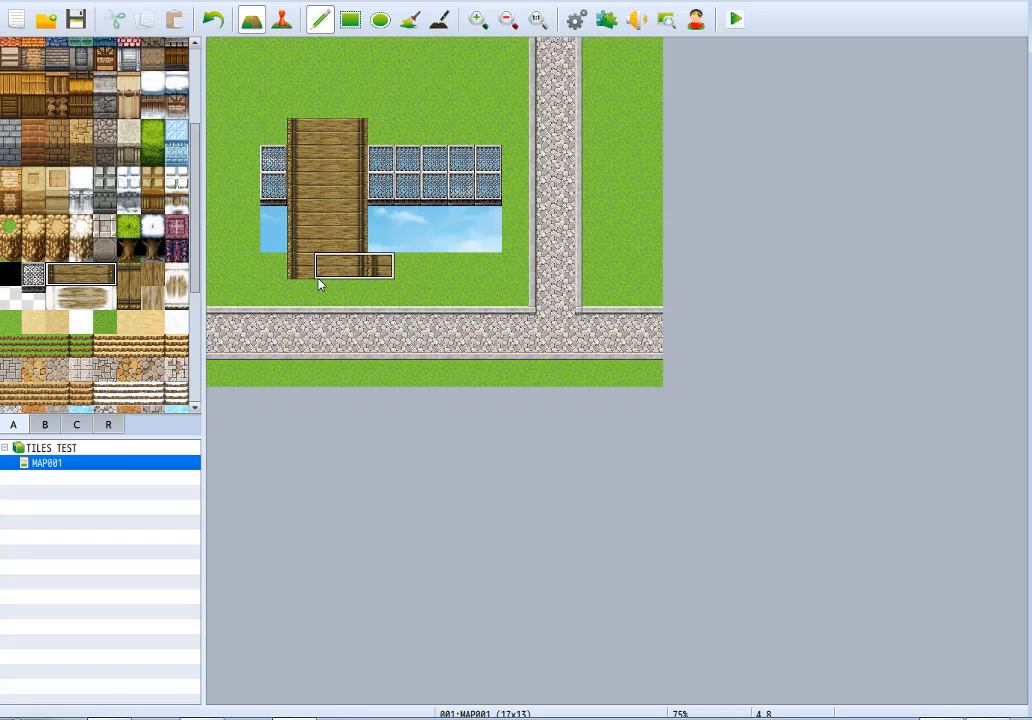
pyautogui.hotkey('ctrl', 'z')
# Paint three vertical-bridge segments side by side above the mesh and extend the leftmost one downward to seven tiles long.
pyautogui.click(280, 102)
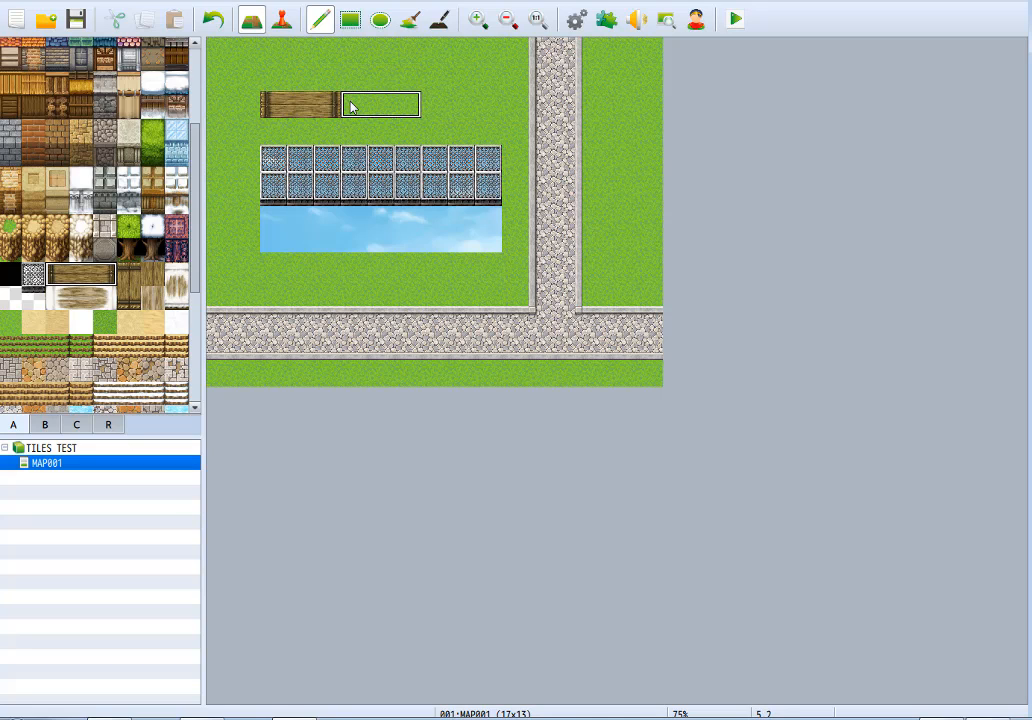
pyautogui.moveTo(352, 106); pyautogui.dragTo(462, 104)
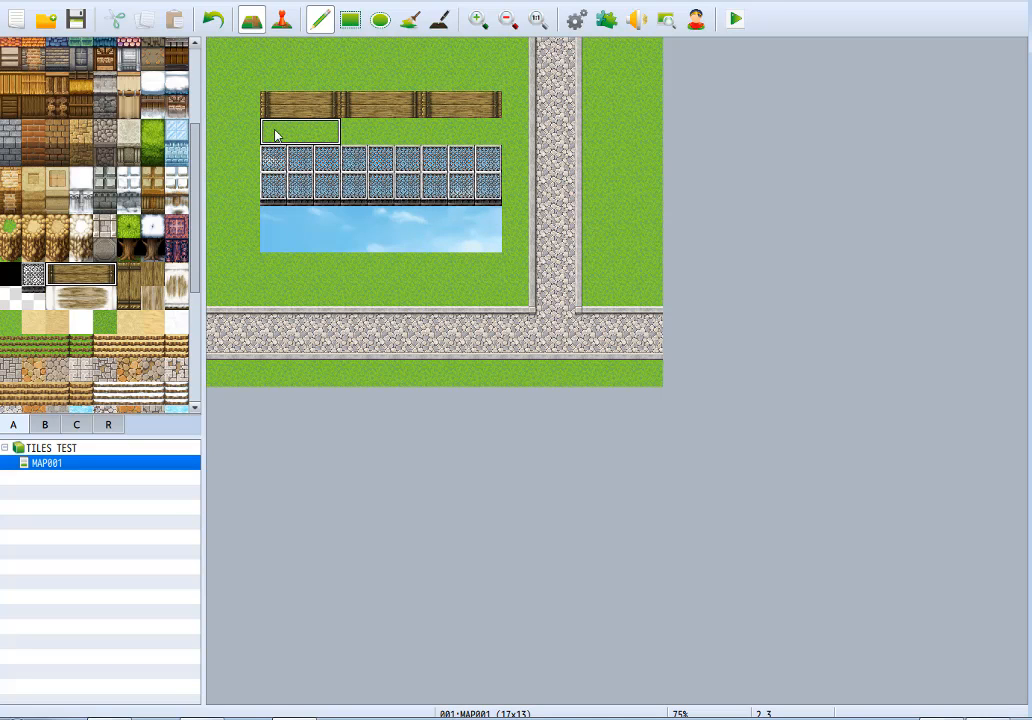
pyautogui.moveTo(274, 133); pyautogui.dragTo(293, 279)
pyautogui.hotkey('ctrl', 'z')
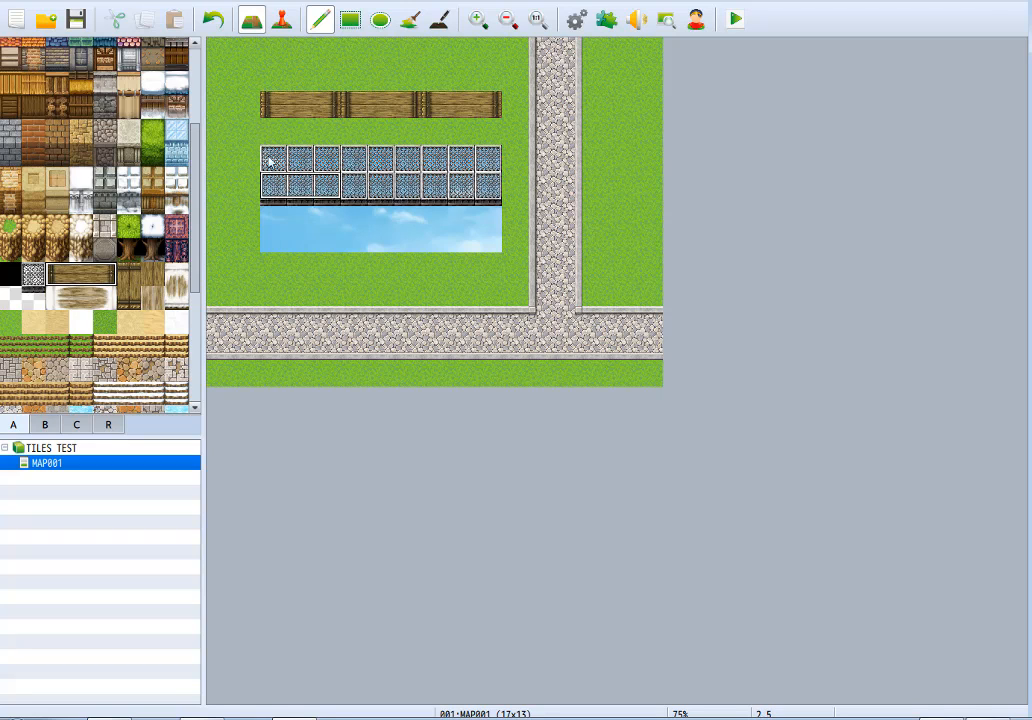
pyautogui.click(275, 132)
pyautogui.moveTo(268, 187); pyautogui.dragTo(271, 269)
# Replace the two spare bridge segments and the remaining mesh and transparent tiles with grass.
pyautogui.rightClick(361, 59)
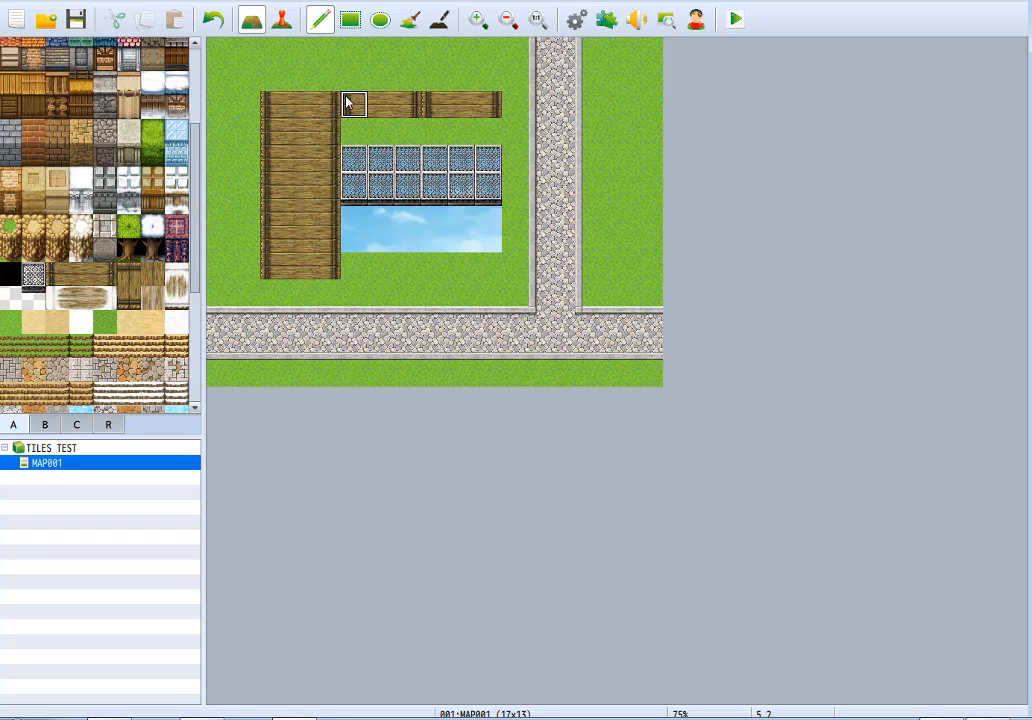
pyautogui.moveTo(350, 102); pyautogui.dragTo(501, 106)
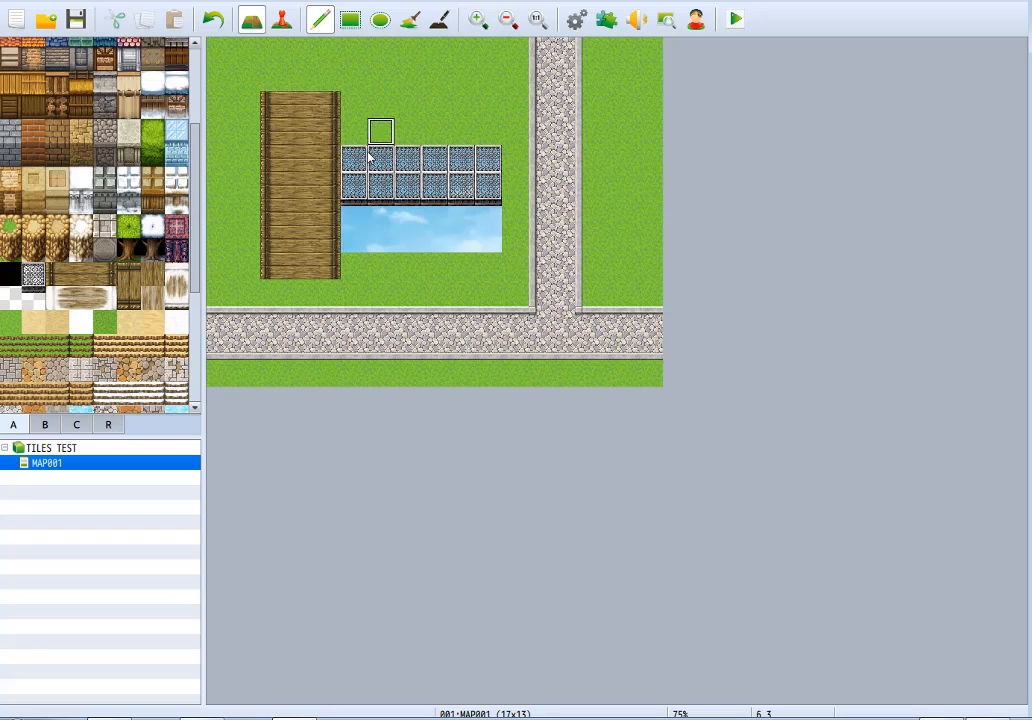
pyautogui.moveTo(369, 154)
pyautogui.mouseDown()
pyautogui.moveTo(352, 235)
pyautogui.moveTo(498, 189)
pyautogui.moveTo(378, 214)
pyautogui.moveTo(403, 182)
pyautogui.moveTo(382, 159)
pyautogui.mouseUp()
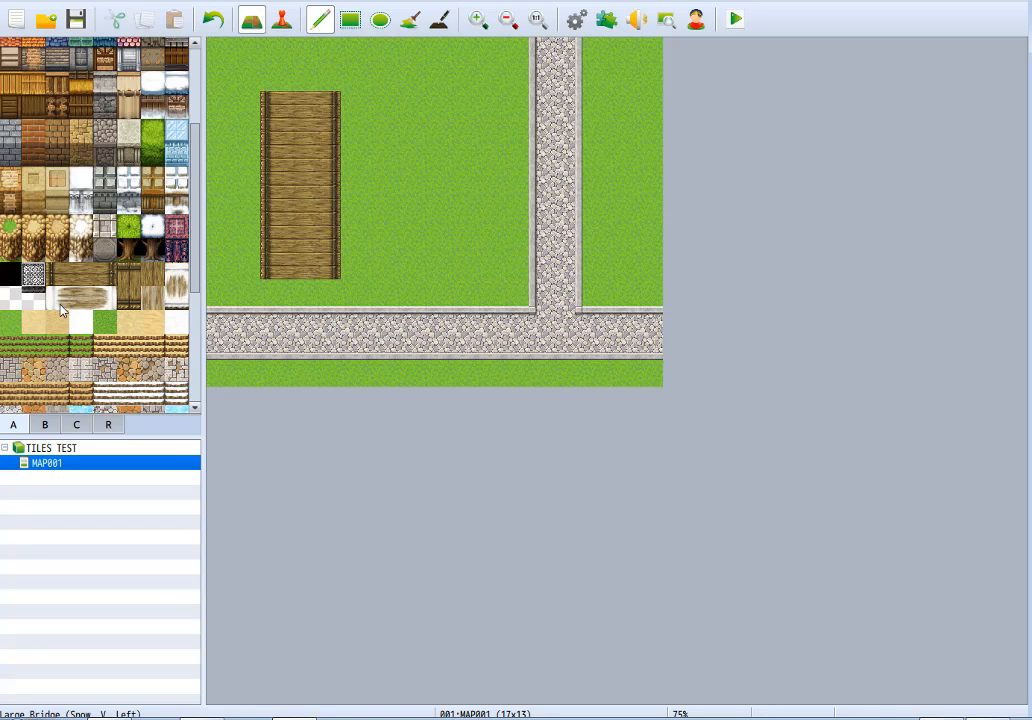
# Try the snowy vertical Large Bridge tiles over the wooden bridge and undo them.
pyautogui.moveTo(60, 298); pyautogui.dragTo(105, 298)
pyautogui.moveTo(286, 105)
pyautogui.mouseDown()
pyautogui.moveTo(296, 259)
pyautogui.moveTo(281, 258)
pyautogui.moveTo(293, 177)
pyautogui.moveTo(270, 125)
pyautogui.mouseUp()
pyautogui.hotkey('ctrl', 'z')
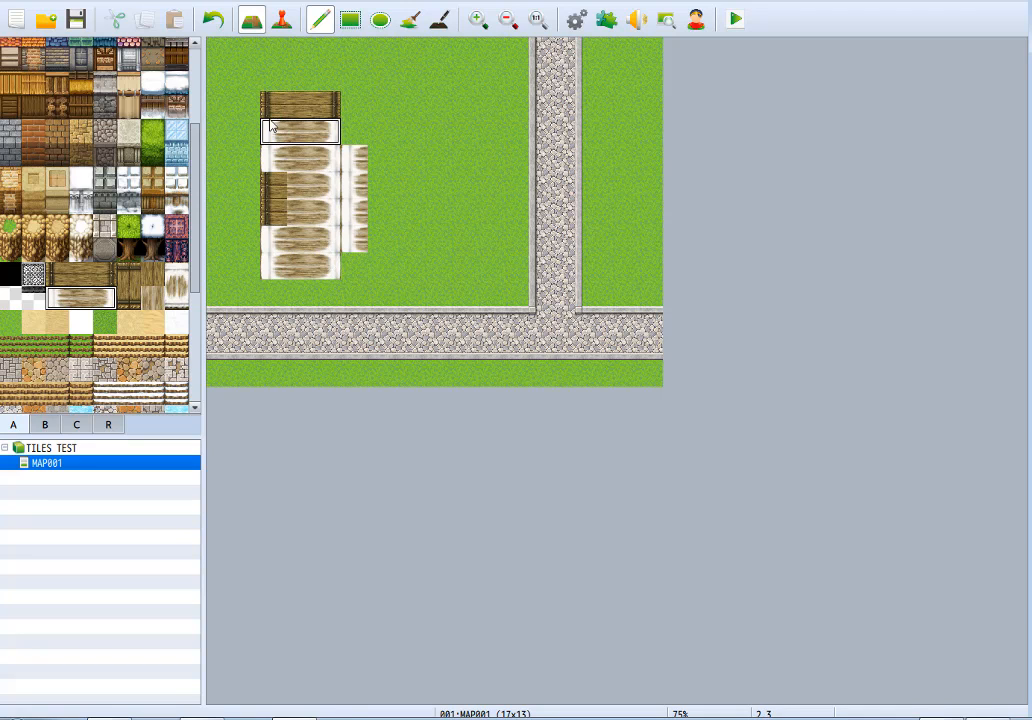
pyautogui.hotkey('ctrl', 'z')
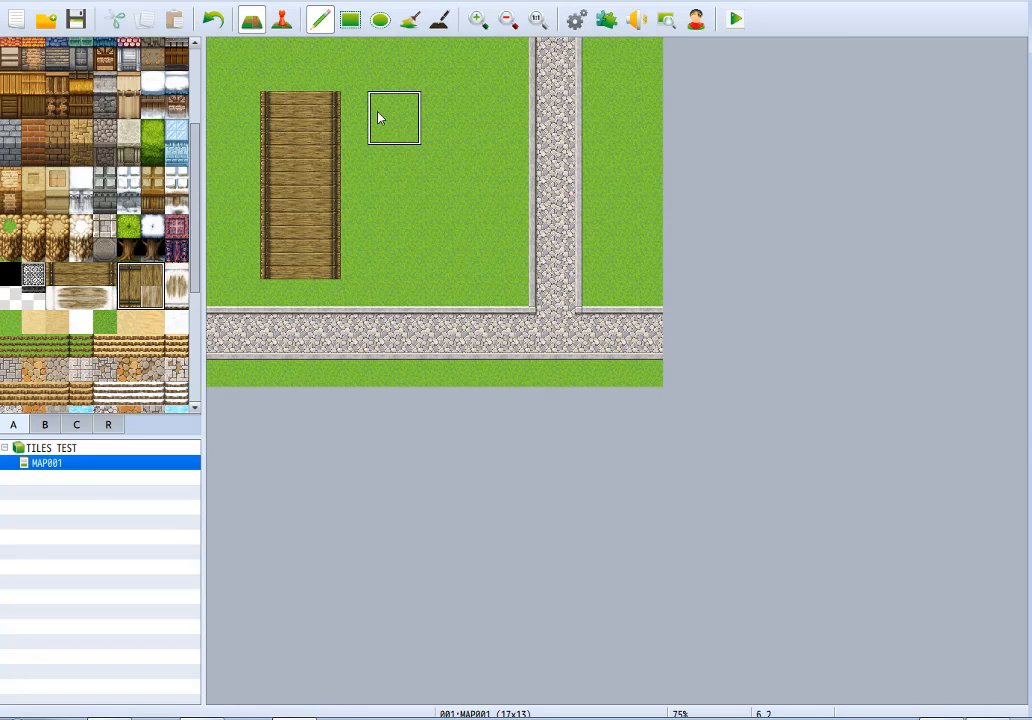
# Paint a horizontal wooden Large Bridge four tiles wide and three tall beside the vertical bridge, filling its middle row with center planks.
pyautogui.moveTo(150, 297)
pyautogui.mouseDown()
pyautogui.moveTo(123, 273)
pyautogui.moveTo(132, 299)
pyautogui.mouseUp()
pyautogui.moveTo(405, 118); pyautogui.dragTo(490, 116)
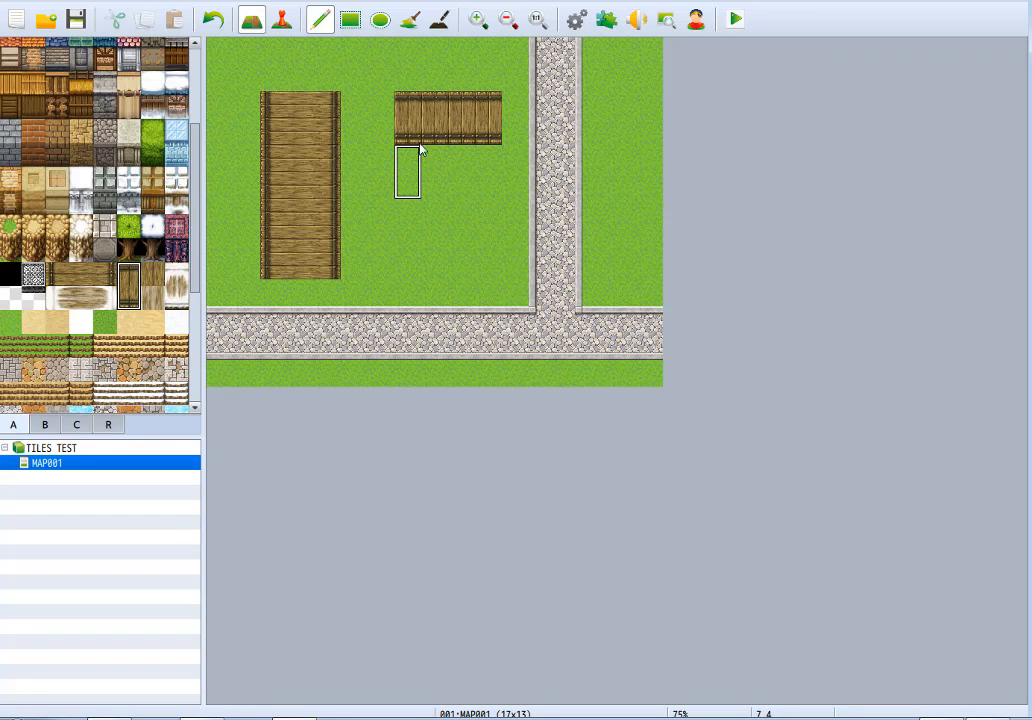
pyautogui.moveTo(411, 135); pyautogui.dragTo(484, 136, button='right')
pyautogui.click(478, 168)
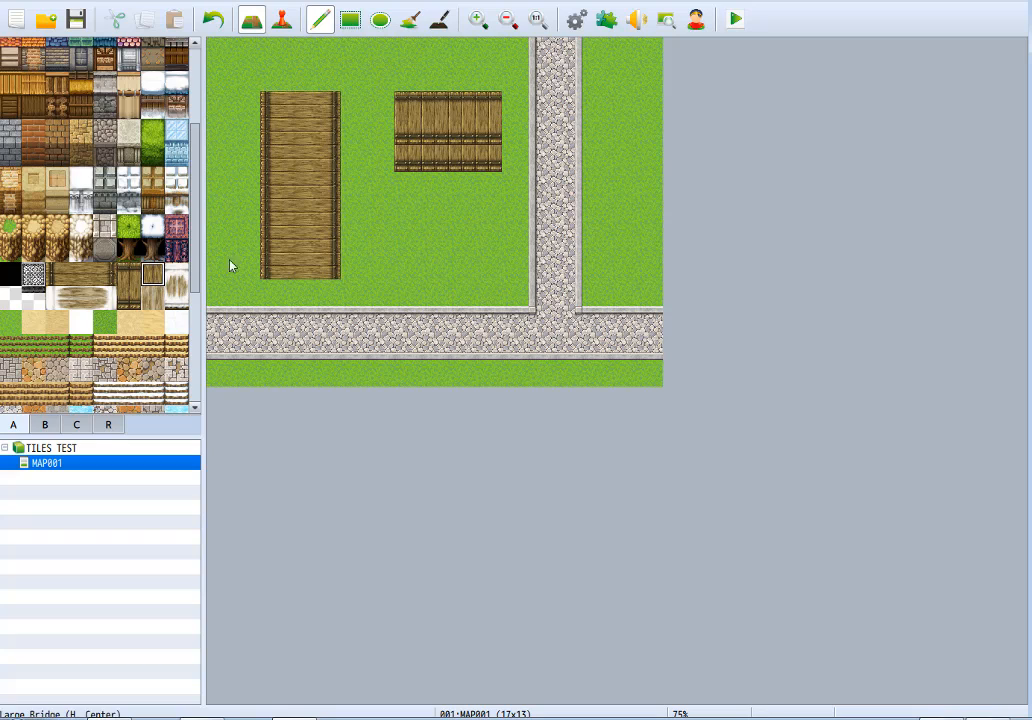
pyautogui.click(408, 157)
pyautogui.moveTo(447, 135); pyautogui.dragTo(490, 139)
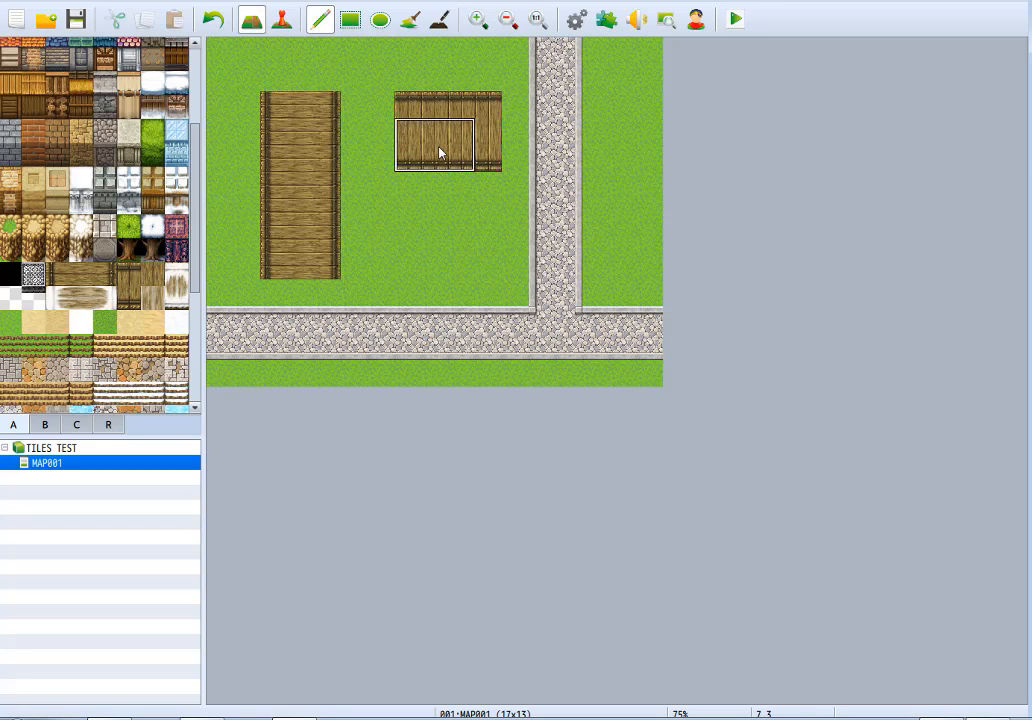
# Extend the horizontal wooden bridge to five tiles wide and six tall, replacing the interior edges with continuous planks.
pyautogui.moveTo(447, 172)
pyautogui.mouseDown()
pyautogui.moveTo(446, 209)
pyautogui.moveTo(479, 175)
pyautogui.moveTo(476, 195)
pyautogui.moveTo(489, 199)
pyautogui.moveTo(479, 230)
pyautogui.moveTo(445, 224)
pyautogui.mouseUp()
pyautogui.click(449, 192)
pyautogui.click(430, 195)
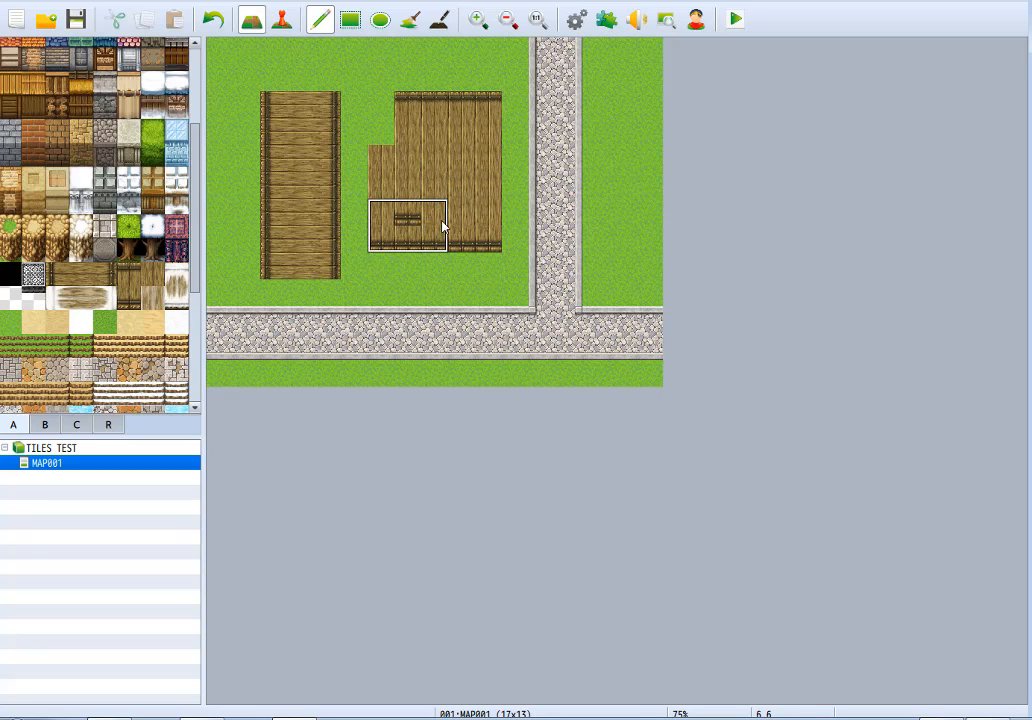
pyautogui.click(385, 152)
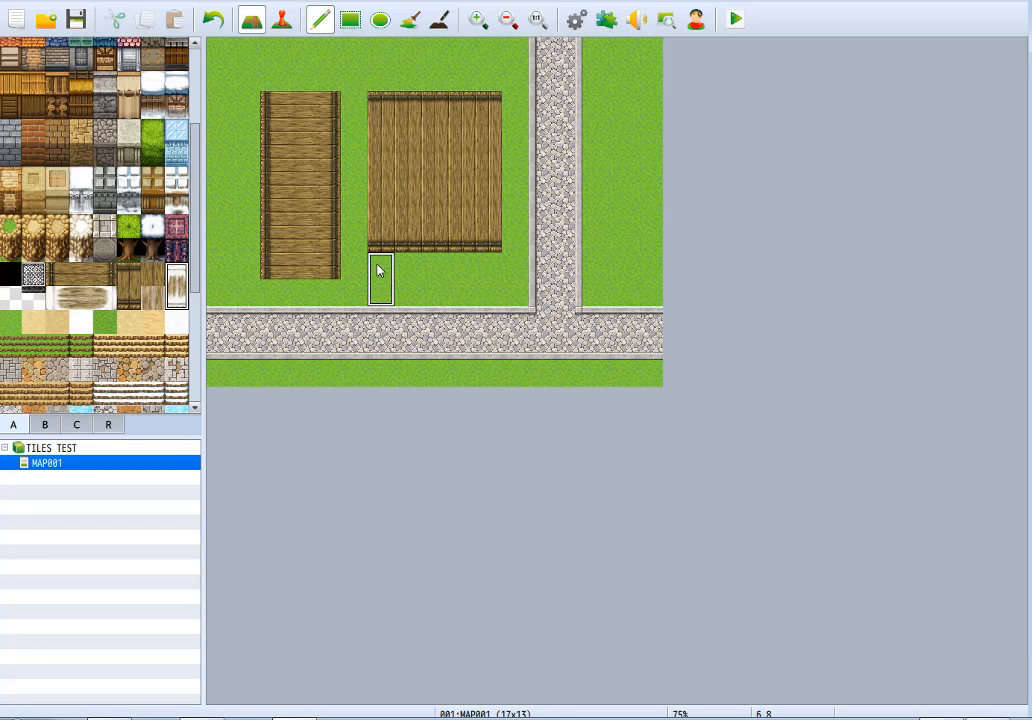
# Add a five-tile-wide, two-tile-tall snowy horizontal bridge directly below the wooden one and replace its upper row with the plank-to-snow transition tile.
pyautogui.moveTo(380, 278); pyautogui.dragTo(490, 278)
pyautogui.click(152, 297)
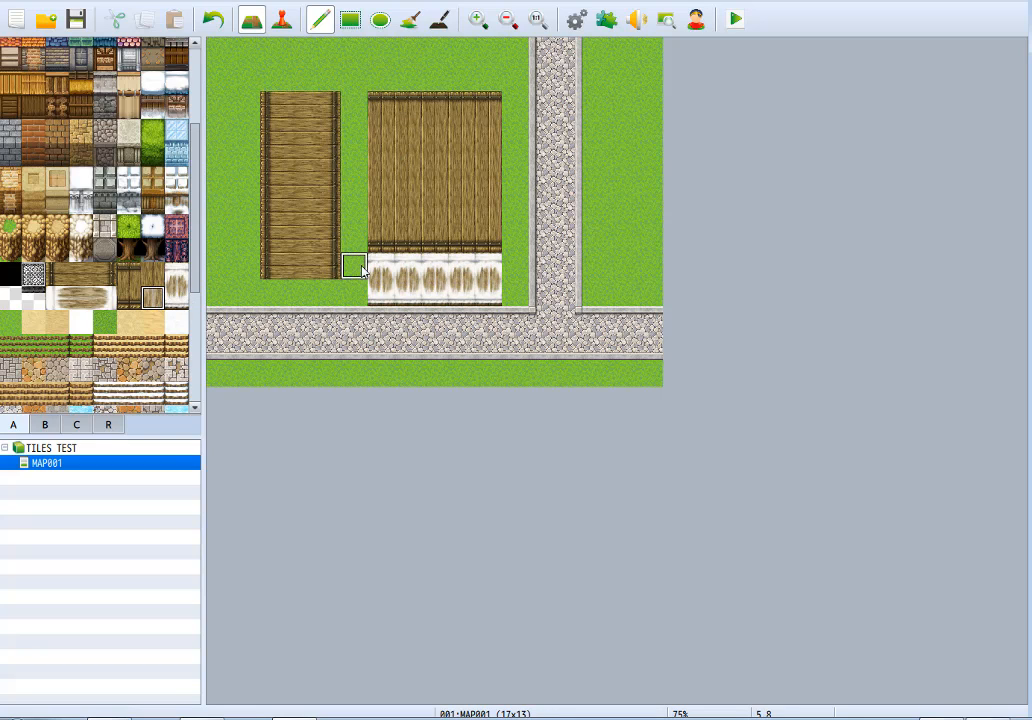
pyautogui.moveTo(380, 265); pyautogui.dragTo(488, 268)
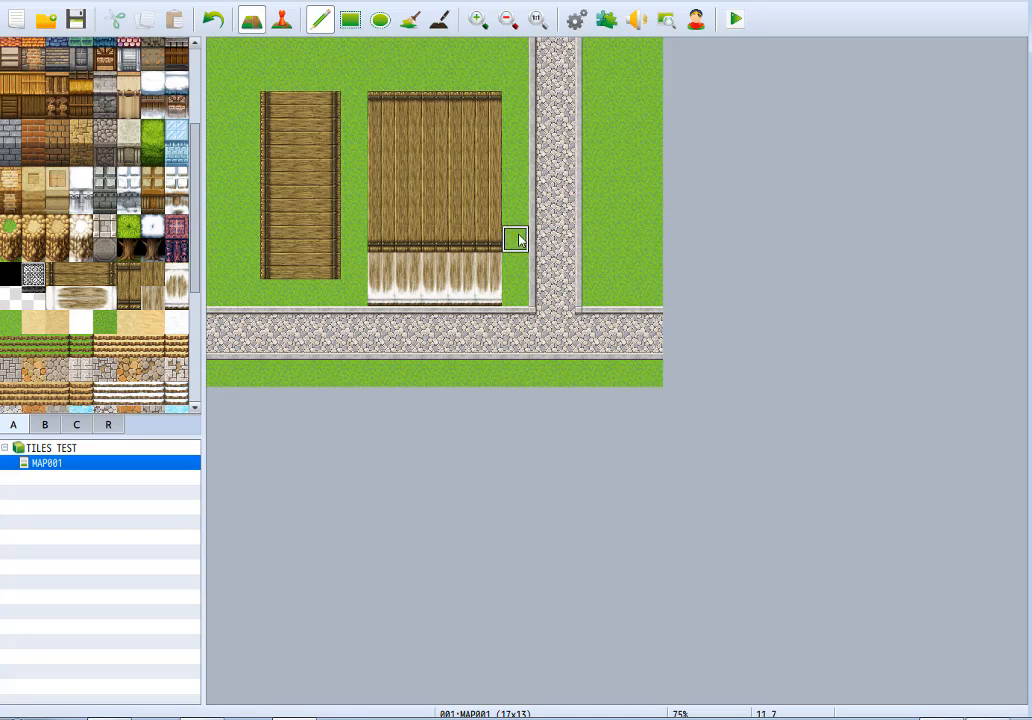
# Replace both the vertical and horizontal bridges with meadow grass using the Rectangle tool.
pyautogui.click(350, 19)
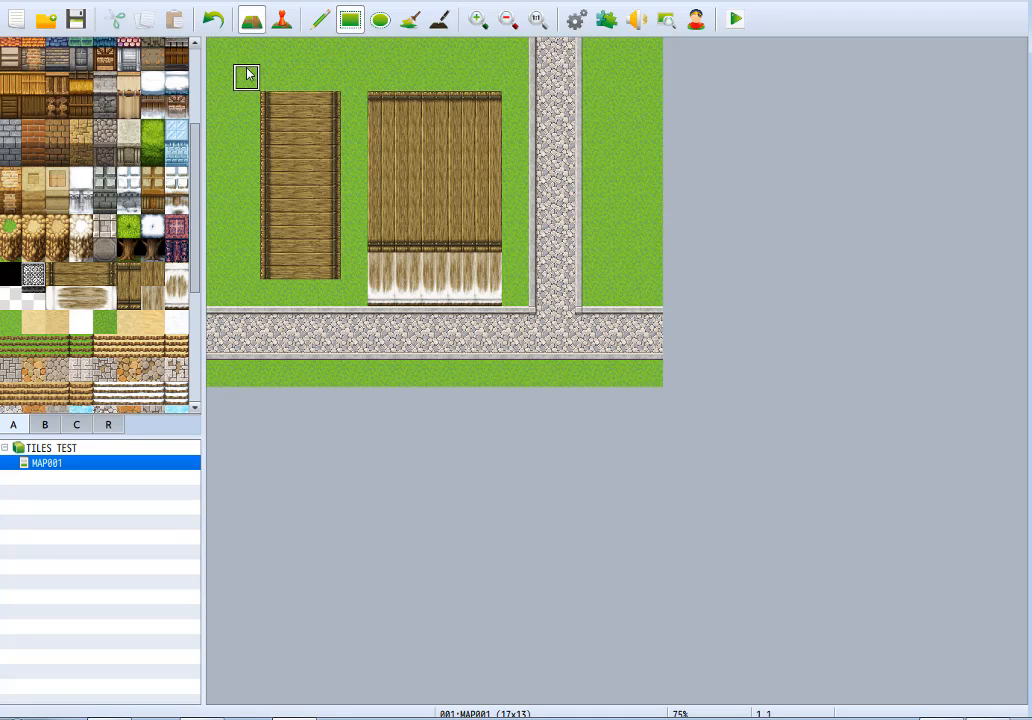
pyautogui.moveTo(246, 76); pyautogui.dragTo(465, 286)
pyautogui.moveTo(195, 266); pyautogui.dragTo(197, 405)
pyautogui.click(10, 92)
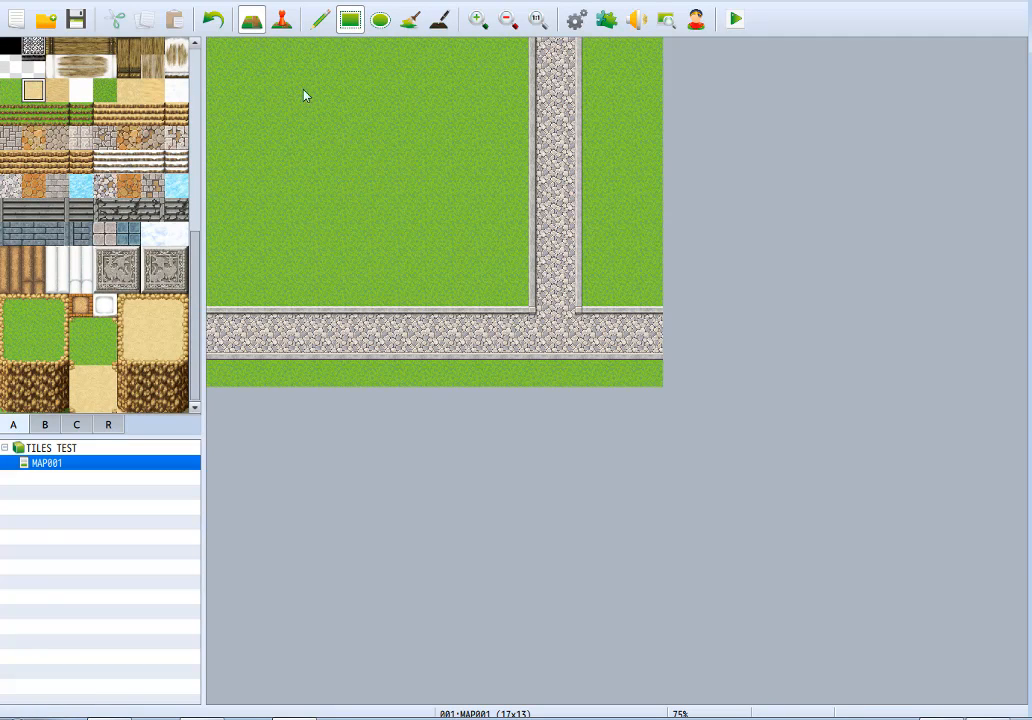
# Paint a dirt area about eight by six tiles and add patches of darker sand and Snow A inside it.
pyautogui.moveTo(307, 150)
pyautogui.mouseDown()
pyautogui.moveTo(475, 189)
pyautogui.moveTo(428, 223)
pyautogui.moveTo(276, 231)
pyautogui.moveTo(265, 76)
pyautogui.mouseUp()
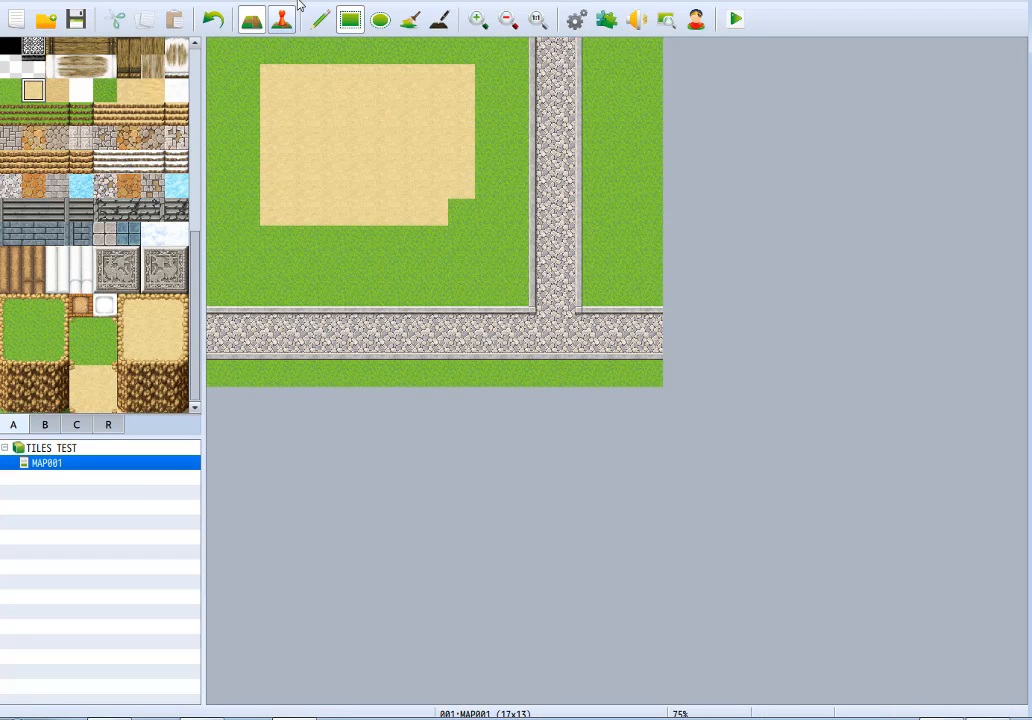
pyautogui.click(320, 20)
pyautogui.click(57, 90)
pyautogui.moveTo(300, 131); pyautogui.dragTo(380, 182)
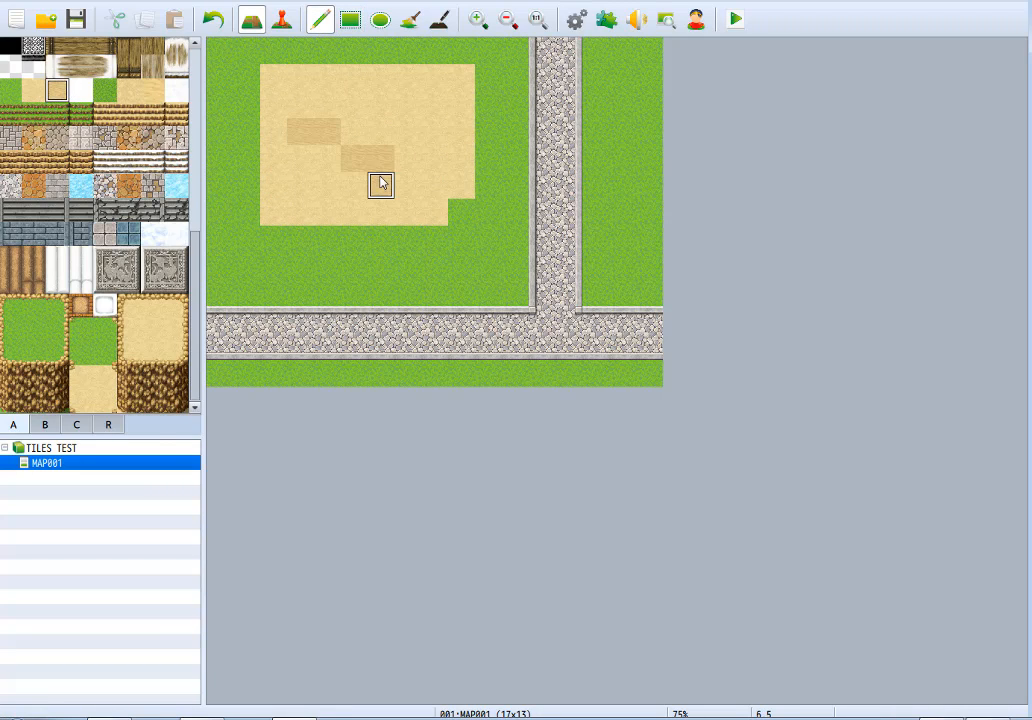
pyautogui.click(82, 96)
pyautogui.moveTo(350, 131)
pyautogui.mouseDown()
pyautogui.moveTo(380, 104)
pyautogui.moveTo(408, 131)
pyautogui.moveTo(354, 108)
pyautogui.moveTo(300, 104)
pyautogui.mouseUp()
# Paint darker grass around the lower-left side of the dirt area and rougher dirt tiles across its lower part.
pyautogui.click(105, 92)
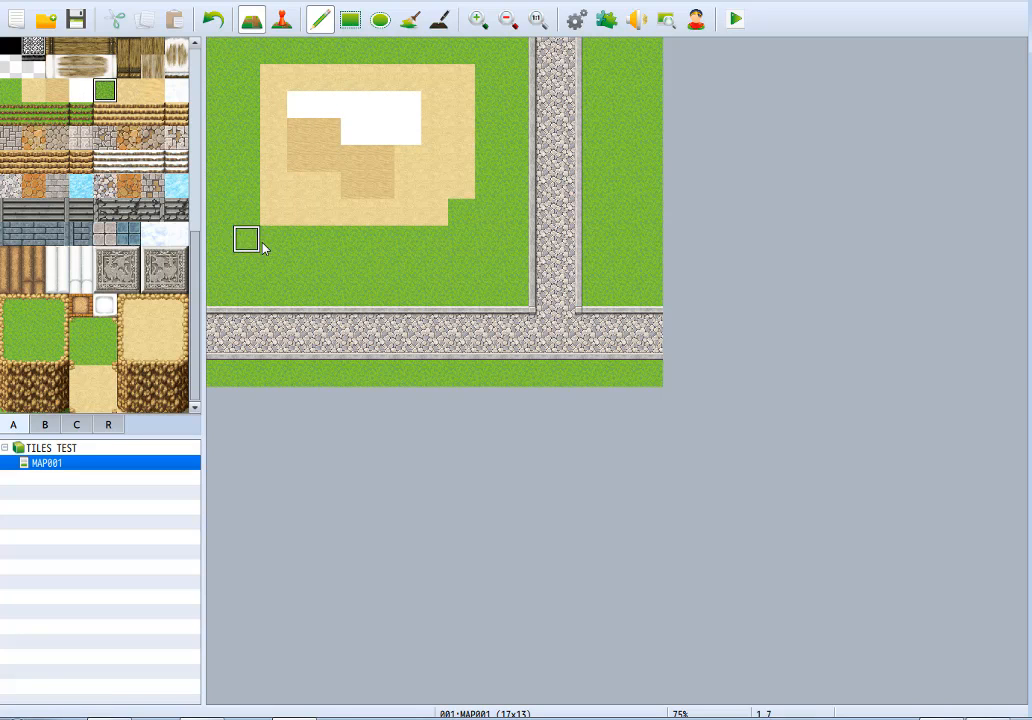
pyautogui.moveTo(318, 280)
pyautogui.mouseDown()
pyautogui.moveTo(237, 207)
pyautogui.moveTo(230, 143)
pyautogui.mouseUp()
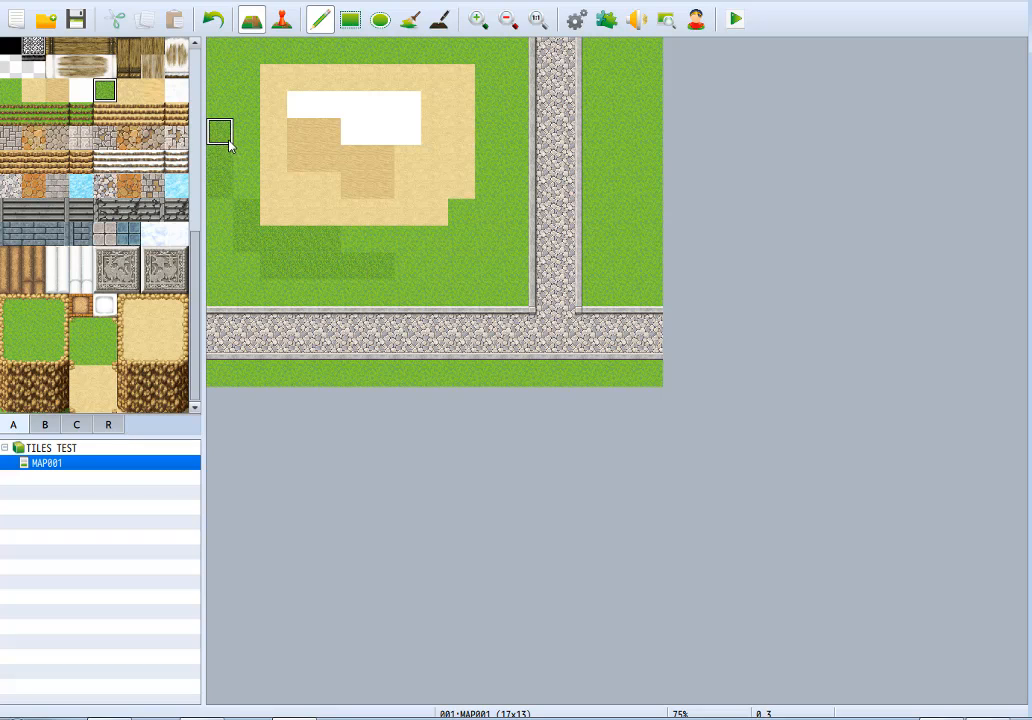
pyautogui.click(134, 94)
pyautogui.moveTo(325, 212)
pyautogui.mouseDown()
pyautogui.moveTo(419, 202)
pyautogui.moveTo(452, 152)
pyautogui.mouseUp()
# Paint rippled sand over the darker sand patch and Snow B over most of the white snow patch.
pyautogui.click(153, 92)
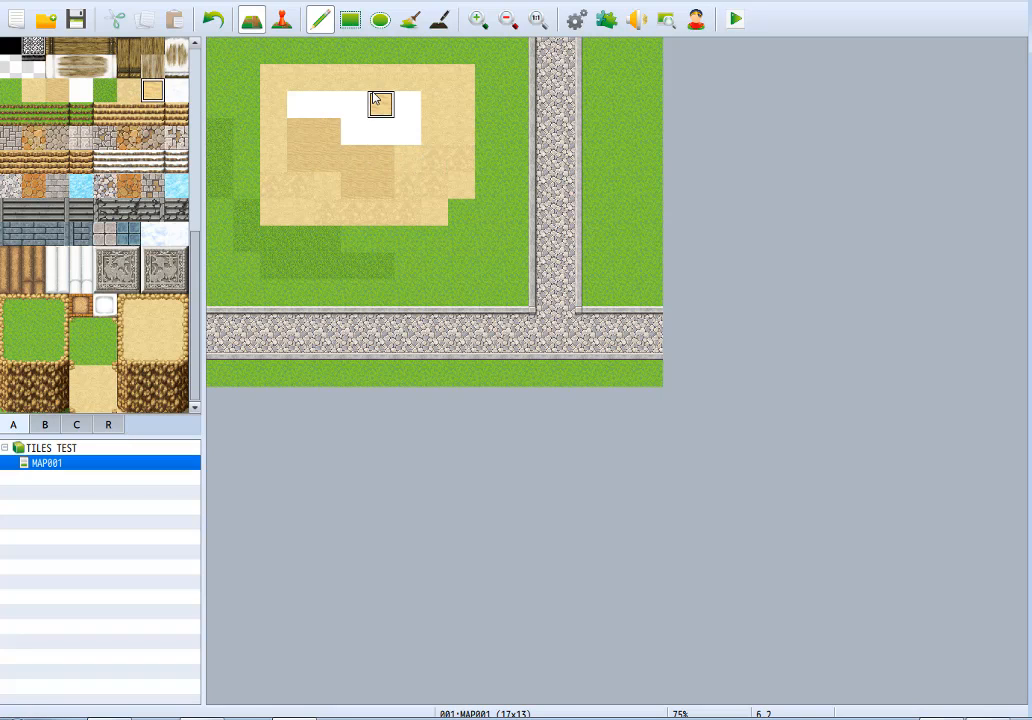
pyautogui.moveTo(325, 160)
pyautogui.mouseDown()
pyautogui.moveTo(317, 157)
pyautogui.moveTo(330, 136)
pyautogui.moveTo(352, 184)
pyautogui.mouseUp()
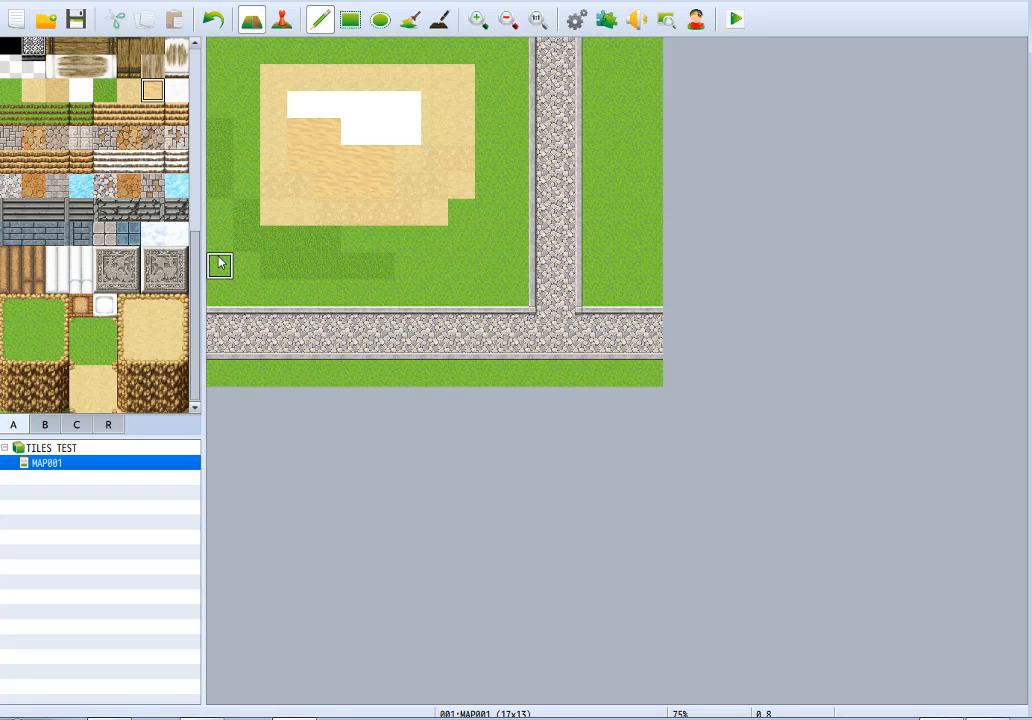
pyautogui.click(178, 92)
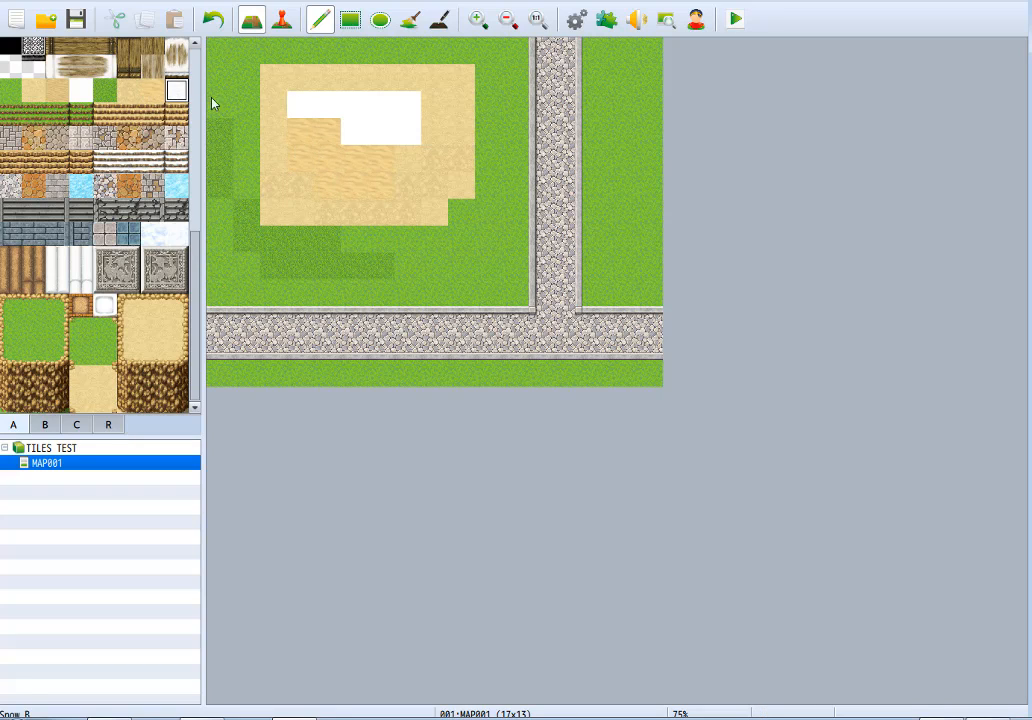
pyautogui.moveTo(330, 110)
pyautogui.mouseDown()
pyautogui.moveTo(382, 112)
pyautogui.moveTo(397, 125)
pyautogui.moveTo(327, 132)
pyautogui.mouseUp()
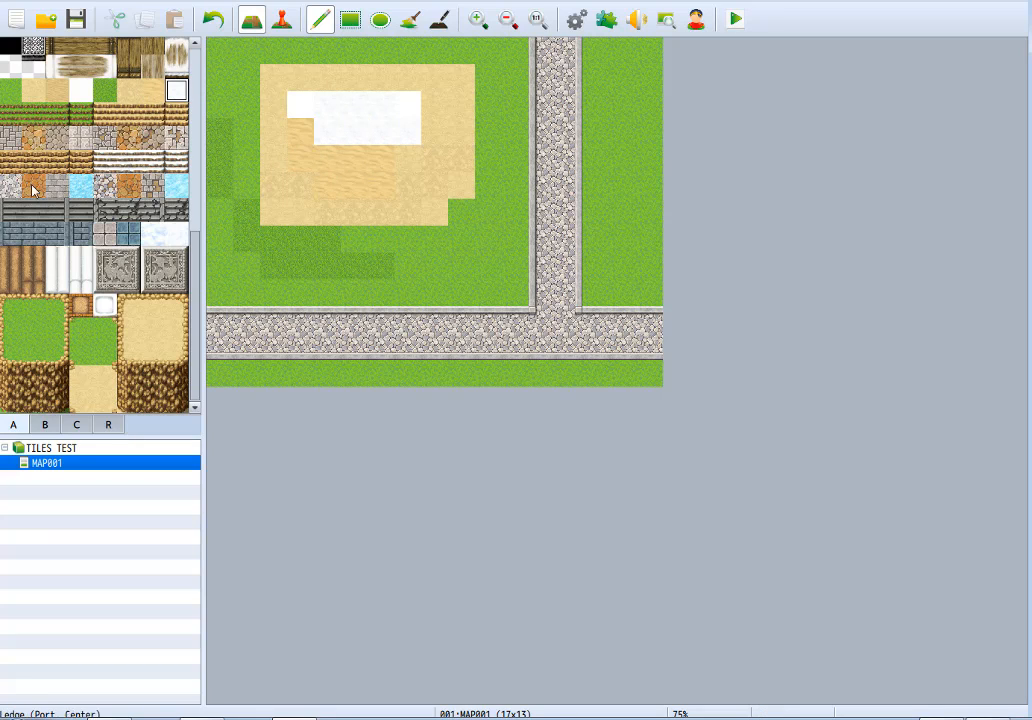
# Paint two grassy stair blocks side by side above the horizontal road, each three tiles wide and three tall.
pyautogui.click(7, 114)
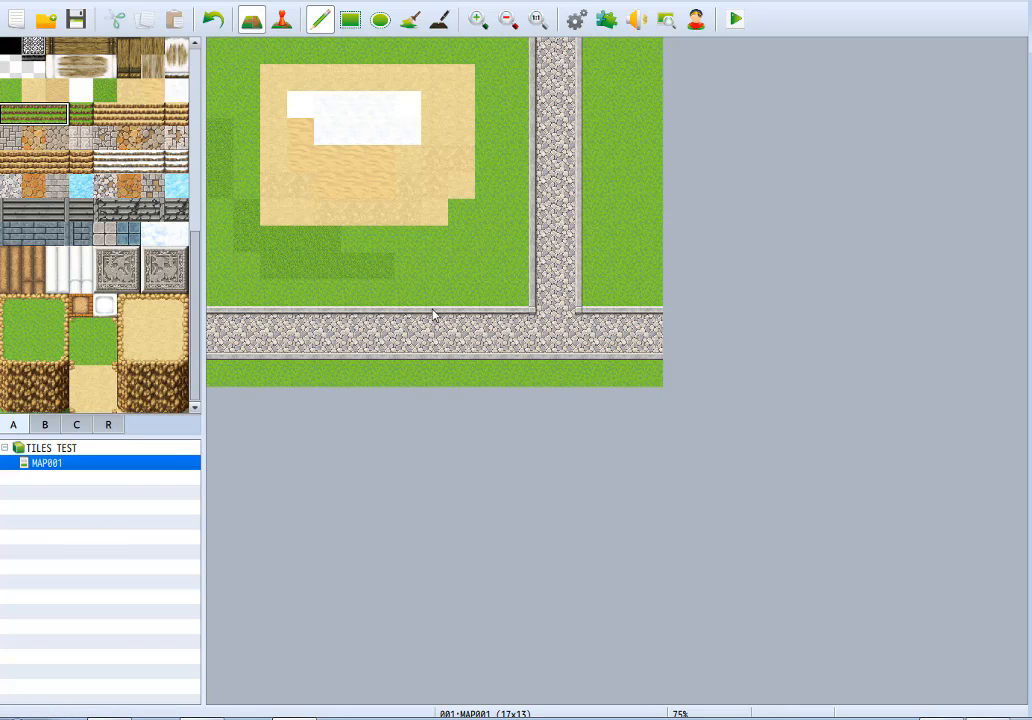
pyautogui.moveTo(417, 250); pyautogui.dragTo(420, 296)
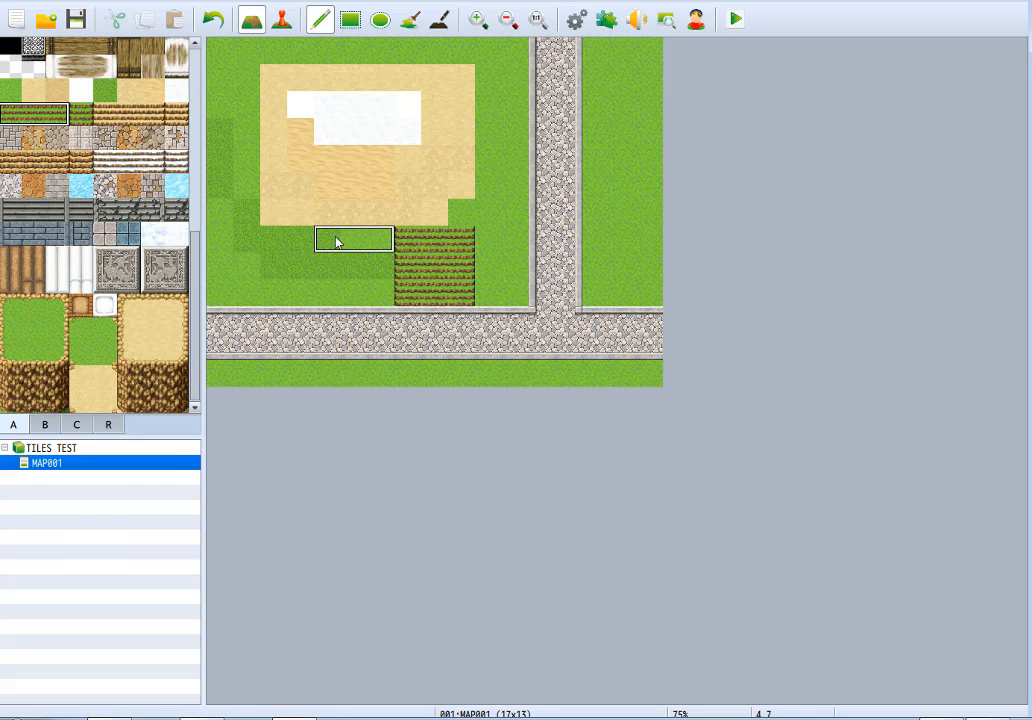
pyautogui.moveTo(336, 242); pyautogui.dragTo(330, 296)
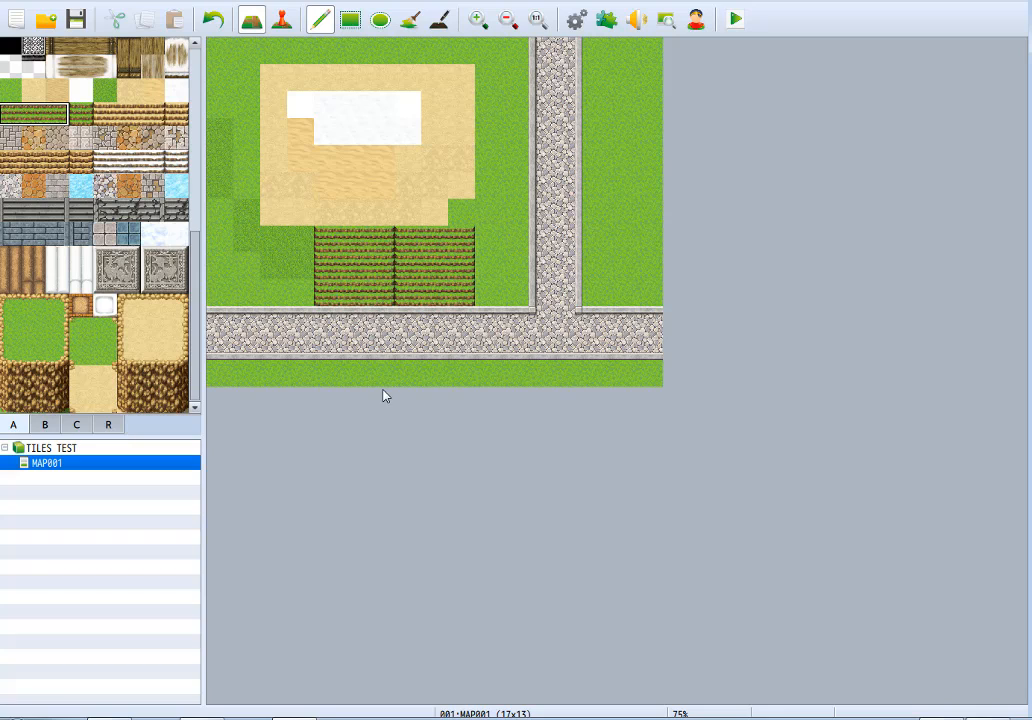
# Paint a cliff wall two tiles wide and three tall between the stairs and the vertical road.
pyautogui.rightClick(487, 216)
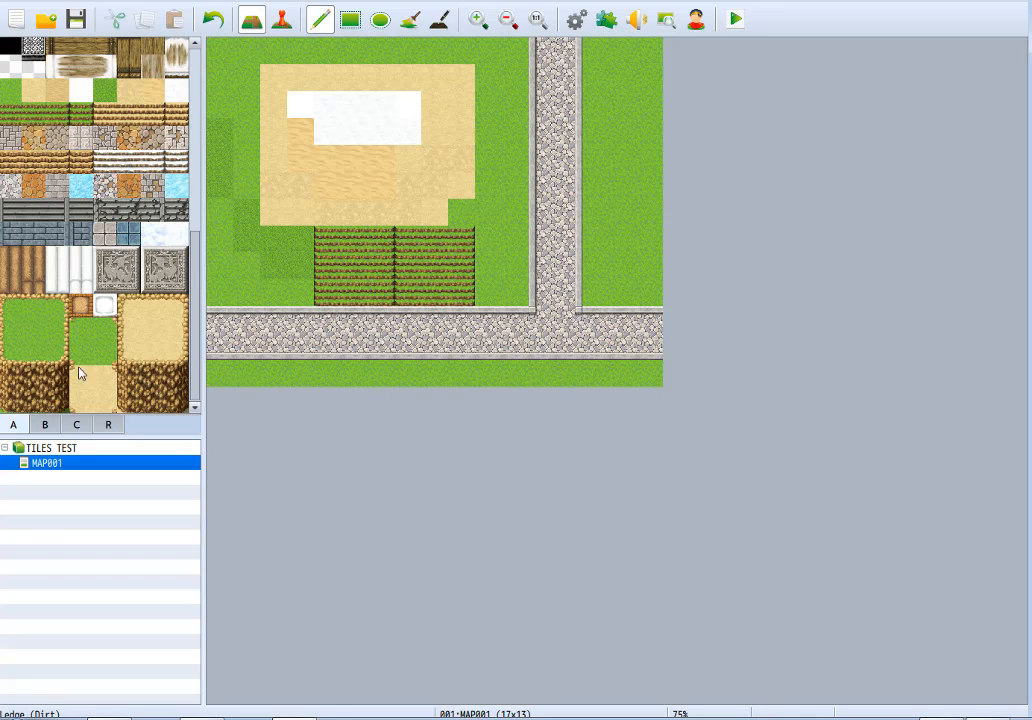
pyautogui.click(40, 384)
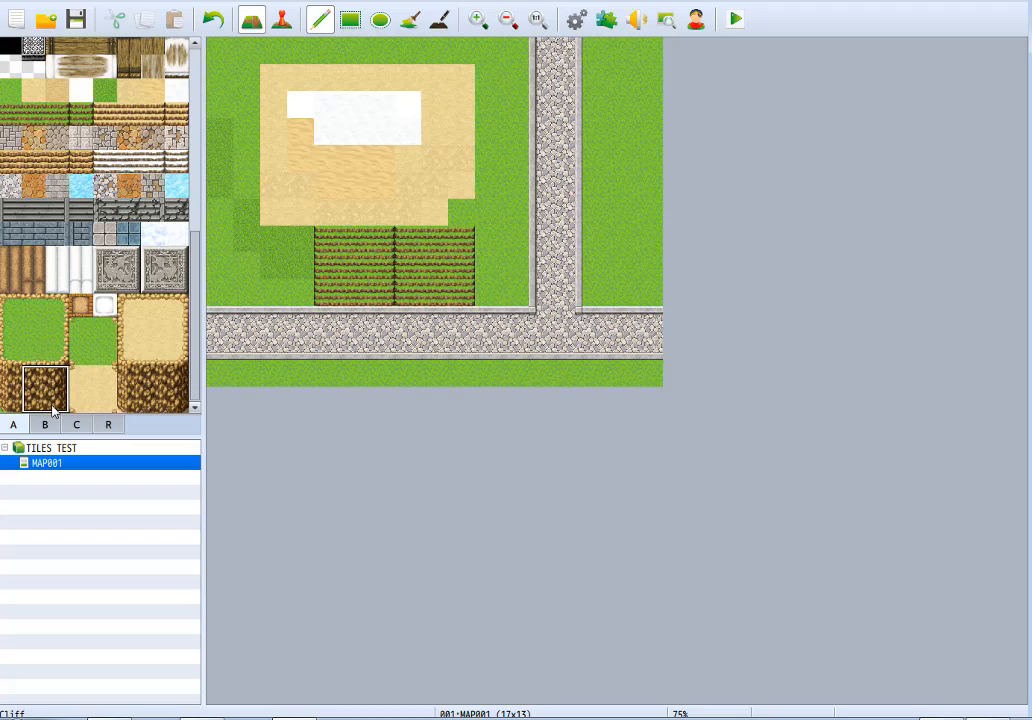
pyautogui.click(488, 258)
pyautogui.click(491, 275)
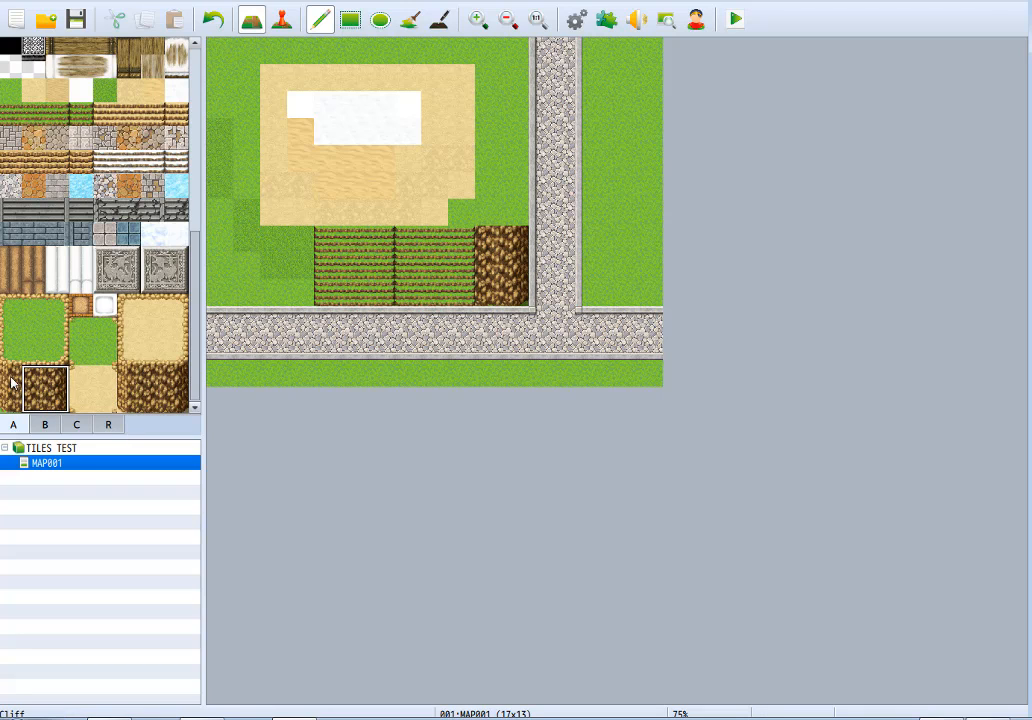
# Paint a cliff wall three tiles wide and three tall on the stairs' left side and even out its middle column.
pyautogui.moveTo(10, 380); pyautogui.dragTo(10, 395)
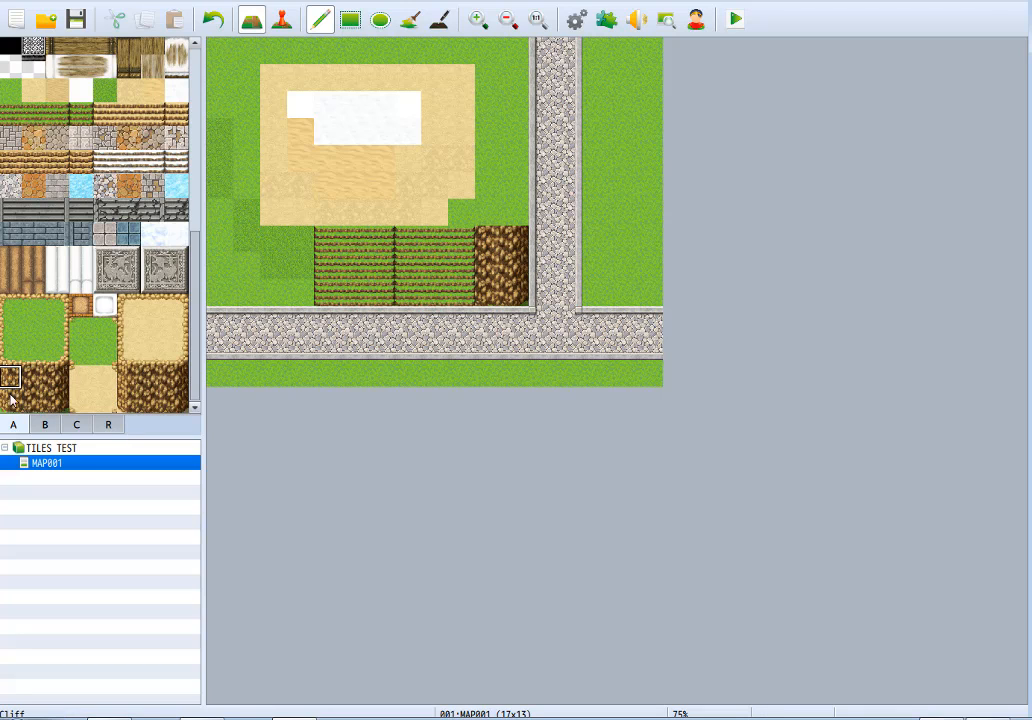
pyautogui.click(249, 244)
pyautogui.click(246, 268)
pyautogui.moveTo(264, 246); pyautogui.dragTo(271, 293, button='right')
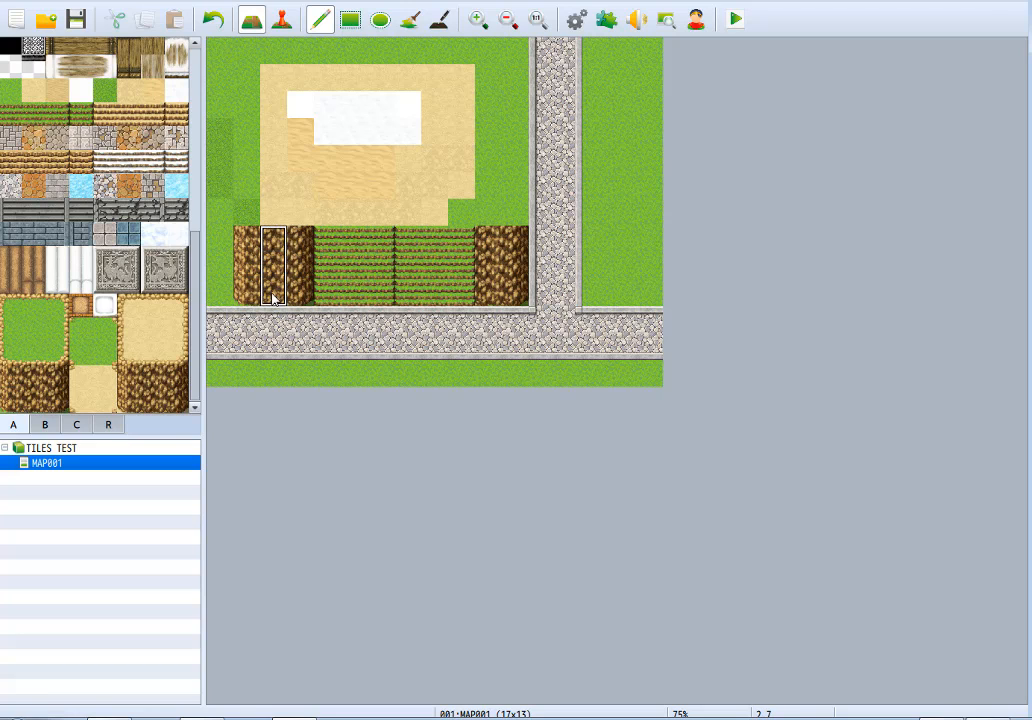
# Replace all the dirt, sand, snow and dark grass samples with meadow grass and outline the area above the cliffs with a wooden fence.
pyautogui.rightClick(496, 190)
pyautogui.moveTo(493, 208)
pyautogui.mouseDown()
pyautogui.moveTo(322, 210)
pyautogui.moveTo(255, 192)
pyautogui.moveTo(253, 205)
pyautogui.moveTo(238, 72)
pyautogui.moveTo(506, 87)
pyautogui.moveTo(339, 165)
pyautogui.moveTo(320, 189)
pyautogui.moveTo(490, 206)
pyautogui.moveTo(272, 127)
pyautogui.moveTo(463, 160)
pyautogui.moveTo(302, 157)
pyautogui.moveTo(316, 81)
pyautogui.moveTo(212, 272)
pyautogui.mouseUp()
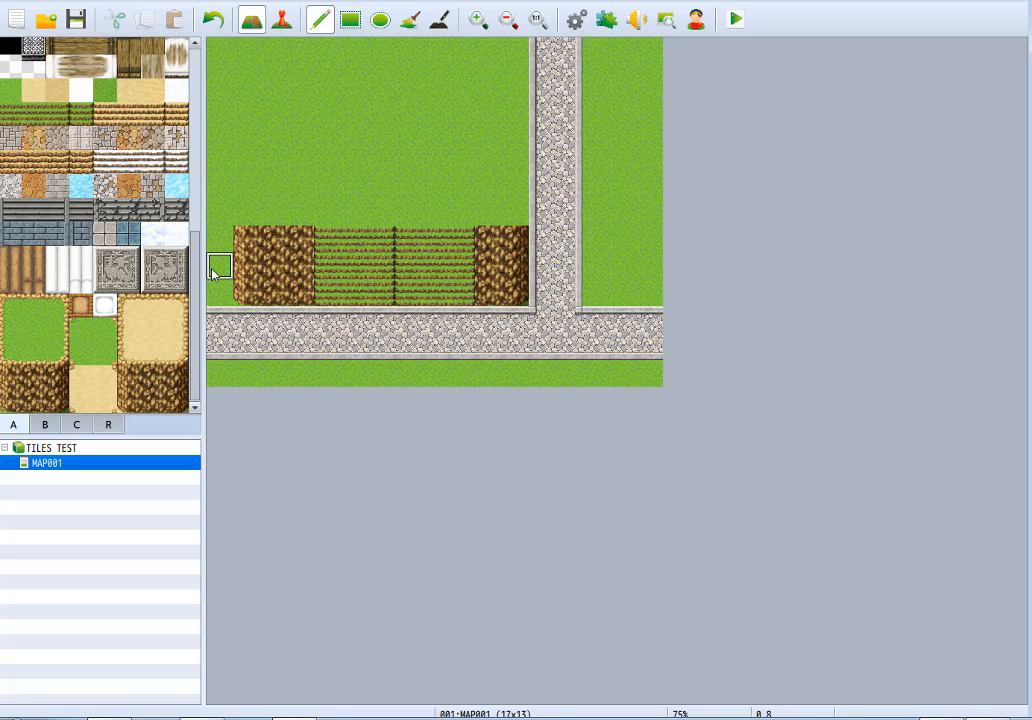
pyautogui.scroll(10, 199, 290)
pyautogui.click(152, 96)
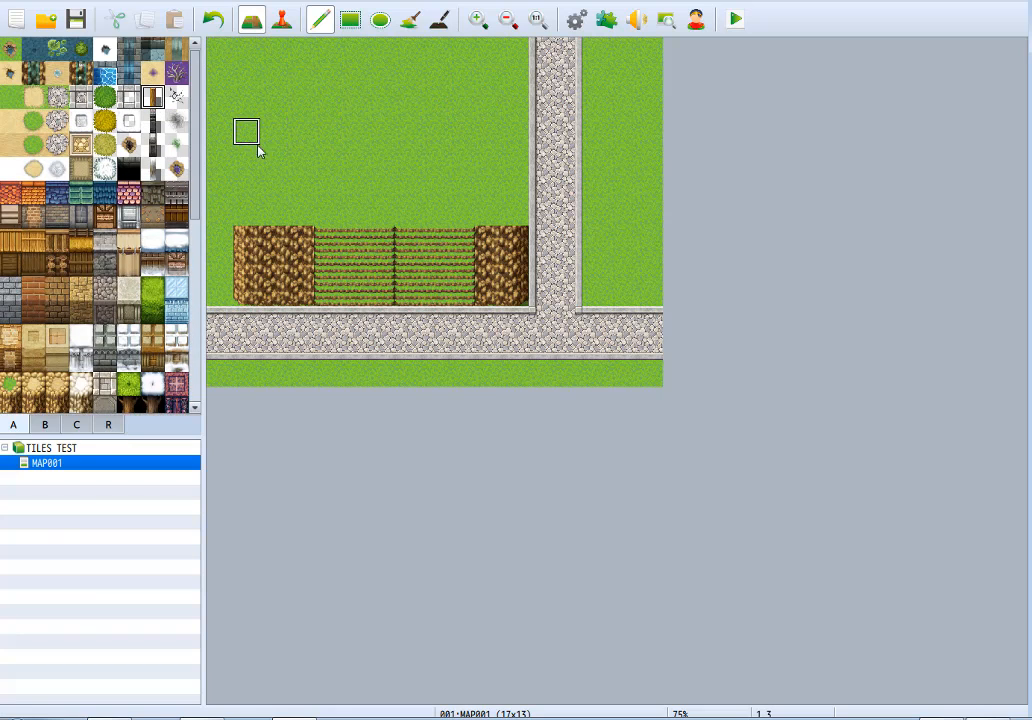
pyautogui.moveTo(257, 214)
pyautogui.mouseDown()
pyautogui.moveTo(246, 81)
pyautogui.moveTo(511, 88)
pyautogui.moveTo(522, 203)
pyautogui.mouseUp()
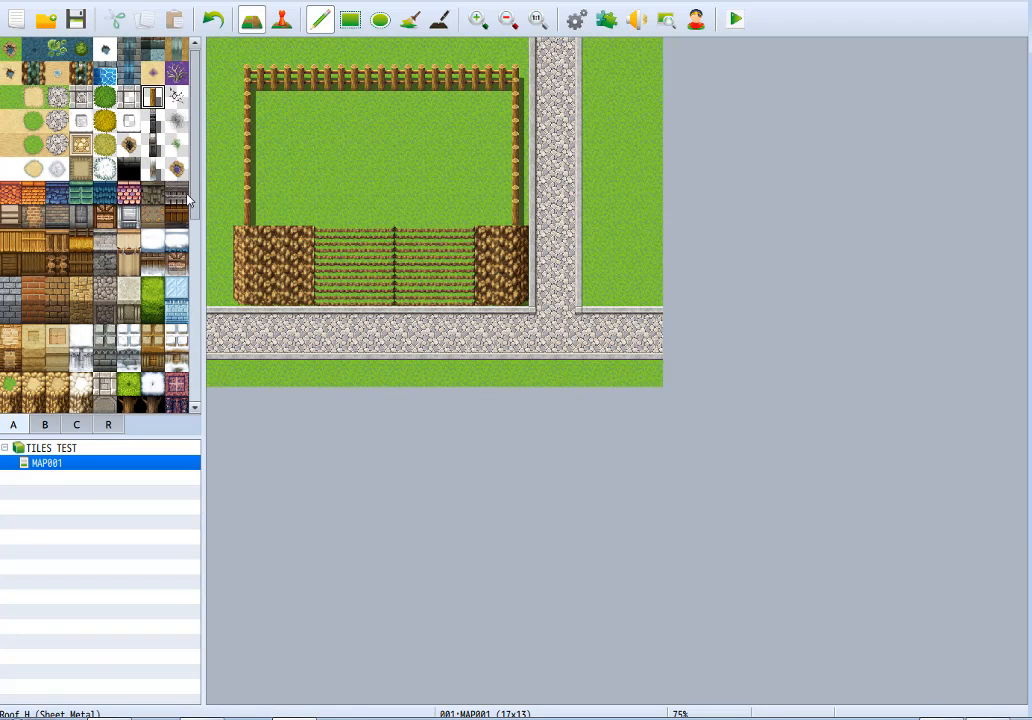
# Paint an eleven-by-six-tile Ledge A (Meadow) plateau above the cliffs and stairs, covering the wooden fence outline and its interior.
pyautogui.scroll(-10, 160, 250)
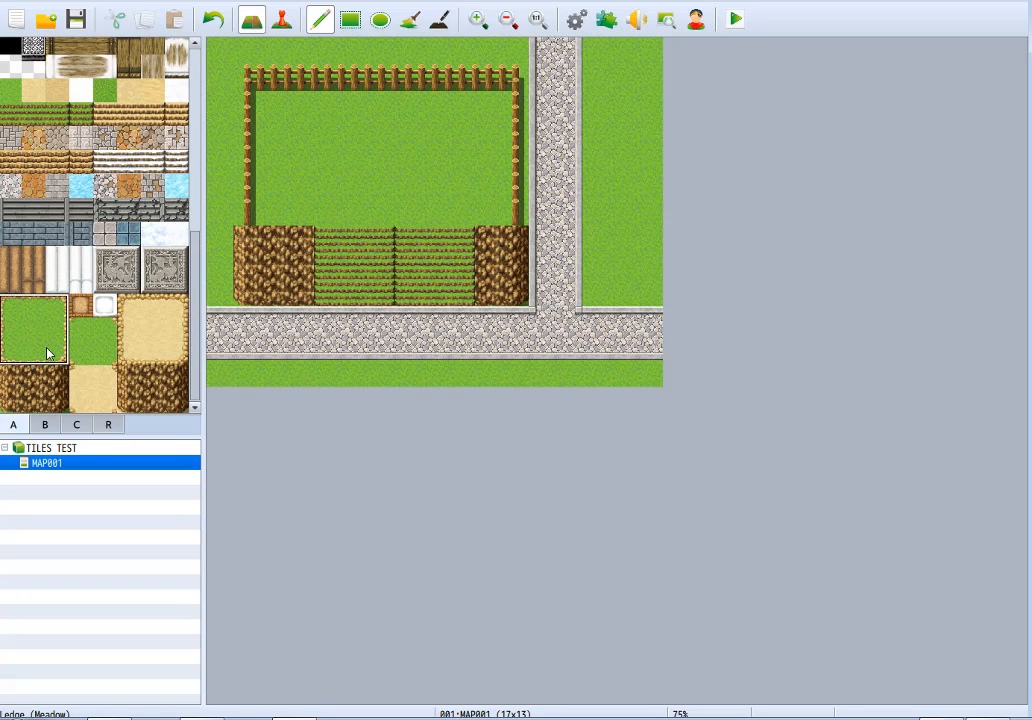
pyautogui.scroll(5, 46, 352)
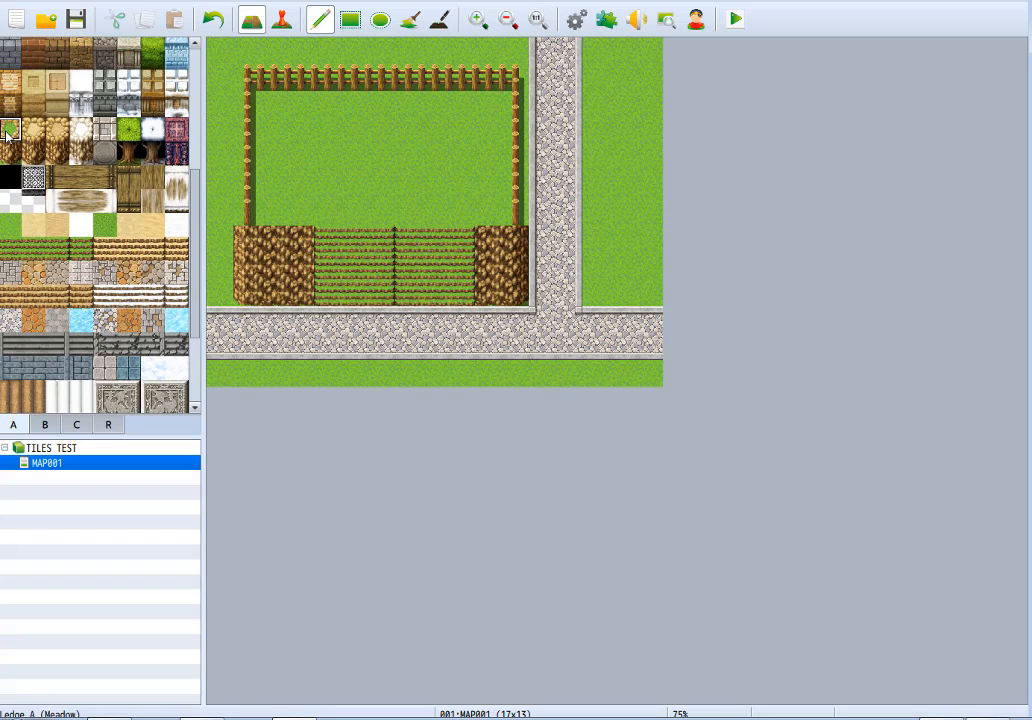
pyautogui.moveTo(237, 80)
pyautogui.mouseDown()
pyautogui.moveTo(265, 207)
pyautogui.moveTo(490, 208)
pyautogui.mouseUp()
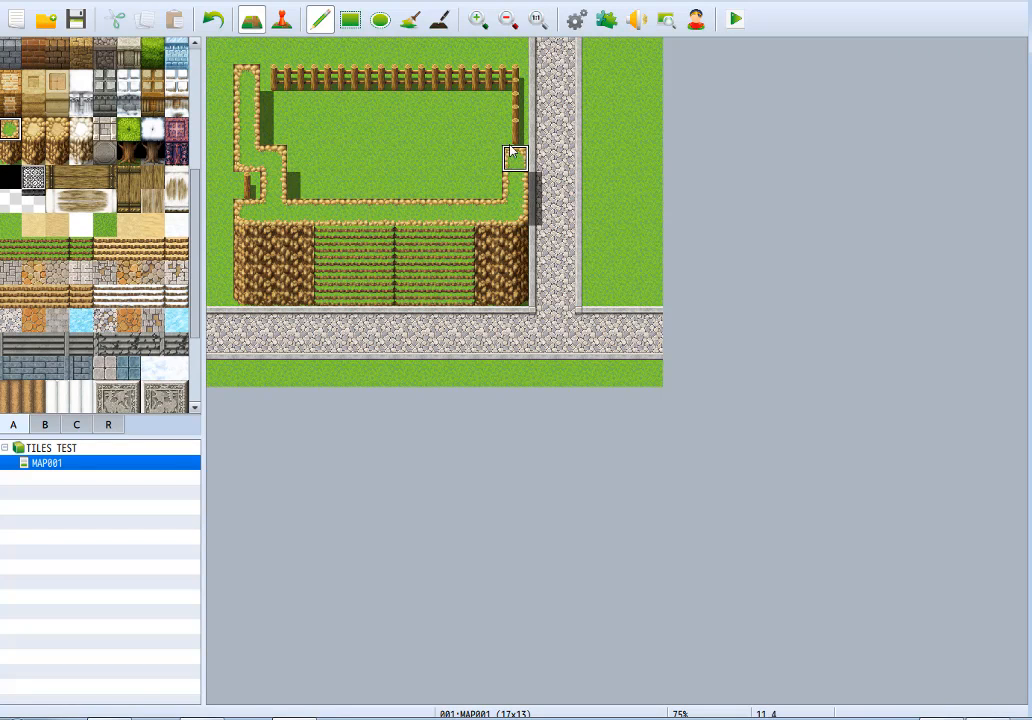
pyautogui.moveTo(511, 154)
pyautogui.mouseDown()
pyautogui.moveTo(493, 78)
pyautogui.moveTo(329, 78)
pyautogui.moveTo(248, 190)
pyautogui.moveTo(455, 186)
pyautogui.moveTo(500, 157)
pyautogui.moveTo(520, 78)
pyautogui.moveTo(312, 103)
pyautogui.moveTo(307, 190)
pyautogui.moveTo(376, 94)
pyautogui.moveTo(396, 164)
pyautogui.moveTo(316, 127)
pyautogui.moveTo(493, 135)
pyautogui.moveTo(280, 160)
pyautogui.mouseUp()
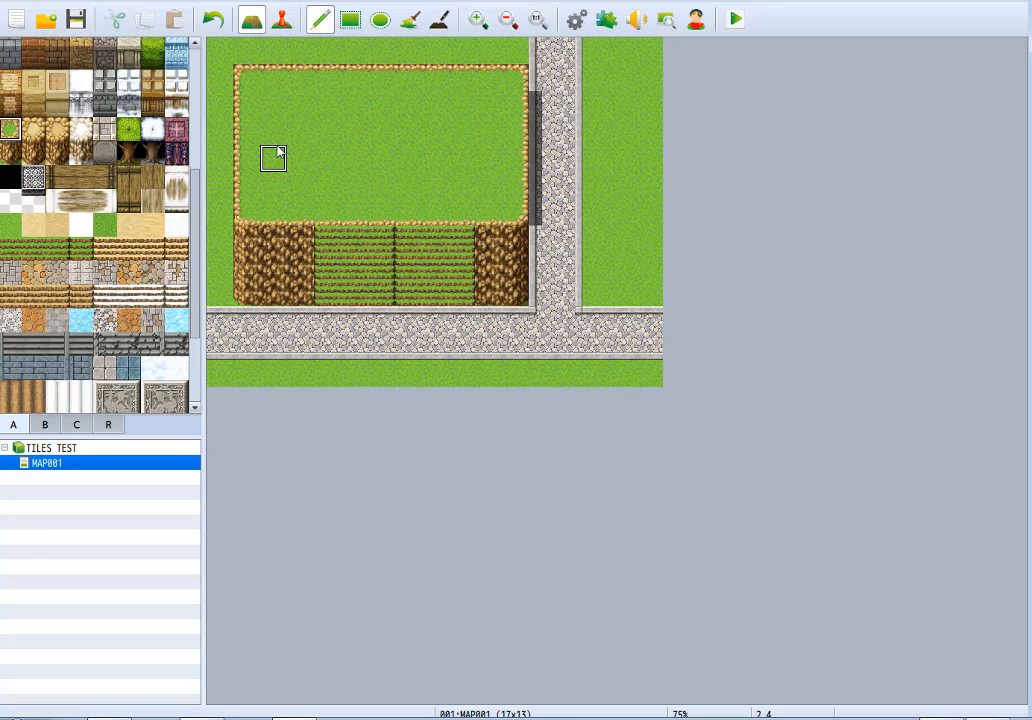
# Remove the plateau's ledge border along the six tiles above the stairs so the grass meets the steps.
pyautogui.keyDown('shift'); pyautogui.click(327, 216); pyautogui.keyUp('shift')
pyautogui.keyDown('shift'); pyautogui.click(355, 216); pyautogui.keyUp('shift')
pyautogui.keyDown('shift'); pyautogui.moveTo(383, 216); pyautogui.dragTo(458, 216); pyautogui.keyUp('shift')
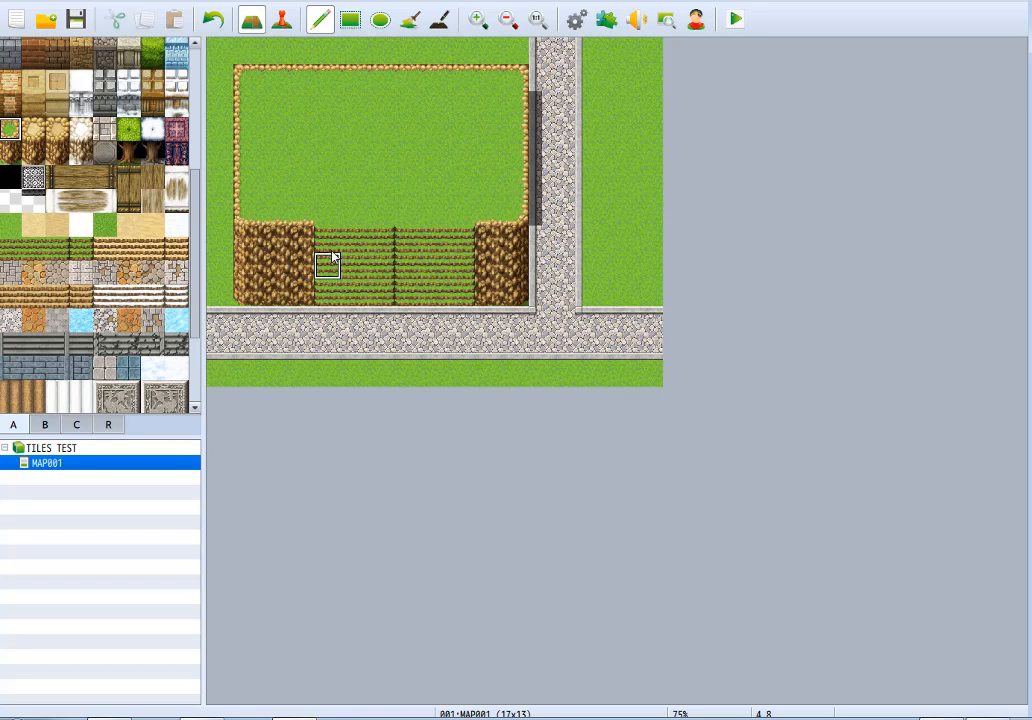
# Cover the stairs' right half with cliff wall, keep grass above the remaining three-tile-wide stairs, and extend the plateau's shadow down to the stone path.
pyautogui.moveTo(276, 240); pyautogui.dragTo(286, 287, button='right')
pyautogui.moveTo(405, 283); pyautogui.dragTo(458, 300)
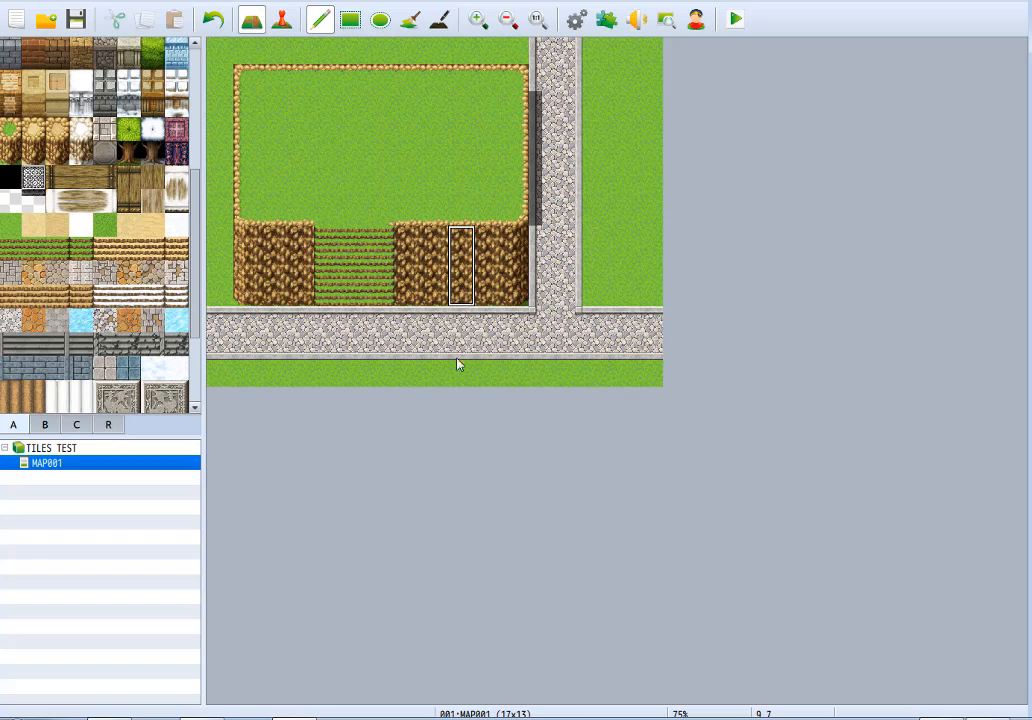
pyautogui.rightClick(331, 219)
pyautogui.keyDown('shift'); pyautogui.click(373, 222); pyautogui.keyUp('shift')
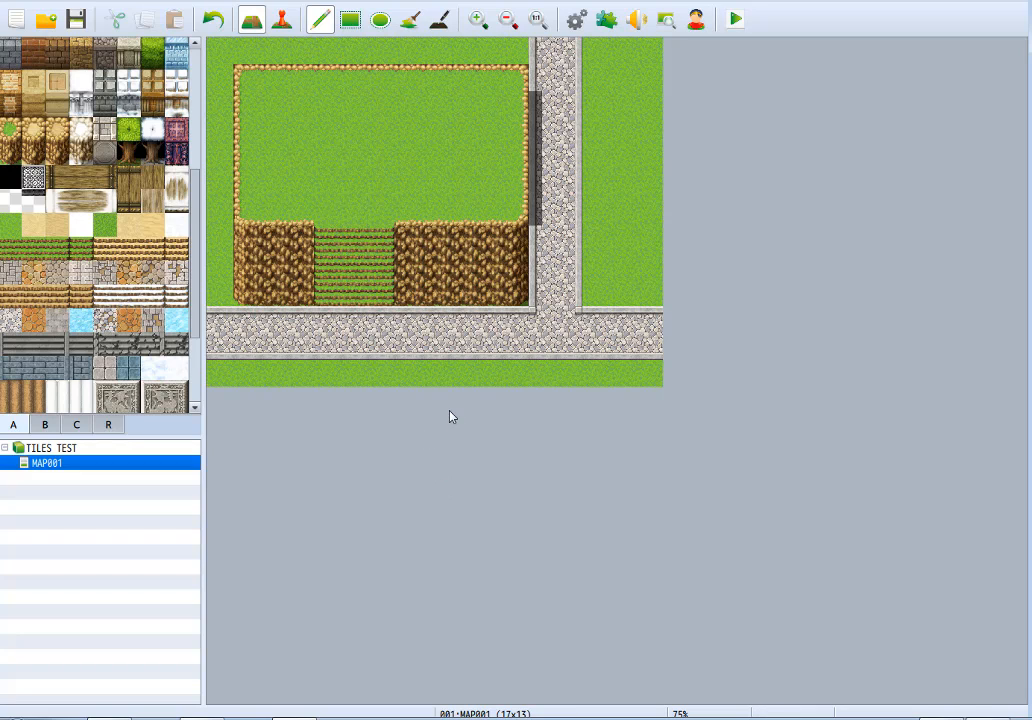
pyautogui.click(440, 19)
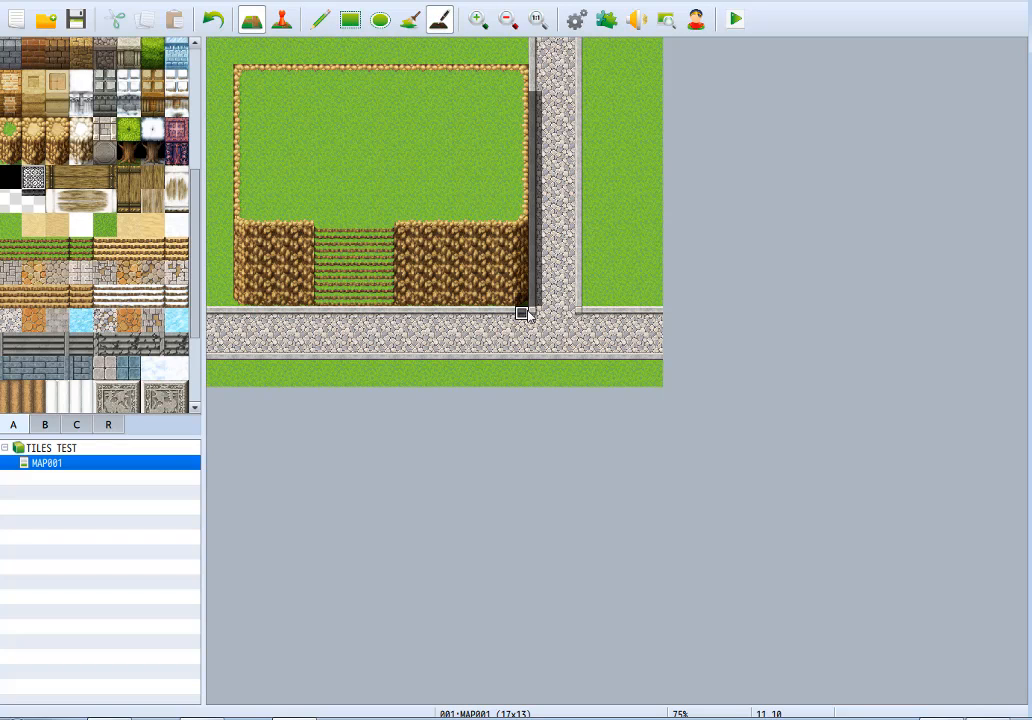
pyautogui.moveTo(522, 245); pyautogui.dragTo(535, 290)
# Try flood-filling the stairway with the three-tile Stairs (Dirt) pattern, then undo the fill.
pyautogui.click(408, 19)
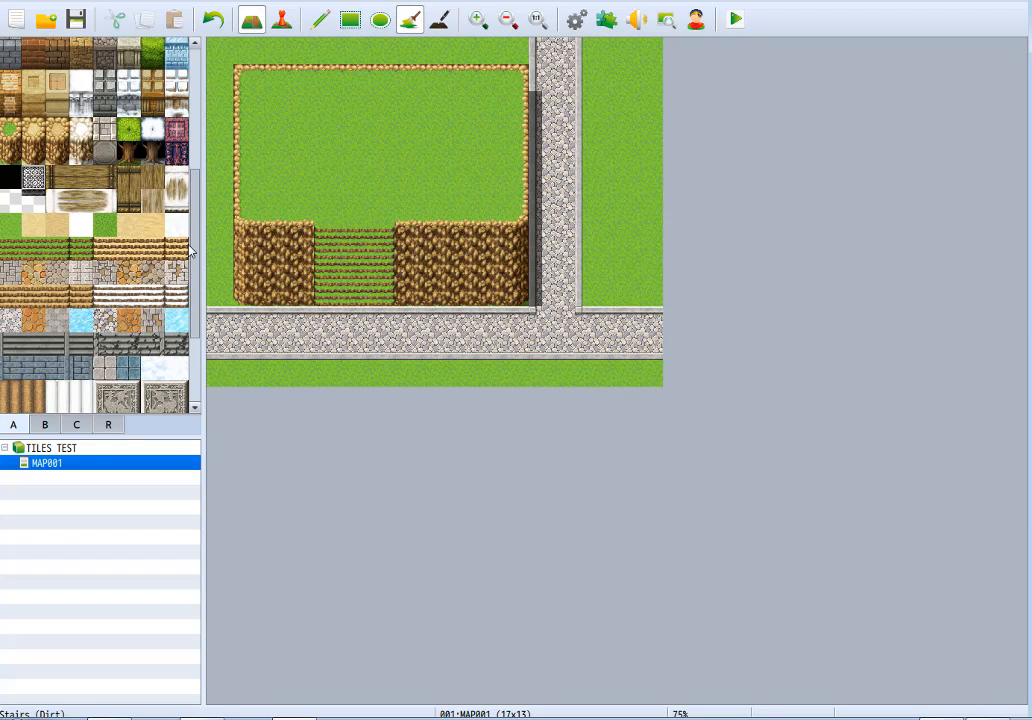
pyautogui.scroll(-3, 152, 197)
pyautogui.click(80, 210)
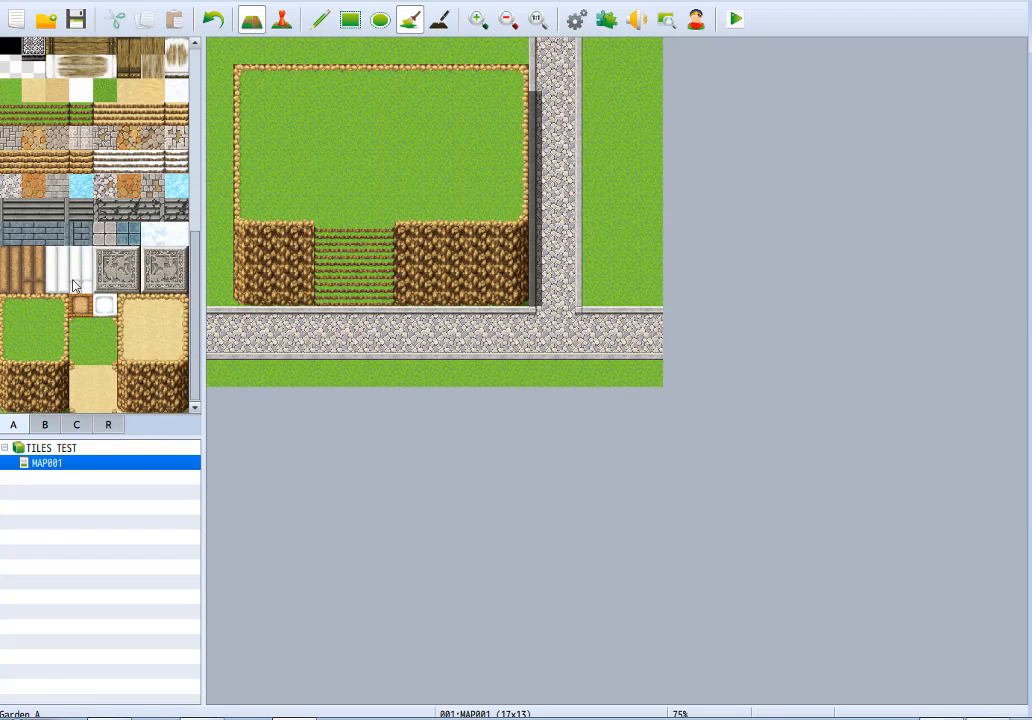
pyautogui.click(78, 122)
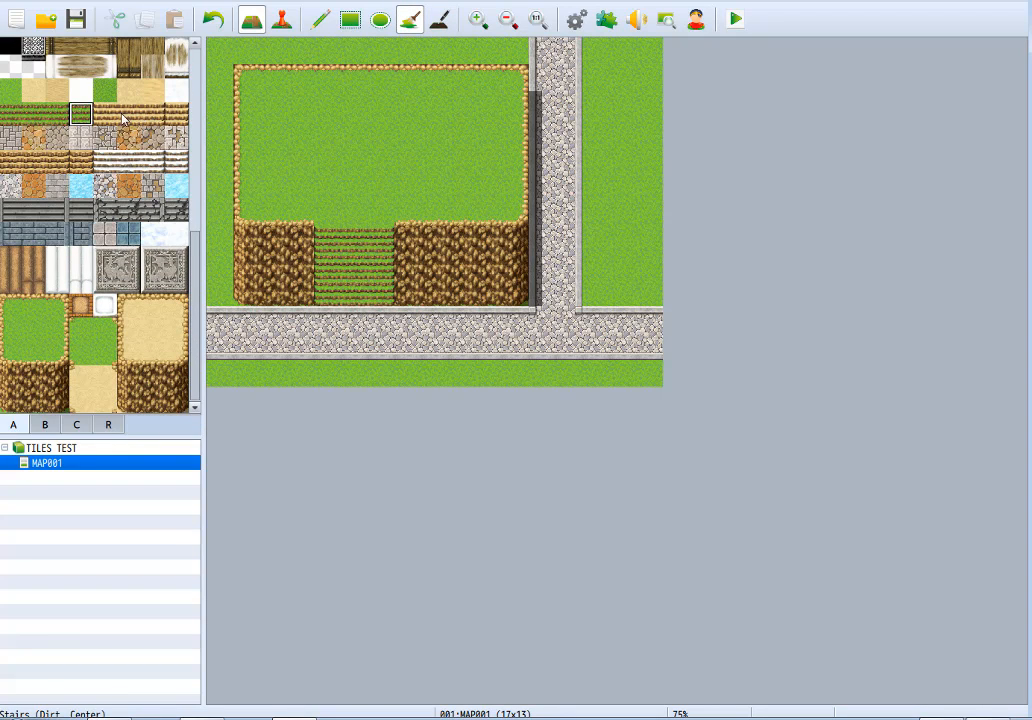
pyautogui.click(329, 245)
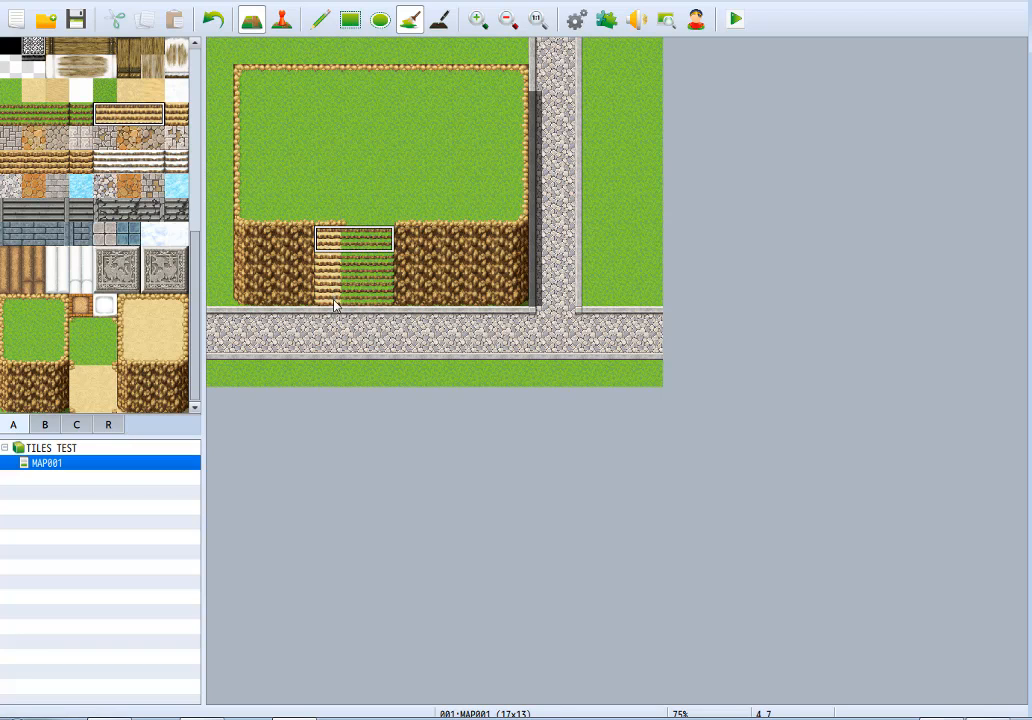
pyautogui.hotkey('ctrl', 'z')
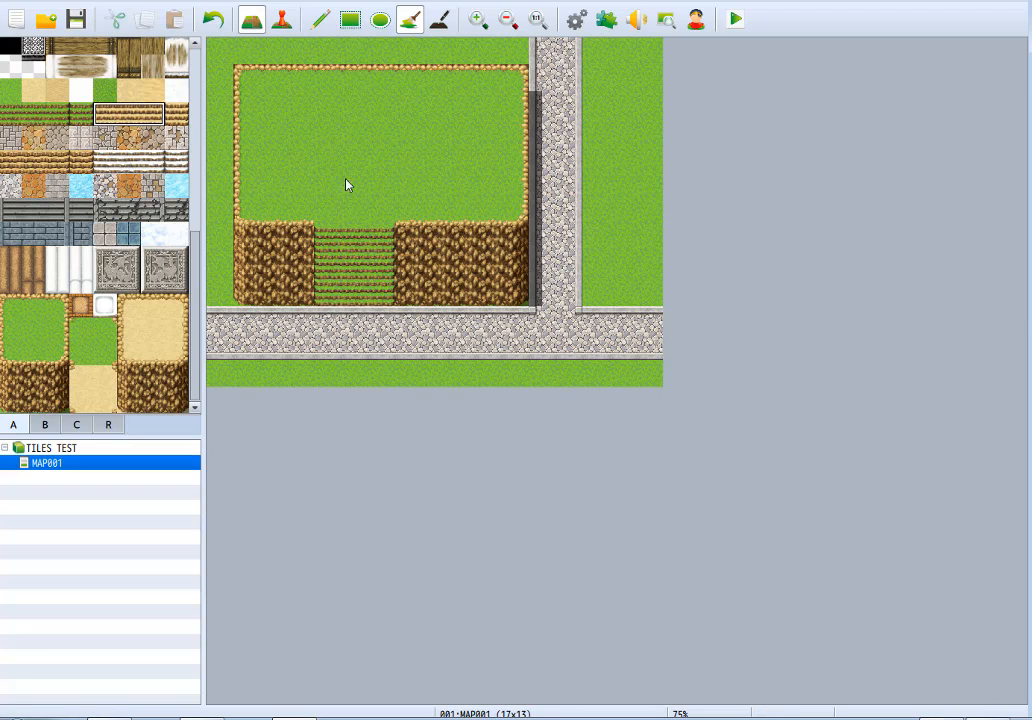
# Try the dirt stairs on the stairway with the rectangle and pencil tools, and single center dirt stair tiles in the right cliff.
pyautogui.click(350, 19)
pyautogui.moveTo(325, 244)
pyautogui.mouseDown()
pyautogui.moveTo(323, 273)
pyautogui.moveTo(336, 242)
pyautogui.moveTo(335, 291)
pyautogui.mouseUp()
pyautogui.hotkey('ctrl', 'z')
pyautogui.click(320, 22)
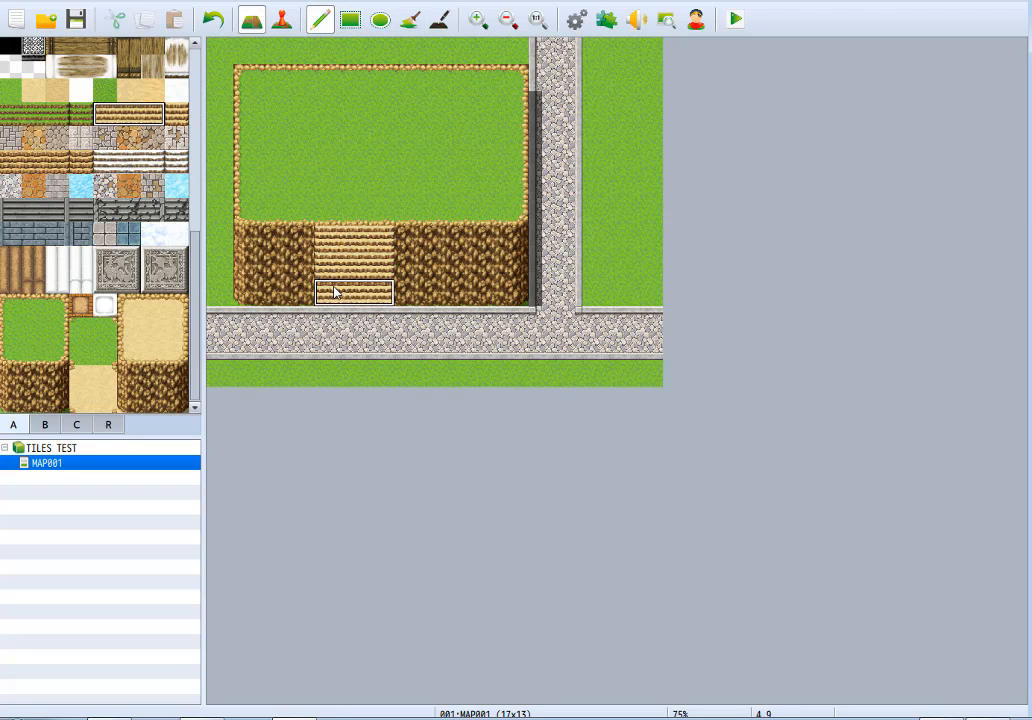
pyautogui.hotkey('ctrl', 'z')
pyautogui.click(176, 114)
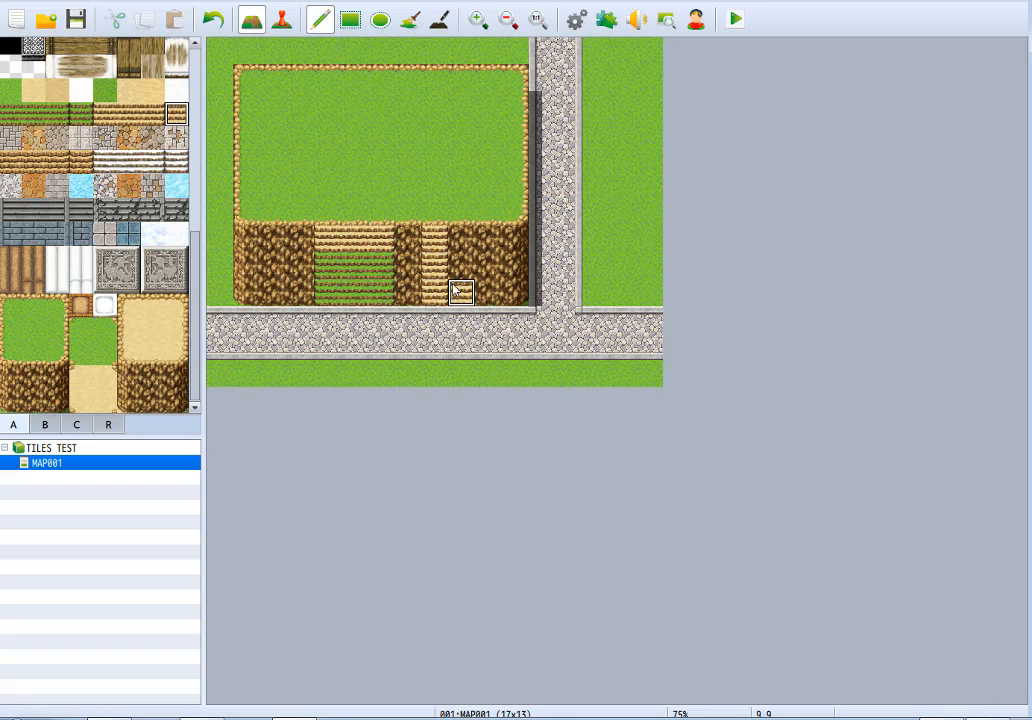
pyautogui.hotkey('ctrl', 'z')
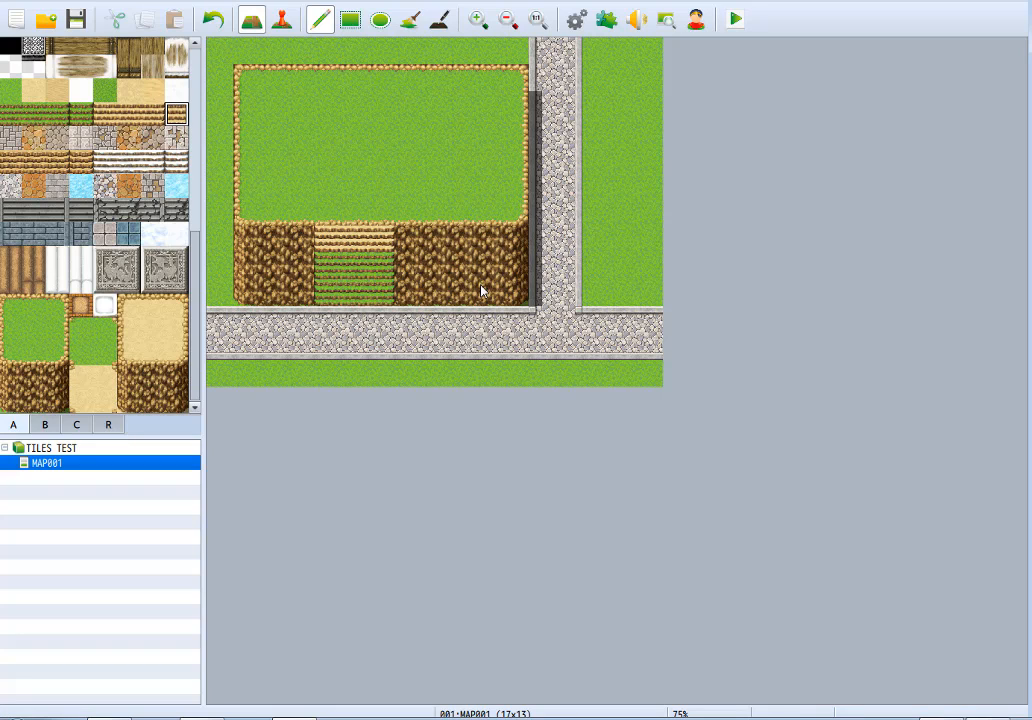
# Cover the stairway's right column with cliff wall so the stairs are two tiles wide.
pyautogui.moveTo(370, 242); pyautogui.dragTo(380, 243)
pyautogui.moveTo(388, 245)
pyautogui.mouseDown(button='right')
pyautogui.moveTo(386, 285)
pyautogui.moveTo(417, 286)
pyautogui.moveTo(409, 290)
pyautogui.mouseUp(button='right')
pyautogui.click(361, 291)
pyautogui.click(390, 291)
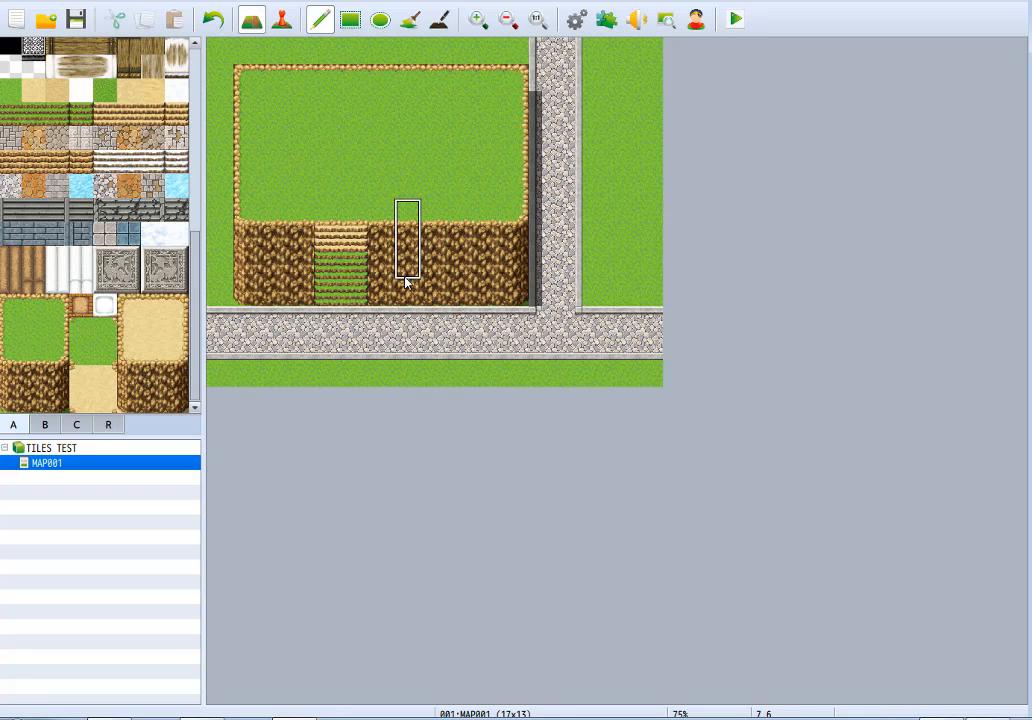
# Try painting Cobblestones A on the plateau's grass, then undo the stroke.
pyautogui.click(176, 117)
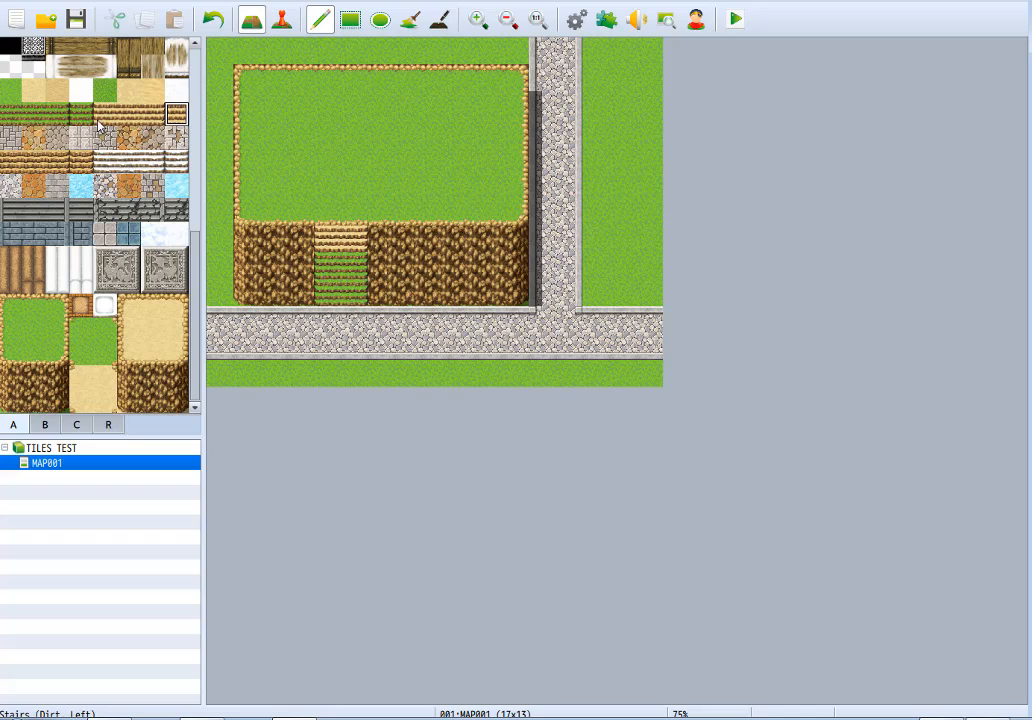
pyautogui.click(10, 138)
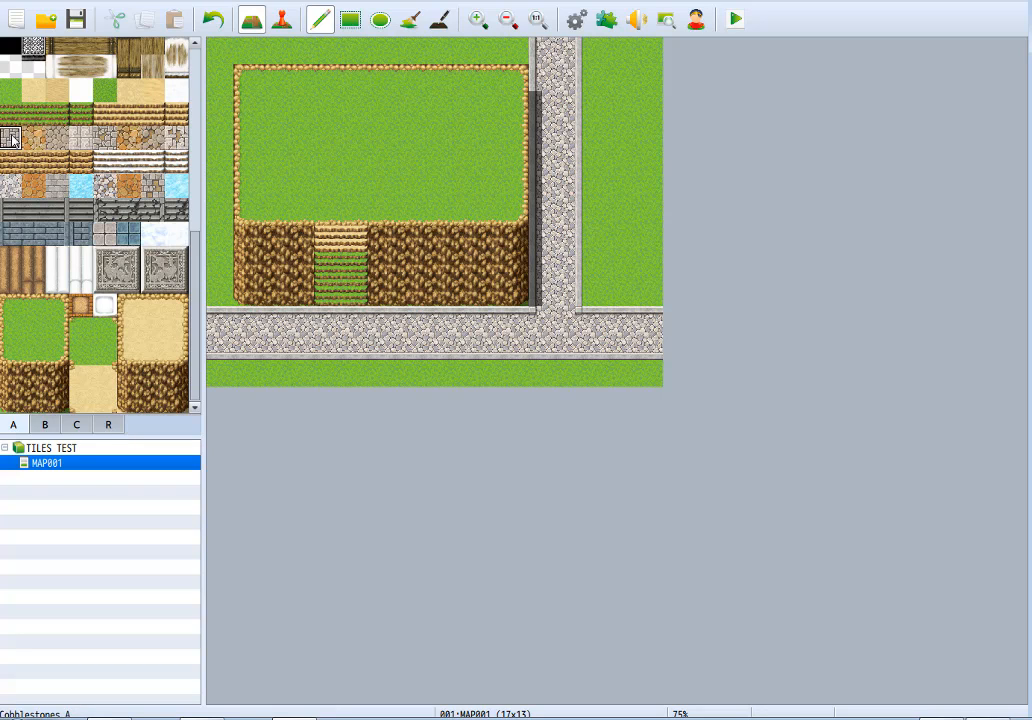
pyautogui.moveTo(352, 128)
pyautogui.mouseDown()
pyautogui.moveTo(299, 106)
pyautogui.moveTo(406, 114)
pyautogui.mouseUp()
pyautogui.hotkey('ctrl', 'z')
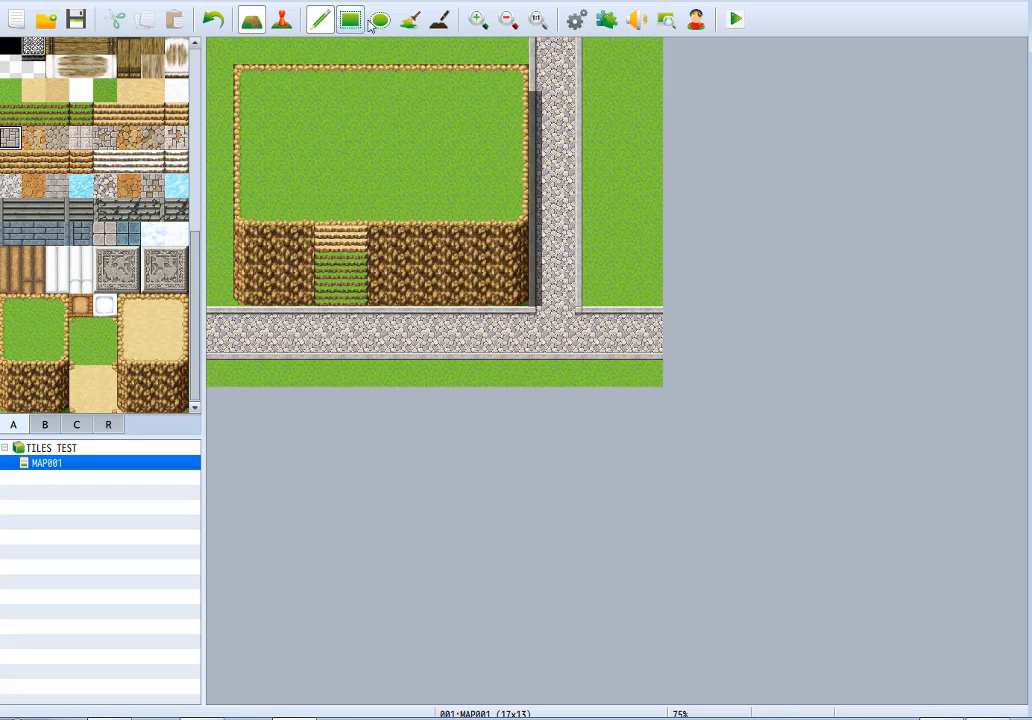
# Replace the whole plateau, including its ledge, cliffs and stairs, with meadow grass using the rectangle tool.
pyautogui.click(352, 22)
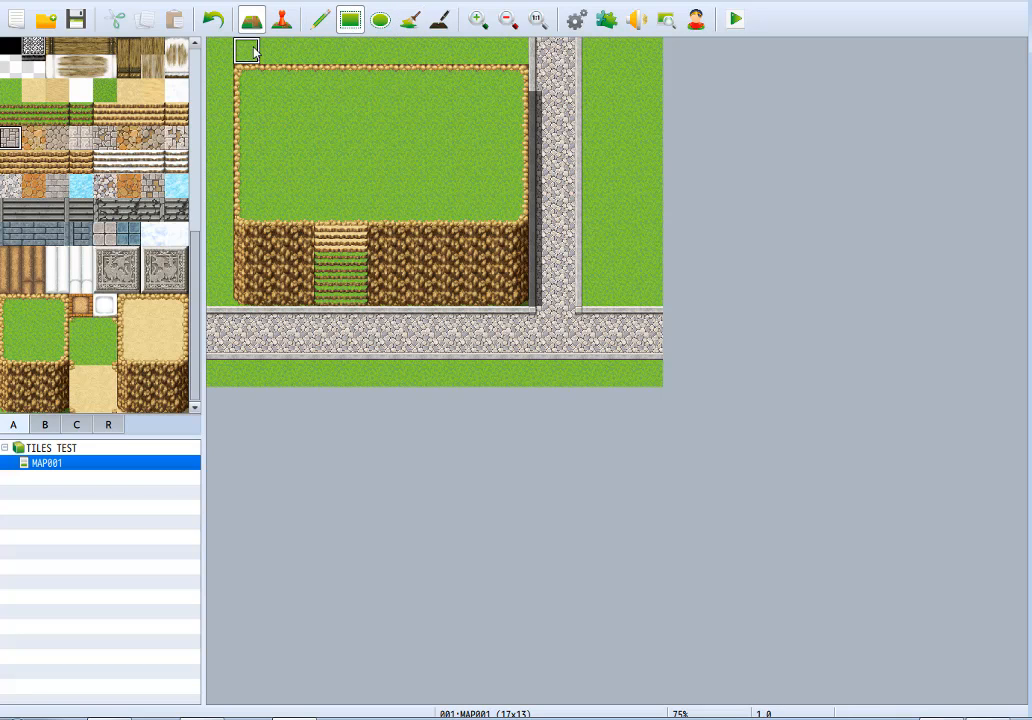
pyautogui.moveTo(238, 72); pyautogui.dragTo(500, 285)
# Paint adjoining samples of Cobblestones A, orange Cobblestones B, brown-grey cobblestones and pale brick cobblestones on the cleared meadow.
pyautogui.click(320, 19)
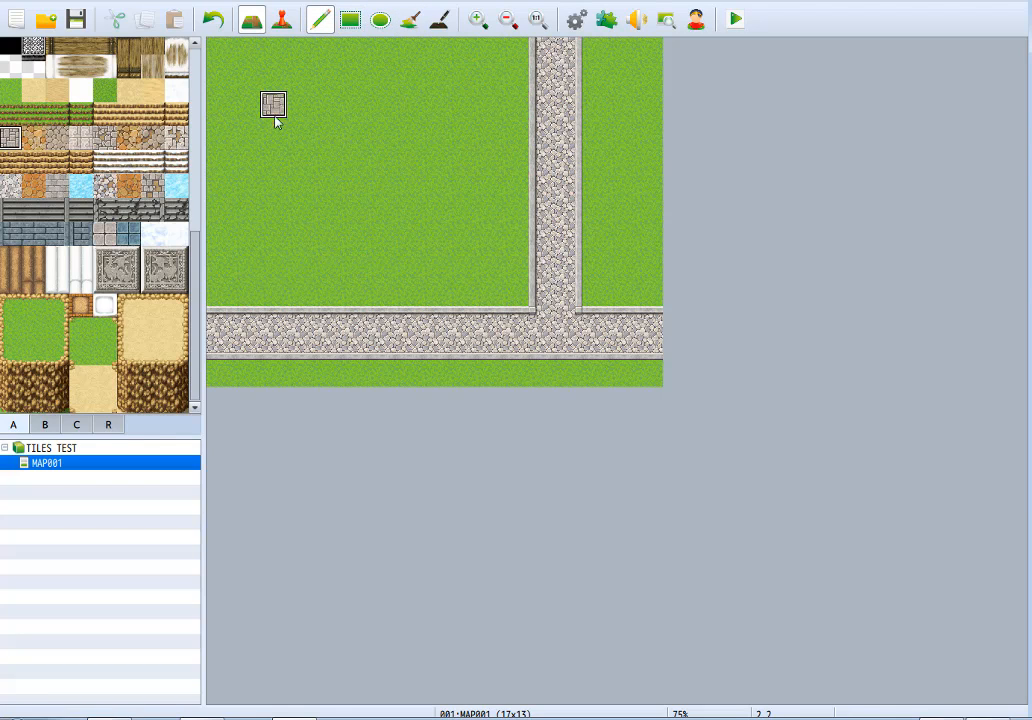
pyautogui.moveTo(273, 104); pyautogui.dragTo(345, 132)
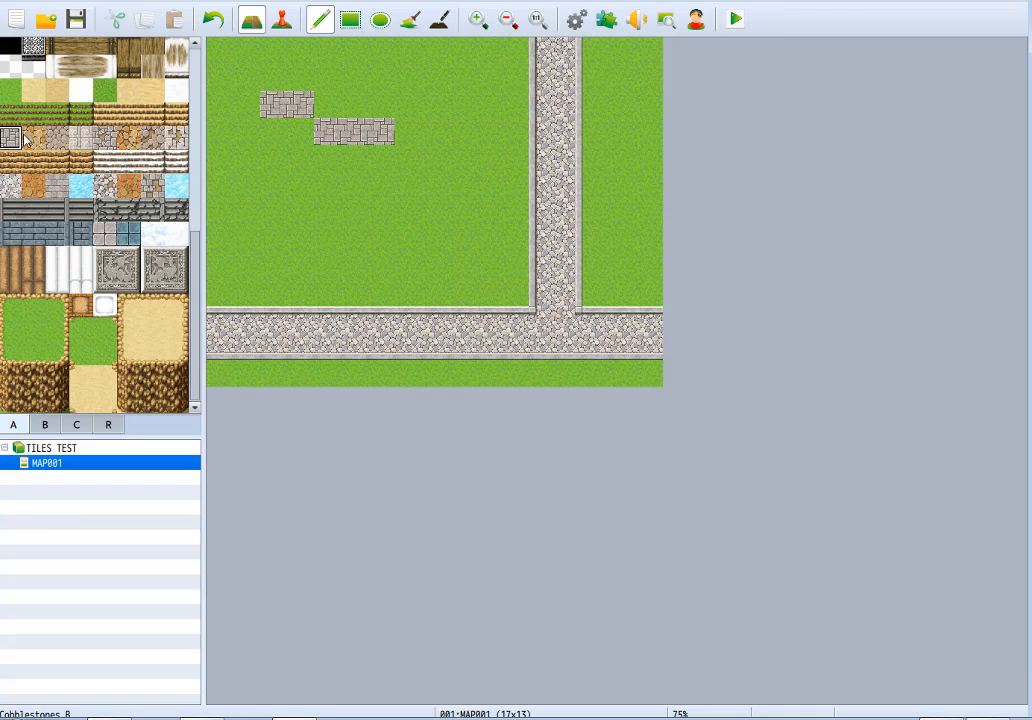
pyautogui.moveTo(287, 149)
pyautogui.mouseDown()
pyautogui.moveTo(272, 152)
pyautogui.moveTo(318, 152)
pyautogui.moveTo(245, 155)
pyautogui.mouseUp()
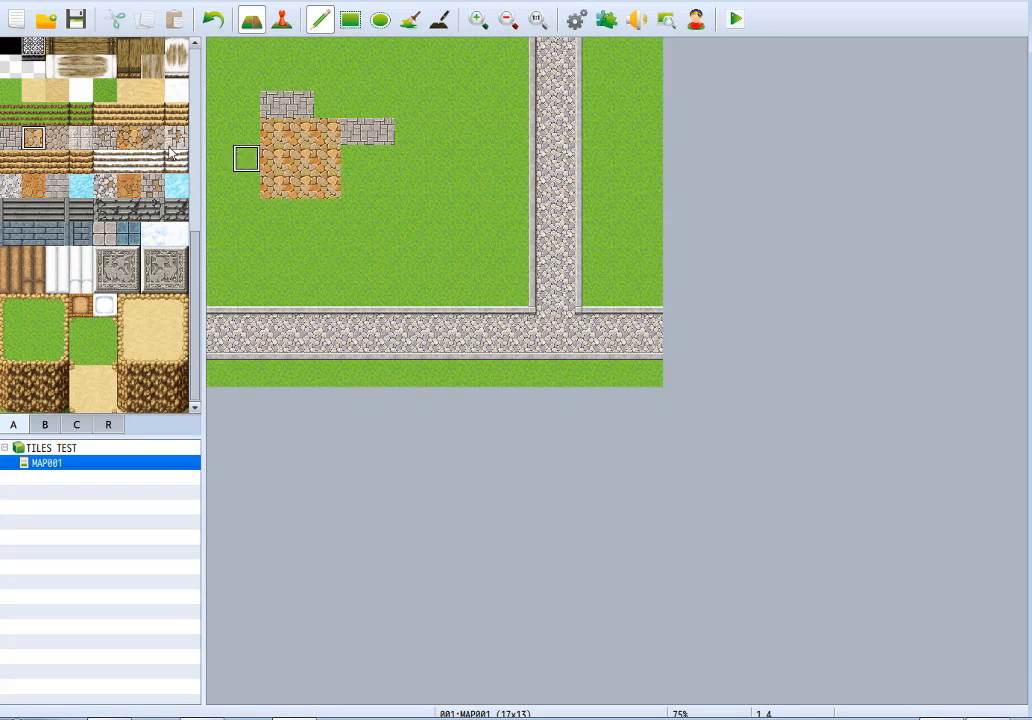
pyautogui.moveTo(273, 212)
pyautogui.mouseDown()
pyautogui.moveTo(328, 212)
pyautogui.moveTo(353, 157)
pyautogui.mouseUp()
pyautogui.click(82, 138)
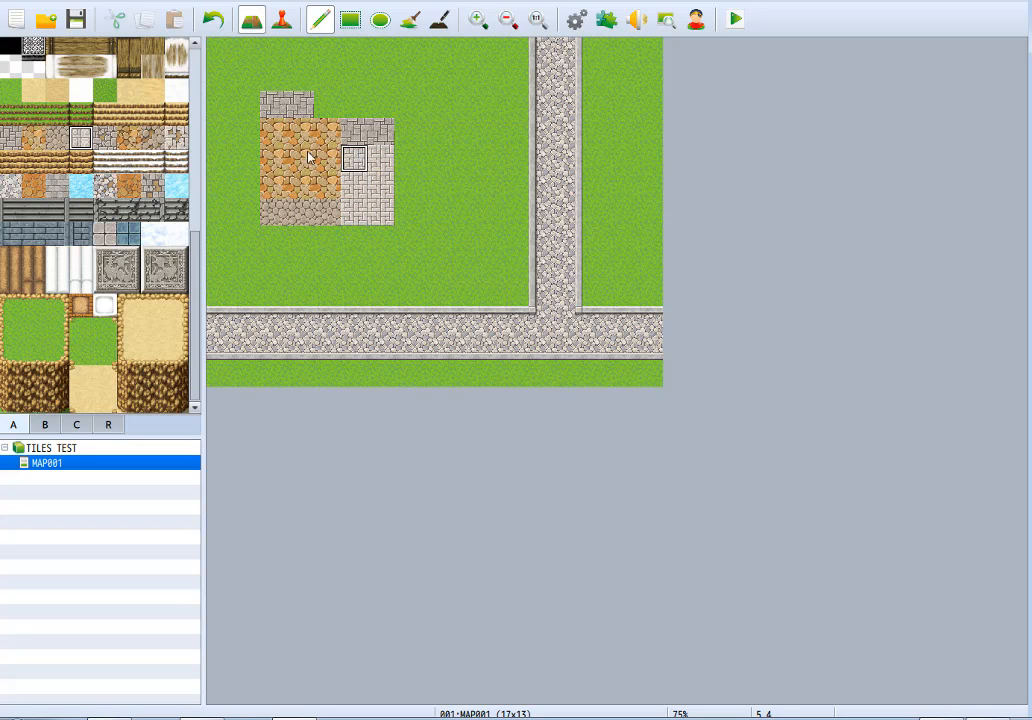
# Complete the Cobblestones A area across the sample's upper edge and place two Cobblestones A (Ruins) tiles in it.
pyautogui.click(104, 137)
pyautogui.click(292, 105)
pyautogui.moveTo(290, 104)
pyautogui.mouseDown()
pyautogui.moveTo(273, 104)
pyautogui.moveTo(380, 104)
pyautogui.mouseUp()
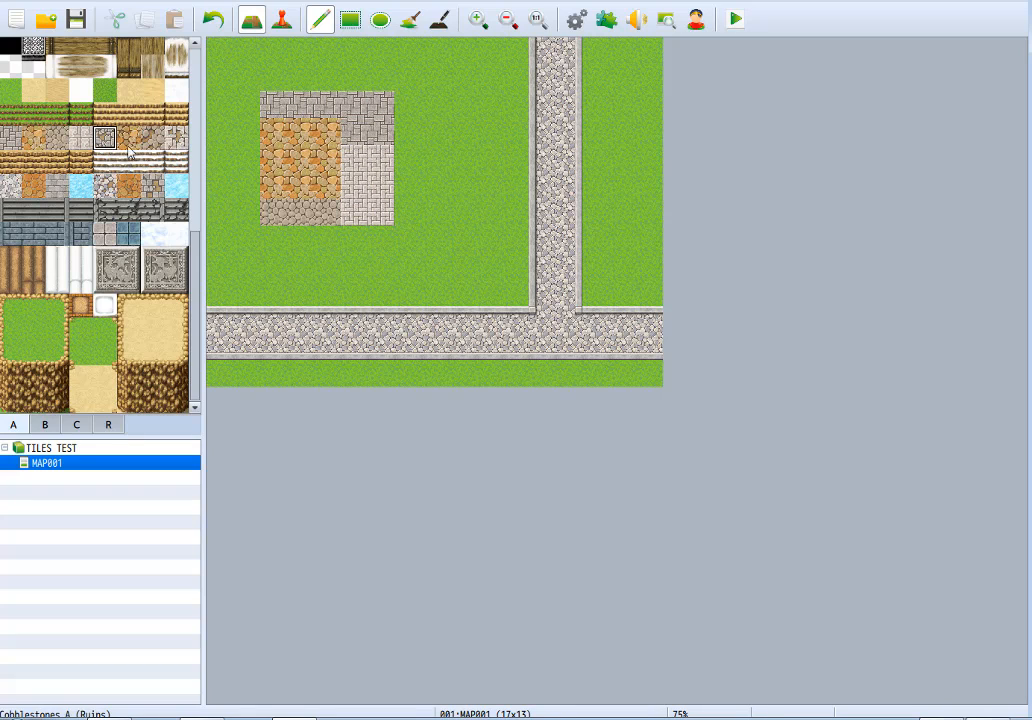
pyautogui.click(319, 111)
pyautogui.click(380, 126)
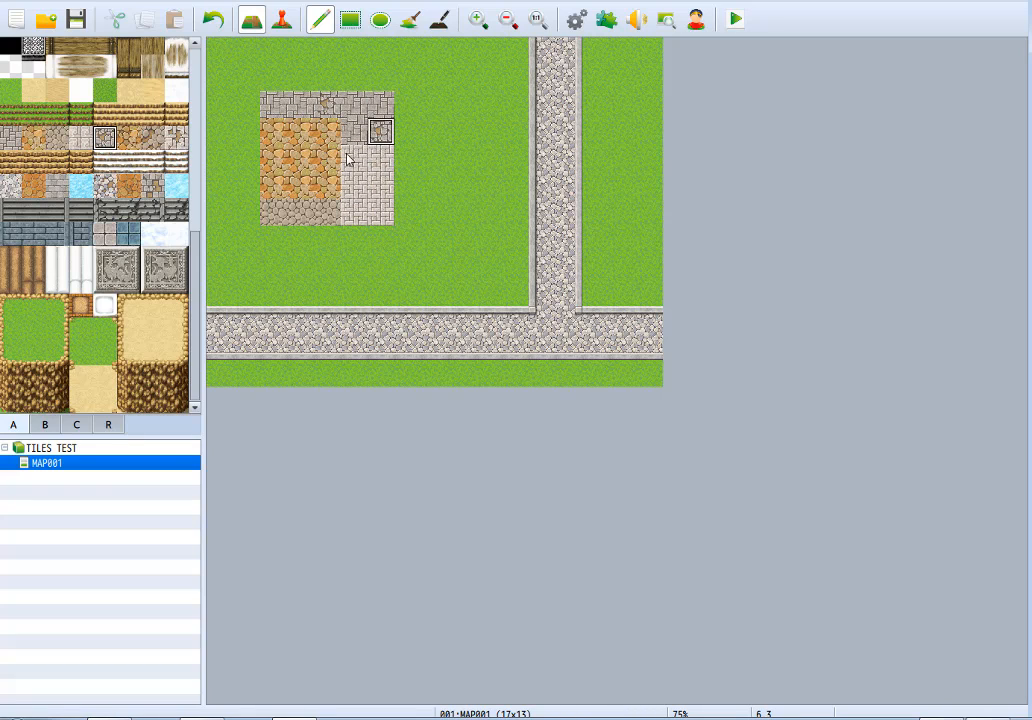
# Place matching ruined cobblestone tiles in the orange, brown-grey and pale brick samples, with two in the pale brick one.
pyautogui.click(300, 185)
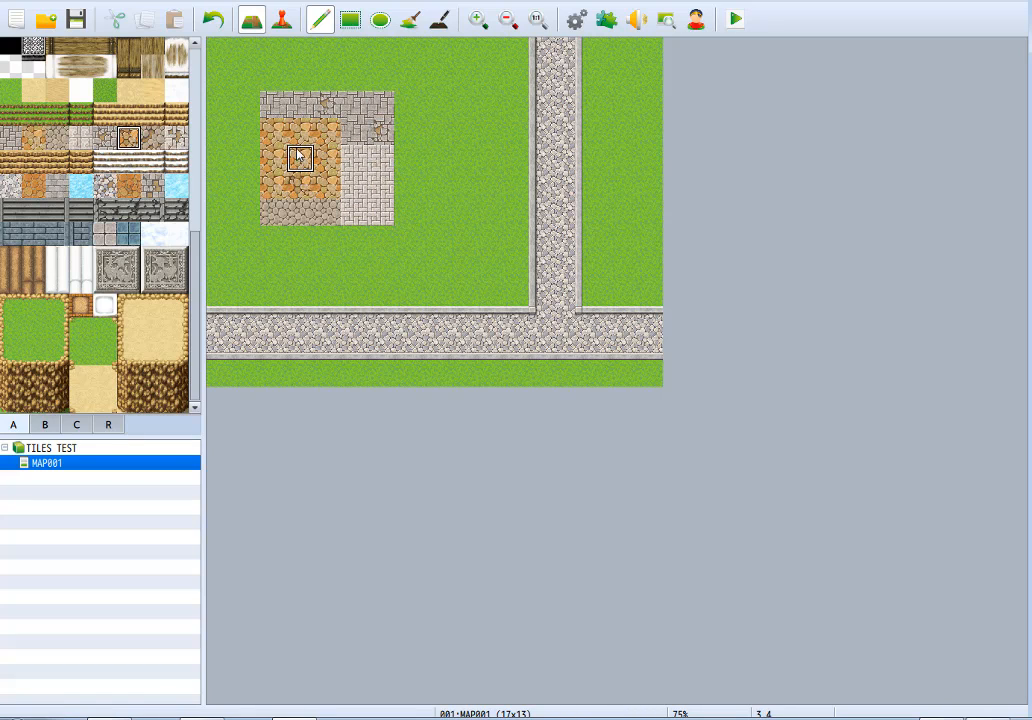
pyautogui.click(130, 138)
pyautogui.click(150, 142)
pyautogui.click(299, 212)
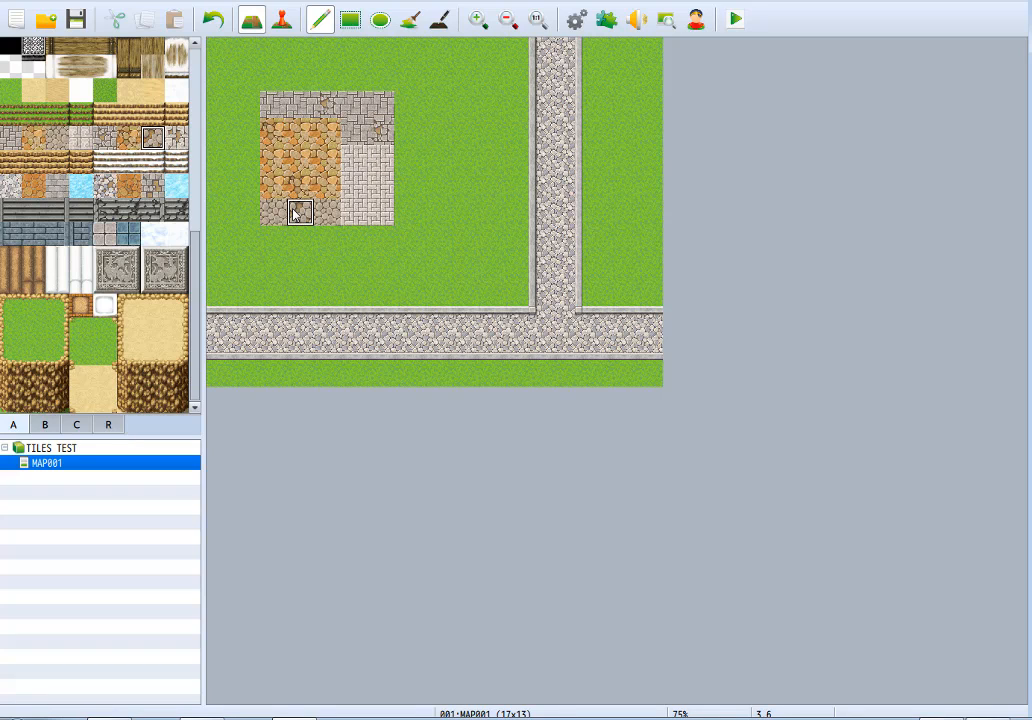
pyautogui.click(177, 140)
pyautogui.click(380, 186)
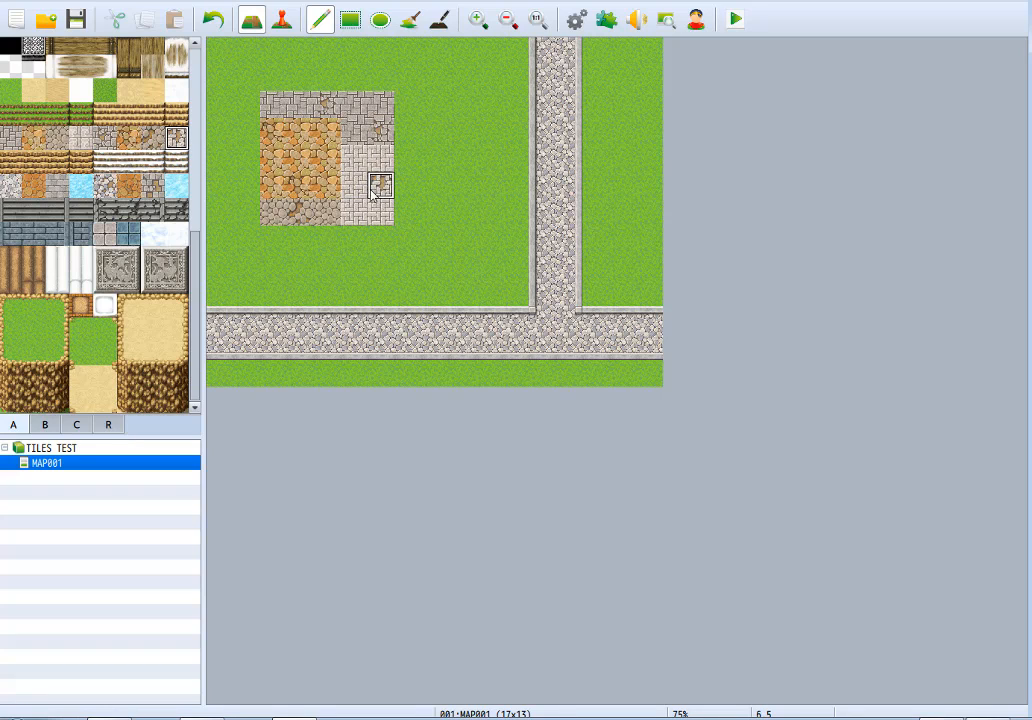
pyautogui.click(354, 159)
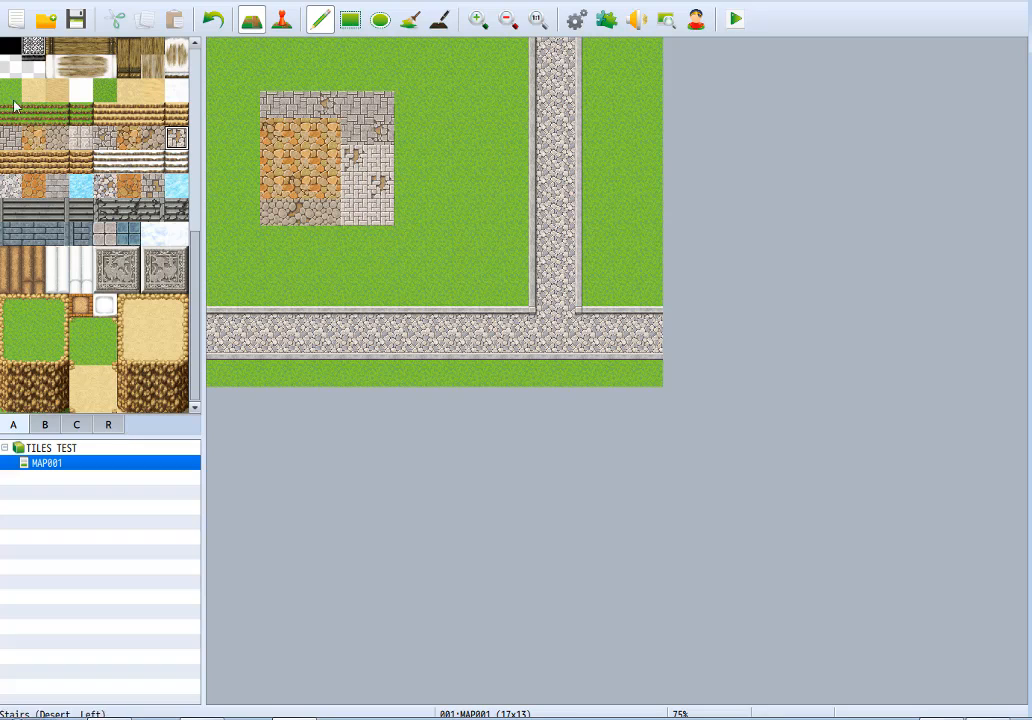
# Paint three-tile-wide samples of grey-white cobblestones, orange cobblestones, Cobblestones G and ice in a column on the right of the ruins samples.
pyautogui.click(10, 186)
pyautogui.moveTo(405, 103)
pyautogui.mouseDown()
pyautogui.moveTo(417, 136)
pyautogui.moveTo(415, 215)
pyautogui.moveTo(428, 125)
pyautogui.moveTo(461, 156)
pyautogui.mouseUp()
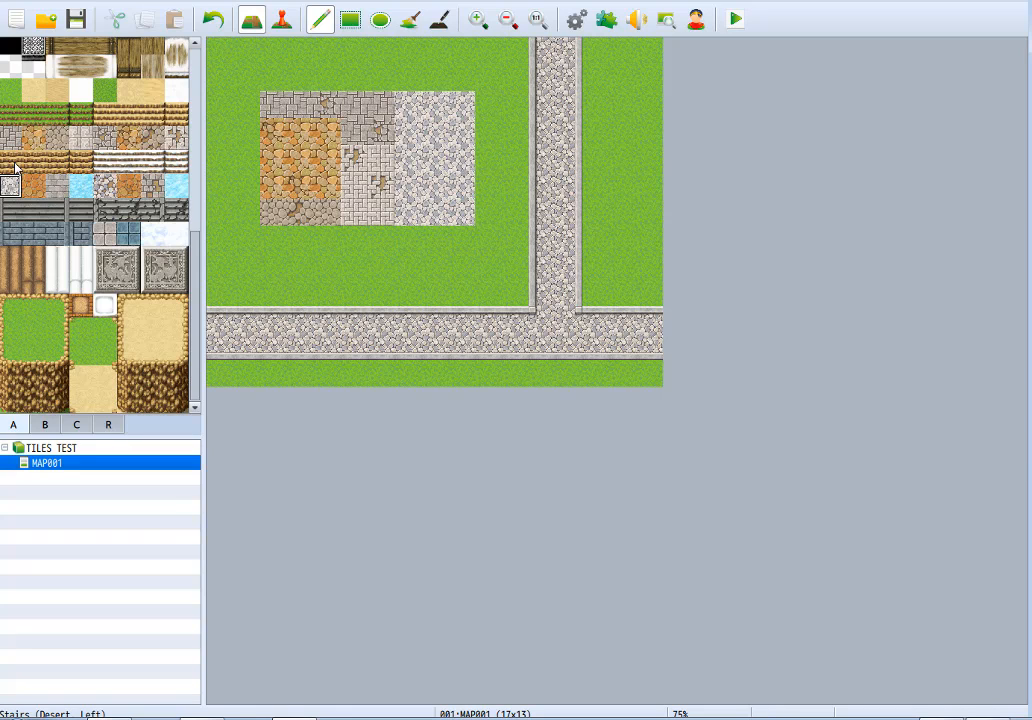
pyautogui.click(105, 162)
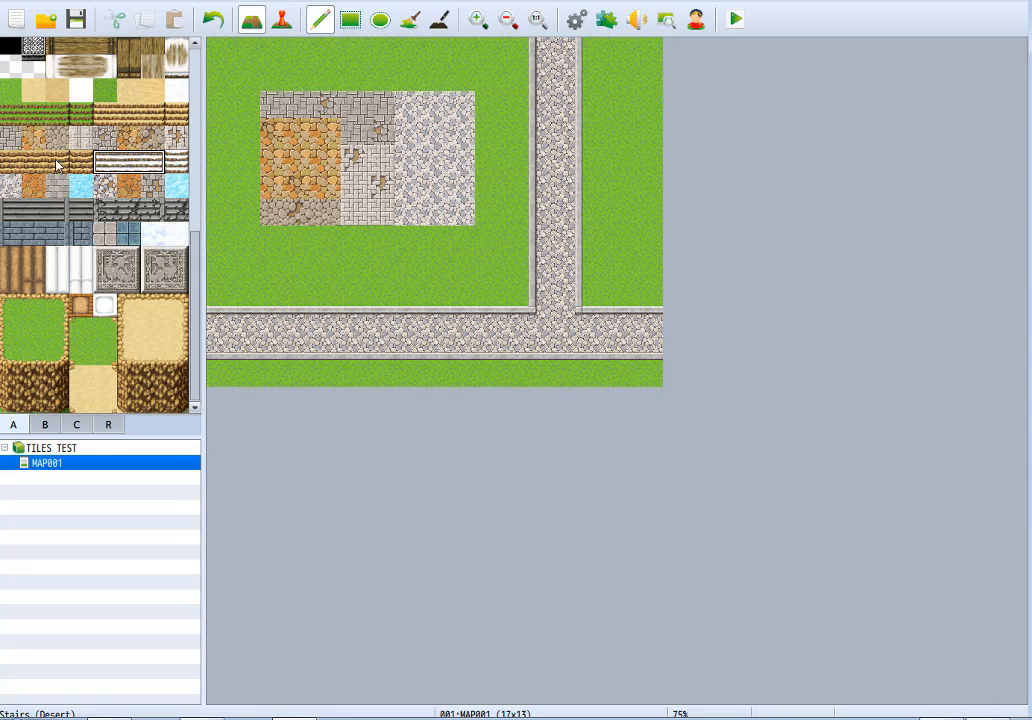
pyautogui.click(33, 186)
pyautogui.moveTo(407, 214)
pyautogui.mouseDown()
pyautogui.moveTo(408, 188)
pyautogui.moveTo(462, 205)
pyautogui.mouseUp()
pyautogui.click(56, 186)
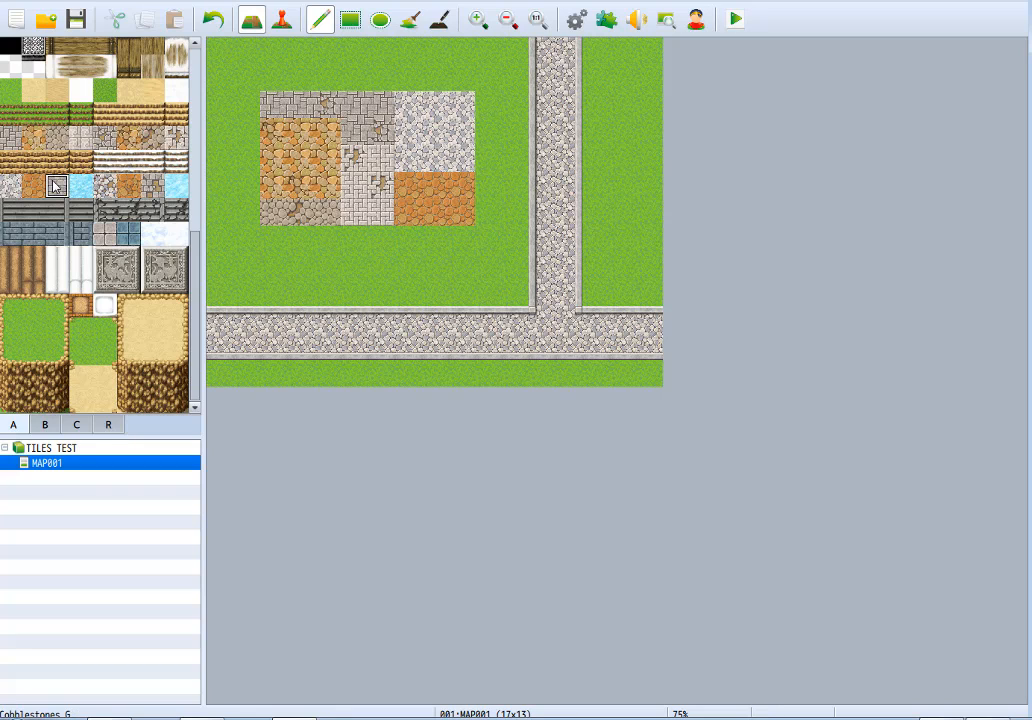
pyautogui.moveTo(421, 258); pyautogui.dragTo(445, 240)
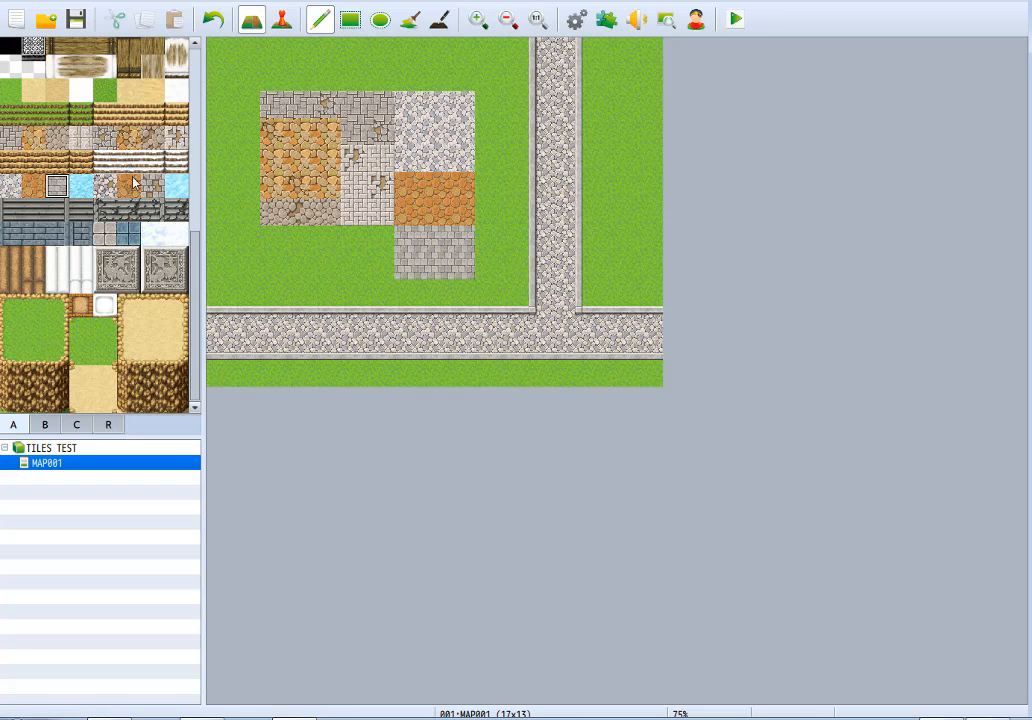
pyautogui.click(81, 187)
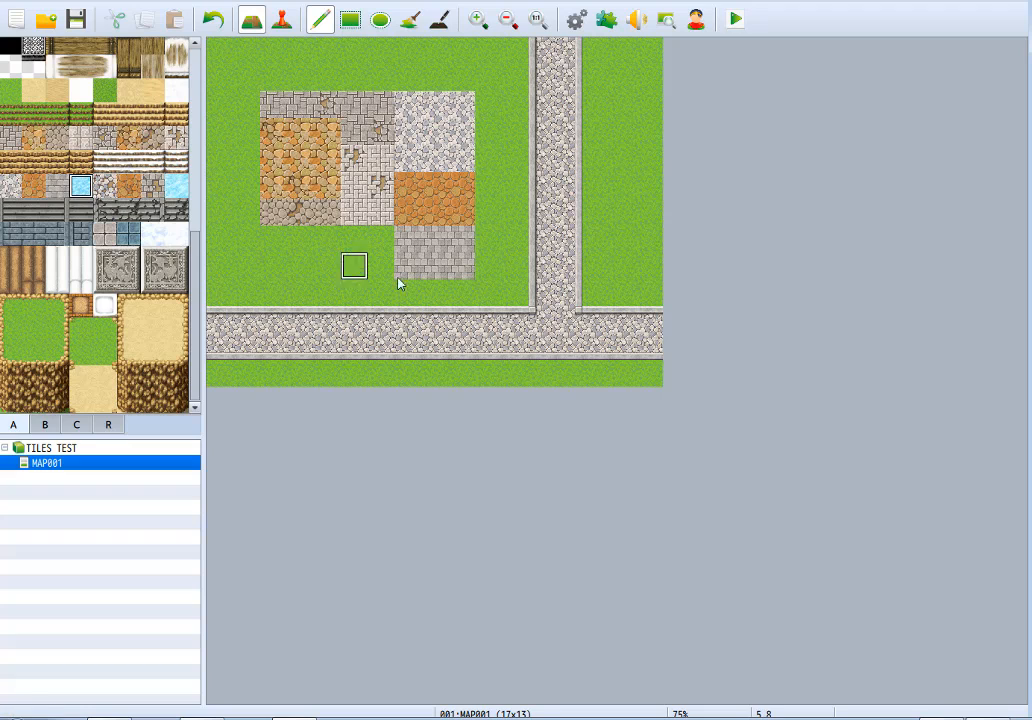
pyautogui.moveTo(412, 290); pyautogui.dragTo(462, 291)
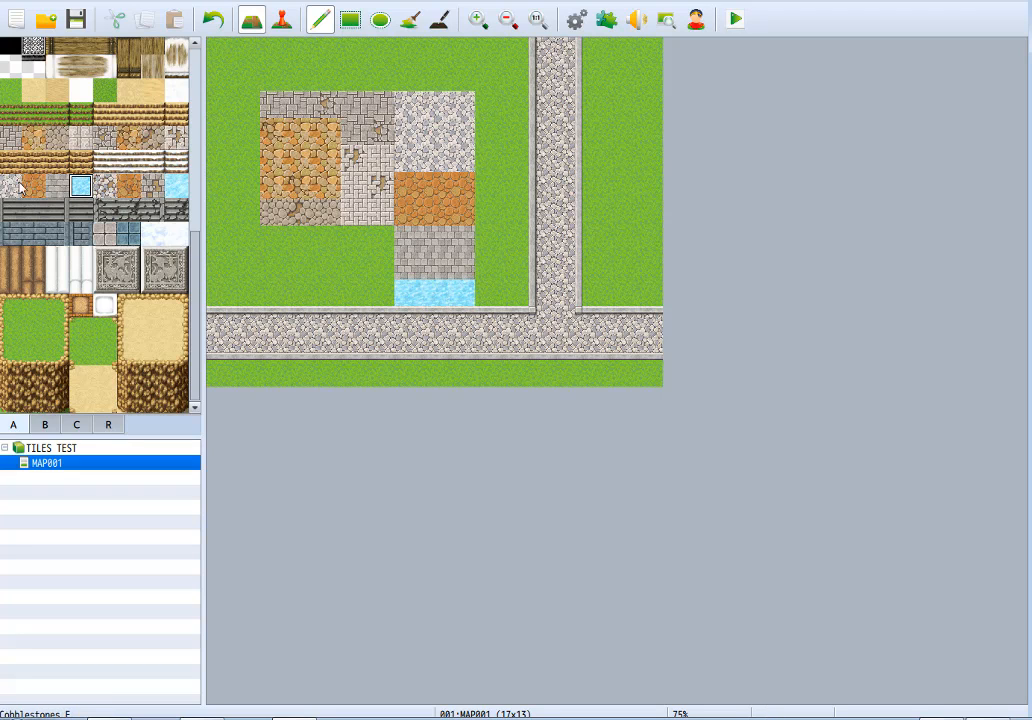
# Look through tileset A's building and wall tiles, then return to the ground tiles at the start of the palette.
pyautogui.moveTo(199, 258); pyautogui.dragTo(201, 130)
pyautogui.moveTo(3, 238); pyautogui.dragTo(56, 256)
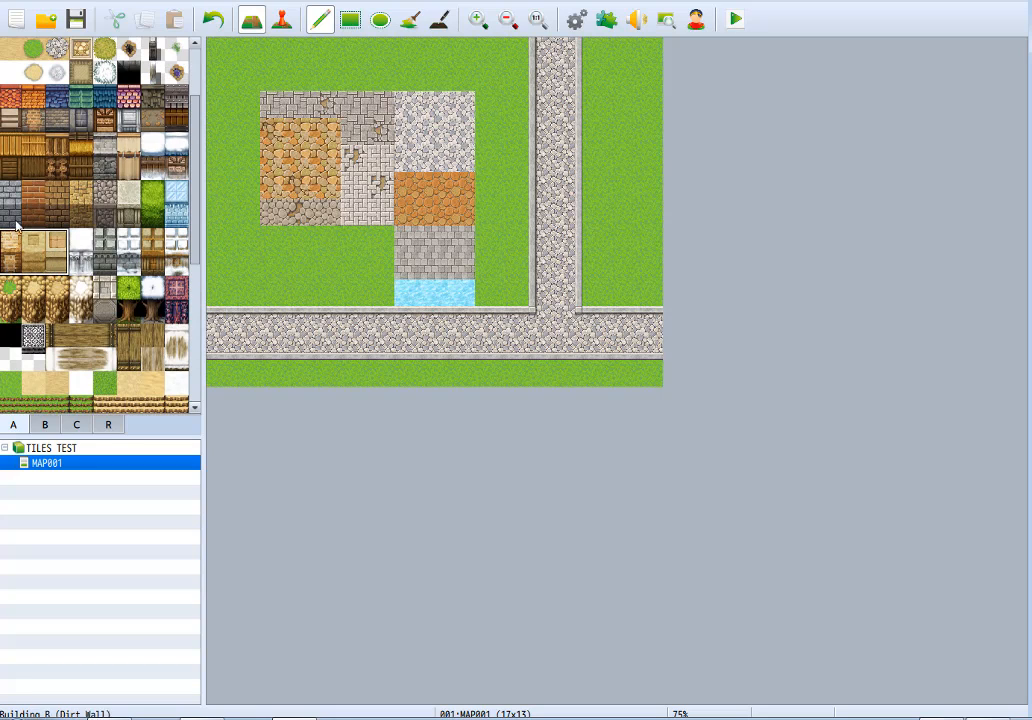
pyautogui.moveTo(3, 200); pyautogui.dragTo(37, 212)
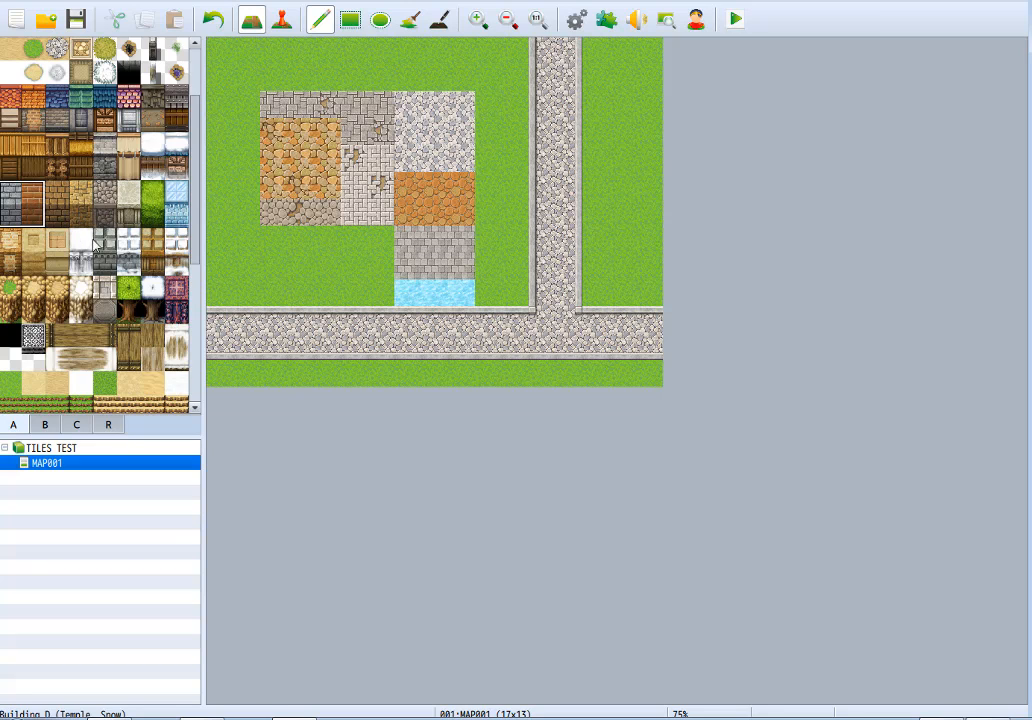
pyautogui.moveTo(198, 210); pyautogui.dragTo(205, 152)
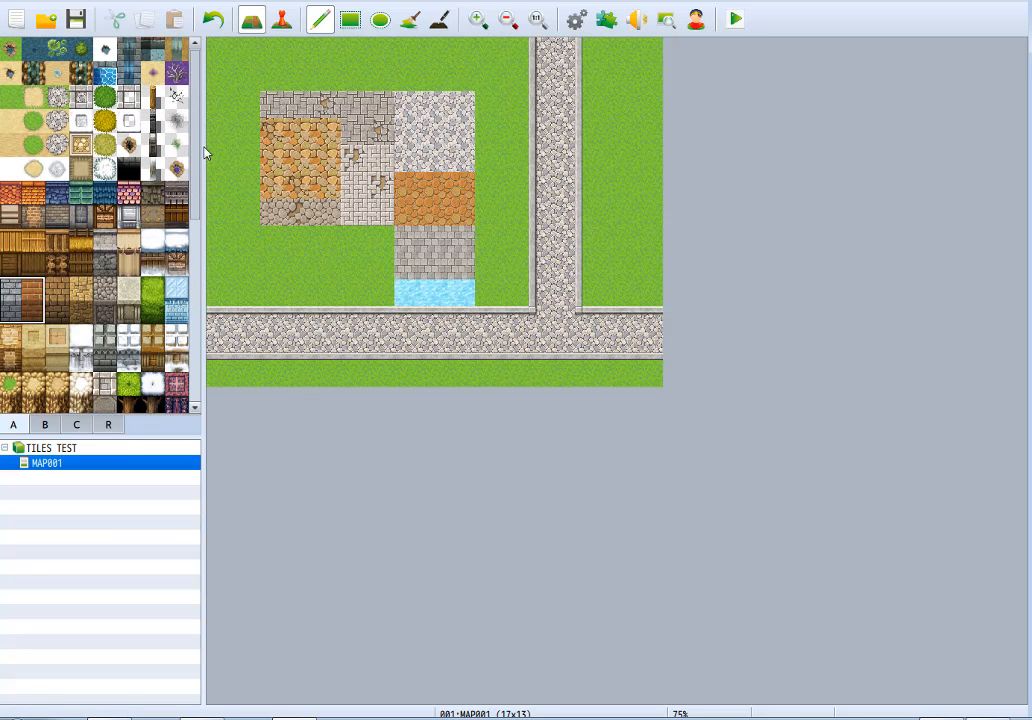
# Try the light stone border tile on the grey-white, orange and Cobblestones G samples, undoing each attempt.
pyautogui.click(128, 97)
pyautogui.moveTo(408, 100)
pyautogui.mouseDown()
pyautogui.moveTo(405, 130)
pyautogui.moveTo(428, 158)
pyautogui.moveTo(443, 110)
pyautogui.moveTo(466, 160)
pyautogui.mouseUp()
pyautogui.hotkey('ctrl', 'z')
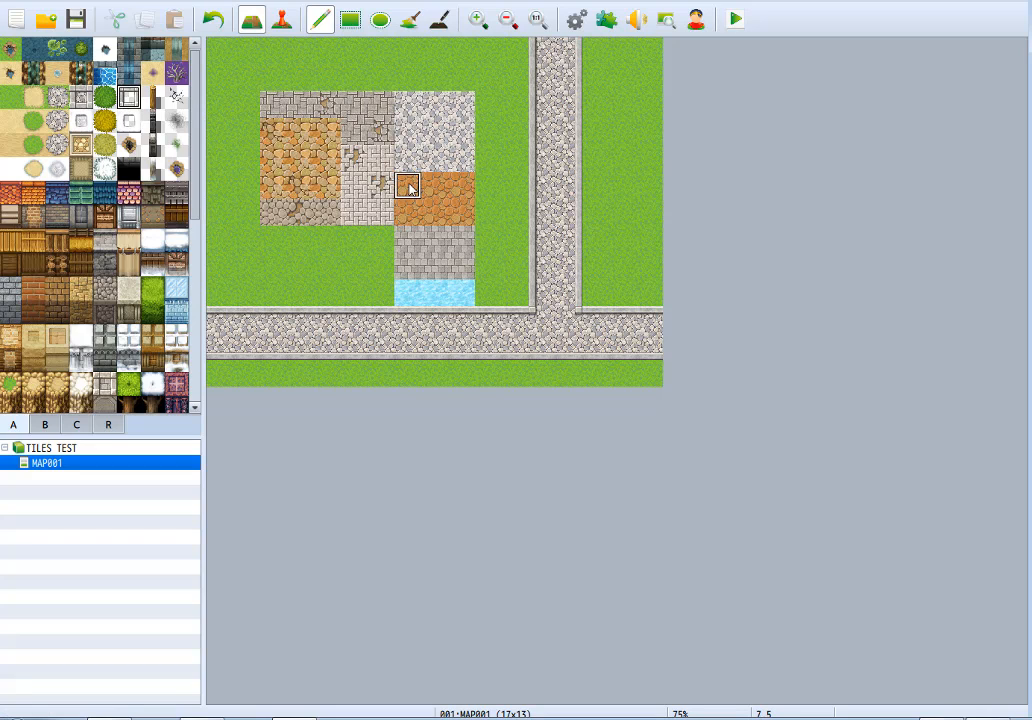
pyautogui.moveTo(412, 188)
pyautogui.mouseDown()
pyautogui.moveTo(463, 220)
pyautogui.moveTo(430, 192)
pyautogui.mouseUp()
pyautogui.hotkey('ctrl', 'z')
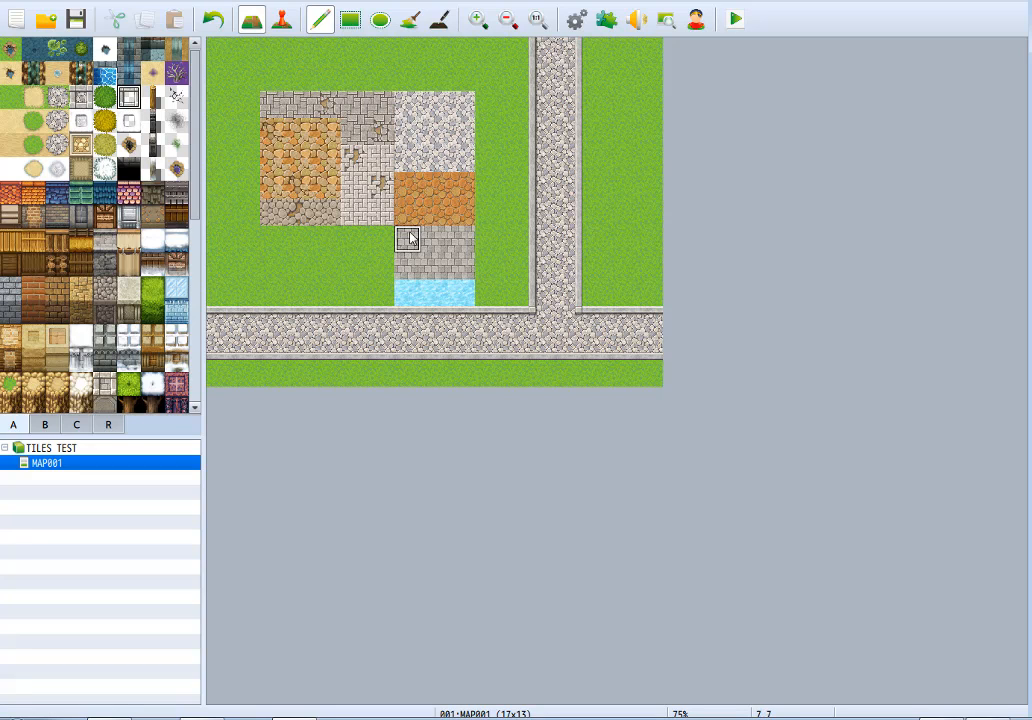
pyautogui.moveTo(410, 236)
pyautogui.mouseDown()
pyautogui.moveTo(424, 272)
pyautogui.moveTo(451, 230)
pyautogui.moveTo(420, 240)
pyautogui.mouseUp()
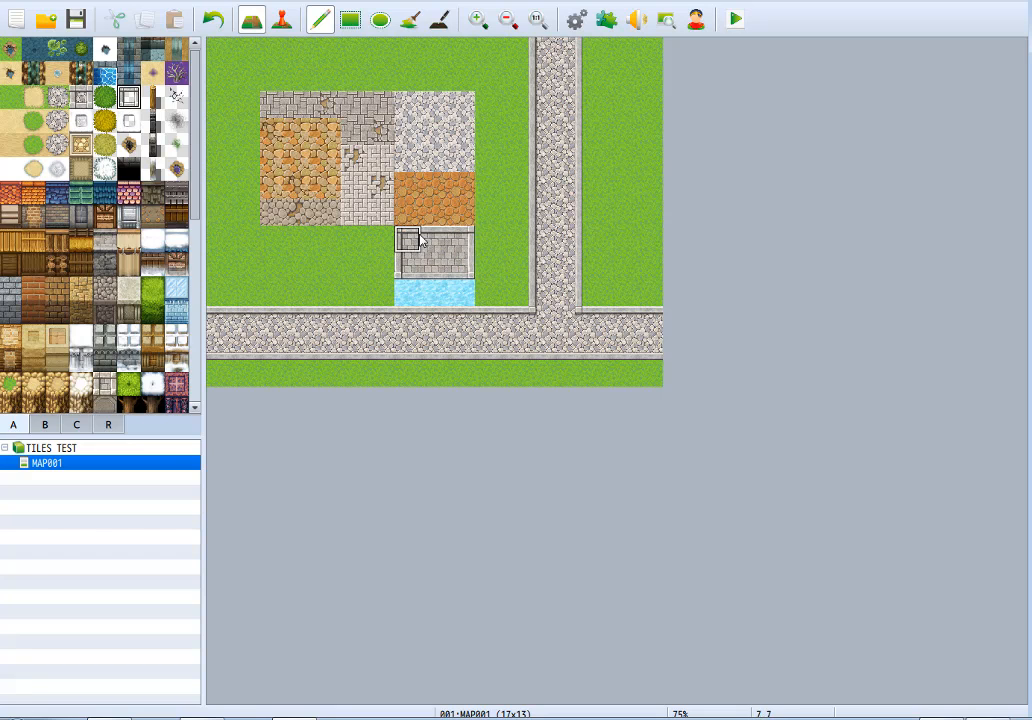
pyautogui.hotkey('ctrl', 'z')
# Place matching ruined cobblestone tiles in the grey-white, orange and Cobblestones G samples.
pyautogui.moveTo(199, 148); pyautogui.dragTo(213, 345)
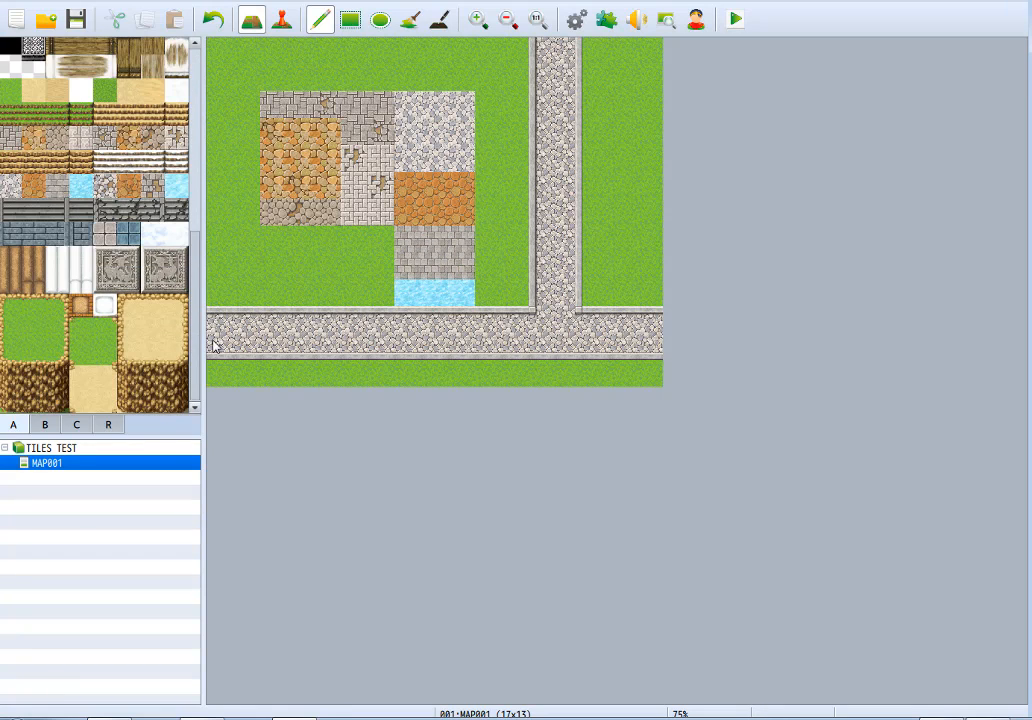
pyautogui.click(105, 186)
pyautogui.click(432, 131)
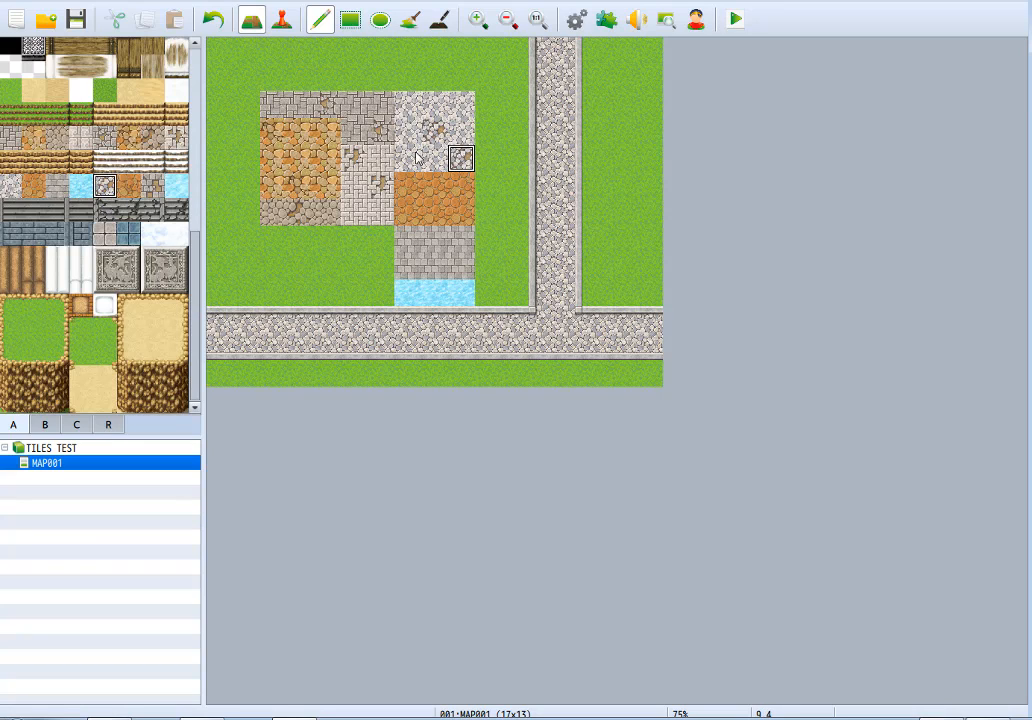
pyautogui.click(128, 186)
pyautogui.click(407, 212)
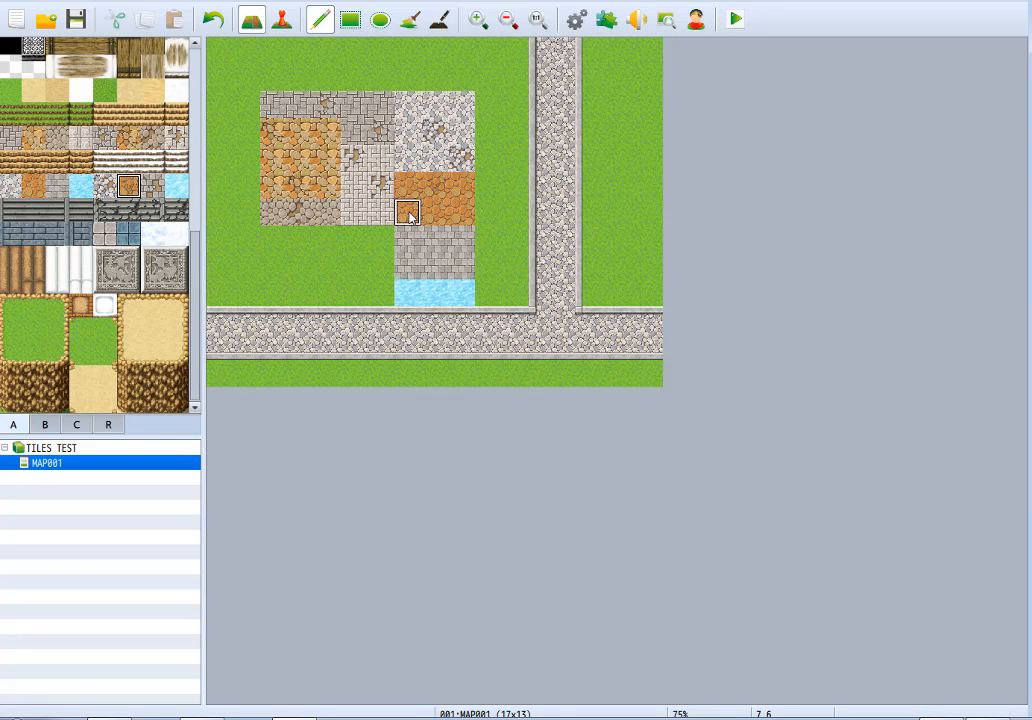
pyautogui.click(152, 186)
pyautogui.click(407, 240)
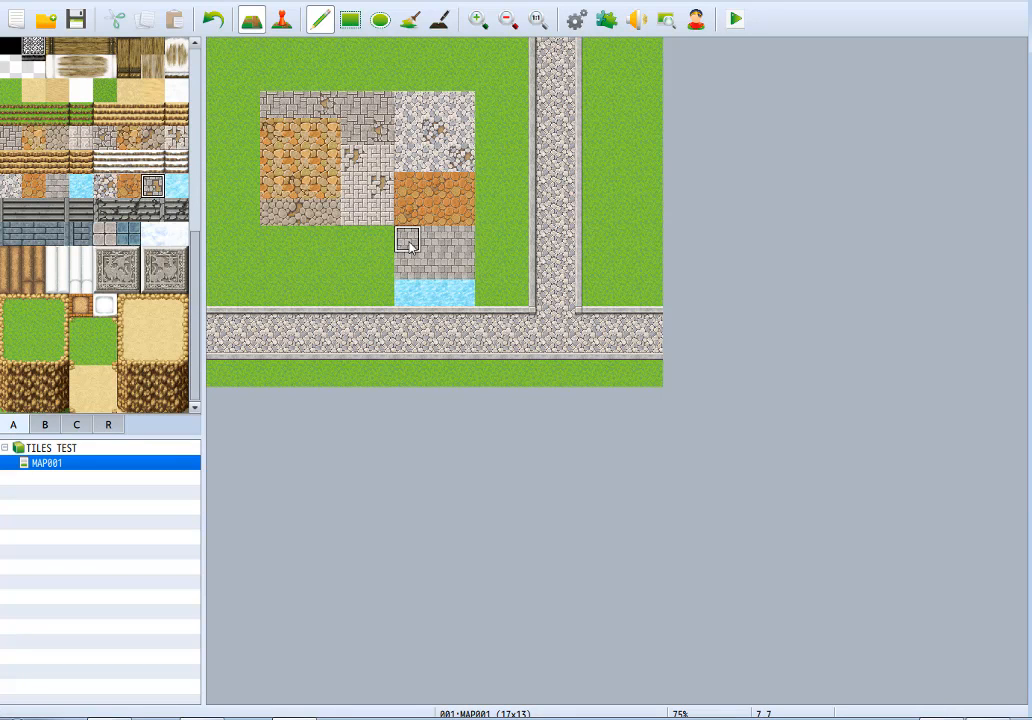
# Extend the ice sample by one Ice Floor A tile and pick Ice Floor B for comparison.
pyautogui.click(176, 186)
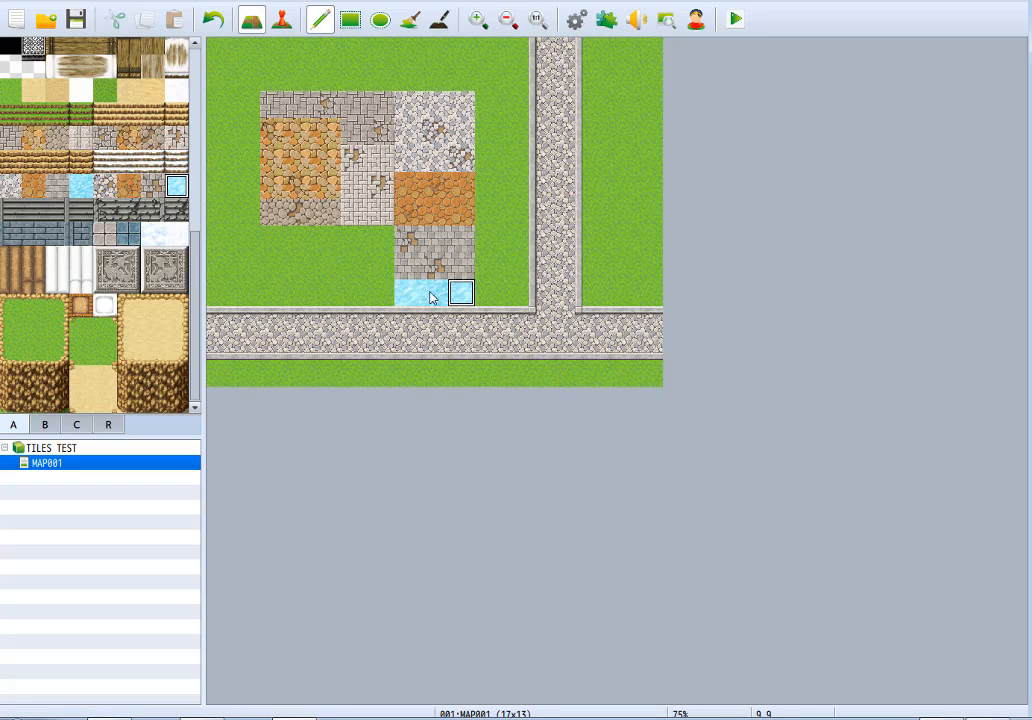
pyautogui.click(81, 186)
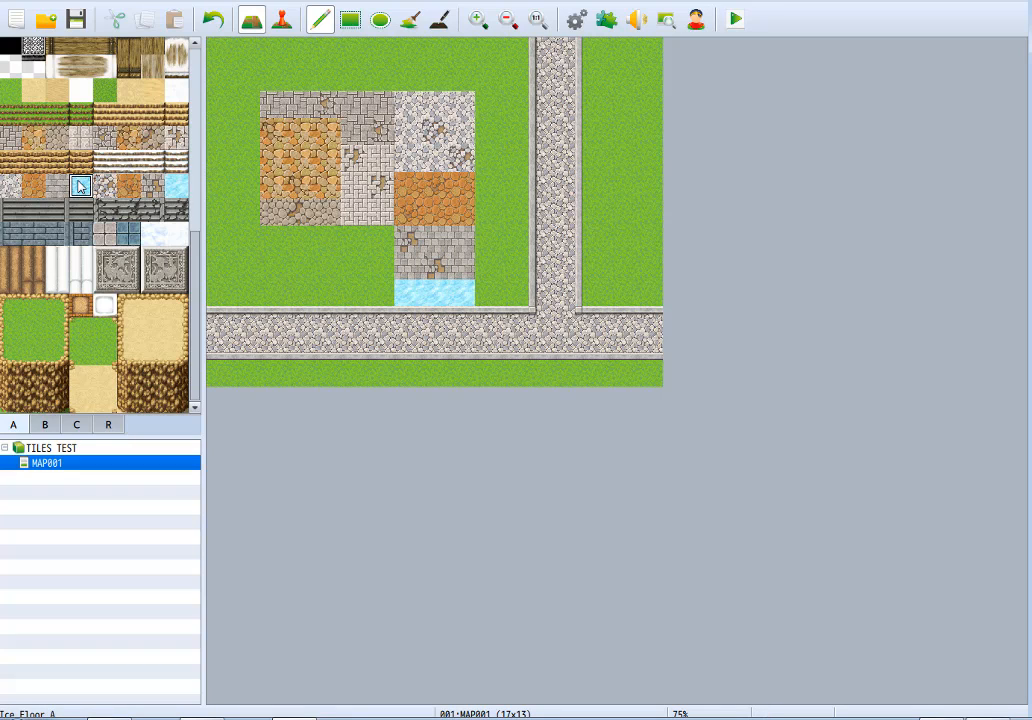
pyautogui.click(488, 292)
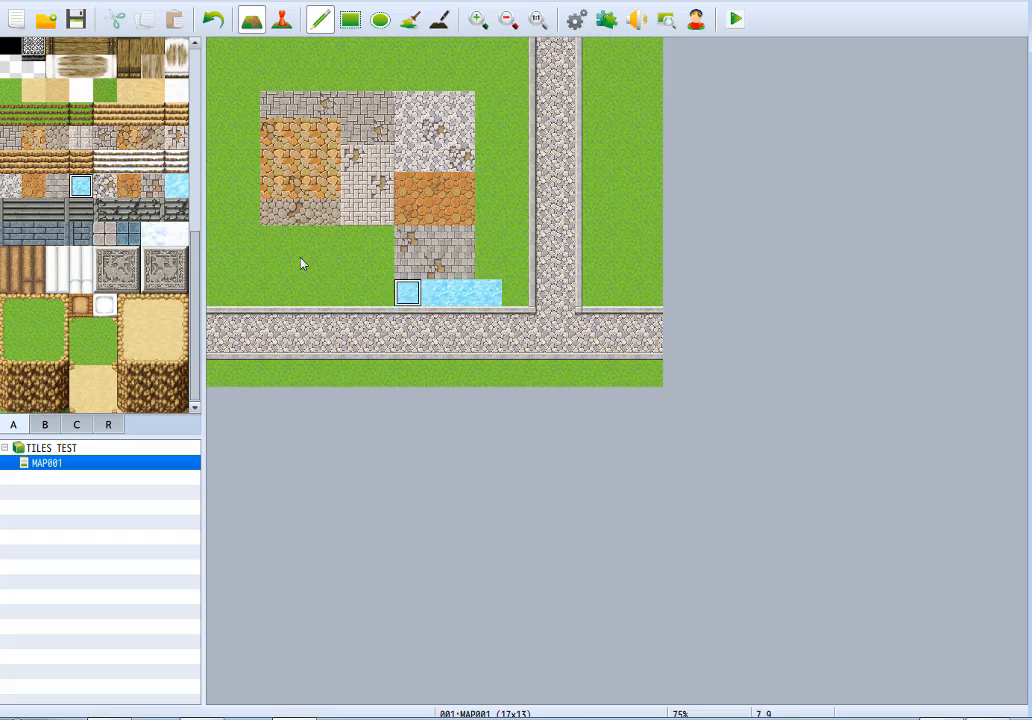
pyautogui.click(176, 186)
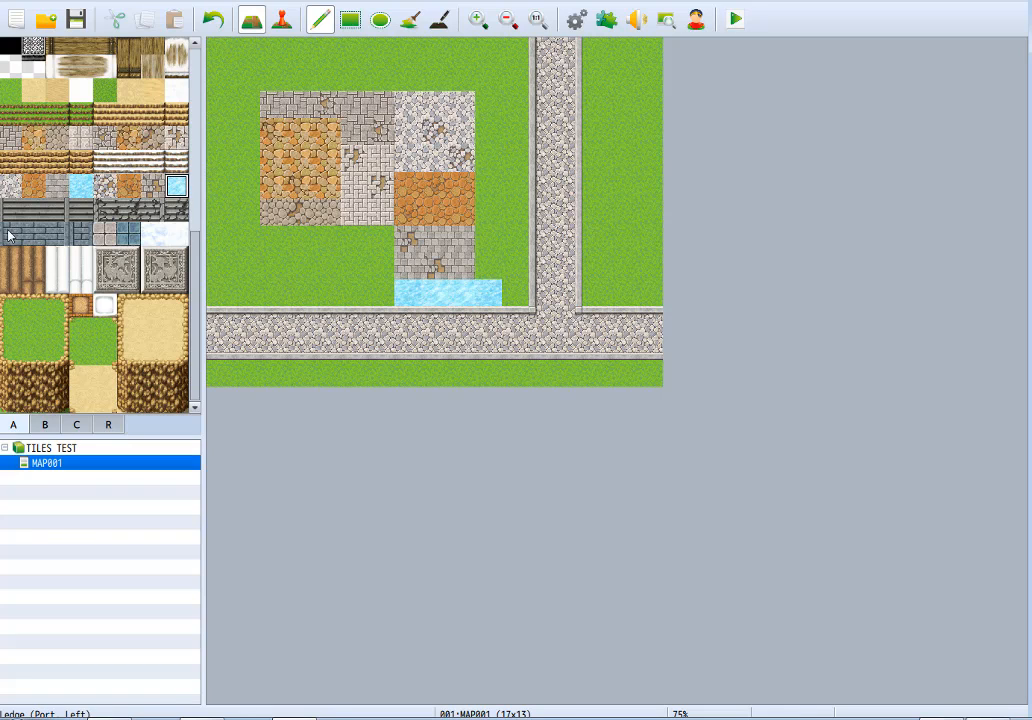
# Highlight the paved and ruined stair tiles, and paint a three-by-three block of the wide Ledge (Port) tiles below the ruins samples.
pyautogui.click(58, 212)
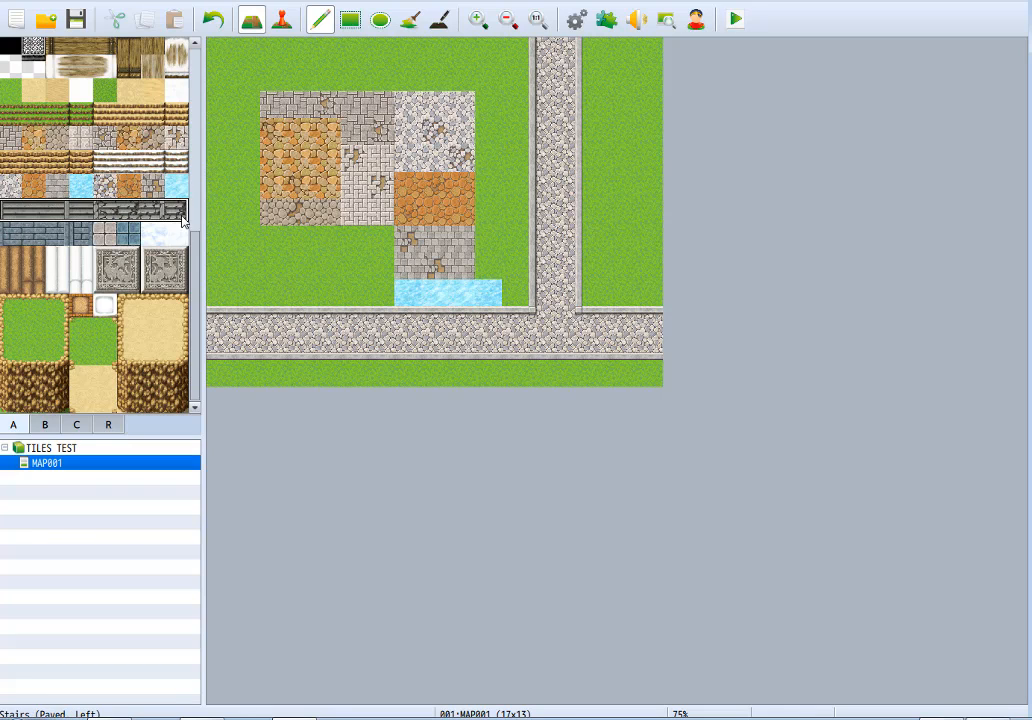
pyautogui.click(128, 211)
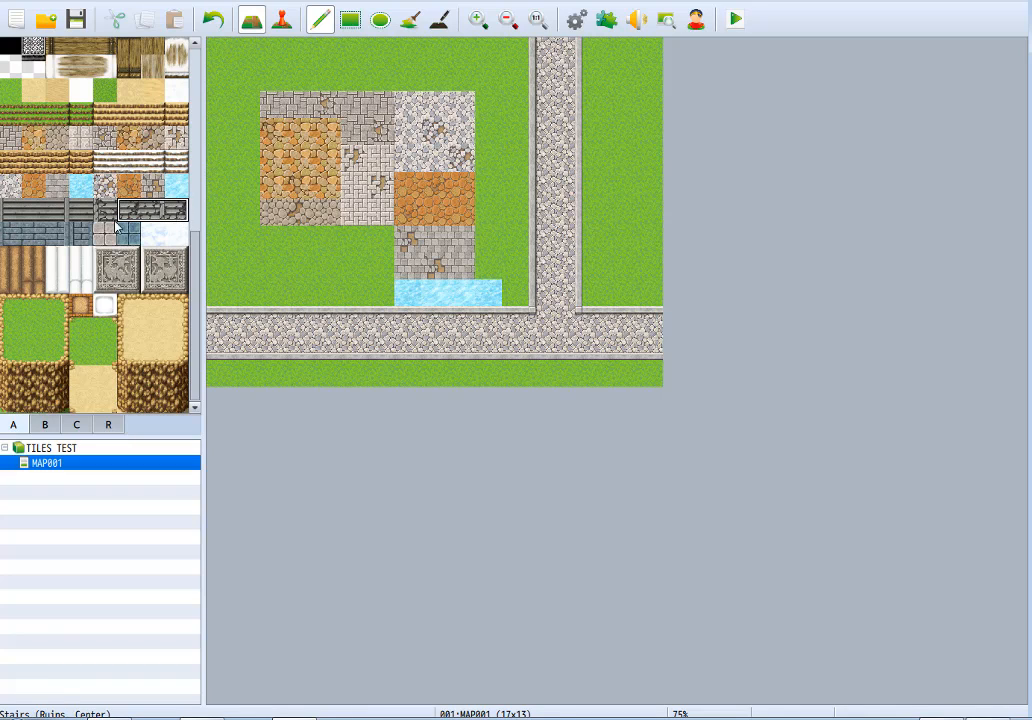
pyautogui.click(45, 234)
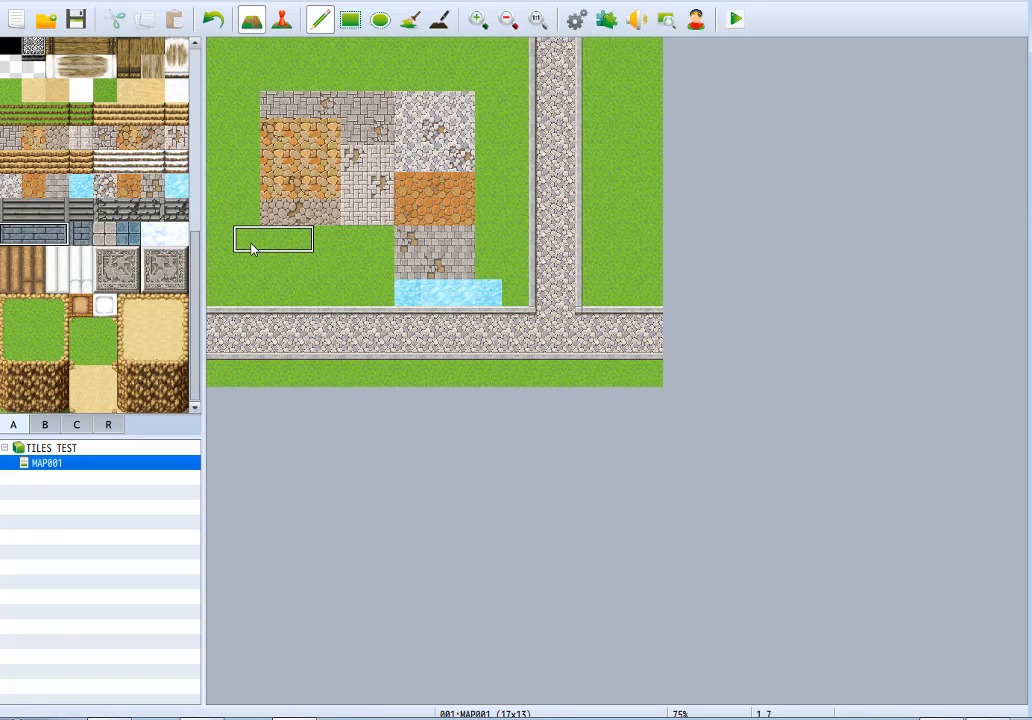
pyautogui.moveTo(290, 246); pyautogui.dragTo(292, 297)
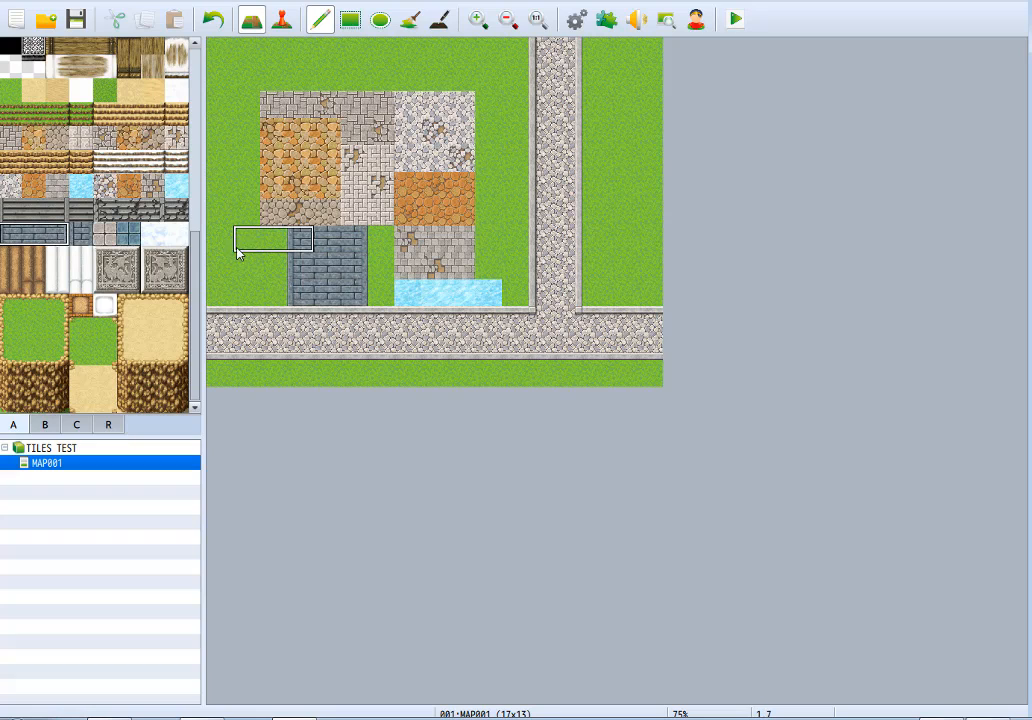
# Try a second port ledge block beside the first, undo it, and cover the remaining ledge block with grass.
pyautogui.moveTo(232, 240); pyautogui.dragTo(228, 309)
pyautogui.hotkey('ctrl', 'z')
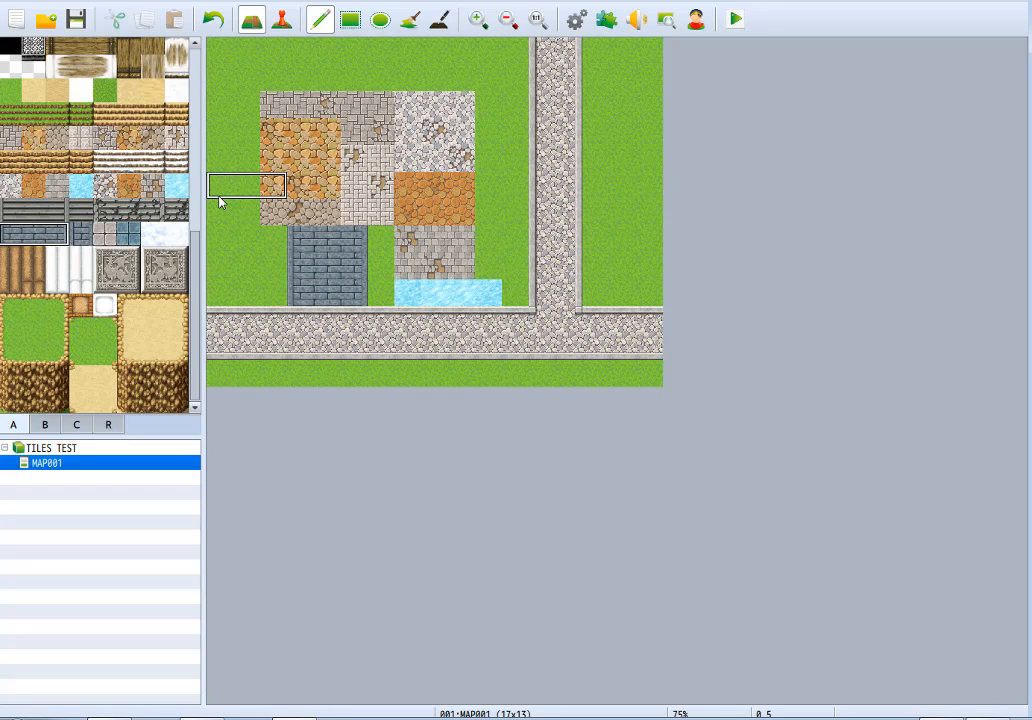
pyautogui.rightClick(220, 260)
pyautogui.moveTo(298, 245)
pyautogui.mouseDown()
pyautogui.moveTo(357, 249)
pyautogui.moveTo(355, 290)
pyautogui.mouseUp()
# Paint a two-tile-high column of the single-width port ledge below the samples and replace it with grass.
pyautogui.click(86, 233)
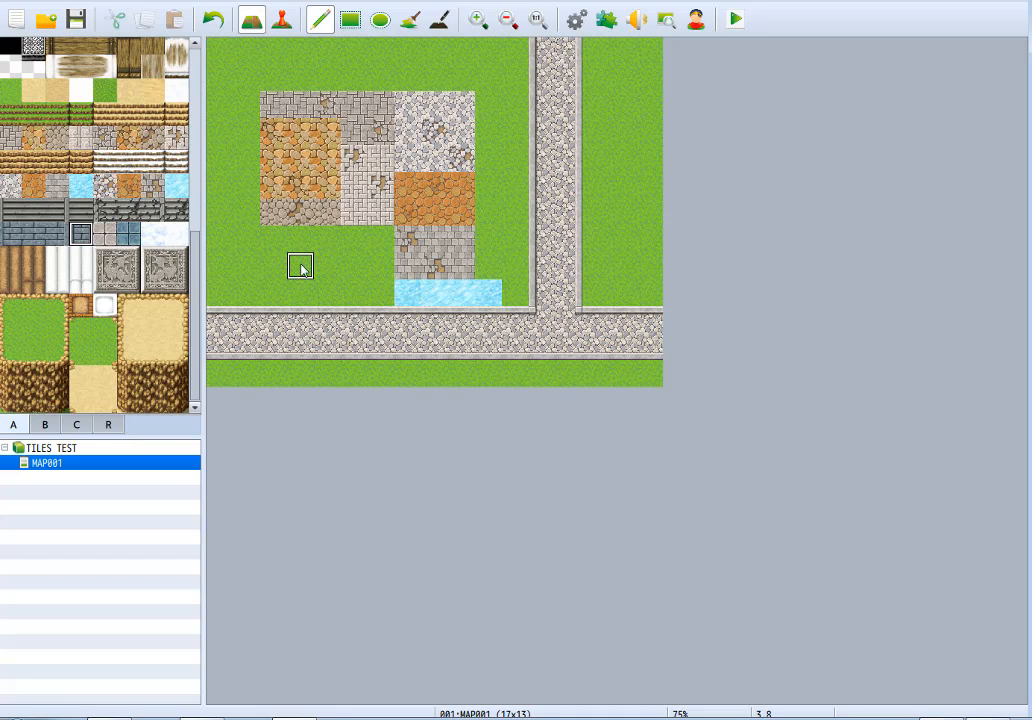
pyautogui.moveTo(299, 262)
pyautogui.mouseDown()
pyautogui.moveTo(299, 300)
pyautogui.moveTo(316, 295)
pyautogui.moveTo(323, 256)
pyautogui.moveTo(302, 291)
pyautogui.mouseUp()
pyautogui.hotkey('ctrl', 'z')
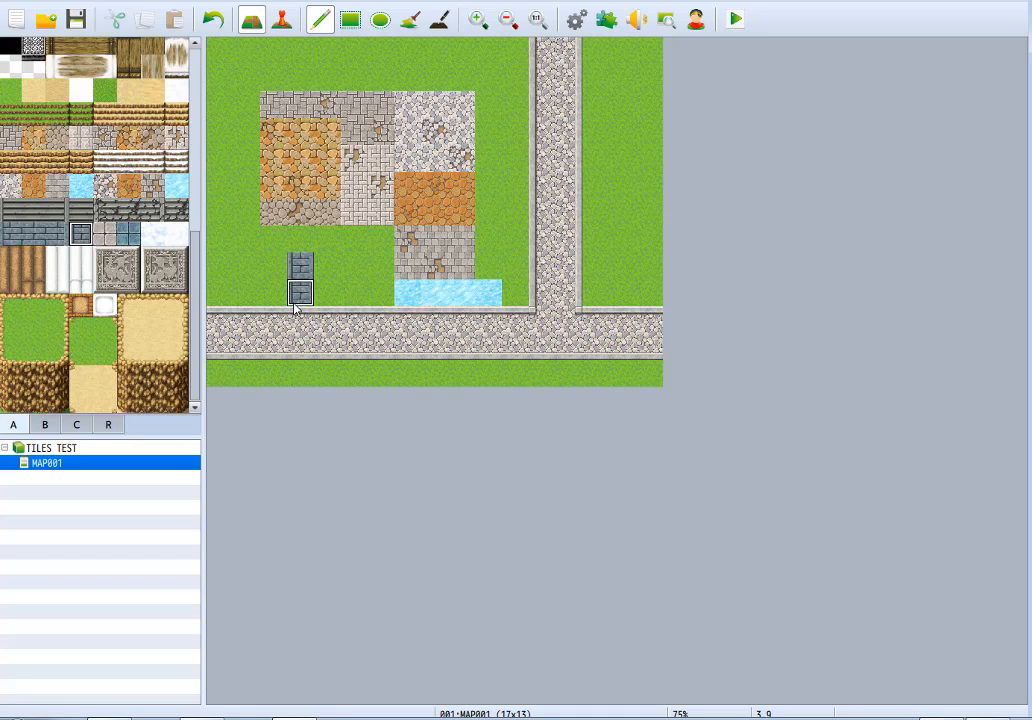
pyautogui.rightClick(304, 246)
pyautogui.moveTo(306, 253)
pyautogui.mouseDown()
pyautogui.moveTo(304, 287)
pyautogui.moveTo(369, 260)
pyautogui.moveTo(258, 260)
pyautogui.moveTo(280, 266)
pyautogui.moveTo(284, 294)
pyautogui.mouseUp()
pyautogui.click(304, 292)
# Paint samples of the pale and blue square stone floors below the cobblestones, and try the cloudy blue-white tile beside them.
pyautogui.click(105, 234)
pyautogui.click(128, 234)
pyautogui.click(153, 231)
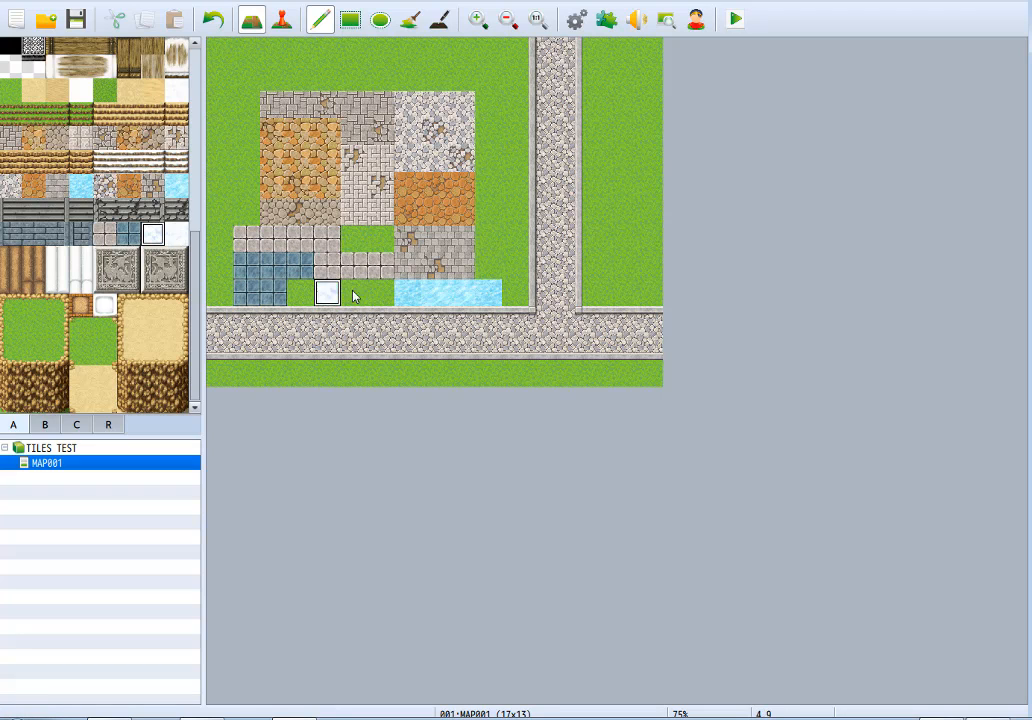
pyautogui.moveTo(353, 291); pyautogui.dragTo(374, 295)
pyautogui.hotkey('ctrl', 'z')
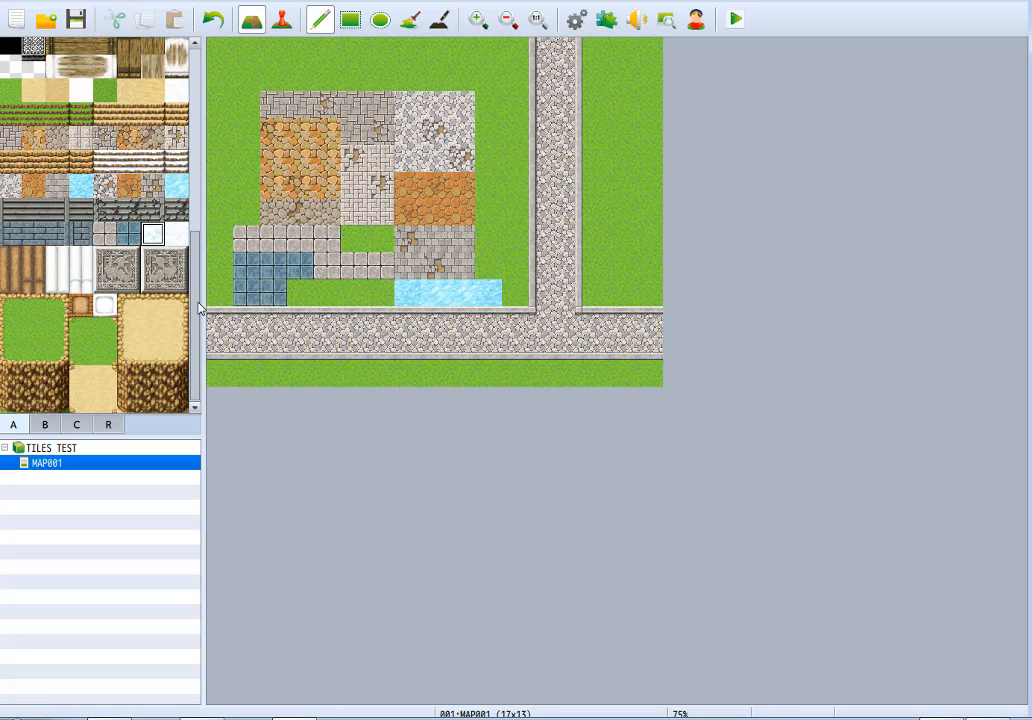
# Fill the whole sample area between the map's left edge and the vertical road with snow as a rectangle.
pyautogui.moveTo(197, 309); pyautogui.dragTo(199, 108)
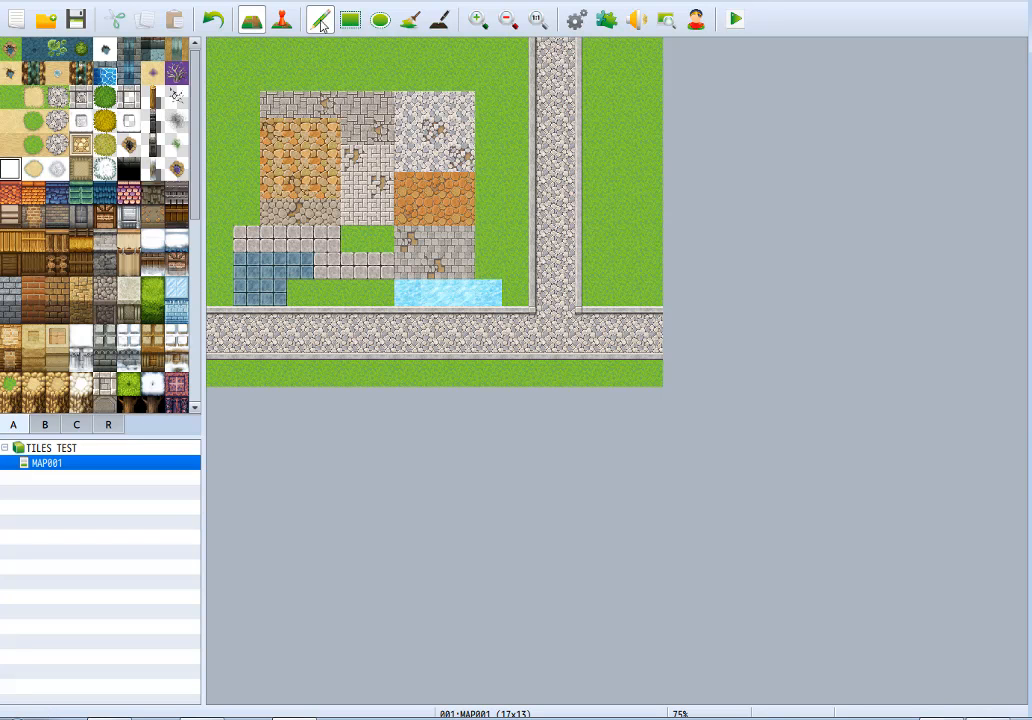
pyautogui.moveTo(219, 46); pyautogui.dragTo(522, 300)
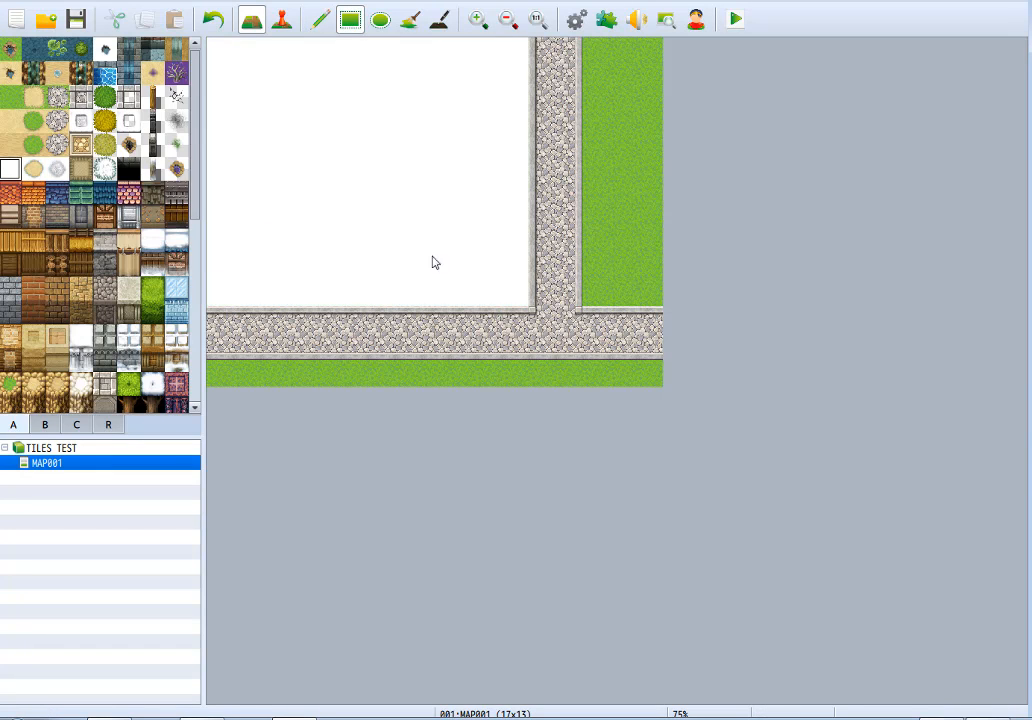
# Paint a patch of the cloudy blue-white tile on the snow and surround and cover it with its paler variant.
pyautogui.moveTo(198, 189); pyautogui.dragTo(196, 370)
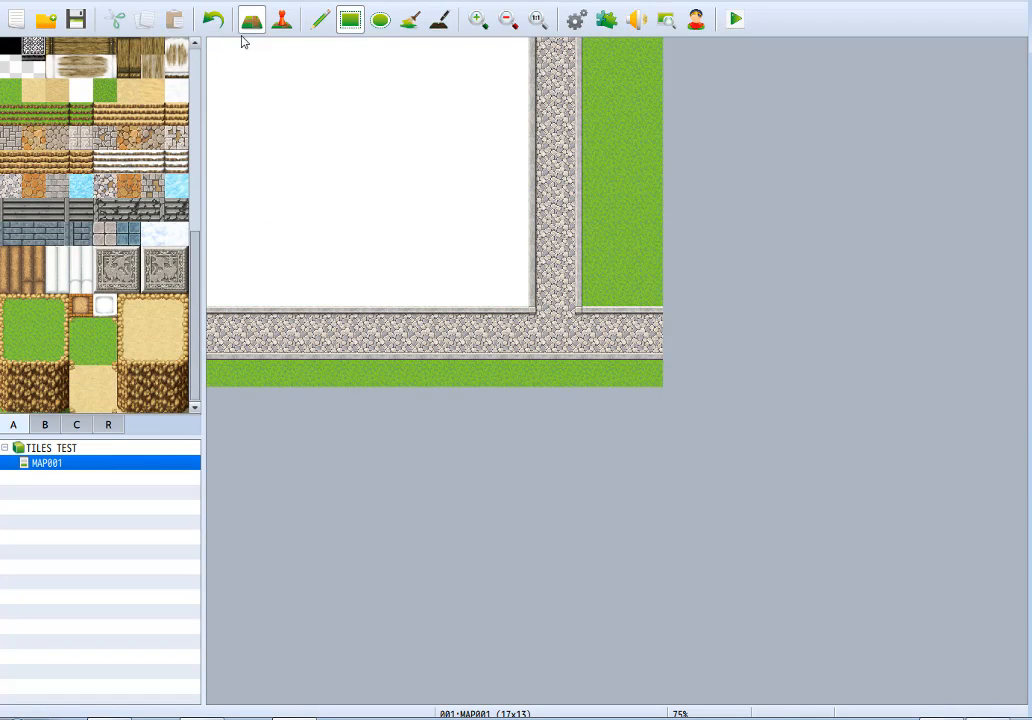
pyautogui.click(319, 20)
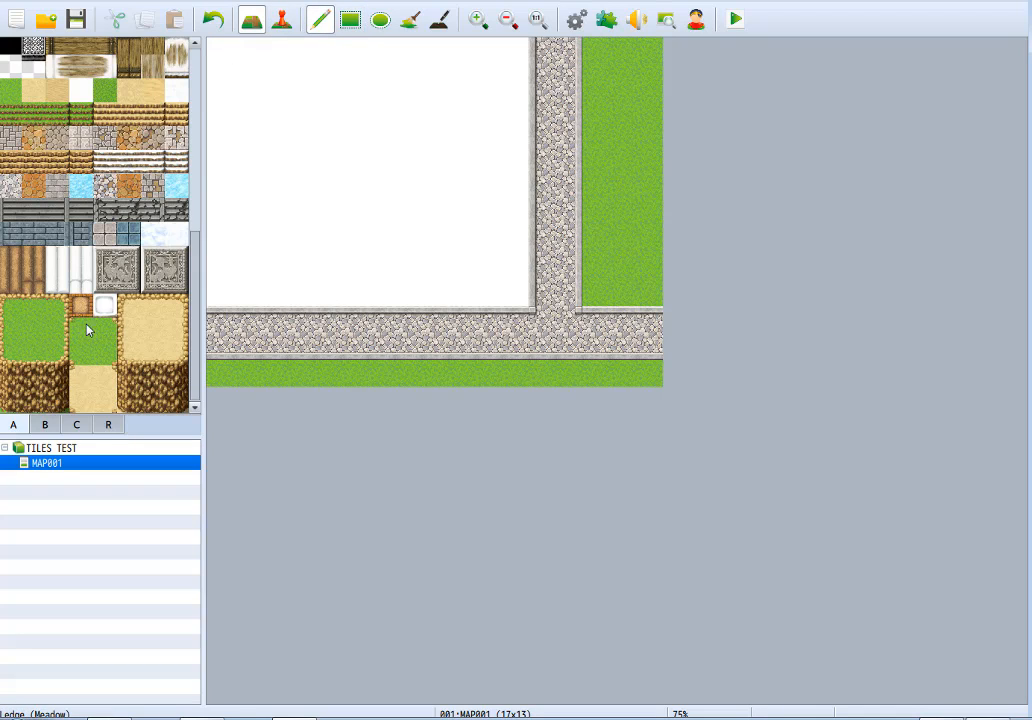
pyautogui.click(152, 235)
pyautogui.moveTo(434, 187)
pyautogui.mouseDown()
pyautogui.moveTo(398, 140)
pyautogui.moveTo(400, 174)
pyautogui.moveTo(435, 190)
pyautogui.mouseUp()
pyautogui.click(176, 235)
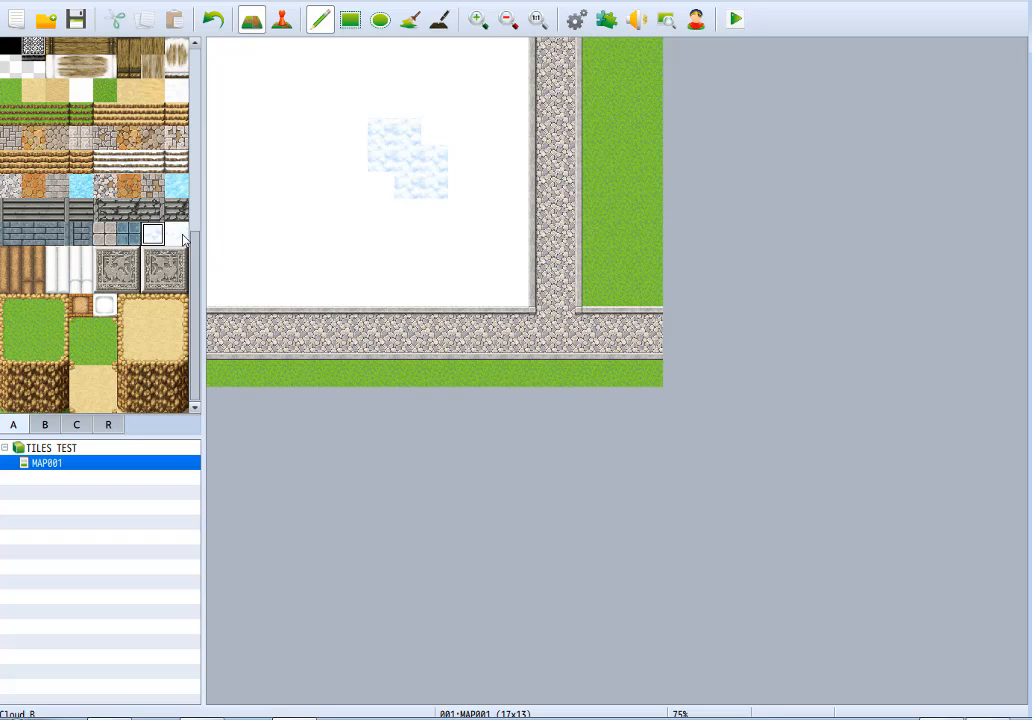
pyautogui.click(353, 238)
pyautogui.moveTo(382, 230)
pyautogui.mouseDown()
pyautogui.moveTo(336, 174)
pyautogui.moveTo(356, 252)
pyautogui.mouseUp()
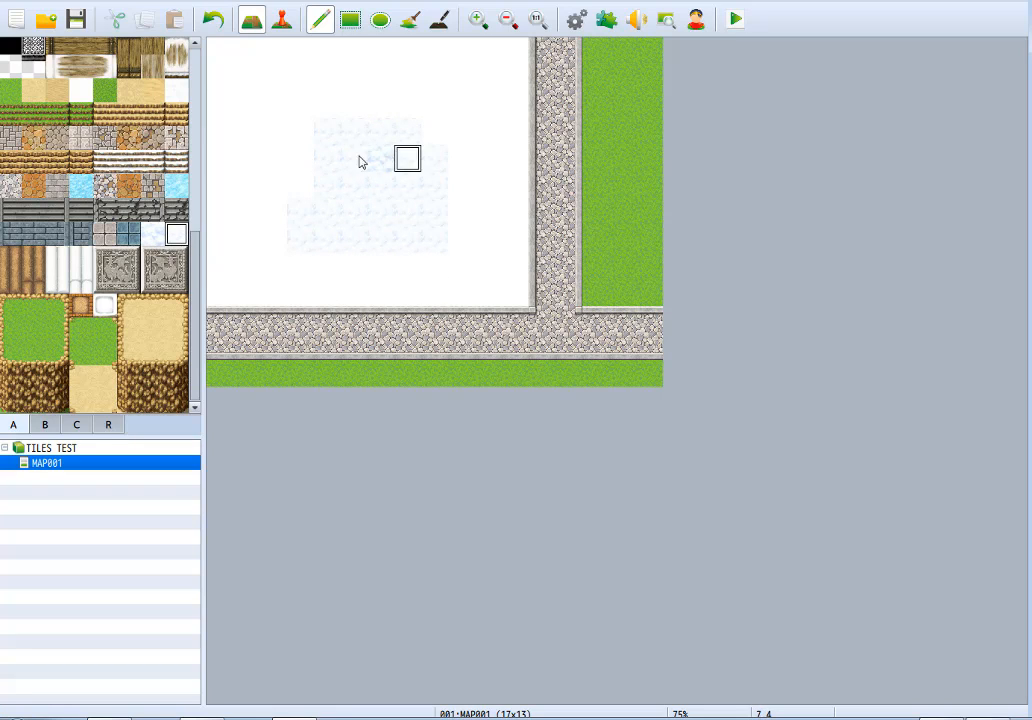
# Undo the cloudy blue-white and paler patches painted on the snow.
pyautogui.hotkey('ctrl', 'z')
pyautogui.hotkey('ctrl', 'z')
pyautogui.hotkey('ctrl', 'z')
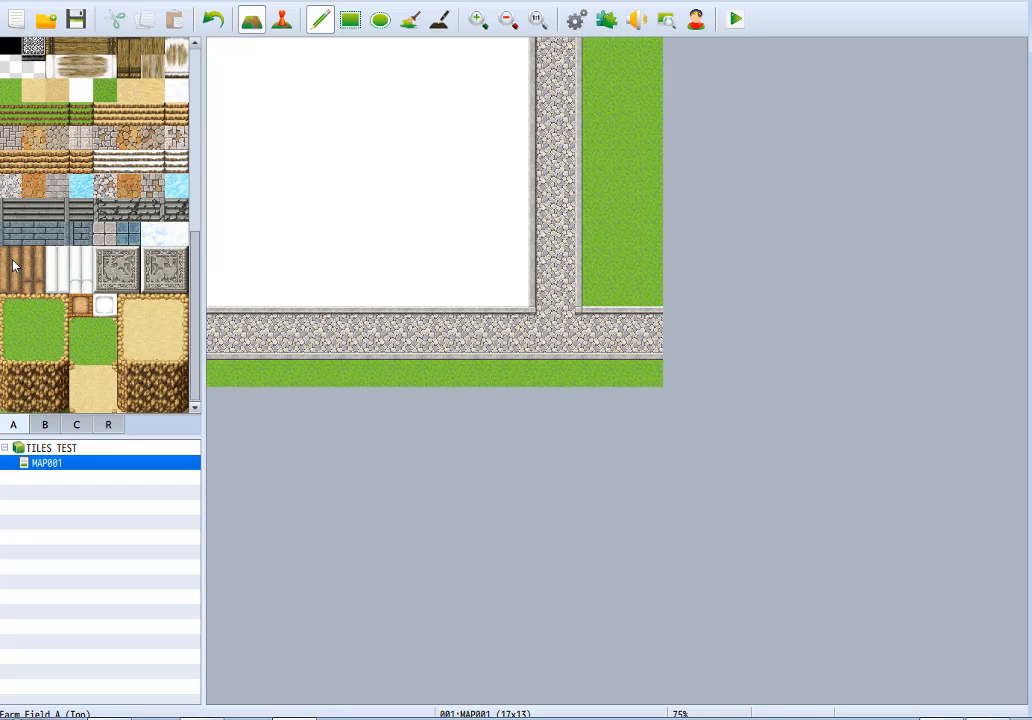
# Sample the grass from the map and repaint the entire snow area with it, mostly in rectangles.
pyautogui.rightClick(615, 161)
pyautogui.moveTo(511, 76)
pyautogui.mouseDown()
pyautogui.moveTo(498, 249)
pyautogui.moveTo(512, 293)
pyautogui.moveTo(488, 150)
pyautogui.mouseUp()
pyautogui.click(350, 19)
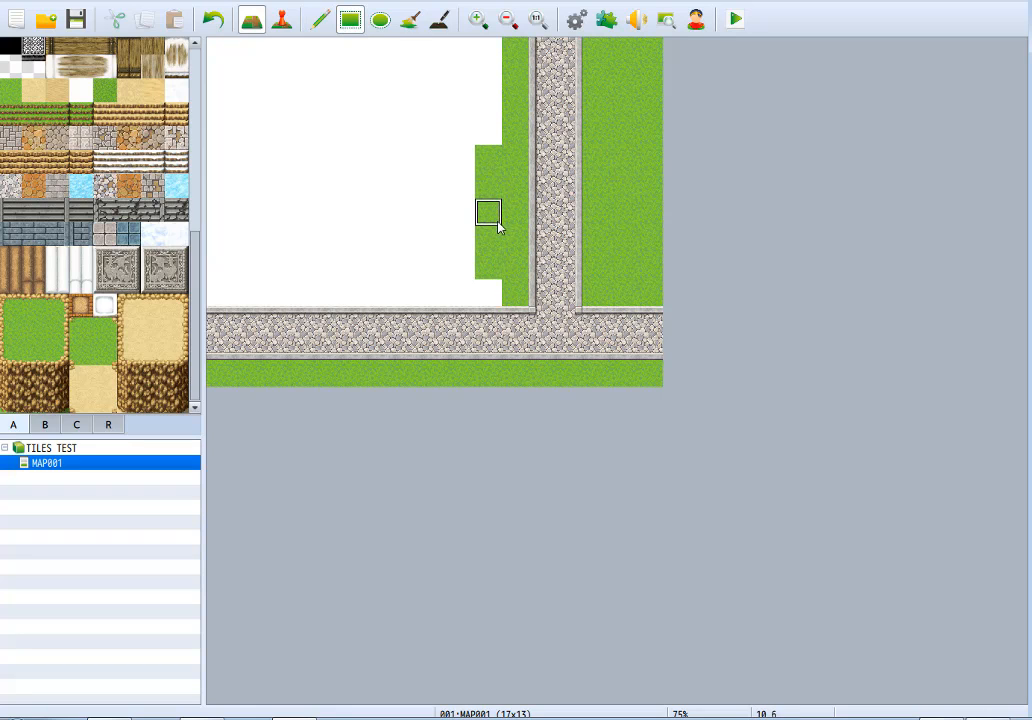
pyautogui.moveTo(480, 80)
pyautogui.mouseDown()
pyautogui.moveTo(270, 184)
pyautogui.moveTo(210, 293)
pyautogui.moveTo(215, 268)
pyautogui.mouseUp()
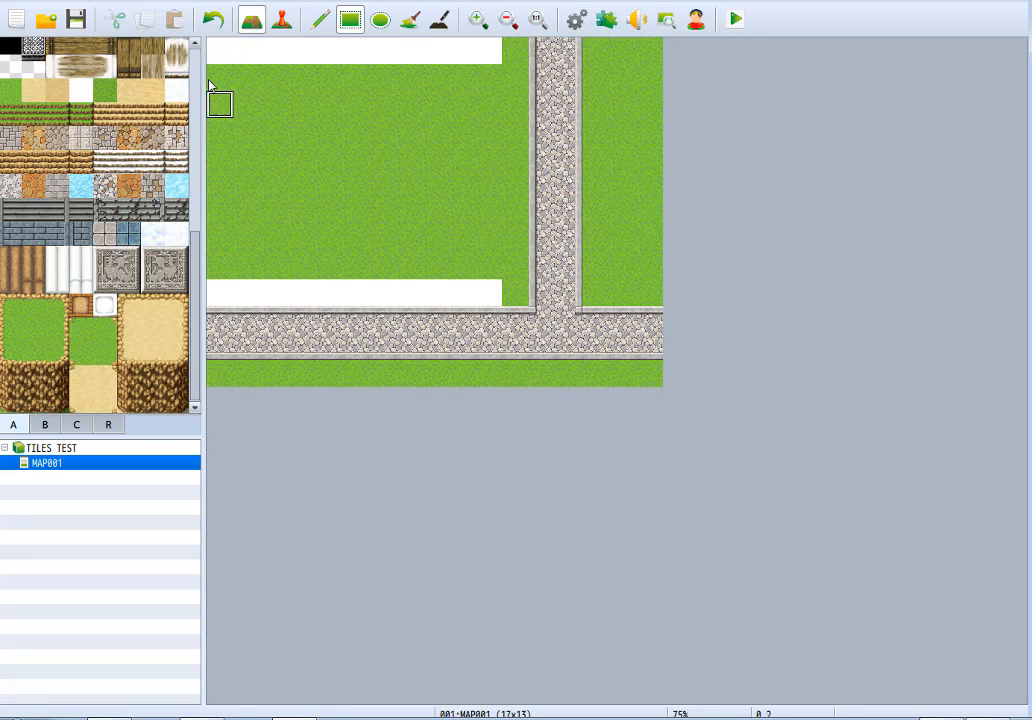
pyautogui.moveTo(492, 55); pyautogui.dragTo(249, 226)
pyautogui.moveTo(222, 287); pyautogui.dragTo(487, 298)
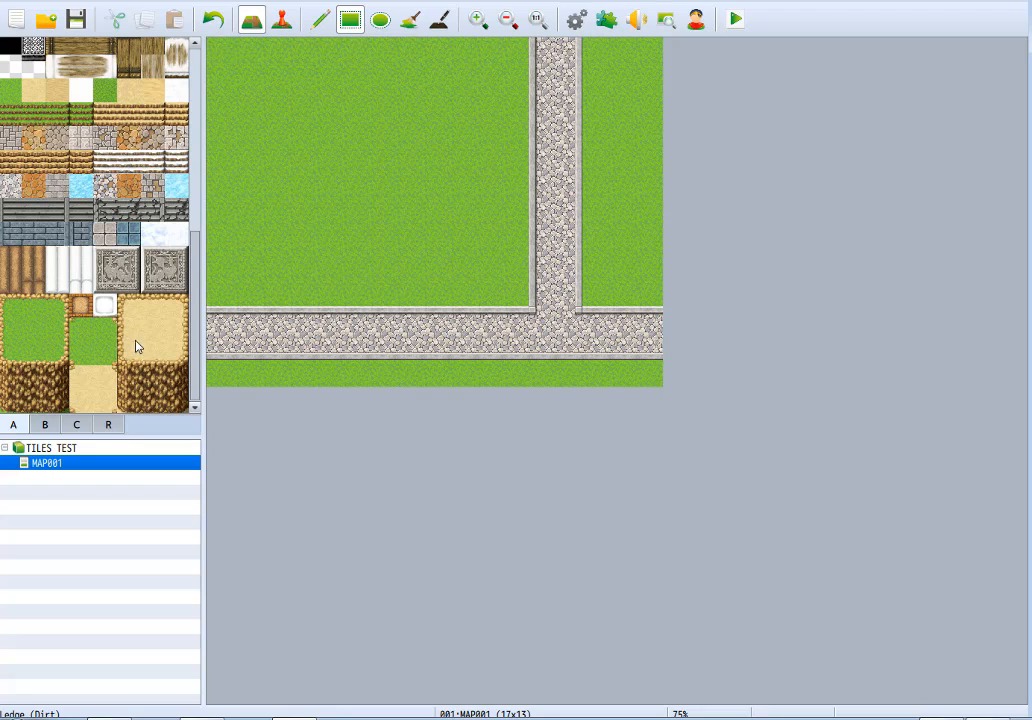
# Draw a five-by-four-tile rectangle of Ledge (Dirt) ground in the grass area.
pyautogui.click(134, 338)
pyautogui.click(155, 333)
pyautogui.moveTo(272, 131); pyautogui.dragTo(381, 214)
# Cover the dirt rectangle with Farm Field A tiles, using continuous vertical furrows from the second column onward.
pyautogui.click(322, 20)
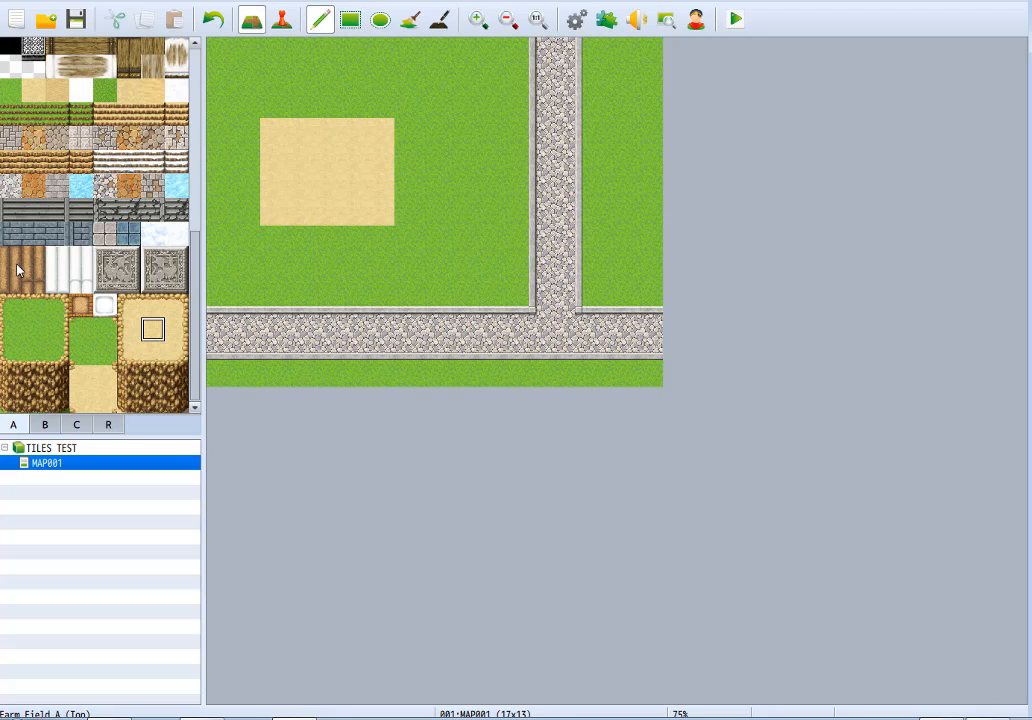
pyautogui.click(15, 264)
pyautogui.moveTo(277, 138)
pyautogui.mouseDown()
pyautogui.moveTo(277, 214)
pyautogui.moveTo(306, 157)
pyautogui.moveTo(304, 128)
pyautogui.moveTo(334, 138)
pyautogui.moveTo(327, 221)
pyautogui.mouseUp()
pyautogui.click(10, 282)
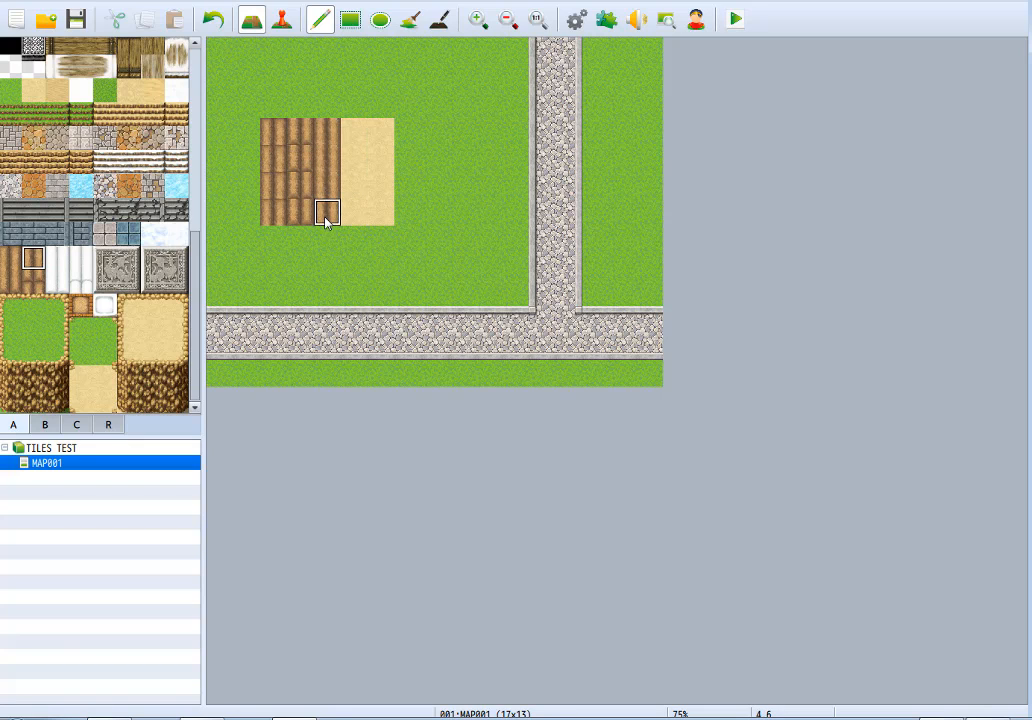
pyautogui.click(34, 252)
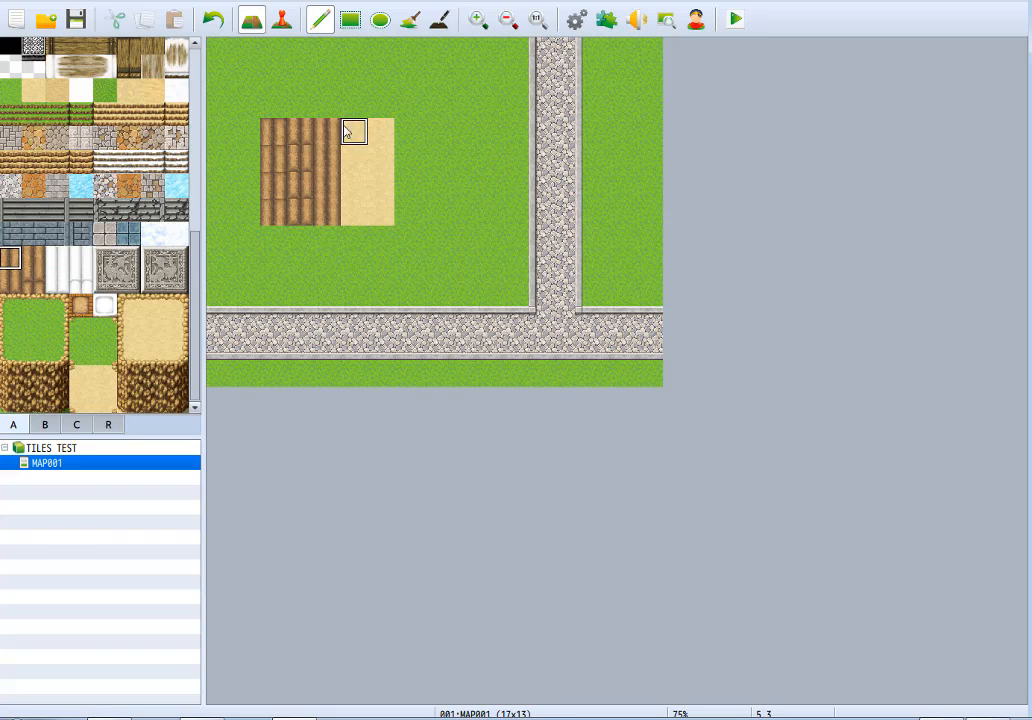
pyautogui.click(10, 258)
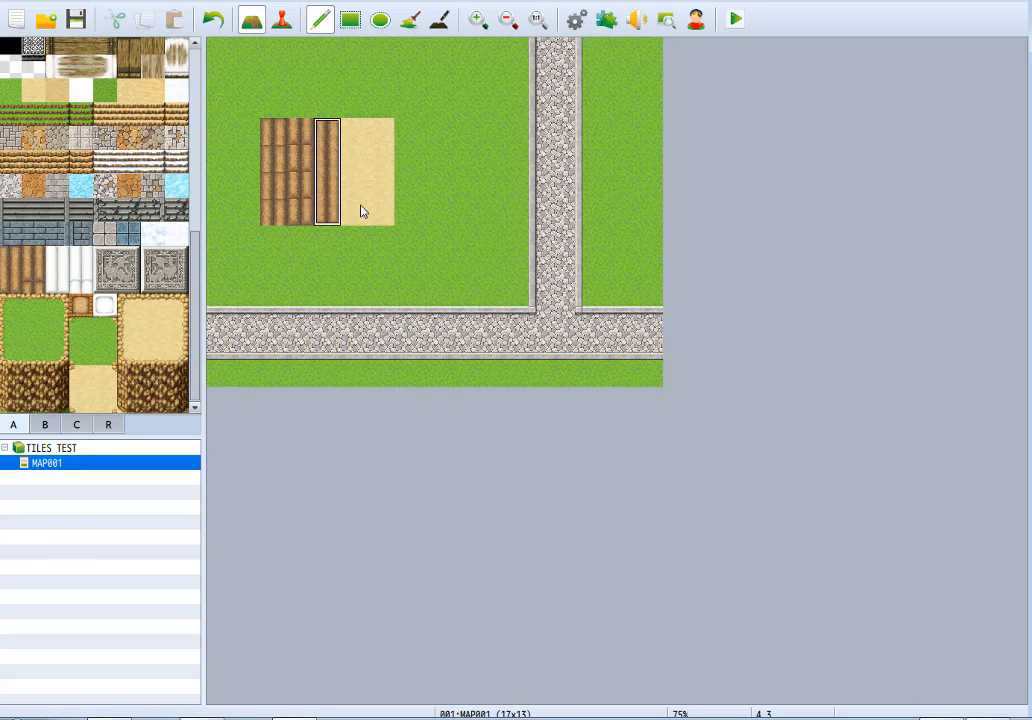
pyautogui.moveTo(362, 211)
pyautogui.mouseDown()
pyautogui.moveTo(371, 210)
pyautogui.moveTo(343, 274)
pyautogui.mouseUp()
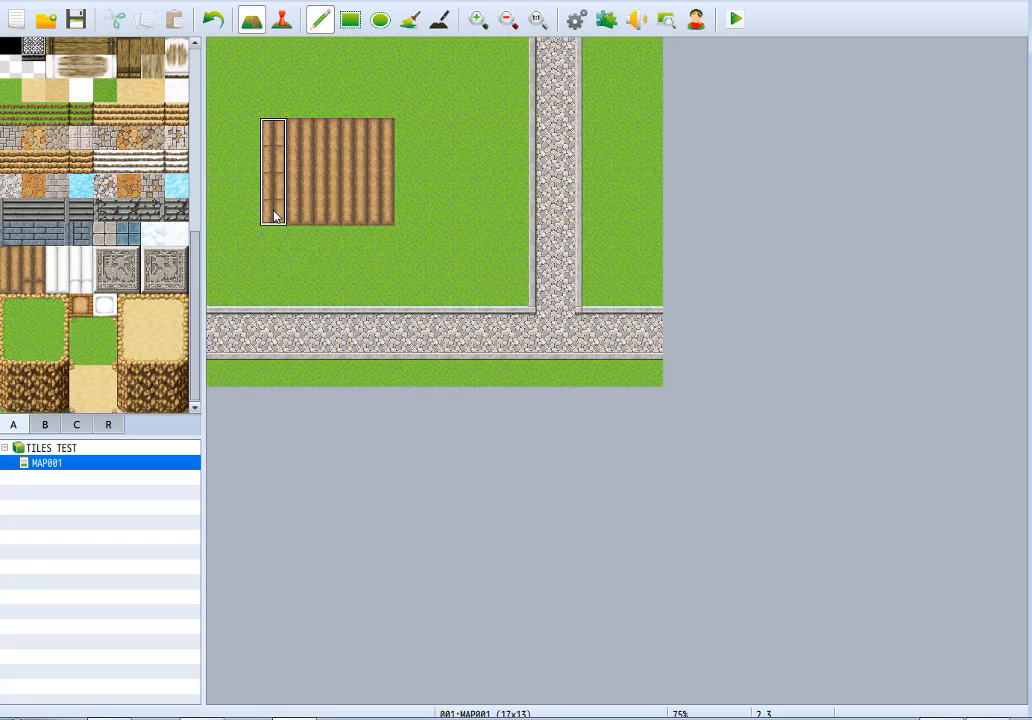
# Place scattered furrow-end tiles within the Farm Field A area and extend the field one tile row upward.
pyautogui.click(40, 286)
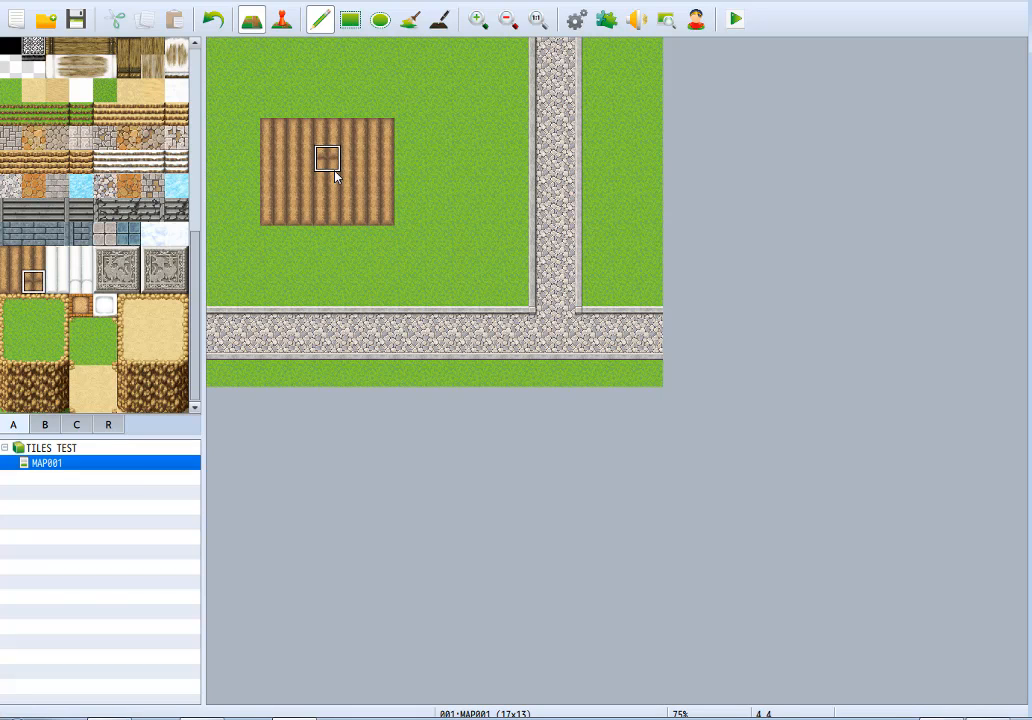
pyautogui.click(278, 190)
pyautogui.click(277, 119)
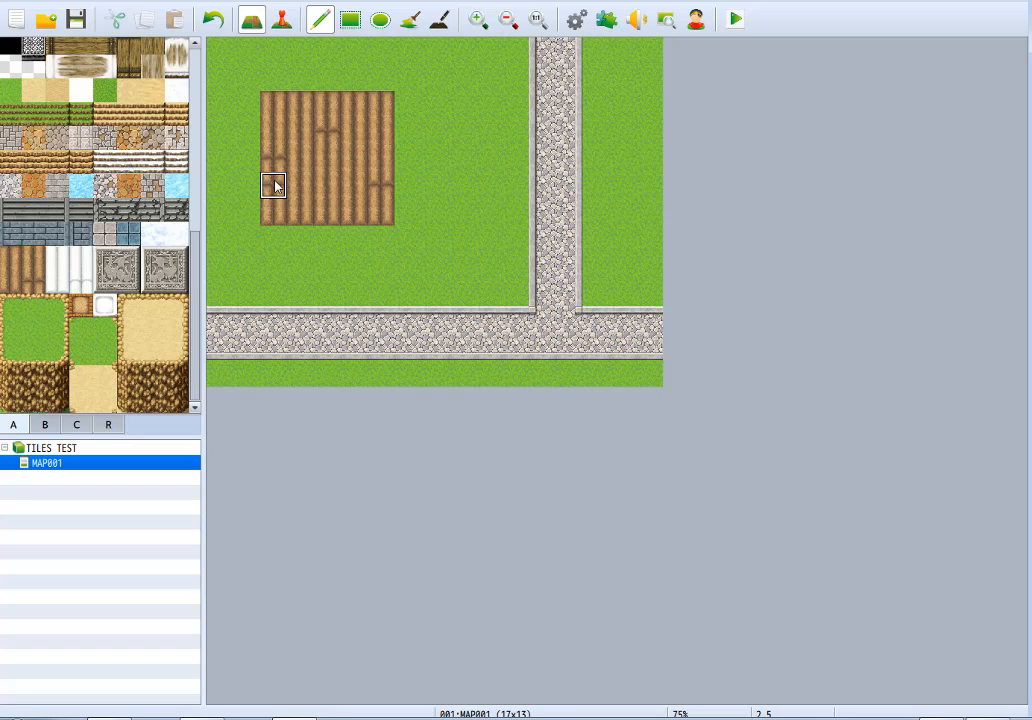
pyautogui.click(68, 268)
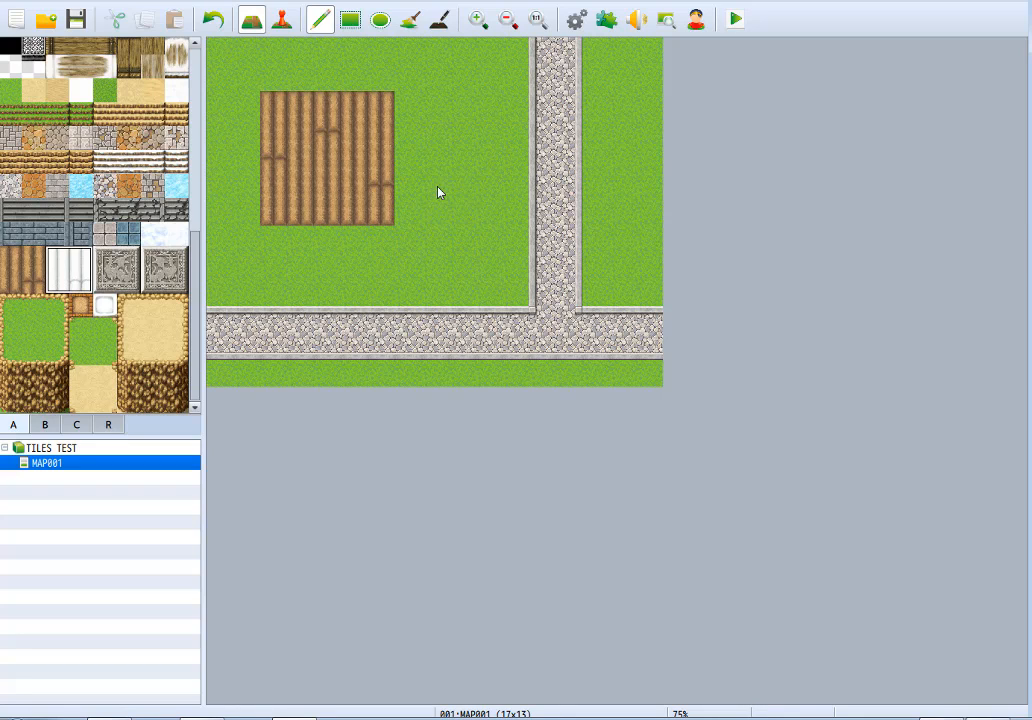
# Place the two large relief floor tiles side by side just below the field, and view the database's tileset settings without changing them.
pyautogui.click(117, 268)
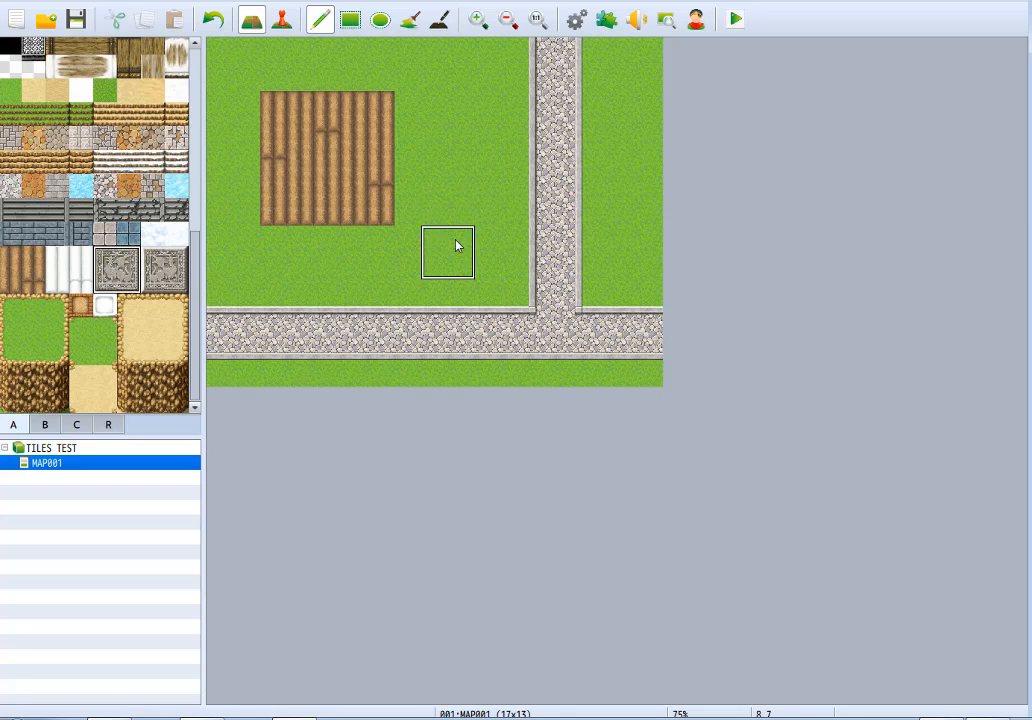
pyautogui.click(476, 250)
pyautogui.click(164, 268)
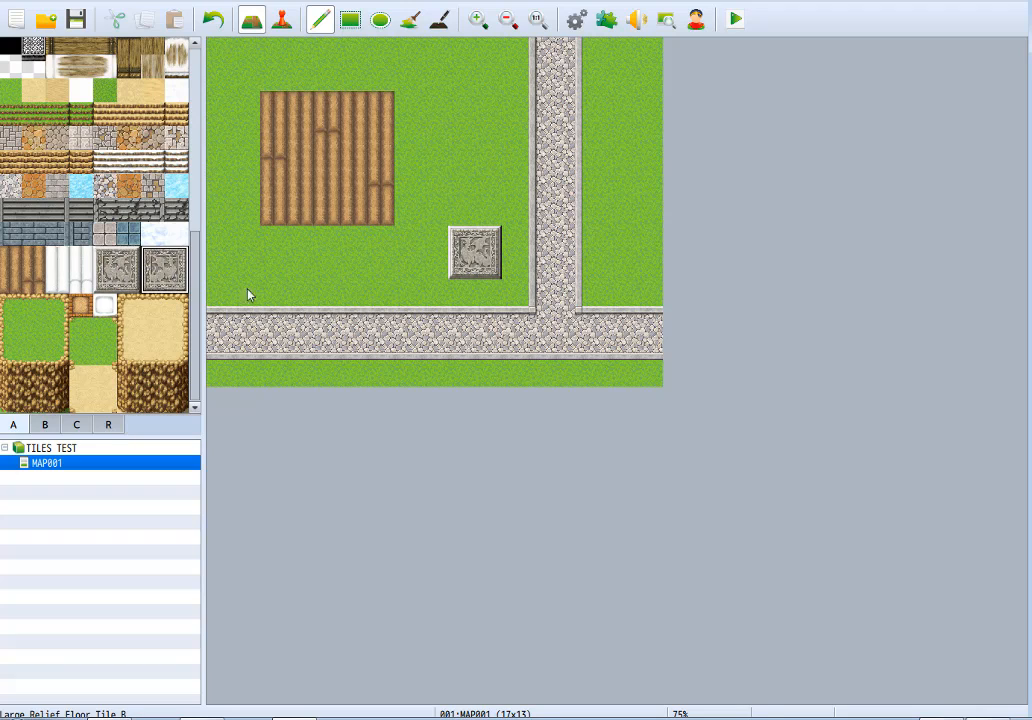
pyautogui.click(410, 253)
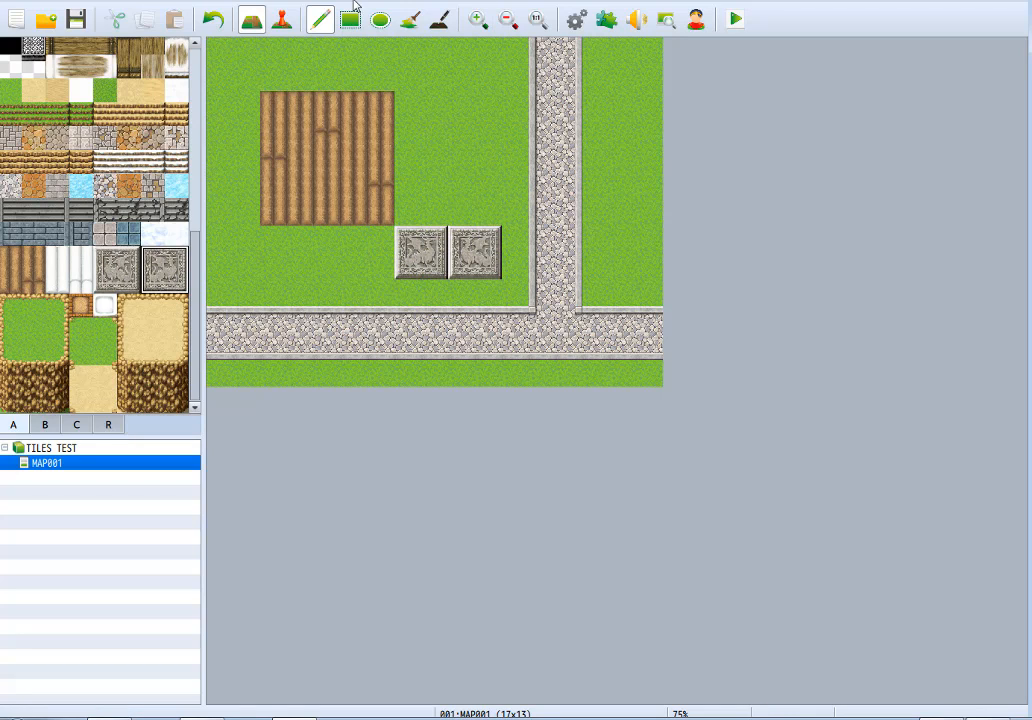
pyautogui.click(580, 21)
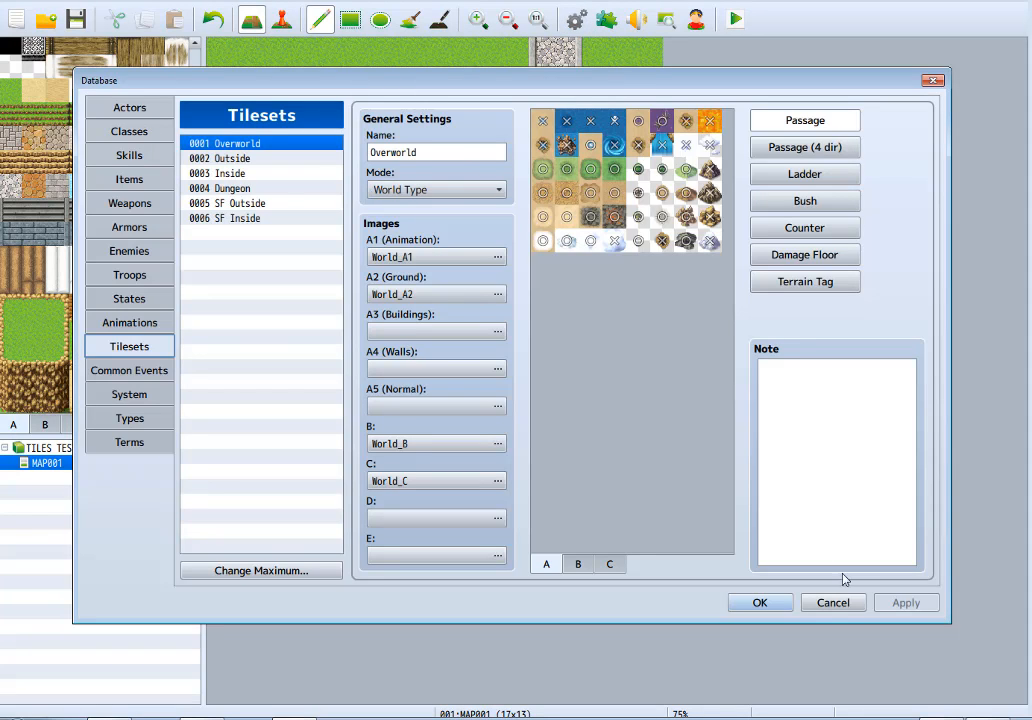
pyautogui.click(835, 603)
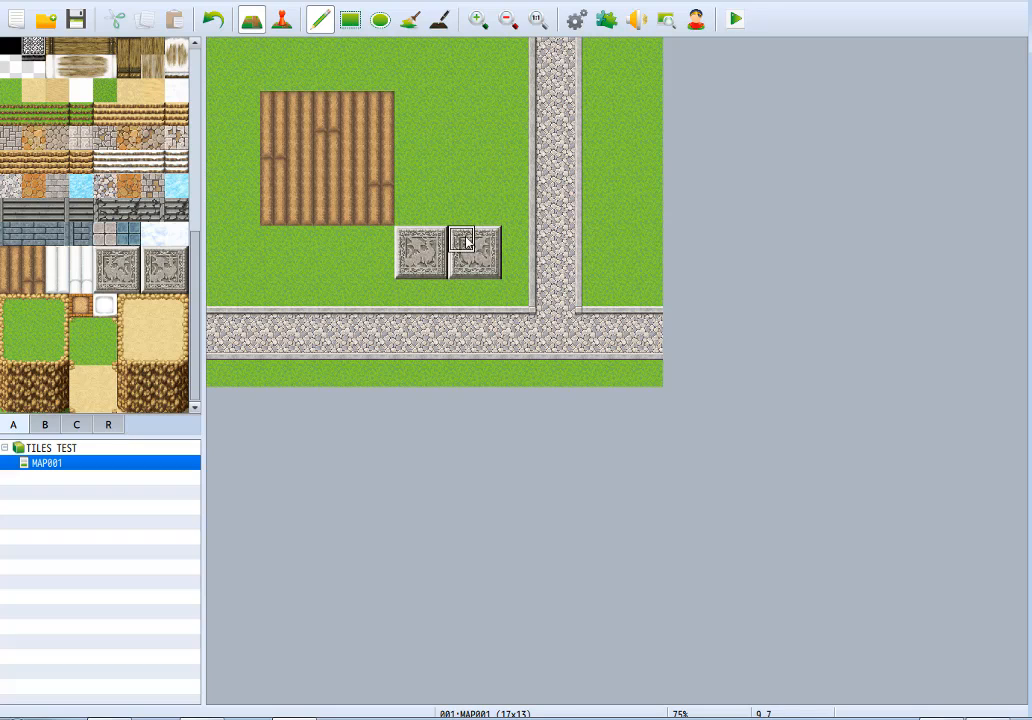
# Extend the relief floor tiles upward beside the farm field into two columns of four large tiles.
pyautogui.click(487, 216)
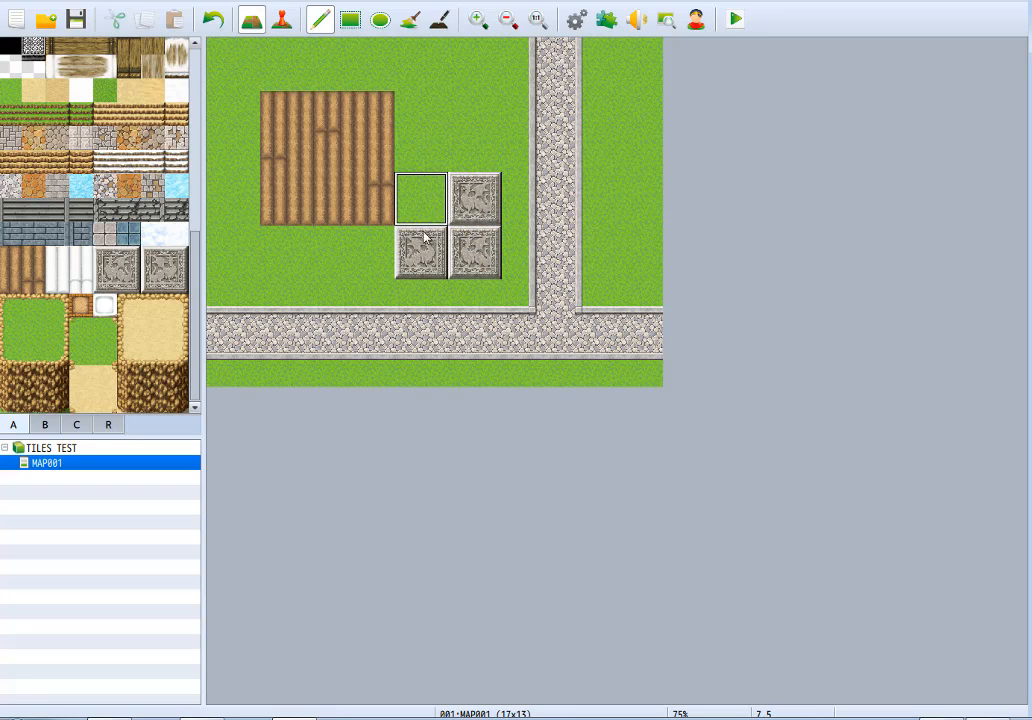
pyautogui.click(433, 218)
pyautogui.click(433, 160)
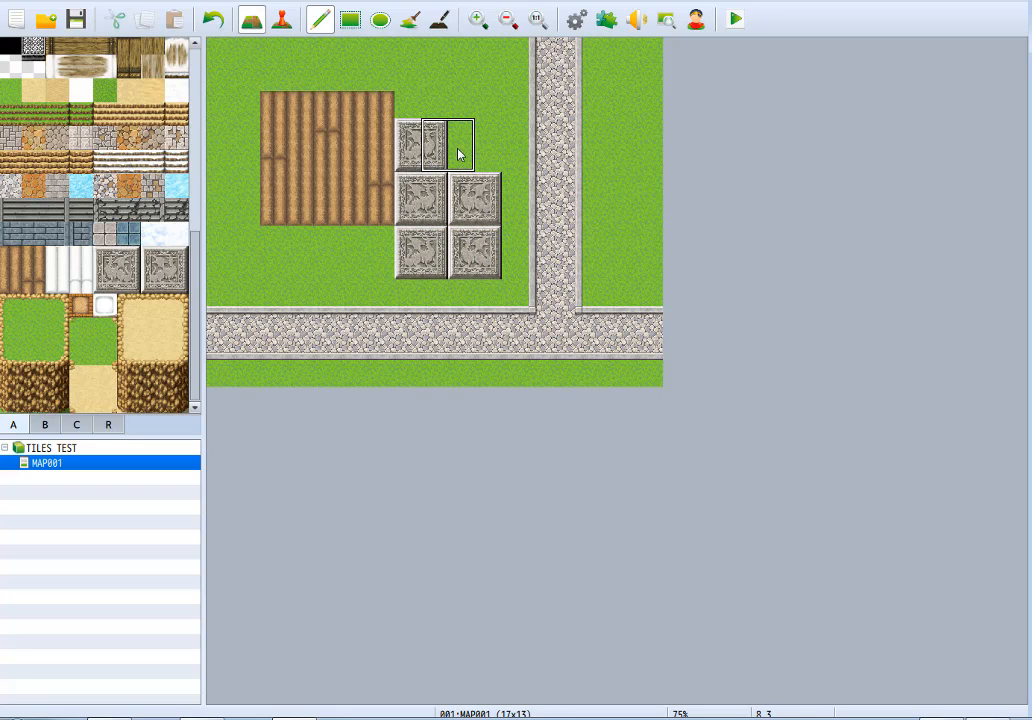
pyautogui.click(472, 152)
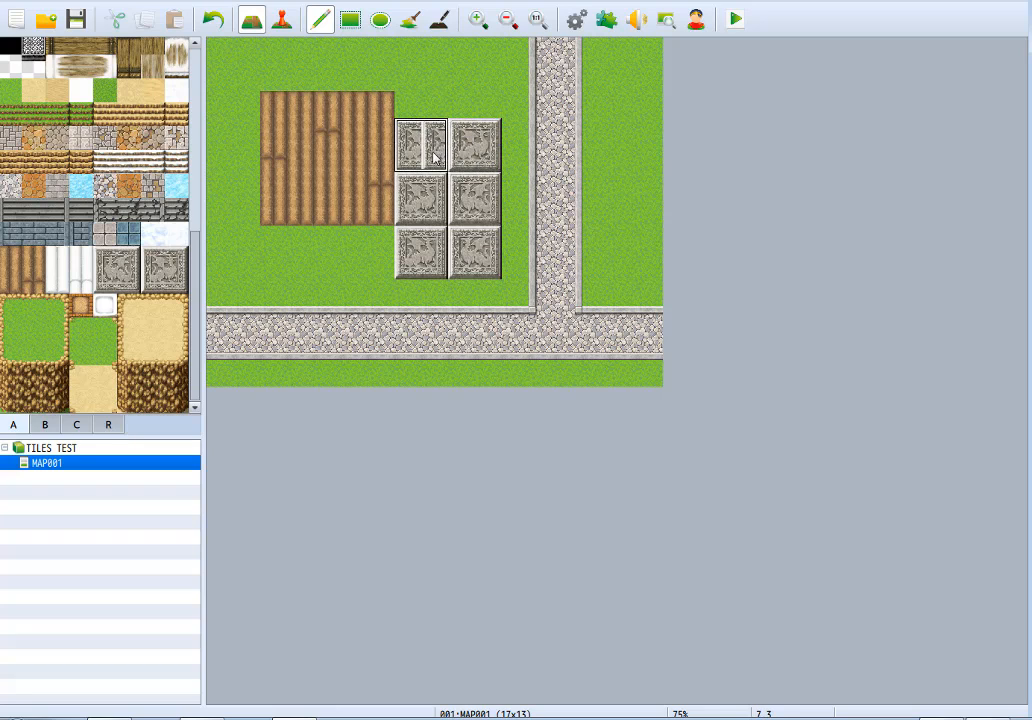
# Line the field's upper edge with three large relief floor tiles and its outer side with four stacked ones.
pyautogui.click(380, 76)
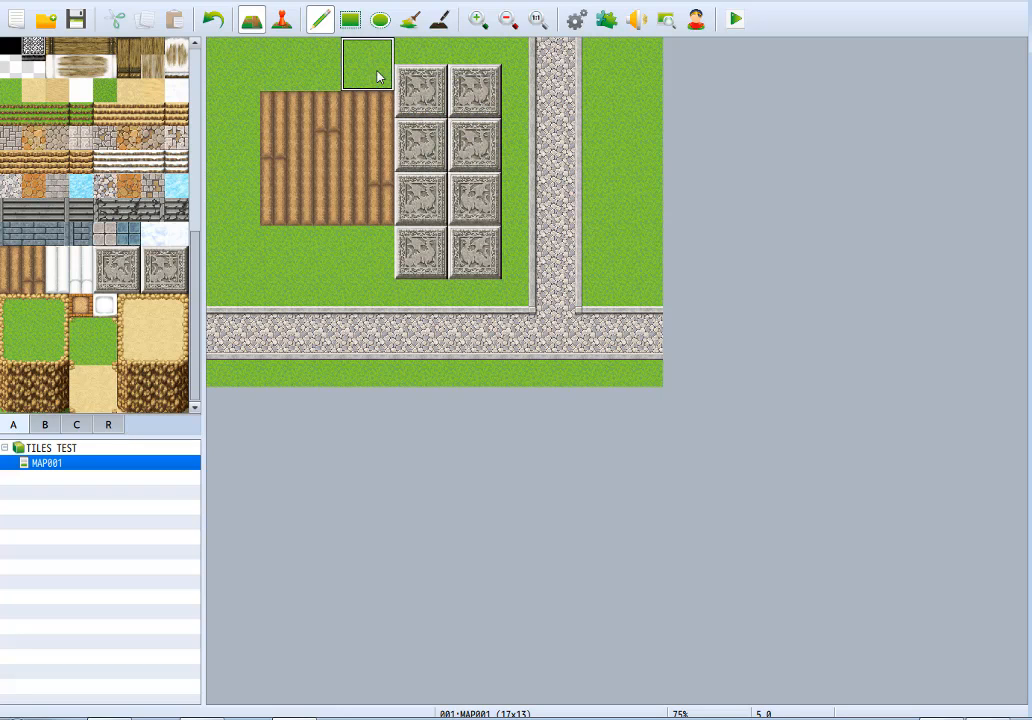
pyautogui.click(335, 77)
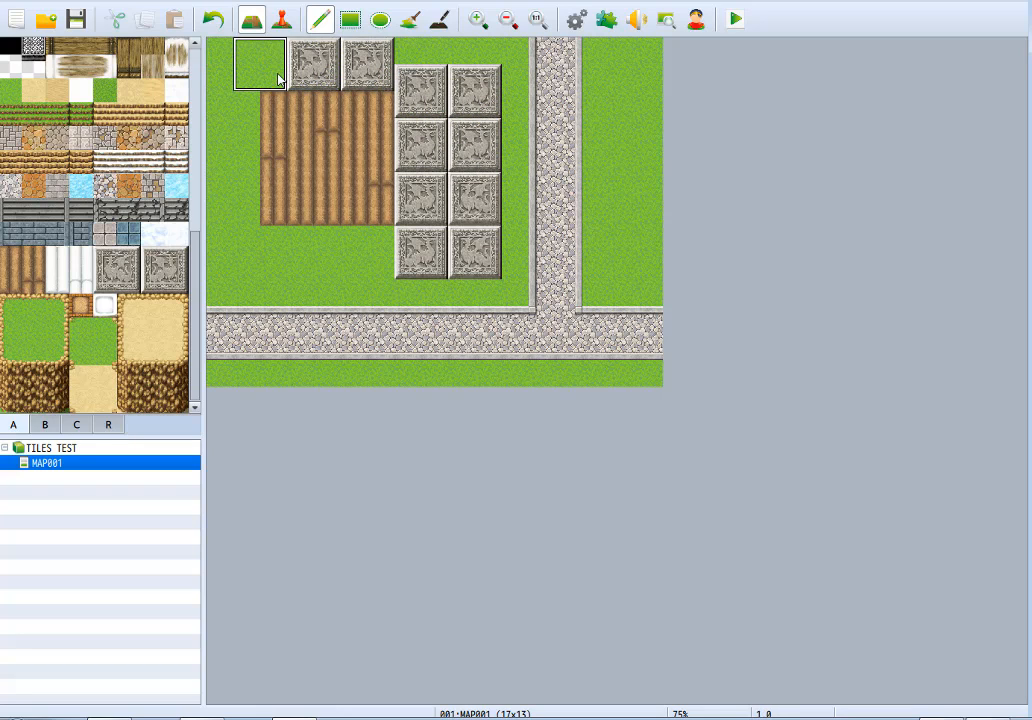
pyautogui.click(279, 79)
pyautogui.click(236, 120)
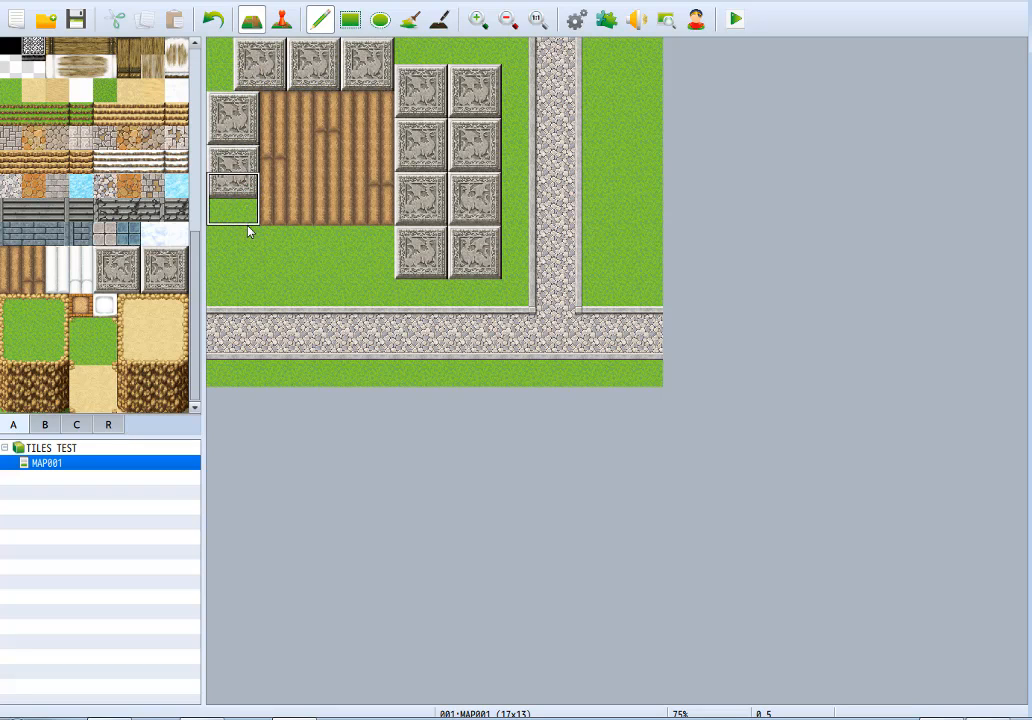
pyautogui.click(250, 255)
pyautogui.click(255, 296)
# Lay a row of five large relief floor tiles directly below the farm field.
pyautogui.click(295, 279)
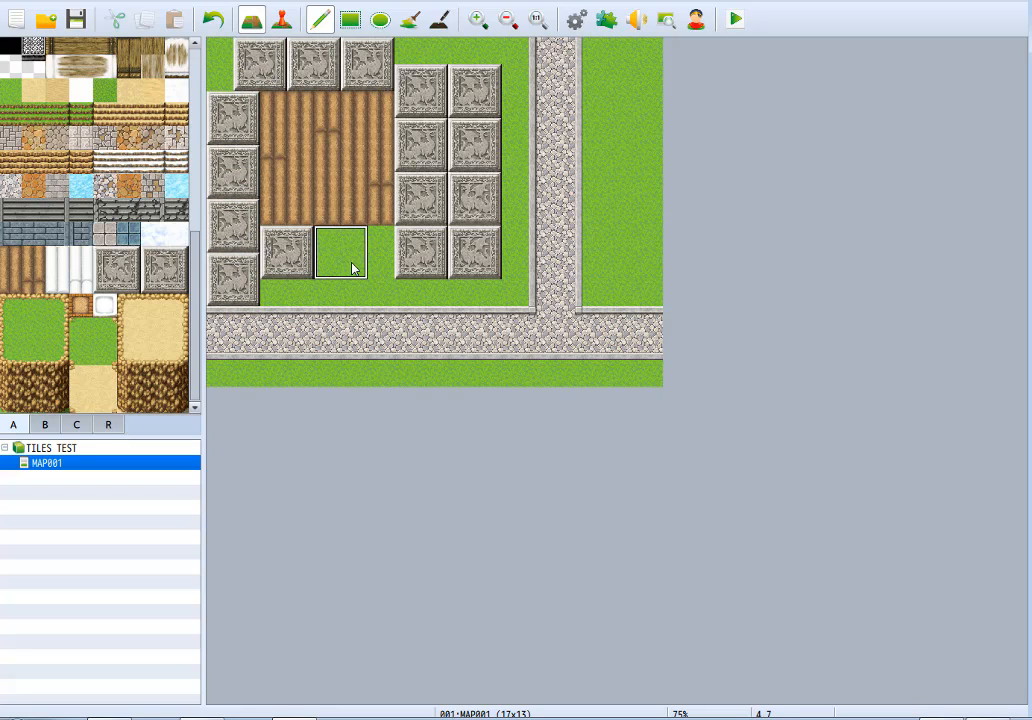
pyautogui.click(352, 267)
pyautogui.click(418, 266)
pyautogui.click(460, 269)
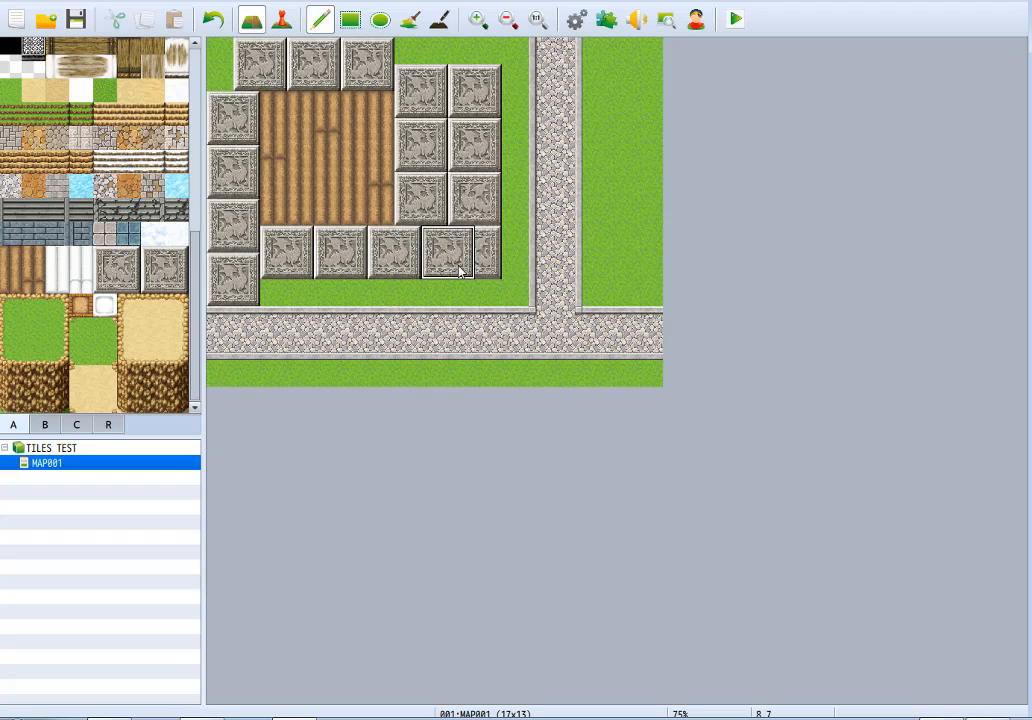
pyautogui.click(522, 258)
# Try covering the whole visible map with the large relief floor tile, and undo the fill.
pyautogui.moveTo(490, 206)
pyautogui.mouseDown()
pyautogui.moveTo(512, 193)
pyautogui.moveTo(451, 152)
pyautogui.moveTo(441, 95)
pyautogui.moveTo(506, 97)
pyautogui.moveTo(508, 117)
pyautogui.moveTo(270, 79)
pyautogui.moveTo(248, 127)
pyautogui.moveTo(490, 141)
pyautogui.moveTo(390, 180)
pyautogui.moveTo(272, 286)
pyautogui.moveTo(380, 290)
pyautogui.moveTo(355, 305)
pyautogui.moveTo(306, 189)
pyautogui.moveTo(345, 183)
pyautogui.moveTo(426, 276)
pyautogui.moveTo(407, 72)
pyautogui.moveTo(296, 226)
pyautogui.moveTo(560, 131)
pyautogui.moveTo(630, 143)
pyautogui.moveTo(590, 60)
pyautogui.moveTo(620, 100)
pyautogui.moveTo(684, 292)
pyautogui.moveTo(450, 362)
pyautogui.moveTo(251, 403)
pyautogui.moveTo(731, 381)
pyautogui.mouseUp()
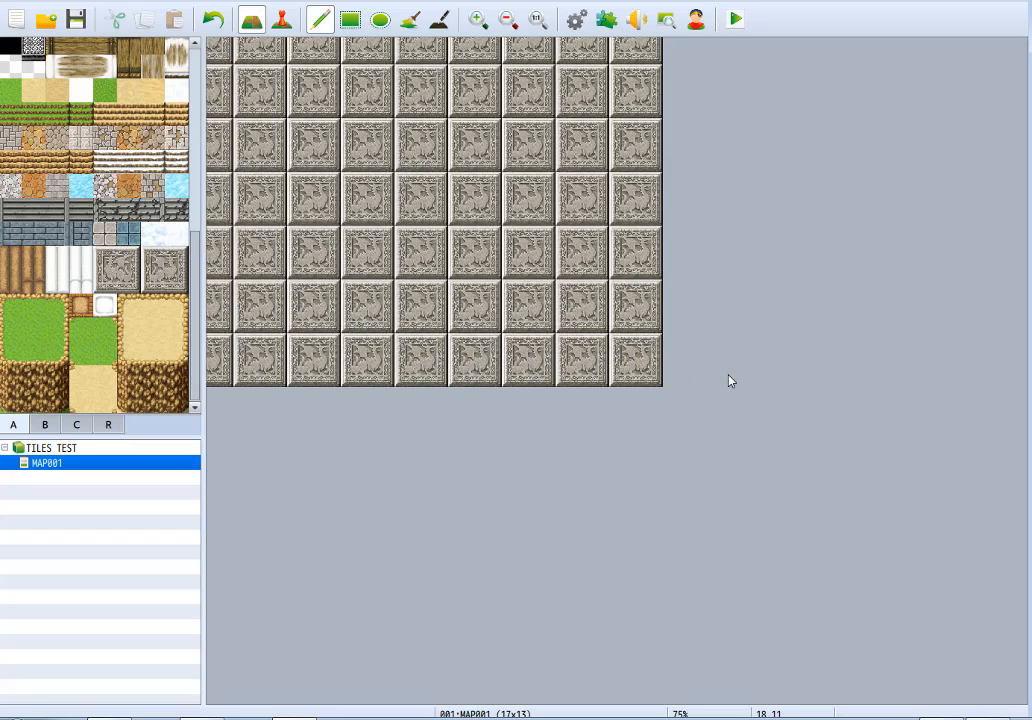
pyautogui.hotkey('ctrl', 'z')
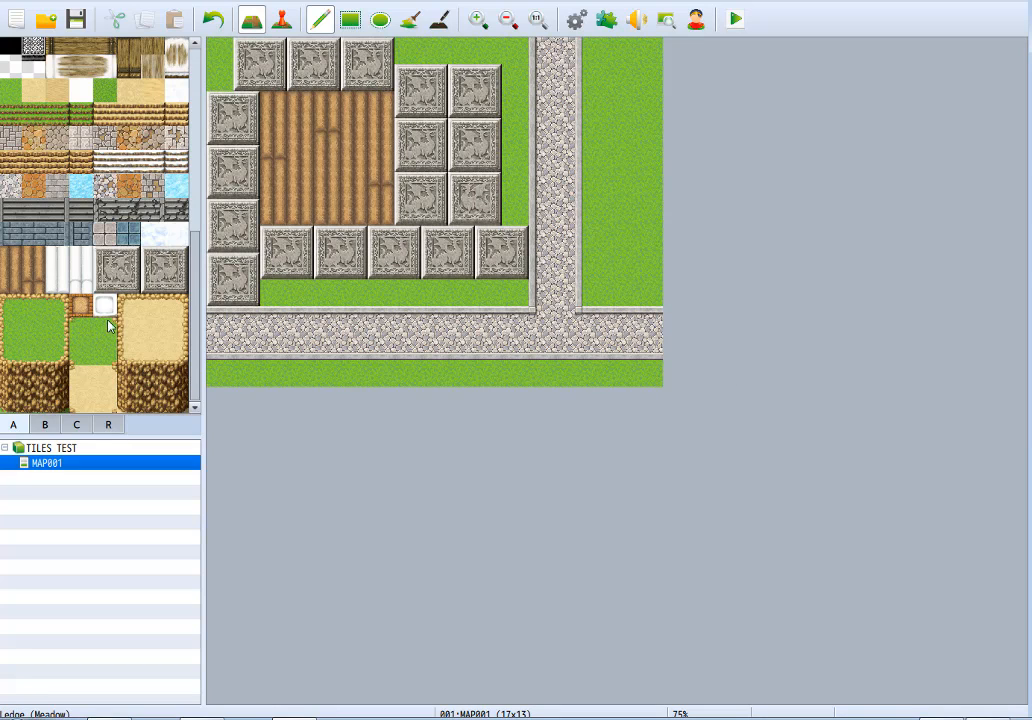
# Stamp Large Relief Floor Tile B off-grid over the lower relief row, and a three-tile-wide relief selection from the row's end onto the cobblestone path.
pyautogui.moveTo(165, 278); pyautogui.dragTo(173, 282)
pyautogui.click(412, 250)
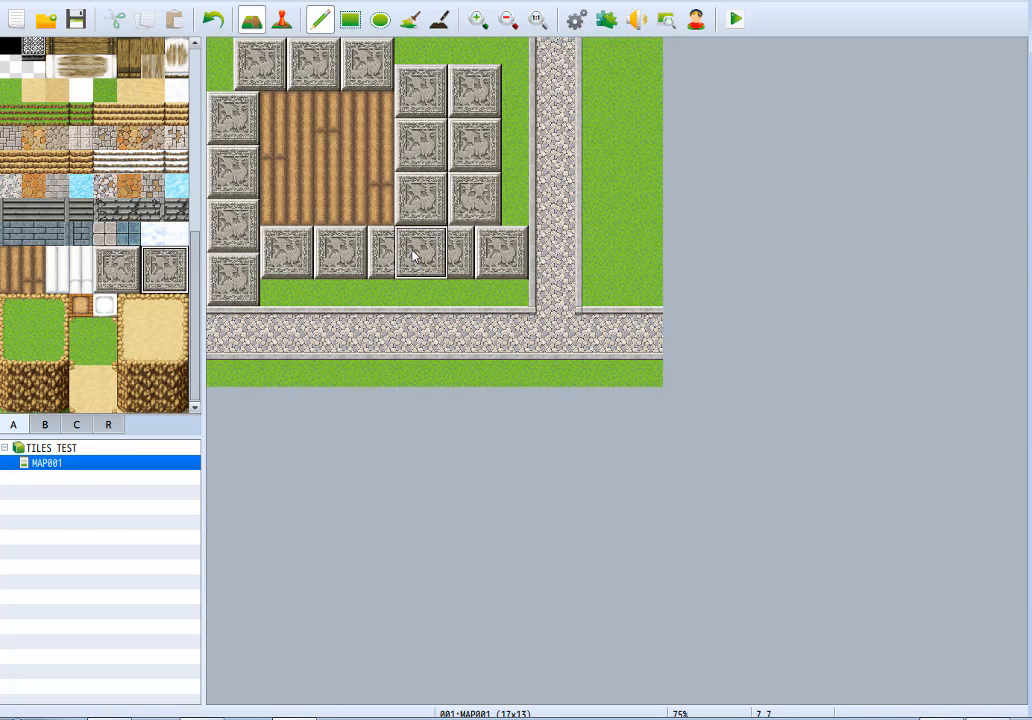
pyautogui.moveTo(105, 260); pyautogui.dragTo(152, 281)
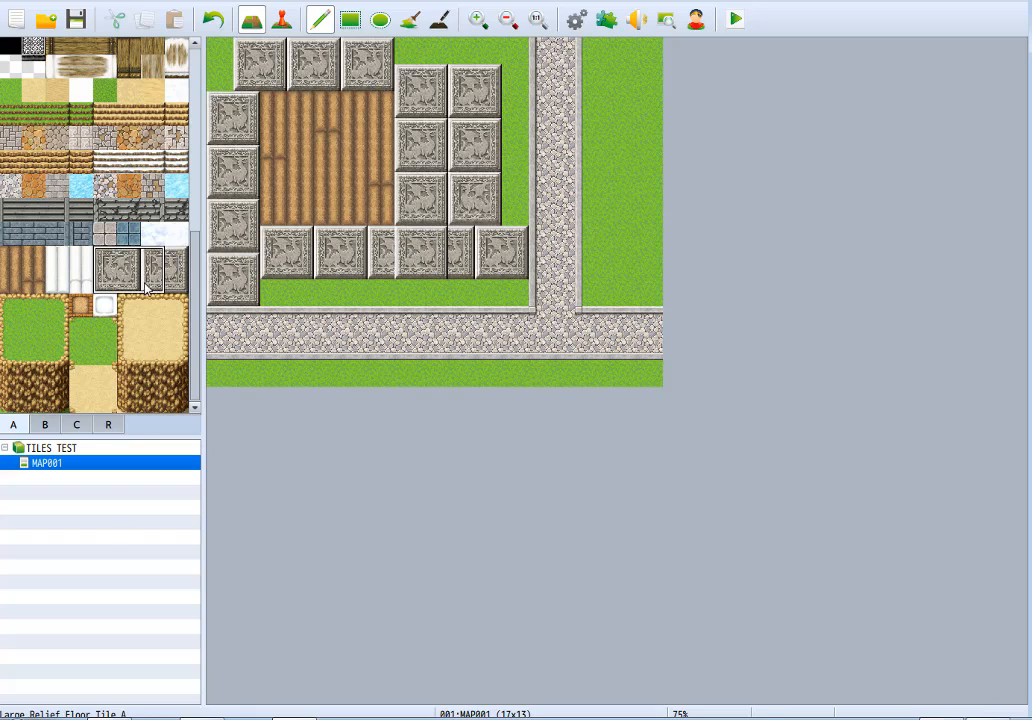
pyautogui.click(493, 239)
# Paint a continuous row of eight Garden A tiles in the grass strip below the relief row.
pyautogui.click(81, 305)
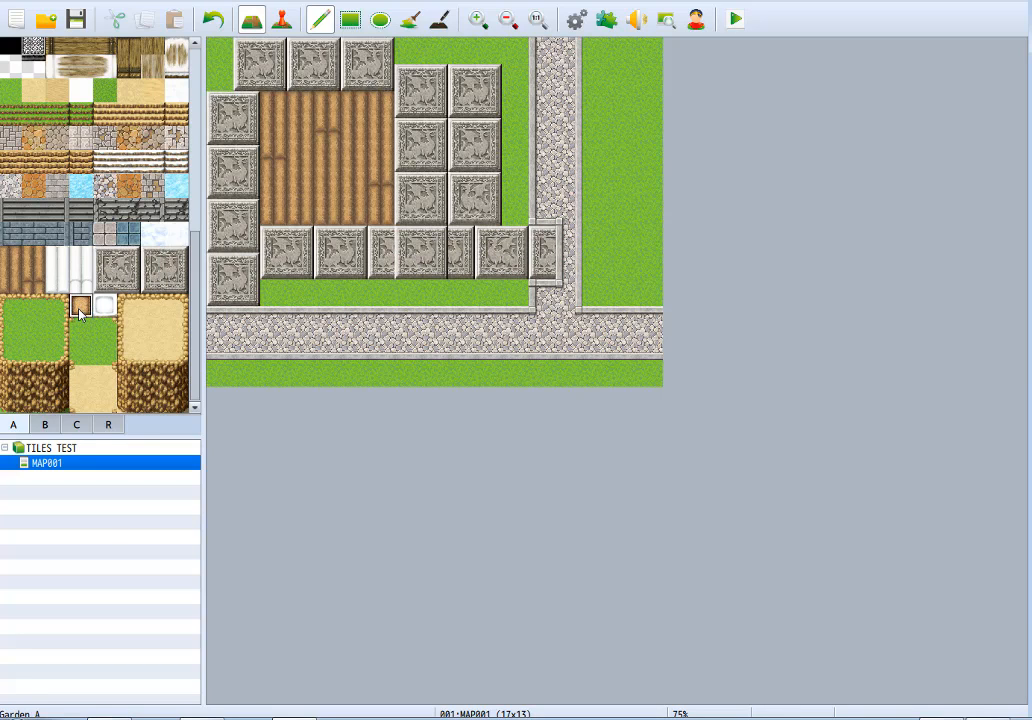
pyautogui.click(327, 292)
pyautogui.click(380, 292)
pyautogui.click(433, 292)
pyautogui.click(460, 292)
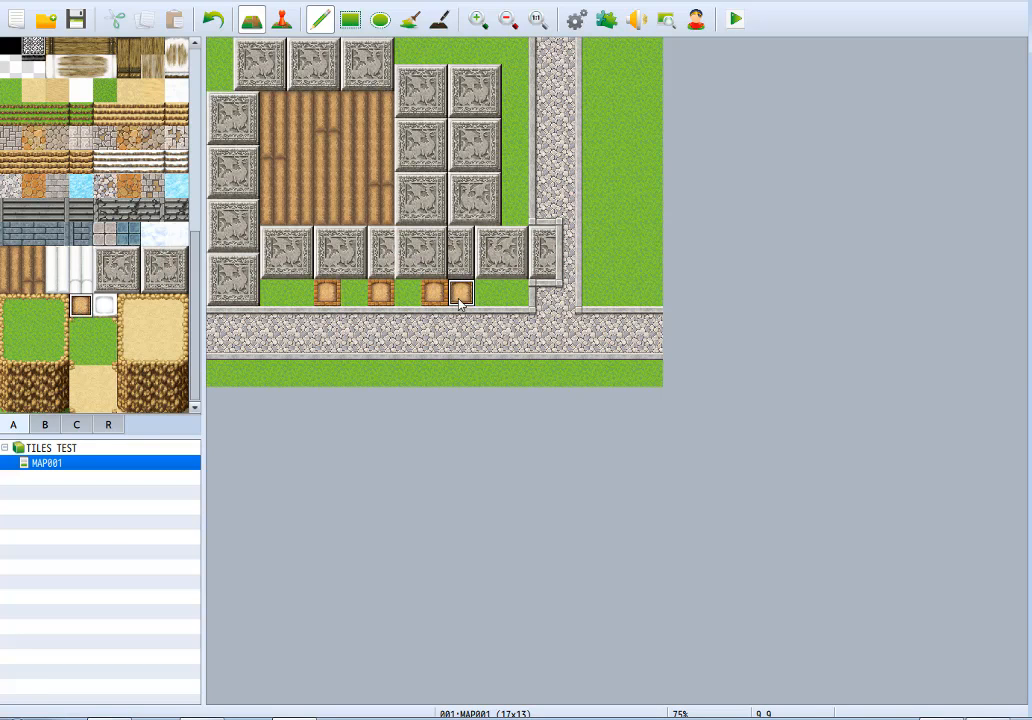
pyautogui.click(300, 292)
pyautogui.click(273, 292)
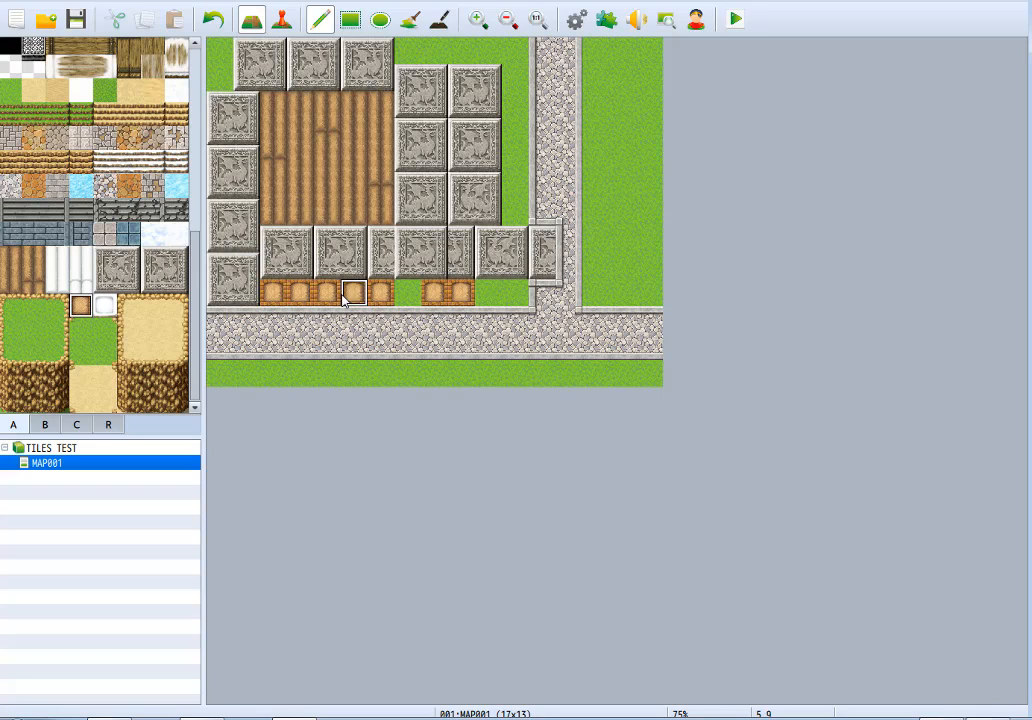
pyautogui.click(353, 292)
pyautogui.click(407, 292)
# Paint a column of four Garden A tiles between the relief tiles and cobblestone path, and lengthen the lower garden row by one tile.
pyautogui.click(514, 184)
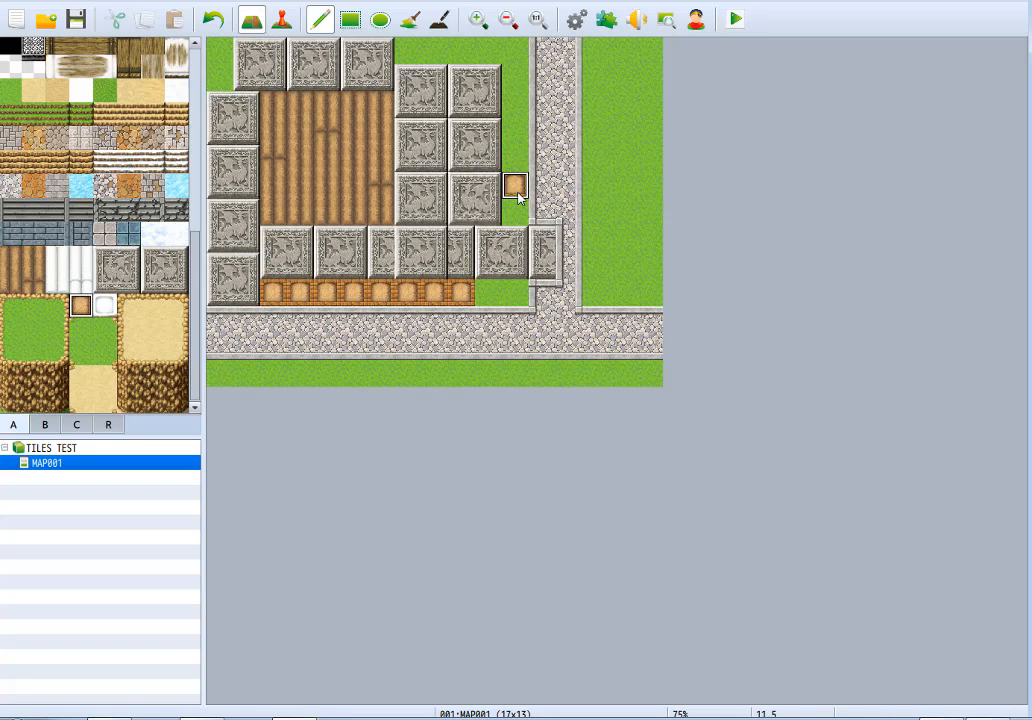
pyautogui.click(514, 131)
pyautogui.click(514, 157)
pyautogui.click(514, 211)
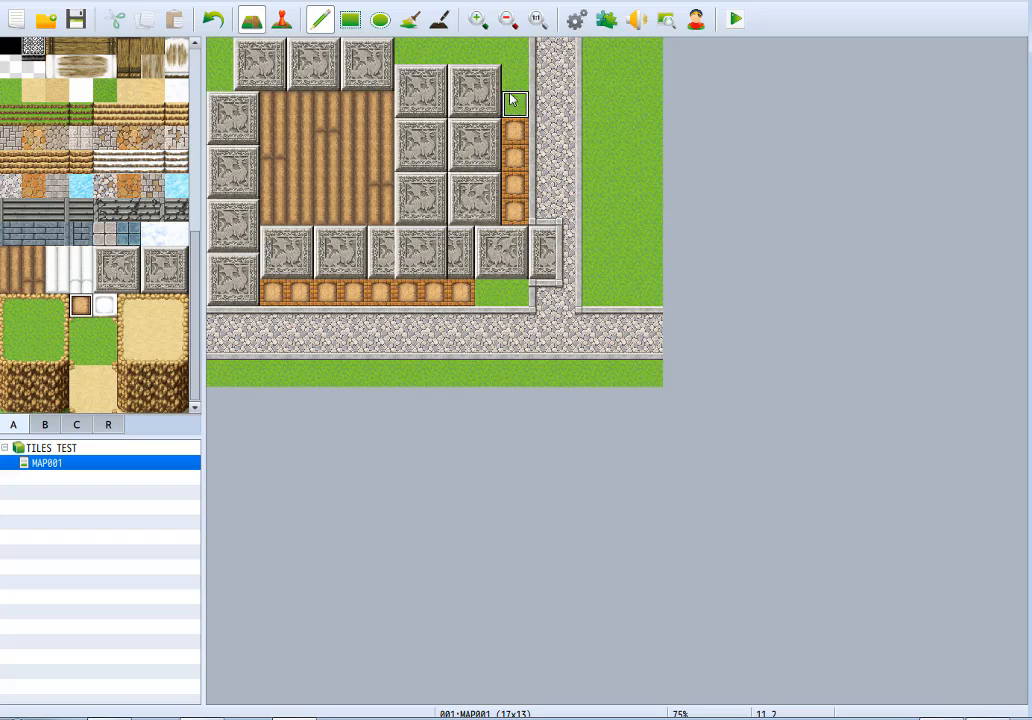
pyautogui.click(487, 292)
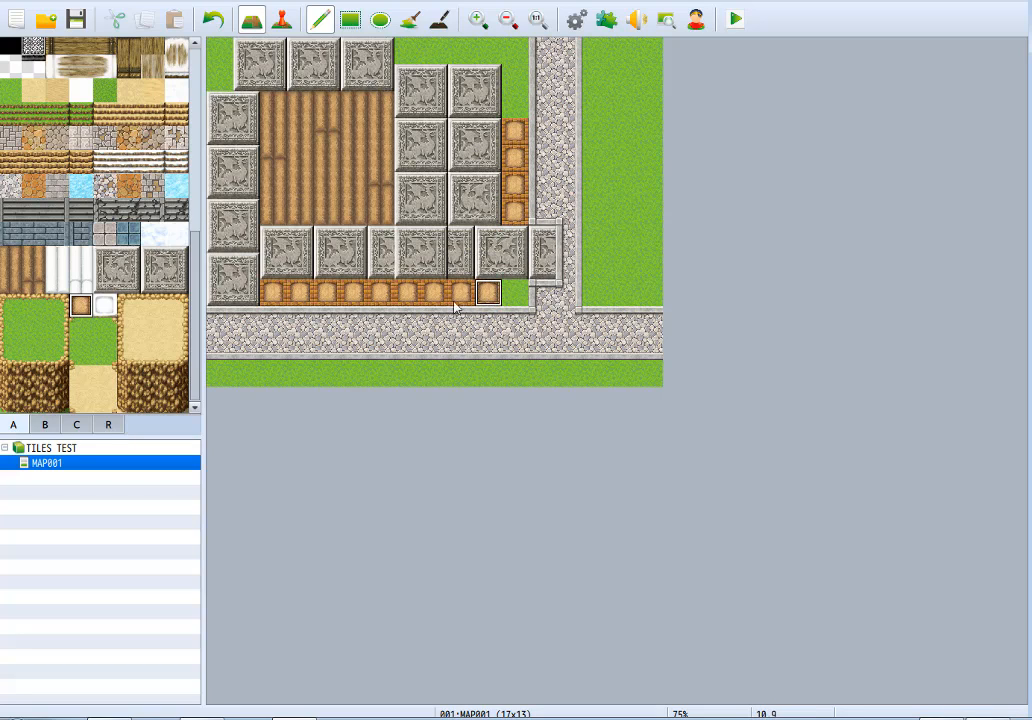
# Replace five tiles of the lower Garden A row with the white snow garden tile, mostly alternating with the brown ones.
pyautogui.click(104, 305)
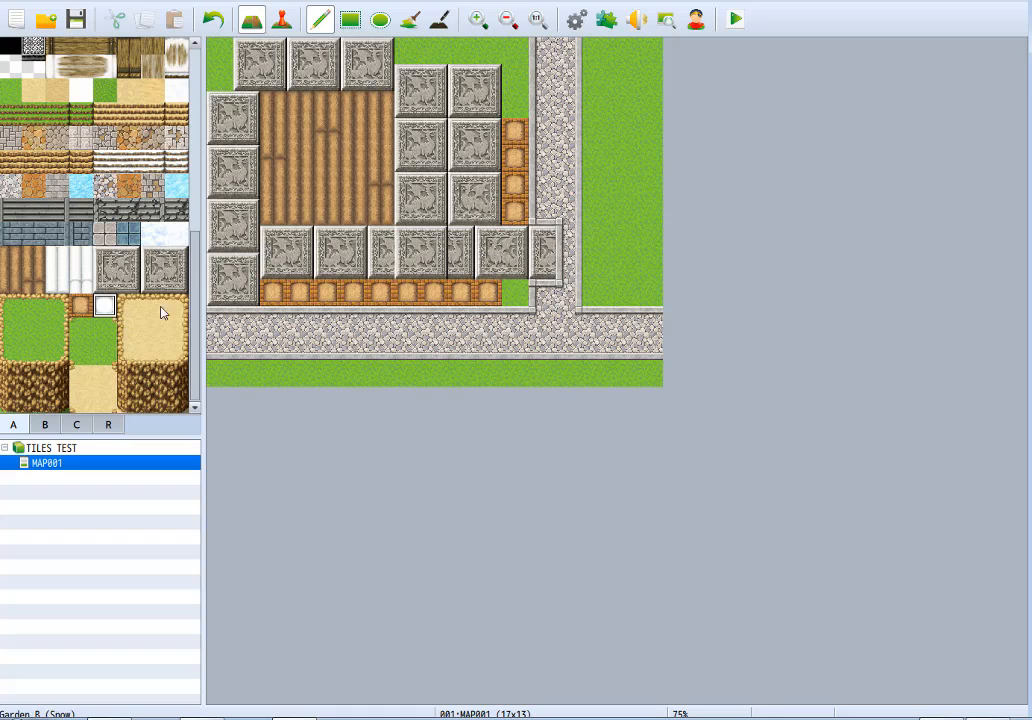
pyautogui.click(487, 294)
pyautogui.click(460, 294)
pyautogui.click(407, 294)
pyautogui.click(353, 294)
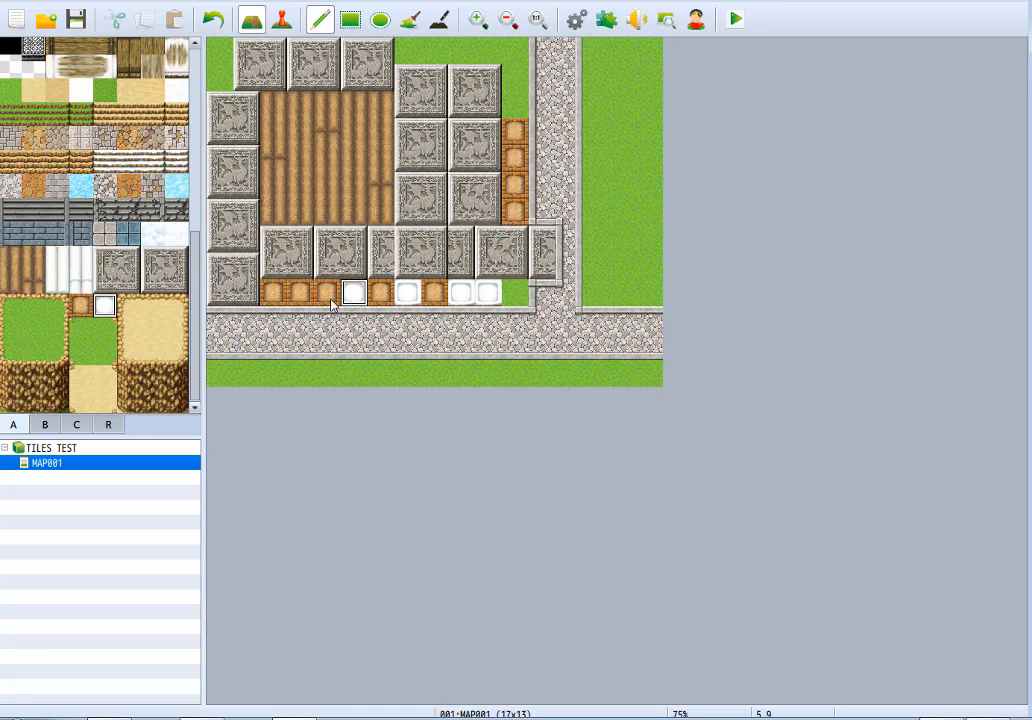
pyautogui.click(307, 300)
# Try drawing an area of the grass-topped cliff tile over the relief and garden tiles, and undo it.
pyautogui.click(66, 397)
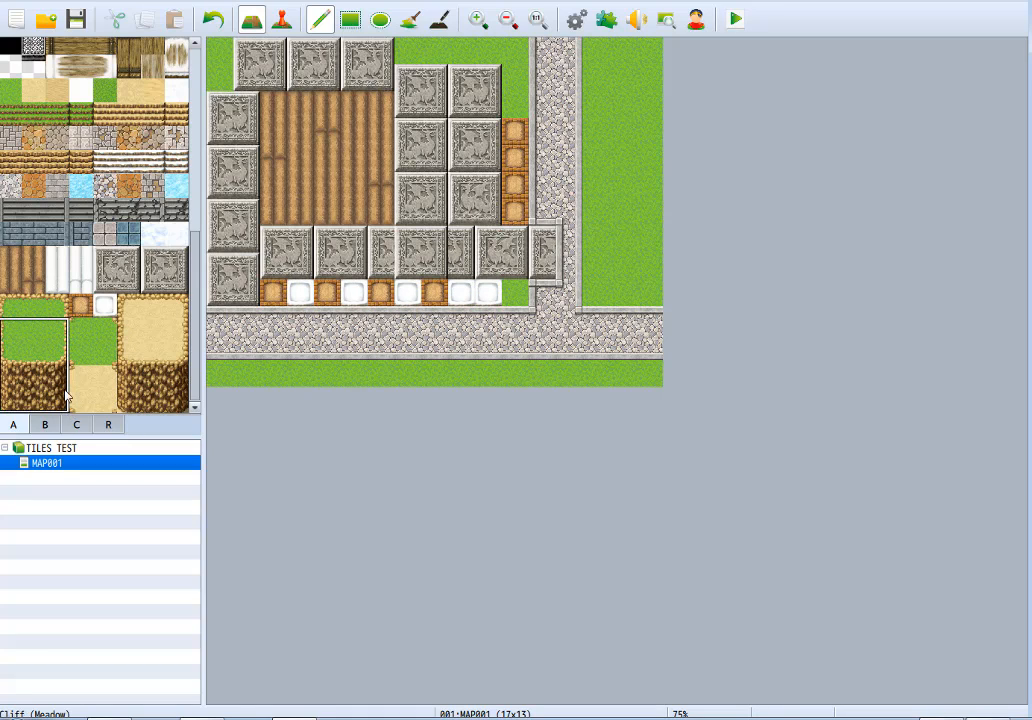
pyautogui.click(33, 307)
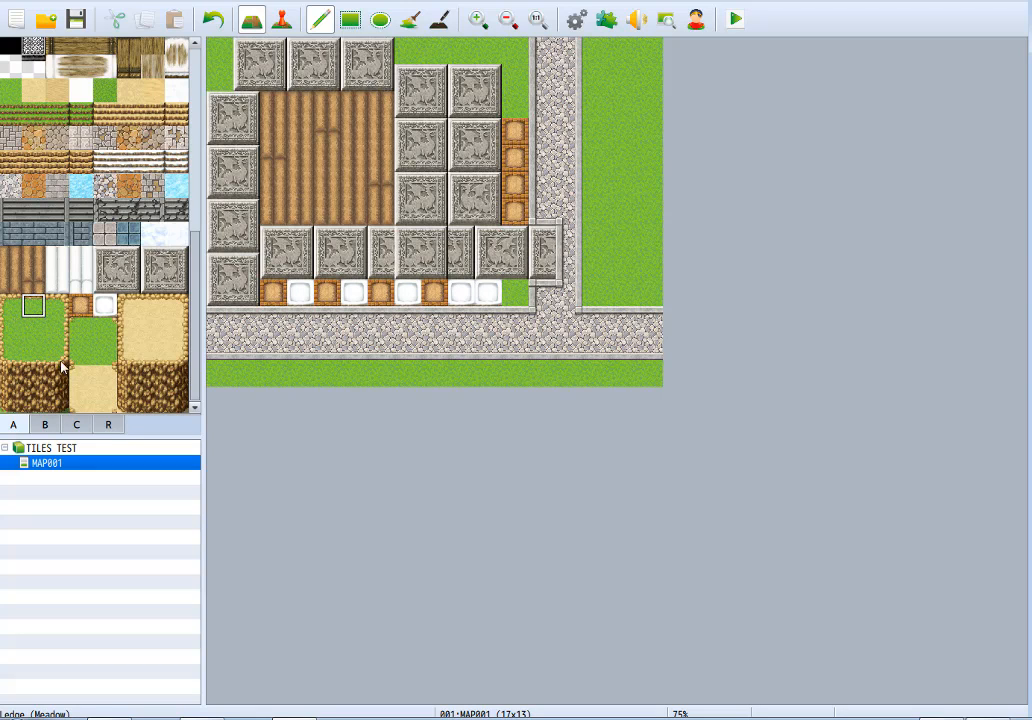
pyautogui.scroll(5, 193, 300)
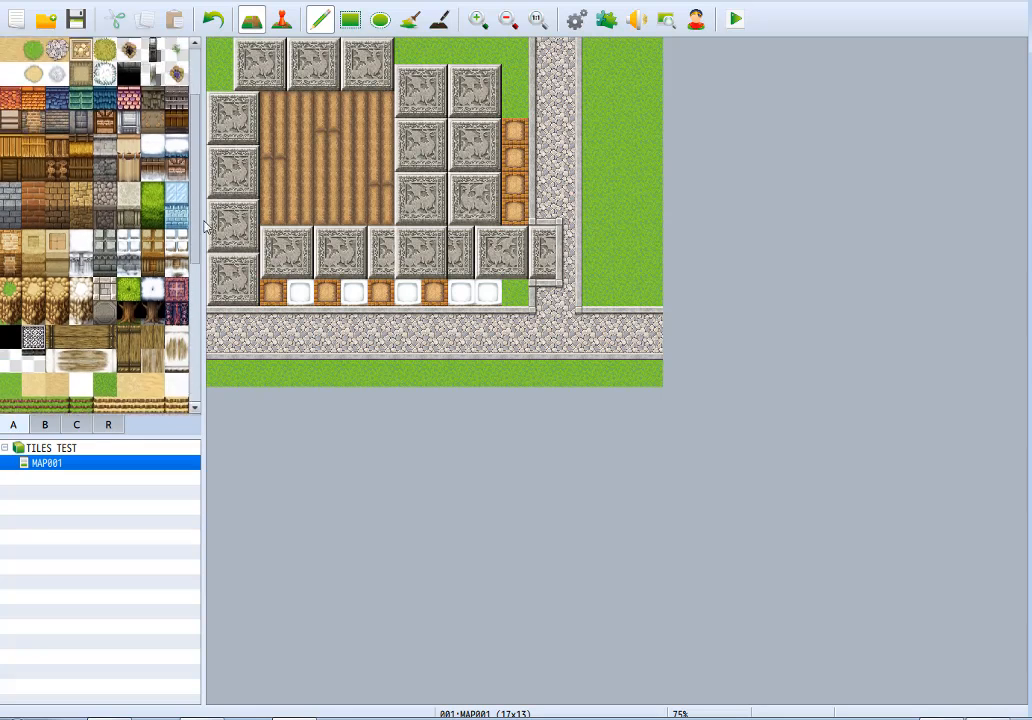
pyautogui.click(10, 203)
pyautogui.moveTo(470, 150)
pyautogui.mouseDown()
pyautogui.moveTo(346, 270)
pyautogui.moveTo(422, 203)
pyautogui.moveTo(534, 299)
pyautogui.mouseUp()
pyautogui.hotkey('ctrl', 'z')
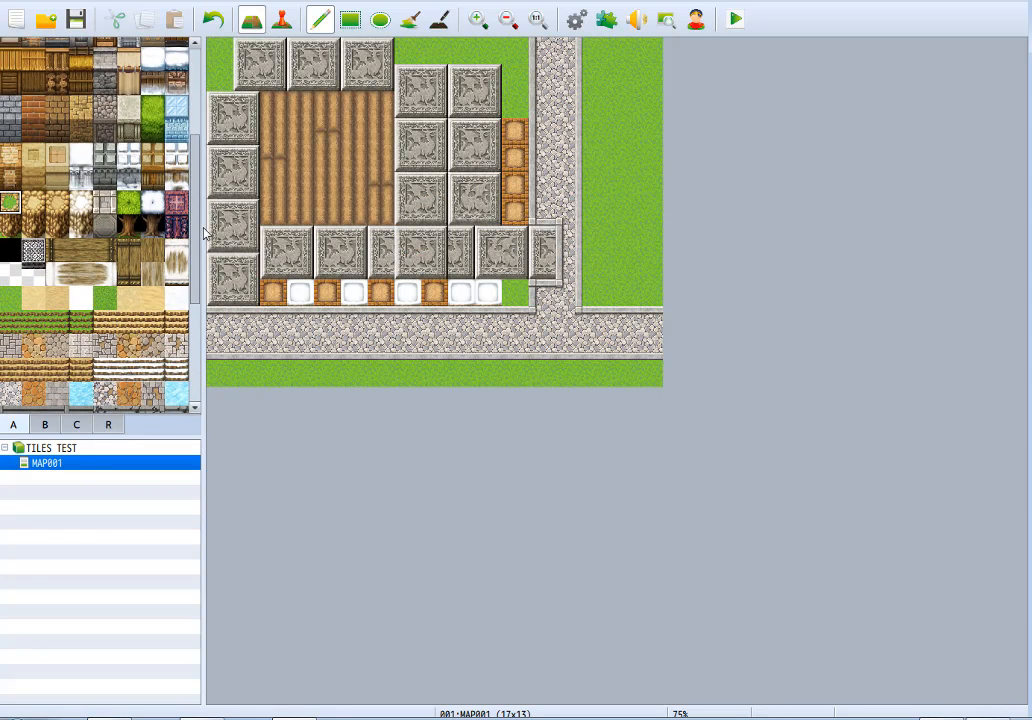
# Place a three-tile-wide strip of rocky ledge wall in the grass along the map's lower edge, with two Ledge (Dirt) tiles beside it.
pyautogui.scroll(-4, 164, 289)
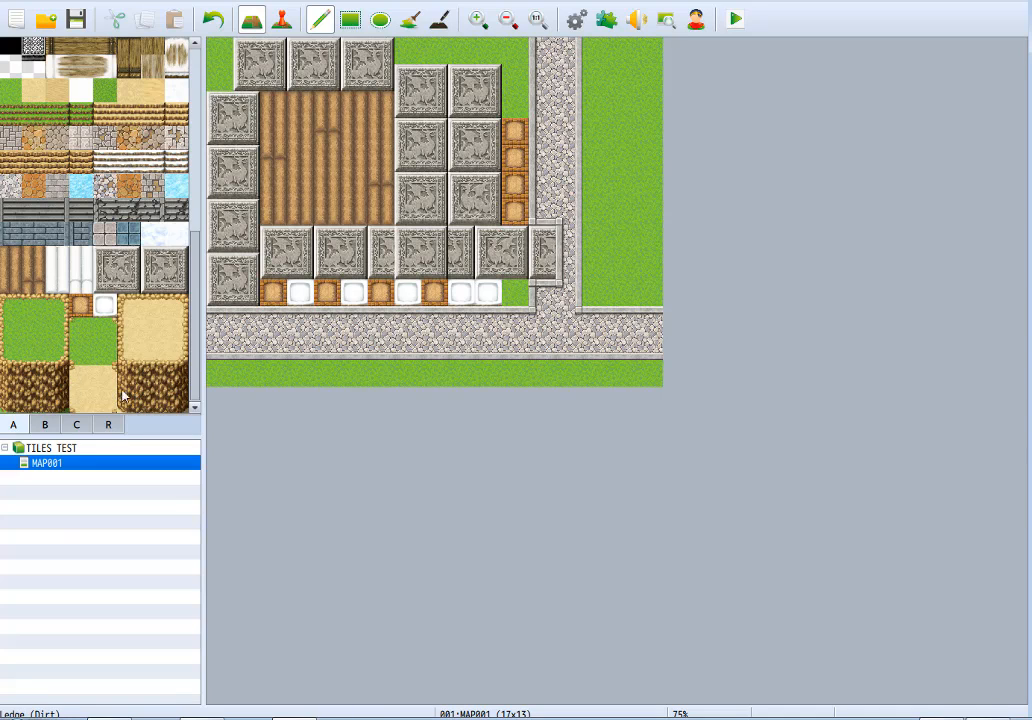
pyautogui.click(440, 371)
pyautogui.click(131, 331)
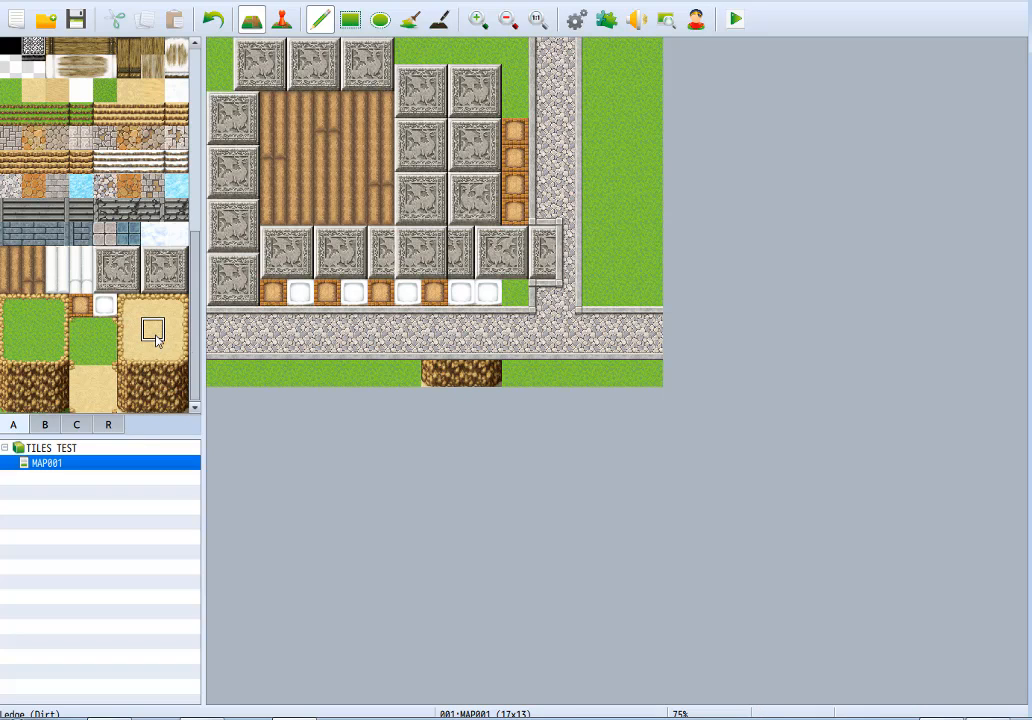
pyautogui.moveTo(382, 373); pyautogui.dragTo(408, 373)
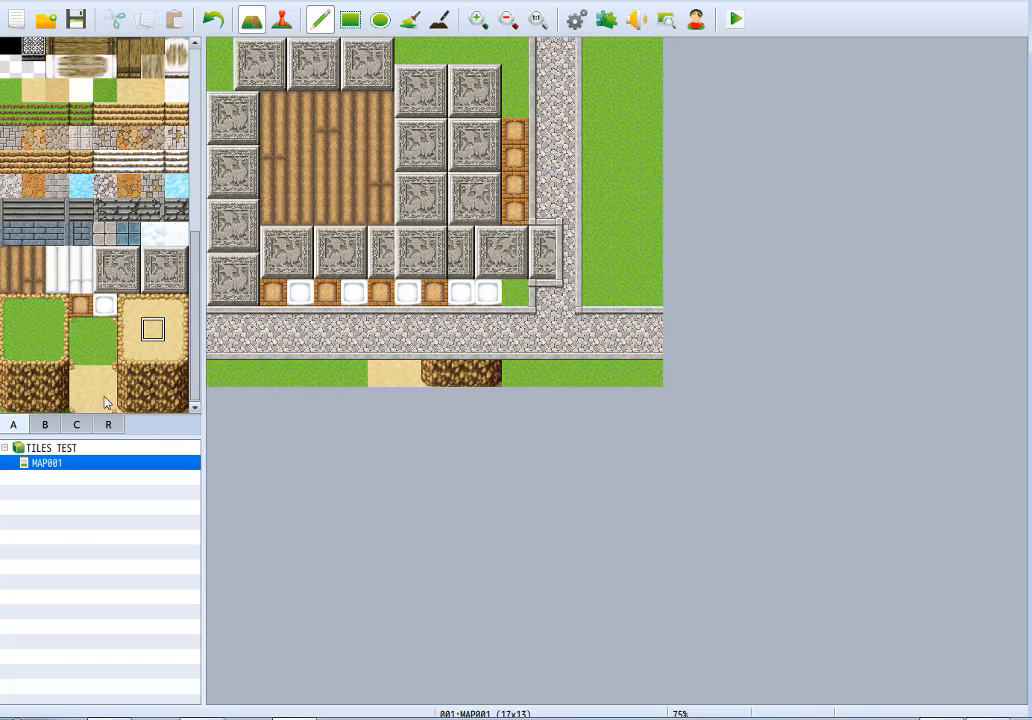
# Place one Cliff (Meadow) tile in the grass along the map's lower edge, and cover the whole map with plain grass.
pyautogui.click(11, 400)
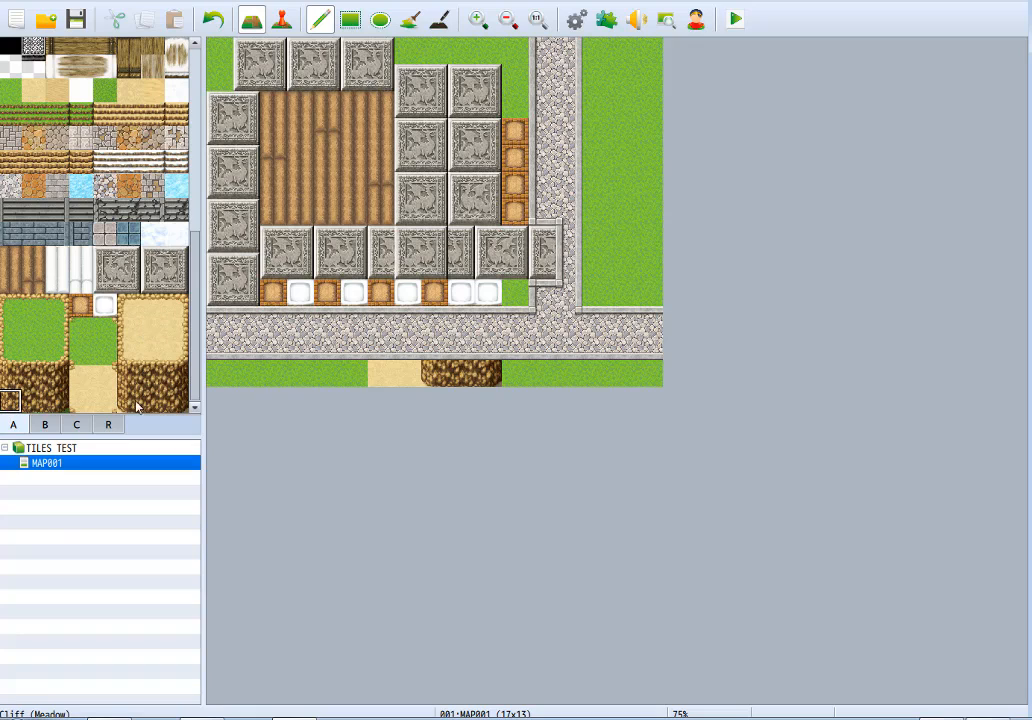
pyautogui.click(301, 374)
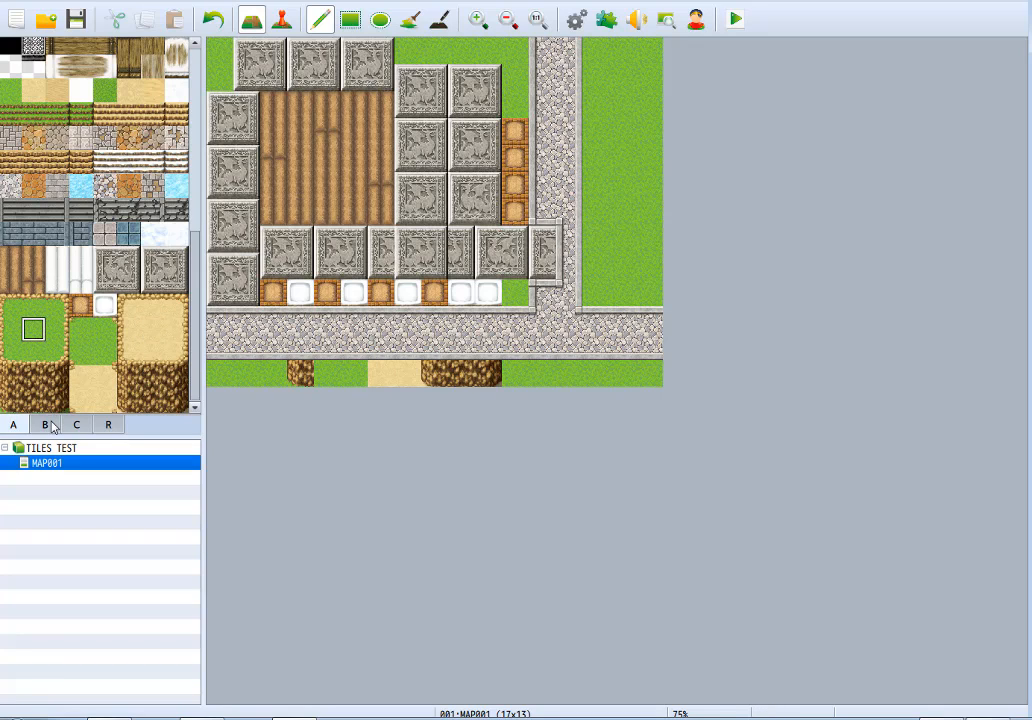
pyautogui.click(350, 20)
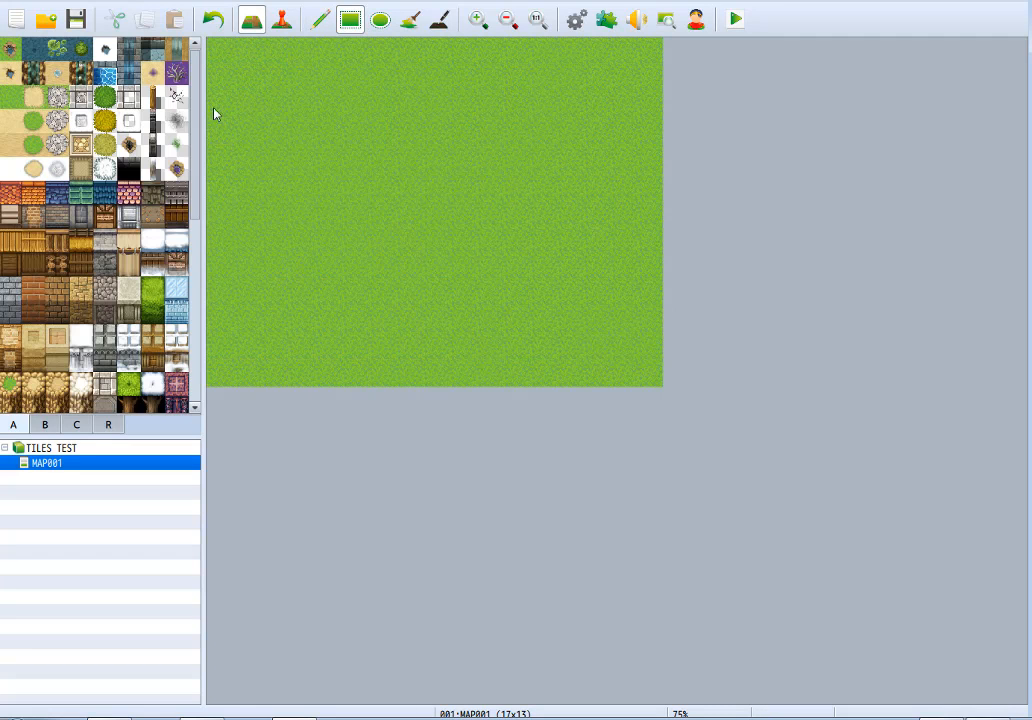
# From tileset B, place the sword, shield, armor and sack shop signs side by side near the map's upper edge.
pyautogui.click(45, 425)
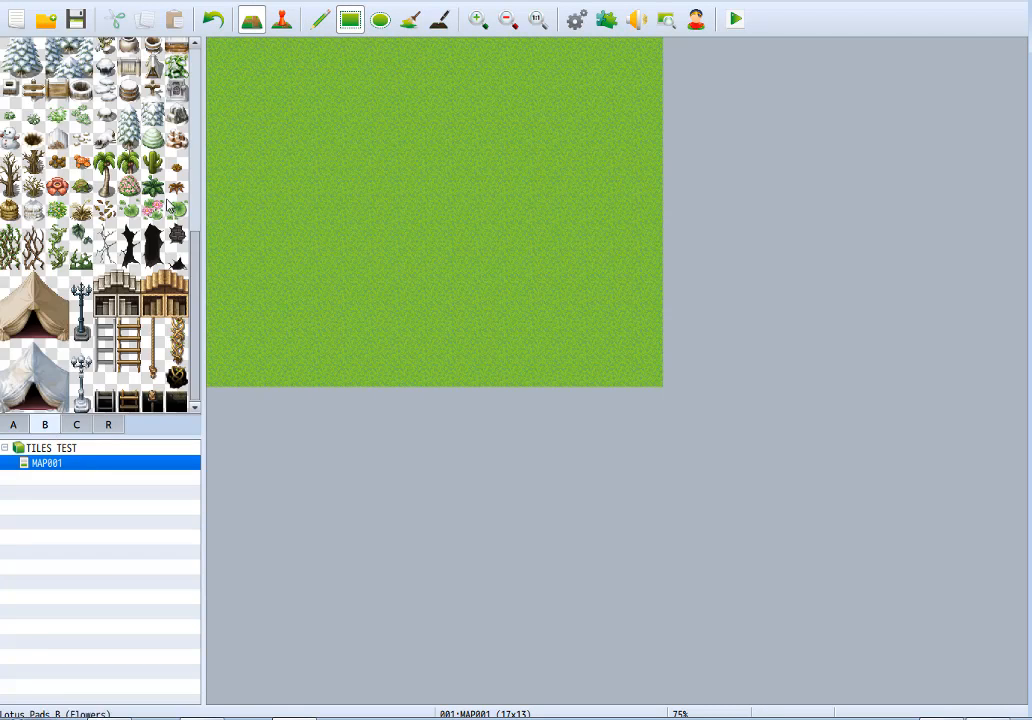
pyautogui.moveTo(198, 284); pyautogui.dragTo(200, 72)
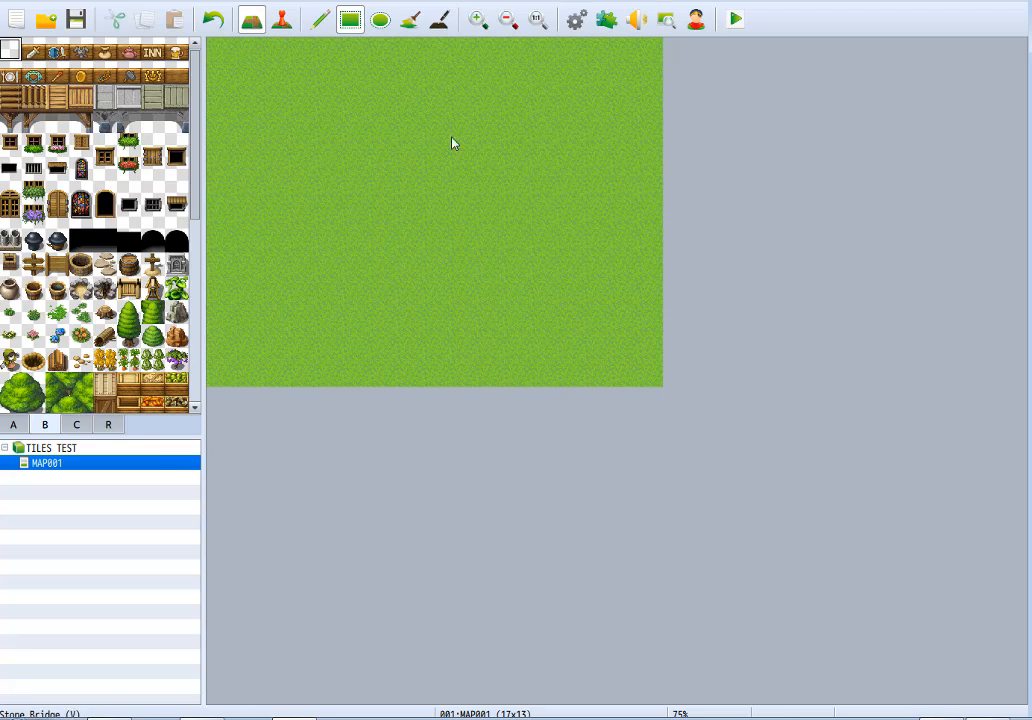
pyautogui.click(34, 53)
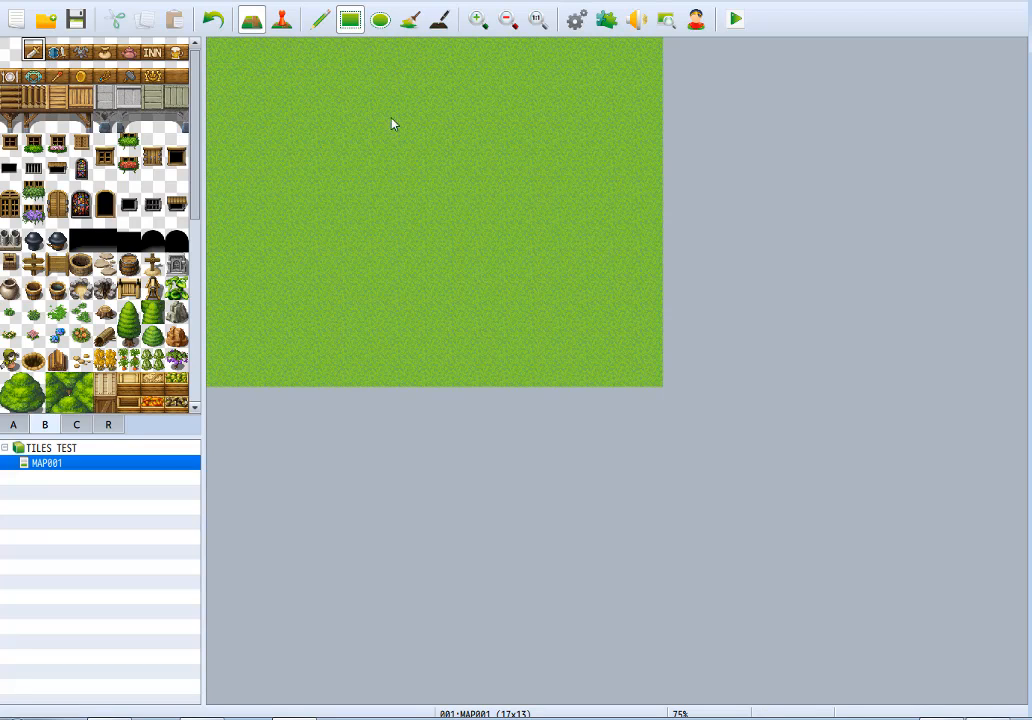
pyautogui.click(354, 81)
pyautogui.click(57, 53)
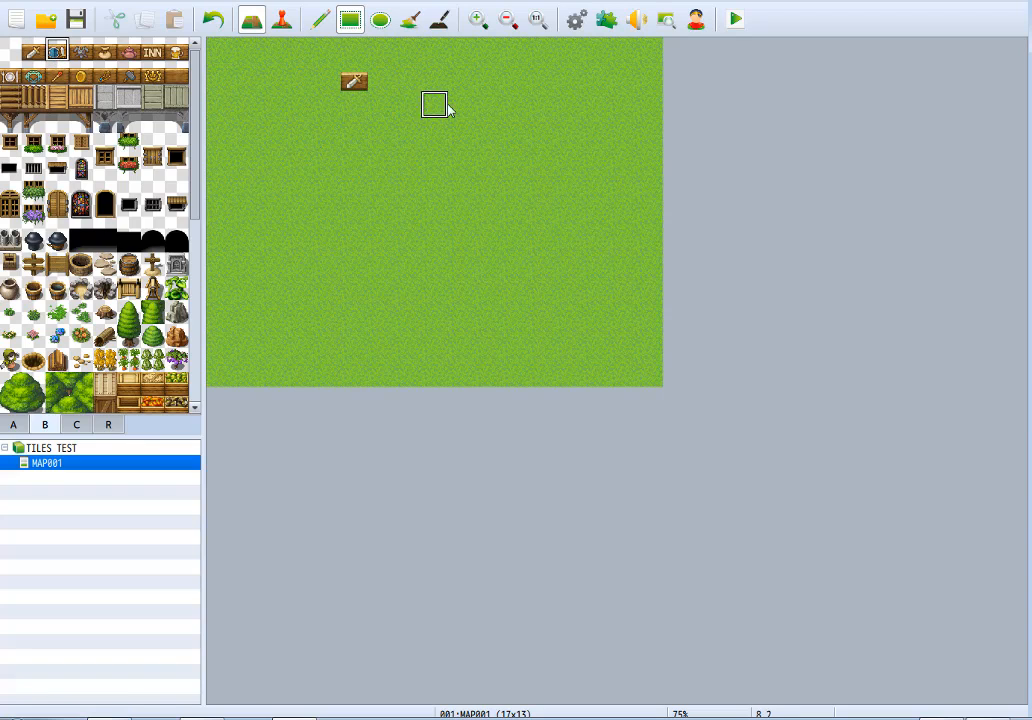
pyautogui.click(381, 81)
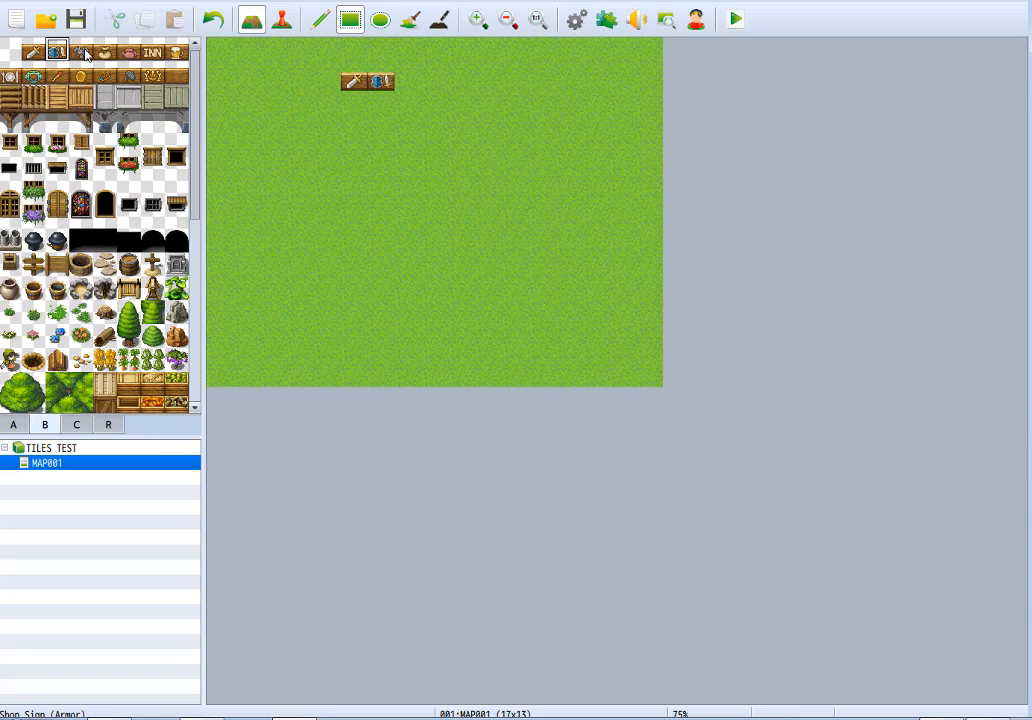
pyautogui.click(81, 53)
pyautogui.click(408, 81)
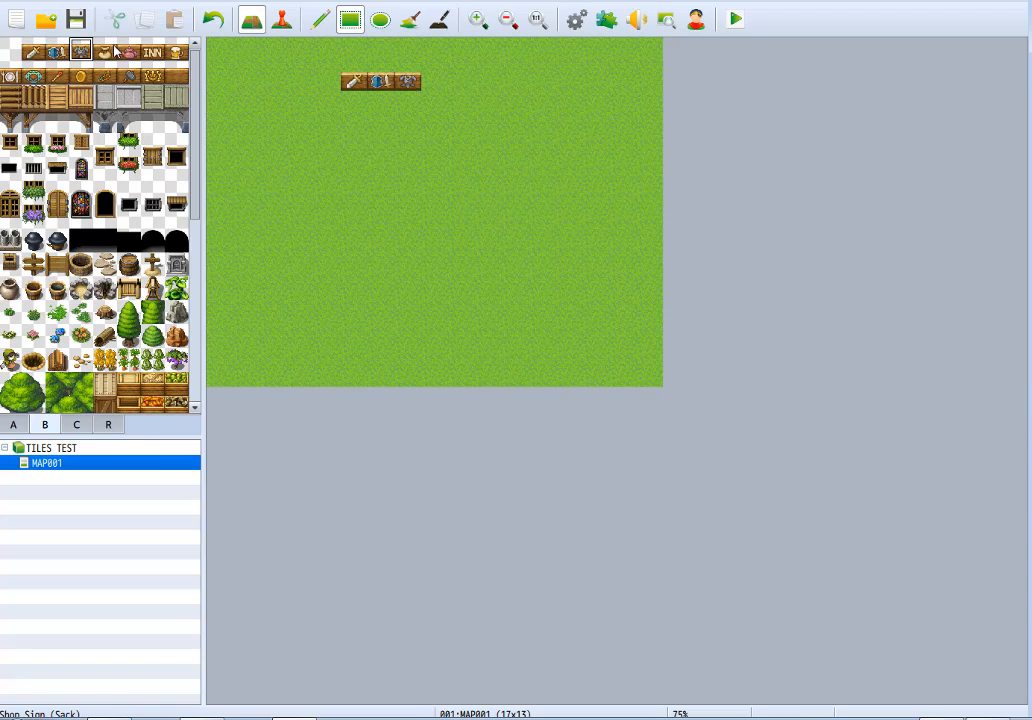
pyautogui.click(108, 52)
pyautogui.click(435, 81)
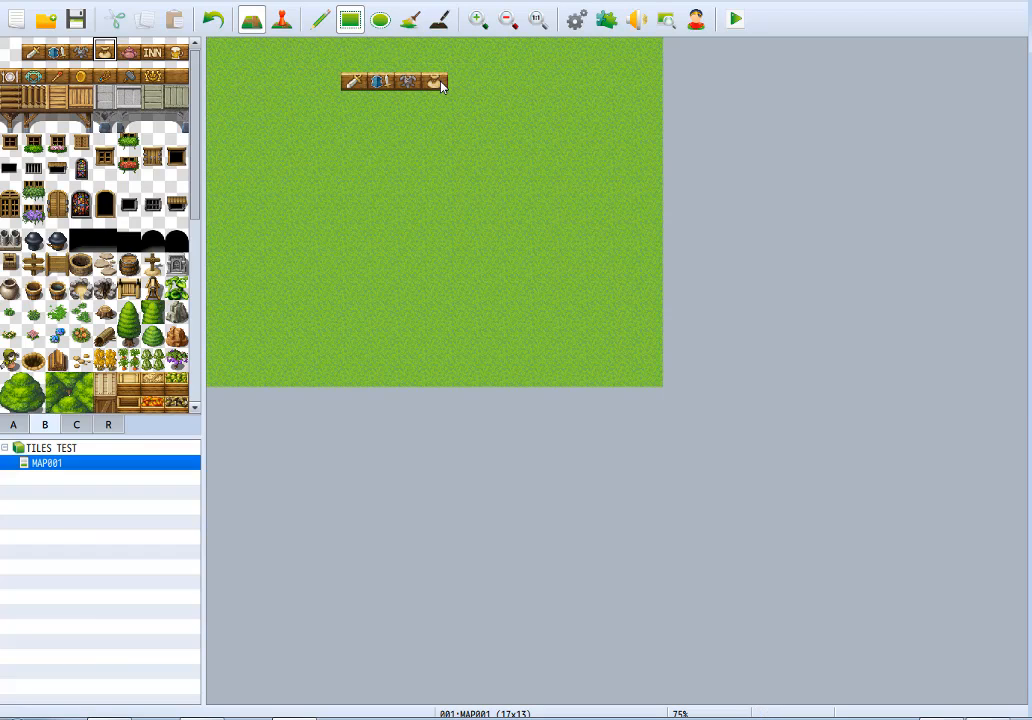
# Extend the row of shop signs with the teapot, Inn and Pub signs.
pyautogui.click(129, 52)
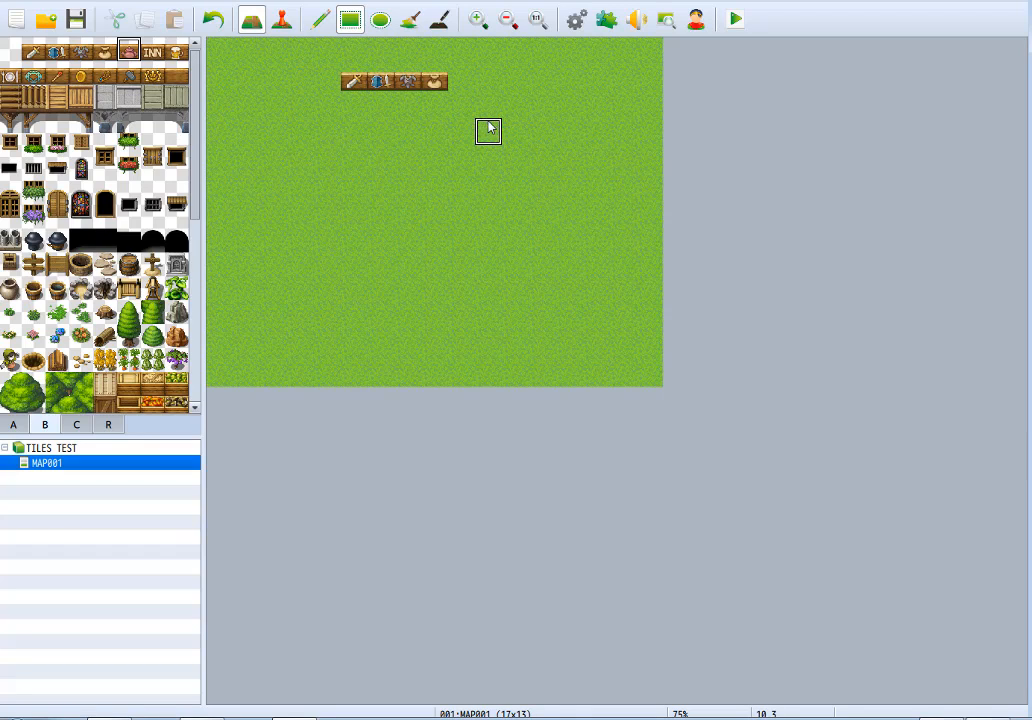
pyautogui.click(462, 81)
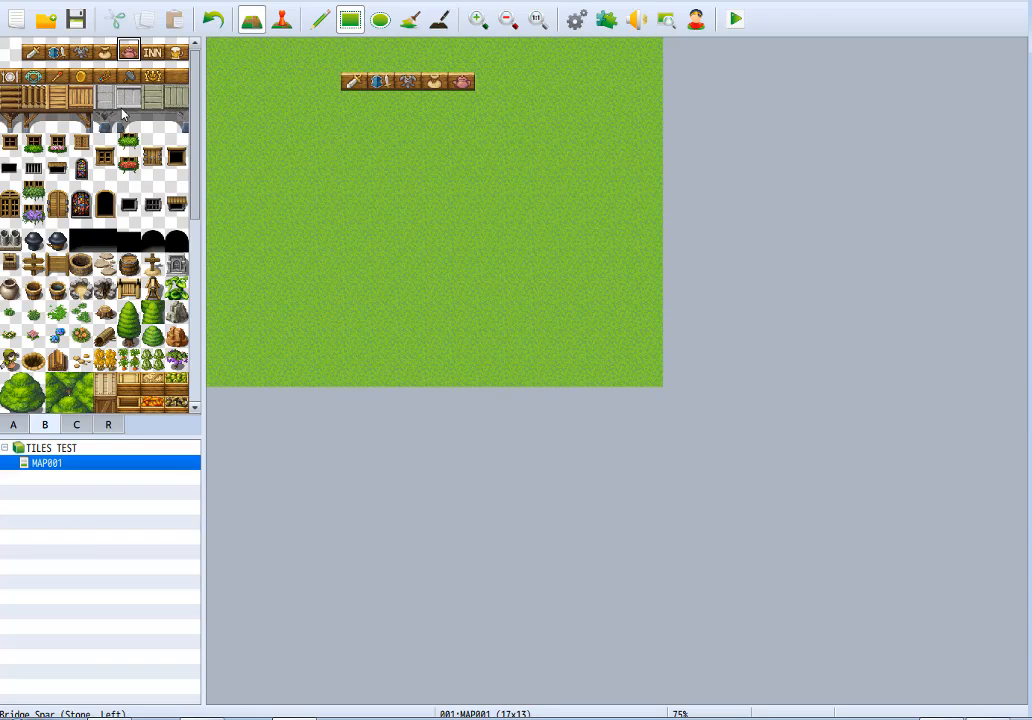
pyautogui.click(153, 52)
pyautogui.click(488, 81)
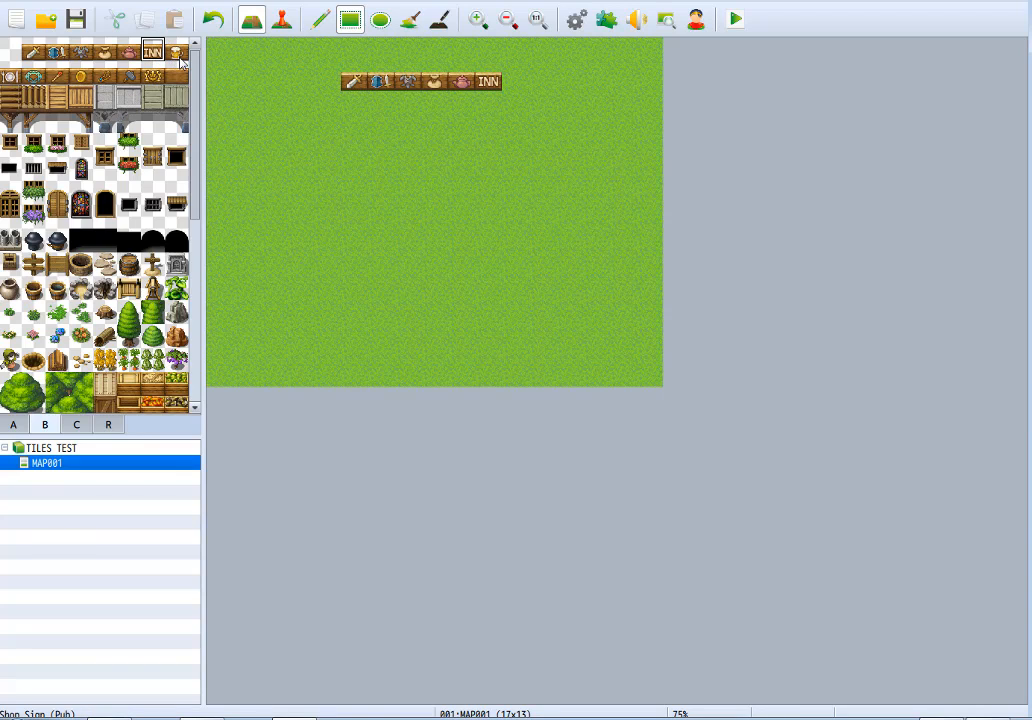
pyautogui.click(176, 52)
pyautogui.click(515, 81)
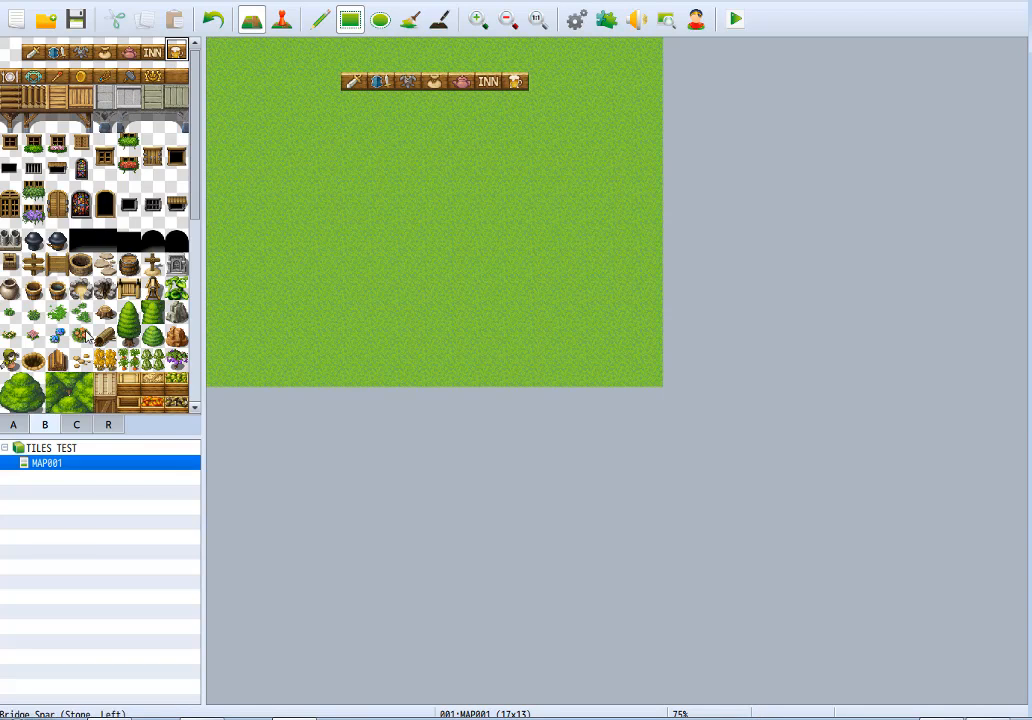
# Build a house with a timber-framed brick wall four tiles wide and three high, topped by a two-row Roof E (Blue Tile).
pyautogui.click(17, 426)
pyautogui.click(103, 215)
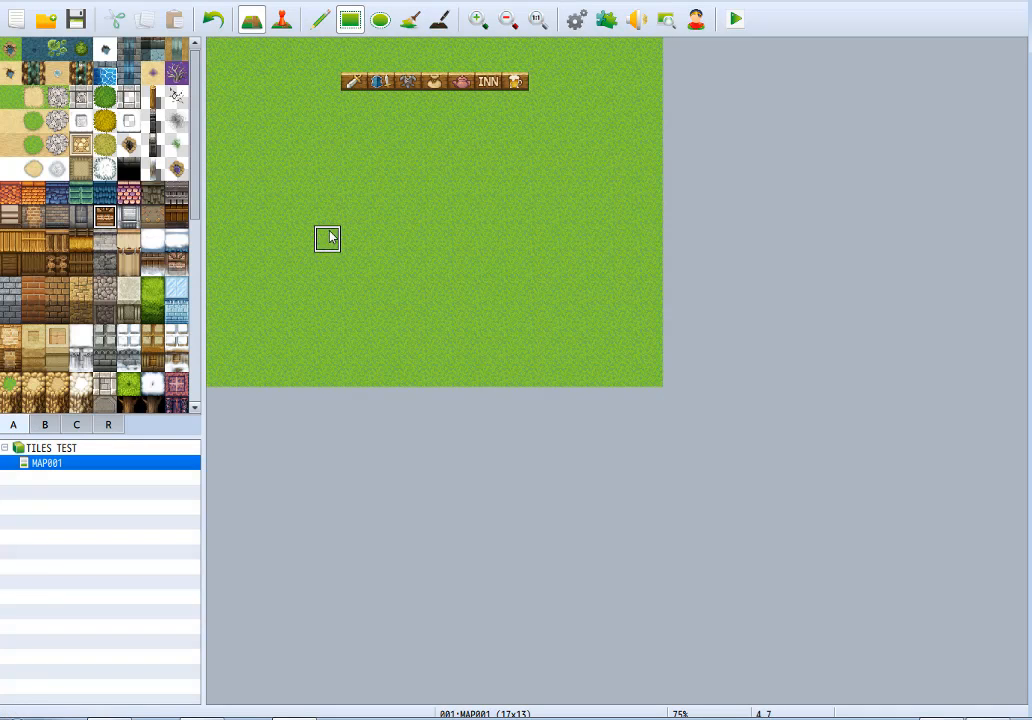
pyautogui.moveTo(352, 288); pyautogui.dragTo(407, 286)
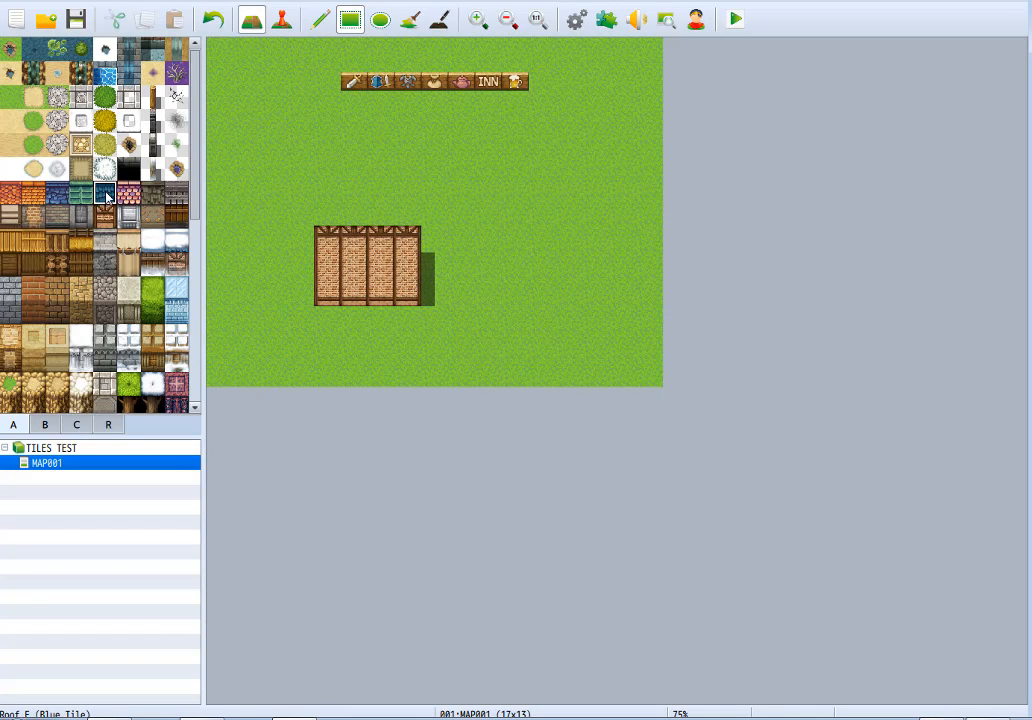
pyautogui.moveTo(381, 185); pyautogui.dragTo(415, 189)
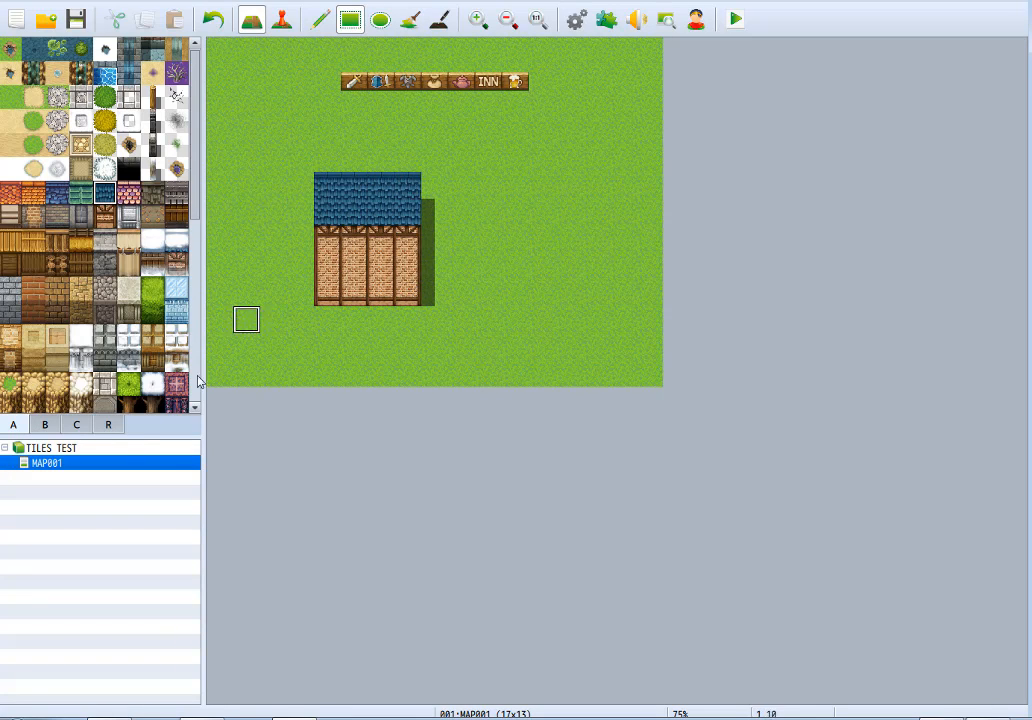
# Put the teapot shop sign just outside the house's right wall edge and a small wooden window on the upper wall's second column.
pyautogui.click(58, 430)
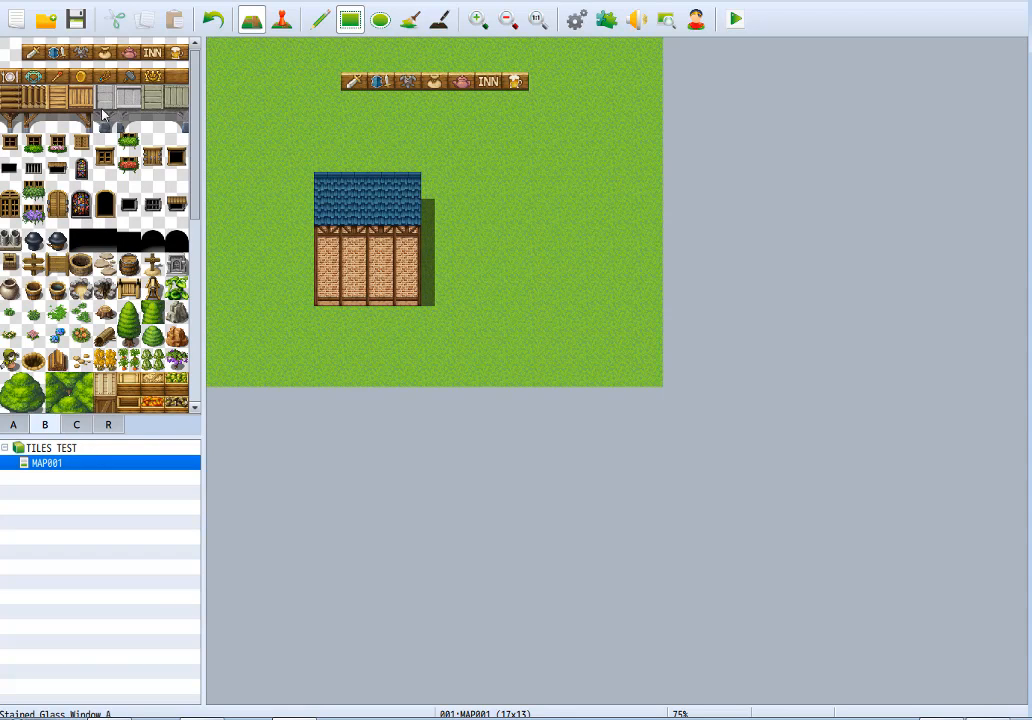
pyautogui.click(434, 270)
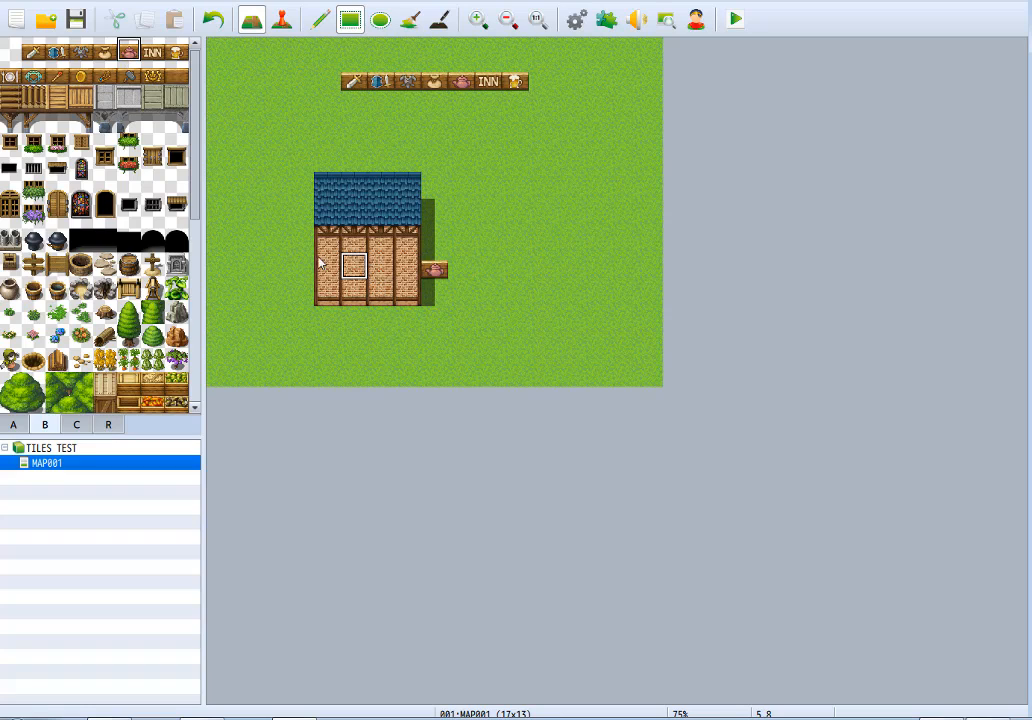
pyautogui.click(106, 218)
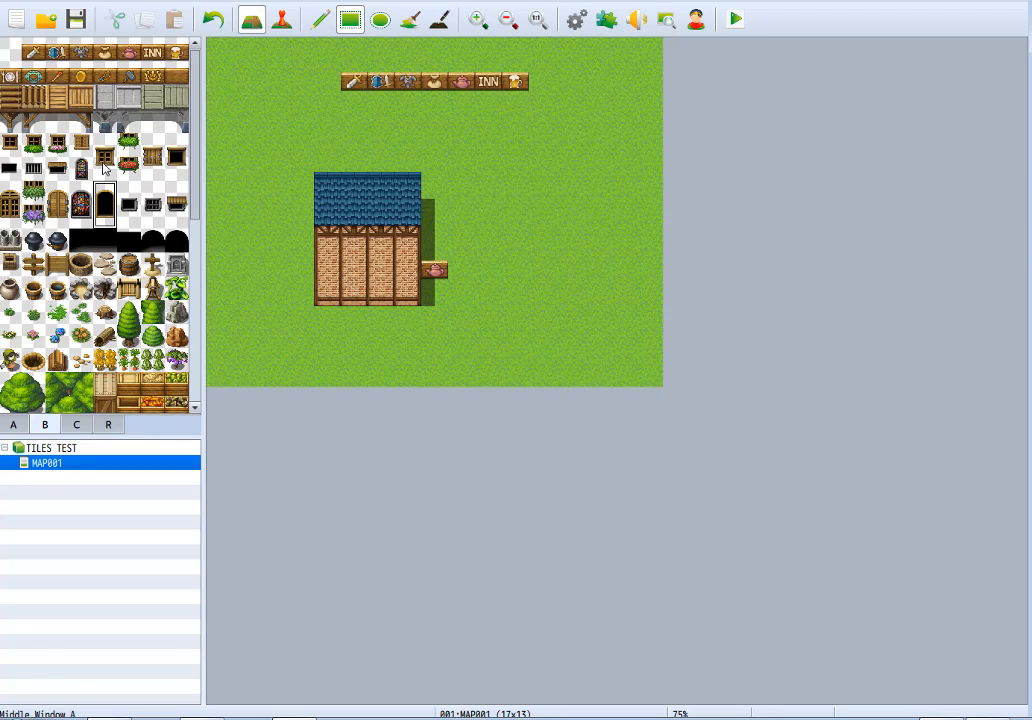
pyautogui.click(104, 168)
pyautogui.click(10, 145)
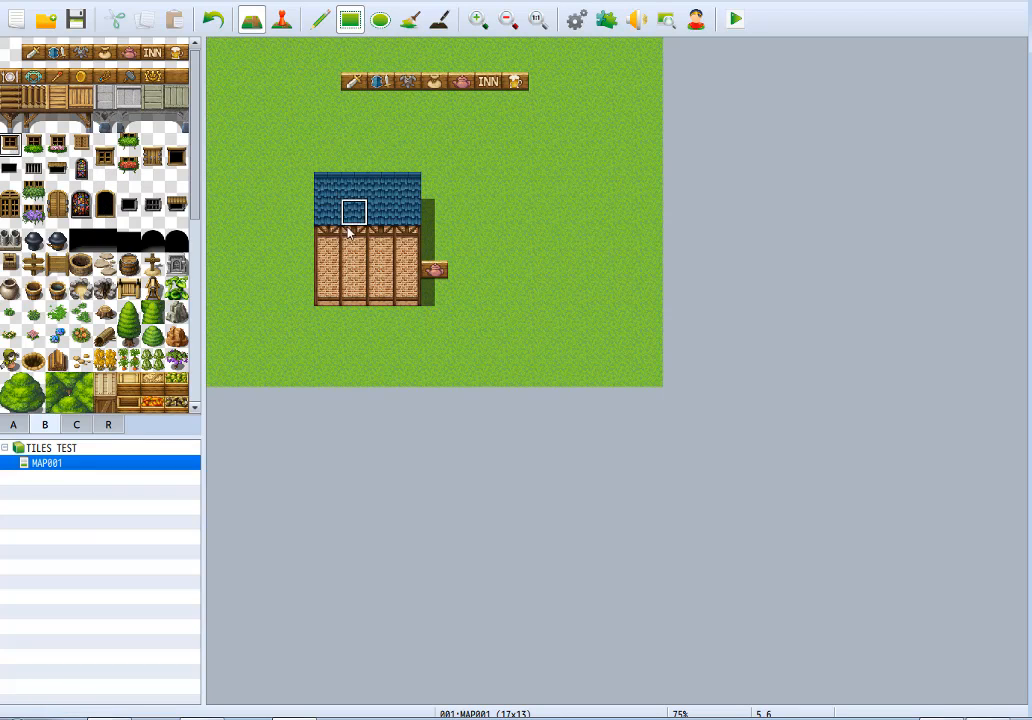
pyautogui.click(354, 236)
# Try a black arched doorway on the third wall column with the sack shop sign directly below it.
pyautogui.click(155, 54)
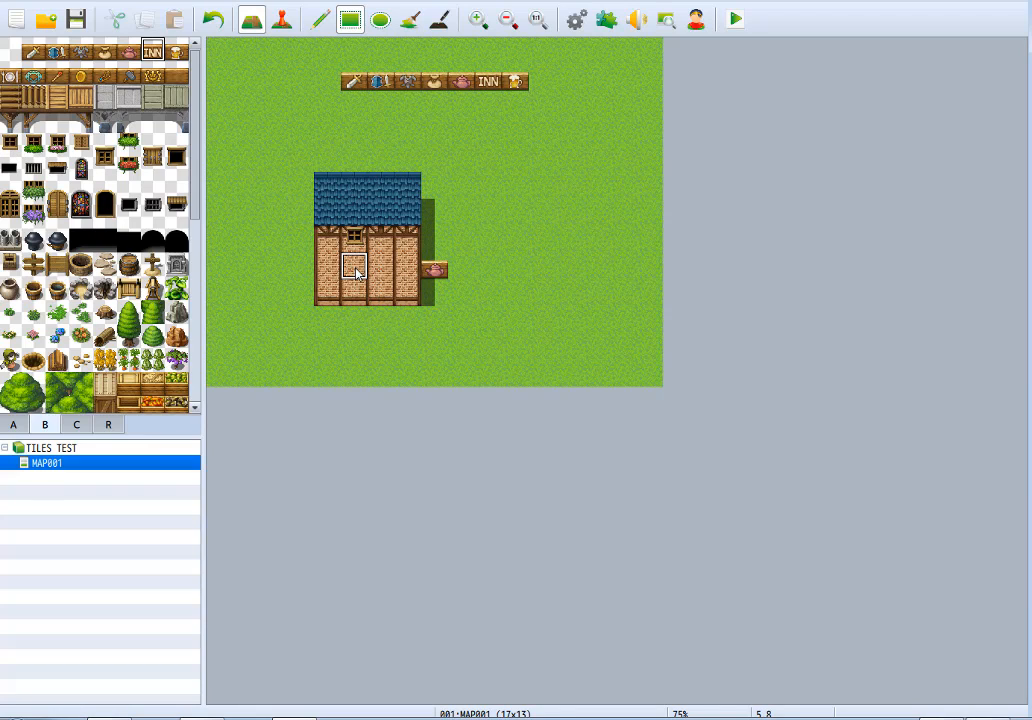
pyautogui.click(105, 208)
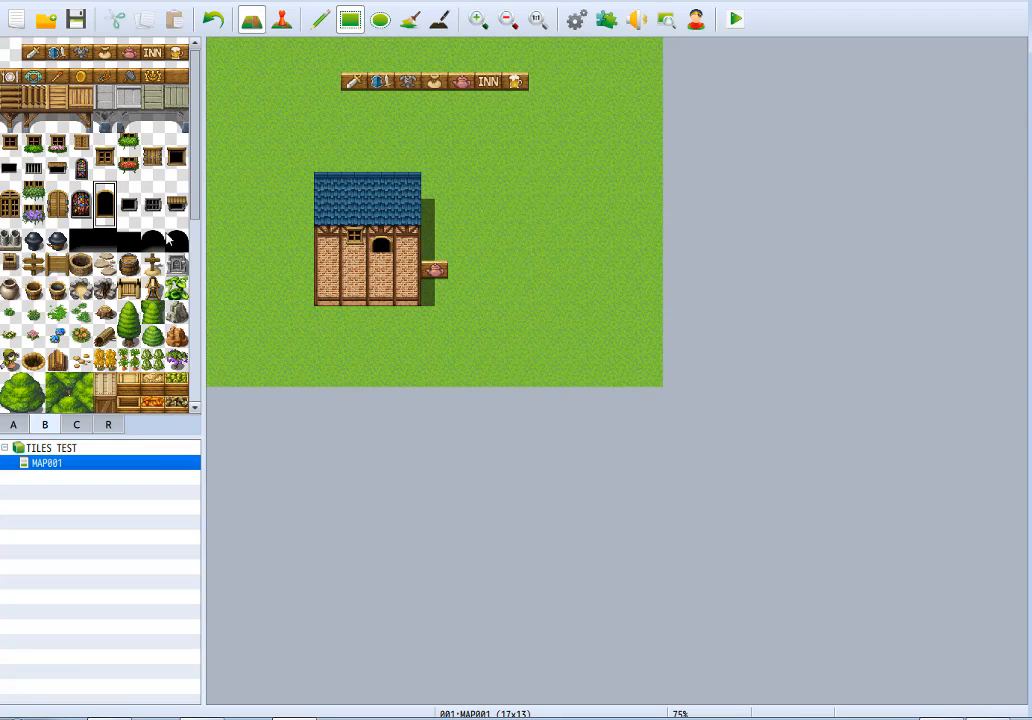
pyautogui.click(380, 252)
pyautogui.click(320, 22)
pyautogui.click(104, 52)
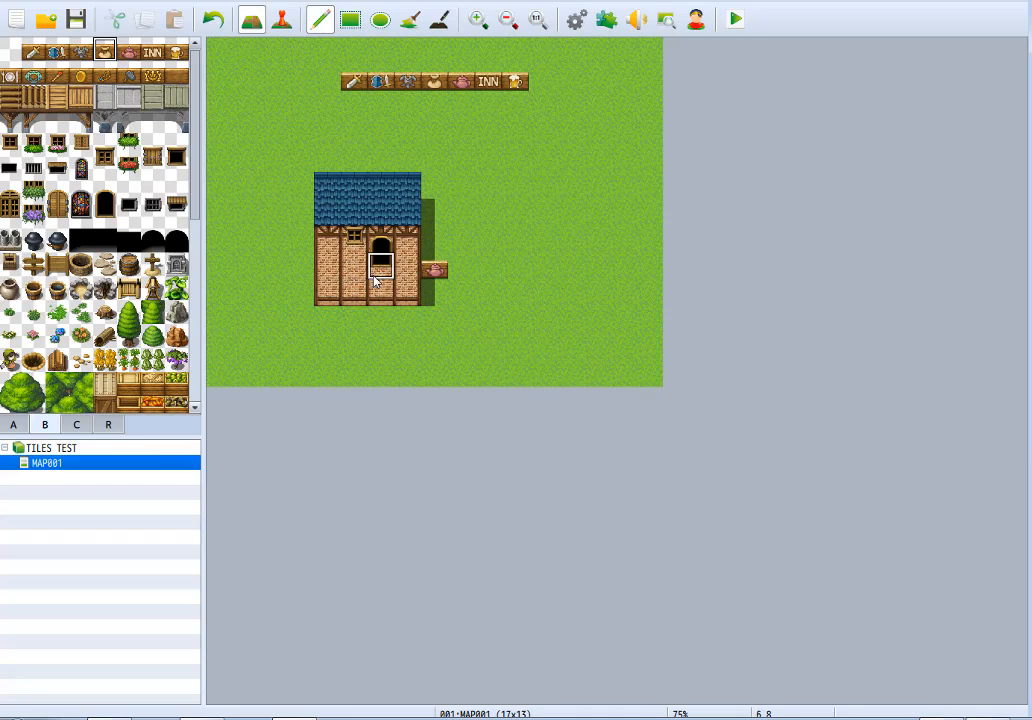
# Restore plain brick wall over the window, doorway and sack sign, and clear the tiles beside the house back to grass.
pyautogui.rightClick(328, 292)
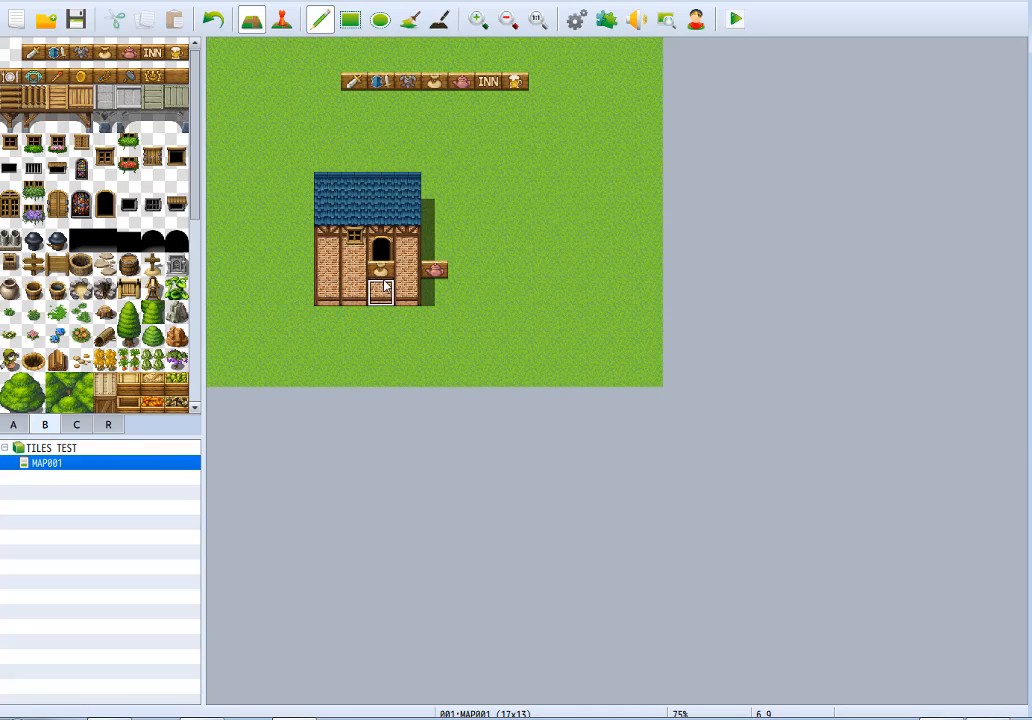
pyautogui.moveTo(385, 286)
pyautogui.mouseDown()
pyautogui.moveTo(368, 232)
pyautogui.moveTo(355, 236)
pyautogui.mouseUp()
pyautogui.click(461, 292)
pyautogui.click(440, 270)
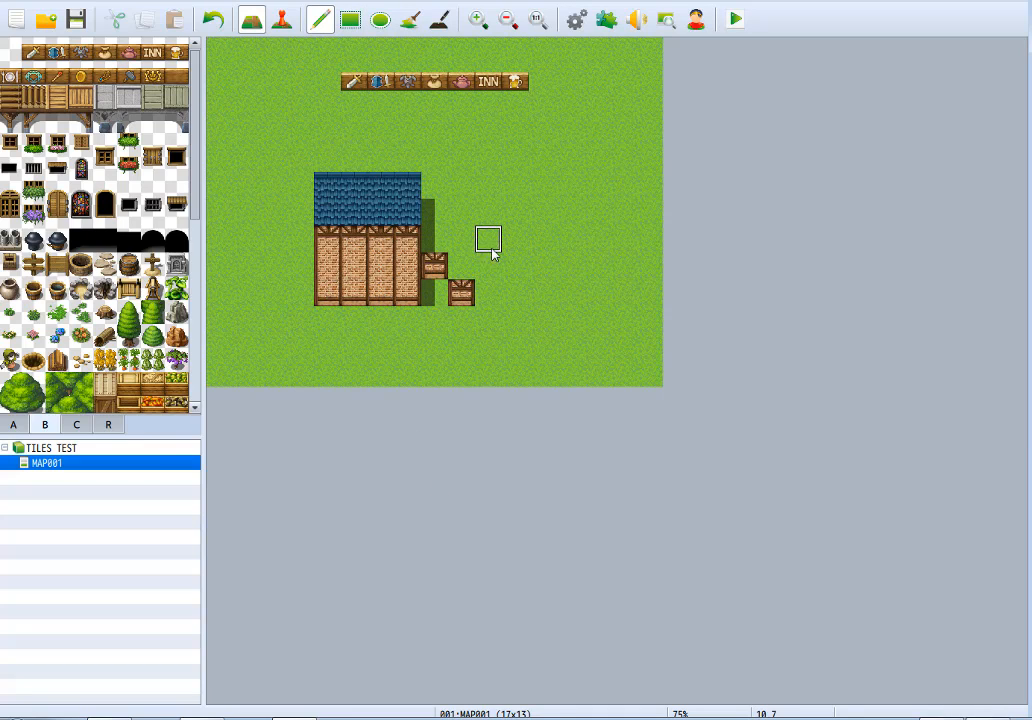
pyautogui.moveTo(464, 292); pyautogui.dragTo(434, 268)
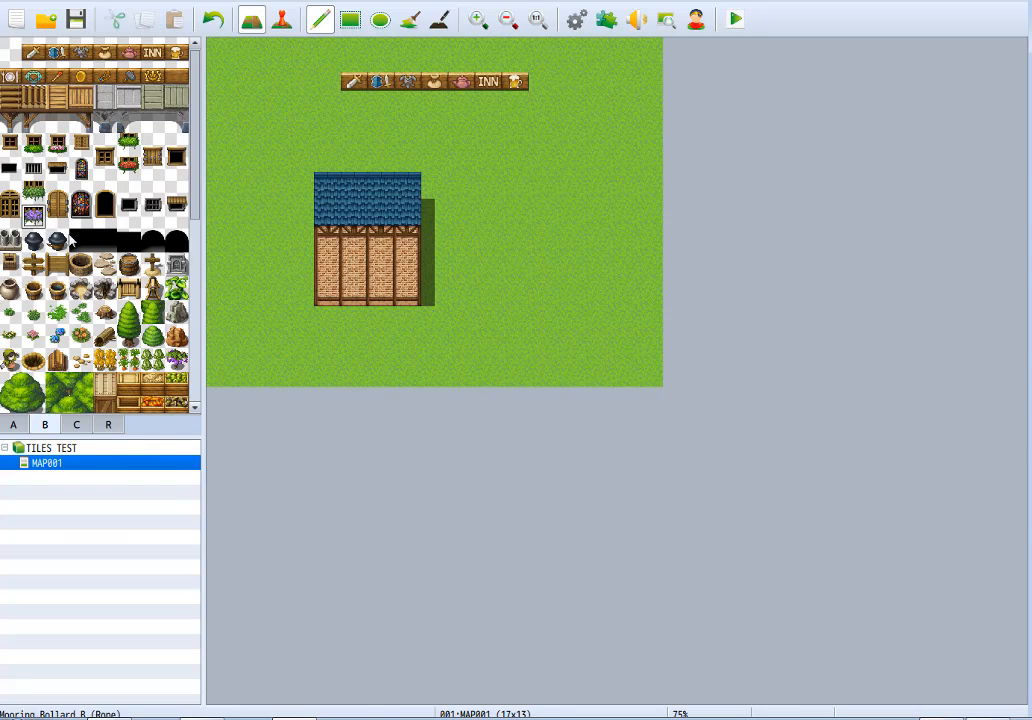
# Place a black entrance at the base of the second wall column, a sack sign above it and three sack signs in front of the house.
pyautogui.click(81, 240)
pyautogui.click(354, 292)
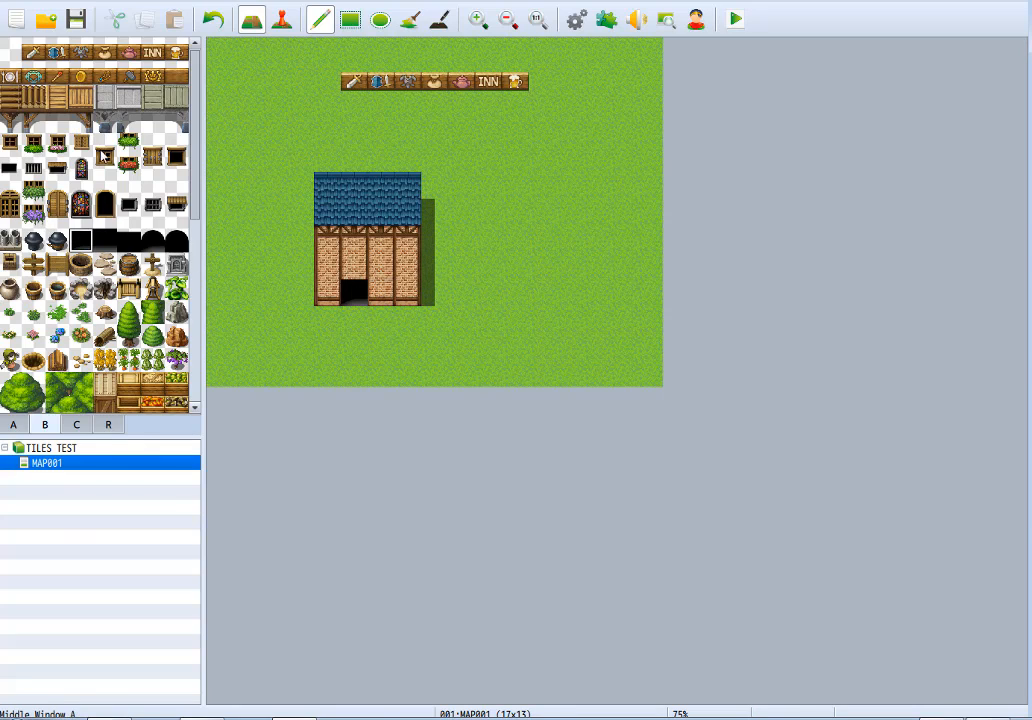
pyautogui.click(105, 52)
pyautogui.click(354, 265)
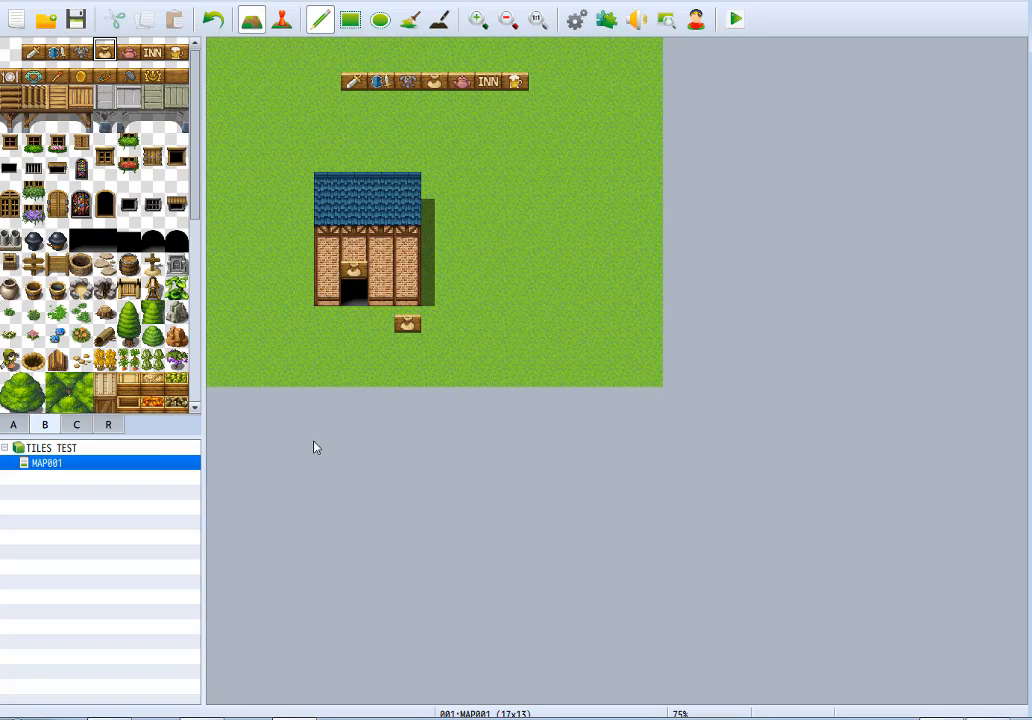
pyautogui.click(380, 323)
pyautogui.click(327, 323)
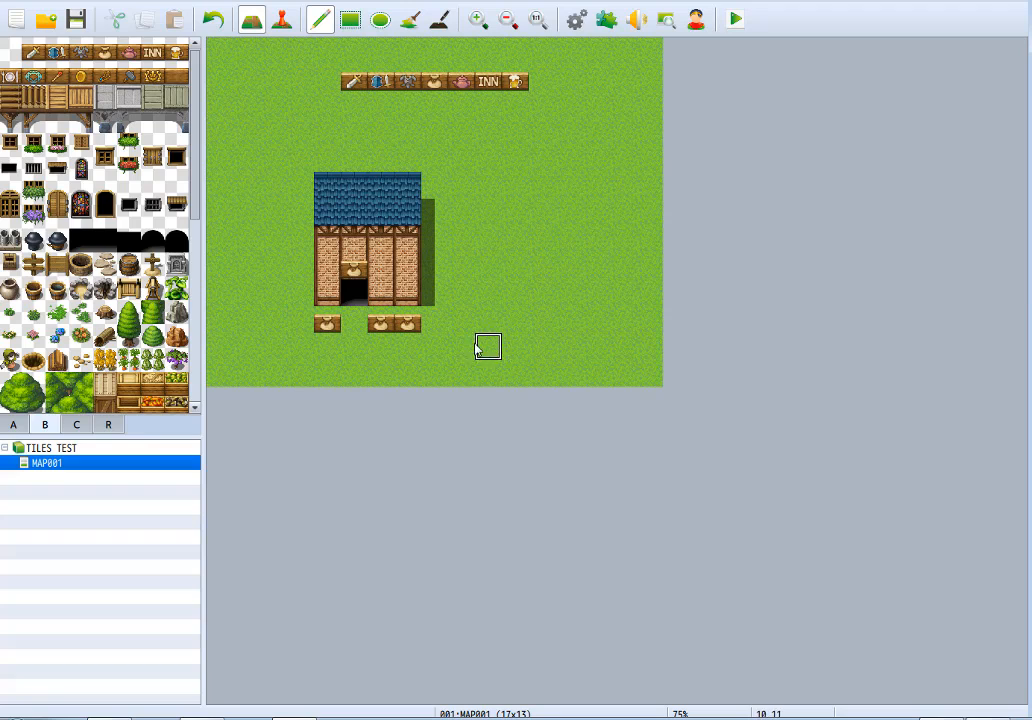
# Undo the sack signs, the entrance and the whole house, keeping only the row of shop signs.
pyautogui.hotkey('ctrl', 'z')
pyautogui.hotkey('ctrl', 'z')
pyautogui.hotkey('ctrl', 'z')
pyautogui.hotkey('ctrl', 'z')
pyautogui.hotkey('ctrl', 'z')
pyautogui.hotkey('ctrl', 'z')
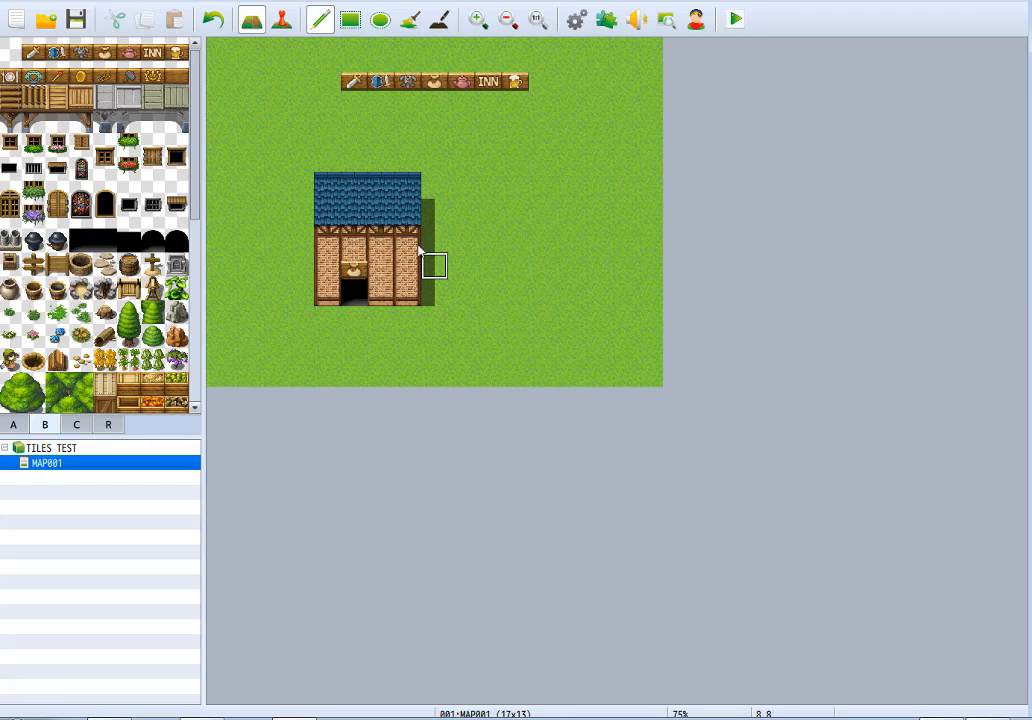
pyautogui.hotkey('ctrl', 'z')
pyautogui.hotkey('ctrl', 'z')
pyautogui.hotkey('ctrl', 'z')
pyautogui.hotkey('ctrl', 'z')
pyautogui.hotkey('ctrl', 'z')
pyautogui.hotkey('ctrl', 'z')
pyautogui.hotkey('ctrl', 'z')
pyautogui.hotkey('ctrl', 'z')
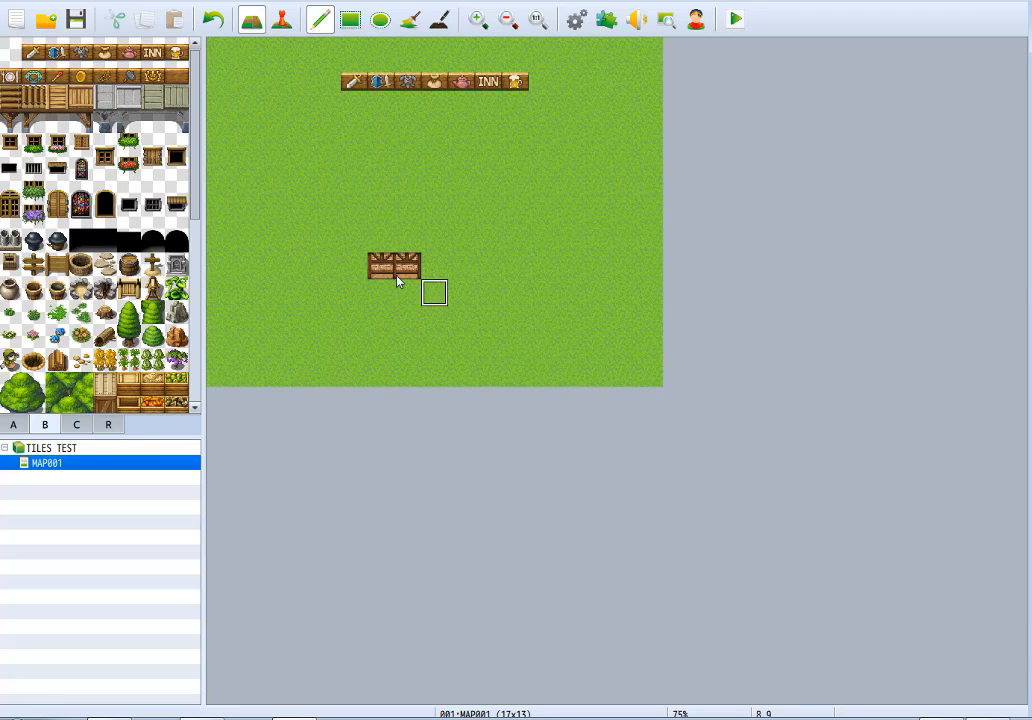
# Extend the row of shop signs with the plate, necklace and staff signs placed directly after the beer mug sign.
pyautogui.click(12, 74)
pyautogui.click(542, 82)
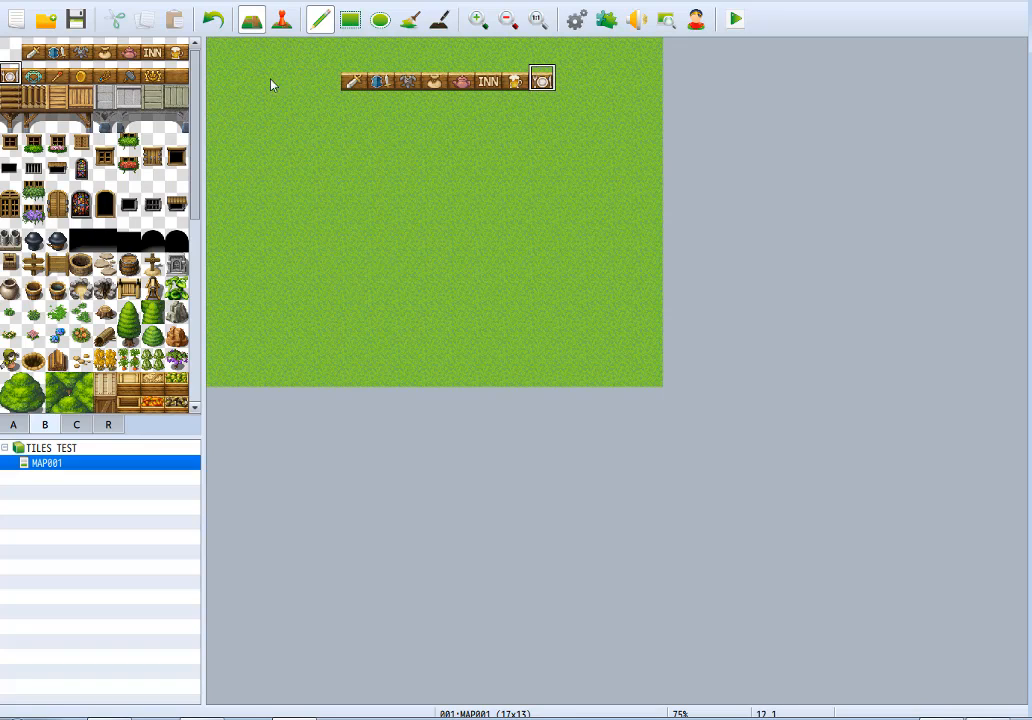
pyautogui.click(33, 77)
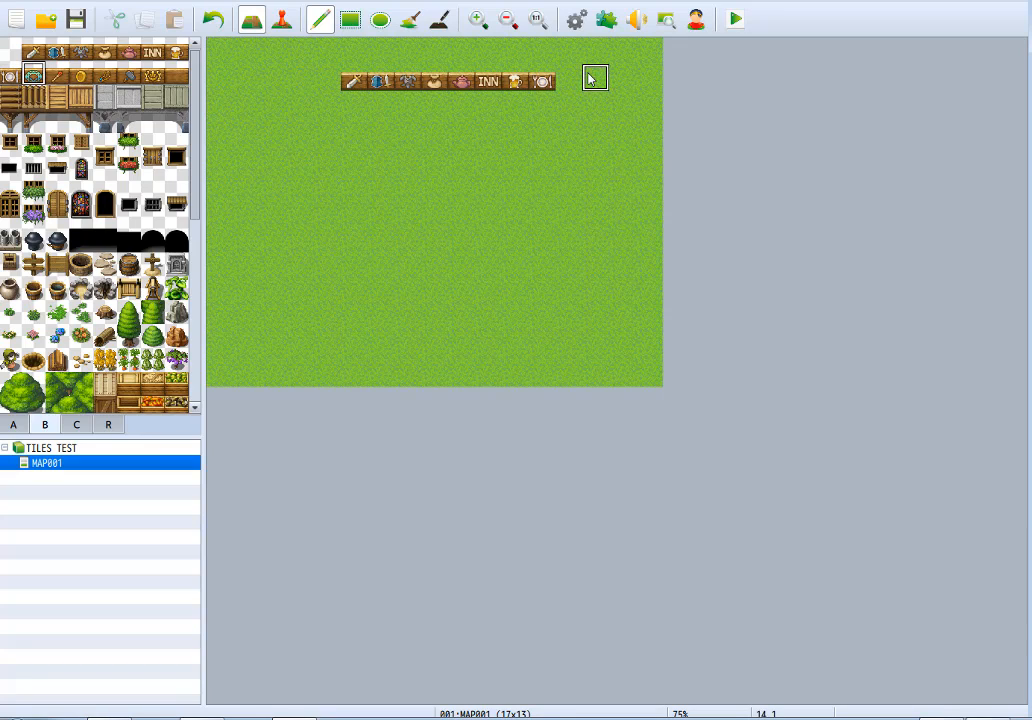
pyautogui.click(569, 82)
pyautogui.click(56, 75)
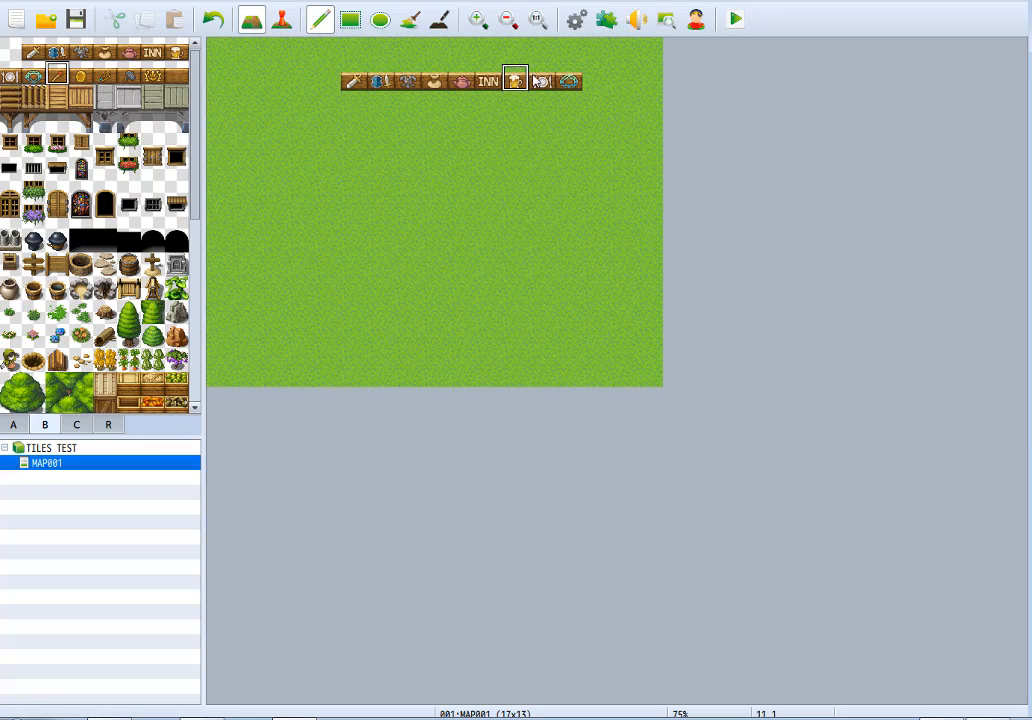
pyautogui.click(595, 80)
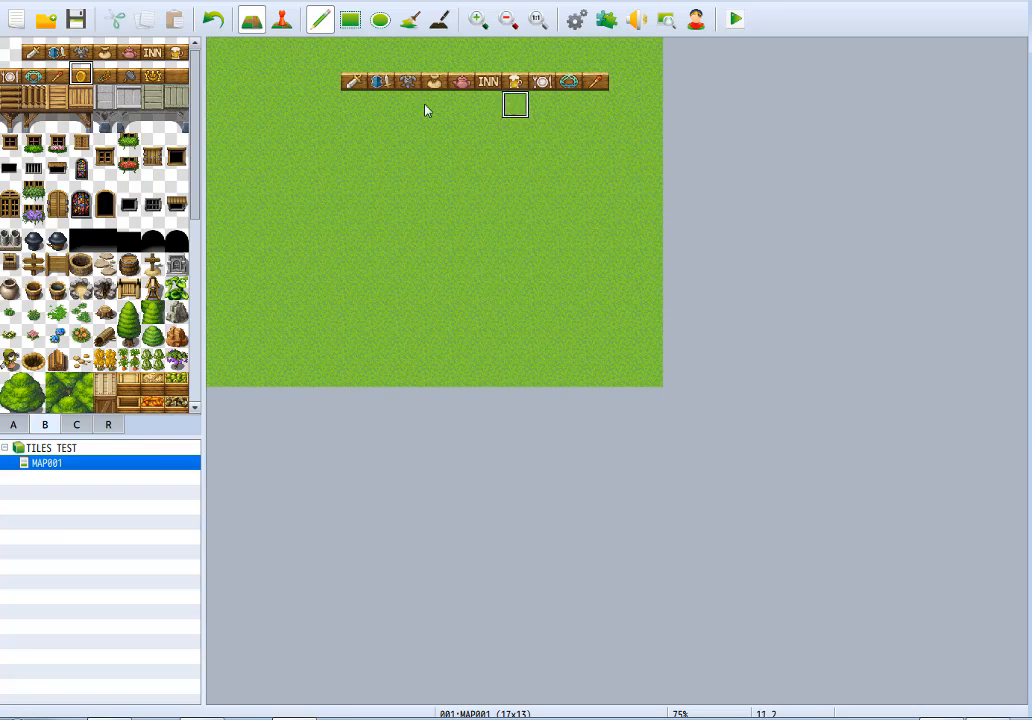
# Start a second row beneath the first with the remaining five shop signs, from the gold ring sign through to the blank sign.
pyautogui.click(354, 108)
pyautogui.click(106, 77)
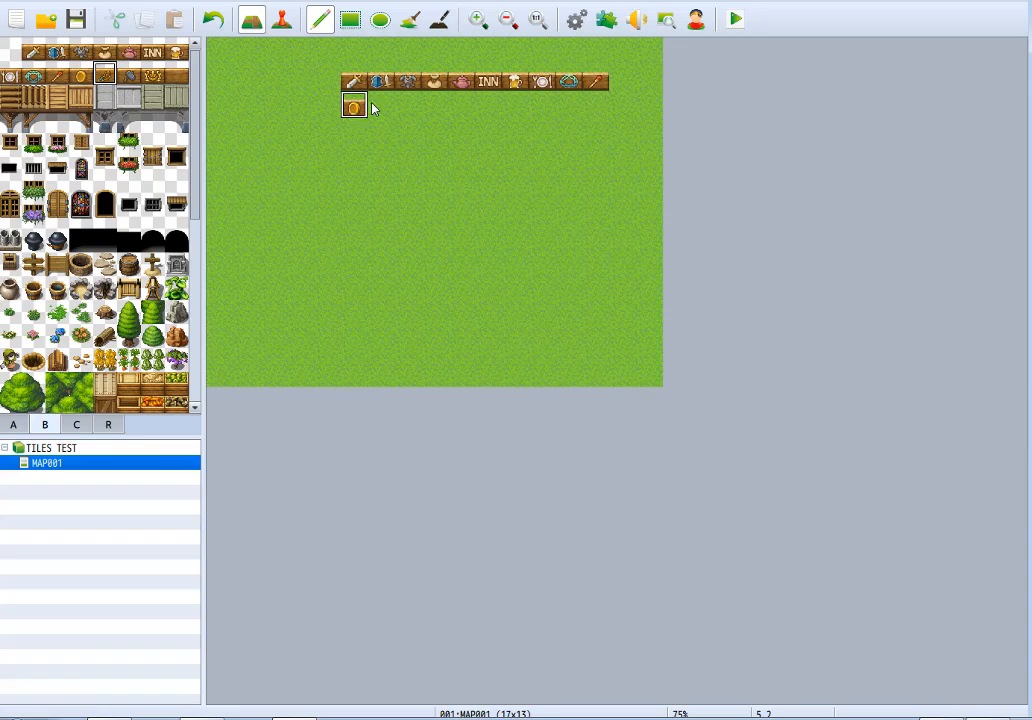
pyautogui.click(373, 107)
pyautogui.click(127, 77)
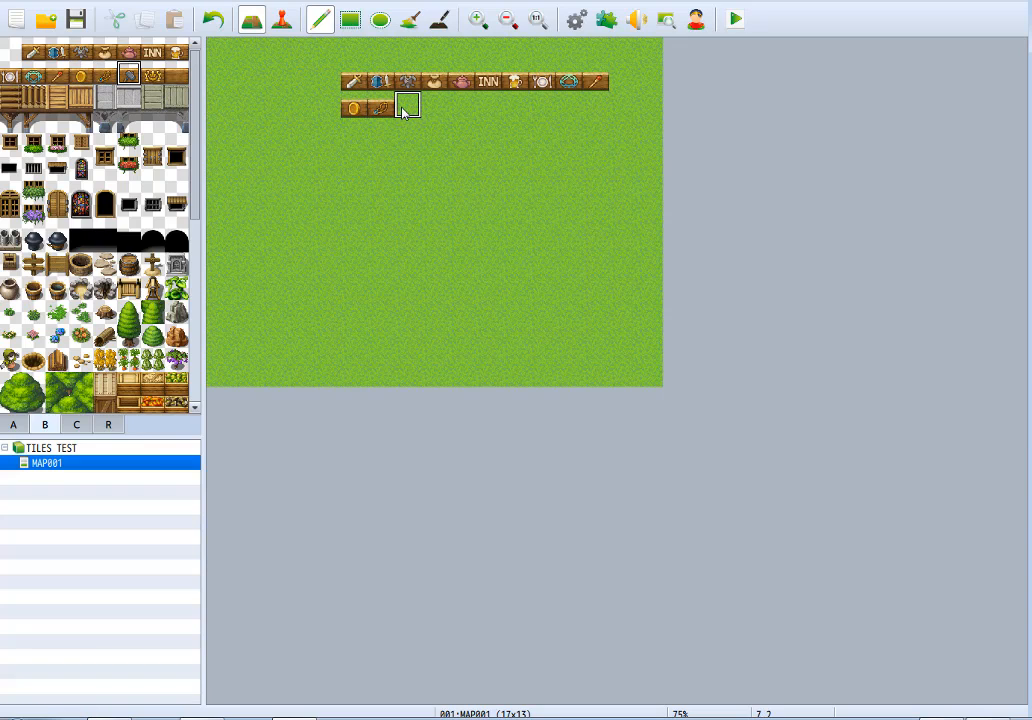
pyautogui.click(405, 108)
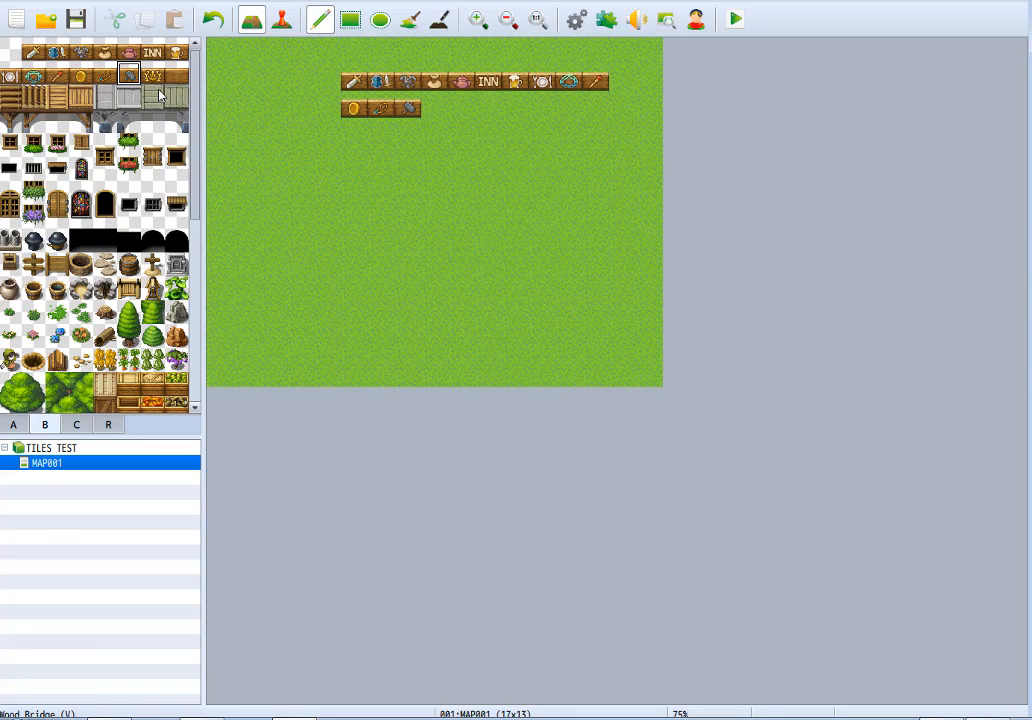
pyautogui.click(152, 76)
pyautogui.click(433, 108)
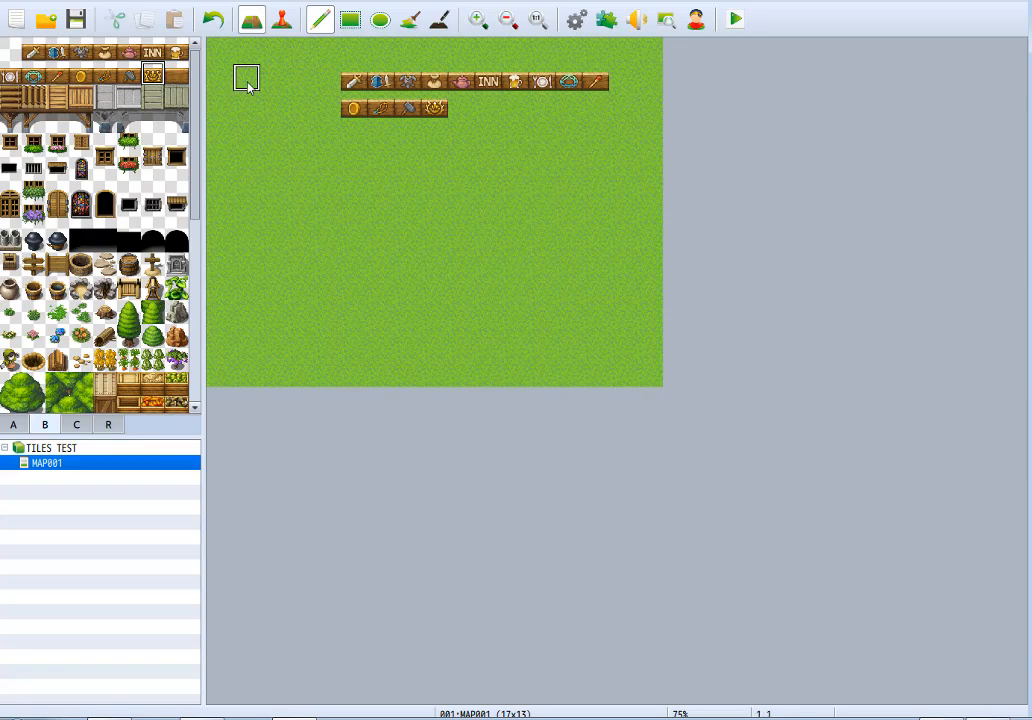
pyautogui.click(175, 77)
pyautogui.click(462, 108)
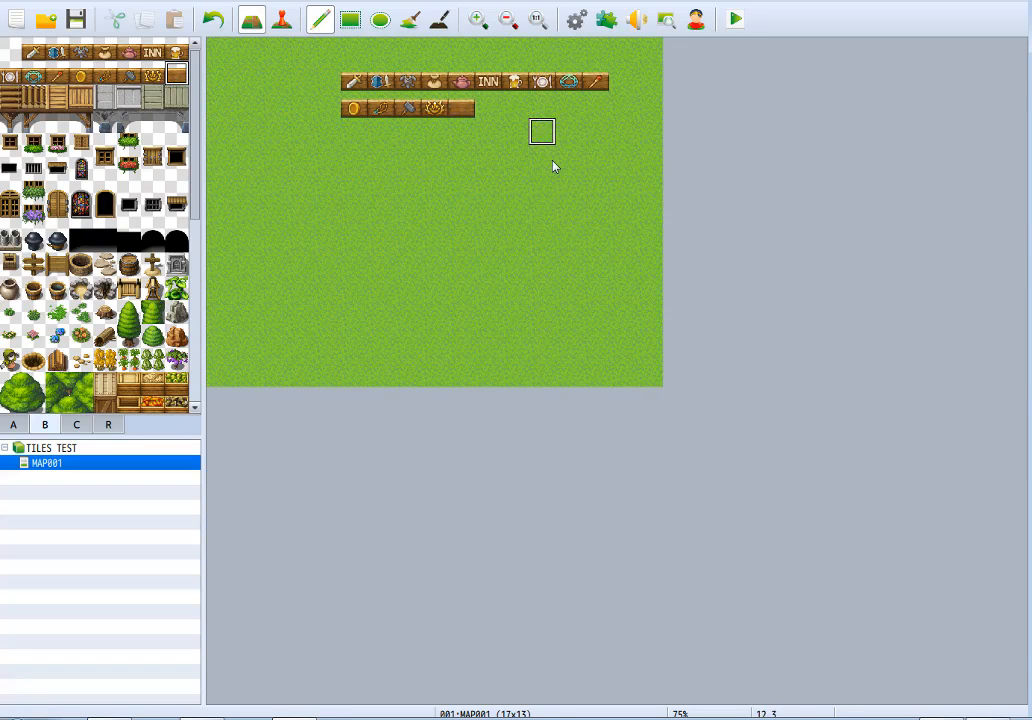
# Clear all shop signs to grass and paint log bridges: two vertical 8-tile columns, with horizontal strips extending outward 4 tiles left and 7 tiles right.
pyautogui.rightClick(508, 122)
pyautogui.moveTo(464, 108)
pyautogui.mouseDown()
pyautogui.moveTo(329, 109)
pyautogui.moveTo(502, 85)
pyautogui.moveTo(651, 87)
pyautogui.mouseUp()
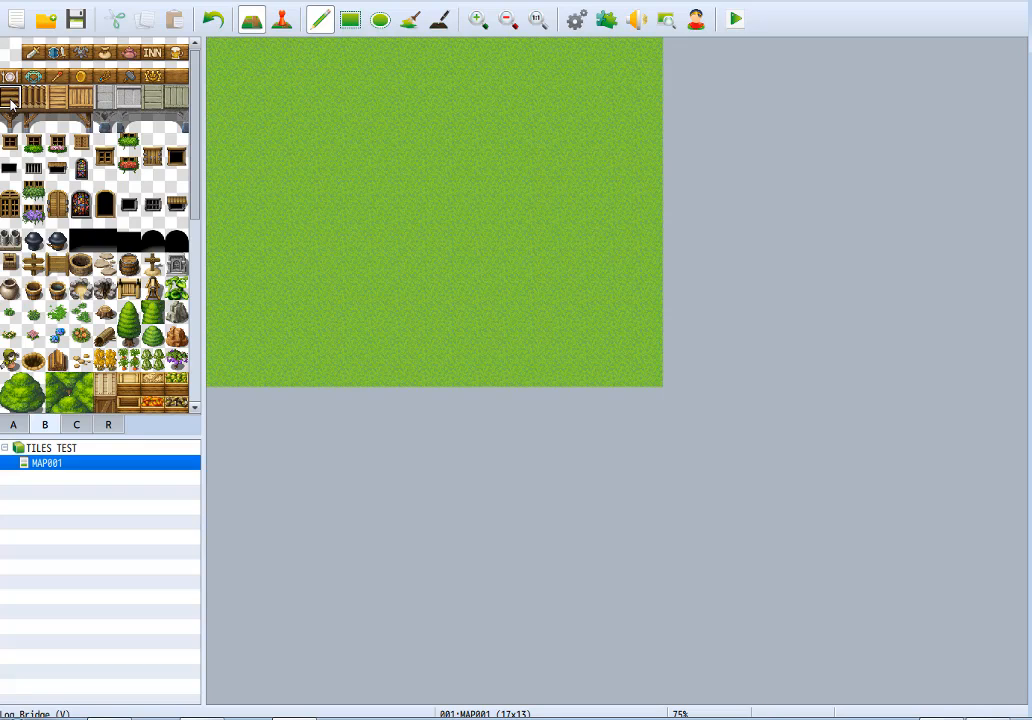
pyautogui.moveTo(328, 127)
pyautogui.mouseDown()
pyautogui.moveTo(324, 265)
pyautogui.moveTo(385, 187)
pyautogui.moveTo(385, 74)
pyautogui.mouseUp()
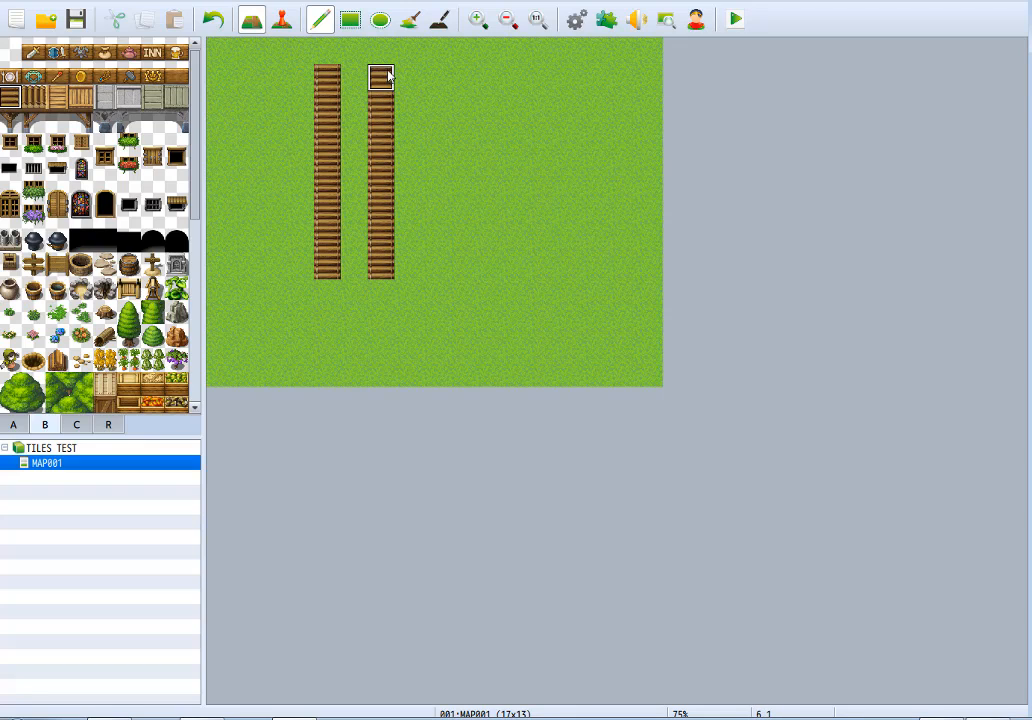
pyautogui.moveTo(410, 157); pyautogui.dragTo(580, 157)
pyautogui.moveTo(286, 155); pyautogui.dragTo(212, 156)
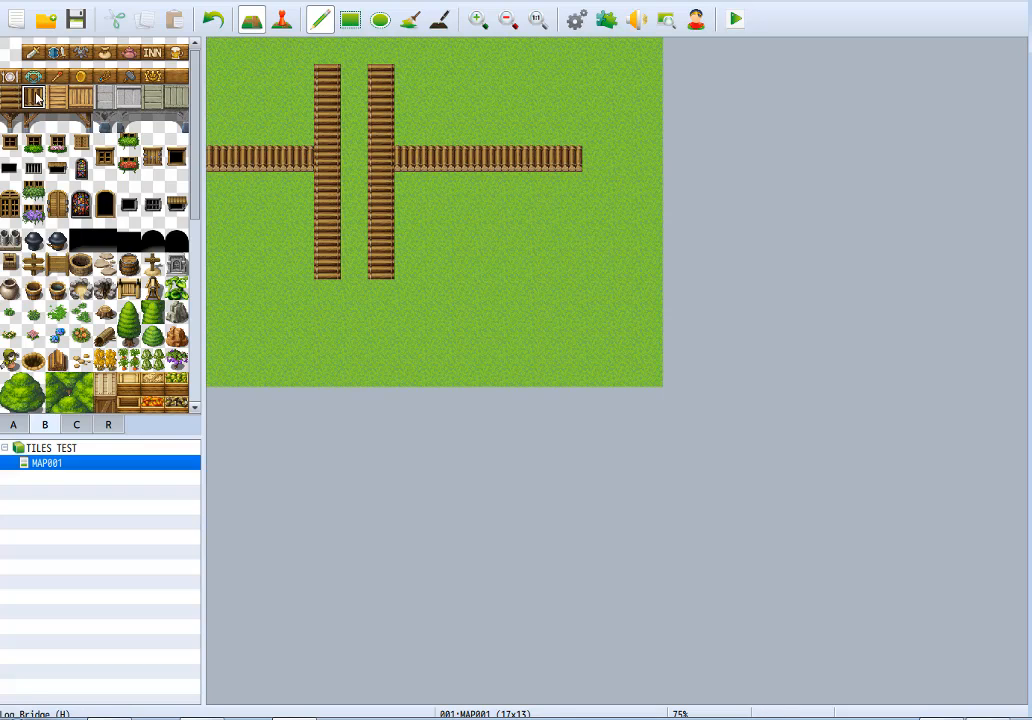
# Add wooden bridge spars beneath the left horizontal bridge, with a center support, a right-end support and beam sections in between.
pyautogui.click(10, 120)
pyautogui.click(247, 196)
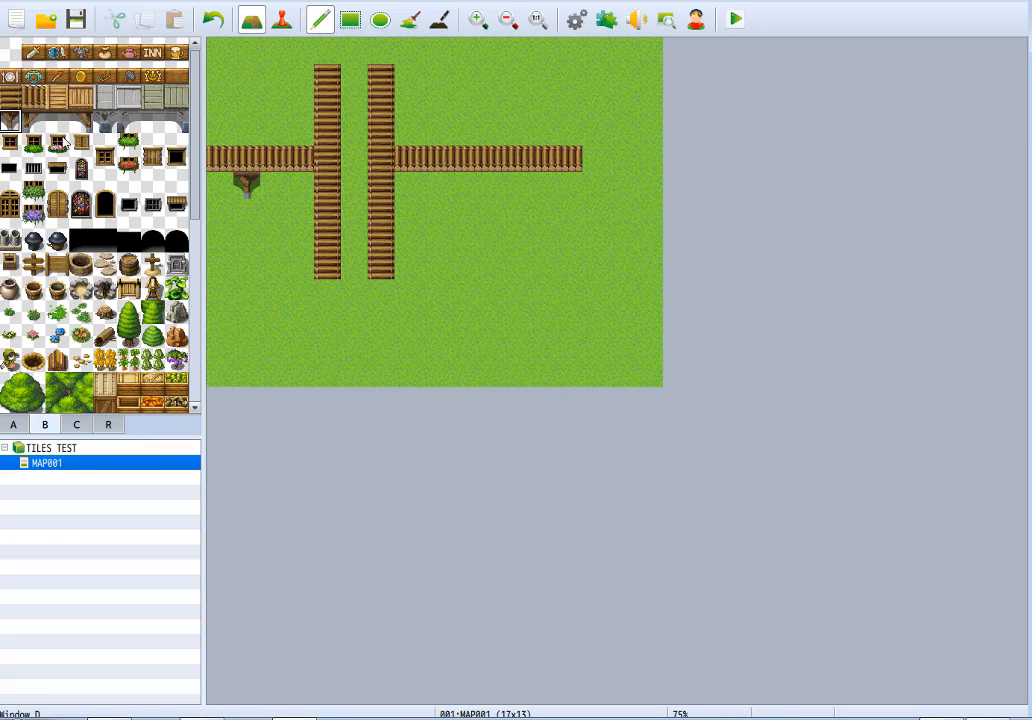
pyautogui.moveTo(40, 115); pyautogui.dragTo(57, 119)
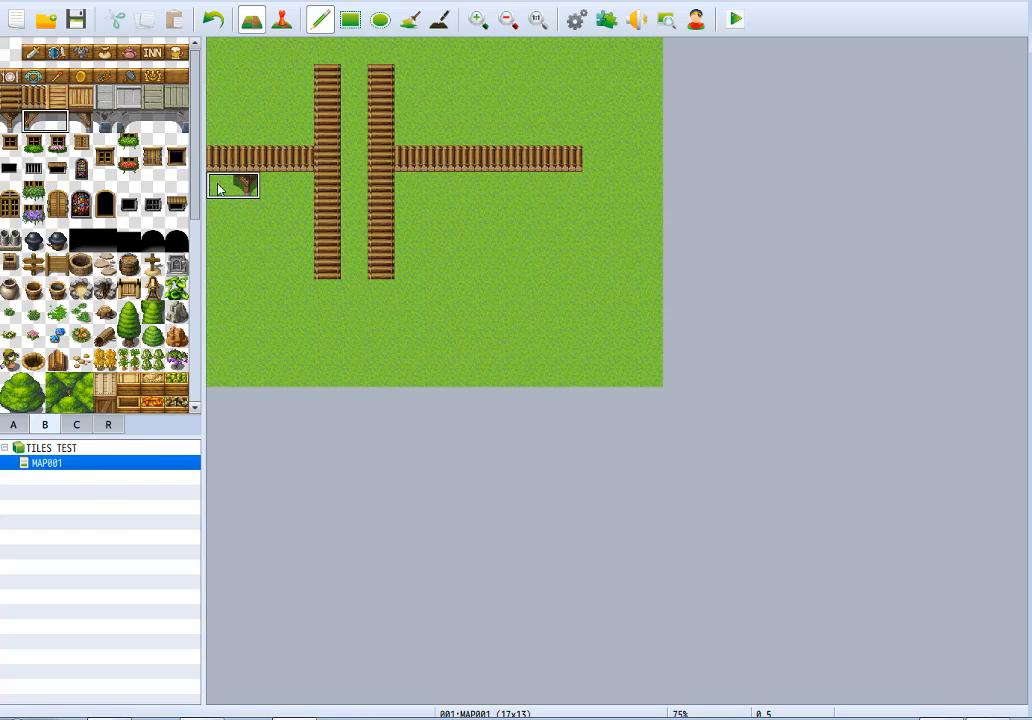
pyautogui.click(57, 121)
pyautogui.click(219, 186)
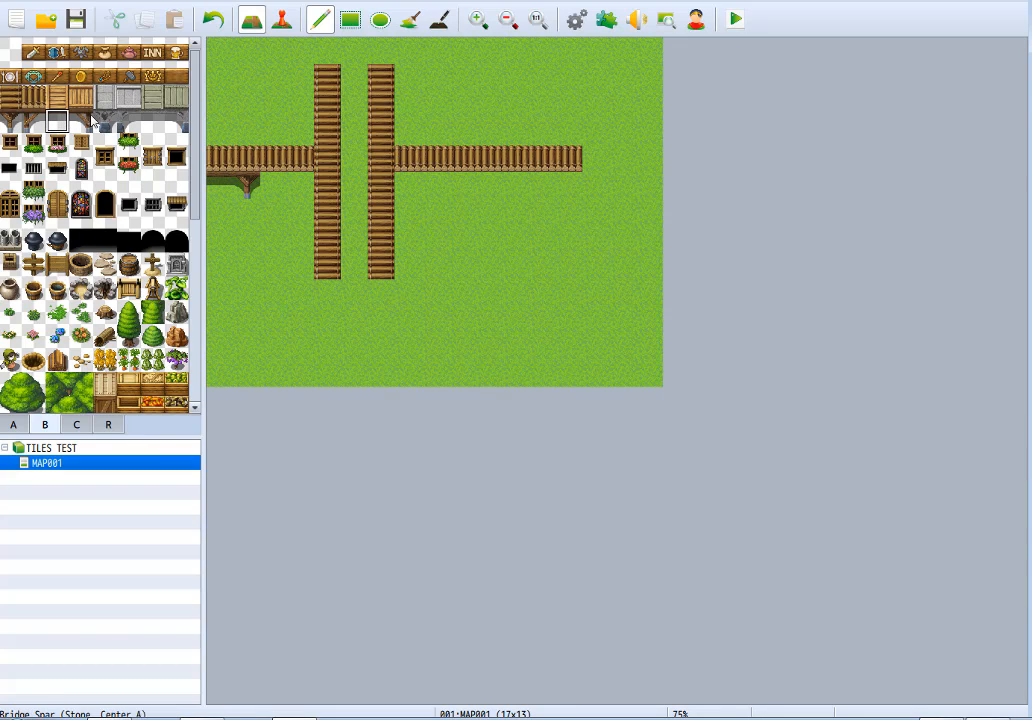
pyautogui.click(81, 121)
pyautogui.click(308, 189)
pyautogui.click(57, 121)
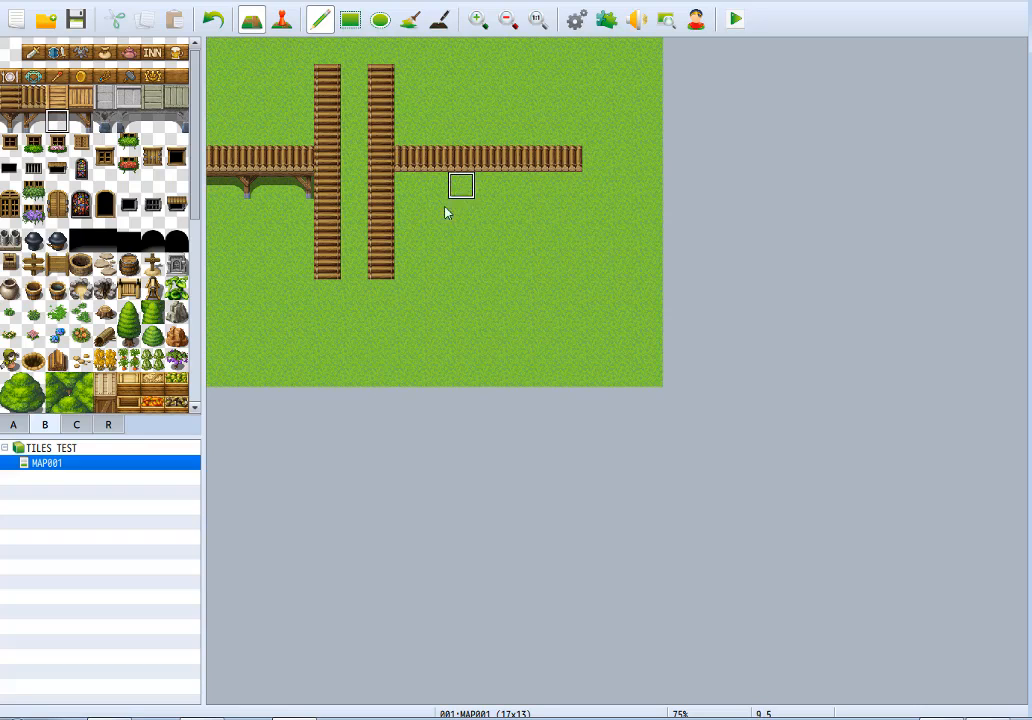
# Repaint the left vertical column and both horizontal strips with the matching vertical and horizontal Wood Bridge tiles.
pyautogui.click(57, 96)
pyautogui.click(327, 77)
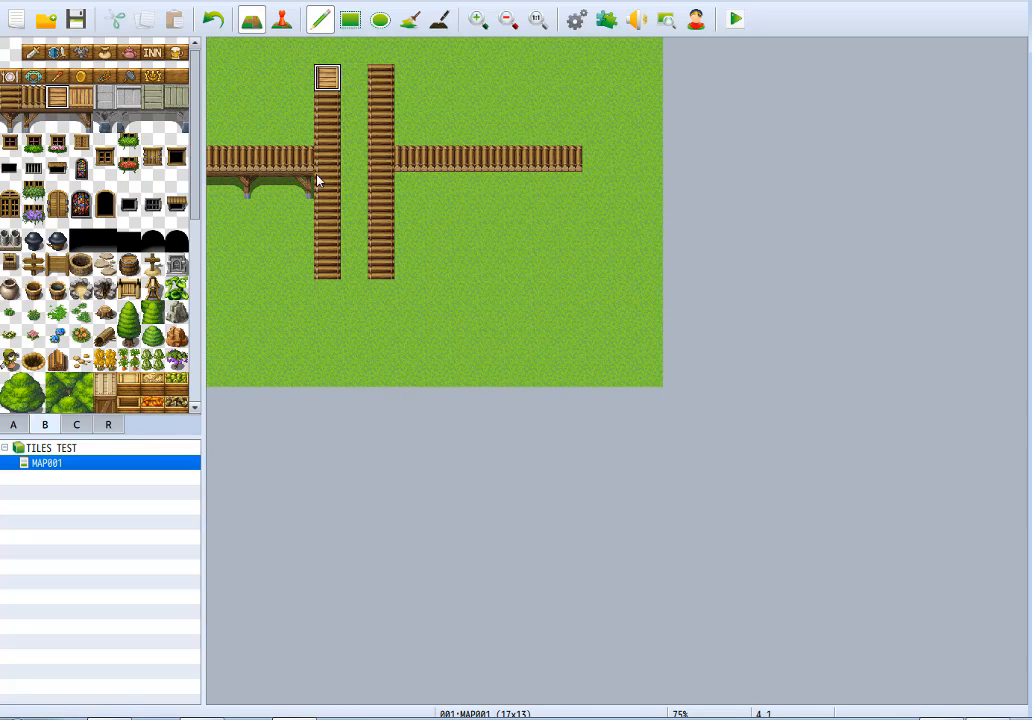
pyautogui.moveTo(318, 181); pyautogui.dragTo(318, 265)
pyautogui.click(81, 96)
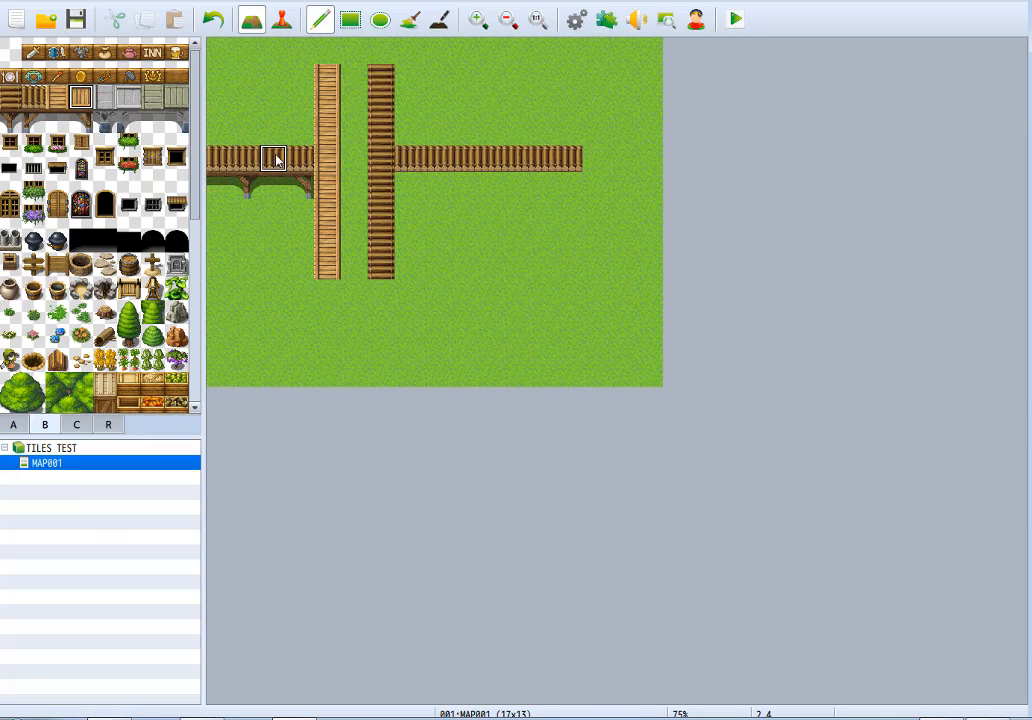
pyautogui.moveTo(213, 168); pyautogui.dragTo(303, 166)
pyautogui.moveTo(408, 165); pyautogui.dragTo(567, 164)
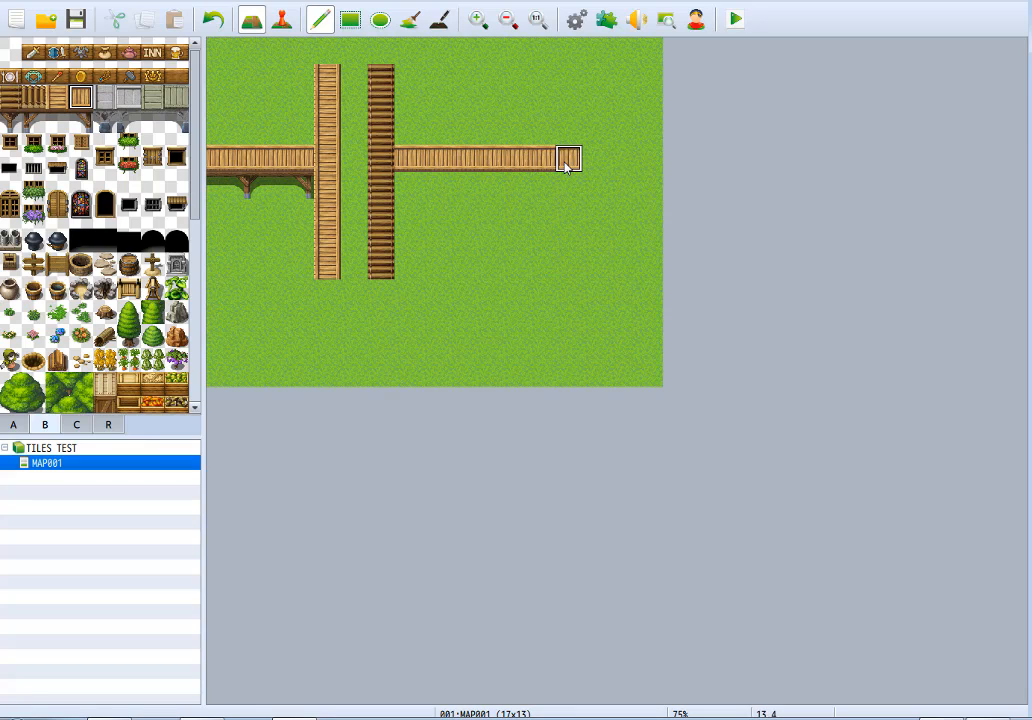
# Try the light grey vertical stone bridge tile over the right column, redoing the stroke until it follows the column straight.
pyautogui.click(105, 96)
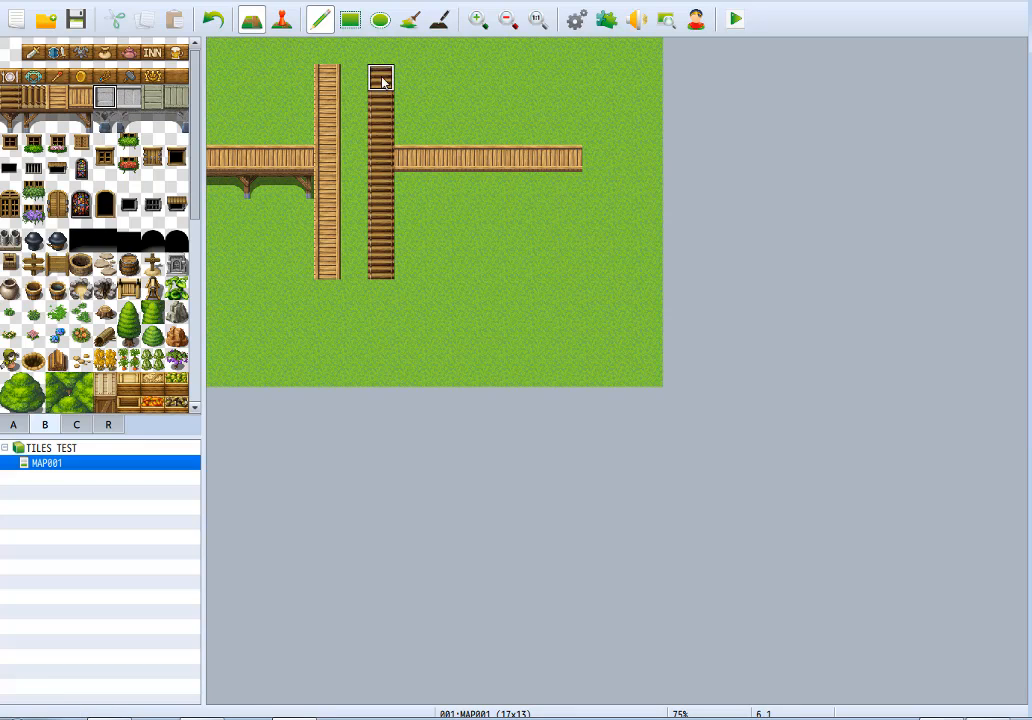
pyautogui.moveTo(380, 74); pyautogui.dragTo(380, 238)
pyautogui.hotkey('ctrl', 'z')
pyautogui.moveTo(384, 87); pyautogui.dragTo(396, 258)
pyautogui.hotkey('ctrl', 'z')
pyautogui.moveTo(380, 76); pyautogui.dragTo(380, 248)
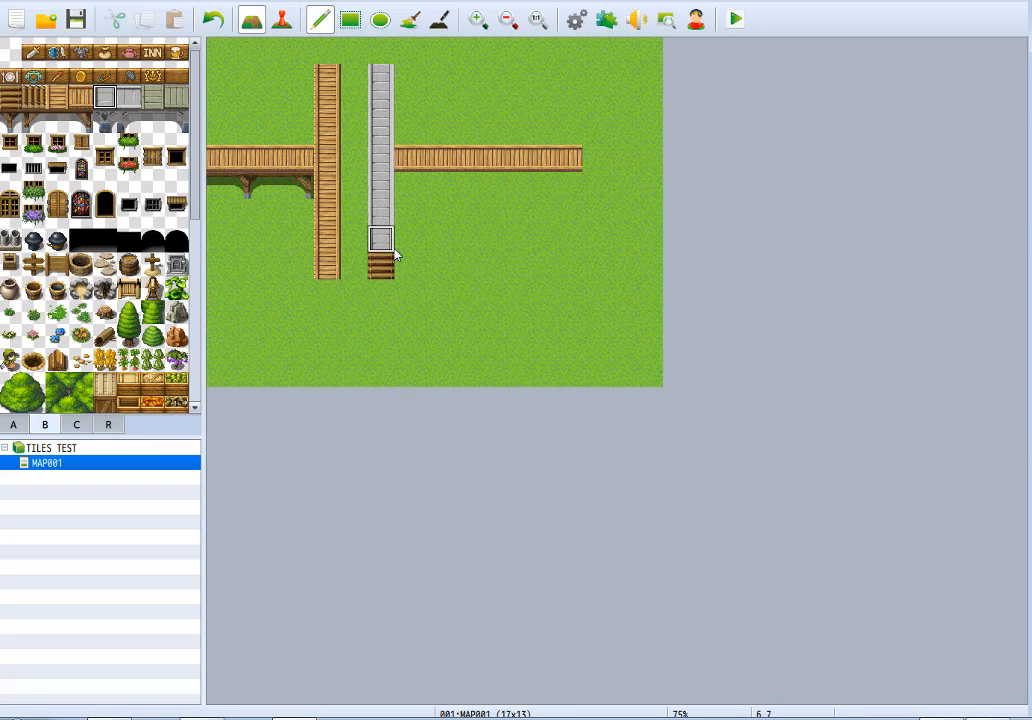
# Repaint the right vertical column with the weathered greenish-grey stone bridge tile.
pyautogui.click(152, 96)
pyautogui.moveTo(376, 79)
pyautogui.mouseDown()
pyautogui.moveTo(365, 227)
pyautogui.moveTo(374, 249)
pyautogui.moveTo(386, 192)
pyautogui.moveTo(381, 122)
pyautogui.mouseUp()
pyautogui.hotkey('ctrl', 'z')
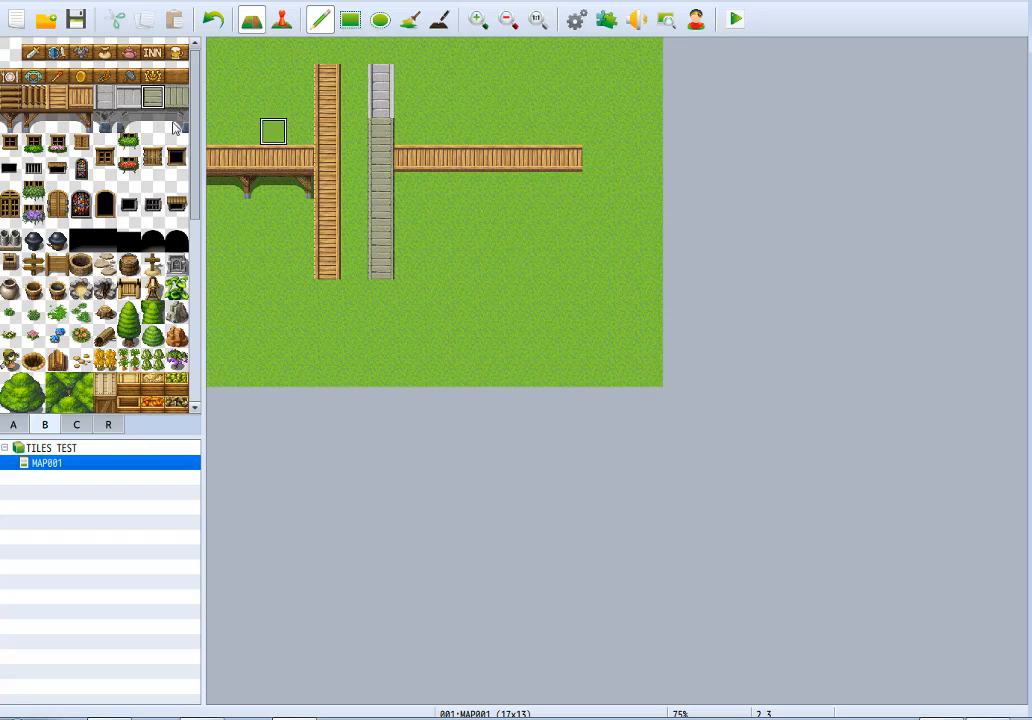
# Line the underside of the right horizontal bridge with stone spars ending in a right support, and resurface its deck in weathered stone.
pyautogui.click(152, 120)
pyautogui.moveTo(405, 186); pyautogui.dragTo(543, 189)
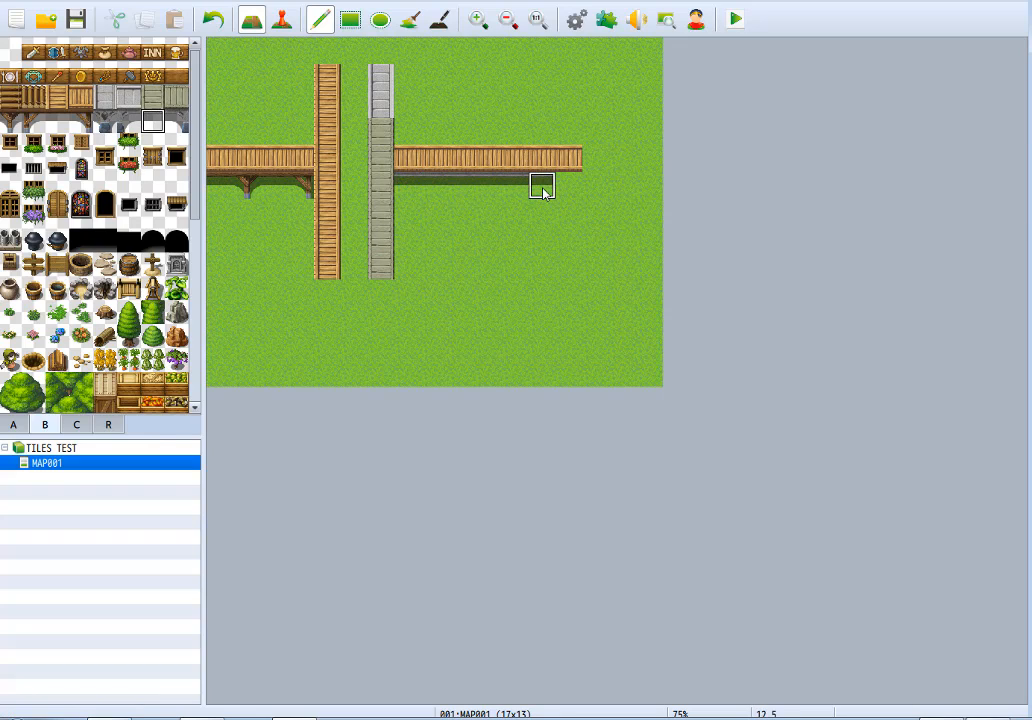
pyautogui.click(176, 120)
pyautogui.click(568, 186)
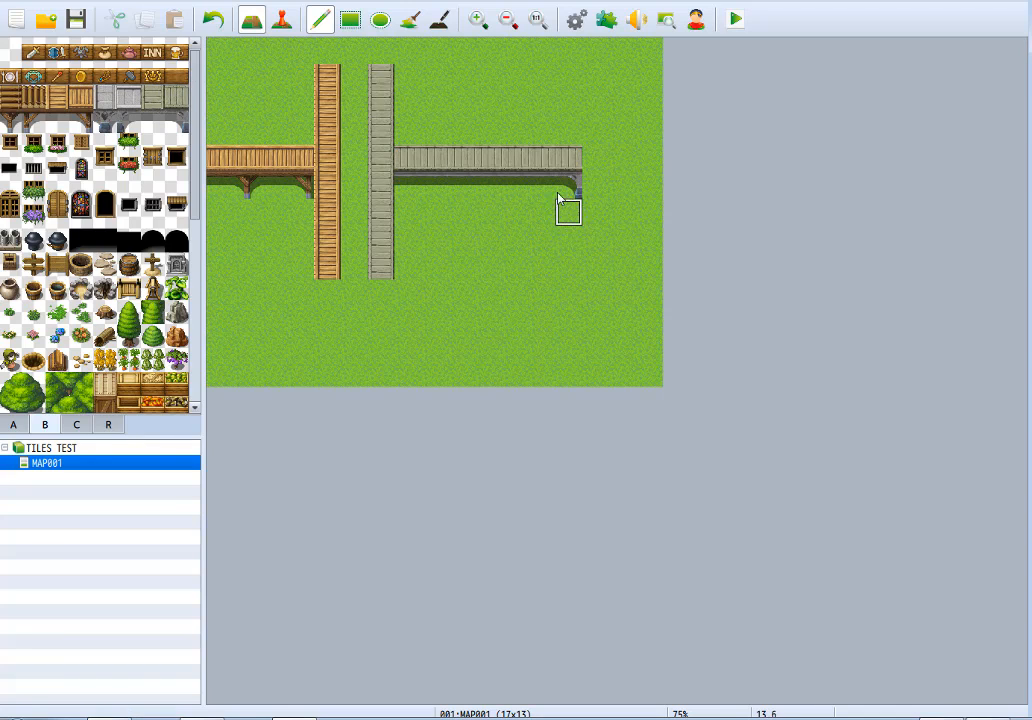
# Draw a rectangular pool of bright blue water, 7 by 5 tiles, on the grass below the right horizontal bridge using tileset A.
pyautogui.click(13, 424)
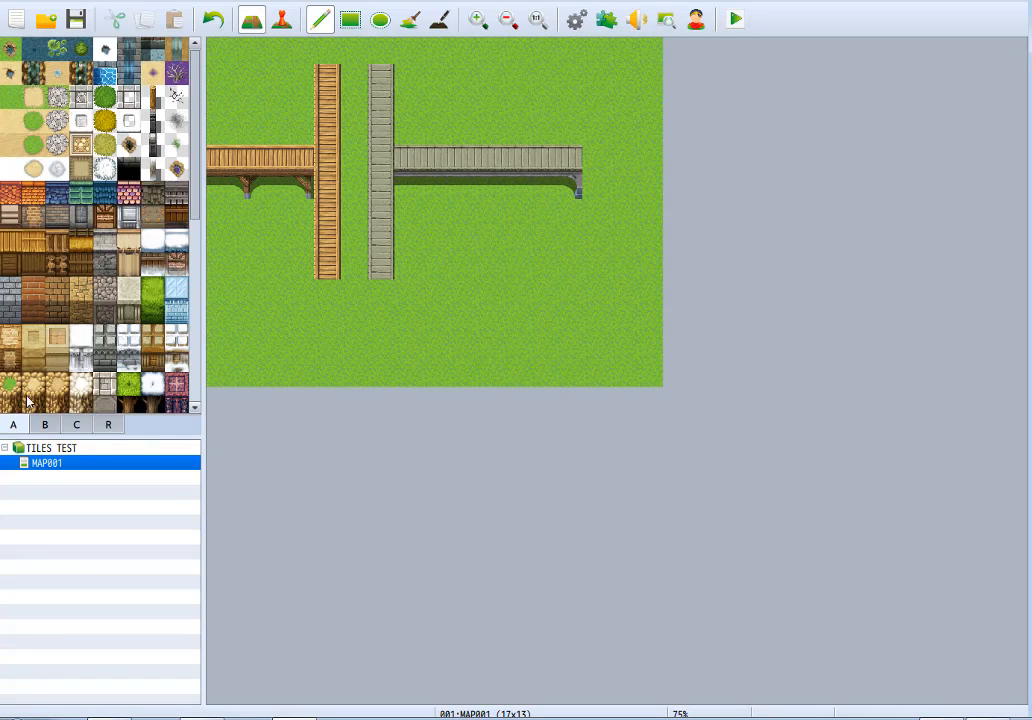
pyautogui.click(105, 73)
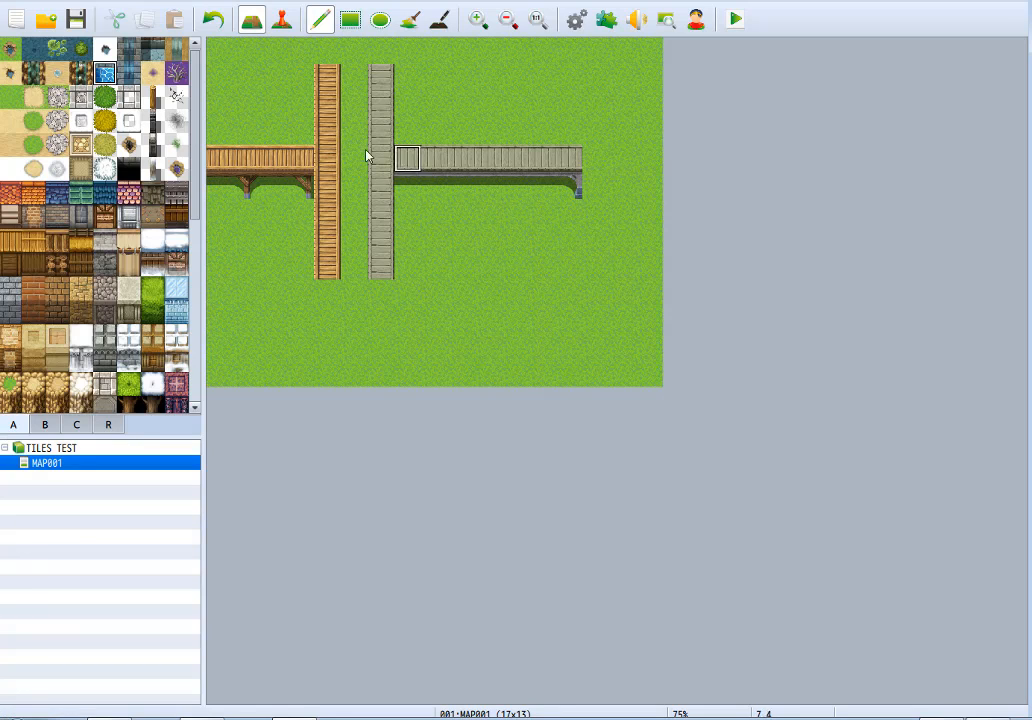
pyautogui.click(6, 52)
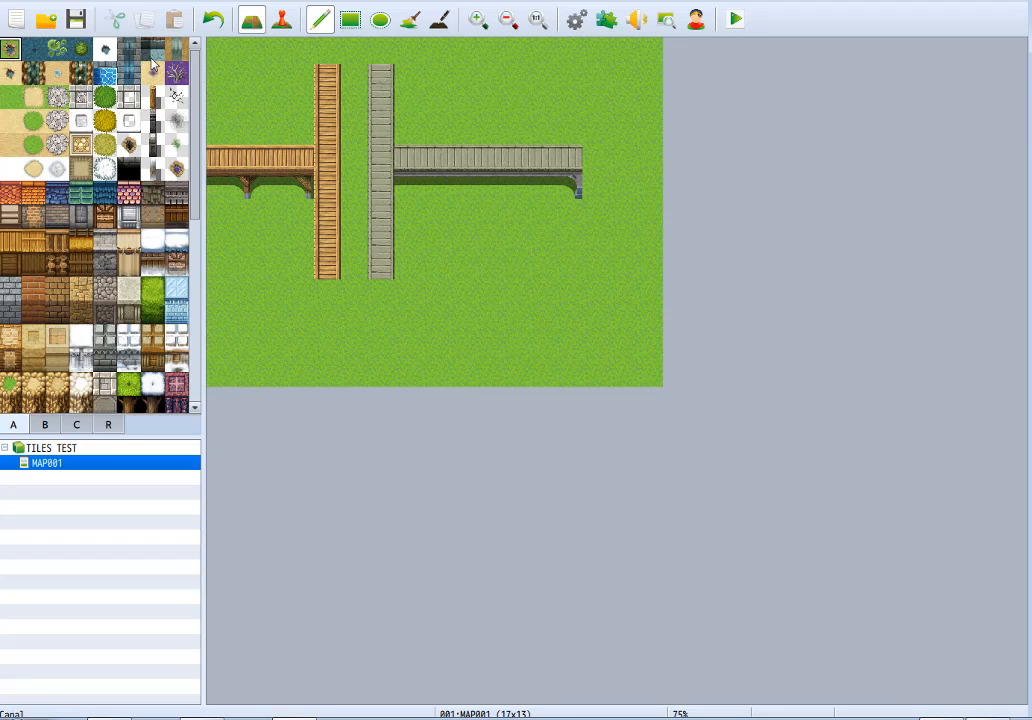
pyautogui.click(105, 73)
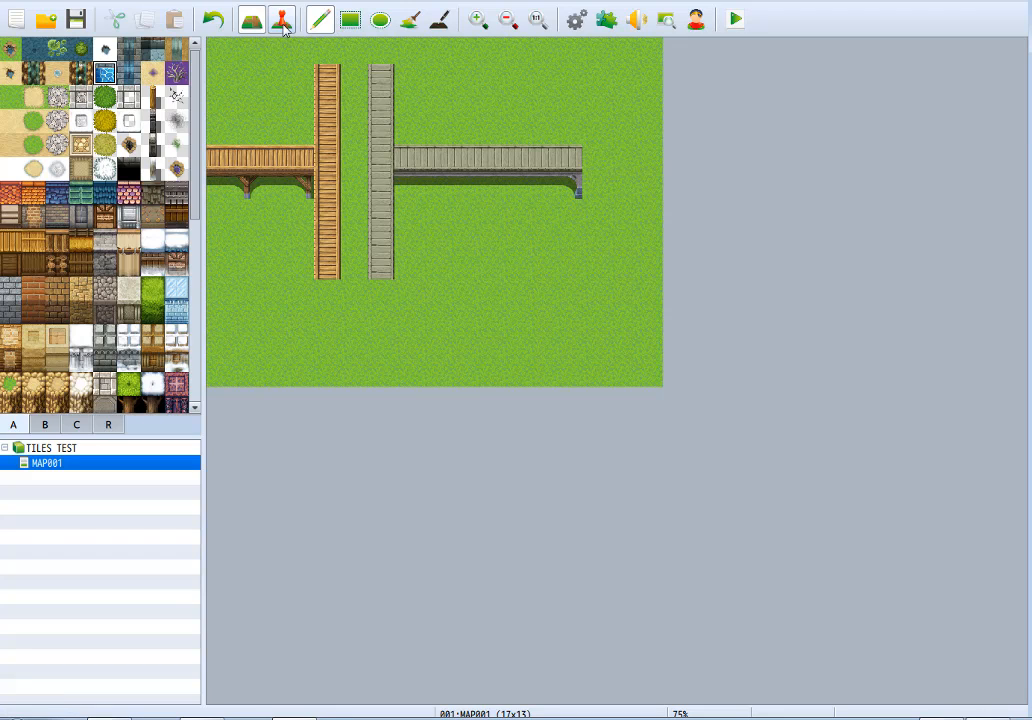
pyautogui.click(348, 21)
pyautogui.moveTo(432, 240)
pyautogui.mouseDown()
pyautogui.moveTo(500, 322)
pyautogui.moveTo(604, 360)
pyautogui.mouseUp()
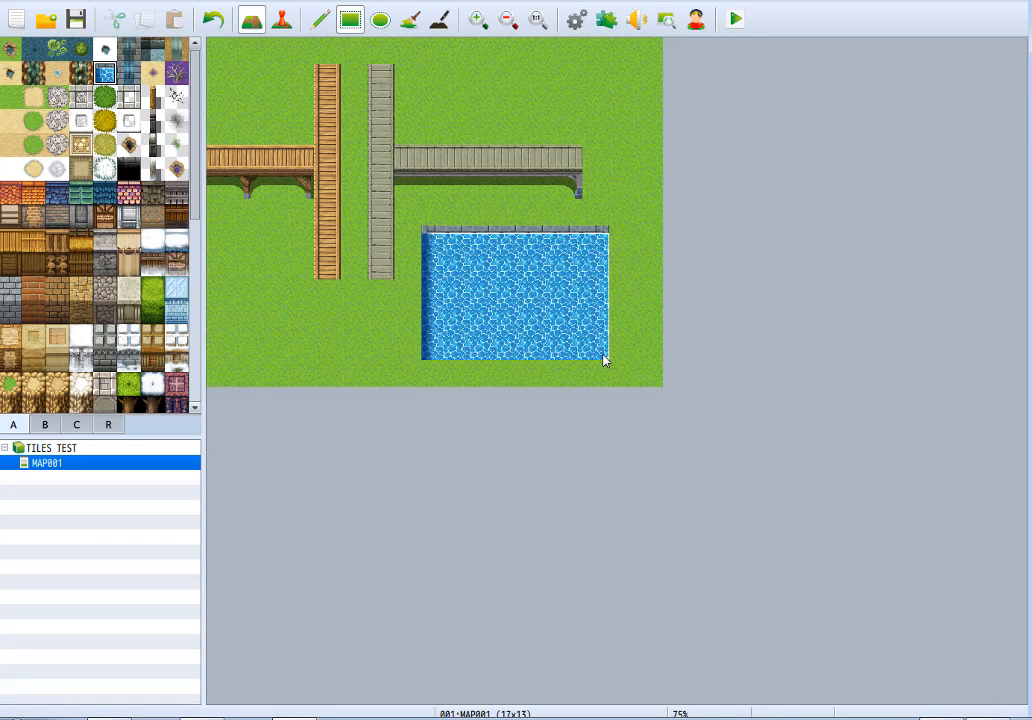
# Lay a light grey horizontal stone bridge from tileset B across the full width of the pool's middle row.
pyautogui.click(44, 424)
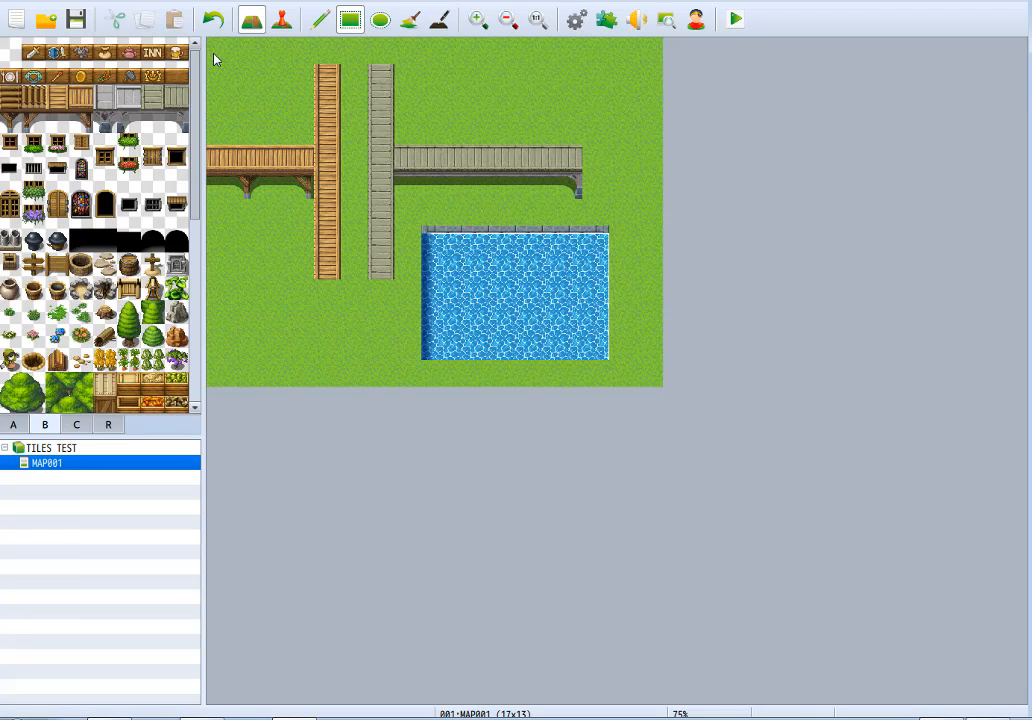
pyautogui.click(128, 96)
pyautogui.moveTo(600, 295); pyautogui.dragTo(448, 298)
# Add stone bridge spars on the water directly below the pool's bridge, with center sections and supports at the right and left ends.
pyautogui.click(176, 121)
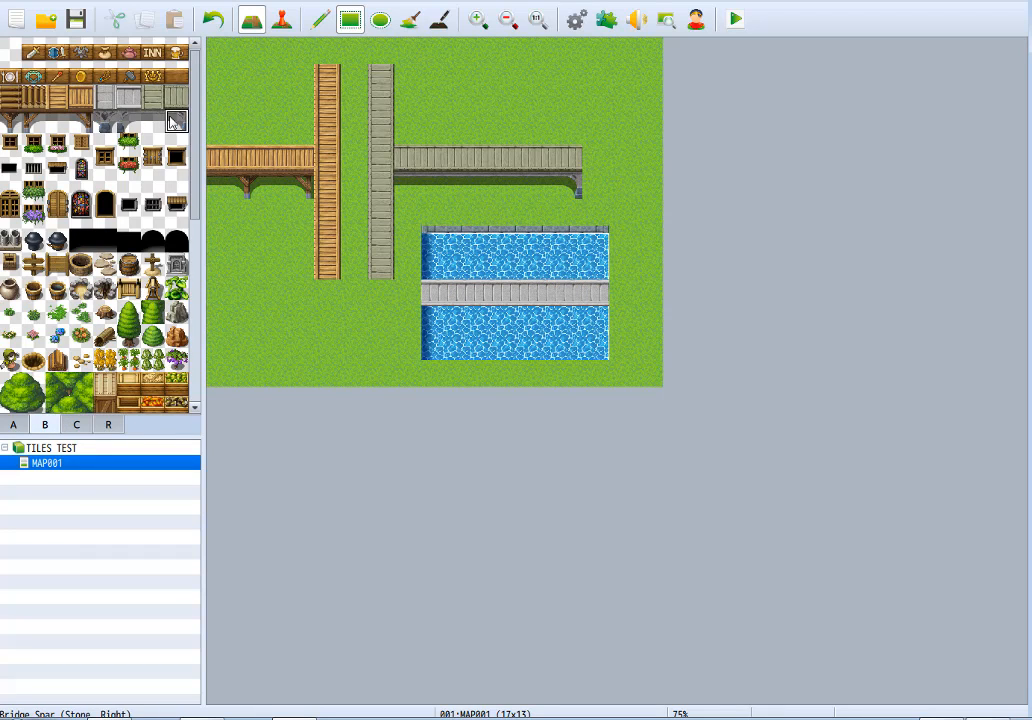
pyautogui.click(152, 121)
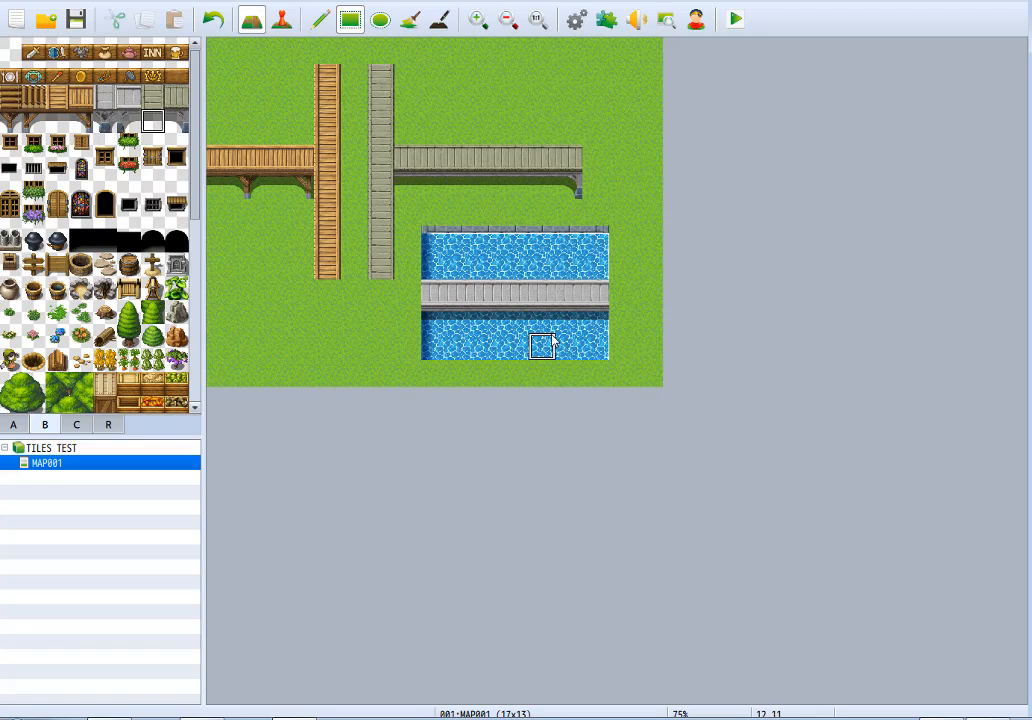
pyautogui.click(176, 121)
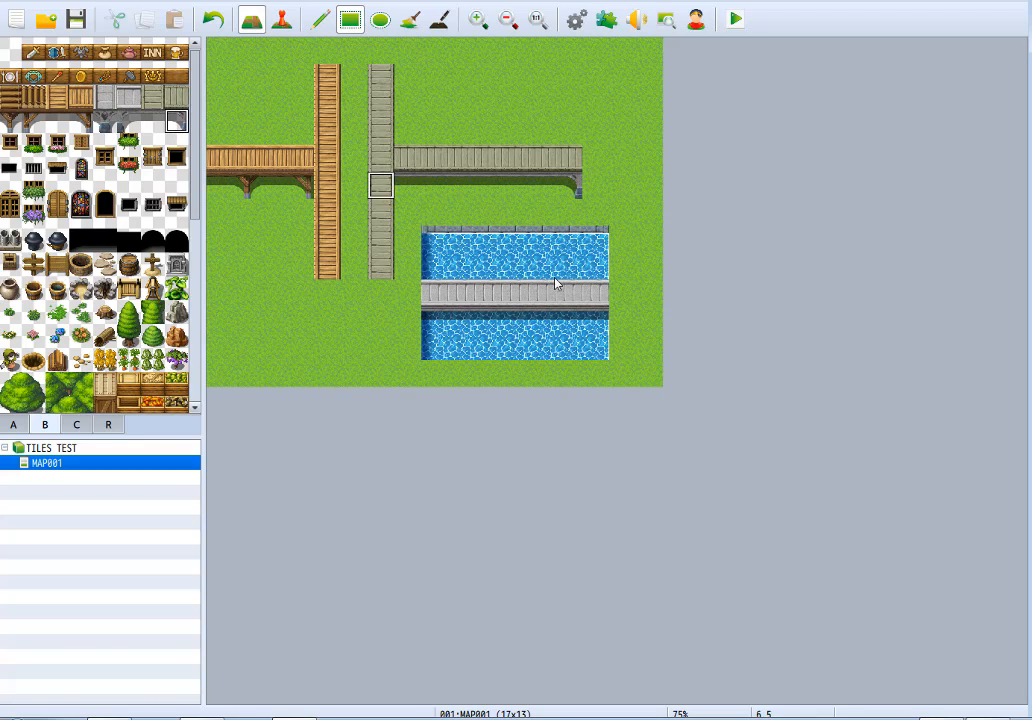
pyautogui.click(596, 320)
pyautogui.click(128, 121)
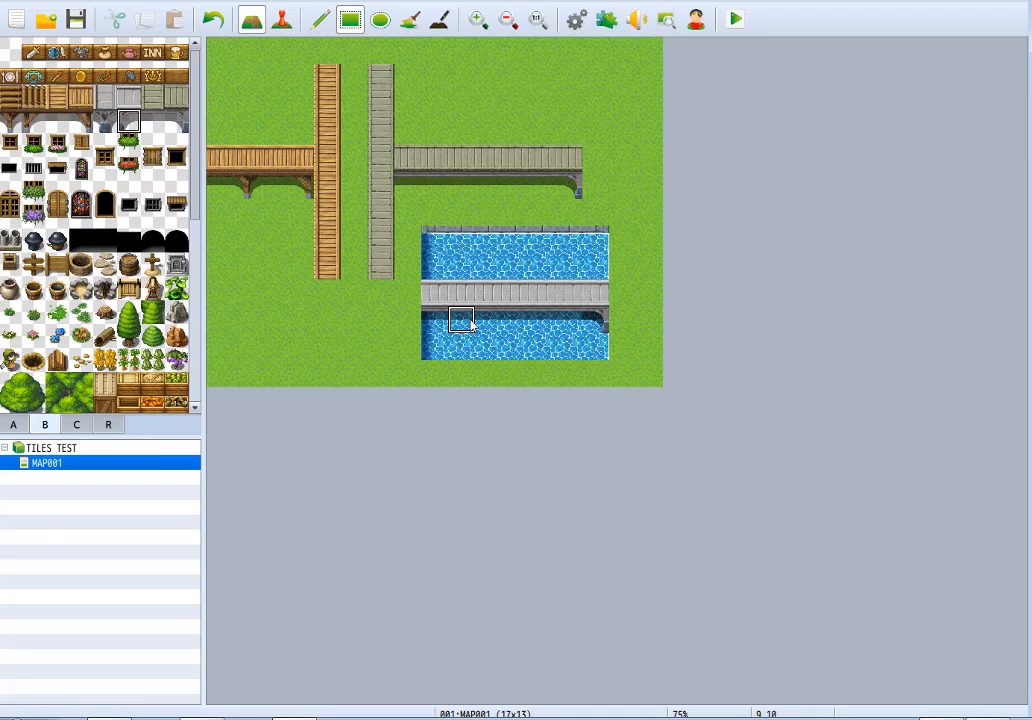
pyautogui.click(433, 322)
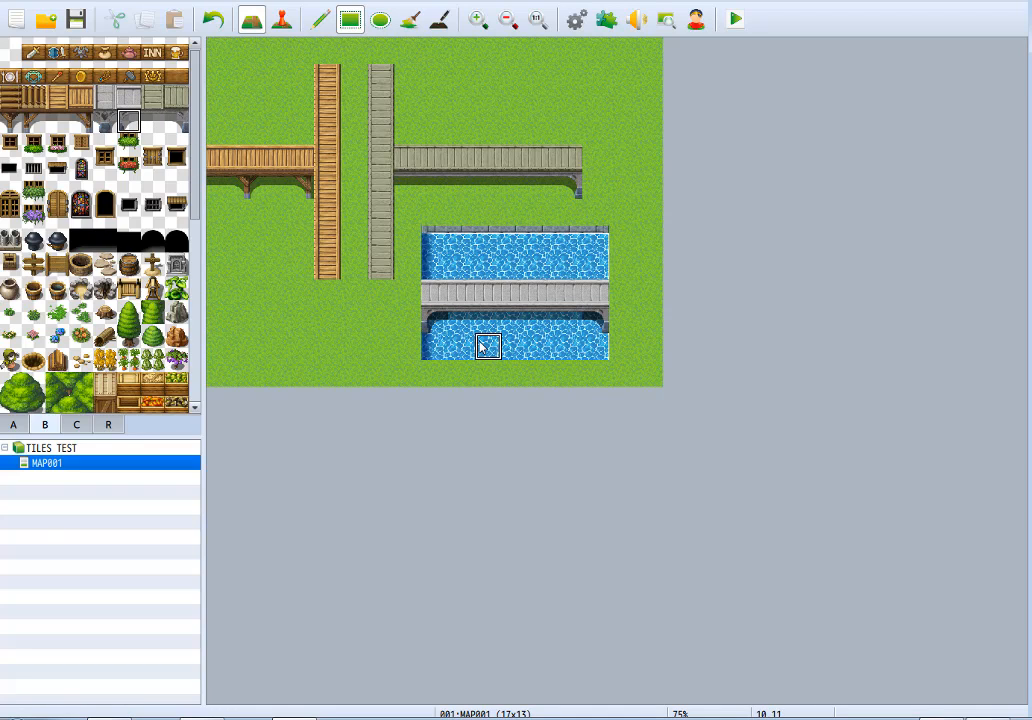
# Re-place the right and left stone supports under the pool's bridge, and clear the whole row of bridge spars from the water.
pyautogui.hotkey('ctrl', 'z')
pyautogui.hotkey('ctrl', 'z')
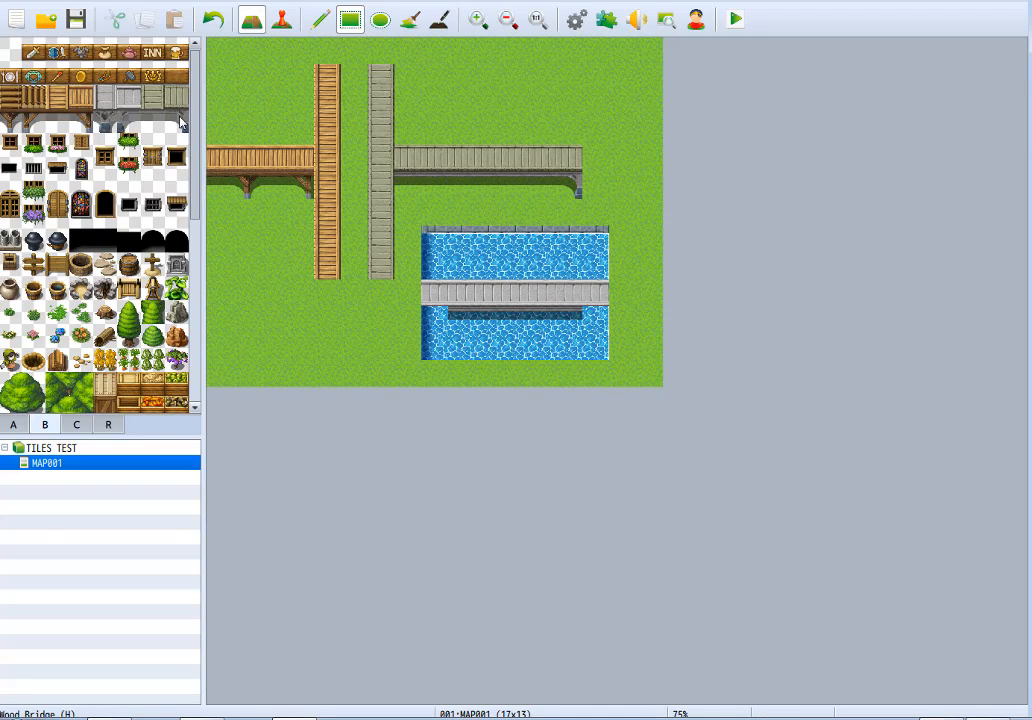
pyautogui.click(178, 121)
pyautogui.click(594, 320)
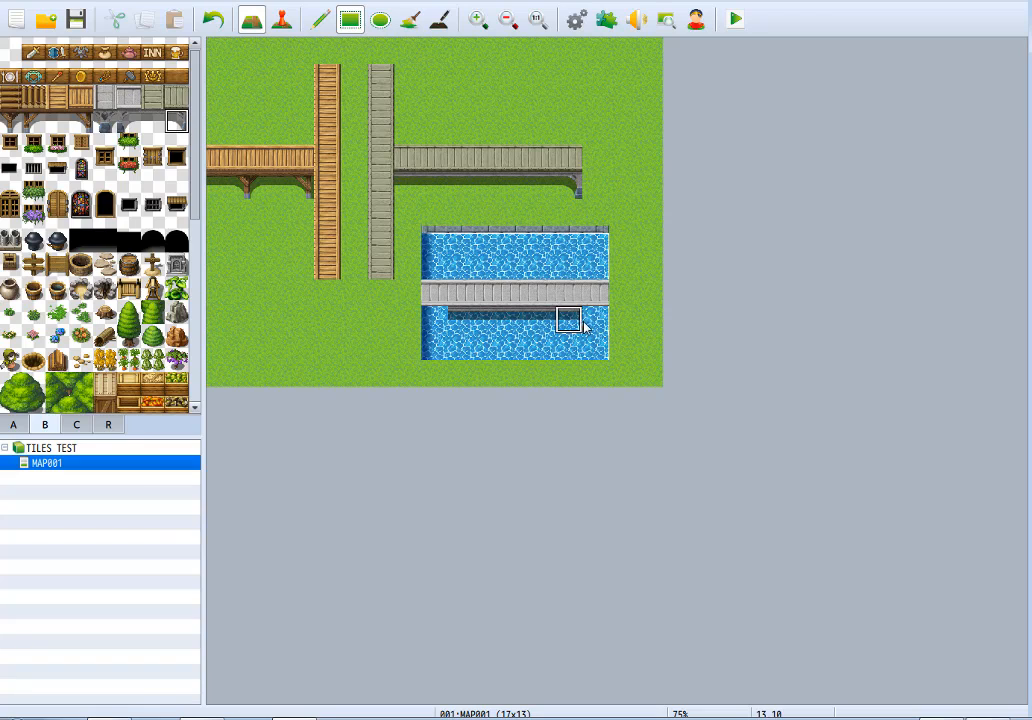
pyautogui.click(129, 121)
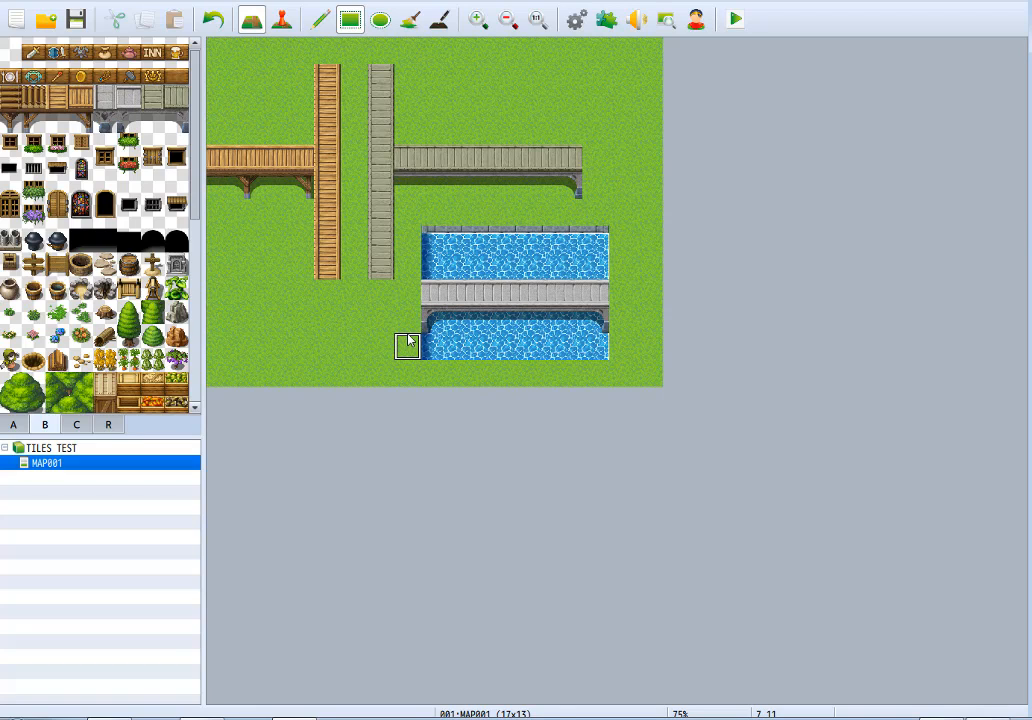
pyautogui.moveTo(445, 336); pyautogui.dragTo(601, 339)
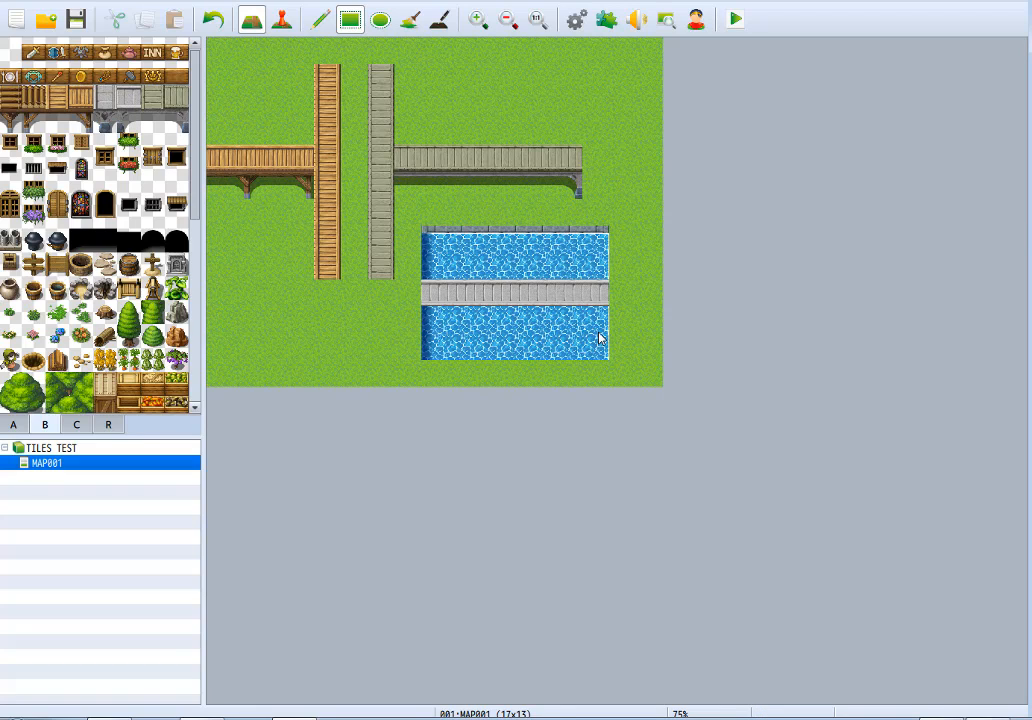
# Build two beige wall-top platforms from tileset A along the map's lower edge, the left one 5 by 4 tiles and the right one 4 by 4.
pyautogui.click(14, 425)
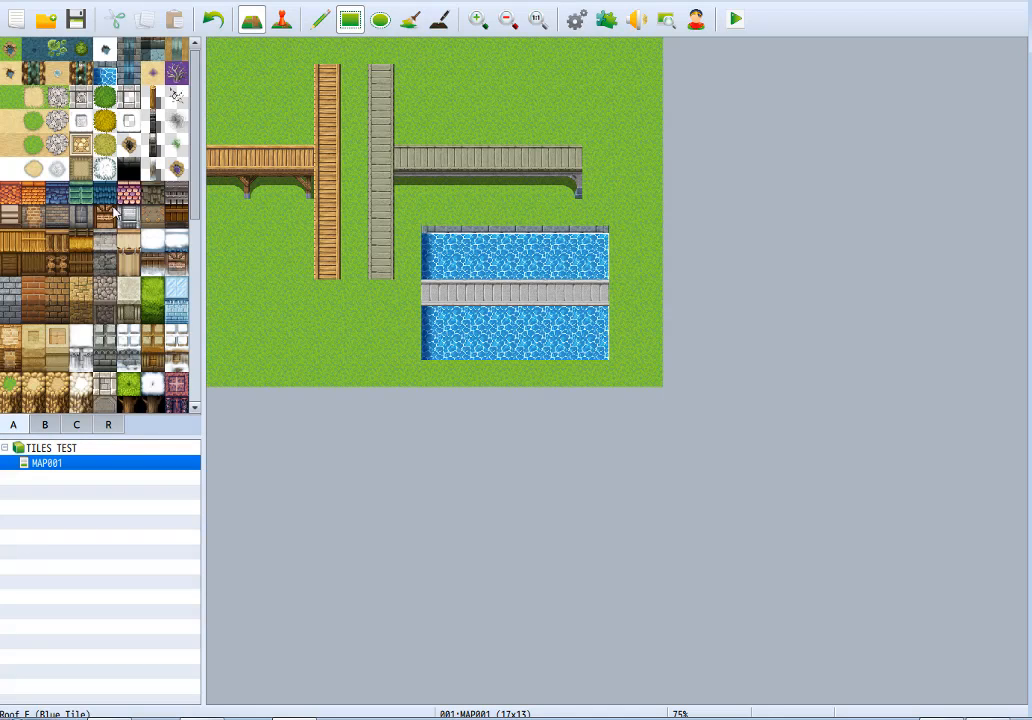
pyautogui.click(97, 340)
pyautogui.click(62, 345)
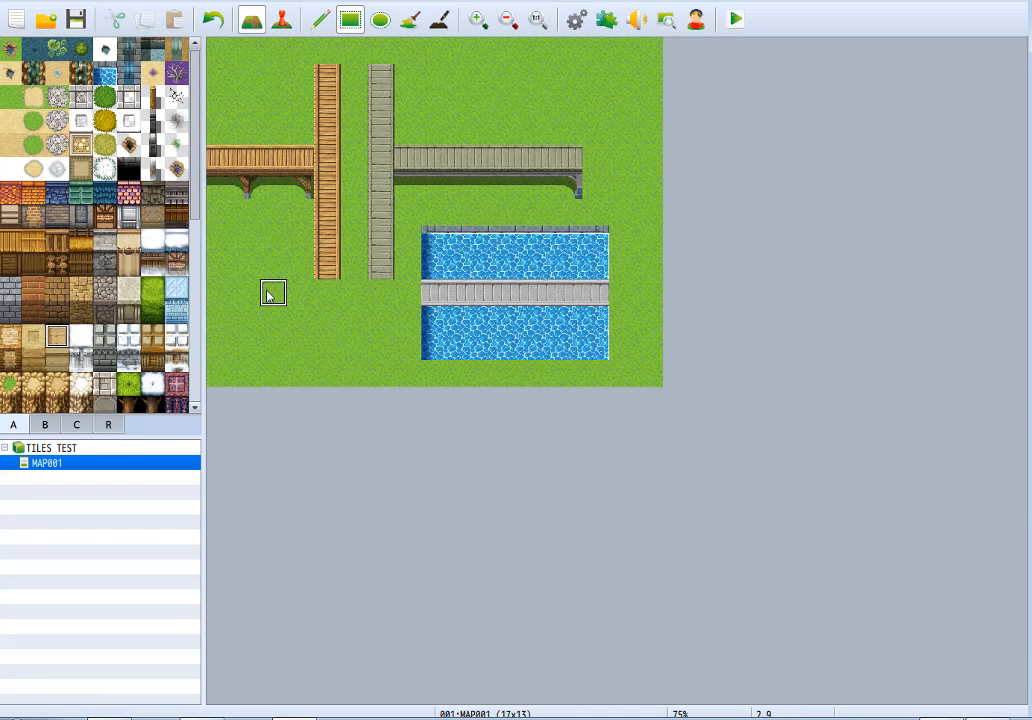
pyautogui.moveTo(330, 341); pyautogui.dragTo(382, 364)
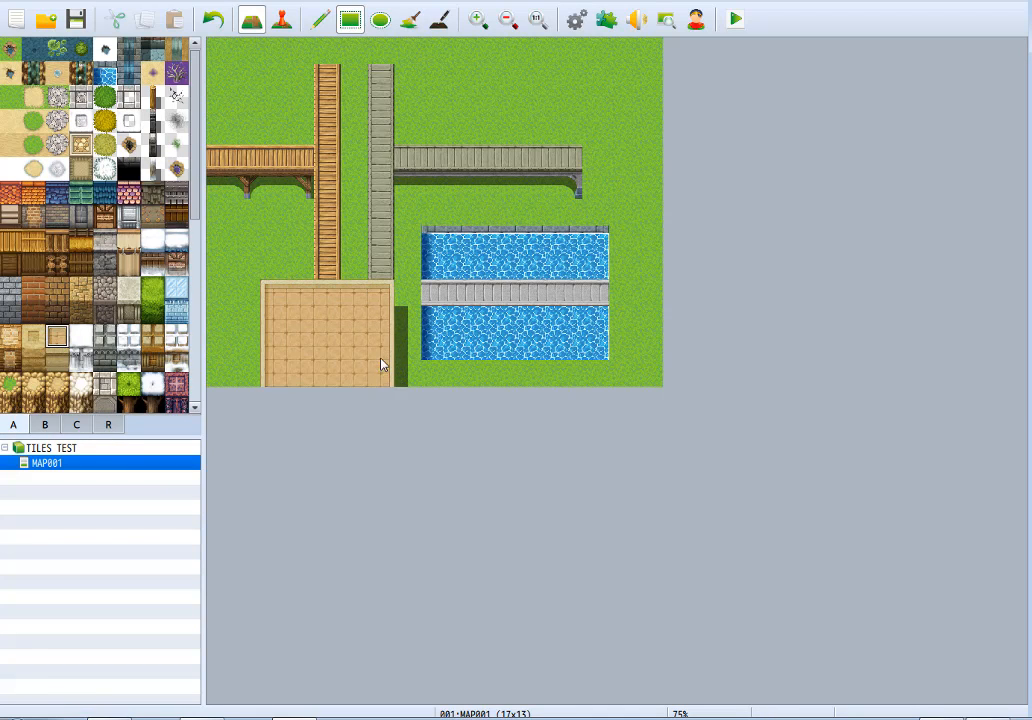
pyautogui.click(622, 292)
pyautogui.moveTo(627, 317); pyautogui.dragTo(547, 383)
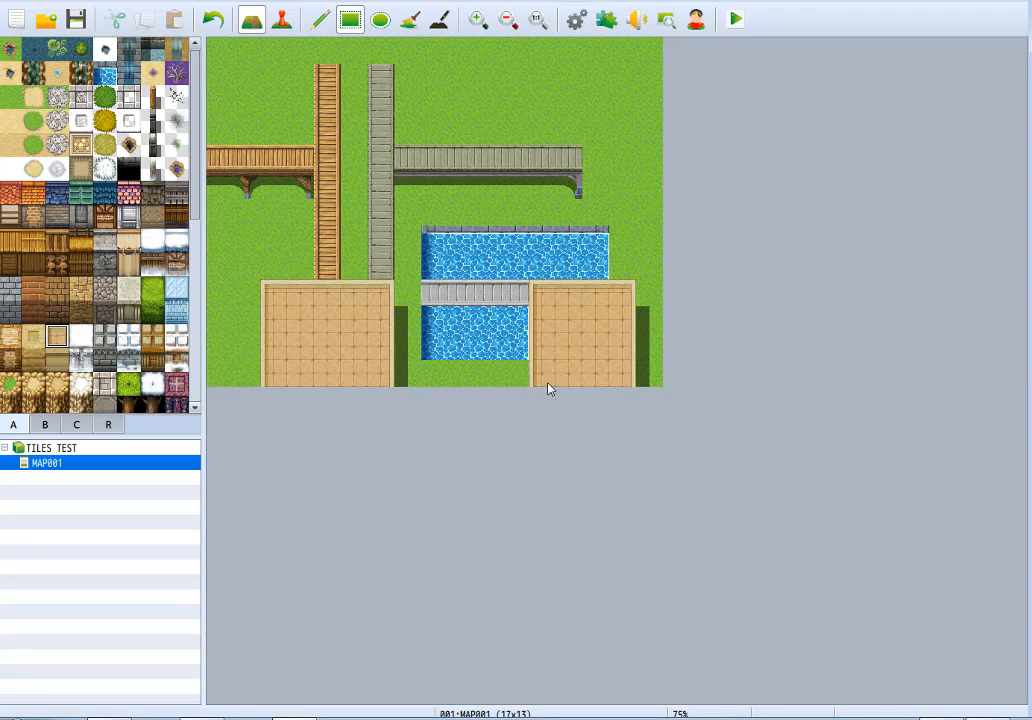
# Restore grass everywhere around the two platforms, wiping out the old bridges, spars and pool.
pyautogui.rightClick(626, 248)
pyautogui.moveTo(620, 263)
pyautogui.mouseDown()
pyautogui.moveTo(505, 241)
pyautogui.moveTo(417, 267)
pyautogui.moveTo(596, 240)
pyautogui.mouseUp()
pyautogui.moveTo(236, 80)
pyautogui.mouseDown()
pyautogui.moveTo(525, 225)
pyautogui.moveTo(637, 259)
pyautogui.mouseUp()
pyautogui.moveTo(430, 290)
pyautogui.mouseDown()
pyautogui.moveTo(460, 305)
pyautogui.moveTo(503, 366)
pyautogui.moveTo(515, 347)
pyautogui.mouseUp()
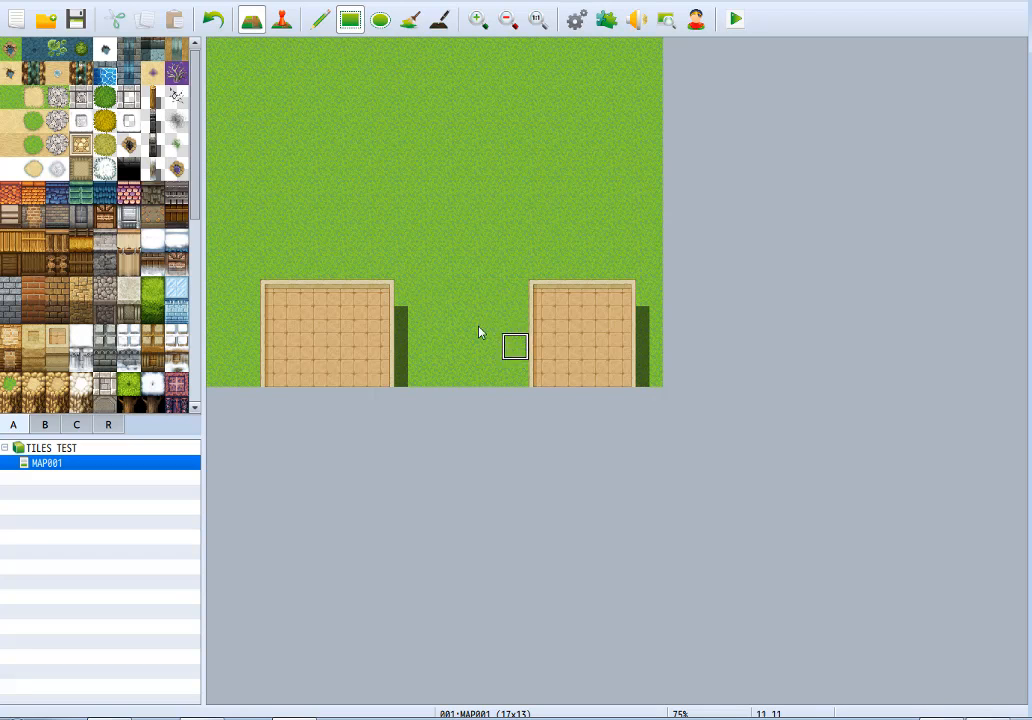
# Try a horizontal wood bridge from tileset B low between the platforms, with a right wood spar under its right end.
pyautogui.click(50, 424)
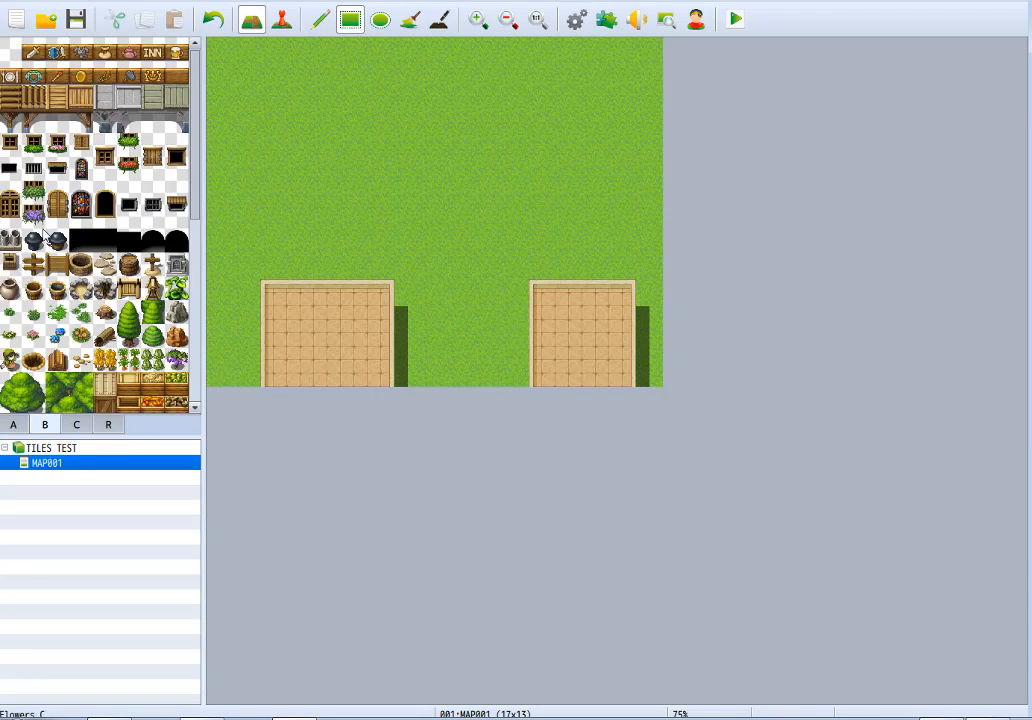
pyautogui.moveTo(398, 348); pyautogui.dragTo(513, 356)
pyautogui.click(79, 118)
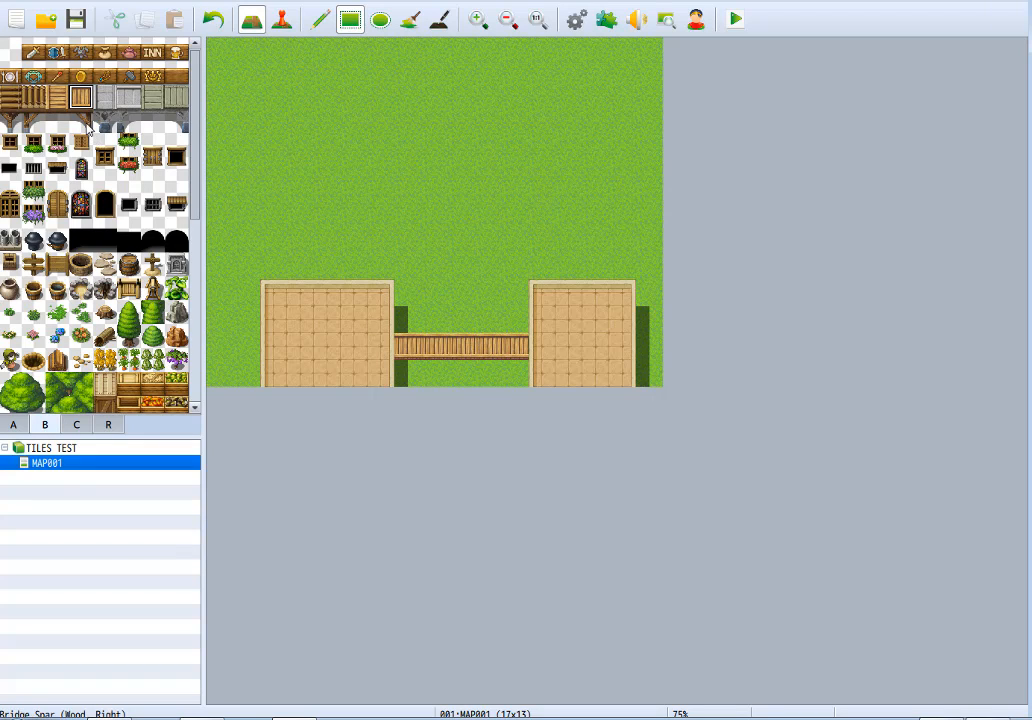
pyautogui.click(516, 375)
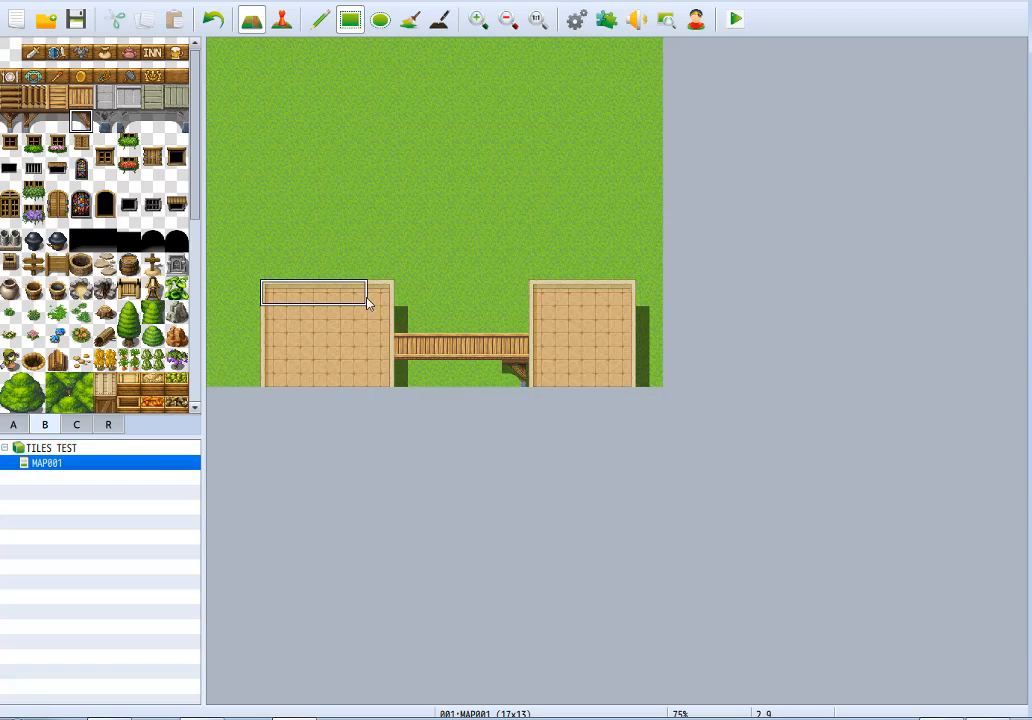
# Extend the left platform to 6 tiles tall and the right to 7, and replace the low bridge with a higher 7-tile one overlapping both.
pyautogui.moveTo(377, 299); pyautogui.dragTo(267, 236)
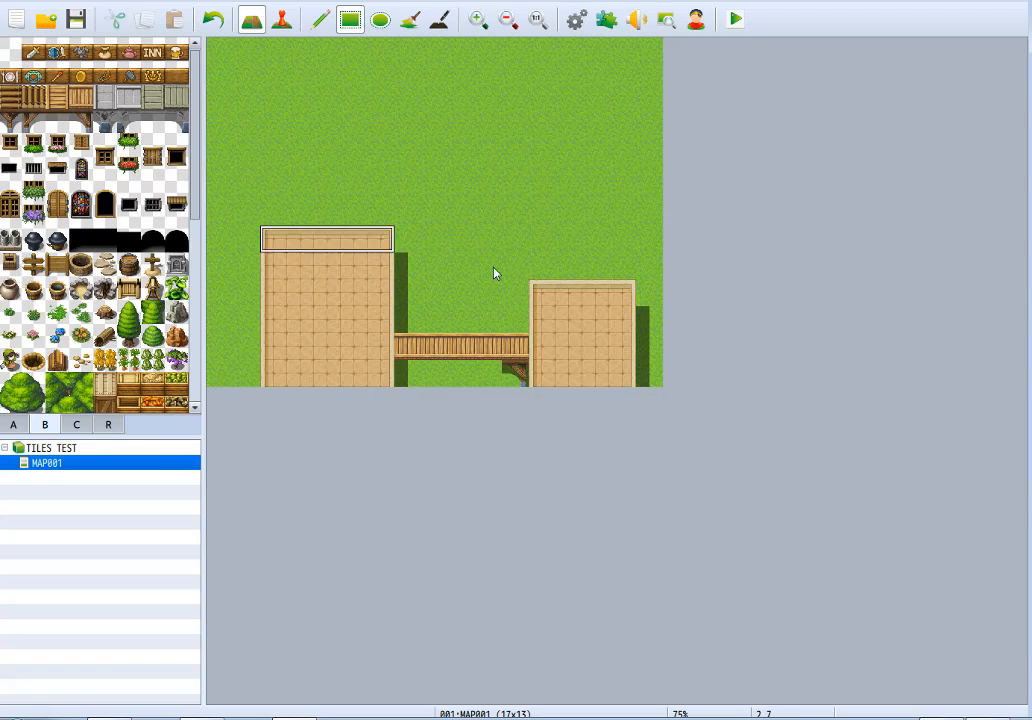
pyautogui.moveTo(620, 286); pyautogui.dragTo(553, 219)
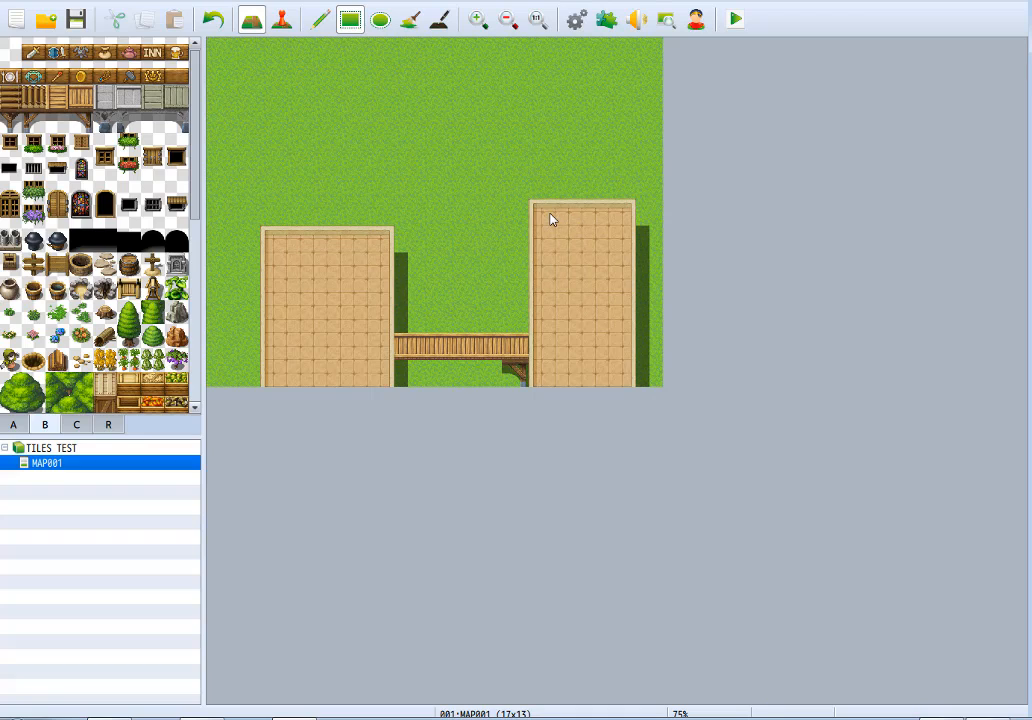
pyautogui.rightClick(432, 315)
pyautogui.moveTo(411, 349); pyautogui.dragTo(506, 374)
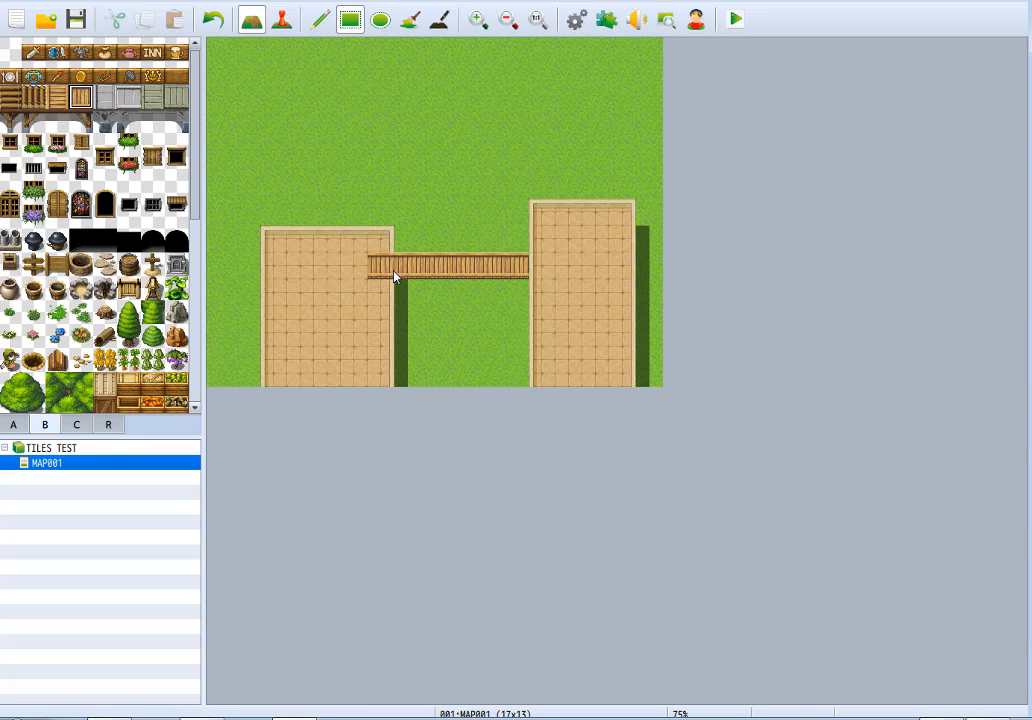
pyautogui.click(540, 267)
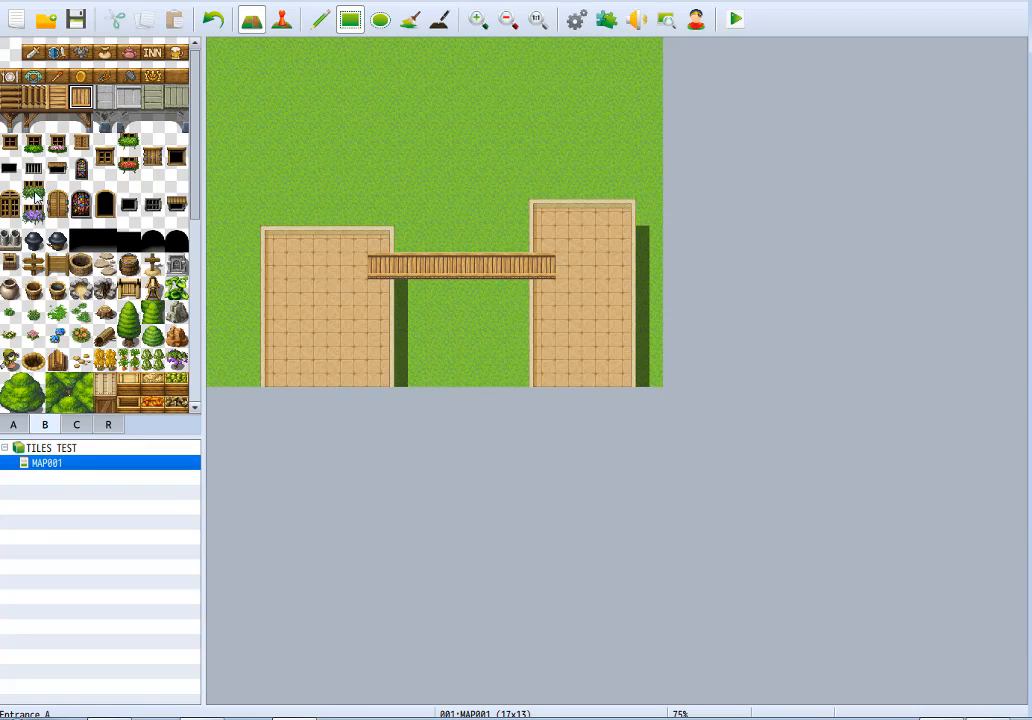
# Line the gap beneath the wood bridge with center wood spars, and add a right wood spar support at its right end.
pyautogui.click(57, 121)
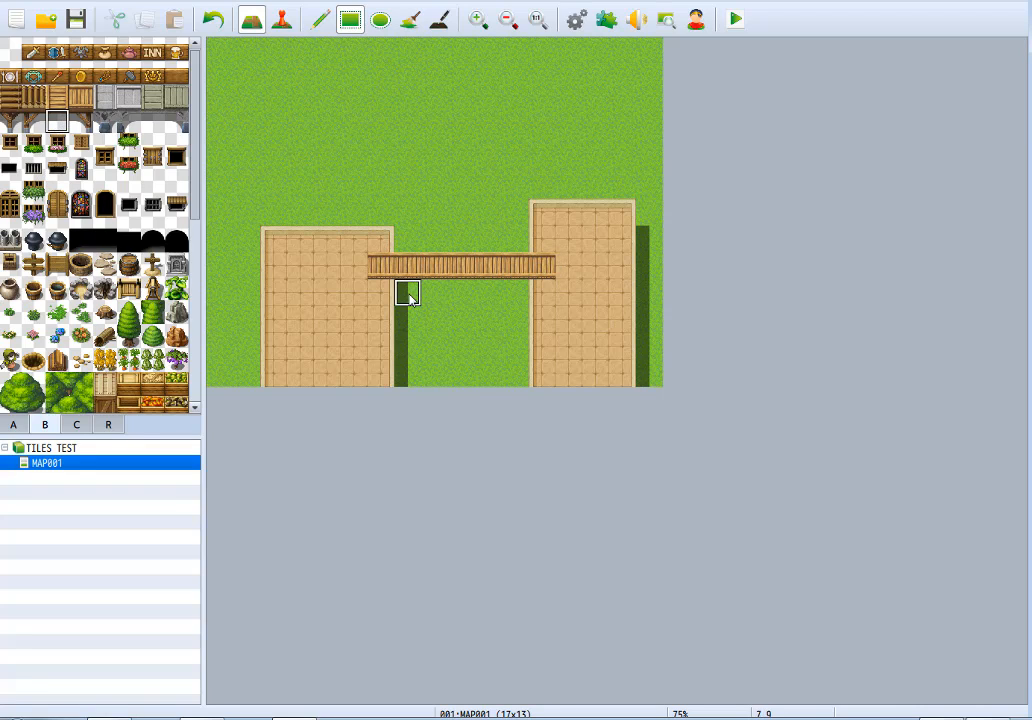
pyautogui.moveTo(409, 294); pyautogui.dragTo(497, 290)
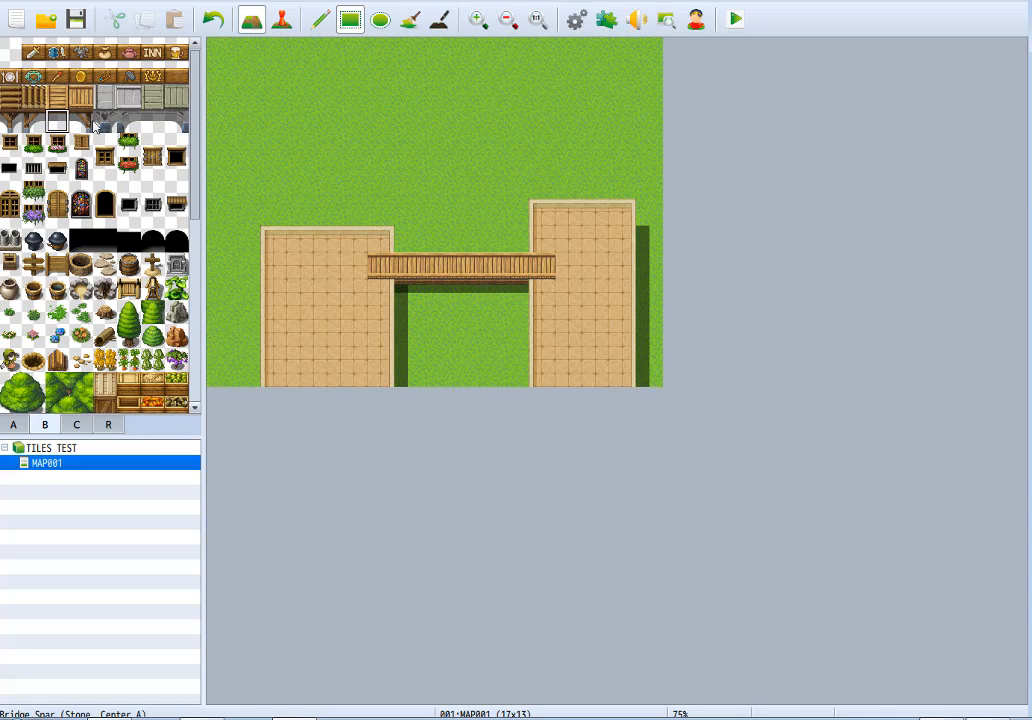
pyautogui.click(84, 121)
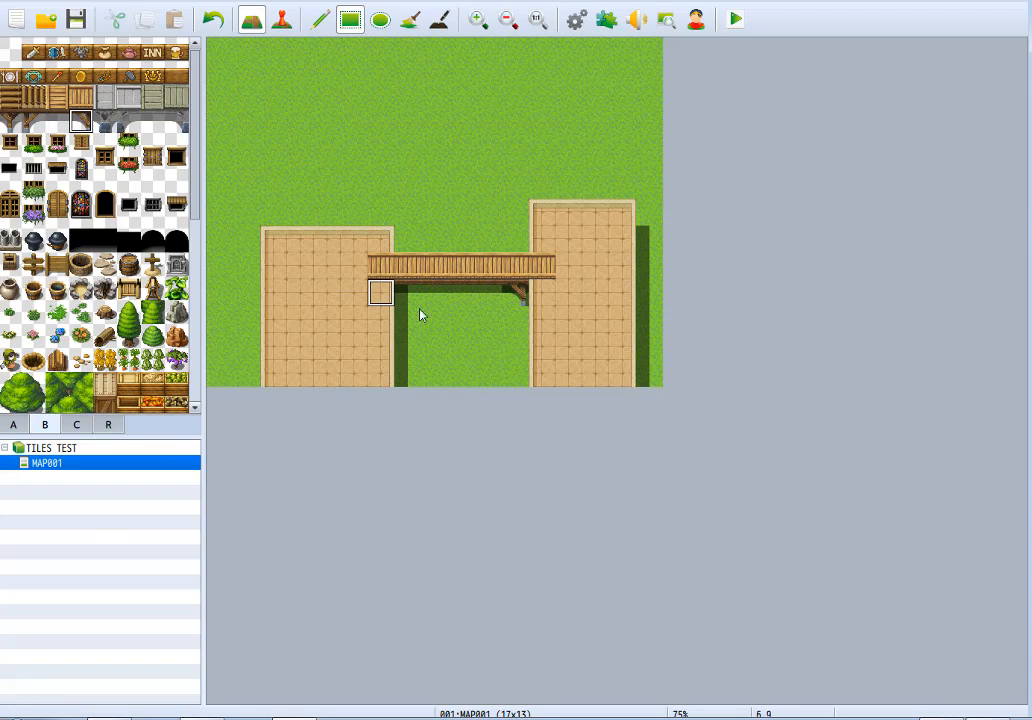
# Try clearing the two end spars under the wood bridge and fitting wood supports at its right and left ends.
pyautogui.rightClick(494, 349)
pyautogui.click(511, 302)
pyautogui.click(414, 297)
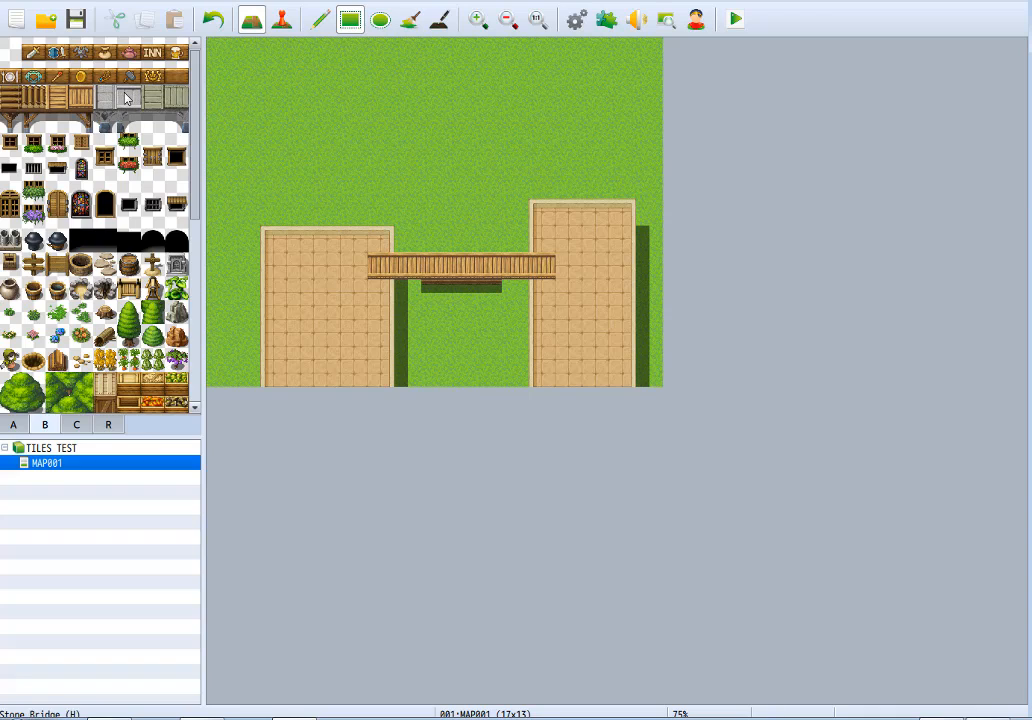
pyautogui.click(81, 120)
pyautogui.click(516, 290)
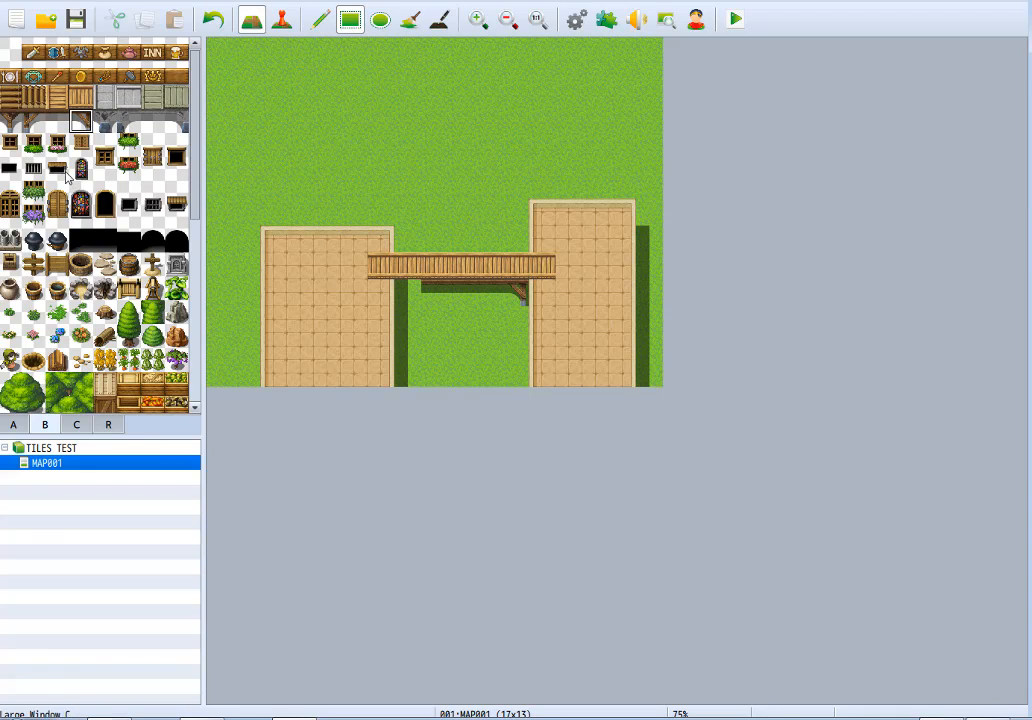
pyautogui.click(31, 121)
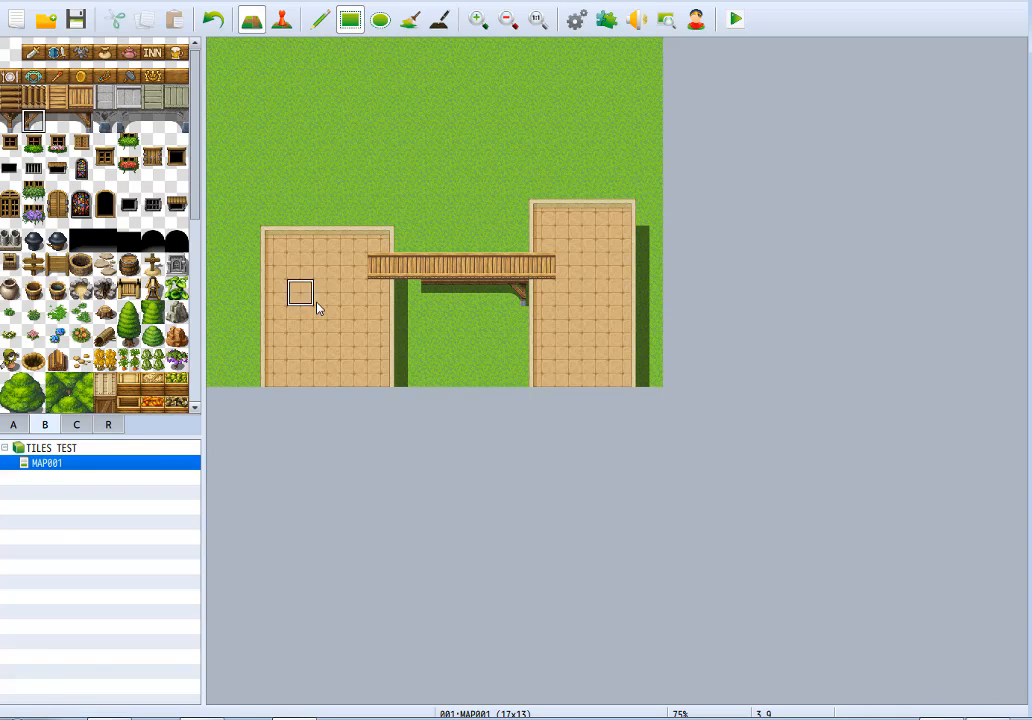
pyautogui.click(408, 293)
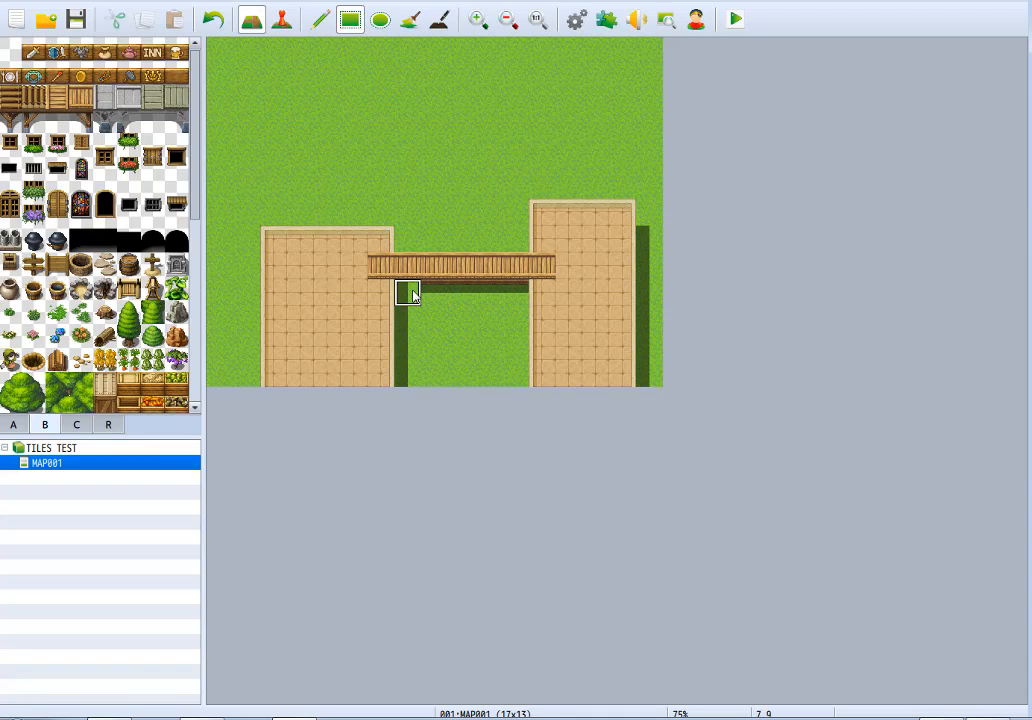
# Paint a one-tile-tall shadow strip with the Shadow Pen on the grass below the bridge, spanning the gap between the platforms.
pyautogui.click(439, 20)
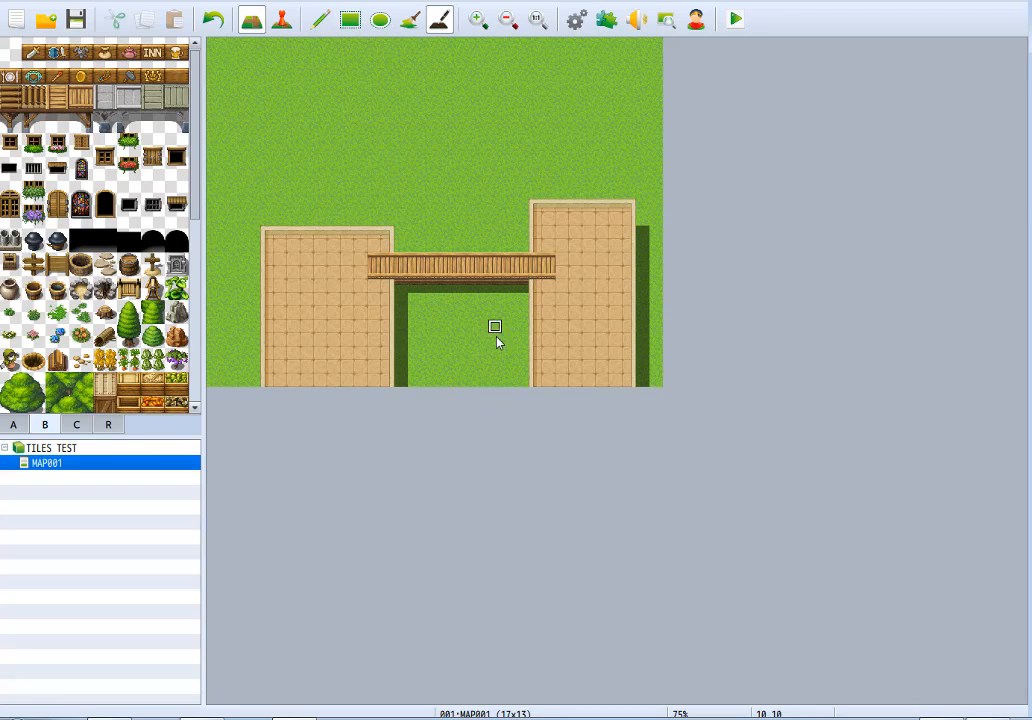
pyautogui.moveTo(415, 328)
pyautogui.mouseDown()
pyautogui.moveTo(521, 330)
pyautogui.moveTo(424, 341)
pyautogui.mouseUp()
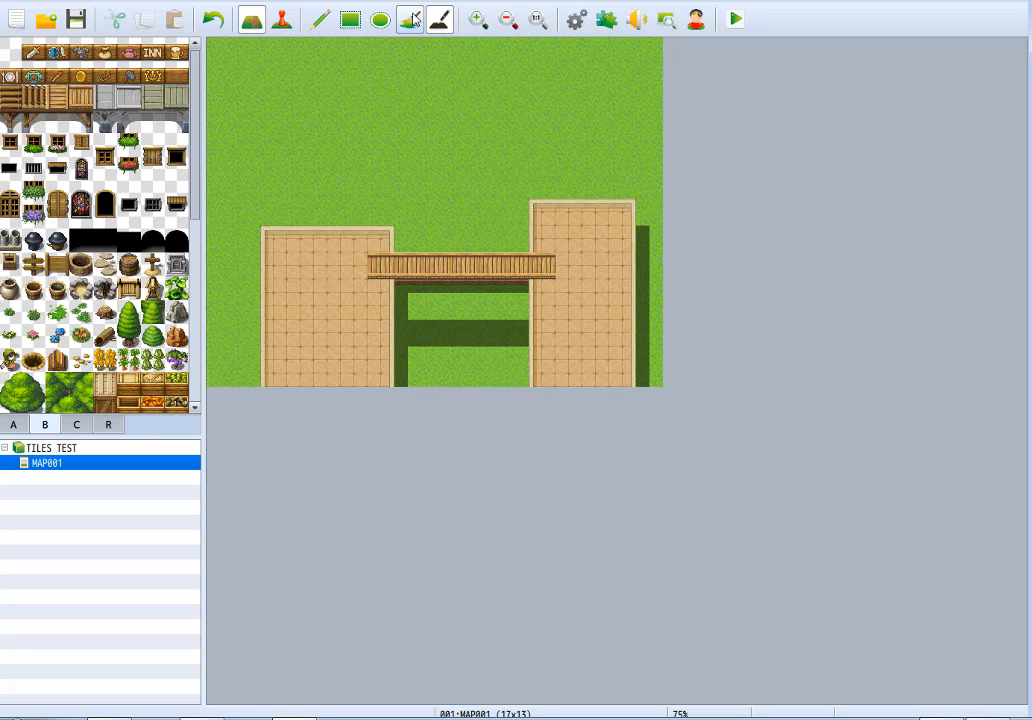
# Clear the map to plain grass and build a 3-tile-wide house with a brick wall 3 tiles tall and a 4-tile Roof C (Indigo Tile).
pyautogui.click(350, 20)
pyautogui.moveTo(242, 131); pyautogui.dragTo(745, 523)
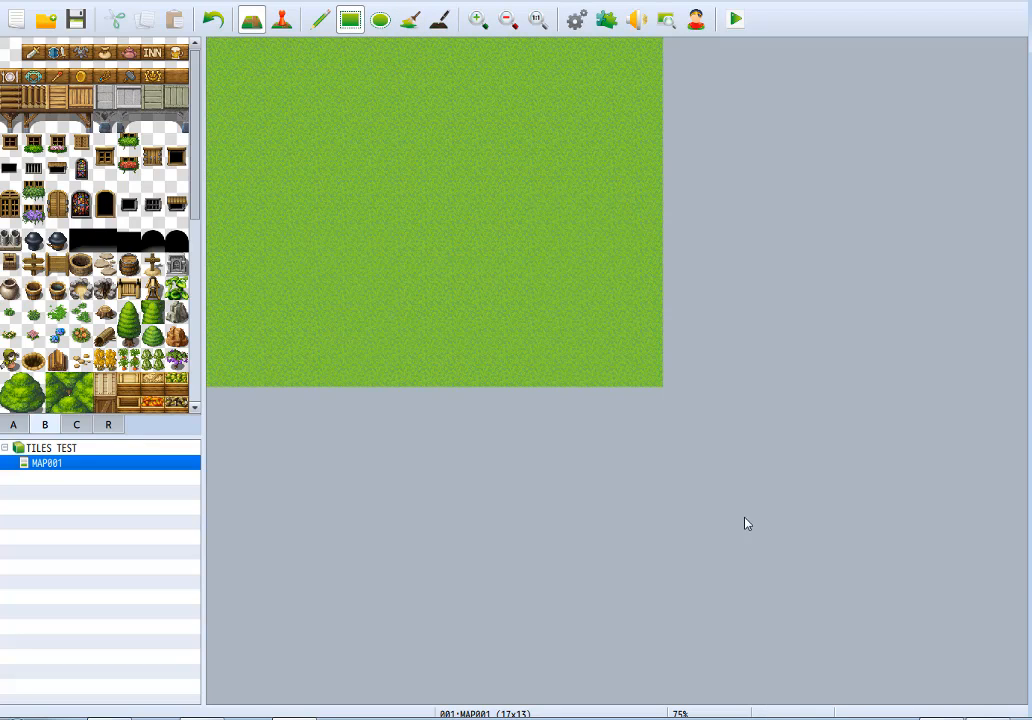
pyautogui.click(320, 20)
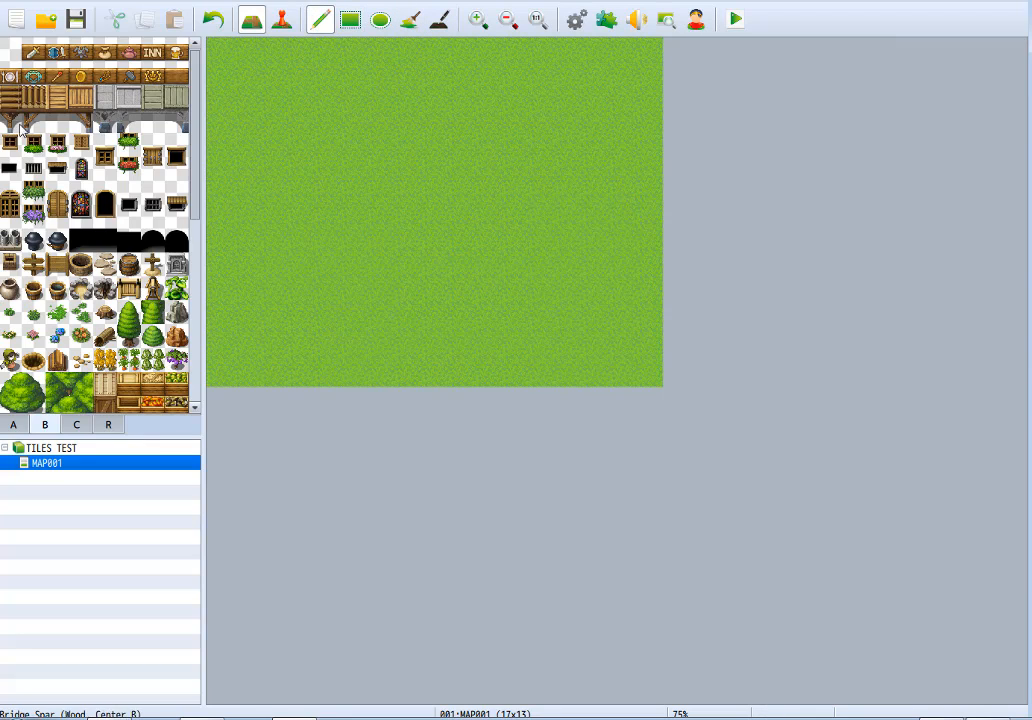
pyautogui.click(13, 425)
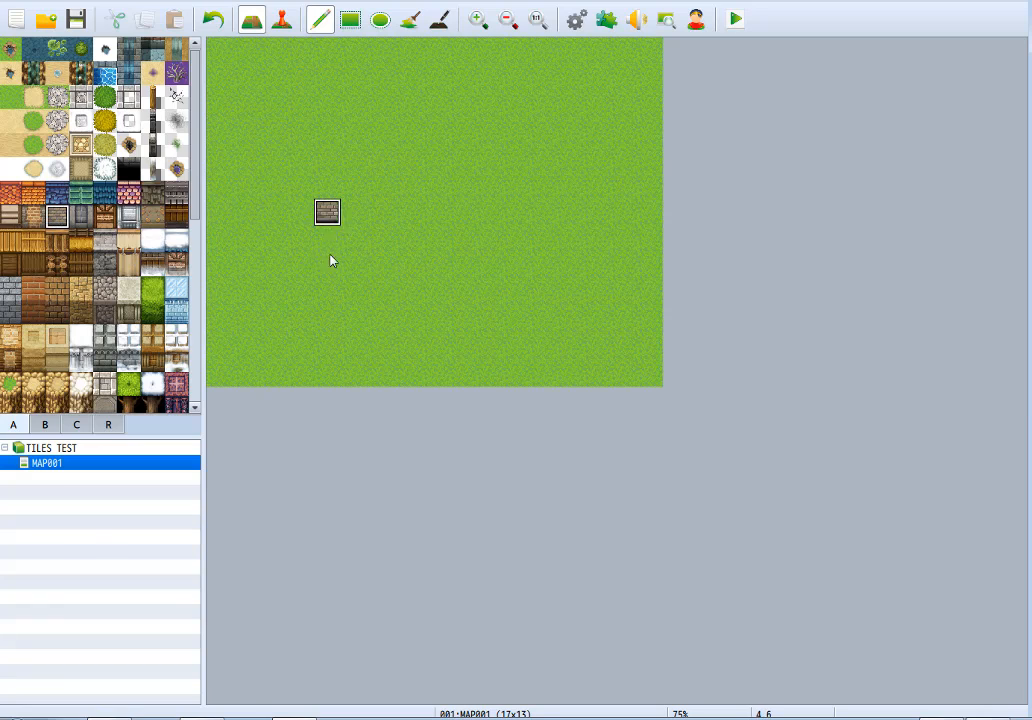
pyautogui.moveTo(330, 215)
pyautogui.mouseDown()
pyautogui.moveTo(380, 238)
pyautogui.moveTo(340, 238)
pyautogui.mouseUp()
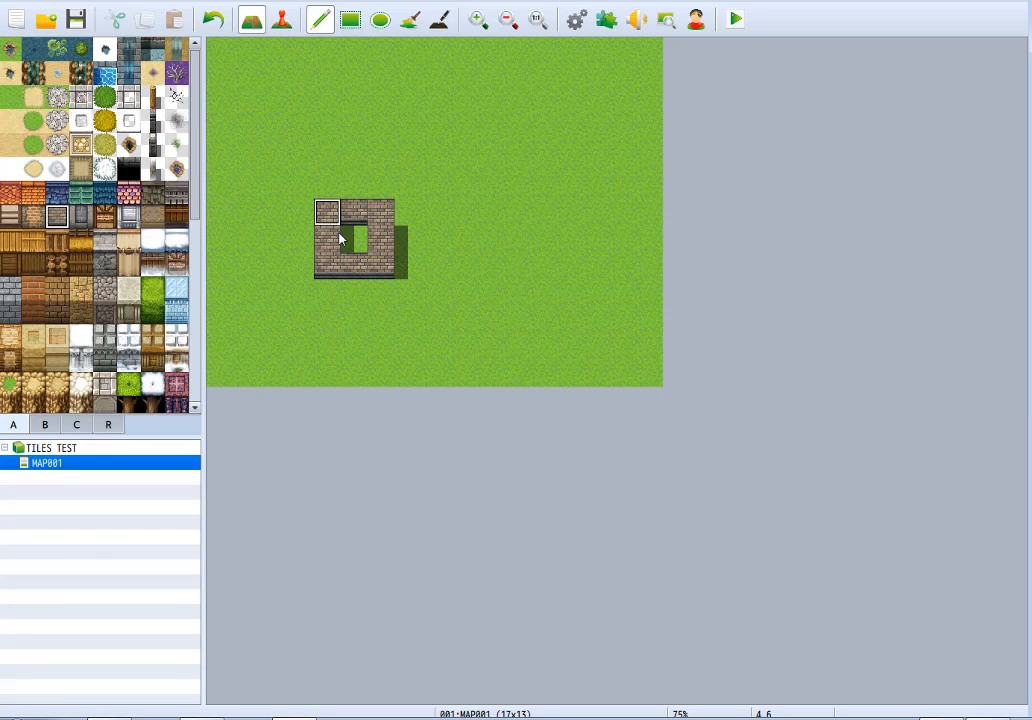
pyautogui.click(57, 192)
pyautogui.moveTo(332, 188)
pyautogui.mouseDown()
pyautogui.moveTo(367, 151)
pyautogui.moveTo(355, 177)
pyautogui.moveTo(332, 131)
pyautogui.moveTo(380, 131)
pyautogui.moveTo(328, 118)
pyautogui.mouseUp()
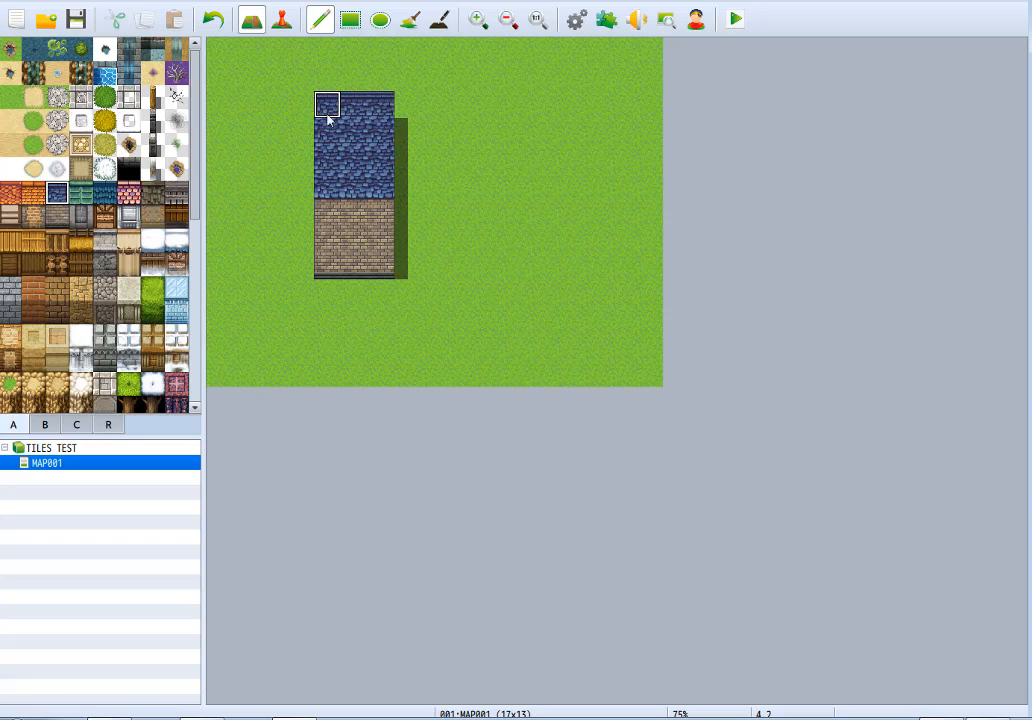
# Shorten the house's brick wall to 2 tiles tall and widen the whole house, wall and roof, to 7 tiles.
pyautogui.rightClick(354, 317)
pyautogui.moveTo(330, 270); pyautogui.dragTo(384, 270)
pyautogui.moveTo(381, 232)
pyautogui.mouseDown(button='right')
pyautogui.moveTo(381, 108)
pyautogui.moveTo(385, 239)
pyautogui.mouseUp(button='right')
pyautogui.moveTo(386, 245); pyautogui.dragTo(495, 242)
# Place a small wooden-framed window from tileset B on the upper row of the house's wall, second tile from the left.
pyautogui.click(45, 425)
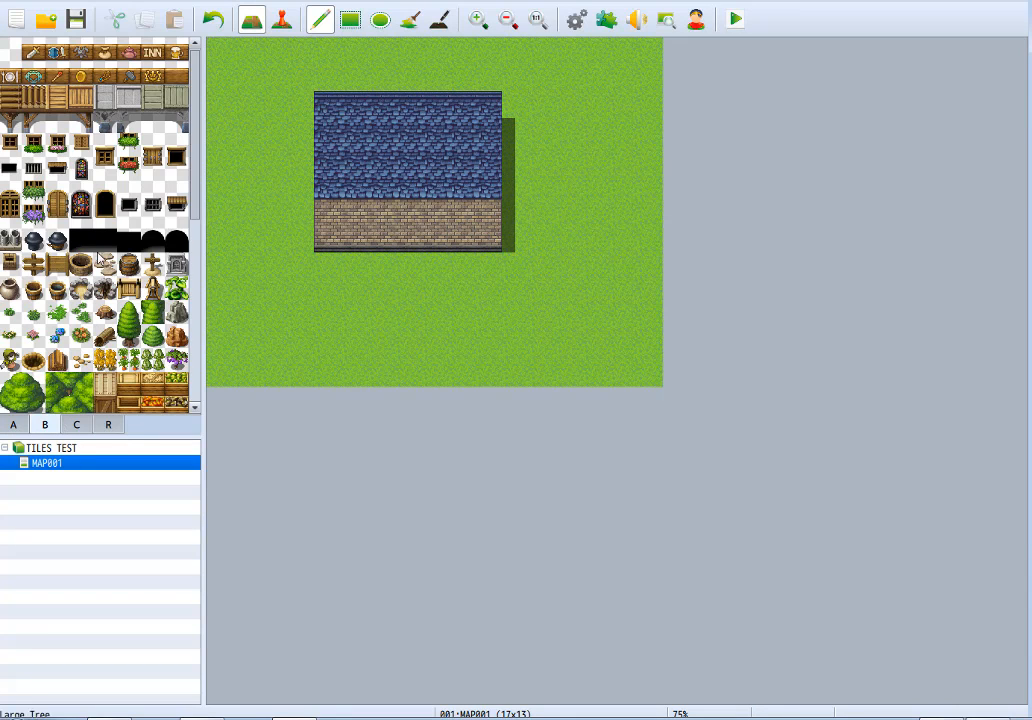
pyautogui.click(10, 144)
pyautogui.click(354, 209)
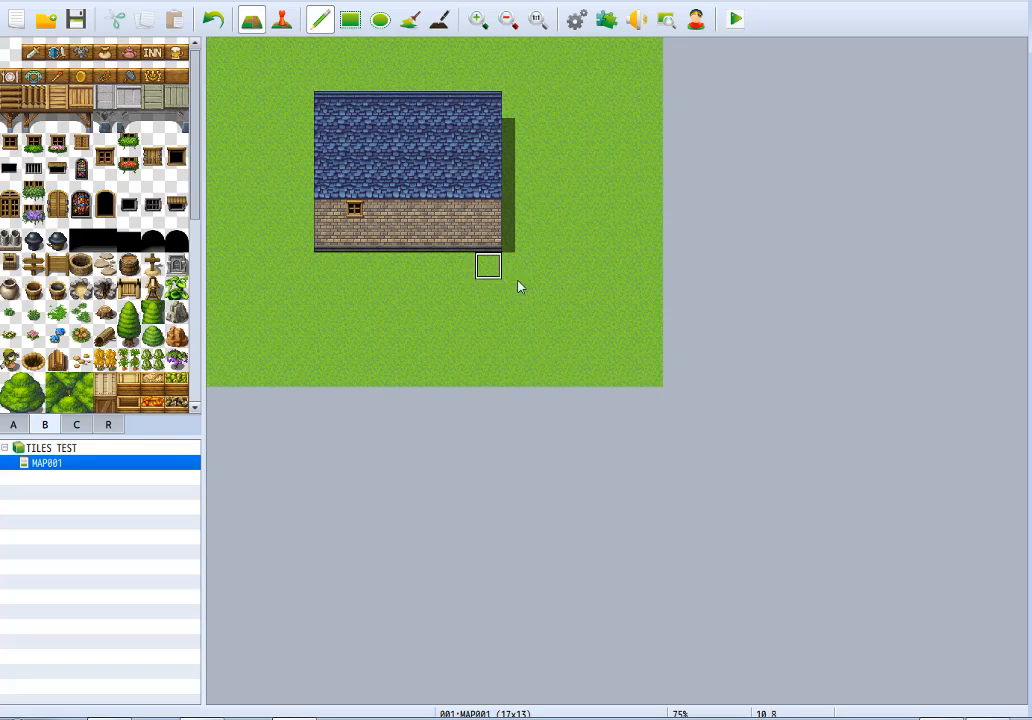
# Build a second house lower right, 3 tiles wide with a 1-tile brick wall and 4-tile indigo roof, and put the same window in its wall's center.
pyautogui.moveTo(630, 325); pyautogui.dragTo(565, 325)
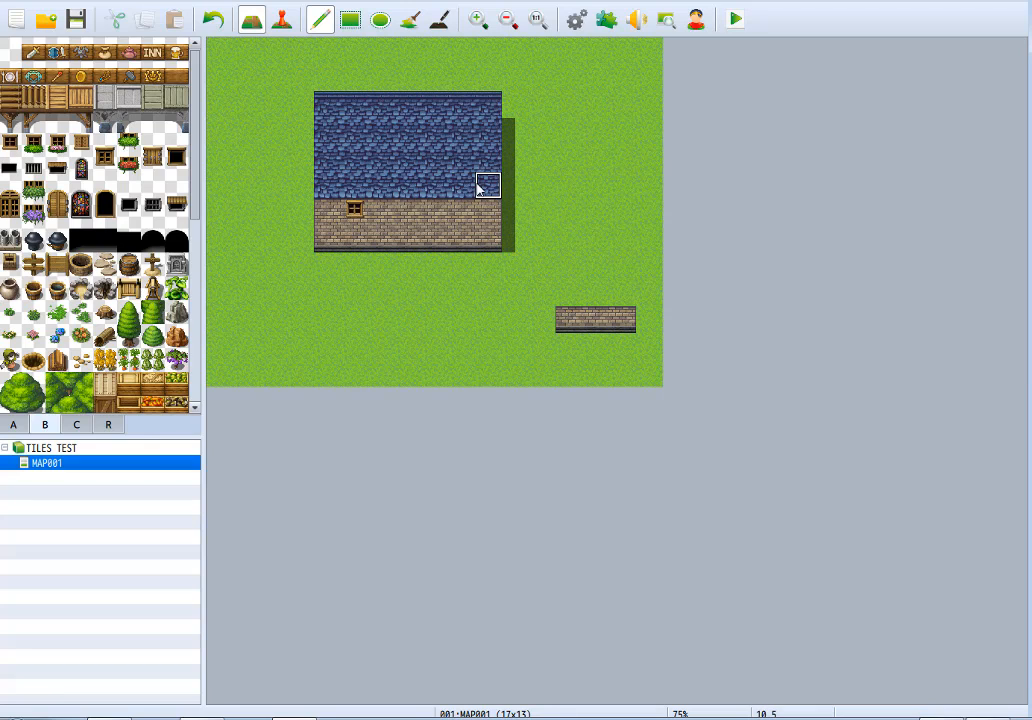
pyautogui.moveTo(479, 189); pyautogui.dragTo(477, 118, button='right')
pyautogui.moveTo(570, 226); pyautogui.dragTo(666, 230)
pyautogui.hotkey('ctrl', 'z')
pyautogui.moveTo(567, 229); pyautogui.dragTo(622, 221)
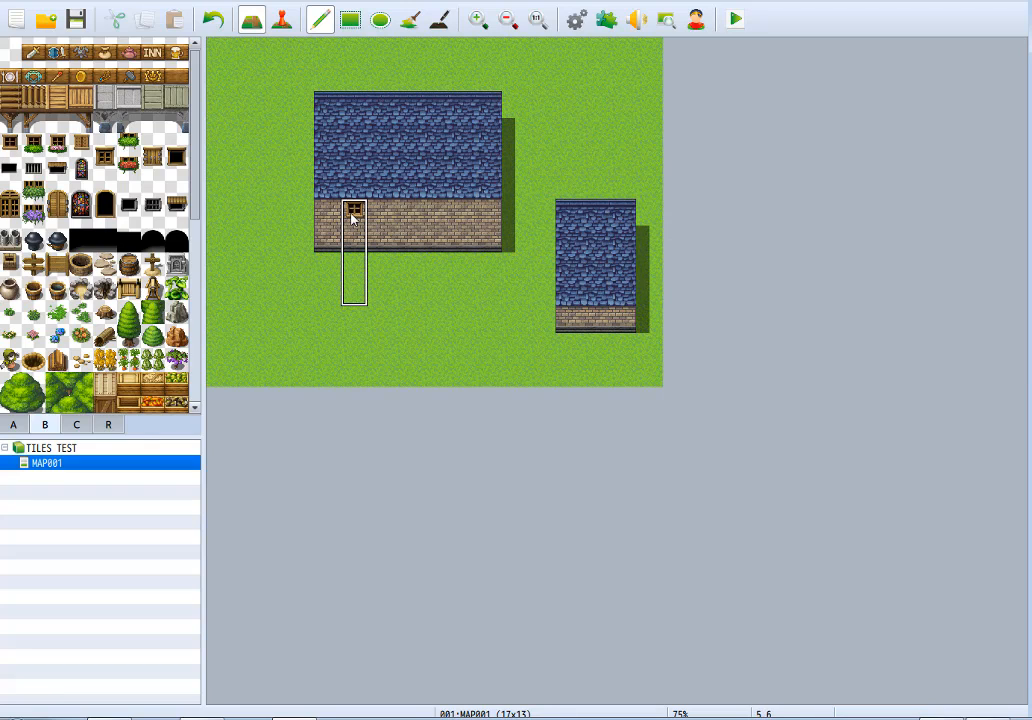
pyautogui.rightClick(545, 319)
pyautogui.click(596, 318)
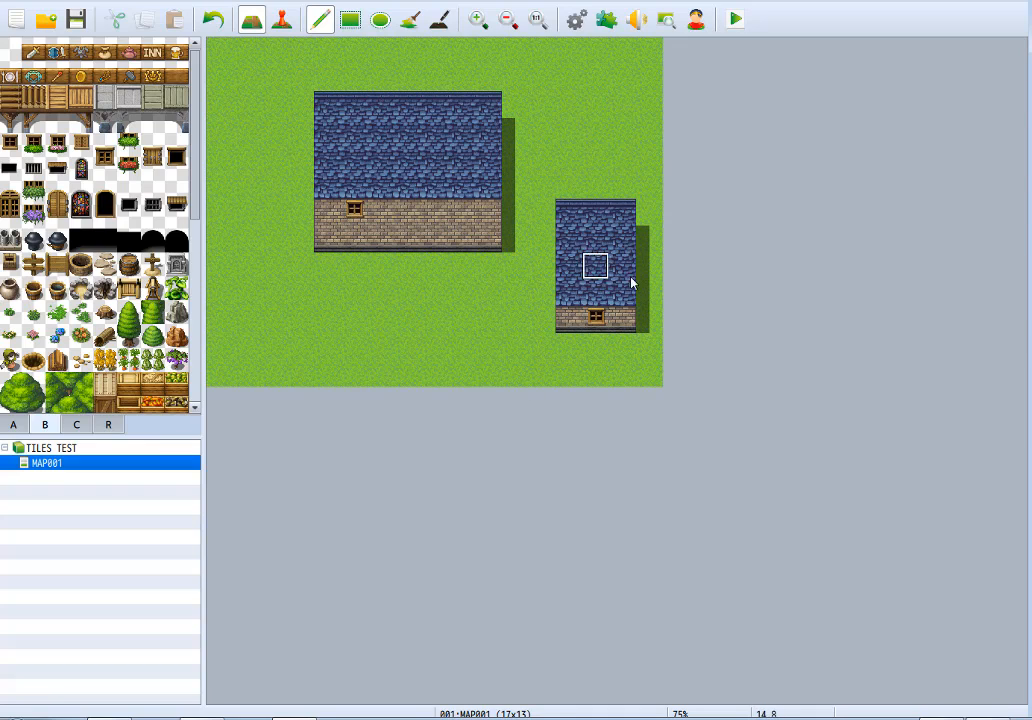
# Extend the smaller house, roof and wall, one tile to the map's edge and erase the window from the larger house's wall.
pyautogui.moveTo(627, 222); pyautogui.dragTo(631, 325, button='right')
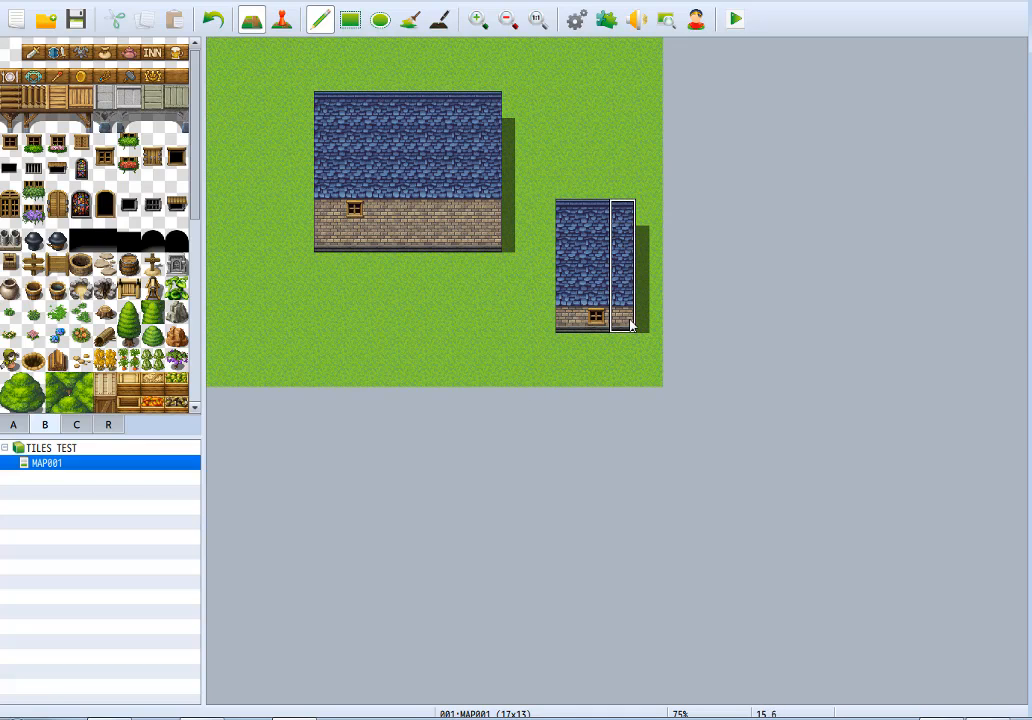
pyautogui.click(650, 322)
pyautogui.rightClick(382, 213)
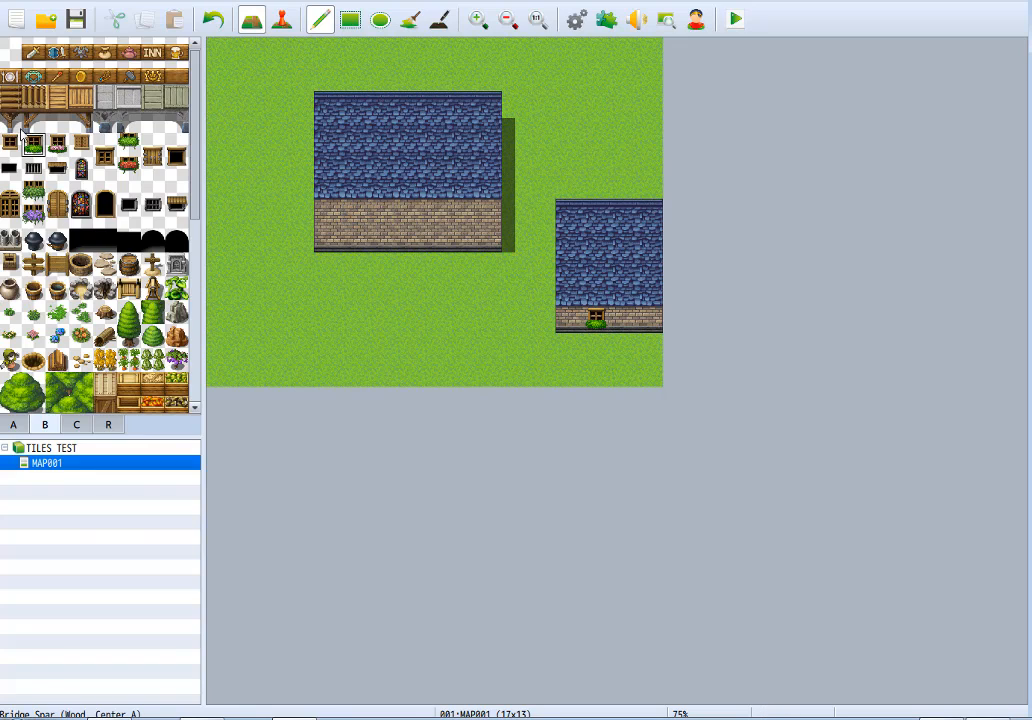
# Swap the smaller house's window for the pink-flower version and for the closed-shutter version.
pyautogui.click(57, 143)
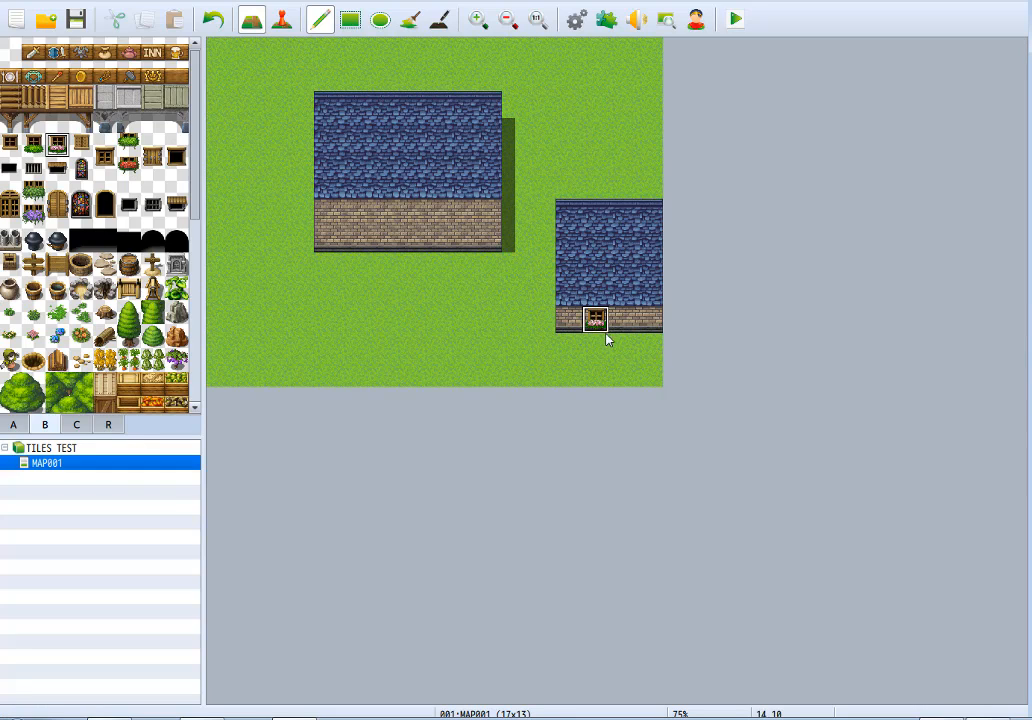
pyautogui.click(82, 142)
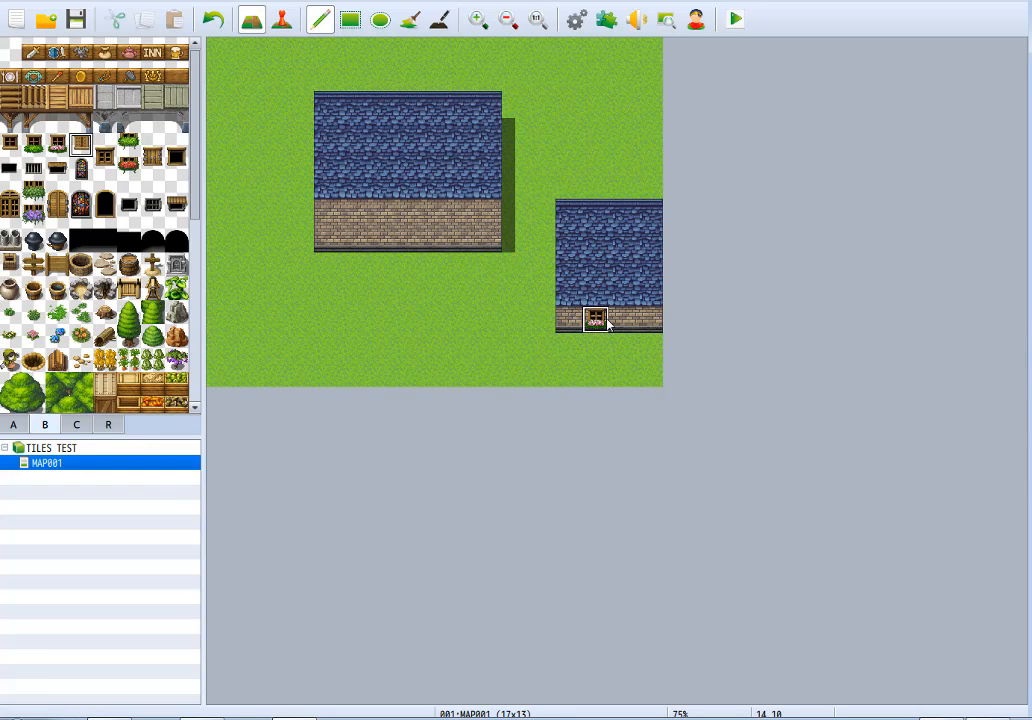
# Place two-tile-tall wooden-framed middle windows on the second and sixth tiles of the larger house's wall.
pyautogui.click(105, 146)
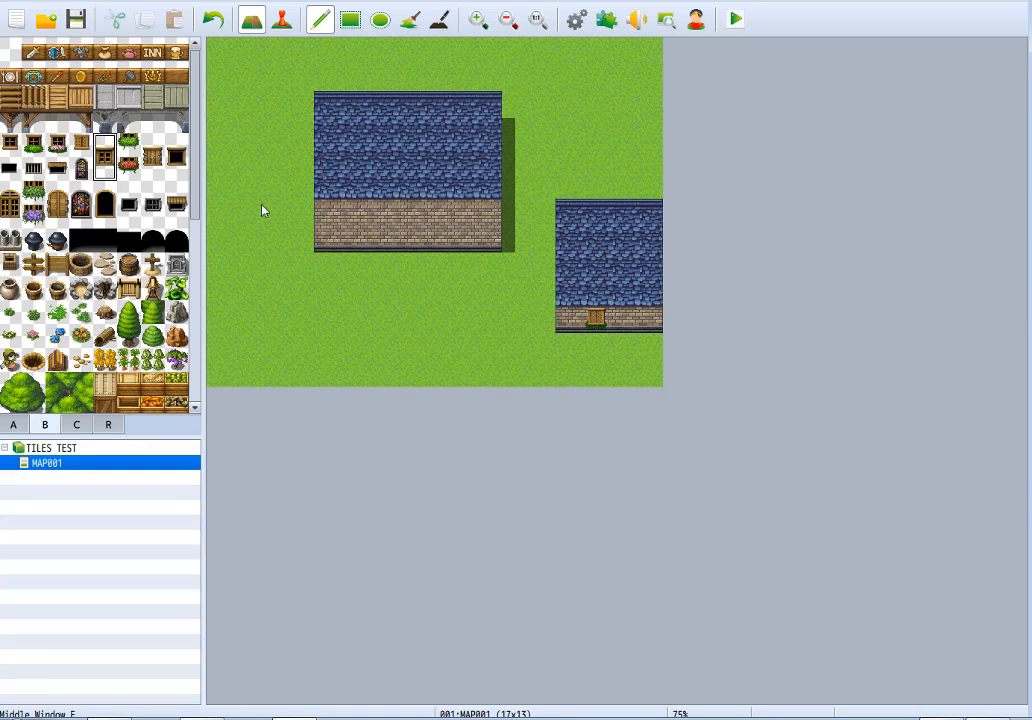
pyautogui.click(356, 214)
pyautogui.click(462, 214)
# Add the green planter and the red-flower planter in turn under the larger house's window on the second wall tile.
pyautogui.click(129, 145)
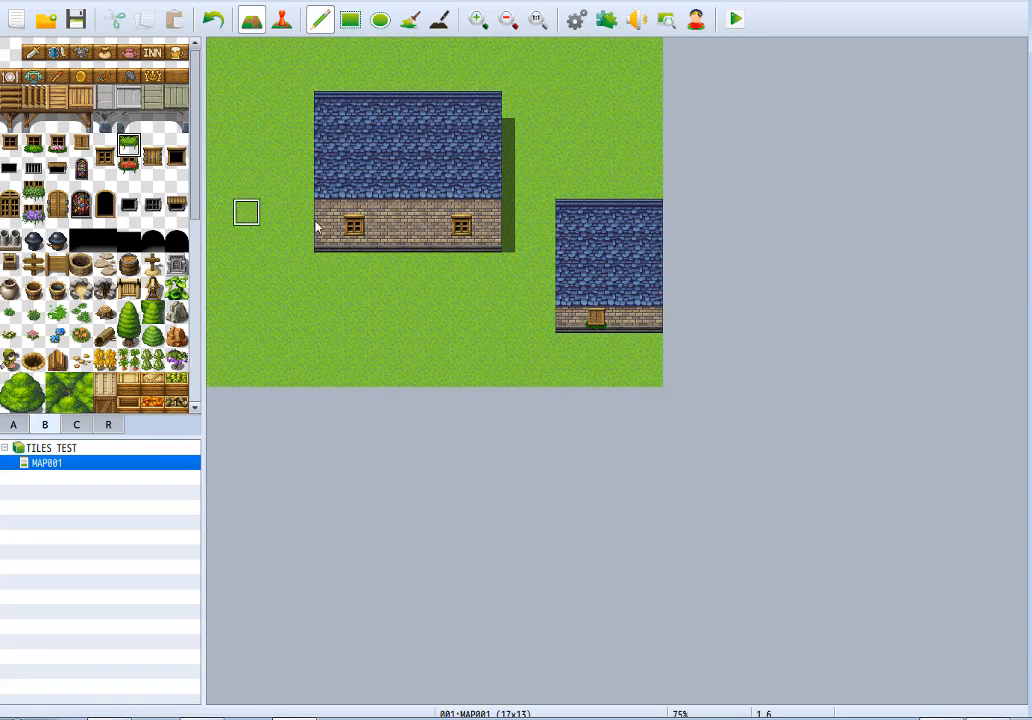
pyautogui.click(354, 232)
pyautogui.click(120, 162)
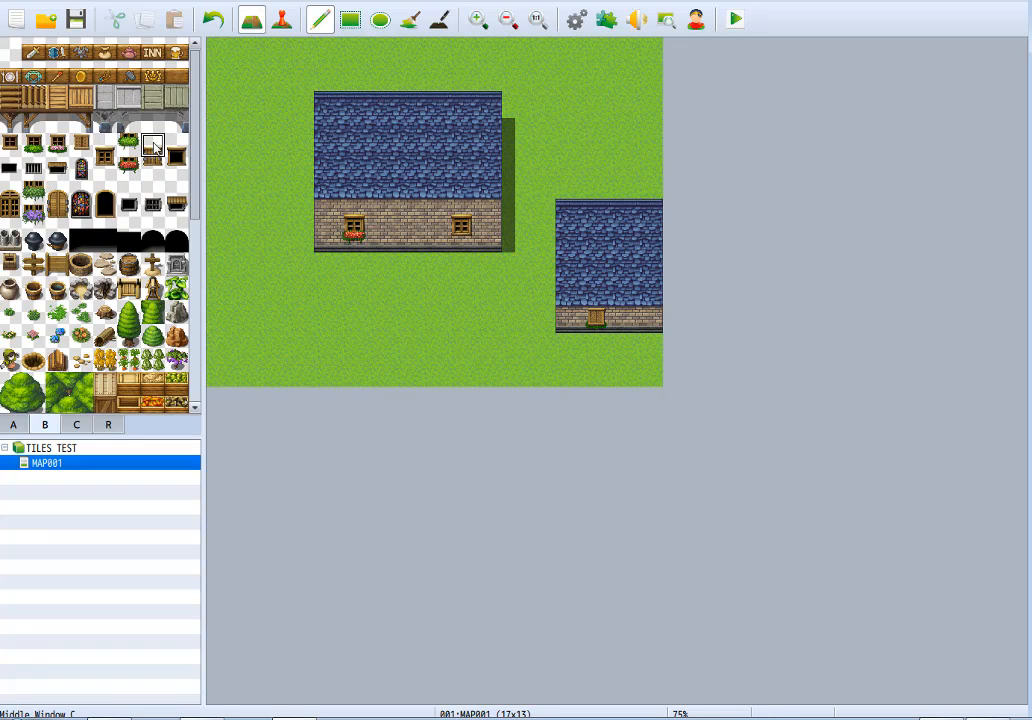
pyautogui.moveTo(152, 145); pyautogui.dragTo(176, 168)
pyautogui.click(337, 228)
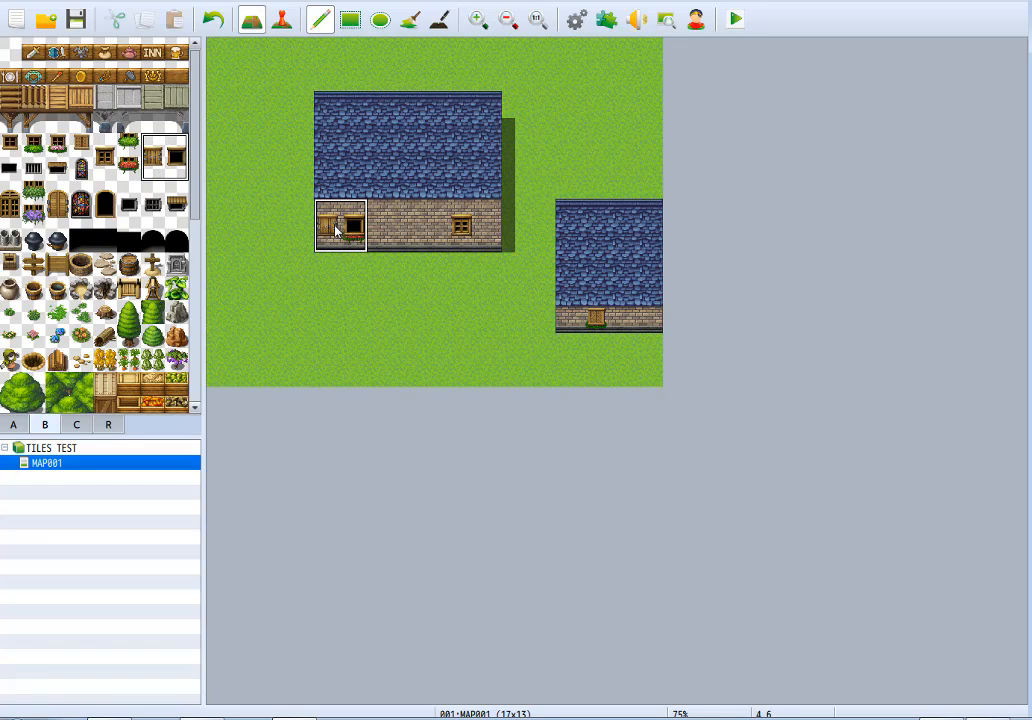
pyautogui.click(215, 32)
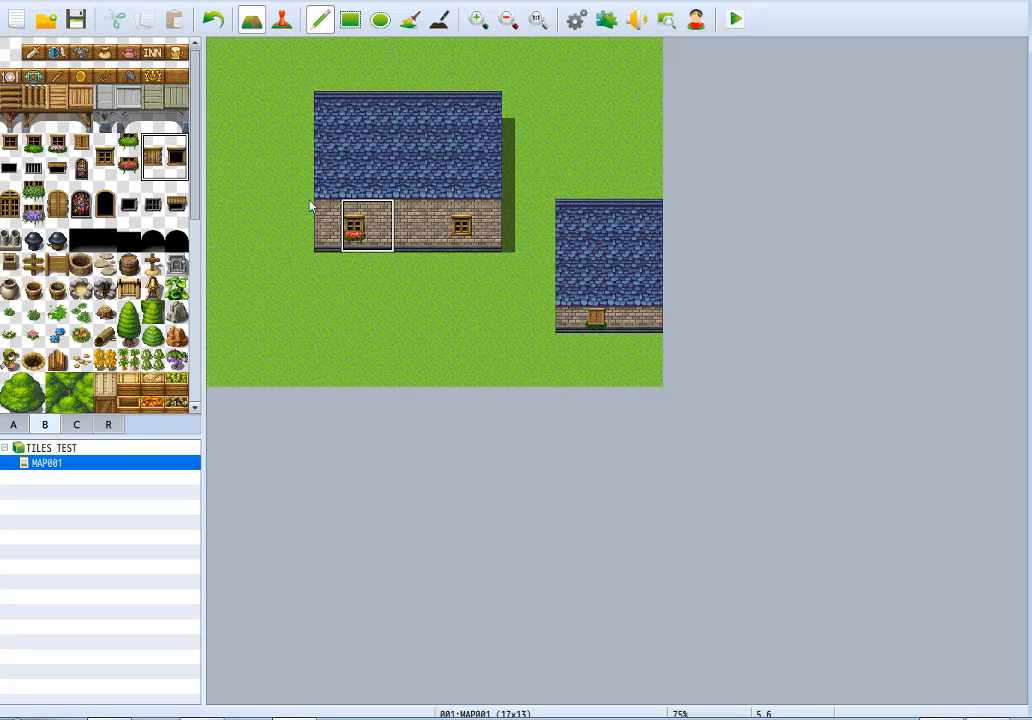
# Try the shuttered Middle Window C on the larger house's second wall tile and clear it with plain brick wall.
pyautogui.moveTo(152, 146); pyautogui.dragTo(152, 168)
pyautogui.click(353, 215)
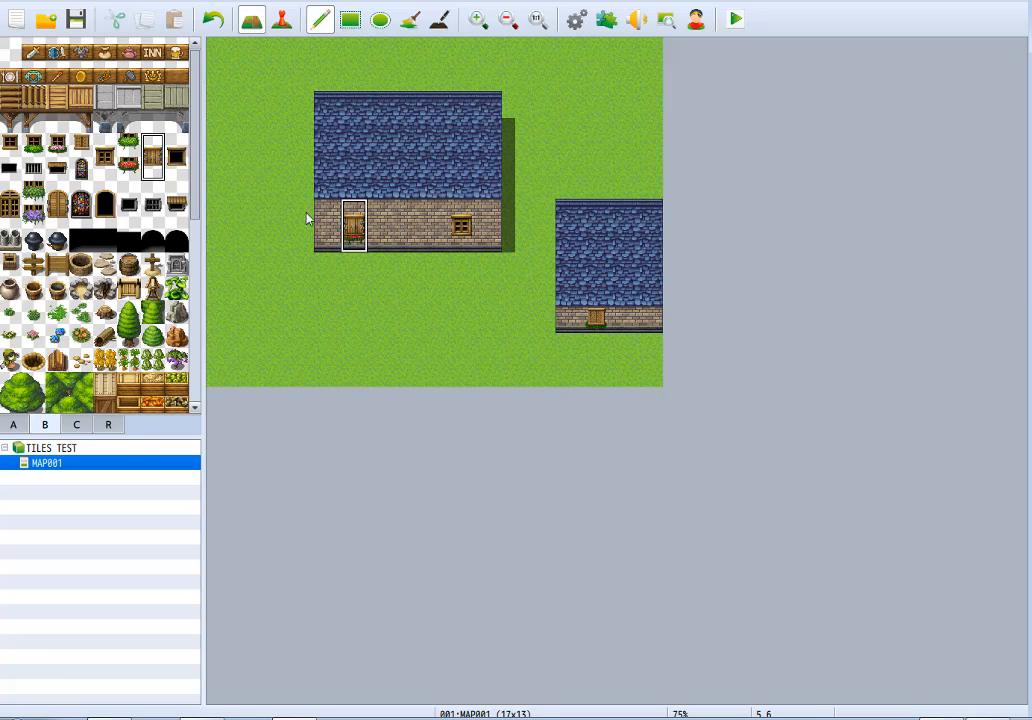
pyautogui.rightClick(364, 243)
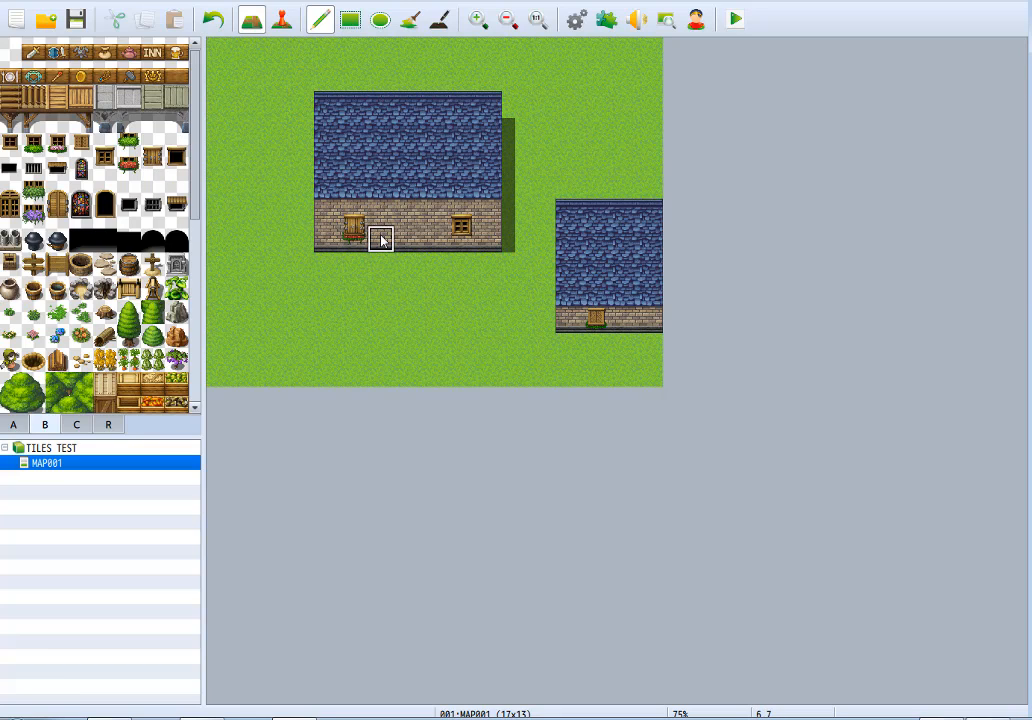
pyautogui.click(358, 237)
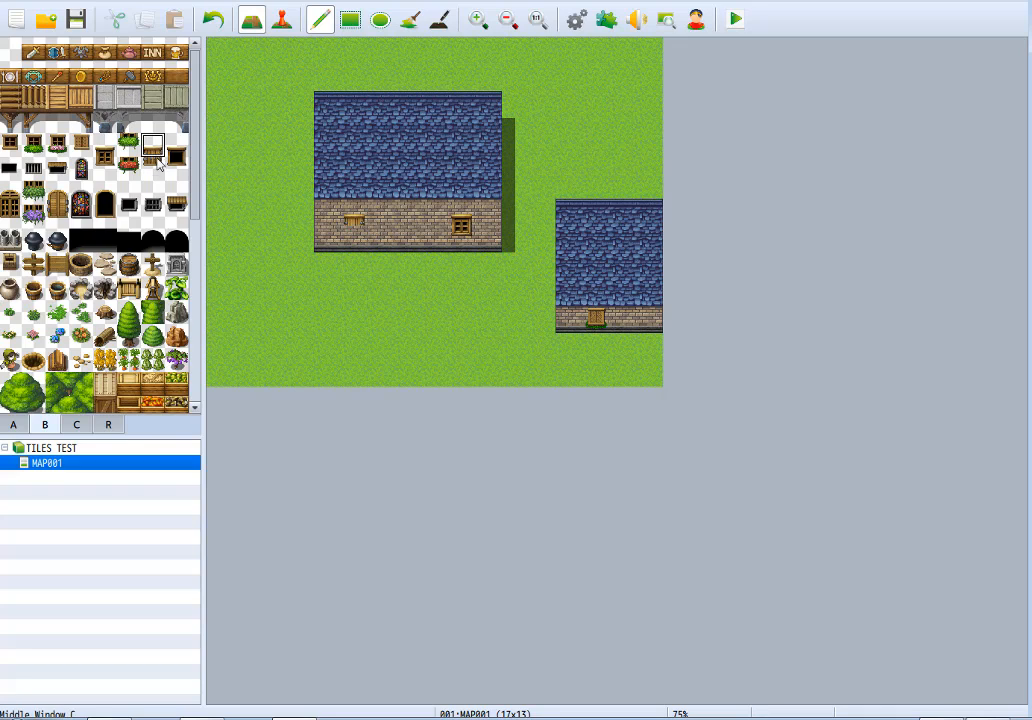
# Place the open dark middle window with a wooden frame on the larger house's second wall tile.
pyautogui.moveTo(157, 165)
pyautogui.mouseDown()
pyautogui.moveTo(152, 146)
pyautogui.moveTo(175, 167)
pyautogui.mouseUp()
pyautogui.click(353, 215)
pyautogui.click(352, 220)
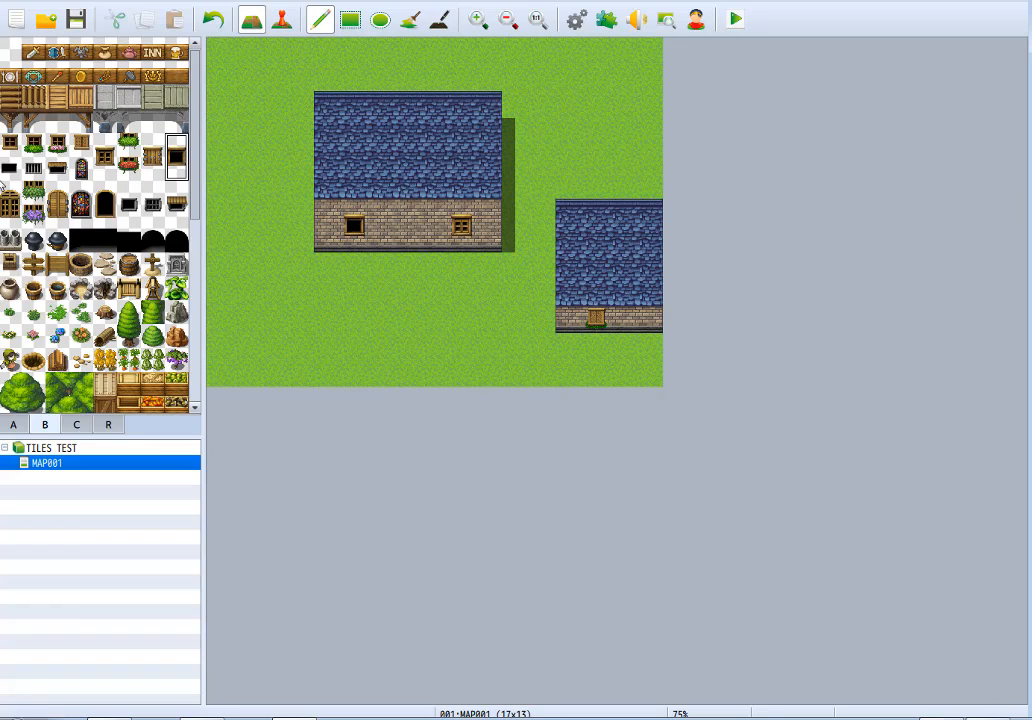
# Replace the smaller house's shuttered window with the plain dark opening on bare brick.
pyautogui.click(9, 168)
pyautogui.click(598, 320)
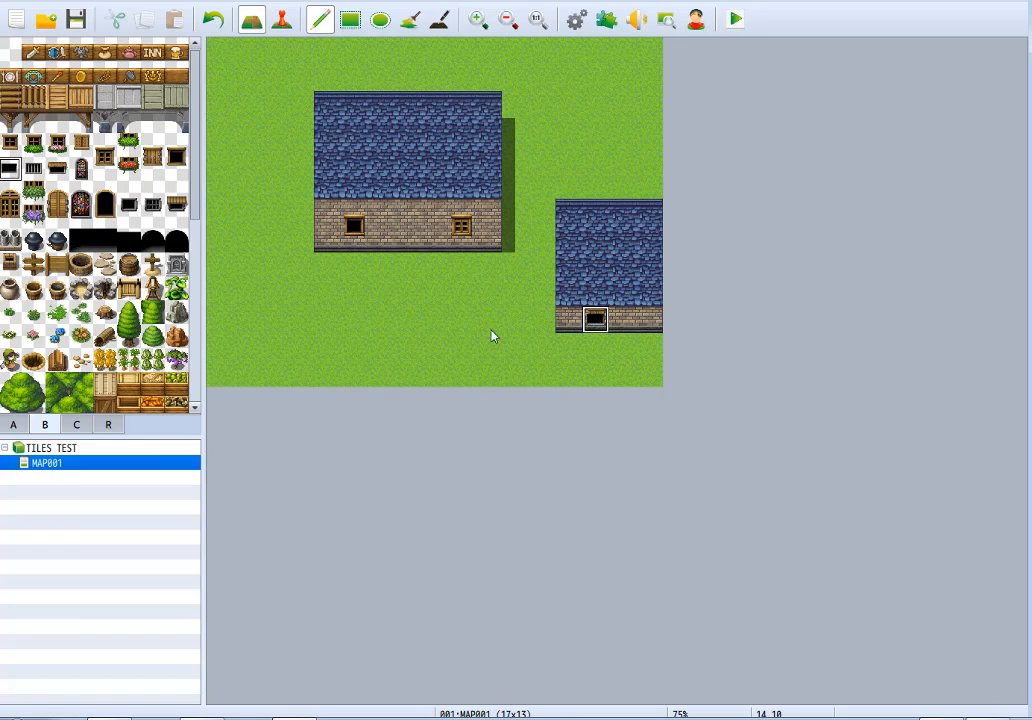
pyautogui.hotkey('ctrl', 'z')
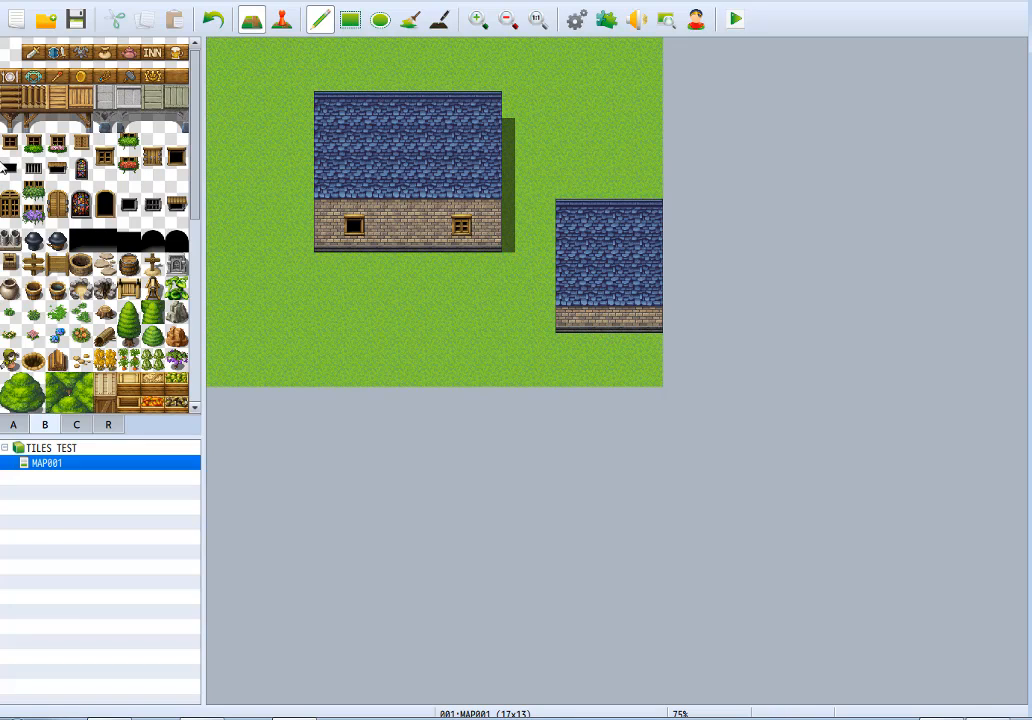
pyautogui.click(595, 320)
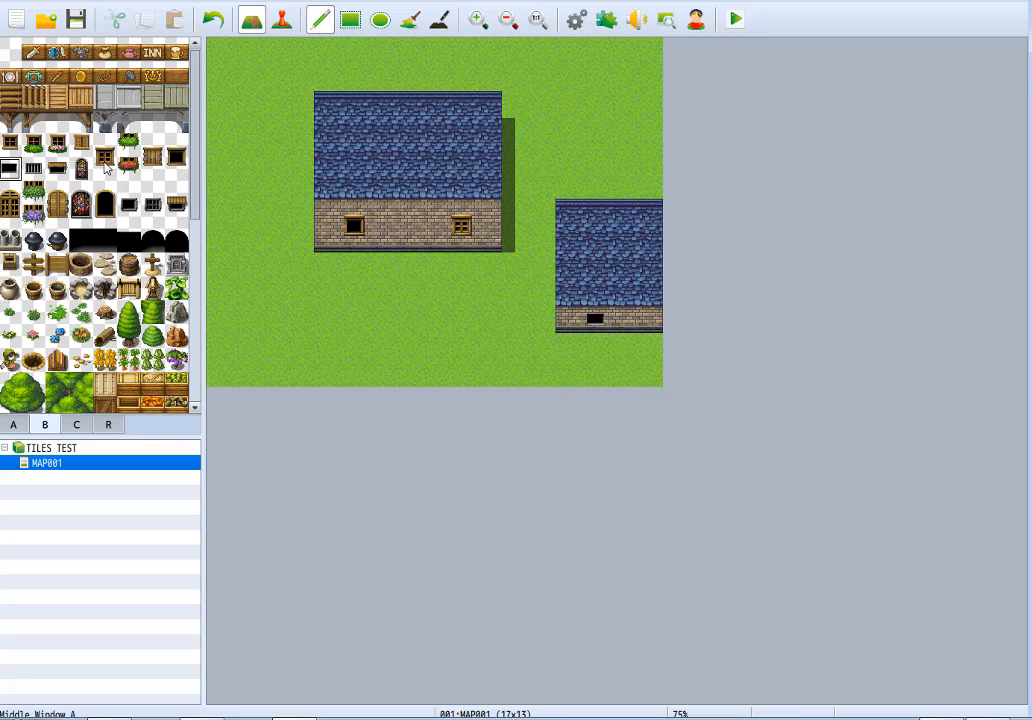
# Replace the smaller house's dark opening with the barred opening, restoring clean brick behind it.
pyautogui.click(33, 170)
pyautogui.click(595, 319)
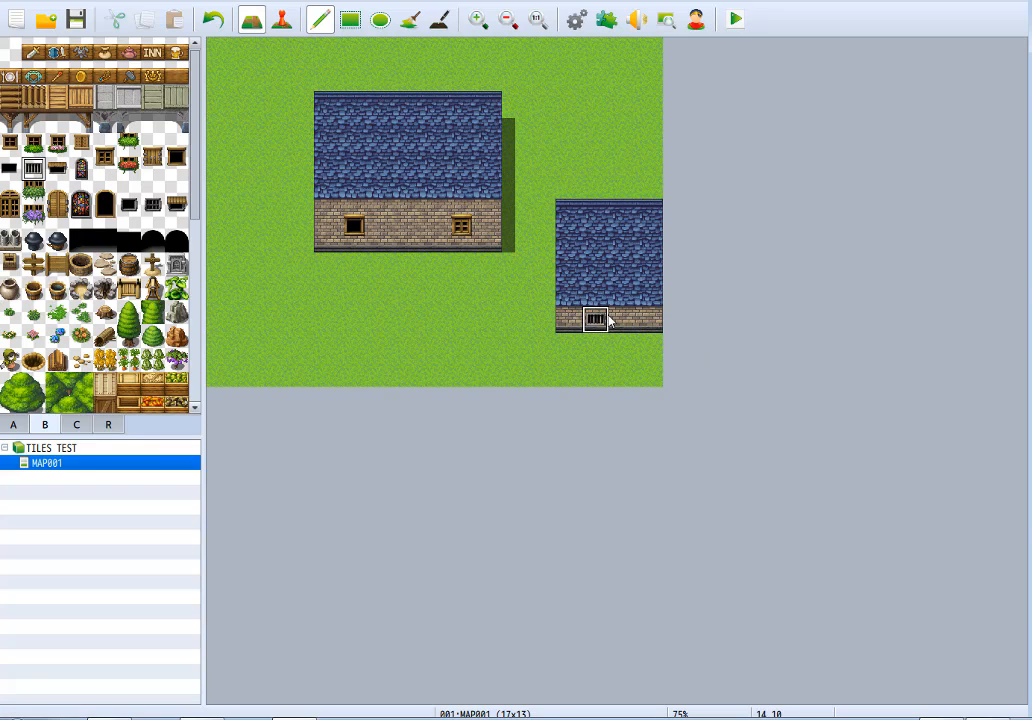
pyautogui.rightClick(627, 320)
pyautogui.click(597, 319)
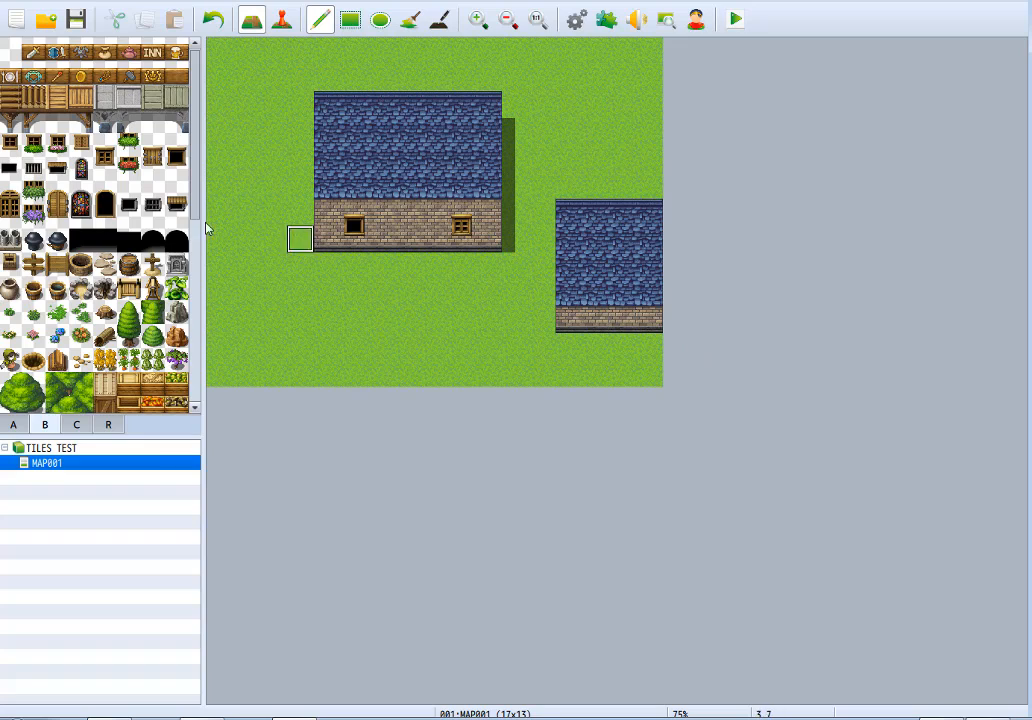
pyautogui.click(33, 168)
pyautogui.click(595, 319)
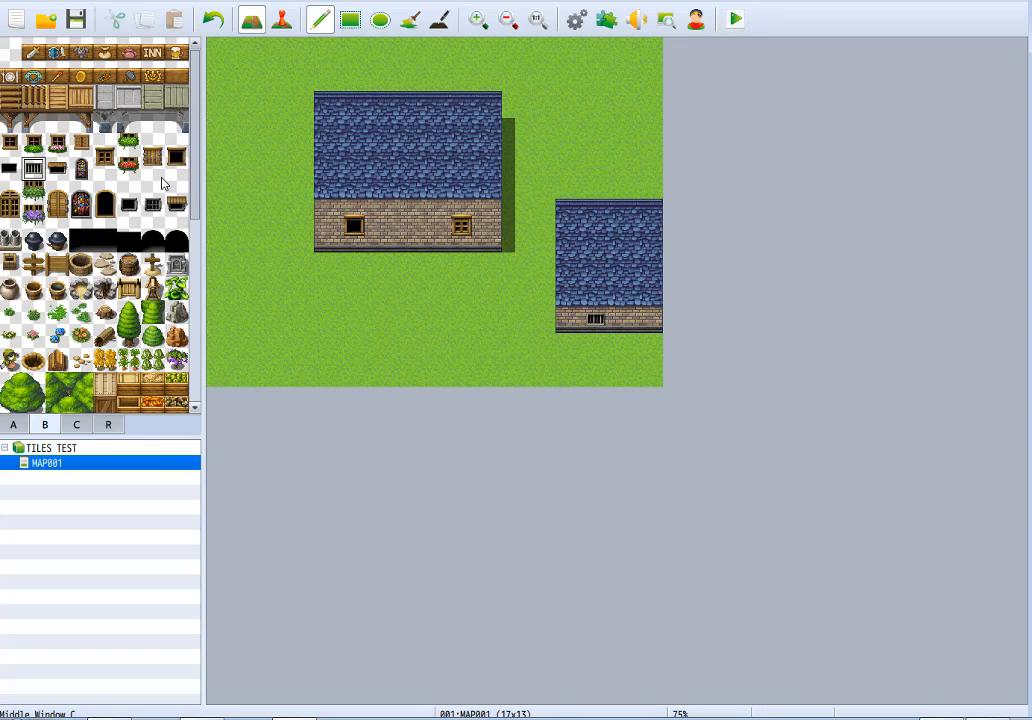
# Swap the smaller house's barred opening for the awning-covered one and put Stained Glass Window A on the next wall tile.
pyautogui.click(57, 170)
pyautogui.click(595, 319)
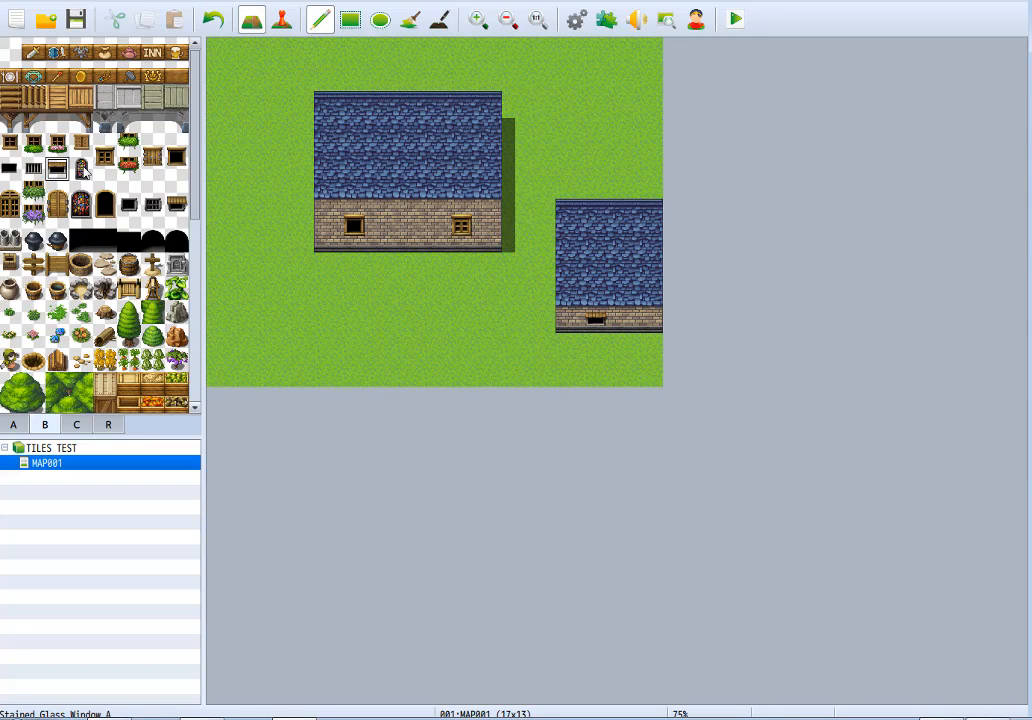
pyautogui.click(81, 168)
pyautogui.click(622, 320)
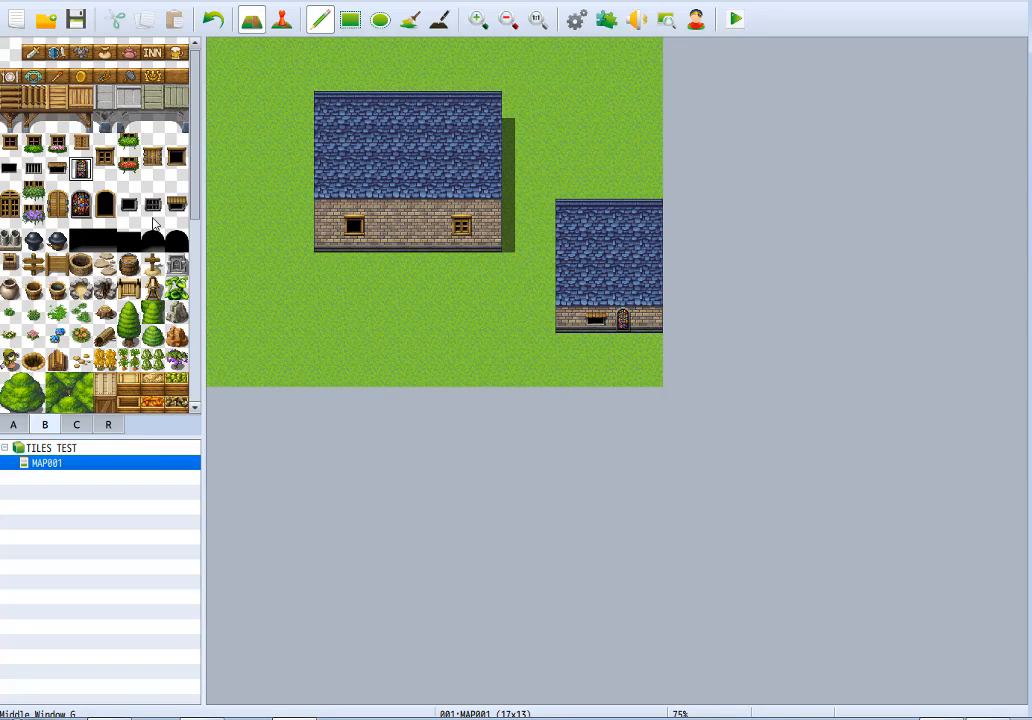
pyautogui.click(408, 213)
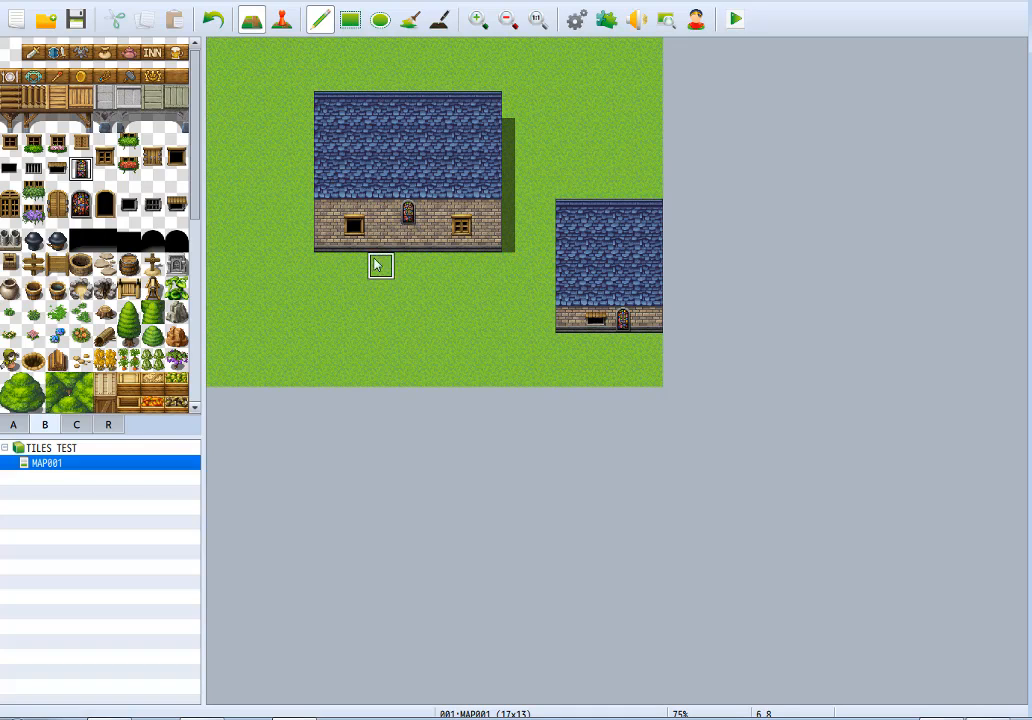
pyautogui.hotkey('ctrl', 'z')
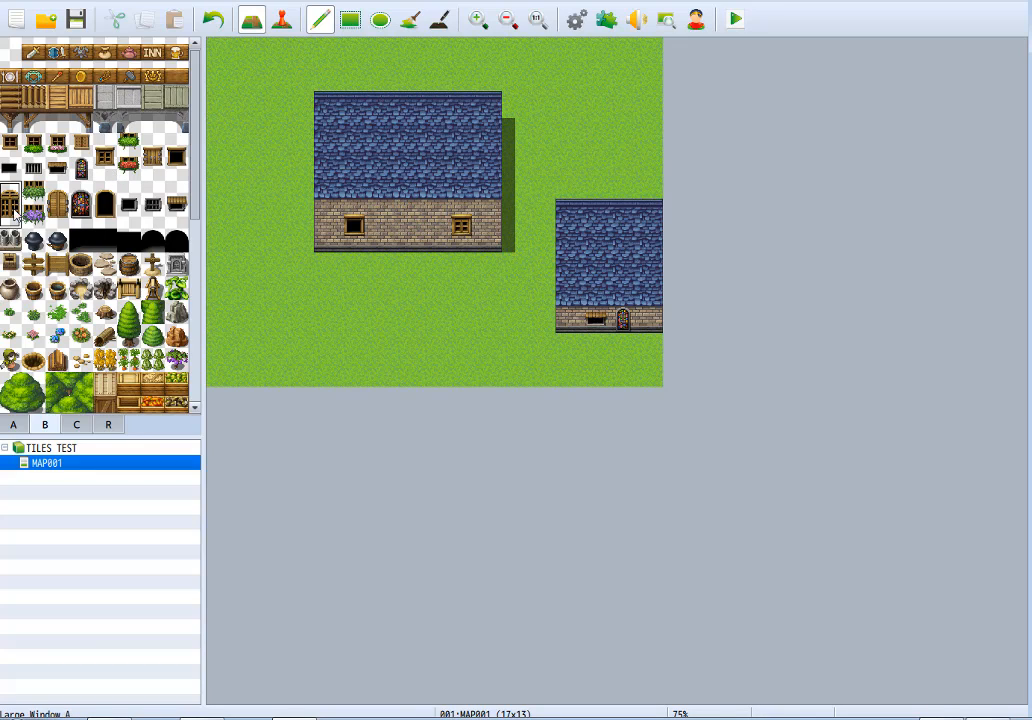
# Place Large Window A on the larger house's second wall tile and try the green planter, settling on the purple-flower planter below it.
pyautogui.click(354, 224)
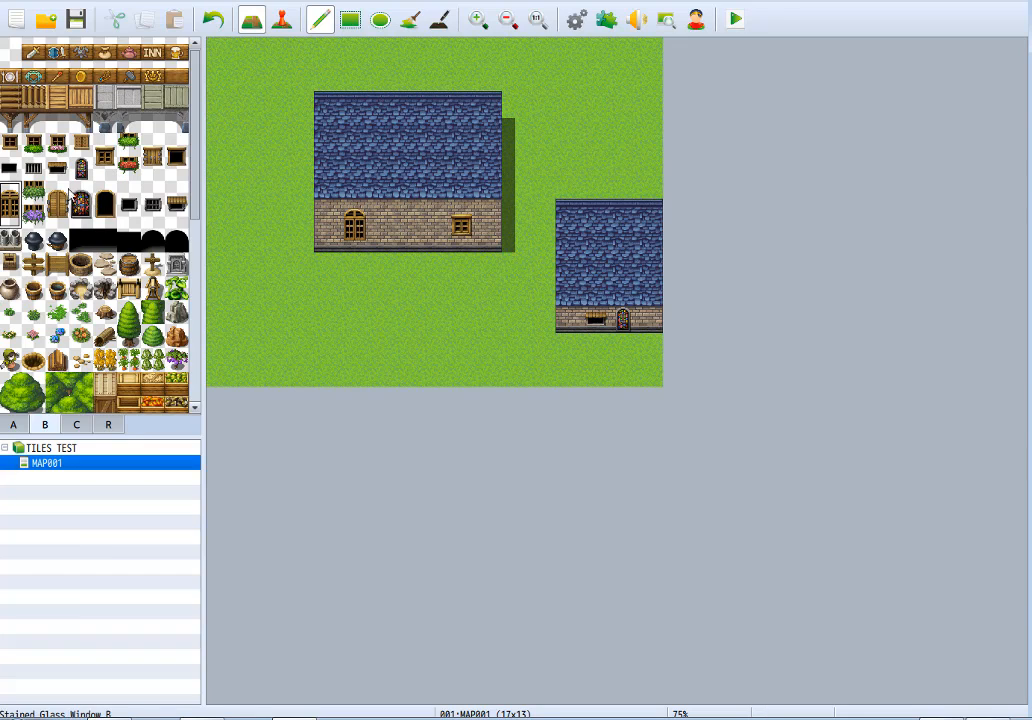
pyautogui.click(33, 192)
pyautogui.click(355, 238)
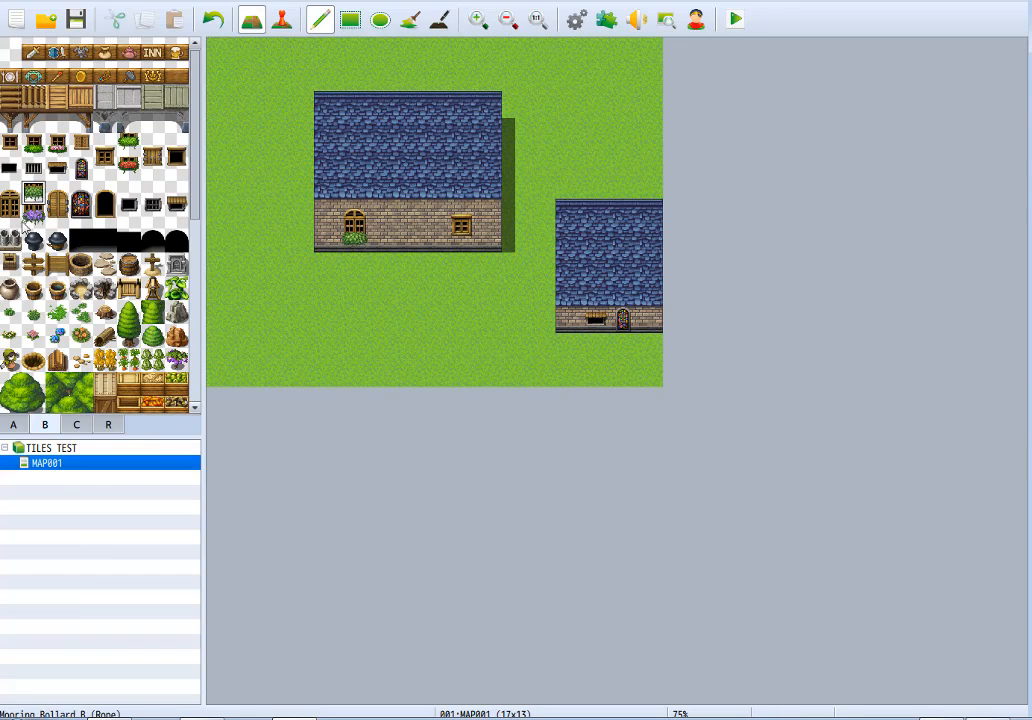
pyautogui.click(33, 215)
pyautogui.click(355, 238)
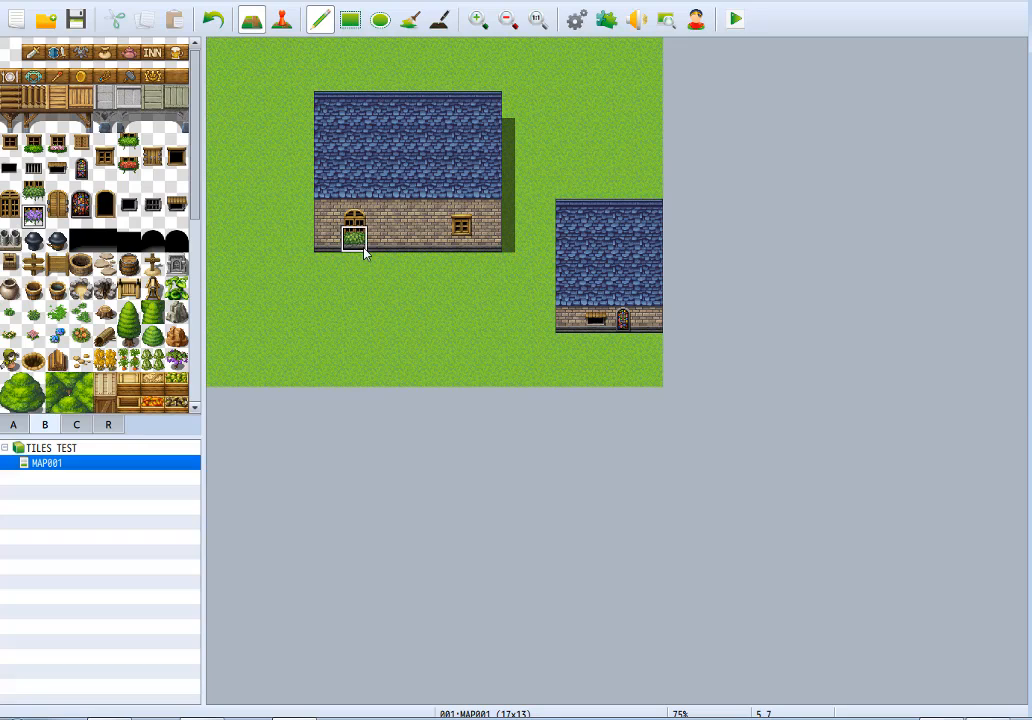
# Try Large Window A, its shuttered version and Stained Glass Window B on the larger house's sixth wall tile, ending with the dark Large Window D.
pyautogui.click(11, 200)
pyautogui.click(461, 222)
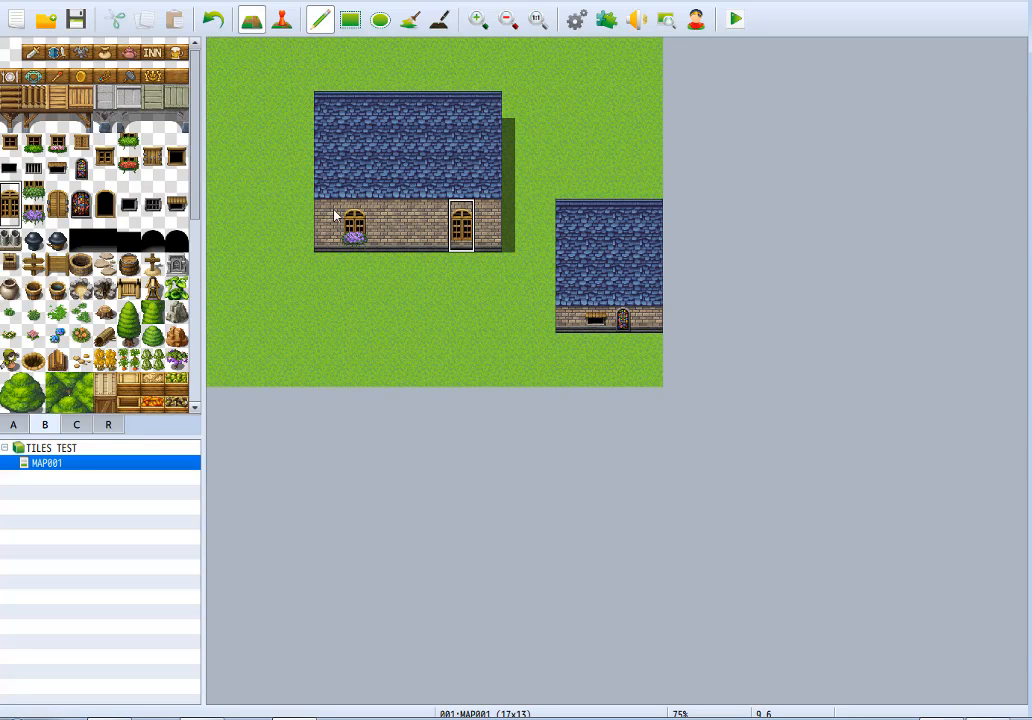
pyautogui.click(57, 205)
pyautogui.click(461, 224)
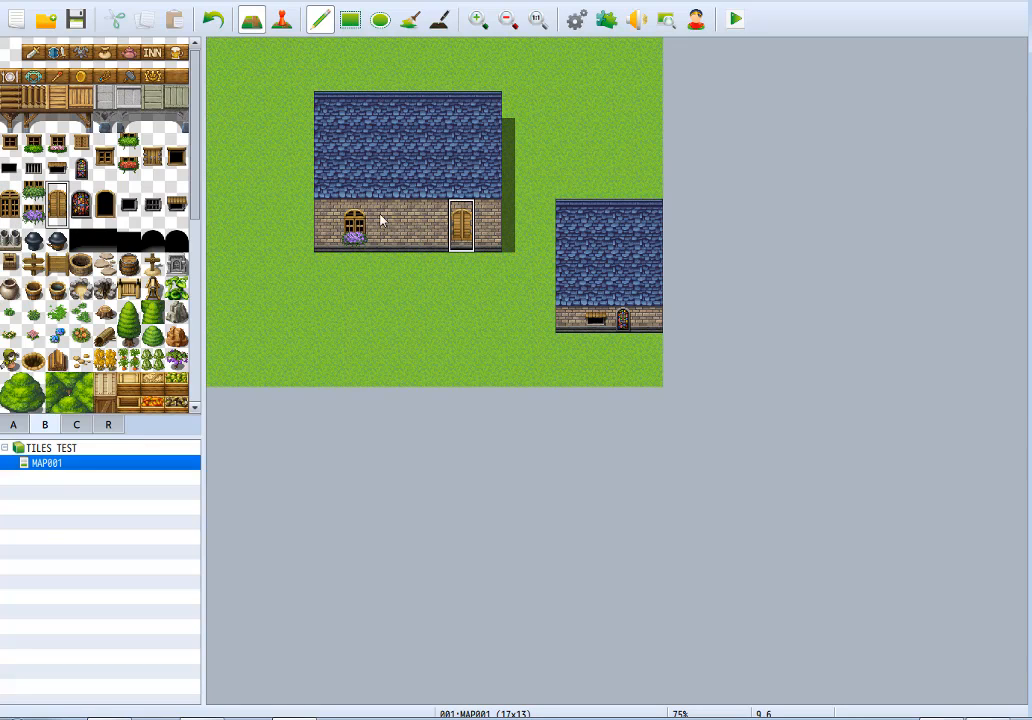
pyautogui.click(96, 215)
pyautogui.click(81, 205)
pyautogui.click(461, 224)
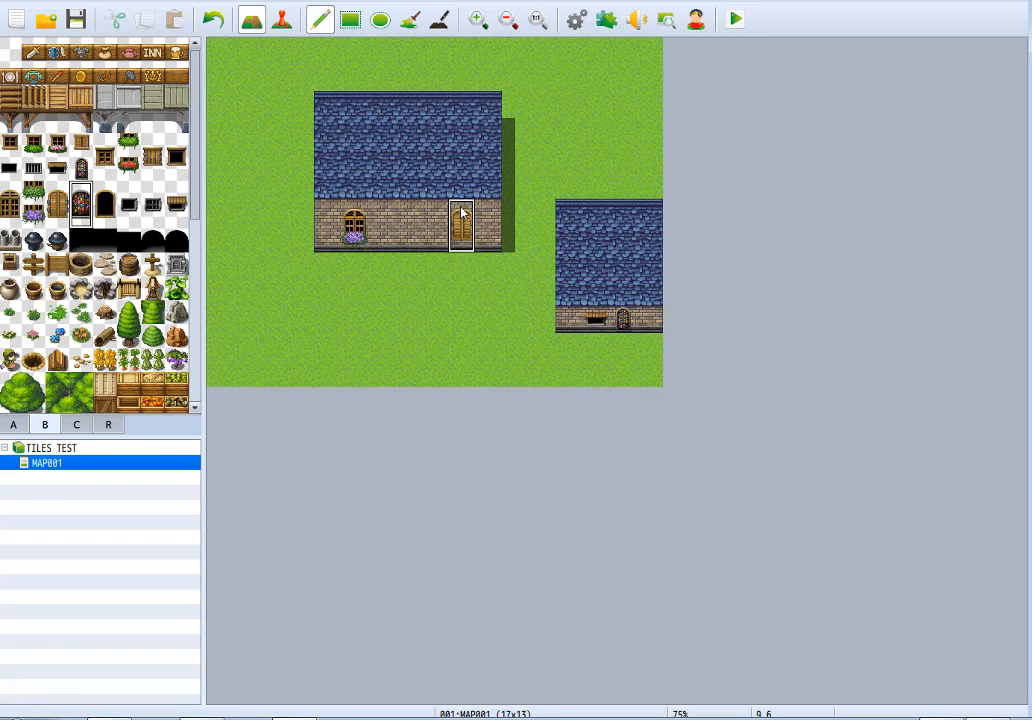
pyautogui.click(104, 207)
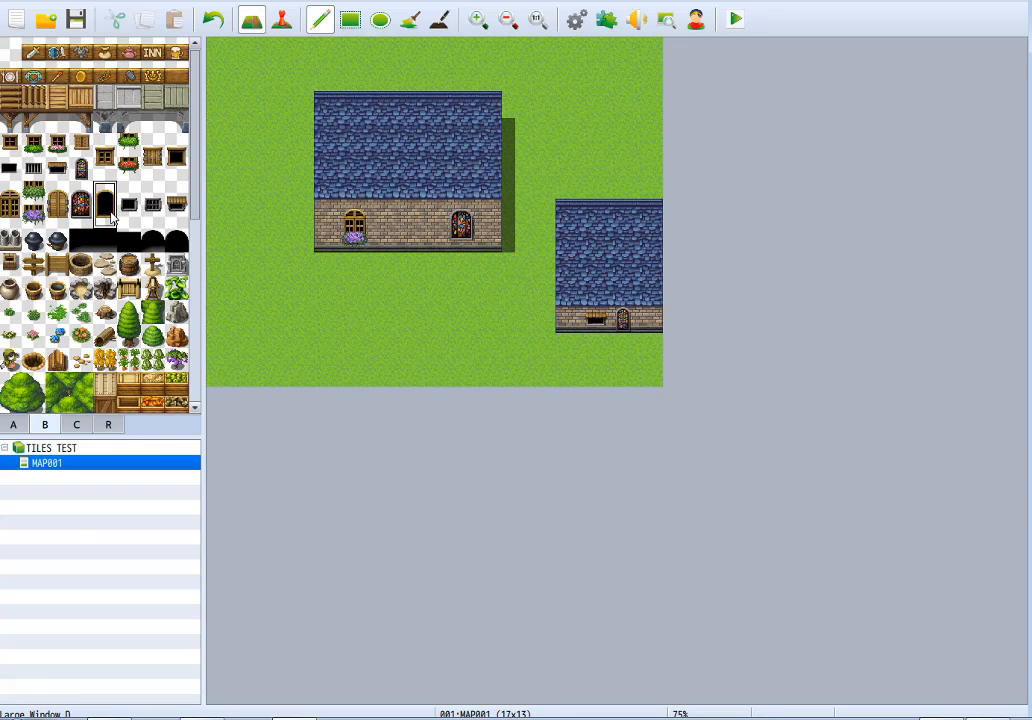
pyautogui.click(461, 224)
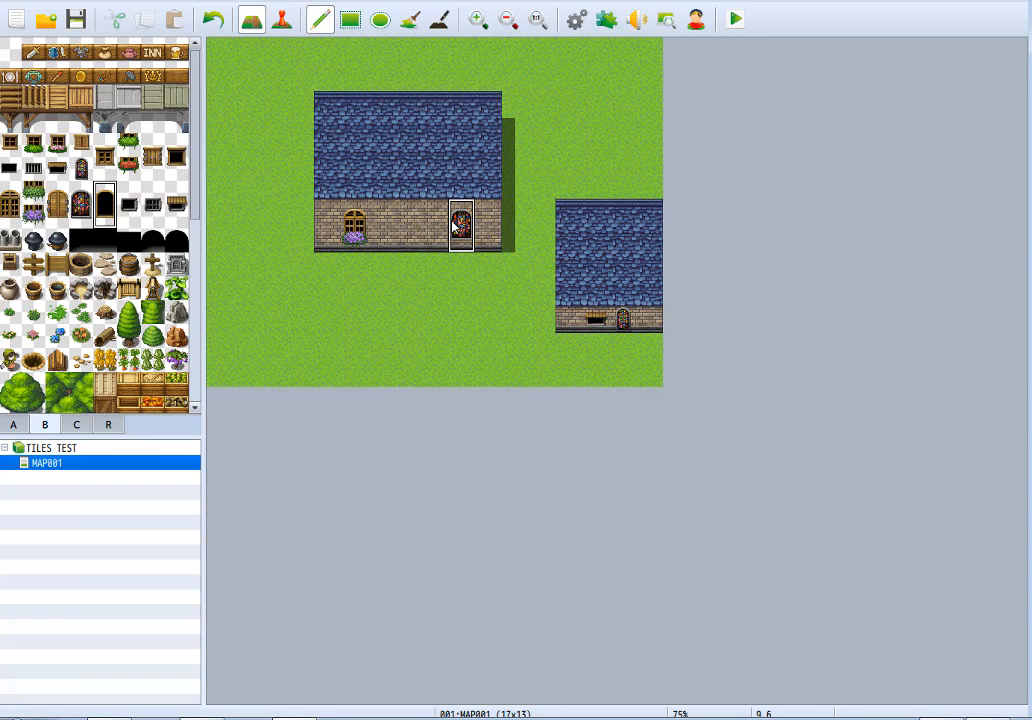
# Try the two-tile dark opening and the barred opening on the larger house's third wall tile, ending with the awning-covered opening.
pyautogui.click(129, 205)
pyautogui.click(381, 226)
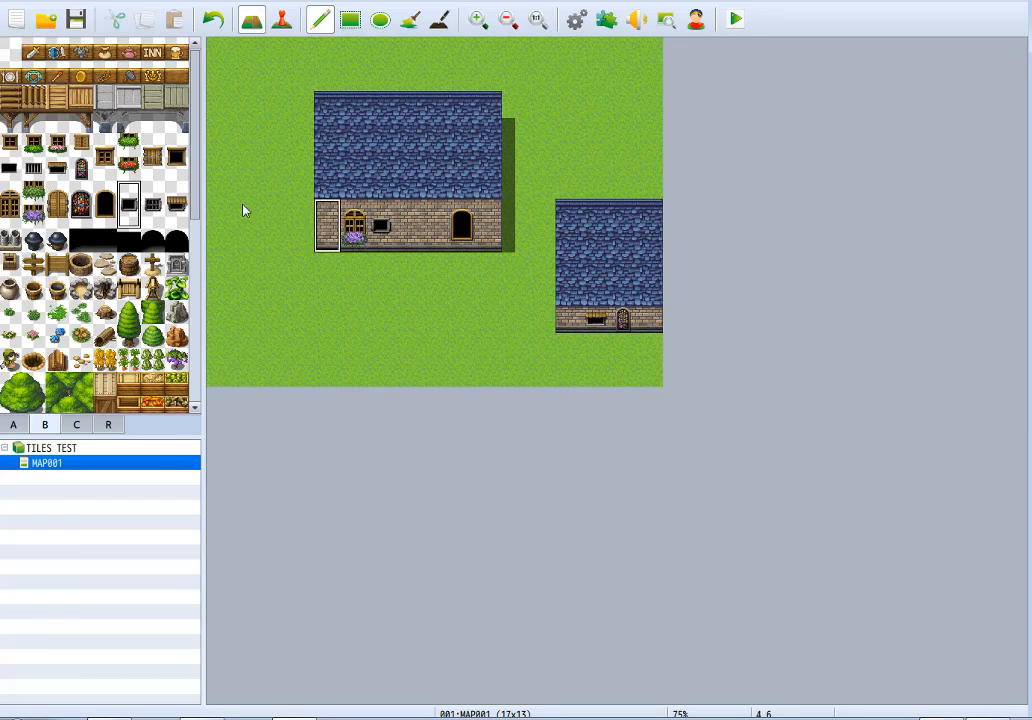
pyautogui.click(152, 205)
pyautogui.click(381, 226)
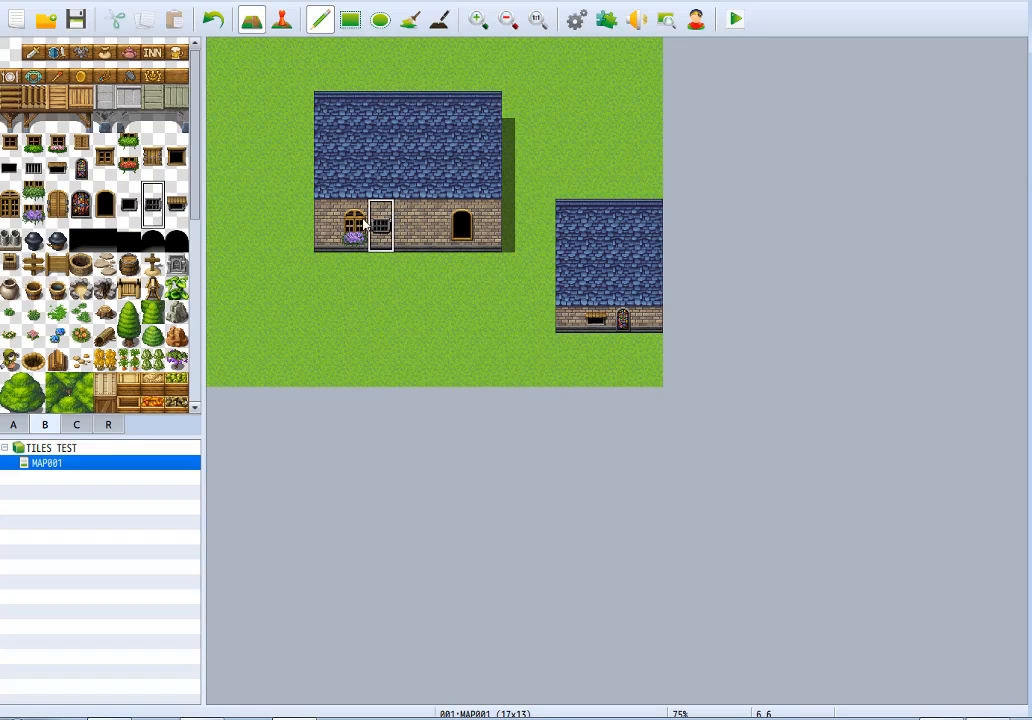
pyautogui.click(176, 205)
pyautogui.click(381, 226)
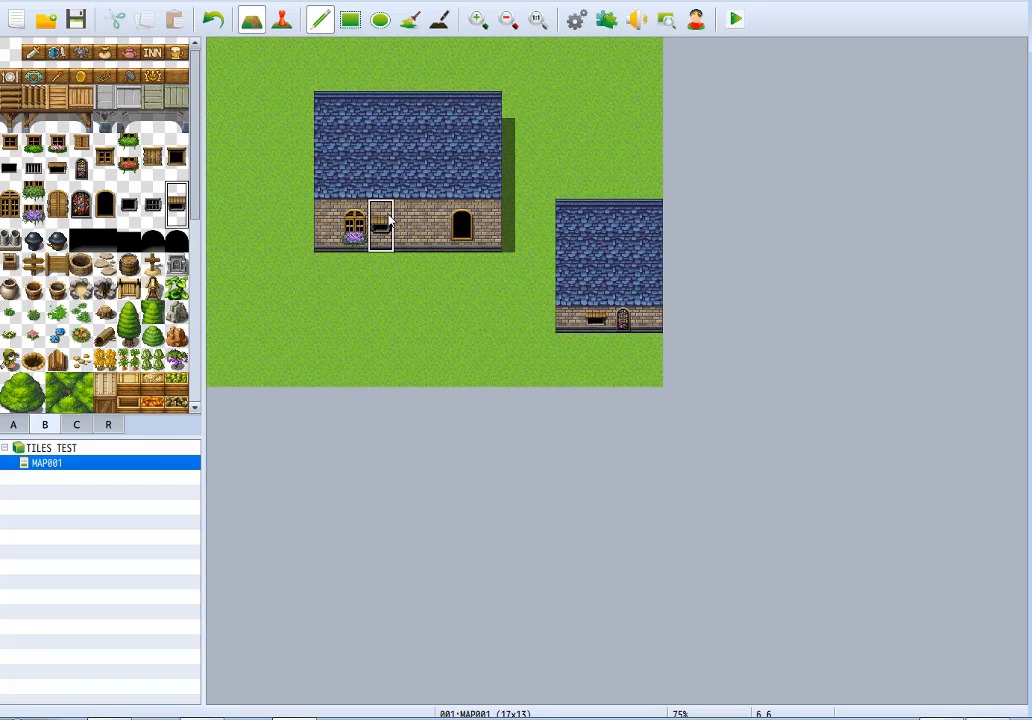
# Place the twin-pipe chimney on the ridge of the larger house's roof, above the sixth wall tile.
pyautogui.click(9, 240)
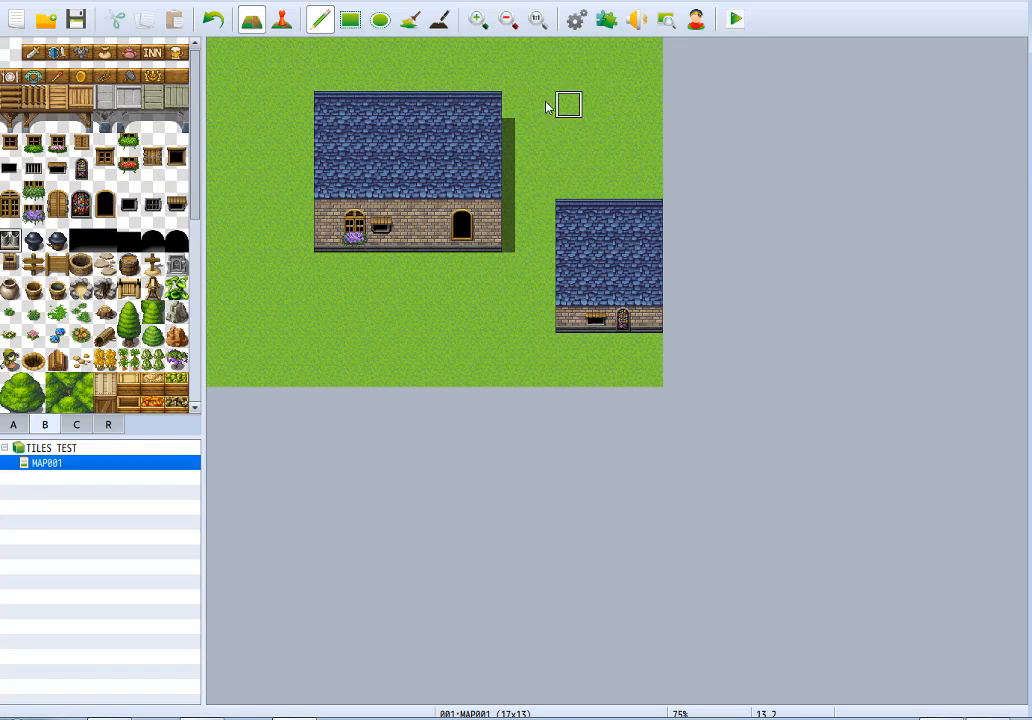
pyautogui.click(461, 104)
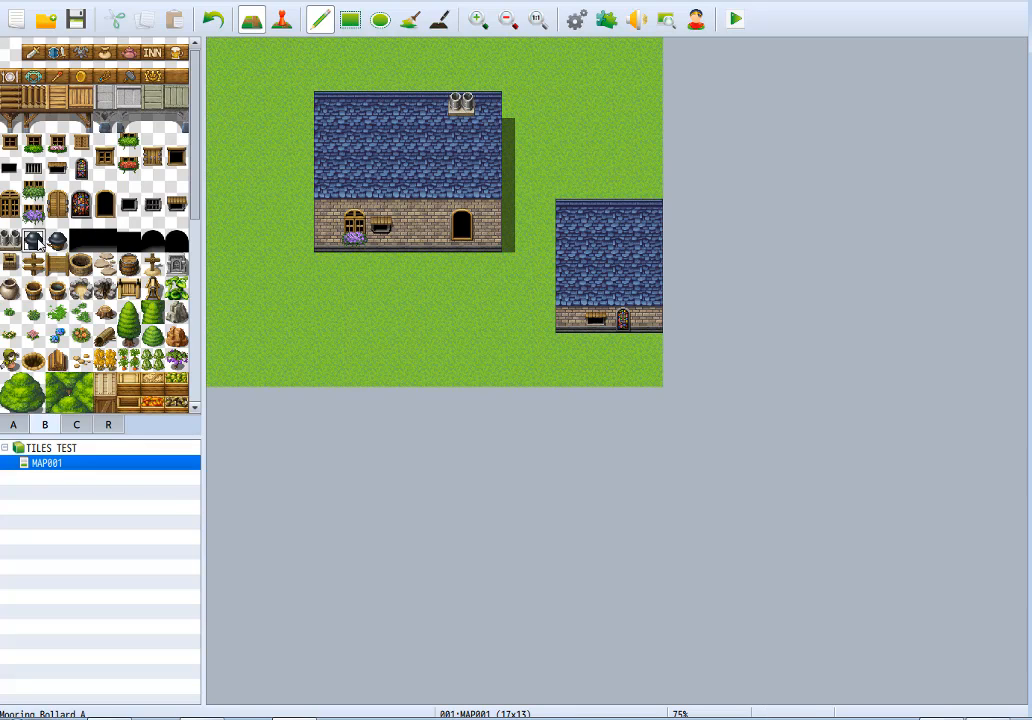
# Try the mooring bollard on the larger roof's ridge above the third wall tile and clear it with plain roof.
pyautogui.click(381, 105)
pyautogui.click(57, 240)
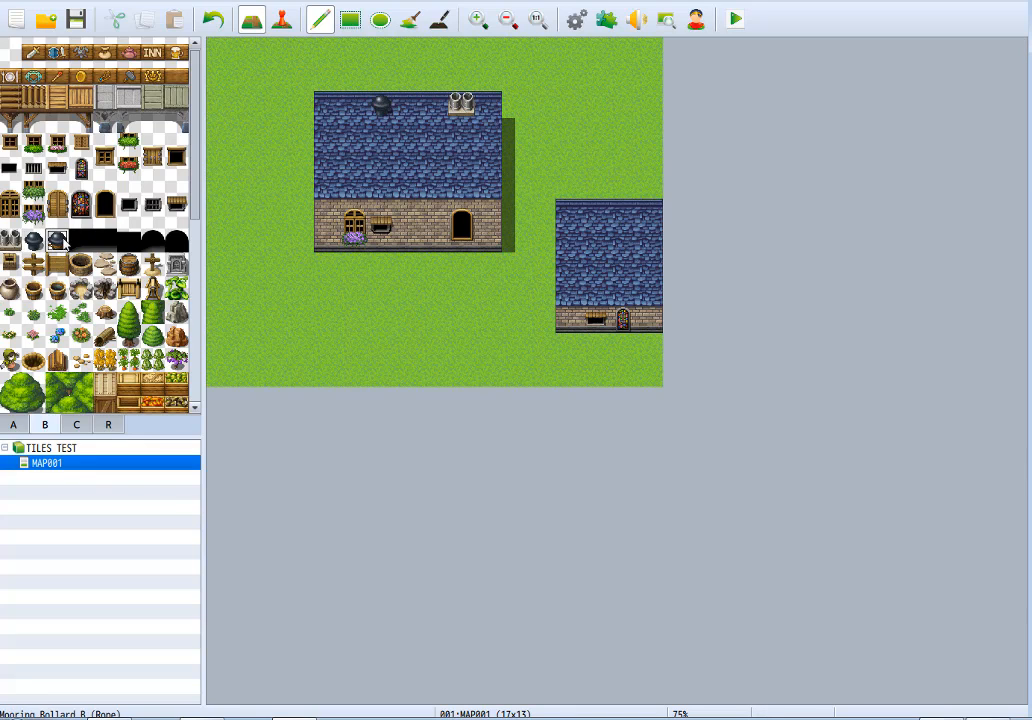
pyautogui.rightClick(404, 121)
pyautogui.click(381, 109)
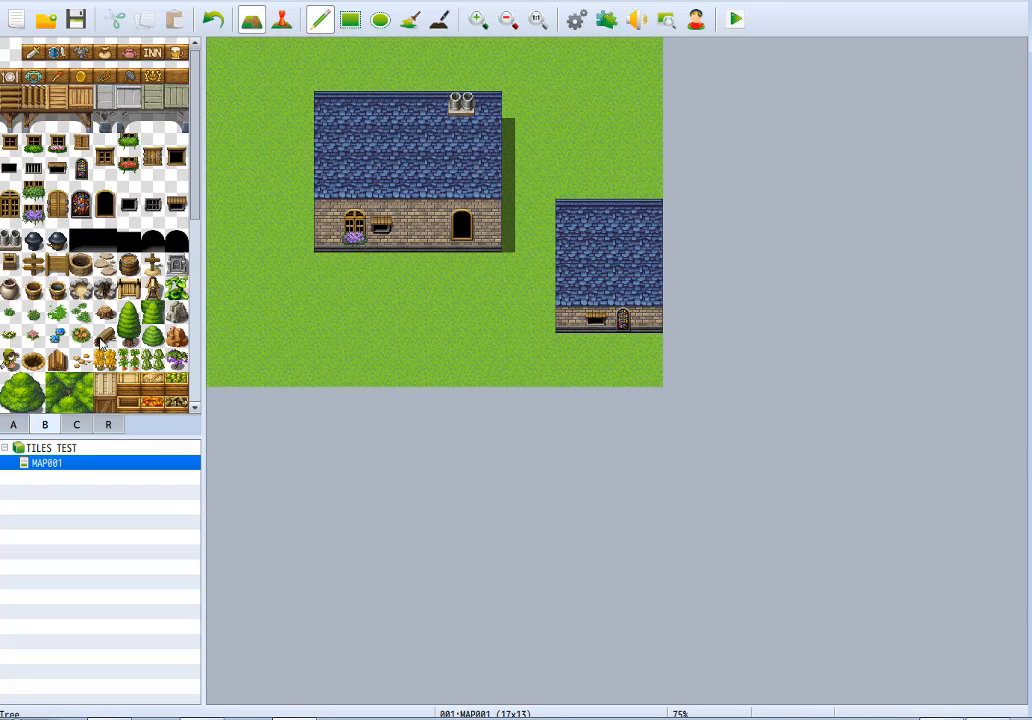
# Paint dirt-edged water from tileset A across the map's southwest corner with a stepped diagonal shoreline.
pyautogui.click(10, 423)
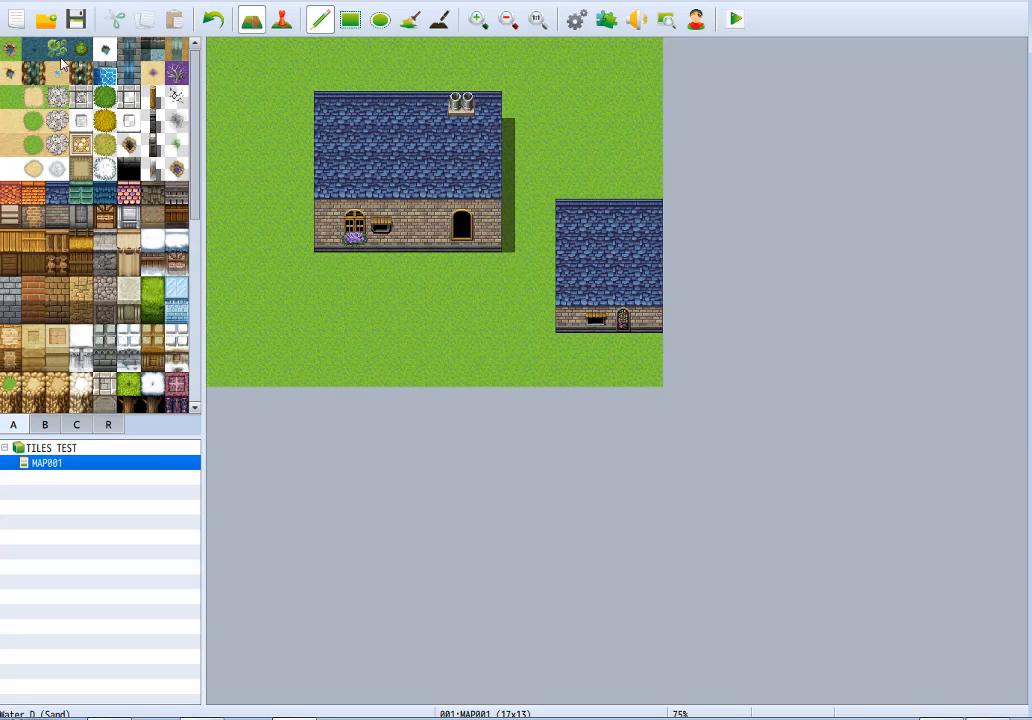
pyautogui.click(11, 49)
pyautogui.moveTo(405, 371)
pyautogui.mouseDown()
pyautogui.moveTo(290, 339)
pyautogui.moveTo(253, 369)
pyautogui.moveTo(257, 358)
pyautogui.moveTo(233, 336)
pyautogui.moveTo(244, 270)
pyautogui.moveTo(226, 298)
pyautogui.moveTo(233, 291)
pyautogui.mouseUp()
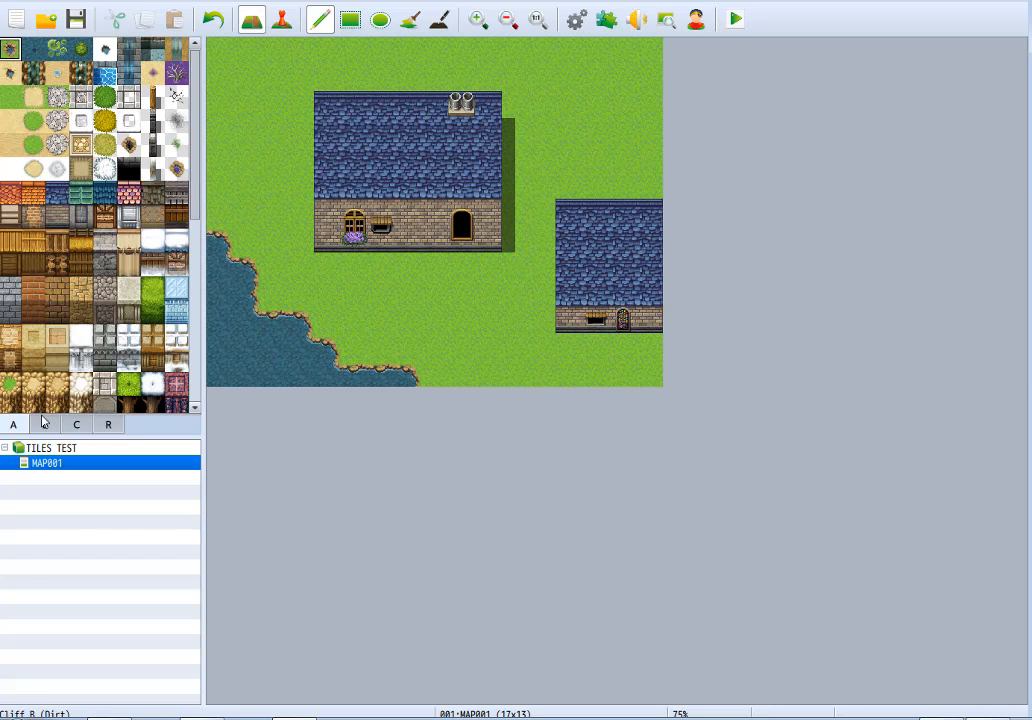
# Browse the wood, stair and floor tiles in the lower part of tileset A.
pyautogui.click(129, 309)
pyautogui.scroll(-2, 138, 296)
pyautogui.scroll(-3, 138, 296)
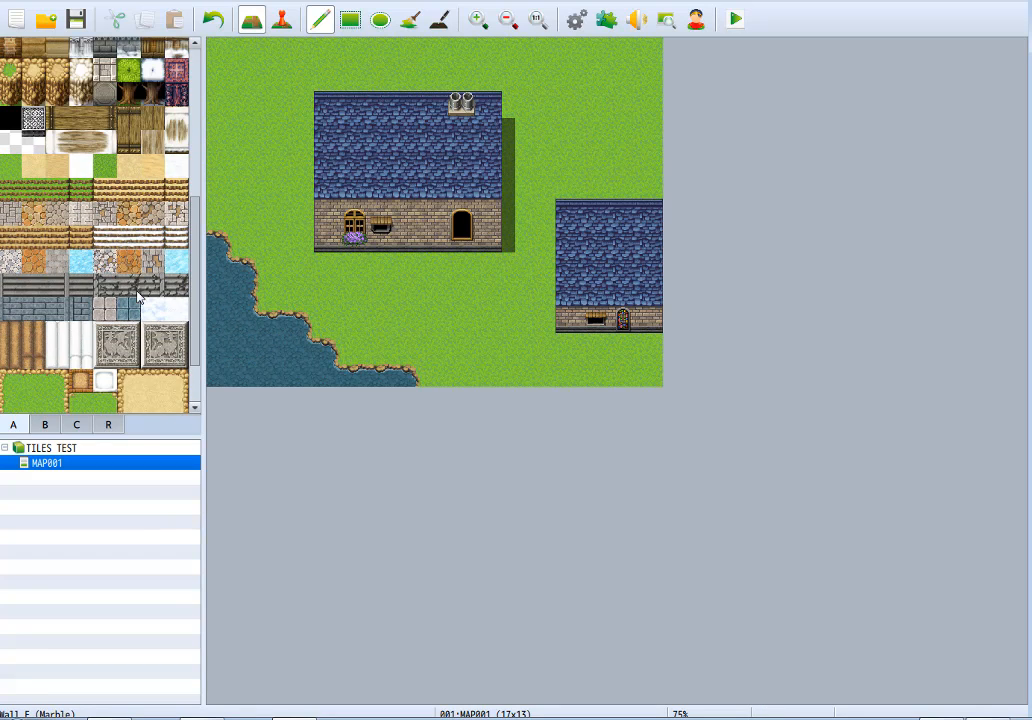
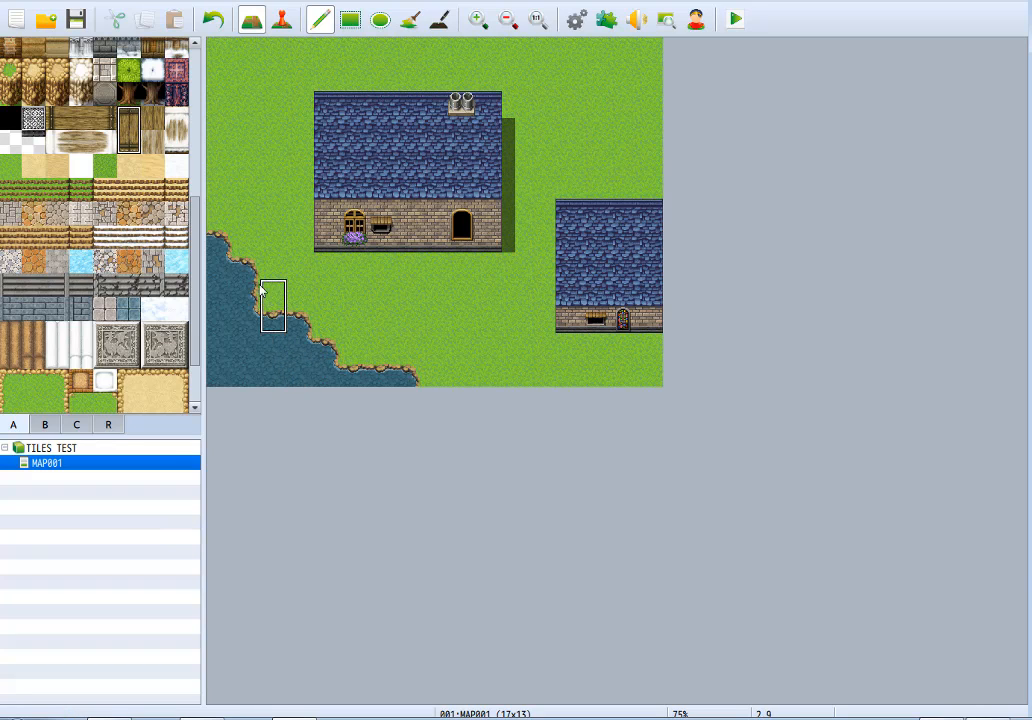
# Build a wooden plank dock three tiles wide and two tiles high at the lake's edge, keeping the map's outermost column as water.
pyautogui.moveTo(255, 277); pyautogui.dragTo(205, 271)
pyautogui.hotkey('ctrl', 'z')
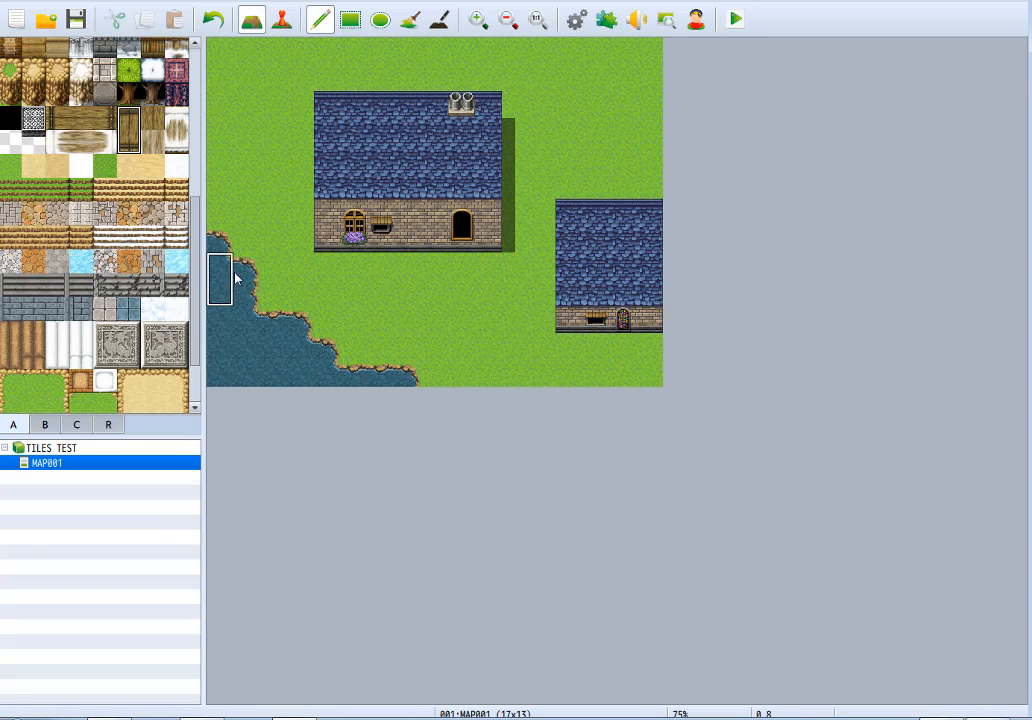
pyautogui.moveTo(246, 288); pyautogui.dragTo(207, 286)
pyautogui.rightClick(255, 319)
pyautogui.click(268, 325)
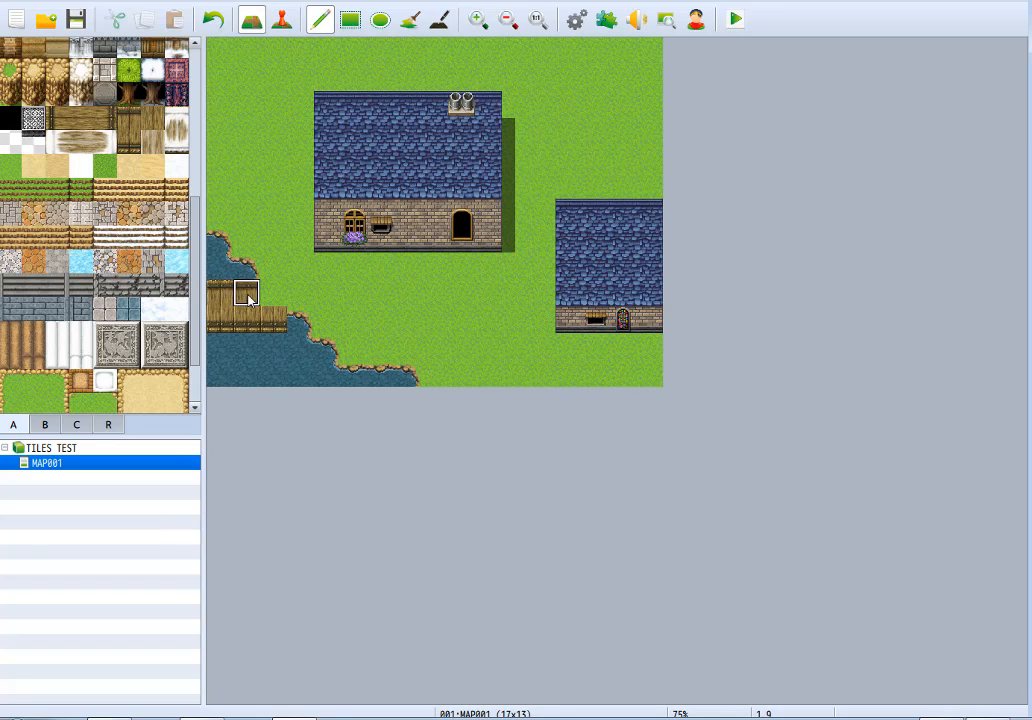
pyautogui.click(283, 302)
pyautogui.click(296, 326)
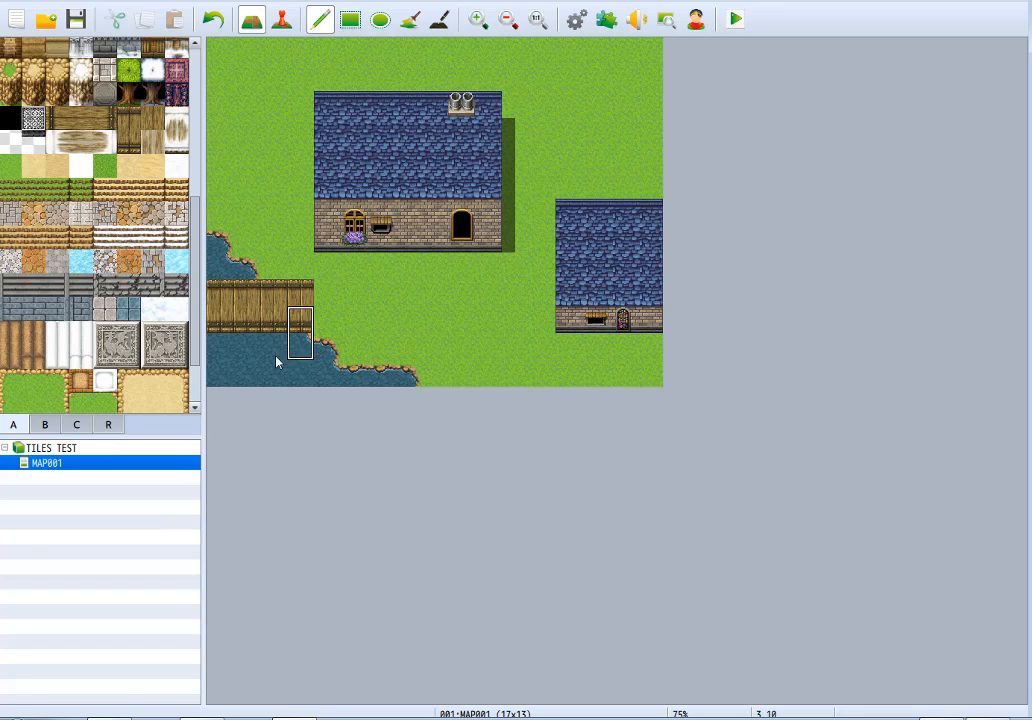
pyautogui.rightClick(244, 371)
pyautogui.moveTo(216, 302); pyautogui.dragTo(218, 328)
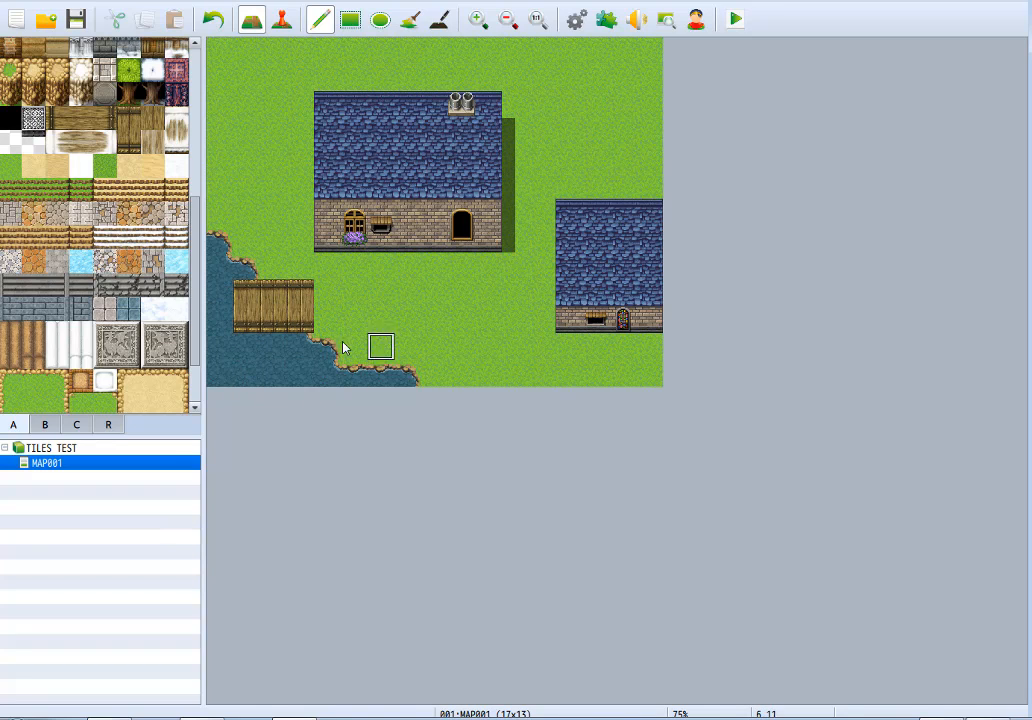
# Place Mooring Bollard A on the dock's lower corner at the water end.
pyautogui.click(44, 425)
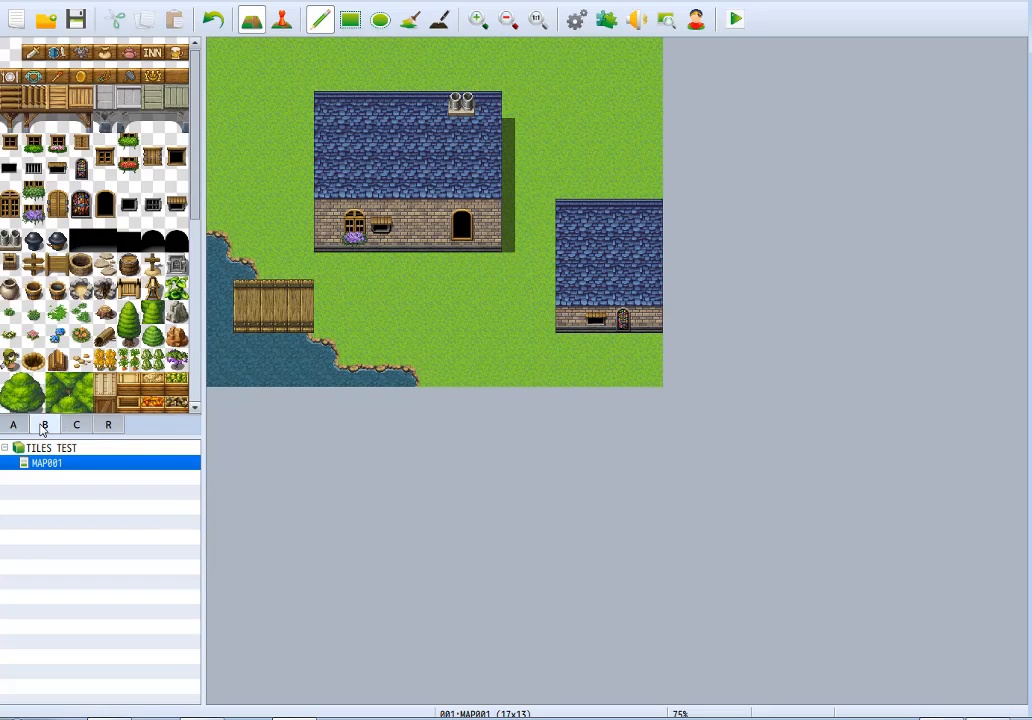
pyautogui.click(33, 241)
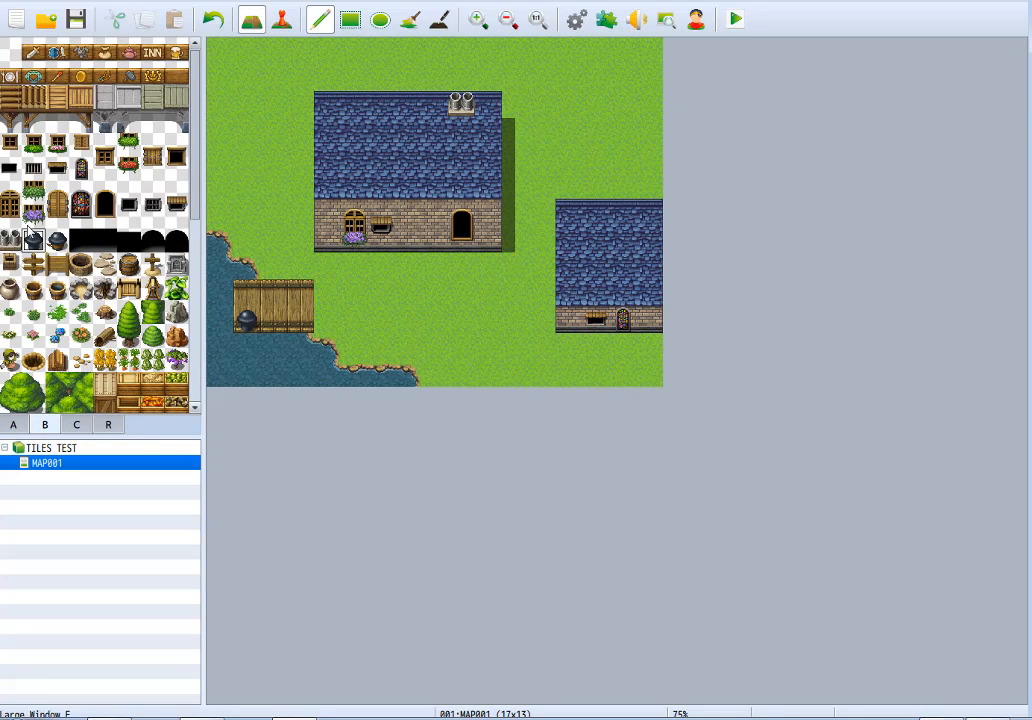
pyautogui.click(56, 240)
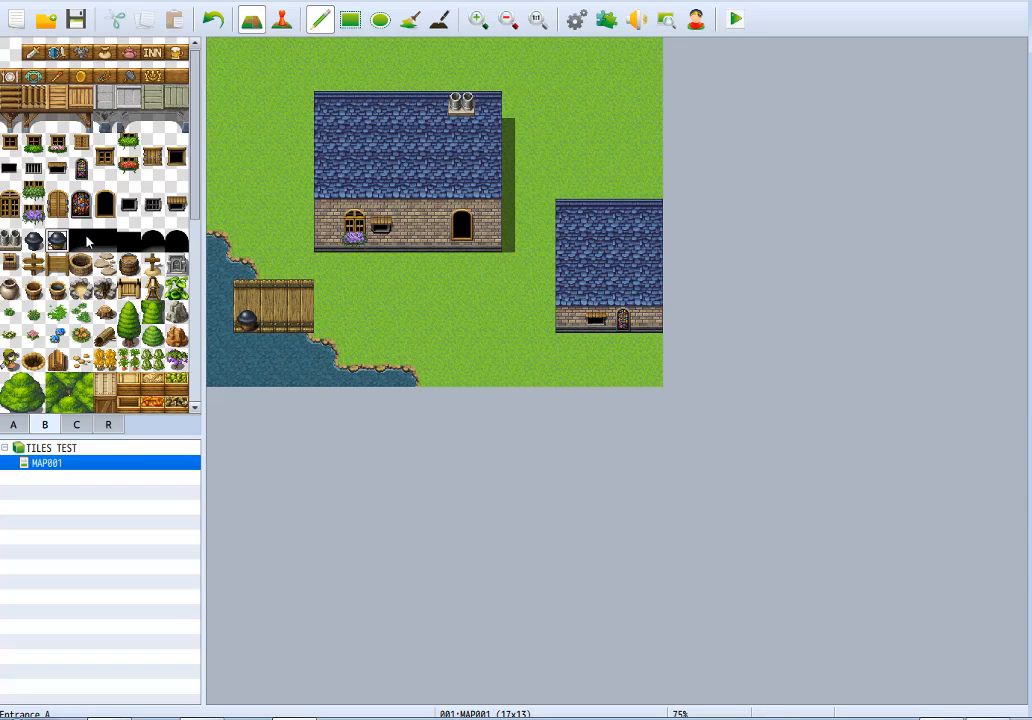
# Place rectangular black entrances along the base of the large house's wall: Entrance A, its two-tile extended version, and the lower variant beside it.
pyautogui.click(82, 241)
pyautogui.click(407, 237)
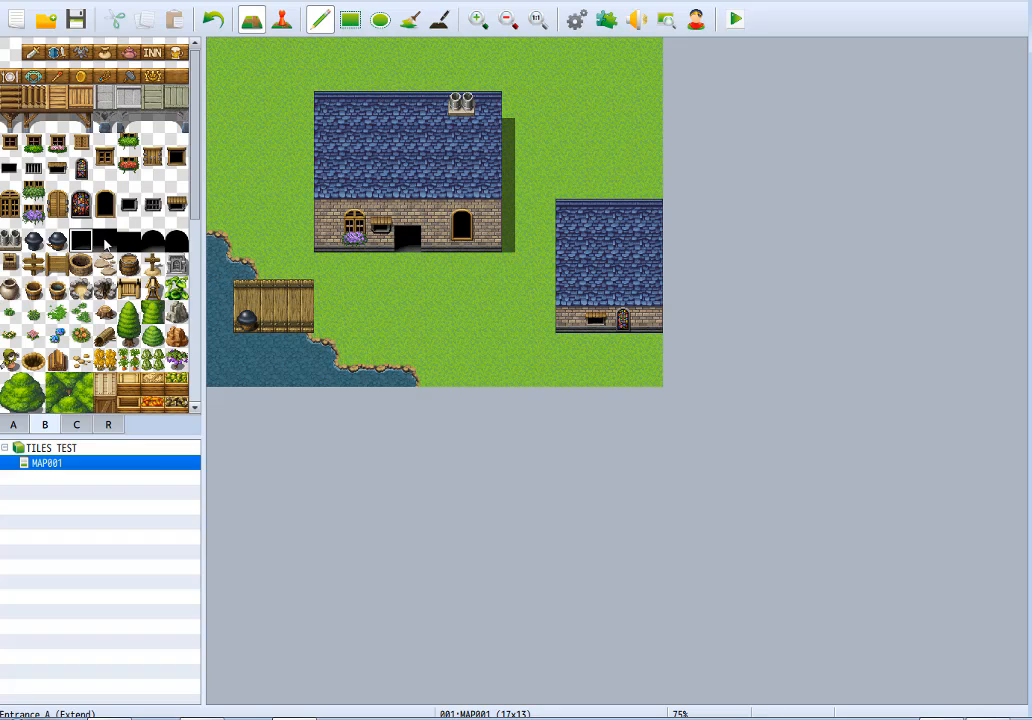
pyautogui.moveTo(102, 242); pyautogui.dragTo(79, 241)
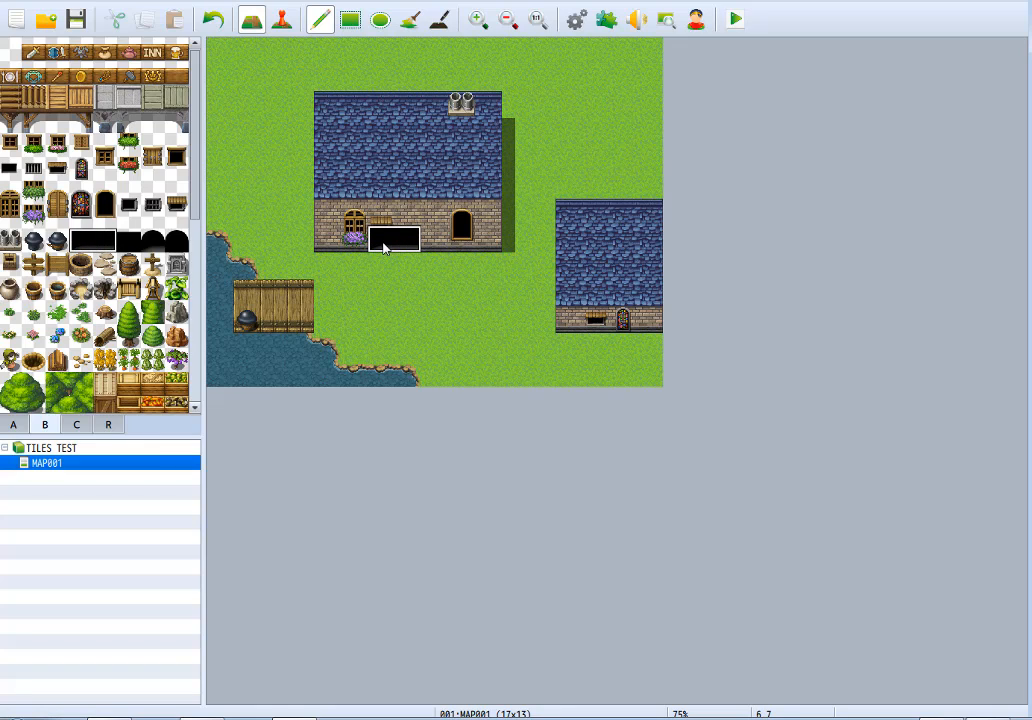
pyautogui.click(384, 247)
pyautogui.click(128, 240)
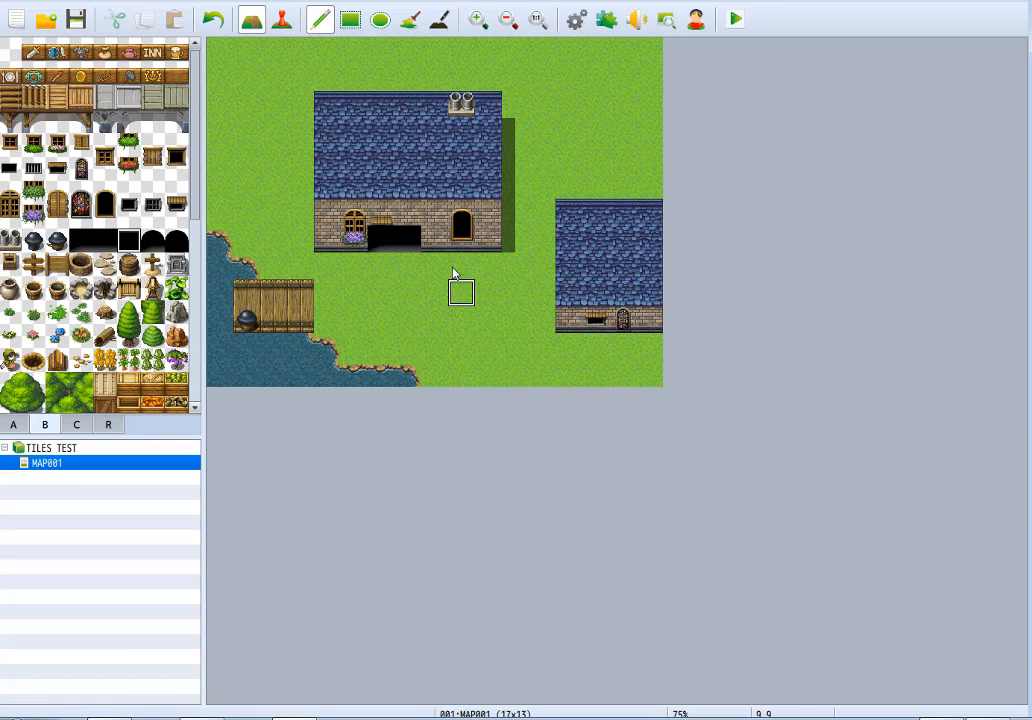
pyautogui.click(426, 246)
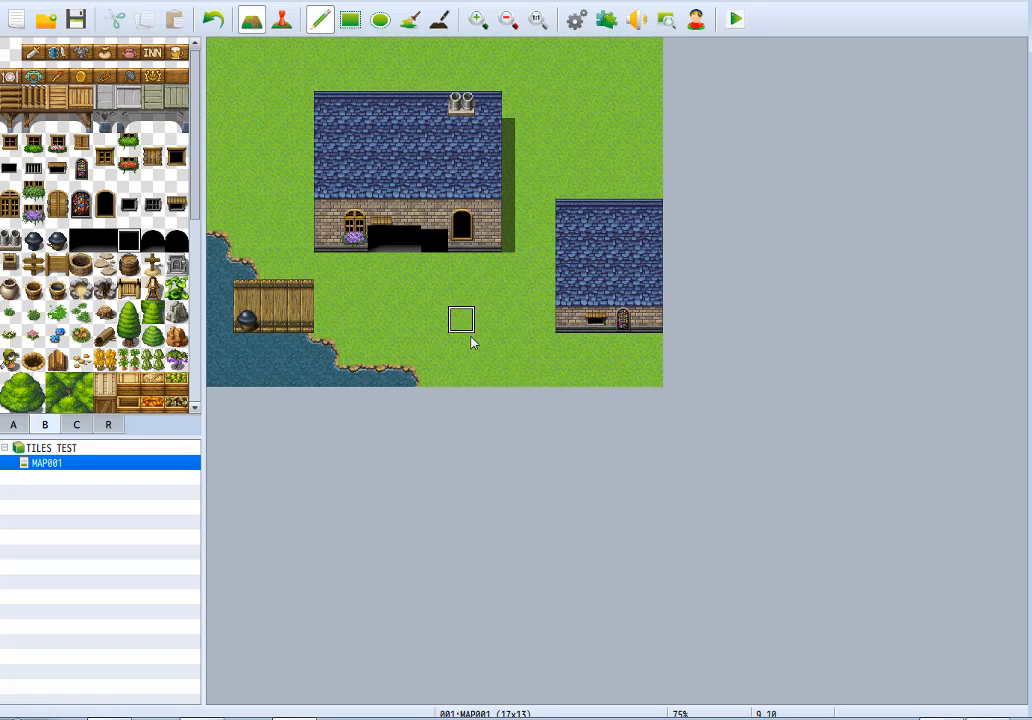
# Place an arched entrance at the wall base over the large house's dark doorway and a small square chimney on its roof ridge.
pyautogui.click(148, 240)
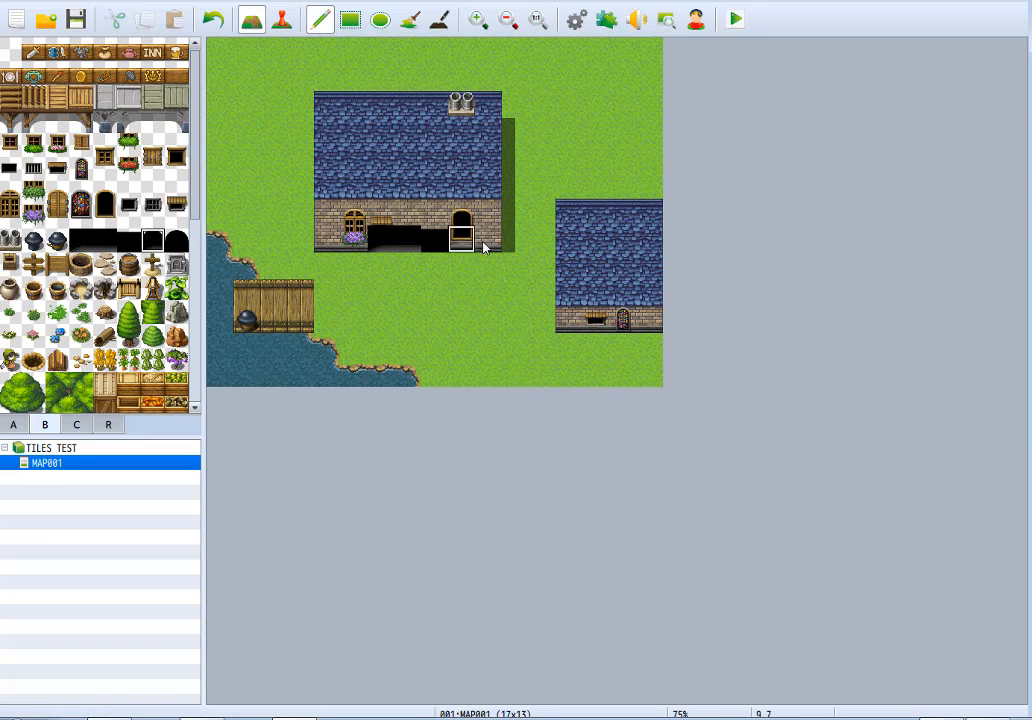
pyautogui.click(176, 242)
pyautogui.click(460, 242)
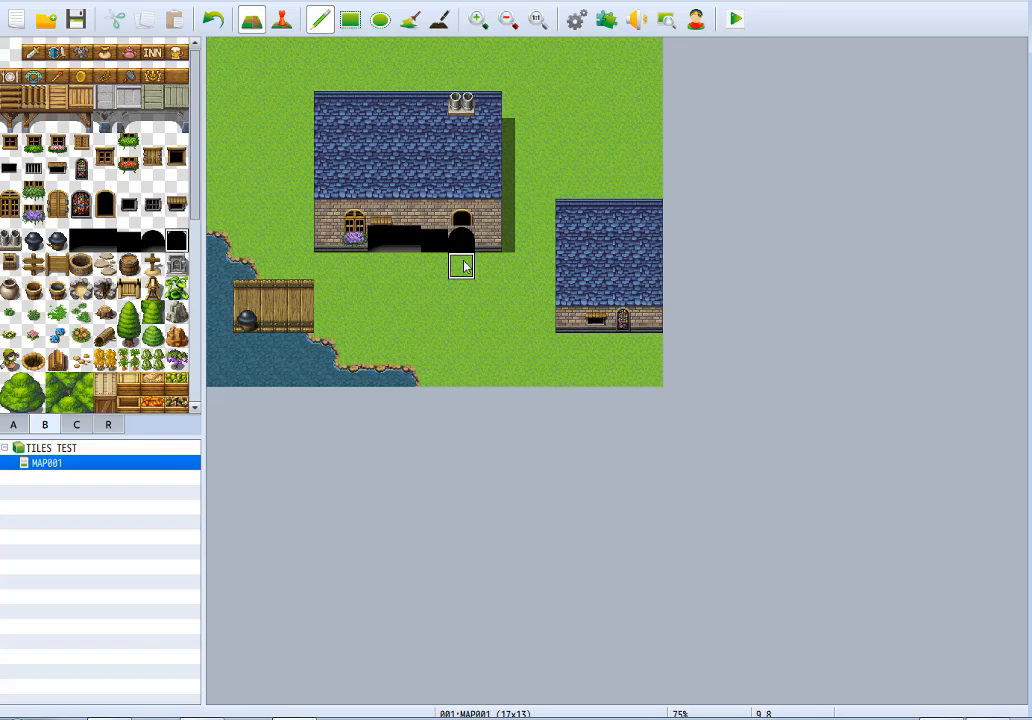
pyautogui.click(8, 263)
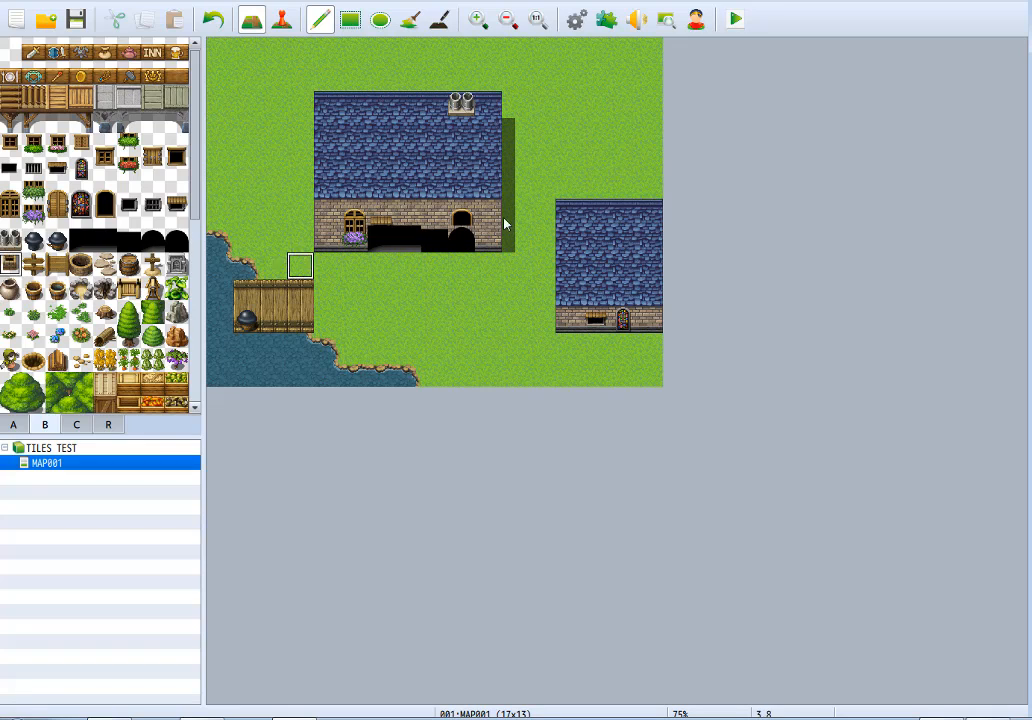
# Place a wooden direction sign and a wooden signboard side by side on the grass in front of the large house.
pyautogui.click(33, 263)
pyautogui.click(488, 293)
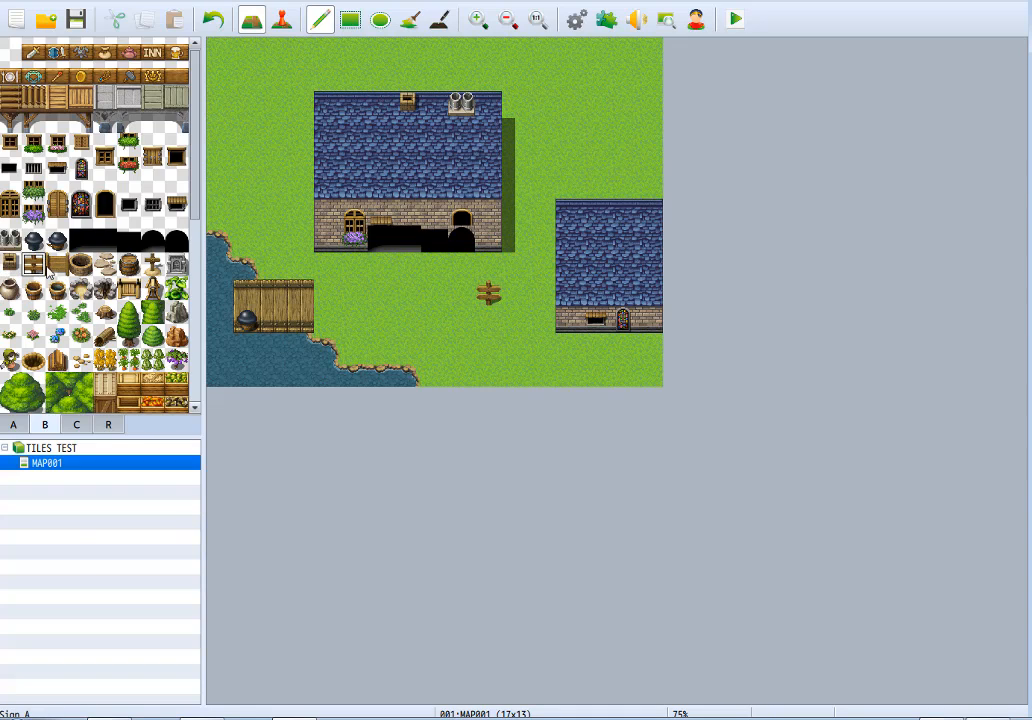
pyautogui.click(57, 263)
pyautogui.click(461, 293)
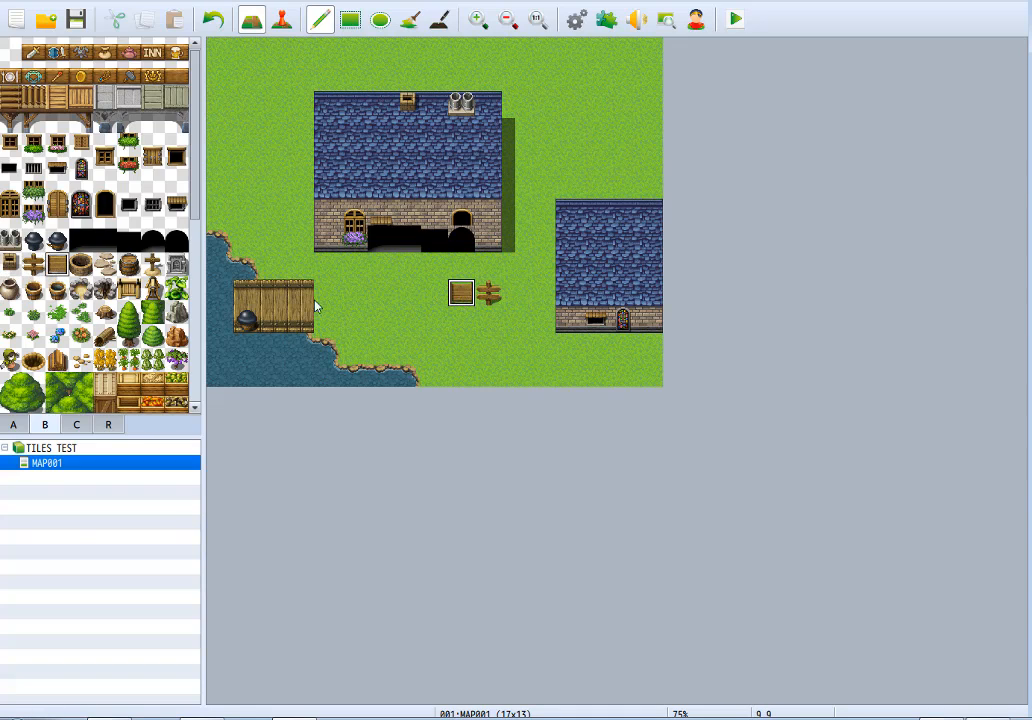
# Place a Well on the grass near the dock and lay a three-tile column of Stepping Stones leading down from the large house.
pyautogui.click(81, 263)
pyautogui.click(381, 293)
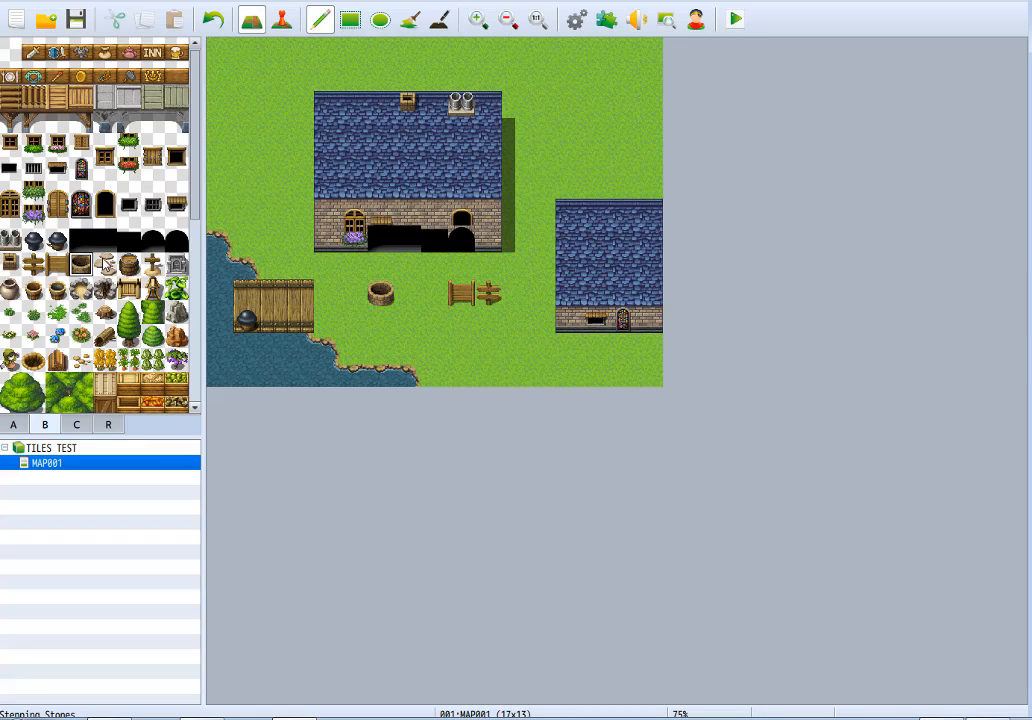
pyautogui.click(105, 263)
pyautogui.click(440, 294)
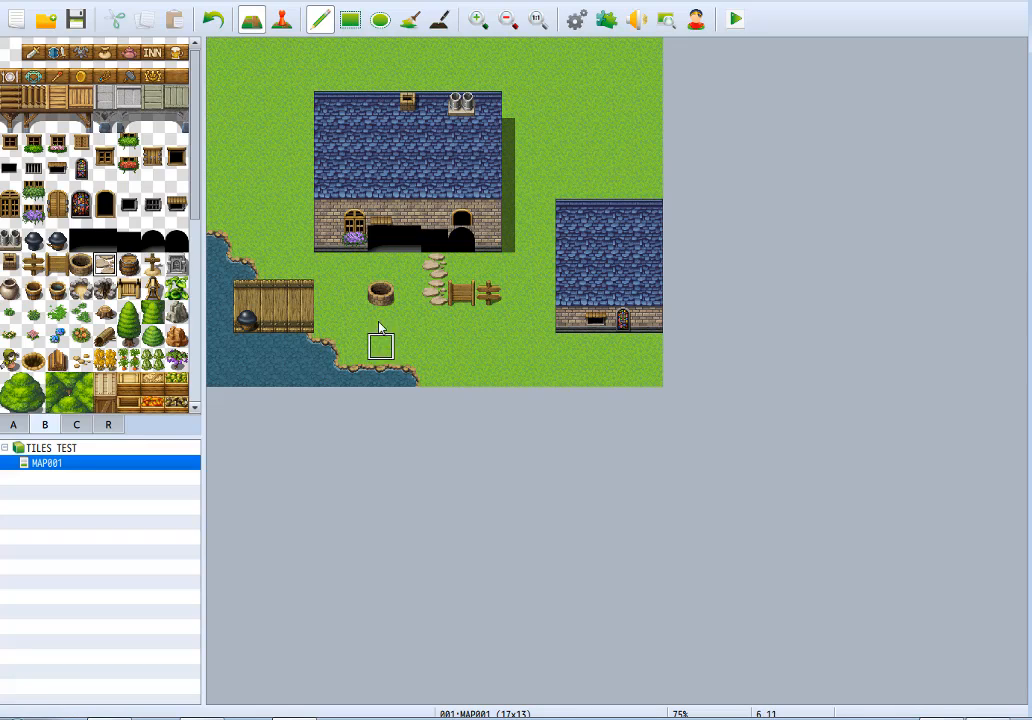
pyautogui.click(434, 320)
# Place a barrel beside the large house's lower corner and a wooden cross grave on the grass above the smaller house.
pyautogui.click(129, 263)
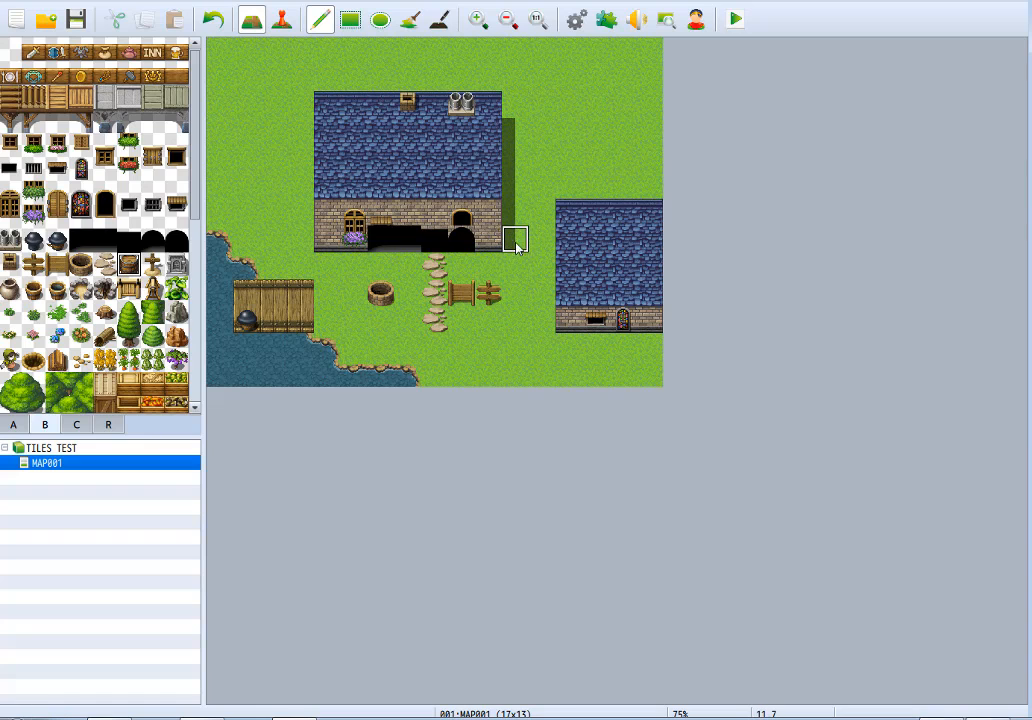
pyautogui.click(515, 238)
pyautogui.click(153, 265)
pyautogui.click(568, 157)
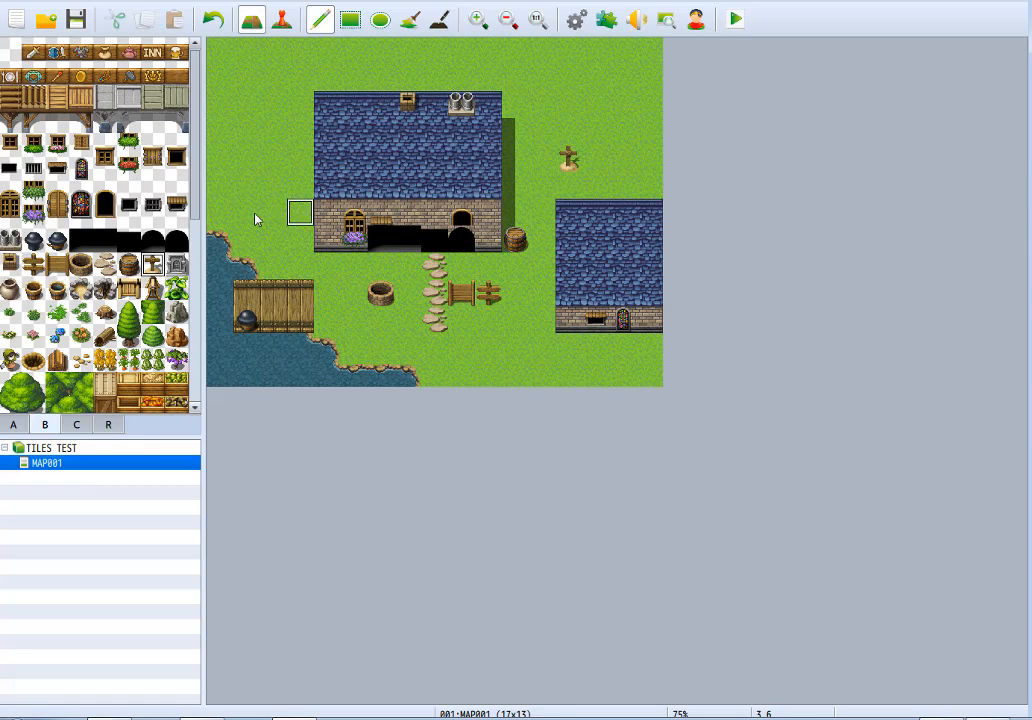
# Place the stone gravestone directly beside the wooden cross grave.
pyautogui.click(197, 262)
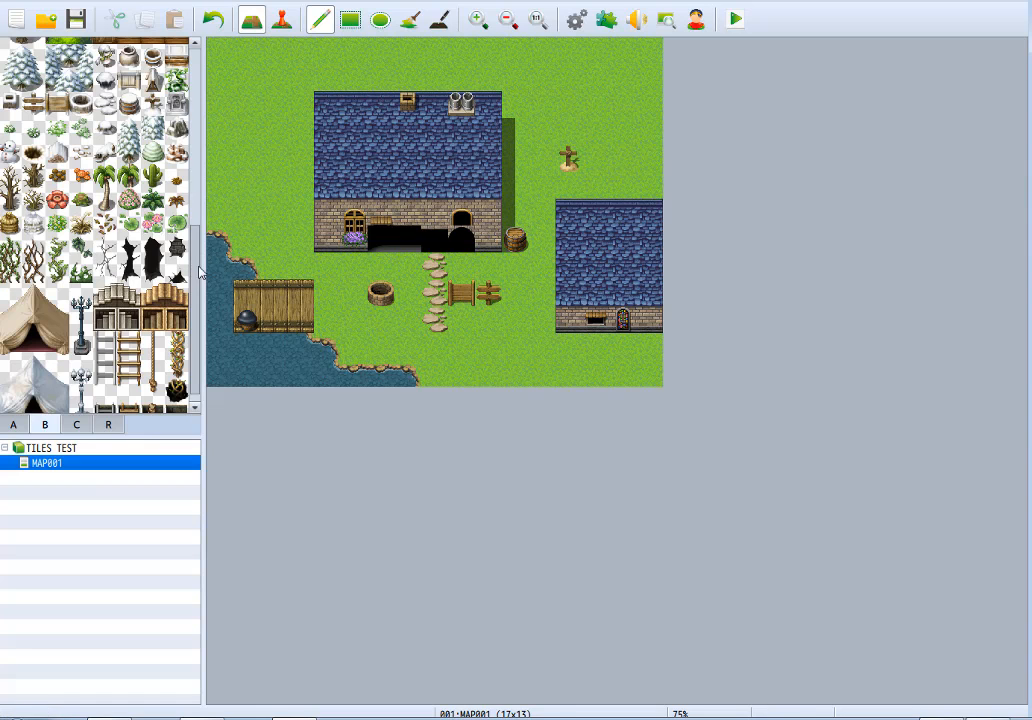
pyautogui.scroll(5, 200, 272)
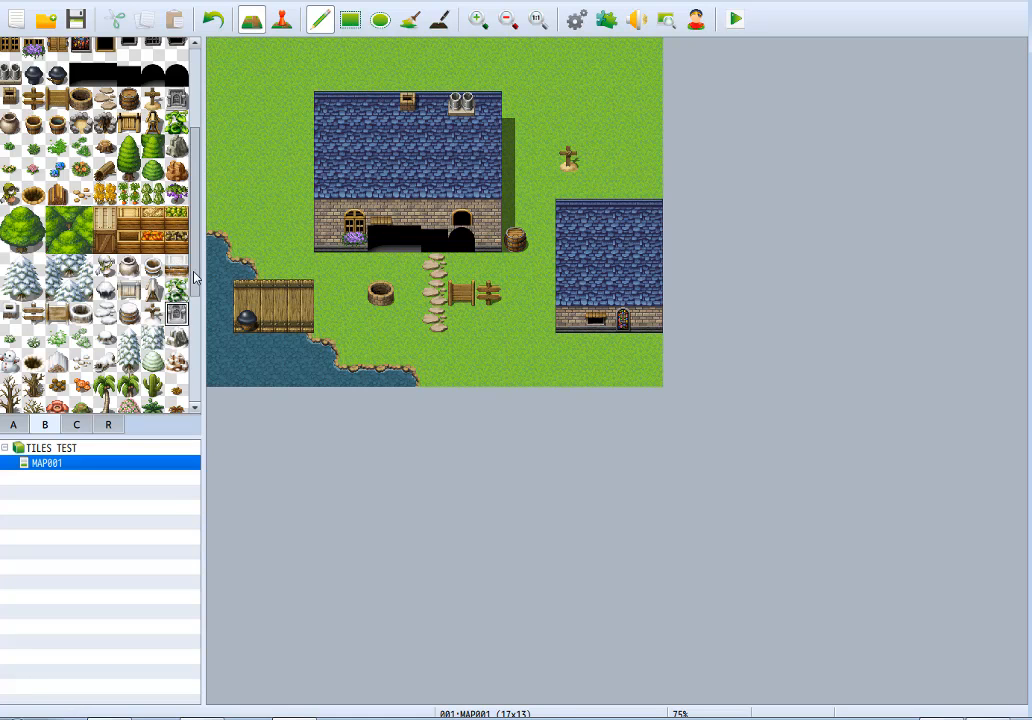
pyautogui.scroll(4, 181, 203)
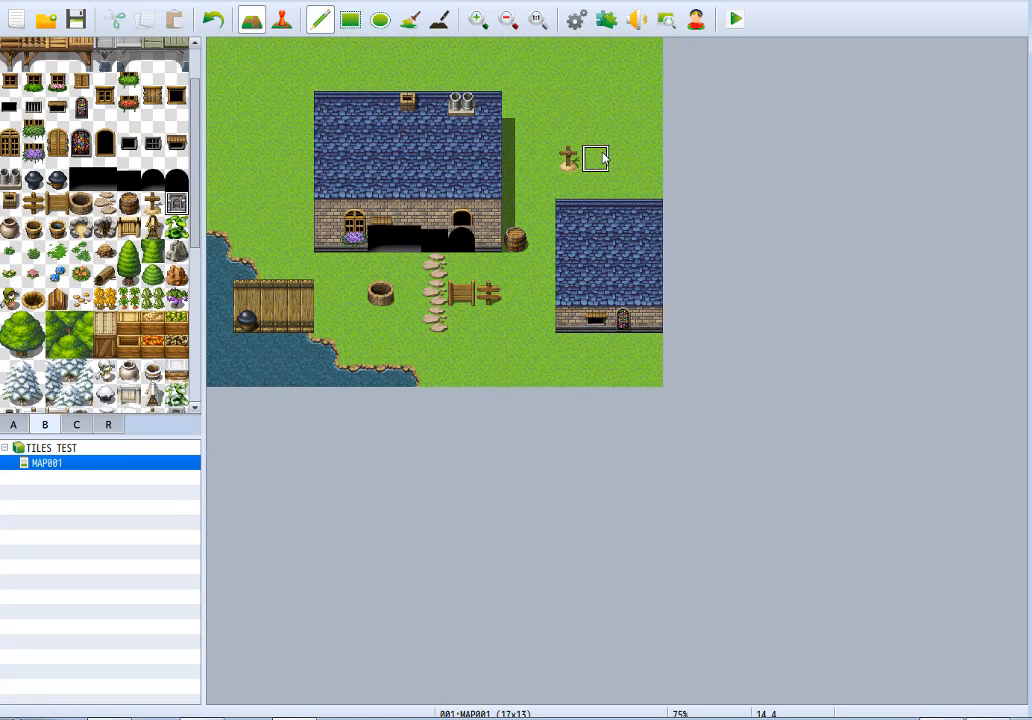
pyautogui.click(596, 158)
# Place a clay jar above the barrel, an empty basin above the direction sign, and a water-filled basin beside the dock.
pyautogui.click(514, 213)
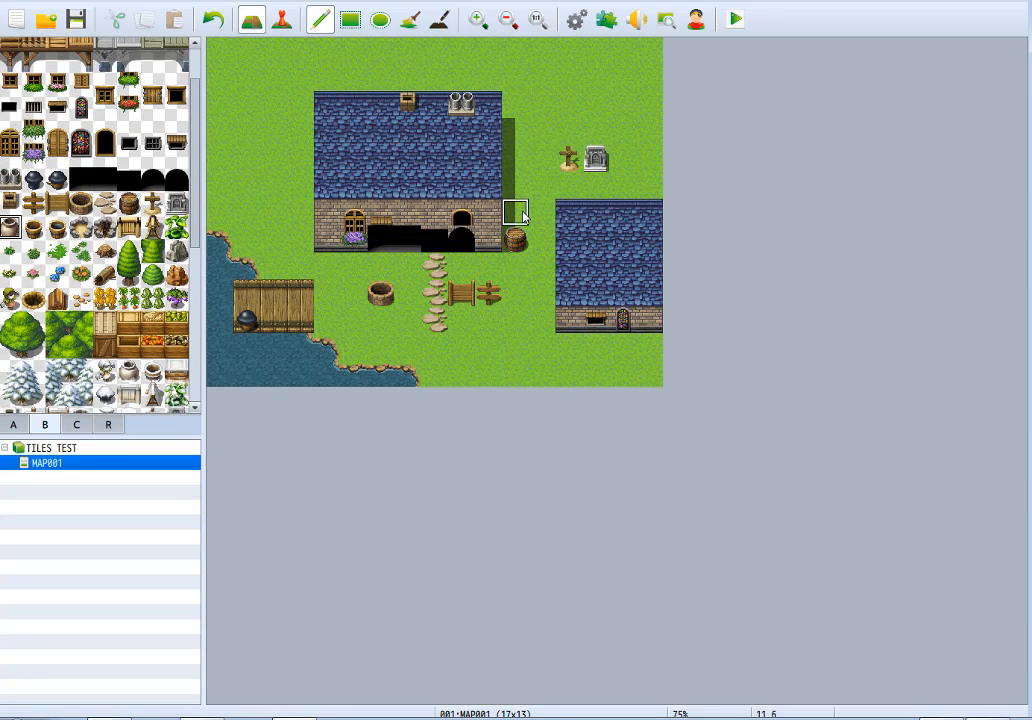
pyautogui.click(34, 229)
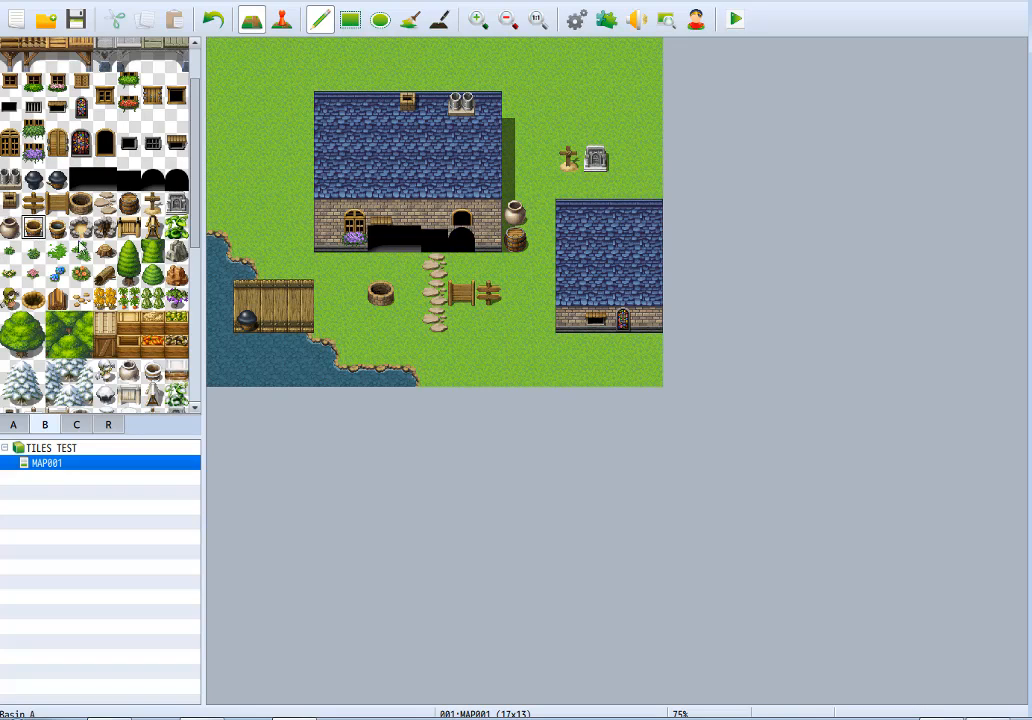
pyautogui.click(488, 267)
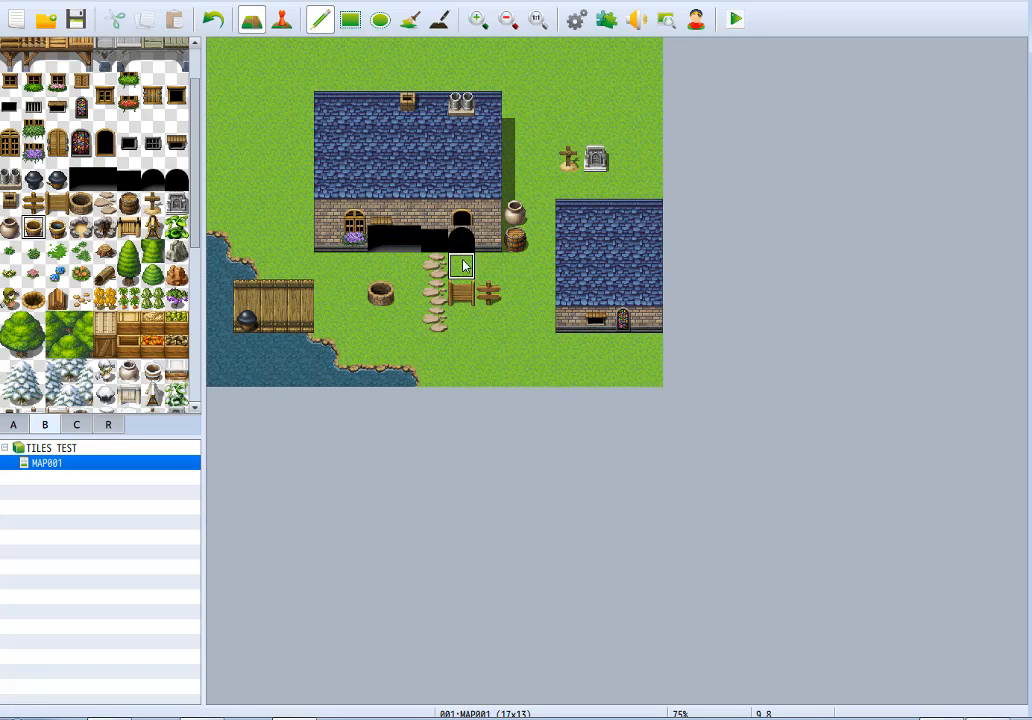
pyautogui.click(57, 229)
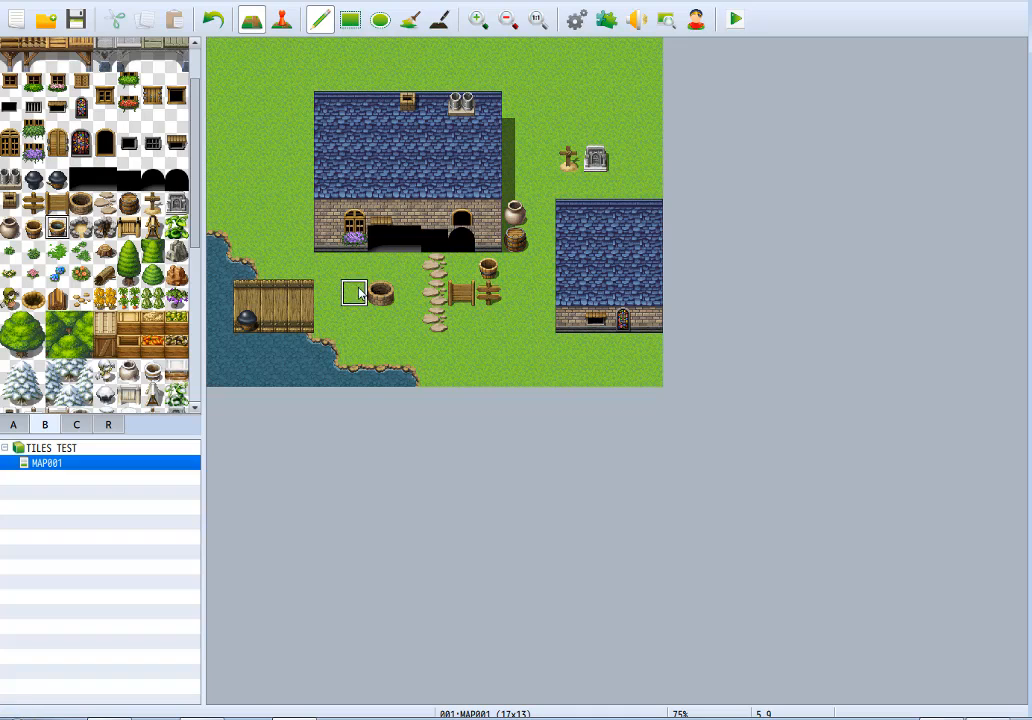
pyautogui.click(327, 320)
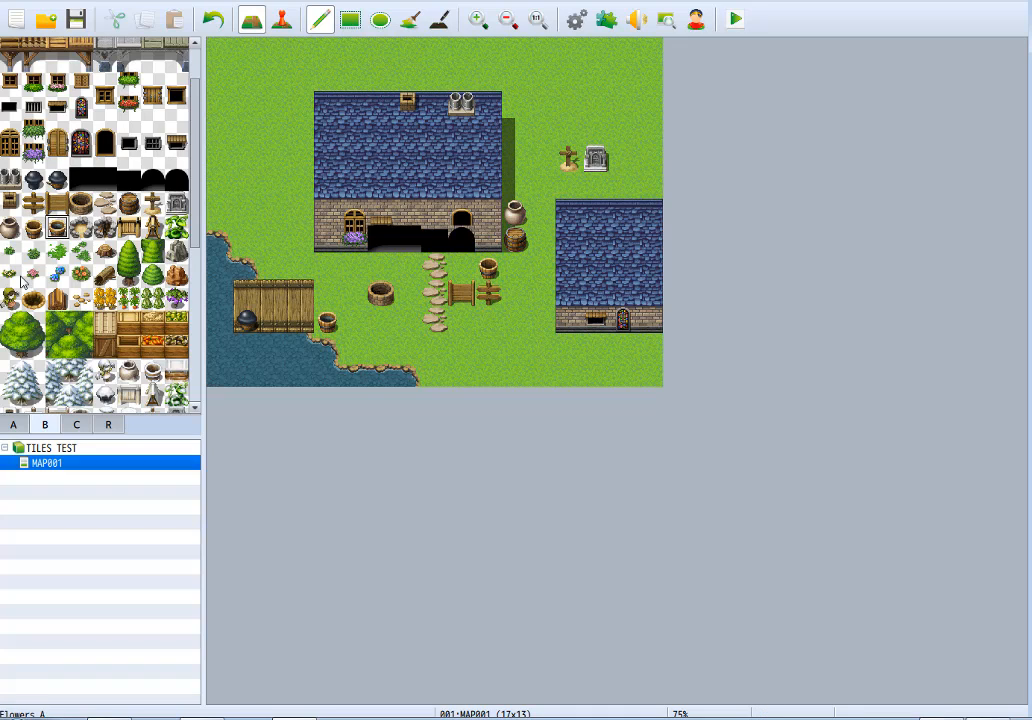
# Place Rock Fire Pit A on the grass near the lake and replace it with the burnt-wood fire pit variant.
pyautogui.click(80, 229)
pyautogui.click(407, 347)
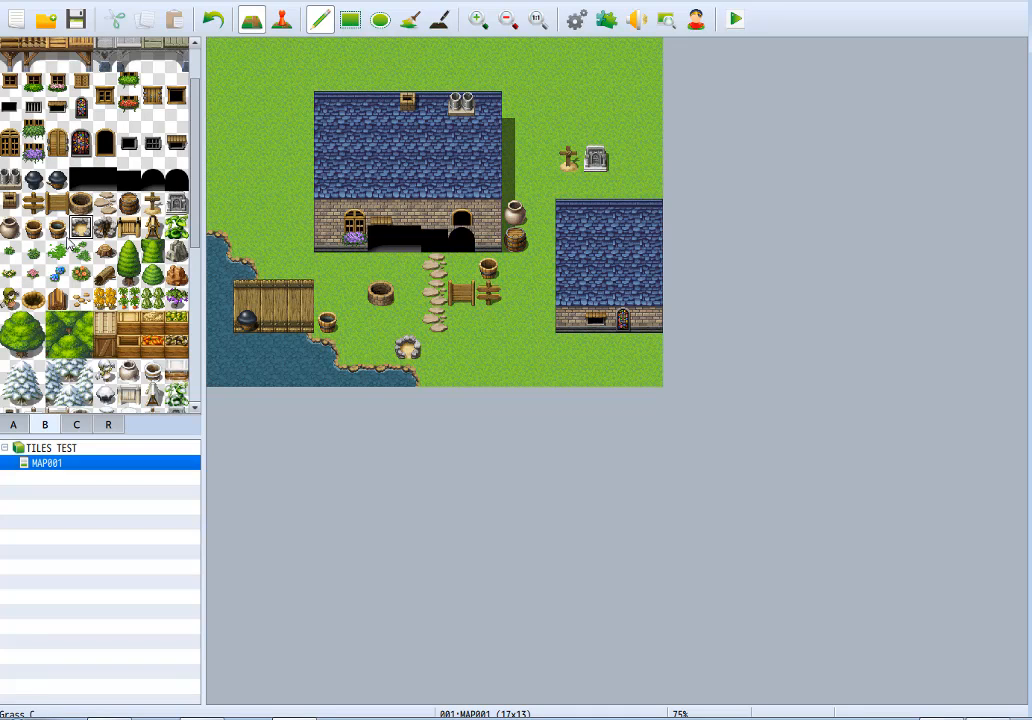
pyautogui.click(104, 229)
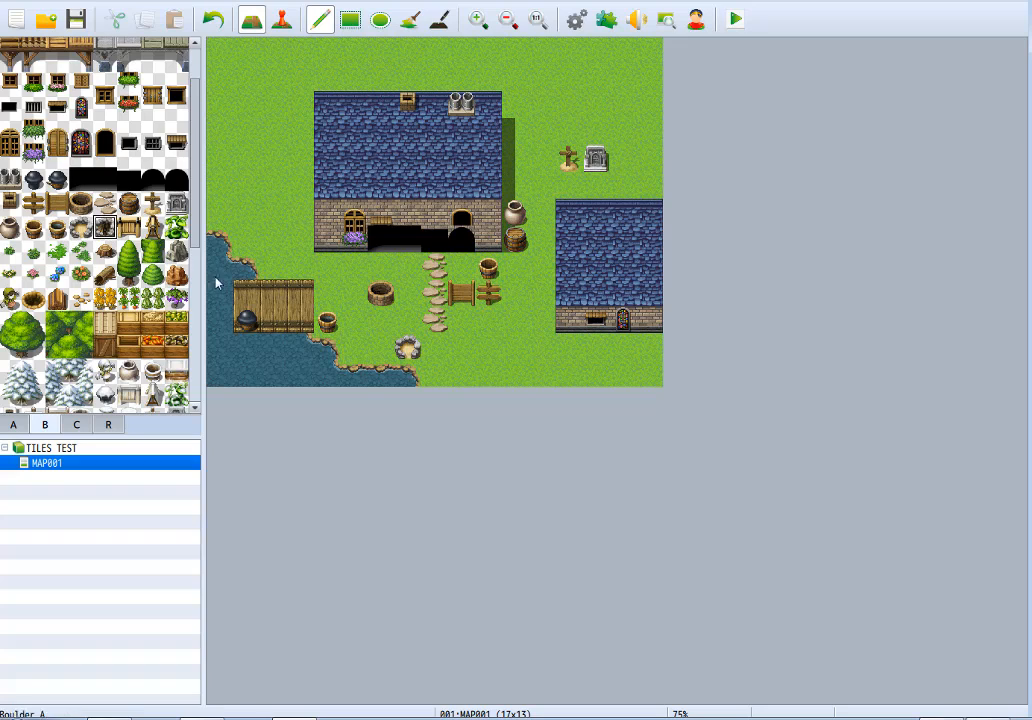
pyautogui.click(407, 347)
# Place a row of three horizontal barricades between the water-filled basin and the stepping stones, and erase the well above them.
pyautogui.click(128, 228)
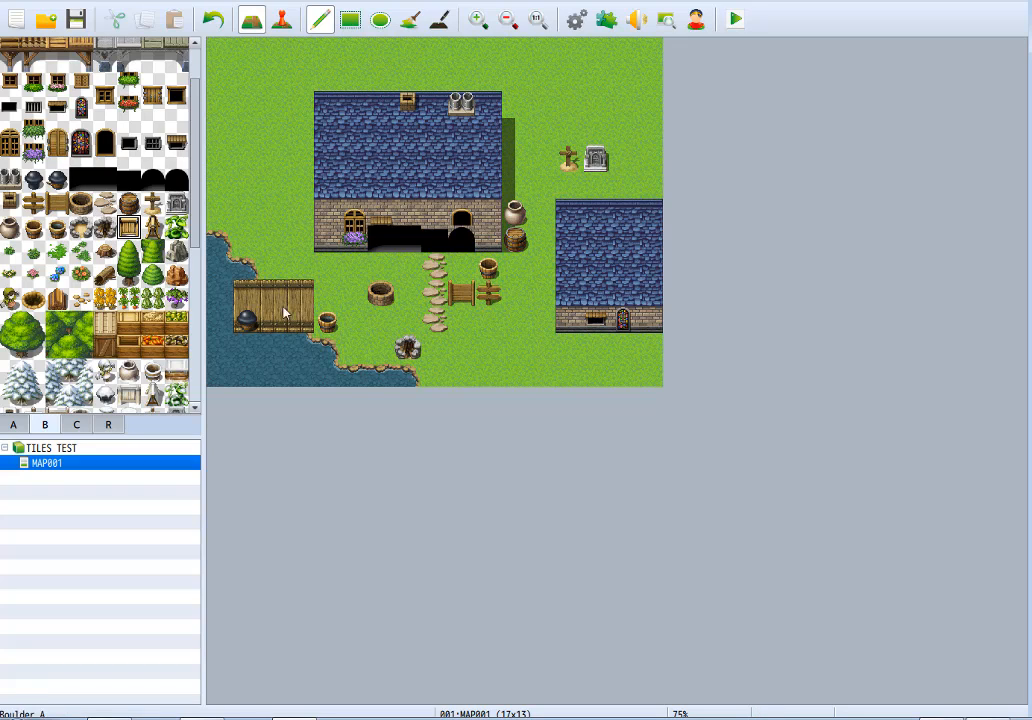
pyautogui.click(353, 320)
pyautogui.click(381, 320)
pyautogui.click(400, 323)
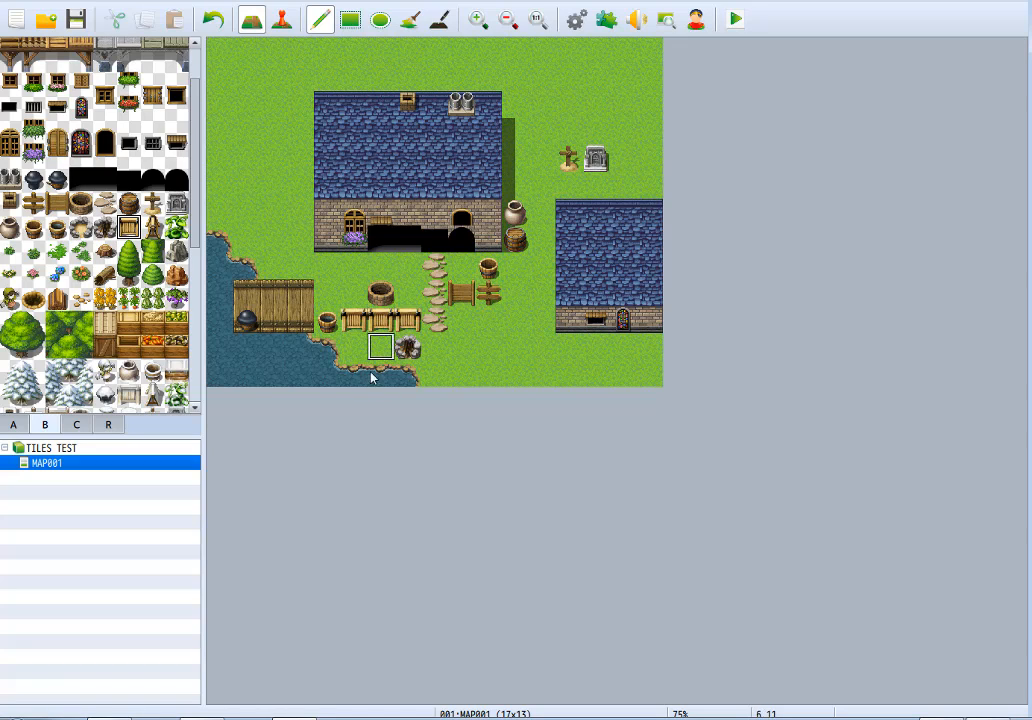
pyautogui.click(380, 295)
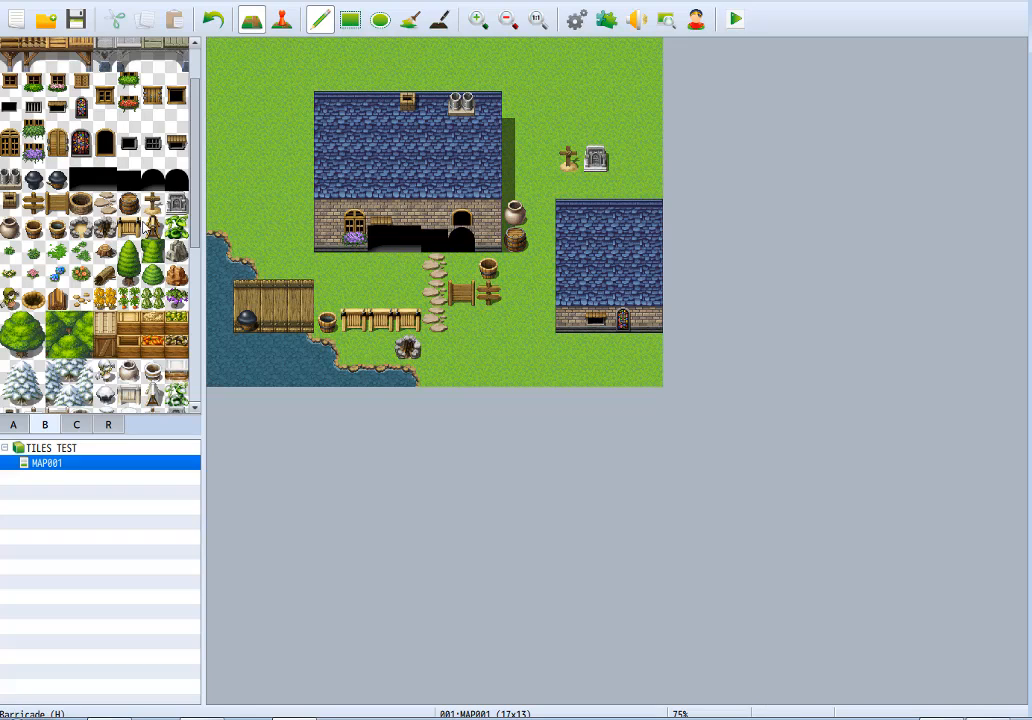
# Stack two vertical barricades at the map's bottom edge near the stepping stones and place a leafy green plant on the grass beside the large house.
pyautogui.click(152, 228)
pyautogui.click(461, 347)
pyautogui.click(461, 373)
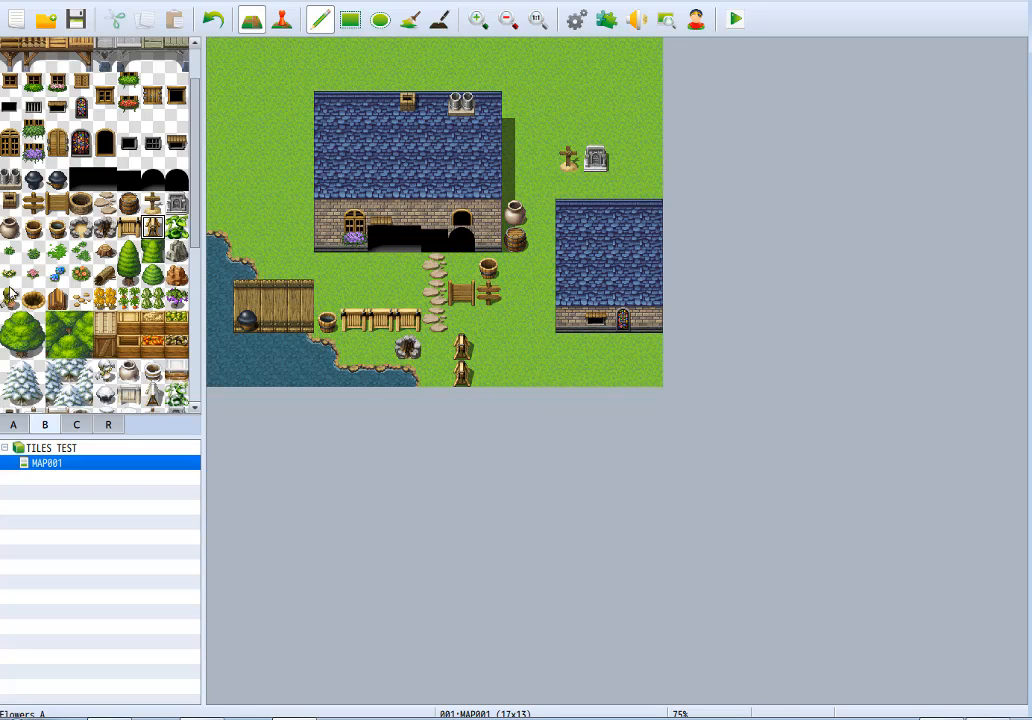
pyautogui.click(176, 228)
pyautogui.click(246, 158)
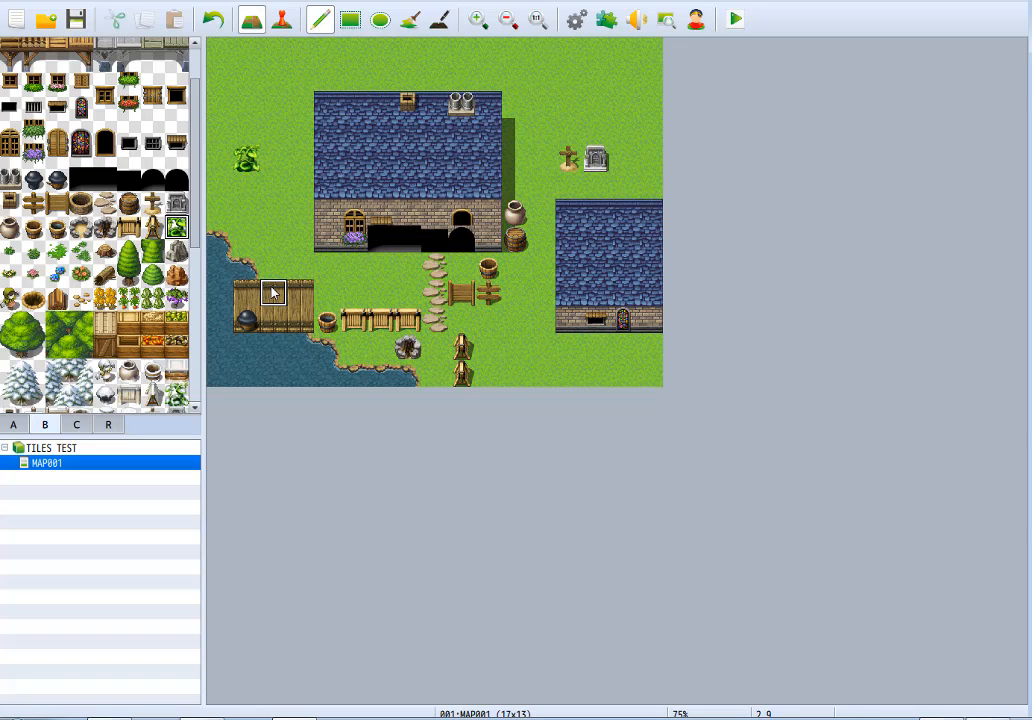
# Undo the leafy plants west of the large house and place Grass A tufts there and between the dock and the stepping stones.
pyautogui.moveTo(249, 138); pyautogui.dragTo(249, 56)
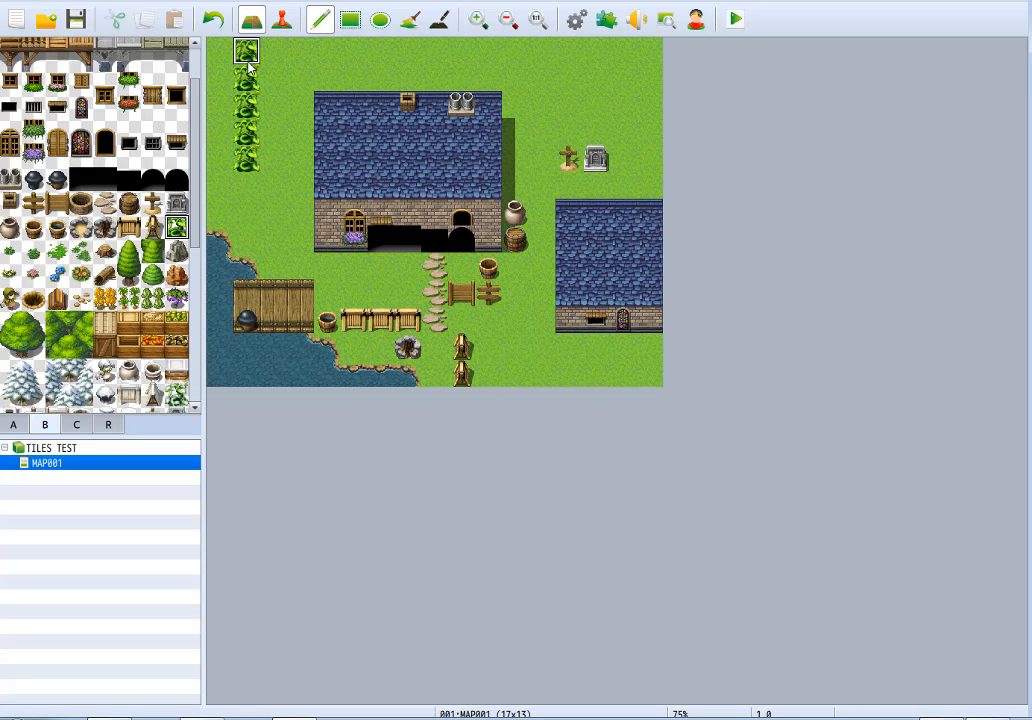
pyautogui.hotkey('ctrl', 'z')
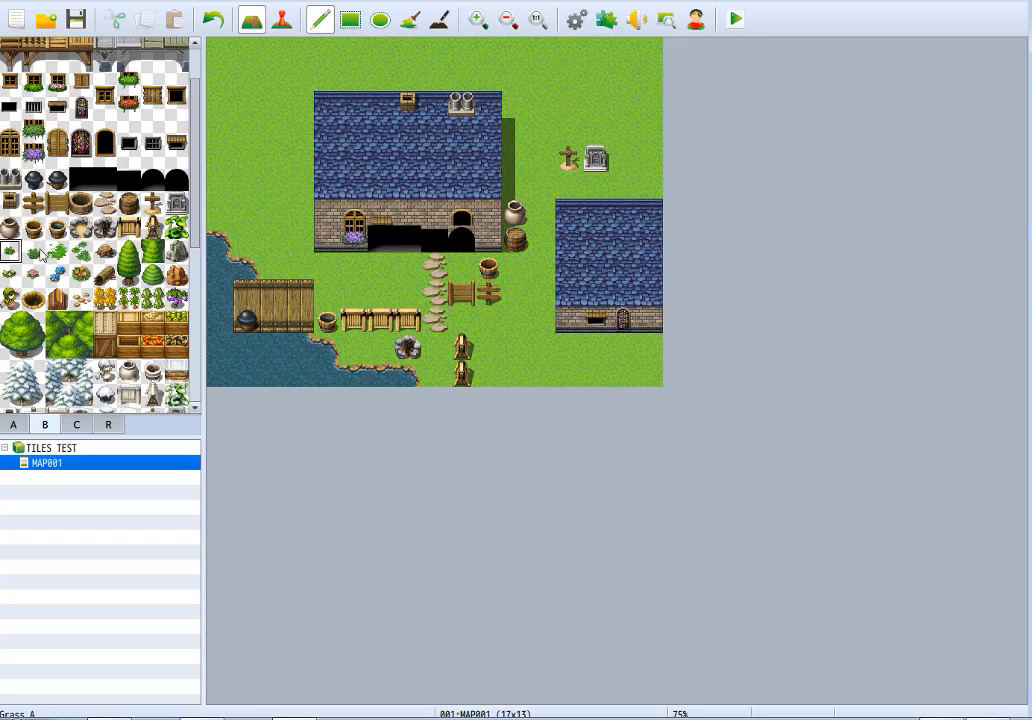
pyautogui.click(353, 292)
pyautogui.click(407, 265)
pyautogui.click(327, 292)
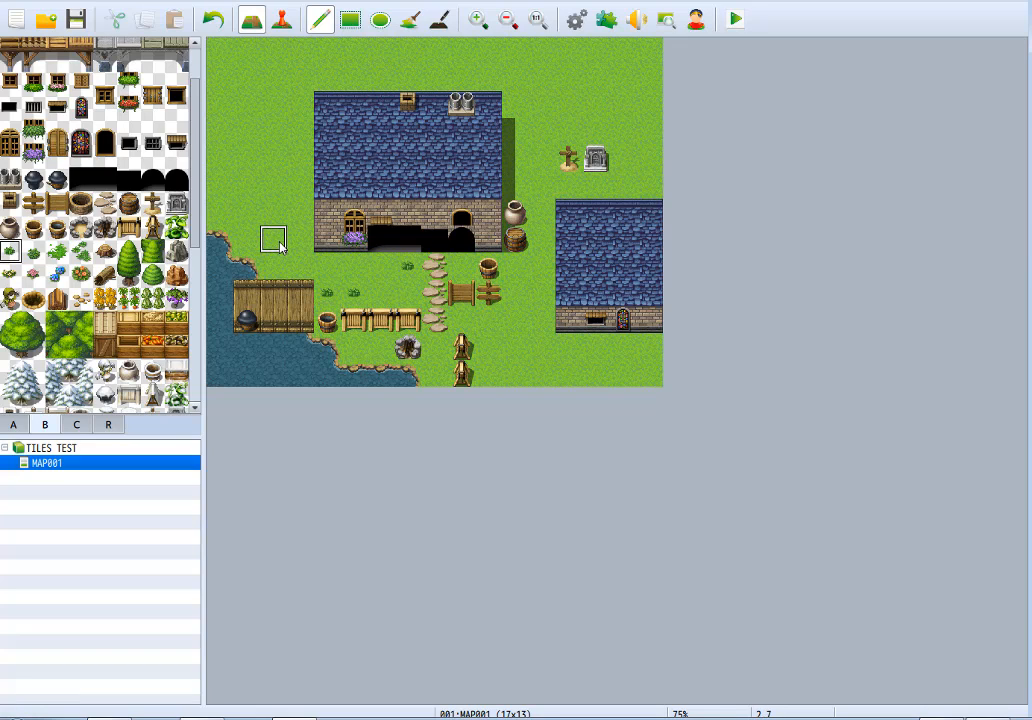
pyautogui.click(273, 186)
# Erase the three Grass A tufts between the dock and the stepping stones.
pyautogui.rightClick(384, 291)
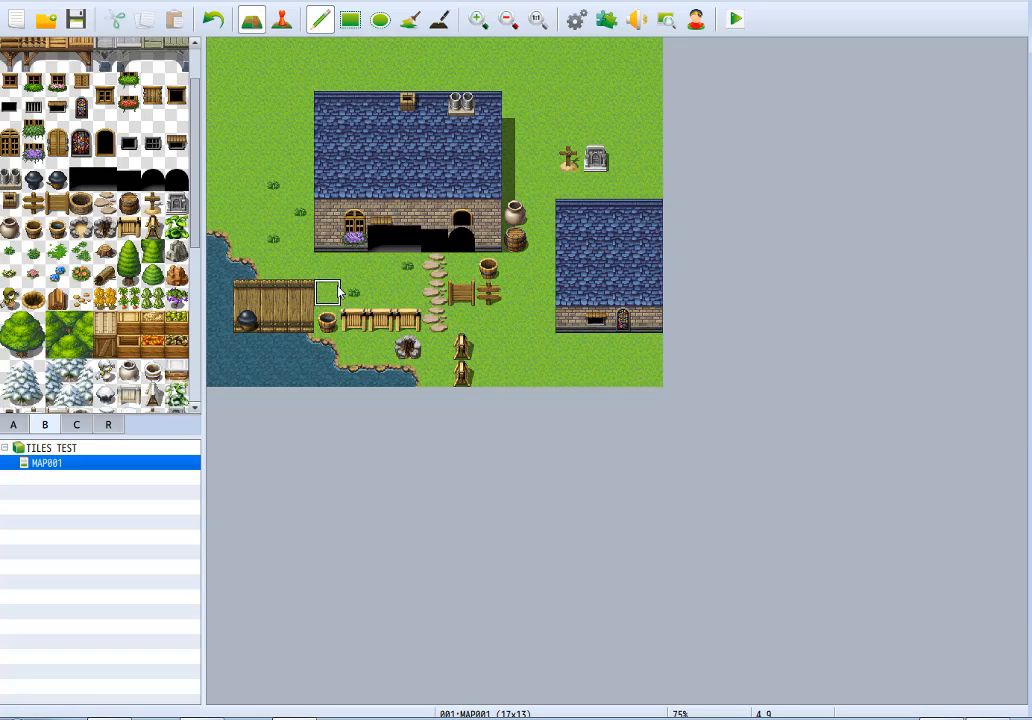
pyautogui.click(329, 291)
pyautogui.click(354, 291)
pyautogui.click(407, 265)
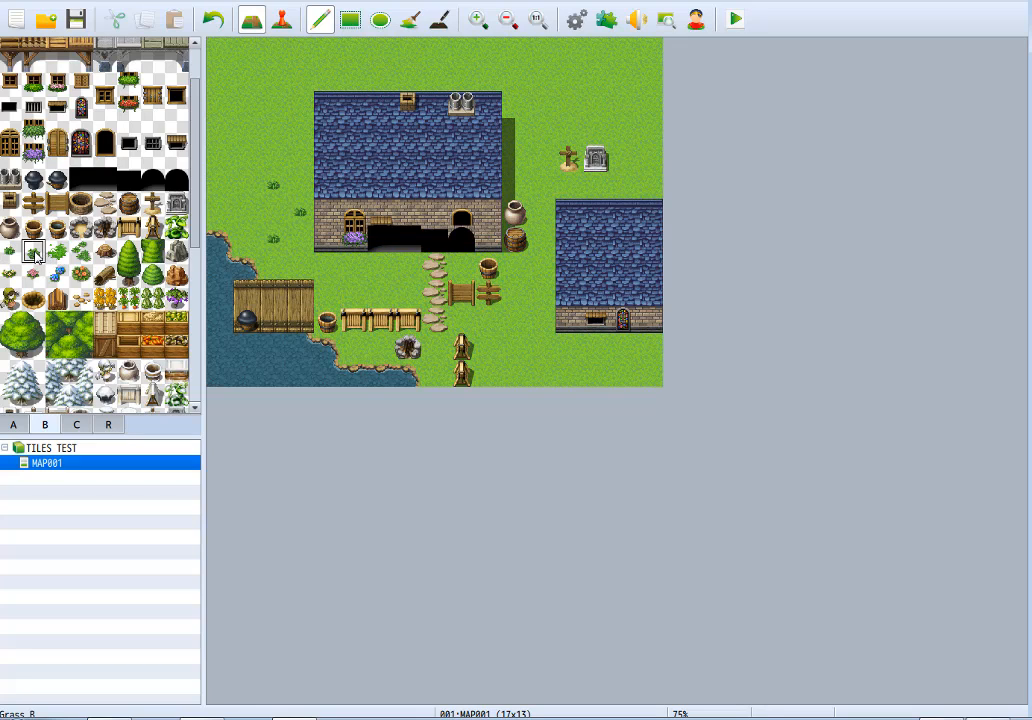
# Place two Grass B tufts west of the large house, and three tufts of the bright spreading grass on and near the dock.
pyautogui.click(33, 251)
pyautogui.click(244, 190)
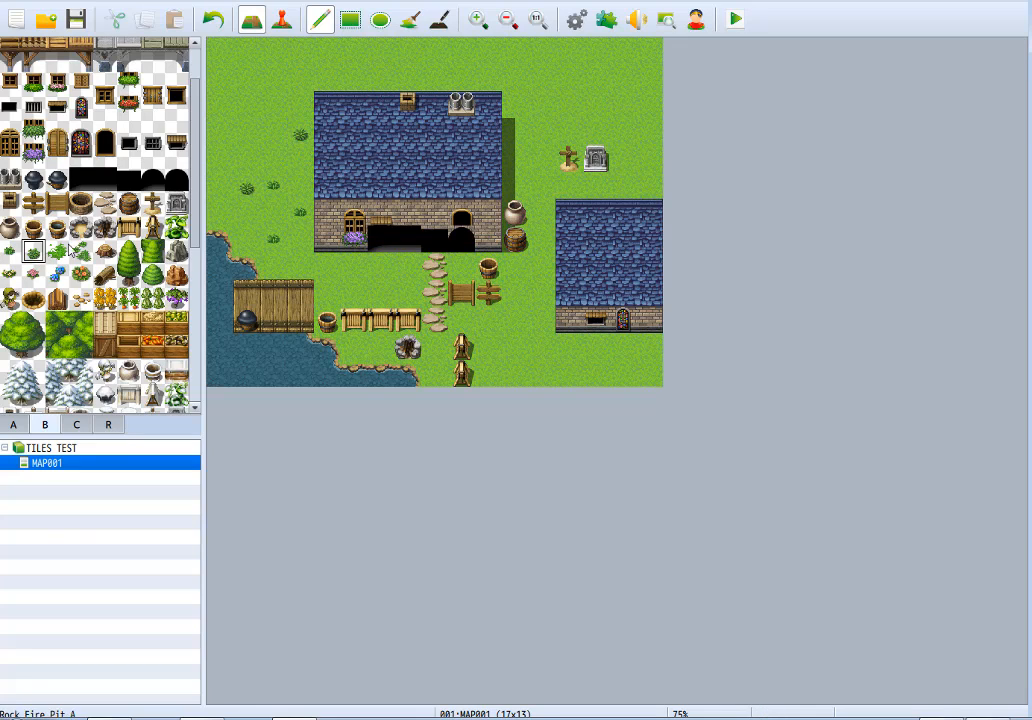
pyautogui.click(57, 250)
pyautogui.click(358, 289)
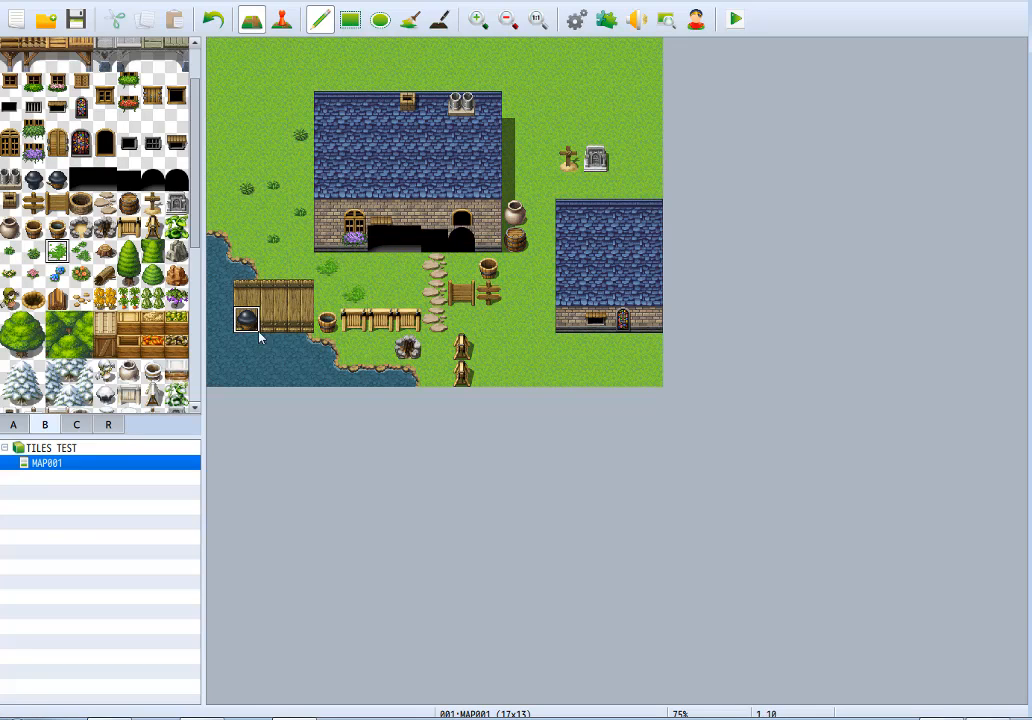
pyautogui.click(273, 319)
# Place the sparse clumped grass on two tiles west of the large house and a tree stump above them.
pyautogui.click(82, 252)
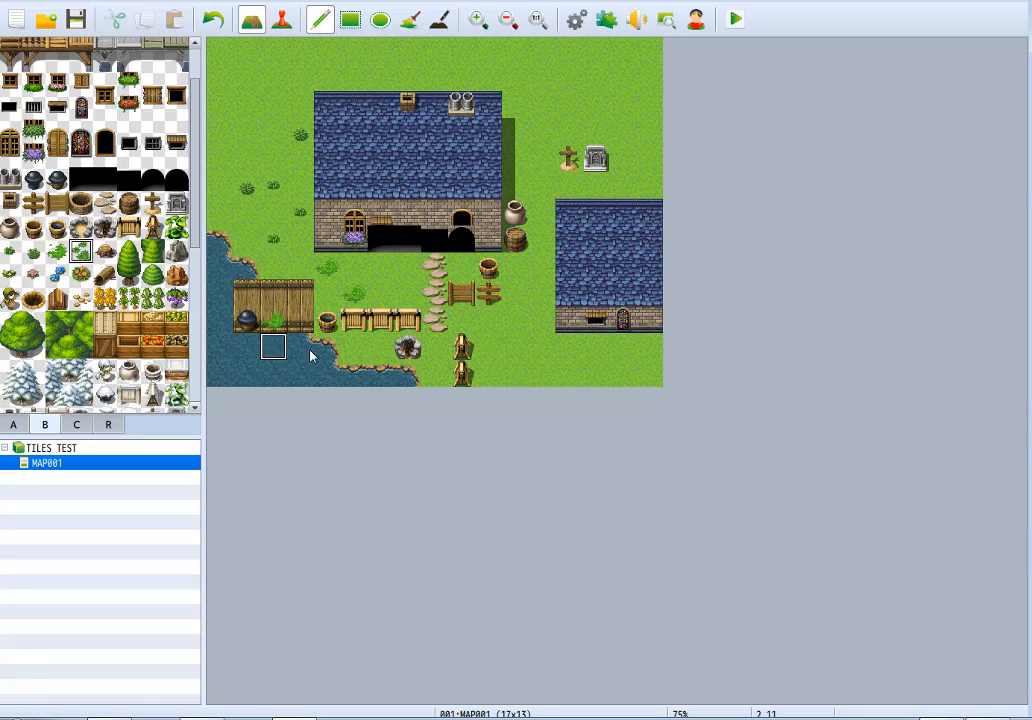
pyautogui.click(272, 158)
pyautogui.click(247, 212)
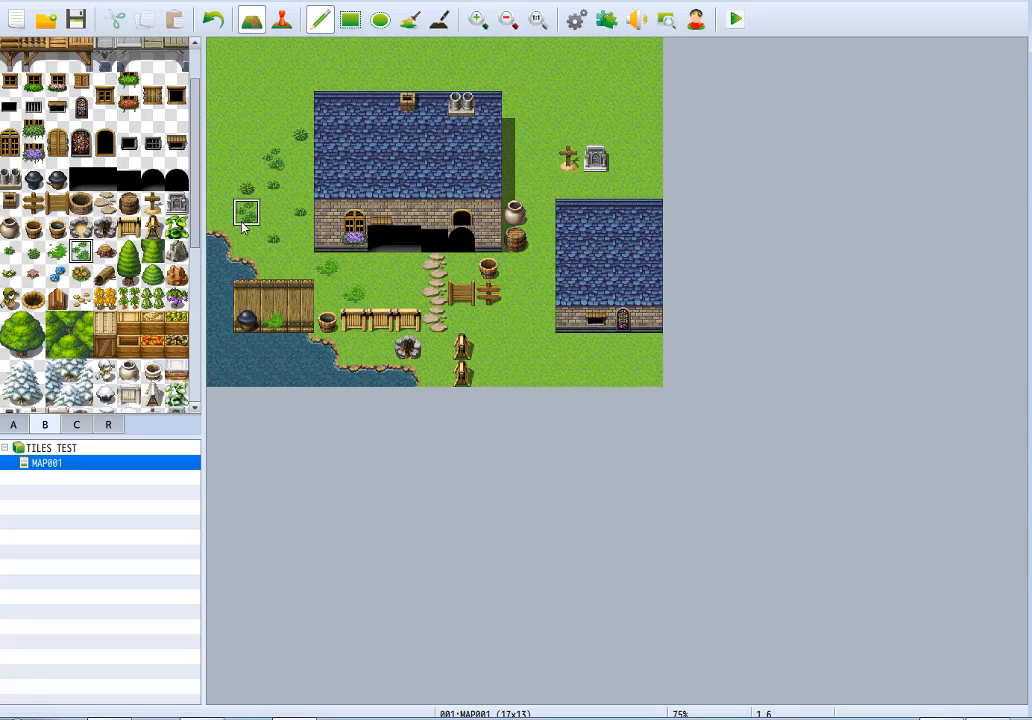
pyautogui.click(272, 238)
pyautogui.click(105, 250)
pyautogui.click(247, 132)
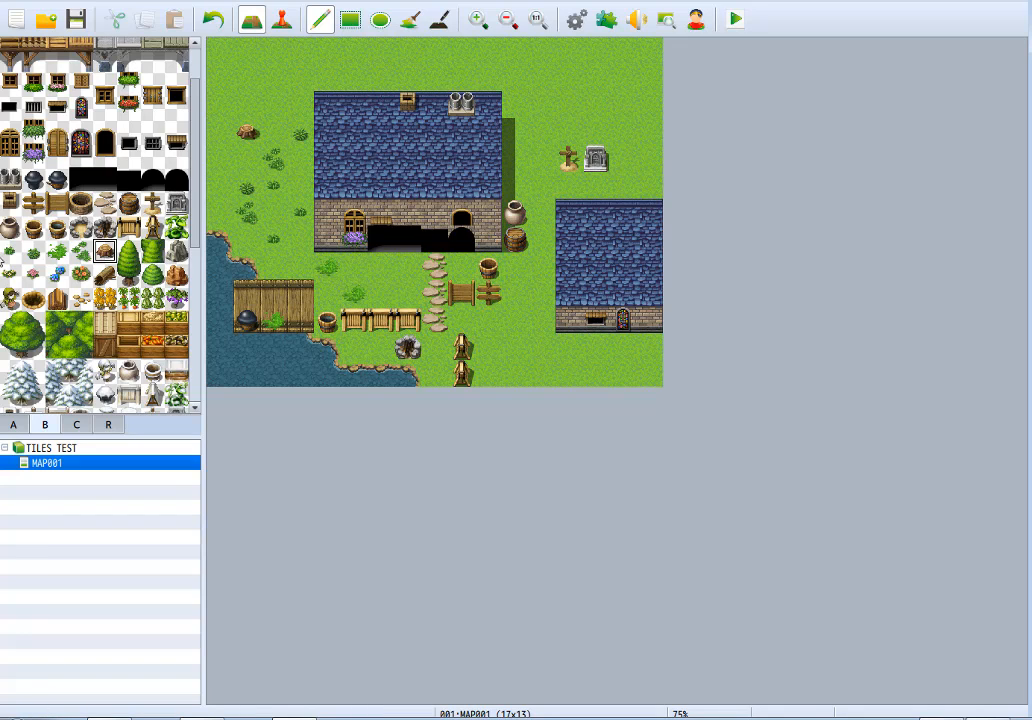
# Place white flowers in the map's northwest corner and pink flowers just below them, replacing the pink ones with blue flowers.
pyautogui.click(12, 272)
pyautogui.click(218, 49)
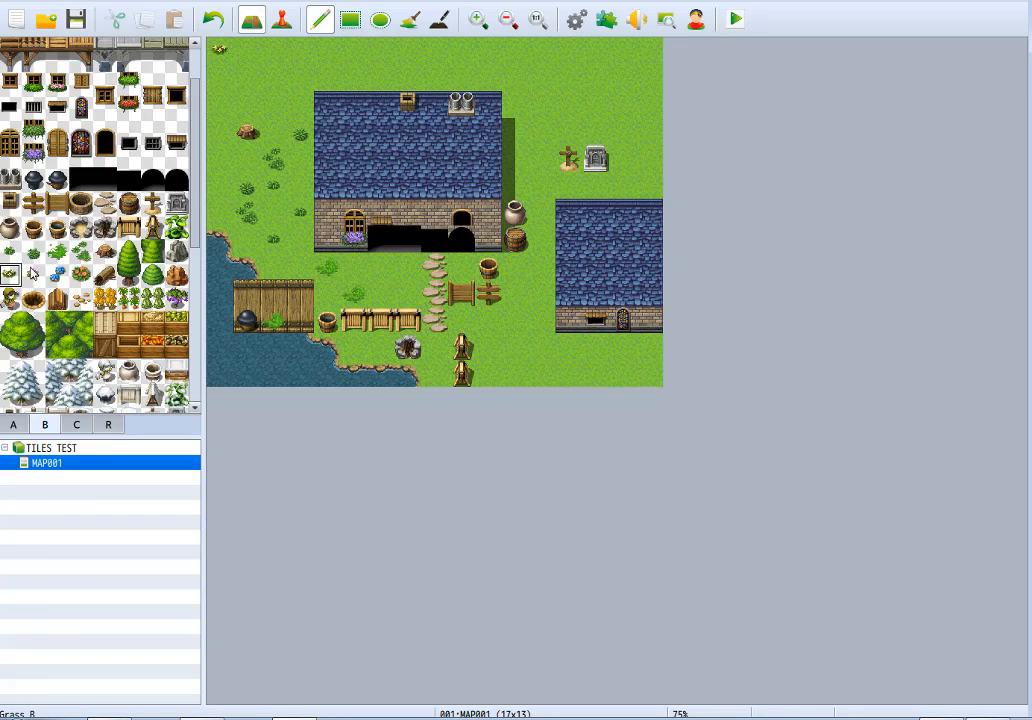
pyautogui.click(33, 273)
pyautogui.click(218, 75)
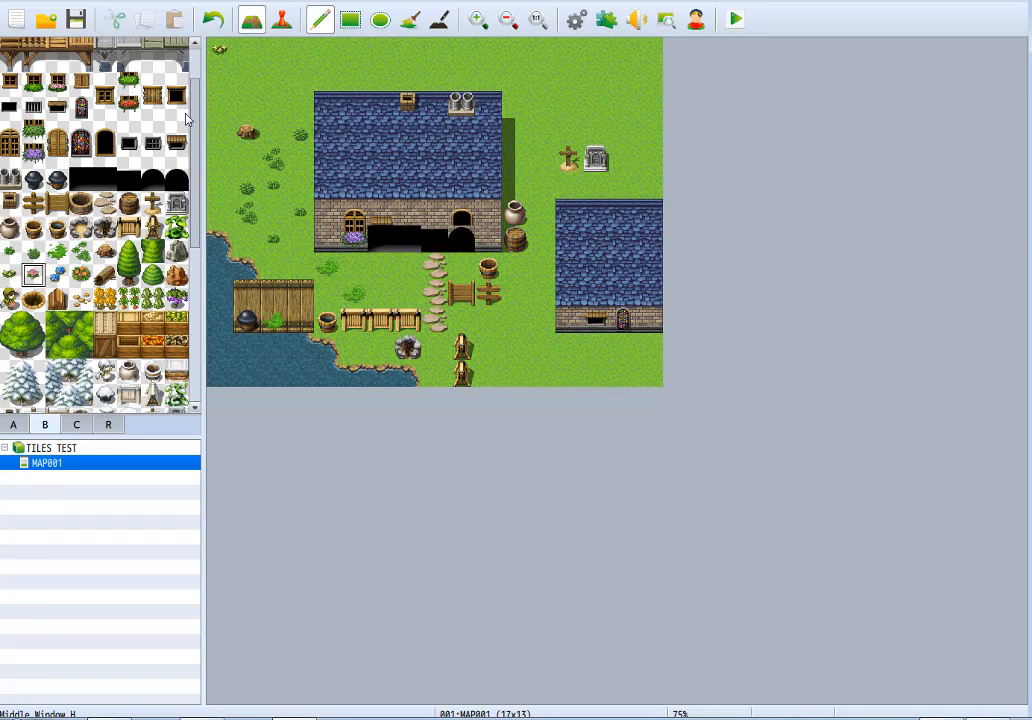
pyautogui.click(57, 273)
pyautogui.click(220, 77)
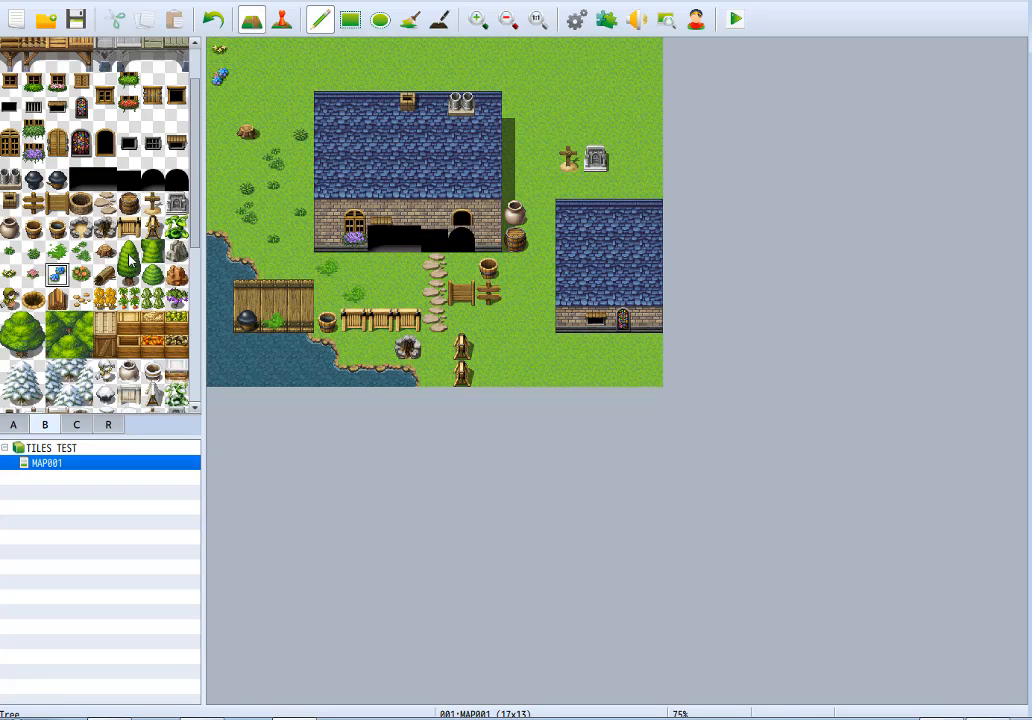
# Place orange flowers beside the blue ones and a log directly below the tree stump.
pyautogui.click(80, 273)
pyautogui.click(245, 76)
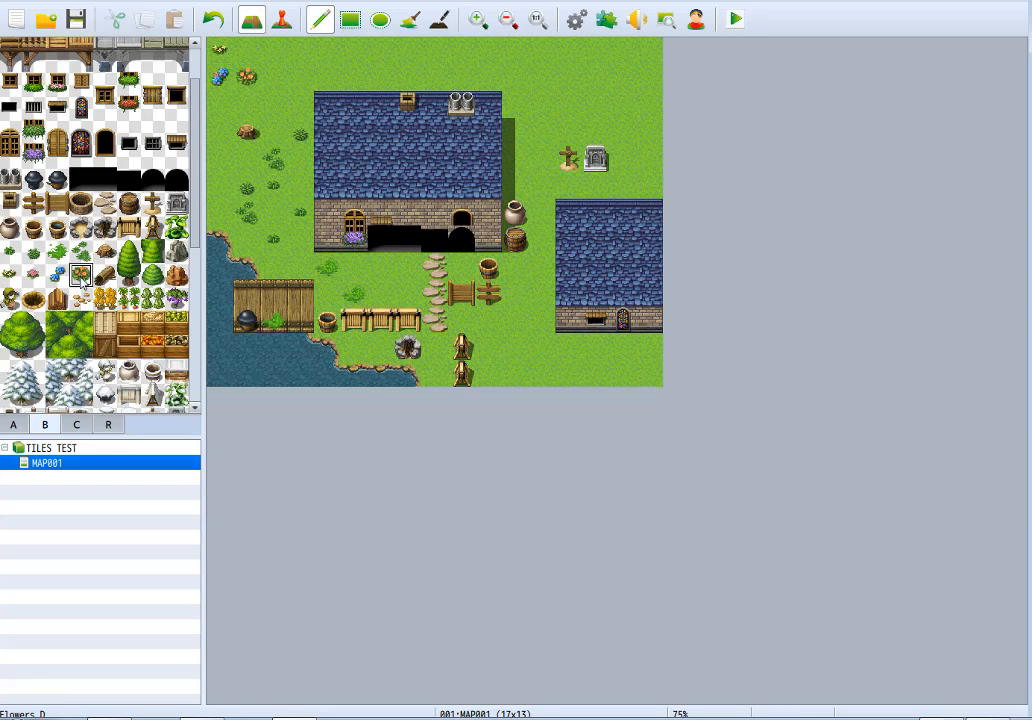
pyautogui.click(104, 275)
pyautogui.click(245, 158)
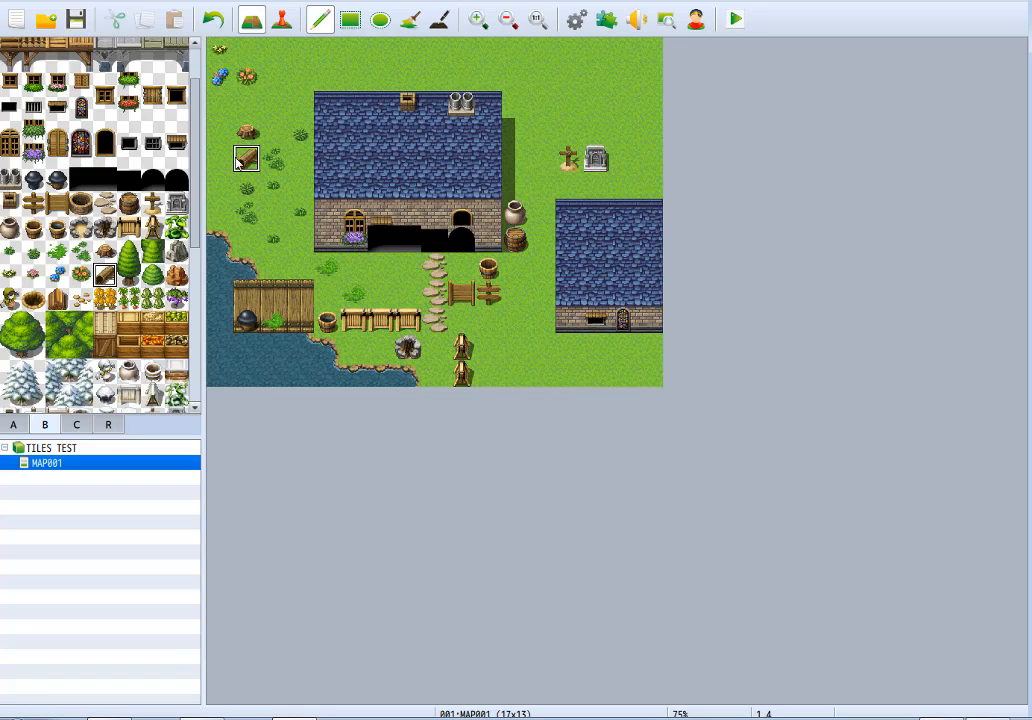
# Place a cluster of overlapping two-tile trees in front of the smaller house, and add a connecting foliage tile at the cluster's west side.
pyautogui.click(128, 262)
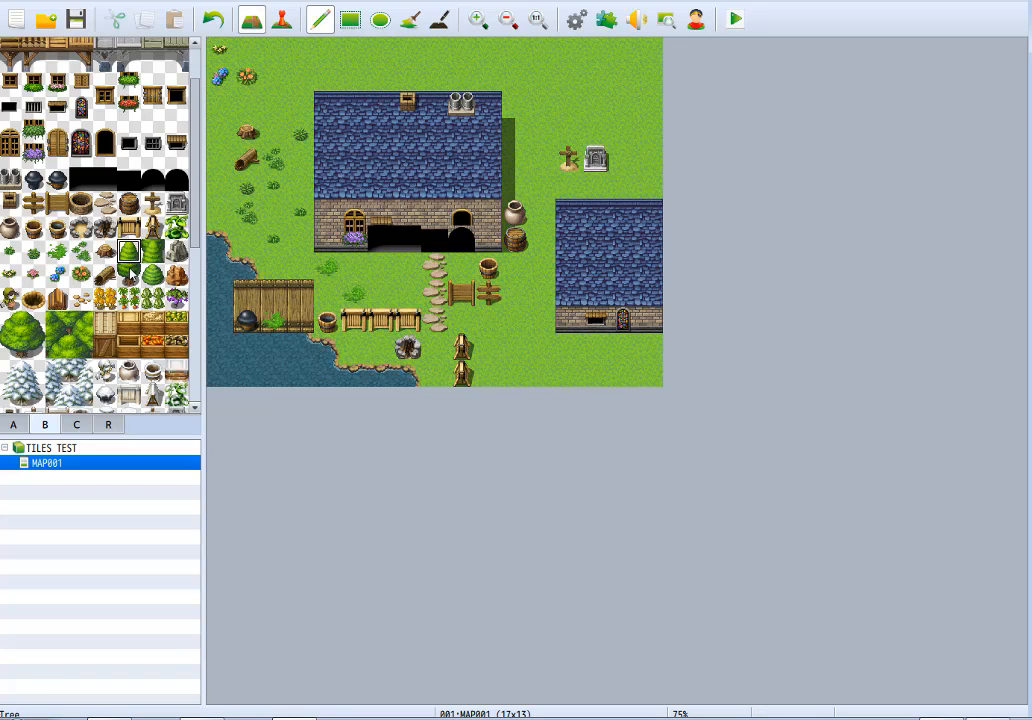
pyautogui.click(541, 328)
pyautogui.click(545, 352)
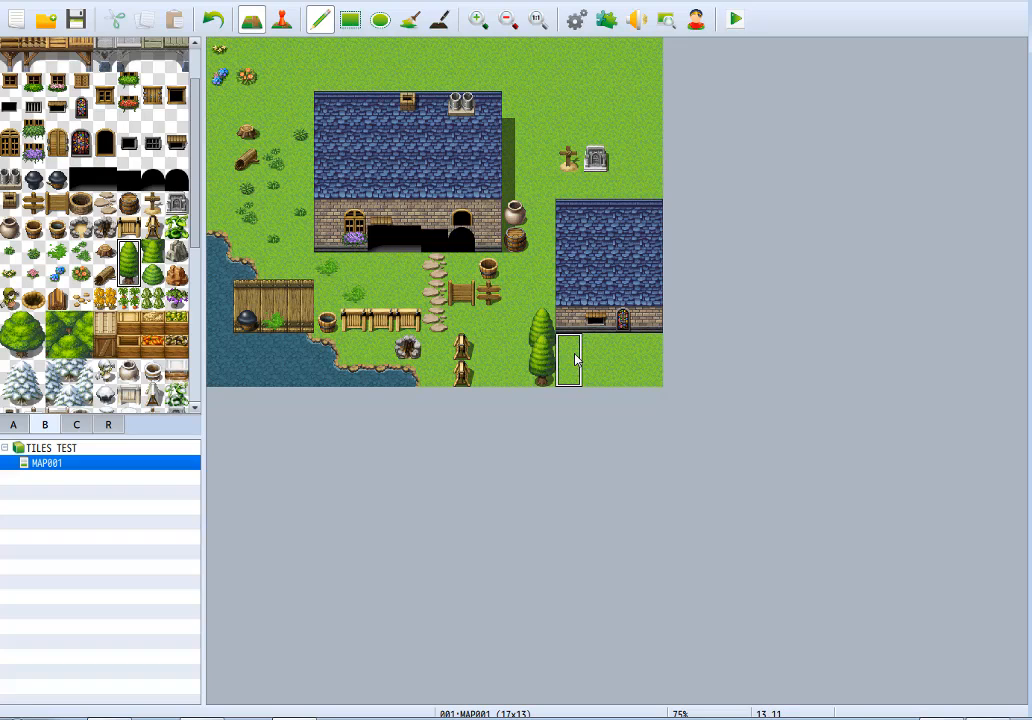
pyautogui.click(570, 352)
pyautogui.click(597, 327)
pyautogui.click(650, 356)
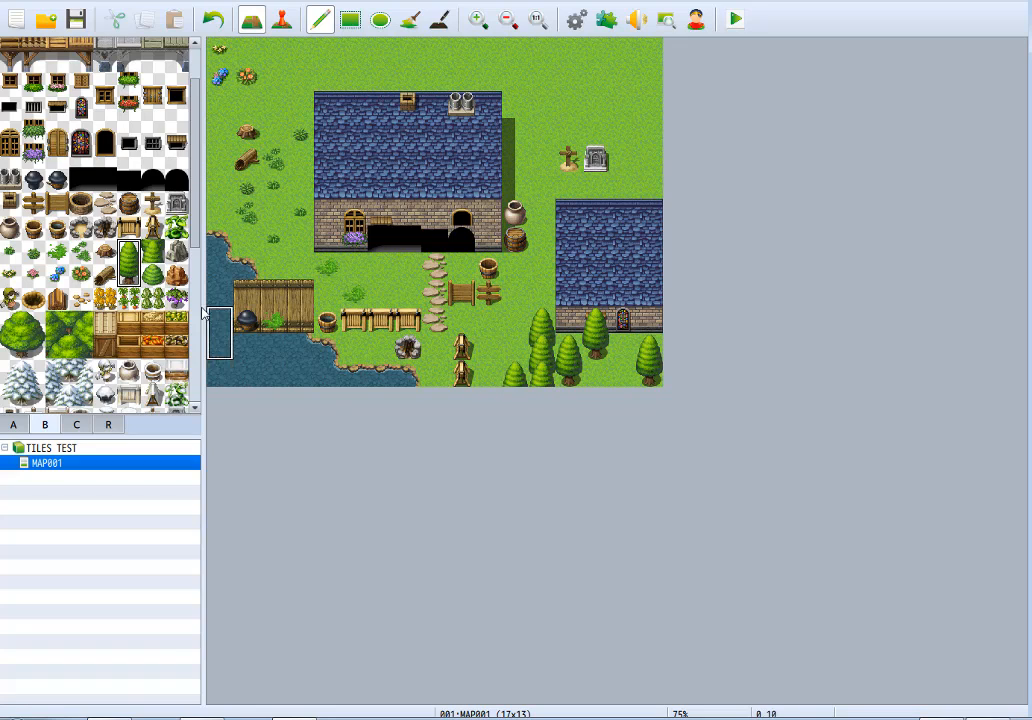
pyautogui.click(151, 251)
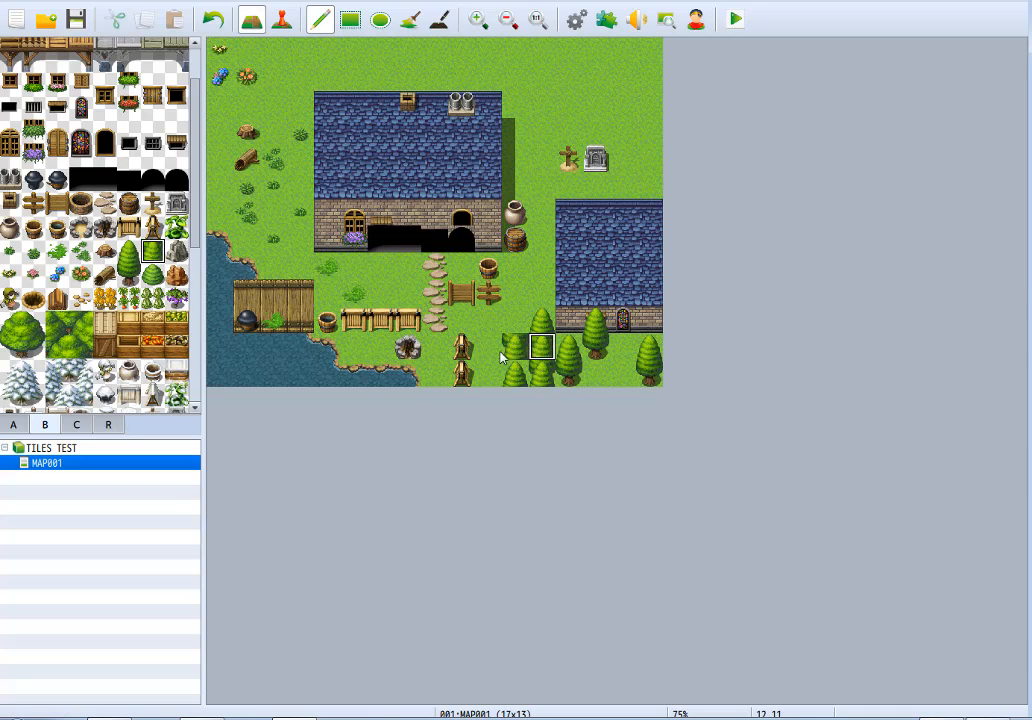
# Place Boulder A east of the large house, a brown boulder above the cross grave, and a round bush above the tree cluster.
pyautogui.click(176, 251)
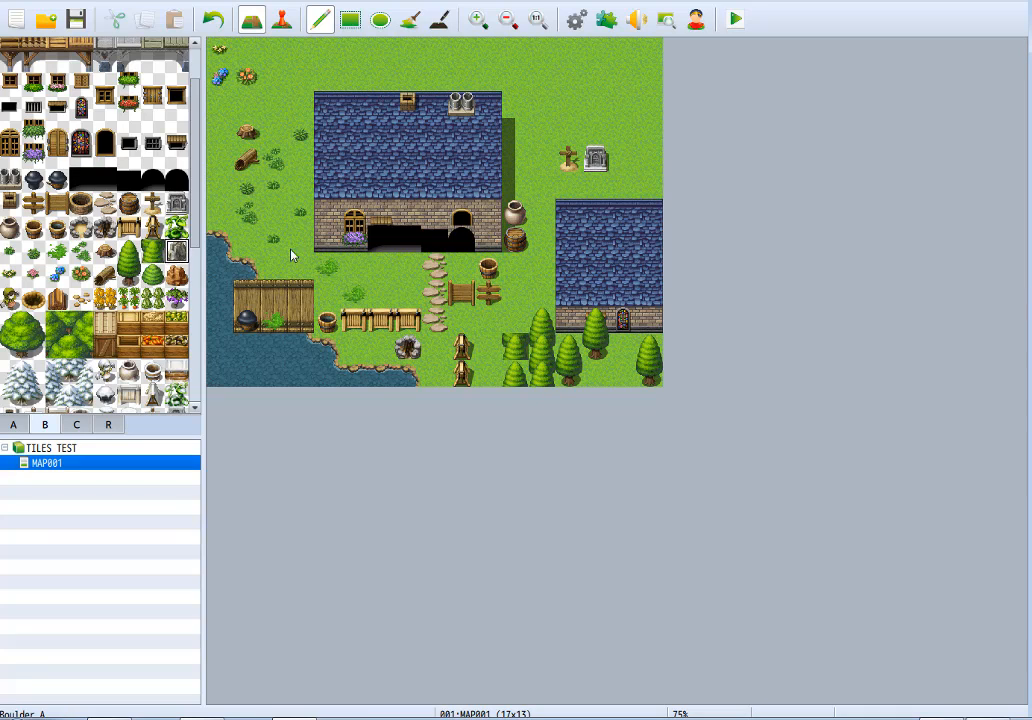
pyautogui.click(515, 131)
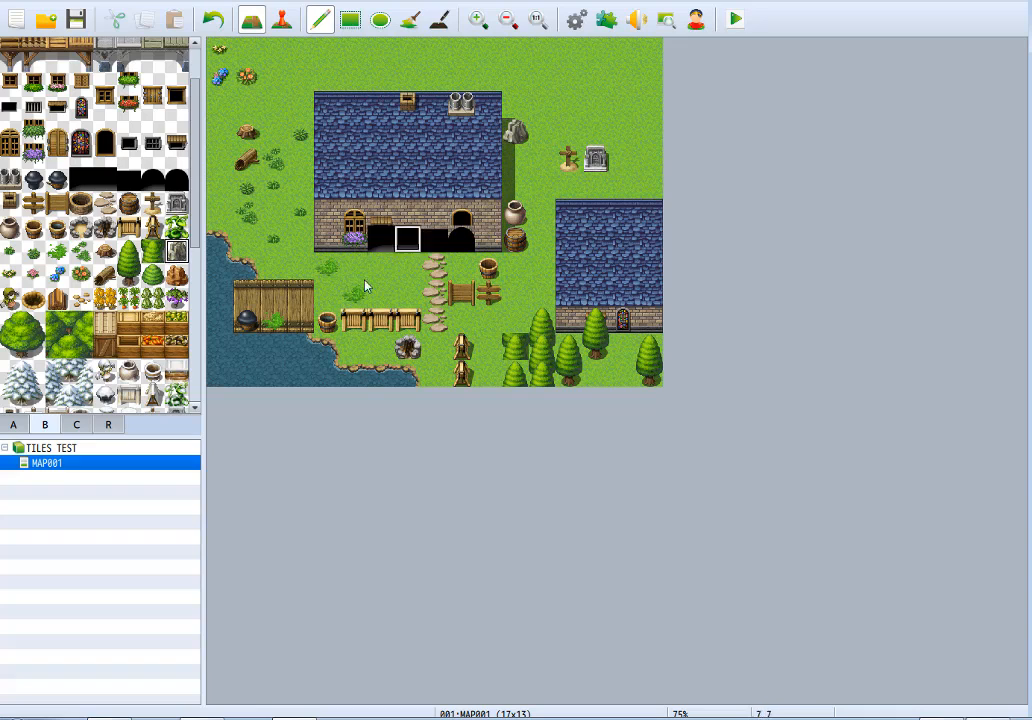
pyautogui.click(180, 274)
pyautogui.click(568, 133)
pyautogui.click(154, 276)
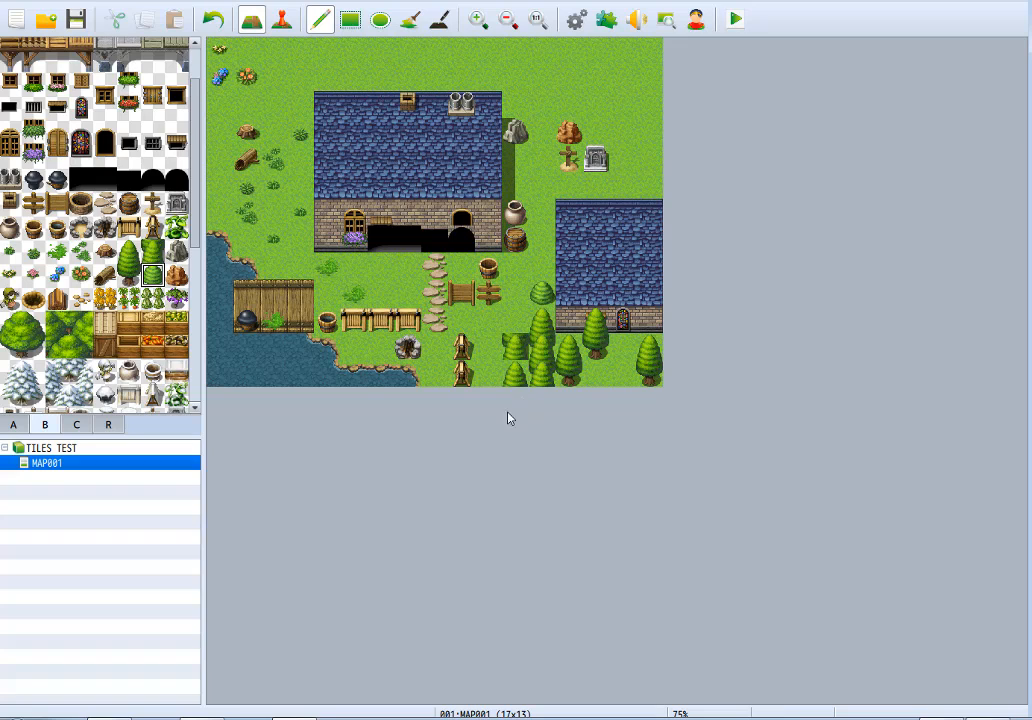
# Place a scarecrow in front of the large house and a hole in the ground next to it.
pyautogui.click(6, 301)
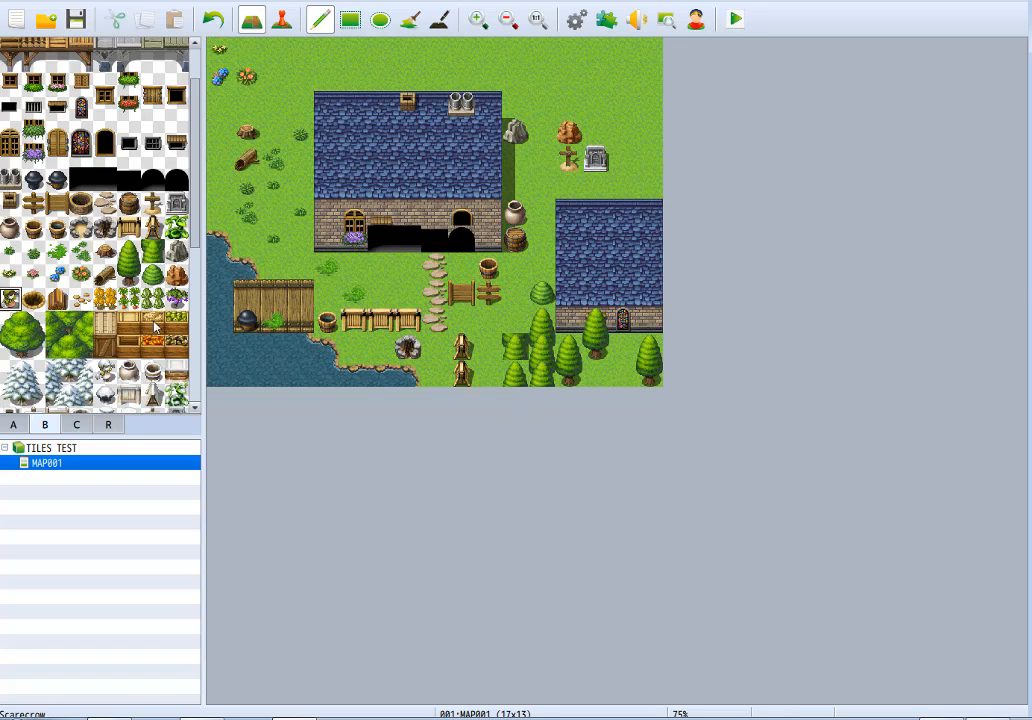
pyautogui.click(355, 268)
pyautogui.click(33, 298)
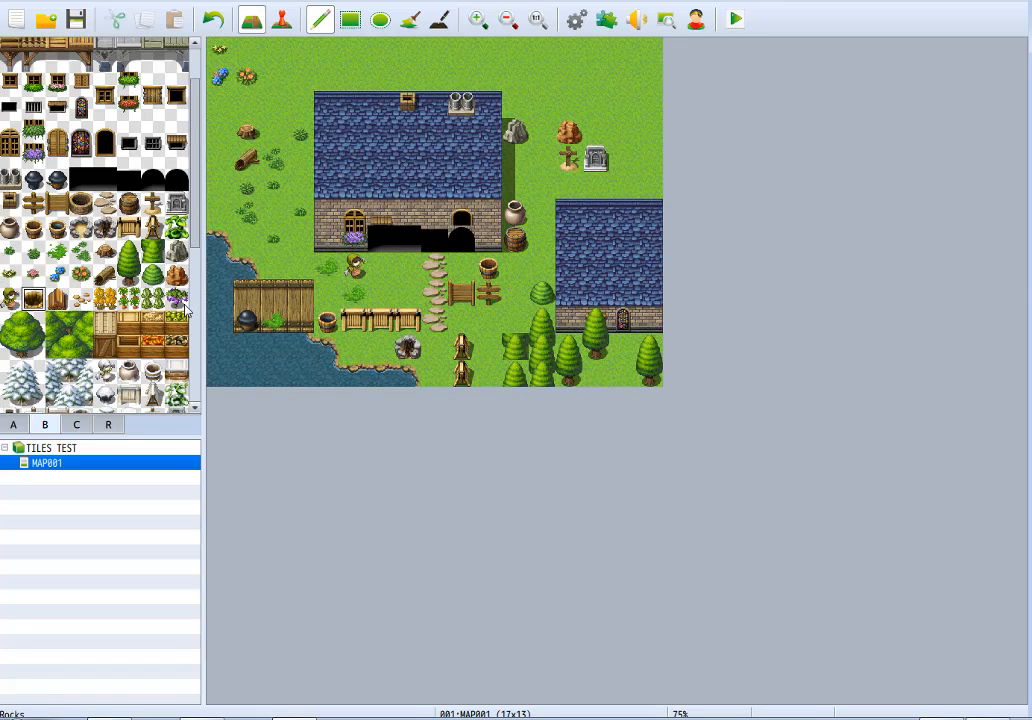
pyautogui.click(380, 267)
# Stack two Firewood tiles against the large house's west side and place Rocks on the grass beside the fire pit.
pyautogui.click(57, 298)
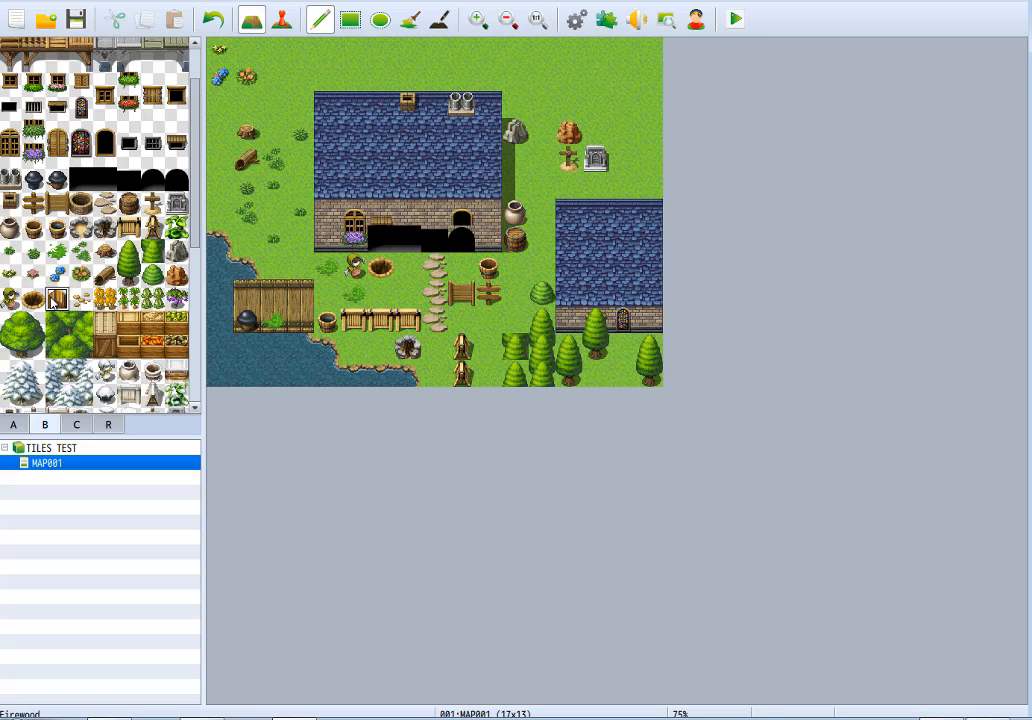
pyautogui.click(300, 160)
pyautogui.click(300, 185)
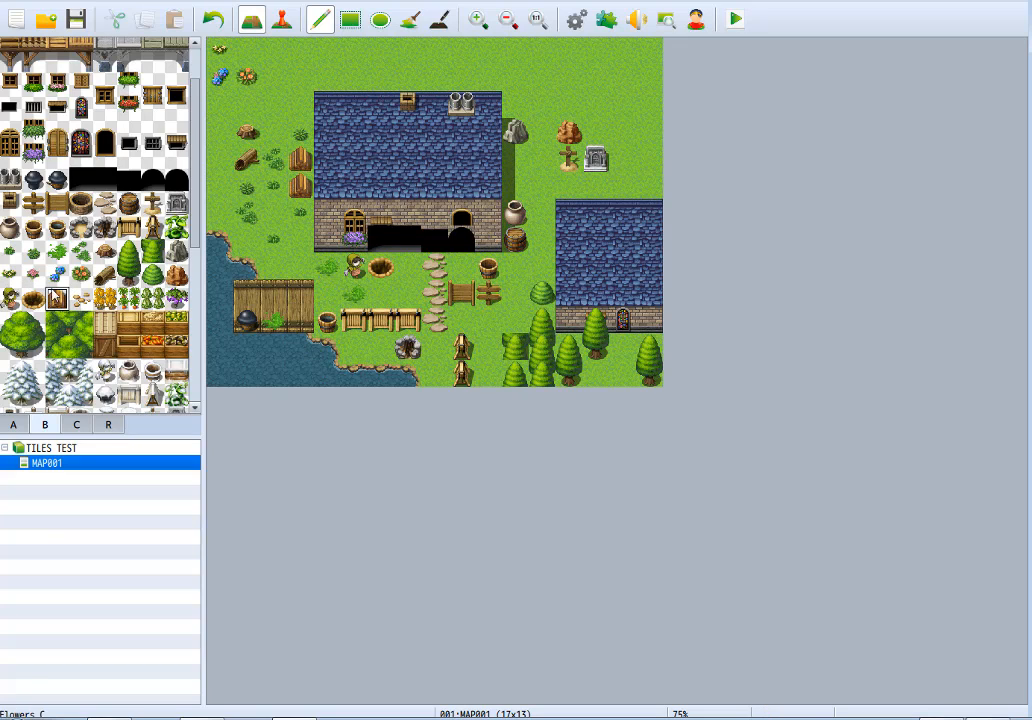
pyautogui.click(82, 300)
pyautogui.click(355, 345)
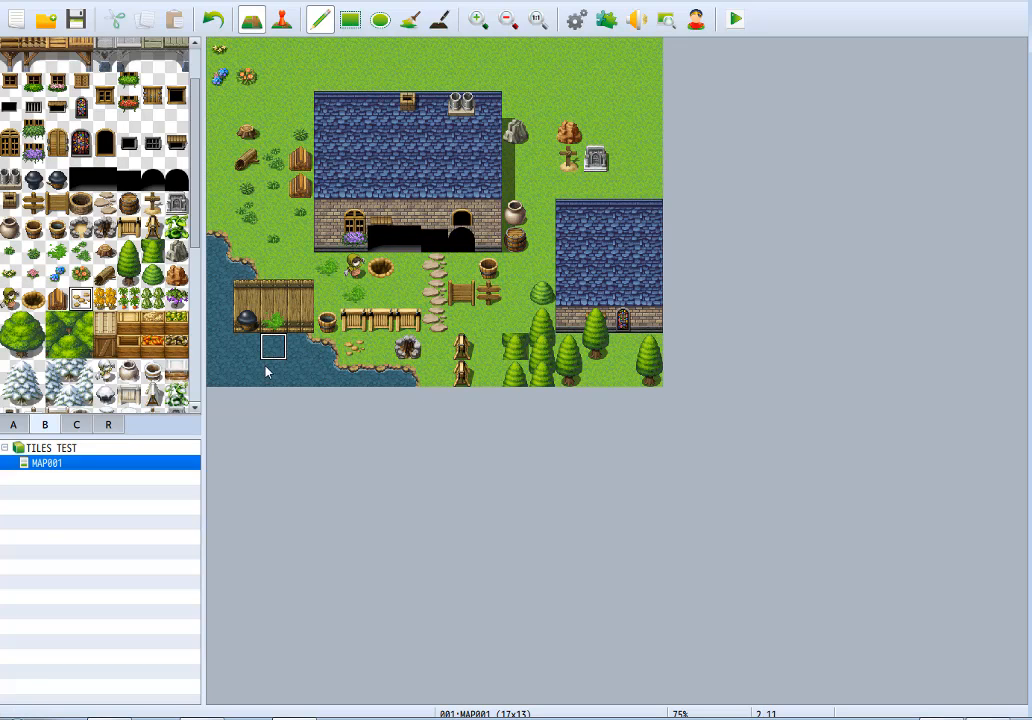
# Lay a strip of Farm Field A four tiles wide and two tiles high along the map's north edge, above the graves.
pyautogui.click(105, 298)
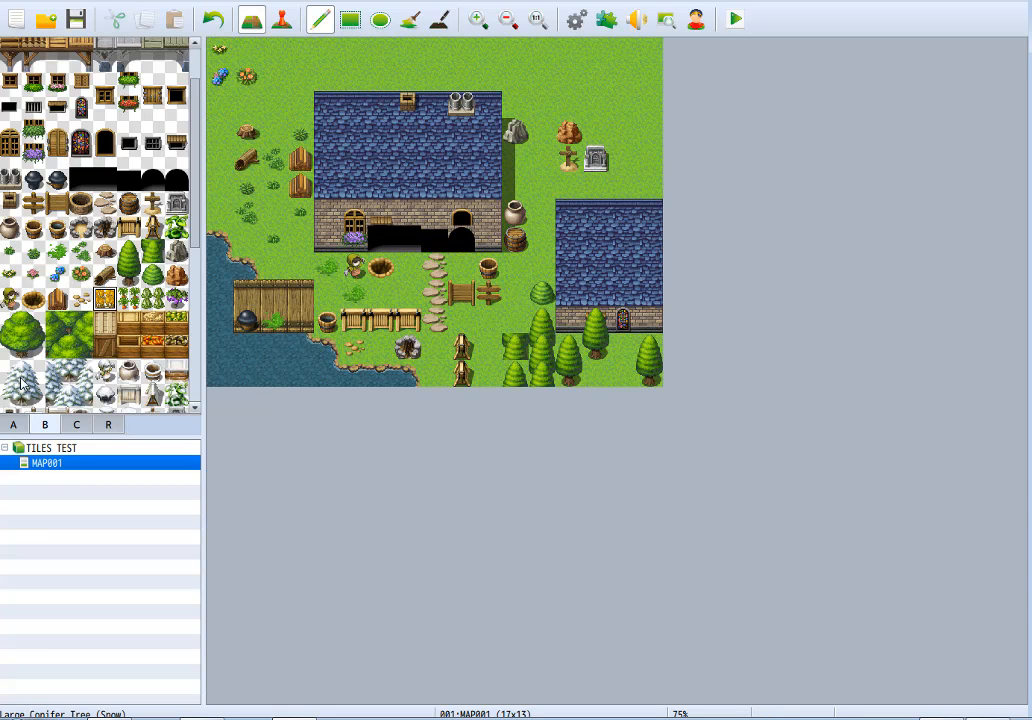
pyautogui.click(14, 426)
pyautogui.scroll(-5, 105, 328)
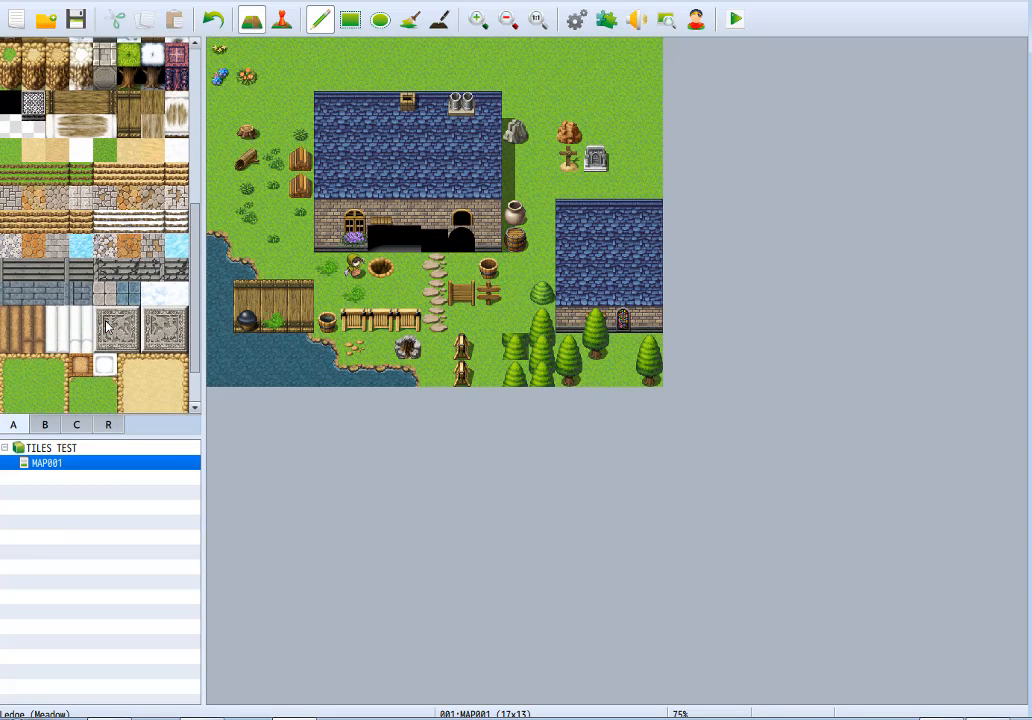
pyautogui.scroll(-2, 105, 328)
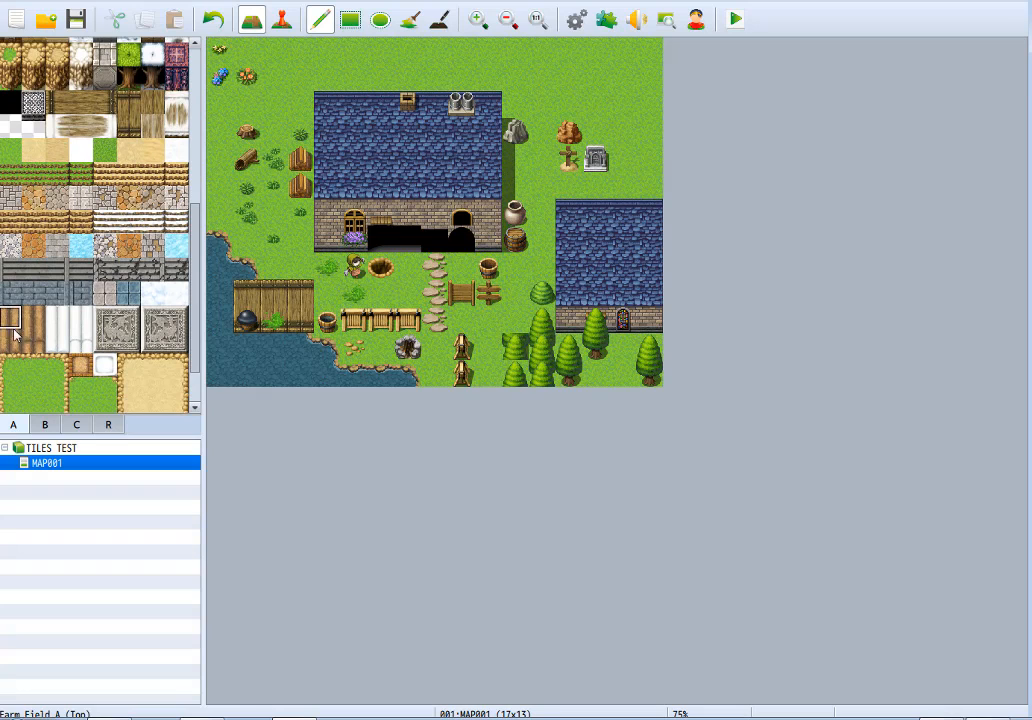
pyautogui.moveTo(14, 330); pyautogui.dragTo(14, 340)
pyautogui.moveTo(561, 60); pyautogui.dragTo(643, 69)
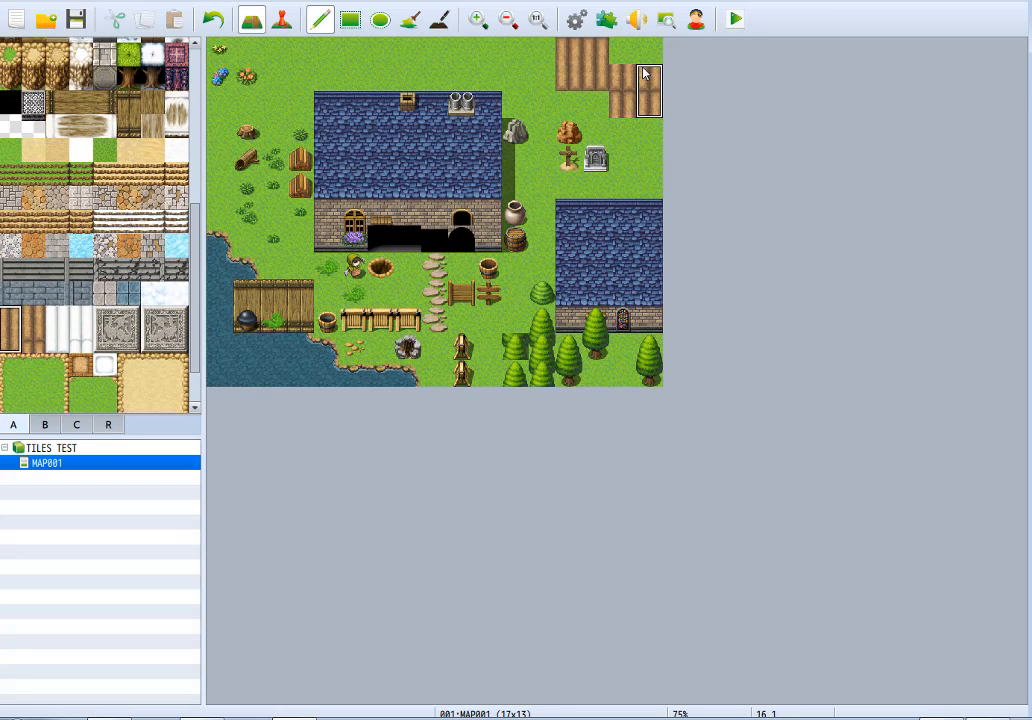
pyautogui.hotkey('ctrl', 'z')
pyautogui.moveTo(542, 61); pyautogui.dragTo(624, 60)
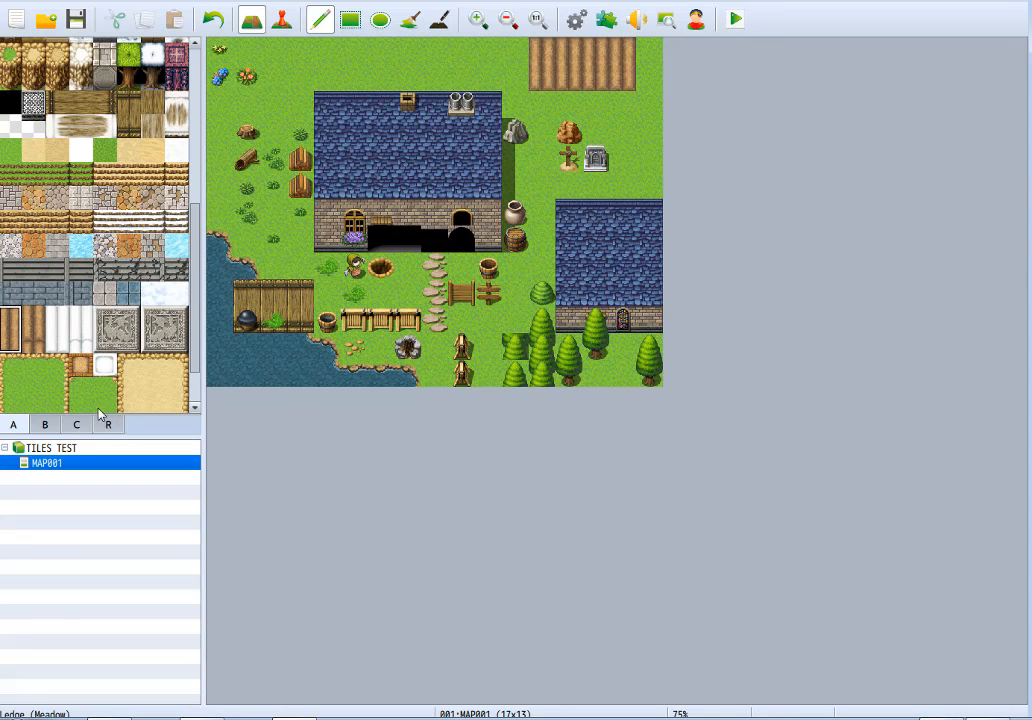
# Plant golden crops on both tiles of the field's first column, a leafy green crop in the second column and a red crop in the third.
pyautogui.click(44, 424)
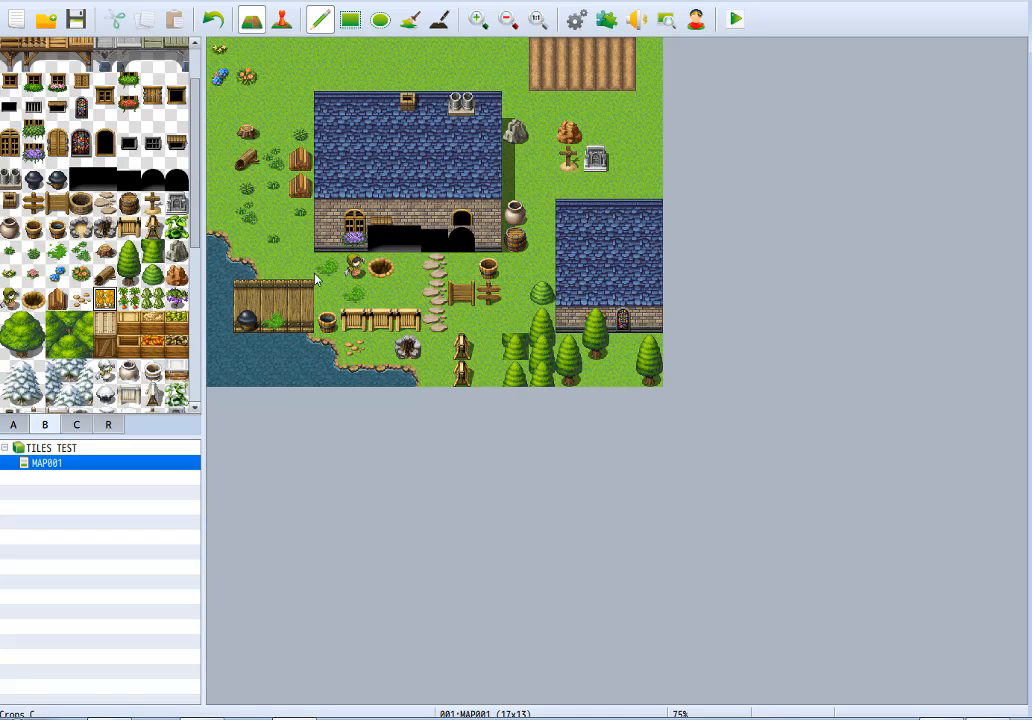
pyautogui.moveTo(541, 50); pyautogui.dragTo(541, 77)
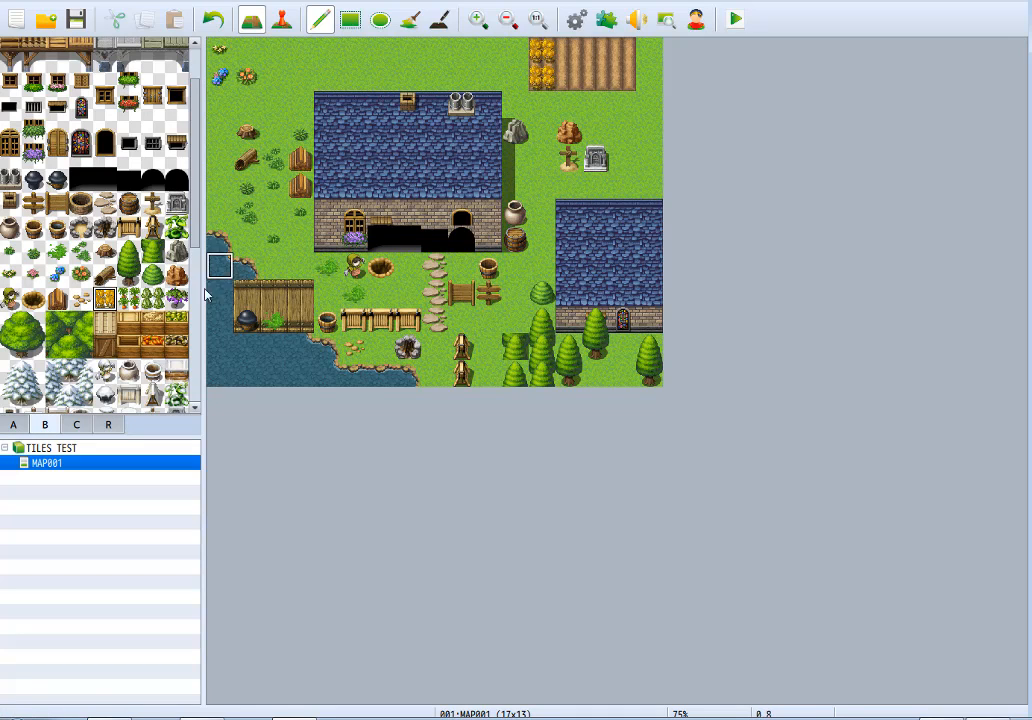
pyautogui.click(128, 298)
pyautogui.click(597, 50)
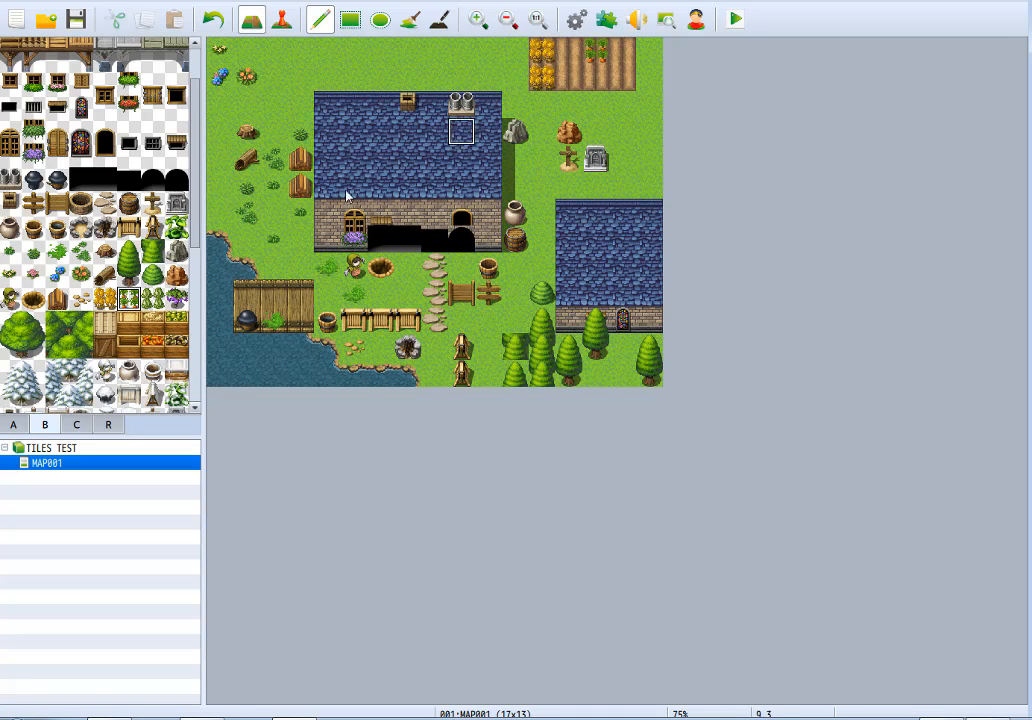
pyautogui.click(152, 298)
pyautogui.click(576, 52)
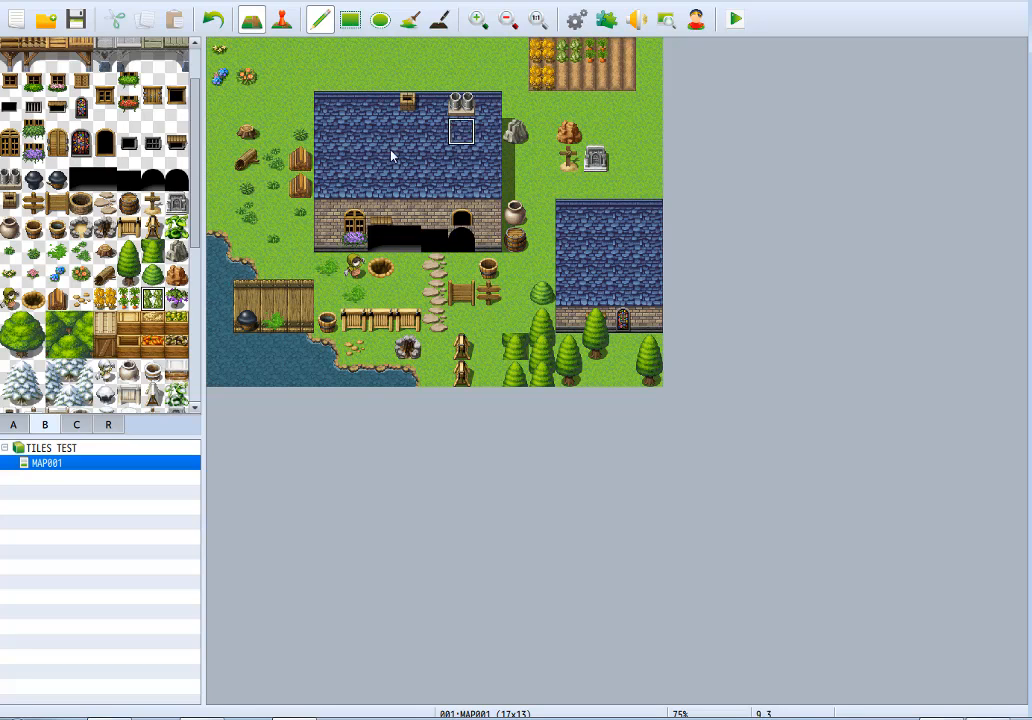
# Plant purple crops on both tiles of the farm field's fourth column, keeping the grass below it clear.
pyautogui.click(176, 298)
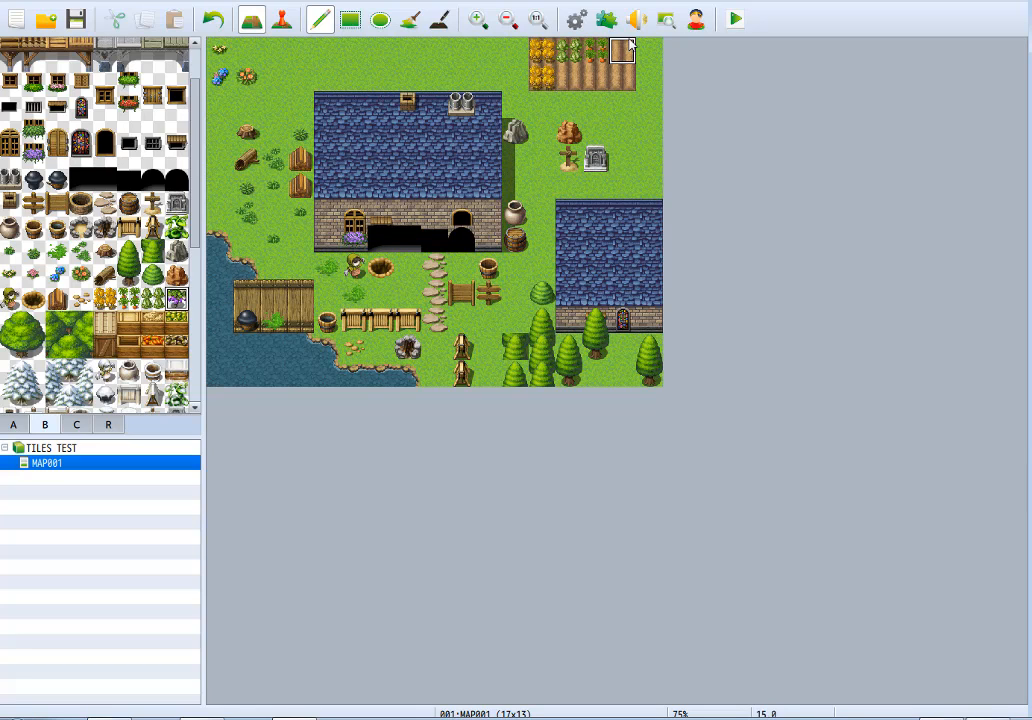
pyautogui.click(622, 76)
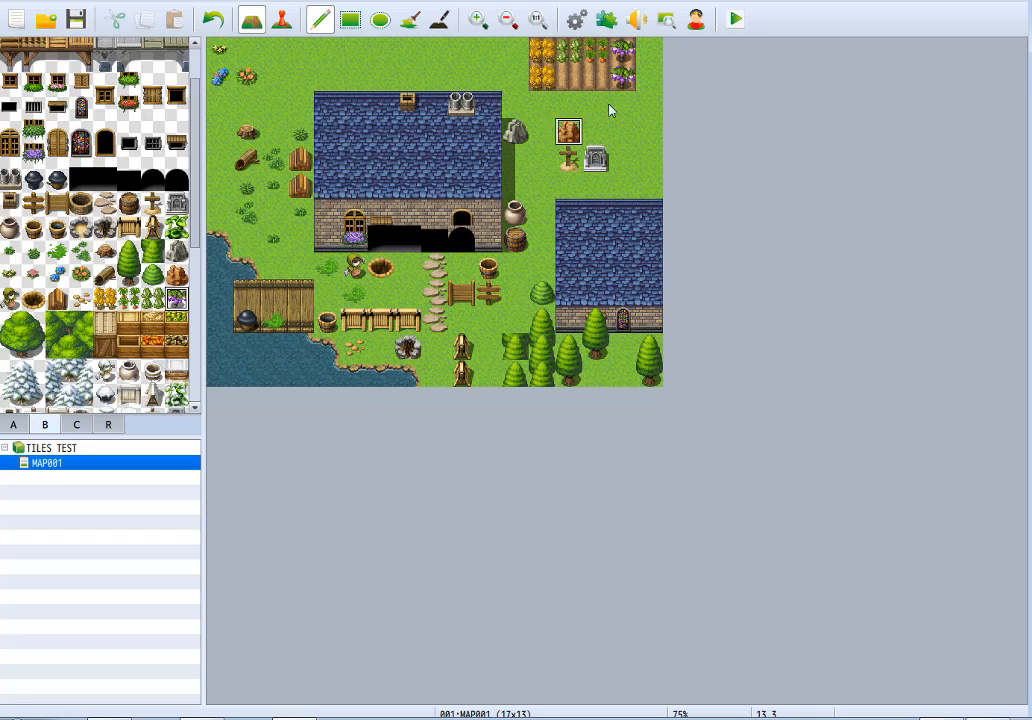
pyautogui.moveTo(618, 104); pyautogui.dragTo(538, 106)
pyautogui.hotkey('ctrl', 'z')
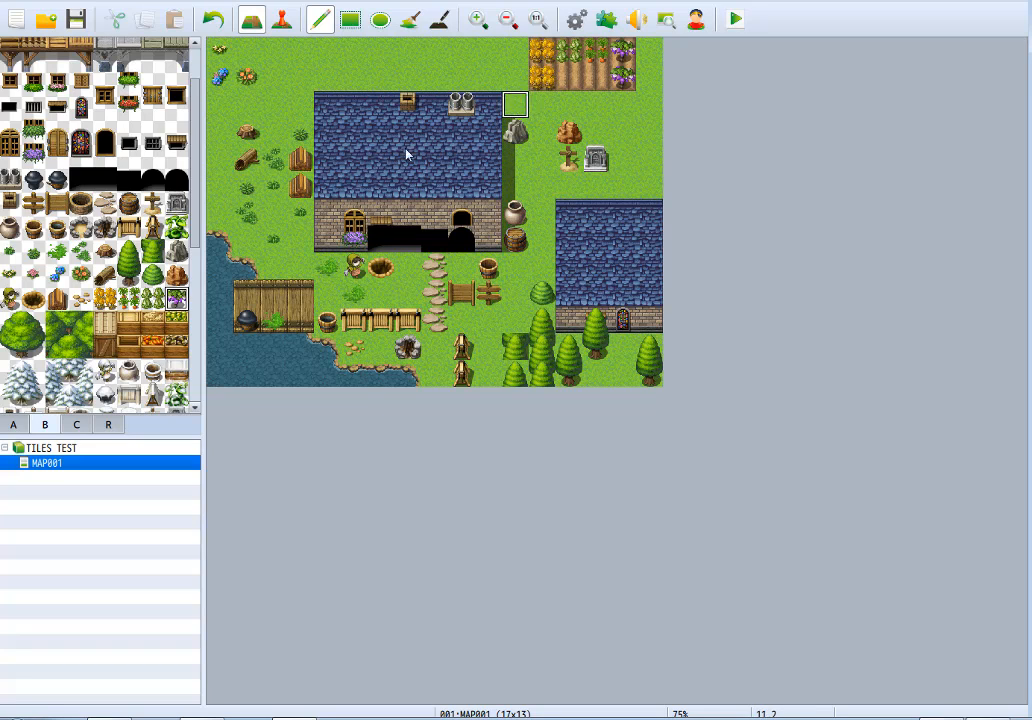
# Place four overlapping Large Tree tiles as a cluster in front of the large house, over the stepping-stone path.
pyautogui.click(10, 325)
pyautogui.click(401, 238)
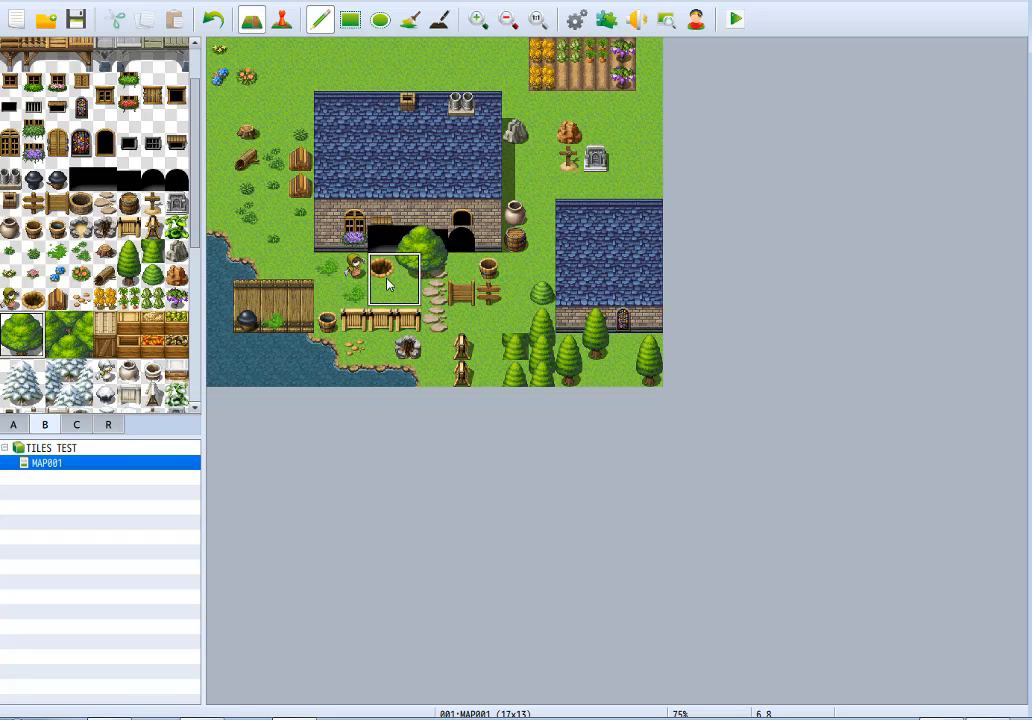
pyautogui.click(388, 285)
pyautogui.click(443, 281)
pyautogui.click(416, 307)
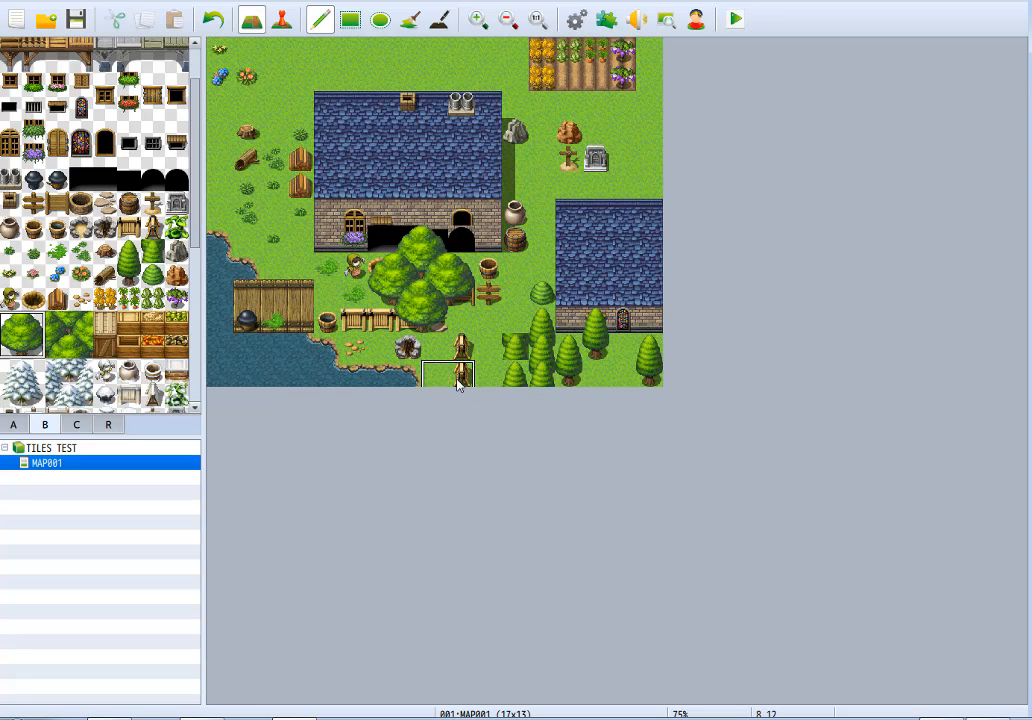
# Add two Large Tree tiles among the conifers in the map's southeast corner, below the smaller house.
pyautogui.click(626, 383)
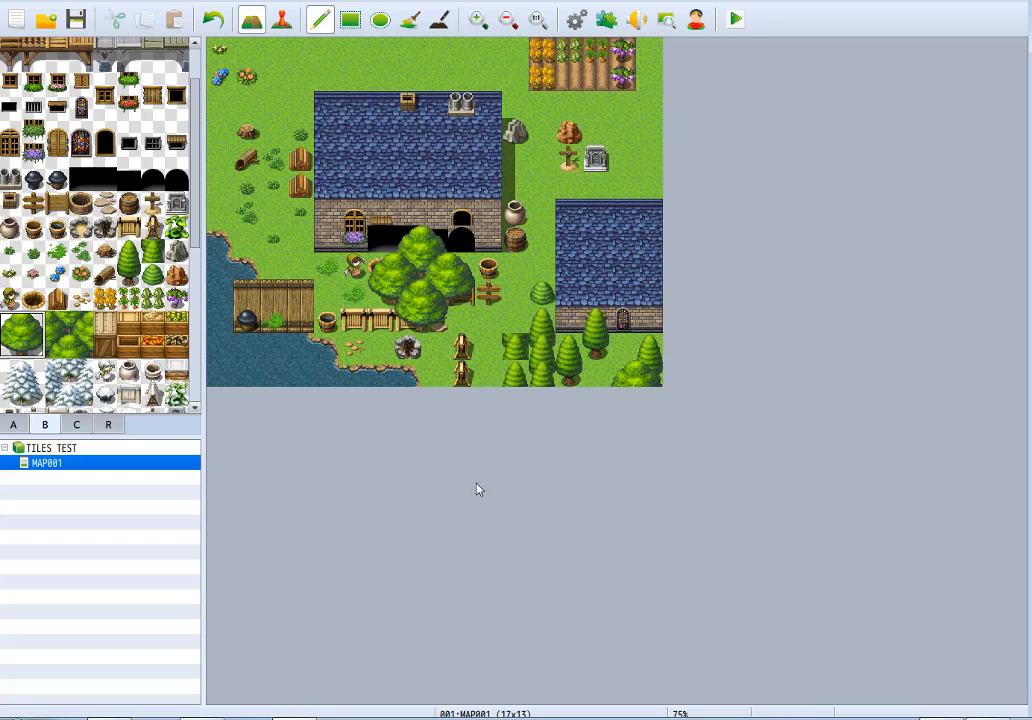
pyautogui.click(595, 347)
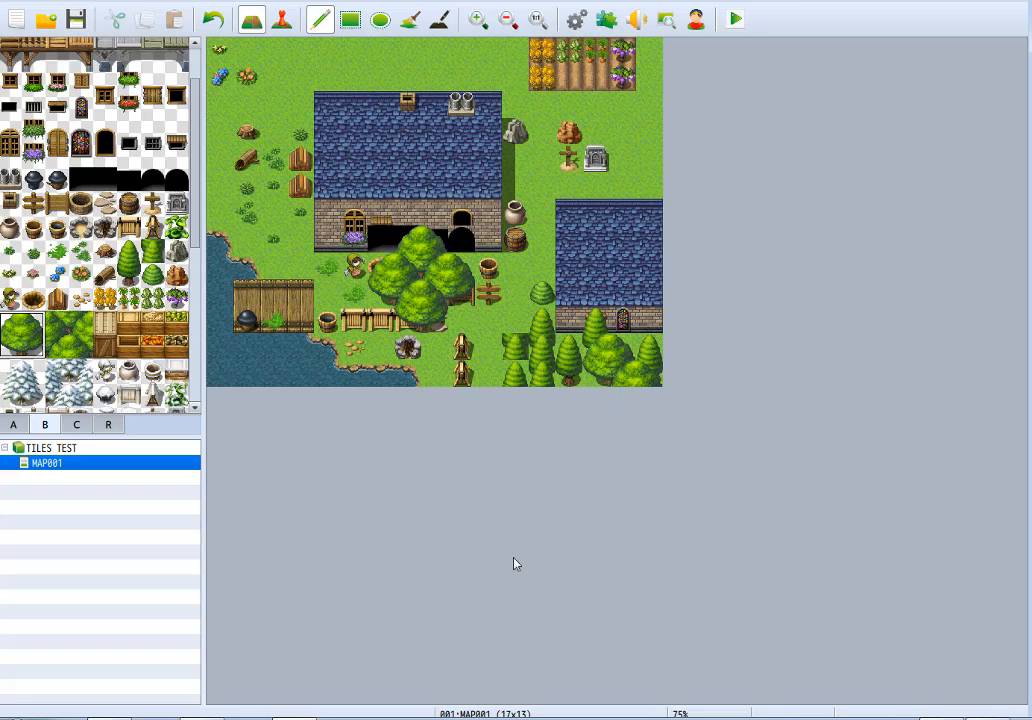
pyautogui.click(68, 334)
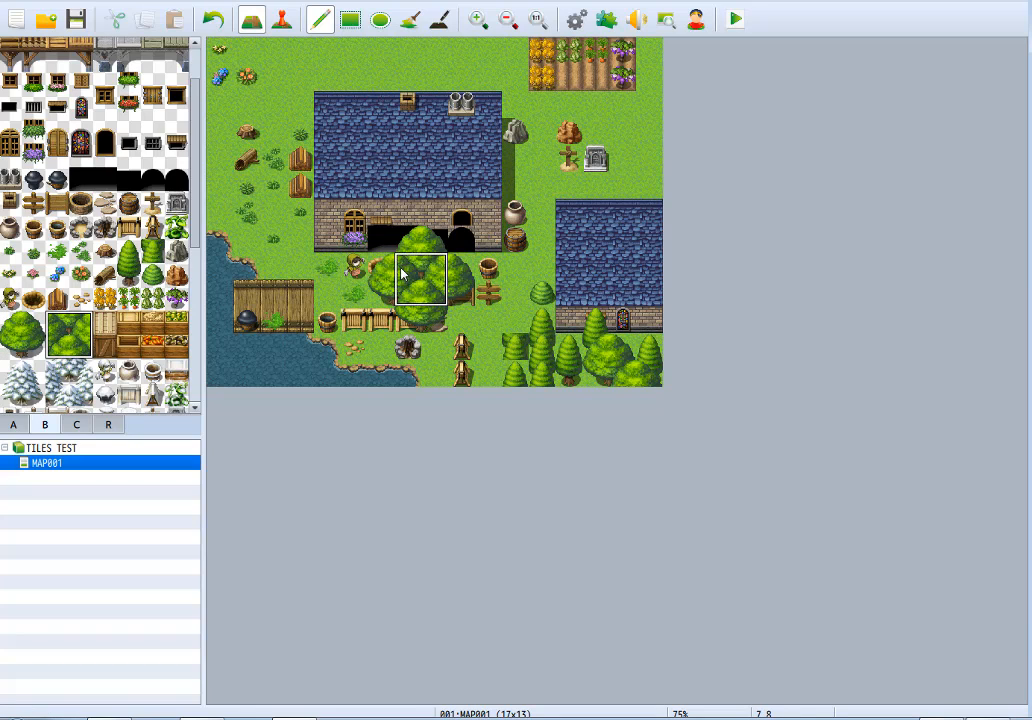
# Place two full-height Large Crates side by side just north of the dock.
pyautogui.click(106, 326)
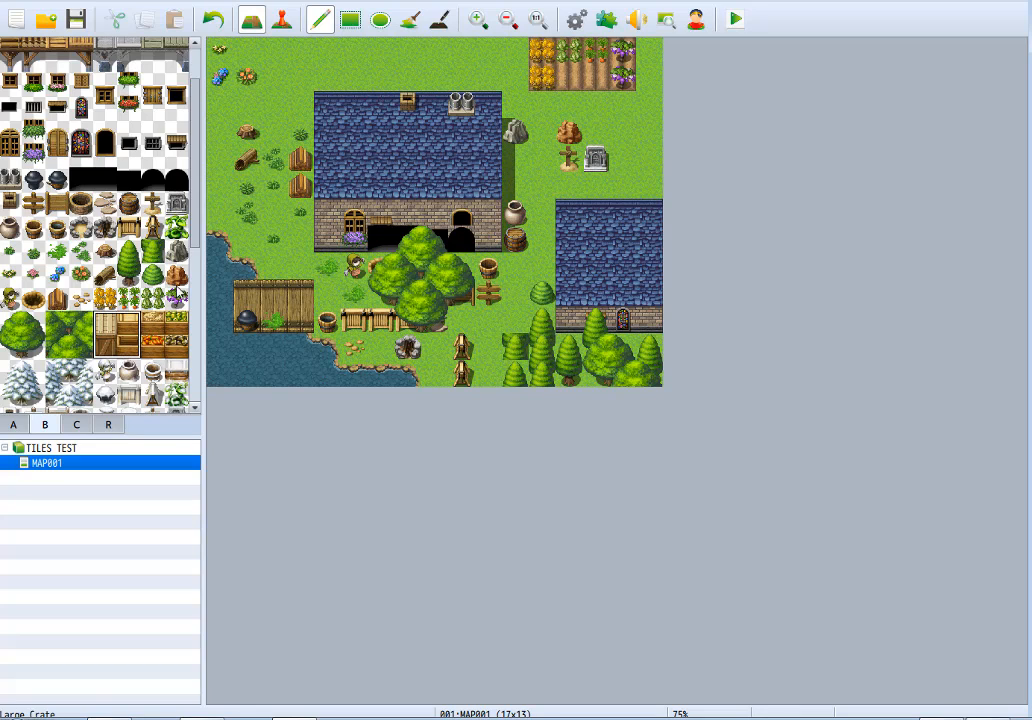
pyautogui.moveTo(103, 327); pyautogui.dragTo(105, 347)
pyautogui.click(290, 240)
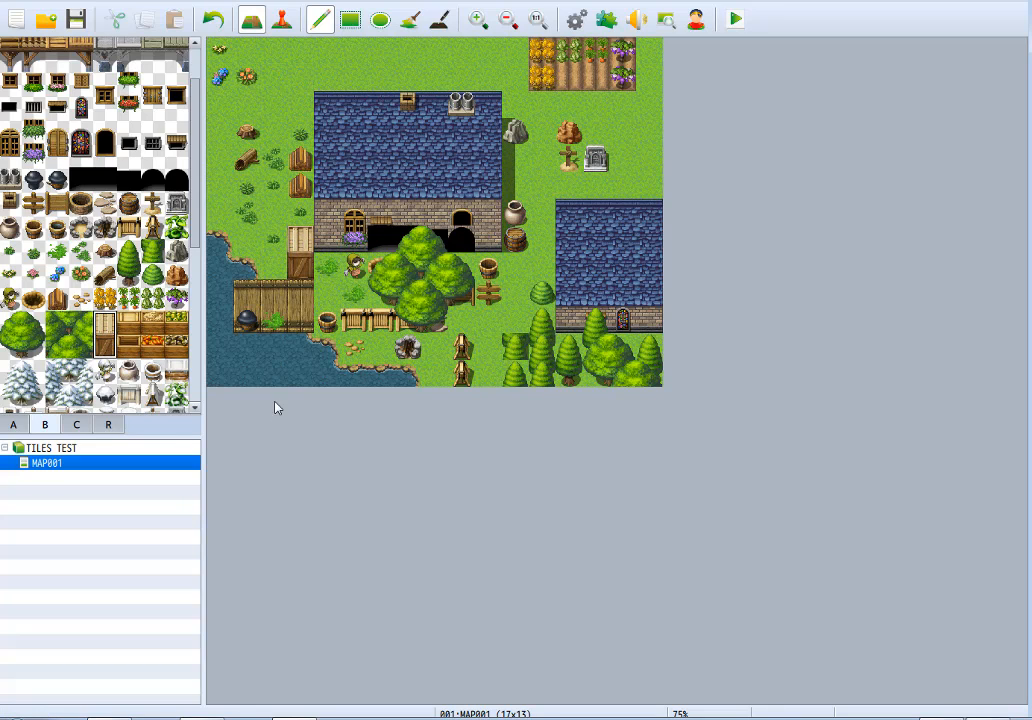
pyautogui.click(274, 245)
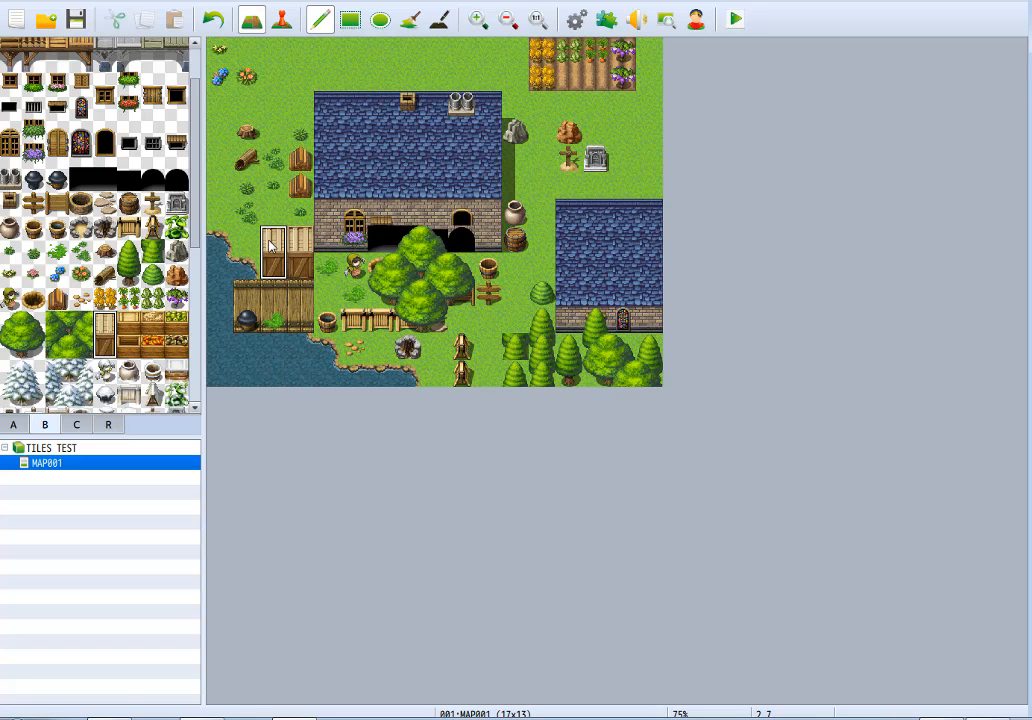
# Place a closed crate top above the smaller house's roof and three different open crates in a row below the farm field.
pyautogui.click(649, 185)
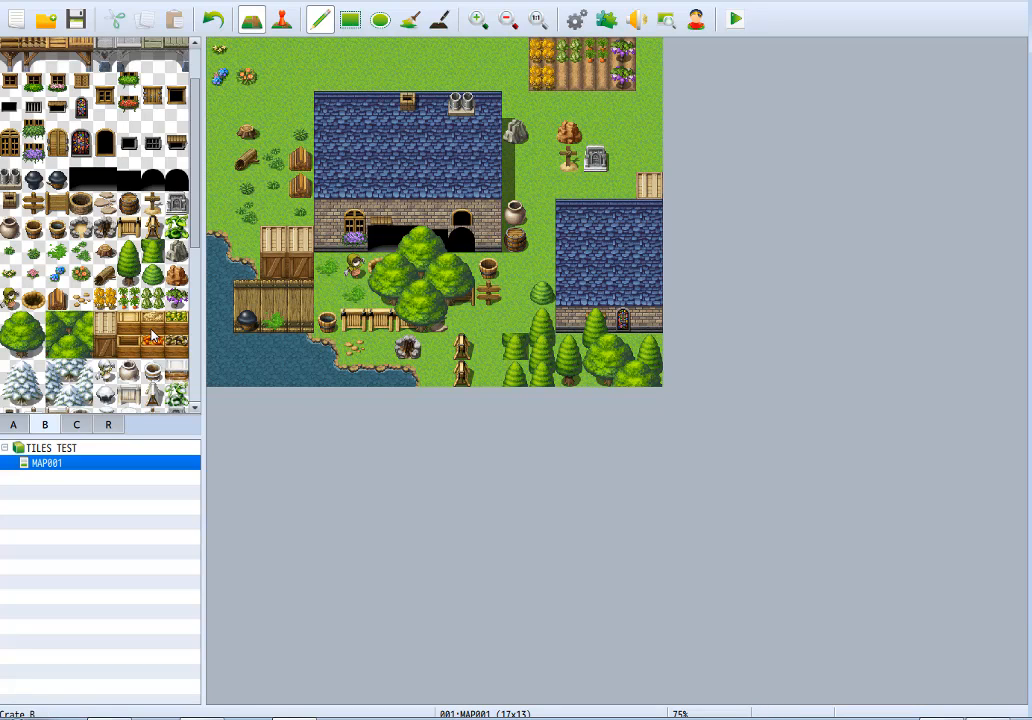
pyautogui.click(622, 103)
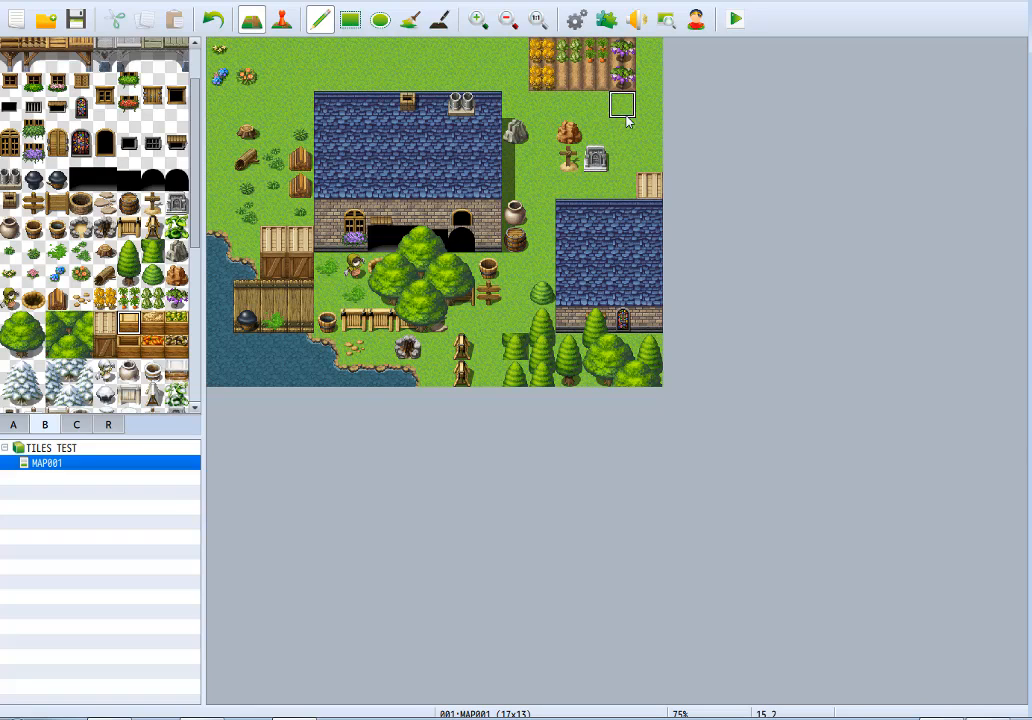
pyautogui.click(130, 346)
pyautogui.click(595, 103)
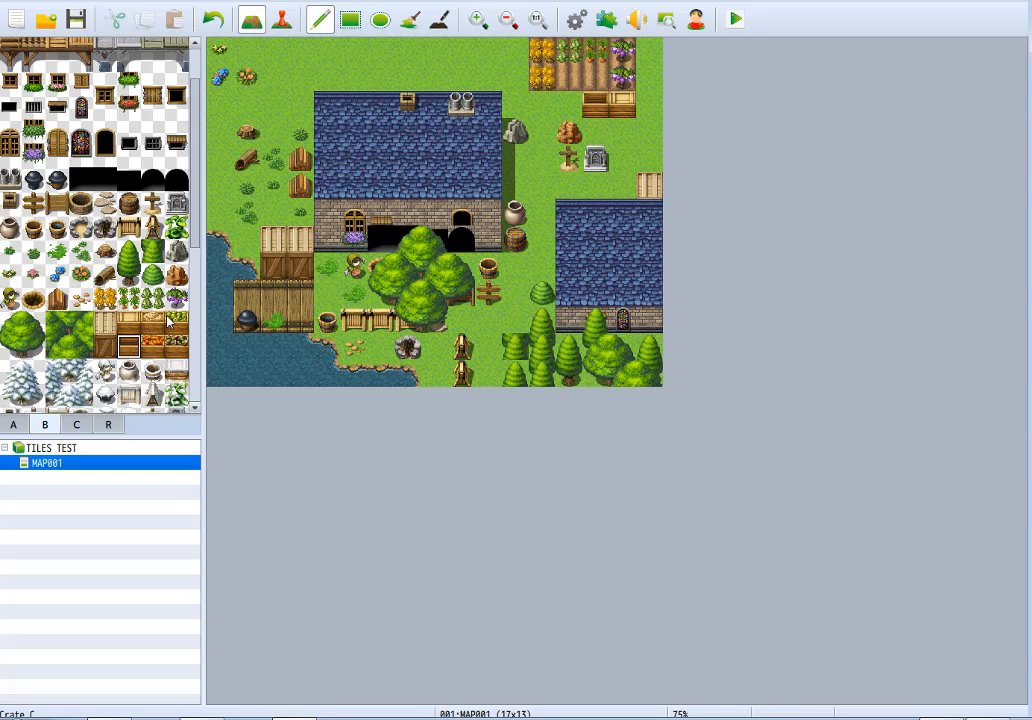
pyautogui.click(152, 322)
pyautogui.click(568, 100)
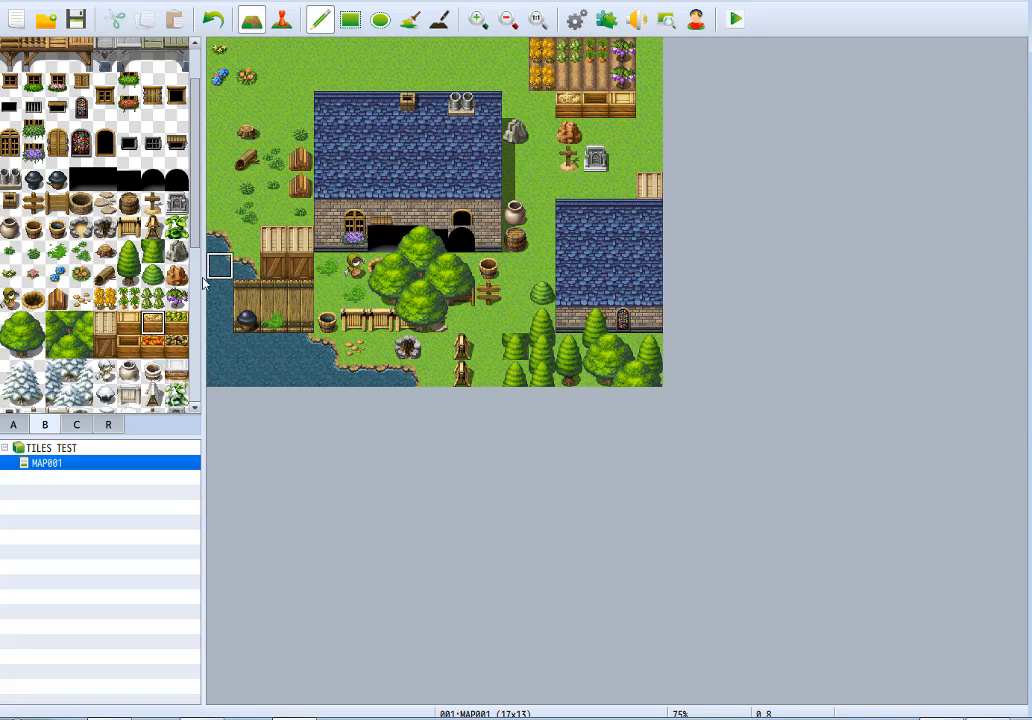
# Add a green produce crate at the crate row's east end, with an orange and a dark produce crate in the row below.
pyautogui.click(176, 322)
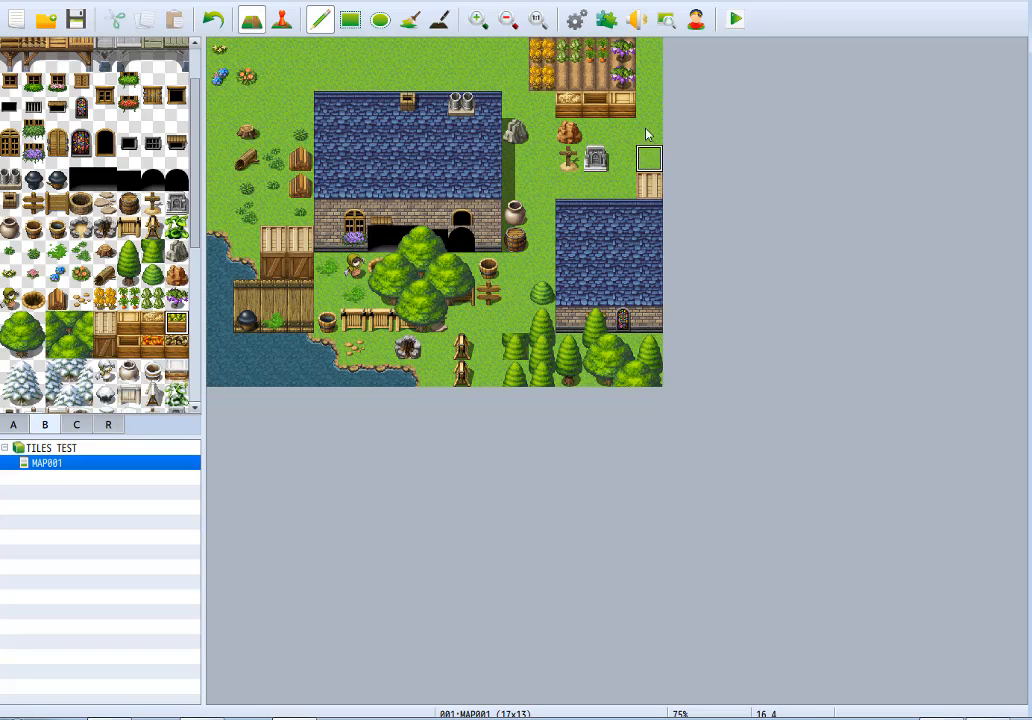
pyautogui.click(649, 98)
pyautogui.click(145, 355)
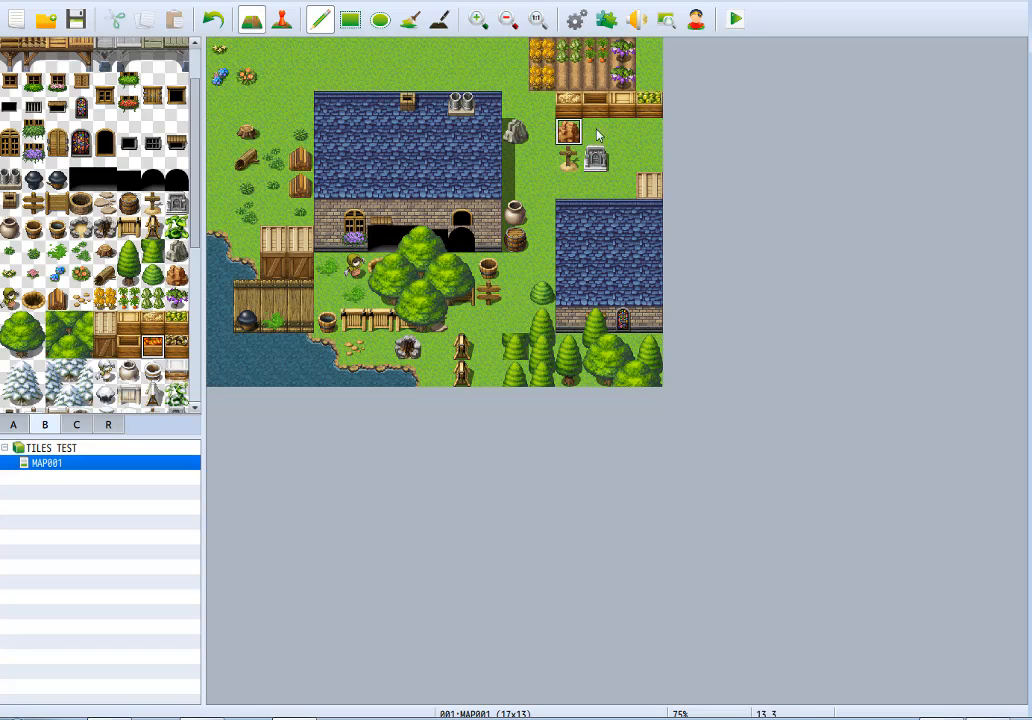
pyautogui.click(652, 129)
pyautogui.click(180, 345)
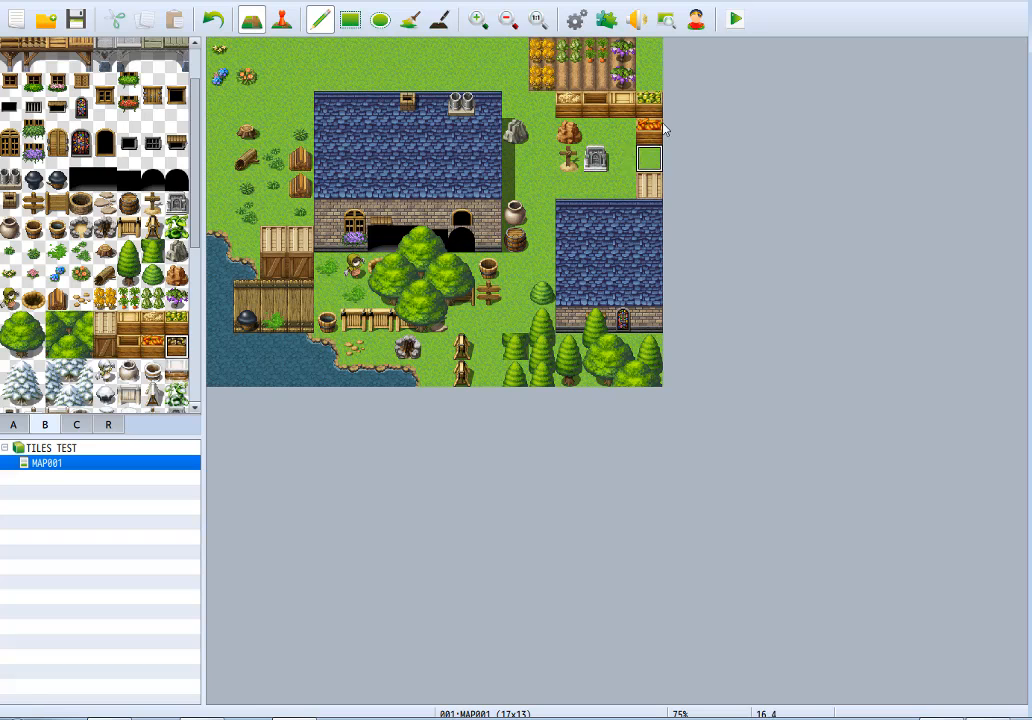
pyautogui.click(622, 124)
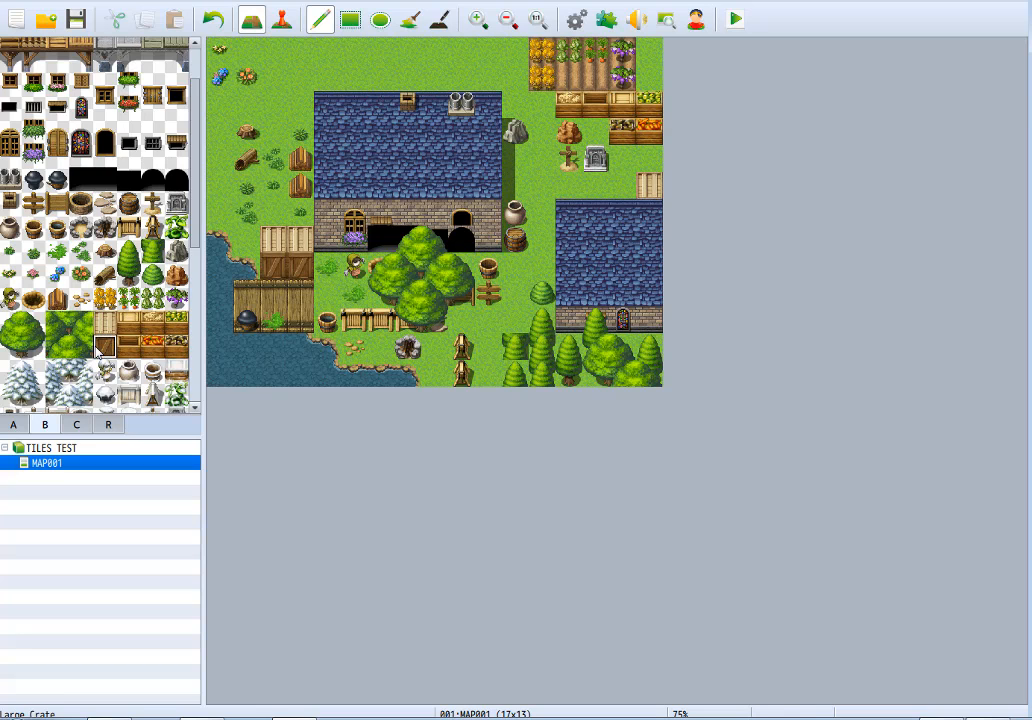
# Place three Large Conifer Tree (Snow) tiles on the large house's roof and a snowy conifer forest block beside them.
pyautogui.scroll(-5, 97, 340)
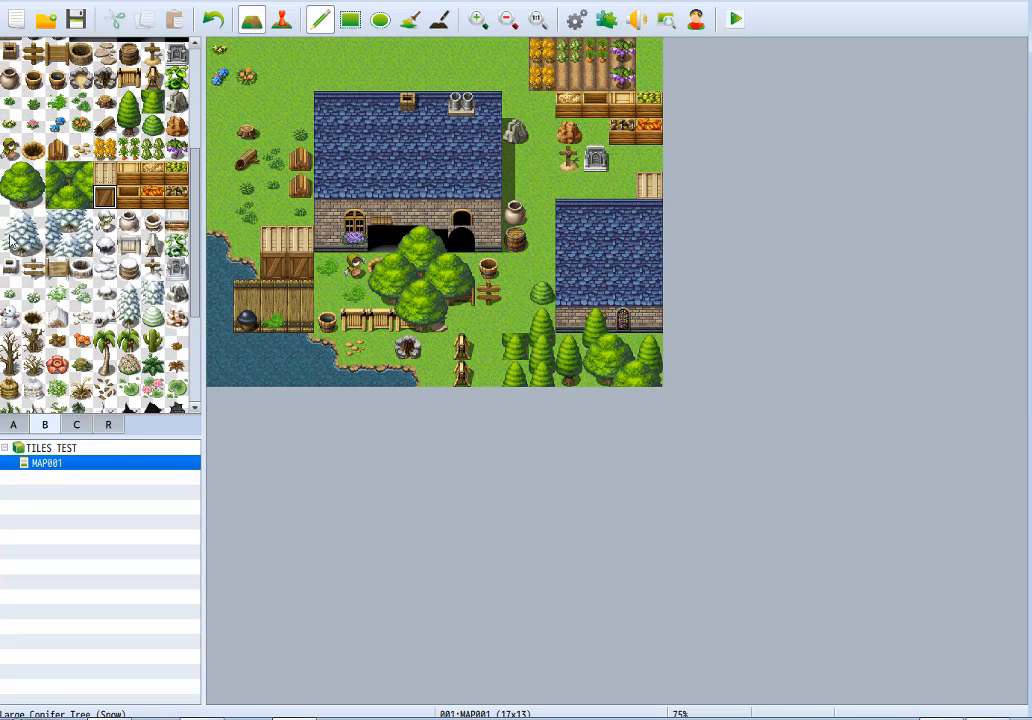
pyautogui.click(22, 232)
pyautogui.click(356, 80)
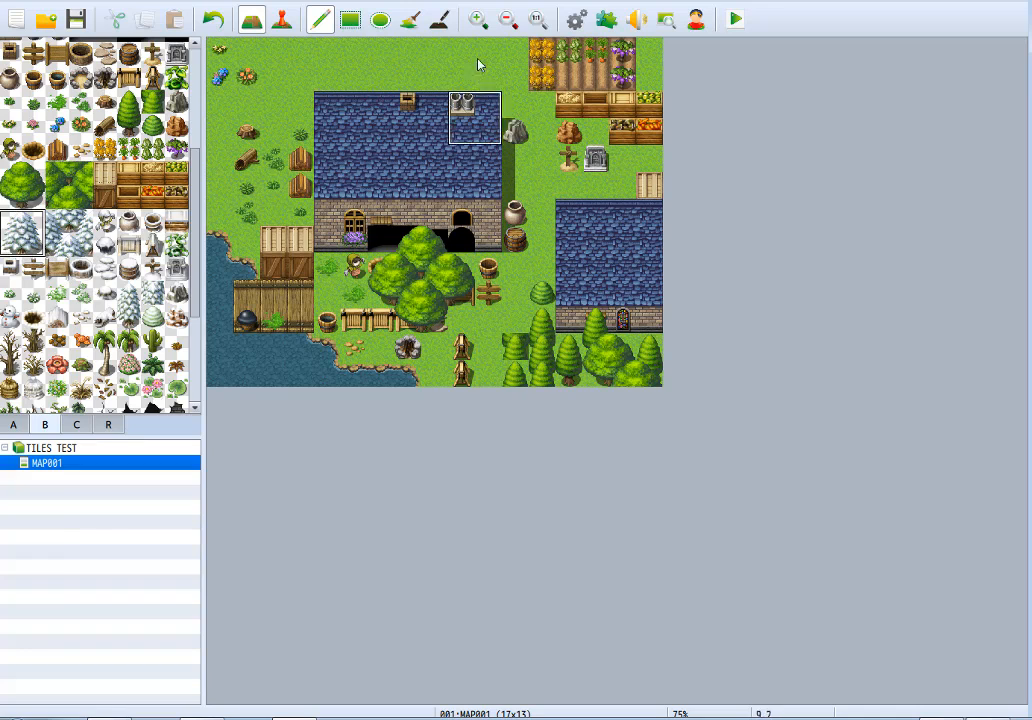
pyautogui.click(380, 115)
pyautogui.click(340, 140)
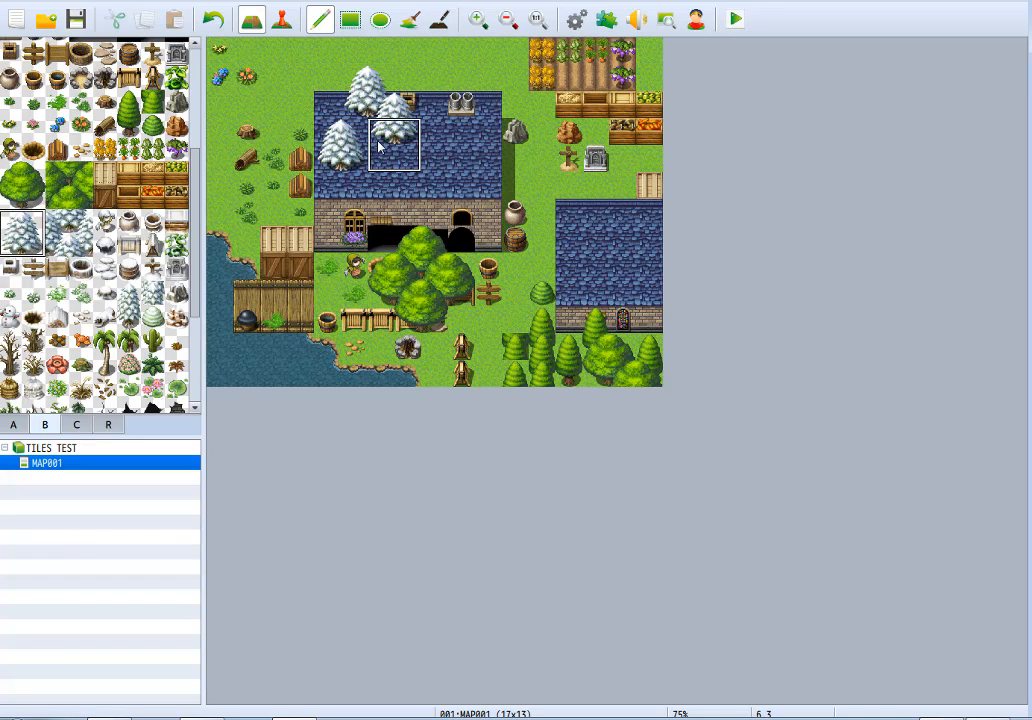
pyautogui.click(69, 232)
pyautogui.click(440, 135)
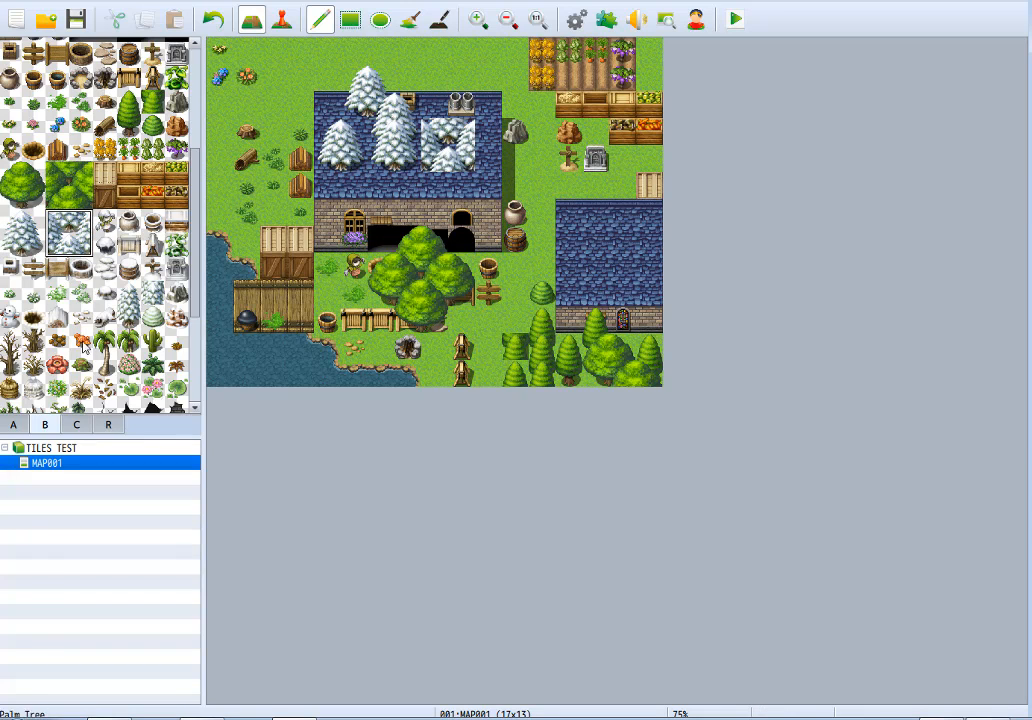
# Place a snowy scarecrow beside the existing scarecrow and a Pot (Snow) next to the clay pot.
pyautogui.click(104, 220)
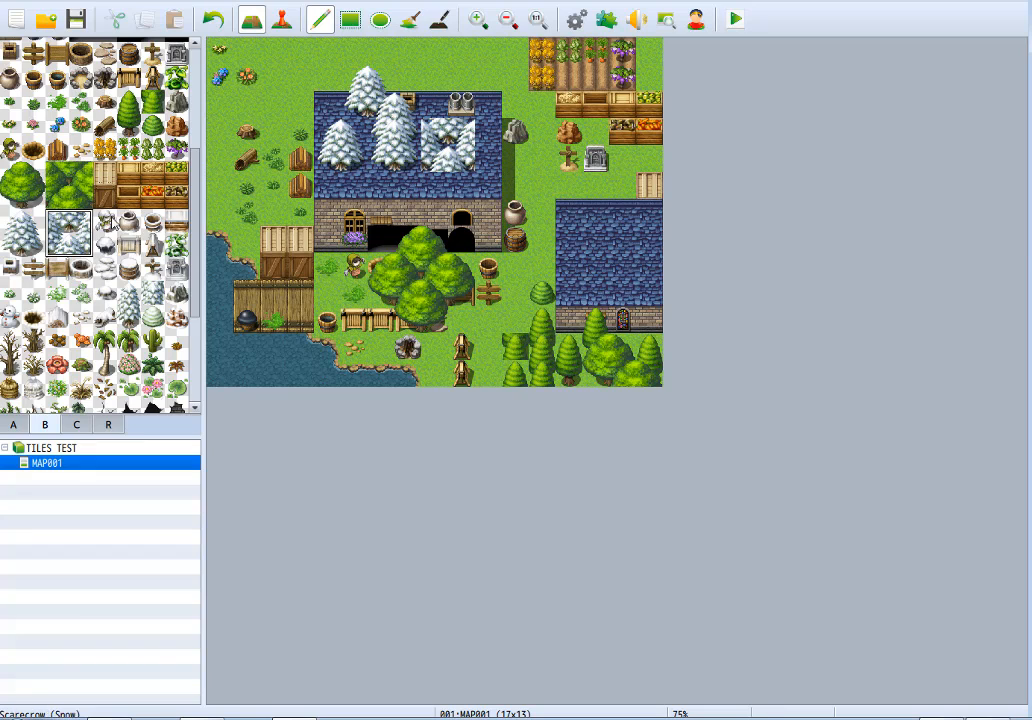
pyautogui.click(328, 266)
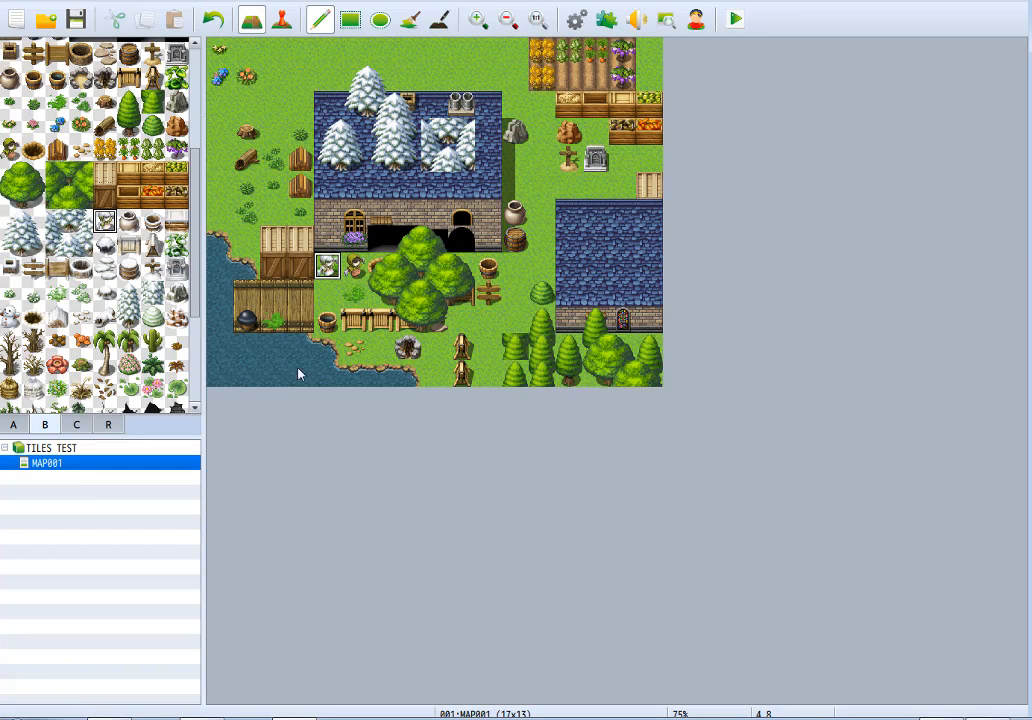
pyautogui.click(128, 220)
pyautogui.click(541, 211)
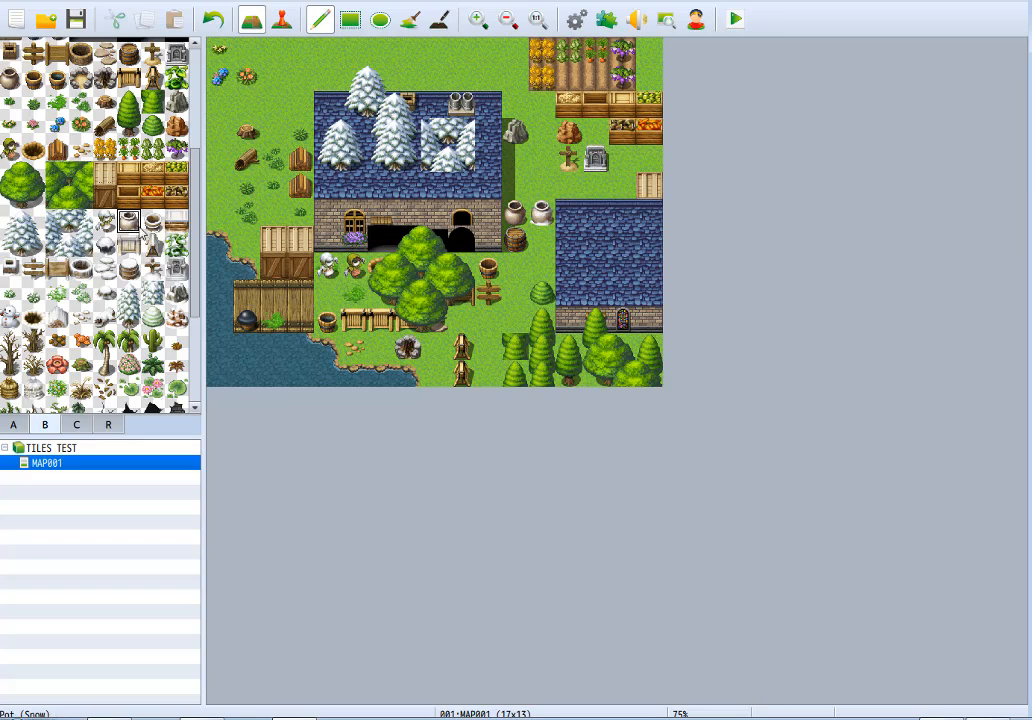
# Place a snowy bucket next to the wooden bucket and a snow-covered crate beside the dark produce crate.
pyautogui.click(157, 222)
pyautogui.click(514, 269)
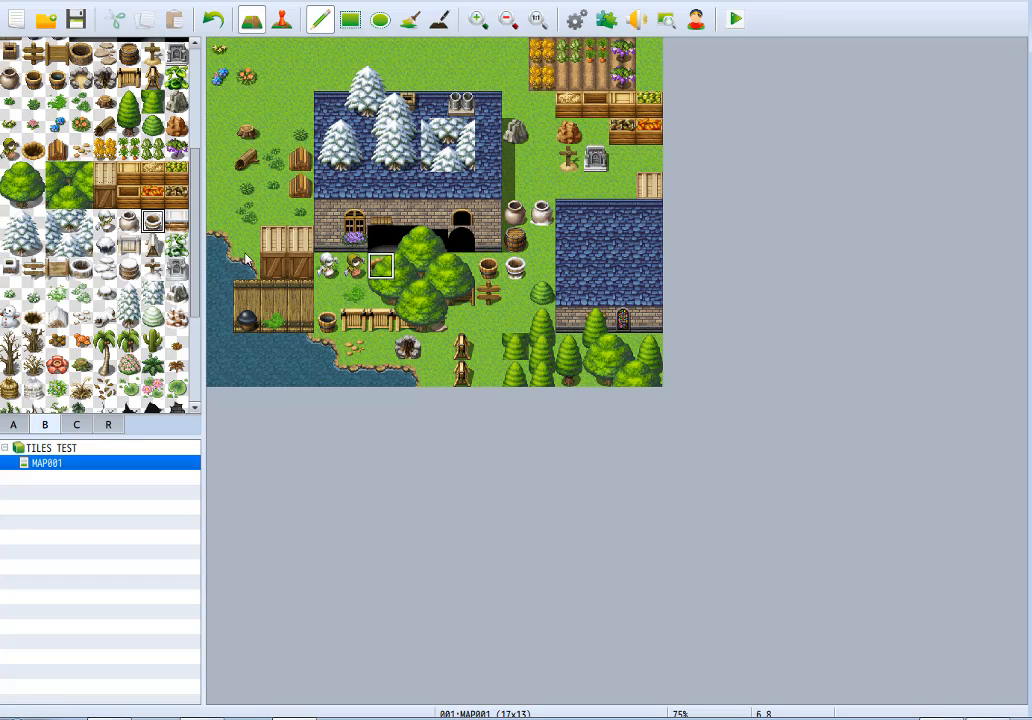
pyautogui.click(176, 221)
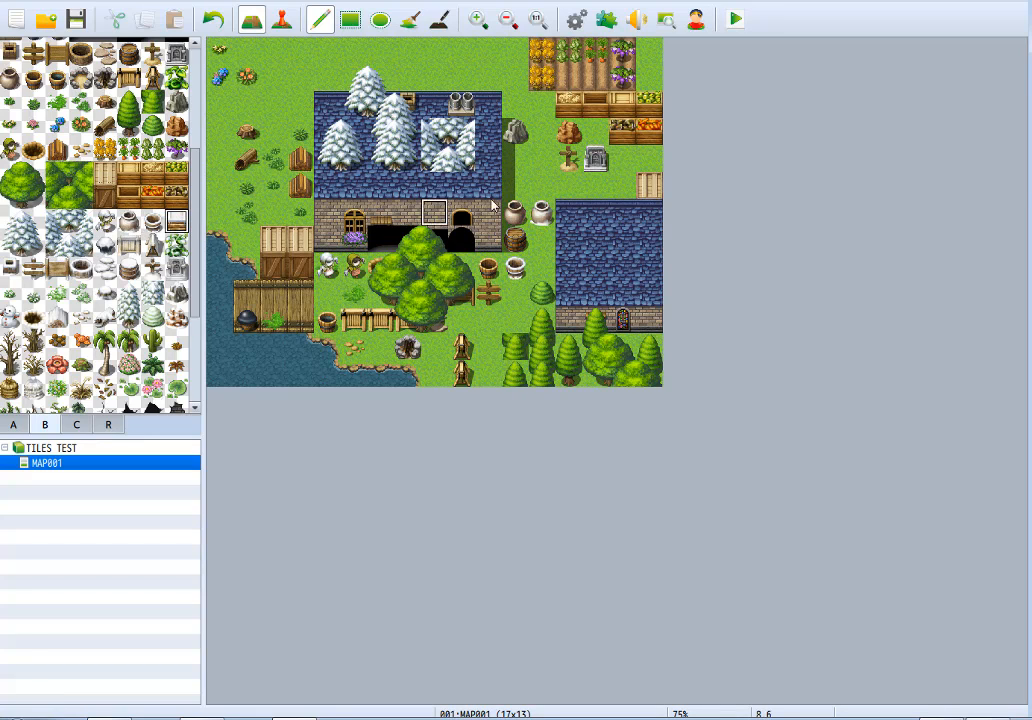
pyautogui.click(595, 128)
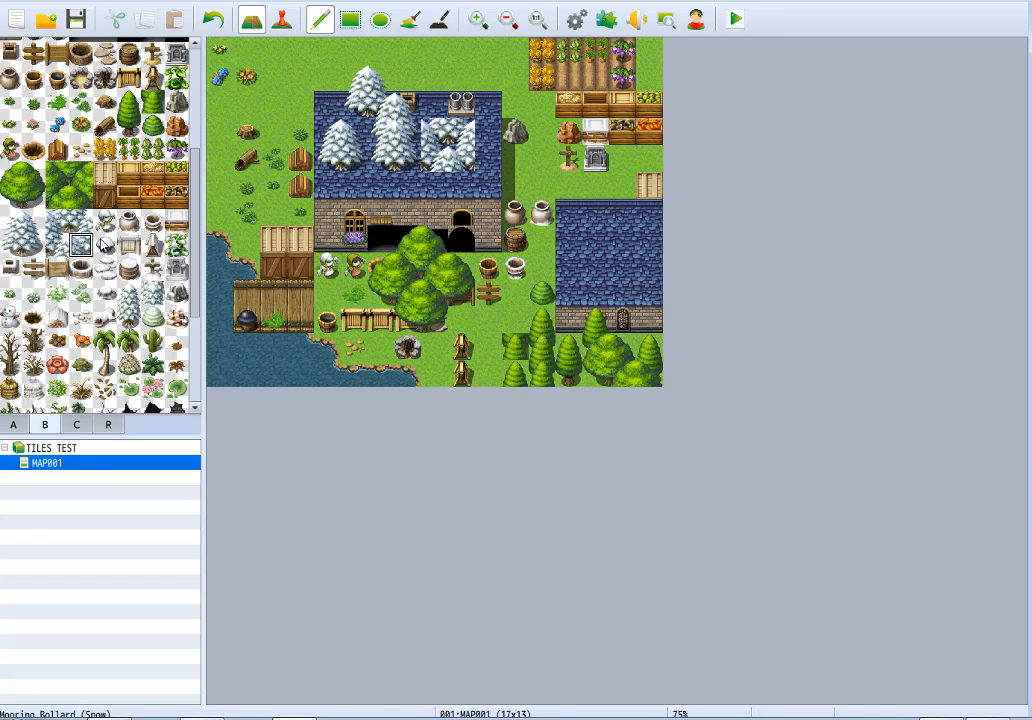
# Place a Mooring Bollard (Snow) on the dock, a snowy fence below the wooden fence, and a snowy A-frame over the northern wooden one.
pyautogui.click(104, 245)
pyautogui.click(244, 302)
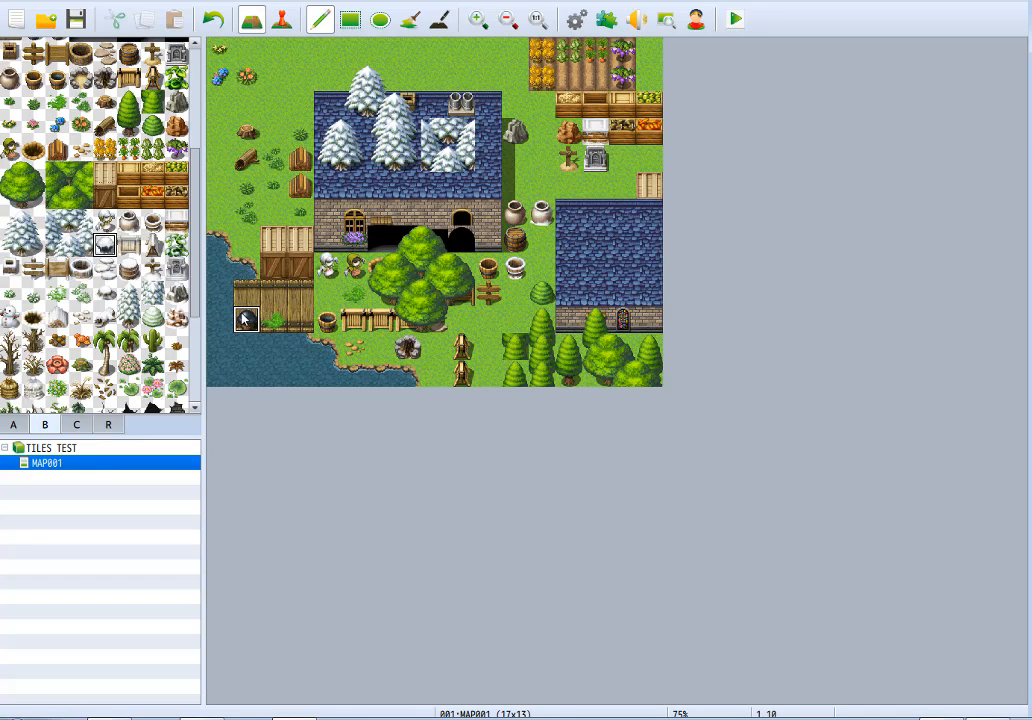
pyautogui.click(152, 245)
pyautogui.click(354, 348)
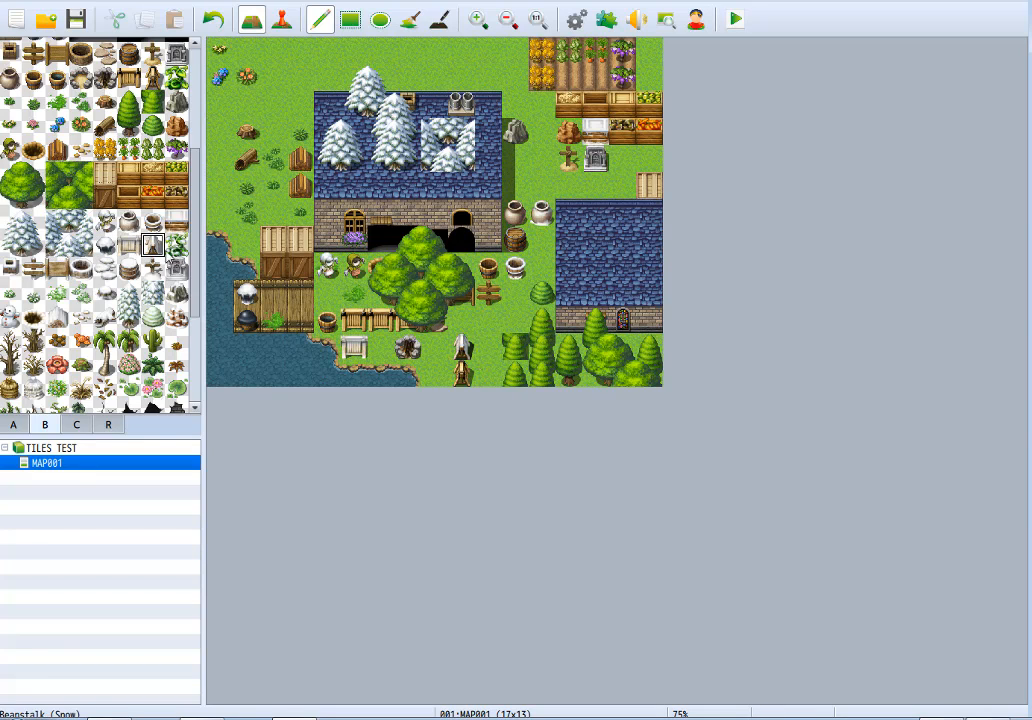
# Place a Beanstalk (Snow) west of the lower Firewood tile and a regular green beanstalk beside it.
pyautogui.click(177, 245)
pyautogui.click(276, 186)
pyautogui.click(266, 199)
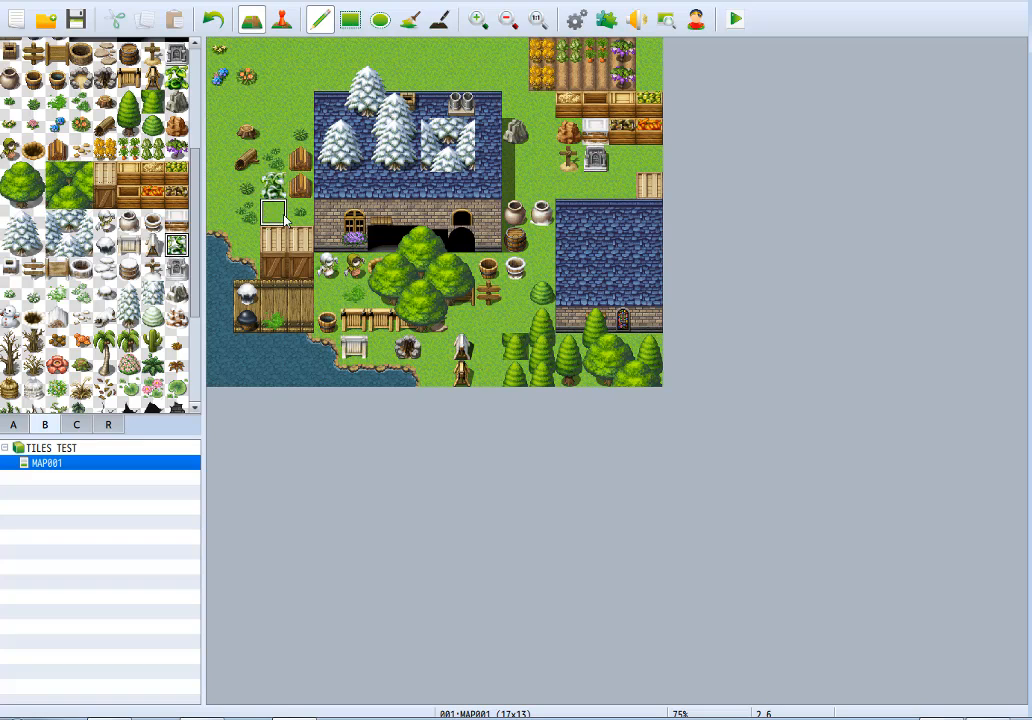
pyautogui.click(176, 77)
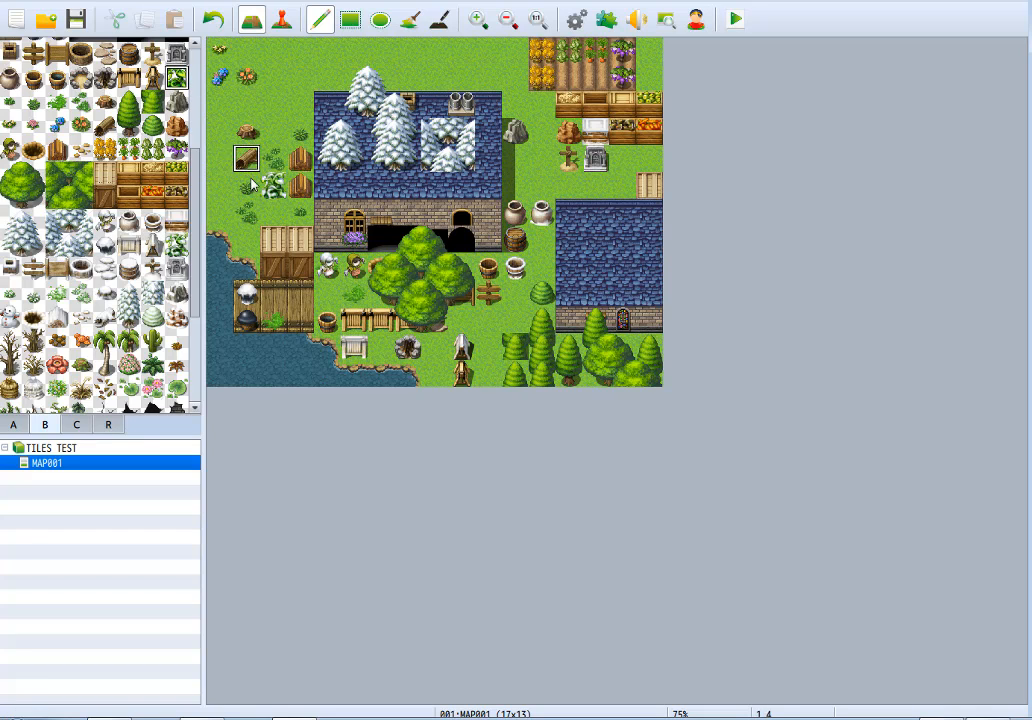
pyautogui.click(246, 185)
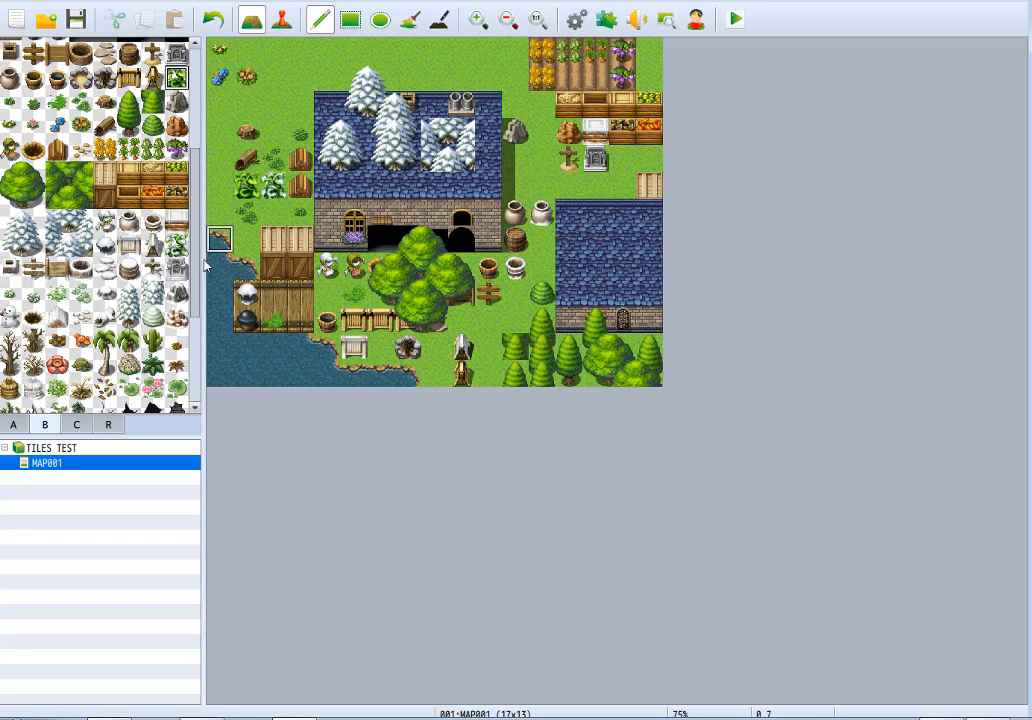
# Place a Chimney (Snow) on the large house's roof between the two existing chimneys.
pyautogui.click(10, 272)
pyautogui.click(435, 104)
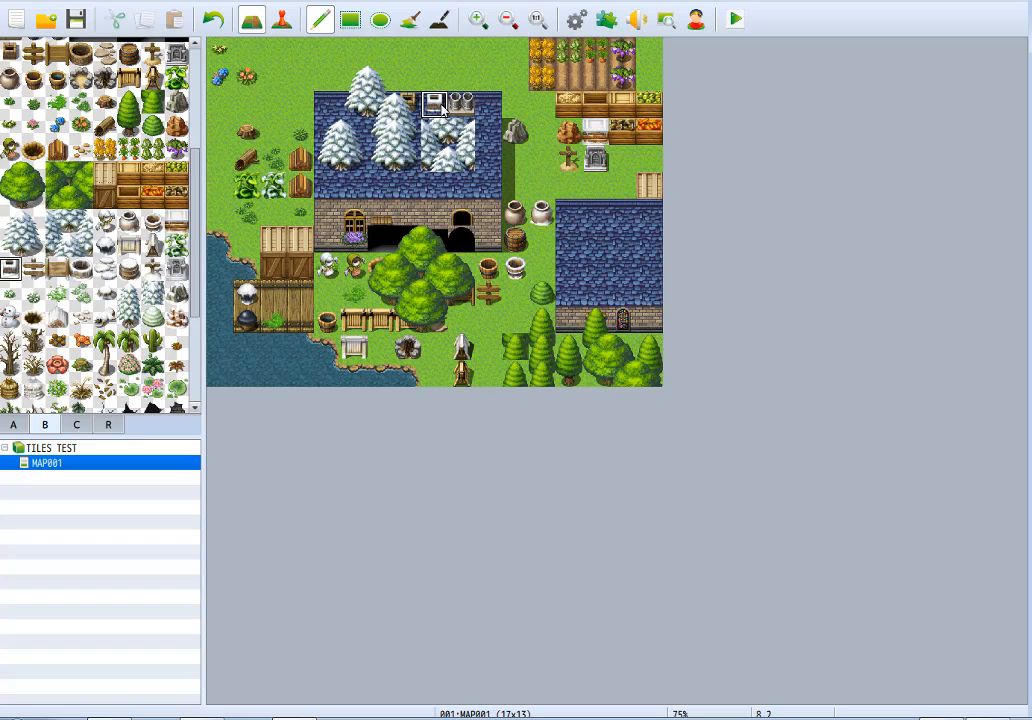
# Place a Sign A (Snow) beside the wooden signpost and a snow-covered sign board just above the snowy A-frame.
pyautogui.click(36, 272)
pyautogui.click(515, 292)
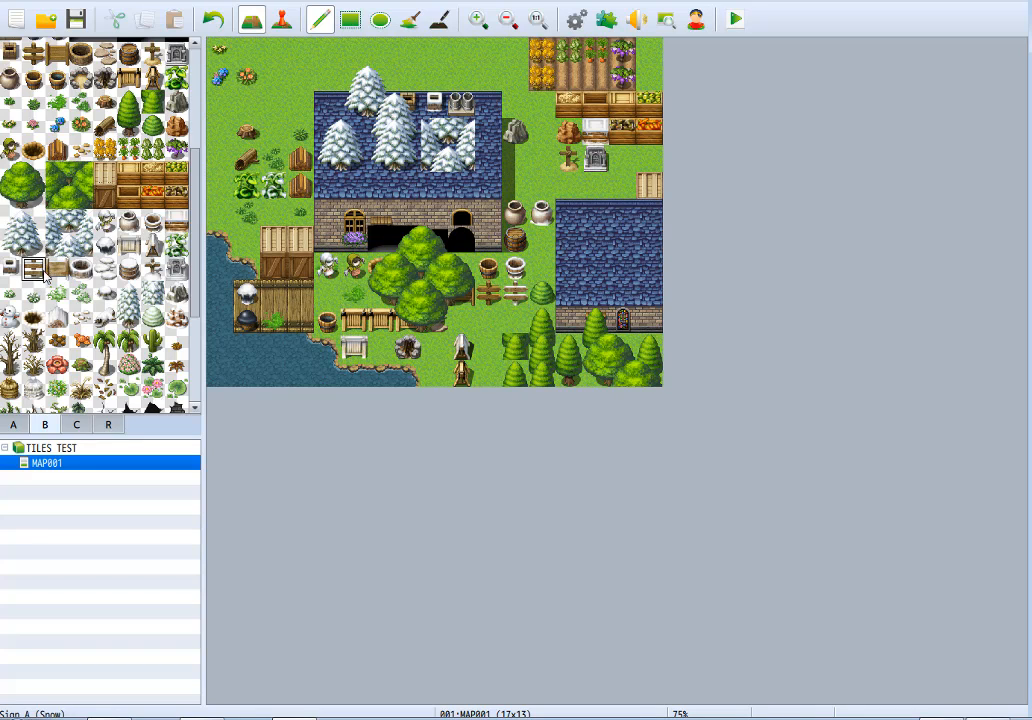
pyautogui.click(57, 268)
pyautogui.click(461, 318)
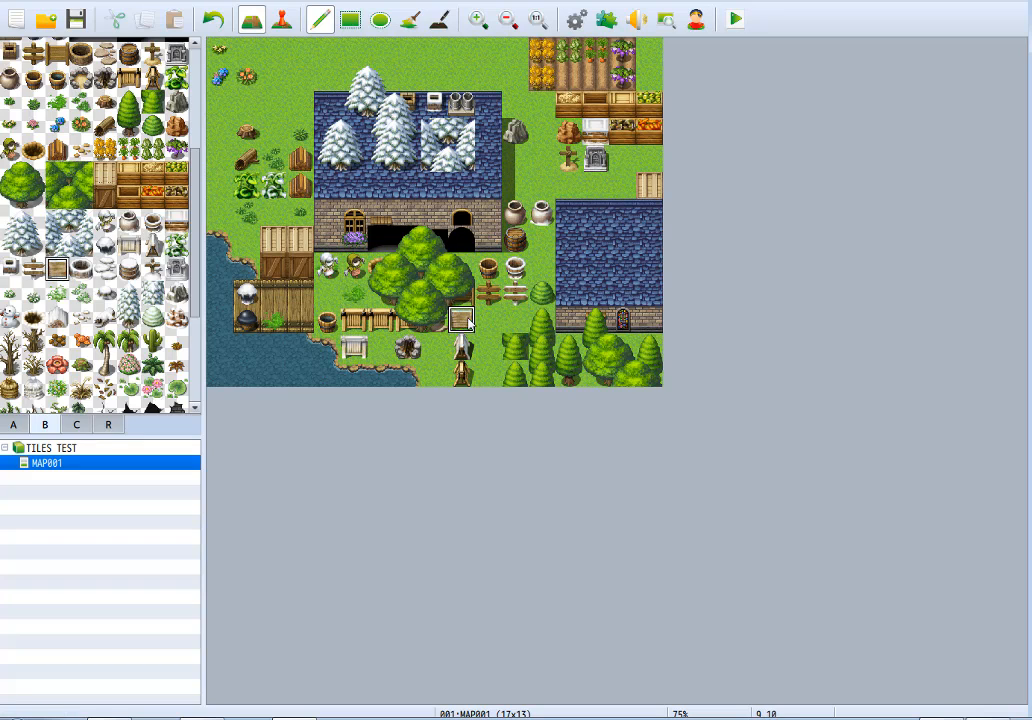
# Place a snowy well east of the dock and paint a three-tile column of Stepping Stones (Snow) across the fence.
pyautogui.click(80, 270)
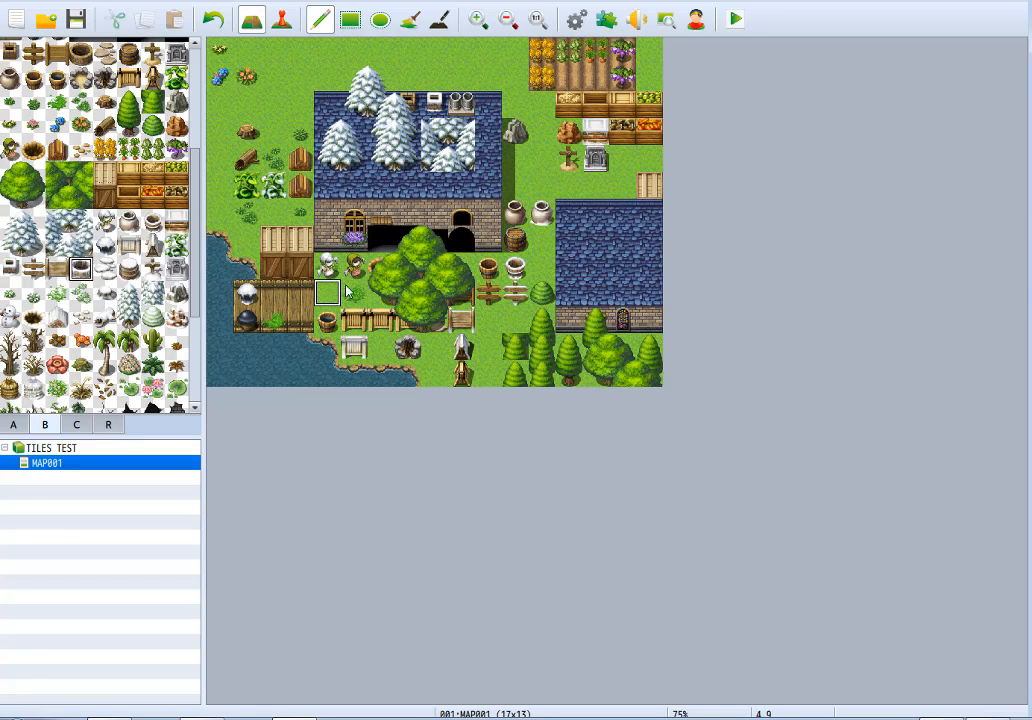
pyautogui.click(104, 268)
pyautogui.moveTo(380, 352); pyautogui.dragTo(382, 289)
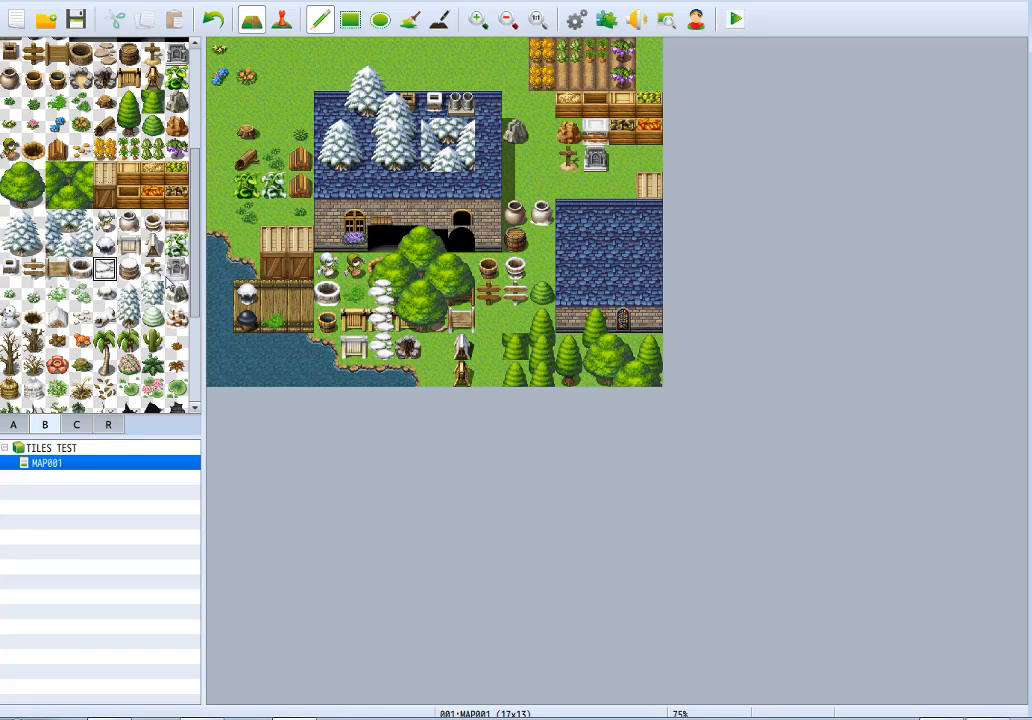
# Place a snowy barrel, a snowy cross and a snowy gravestone, each next to its regular version.
pyautogui.click(130, 269)
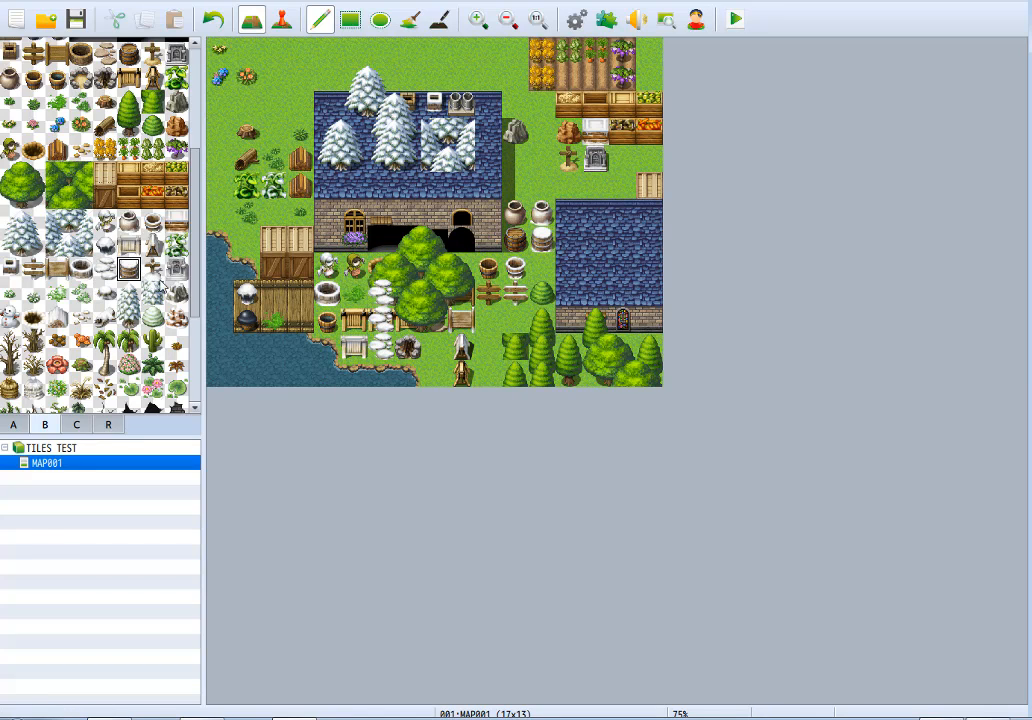
pyautogui.click(153, 268)
pyautogui.click(541, 160)
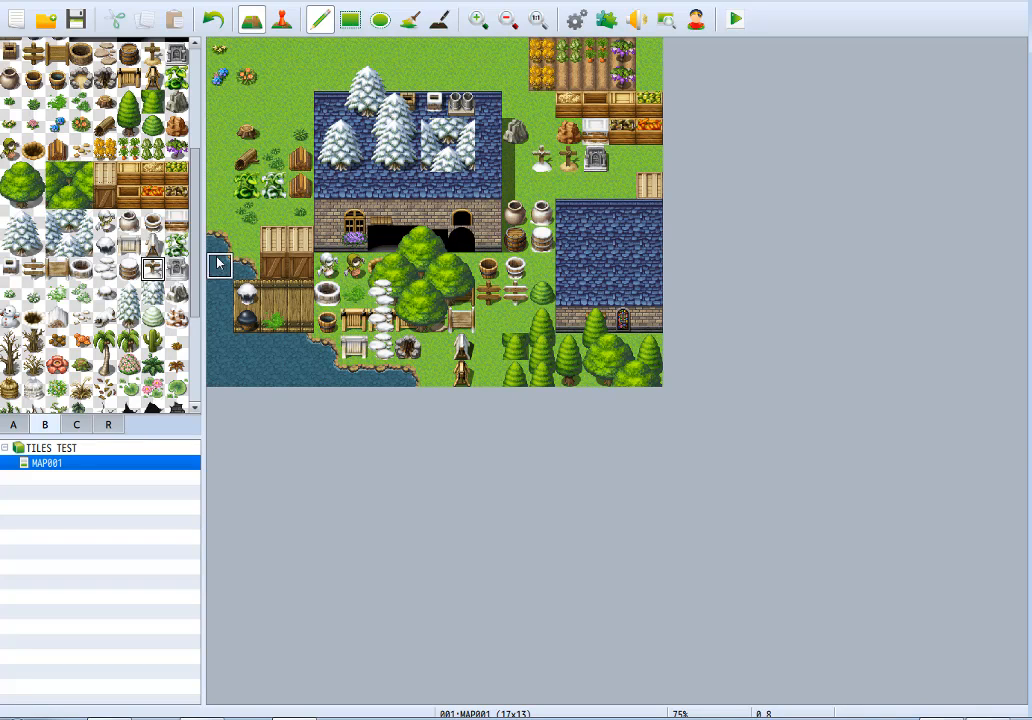
pyautogui.click(175, 270)
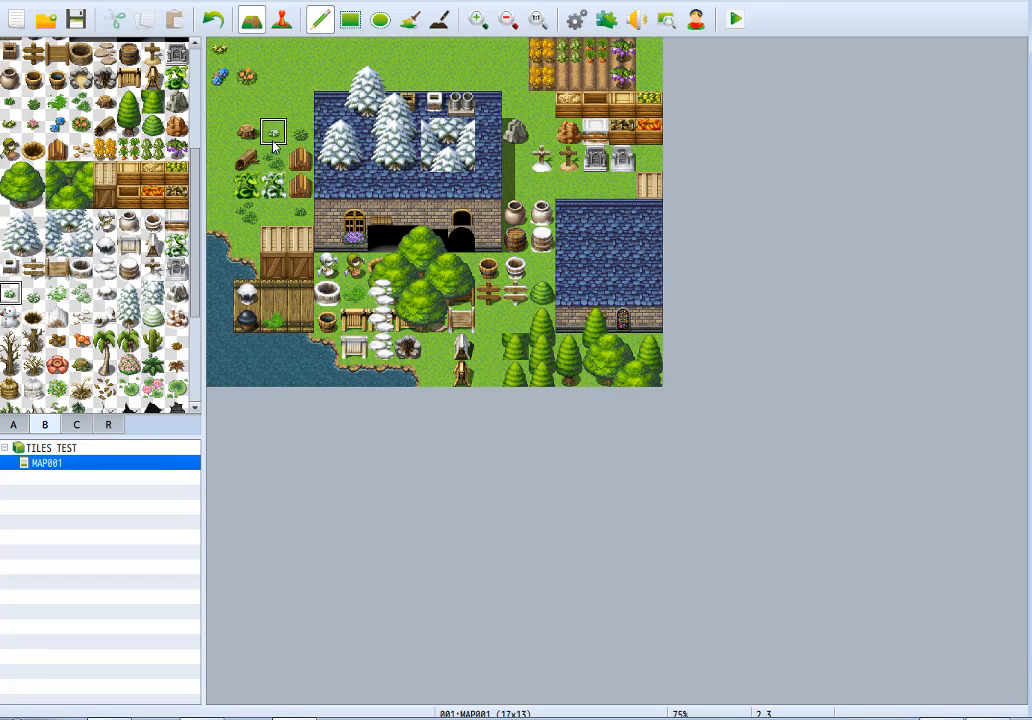
# Place snow-covered grass near the stump, west of the log and on the dock, and Grass D (Snow) over the patch below the beanstalks.
pyautogui.click(34, 294)
pyautogui.click(221, 163)
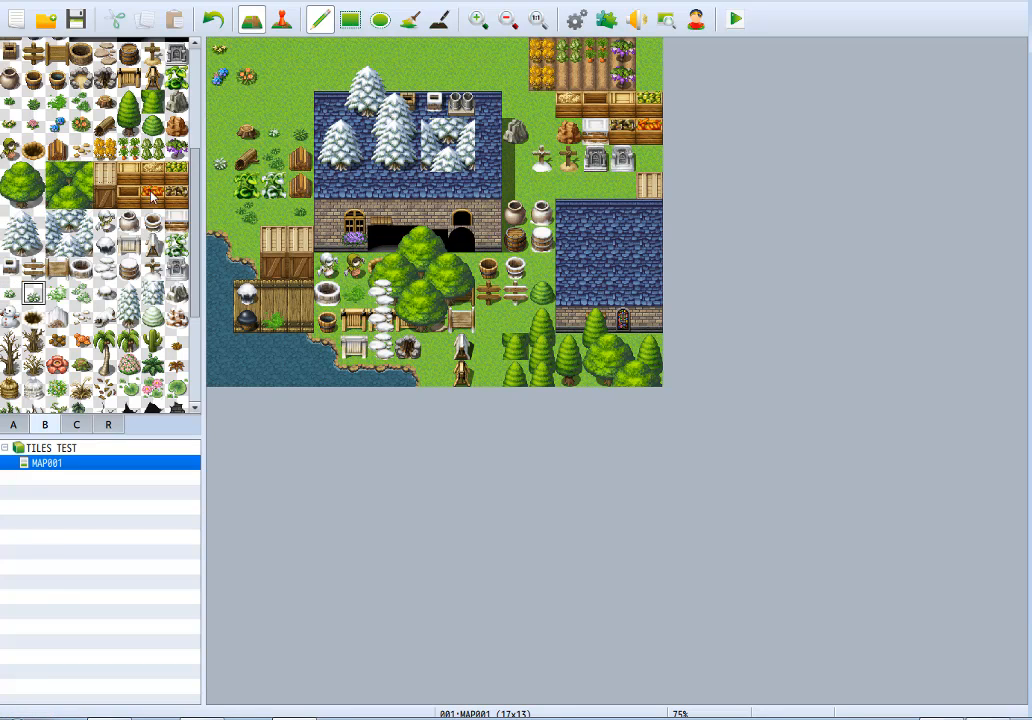
pyautogui.click(57, 293)
pyautogui.click(301, 320)
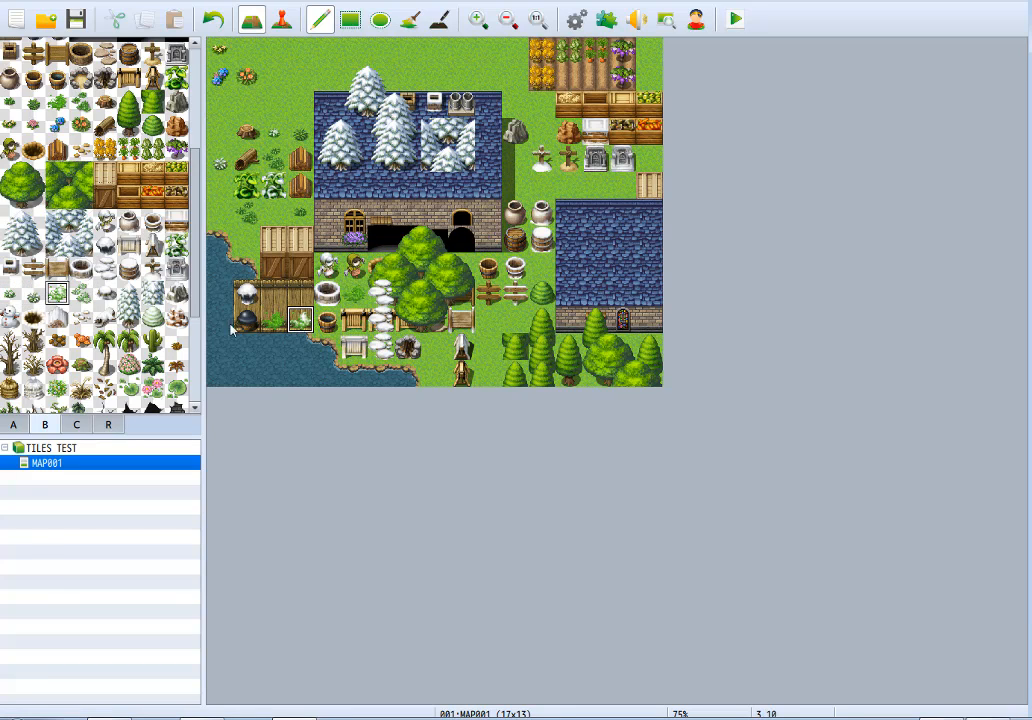
pyautogui.click(80, 293)
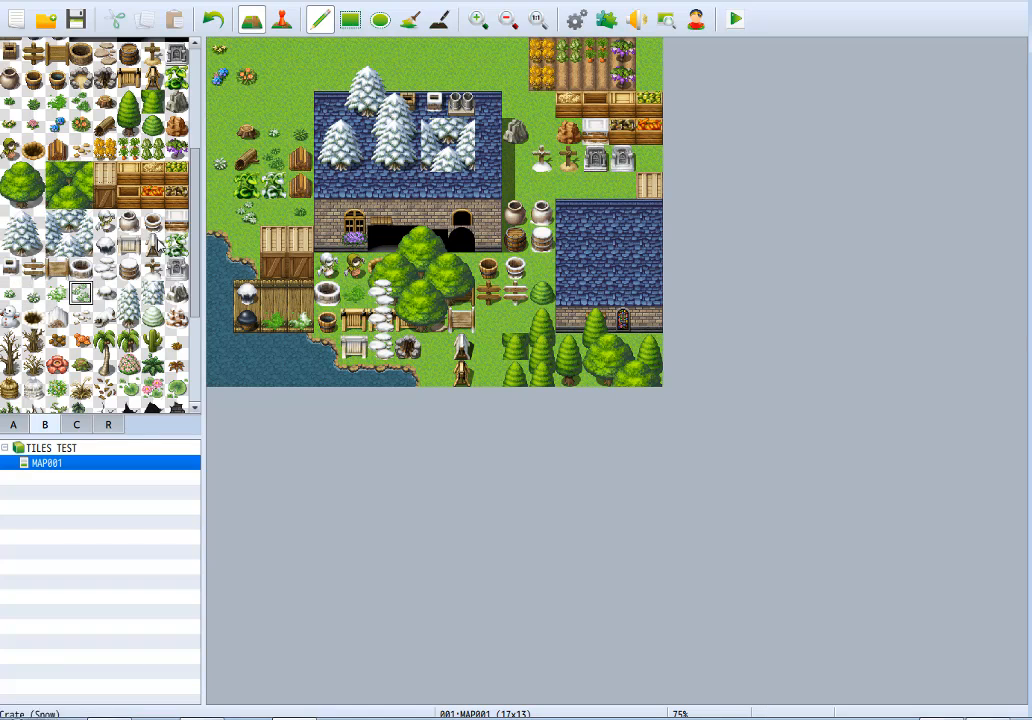
# Place a snowy tree stump over the grass beside the snowy well and a Fallen Log (Snow) over the green beanstalk.
pyautogui.click(354, 292)
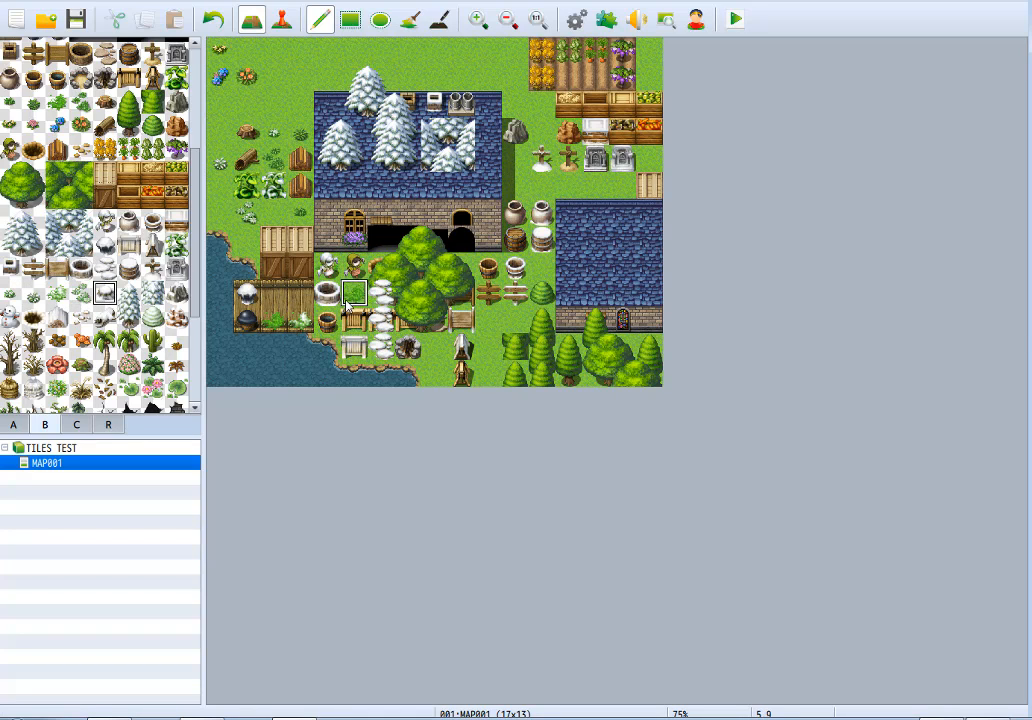
pyautogui.click(104, 293)
pyautogui.click(104, 317)
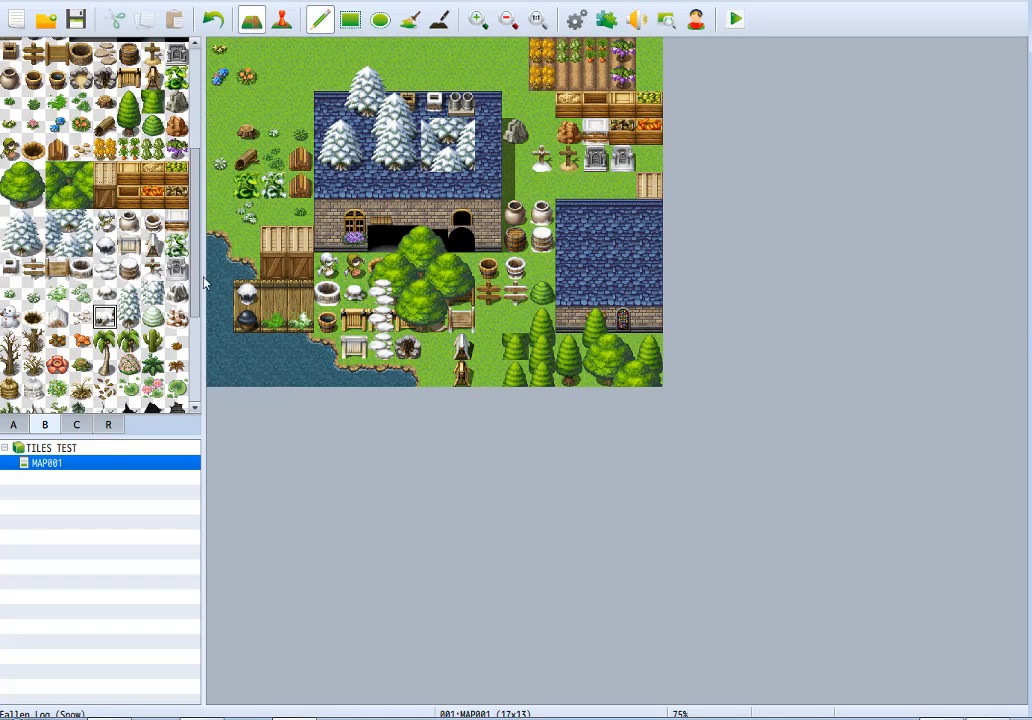
# Place the snowy mushroom tile on the dock's northeast corner and snowy firewood below the lower Firewood tile.
pyautogui.click(80, 317)
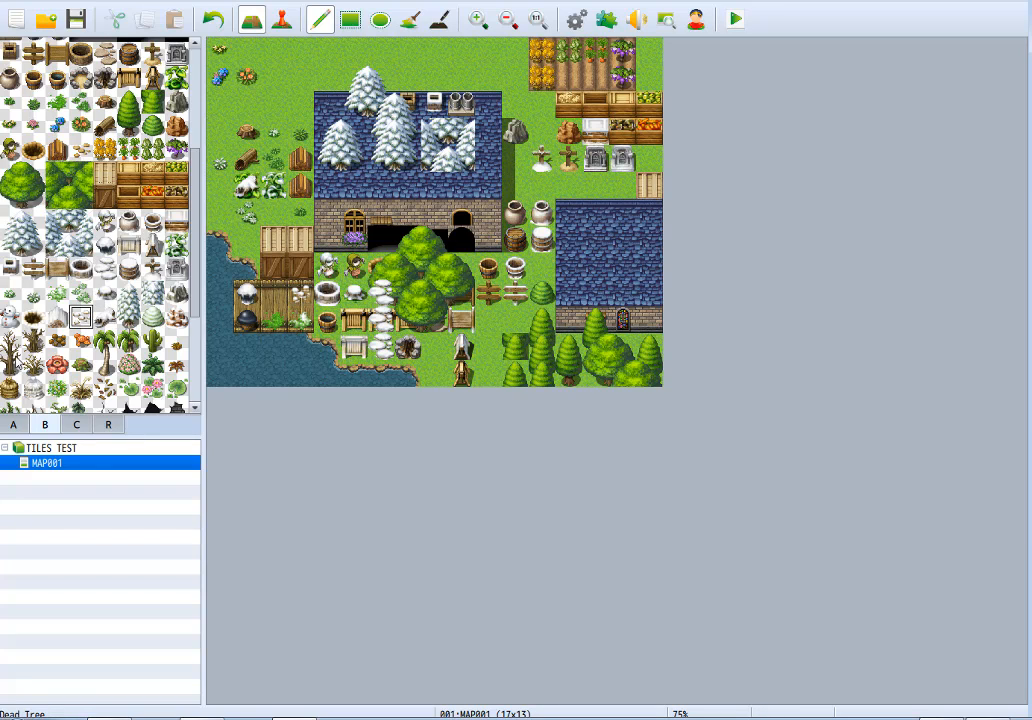
pyautogui.click(58, 316)
pyautogui.click(300, 213)
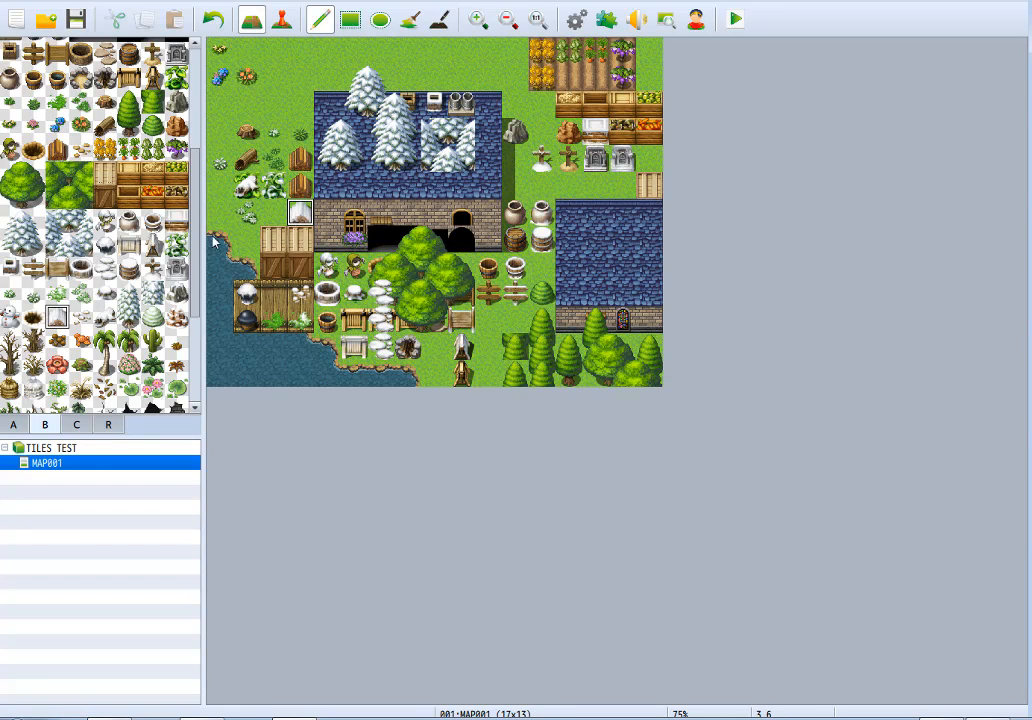
# Place a snow-rimmed hole northeast of the tree stump and a snowman beside the snowy sign board.
pyautogui.click(33, 317)
pyautogui.click(272, 106)
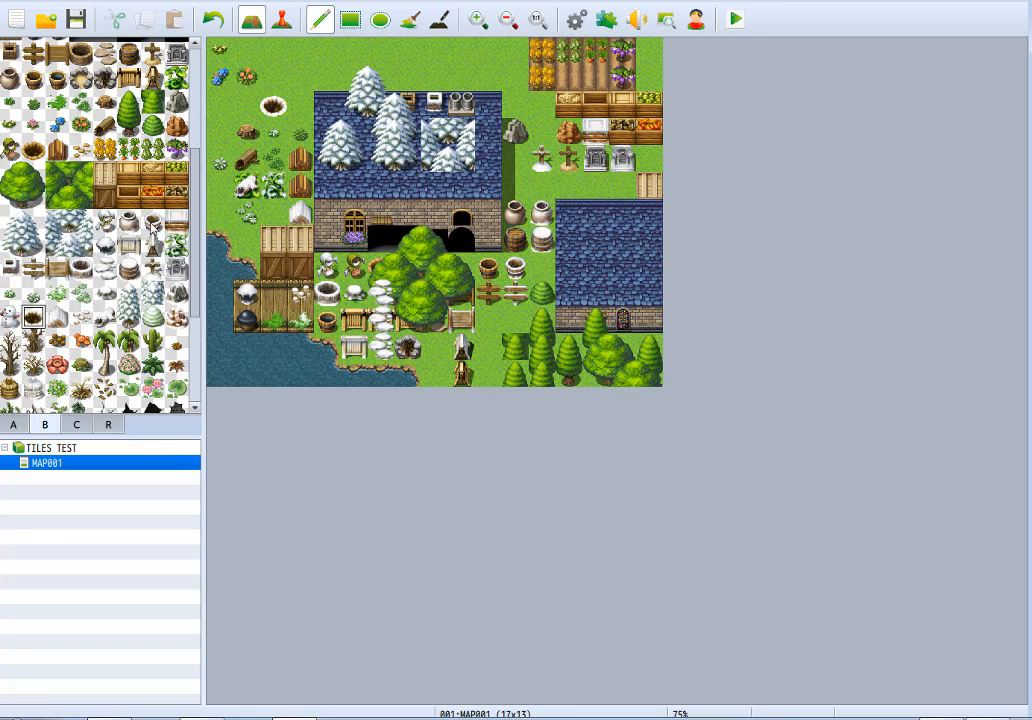
pyautogui.click(10, 318)
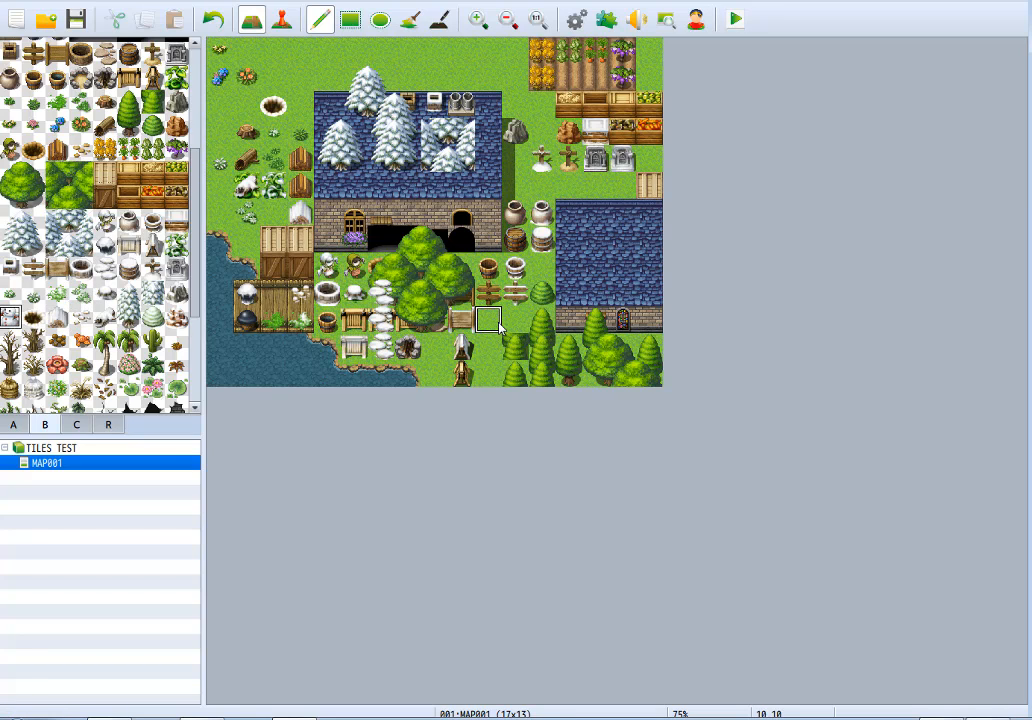
# Place snowy conifers below the large tree and over the snowy signpost, and the dense snowy conifer tile below the snowman.
pyautogui.click(129, 304)
pyautogui.click(434, 332)
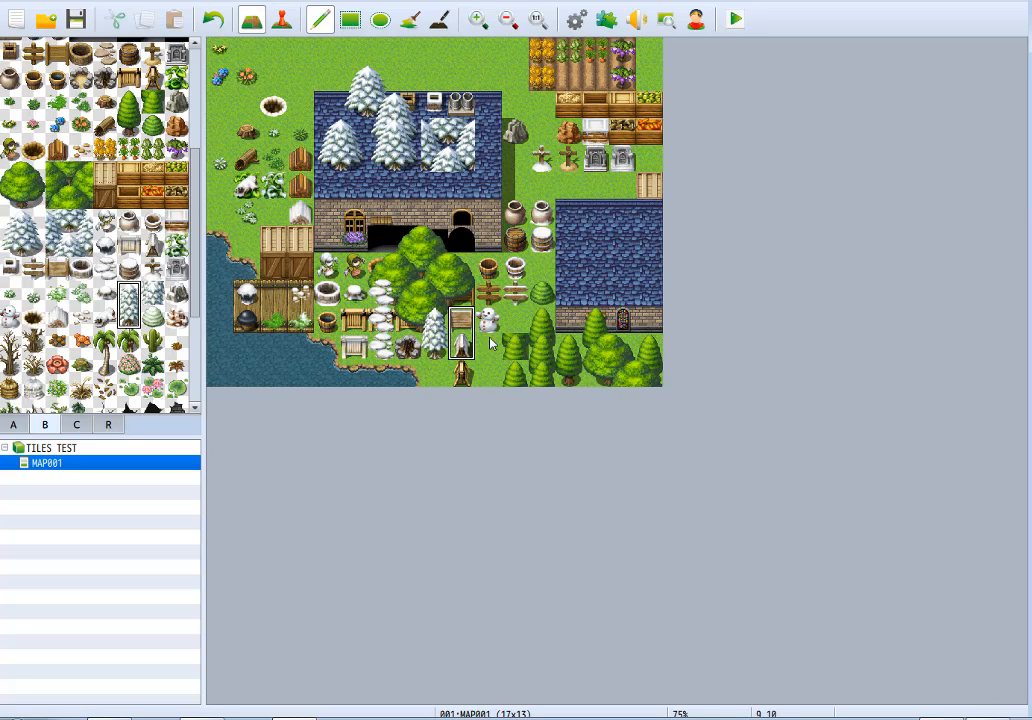
pyautogui.click(514, 300)
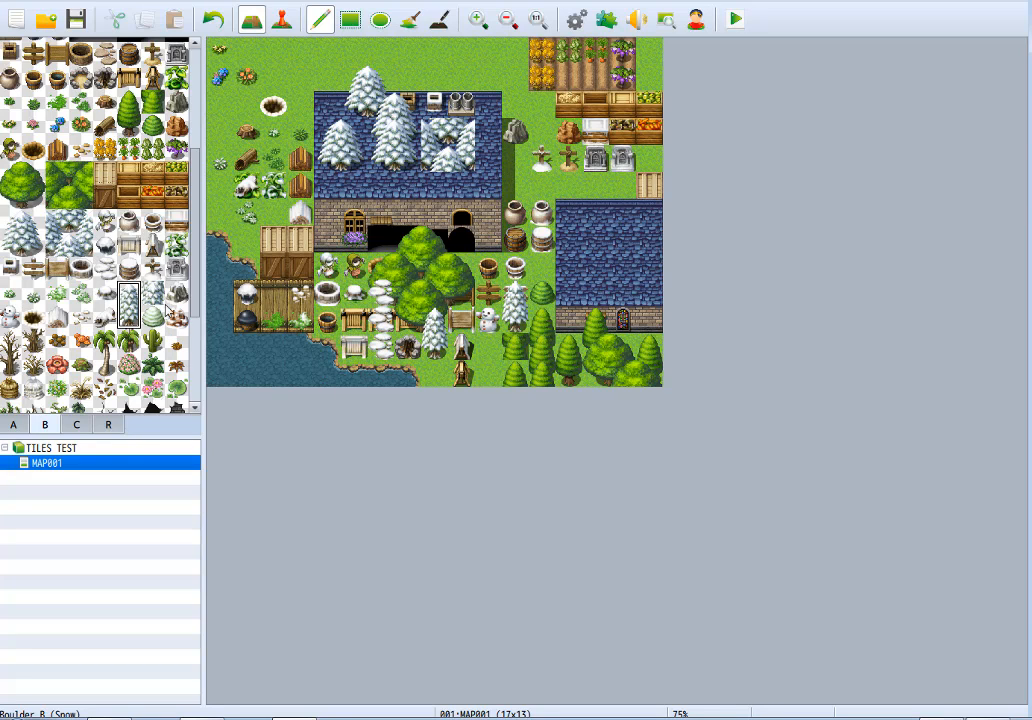
pyautogui.click(152, 292)
pyautogui.click(490, 347)
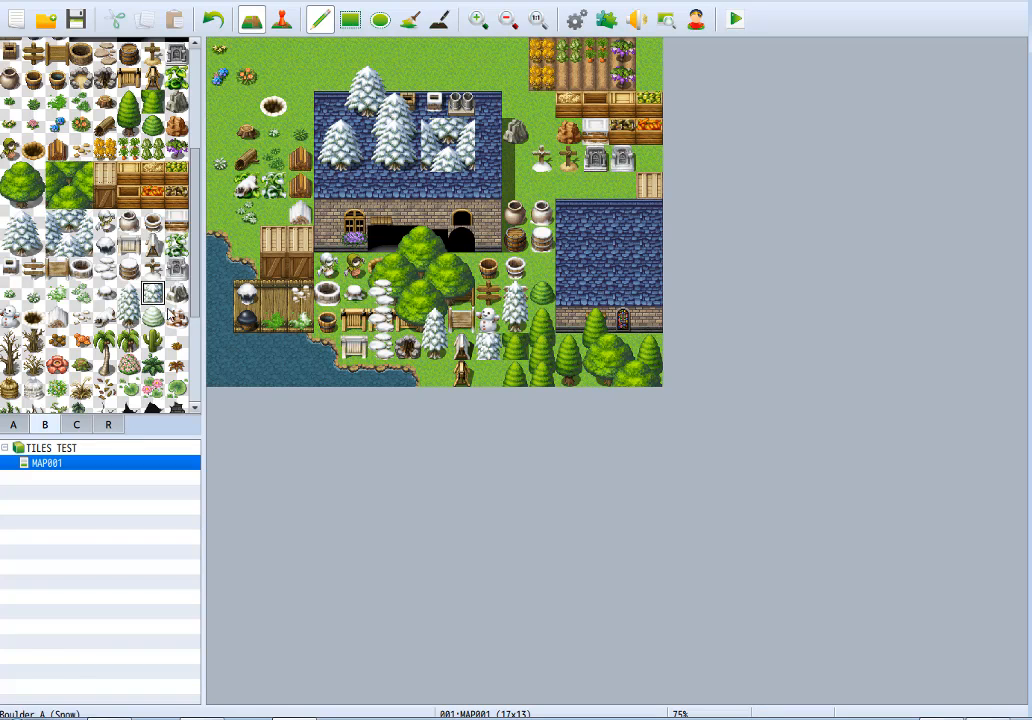
# Place a snowy bush above the green bush, and swap the grey and brown boulders for snowy brown and grey ones respectively.
pyautogui.click(152, 318)
pyautogui.click(541, 264)
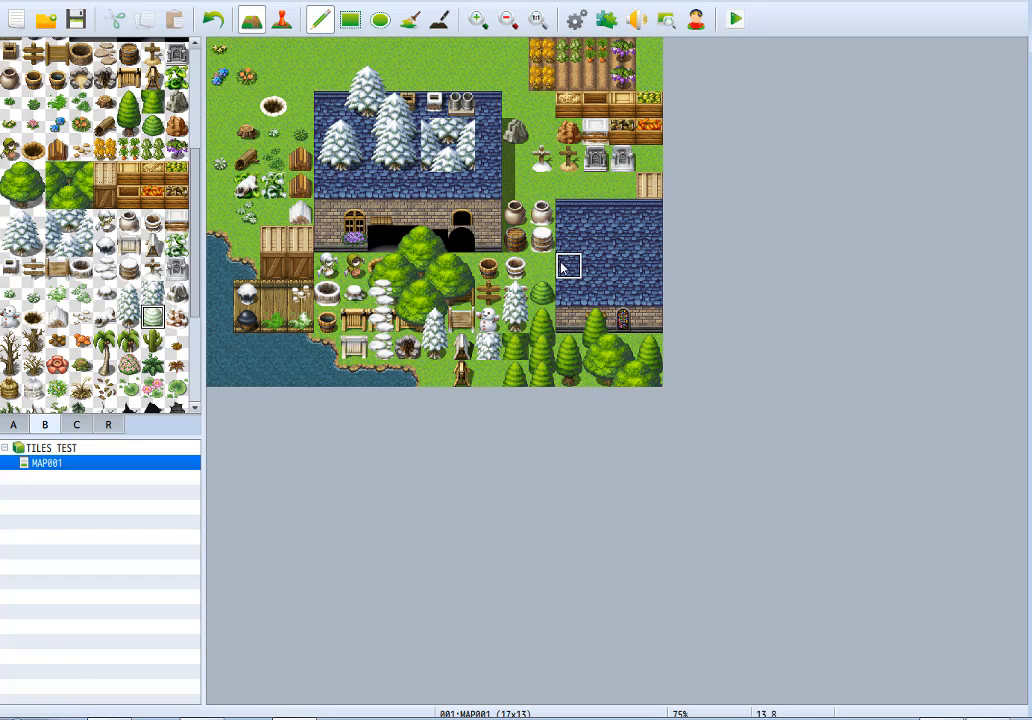
pyautogui.click(176, 318)
pyautogui.click(515, 131)
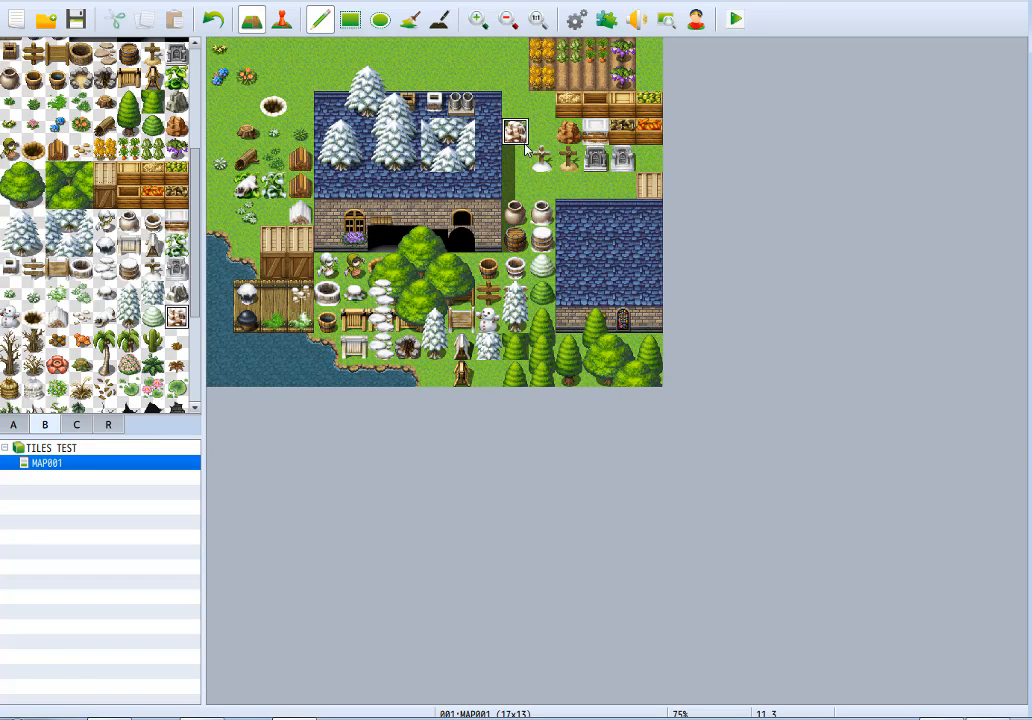
pyautogui.click(176, 292)
pyautogui.click(568, 131)
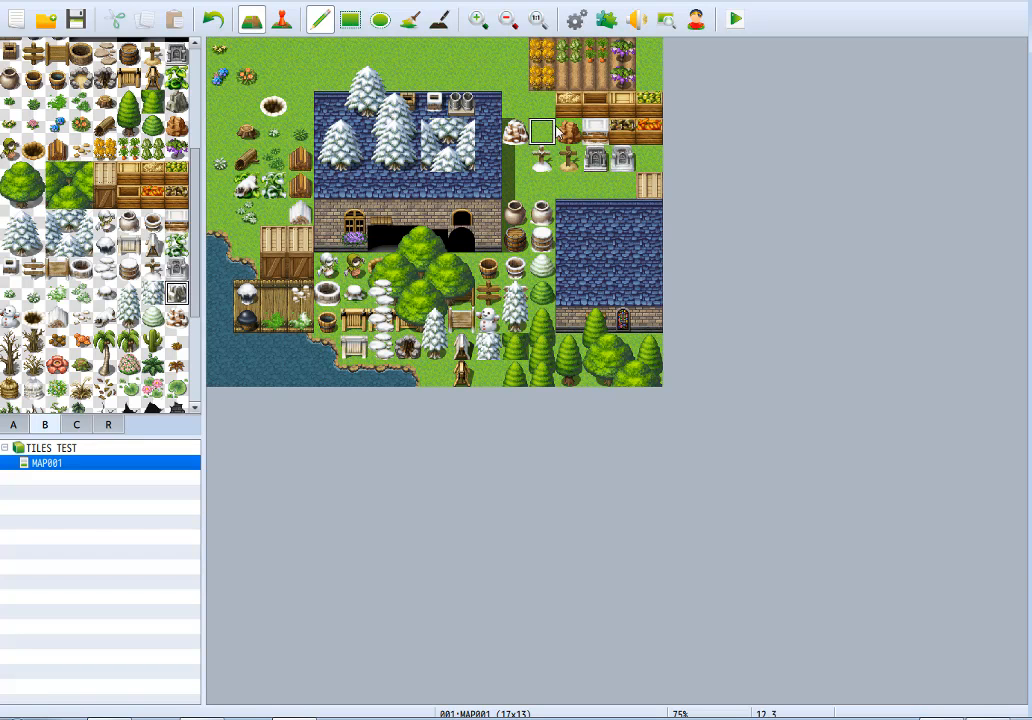
# Place three Dead Trees along the lake in the map's southwest corner and one over the snowy grass west of the log.
pyautogui.click(104, 292)
pyautogui.scroll(-3, 95, 262)
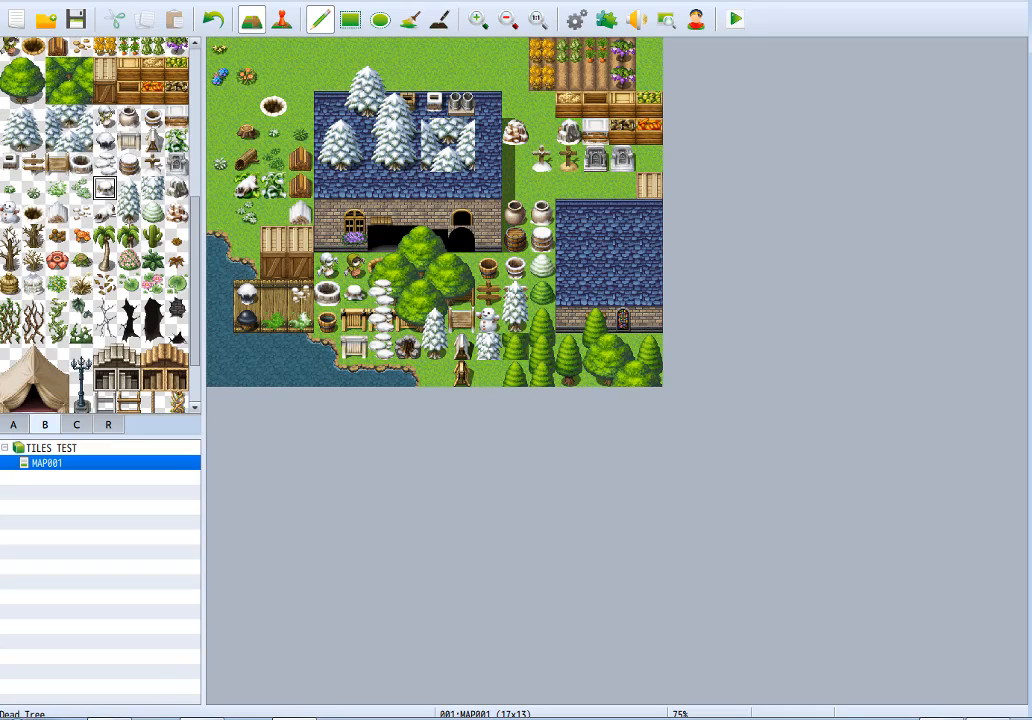
pyautogui.click(10, 236)
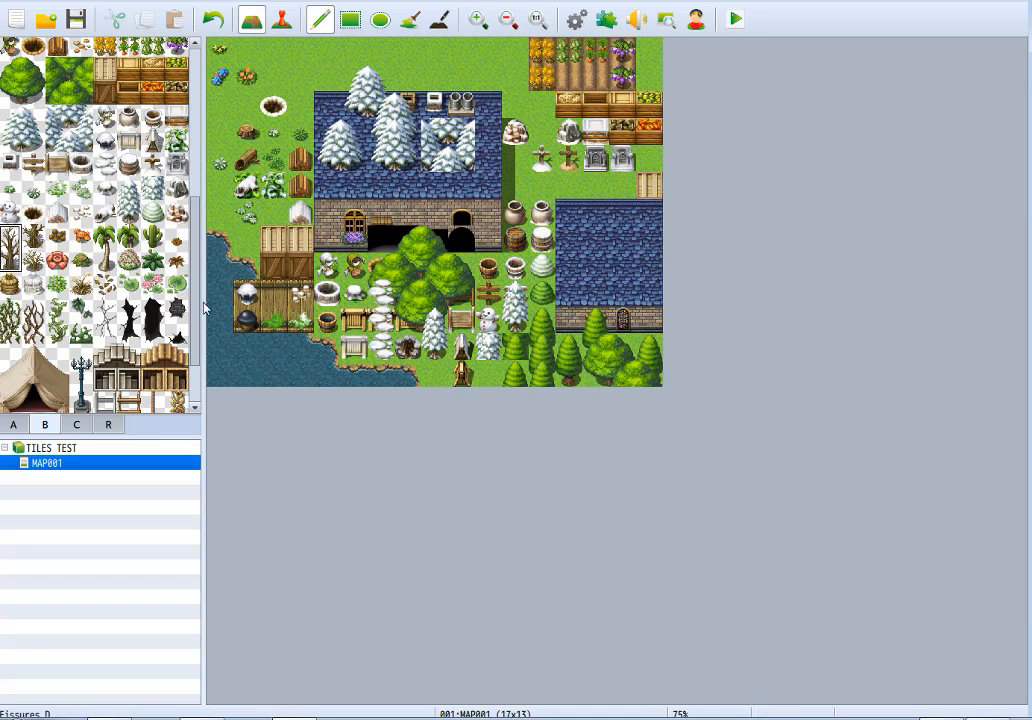
pyautogui.click(226, 327)
pyautogui.click(256, 355)
pyautogui.click(281, 367)
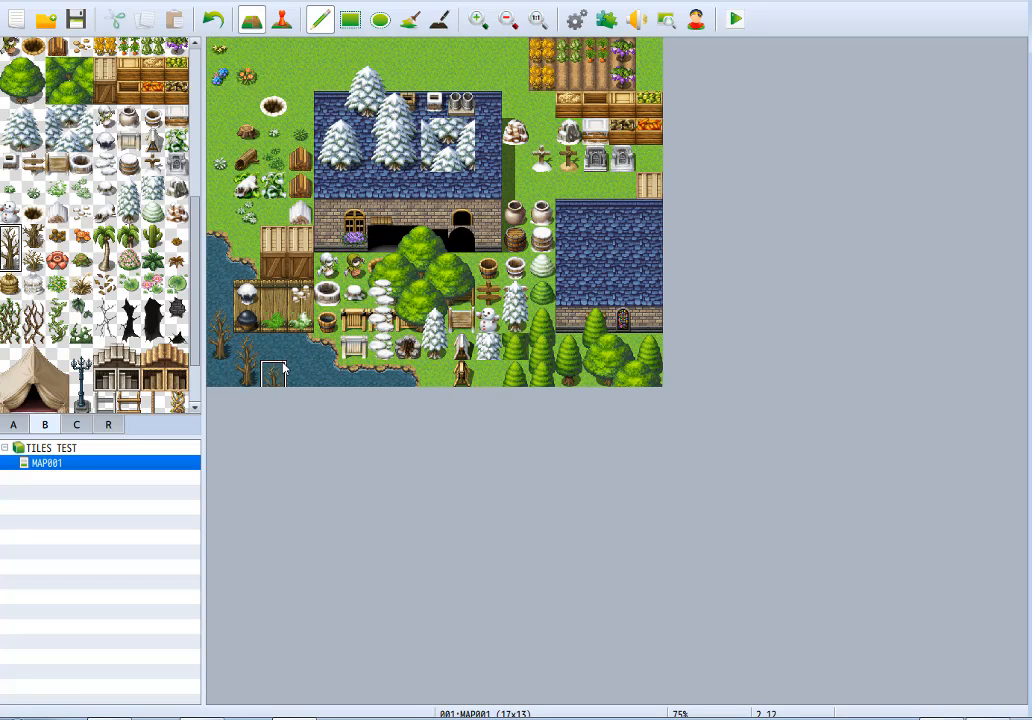
pyautogui.click(220, 165)
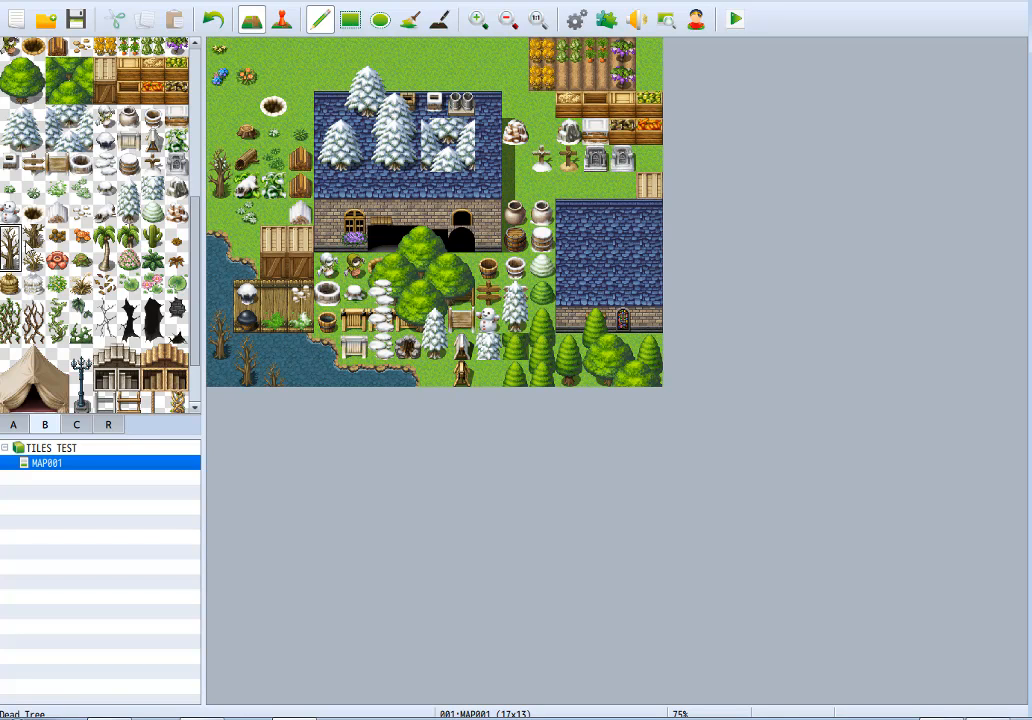
# Place the dense dead tree tile over the middle lake tree's top and a leafless shrub below the dead tree on the grass.
pyautogui.click(57, 235)
pyautogui.click(33, 235)
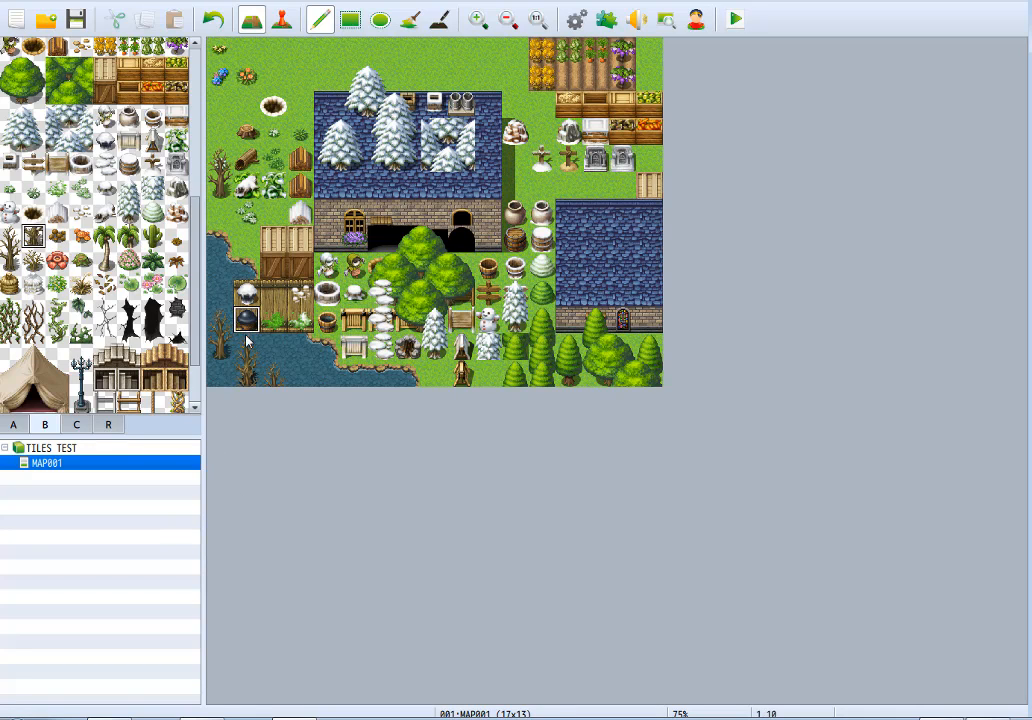
pyautogui.click(33, 259)
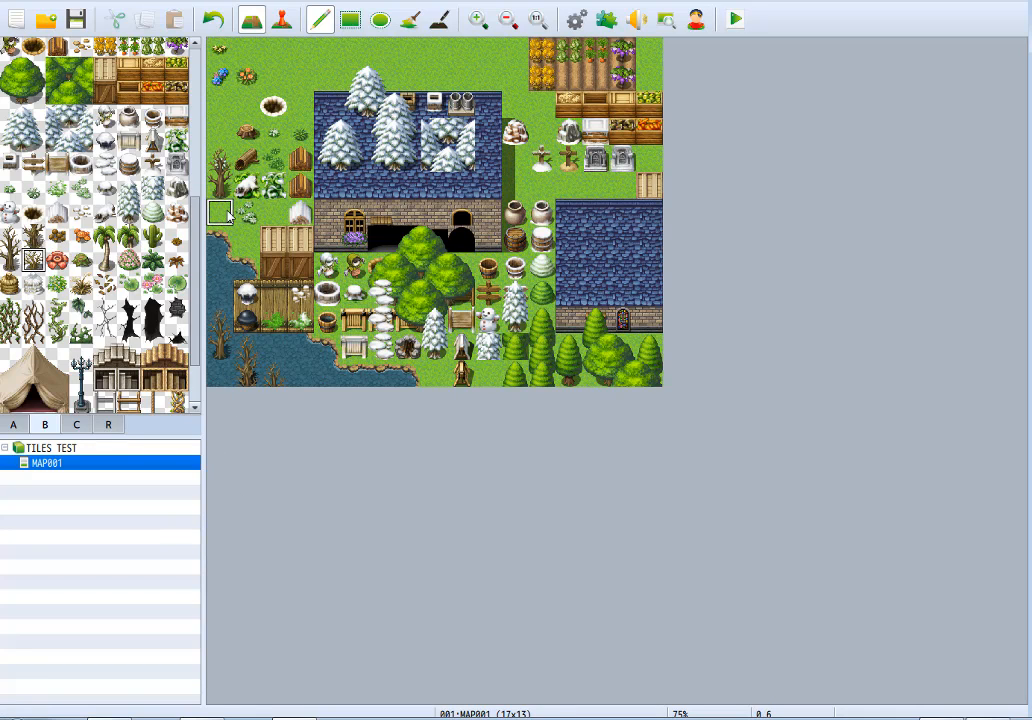
# Place a brown withered plant below the blue flowers and an orange plant over the tree stump.
pyautogui.click(58, 236)
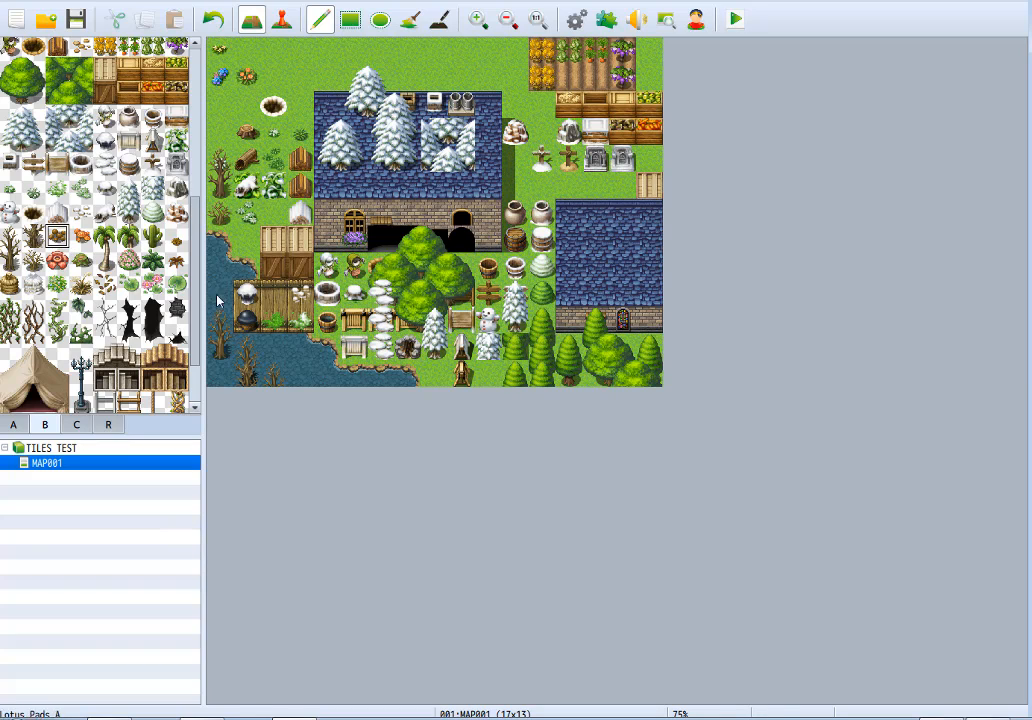
pyautogui.click(220, 104)
pyautogui.click(80, 235)
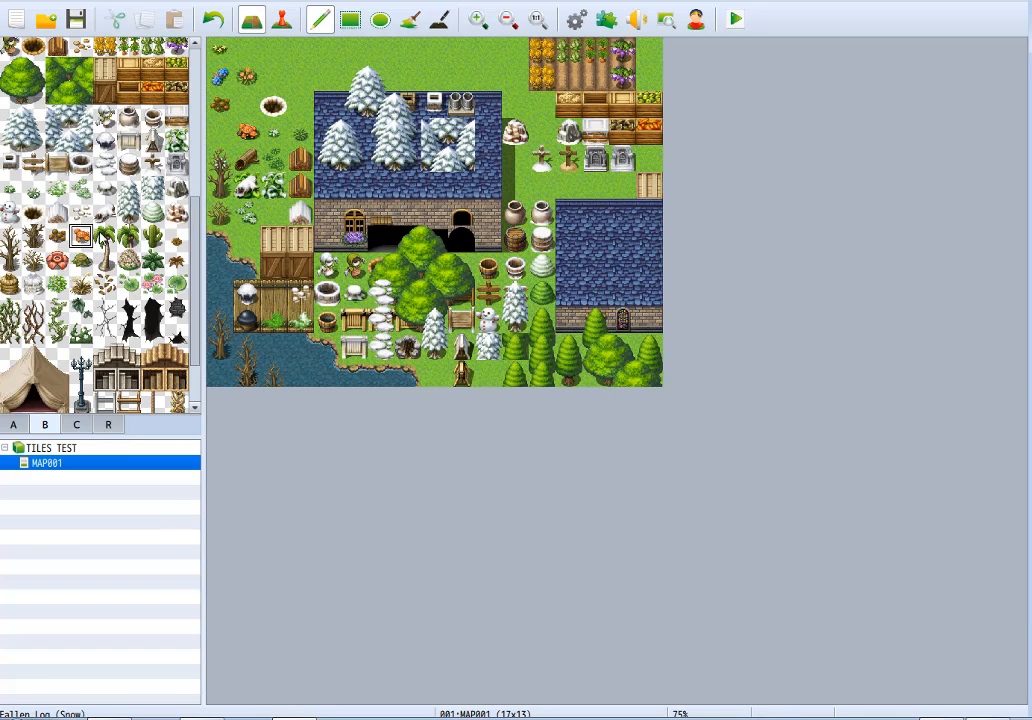
# Place the large red flower over the snowy hole and a green-and-brown plant east of the orange flowers.
pyautogui.click(57, 260)
pyautogui.click(272, 104)
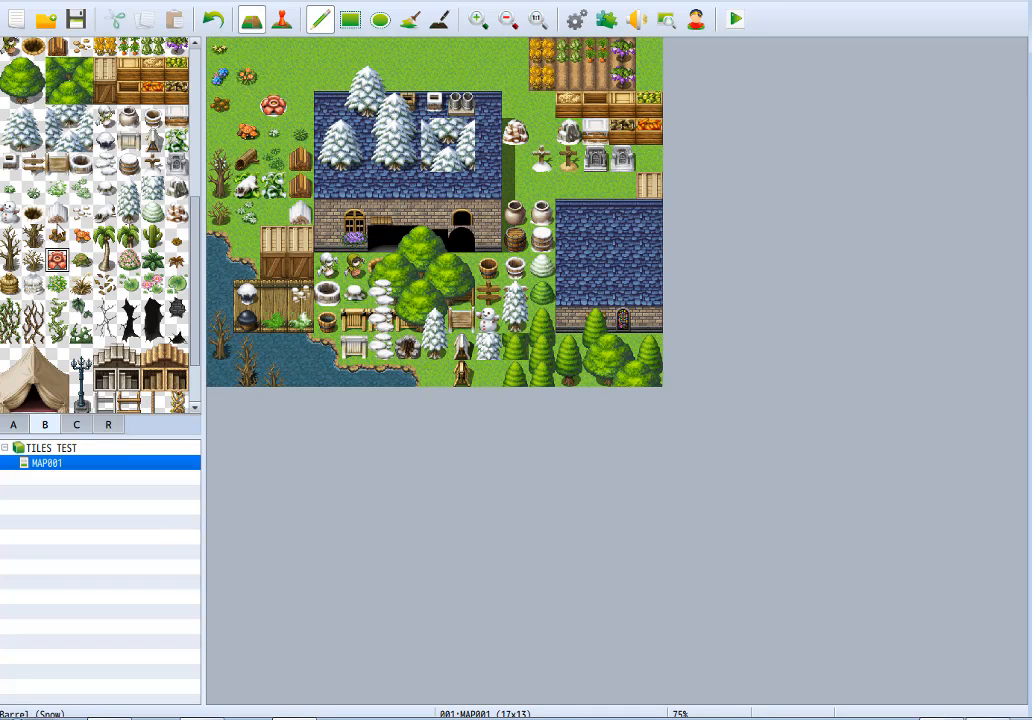
pyautogui.click(81, 261)
pyautogui.click(275, 79)
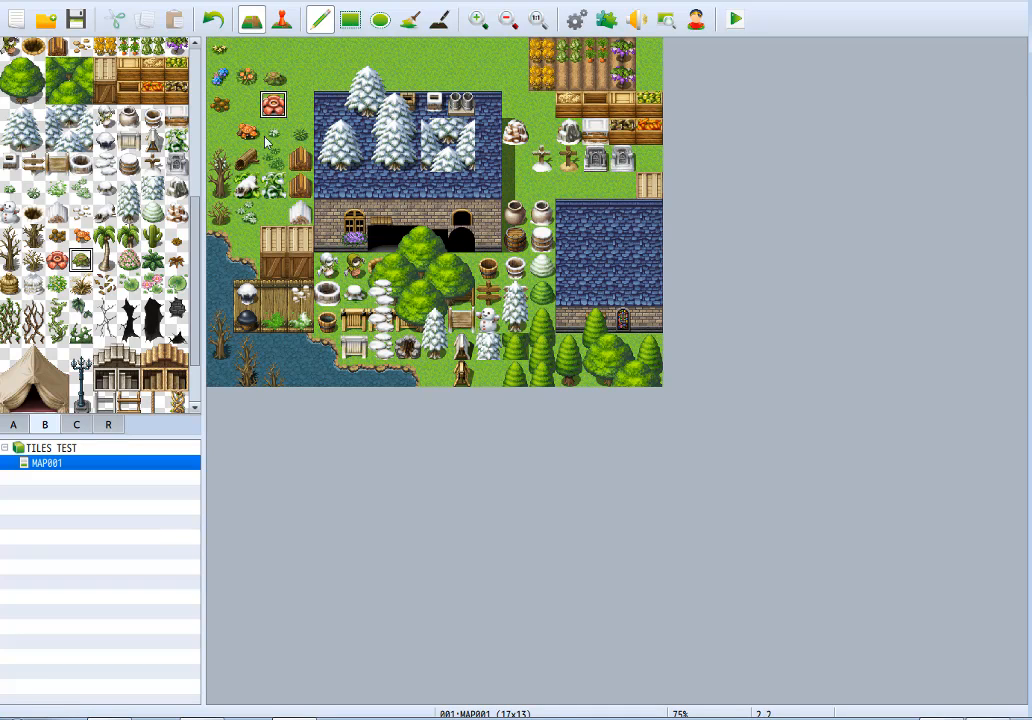
# Place a Palm Tree over the western dark crate and the dock, with the dense palm tile over its trunk.
pyautogui.click(108, 238)
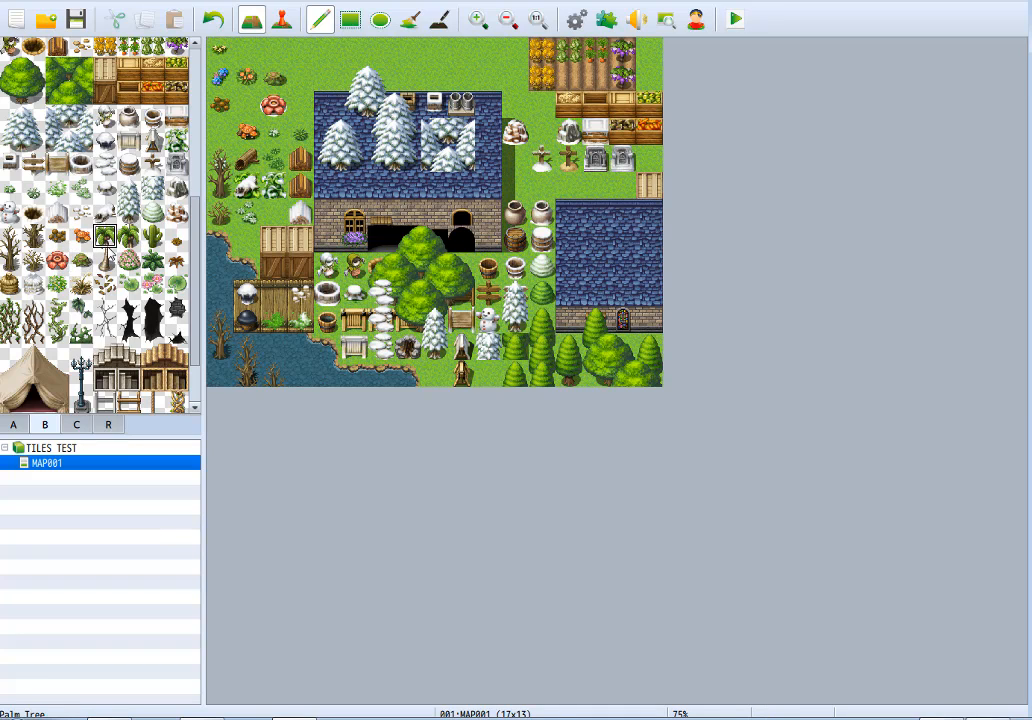
pyautogui.click(274, 266)
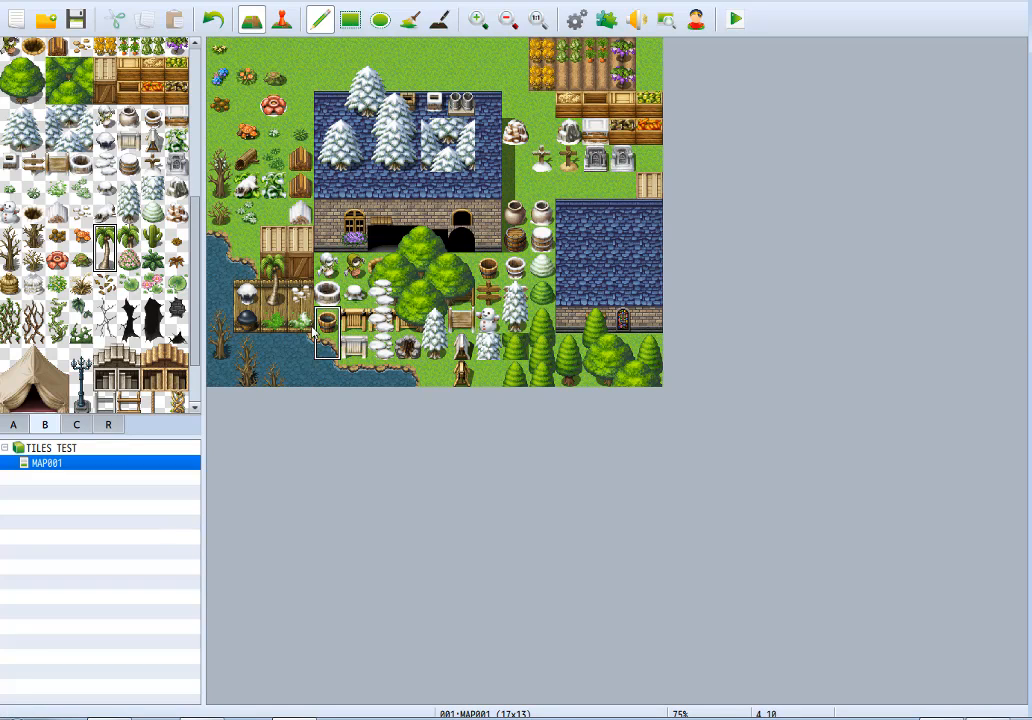
pyautogui.click(130, 238)
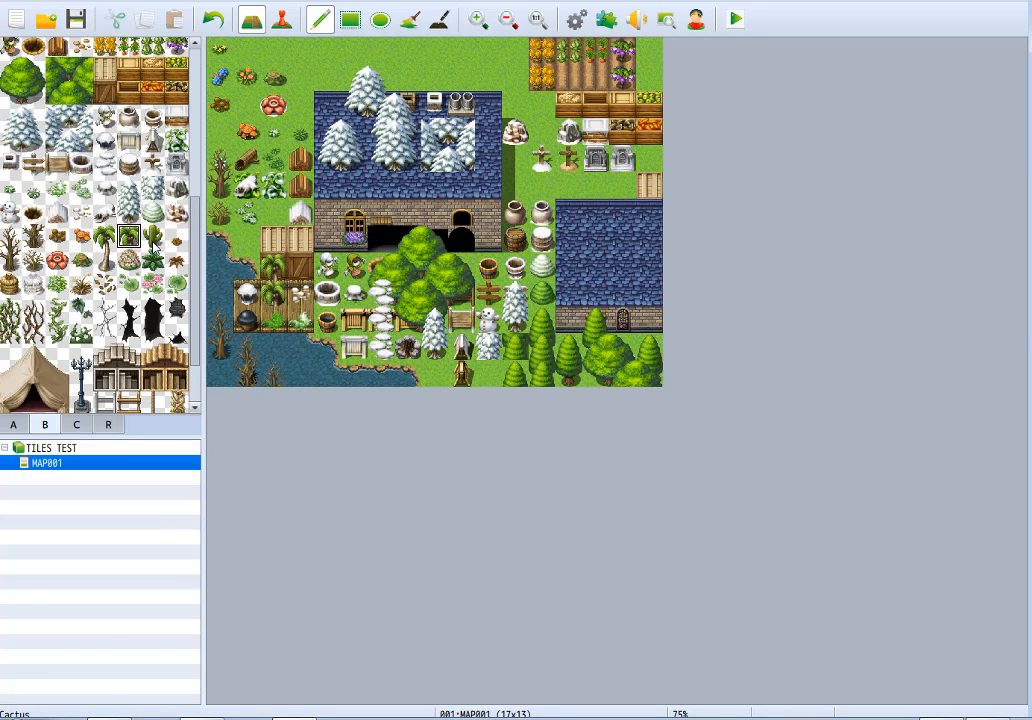
# Place a Cactus west of the snow-covered stump beside the house and a Bush (Flowers) directly above the dead tree on the grass.
pyautogui.click(155, 238)
pyautogui.click(274, 211)
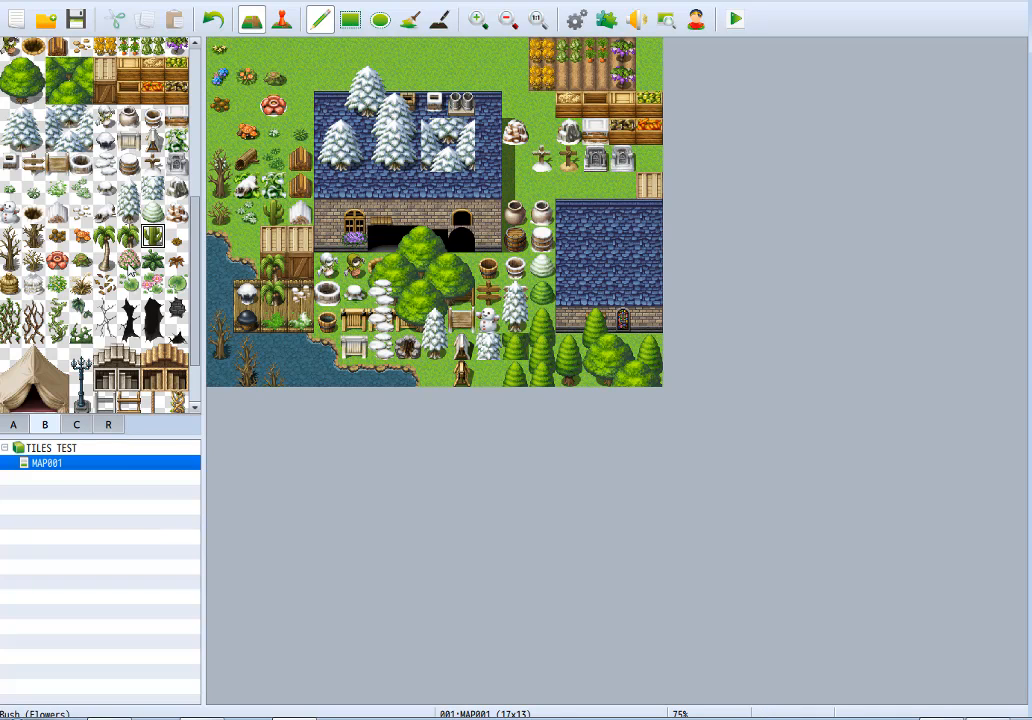
pyautogui.click(130, 262)
pyautogui.click(220, 131)
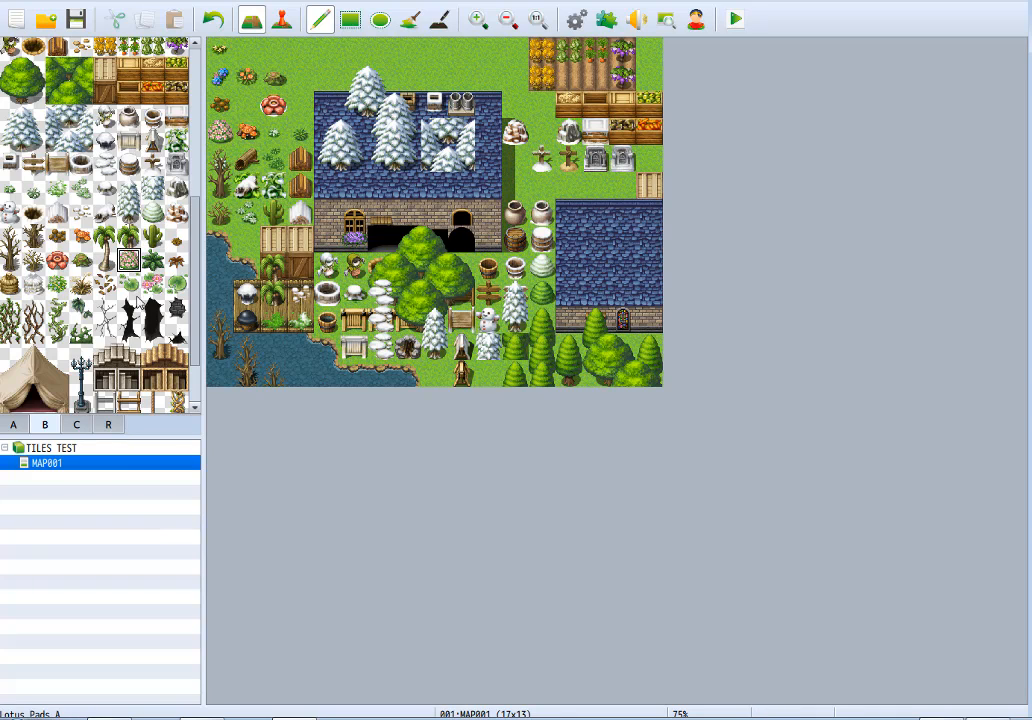
# Place the leafy green plant west of the large red flower, and Dead Grass A and Dead Grass B east of it.
pyautogui.click(152, 261)
pyautogui.click(246, 104)
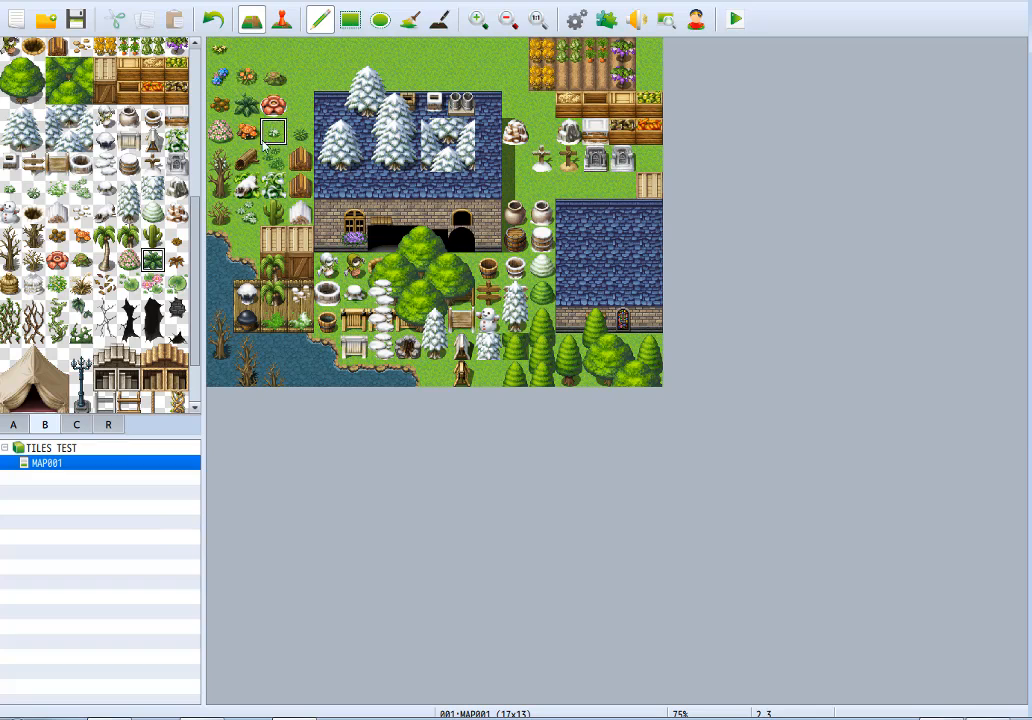
pyautogui.click(176, 236)
pyautogui.click(273, 104)
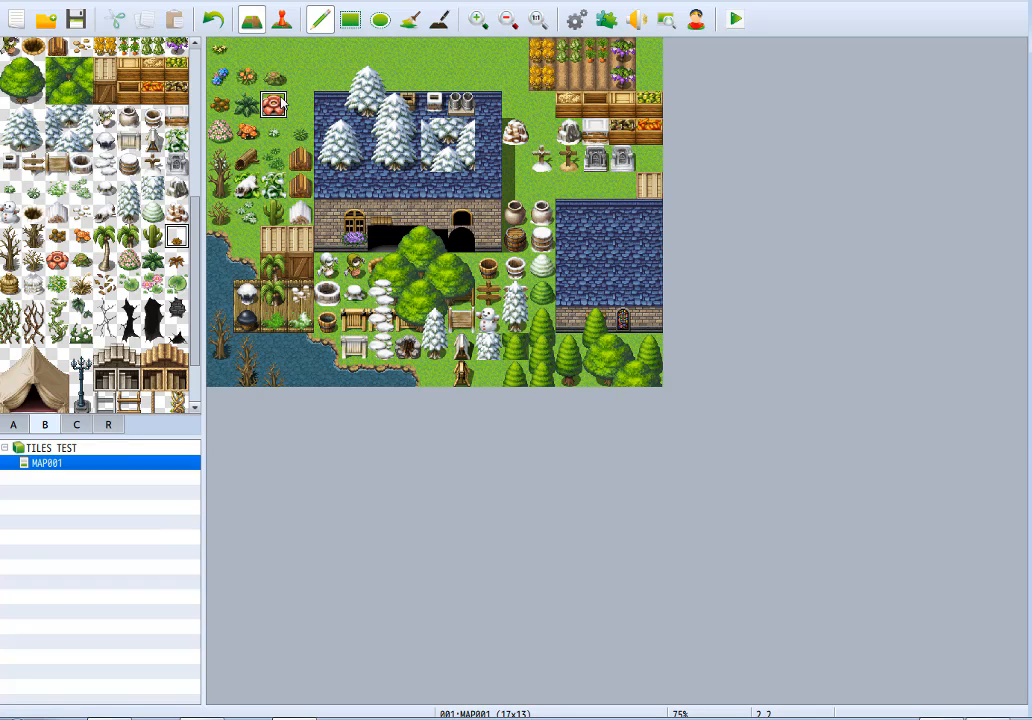
pyautogui.click(178, 261)
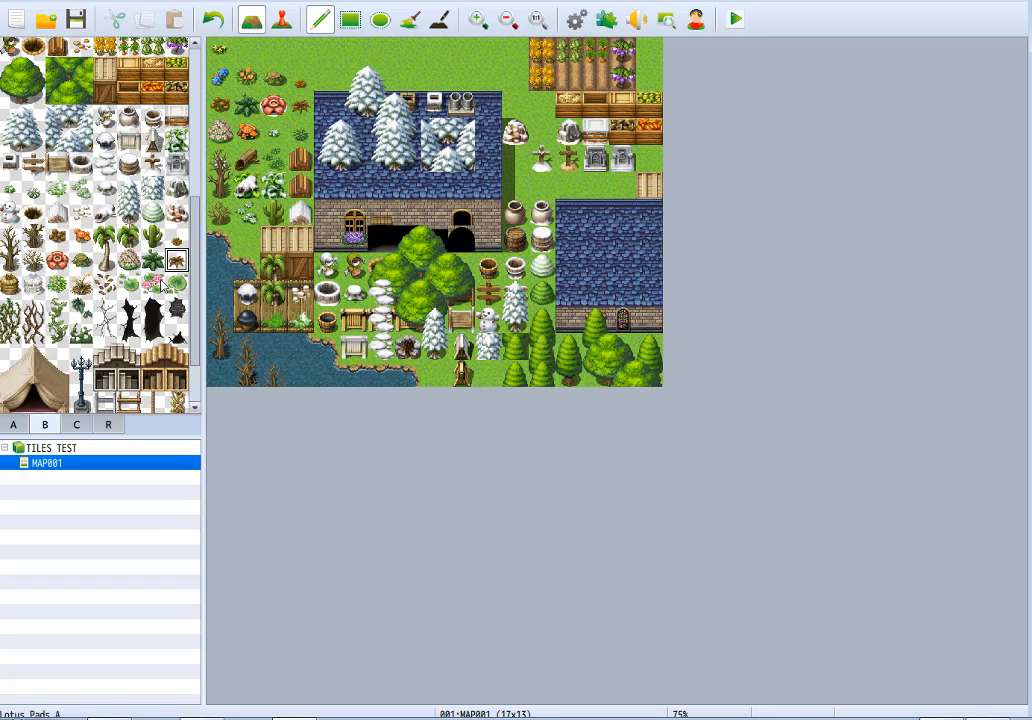
# Place the brown sack tile above the clay pot and its snow-covered variant above the snowy pot, east of the house.
pyautogui.click(10, 284)
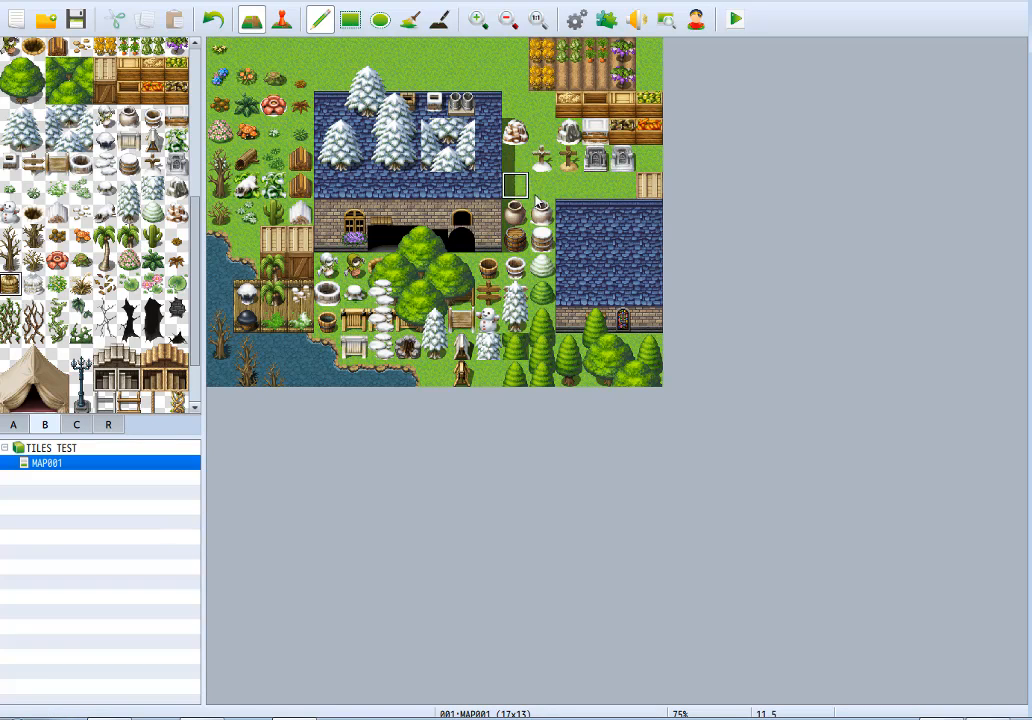
pyautogui.click(512, 158)
pyautogui.click(515, 185)
pyautogui.click(33, 284)
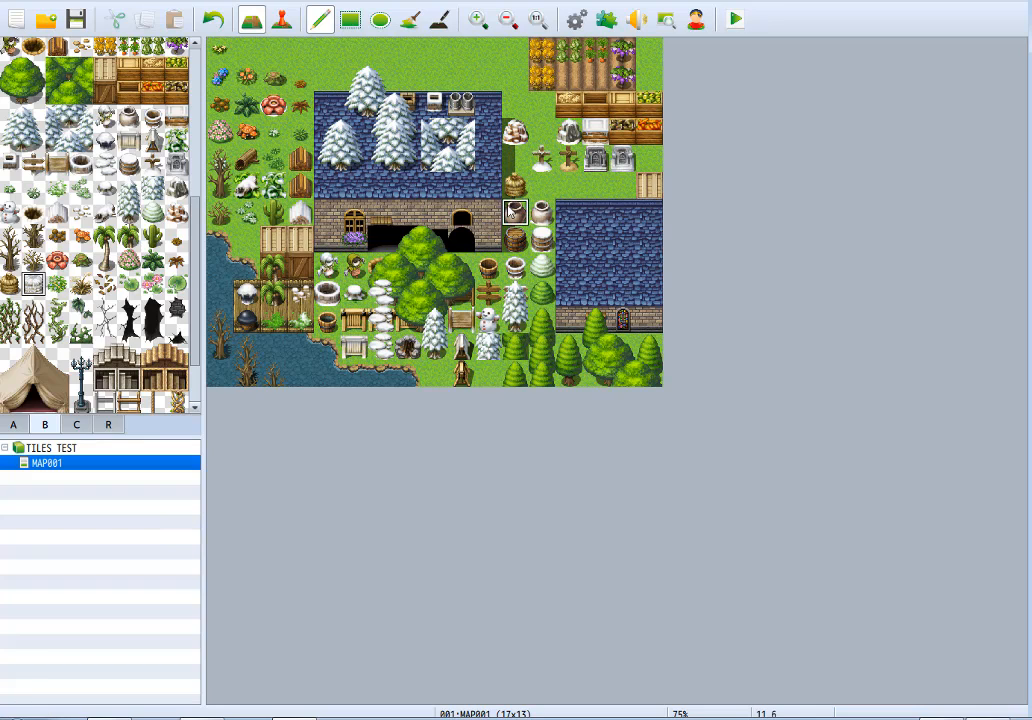
pyautogui.click(541, 183)
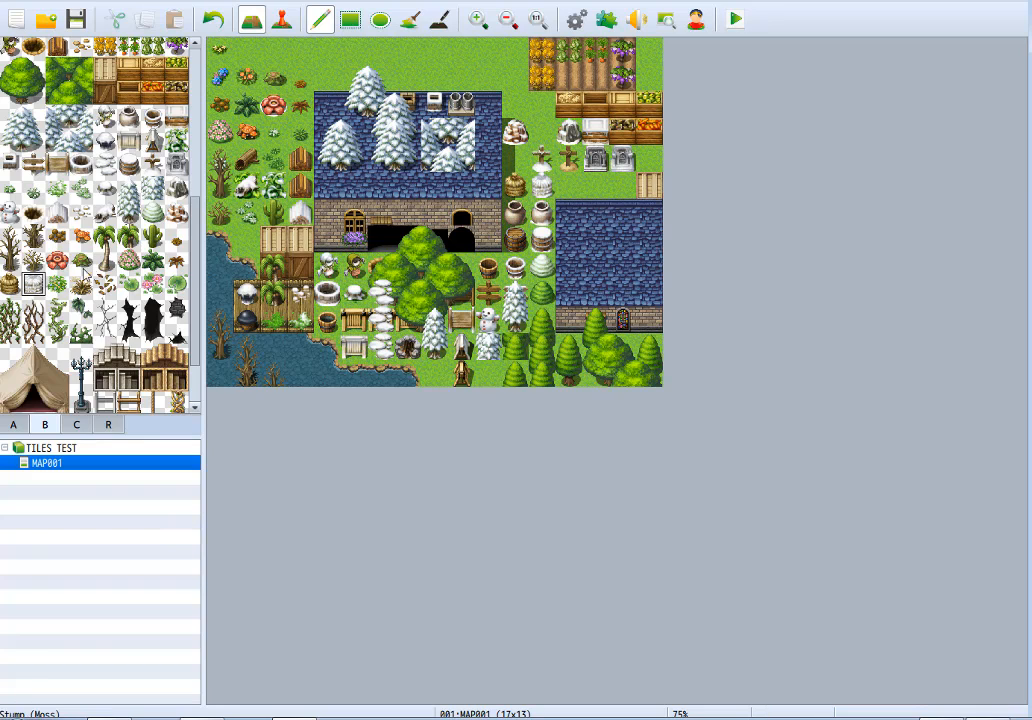
# Place a flowering bush on the crop field, with Susuki Grass and Fallen Leaves on the grass west of it.
pyautogui.click(57, 284)
pyautogui.click(595, 77)
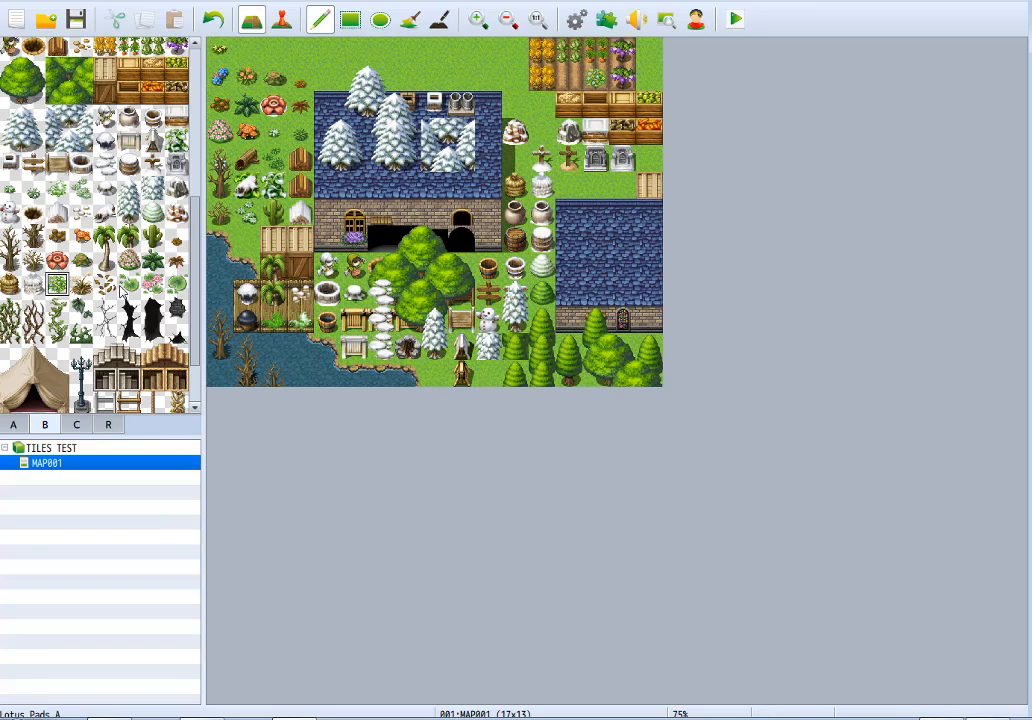
pyautogui.click(81, 284)
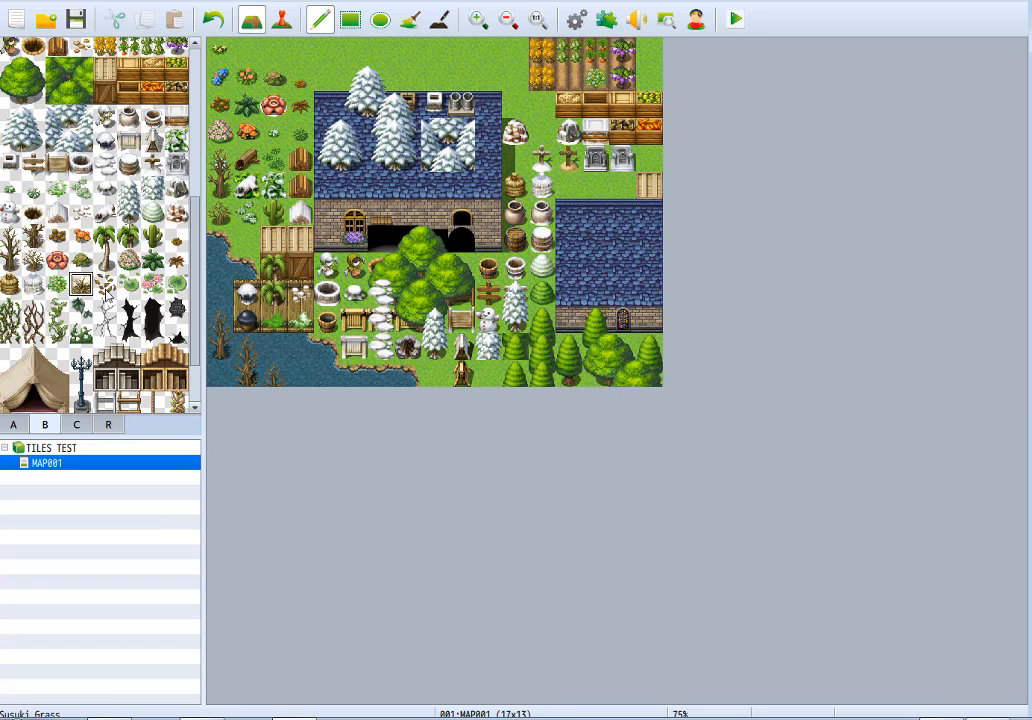
pyautogui.click(490, 56)
pyautogui.click(105, 284)
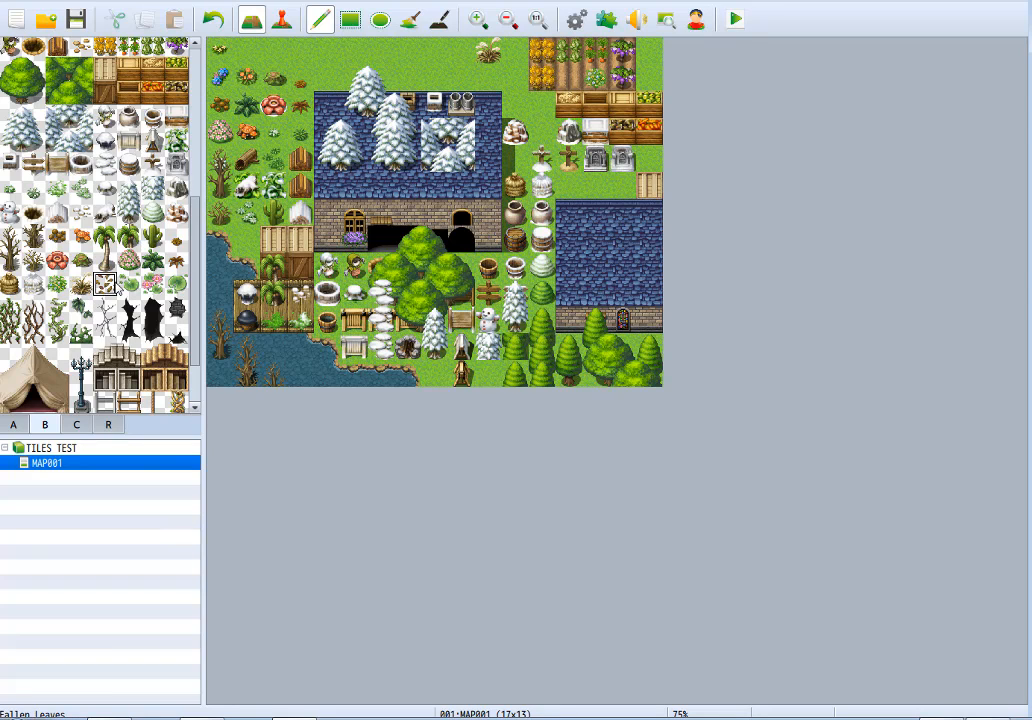
pyautogui.click(436, 76)
# Place Lotus Pads A, the pink lotus flowers and the single large lotus pad on the lake beside its eastern shore.
pyautogui.click(129, 284)
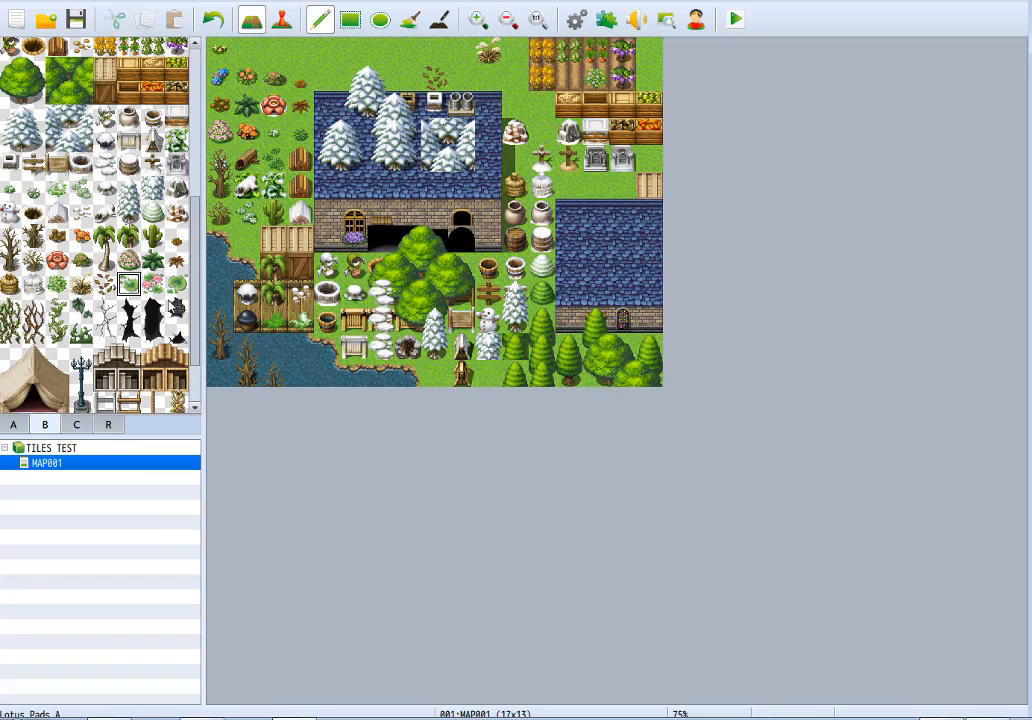
pyautogui.click(327, 373)
pyautogui.click(153, 284)
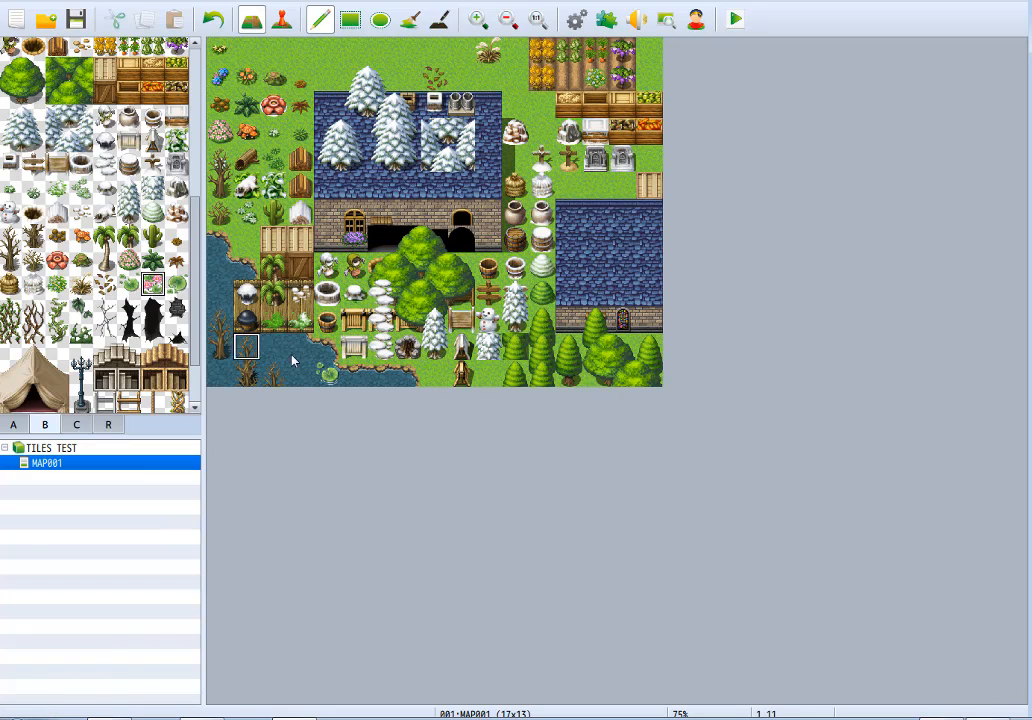
pyautogui.click(179, 288)
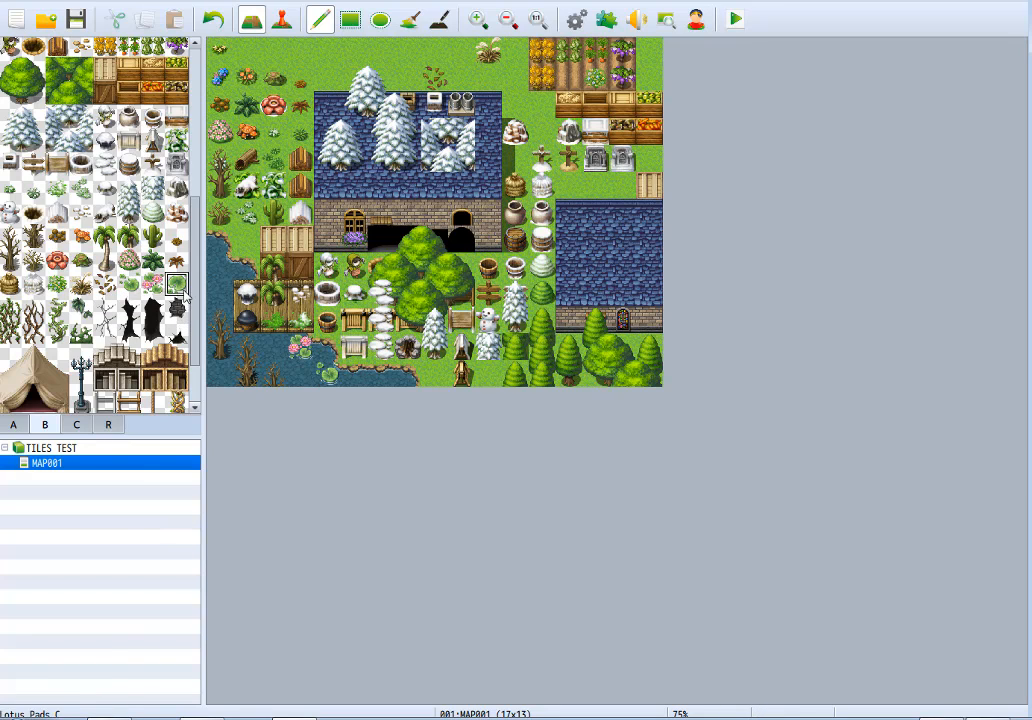
pyautogui.click(303, 375)
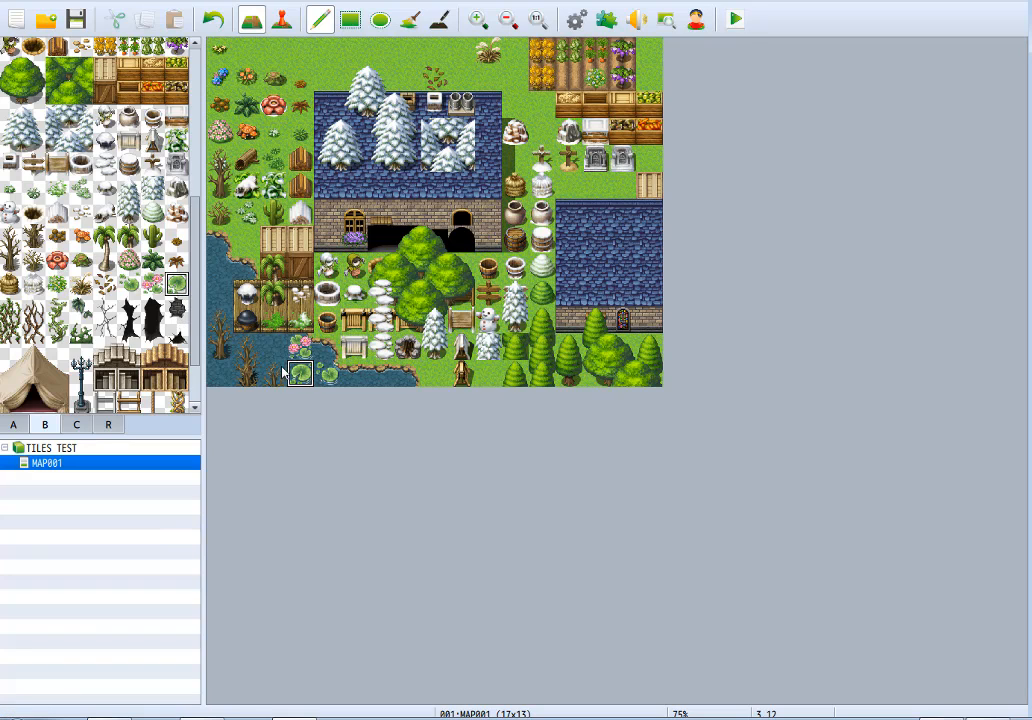
# Clear MAP001 by filling the entire map with plain meadow ground as one rectangle.
pyautogui.click(10, 308)
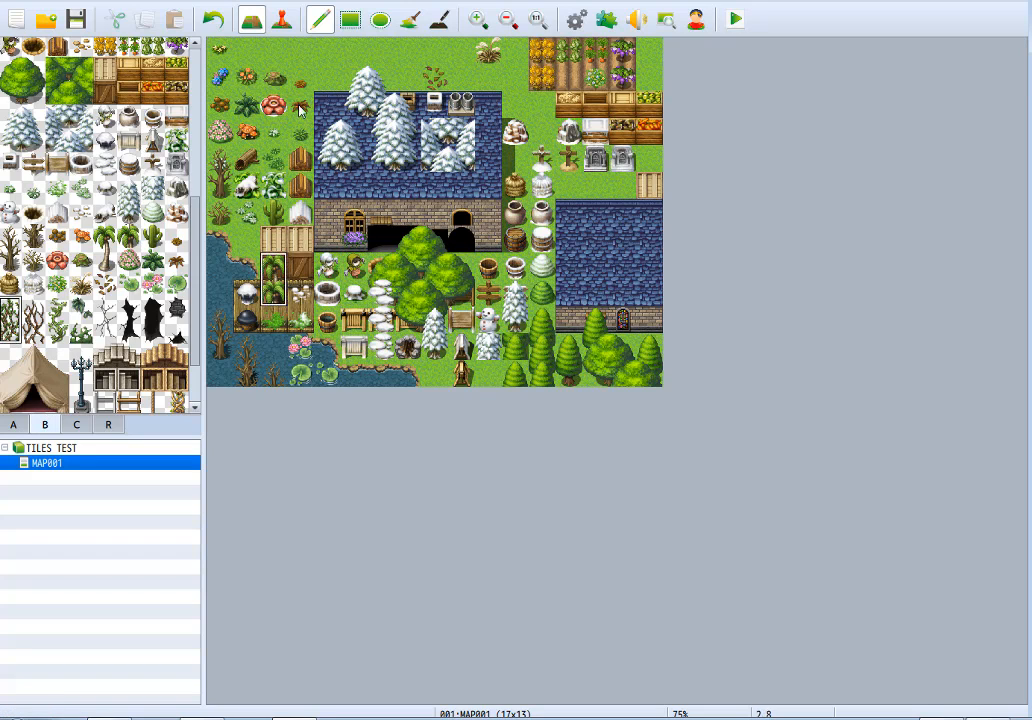
pyautogui.click(350, 19)
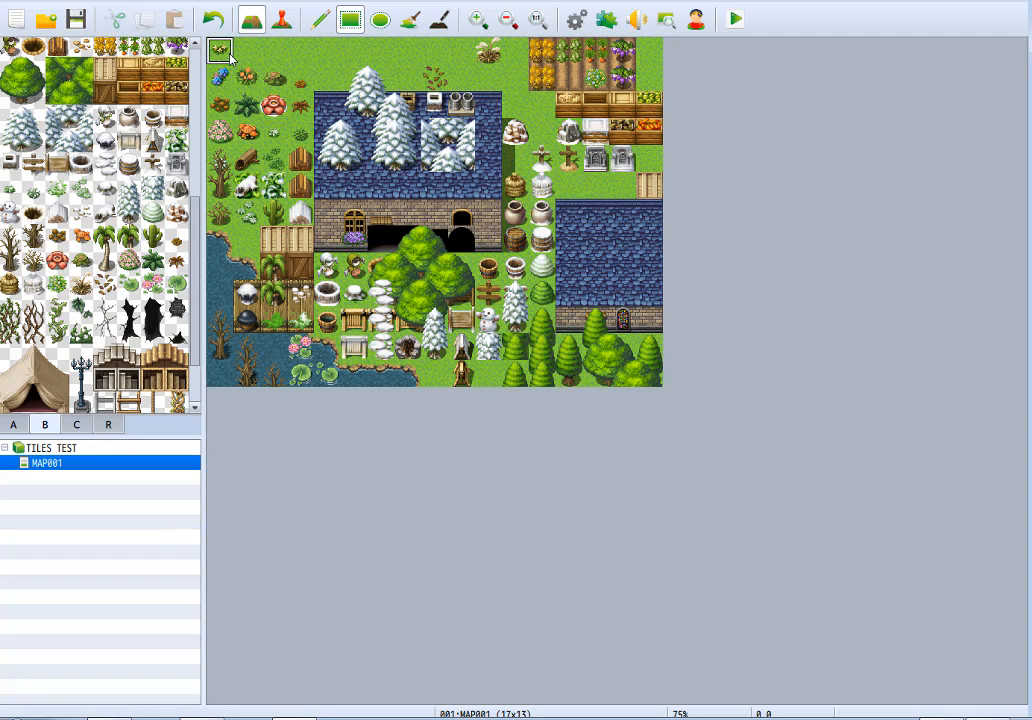
pyautogui.moveTo(216, 50); pyautogui.dragTo(655, 380)
pyautogui.click(13, 424)
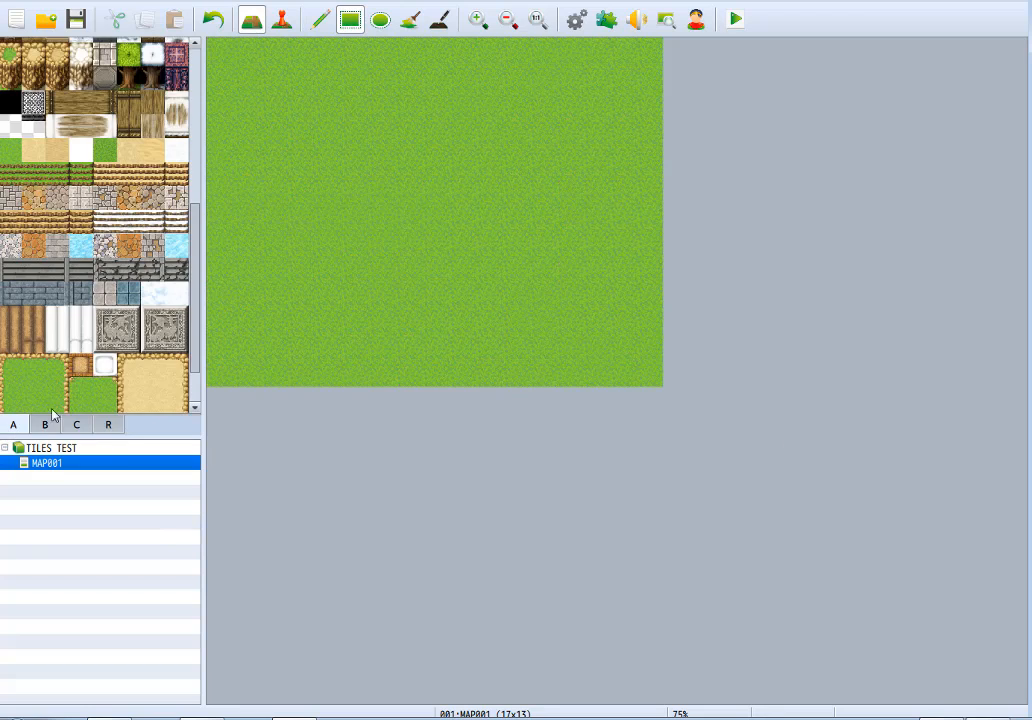
# Place four three-tile-wide Ledge (Meadow) cliff blocks side by side along the map's north edge with the pencil.
pyautogui.scroll(-1, 97, 365)
pyautogui.click(10, 358)
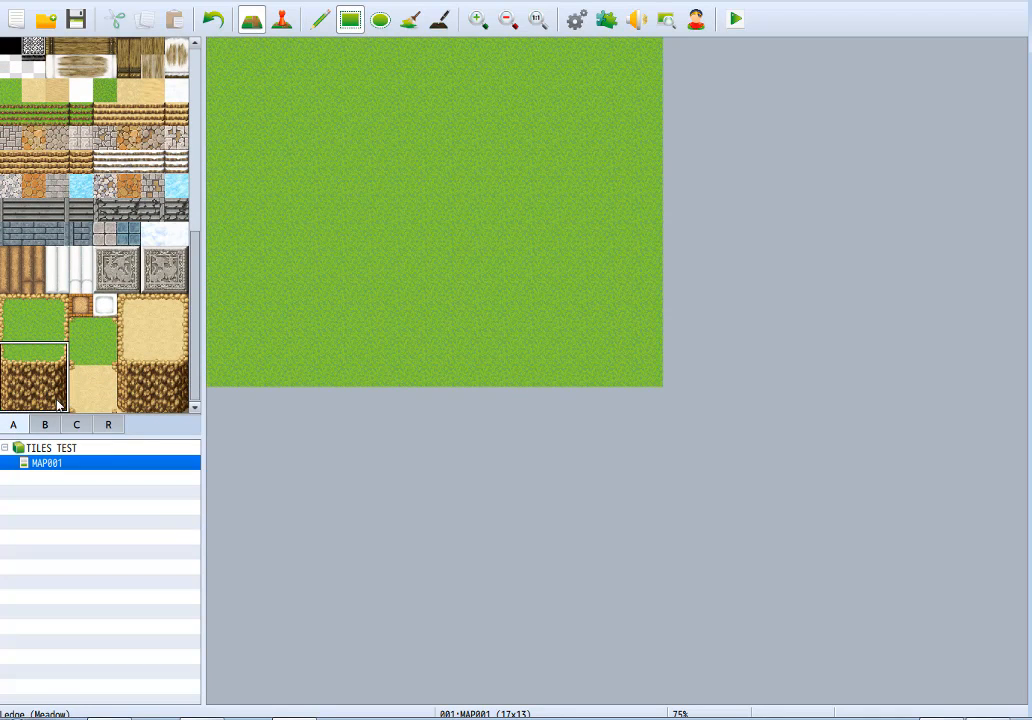
pyautogui.click(379, 60)
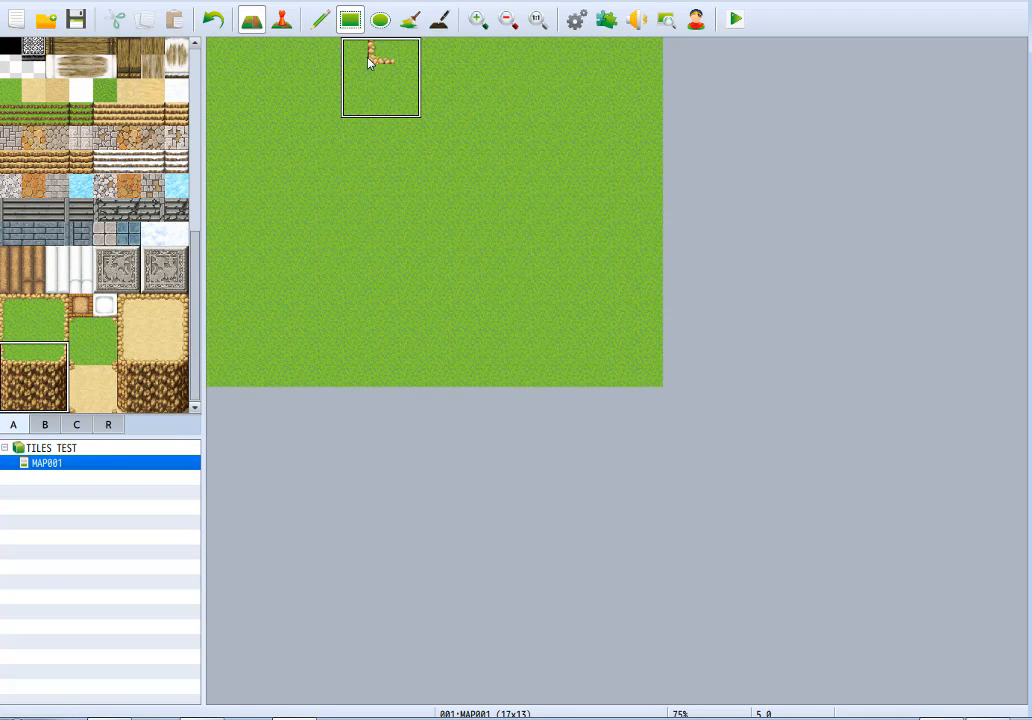
pyautogui.click(320, 19)
pyautogui.click(389, 55)
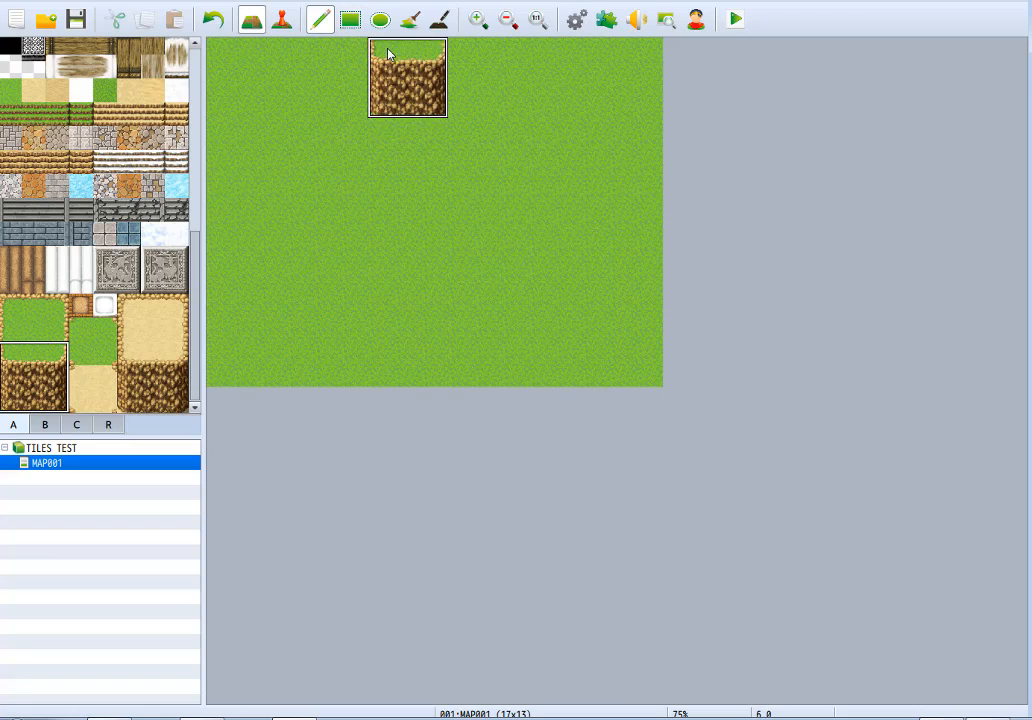
pyautogui.click(470, 64)
pyautogui.click(560, 66)
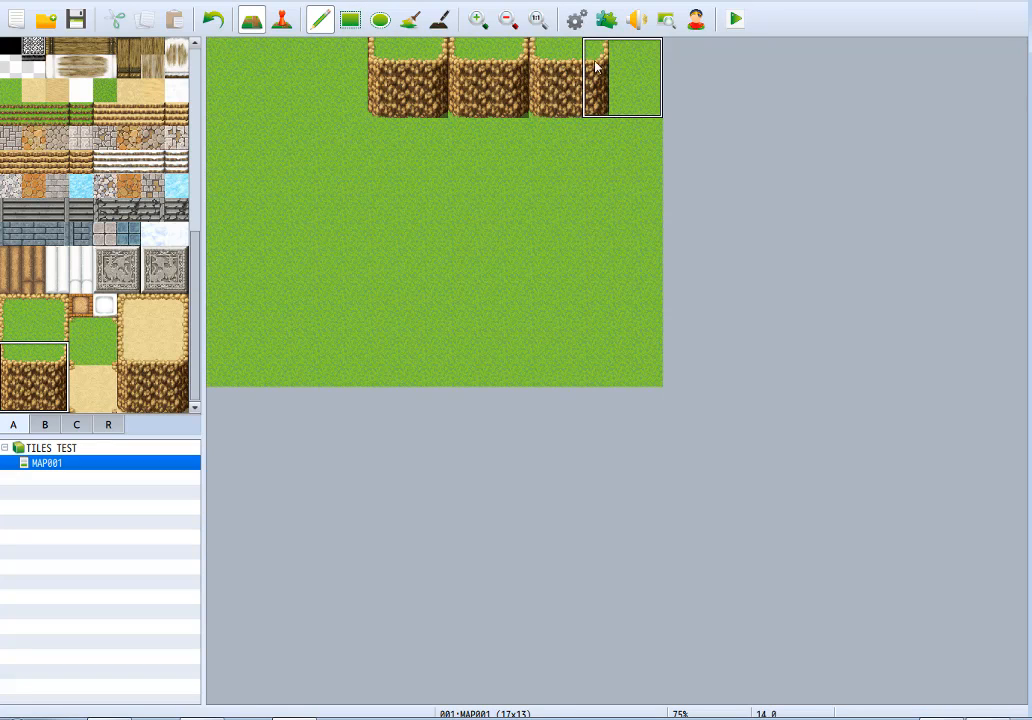
pyautogui.click(310, 50)
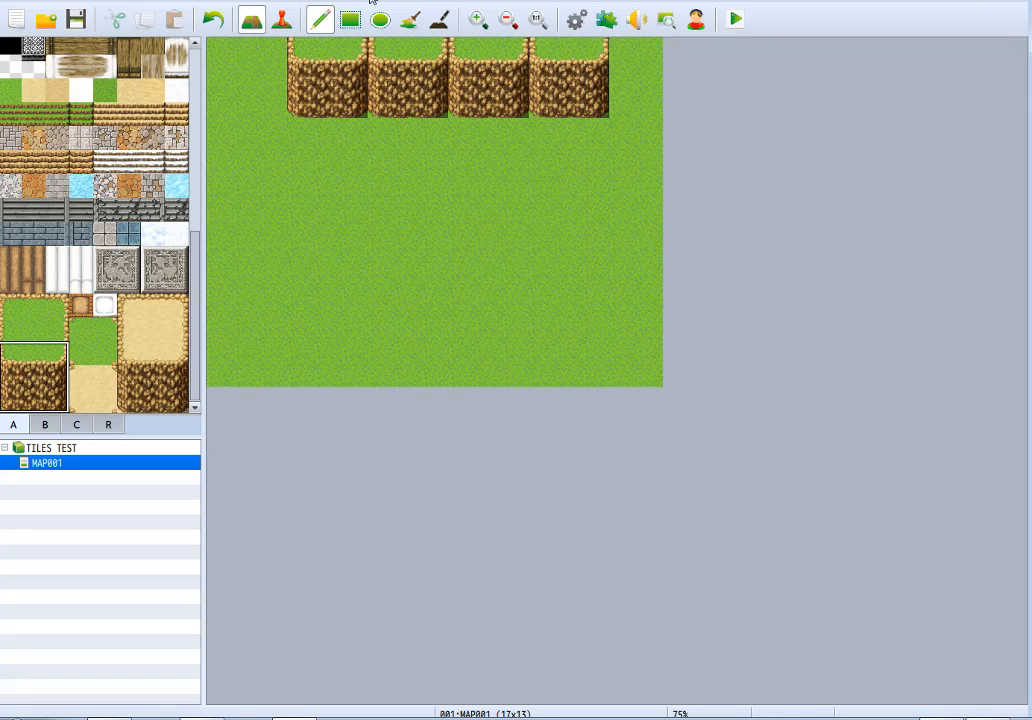
# Place the full Wall Vines A on the westernmost ledge, and its upper and lower pieces separately on the second and third ledges.
pyautogui.click(46, 426)
pyautogui.scroll(1, 14, 313)
pyautogui.click(10, 335)
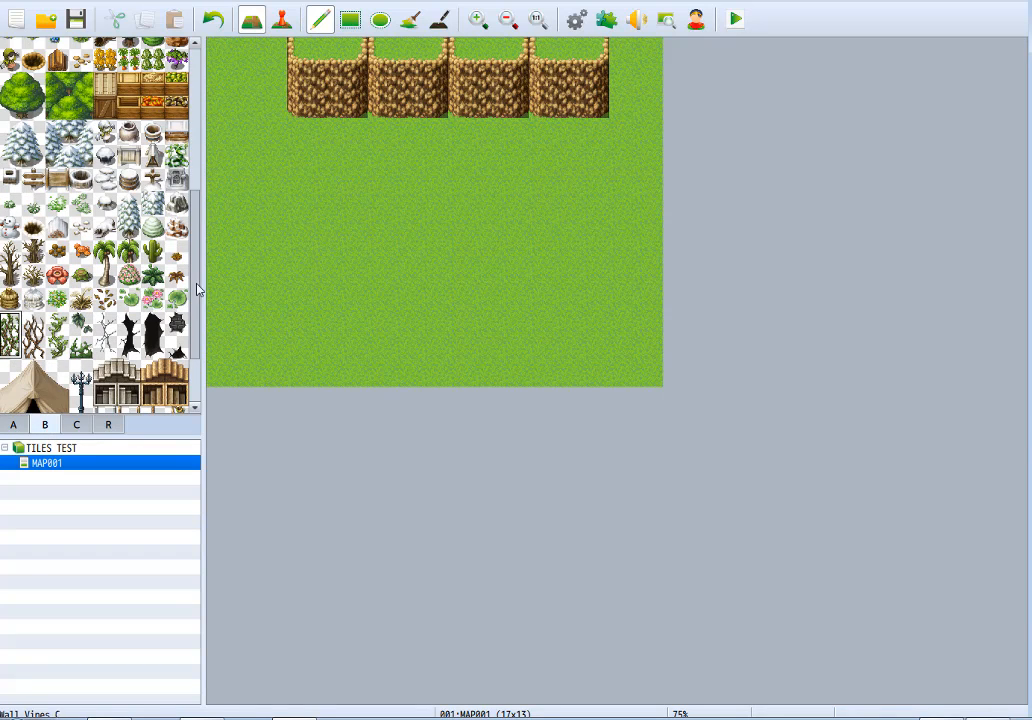
pyautogui.click(328, 78)
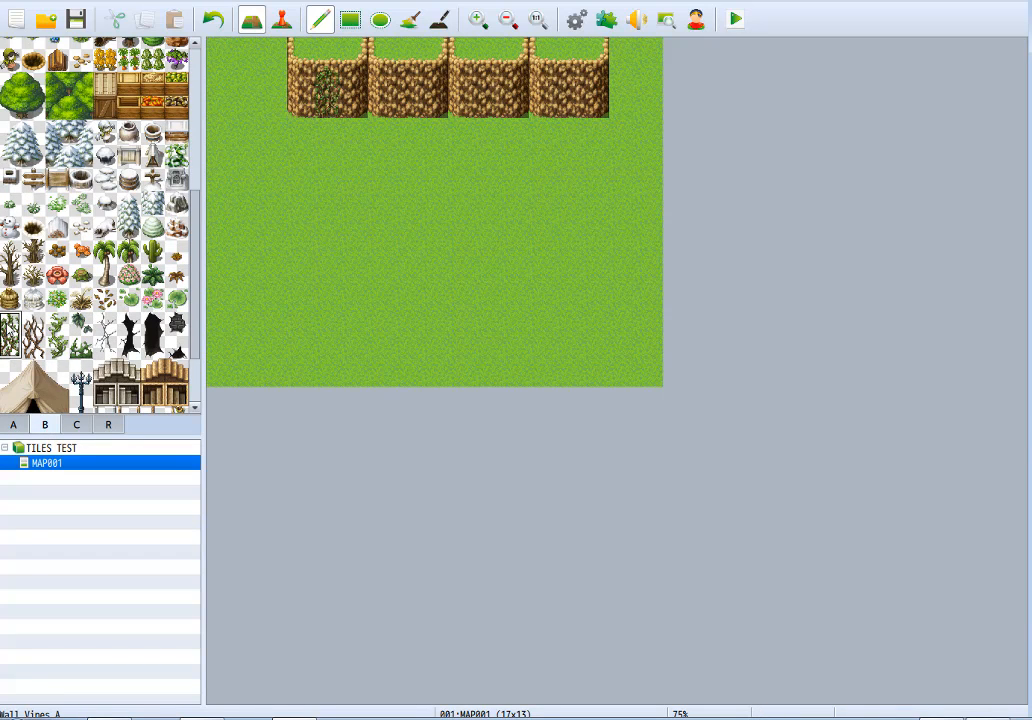
pyautogui.click(408, 100)
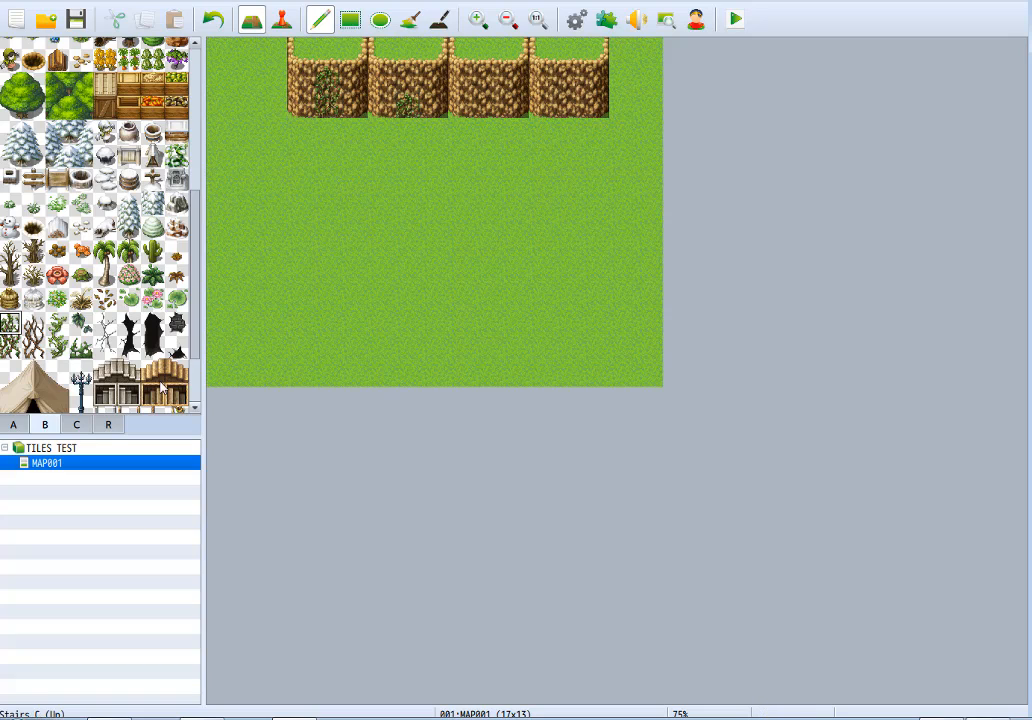
pyautogui.click(10, 345)
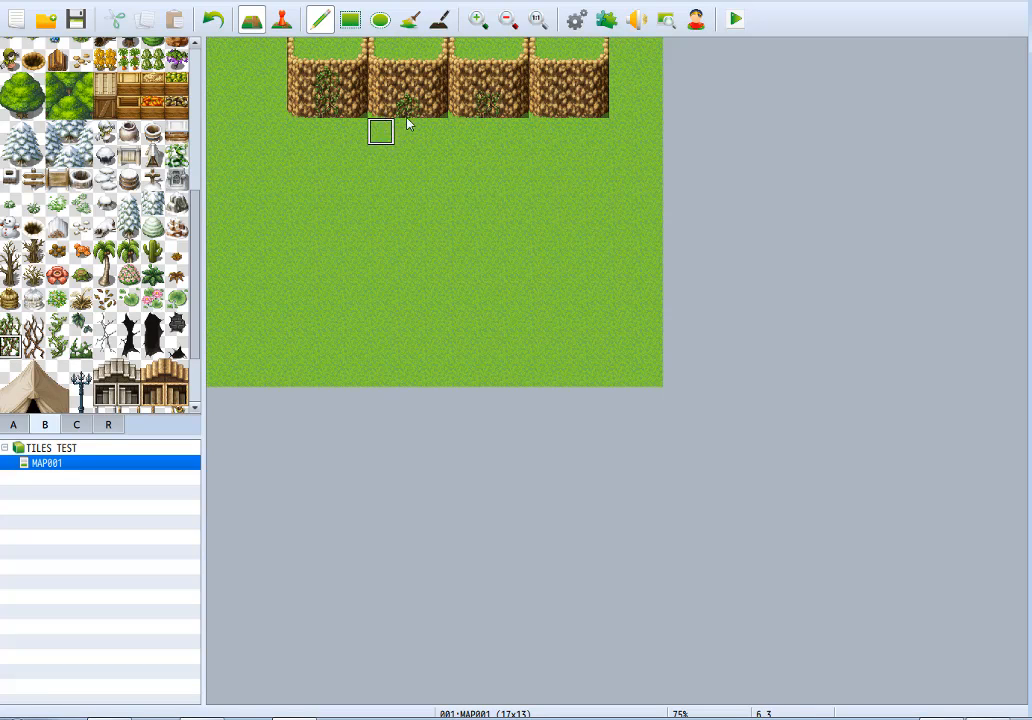
# Erase the vines from the three western ledges using an empty tile.
pyautogui.rightClick(491, 74)
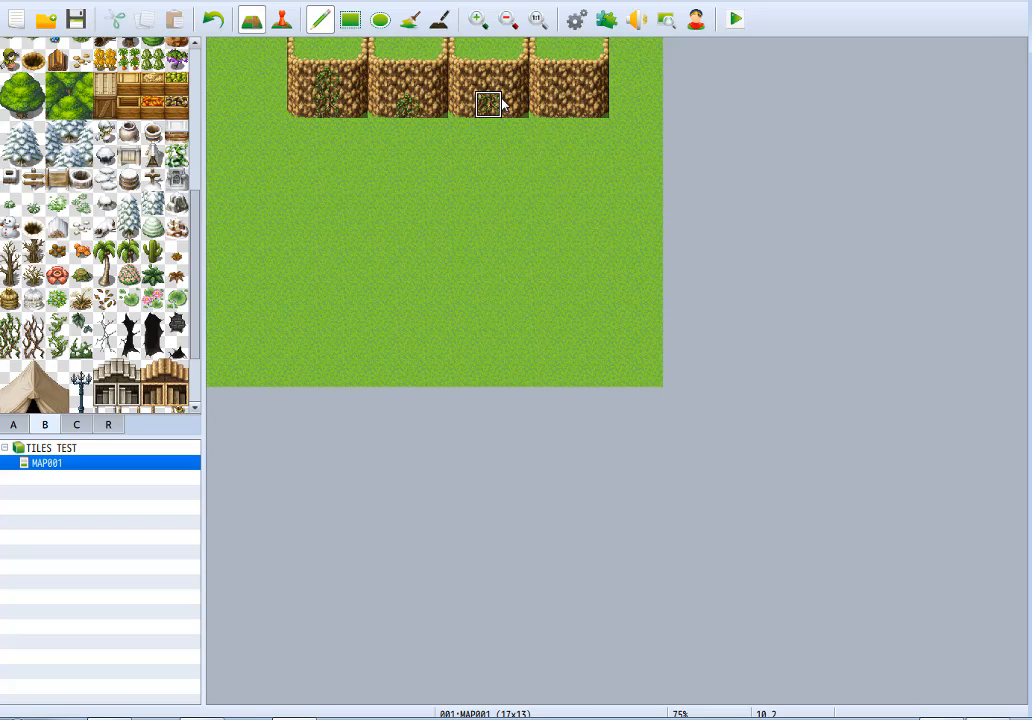
pyautogui.click(499, 102)
pyautogui.click(404, 105)
pyautogui.click(330, 100)
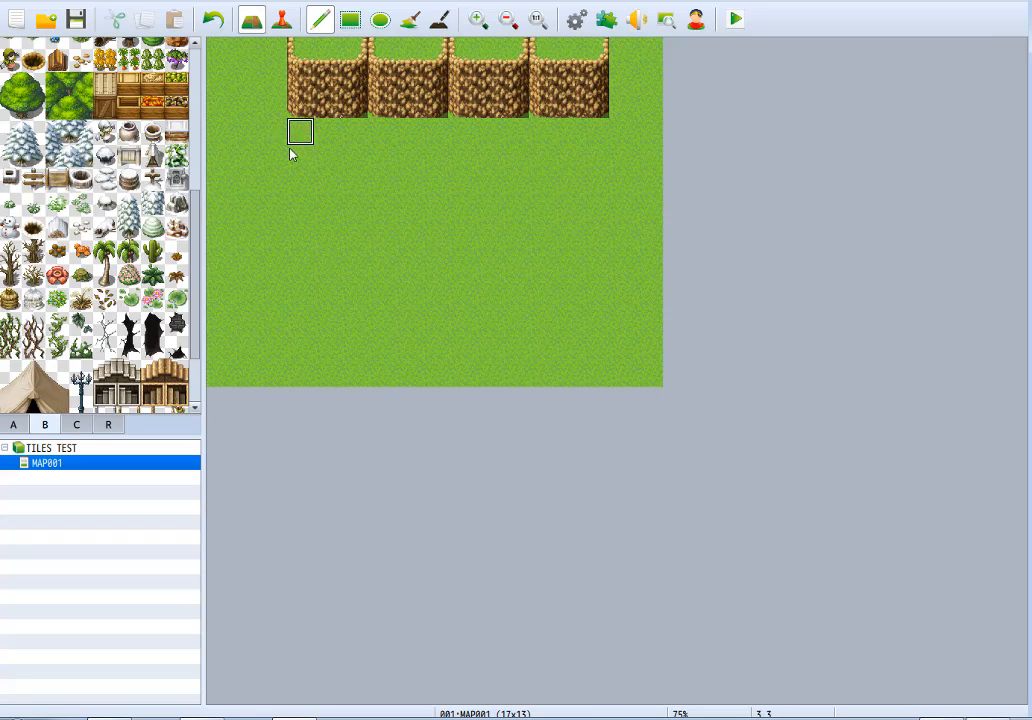
pyautogui.moveTo(328, 48); pyautogui.dragTo(336, 117, button='right')
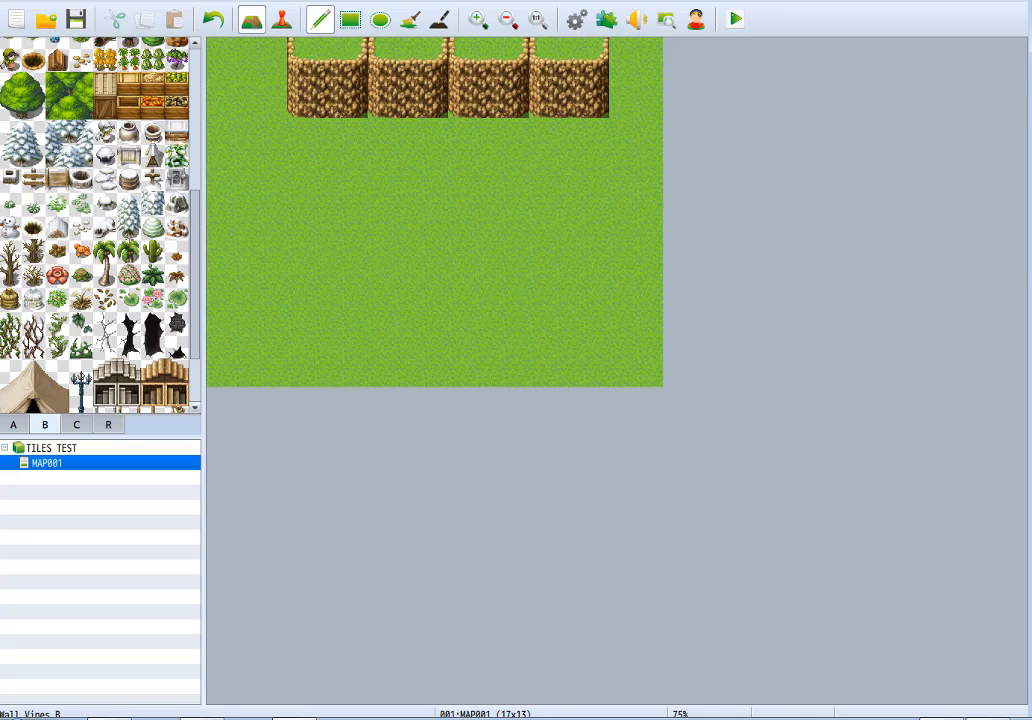
# Place the full two-tile Wall Vines B on the westernmost ledge and the full Wall Vines C on the second ledge.
pyautogui.moveTo(29, 340); pyautogui.dragTo(58, 324)
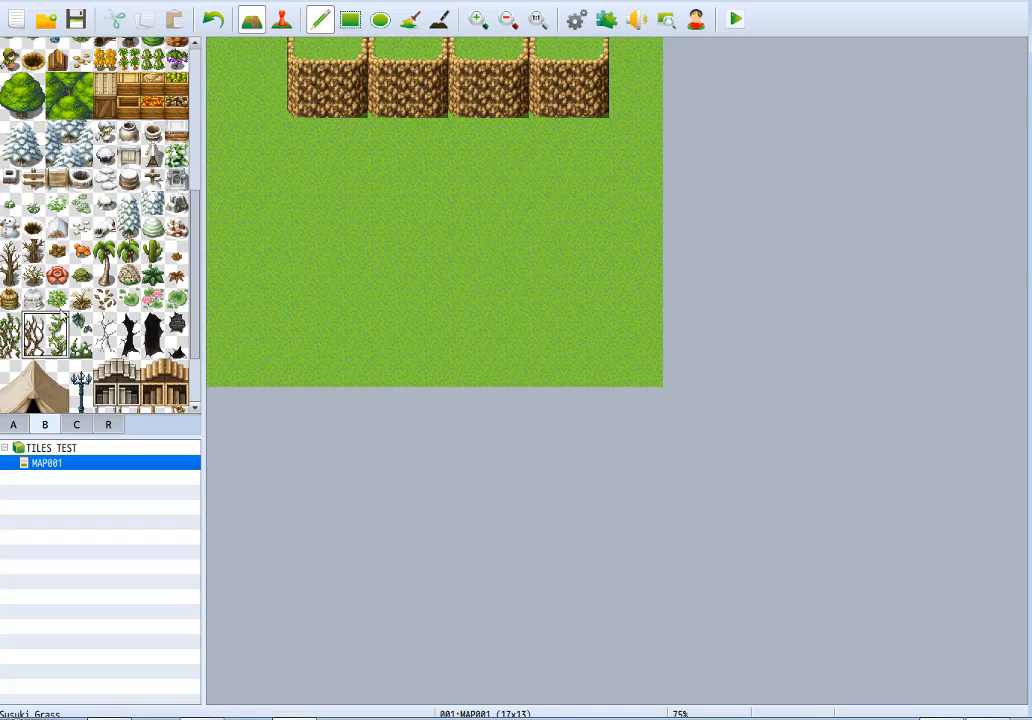
pyautogui.click(33, 324)
pyautogui.click(326, 78)
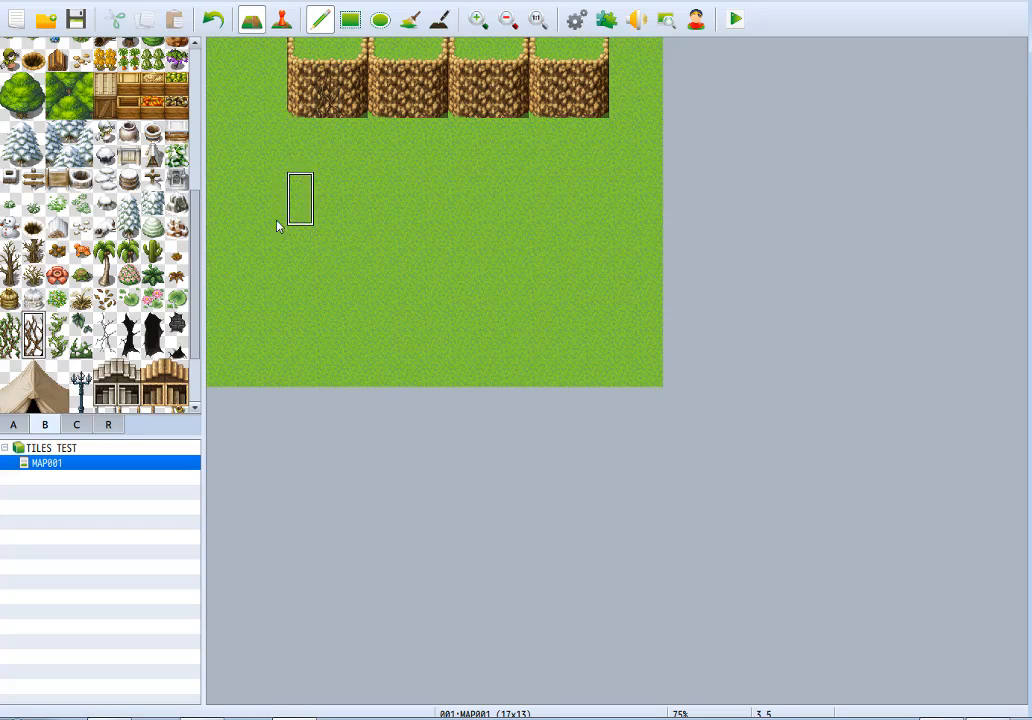
pyautogui.click(57, 330)
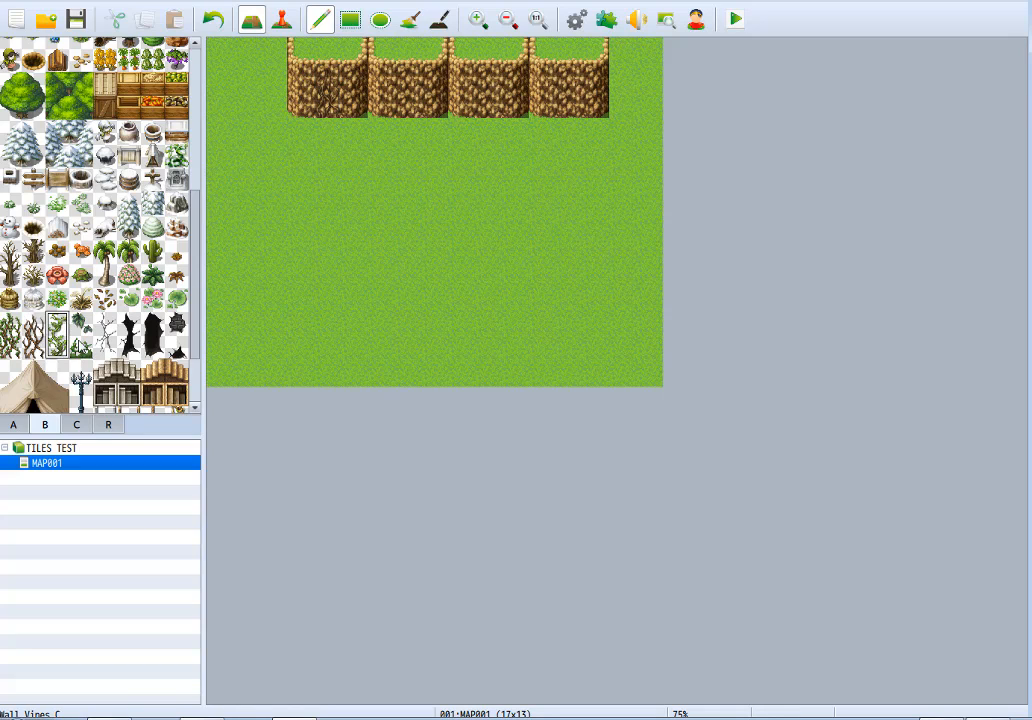
pyautogui.click(405, 88)
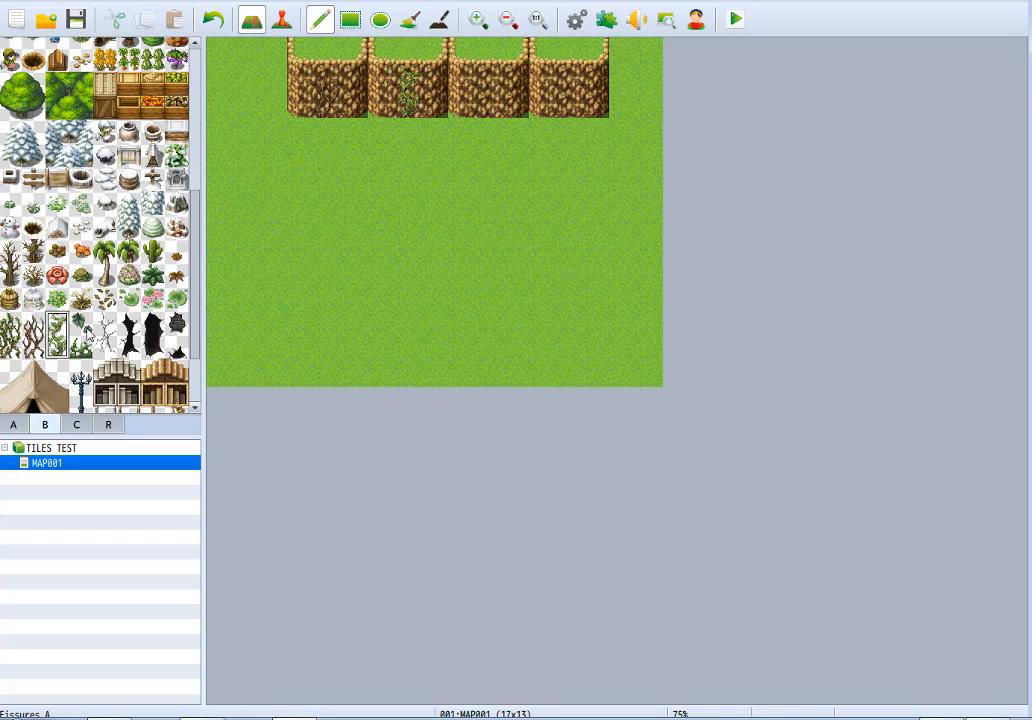
# Place the upper piece of the brown vines low on the third ledge and the upper piece of the green vines low on the fourth.
pyautogui.click(33, 323)
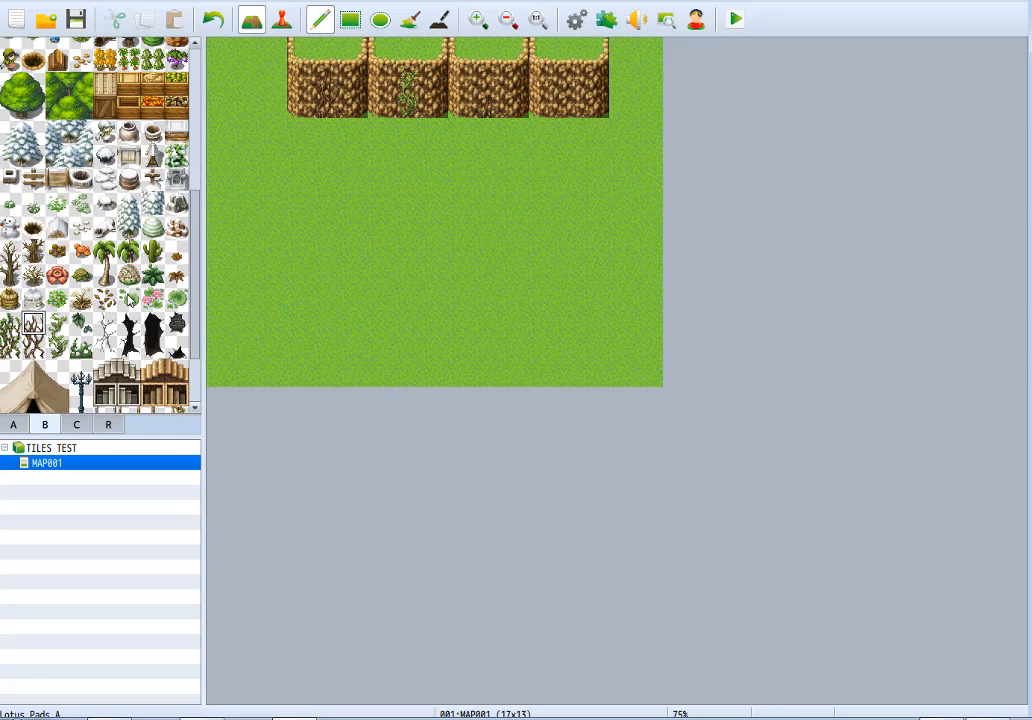
pyautogui.click(57, 322)
pyautogui.click(566, 100)
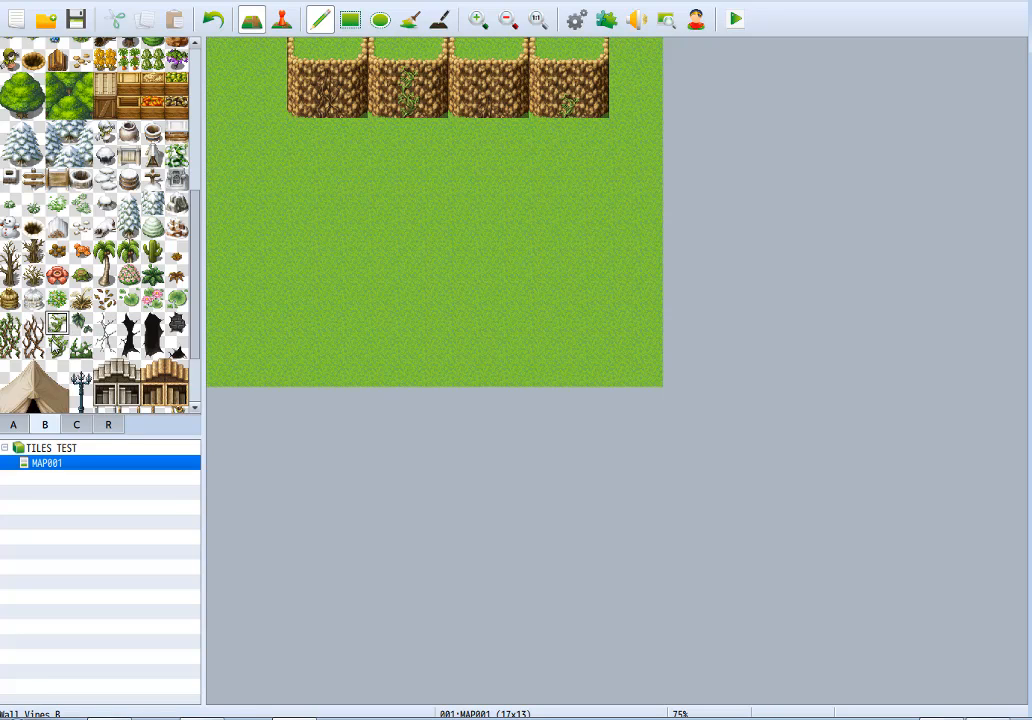
# Place the upper leafy Wall Vines C piece high on the third and fourth ledges and its lower piece low on the third.
pyautogui.click(80, 323)
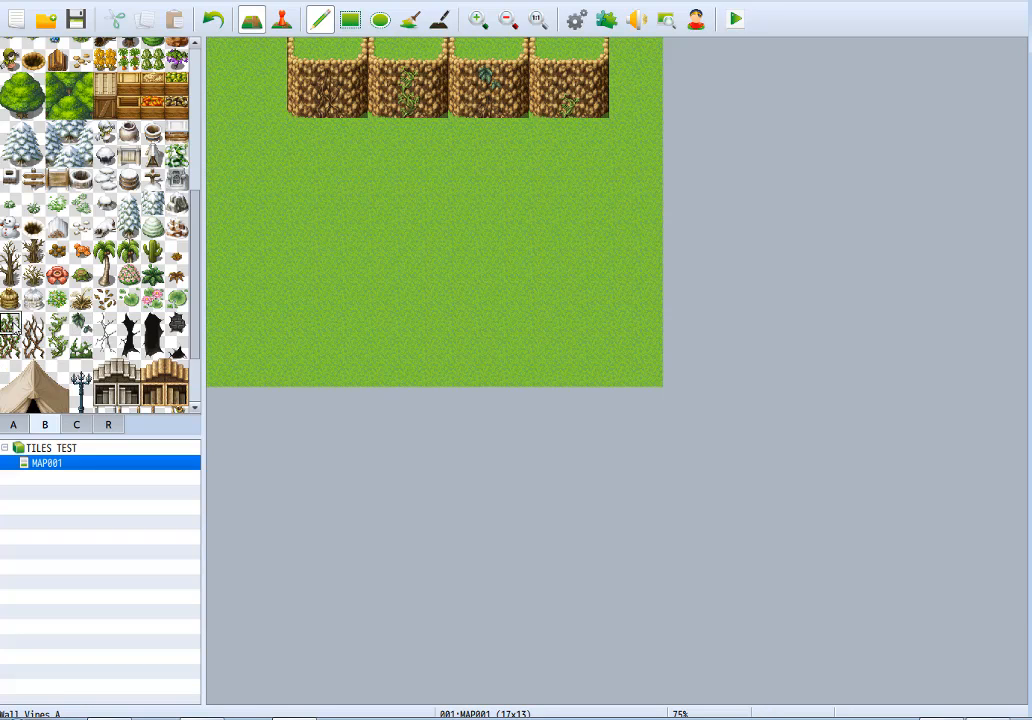
pyautogui.moveTo(10, 322); pyautogui.dragTo(175, 350)
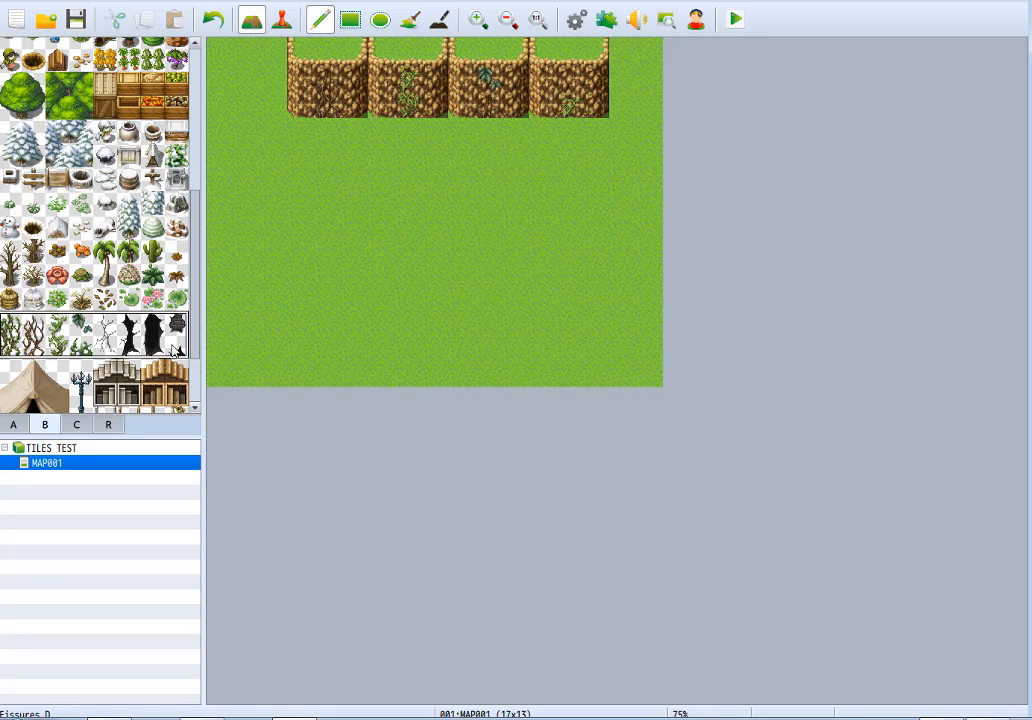
pyautogui.click(87, 348)
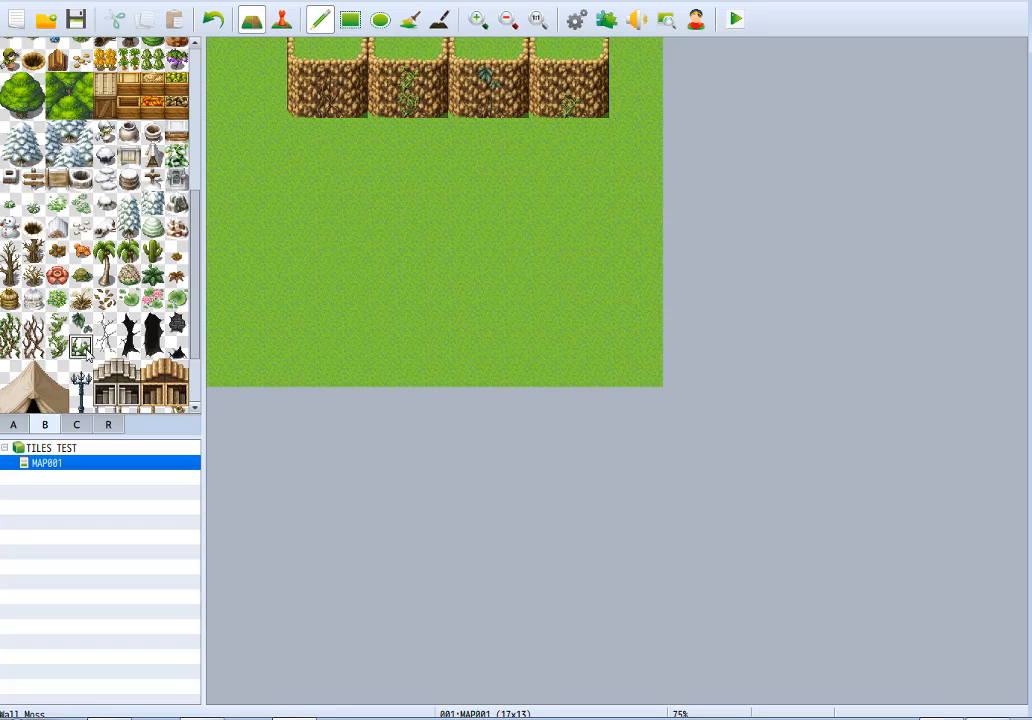
pyautogui.click(490, 104)
pyautogui.click(80, 322)
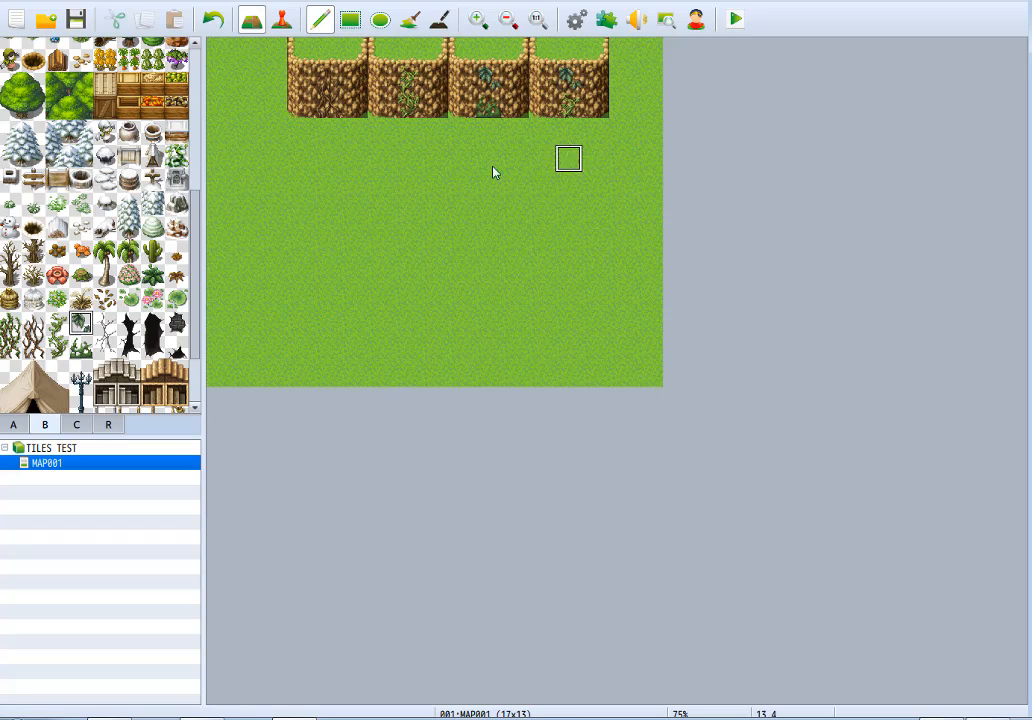
pyautogui.click(568, 78)
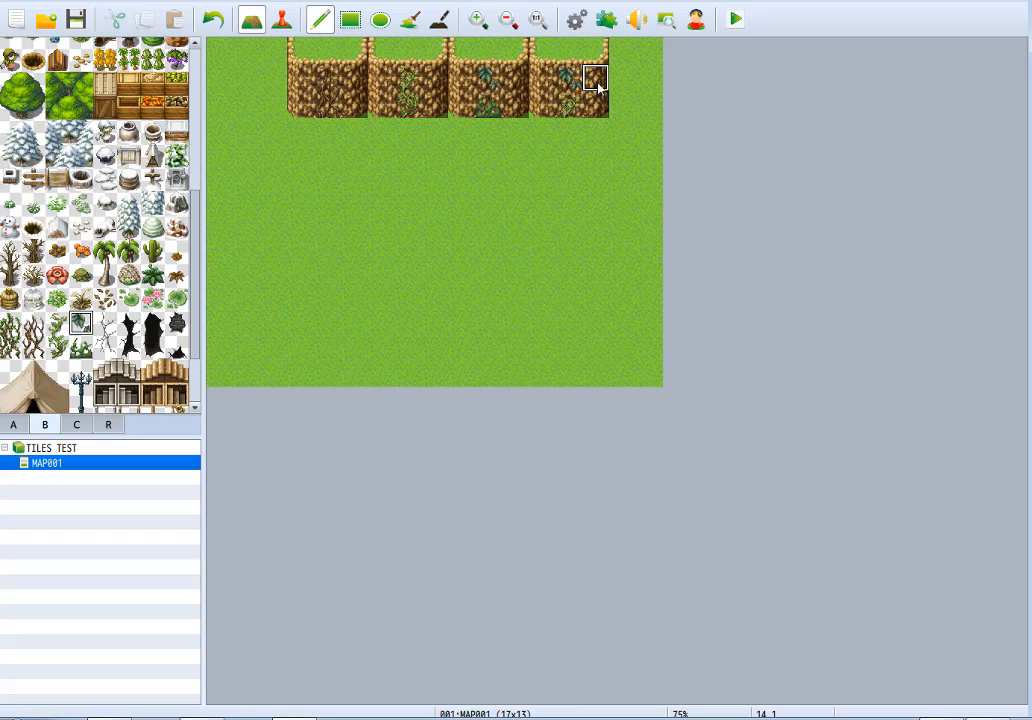
# Place the upper piece of the narrow black fissure low on the westernmost ledge and its lower piece high on the second ledge's west side.
pyautogui.click(104, 324)
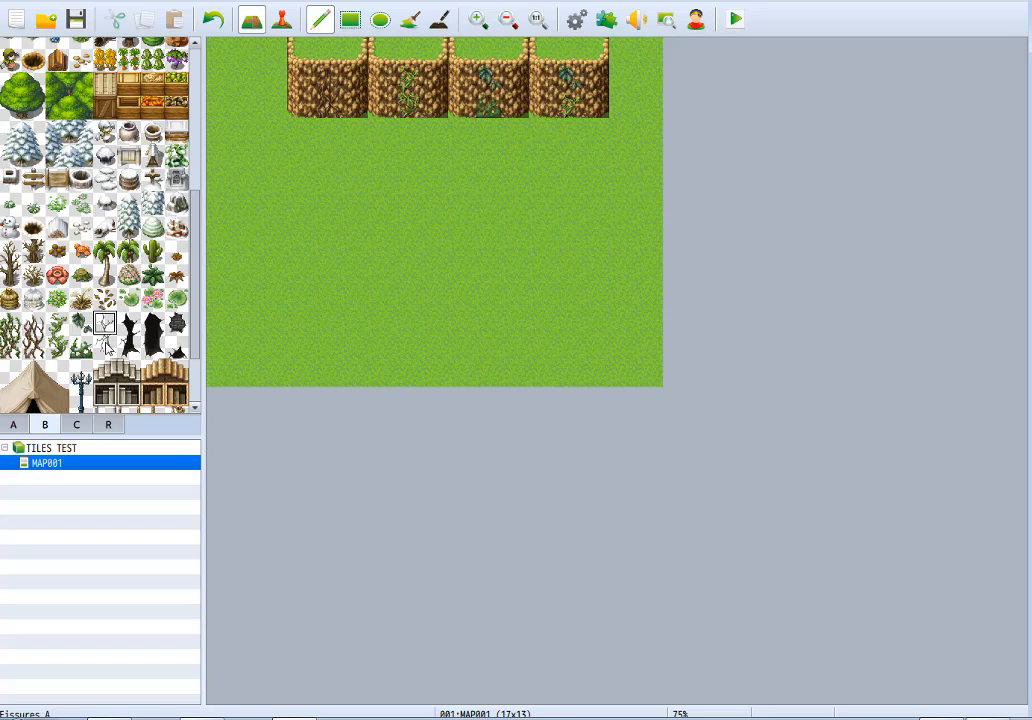
pyautogui.moveTo(105, 327)
pyautogui.mouseDown()
pyautogui.moveTo(106, 346)
pyautogui.moveTo(134, 365)
pyautogui.mouseUp()
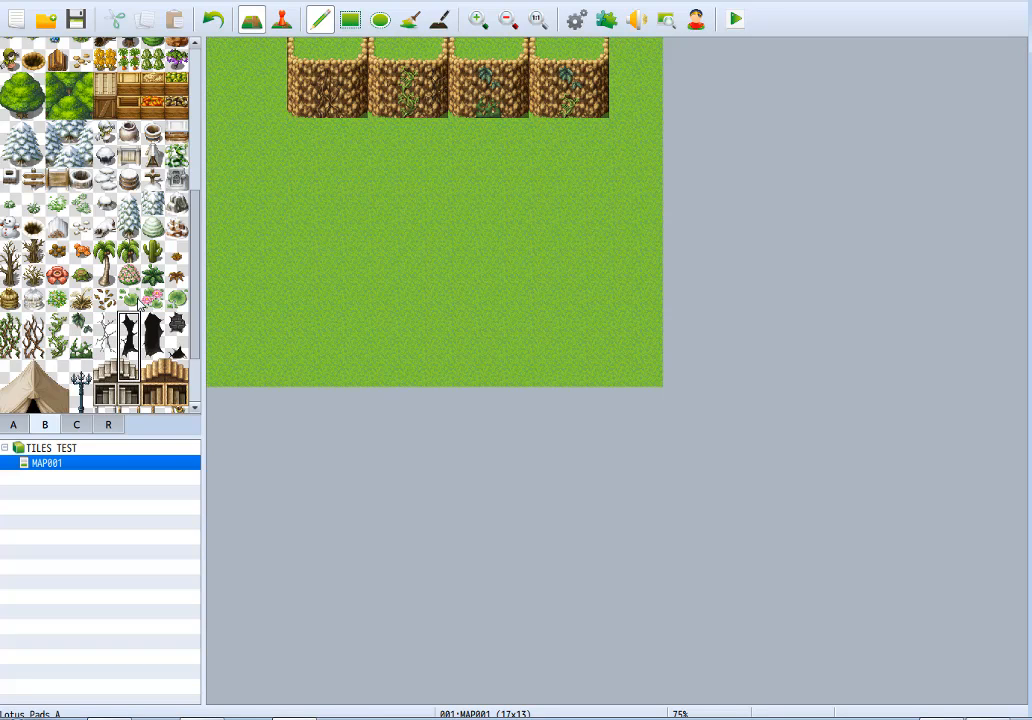
pyautogui.click(128, 324)
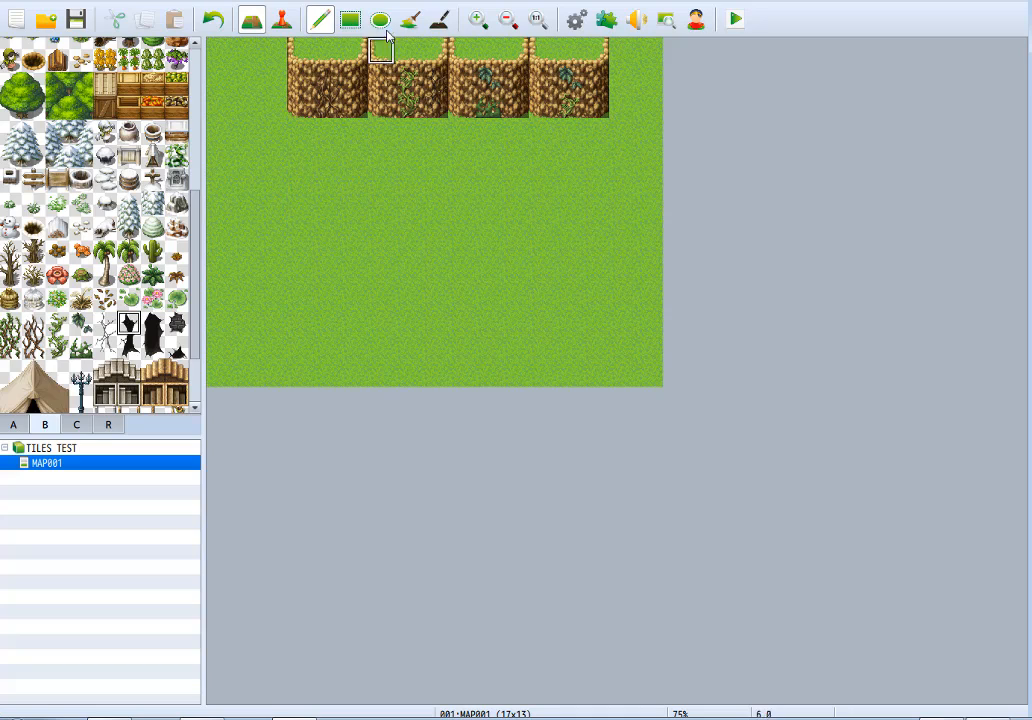
pyautogui.click(326, 120)
pyautogui.click(128, 346)
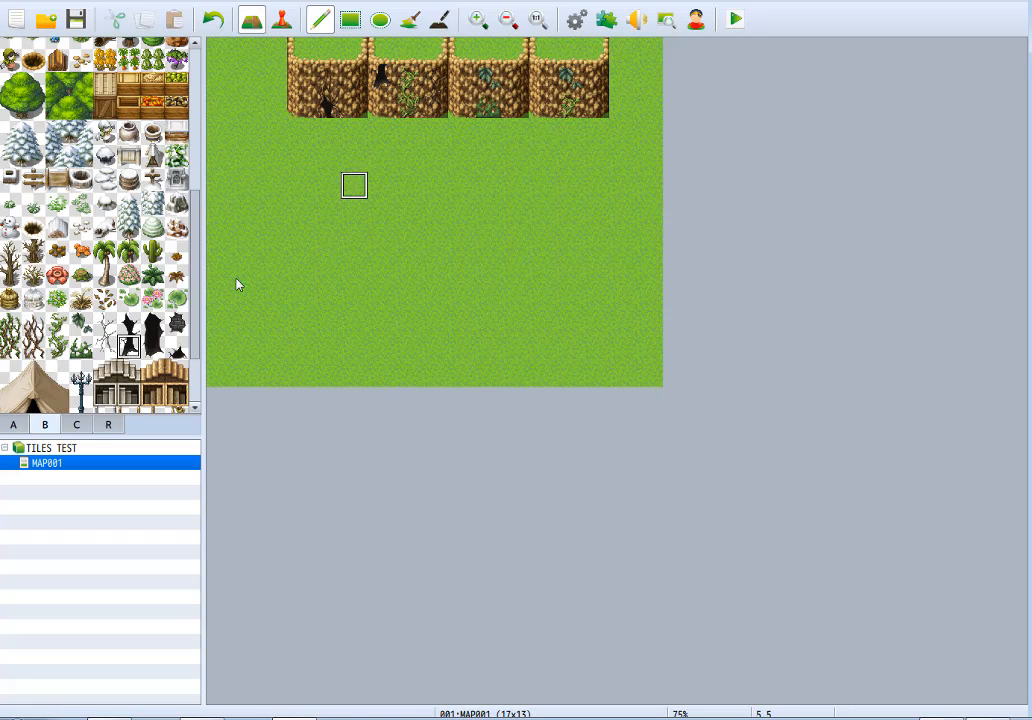
# Place the full two-tile wide black opening on the second ledge and the two single-tile hole pieces on the third ledge.
pyautogui.moveTo(152, 322); pyautogui.dragTo(152, 346)
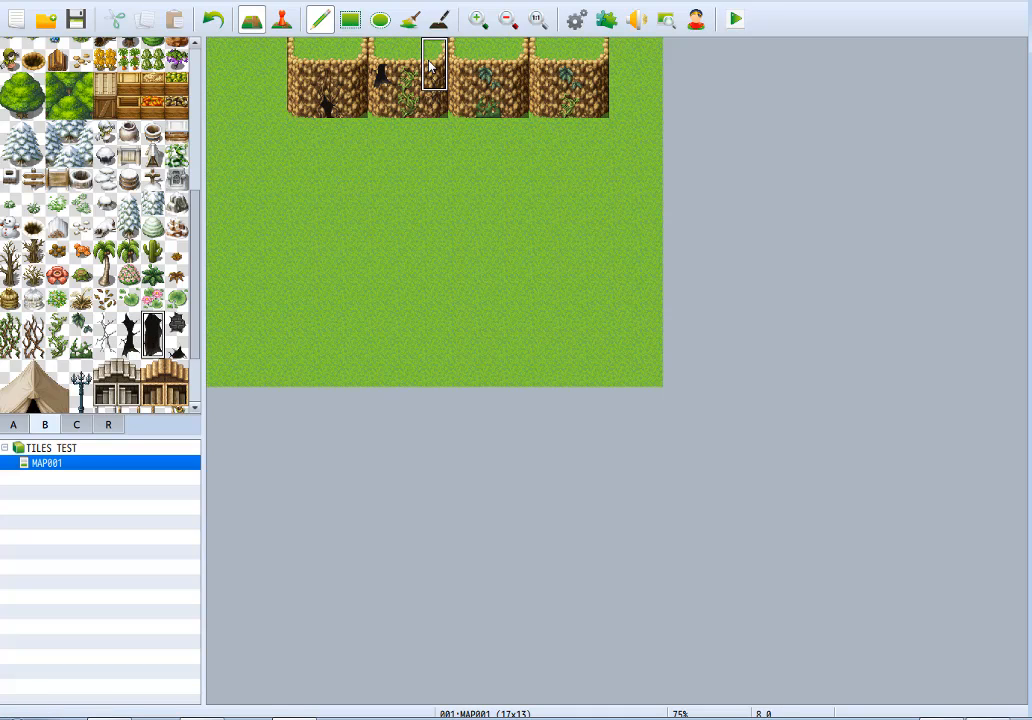
pyautogui.click(408, 80)
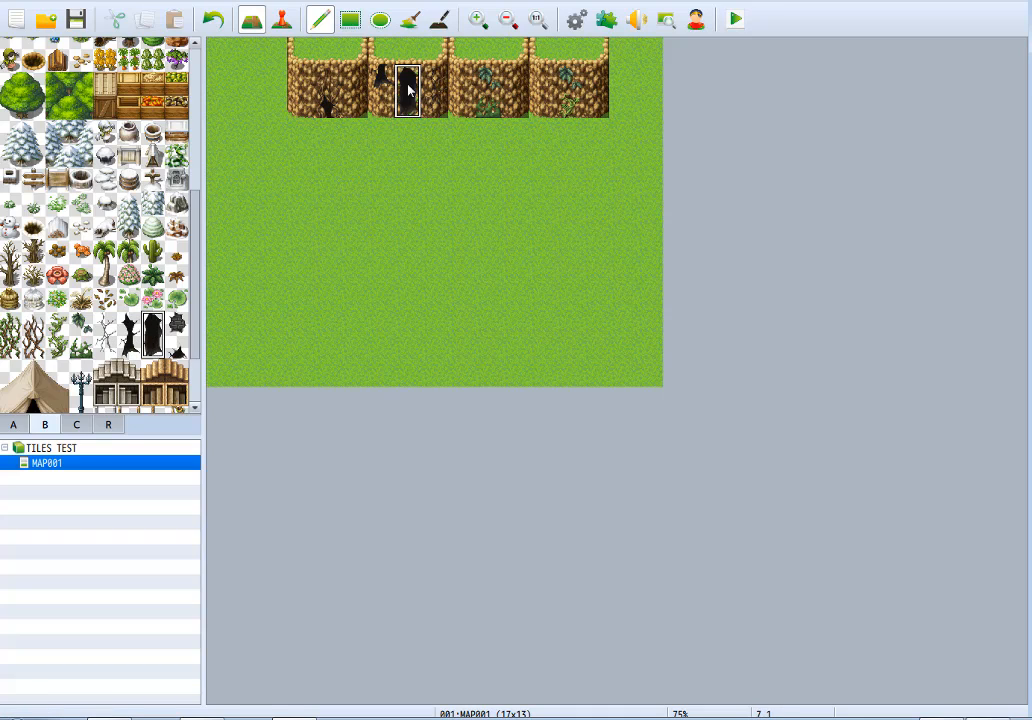
pyautogui.click(176, 322)
pyautogui.click(461, 80)
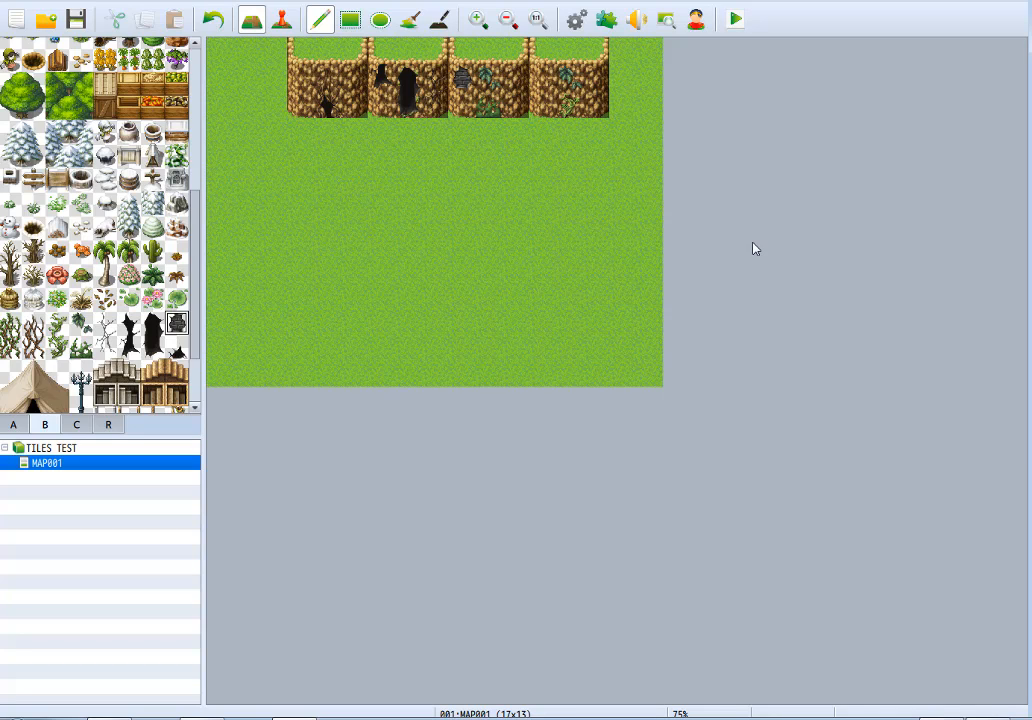
pyautogui.click(178, 350)
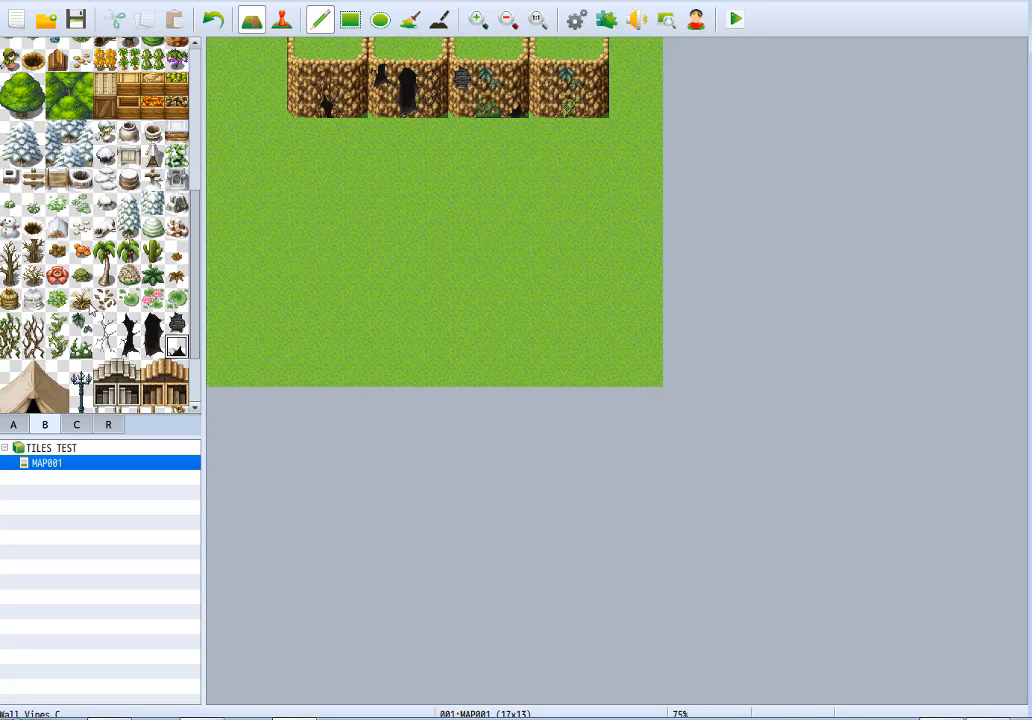
# Place the full Tent A on the grass south of the ledges and the full Tent B (Snow) directly east of it.
pyautogui.moveTo(194, 293); pyautogui.dragTo(197, 377)
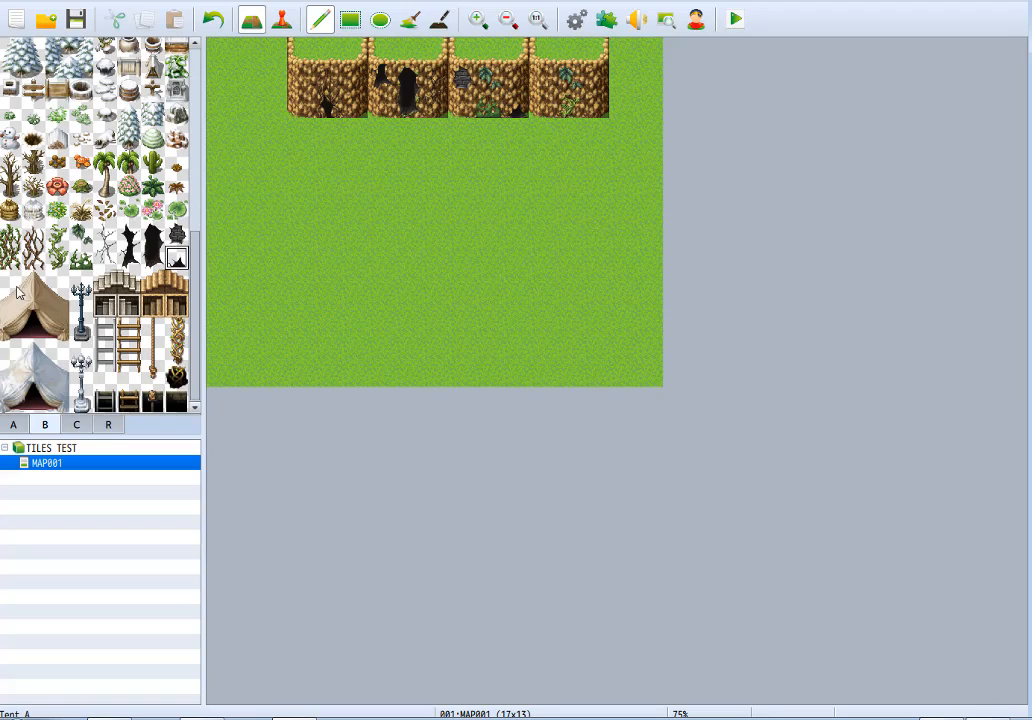
pyautogui.moveTo(16, 287); pyautogui.dragTo(60, 333)
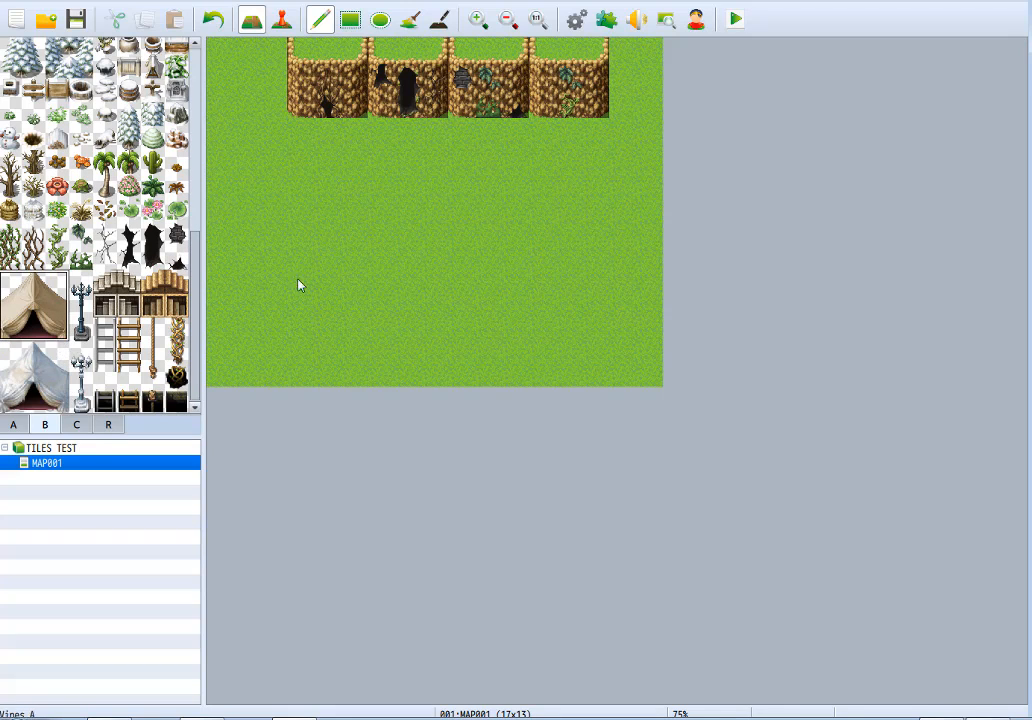
pyautogui.click(354, 238)
pyautogui.click(60, 400)
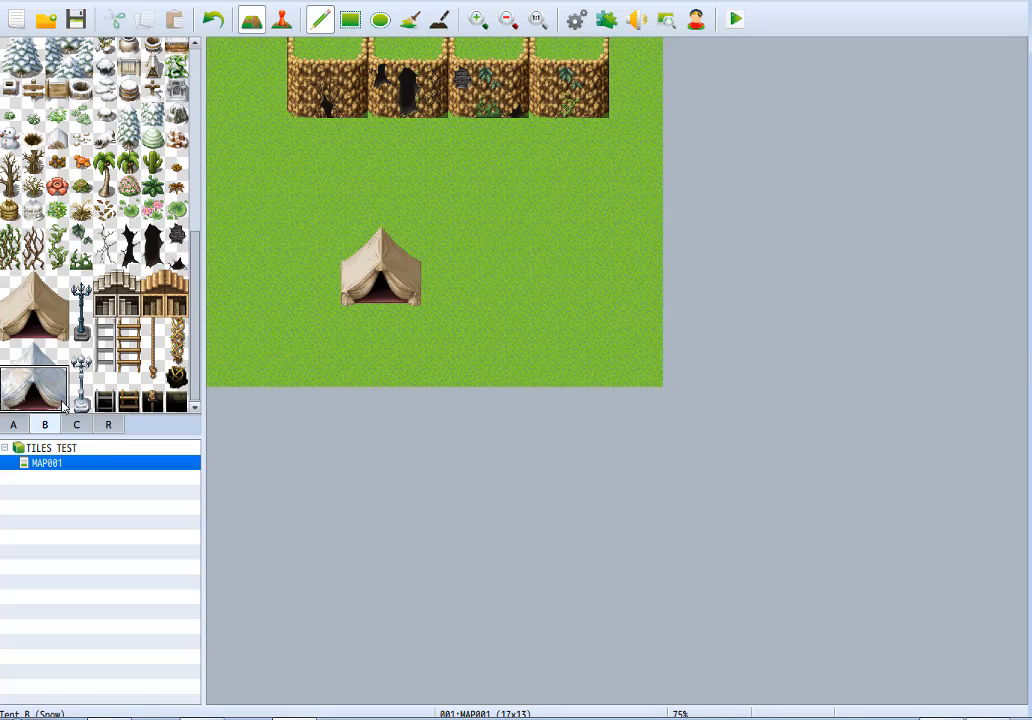
pyautogui.click(433, 244)
# Place the dark three-tile street lamp northwest of the tents and the snowy street lamp directly west of it.
pyautogui.click(80, 305)
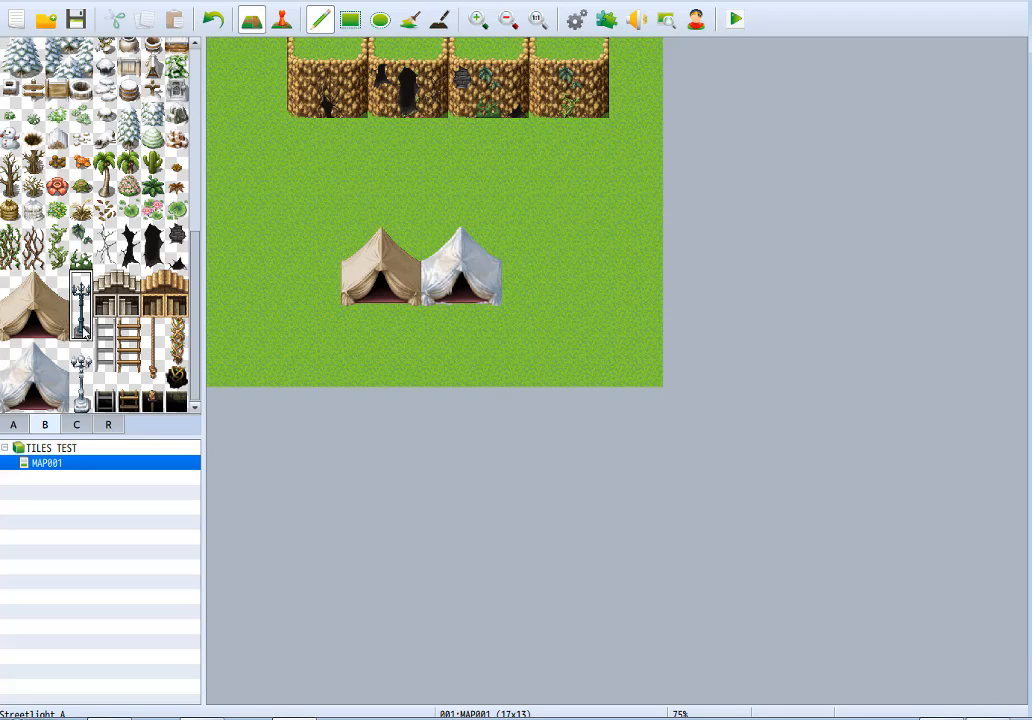
pyautogui.click(300, 205)
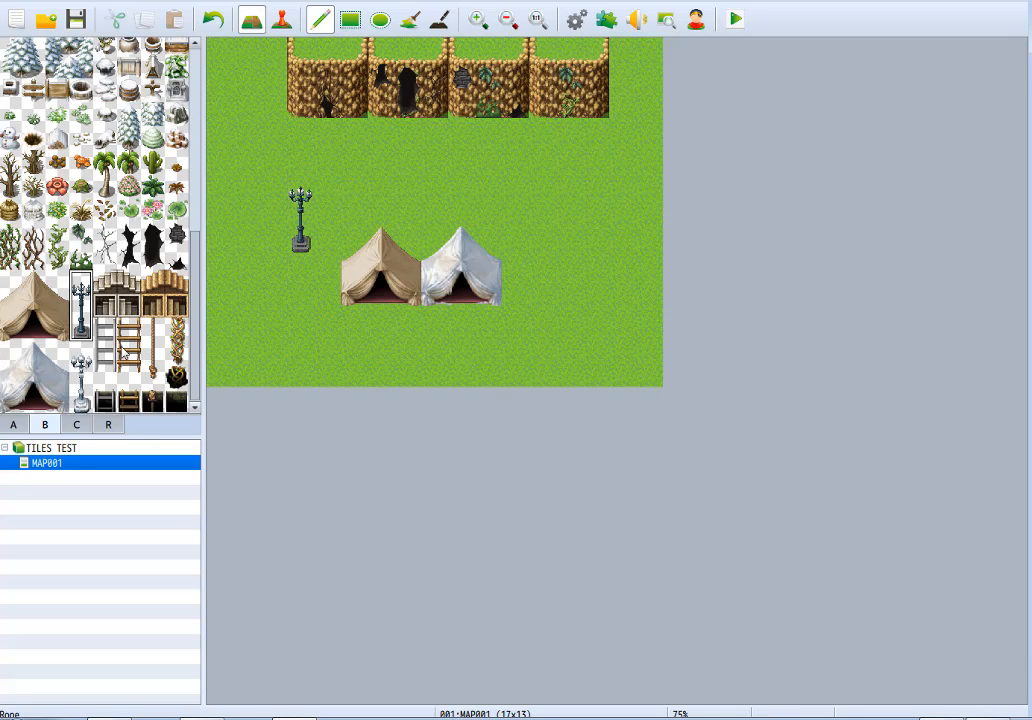
pyautogui.click(81, 352)
pyautogui.moveTo(81, 352); pyautogui.dragTo(81, 398)
pyautogui.click(274, 205)
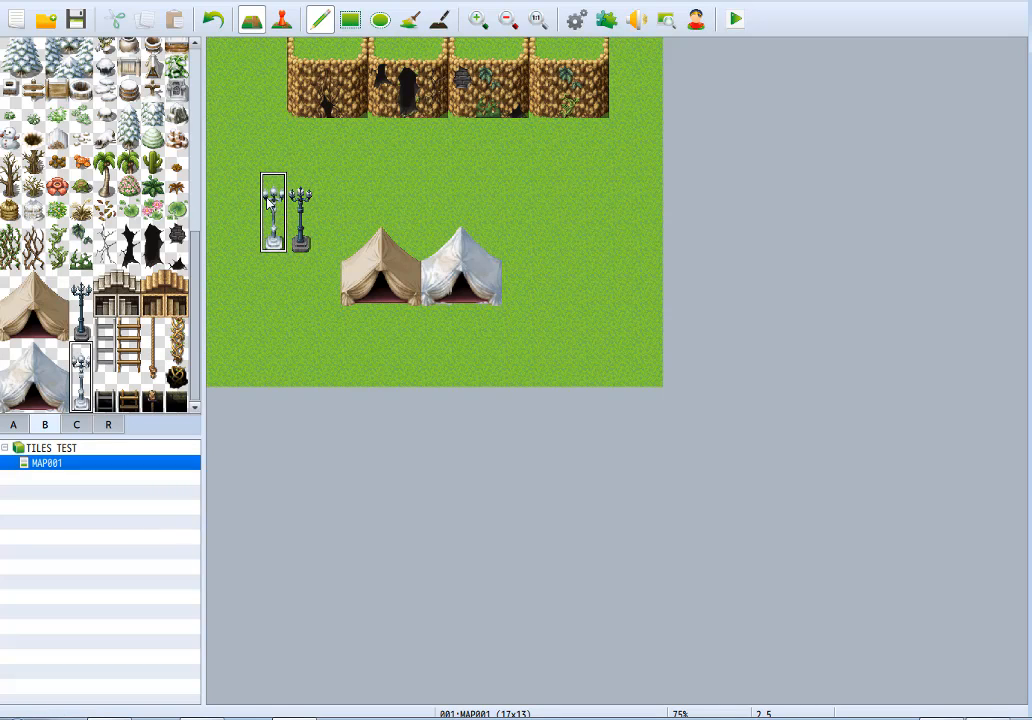
# Place the two stone side-stair tiles south of the tents, with the two wooden side-stair tiles directly east of them.
pyautogui.click(128, 281)
pyautogui.click(408, 346)
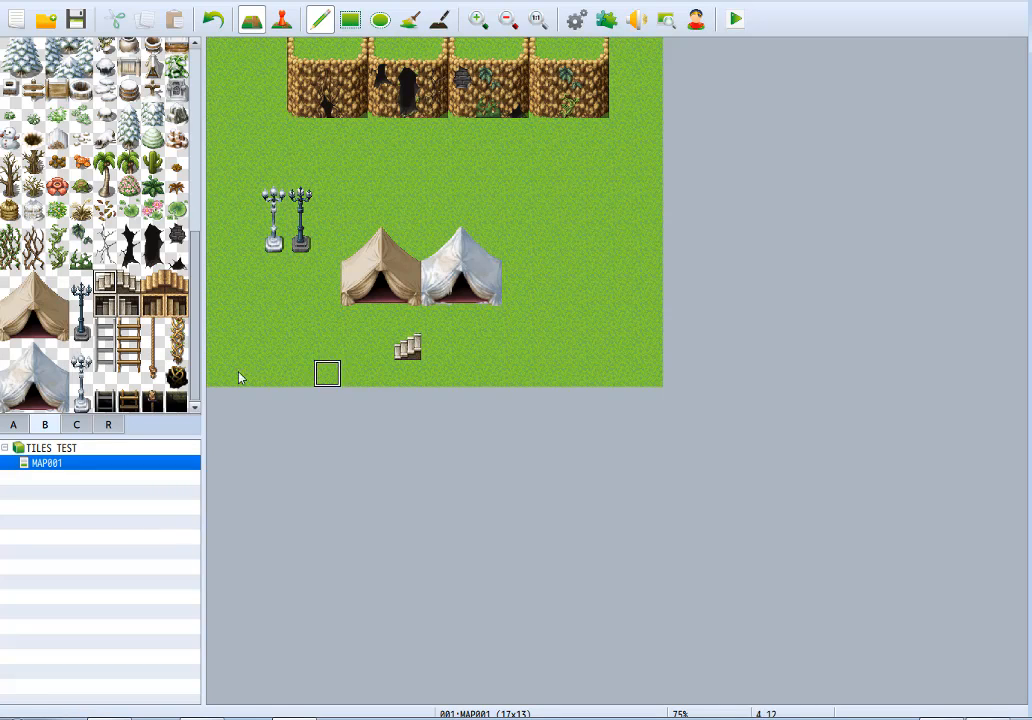
pyautogui.click(433, 346)
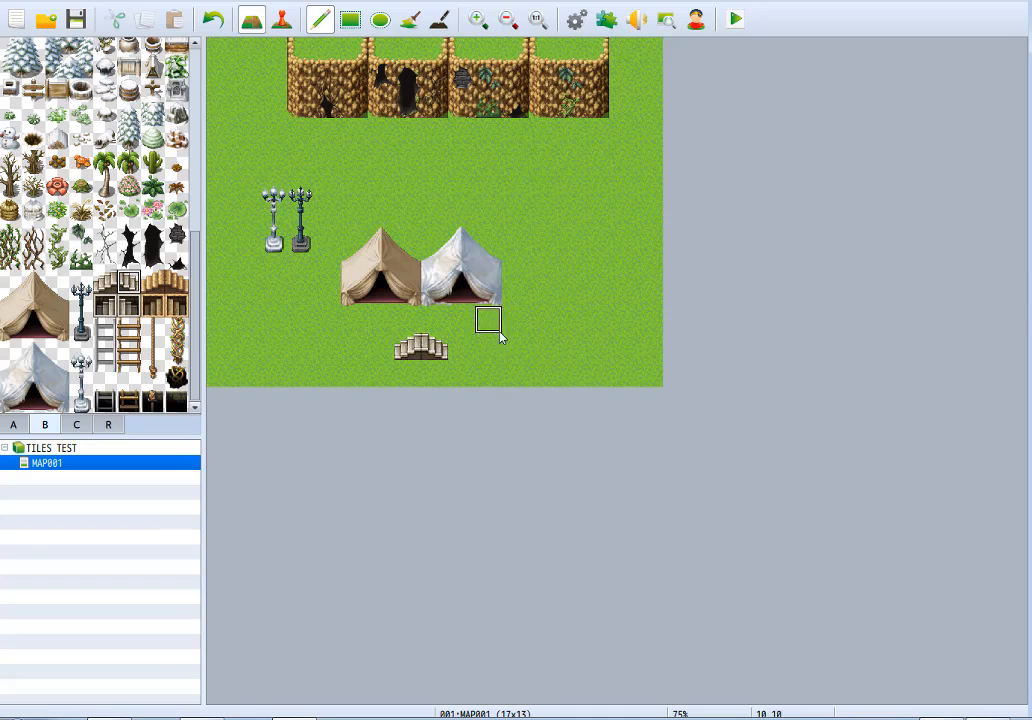
pyautogui.click(155, 283)
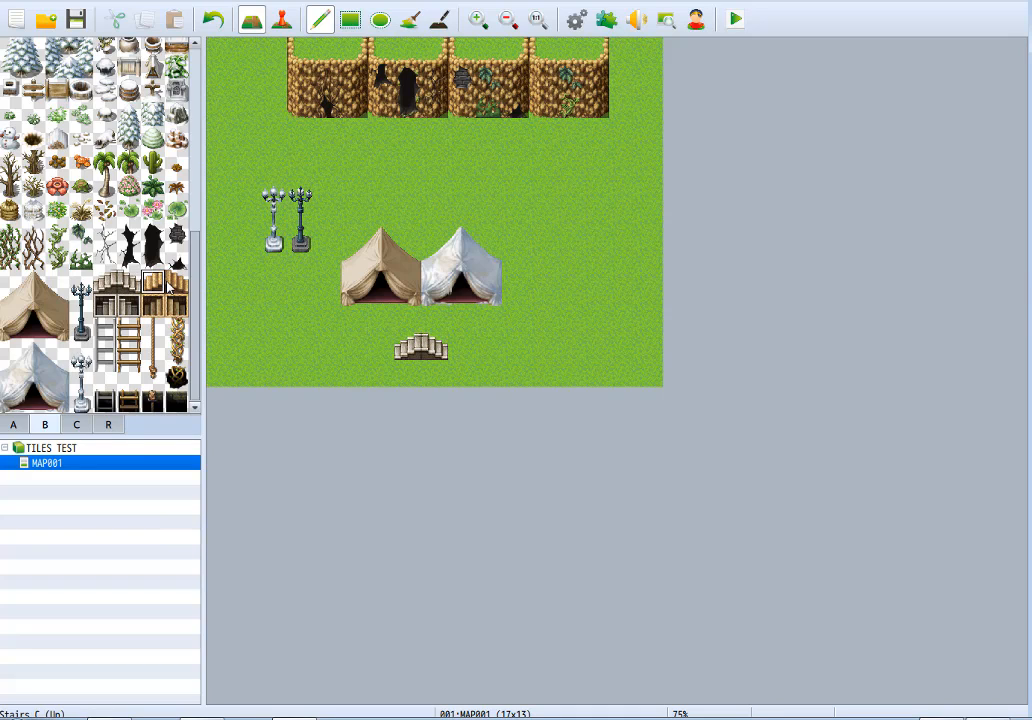
pyautogui.click(460, 347)
# Place the two stone Down stair tiles beneath the stone side stairs and the two wooden ones beneath the wooden side stairs.
pyautogui.click(114, 305)
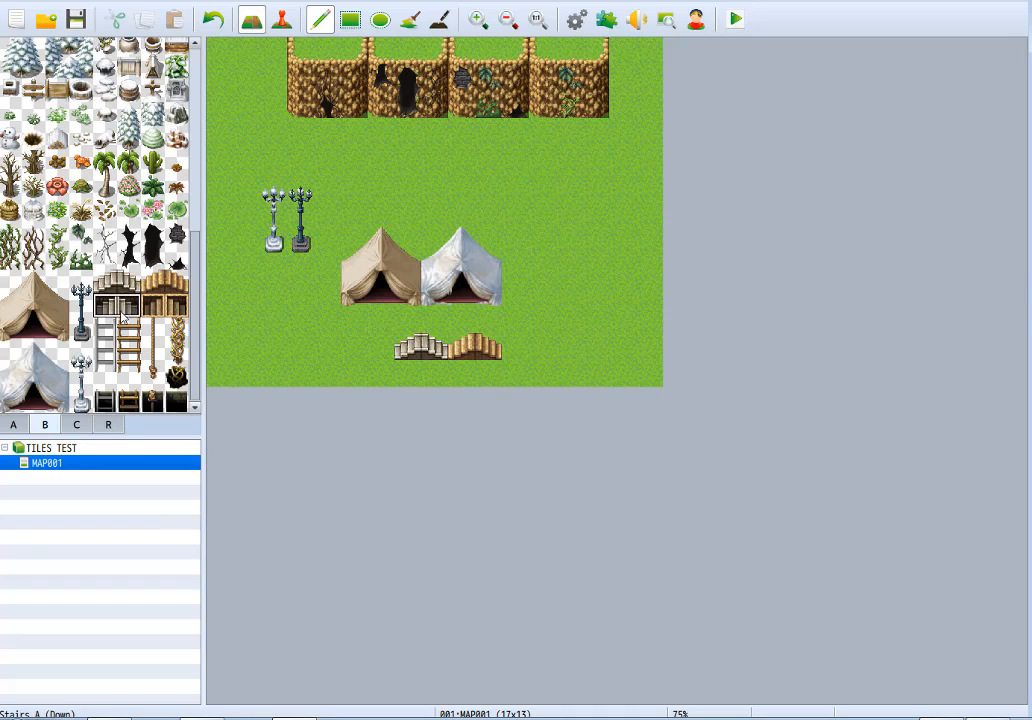
pyautogui.click(410, 375)
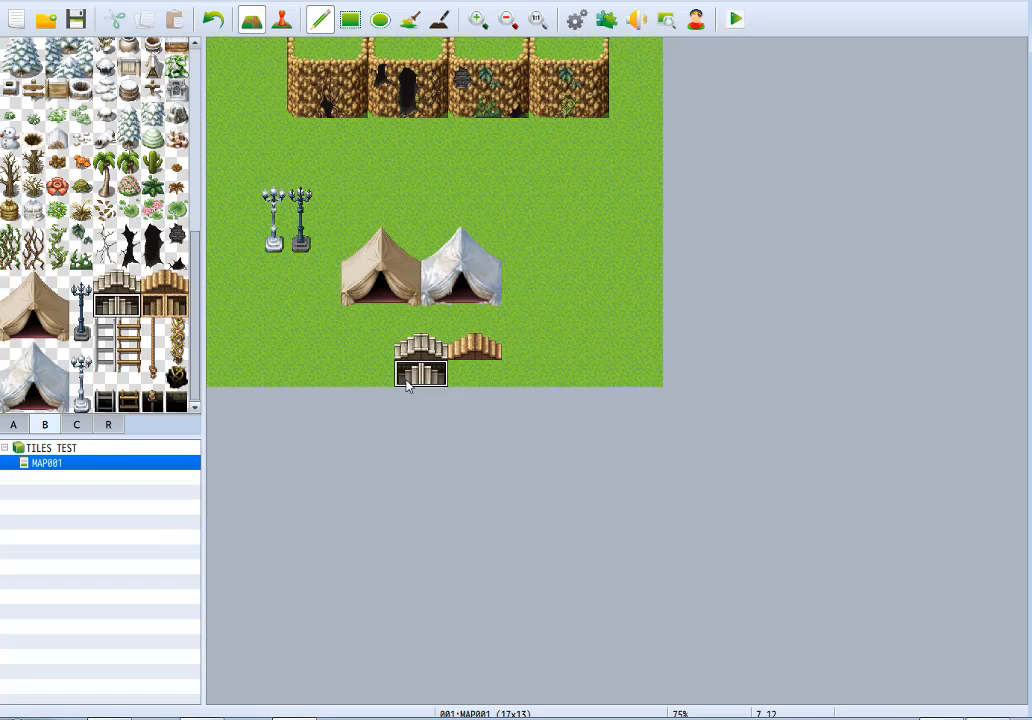
pyautogui.click(170, 314)
pyautogui.moveTo(166, 314); pyautogui.dragTo(155, 310)
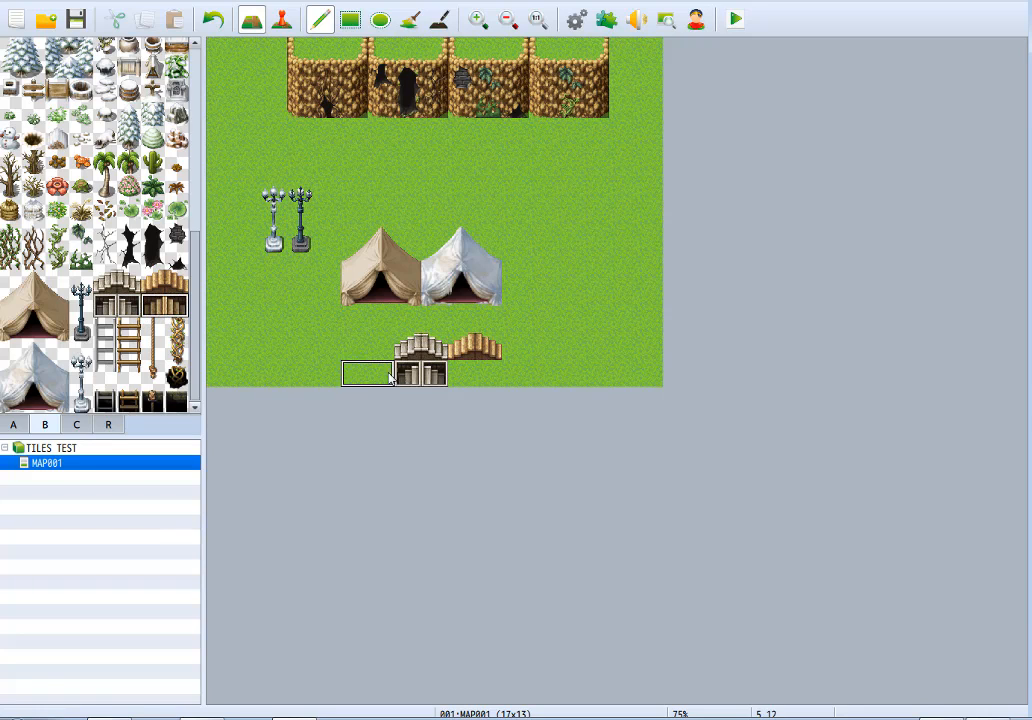
pyautogui.click(479, 367)
pyautogui.click(465, 365)
pyautogui.hotkey('ctrl', 'z')
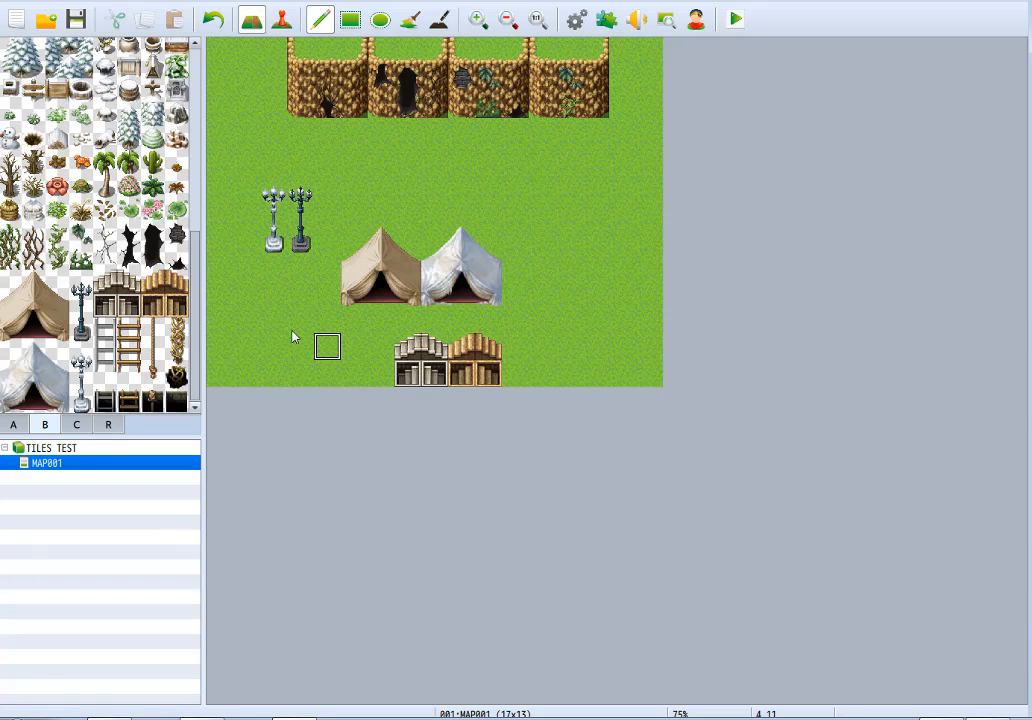
# Try the two-tile grey ladder on the third ledge's wall and remove it.
pyautogui.click(488, 82)
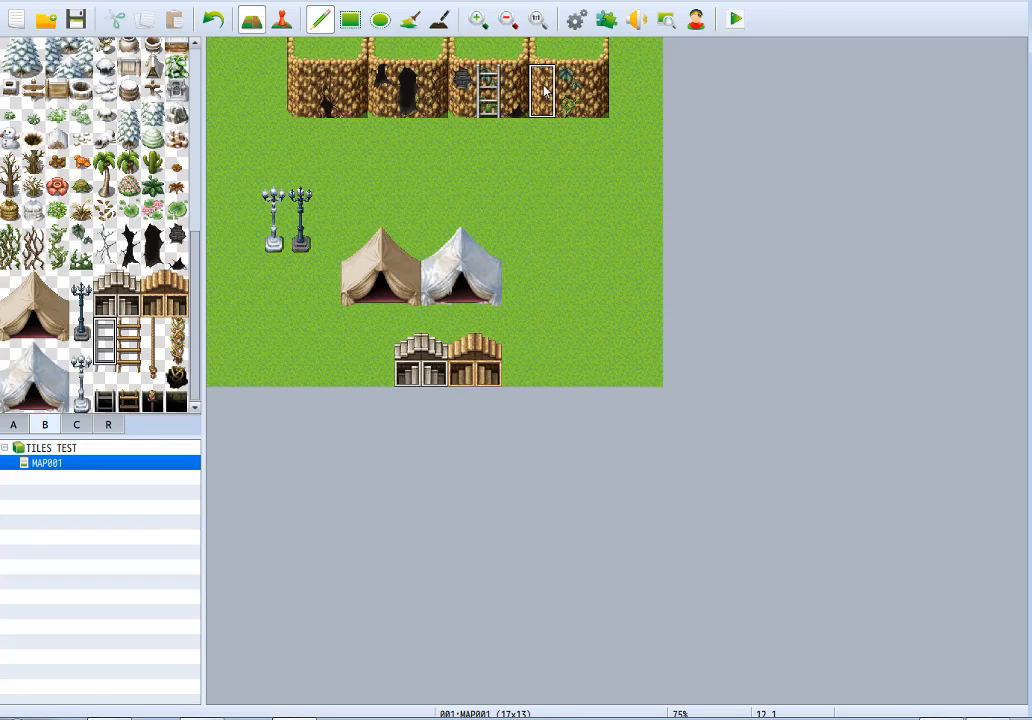
pyautogui.hotkey('ctrl', 'z')
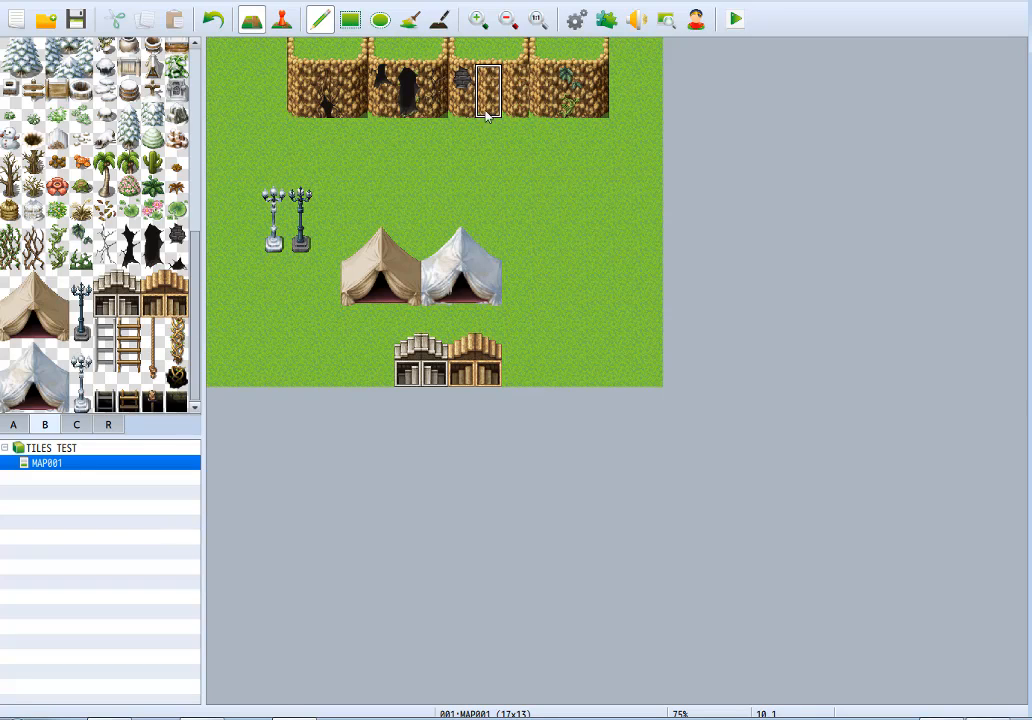
# Repaint the walls of all four ledges with the two-tile Ledge (Meadow) wall piece as one continuous cliff face.
pyautogui.click(14, 424)
pyautogui.click(32, 380)
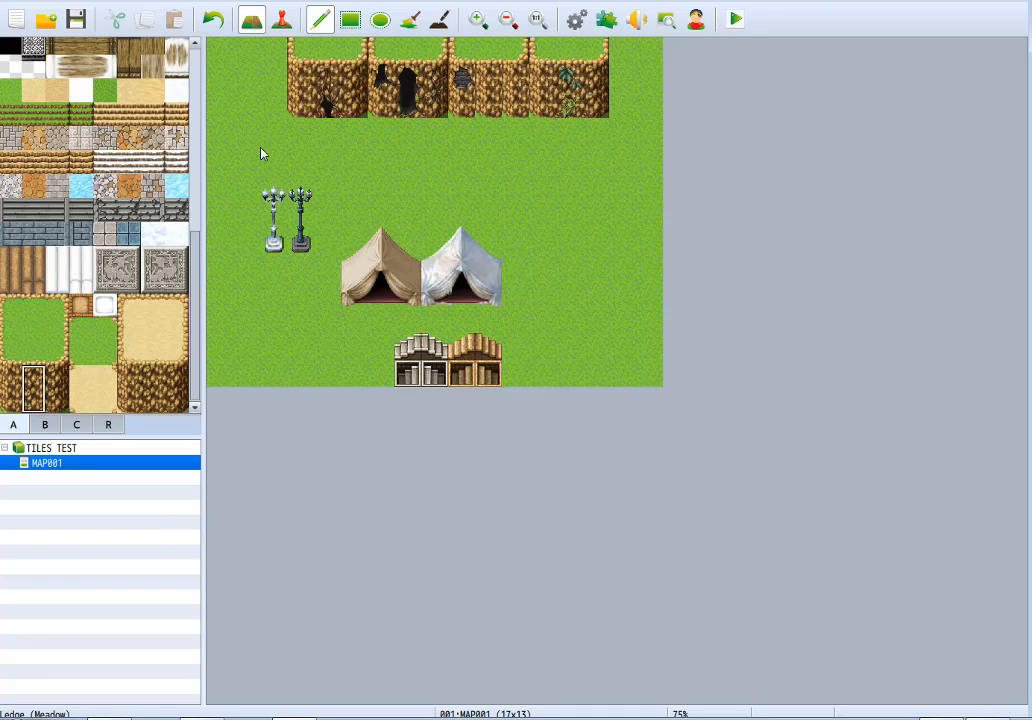
pyautogui.moveTo(300, 85)
pyautogui.mouseDown()
pyautogui.moveTo(460, 85)
pyautogui.moveTo(548, 110)
pyautogui.moveTo(535, 85)
pyautogui.mouseUp()
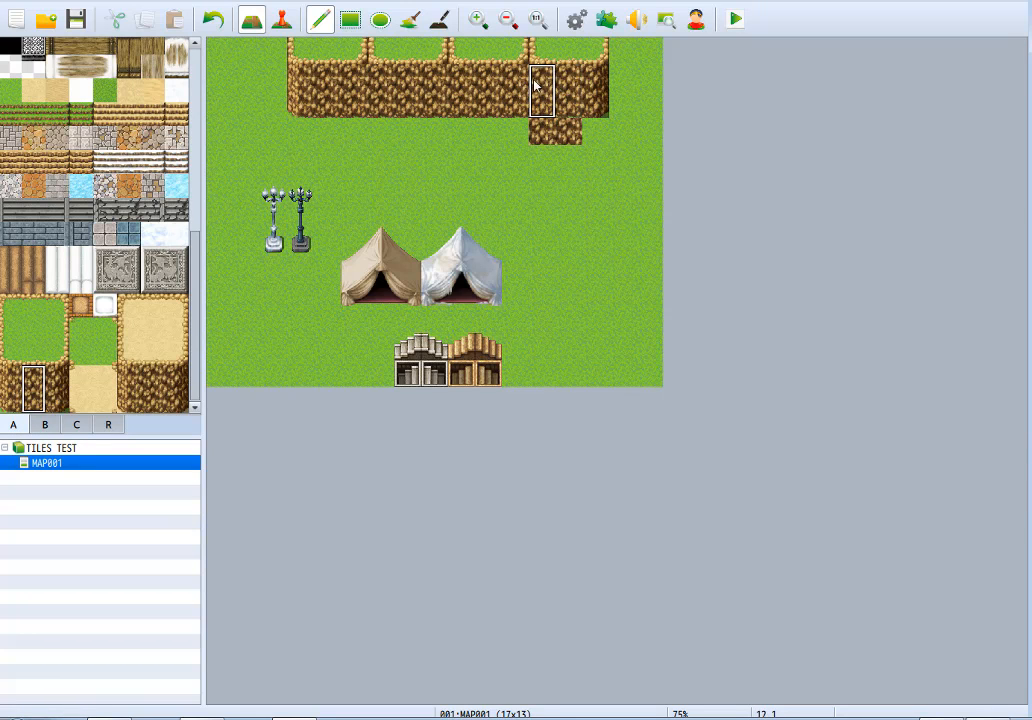
# Replace the stray wall tiles below the cliff with meadow and join the four ledge tops into one continuous plateau.
pyautogui.rightClick(486, 132)
pyautogui.moveTo(512, 134); pyautogui.dragTo(573, 134)
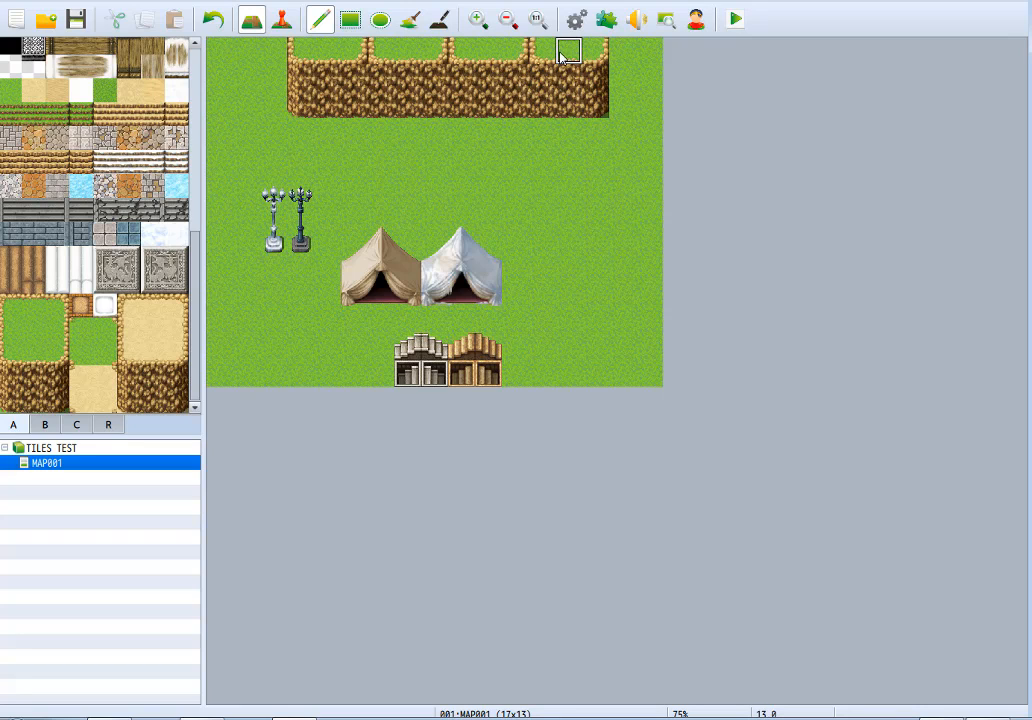
pyautogui.moveTo(502, 63); pyautogui.dragTo(290, 46)
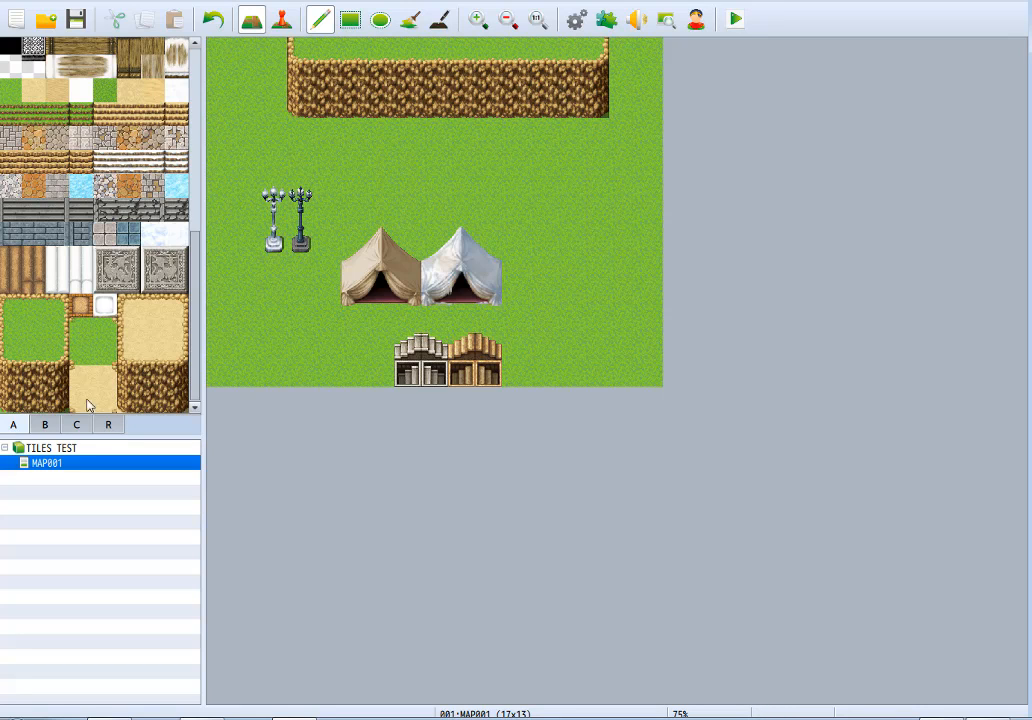
# Place the Metal Ladder on the left part of the cliff wall, running down to its foot on the meadow.
pyautogui.click(44, 426)
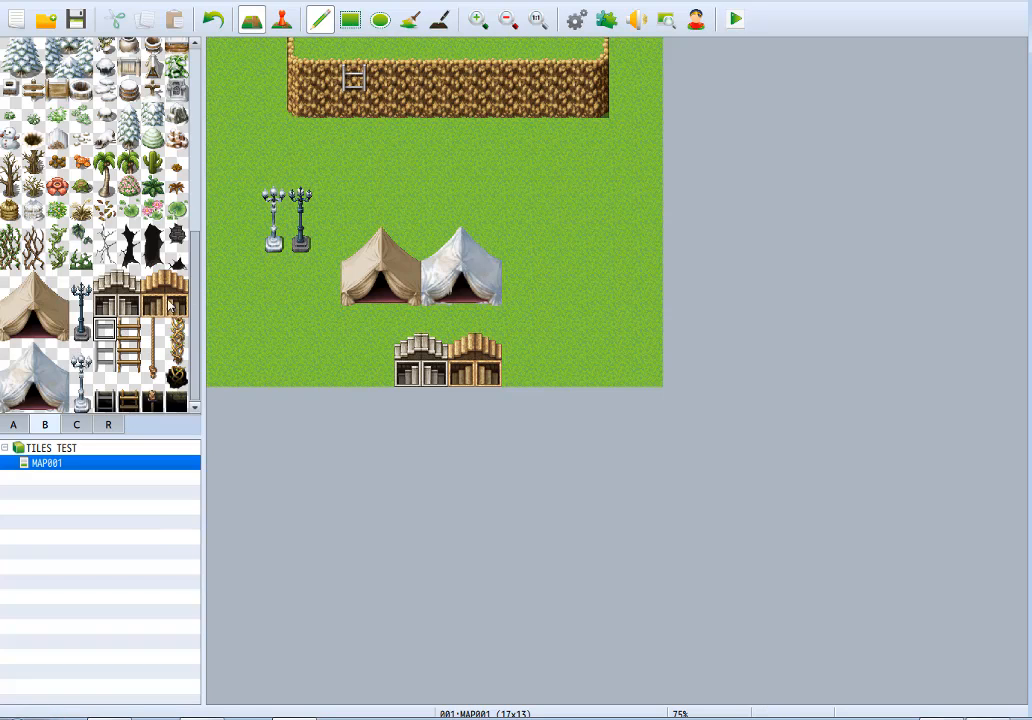
pyautogui.click(112, 357)
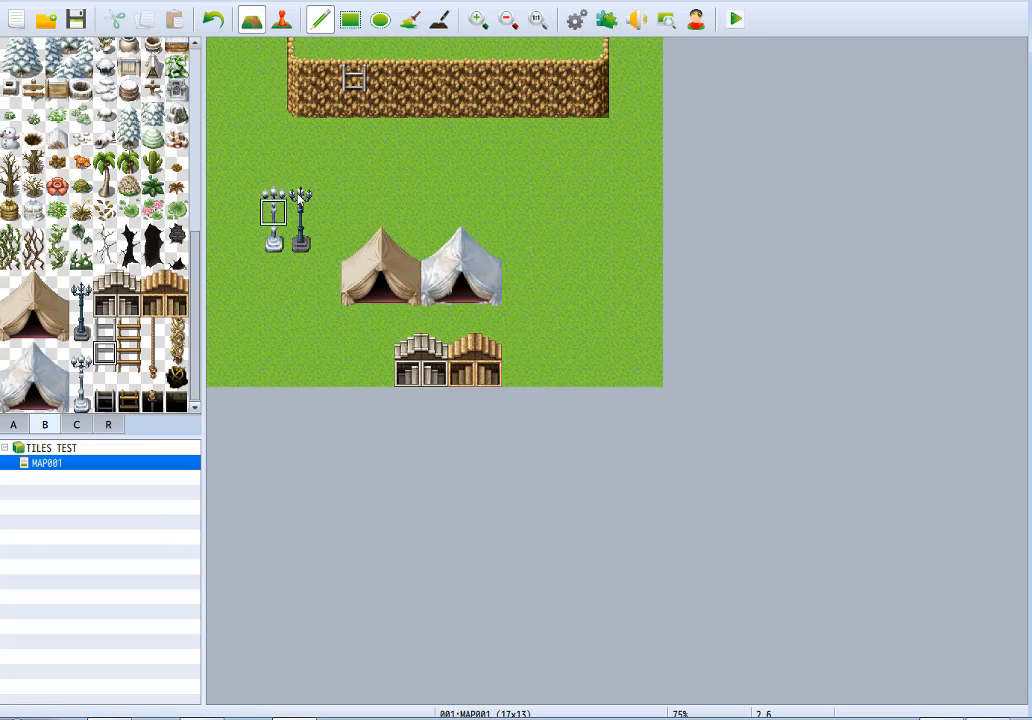
pyautogui.moveTo(353, 110)
pyautogui.mouseDown()
pyautogui.moveTo(348, 138)
pyautogui.moveTo(357, 109)
pyautogui.moveTo(359, 150)
pyautogui.mouseUp()
pyautogui.hotkey('ctrl', 'z')
pyautogui.hotkey('ctrl', 'z')
pyautogui.click(355, 100)
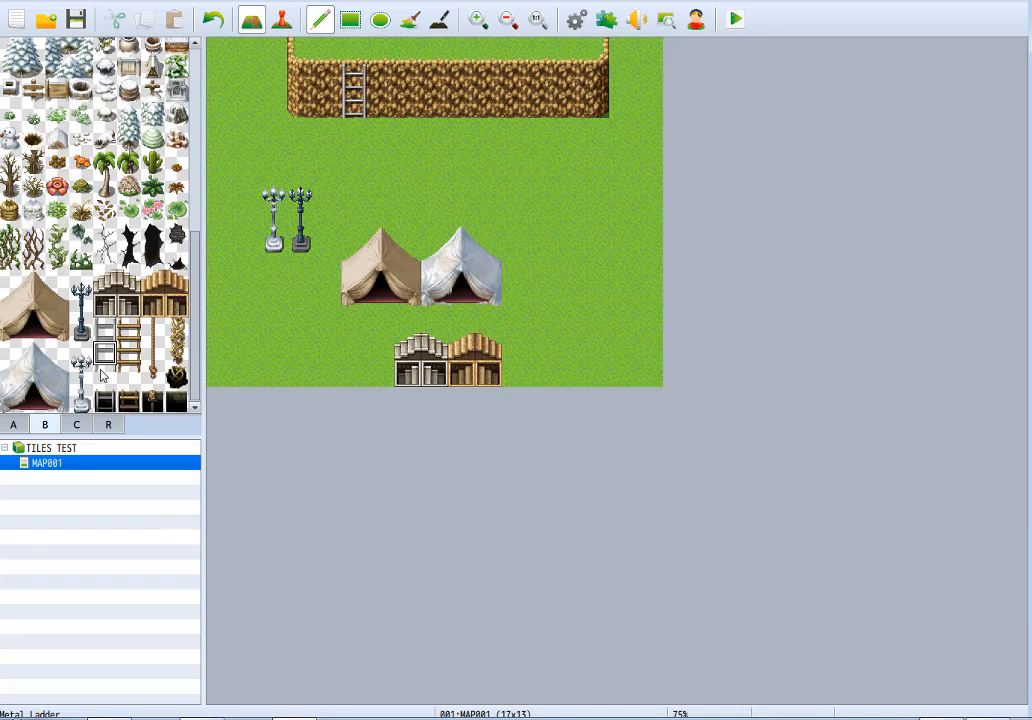
pyautogui.click(104, 376)
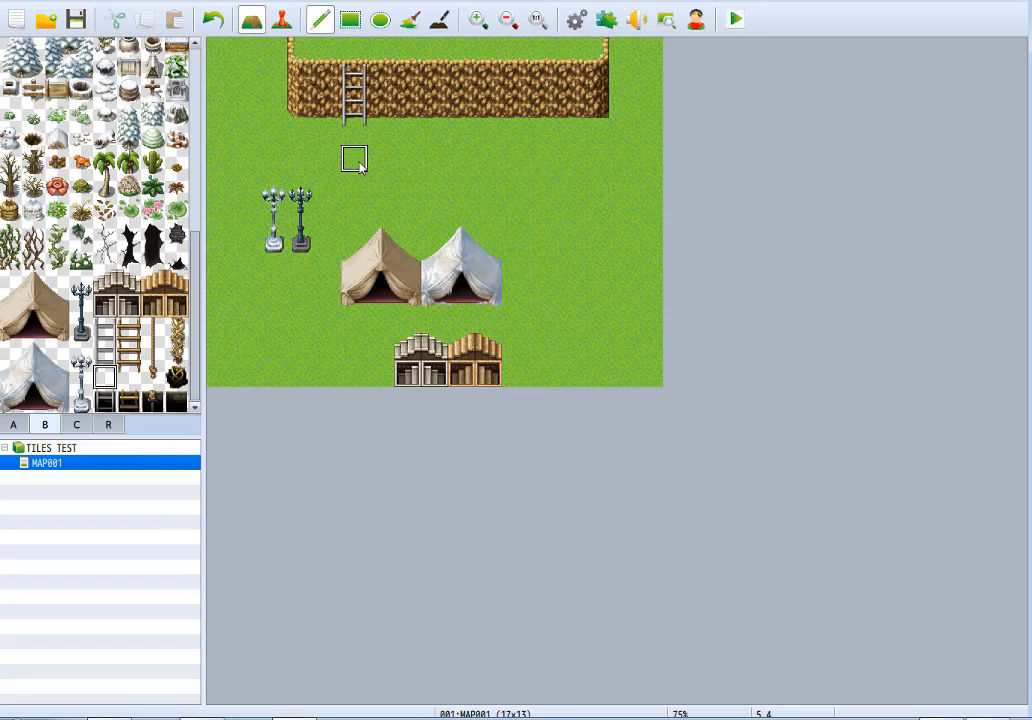
# Place the three-tile Rope Ladder, the three-tile Rope and the two-tile golden vine along the cliff wall to the right of the metal ladder.
pyautogui.click(130, 340)
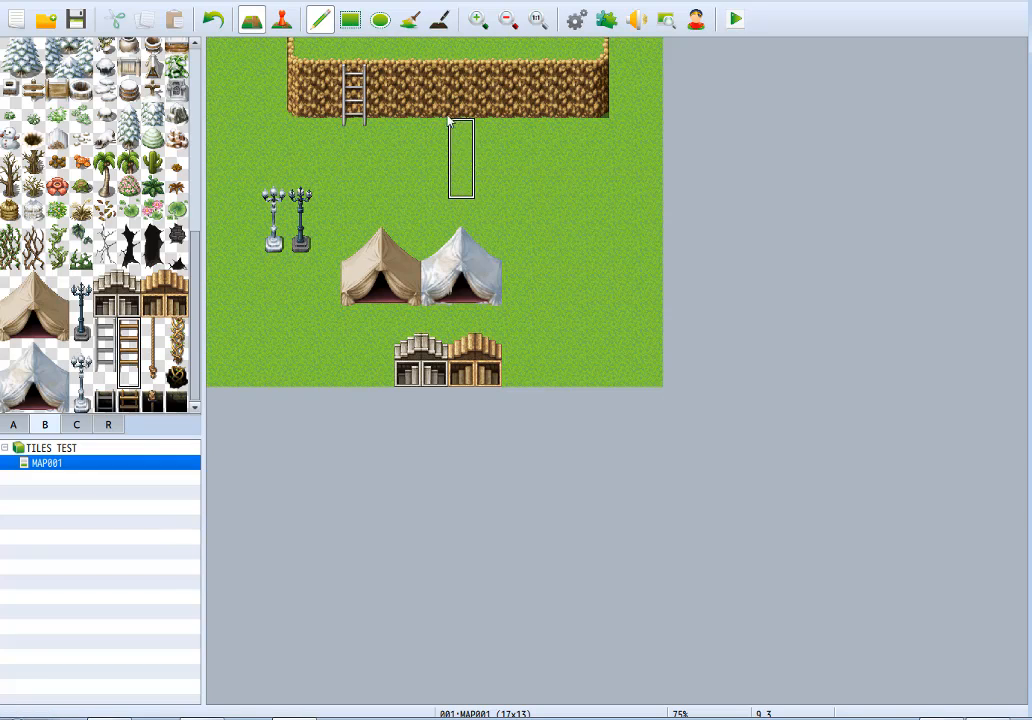
pyautogui.click(434, 82)
pyautogui.click(152, 350)
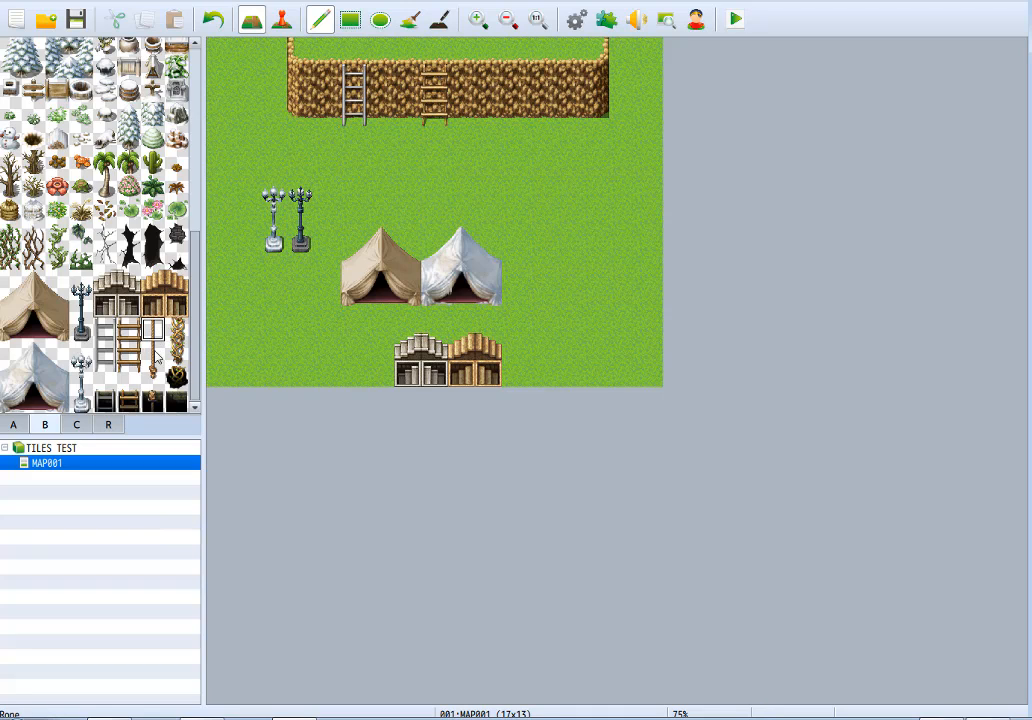
pyautogui.click(488, 100)
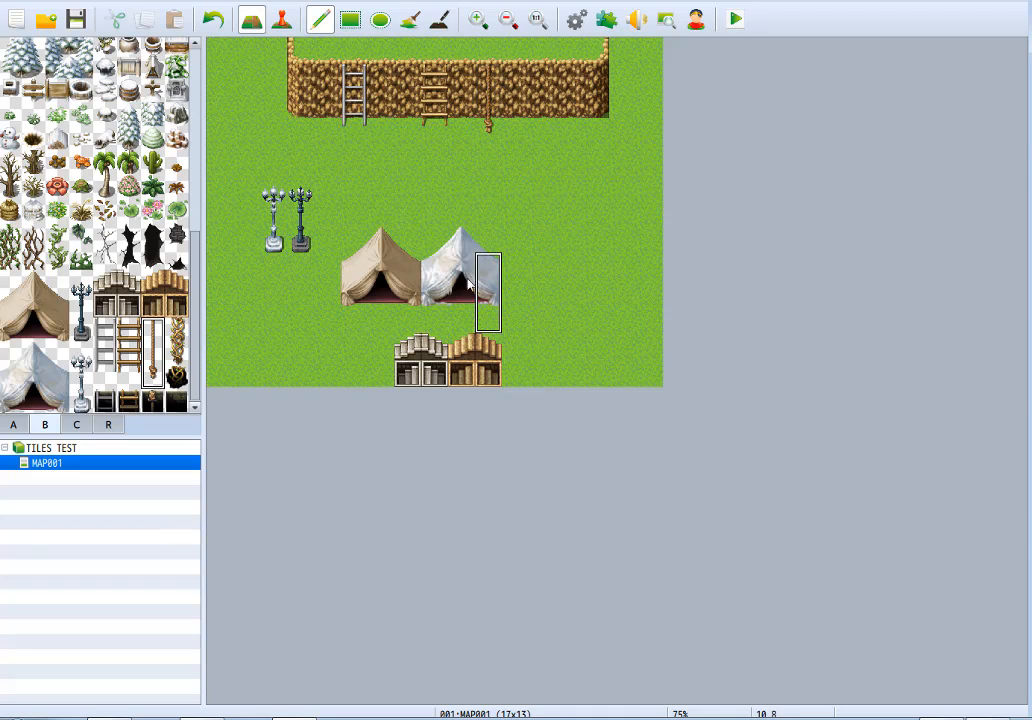
pyautogui.click(176, 342)
pyautogui.click(540, 80)
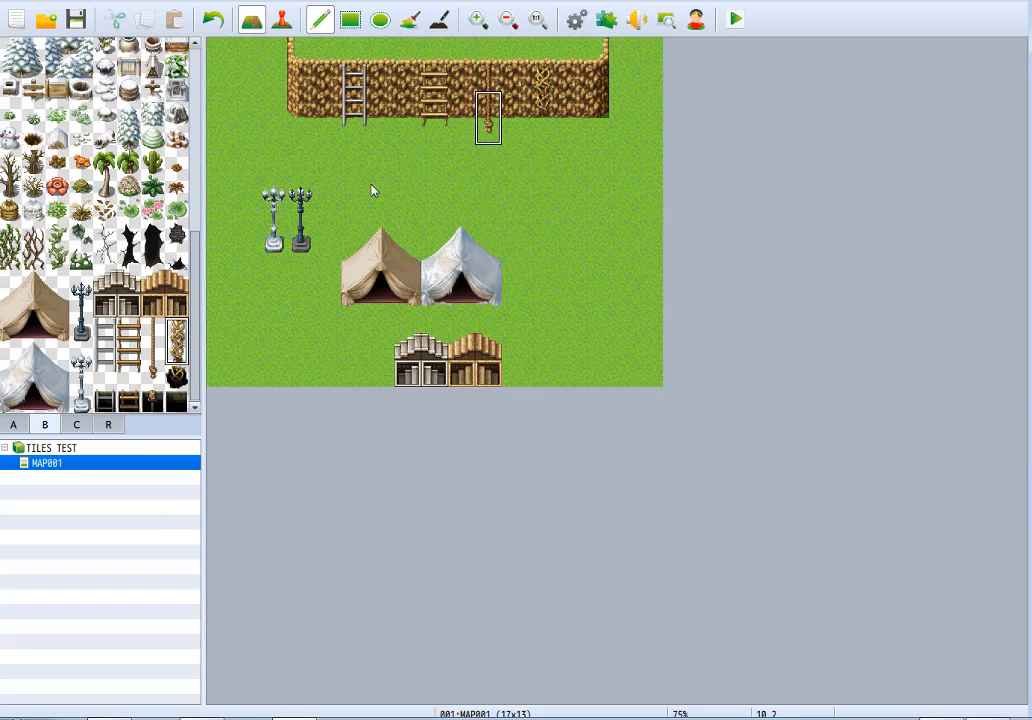
# Try the vine hole tile above the cliff vine and on open meadow, and place it beside the wooden Down stairs in the bottom row.
pyautogui.click(176, 376)
pyautogui.click(541, 50)
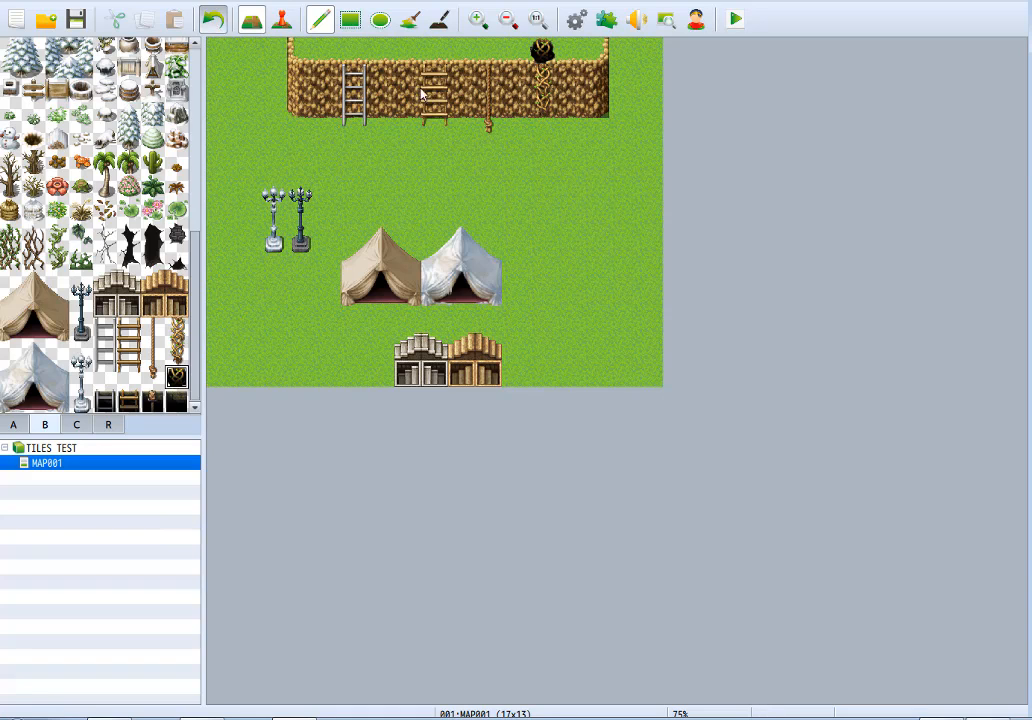
pyautogui.click(213, 20)
pyautogui.click(623, 187)
pyautogui.click(510, 378)
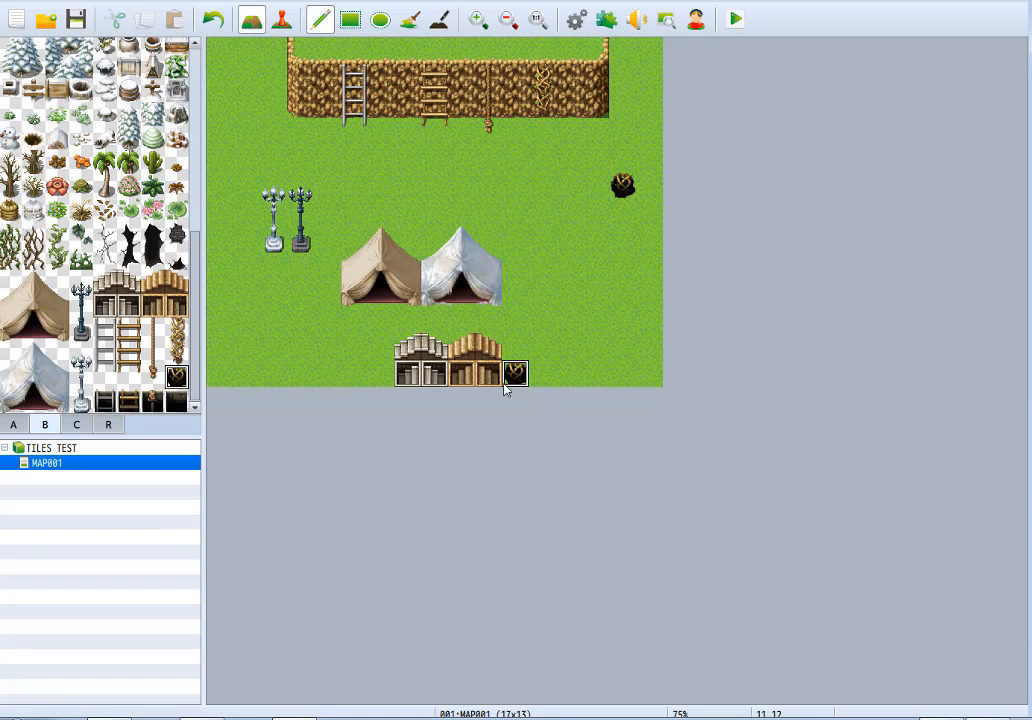
pyautogui.rightClick(604, 246)
pyautogui.click(621, 187)
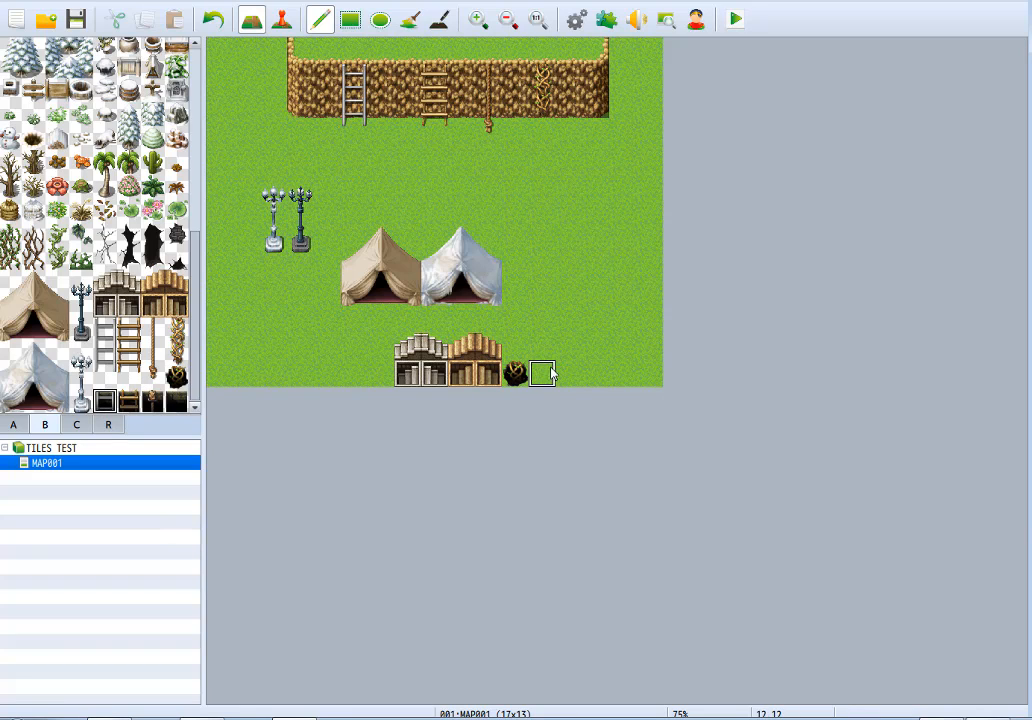
# Extend the map's bottom row beyond the vine hole with the metal ladder, rope ladder, rope and empty hole tiles, in that order.
pyautogui.click(128, 400)
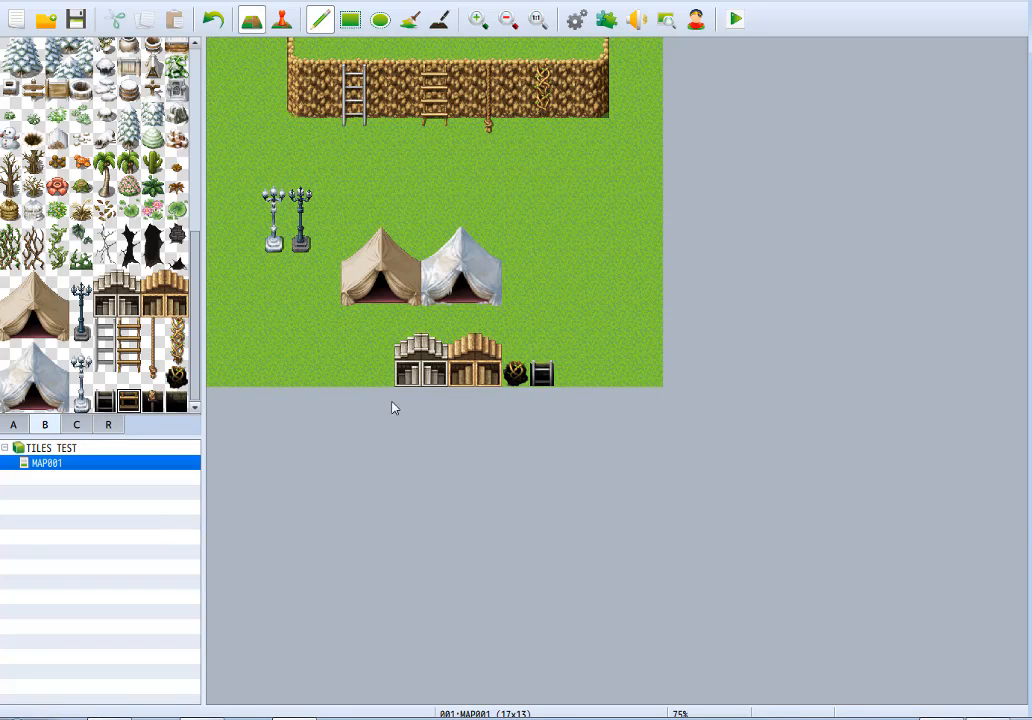
pyautogui.click(566, 370)
pyautogui.click(152, 400)
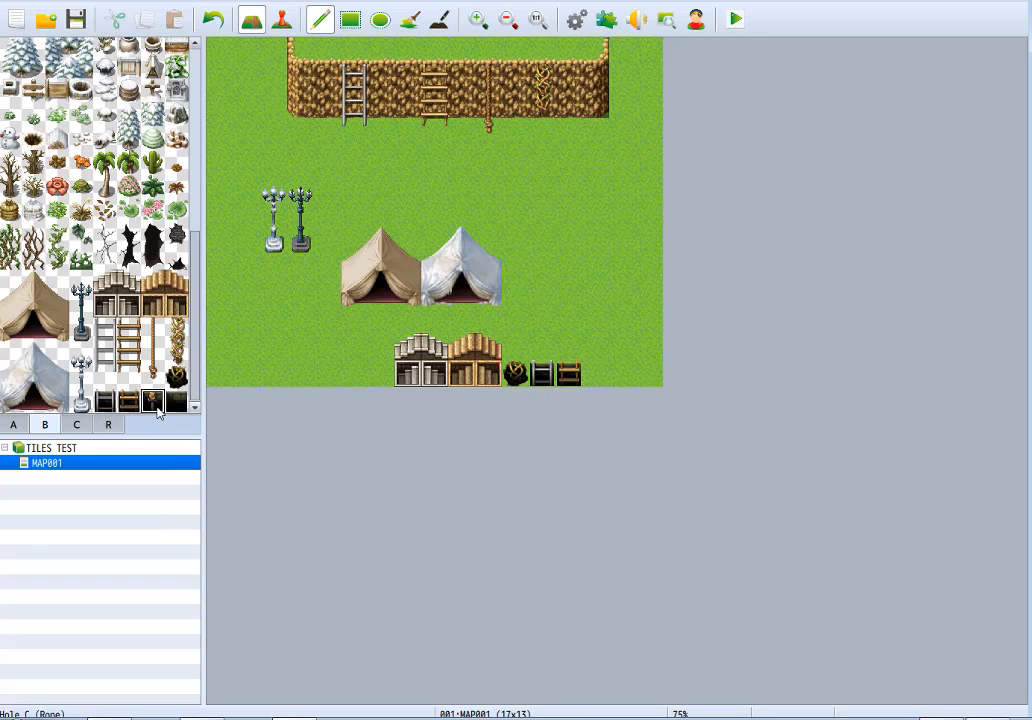
pyautogui.click(593, 375)
pyautogui.click(176, 400)
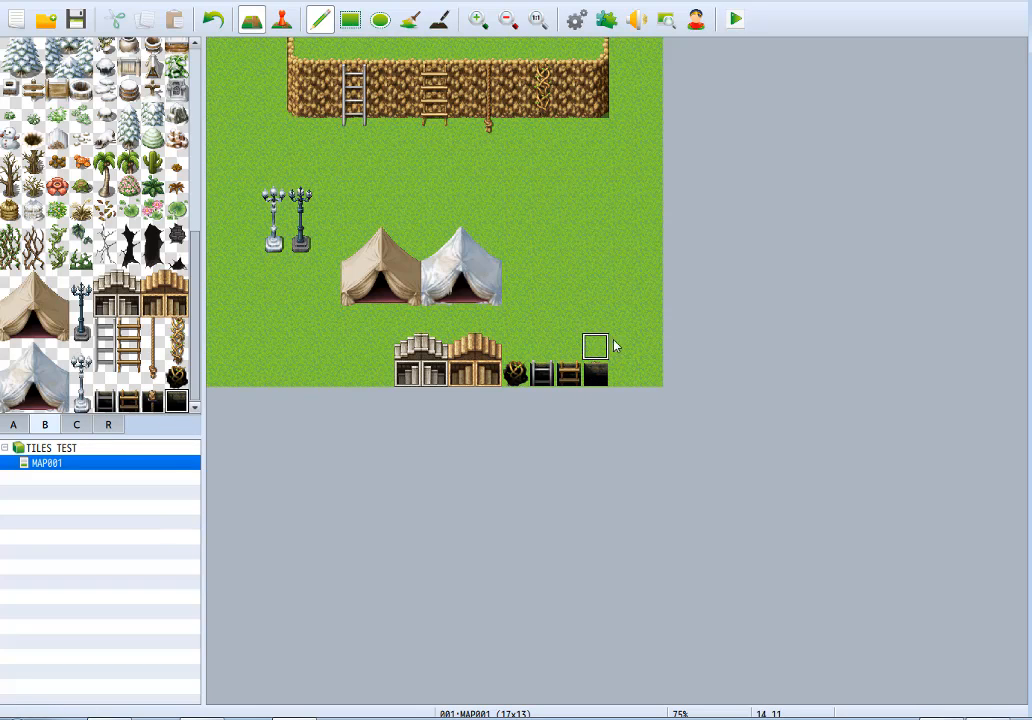
pyautogui.click(153, 401)
pyautogui.click(589, 374)
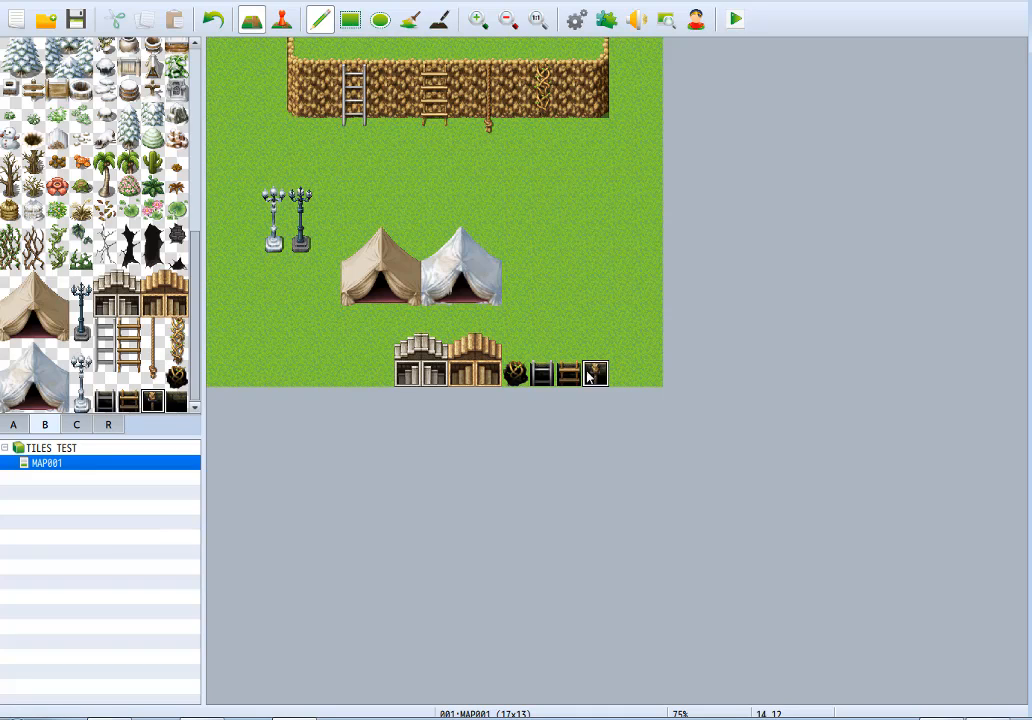
pyautogui.click(179, 401)
pyautogui.click(622, 373)
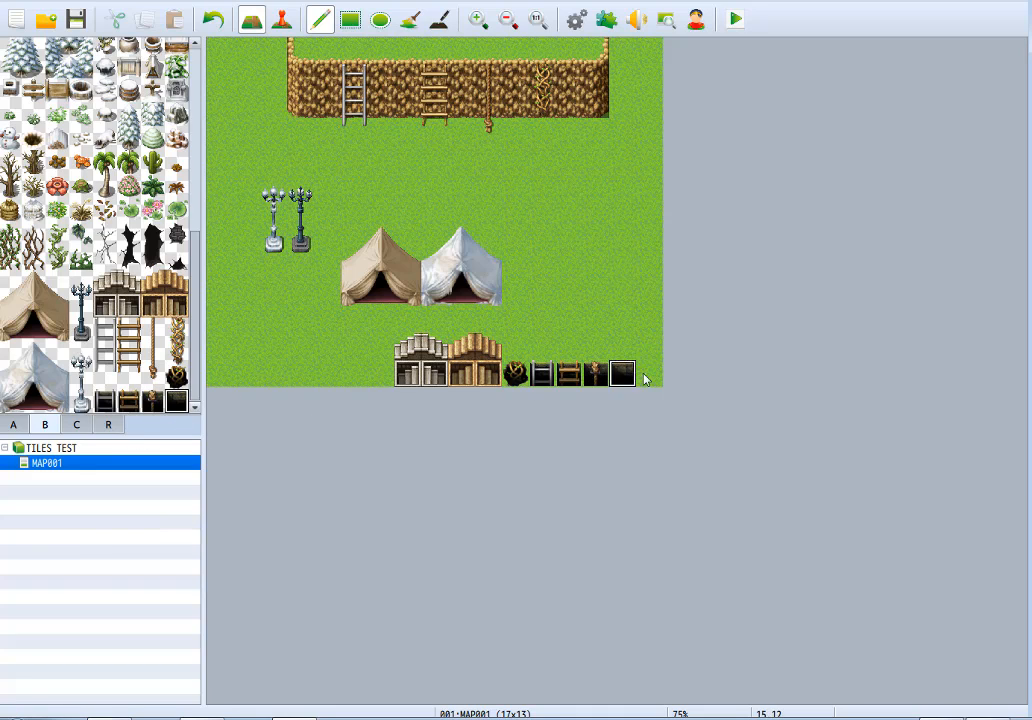
# Switch to the first tiles of tileset page C and clear every object and ledge from the map with a full-map rectangle.
pyautogui.click(76, 425)
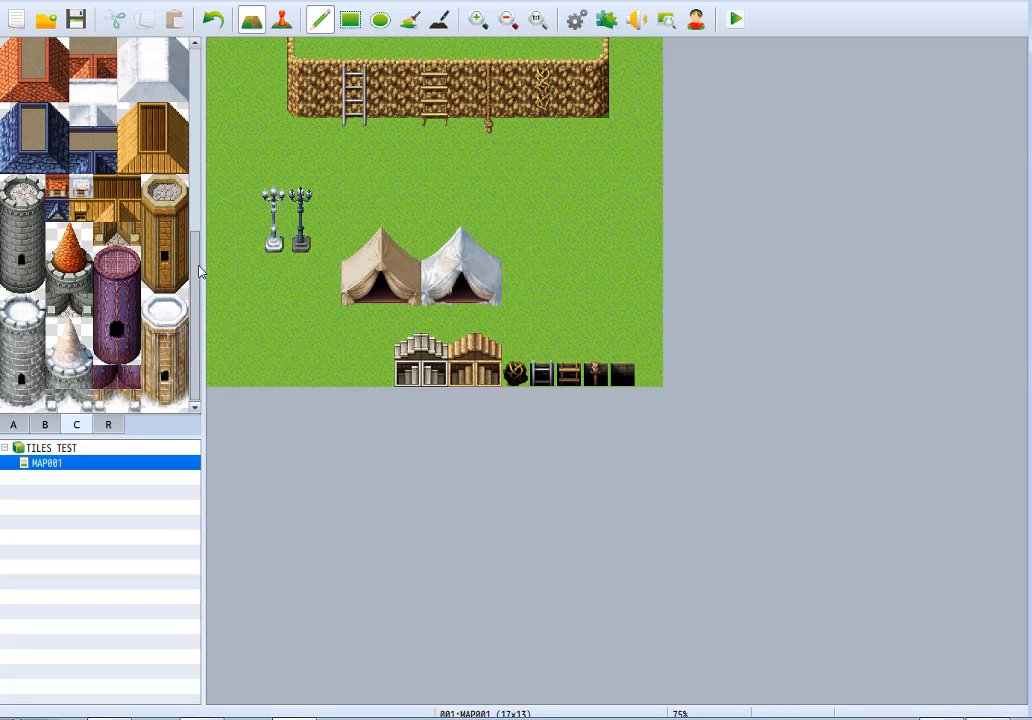
pyautogui.moveTo(196, 265); pyautogui.dragTo(214, 94)
pyautogui.click(350, 19)
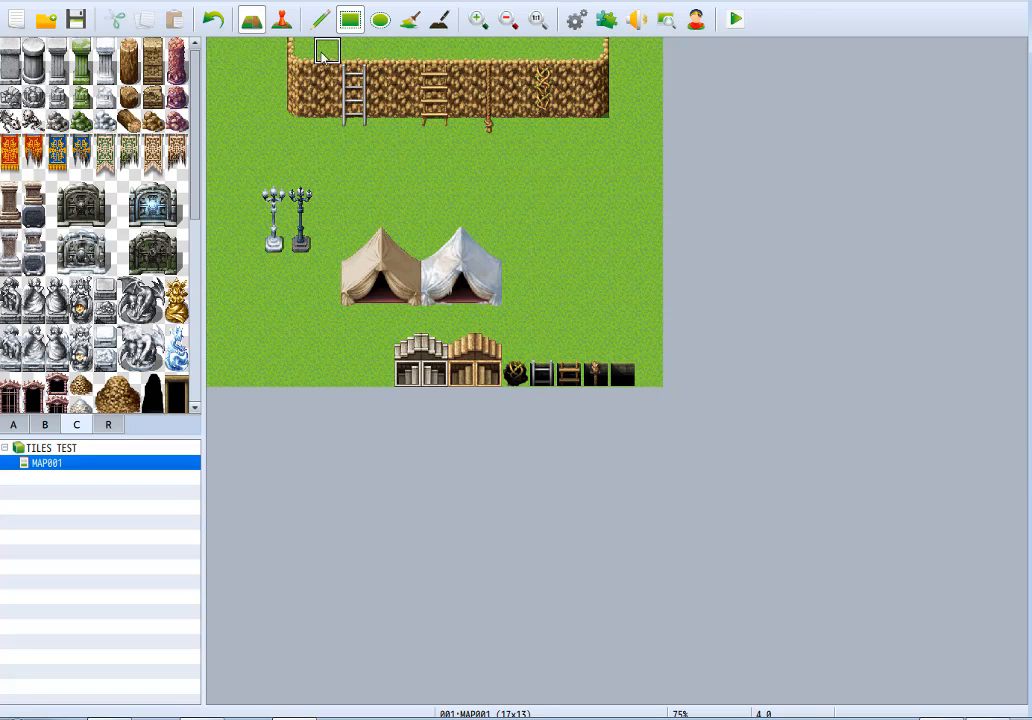
pyautogui.moveTo(226, 57)
pyautogui.mouseDown()
pyautogui.moveTo(245, 84)
pyautogui.moveTo(704, 401)
pyautogui.mouseUp()
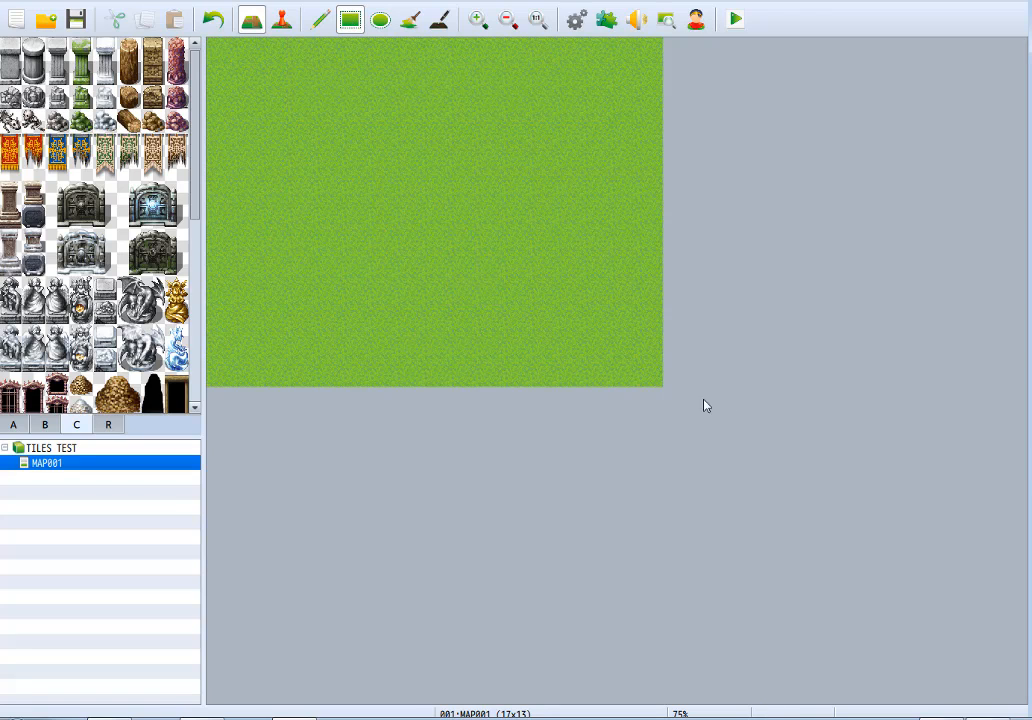
# Place the five grey, mossy and snowy stone pillars side by side in the upper left of the meadow, starting with Stone Pillar A.
pyautogui.click(320, 19)
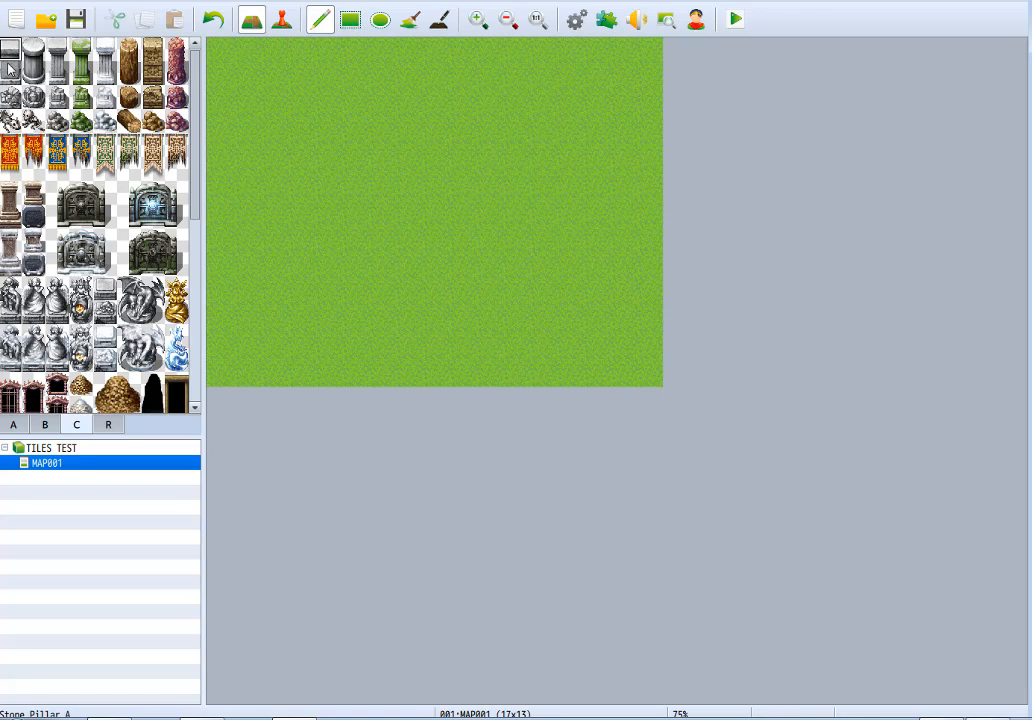
pyautogui.click(278, 92)
pyautogui.click(38, 64)
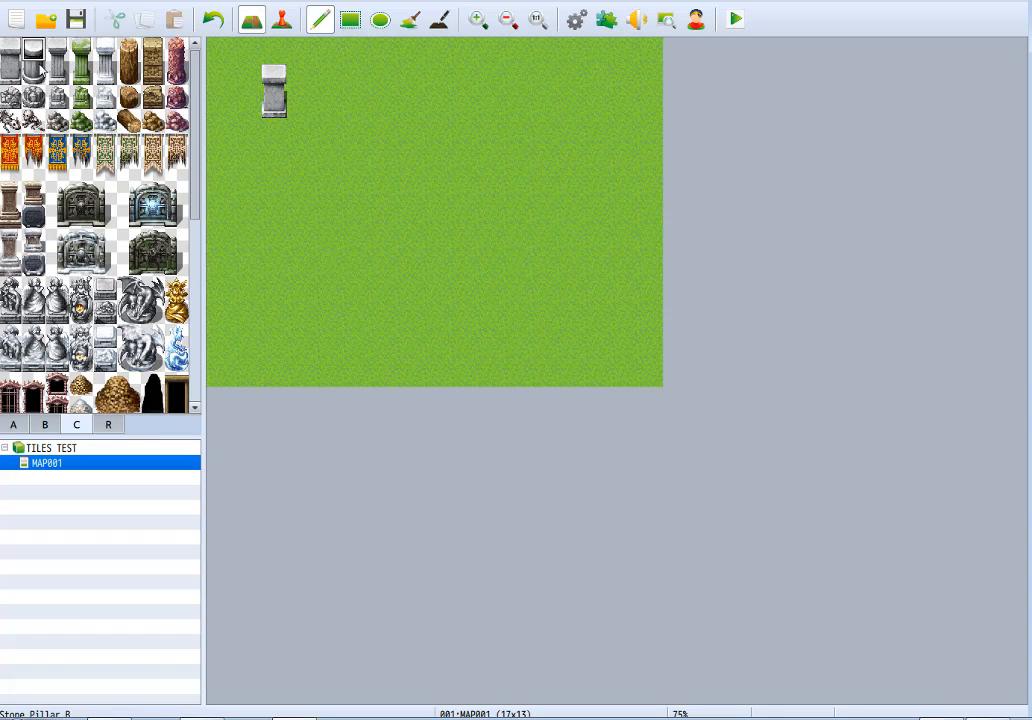
pyautogui.moveTo(40, 66); pyautogui.dragTo(104, 60)
pyautogui.click(295, 88)
pyautogui.click(372, 100)
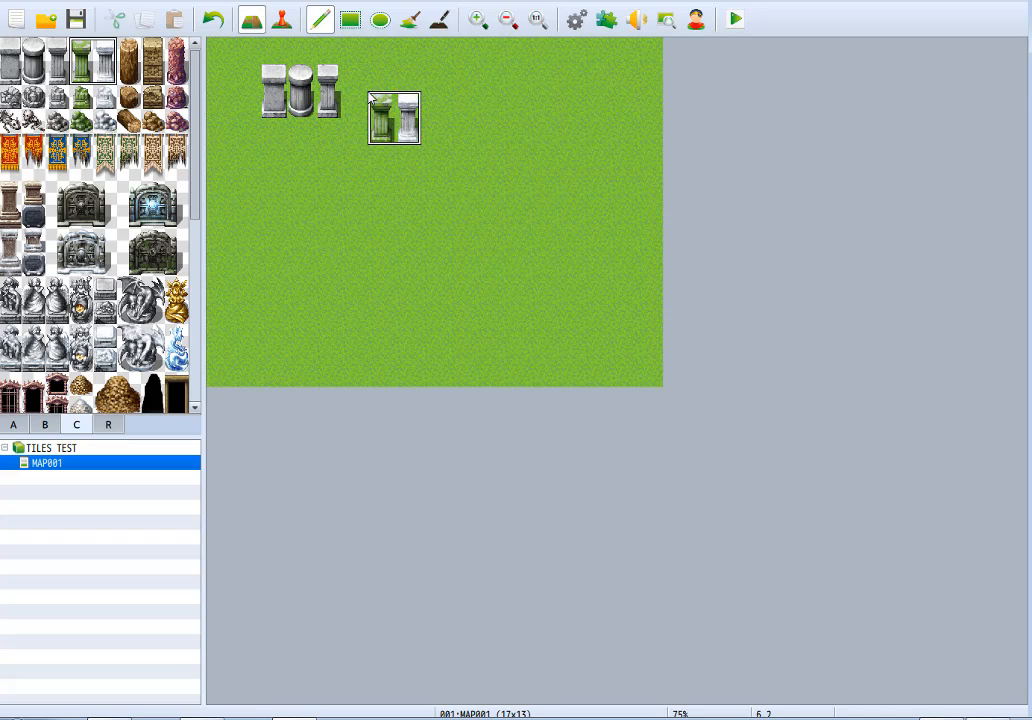
pyautogui.click(362, 76)
# Continue the pillar row with the Wood Pillar, the carved brown pillar and the red pillar.
pyautogui.click(131, 58)
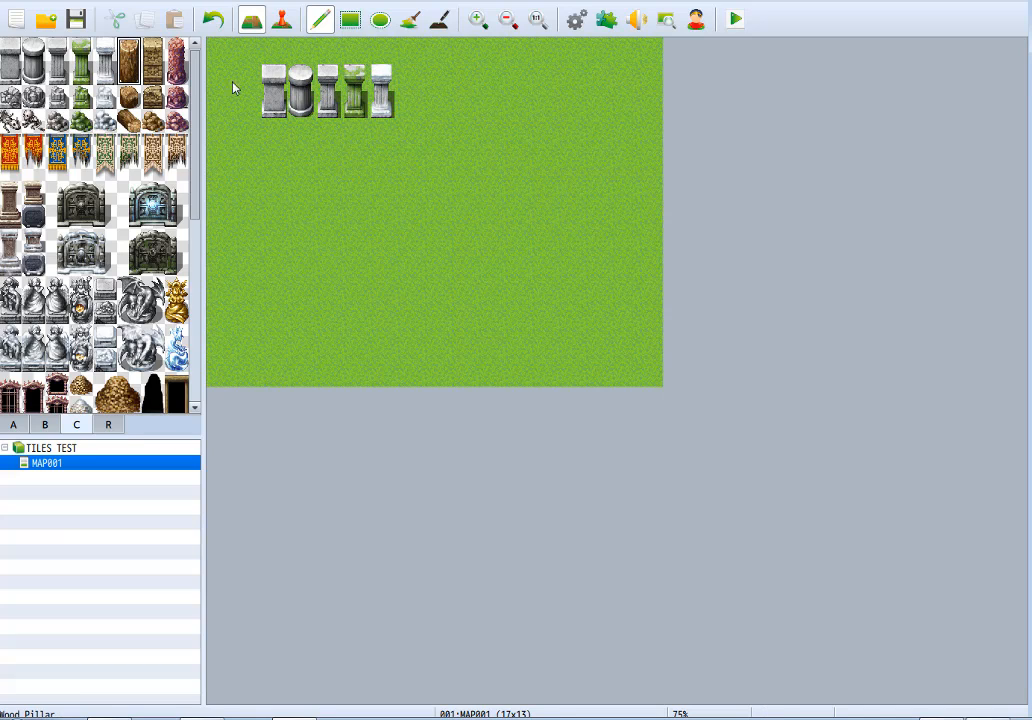
pyautogui.click(406, 92)
pyautogui.click(153, 62)
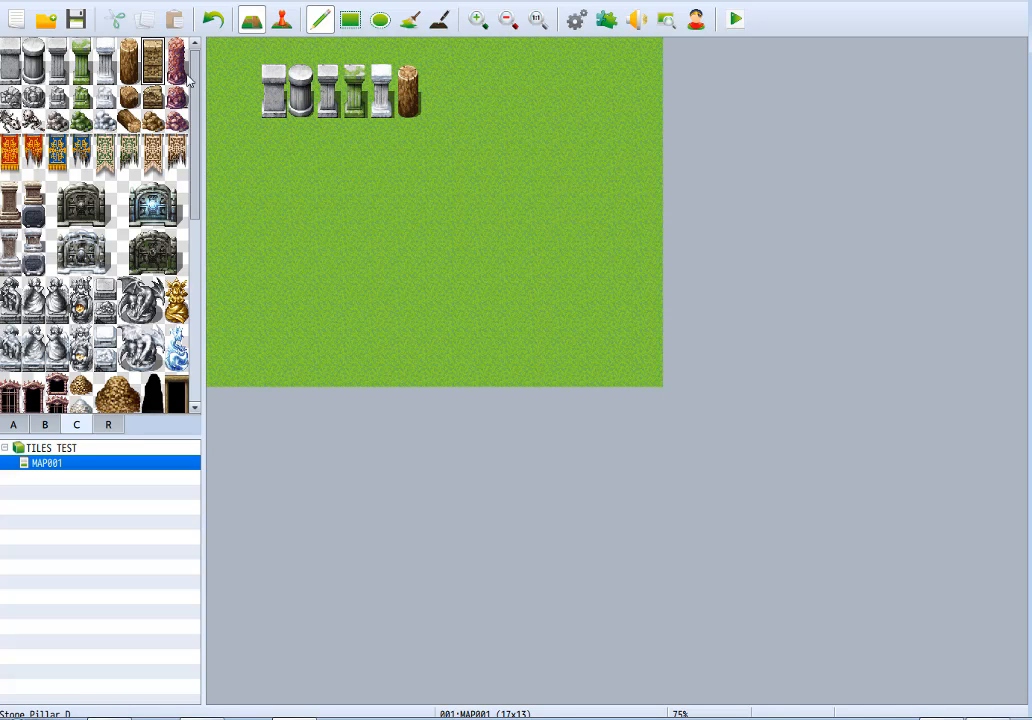
pyautogui.moveTo(153, 62); pyautogui.dragTo(180, 68)
pyautogui.click(432, 90)
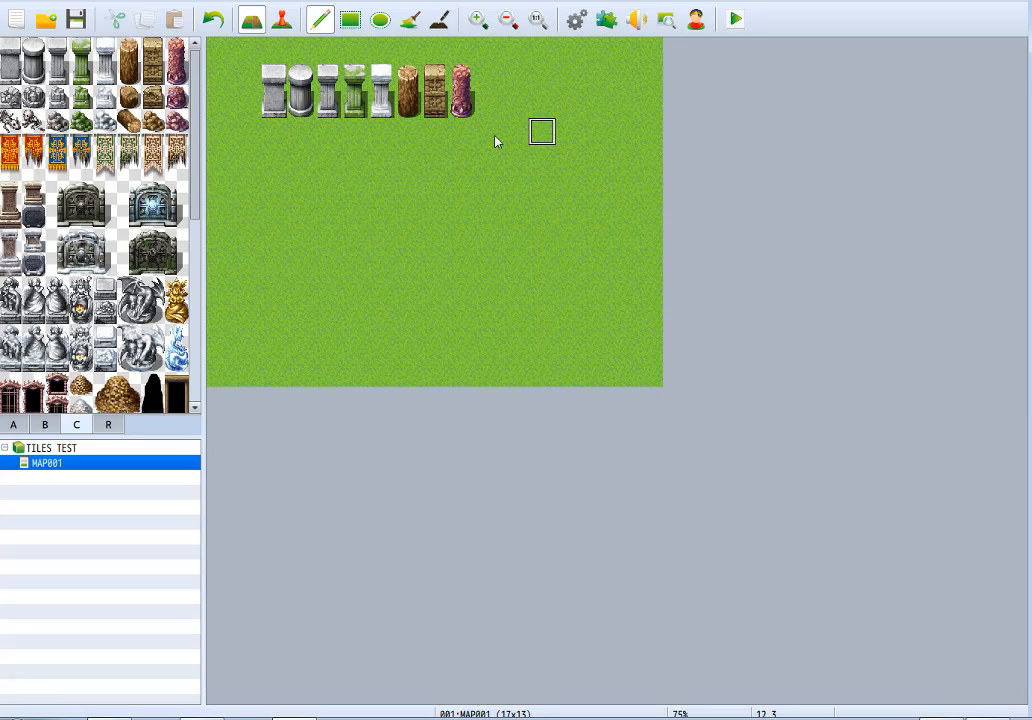
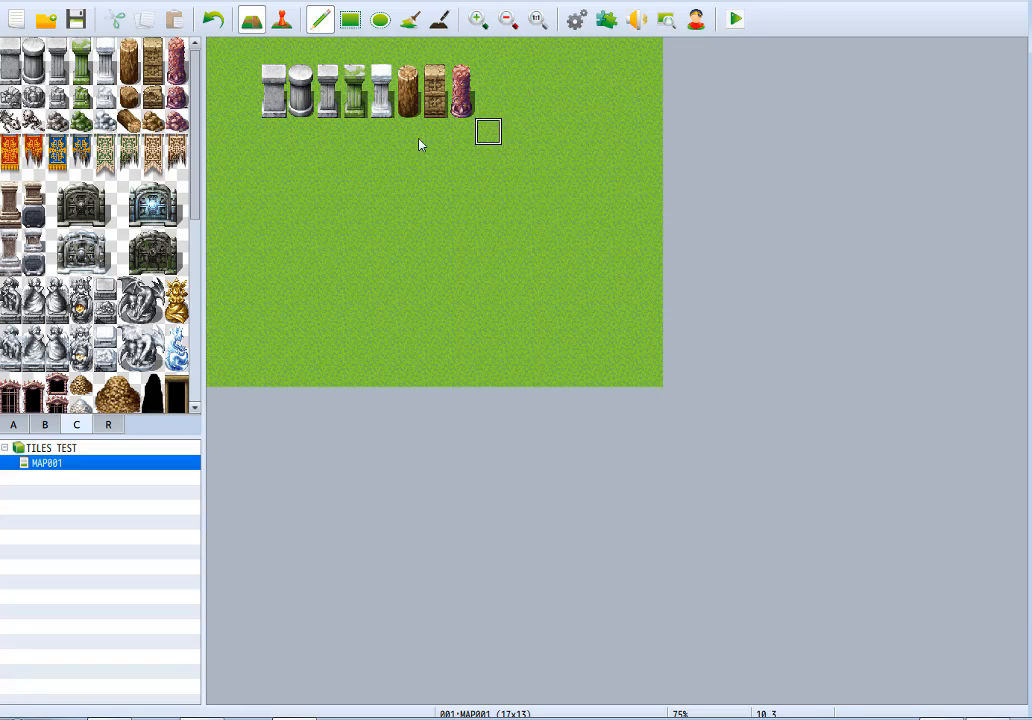
# Place the row of eight broken pillar tiles directly beneath the matching intact pillars.
pyautogui.moveTo(6, 100); pyautogui.dragTo(176, 98)
pyautogui.click(275, 135)
pyautogui.rightClick(295, 184)
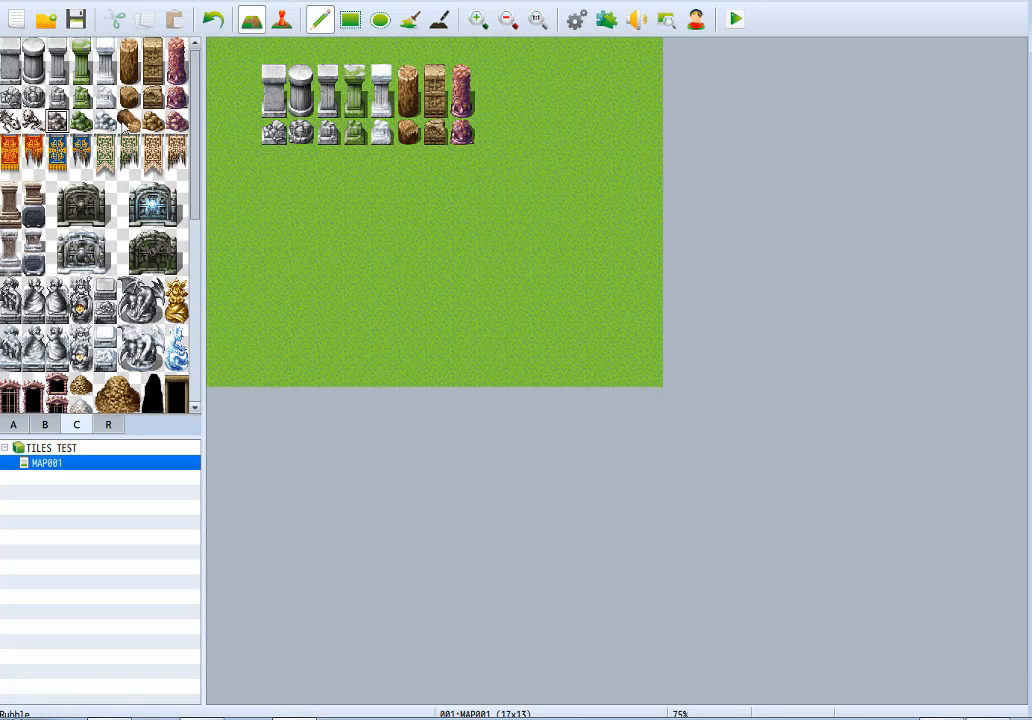
# Lay matching rubble beneath all eight broken pillars, reusing grey rubble for the first three, and add both bones tiles below the row.
pyautogui.moveTo(57, 121); pyautogui.dragTo(178, 121)
pyautogui.click(337, 160)
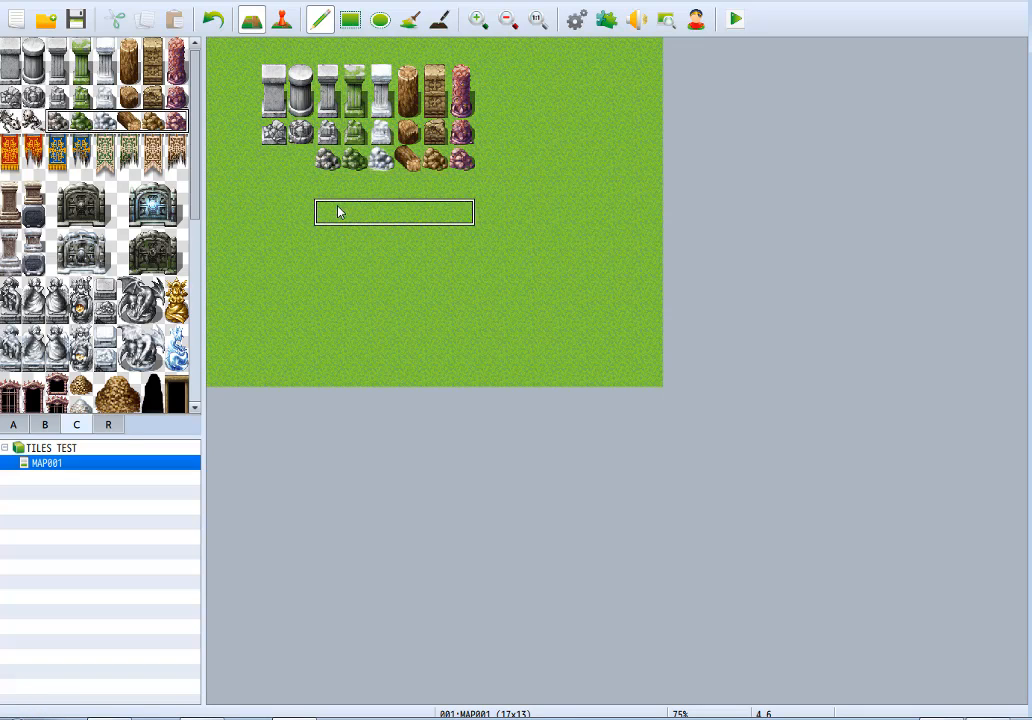
pyautogui.rightClick(338, 212)
pyautogui.click(327, 160)
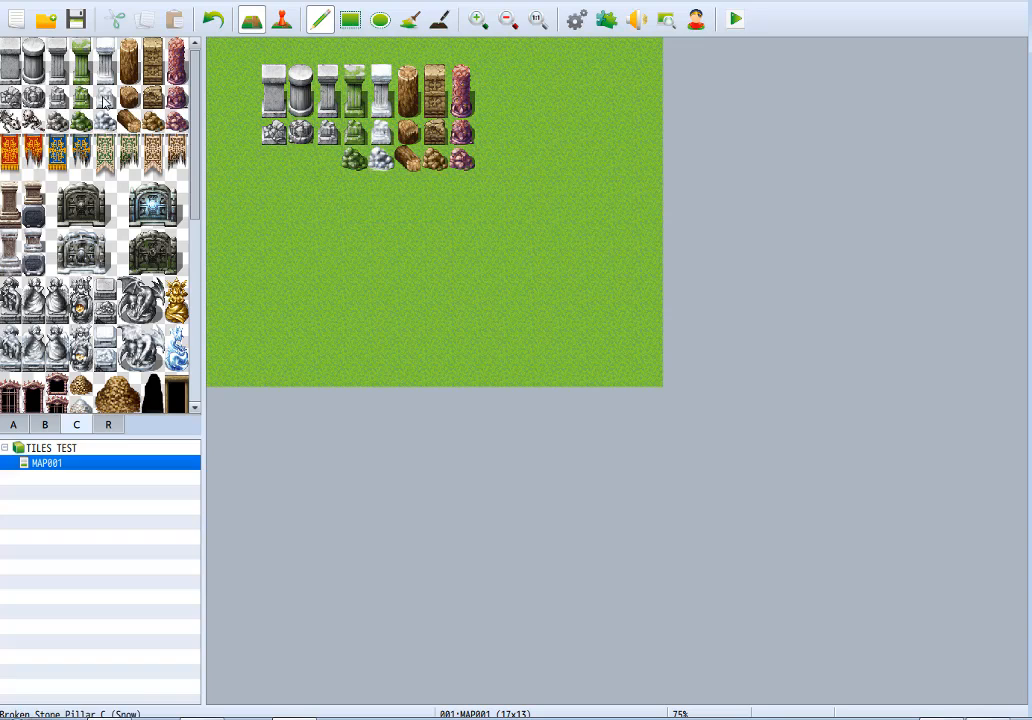
pyautogui.click(57, 121)
pyautogui.moveTo(276, 159); pyautogui.dragTo(328, 160)
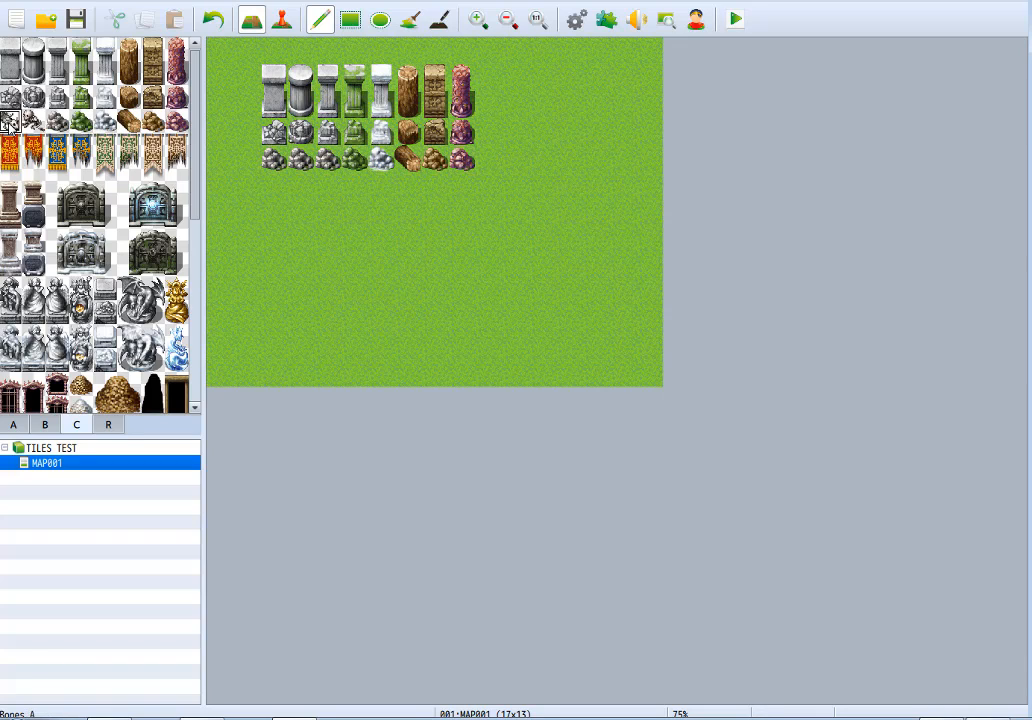
pyautogui.click(272, 186)
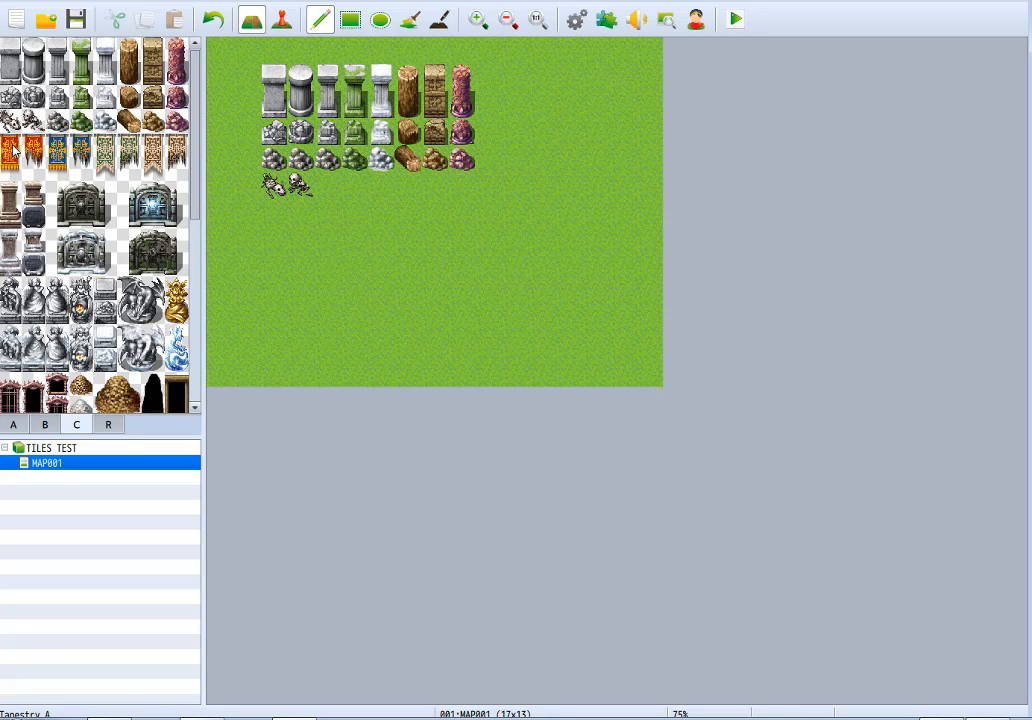
# Paint a block of dark cobblestone wall from tileset page A, five tiles wide, against the map's right edge.
pyautogui.click(17, 426)
pyautogui.scroll(10, 83, 196)
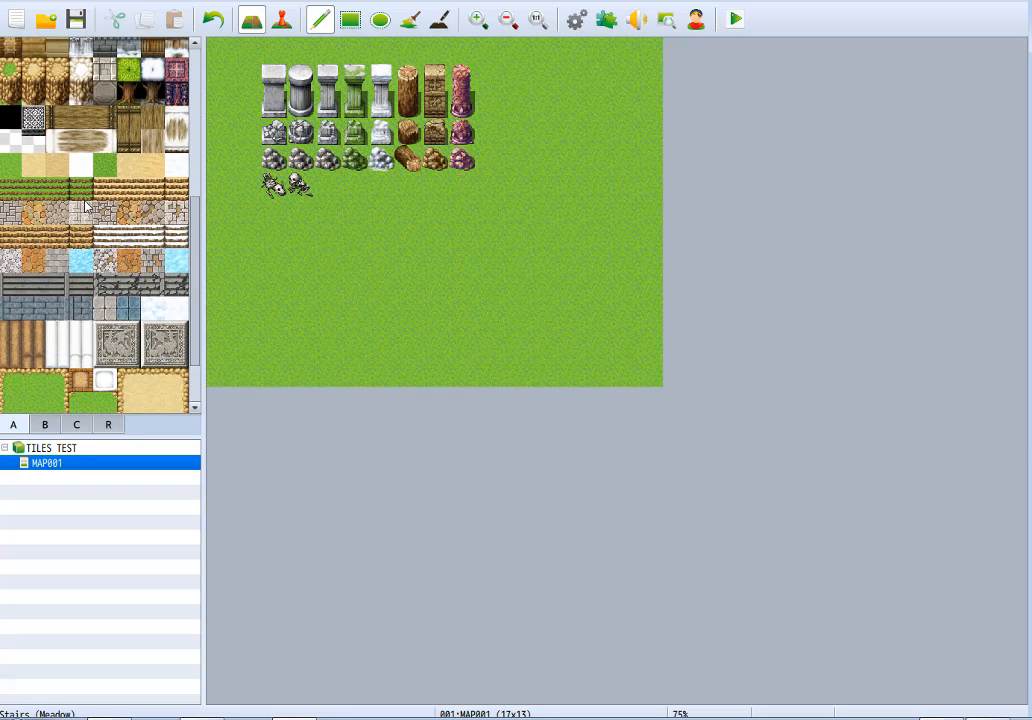
pyautogui.scroll(-2, 83, 196)
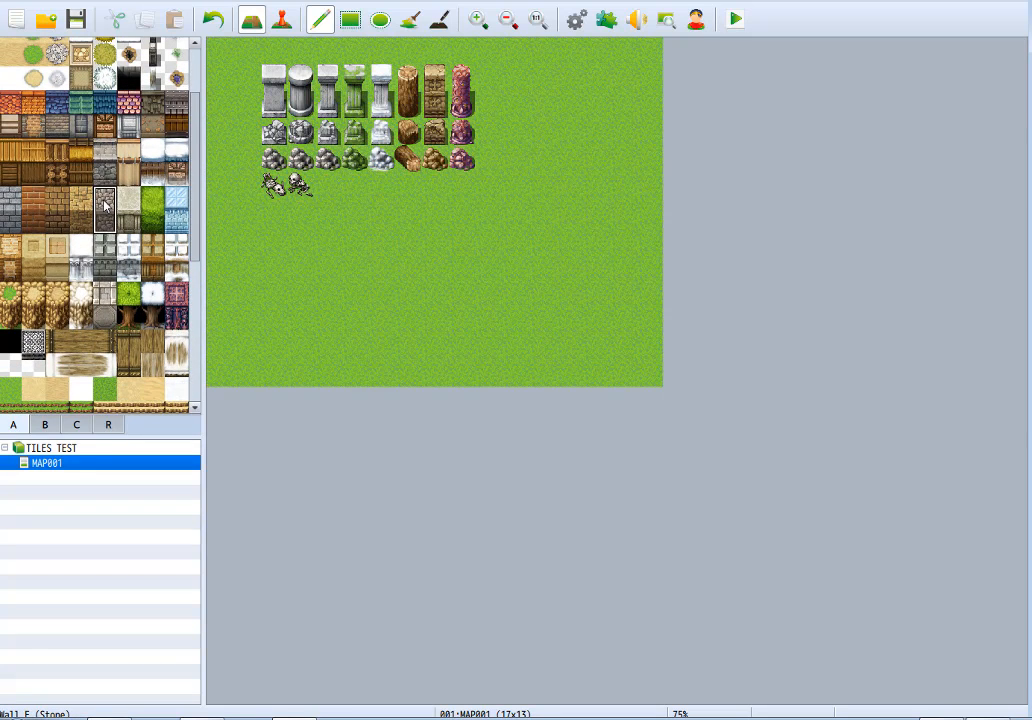
pyautogui.click(105, 205)
pyautogui.moveTo(596, 200)
pyautogui.mouseDown()
pyautogui.moveTo(640, 200)
pyautogui.moveTo(555, 196)
pyautogui.moveTo(650, 237)
pyautogui.mouseUp()
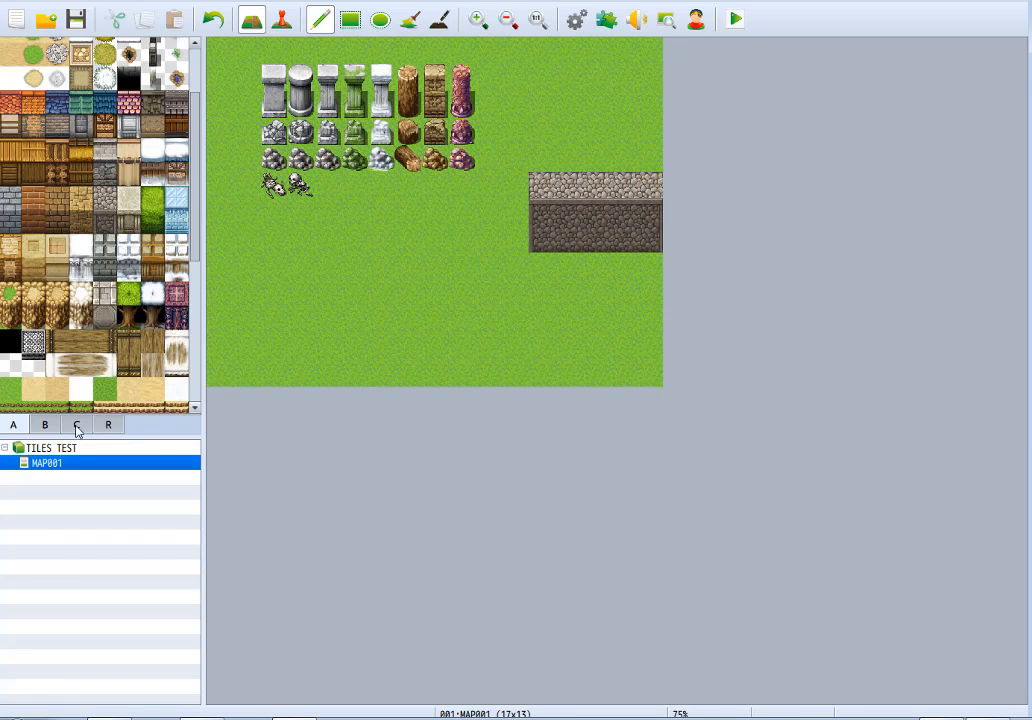
# Hang the red, torn red, blue and torn blue tapestries from tileset page C side by side on the stone wall.
pyautogui.click(77, 426)
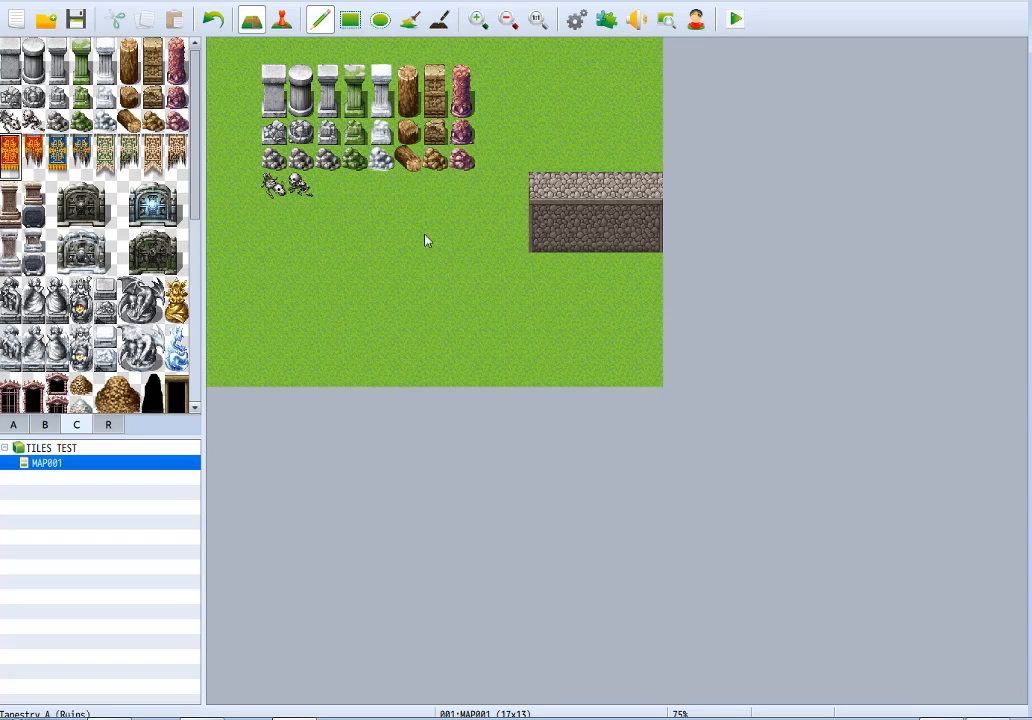
pyautogui.click(541, 222)
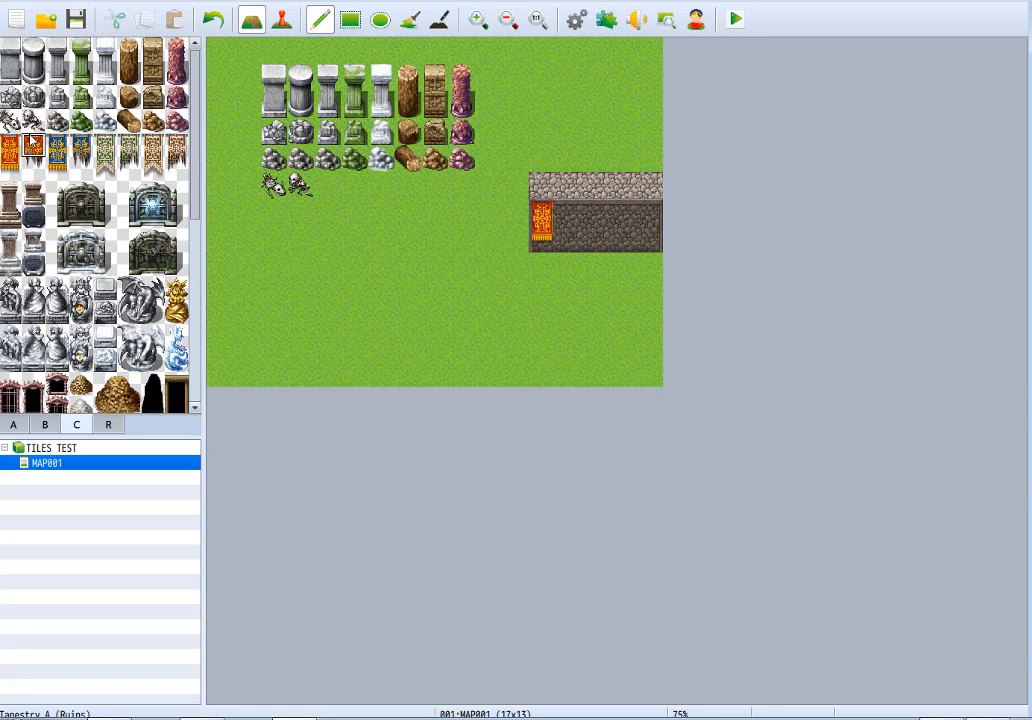
pyautogui.click(568, 222)
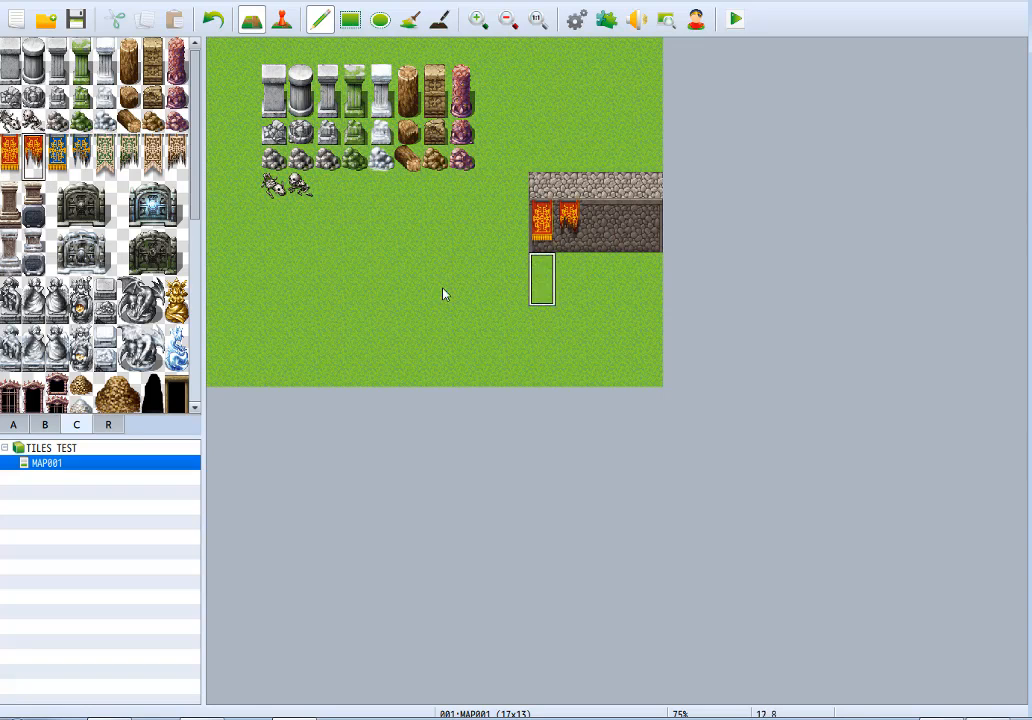
pyautogui.moveTo(58, 150); pyautogui.dragTo(81, 152)
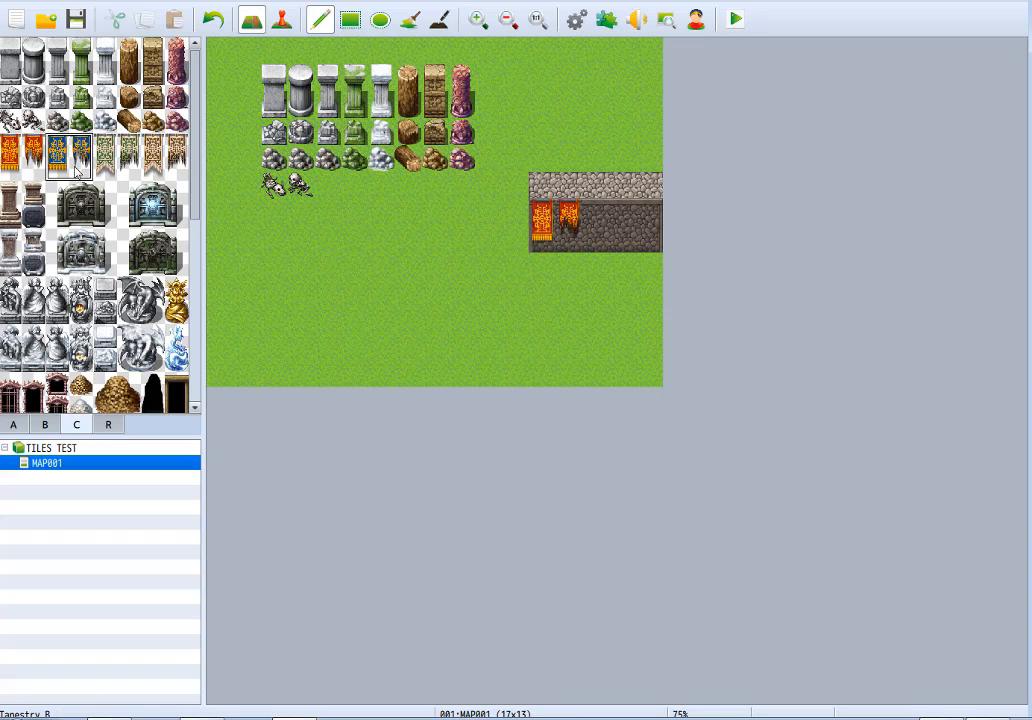
pyautogui.click(595, 222)
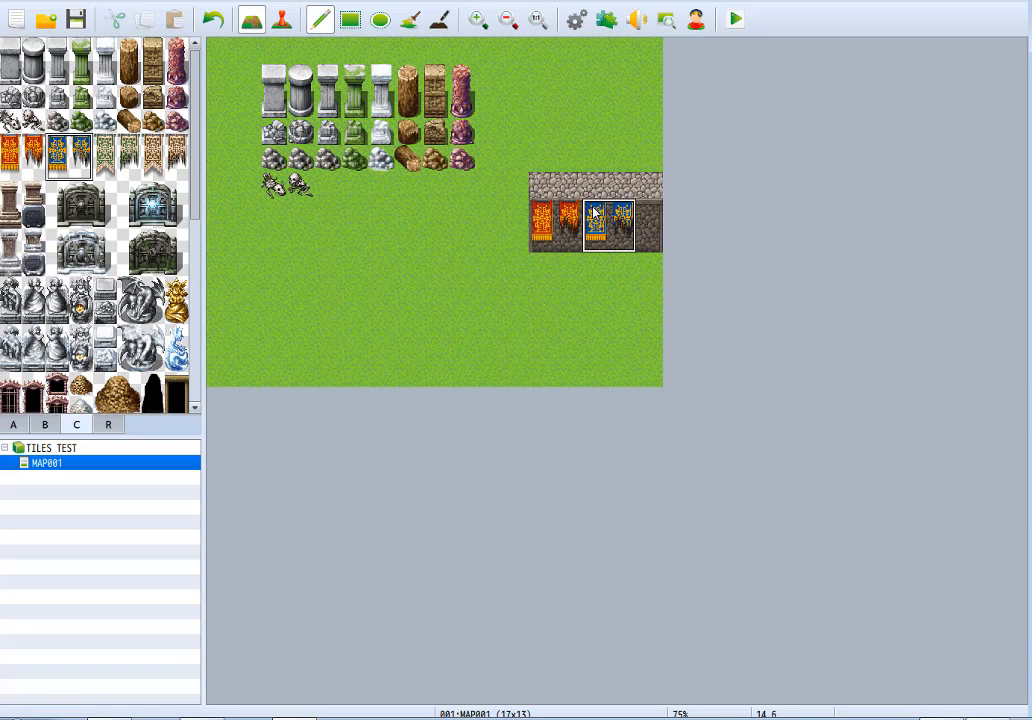
# Copy the stone wall lower on the map, six tiles wide, and hang the green and tan tapestries with their torn versions on it.
pyautogui.rightClick(657, 206)
pyautogui.moveTo(657, 189); pyautogui.dragTo(656, 236, button='right')
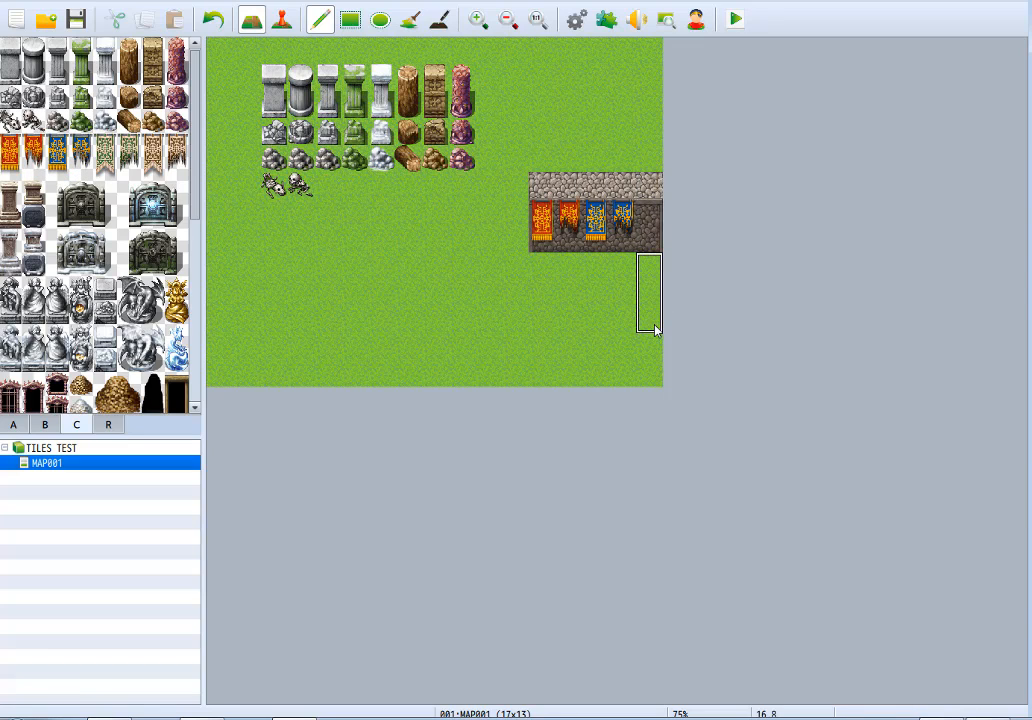
pyautogui.moveTo(652, 352); pyautogui.dragTo(511, 348)
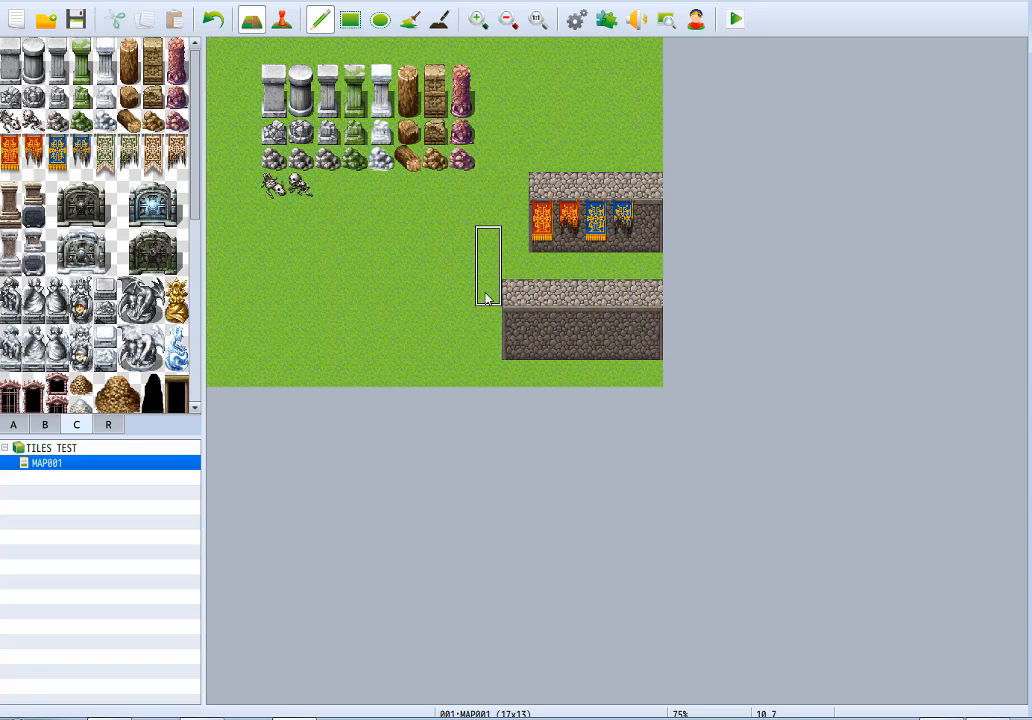
pyautogui.moveTo(104, 150); pyautogui.dragTo(176, 160)
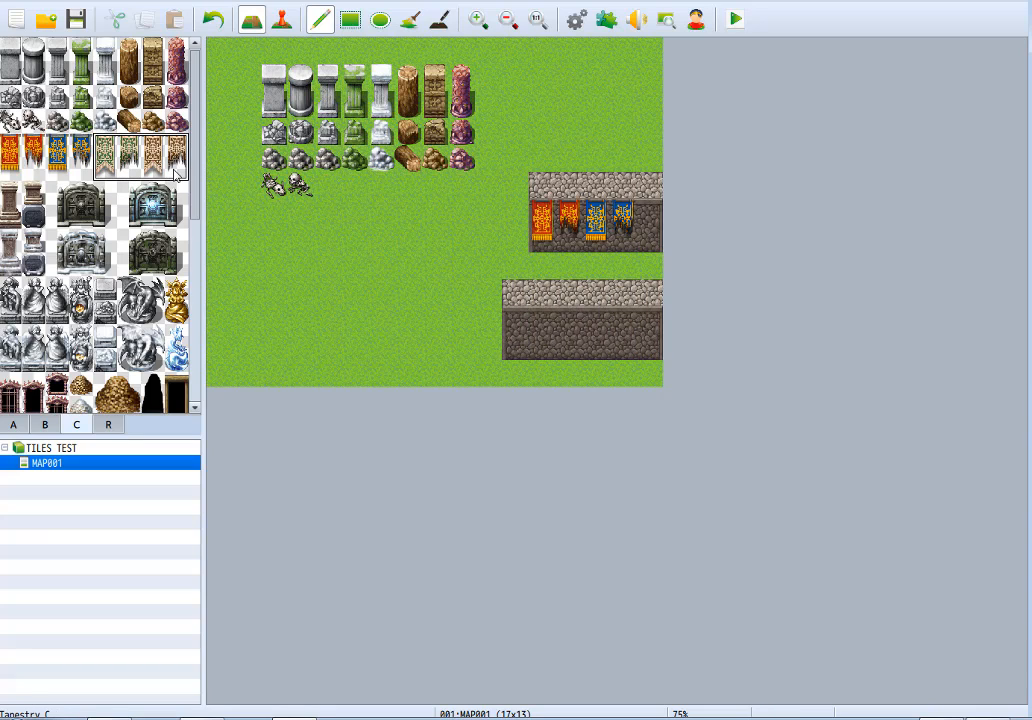
pyautogui.click(532, 318)
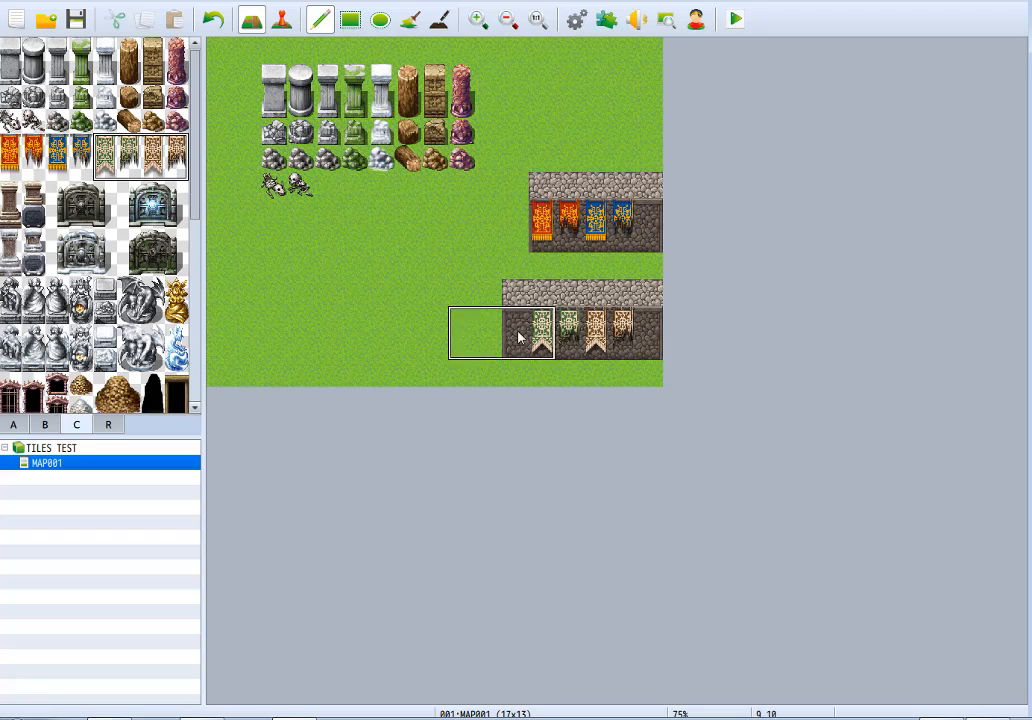
# Extend the upper tapestry wall one tile to the left to match the lower wall's width.
pyautogui.rightClick(569, 290)
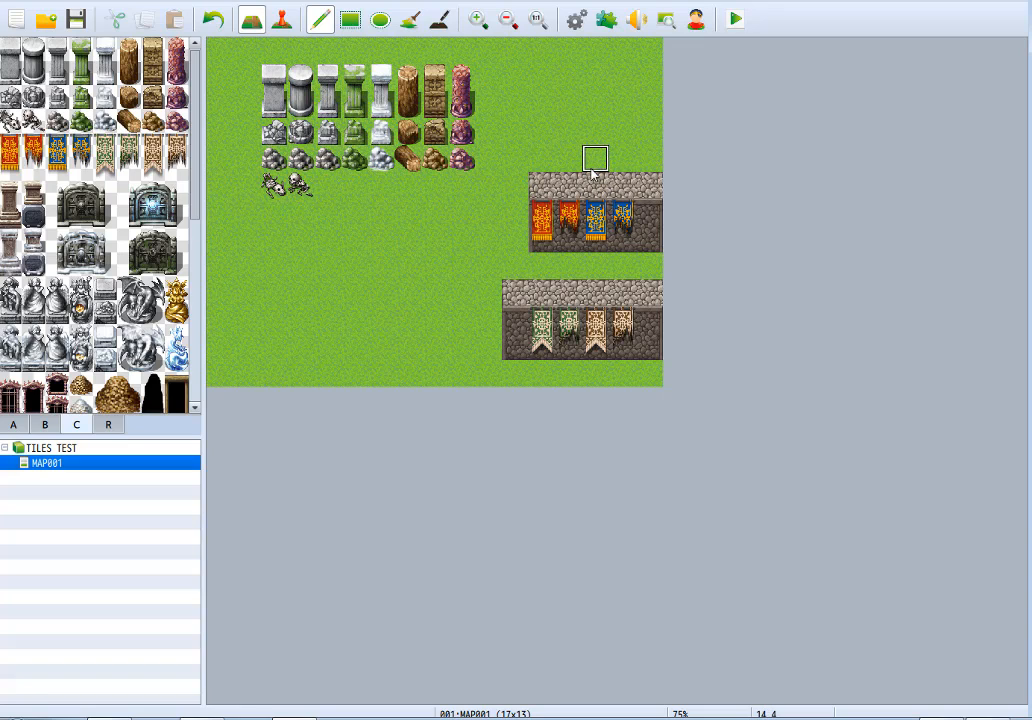
pyautogui.click(524, 192)
pyautogui.moveTo(656, 221); pyautogui.dragTo(655, 239, button='right')
pyautogui.click(524, 243)
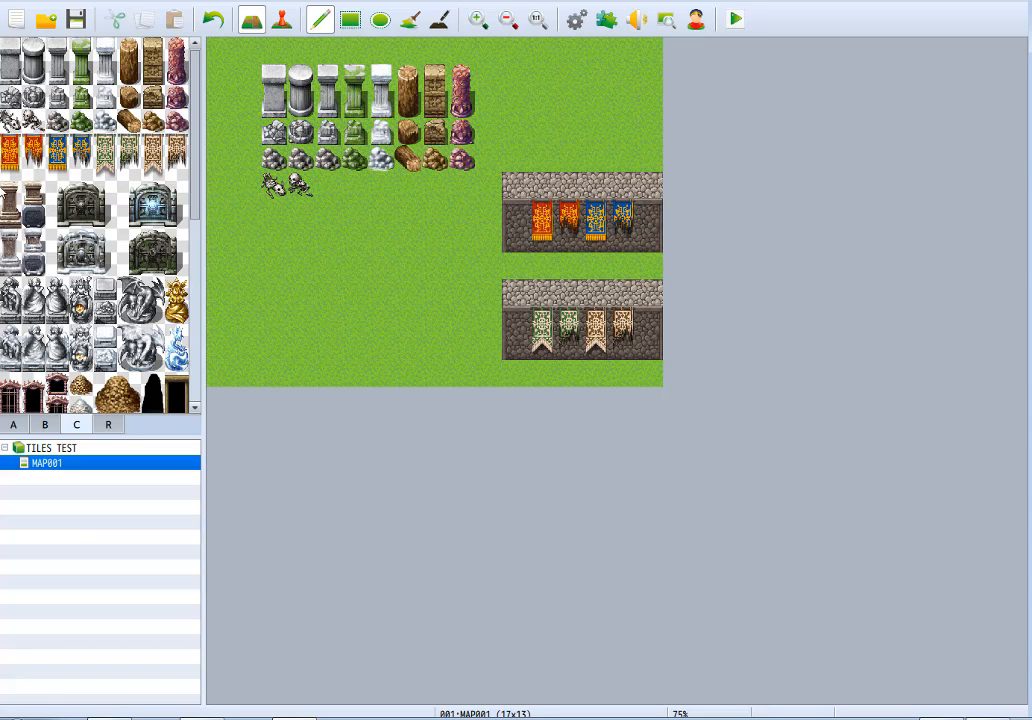
# Place the tall brown monument, the short brown monument and the dark stone tablet in a row below the bones.
pyautogui.moveTo(9, 210); pyautogui.dragTo(10, 216)
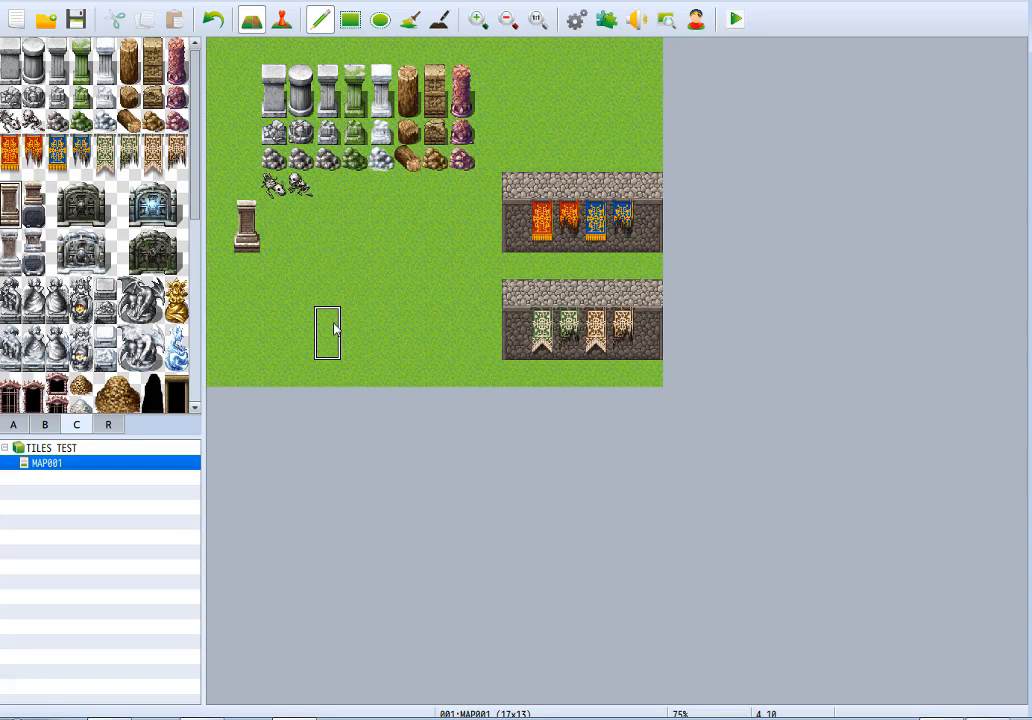
pyautogui.click(235, 226)
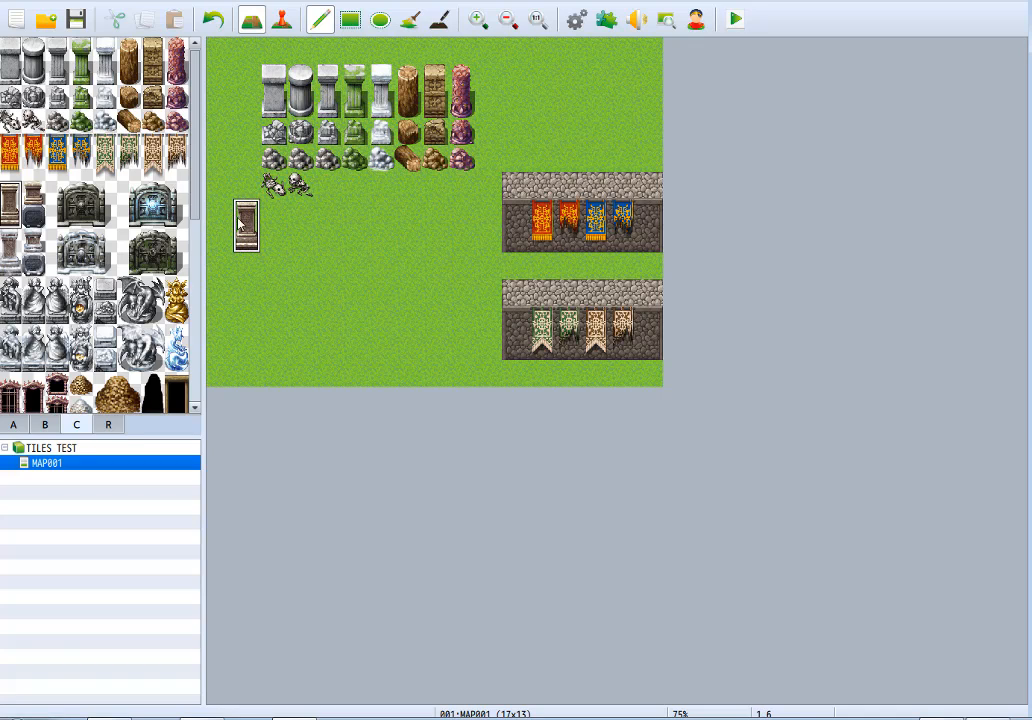
pyautogui.click(33, 193)
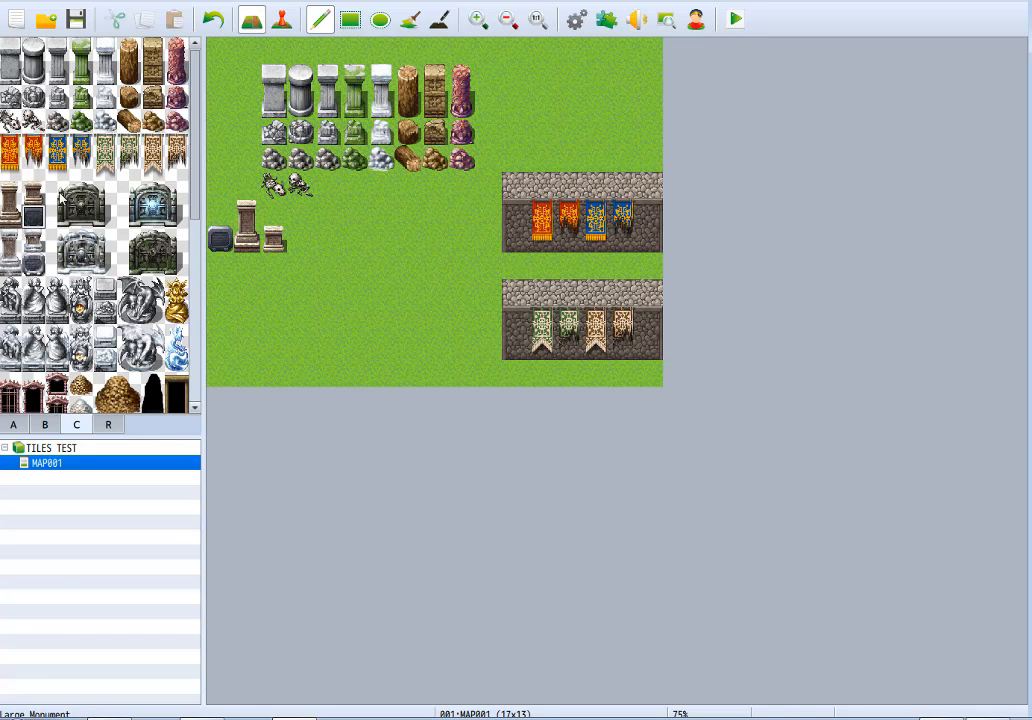
# Place the Large Monument beside the small monuments and replace it with the Large Monument (Lit).
pyautogui.click(105, 222)
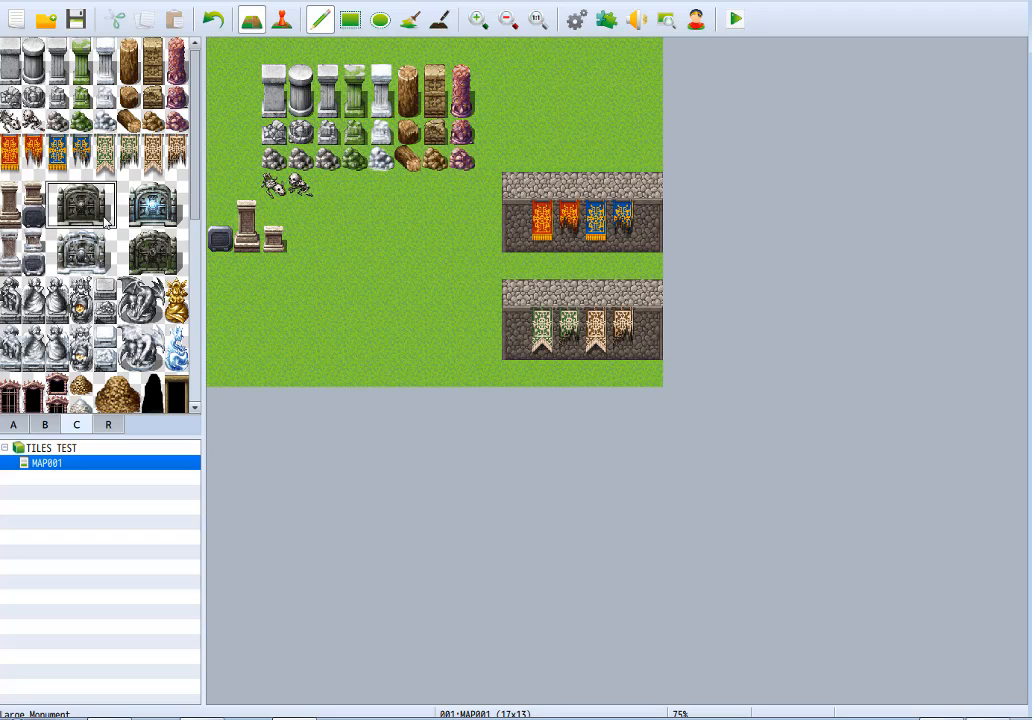
pyautogui.click(300, 206)
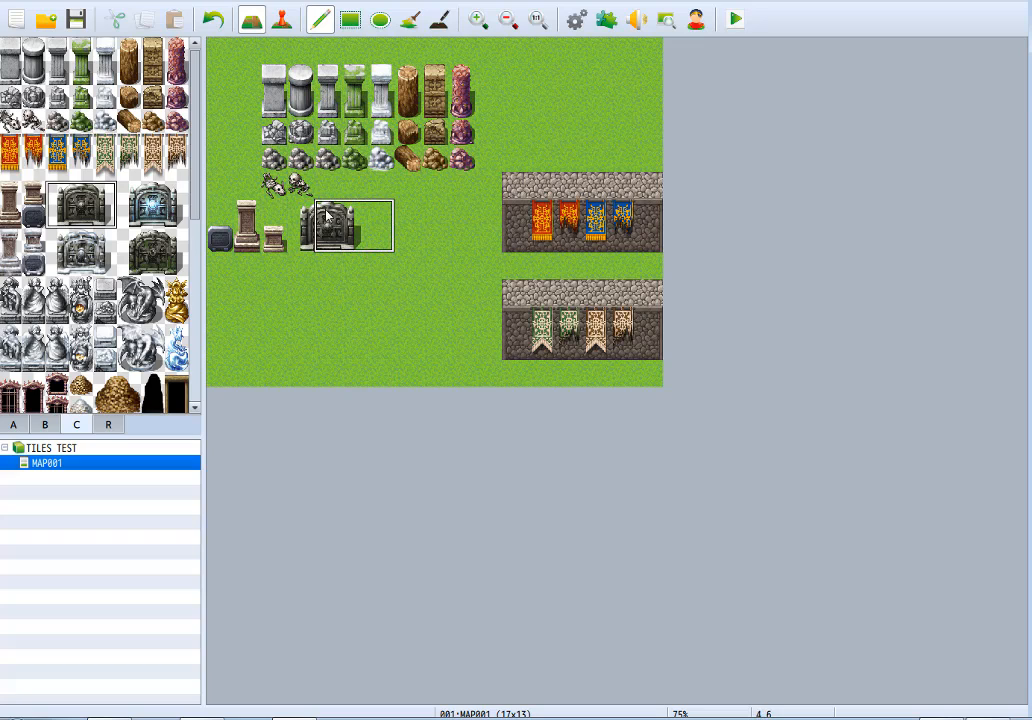
pyautogui.click(150, 205)
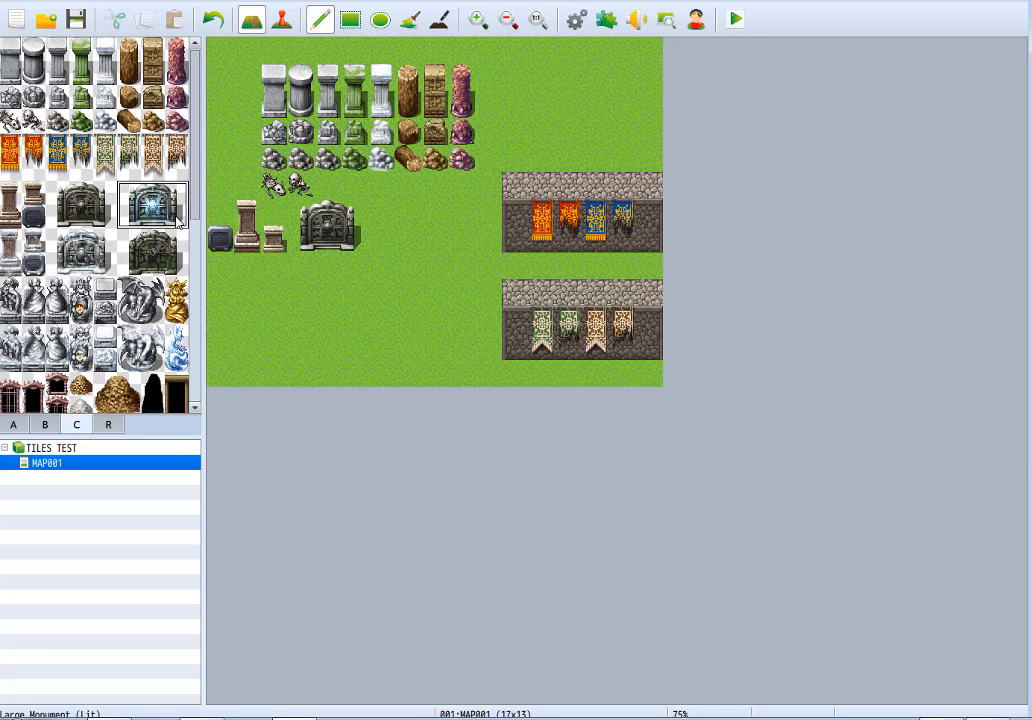
pyautogui.click(300, 212)
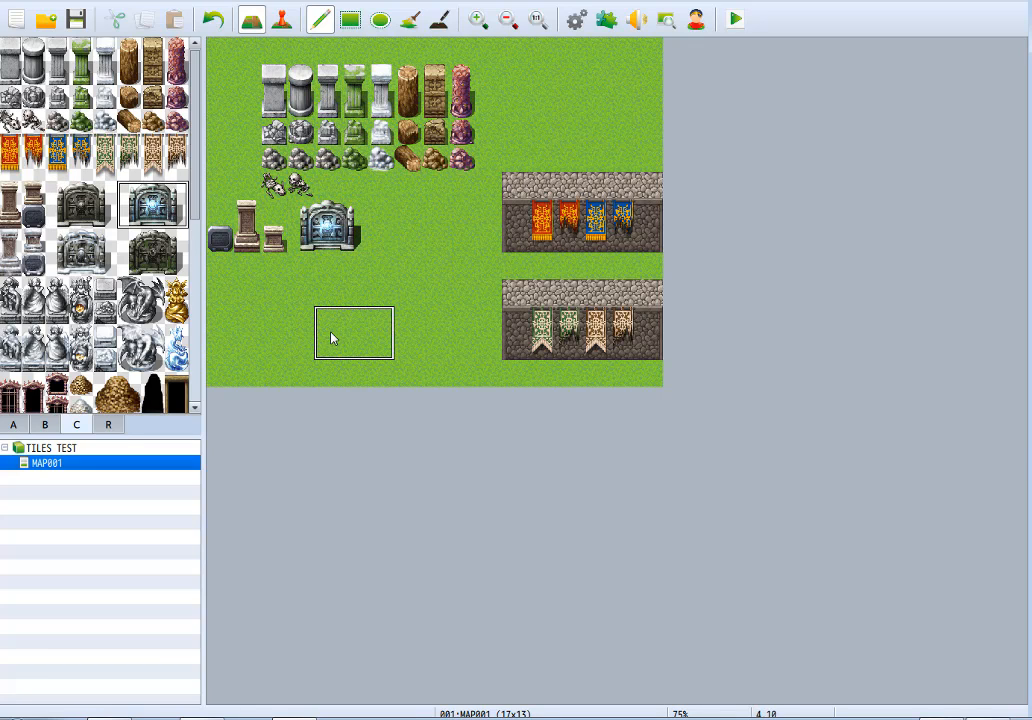
# Replace the lit monument with the Large Monument (Snow).
pyautogui.click(105, 265)
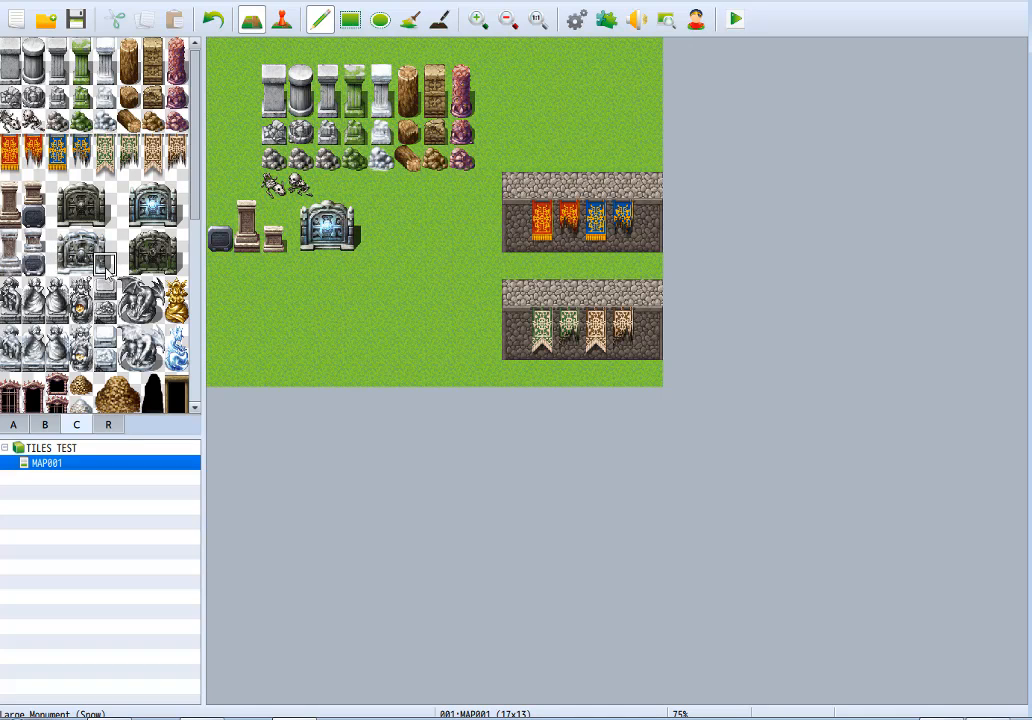
pyautogui.click(82, 252)
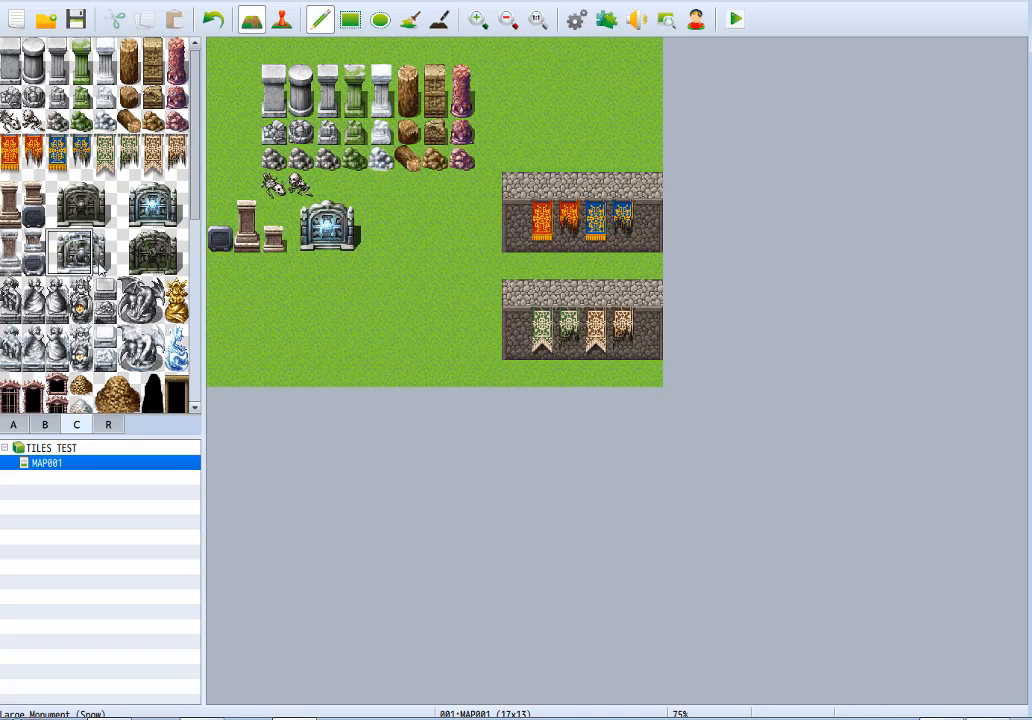
pyautogui.click(312, 210)
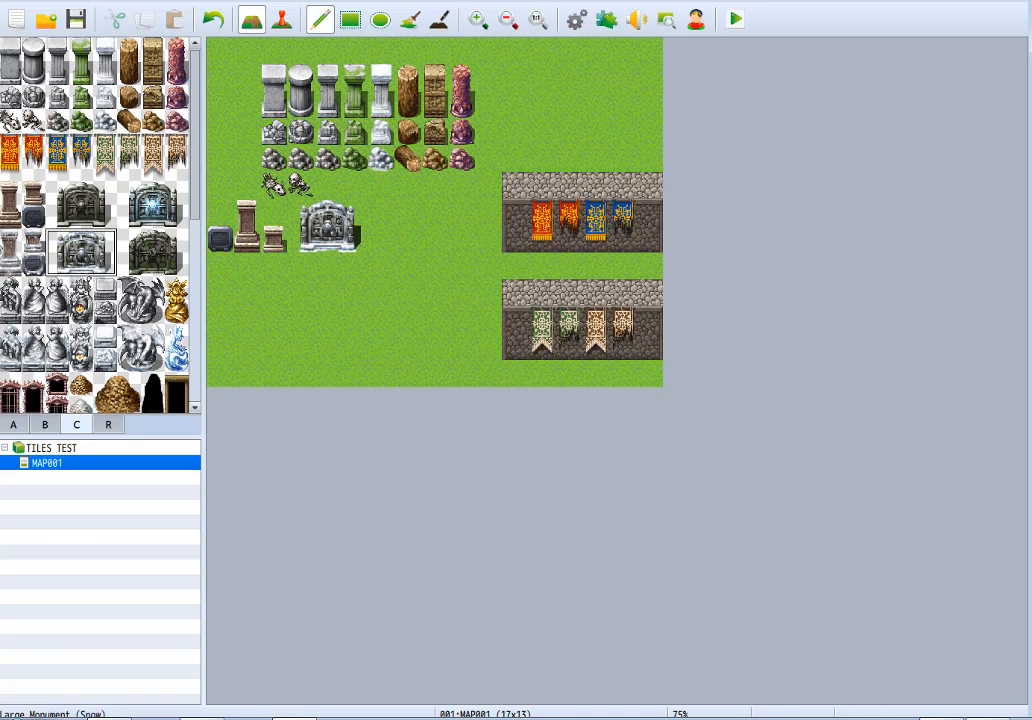
# Replace the three small monuments with their snowy versions and the large one with the Large Monument (Ruins).
pyautogui.click(10, 264)
pyautogui.click(218, 228)
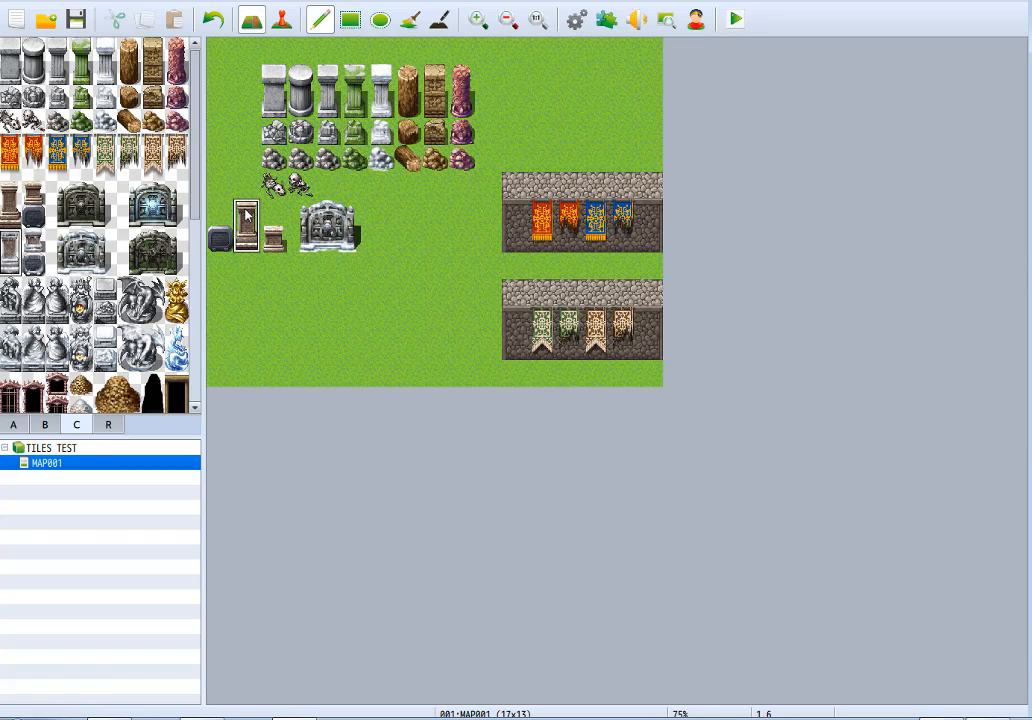
pyautogui.click(31, 241)
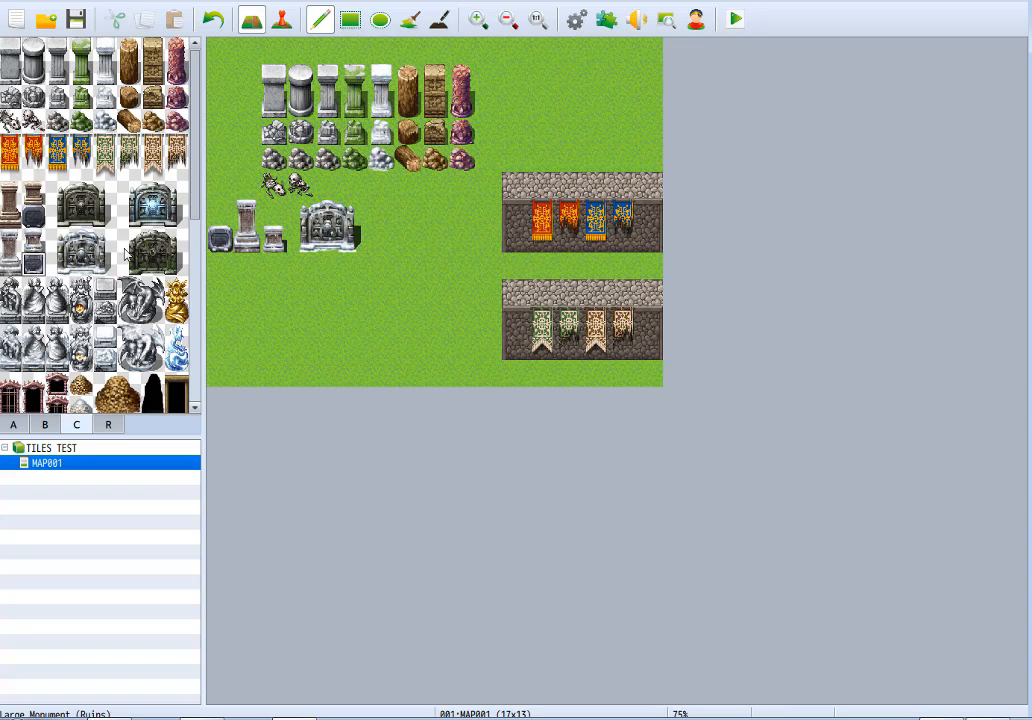
pyautogui.click(175, 262)
pyautogui.click(345, 222)
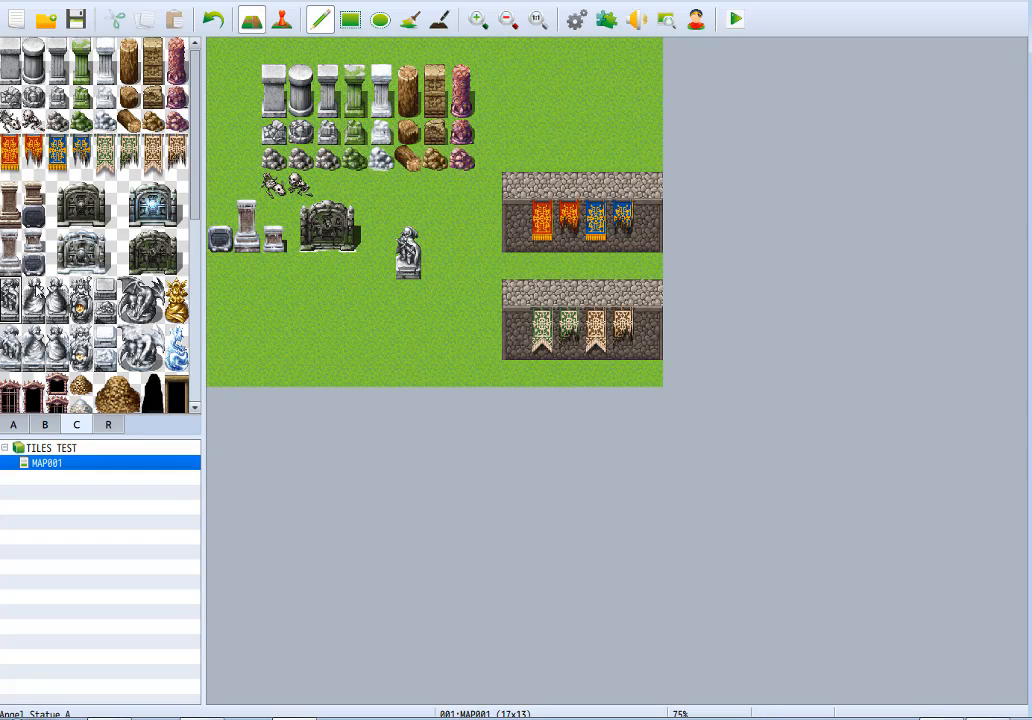
# Place the pair of winged angel statues and the statue with the golden glow in the meadow below the large monument.
pyautogui.click(352, 262)
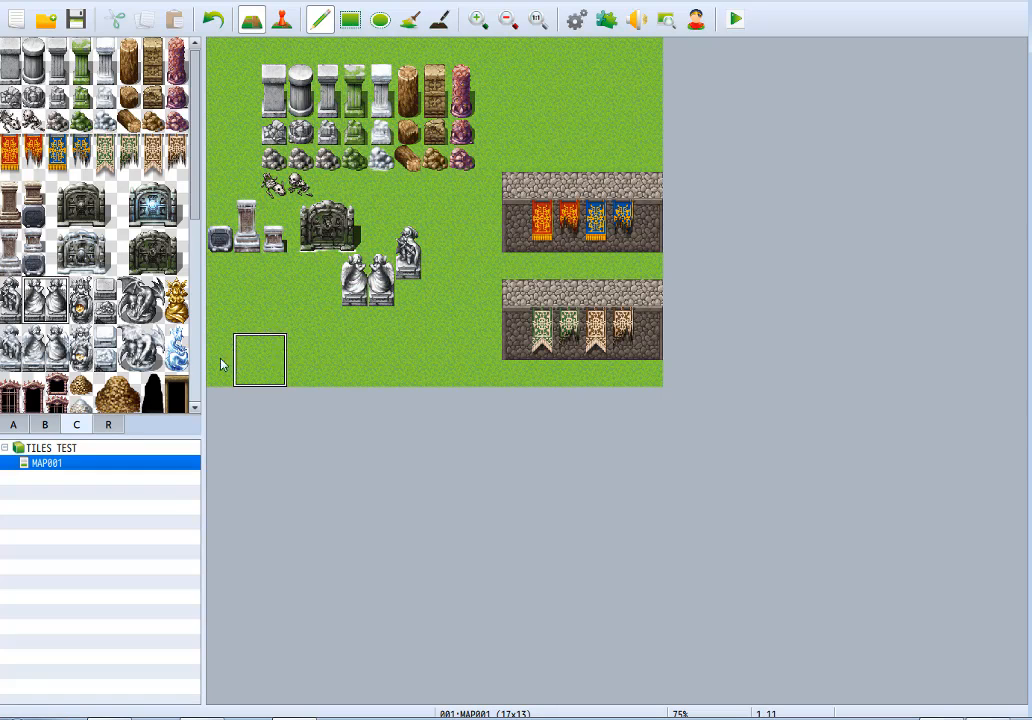
pyautogui.click(79, 289)
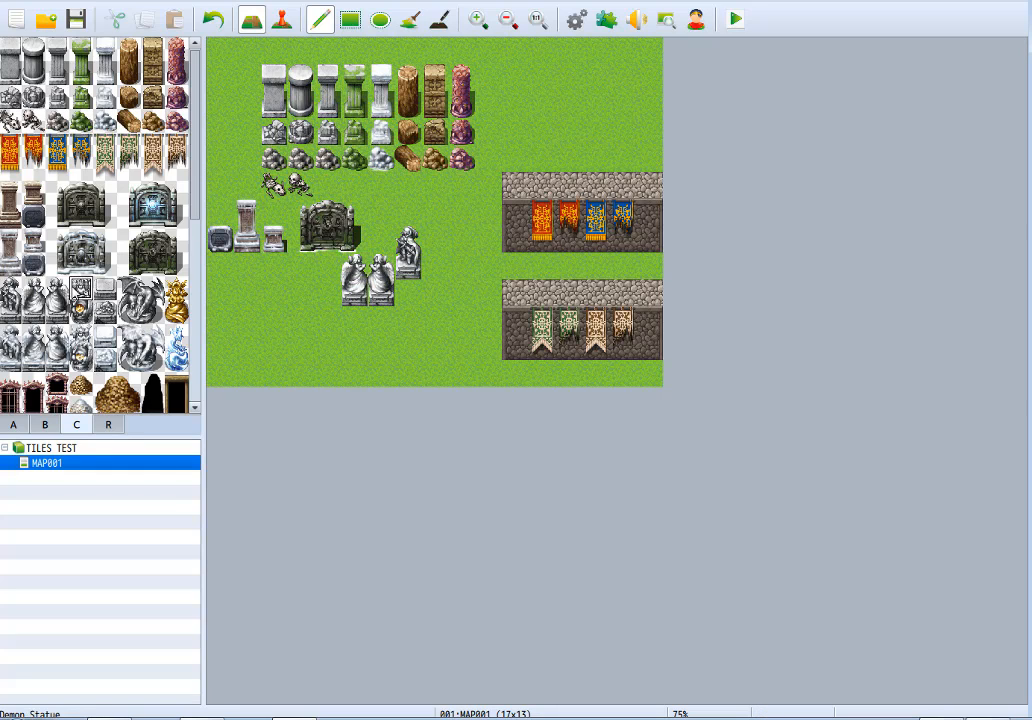
pyautogui.click(301, 266)
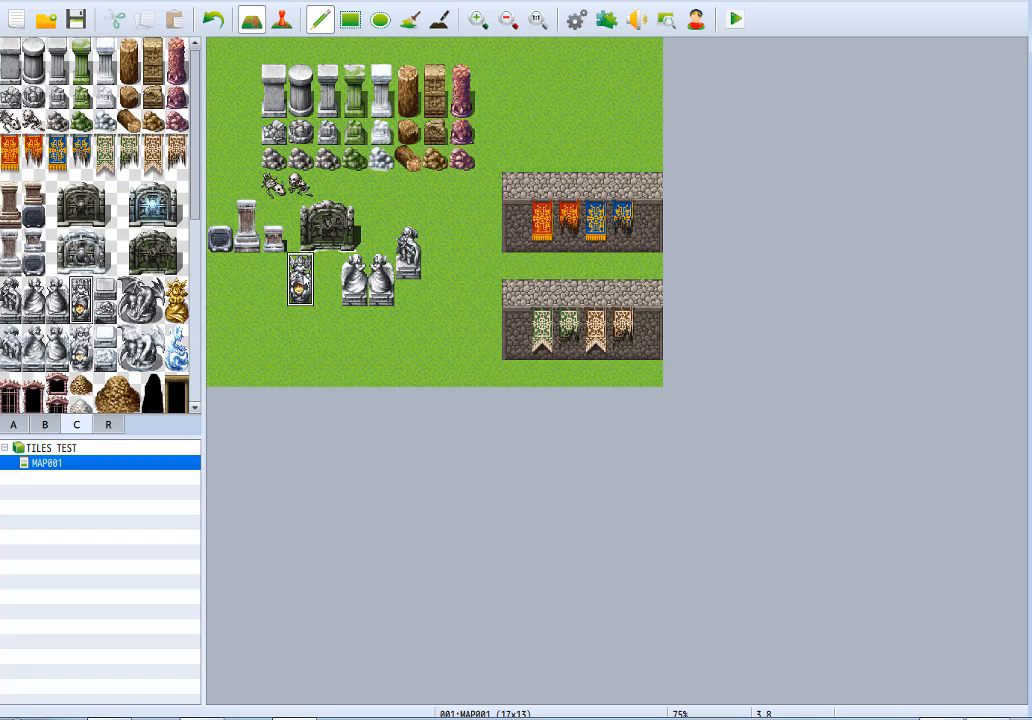
pyautogui.click(305, 287)
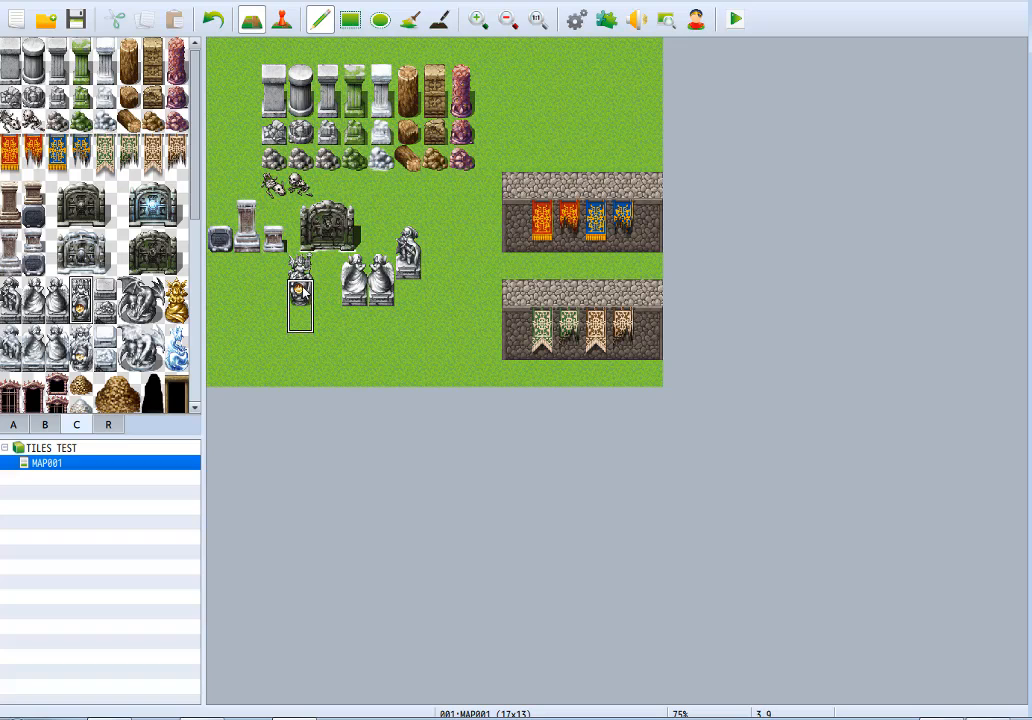
# Place the intact and broken daises beside the glowing statue, then the winged dragon statue and the golden statue around the angel pair.
pyautogui.click(105, 288)
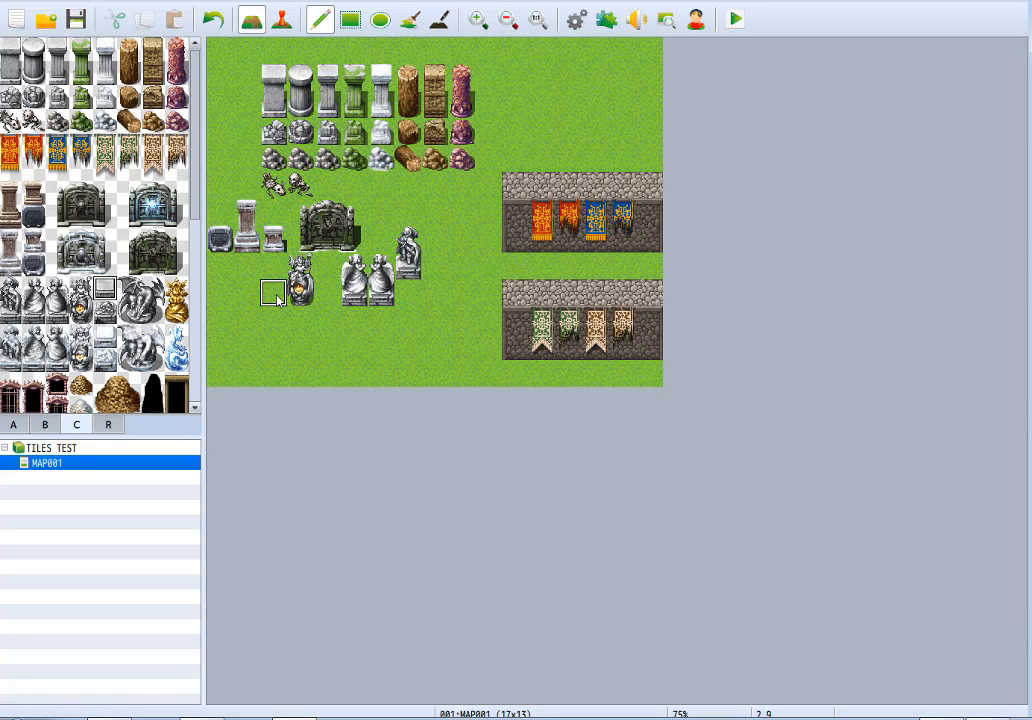
pyautogui.click(106, 310)
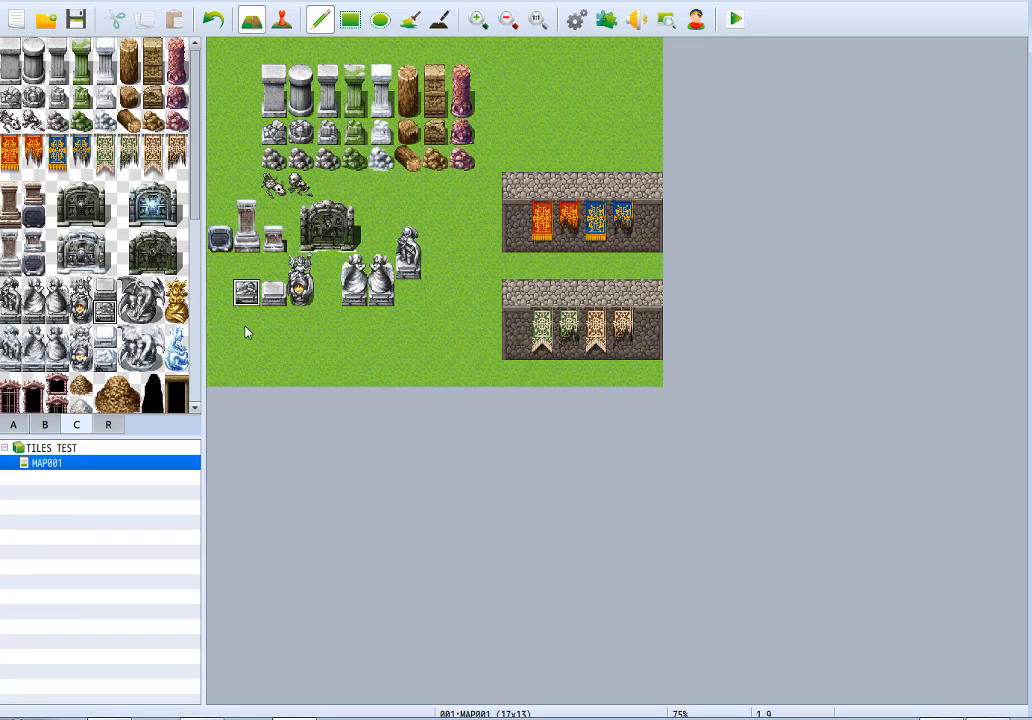
pyautogui.moveTo(130, 289); pyautogui.dragTo(153, 311)
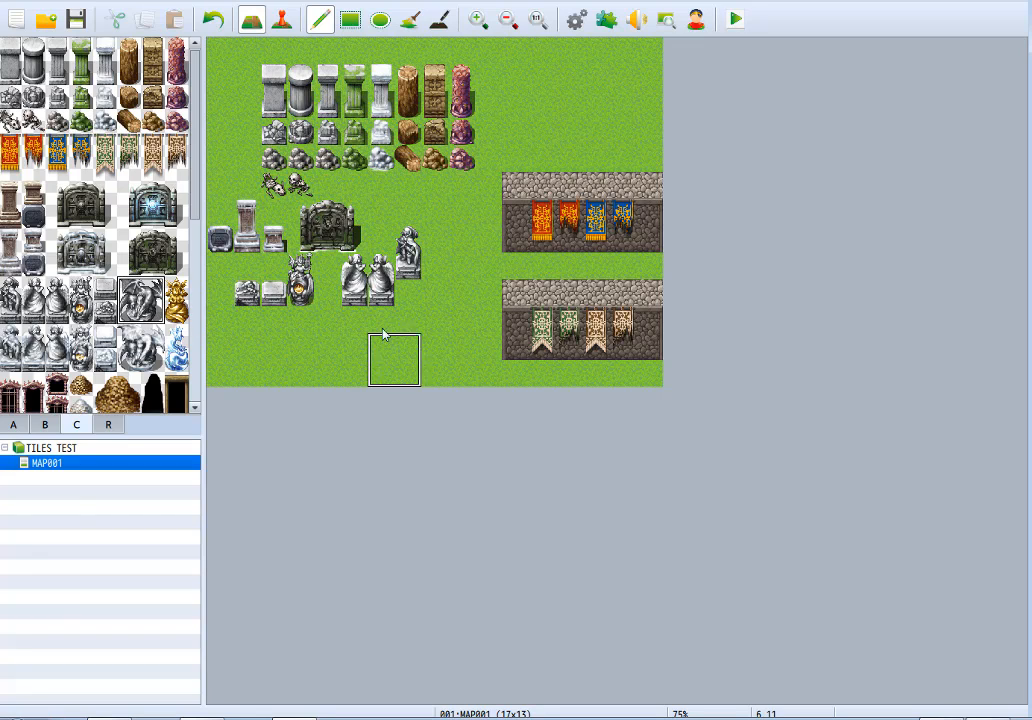
pyautogui.click(415, 295)
pyautogui.click(179, 294)
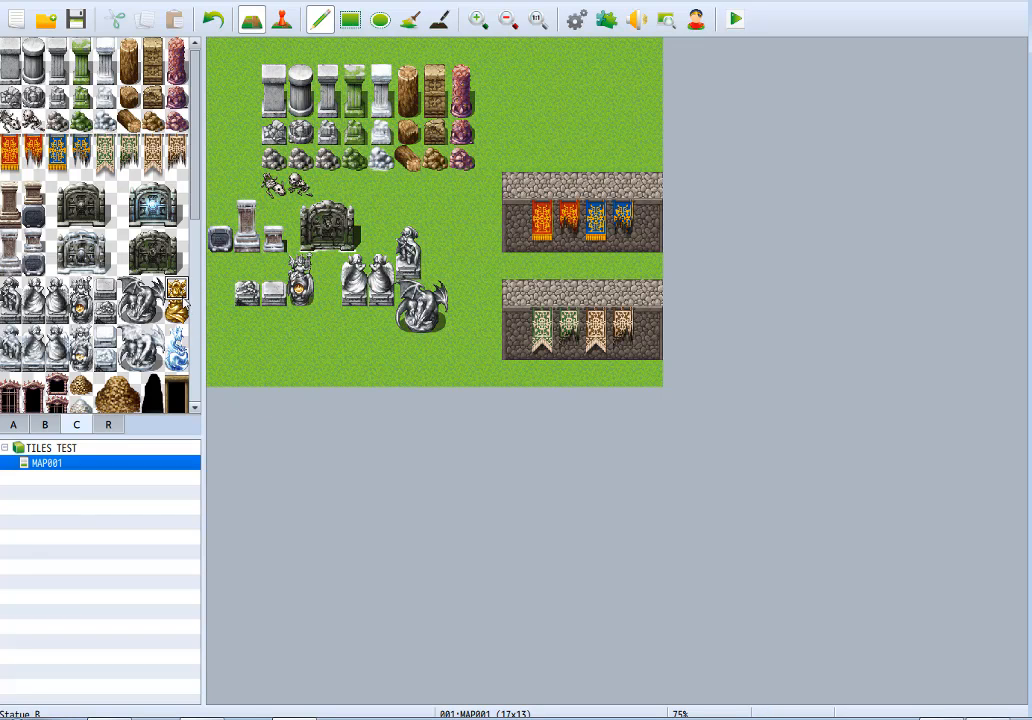
pyautogui.click(353, 334)
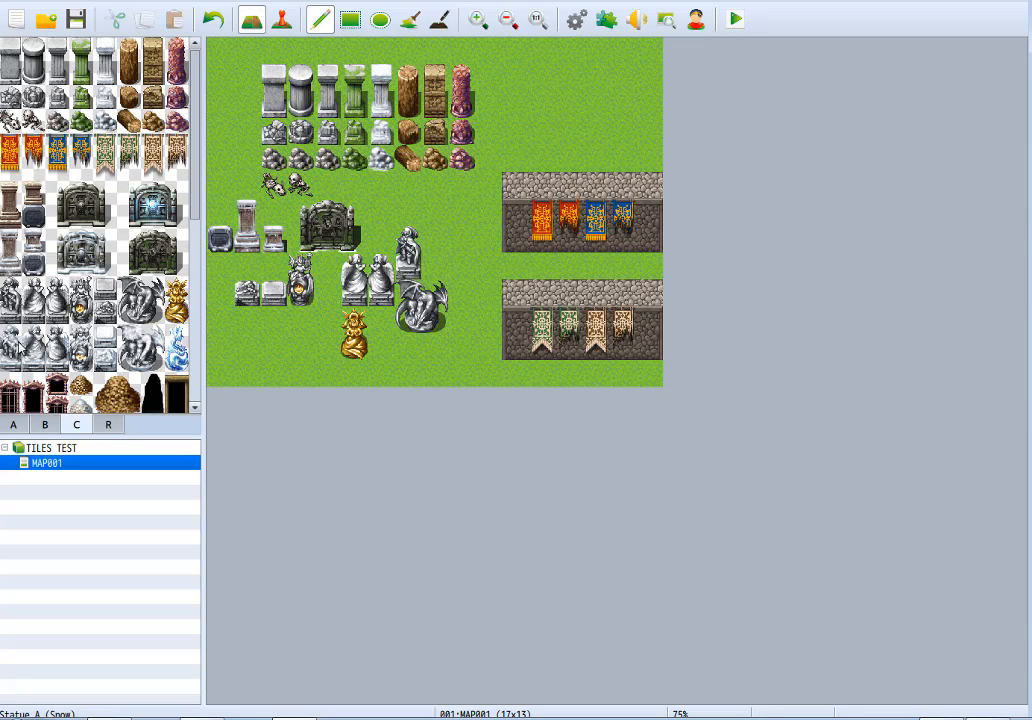
# Place the snowy statues, daises and dragon statue in a row below the others, and the Ice Statue above the grey dragon statue.
pyautogui.moveTo(12, 350); pyautogui.dragTo(78, 350)
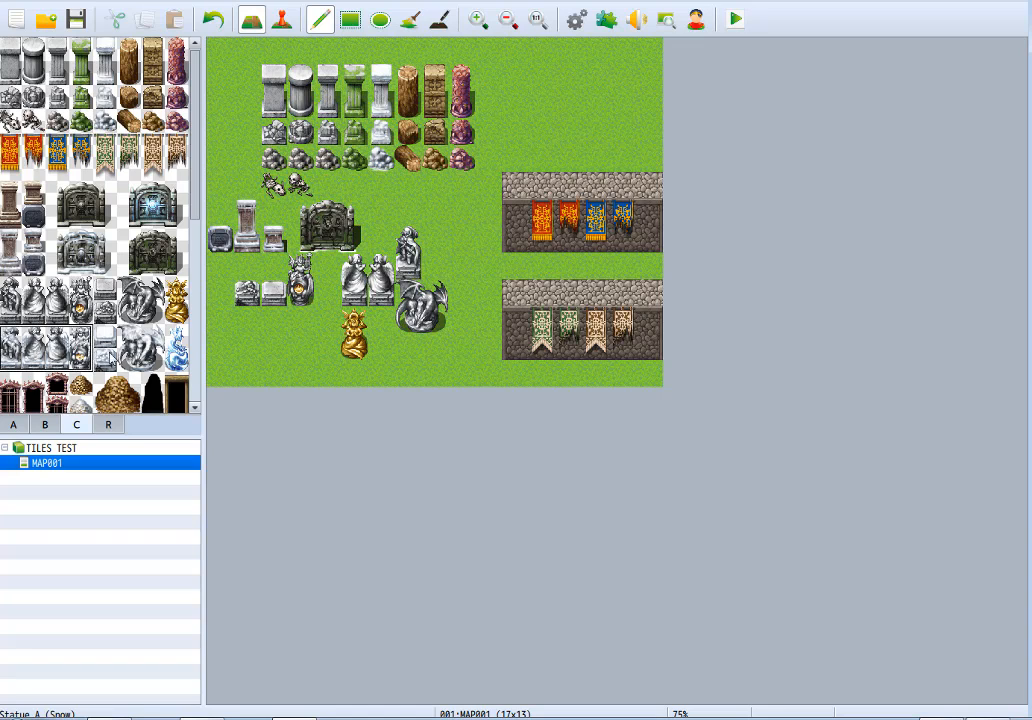
pyautogui.click(245, 318)
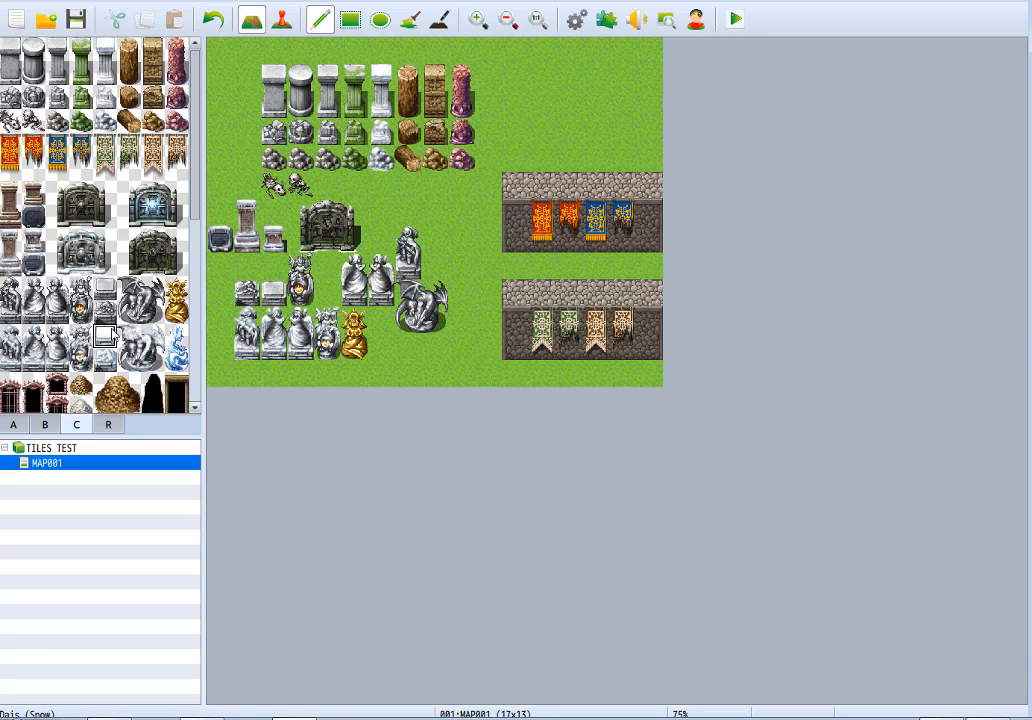
pyautogui.moveTo(112, 333); pyautogui.dragTo(156, 356)
pyautogui.click(345, 323)
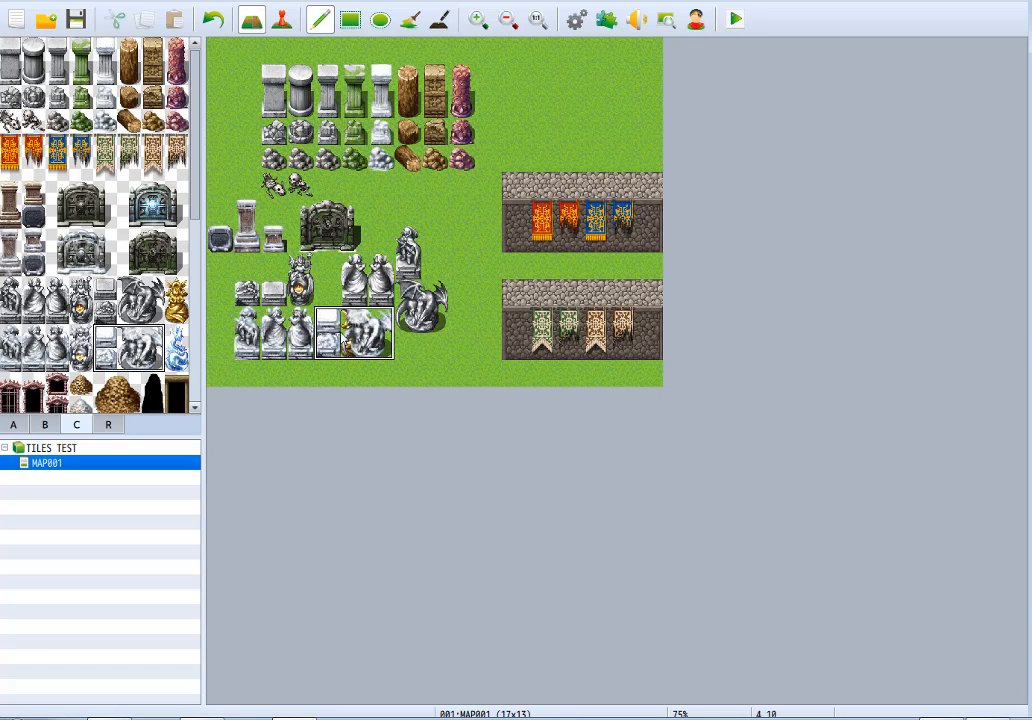
pyautogui.moveTo(176, 337); pyautogui.dragTo(185, 354)
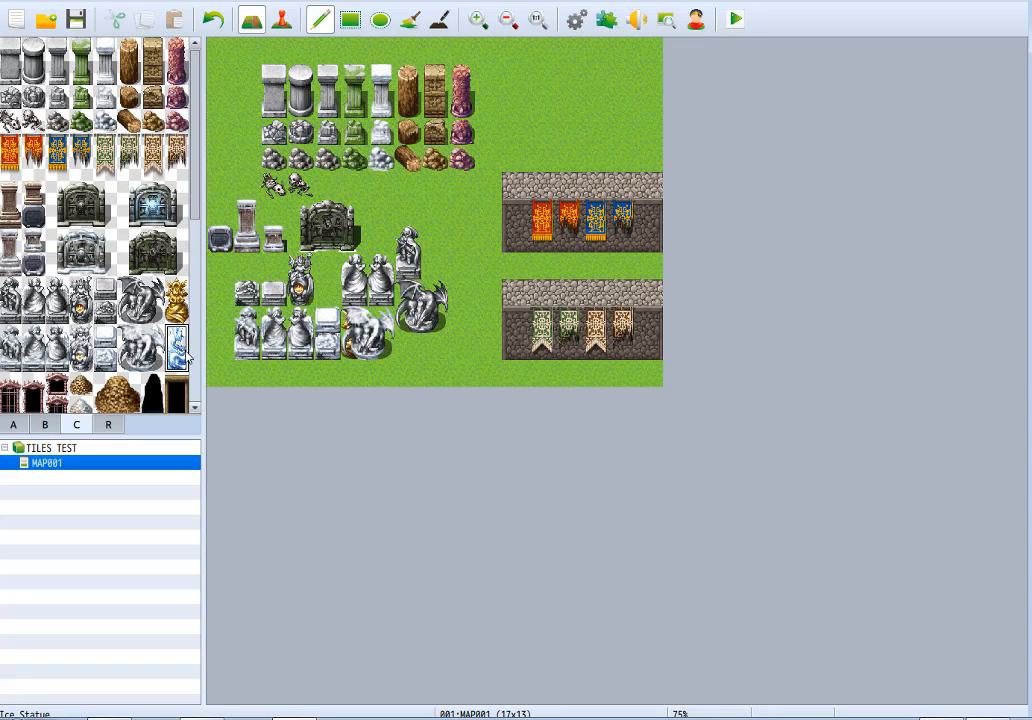
pyautogui.click(436, 212)
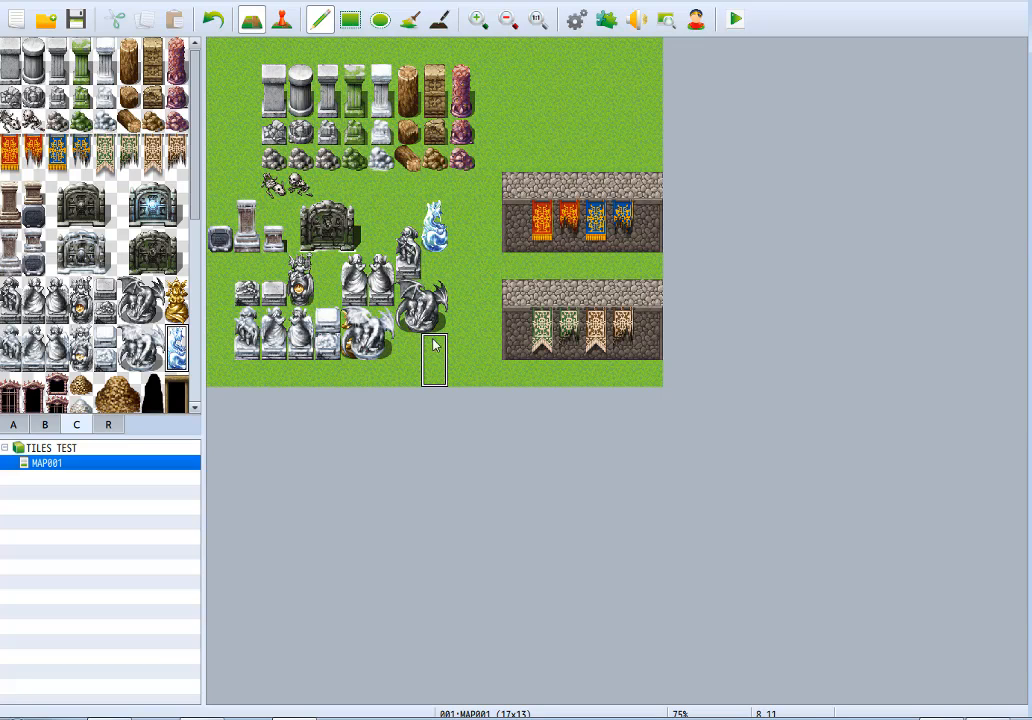
# Place the Demon Castle windows side by side on the upper stone wall, clearing its four tapestries.
pyautogui.scroll(-3, 55, 375)
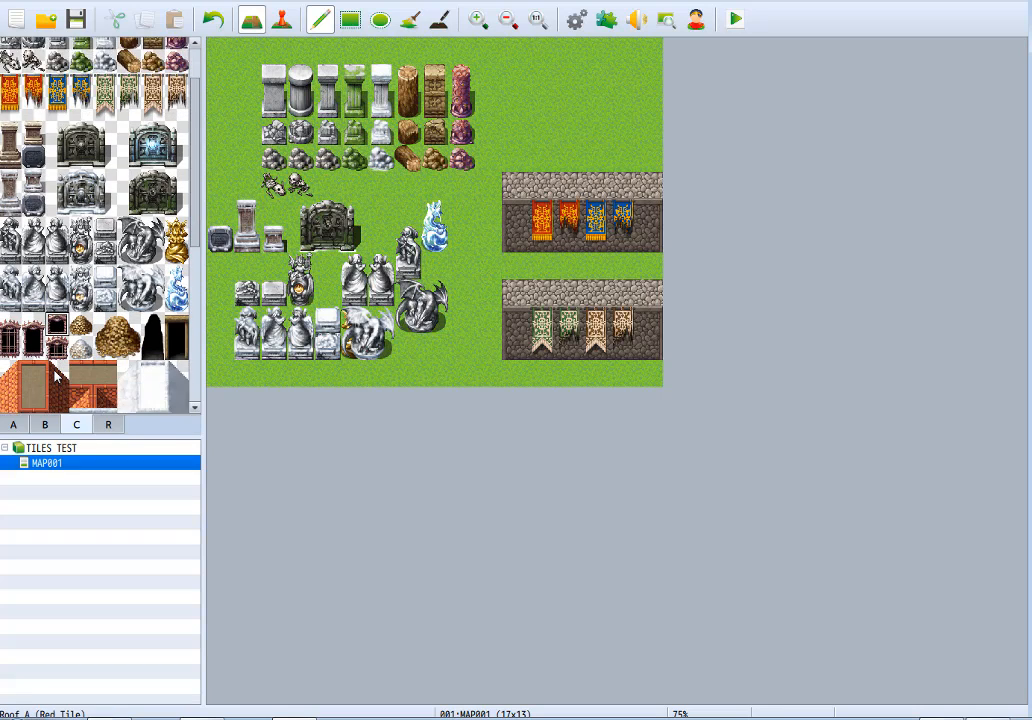
pyautogui.click(8, 262)
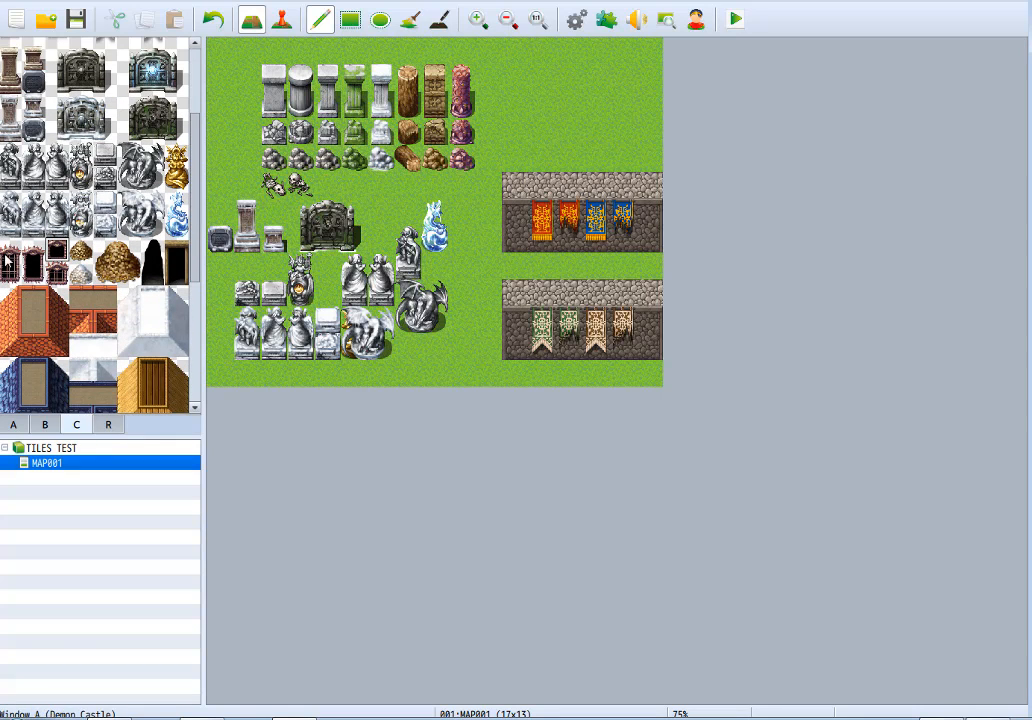
pyautogui.click(515, 220)
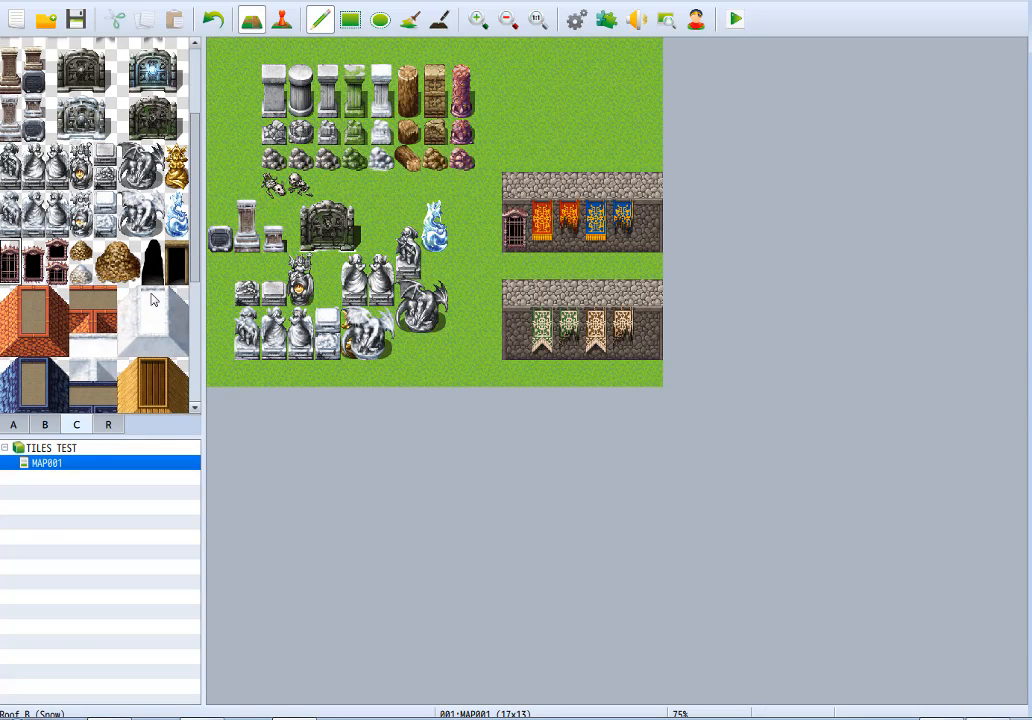
pyautogui.moveTo(650, 231); pyautogui.dragTo(649, 240, button='right')
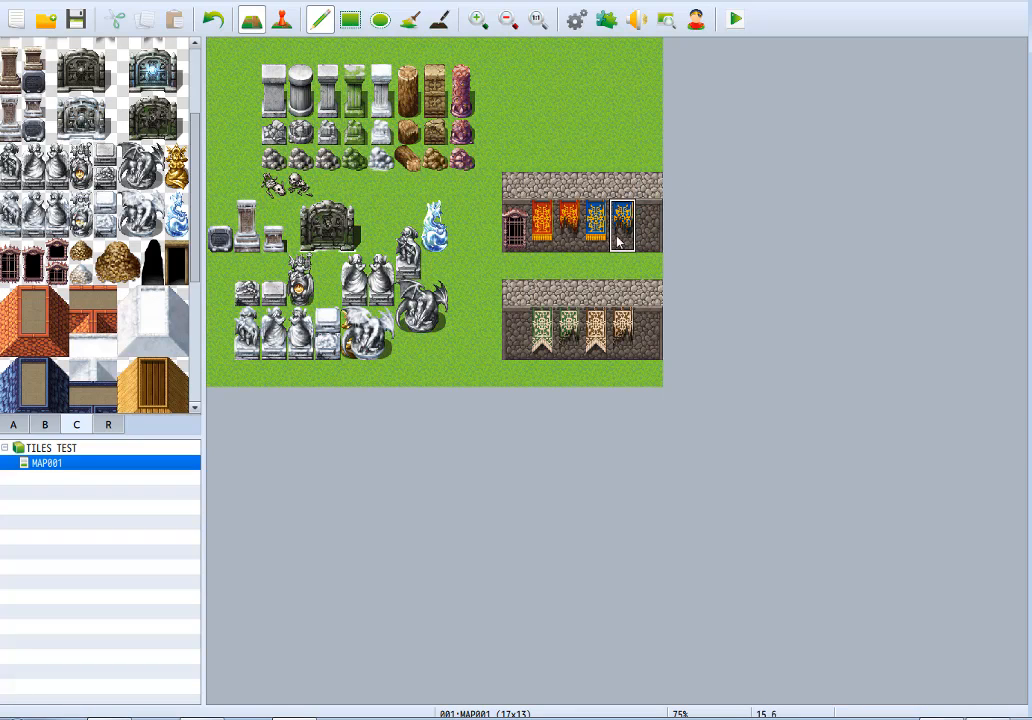
pyautogui.moveTo(617, 236); pyautogui.dragTo(553, 240)
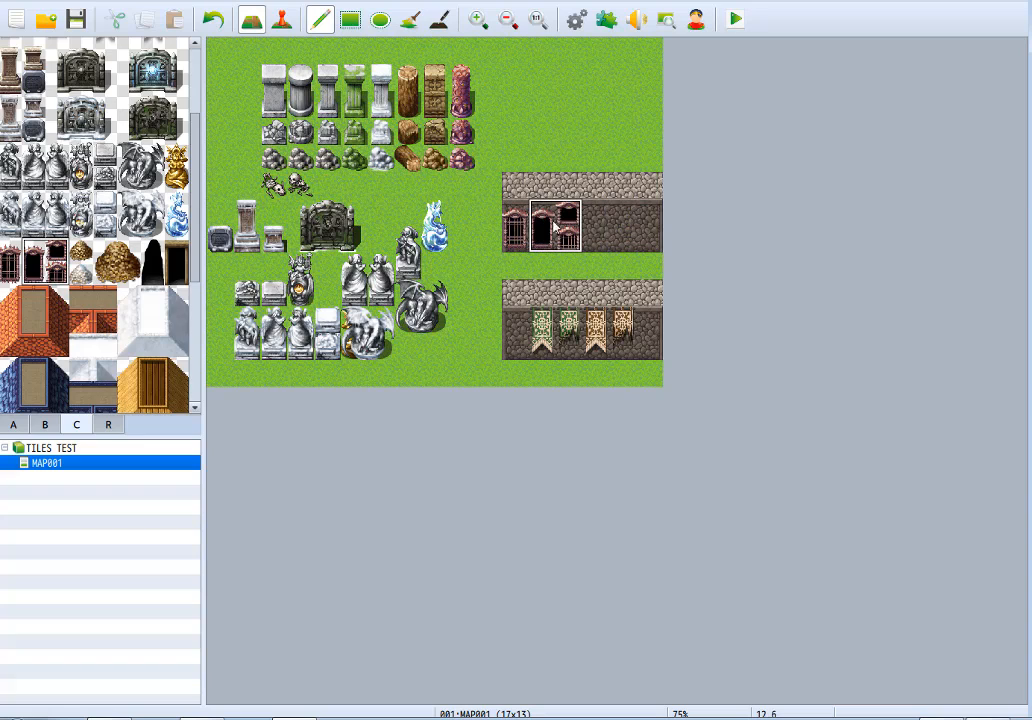
pyautogui.rightClick(622, 219)
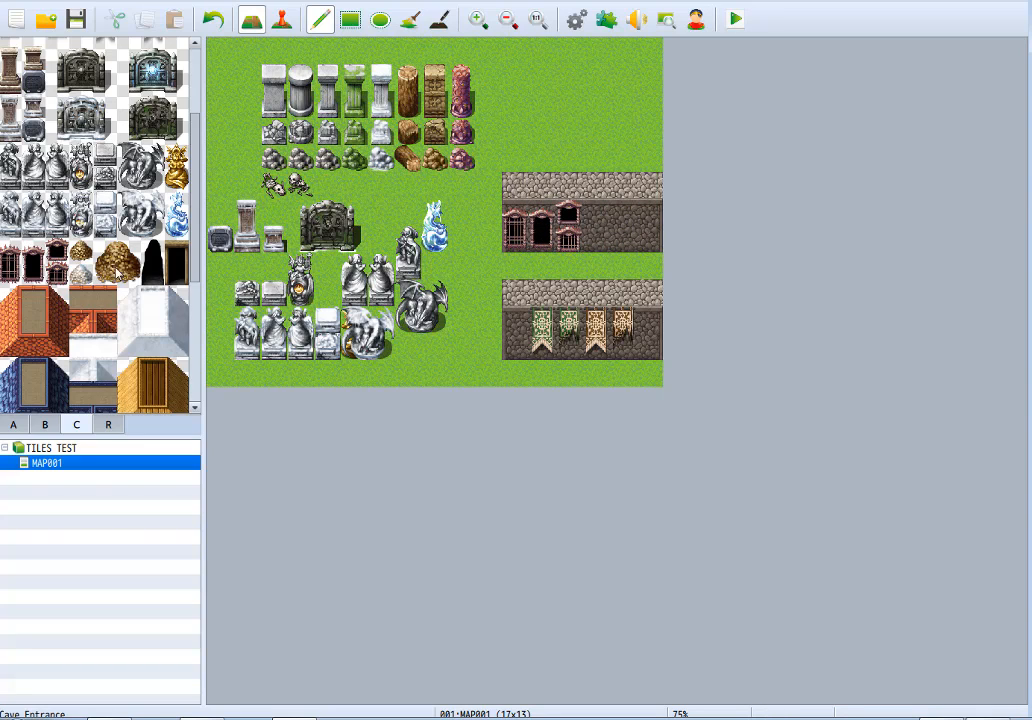
# Stack the small snow and dirt gravel mounds above the seated statue and place the Large Gravel Mound (Dirt) with a cave entrance beside them.
pyautogui.click(79, 249)
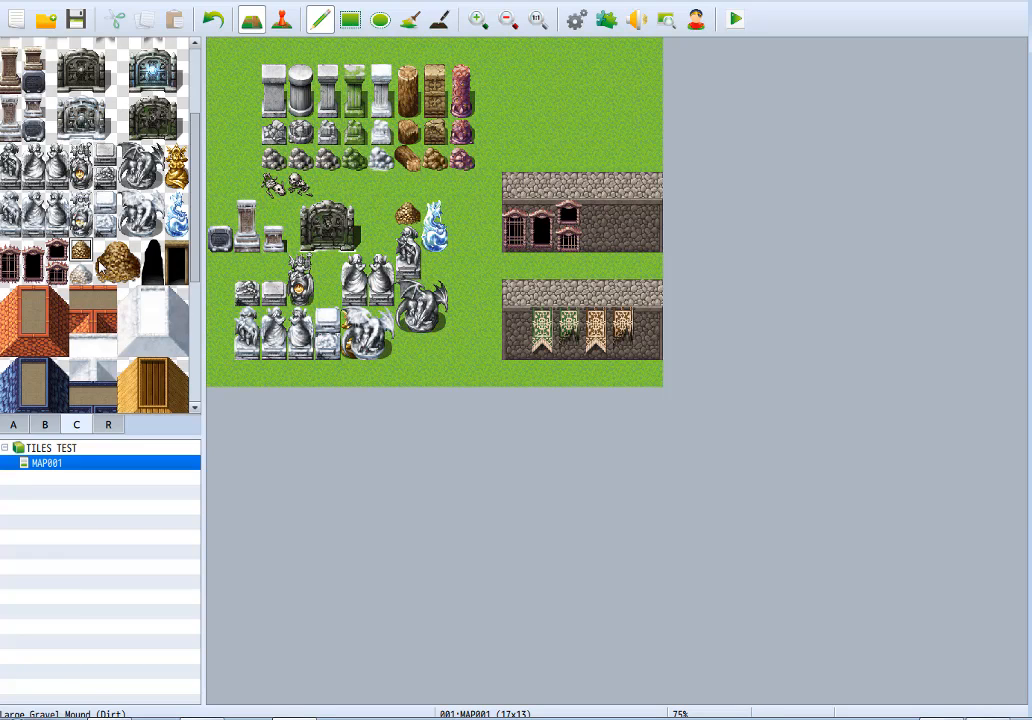
pyautogui.click(80, 270)
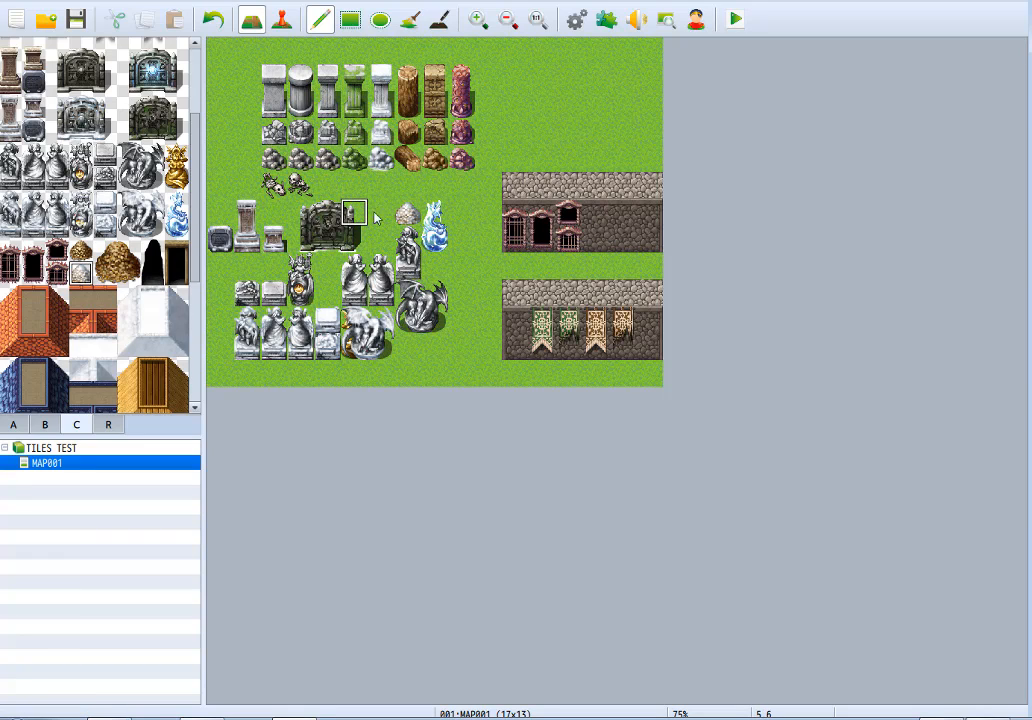
pyautogui.click(407, 187)
pyautogui.click(77, 248)
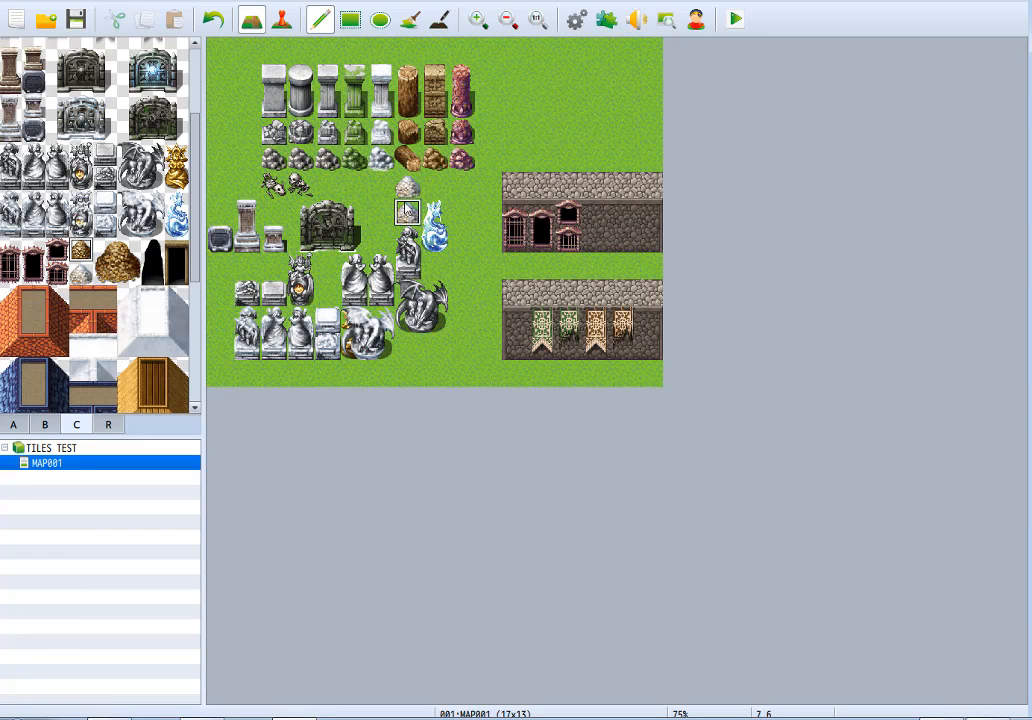
pyautogui.moveTo(117, 252); pyautogui.dragTo(152, 276)
pyautogui.click(438, 188)
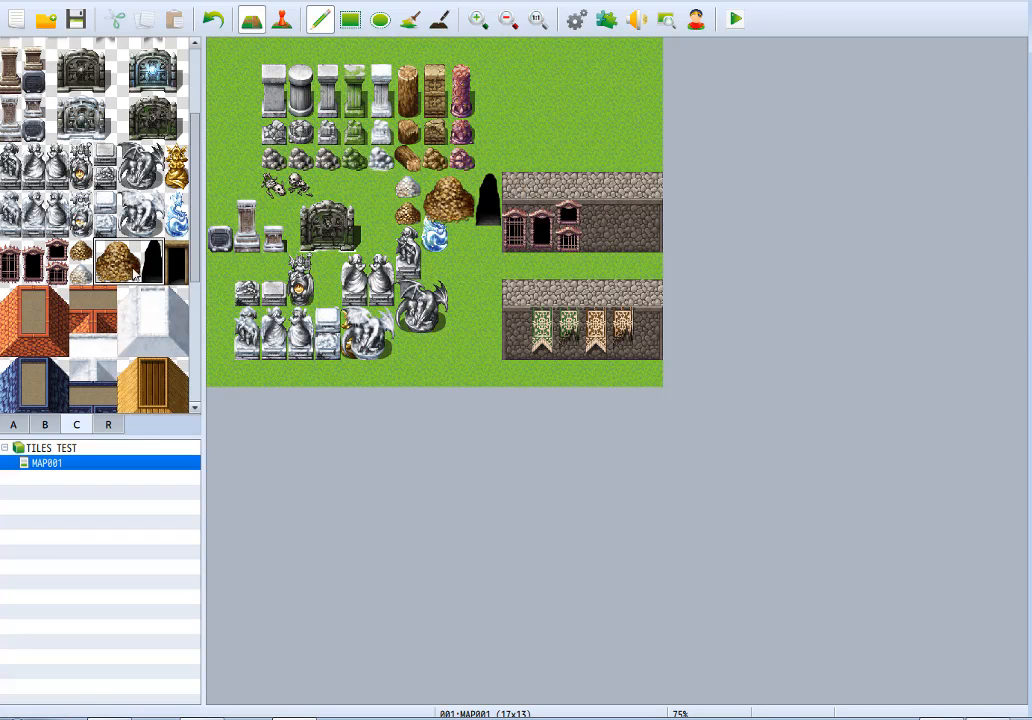
# Add a tall and a low cave entrance and the wood-framed entrance to the upper stone wall, and a low framed one to the lower wall.
pyautogui.moveTo(150, 253)
pyautogui.mouseDown()
pyautogui.moveTo(174, 274)
pyautogui.moveTo(154, 274)
pyautogui.mouseUp()
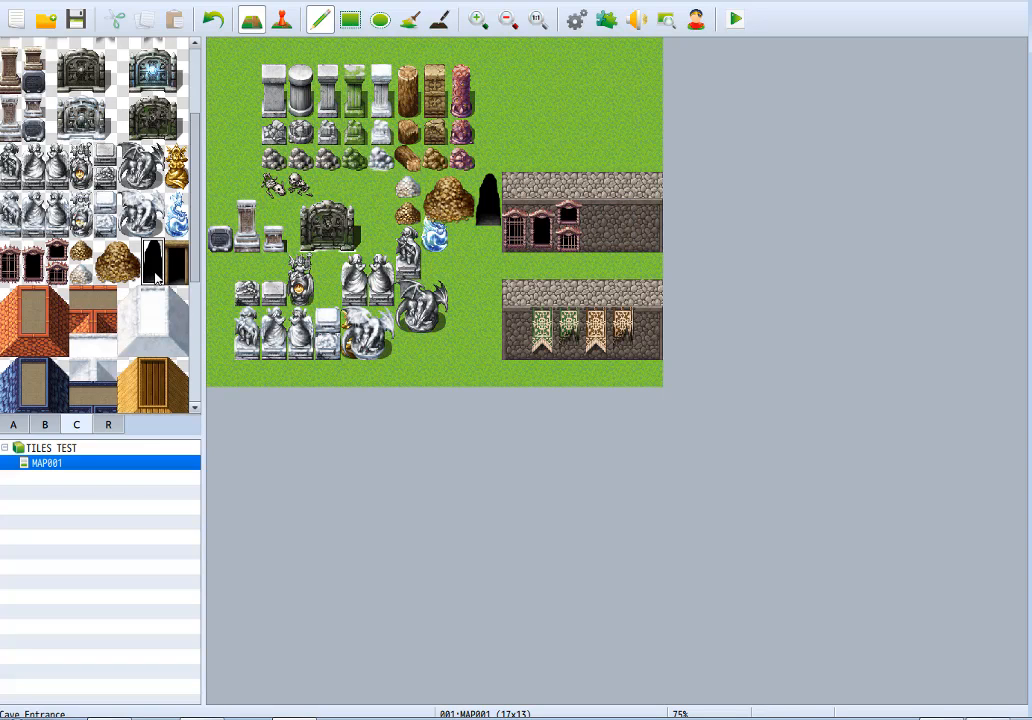
pyautogui.click(603, 228)
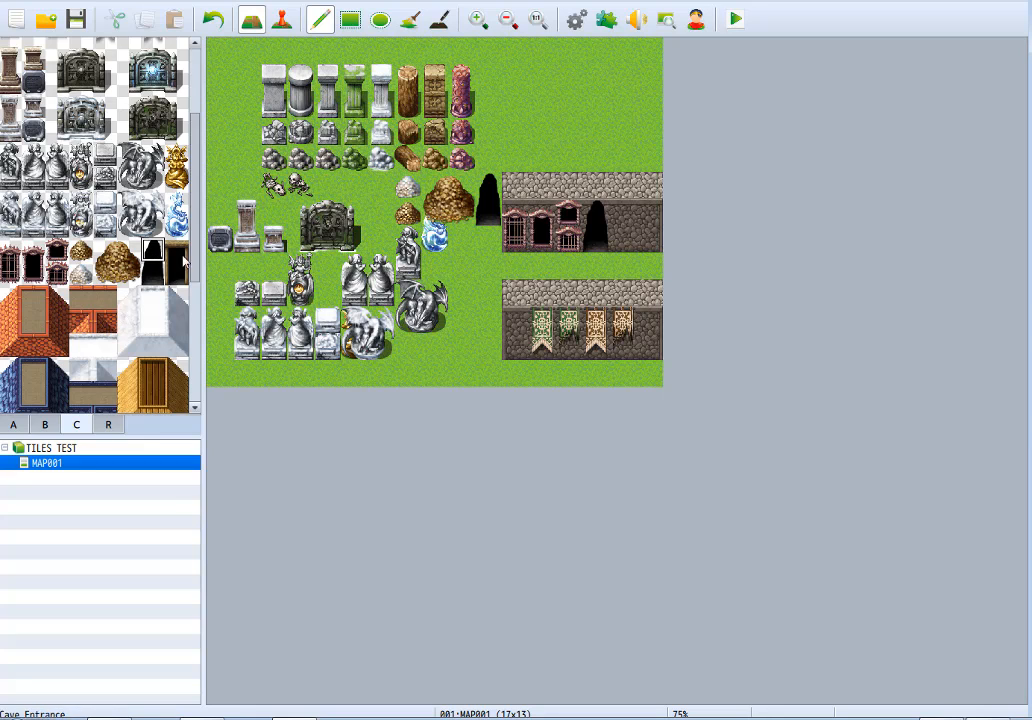
pyautogui.click(628, 246)
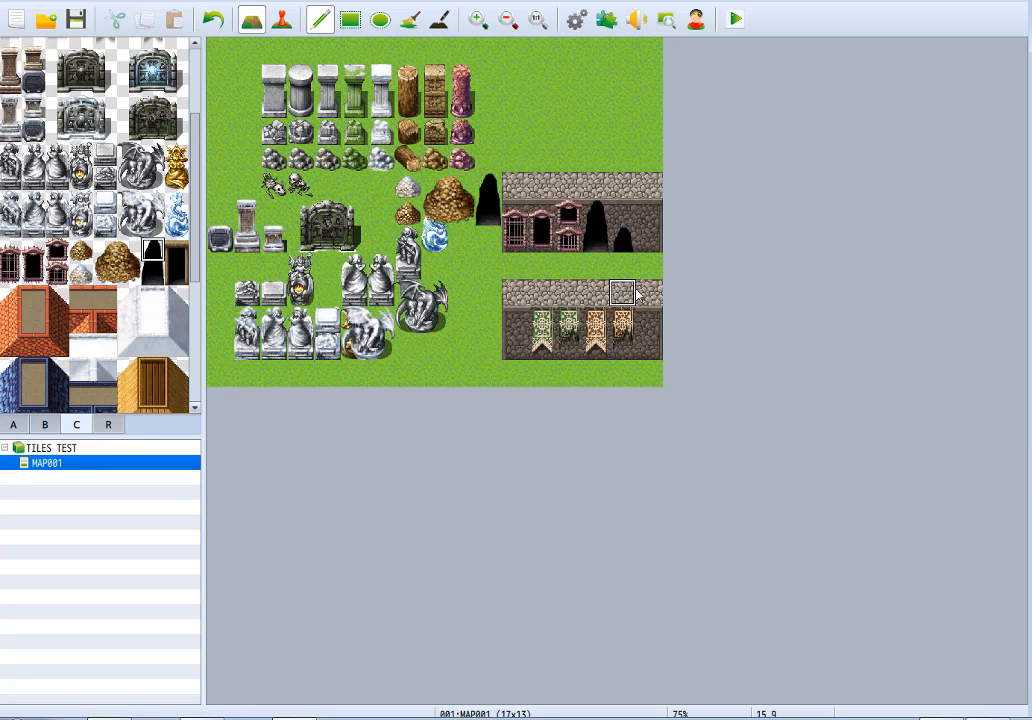
pyautogui.click(176, 262)
pyautogui.click(648, 222)
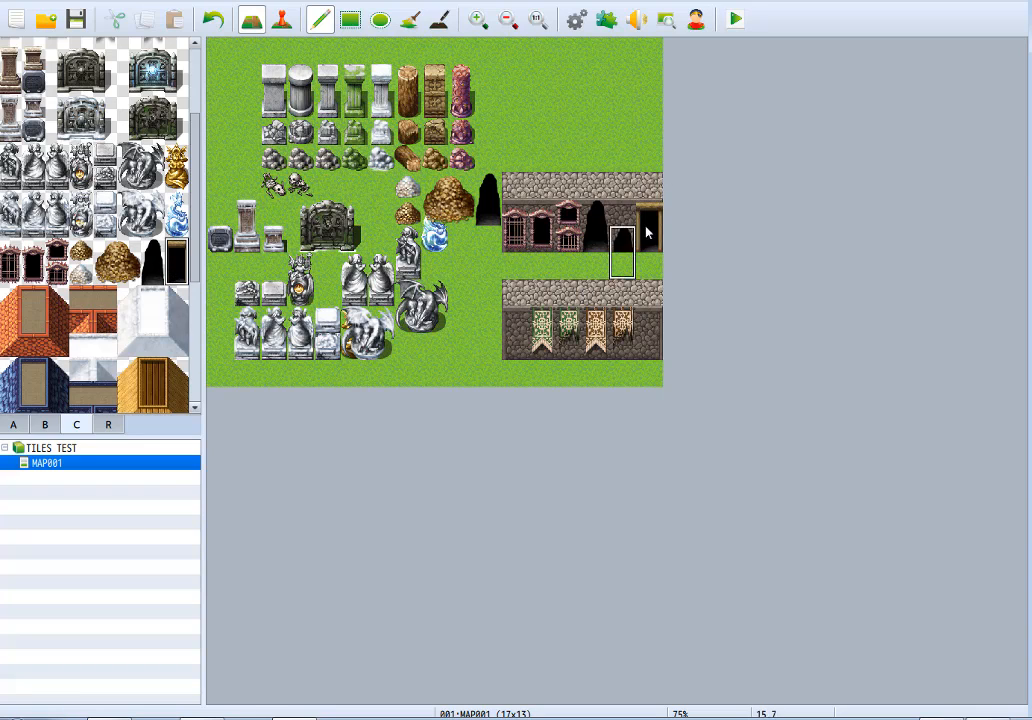
pyautogui.click(650, 346)
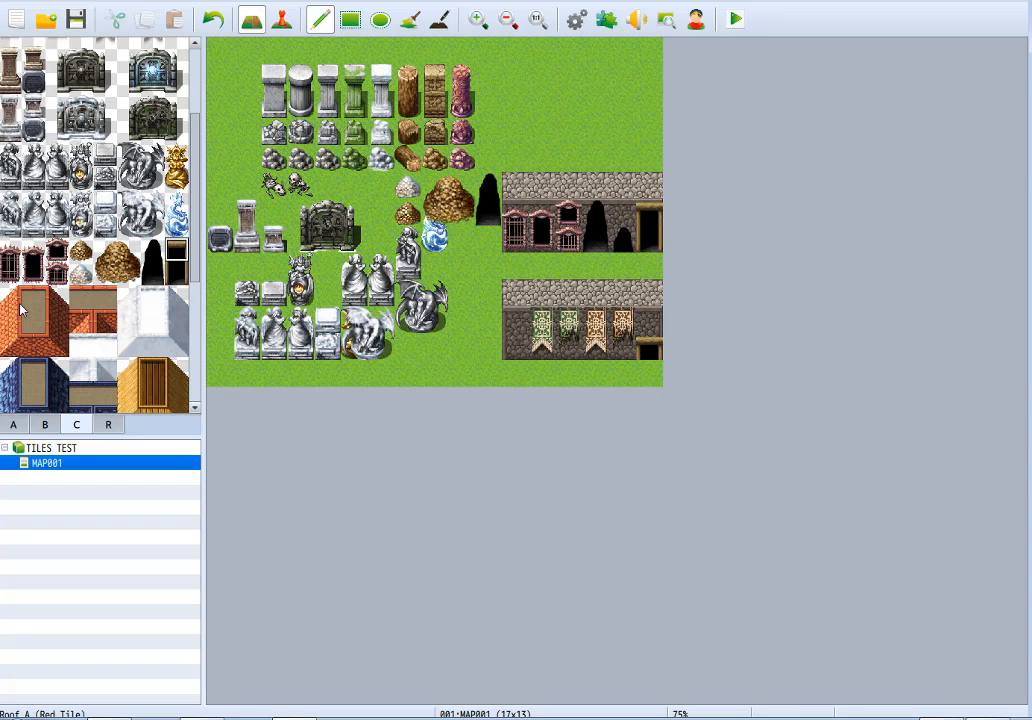
# Clear the whole map back to plain grass using a filled rectangle.
pyautogui.rightClick(566, 115)
pyautogui.moveTo(492, 186)
pyautogui.mouseDown()
pyautogui.moveTo(262, 338)
pyautogui.moveTo(410, 41)
pyautogui.moveTo(272, 350)
pyautogui.moveTo(242, 287)
pyautogui.moveTo(254, 108)
pyautogui.mouseUp()
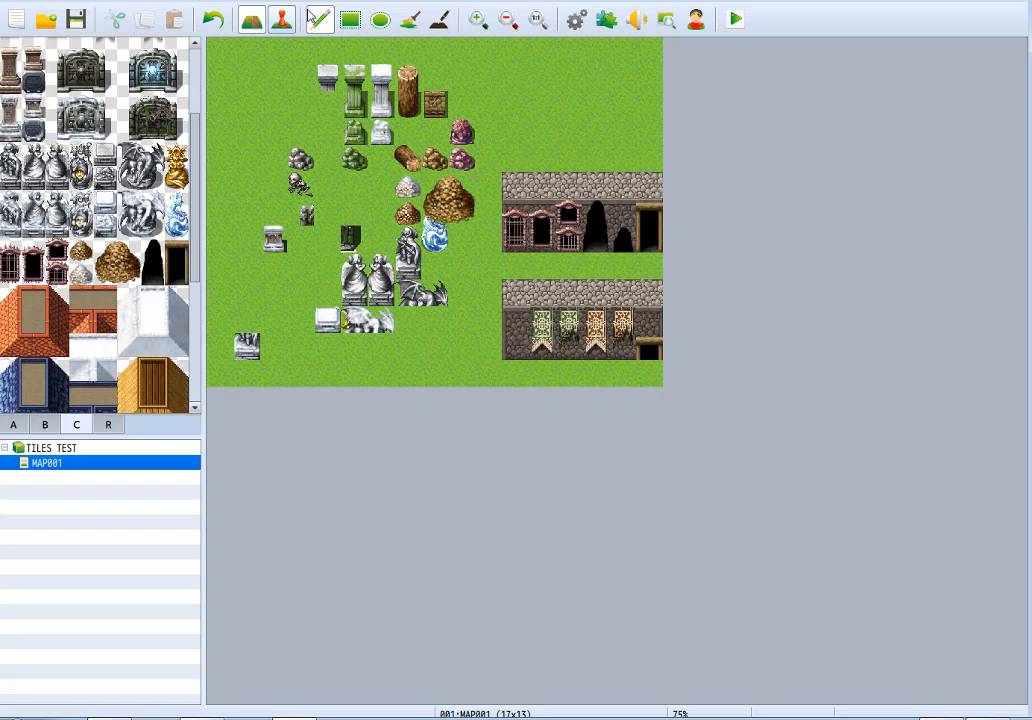
pyautogui.click(351, 28)
pyautogui.moveTo(222, 46); pyautogui.dragTo(829, 415)
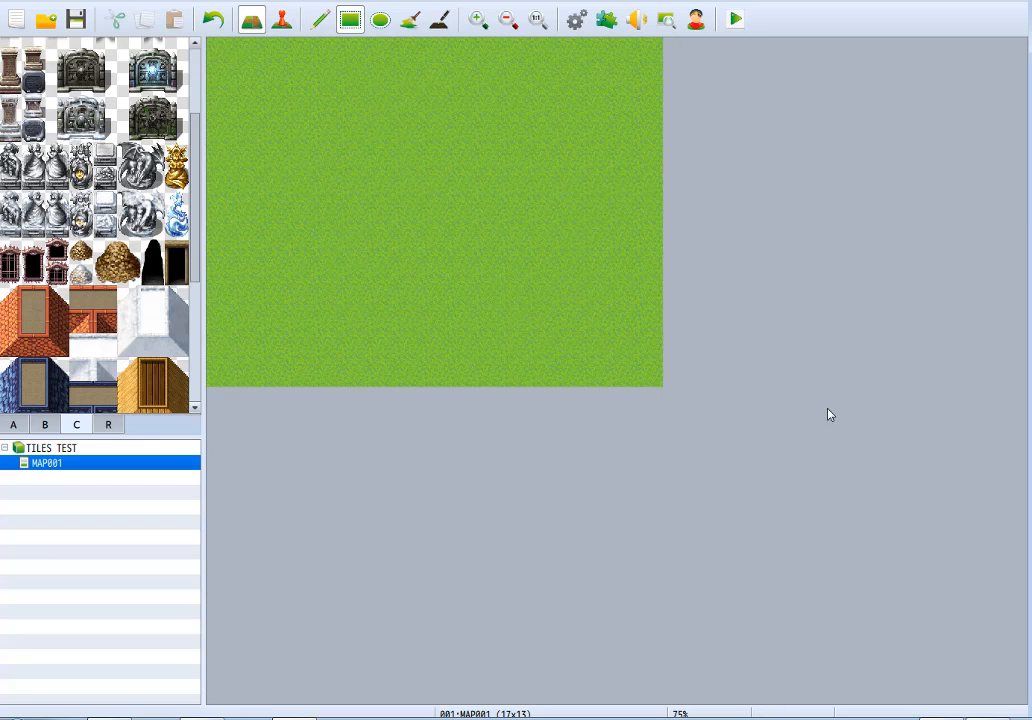
# Paint a timber-framed plaster outer wall, five tiles wide and three tiles high, in the upper-left part of the meadow.
pyautogui.click(13, 425)
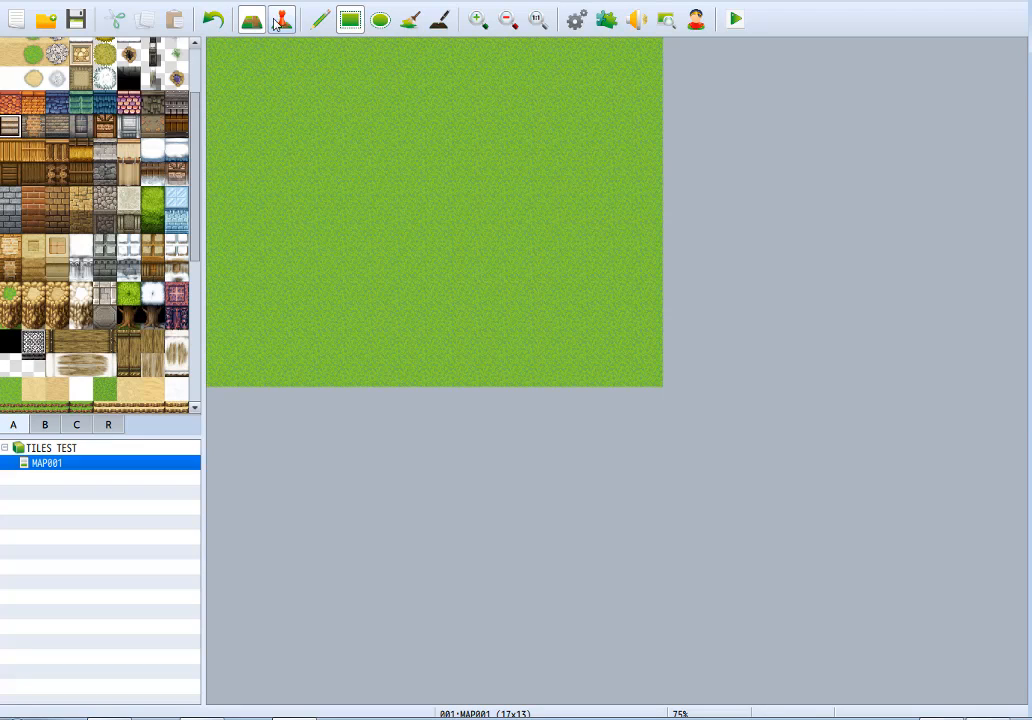
pyautogui.click(318, 22)
pyautogui.moveTo(259, 135)
pyautogui.mouseDown()
pyautogui.moveTo(253, 178)
pyautogui.moveTo(336, 184)
pyautogui.moveTo(267, 138)
pyautogui.moveTo(334, 153)
pyautogui.mouseUp()
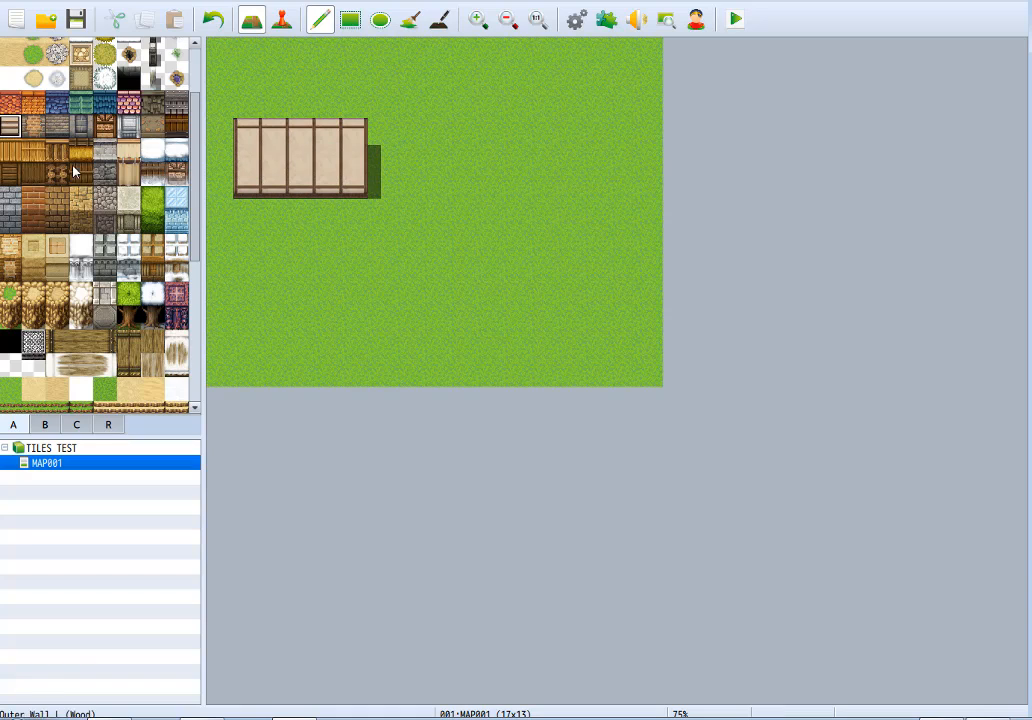
# Paint two adjoining brown brick walls in the right half of the meadow, one 4 by 3 tiles and one 2 by 3 tiles.
pyautogui.click(60, 124)
pyautogui.moveTo(516, 236)
pyautogui.mouseDown()
pyautogui.moveTo(537, 295)
pyautogui.moveTo(577, 257)
pyautogui.mouseUp()
pyautogui.click(595, 240)
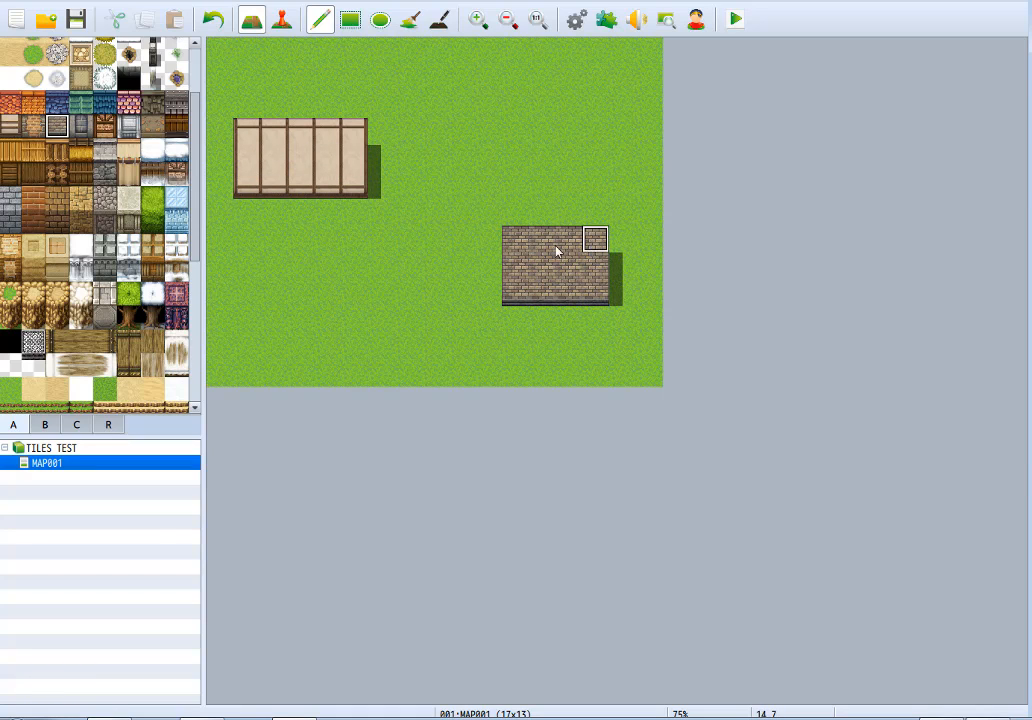
pyautogui.moveTo(485, 241)
pyautogui.mouseDown()
pyautogui.moveTo(458, 230)
pyautogui.moveTo(455, 210)
pyautogui.moveTo(482, 197)
pyautogui.mouseUp()
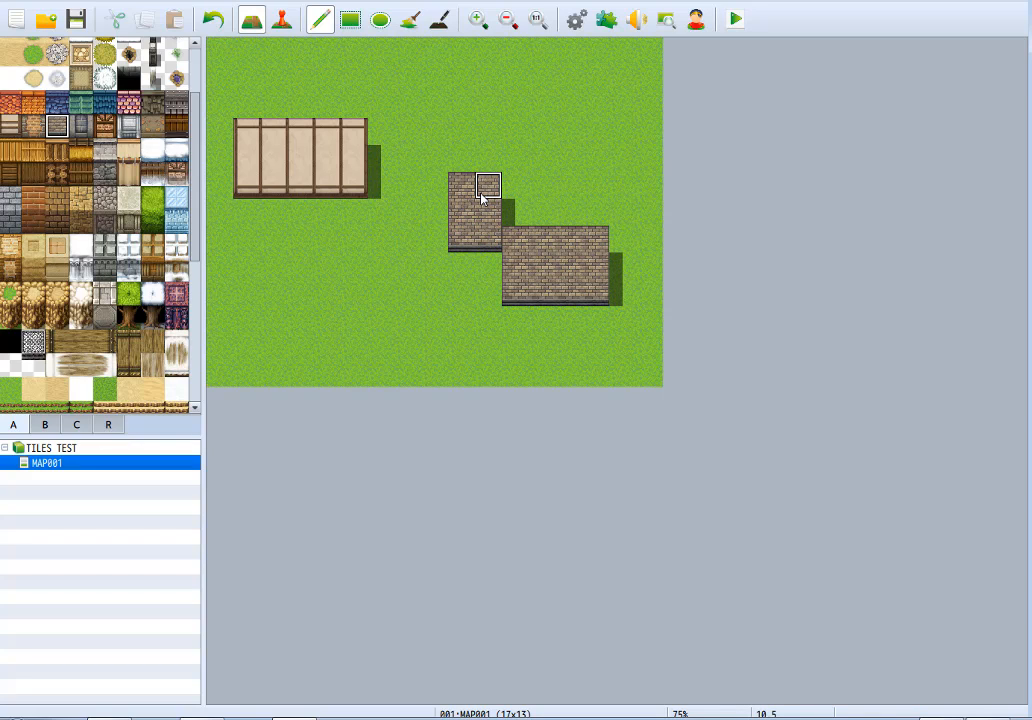
# Shorten the walls to two tiles high by painting grass over the bottom row of both brick walls and the top row of the plaster wall.
pyautogui.rightClick(471, 266)
pyautogui.moveTo(472, 245)
pyautogui.mouseDown()
pyautogui.moveTo(503, 280)
pyautogui.moveTo(593, 286)
pyautogui.mouseUp()
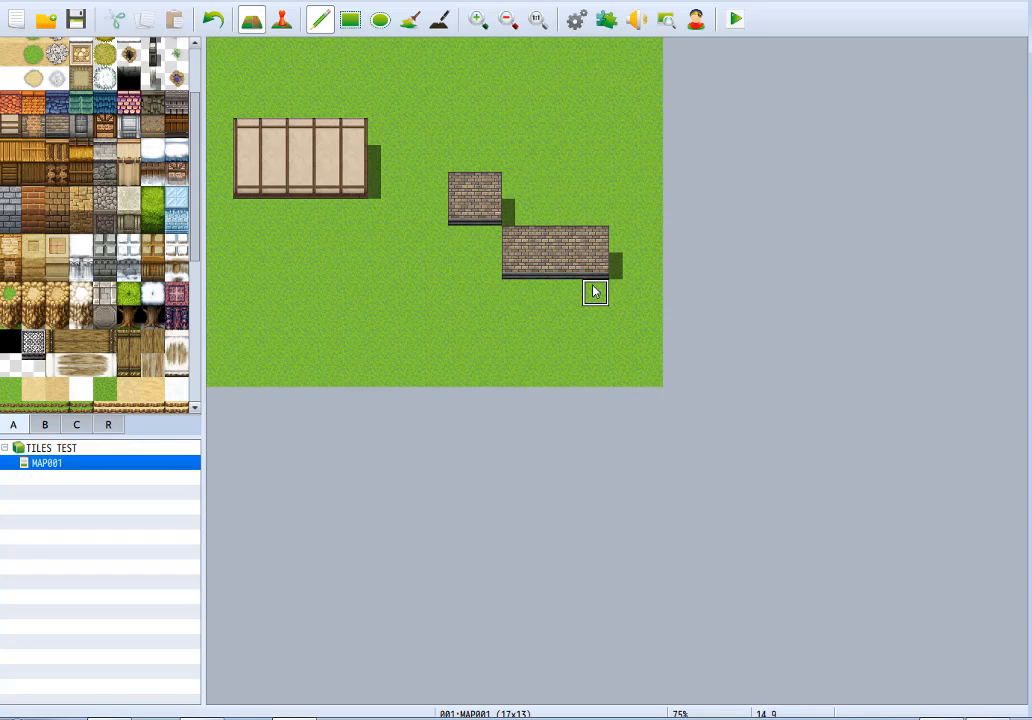
pyautogui.moveTo(365, 134); pyautogui.dragTo(256, 133)
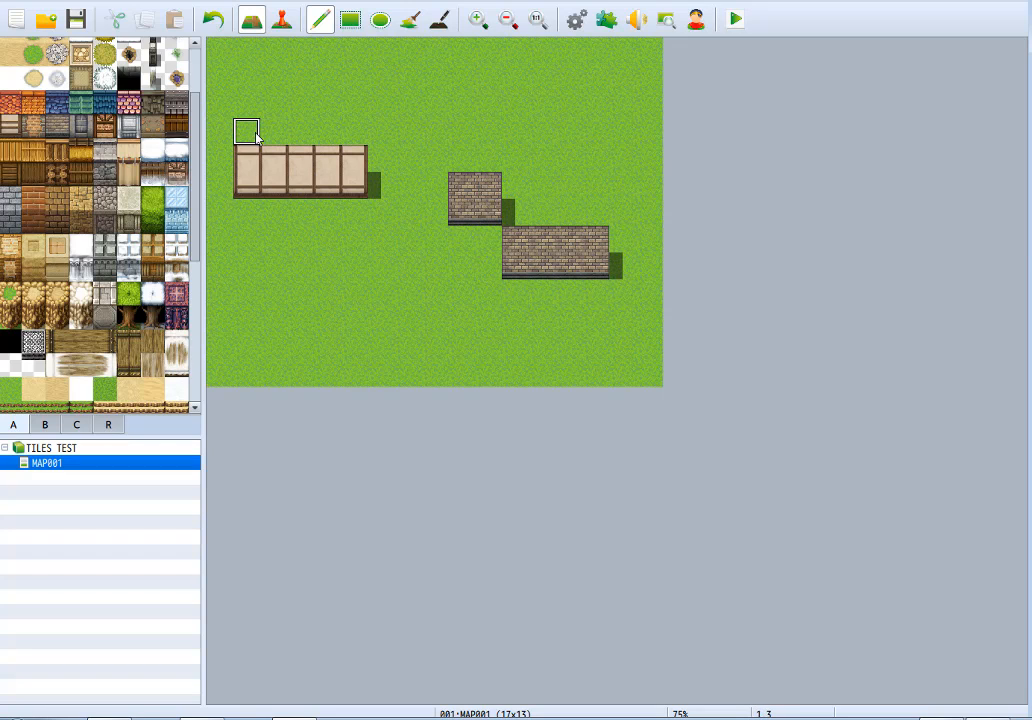
# Paint a row of red tile roof edge directly above the plaster wall, across its full five-tile width.
pyautogui.click(80, 425)
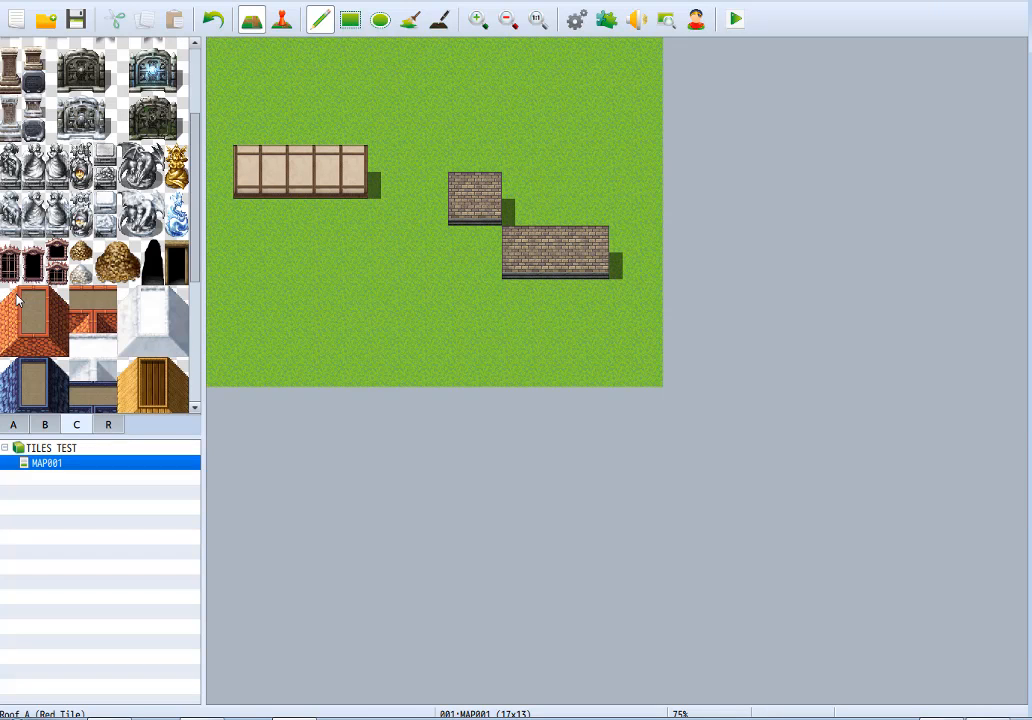
pyautogui.click(37, 347)
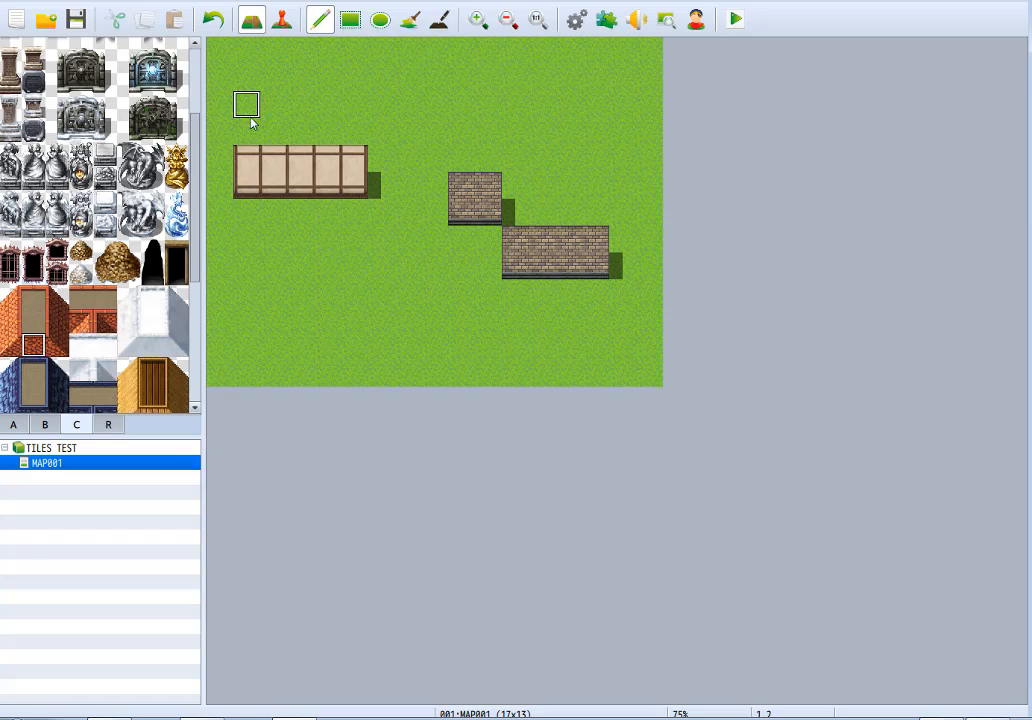
pyautogui.moveTo(251, 121); pyautogui.dragTo(355, 127)
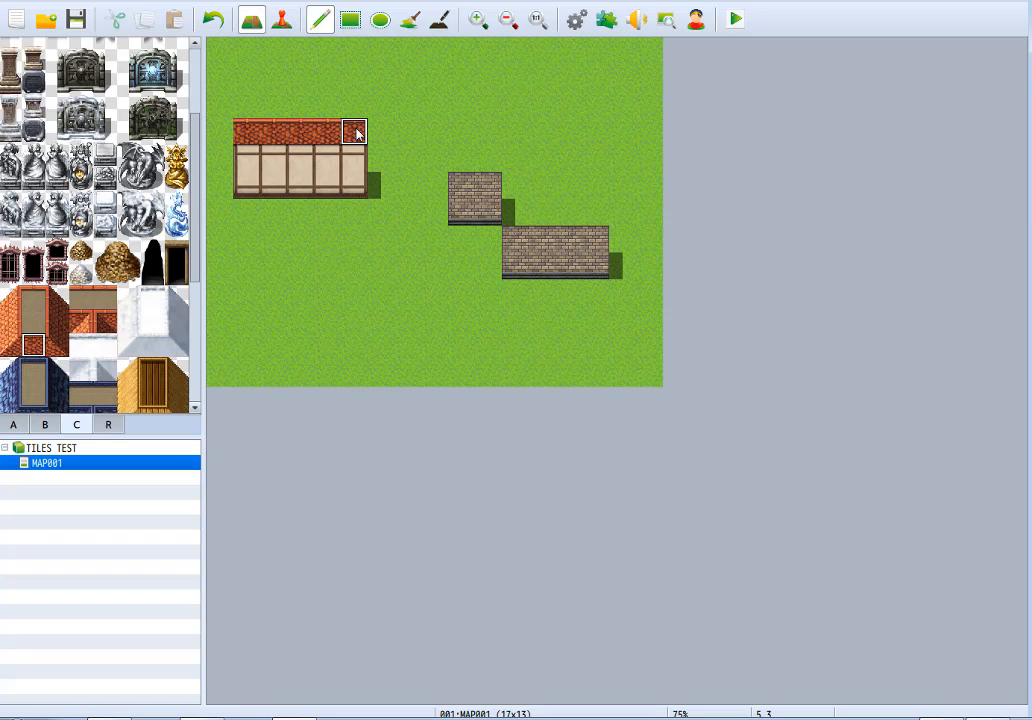
# Paint the red tile roof's right slope up to the map's upper edge, and add the roof's back edge across the first row.
pyautogui.click(56, 346)
pyautogui.click(357, 130)
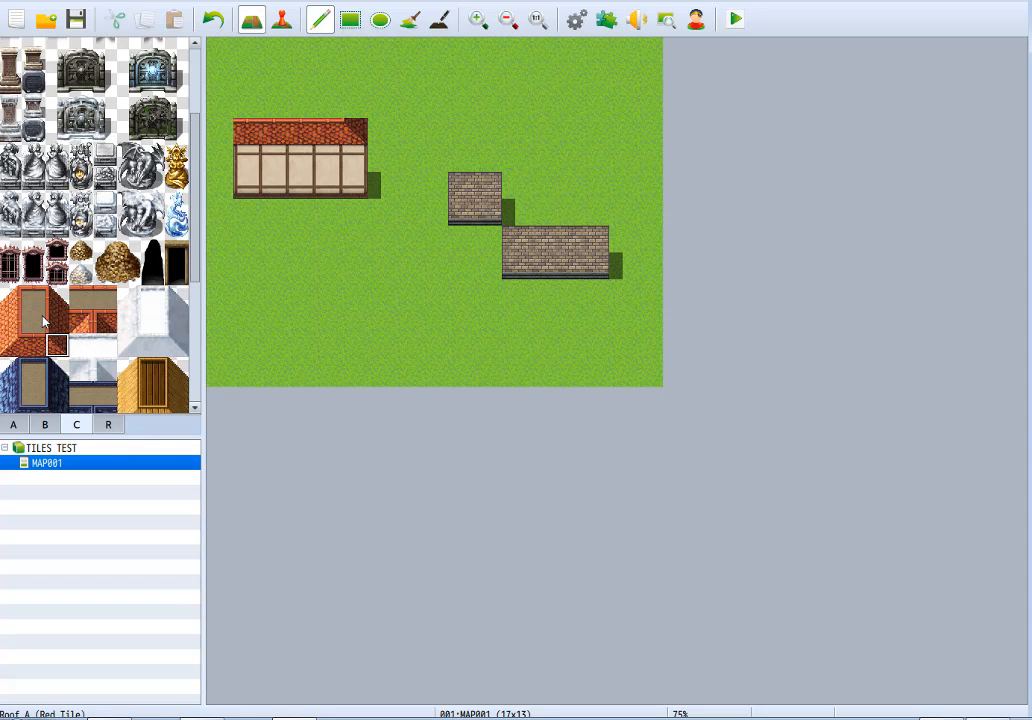
pyautogui.moveTo(354, 108); pyautogui.dragTo(355, 72)
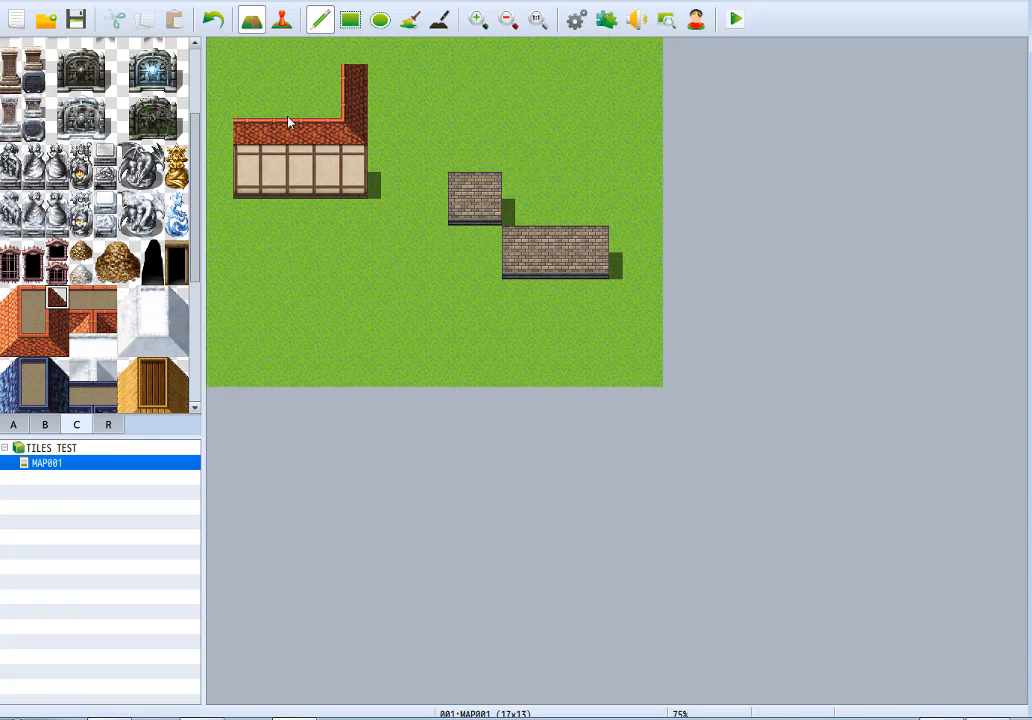
pyautogui.click(353, 52)
pyautogui.click(33, 298)
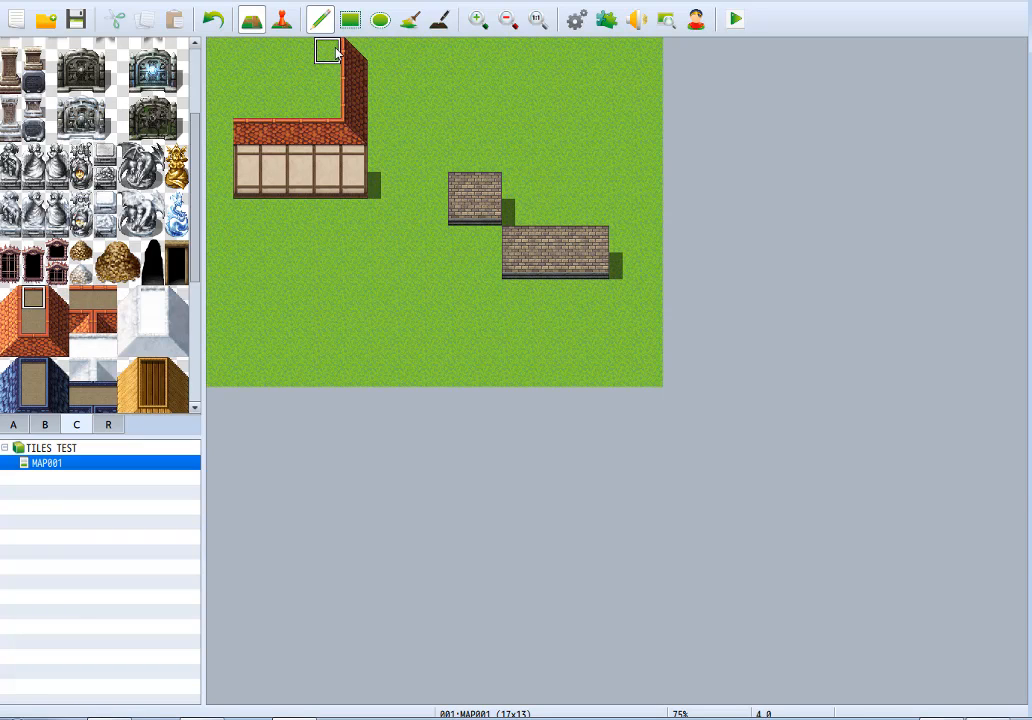
pyautogui.moveTo(325, 47); pyautogui.dragTo(249, 48)
# Paint the red tile roof's left slope from the angled upper corner down to the front roof edge.
pyautogui.click(9, 297)
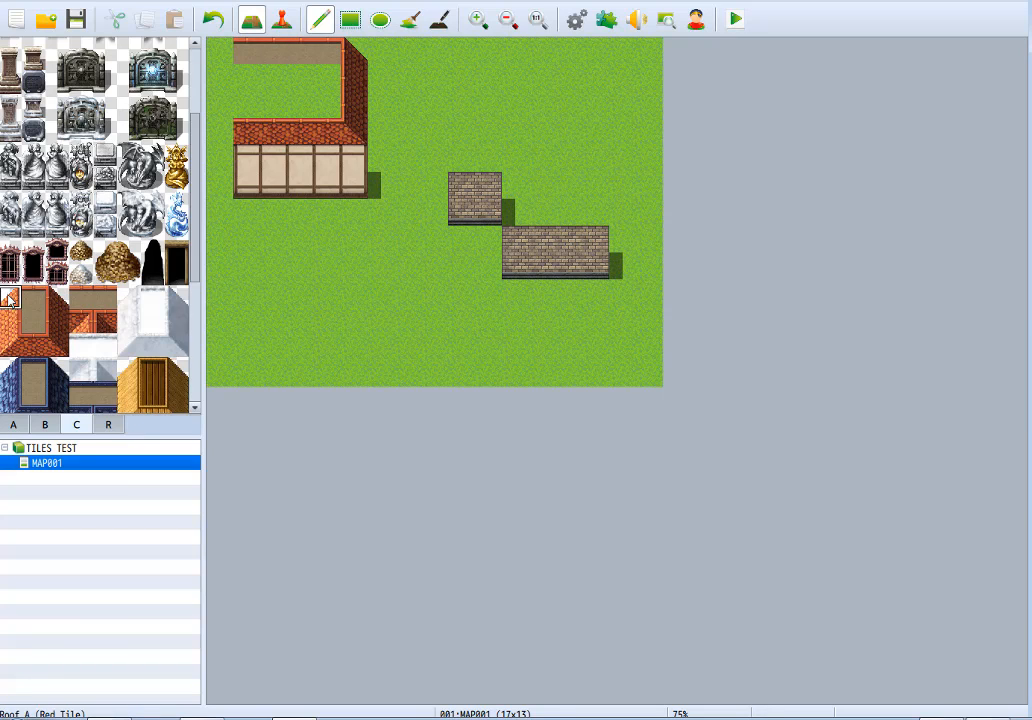
pyautogui.click(241, 48)
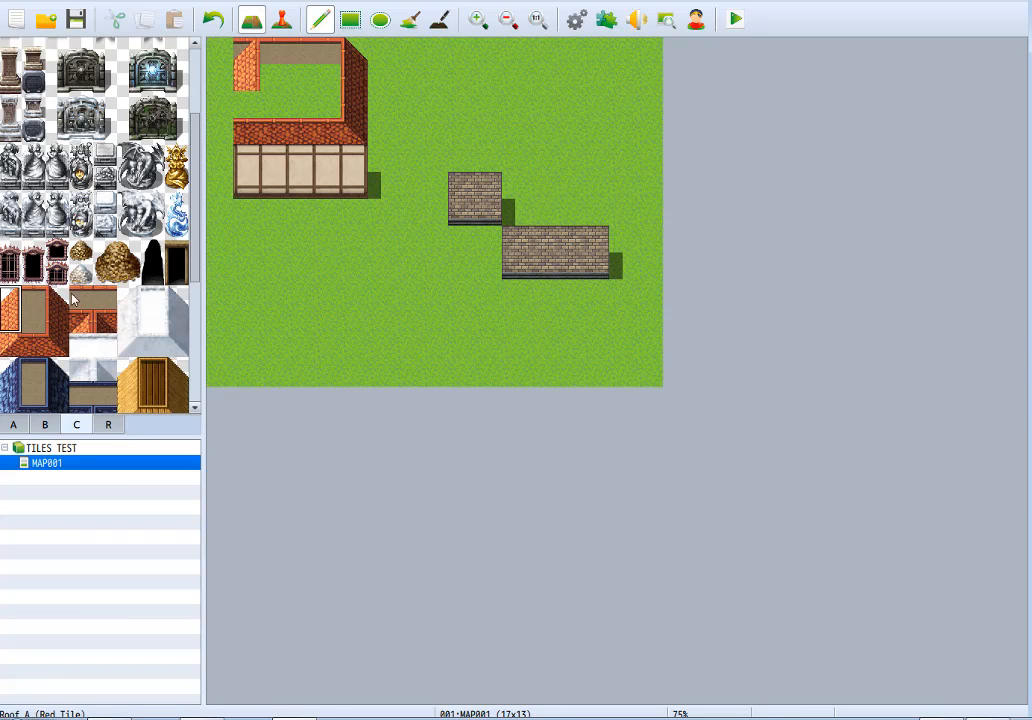
pyautogui.rightClick(208, 104)
pyautogui.click(244, 54)
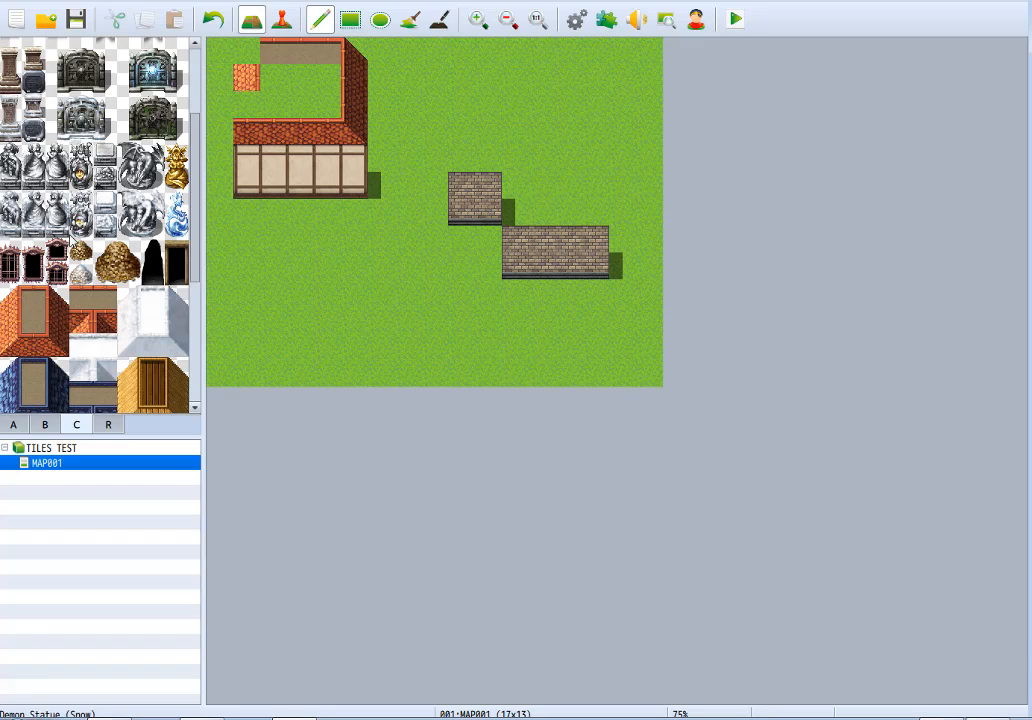
pyautogui.click(10, 297)
pyautogui.click(247, 51)
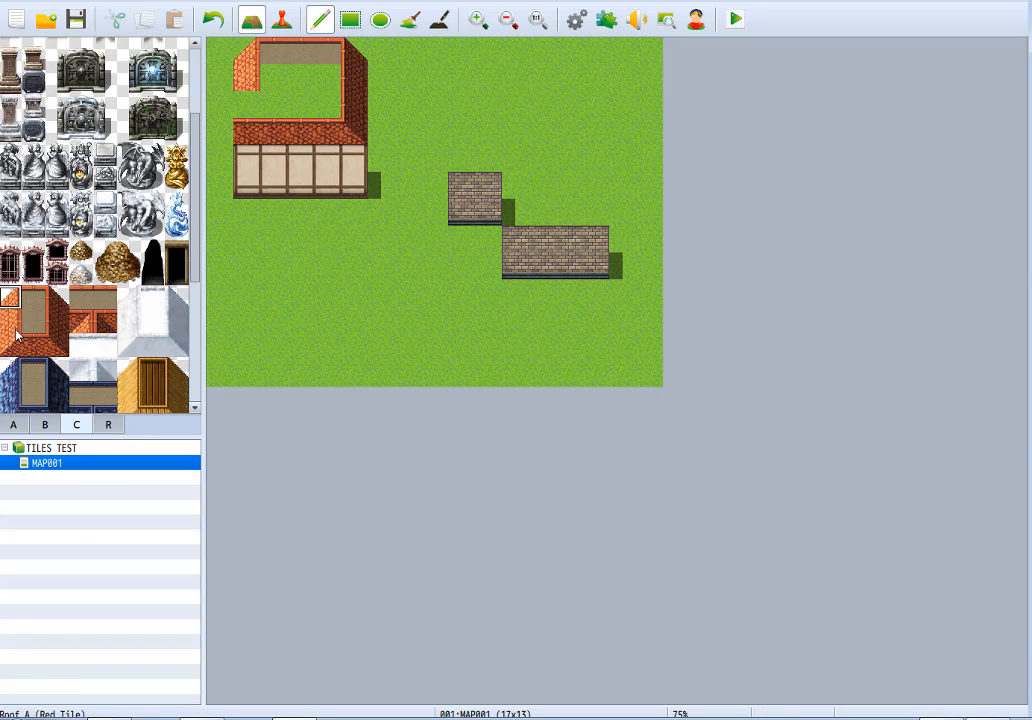
pyautogui.click(247, 104)
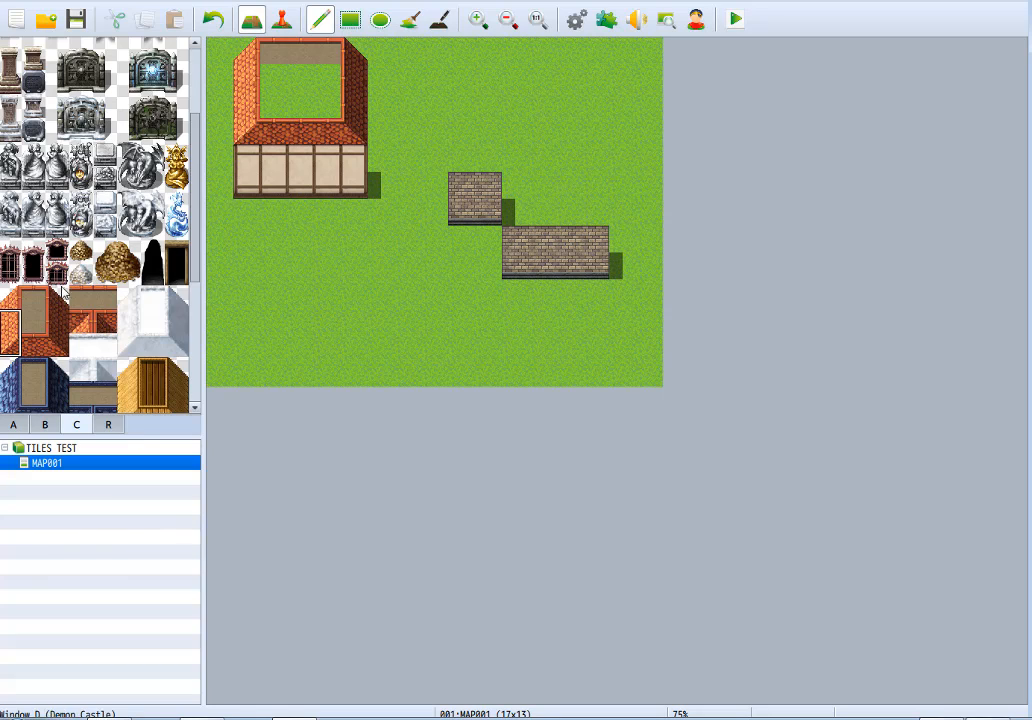
# Fill the open centre of the red tile roof, three by two tiles, with the flat brown roof surface.
pyautogui.moveTo(264, 72)
pyautogui.mouseDown()
pyautogui.moveTo(279, 101)
pyautogui.moveTo(311, 74)
pyautogui.moveTo(327, 106)
pyautogui.mouseUp()
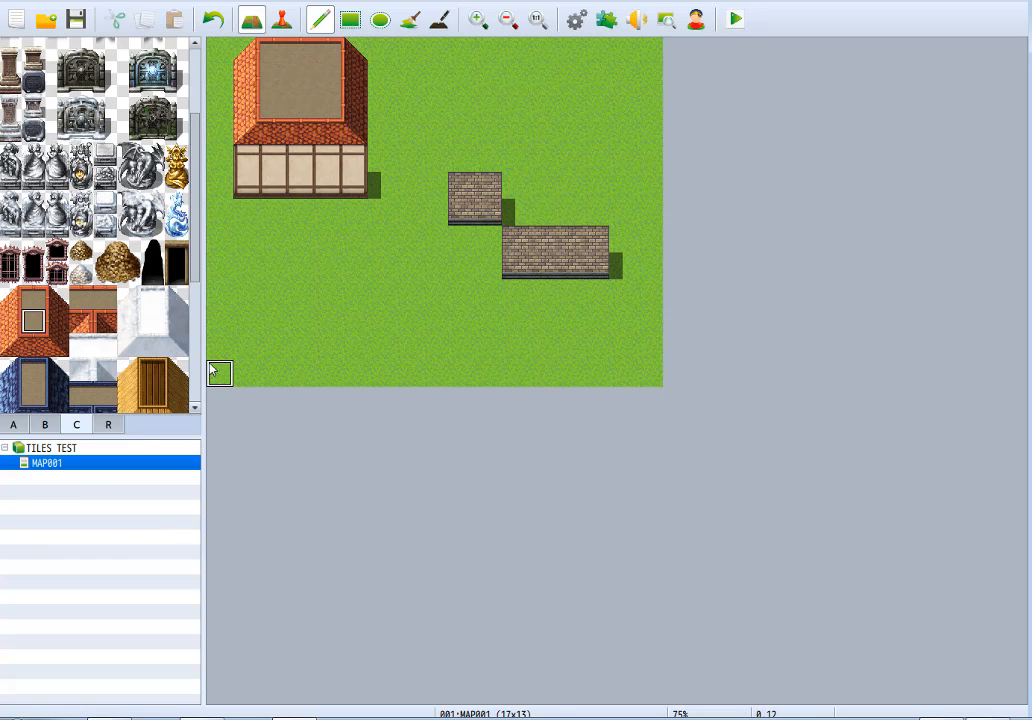
pyautogui.moveTo(350, 193)
pyautogui.mouseDown()
pyautogui.moveTo(247, 205)
pyautogui.moveTo(250, 184)
pyautogui.mouseUp()
pyautogui.hotkey('ctrl', 'z')
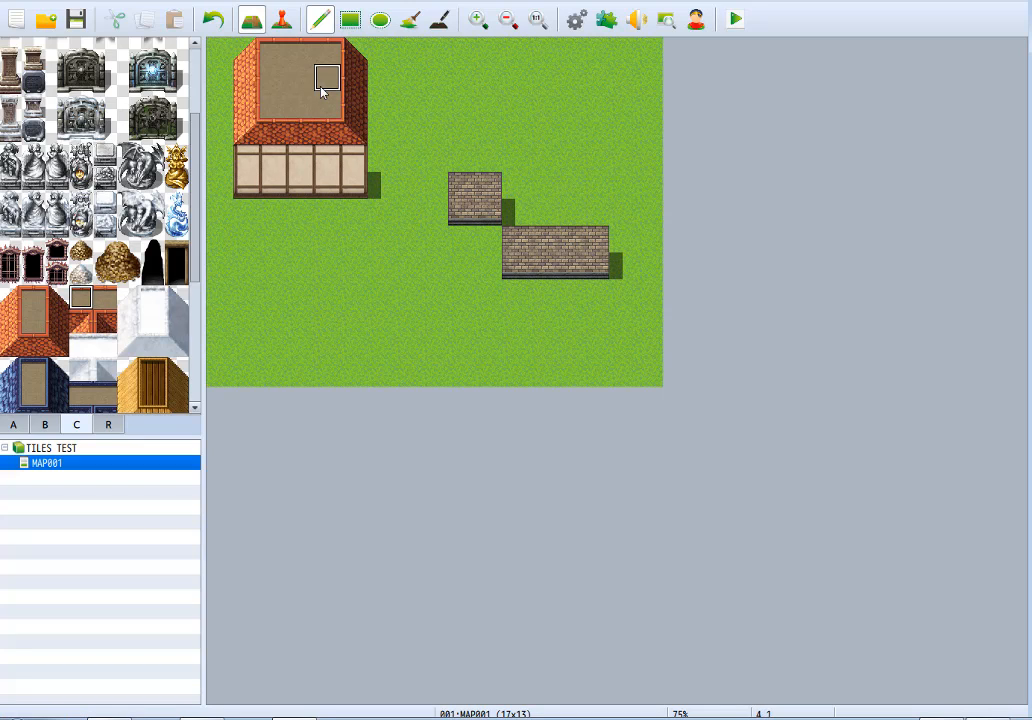
# Extend the flat roof two tiles to the right and paint a two by two plaster wall beside the main house wall.
pyautogui.moveTo(345, 87)
pyautogui.mouseDown()
pyautogui.moveTo(378, 90)
pyautogui.moveTo(352, 101)
pyautogui.mouseUp()
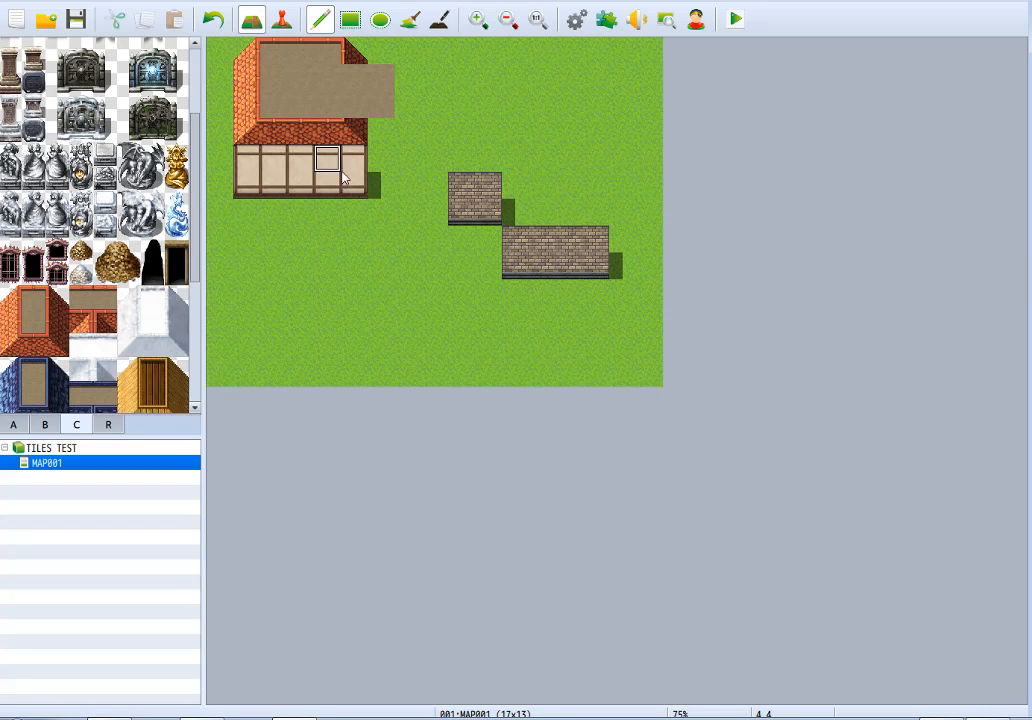
pyautogui.moveTo(378, 166); pyautogui.dragTo(406, 166)
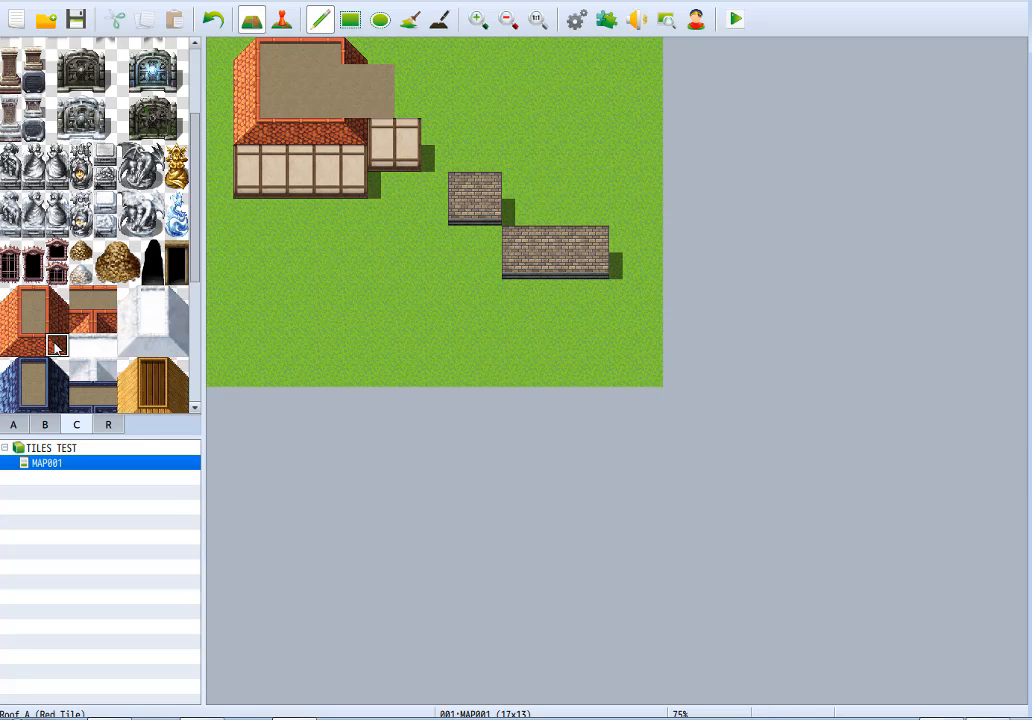
# Paint the red tile roof edge above the side wing's wall, with an inner corner piece joining it to the main roof.
pyautogui.click(406, 110)
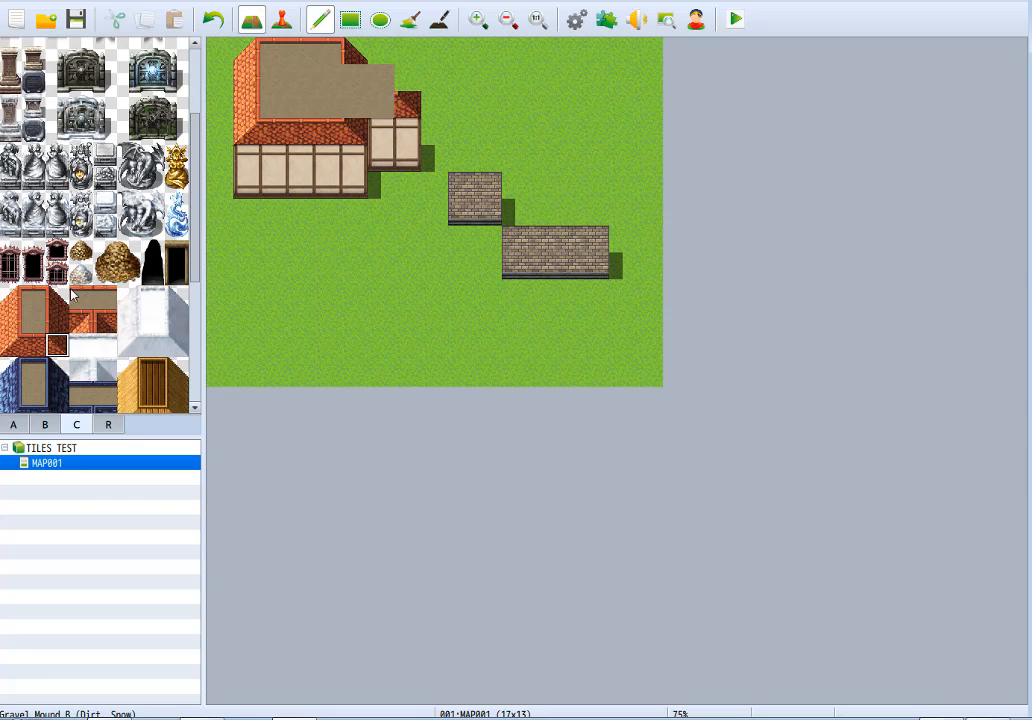
pyautogui.click(35, 328)
pyautogui.click(44, 344)
pyautogui.click(380, 106)
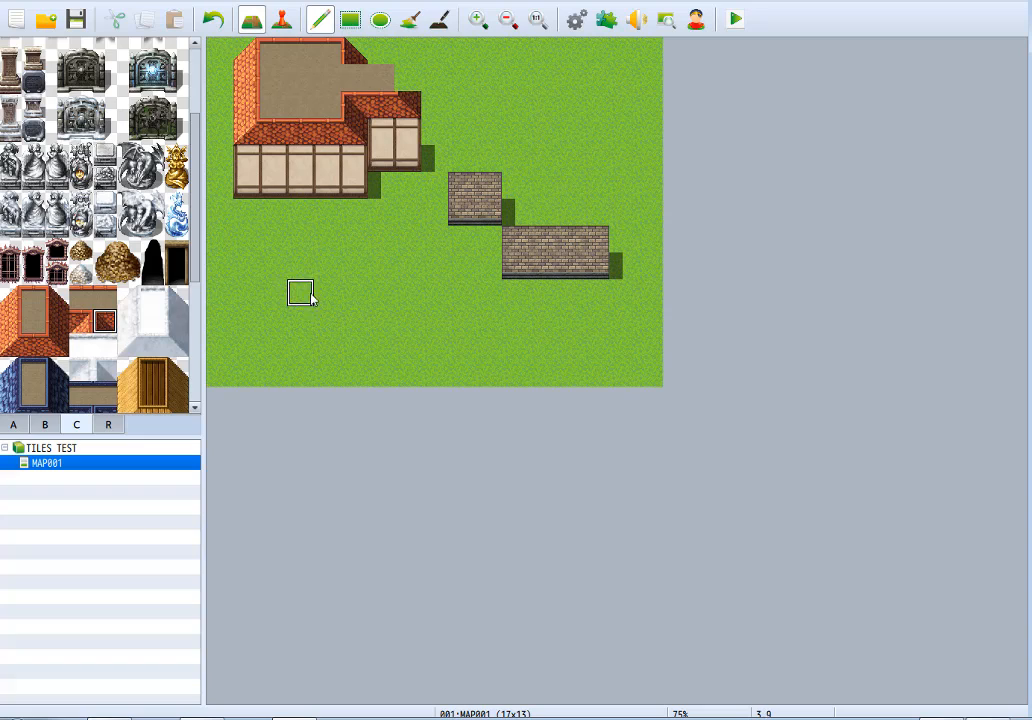
pyautogui.click(360, 106)
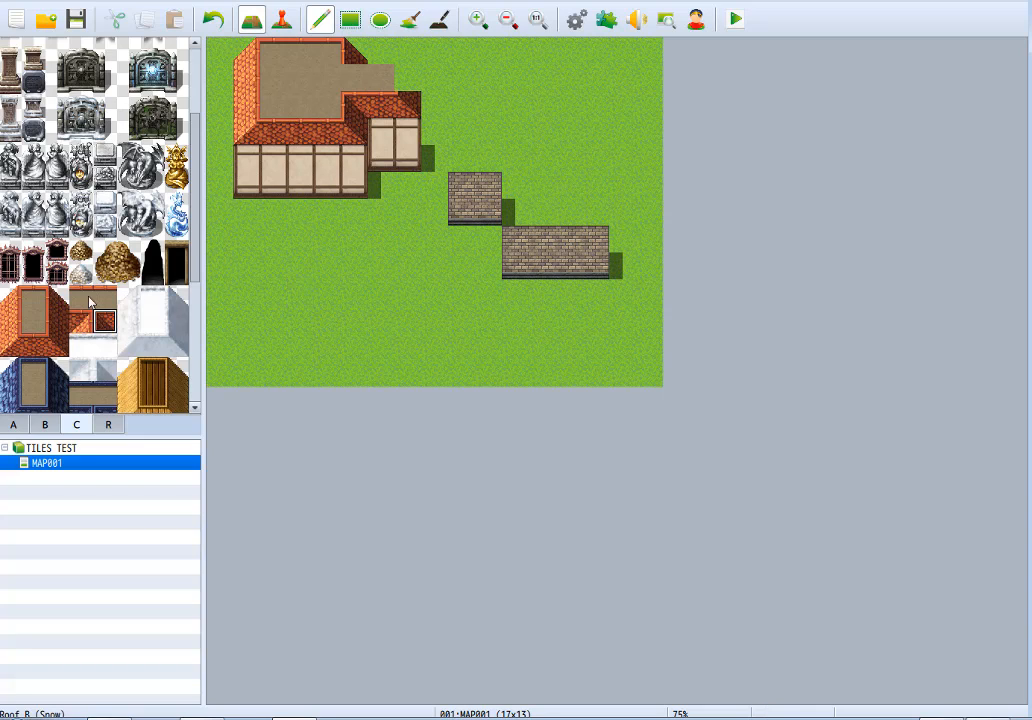
# Finish the side wing's roof with an angled red tile end piece and a border along its back edge.
pyautogui.click(54, 320)
pyautogui.click(403, 82)
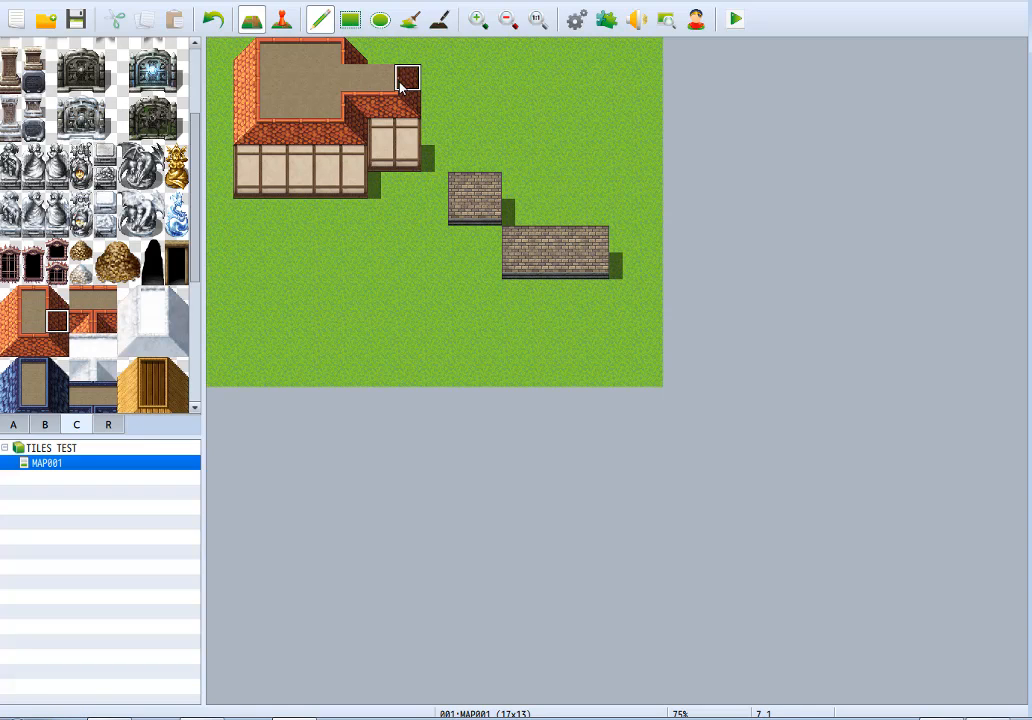
pyautogui.click(57, 297)
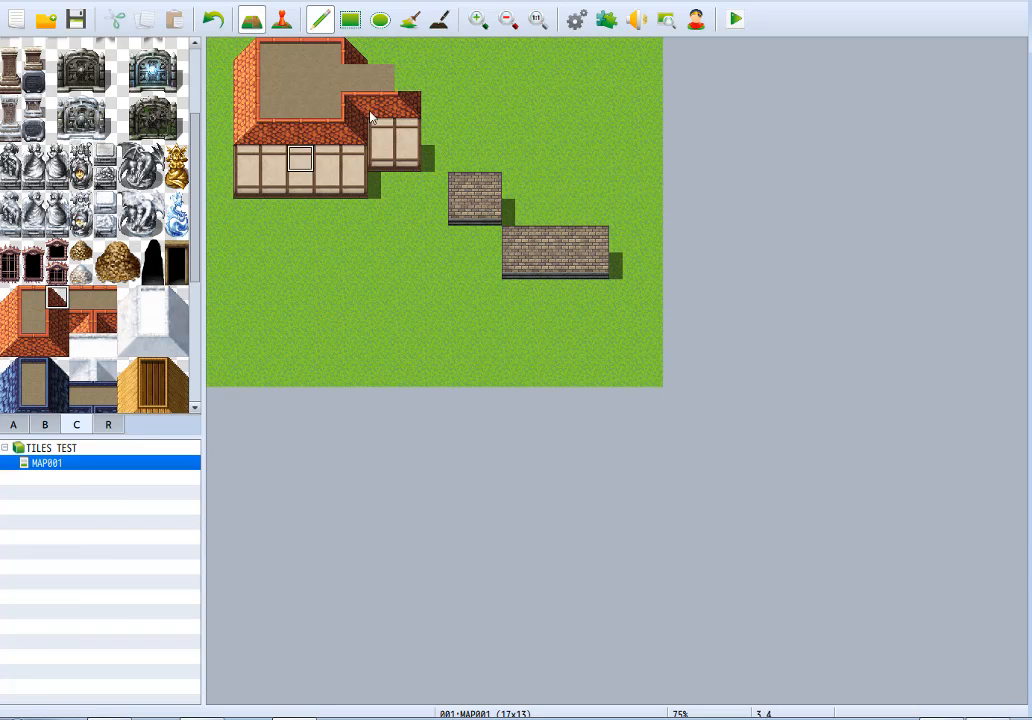
pyautogui.click(407, 78)
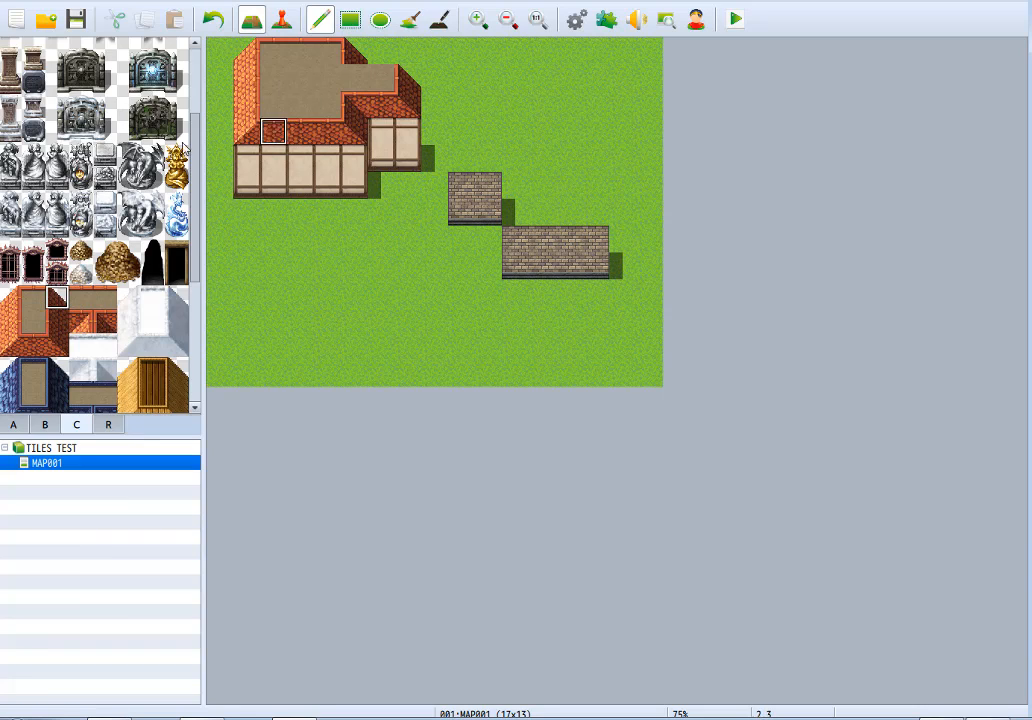
pyautogui.click(30, 293)
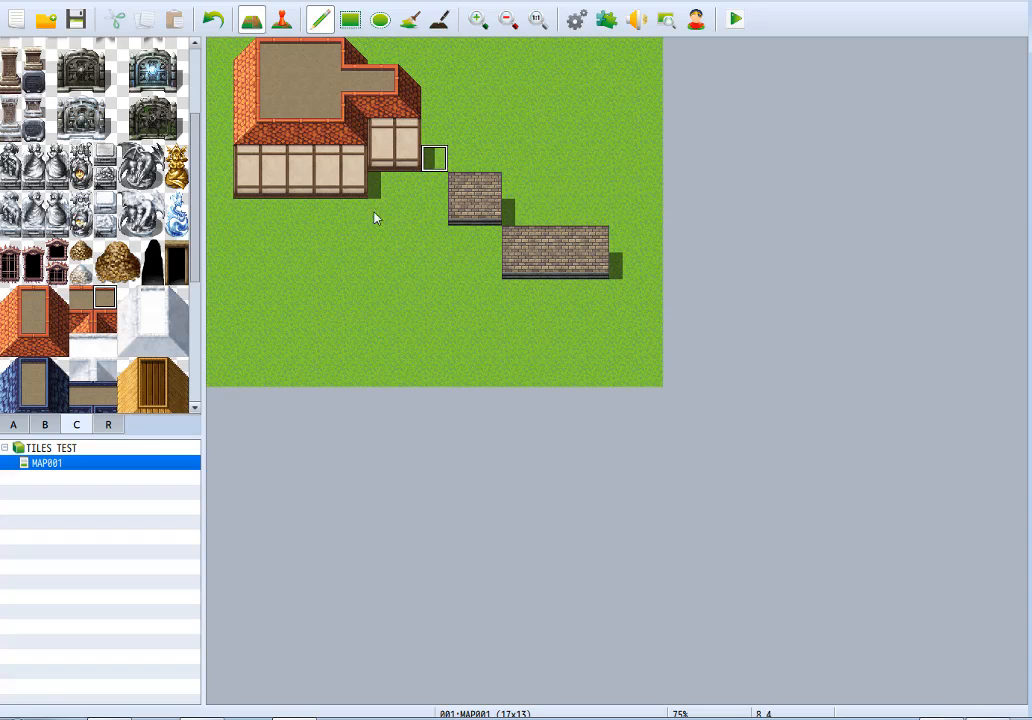
# Try the three by three snow roof block on the meadow above the brick walls, and undo it.
pyautogui.click(77, 338)
pyautogui.moveTo(130, 301); pyautogui.dragTo(179, 345)
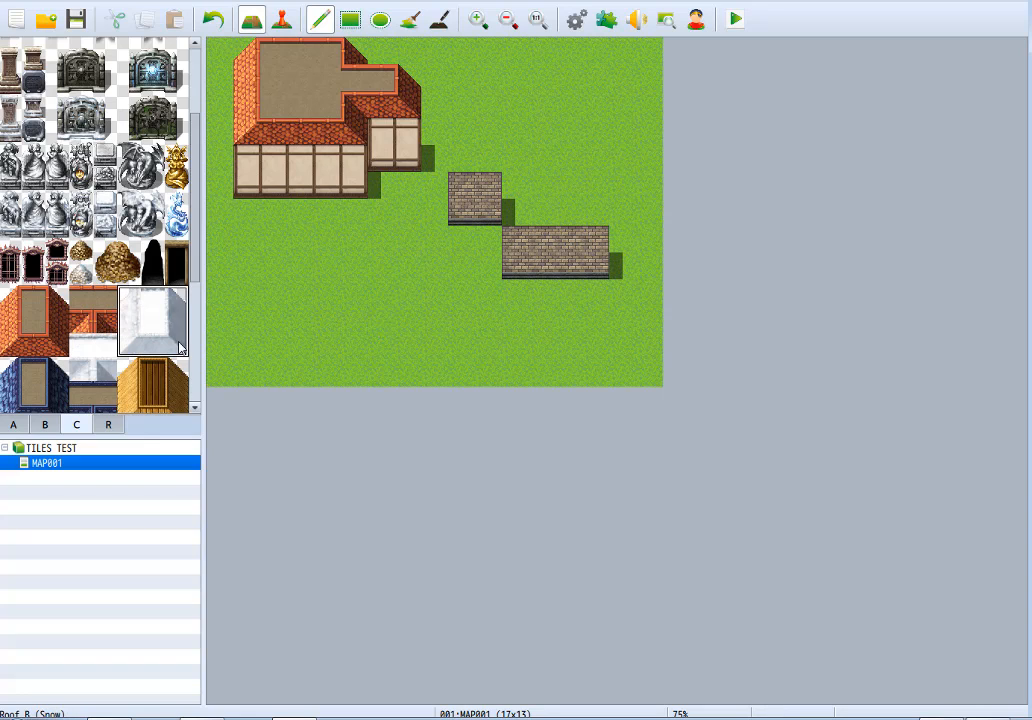
pyautogui.click(500, 104)
pyautogui.hotkey('ctrl', 'z')
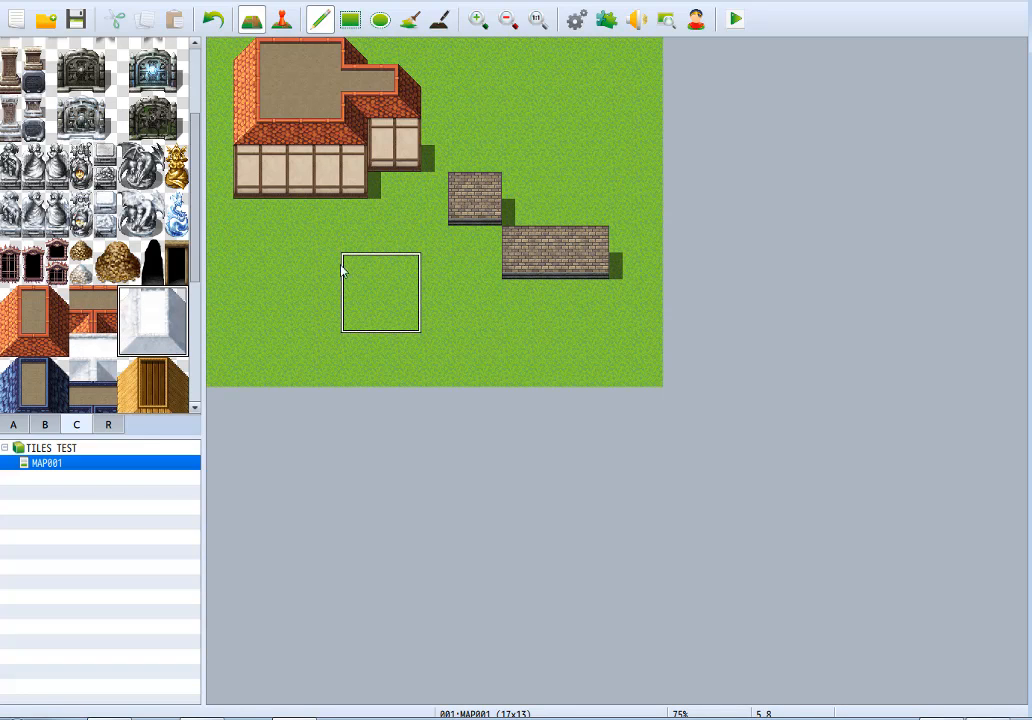
# Try the three by three indigo tile roof block over the house roof, undo it, and pick the indigo and wood corner pieces.
pyautogui.click(72, 366)
pyautogui.scroll(-3, 75, 355)
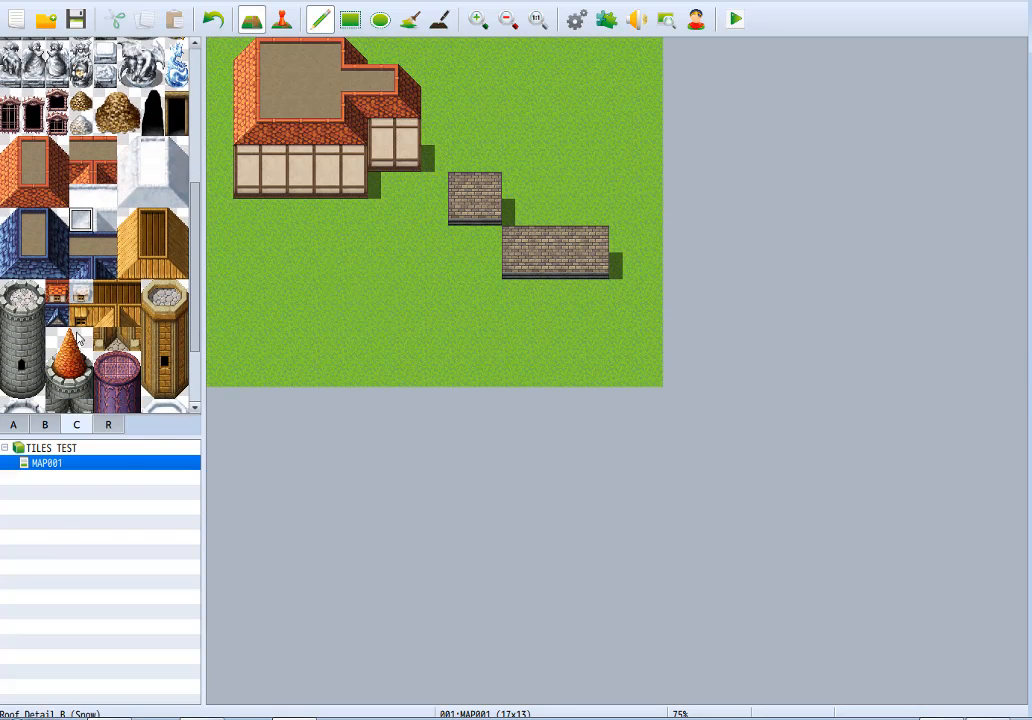
pyautogui.moveTo(15, 219); pyautogui.dragTo(55, 261)
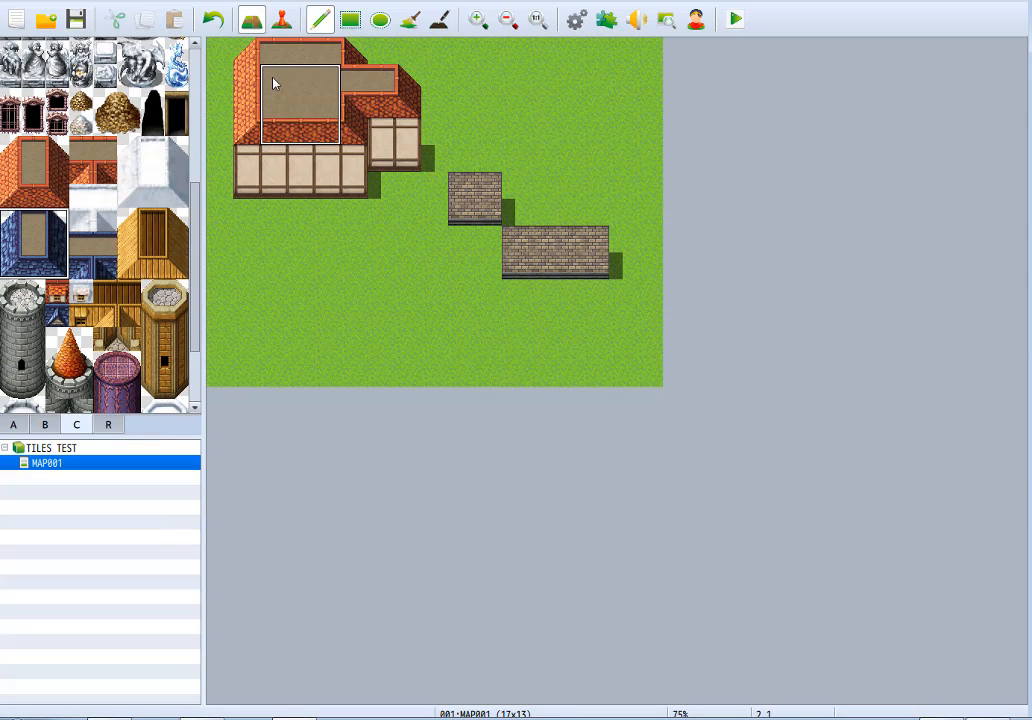
pyautogui.click(273, 78)
pyautogui.hotkey('ctrl', 'z')
pyautogui.click(98, 256)
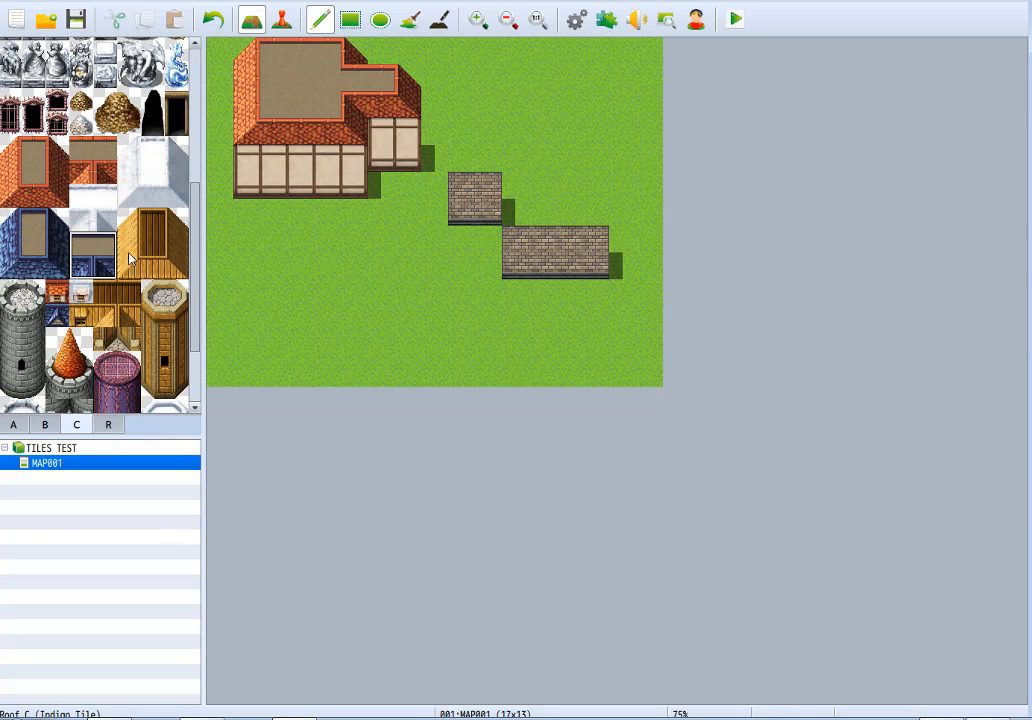
pyautogui.click(130, 315)
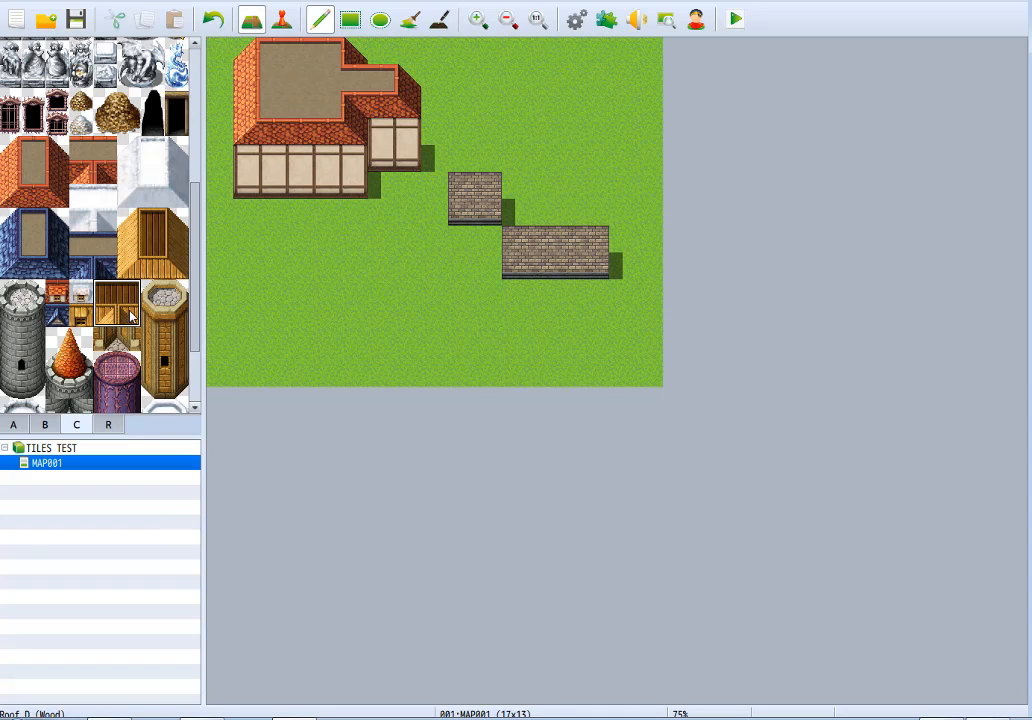
# Place roof window details on the front red slope, ending with indigo, wood and snow versions from left to right.
pyautogui.click(57, 292)
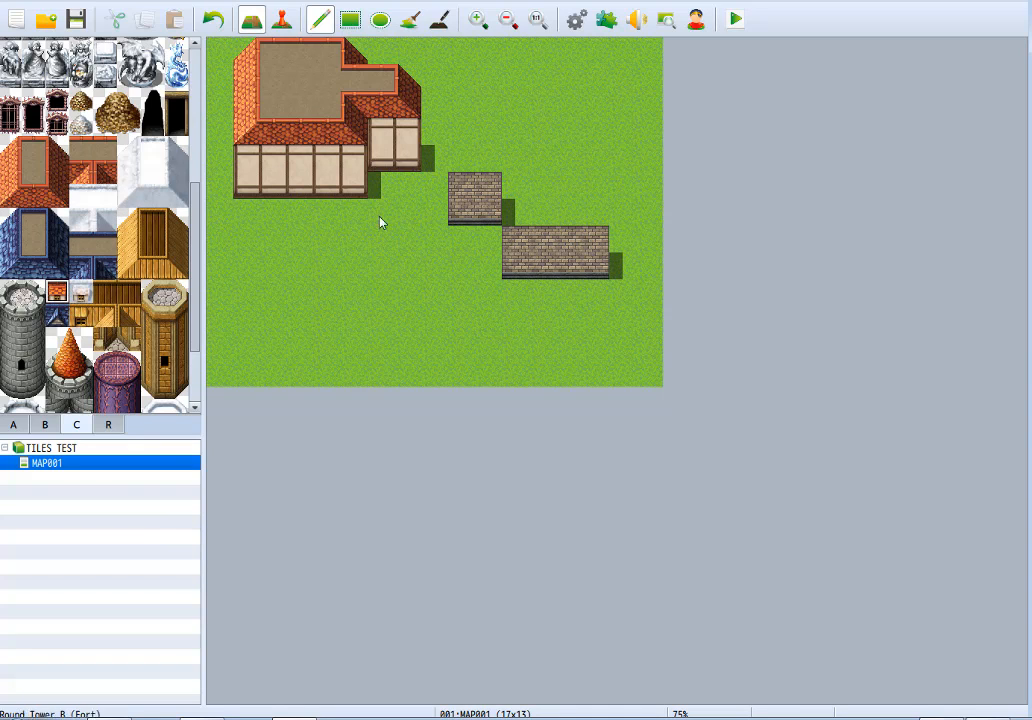
pyautogui.click(274, 134)
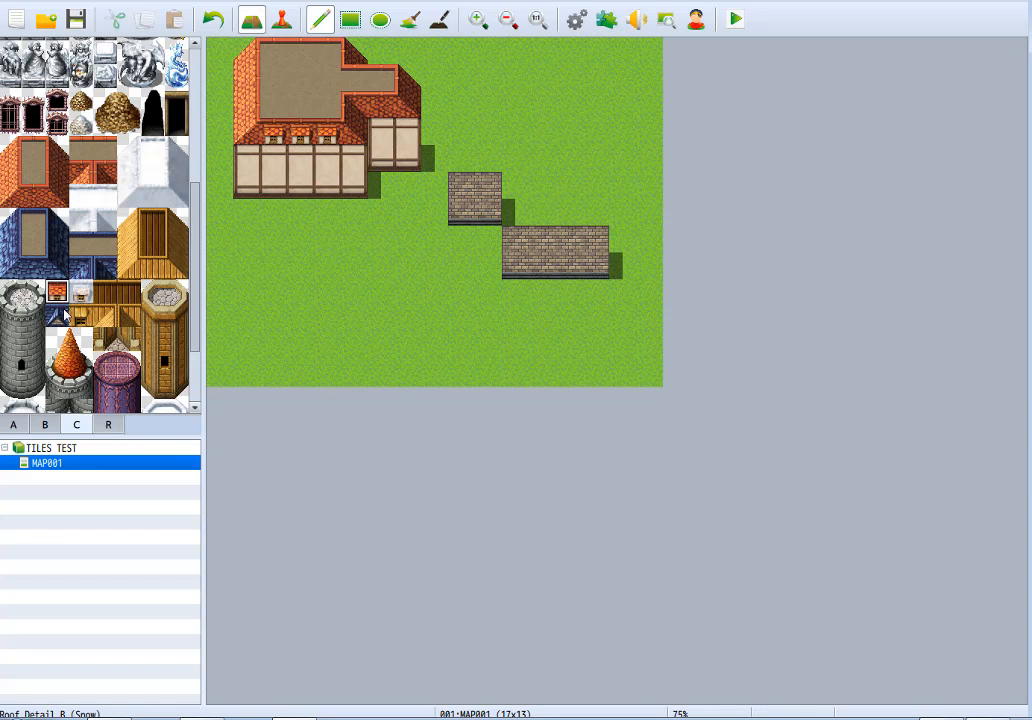
pyautogui.click(271, 143)
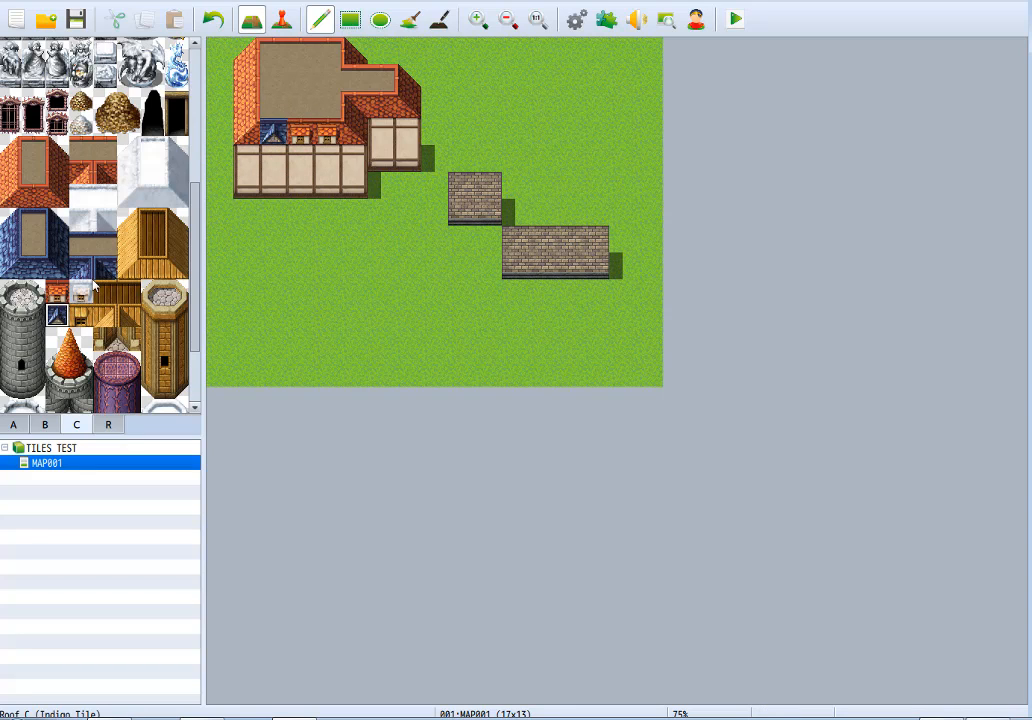
pyautogui.click(300, 135)
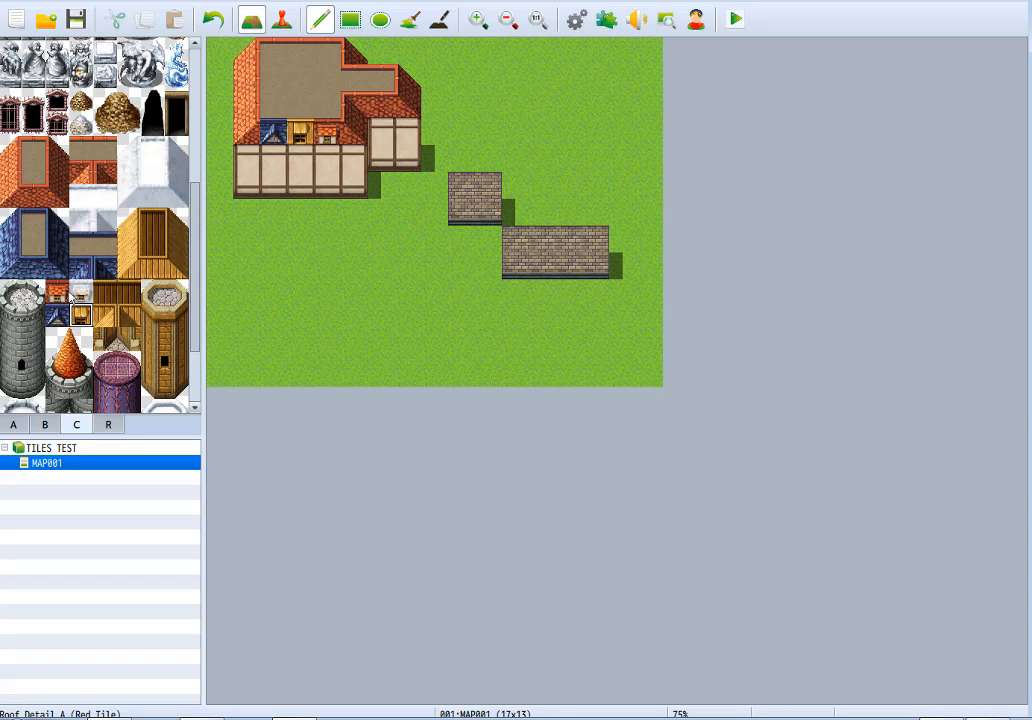
pyautogui.click(80, 291)
pyautogui.click(328, 134)
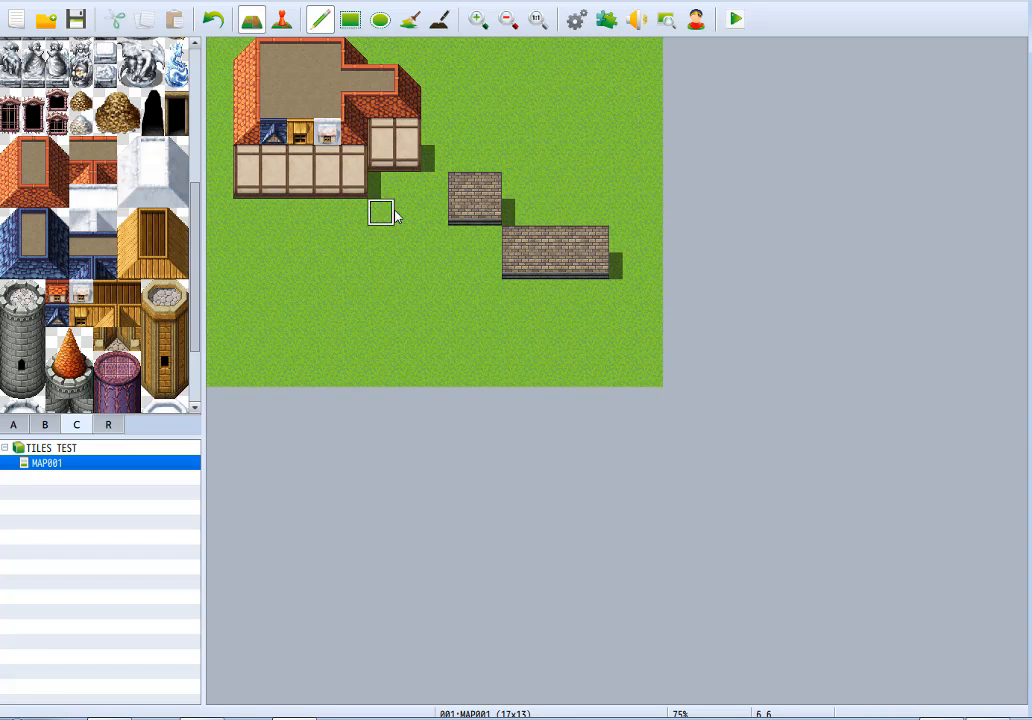
# Place a complete grey castle round tower, two by five tiles, on the meadow below the side wing.
pyautogui.scroll(-3, 196, 290)
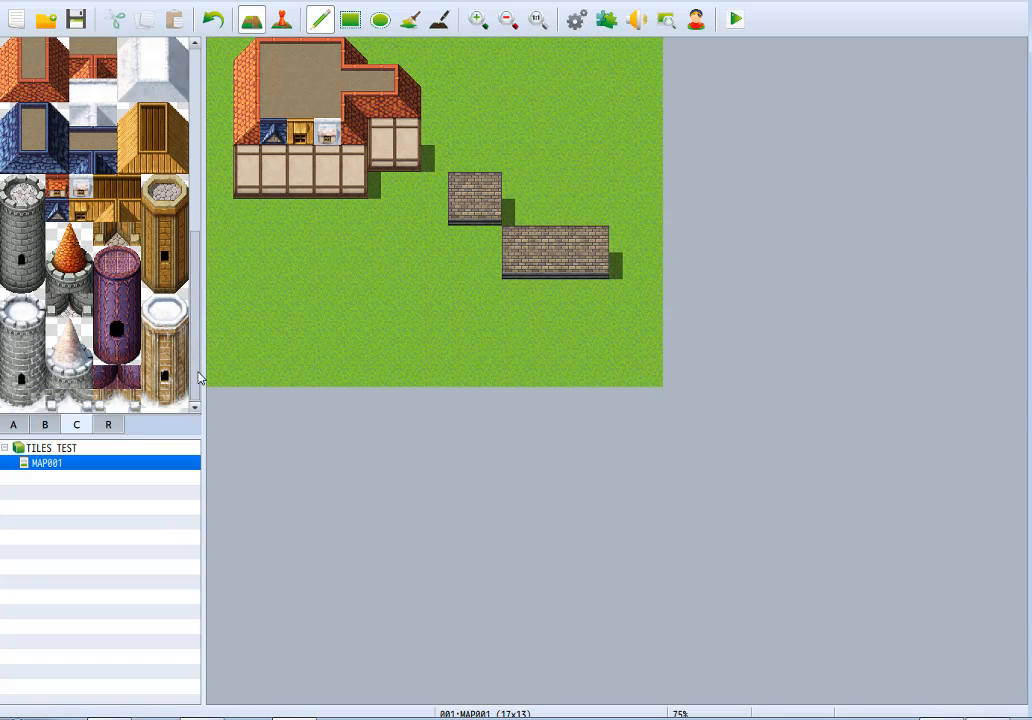
pyautogui.moveTo(17, 220); pyautogui.dragTo(34, 282)
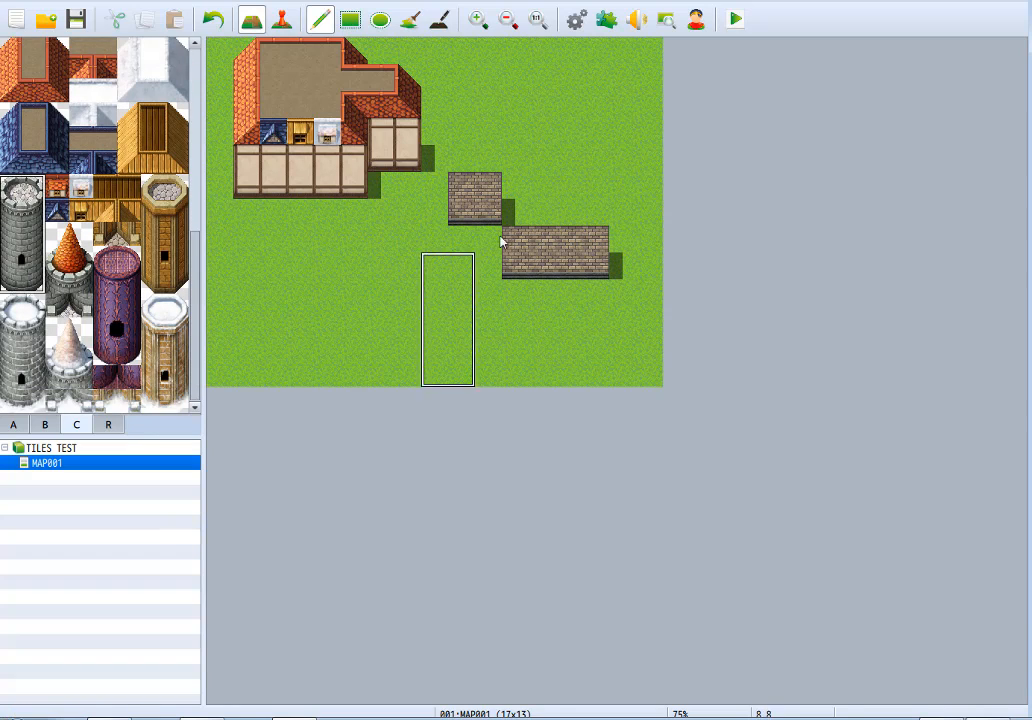
pyautogui.click(388, 223)
# Extend the tower's grey stone shaft straight up to the side wing's roof and cap it with the round battlement top.
pyautogui.moveTo(386, 266); pyautogui.dragTo(413, 259, button='right')
pyautogui.moveTo(415, 244); pyautogui.dragTo(427, 98)
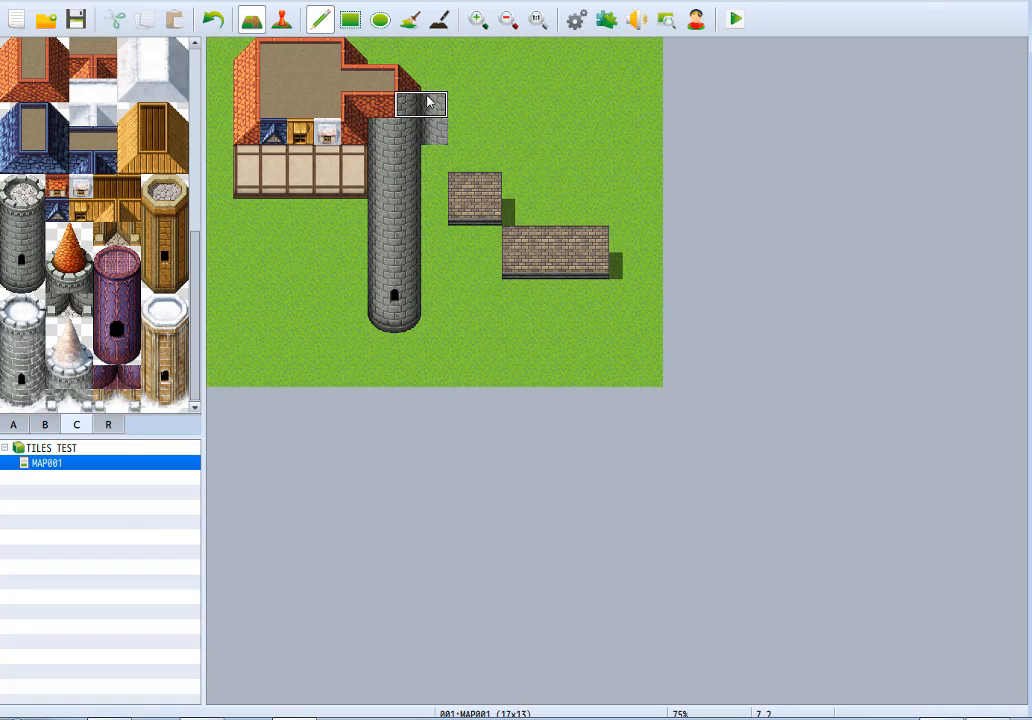
pyautogui.hotkey('ctrl', 'z')
pyautogui.moveTo(416, 228); pyautogui.dragTo(412, 131)
pyautogui.click(412, 135)
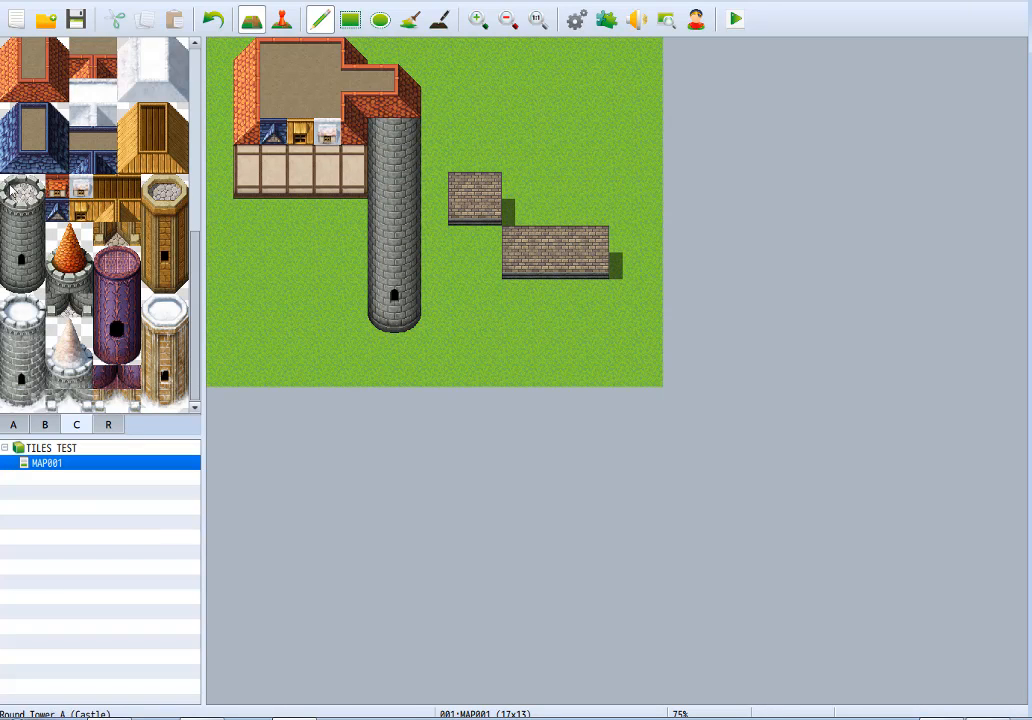
pyautogui.click(20, 198)
pyautogui.click(396, 90)
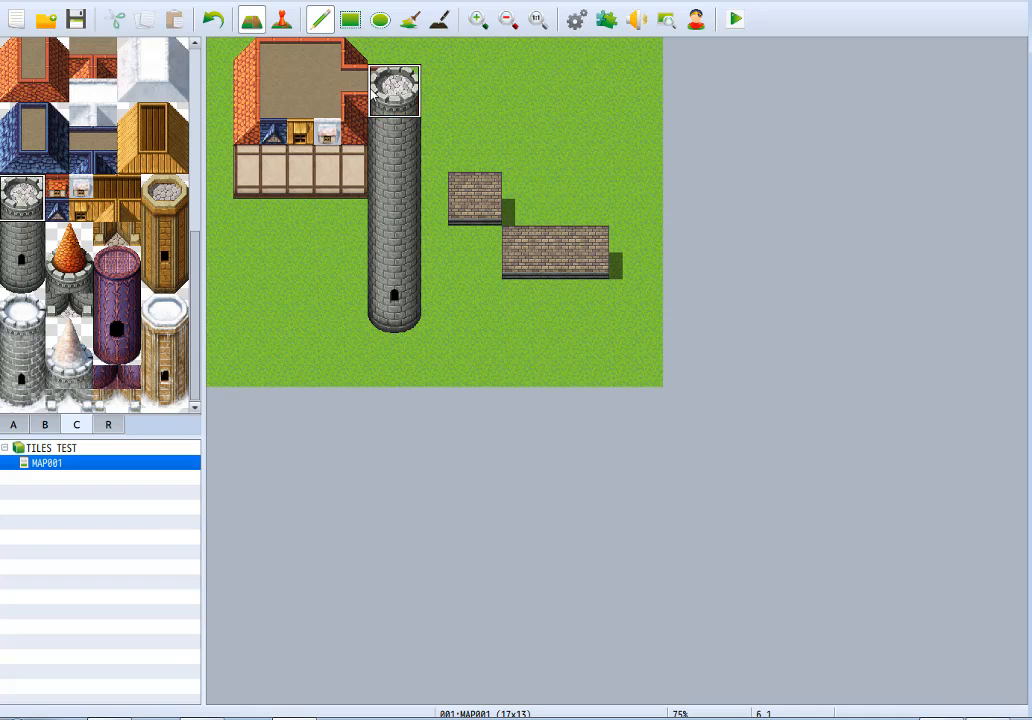
# Build a grey castle wall six tiles wide with a battlement top, starting at the right side of the round tower.
pyautogui.click(13, 425)
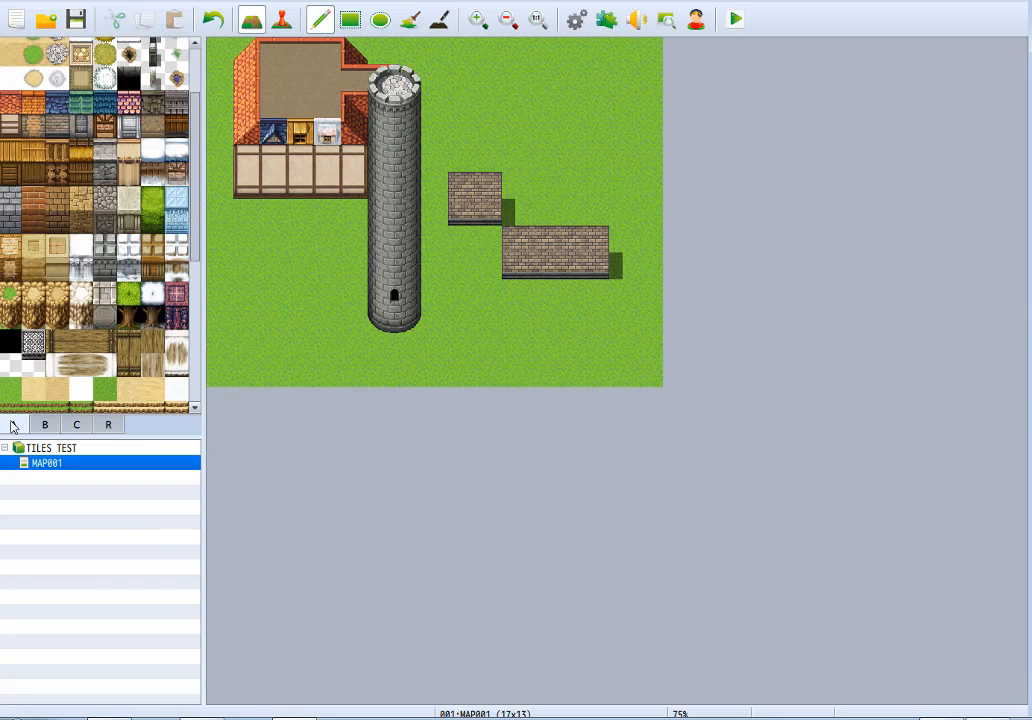
pyautogui.moveTo(432, 293)
pyautogui.mouseDown()
pyautogui.moveTo(541, 293)
pyautogui.moveTo(548, 265)
pyautogui.moveTo(434, 273)
pyautogui.moveTo(435, 235)
pyautogui.moveTo(505, 212)
pyautogui.moveTo(540, 246)
pyautogui.moveTo(444, 239)
pyautogui.mouseUp()
pyautogui.click(106, 246)
pyautogui.moveTo(507, 270); pyautogui.dragTo(533, 294, button='right')
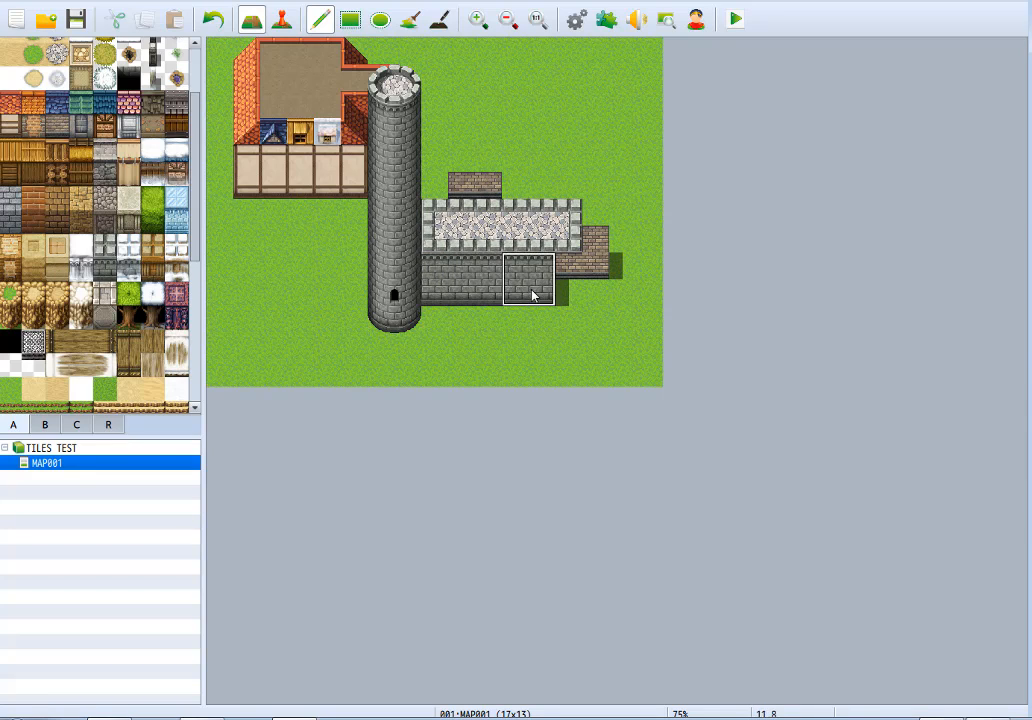
pyautogui.click(560, 294)
# Copy the complete grey round tower, including its battlement cap, to the right end of the castle wall.
pyautogui.moveTo(382, 100); pyautogui.dragTo(407, 330, button='right')
pyautogui.click(620, 326)
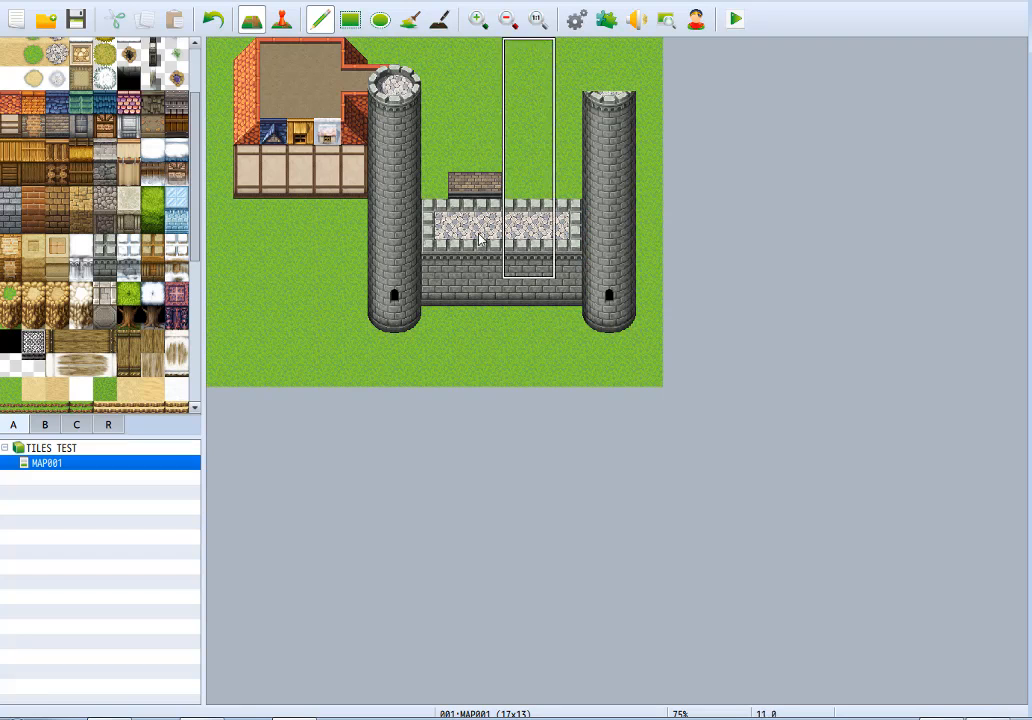
pyautogui.moveTo(387, 84); pyautogui.dragTo(408, 78, button='right')
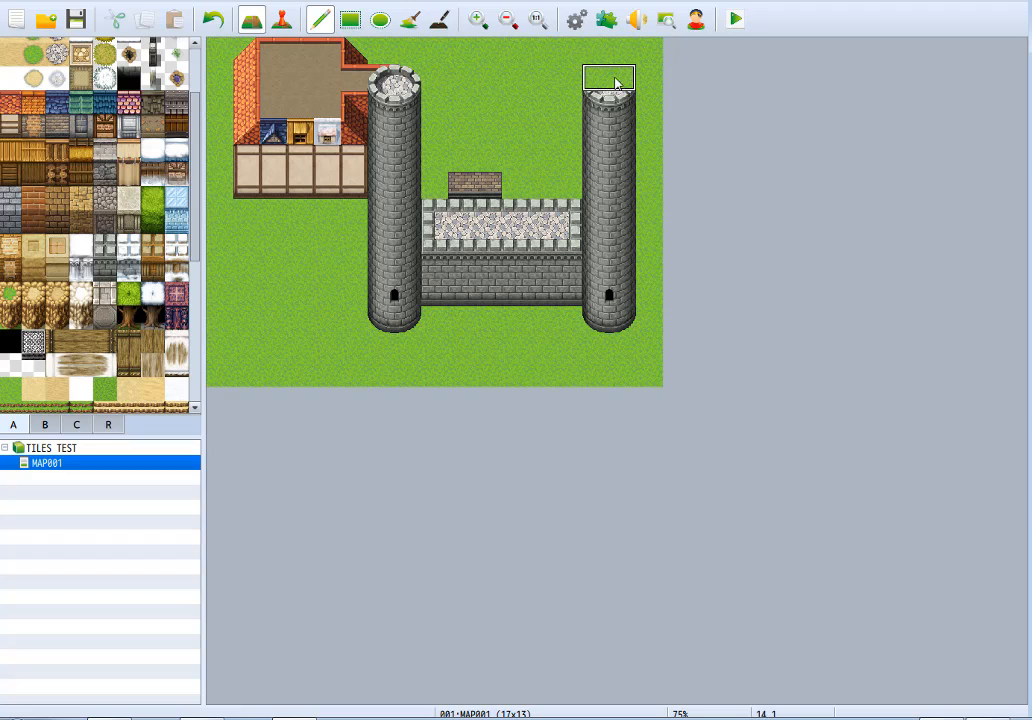
pyautogui.click(615, 83)
# Deepen the cobbled wall walk between the two towers to five rows and remove the parapets along the tower sides.
pyautogui.rightClick(510, 231)
pyautogui.moveTo(433, 190)
pyautogui.mouseDown()
pyautogui.moveTo(425, 158)
pyautogui.moveTo(545, 157)
pyautogui.moveTo(571, 199)
pyautogui.moveTo(534, 131)
pyautogui.moveTo(520, 188)
pyautogui.moveTo(541, 189)
pyautogui.mouseUp()
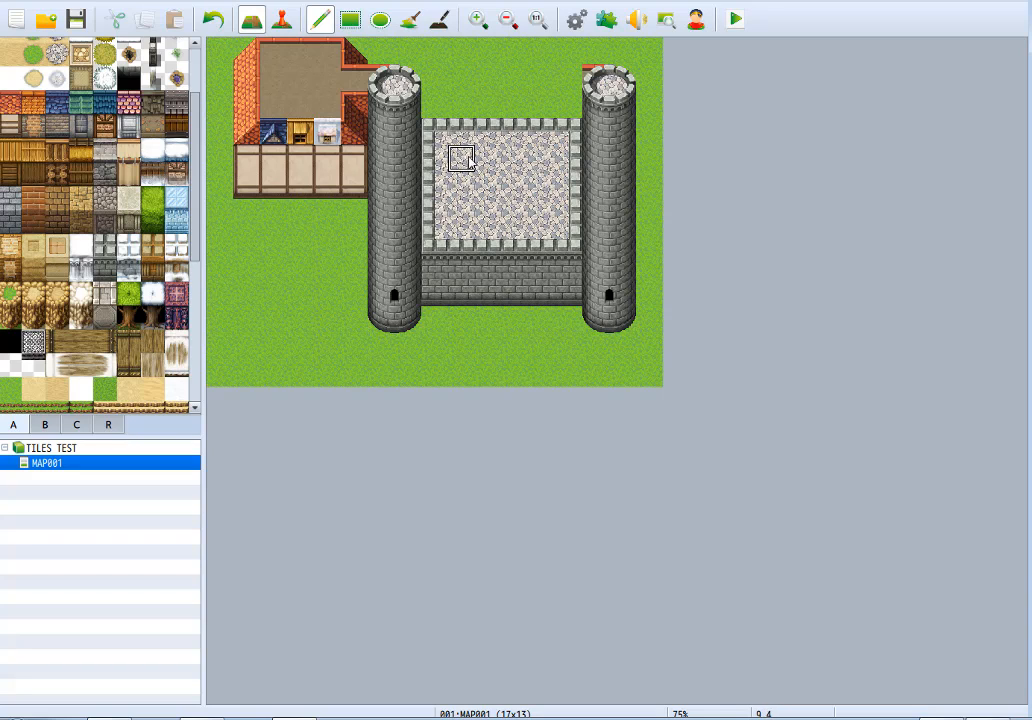
pyautogui.moveTo(483, 138); pyautogui.dragTo(473, 196, button='right')
pyautogui.keyDown('shift'); pyautogui.click(446, 195); pyautogui.keyUp('shift')
pyautogui.keyDown('shift'); pyautogui.click(540, 184); pyautogui.keyUp('shift')
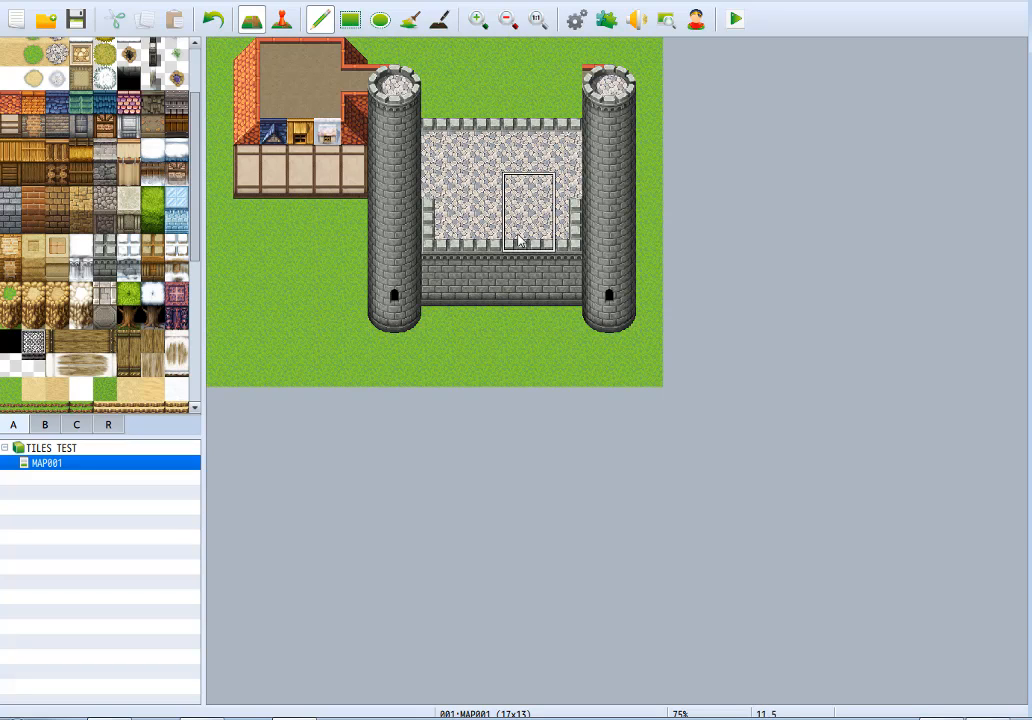
pyautogui.moveTo(516, 235); pyautogui.dragTo(516, 214, button='right')
pyautogui.keyDown('shift'); pyautogui.click(570, 210); pyautogui.keyUp('shift')
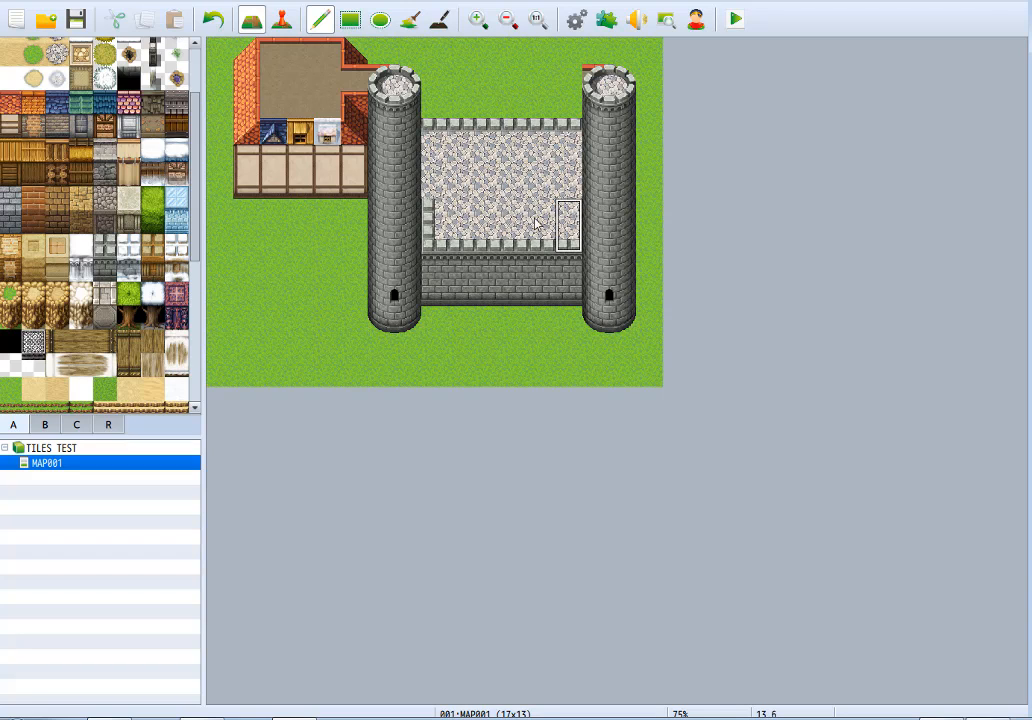
pyautogui.keyDown('shift'); pyautogui.click(435, 221); pyautogui.keyUp('shift')
# Extend the castle wall and its wall walk past both towers to the left and right edges of the map.
pyautogui.moveTo(455, 133); pyautogui.dragTo(459, 301, button='right')
pyautogui.keyDown('shift'); pyautogui.click(353, 300); pyautogui.keyUp('shift')
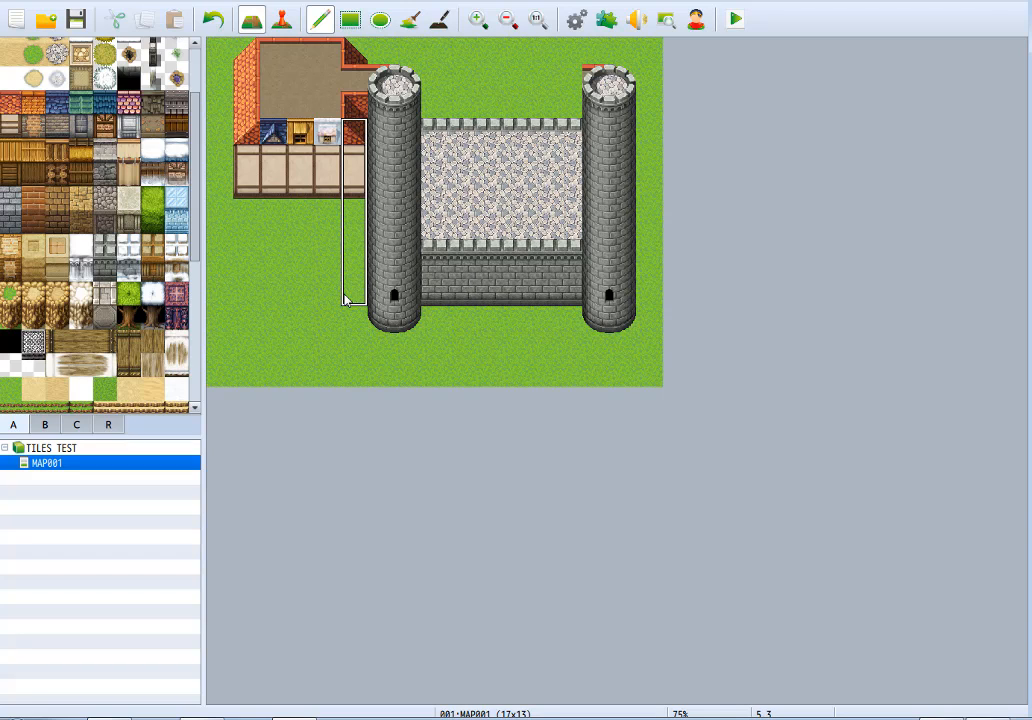
pyautogui.keyDown('shift'); pyautogui.click(650, 293); pyautogui.keyUp('shift')
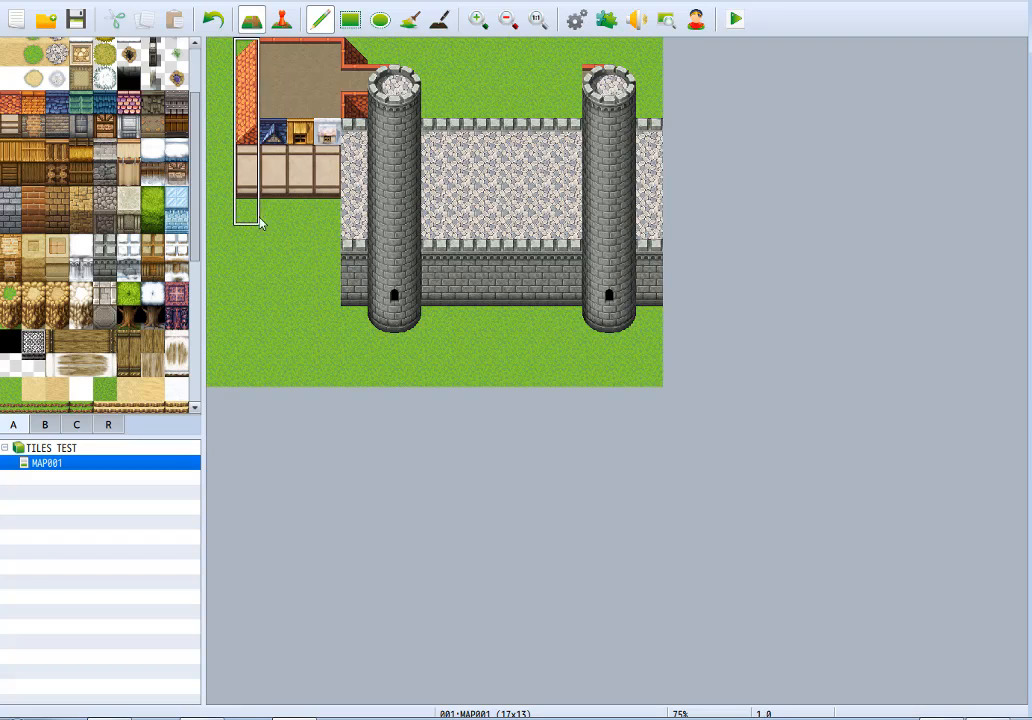
pyautogui.keyDown('shift'); pyautogui.moveTo(325, 300); pyautogui.dragTo(205, 311); pyautogui.keyUp('shift')
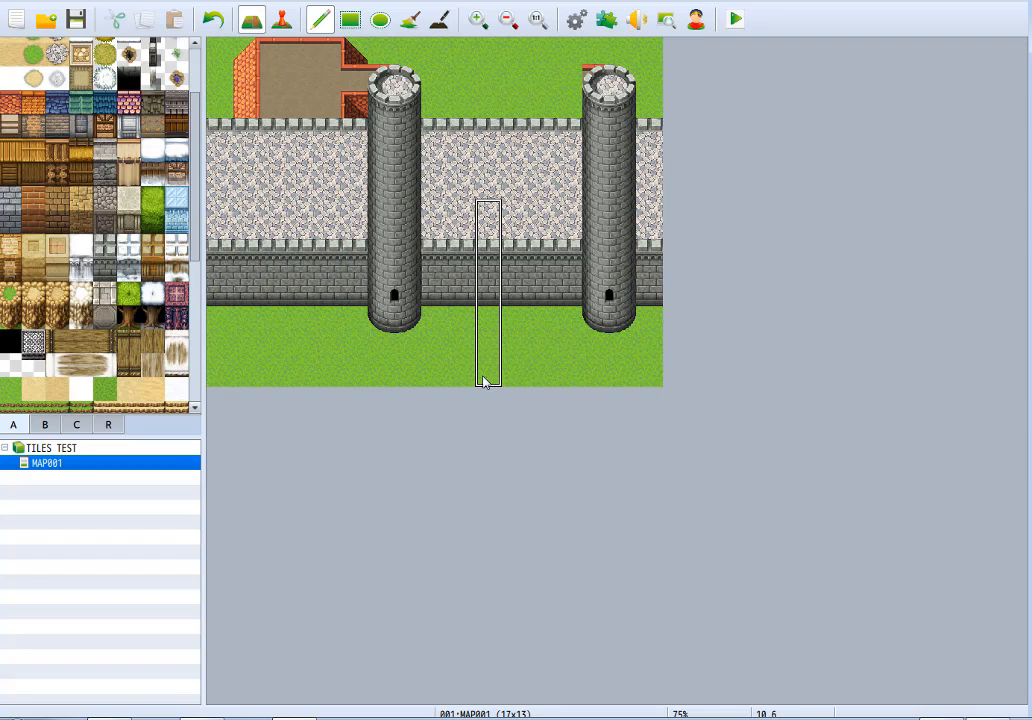
# Shorten the left tower by copying a battlement cap lower onto its shaft and repainting the wall walk behind it.
pyautogui.moveTo(382, 76); pyautogui.dragTo(408, 114, button='right')
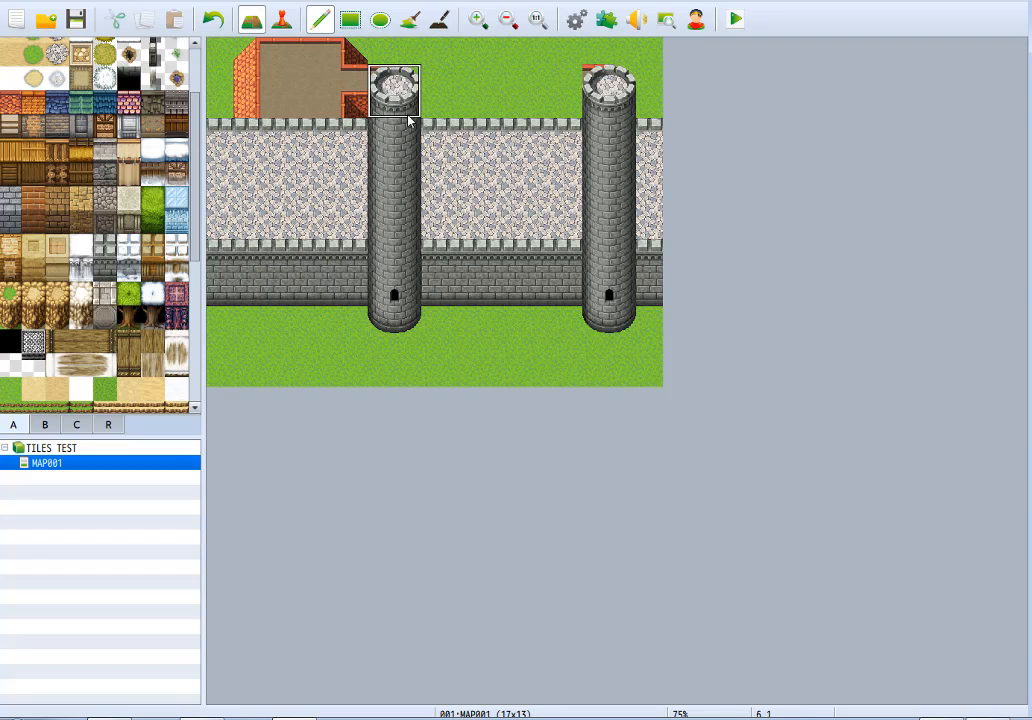
pyautogui.click(411, 80)
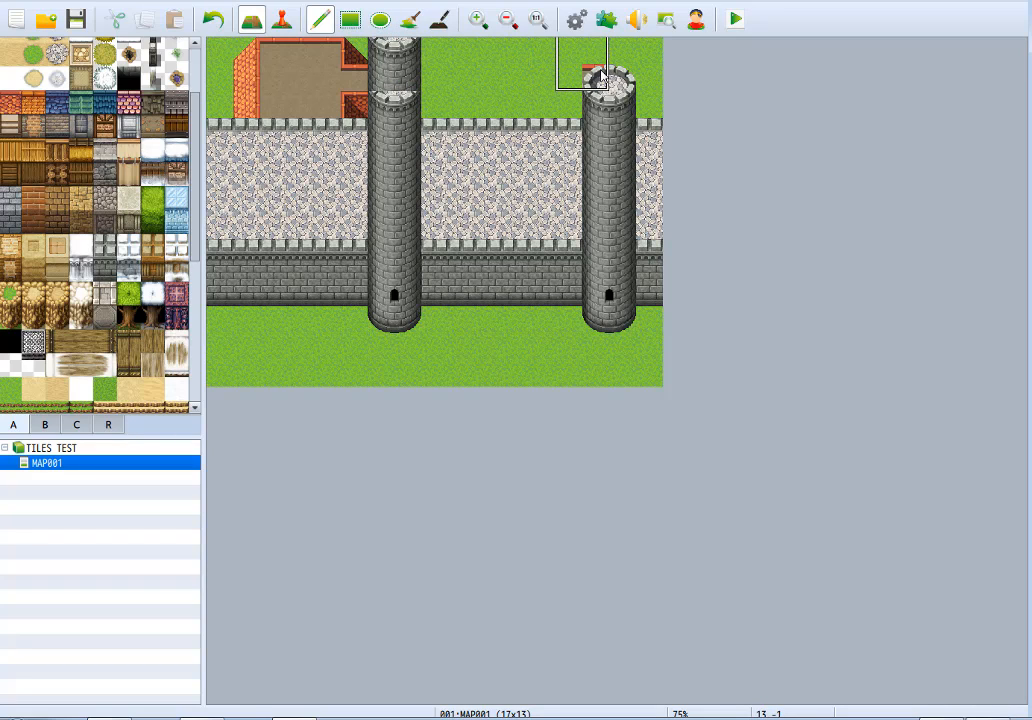
pyautogui.moveTo(605, 80); pyautogui.dragTo(622, 88, button='right')
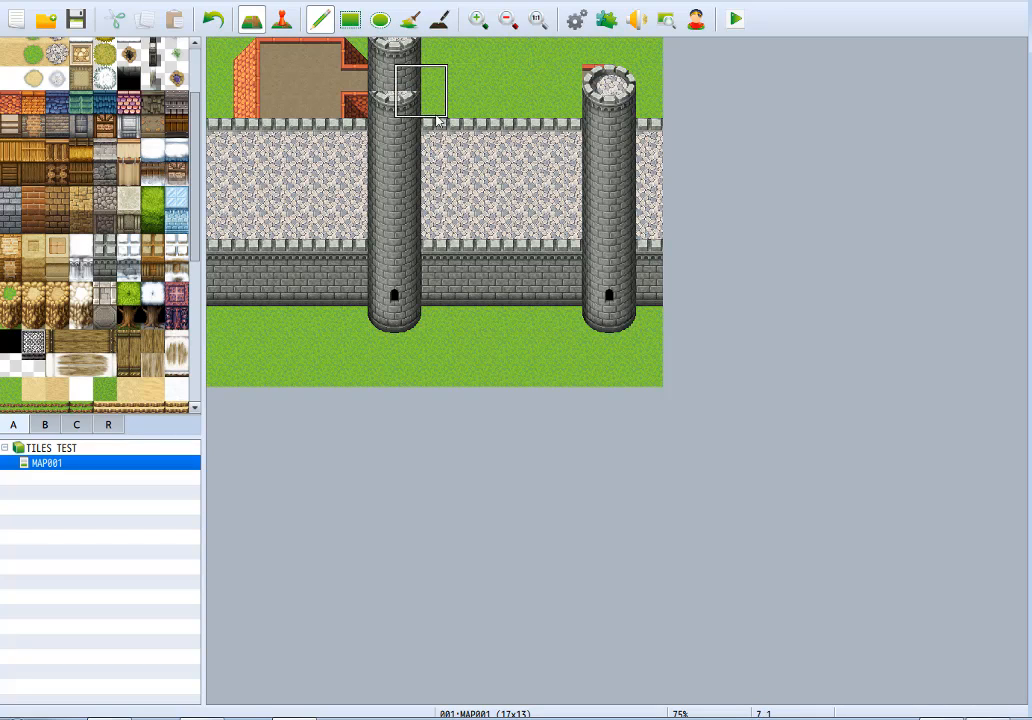
pyautogui.click(415, 188)
pyautogui.moveTo(479, 132); pyautogui.dragTo(479, 167, button='right')
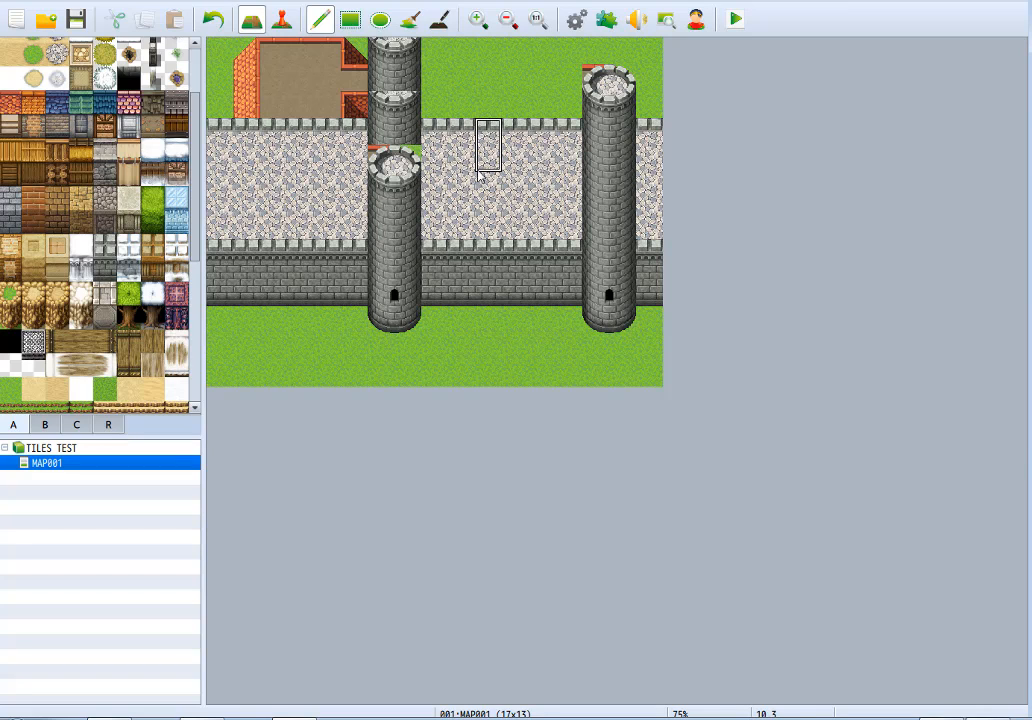
pyautogui.moveTo(418, 169); pyautogui.dragTo(190, 179)
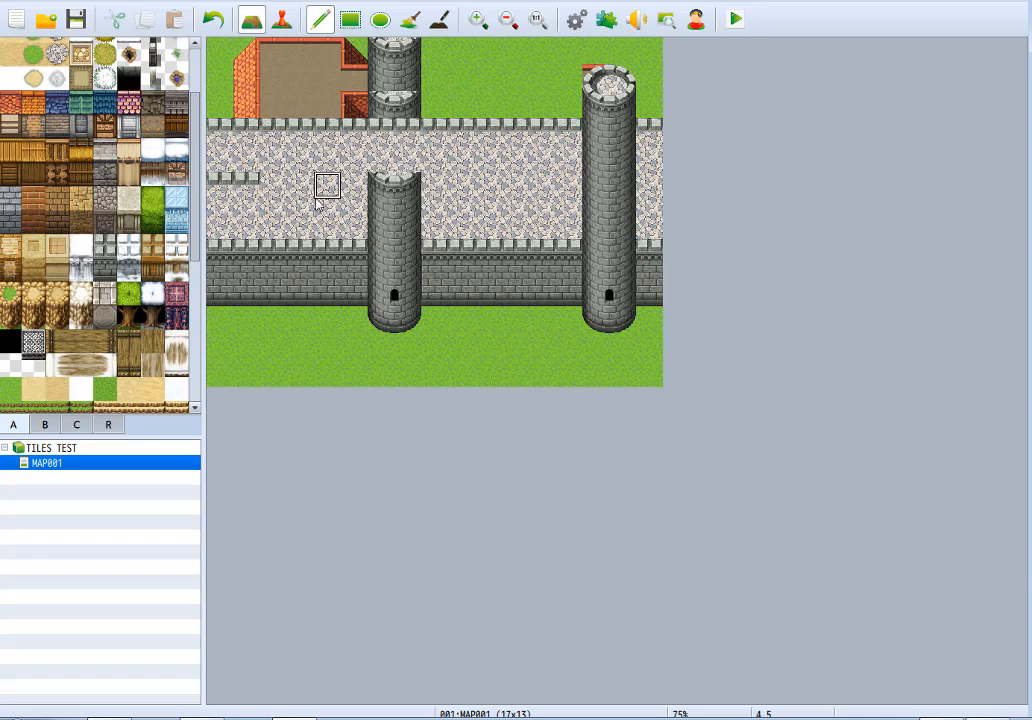
pyautogui.moveTo(325, 185); pyautogui.dragTo(186, 192)
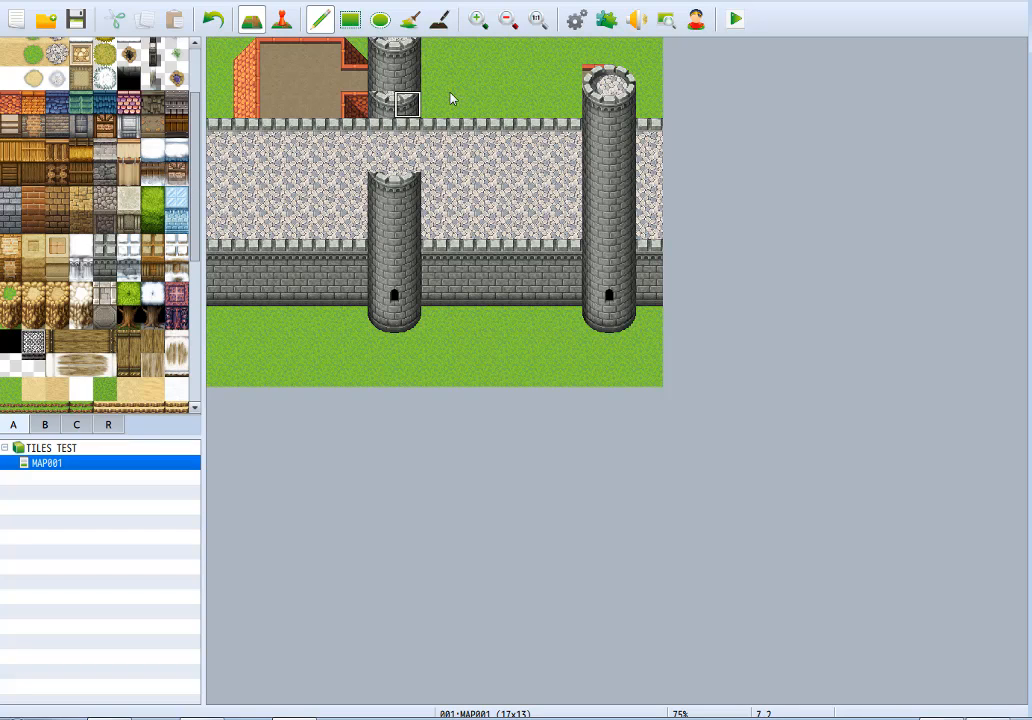
# Replace the house and tower remains above the wall with grass, and repaint the wall walk over the right tower's upper shaft.
pyautogui.moveTo(406, 97)
pyautogui.mouseDown()
pyautogui.moveTo(372, 44)
pyautogui.moveTo(203, 75)
pyautogui.moveTo(401, 99)
pyautogui.moveTo(226, 84)
pyautogui.moveTo(708, 44)
pyautogui.moveTo(455, 90)
pyautogui.moveTo(630, 104)
pyautogui.moveTo(595, 108)
pyautogui.mouseUp()
pyautogui.moveTo(551, 134); pyautogui.dragTo(549, 238, button='right')
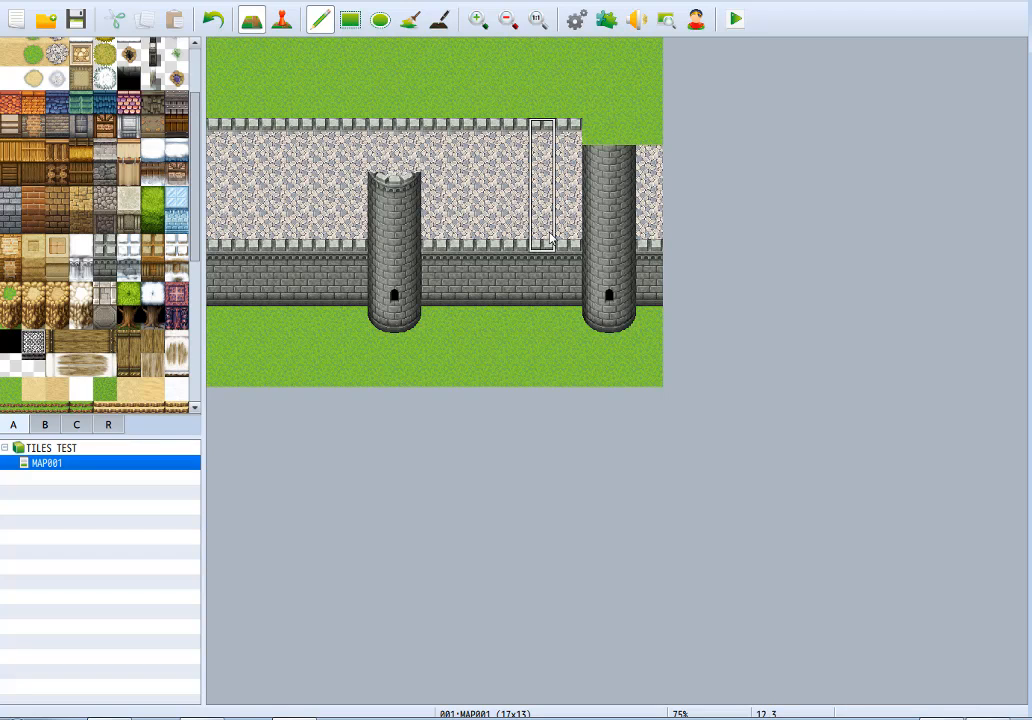
pyautogui.moveTo(597, 107); pyautogui.dragTo(655, 106)
pyautogui.hotkey('ctrl', 'z')
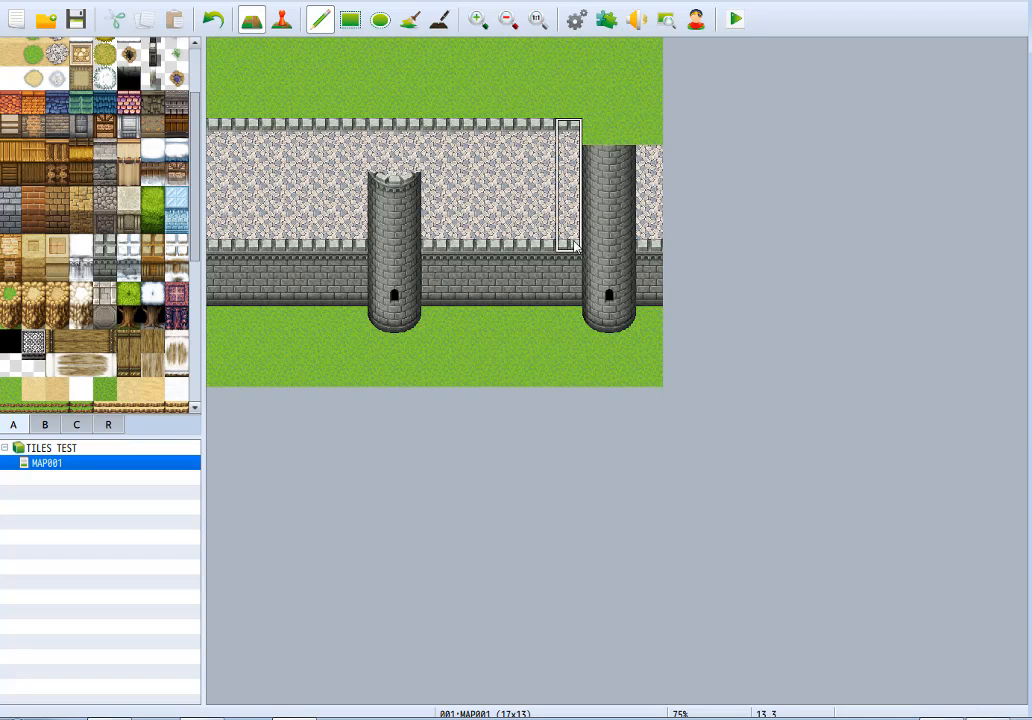
pyautogui.moveTo(584, 240); pyautogui.dragTo(658, 236)
pyautogui.rightClick(603, 219)
pyautogui.click(603, 219)
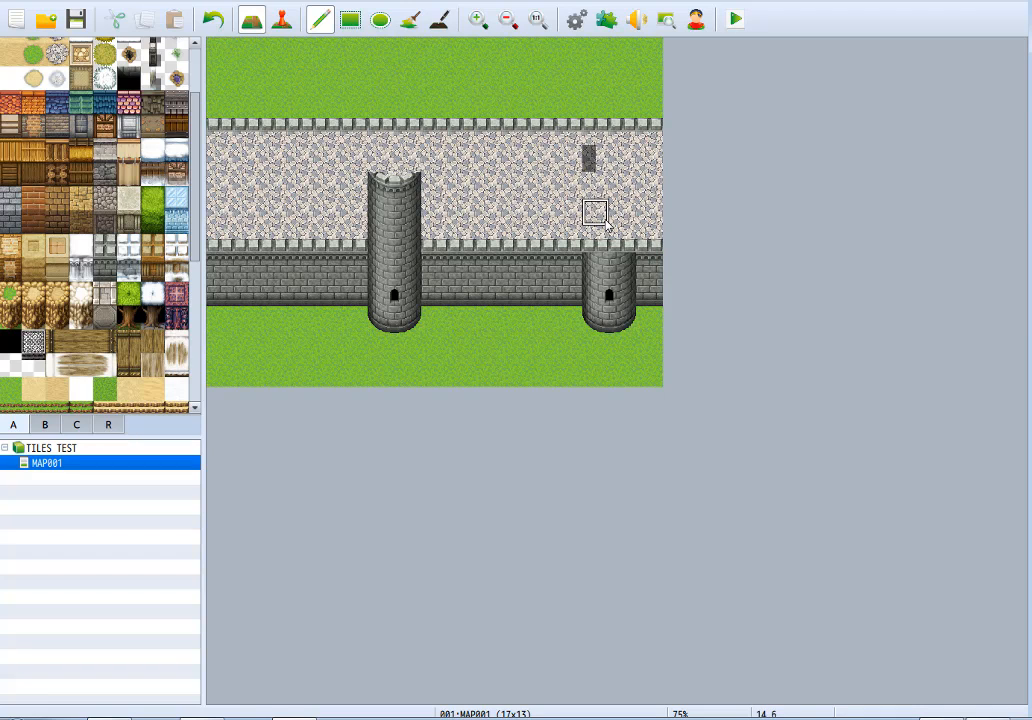
pyautogui.click(603, 182)
# Copy the shortened left tower, two by six tiles, over the remaining base of the right tower.
pyautogui.moveTo(381, 185); pyautogui.dragTo(408, 318, button='right')
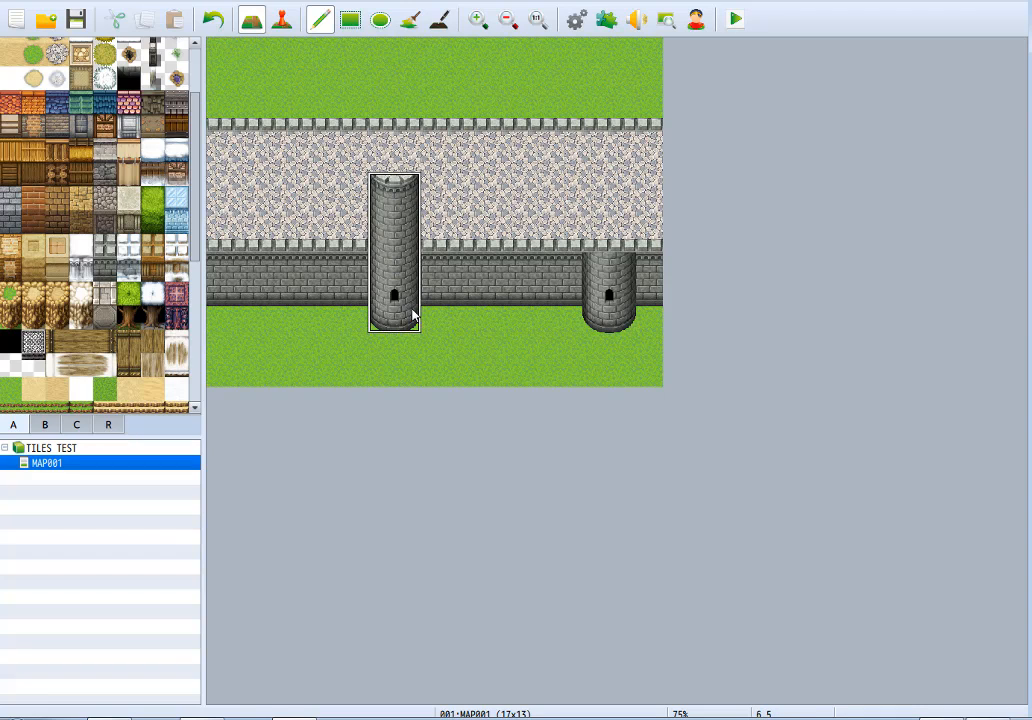
pyautogui.click(619, 292)
pyautogui.click(621, 320)
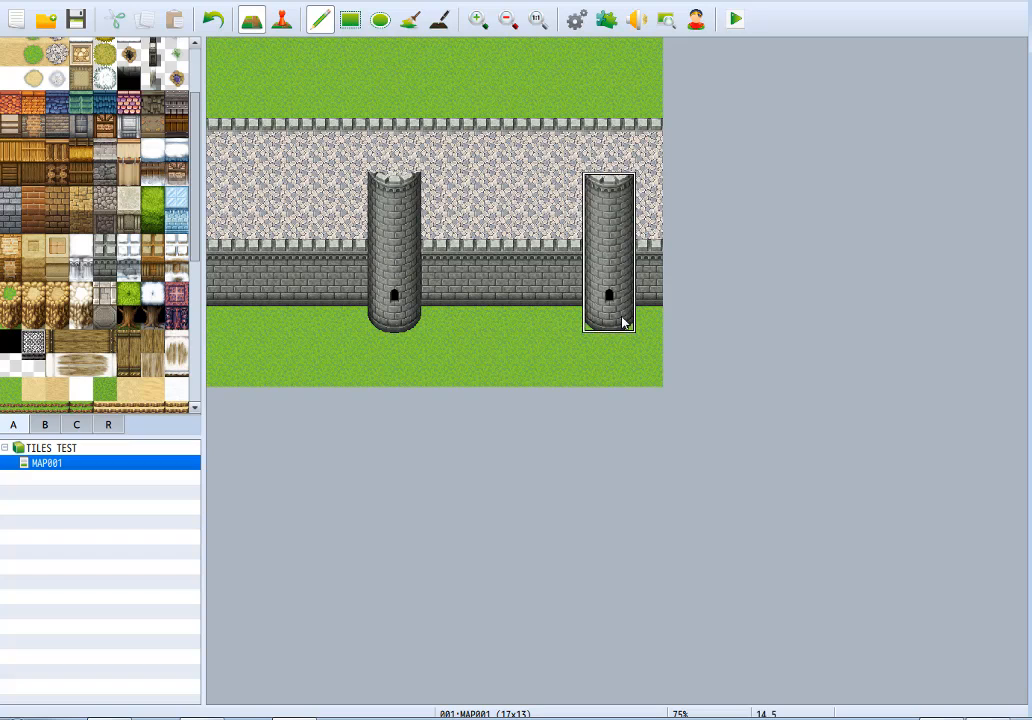
# Complete both front towers with the upper half of the Round Tower A (Castle) battlement cap.
pyautogui.click(75, 426)
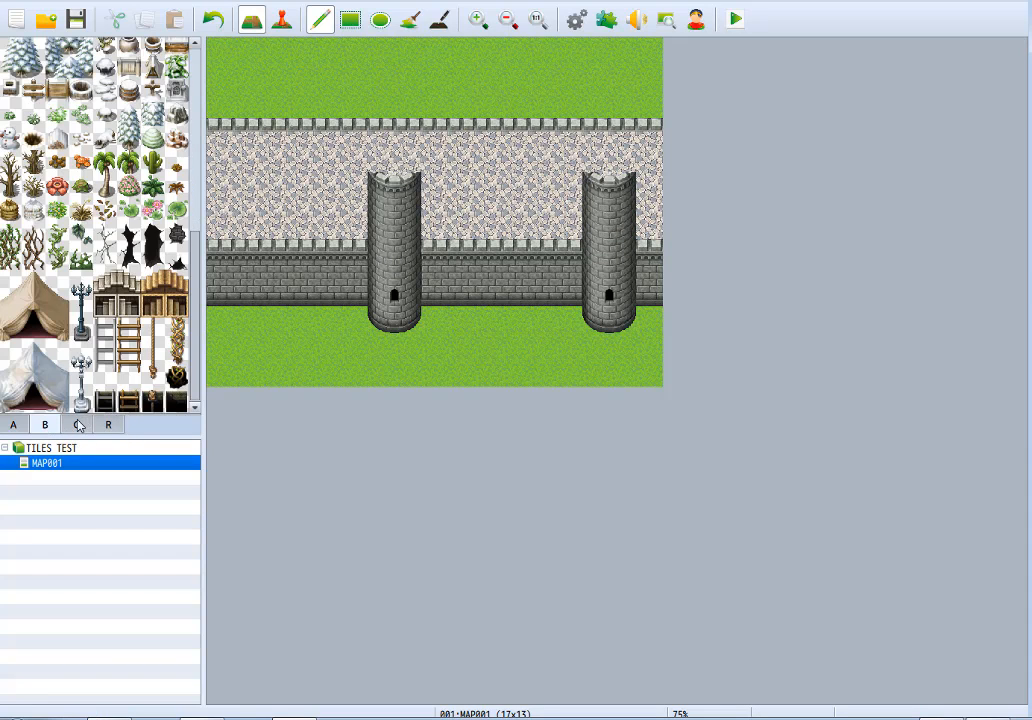
pyautogui.click(79, 426)
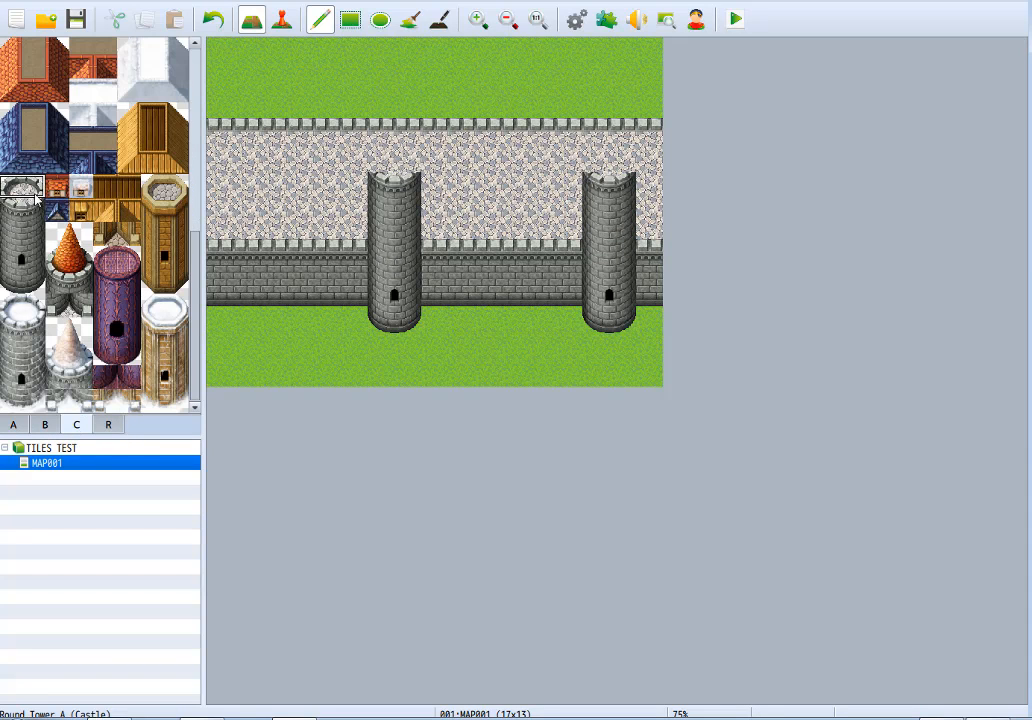
pyautogui.click(381, 160)
pyautogui.click(595, 160)
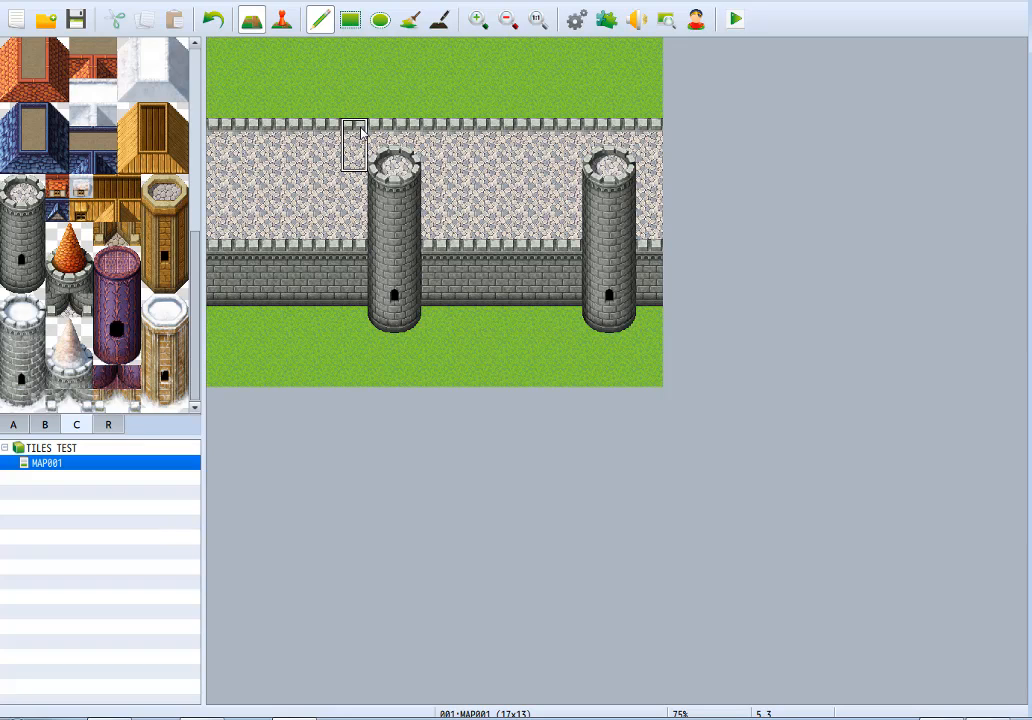
# Place copies of the round tower behind the wall, directly above each of the two front towers.
pyautogui.moveTo(382, 234)
pyautogui.mouseDown(button='right')
pyautogui.moveTo(392, 178)
pyautogui.moveTo(404, 169)
pyautogui.moveTo(401, 216)
pyautogui.moveTo(412, 236)
pyautogui.mouseUp(button='right')
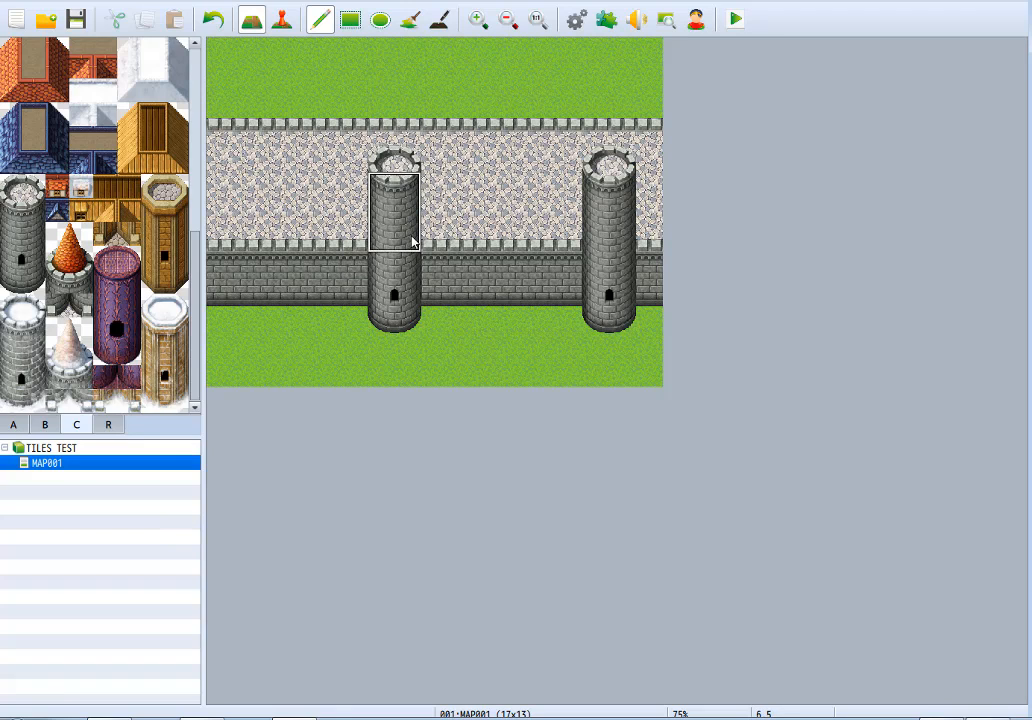
pyautogui.click(410, 106)
pyautogui.click(617, 95)
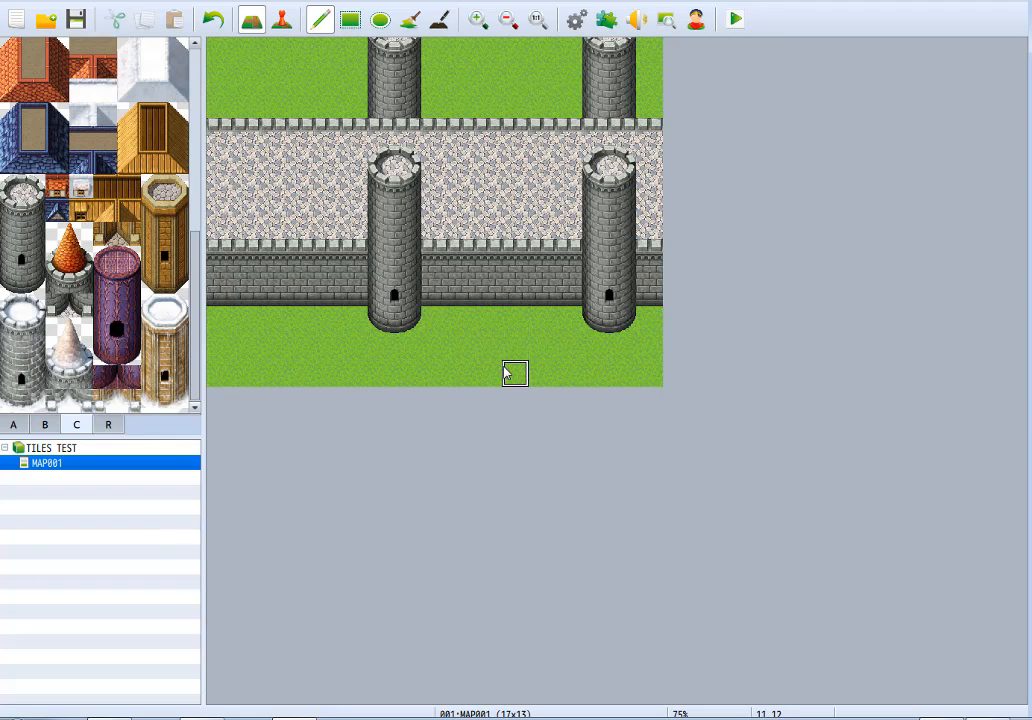
# Open a four-tile-wide gateway in the wall between the front towers and pave it with cobblestone down to the map's lower edge.
pyautogui.moveTo(490, 290)
pyautogui.mouseDown()
pyautogui.moveTo(532, 292)
pyautogui.moveTo(487, 267)
pyautogui.moveTo(488, 294)
pyautogui.moveTo(465, 270)
pyautogui.mouseUp()
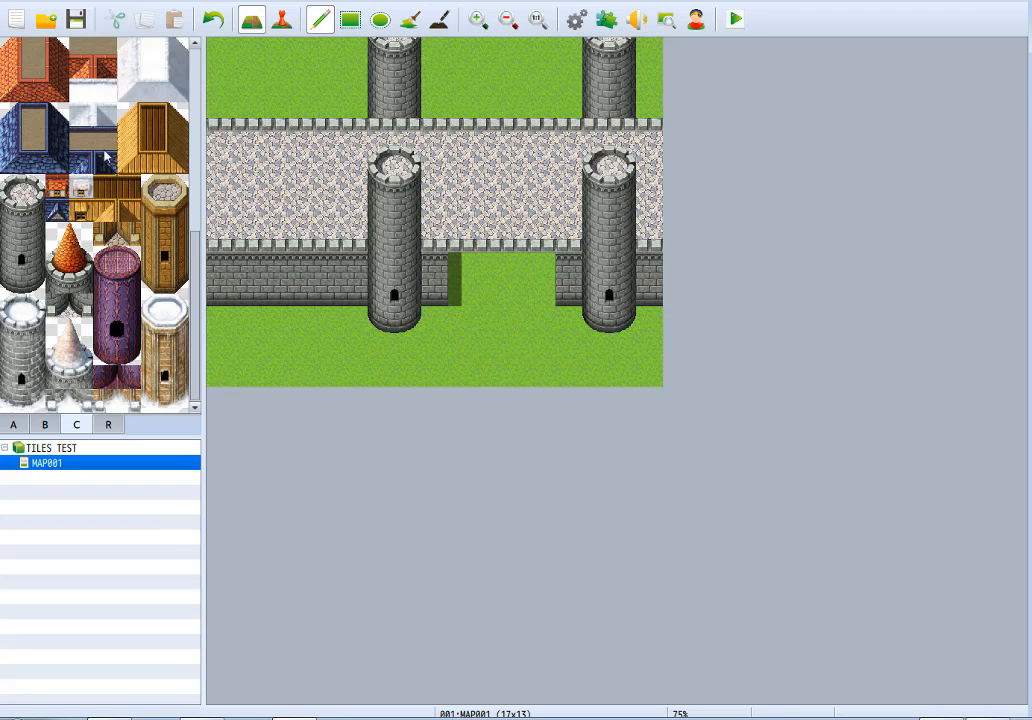
pyautogui.click(13, 424)
pyautogui.scroll(4, 105, 165)
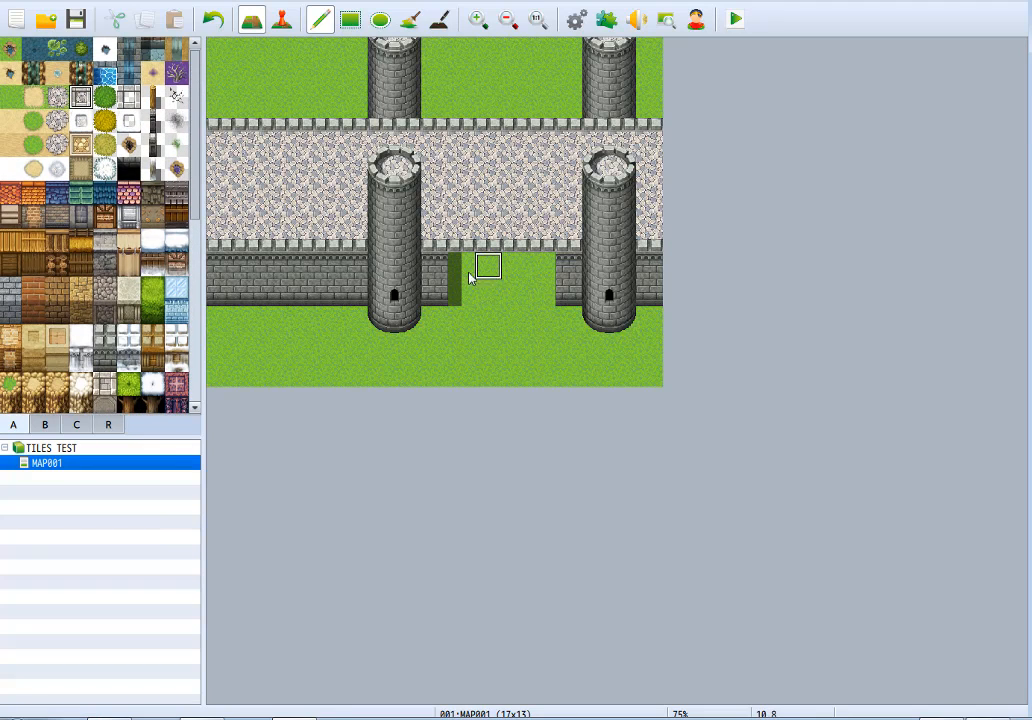
pyautogui.moveTo(462, 266); pyautogui.dragTo(461, 292)
pyautogui.moveTo(565, 375)
pyautogui.mouseDown()
pyautogui.moveTo(539, 268)
pyautogui.moveTo(472, 375)
pyautogui.moveTo(504, 300)
pyautogui.moveTo(515, 348)
pyautogui.mouseUp()
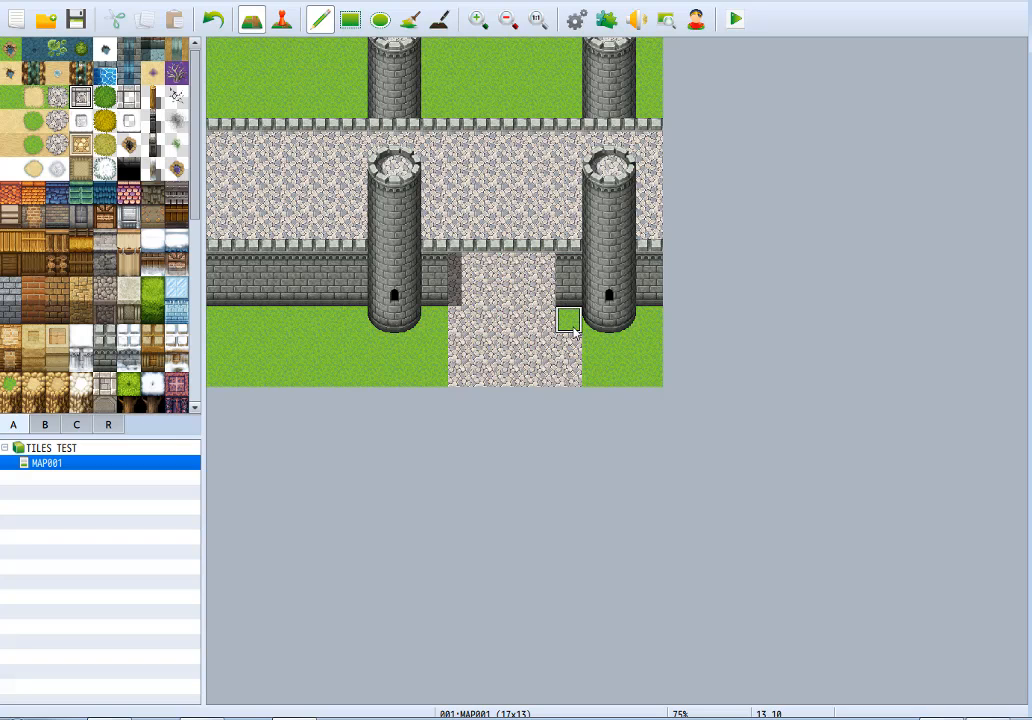
# Trim the cobblestone path to the gateway's width with grass and repaint its left border straight through the opening.
pyautogui.rightClick(573, 329)
pyautogui.moveTo(573, 329)
pyautogui.mouseDown()
pyautogui.moveTo(571, 395)
pyautogui.moveTo(541, 375)
pyautogui.mouseUp()
pyautogui.moveTo(436, 364); pyautogui.dragTo(434, 327)
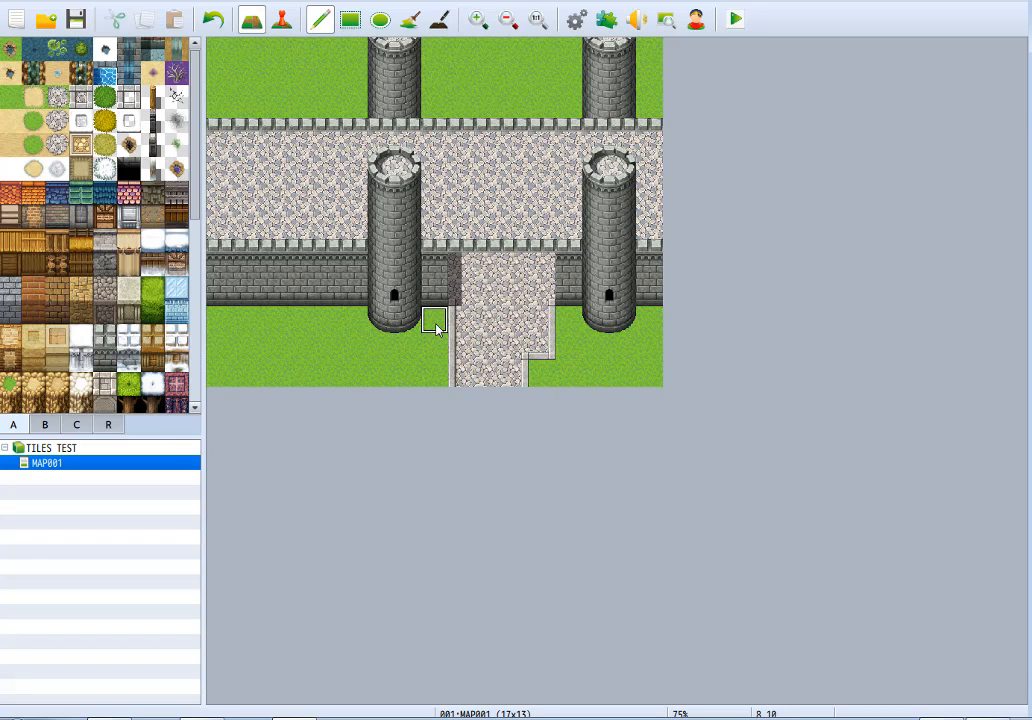
pyautogui.rightClick(533, 329)
pyautogui.click(534, 379)
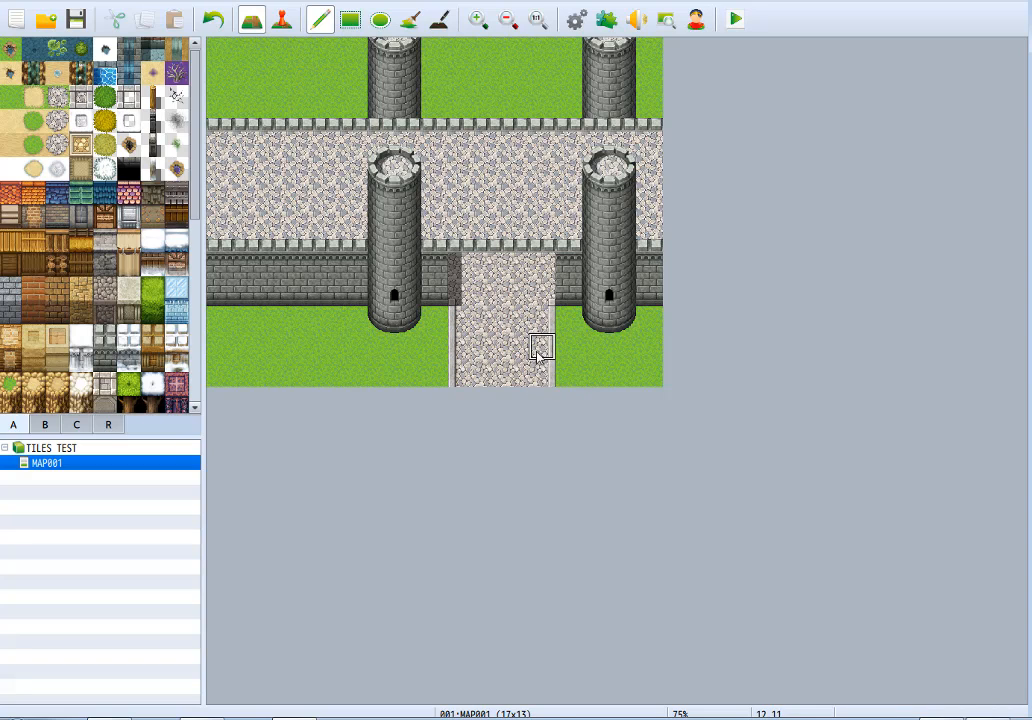
pyautogui.keyDown('shift'); pyautogui.moveTo(466, 319); pyautogui.dragTo(470, 265); pyautogui.keyUp('shift')
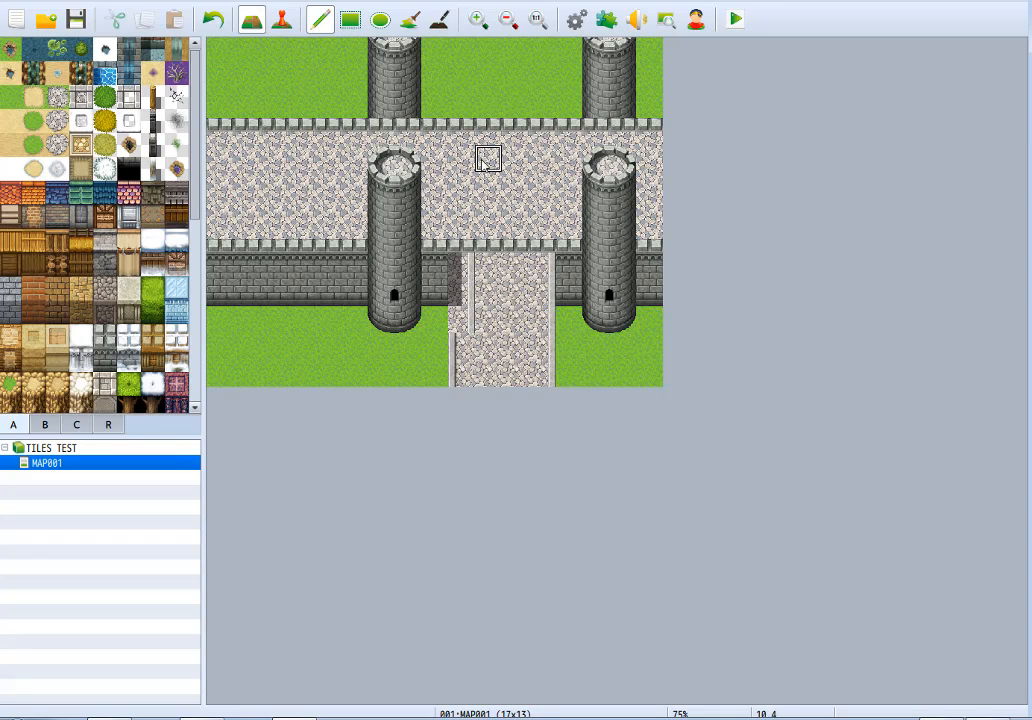
pyautogui.moveTo(468, 370); pyautogui.dragTo(461, 265)
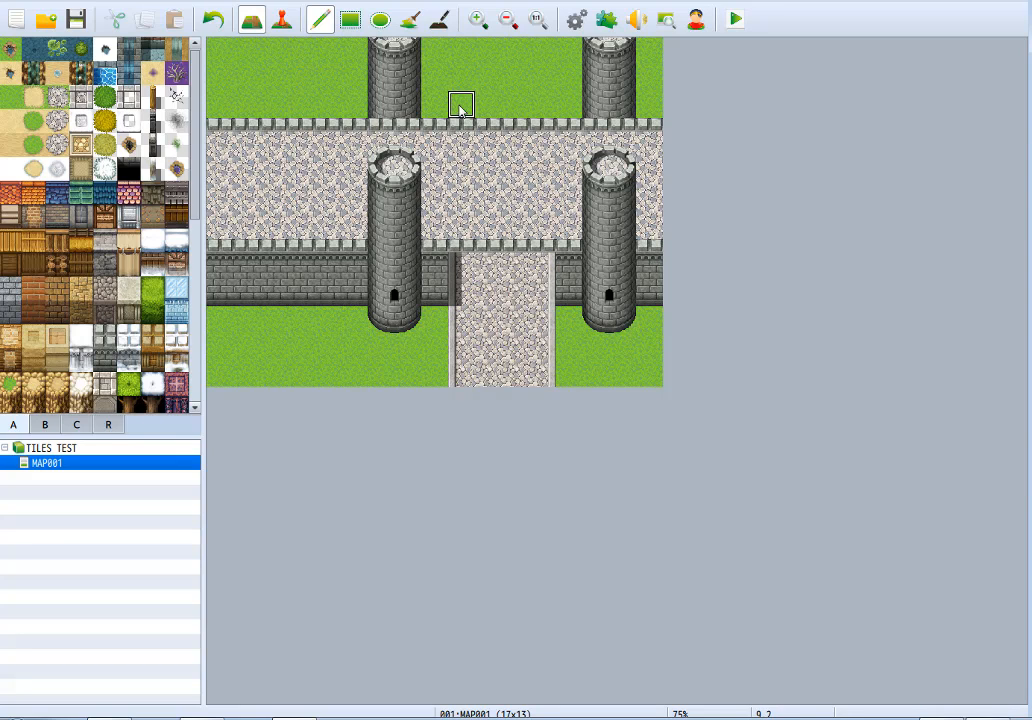
# Continue the four-tile-wide cobblestone path on the grass behind the wall, up to the map's upper edge.
pyautogui.moveTo(461, 101); pyautogui.dragTo(461, 45)
pyautogui.moveTo(549, 292); pyautogui.dragTo(464, 292, button='right')
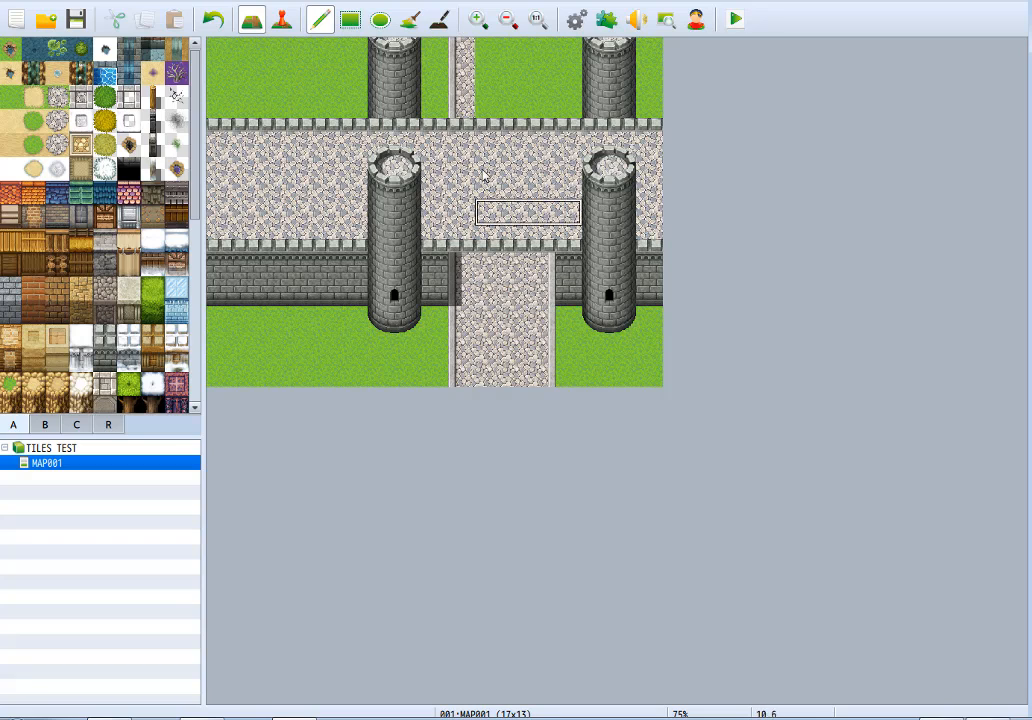
pyautogui.keyDown('shift'); pyautogui.moveTo(461, 106); pyautogui.dragTo(462, 51); pyautogui.keyUp('shift')
# Shade the cobblestone inside the gateway opening with the shadow pen, then return to the pencil tool.
pyautogui.click(439, 19)
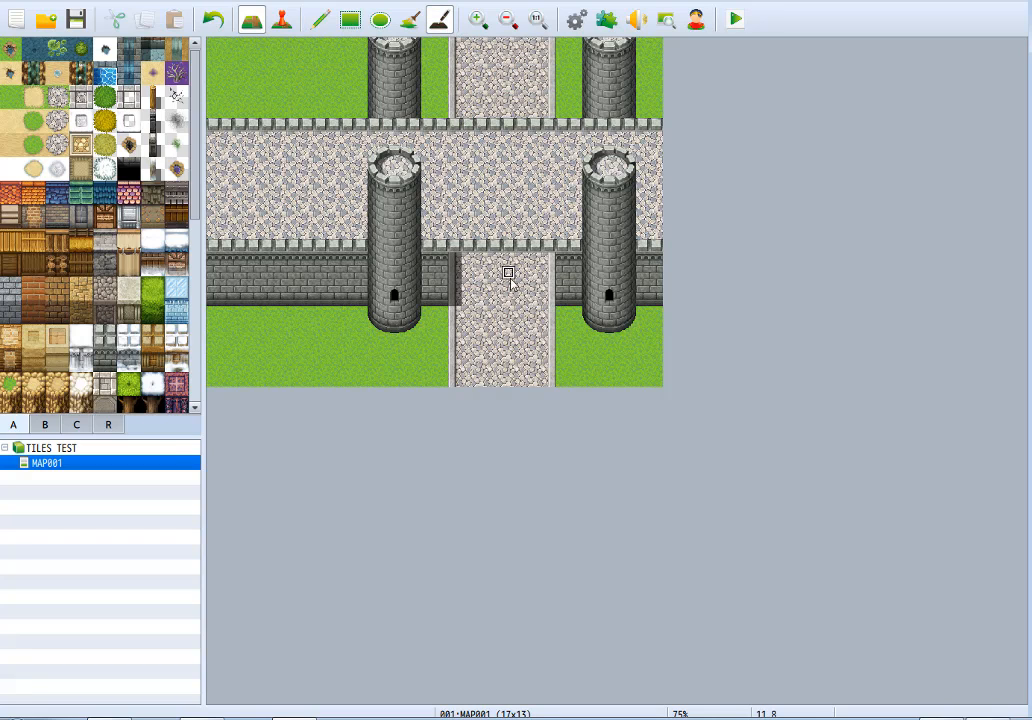
pyautogui.moveTo(468, 260)
pyautogui.mouseDown()
pyautogui.moveTo(495, 297)
pyautogui.moveTo(546, 272)
pyautogui.moveTo(507, 246)
pyautogui.moveTo(535, 286)
pyautogui.moveTo(484, 272)
pyautogui.moveTo(521, 261)
pyautogui.moveTo(488, 247)
pyautogui.mouseUp()
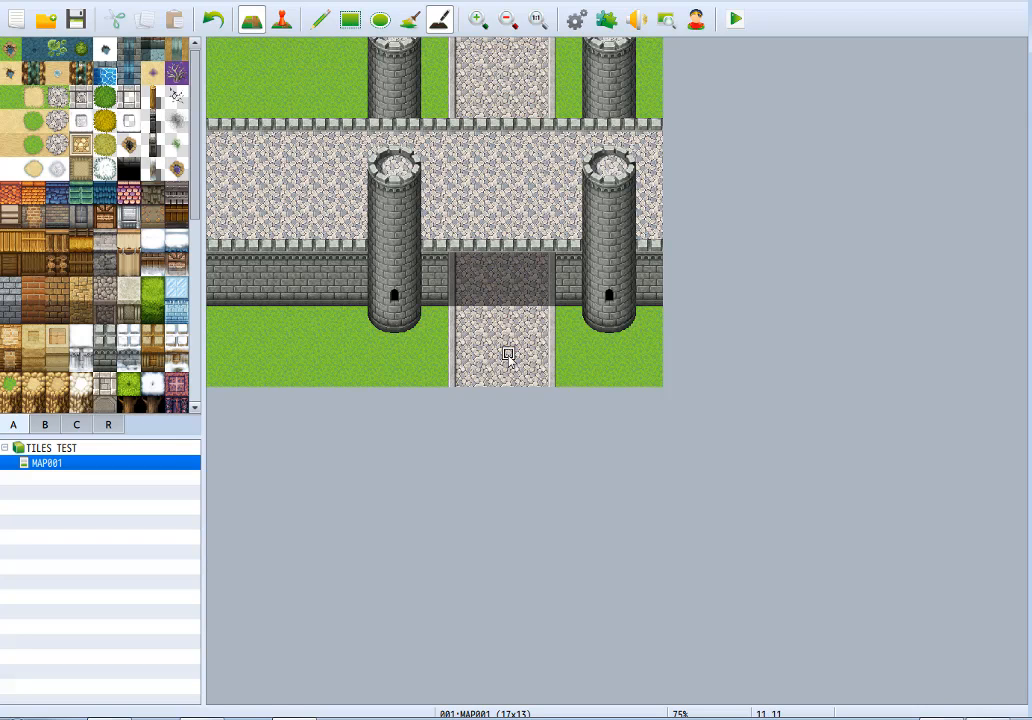
pyautogui.click(319, 19)
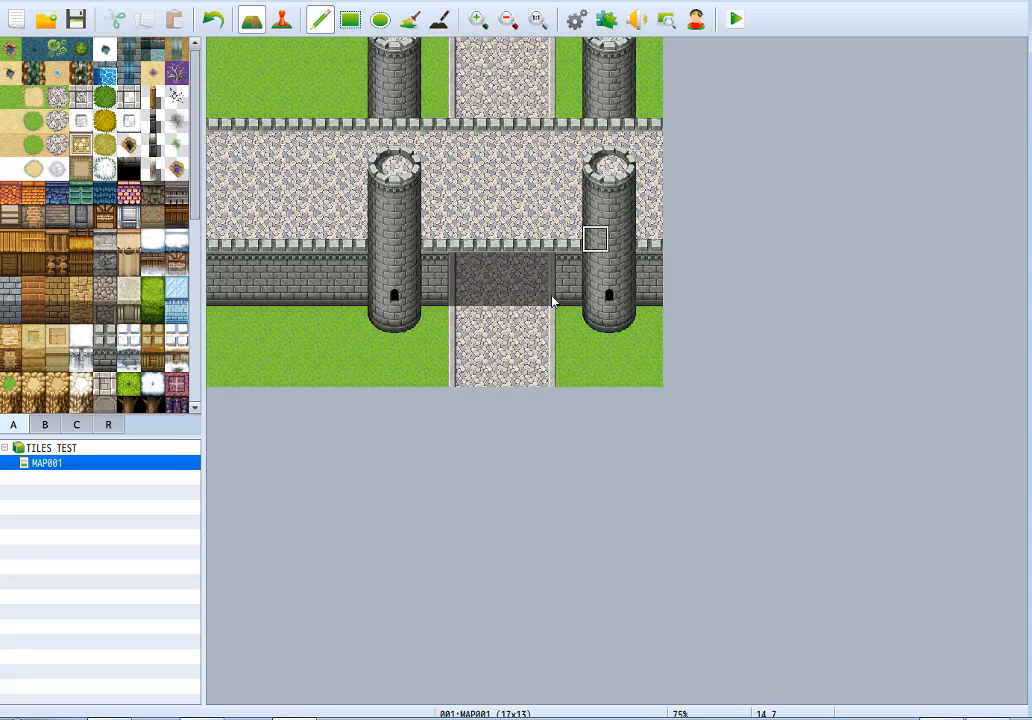
# Copy the tower window tiles to add a second, higher window to both front towers and one window to each rear tower.
pyautogui.moveTo(384, 302); pyautogui.dragTo(404, 295, button='right')
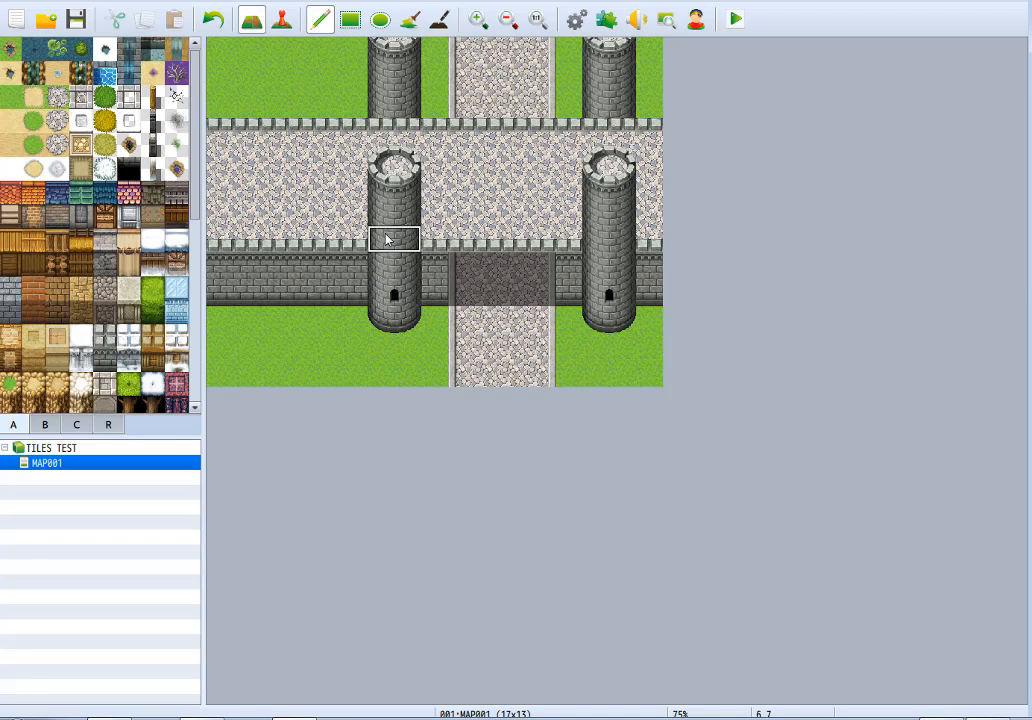
pyautogui.click(387, 238)
pyautogui.hotkey('ctrl', 'z')
pyautogui.keyDown('shift'); pyautogui.click(387, 236); pyautogui.keyUp('shift')
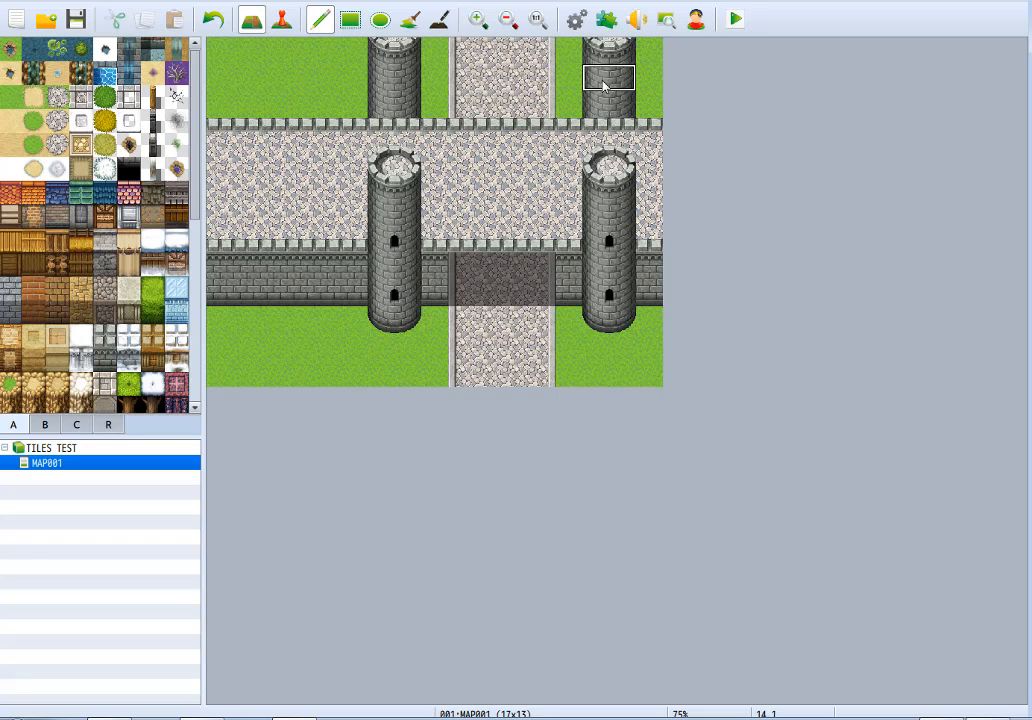
pyautogui.keyDown('shift'); pyautogui.click(602, 89); pyautogui.keyUp('shift')
pyautogui.keyDown('shift'); pyautogui.click(387, 84); pyautogui.keyUp('shift')
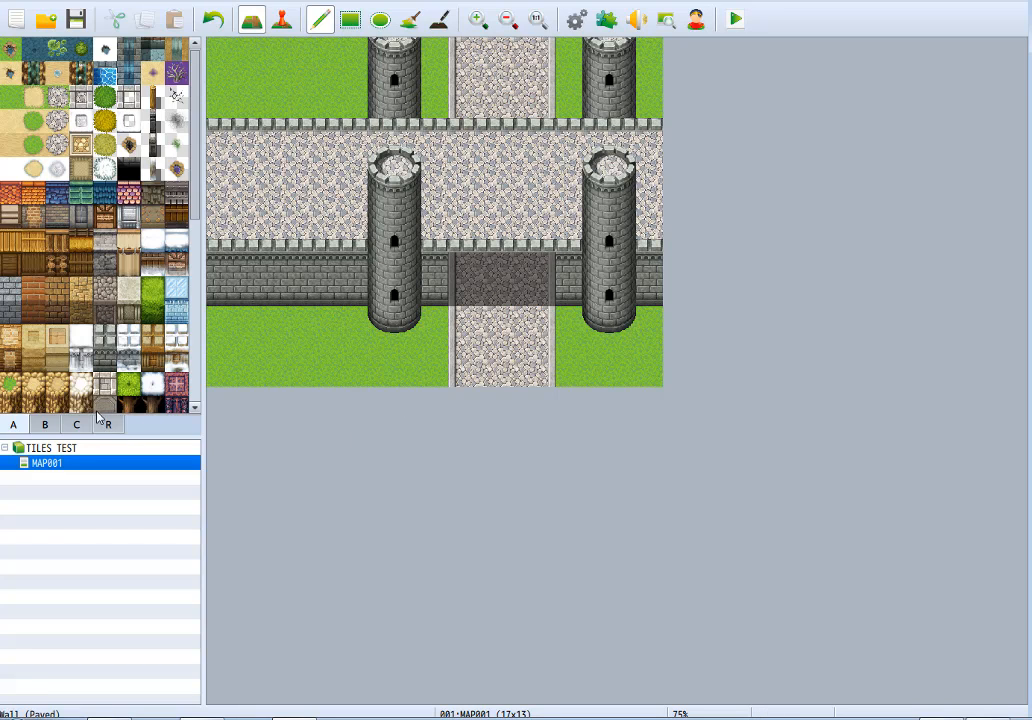
# Top both front towers with the orange castle spire from tileset page C.
pyautogui.click(76, 449)
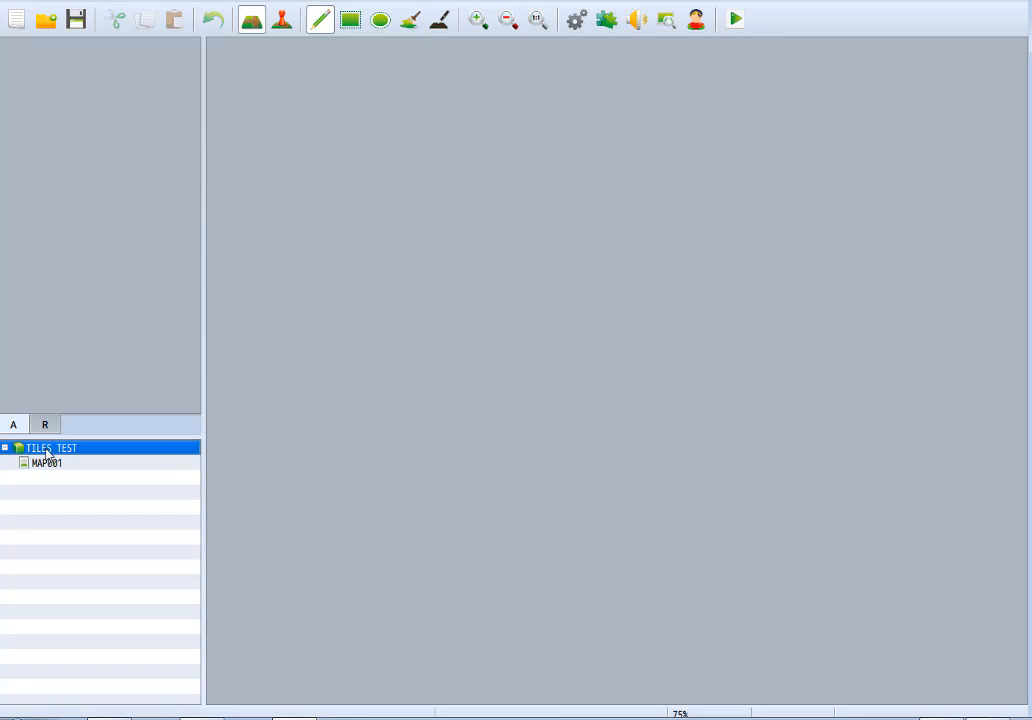
pyautogui.click(47, 464)
pyautogui.click(78, 425)
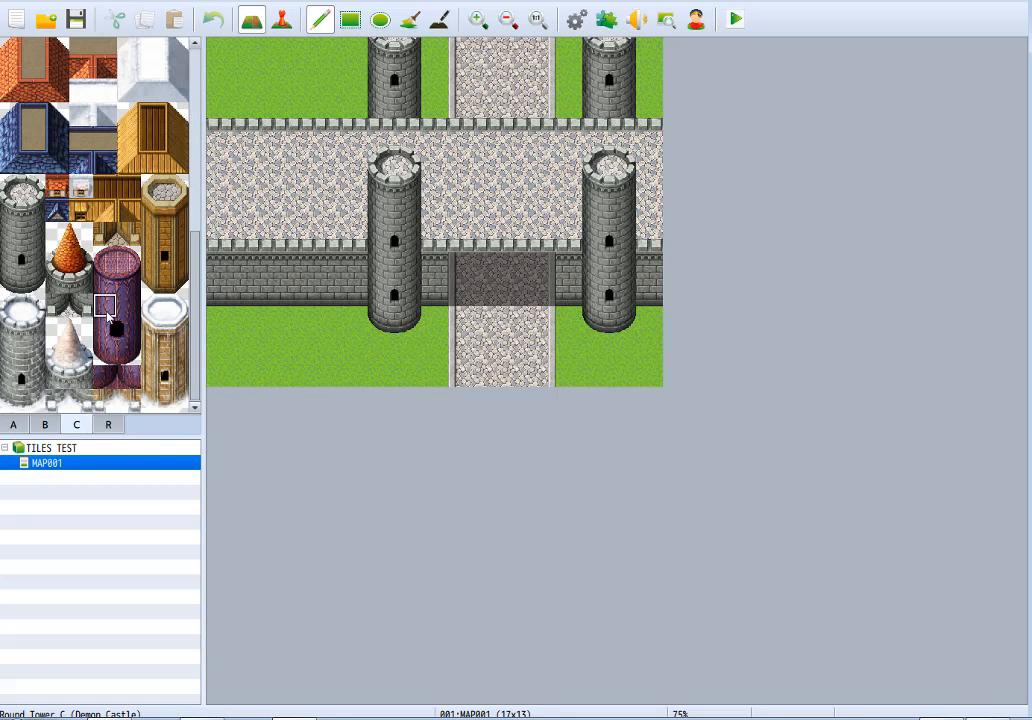
pyautogui.moveTo(82, 236); pyautogui.dragTo(58, 281)
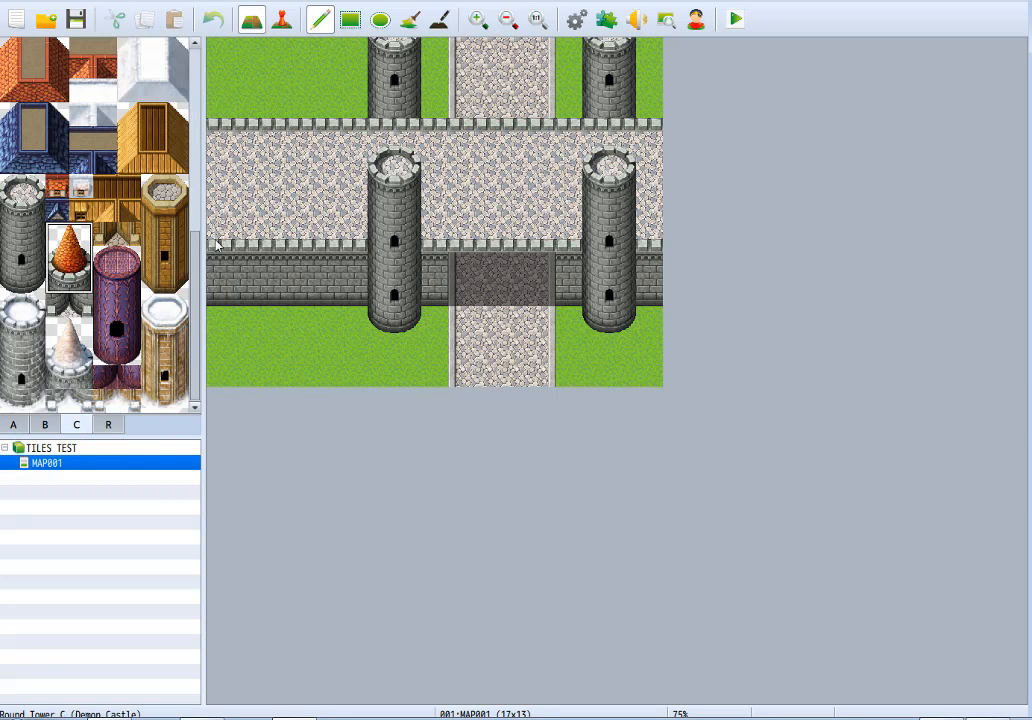
pyautogui.click(383, 121)
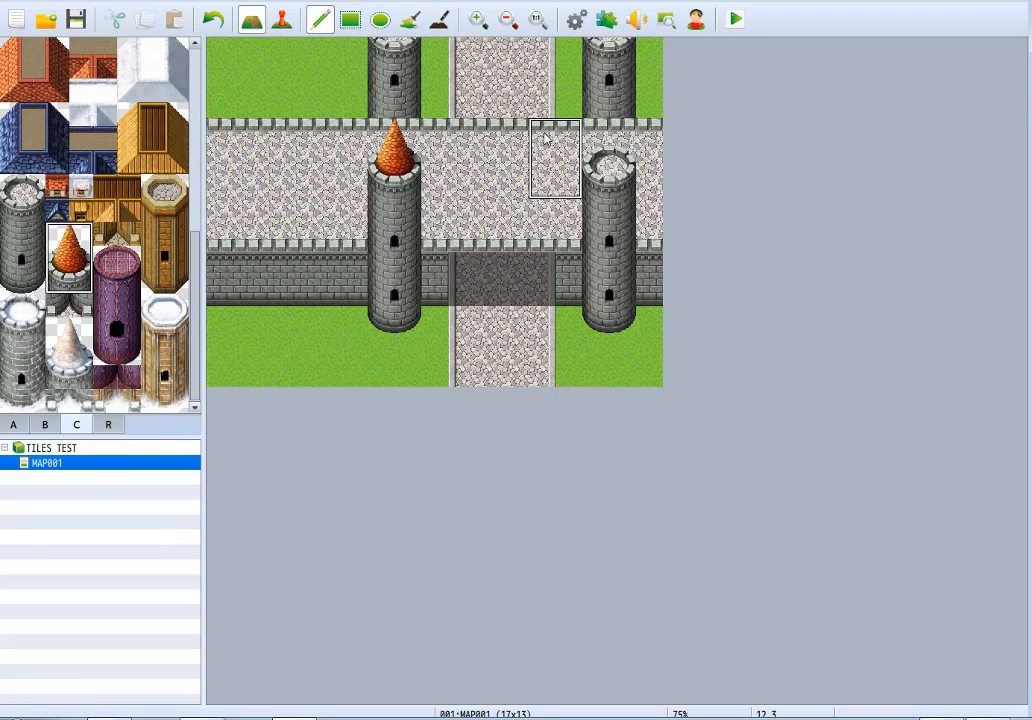
pyautogui.click(597, 121)
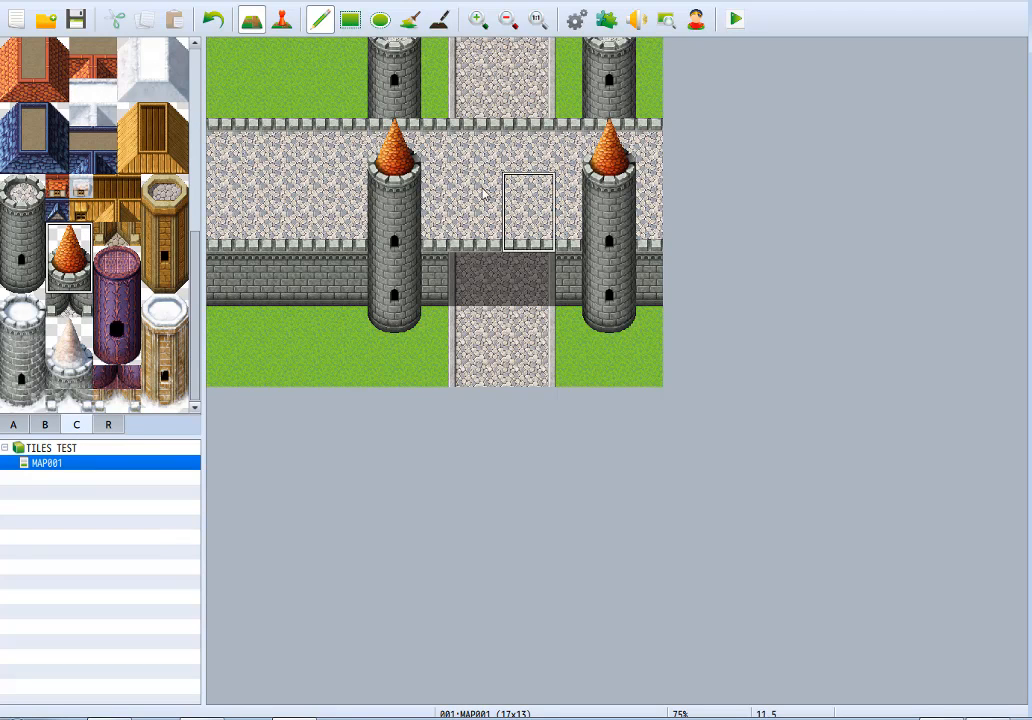
# Place the left tower-to-wall joint tile on the rear battlements west of the towers and replace the wall row beside it with grass.
pyautogui.click(60, 312)
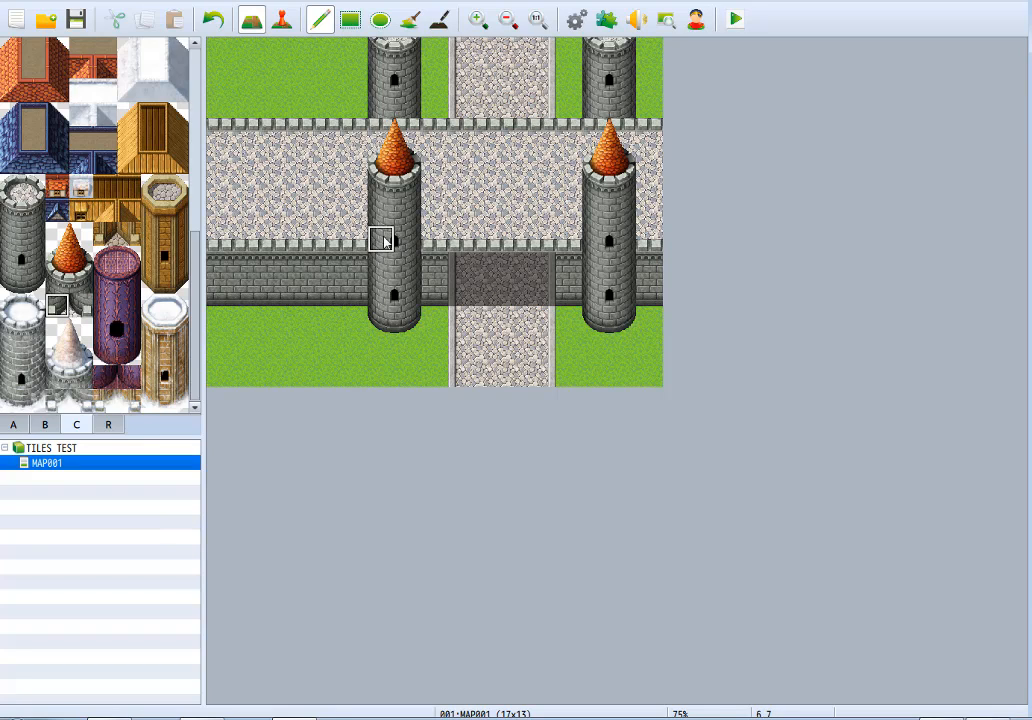
pyautogui.click(327, 238)
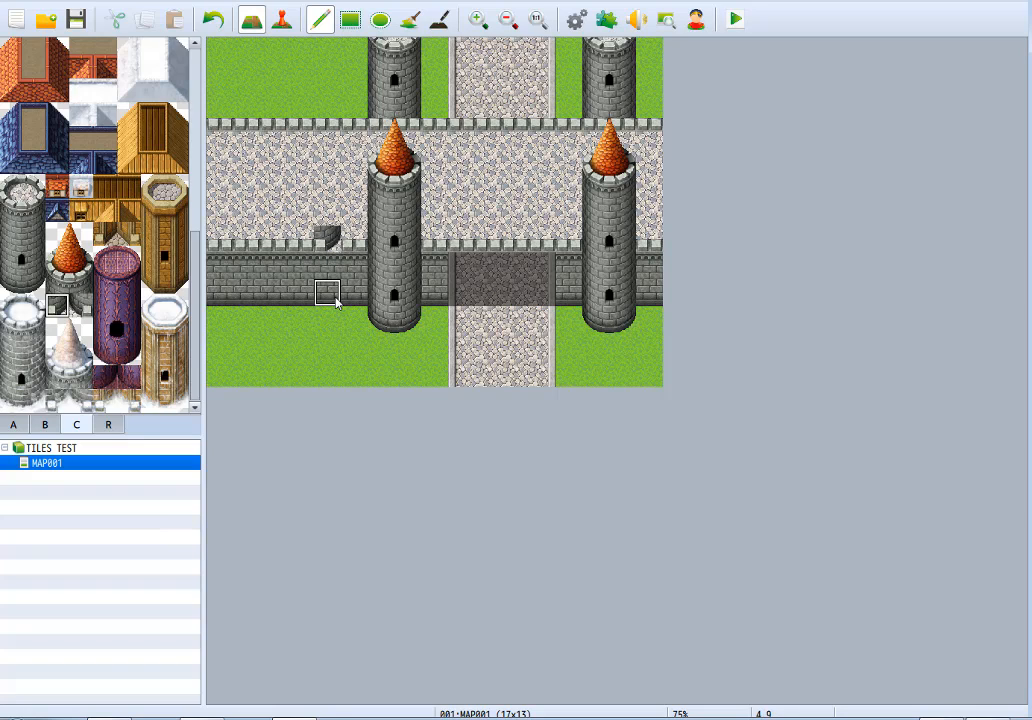
pyautogui.hotkey('ctrl', 'z')
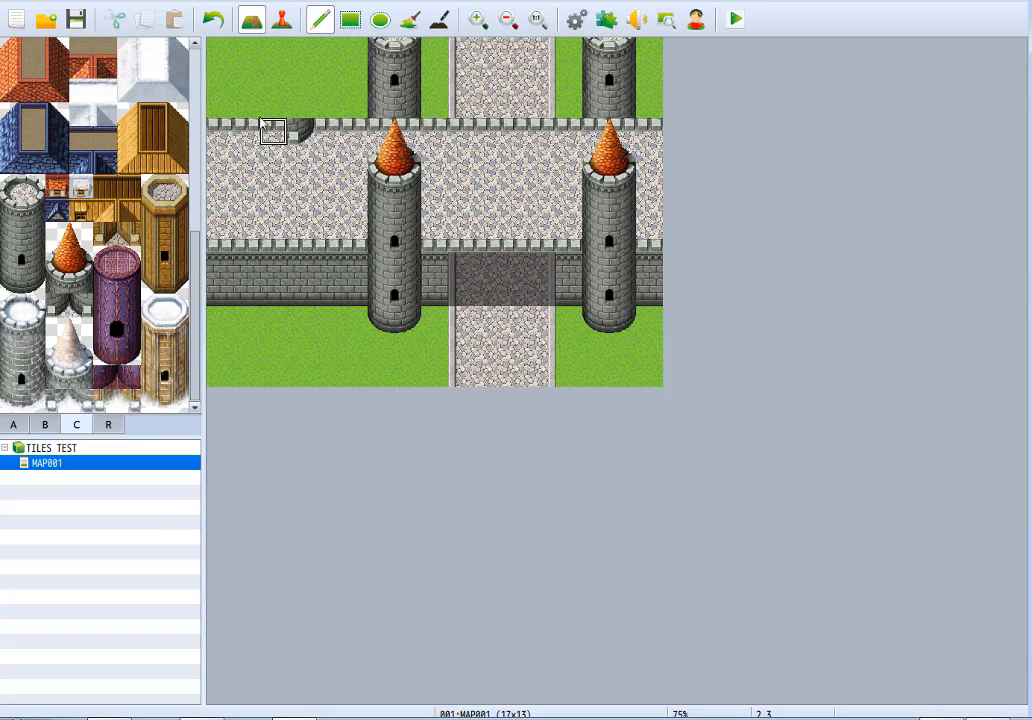
pyautogui.moveTo(268, 133); pyautogui.dragTo(232, 130)
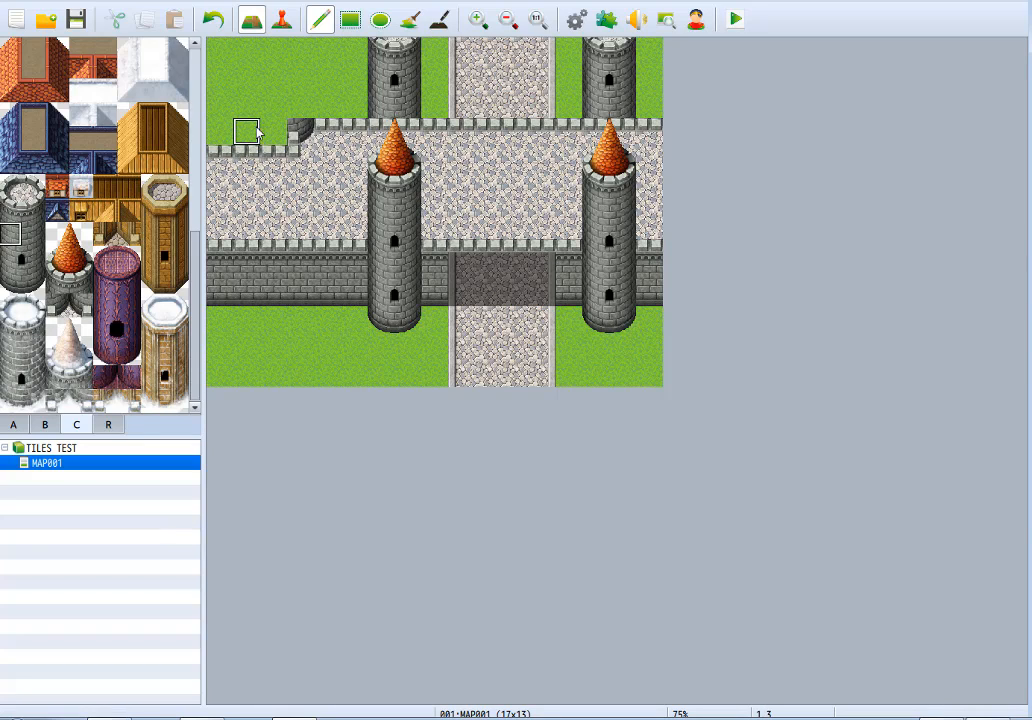
# Build a round castle tower body two tiles wide above the wall joint and crown it with the orange spire roof.
pyautogui.moveTo(274, 131); pyautogui.dragTo(275, 87)
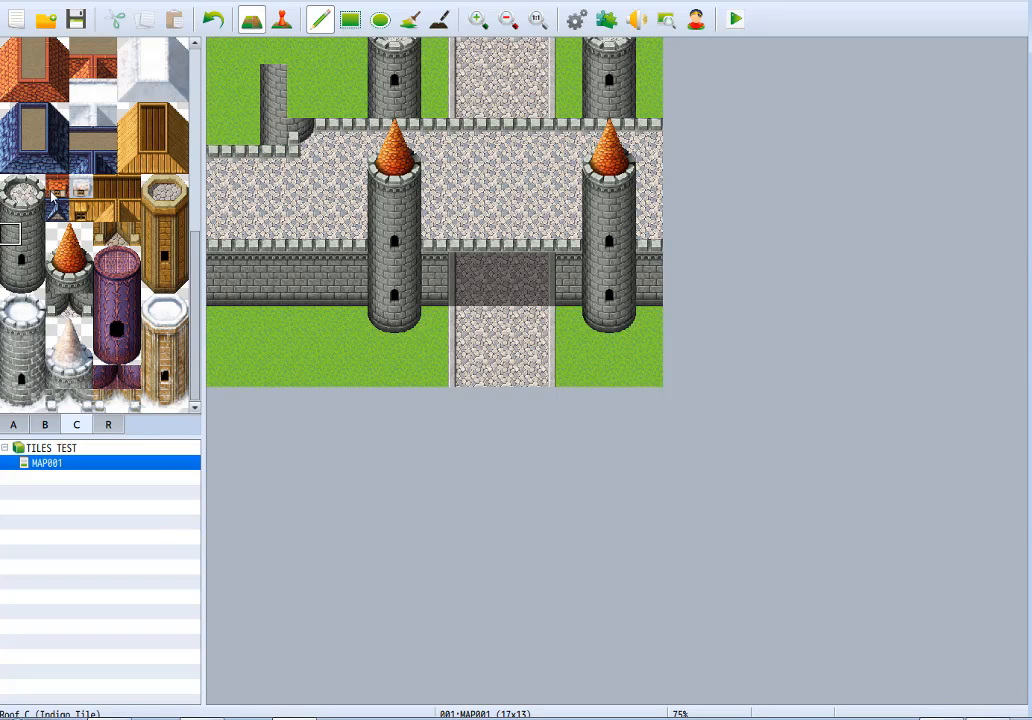
pyautogui.moveTo(41, 234); pyautogui.dragTo(60, 231)
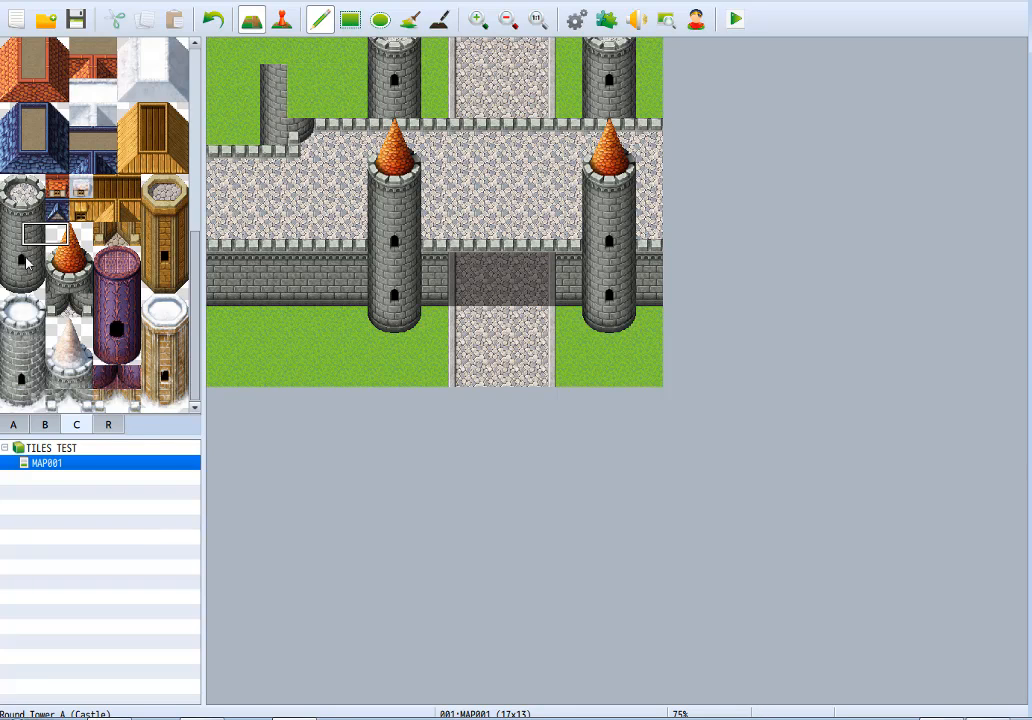
pyautogui.click(27, 262)
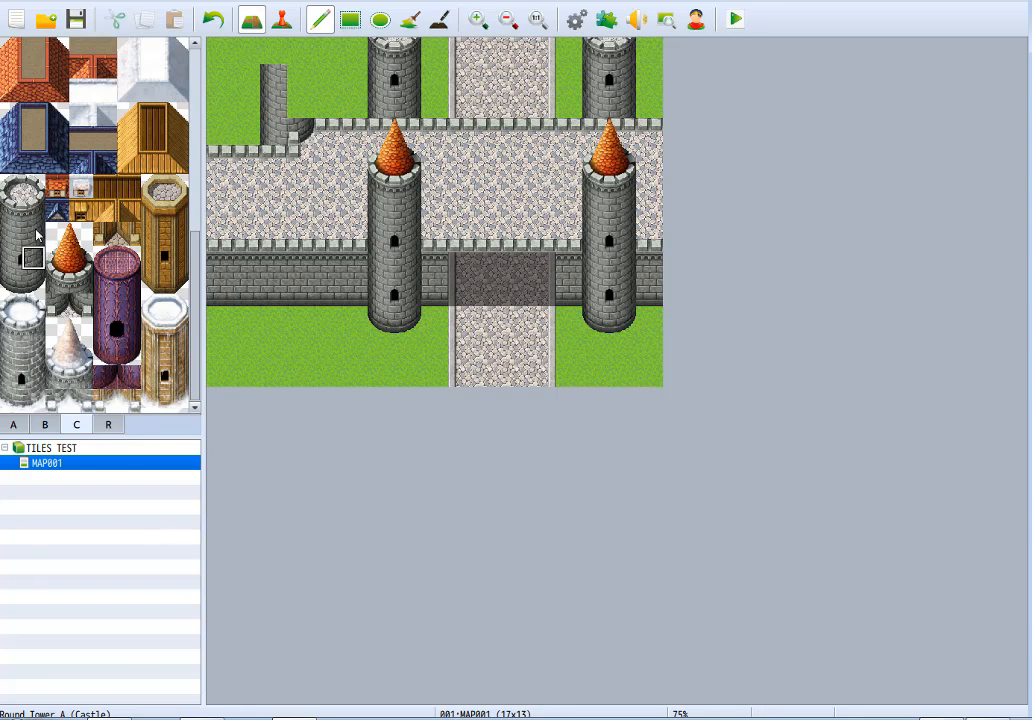
pyautogui.click(36, 231)
pyautogui.moveTo(303, 102); pyautogui.dragTo(305, 83)
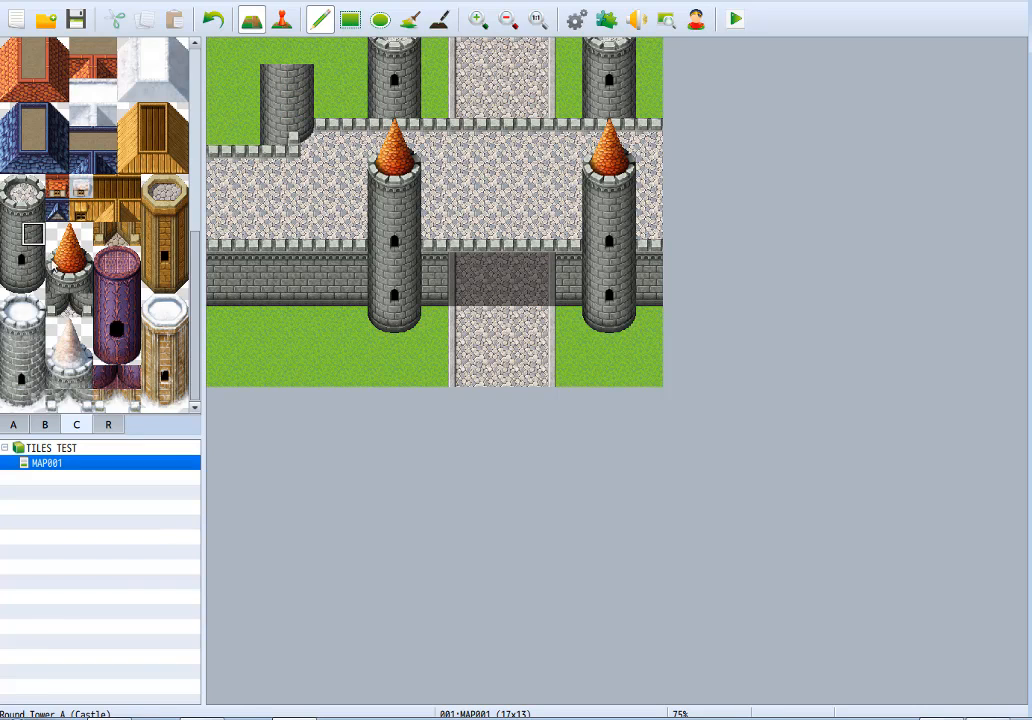
pyautogui.click(68, 266)
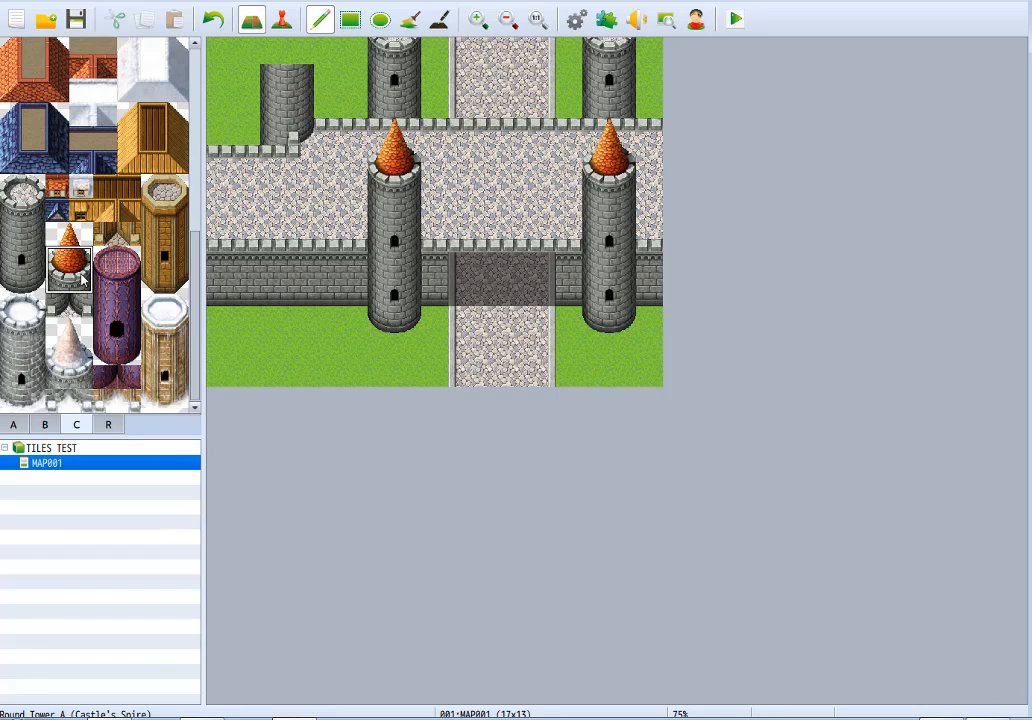
pyautogui.click(278, 52)
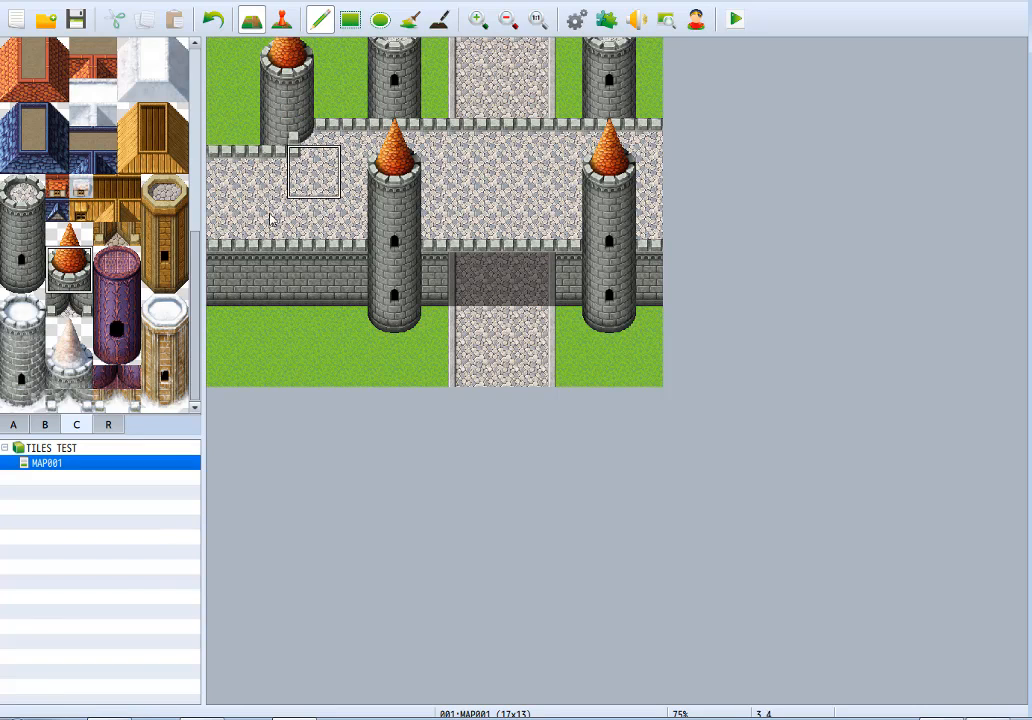
# Cover the three westernmost columns of the wall with grass so the wall ends beneath the new spired tower.
pyautogui.rightClick(214, 131)
pyautogui.moveTo(214, 150); pyautogui.dragTo(217, 293)
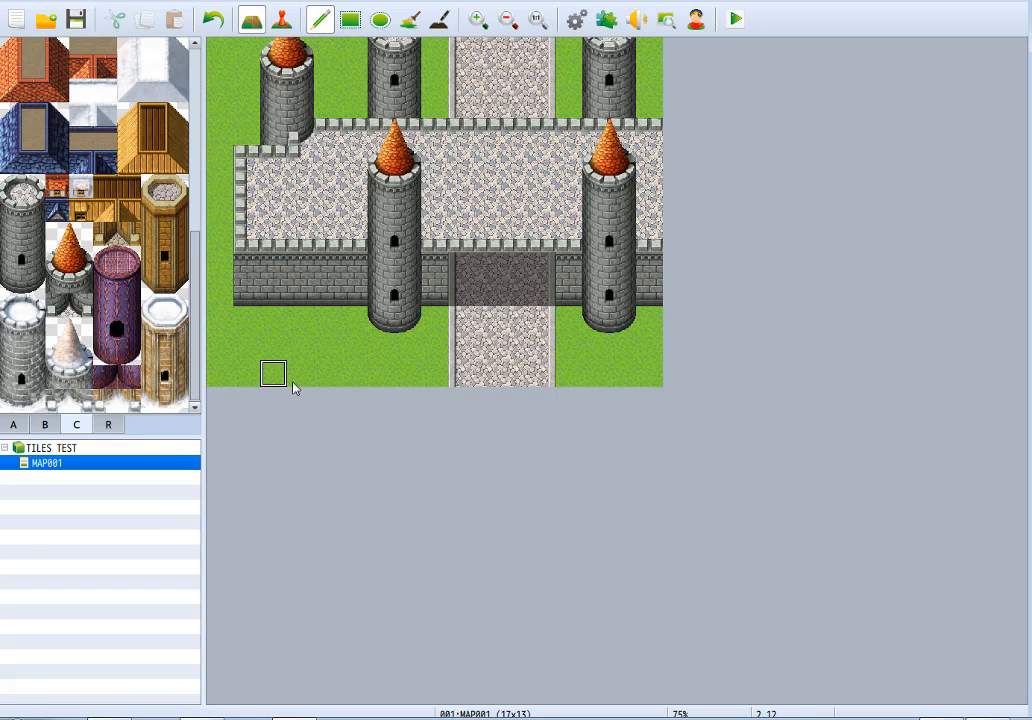
pyautogui.moveTo(246, 156); pyautogui.dragTo(245, 291)
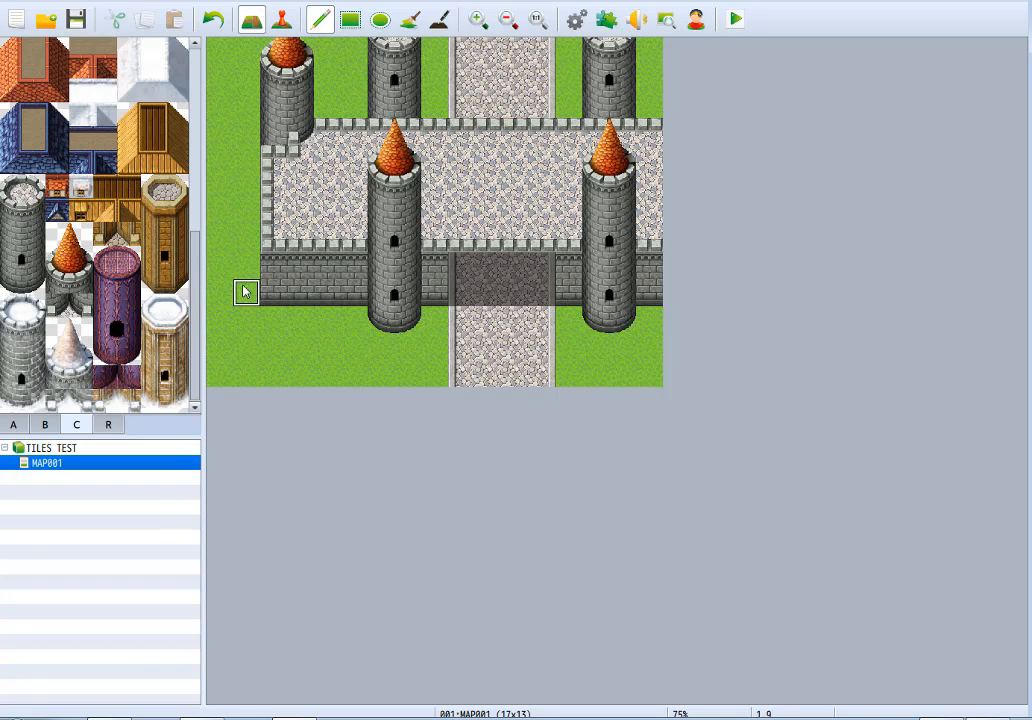
pyautogui.moveTo(273, 150); pyautogui.dragTo(275, 298)
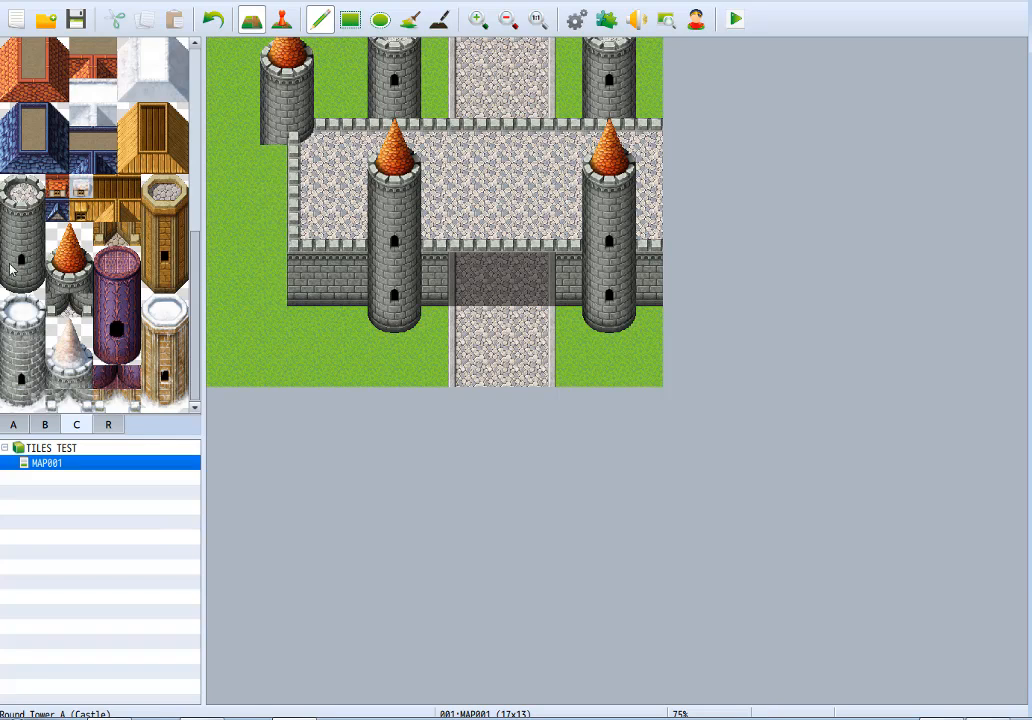
# Extend the new tower's left half downward beside the wall's end and finish it with the rounded tower base tile.
pyautogui.click(9, 235)
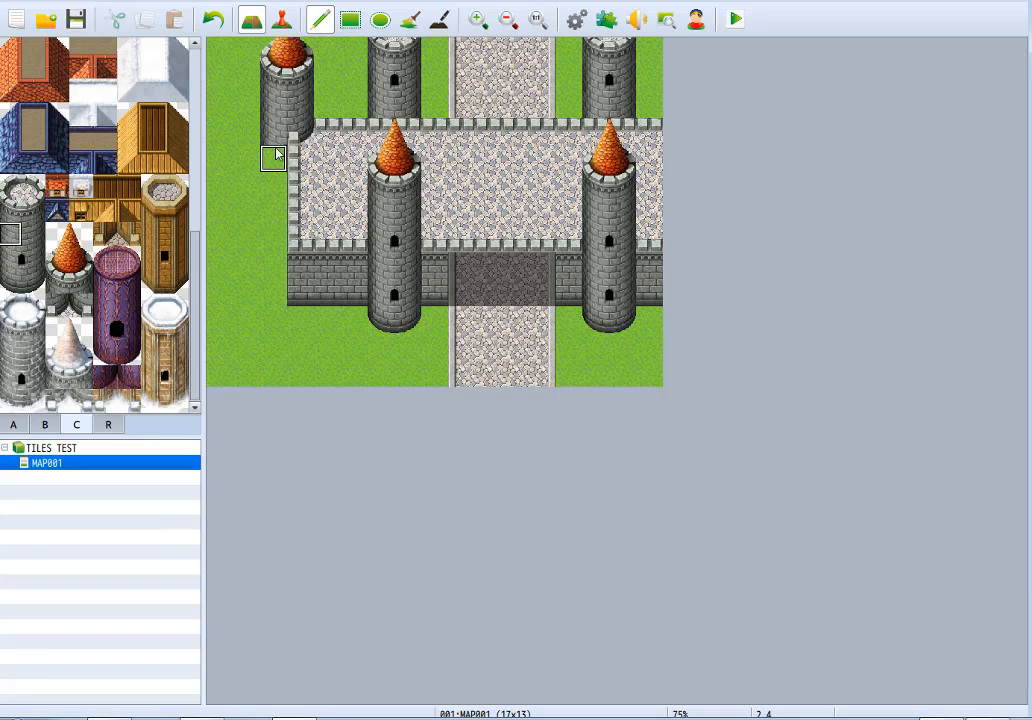
pyautogui.click(272, 187)
pyautogui.click(12, 281)
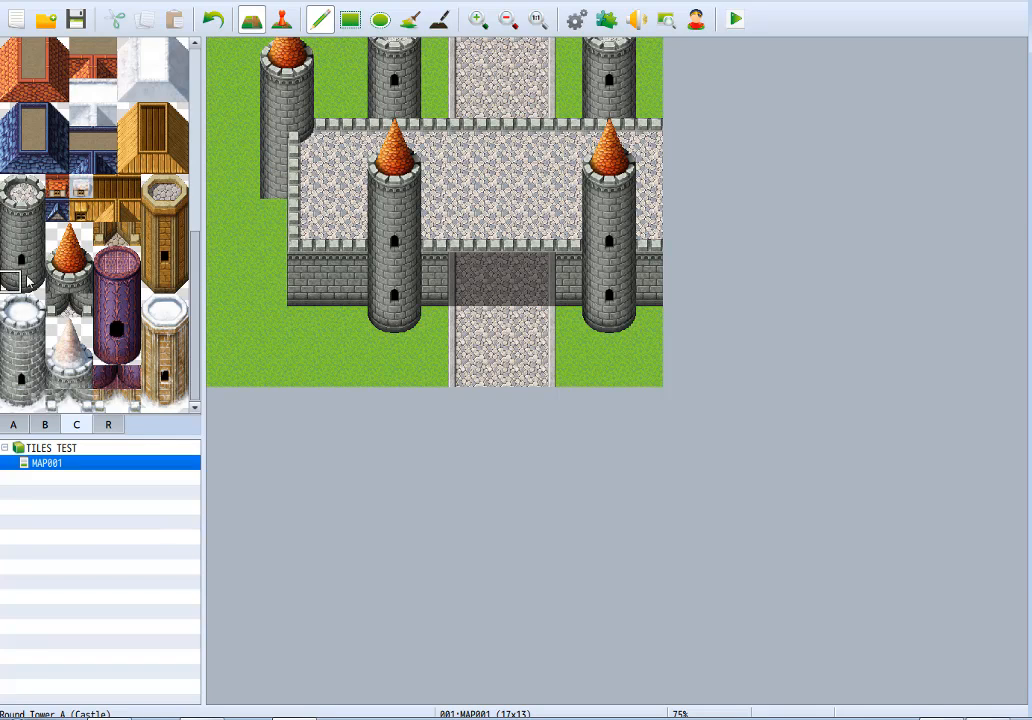
pyautogui.click(273, 213)
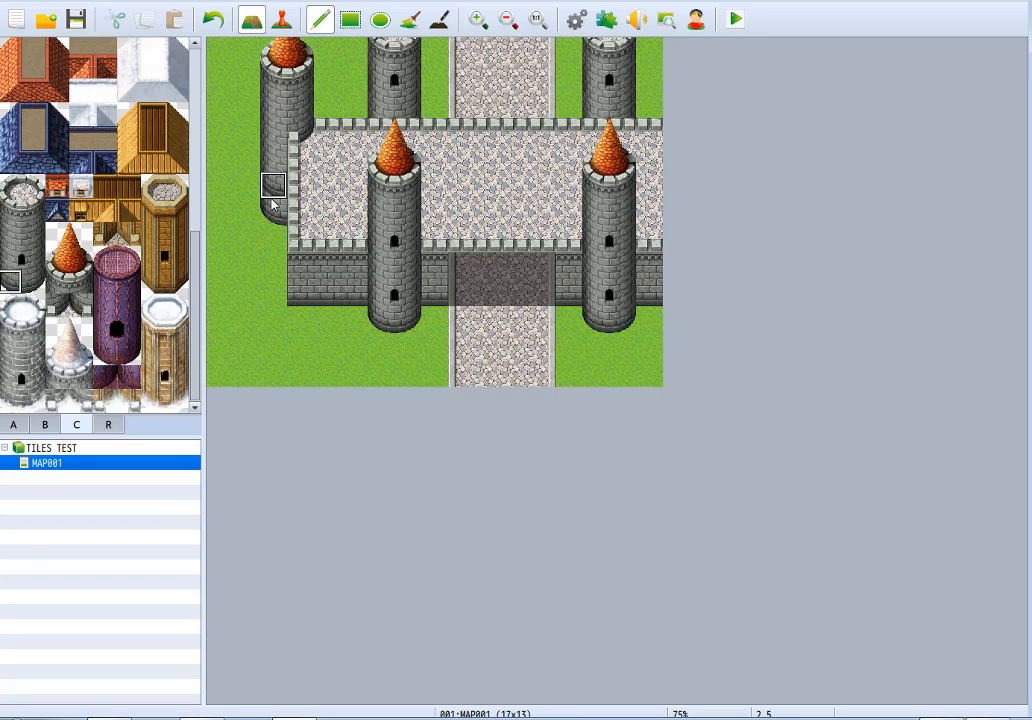
pyautogui.rightClick(249, 245)
pyautogui.click(271, 217)
pyautogui.click(270, 190)
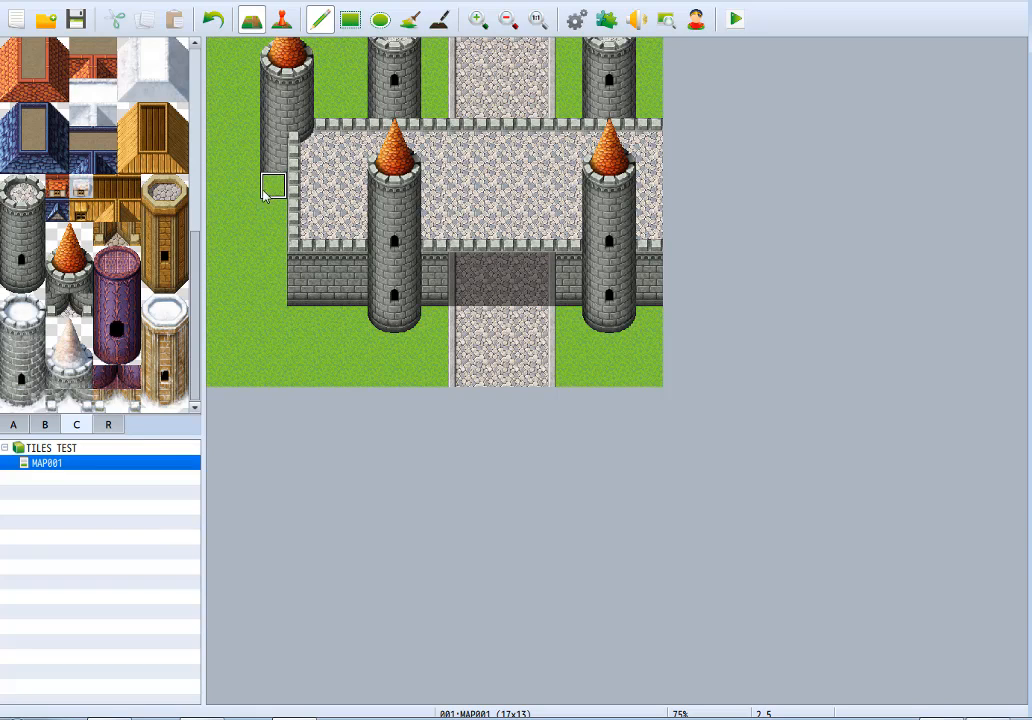
pyautogui.click(10, 283)
pyautogui.click(272, 185)
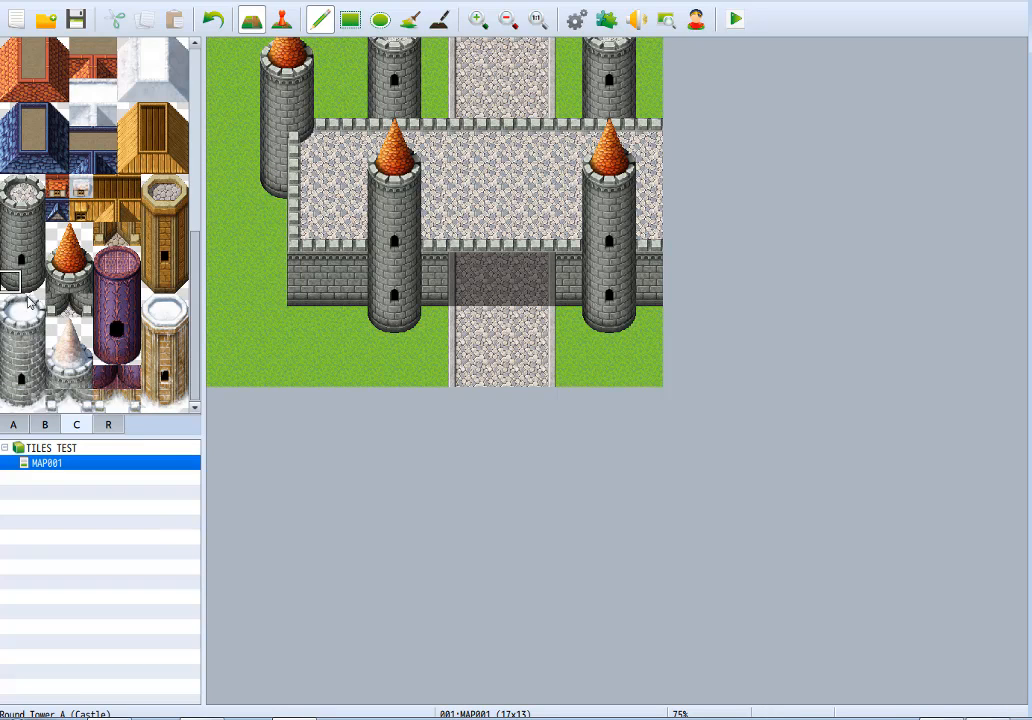
# Examine the snow castle, demon castle, snowy fort and wooden fort tower variants in tileset page C.
pyautogui.click(62, 310)
pyautogui.click(53, 382)
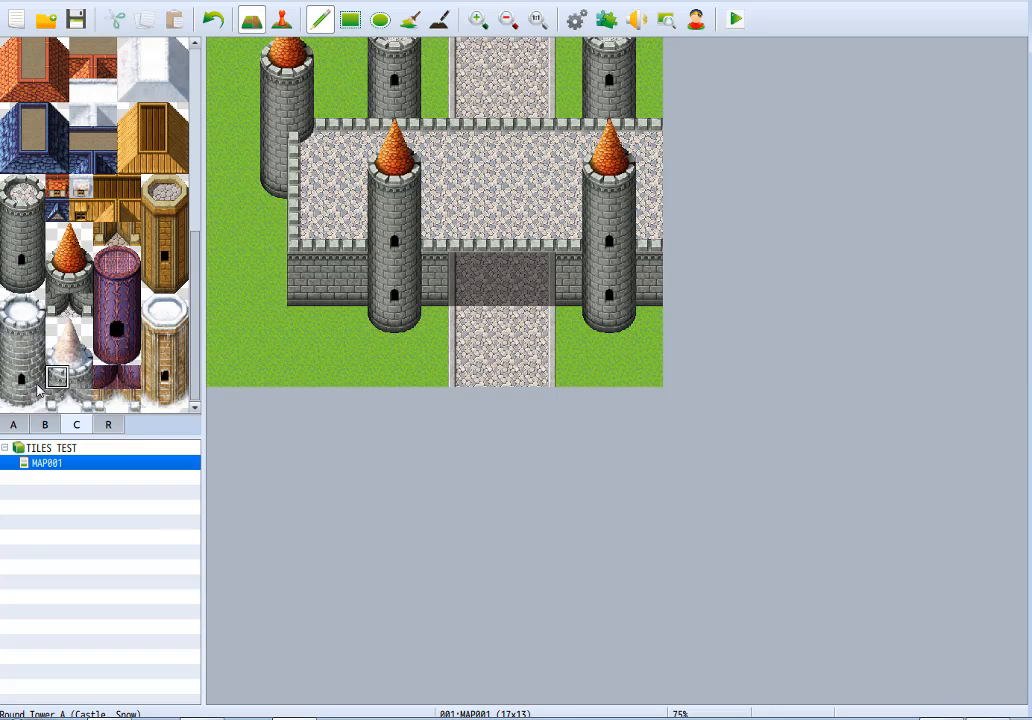
pyautogui.moveTo(105, 280); pyautogui.dragTo(131, 387)
pyautogui.moveTo(168, 311); pyautogui.dragTo(172, 394)
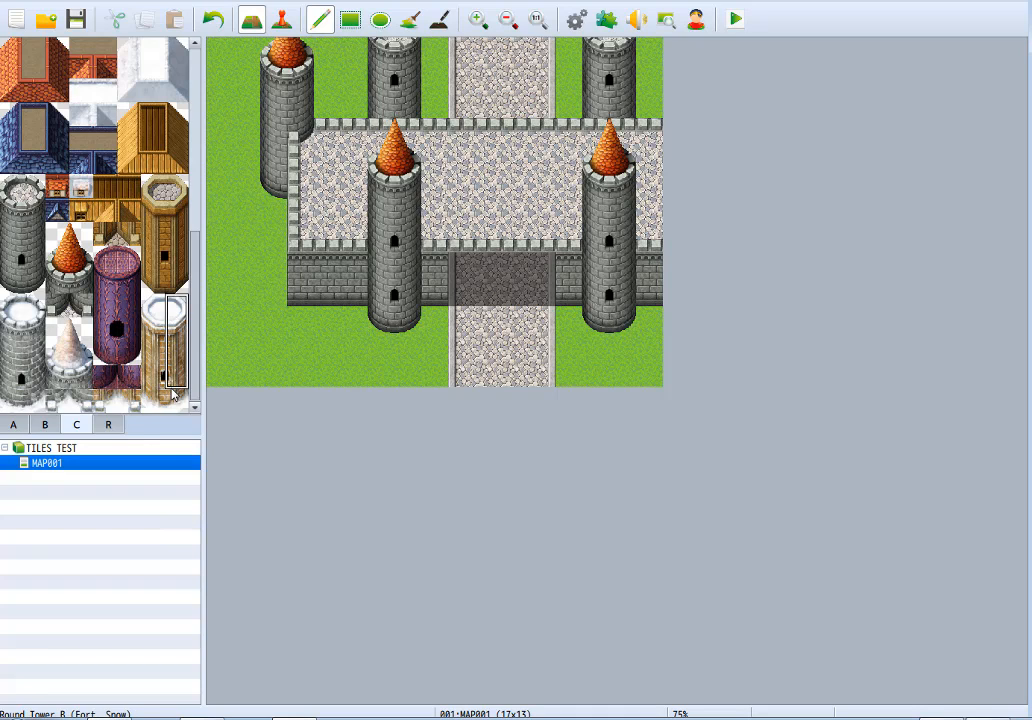
pyautogui.moveTo(152, 187); pyautogui.dragTo(168, 276)
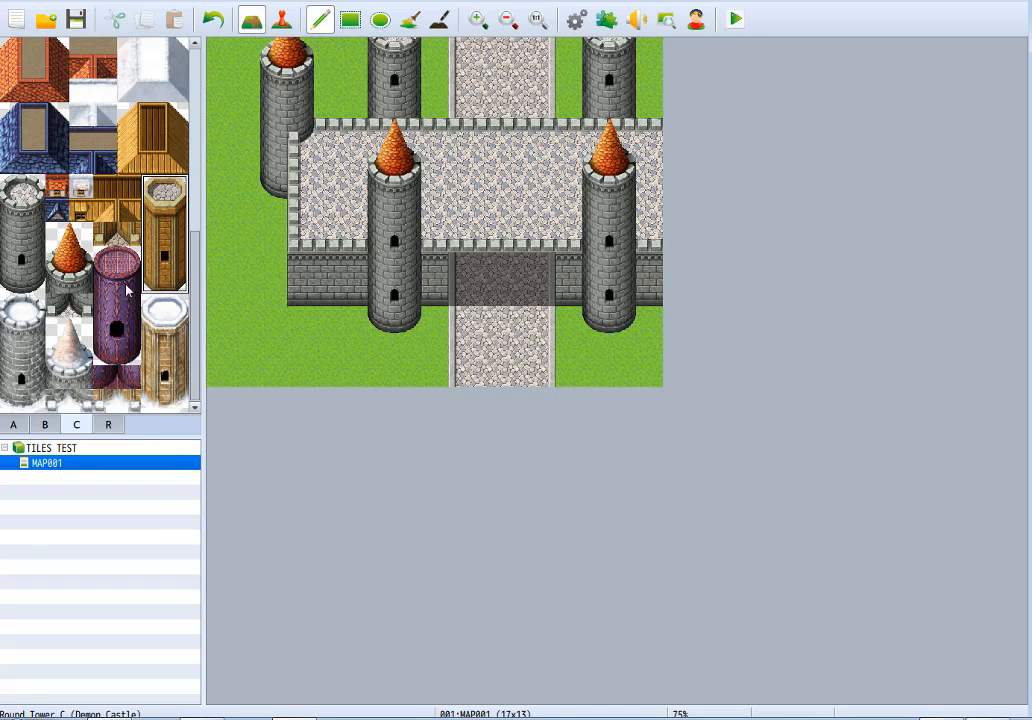
# Try a patch of the tan stone Wall D top on the grass west of the wall, undo it and return to page C.
pyautogui.click(13, 424)
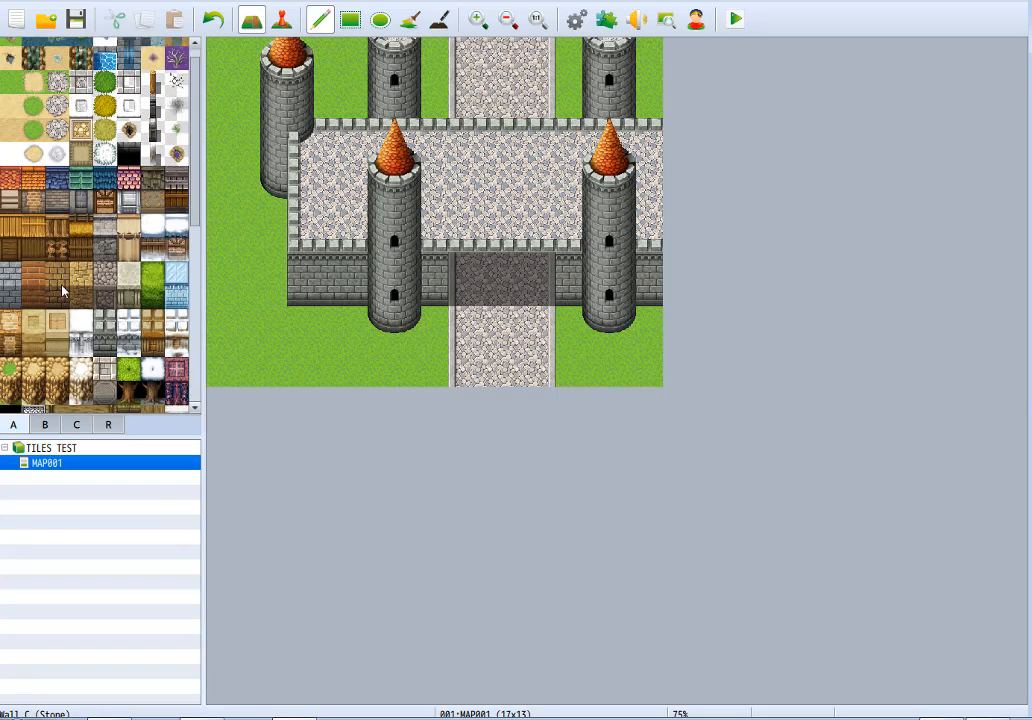
pyautogui.scroll(-3, 62, 290)
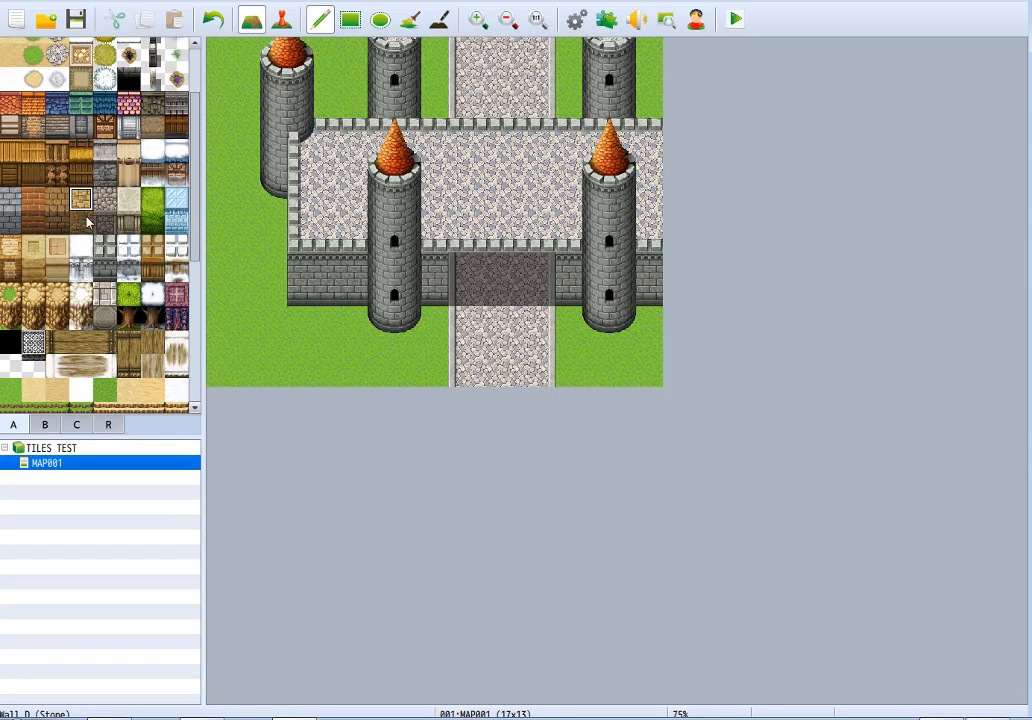
pyautogui.moveTo(77, 211); pyautogui.dragTo(79, 201)
pyautogui.moveTo(225, 292); pyautogui.dragTo(253, 286)
pyautogui.hotkey('ctrl', 'z')
pyautogui.click(76, 424)
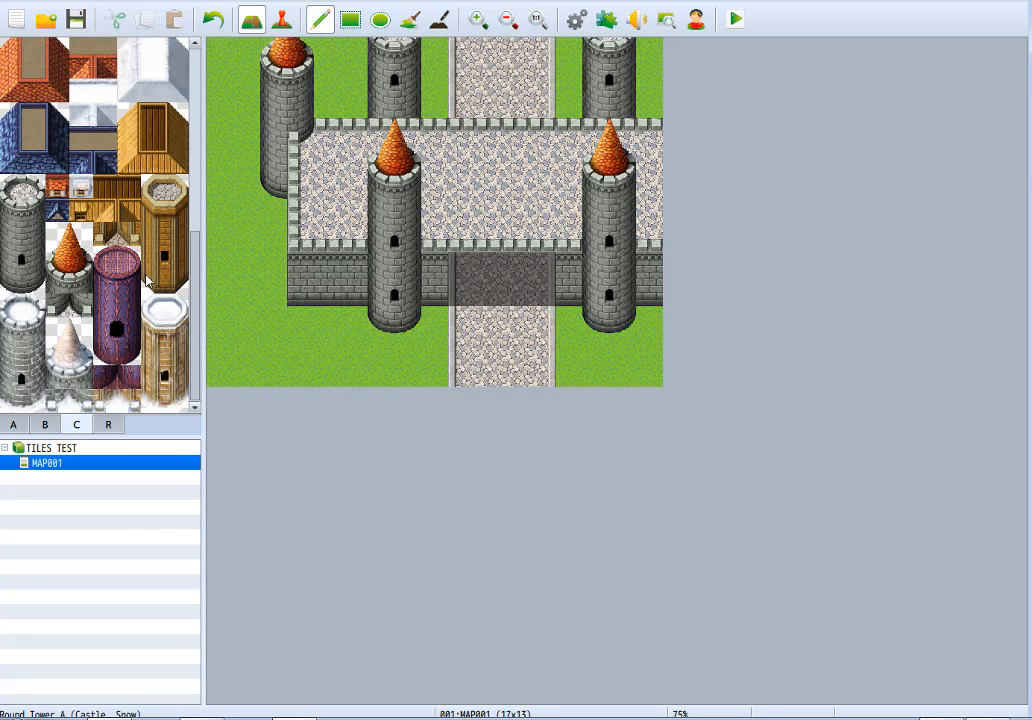
pyautogui.scroll(6, 196, 358)
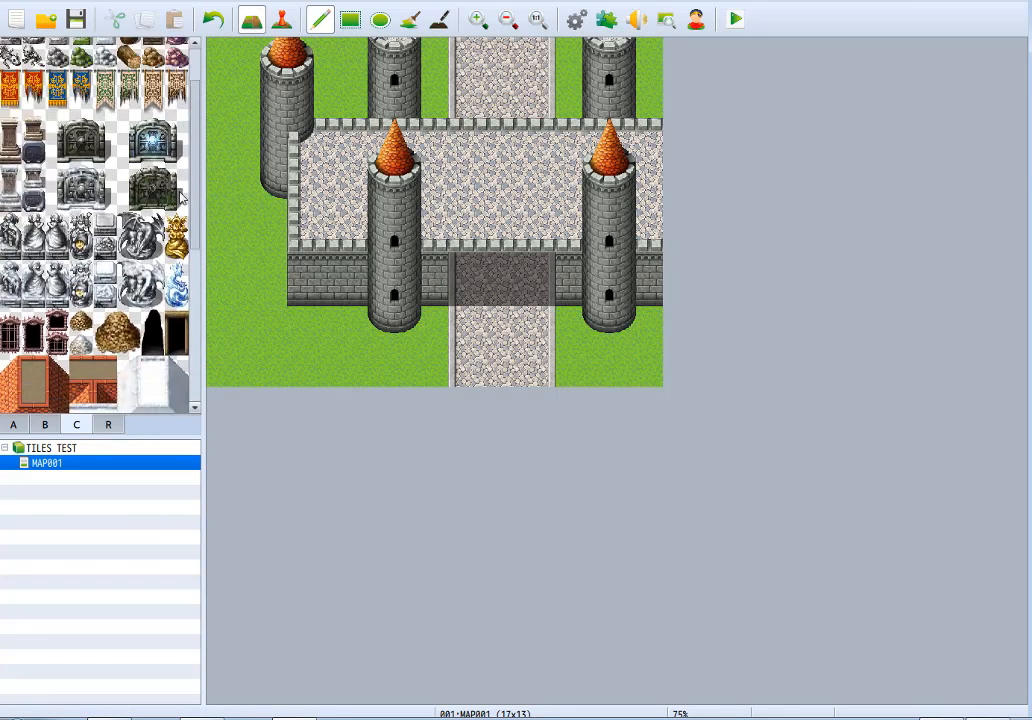
pyautogui.scroll(-5, 197, 352)
pyautogui.scroll(-3, 196, 350)
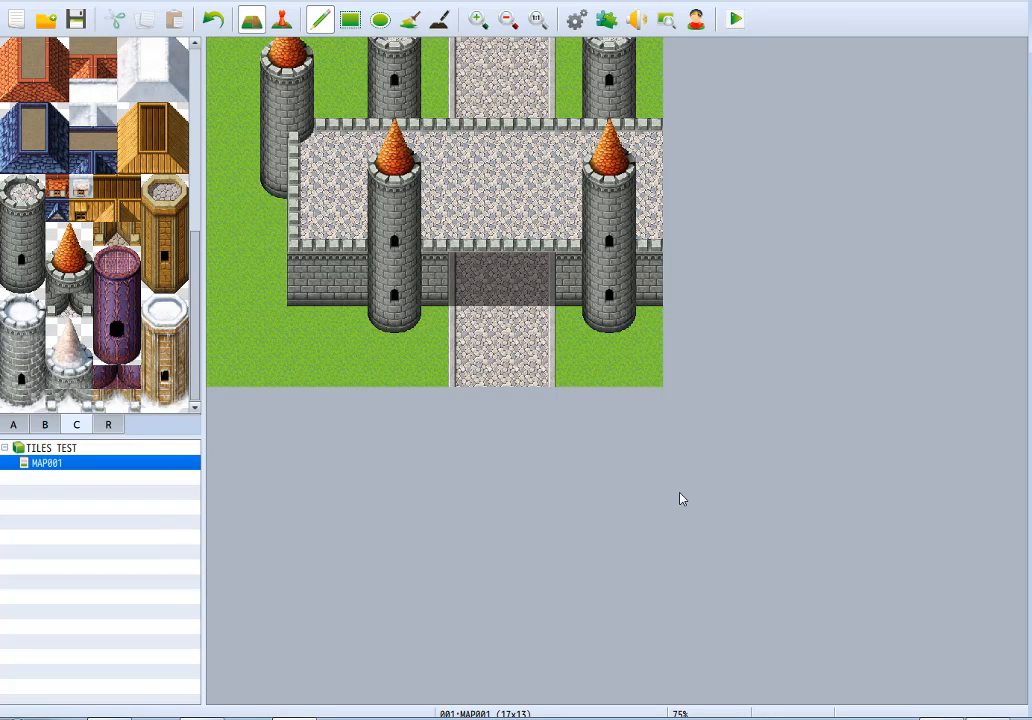
# Try the Inside tileset in MAP001's map properties, check the available tilesets and discard the change.
pyautogui.rightClick(62, 466)
pyautogui.click(95, 476)
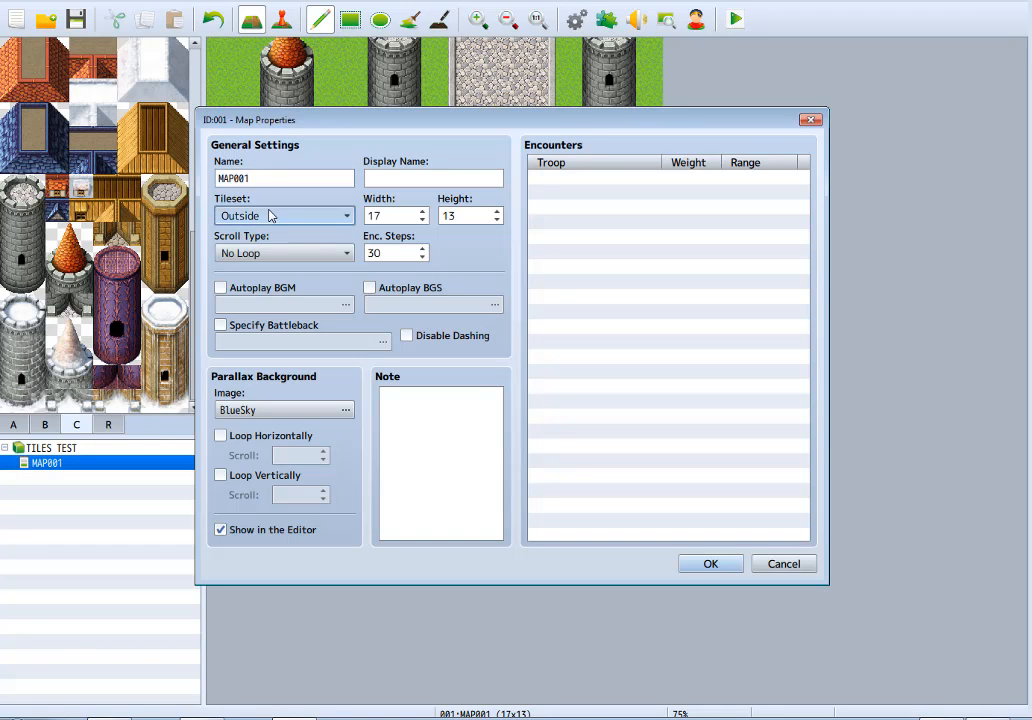
pyautogui.click(270, 215)
pyautogui.click(268, 270)
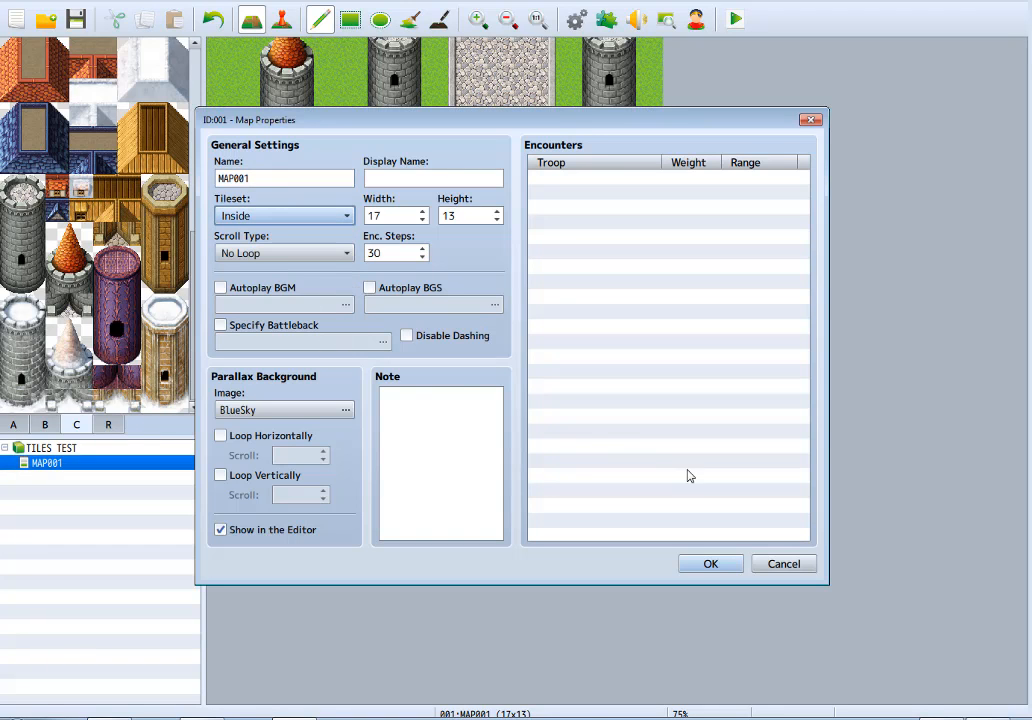
pyautogui.click(296, 218)
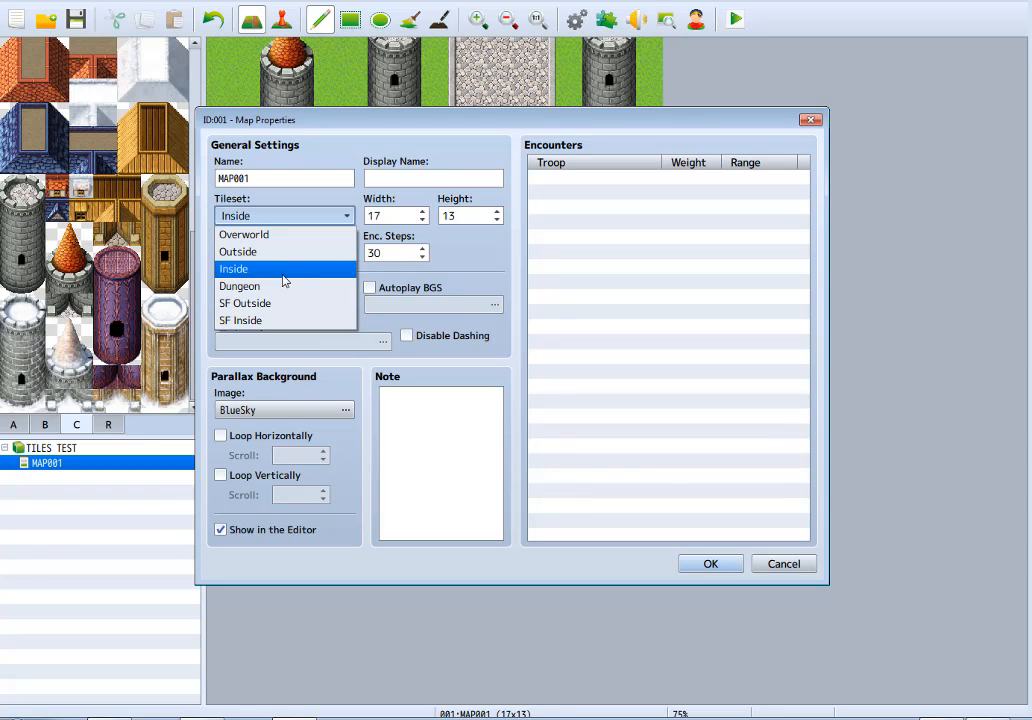
pyautogui.click(788, 566)
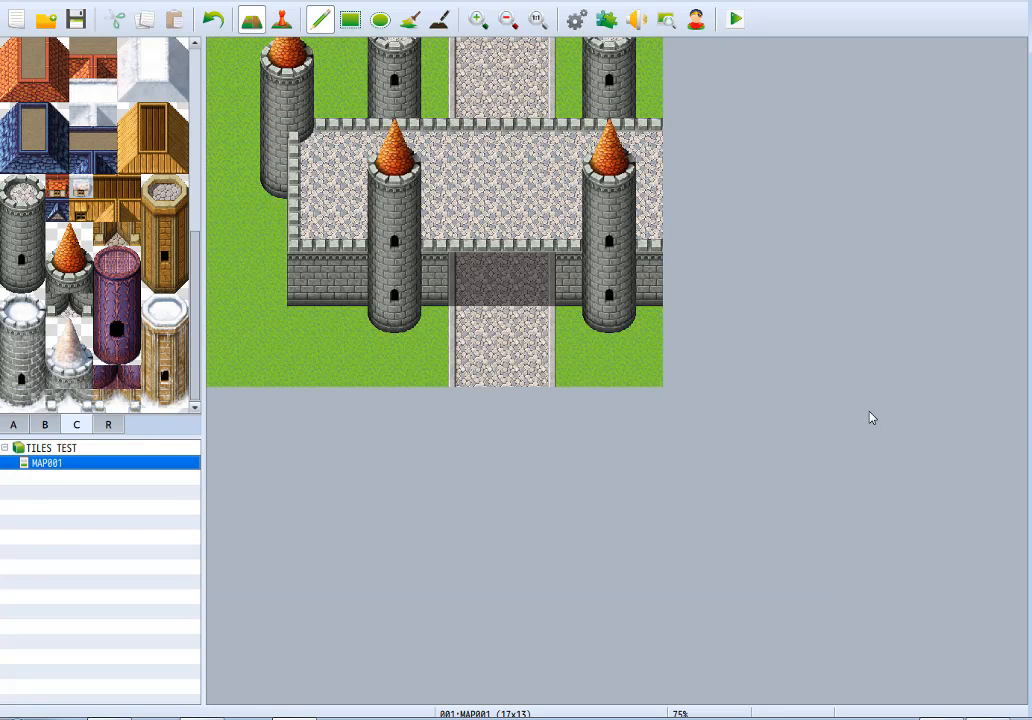